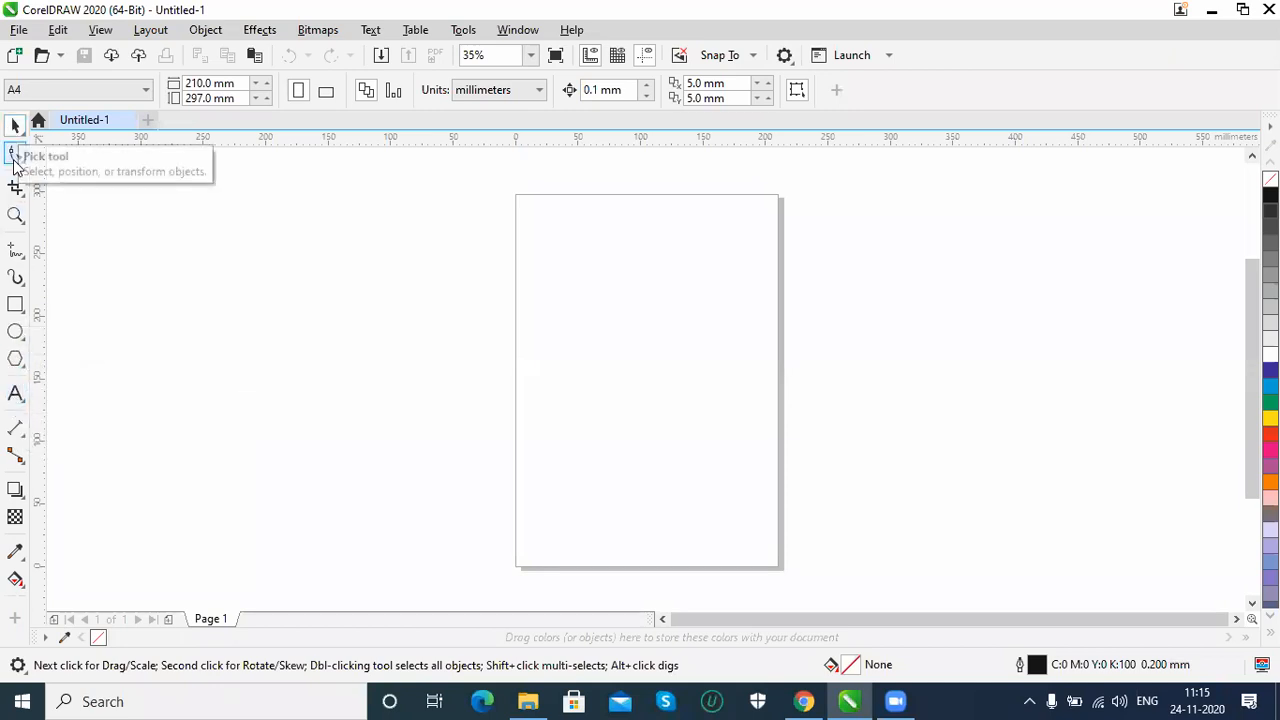
right_click(16, 155)
click(16, 155)
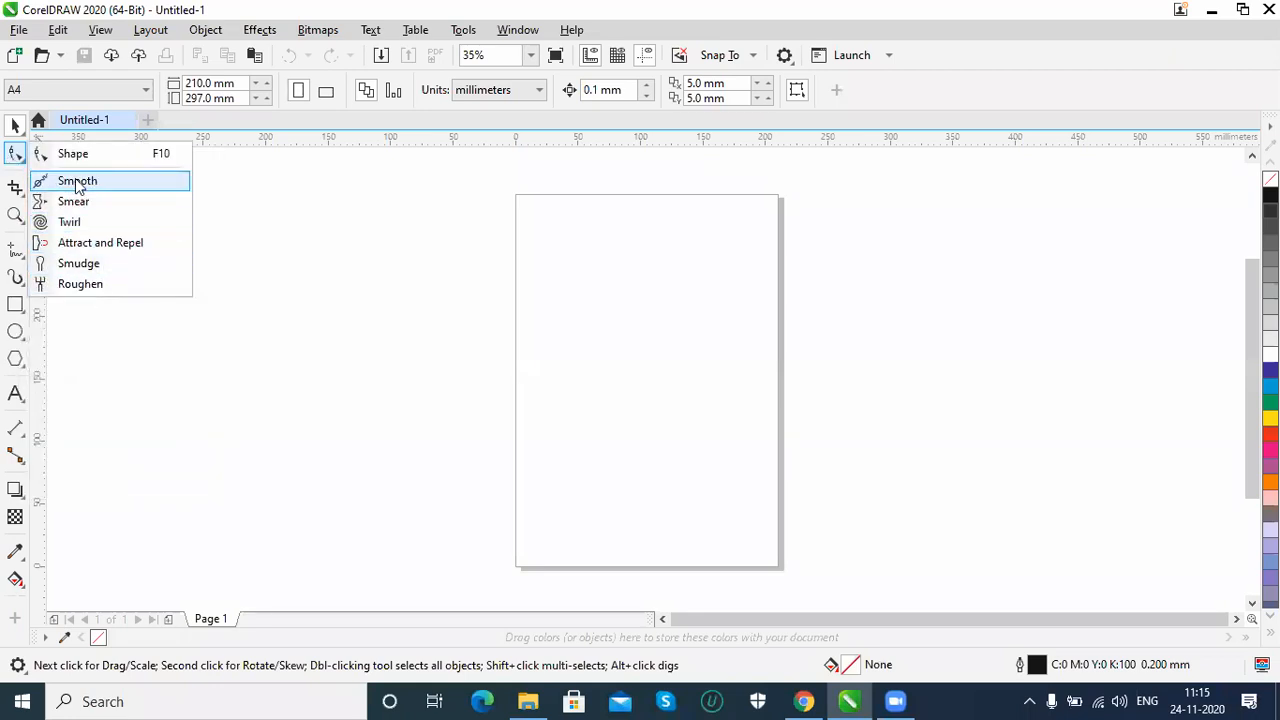
click(17, 160)
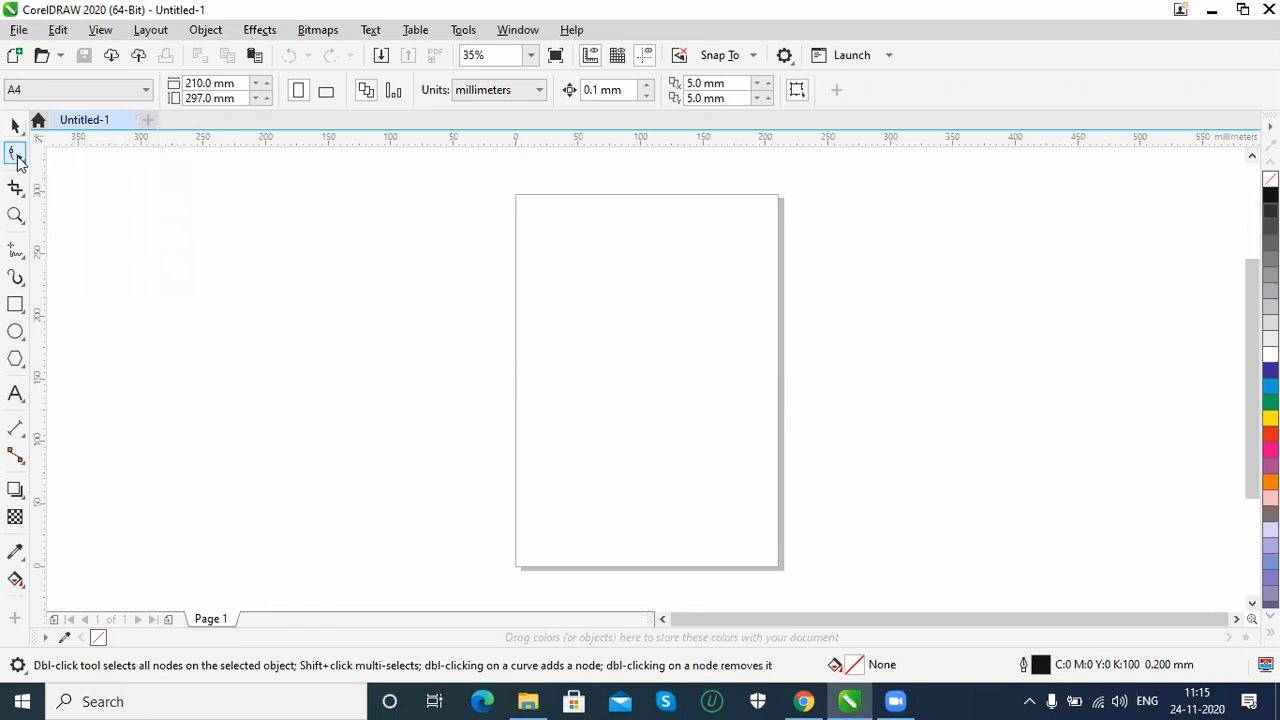
click(17, 160)
click(66, 156)
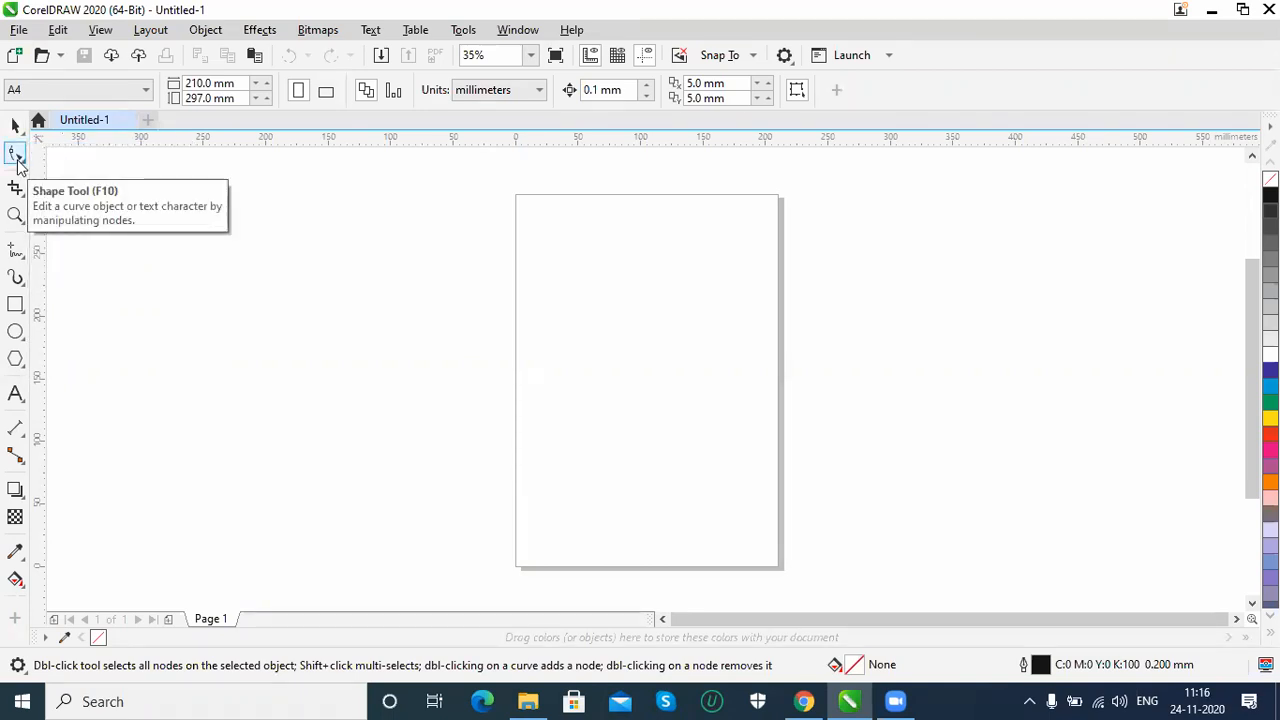
click(14, 192)
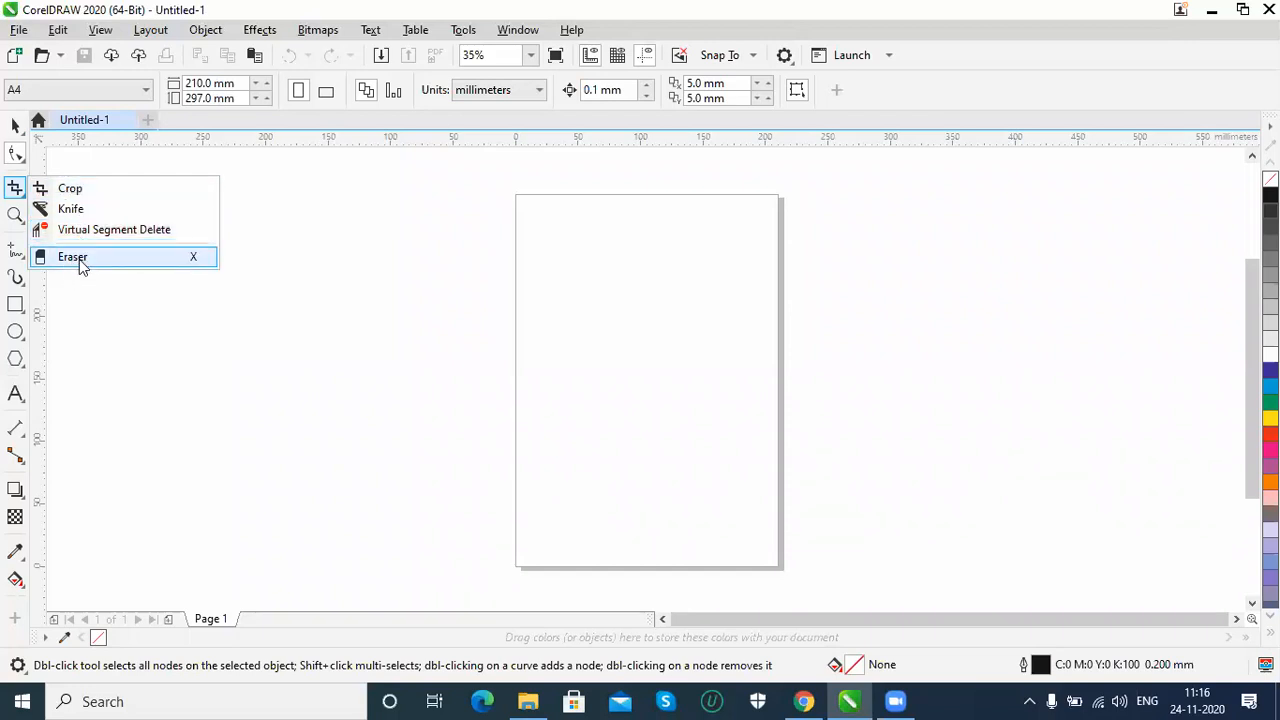
click(73, 346)
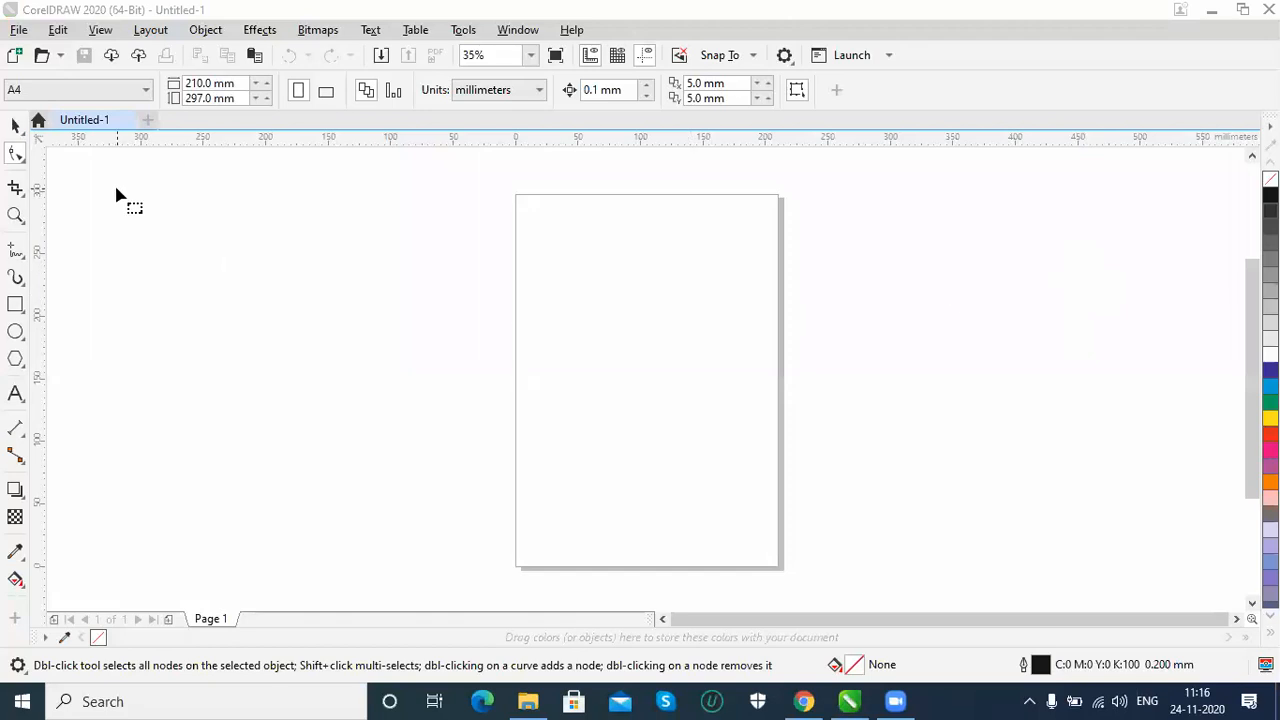
Draw a rectangle about 118.5 × 84 mm on the upper part of the page and fill it with red.
click(15, 305)
drag(550, 383, 684, 383)
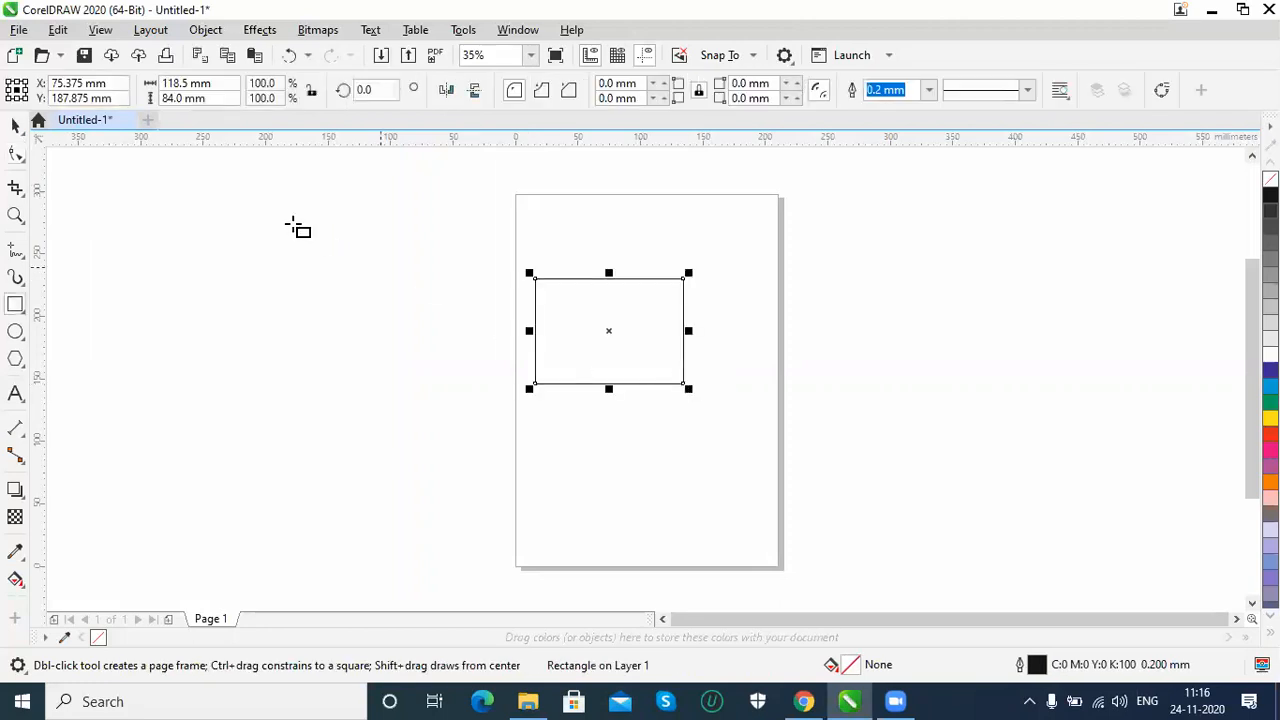
click(15, 125)
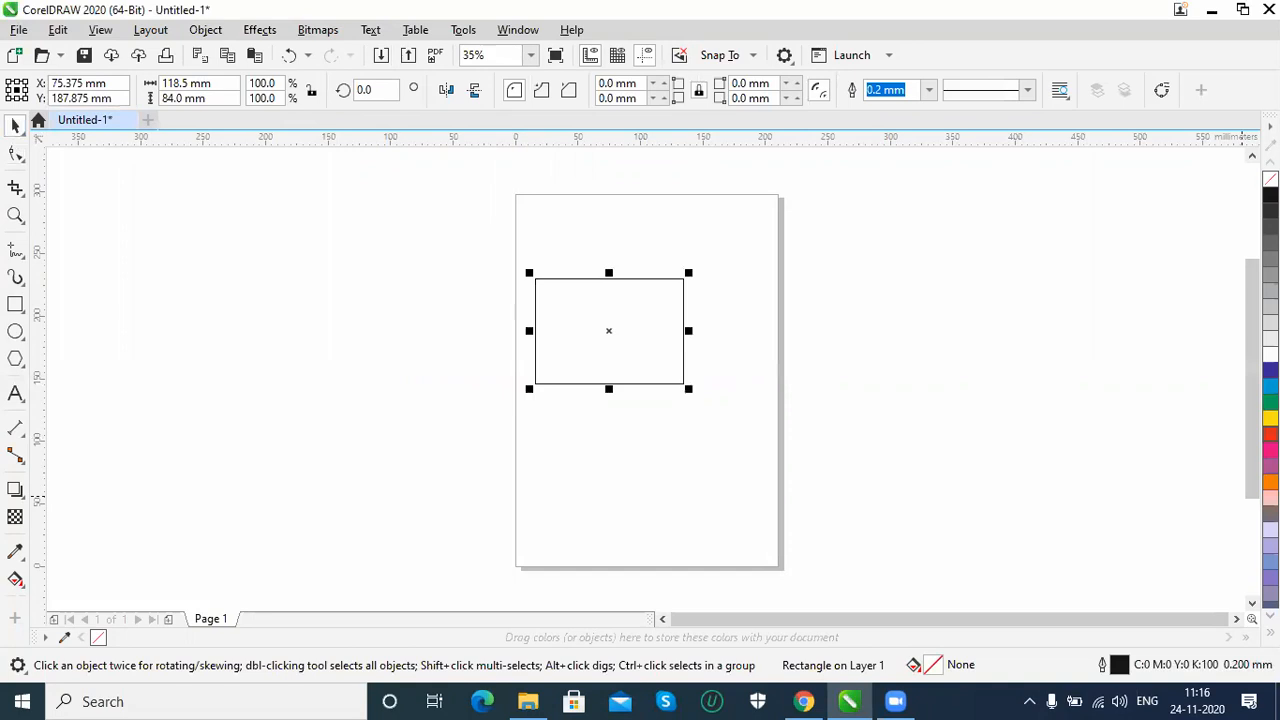
click(1270, 432)
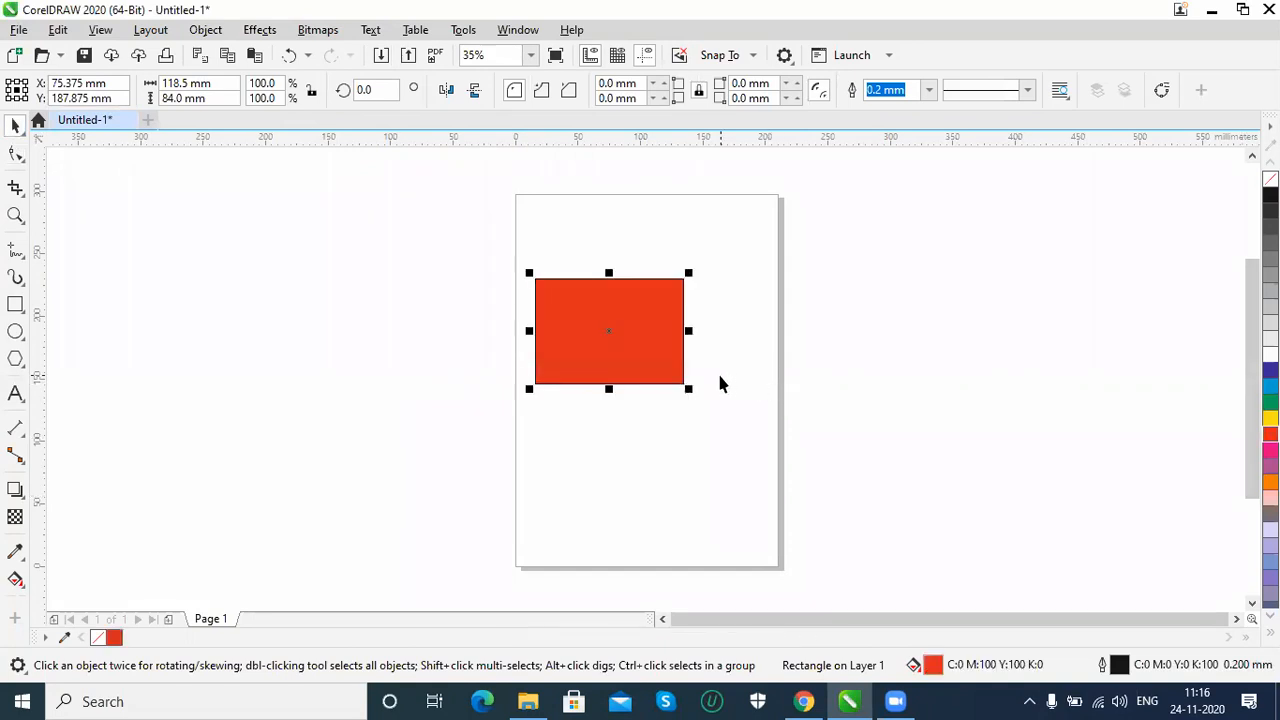
Crop the red rectangle to an area about 66 × 44 mm near its upper-left corner.
key(shift+F2)
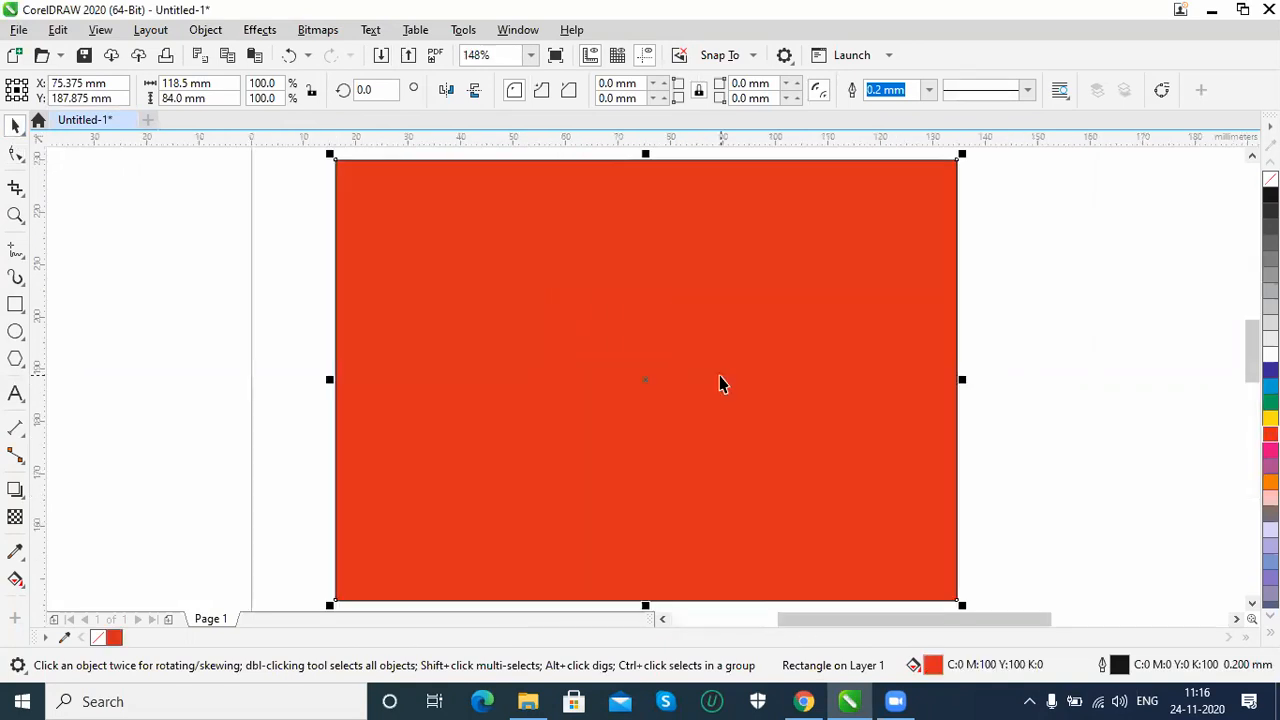
click(15, 187)
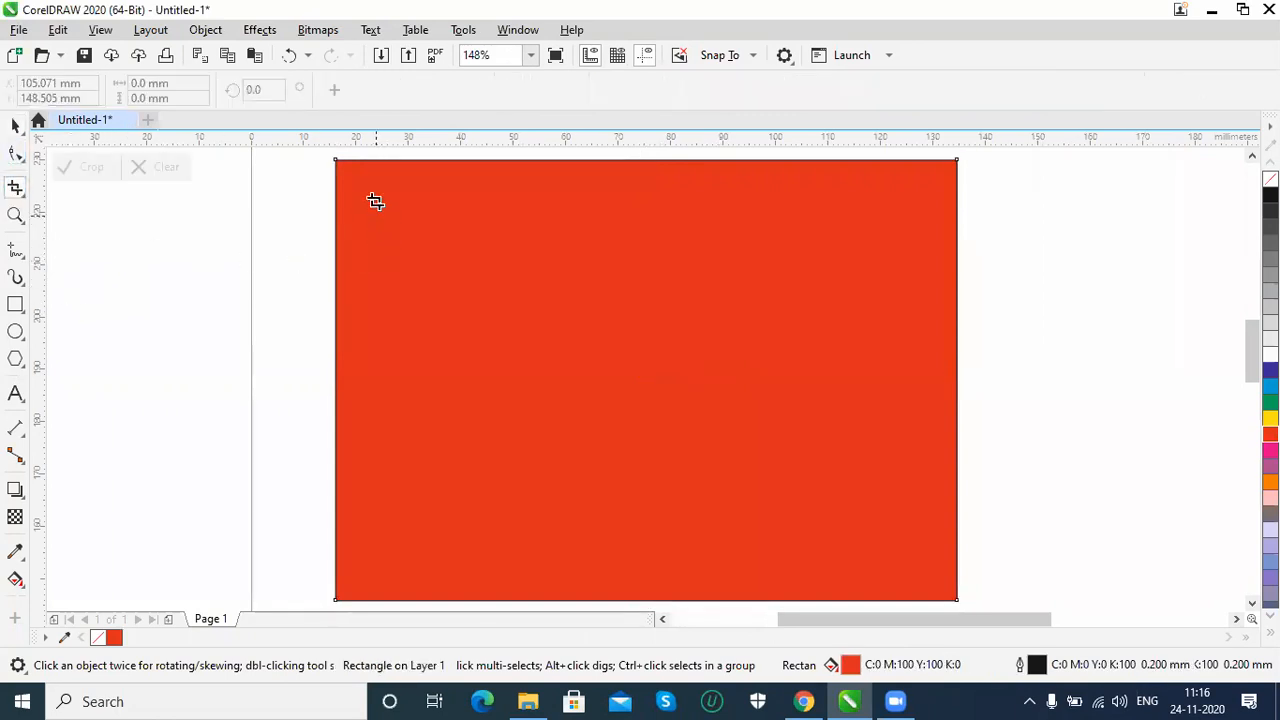
drag(375, 188, 722, 420)
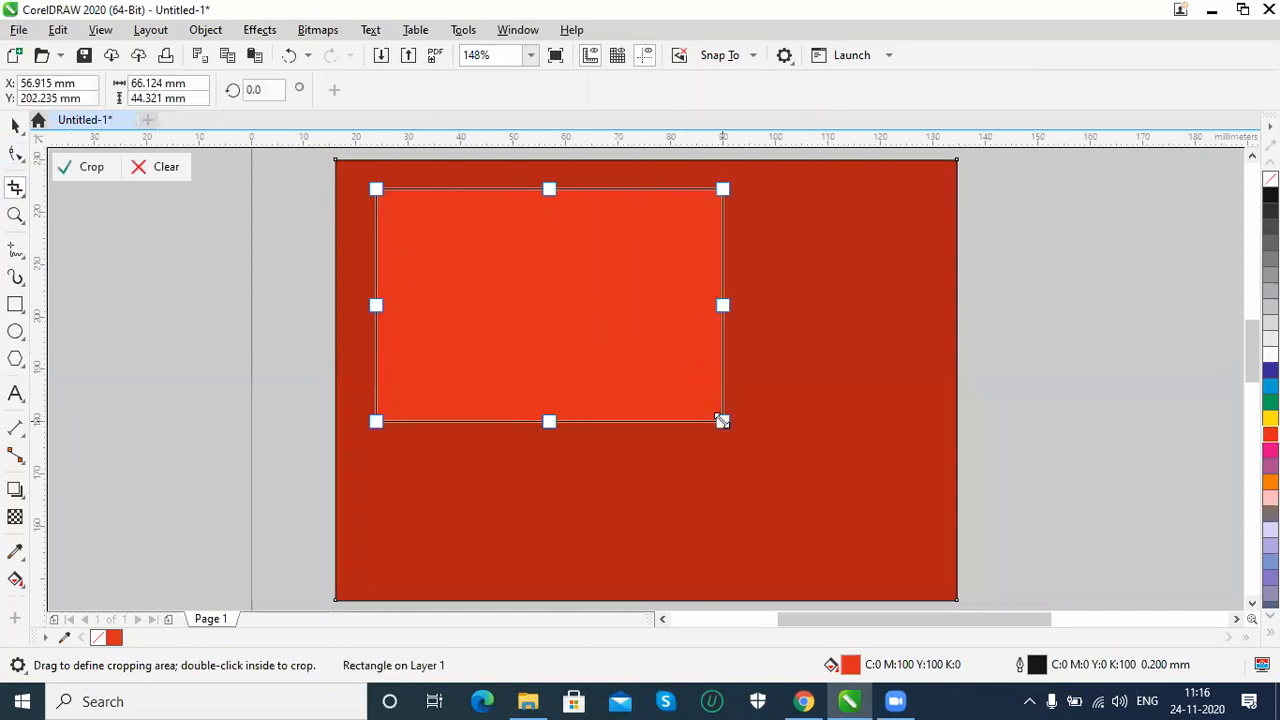
click(570, 286)
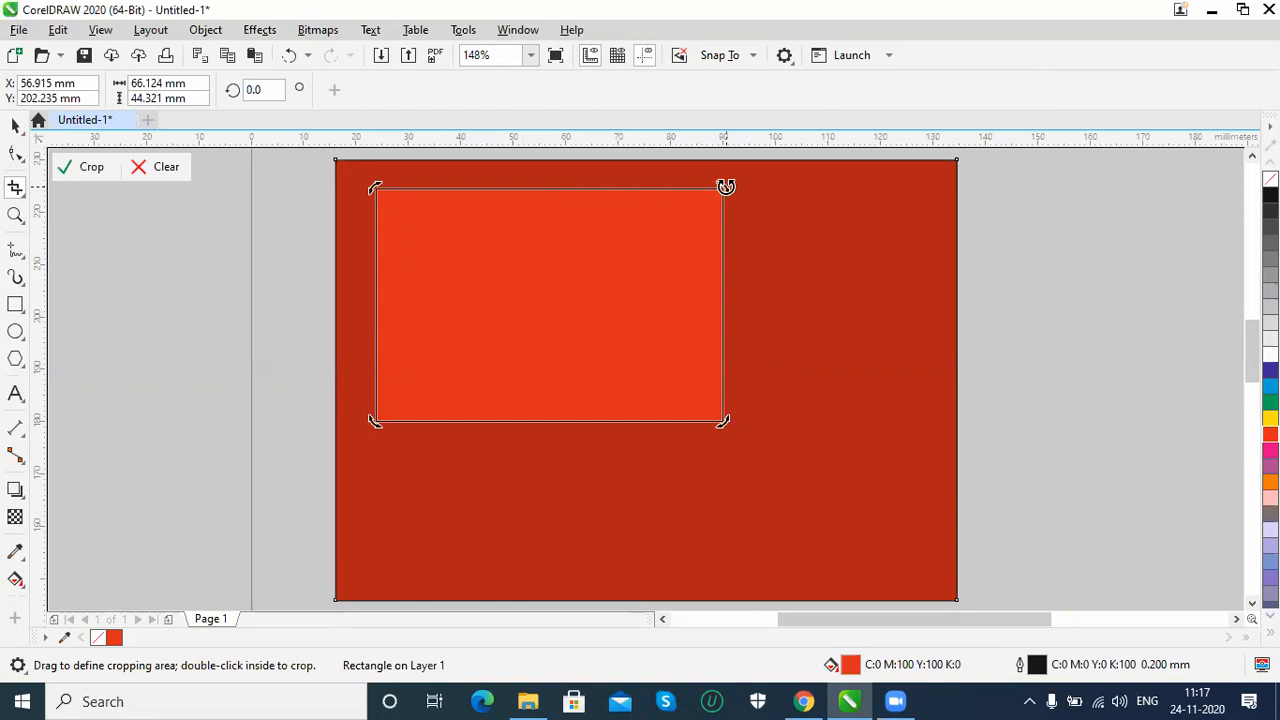
click(87, 171)
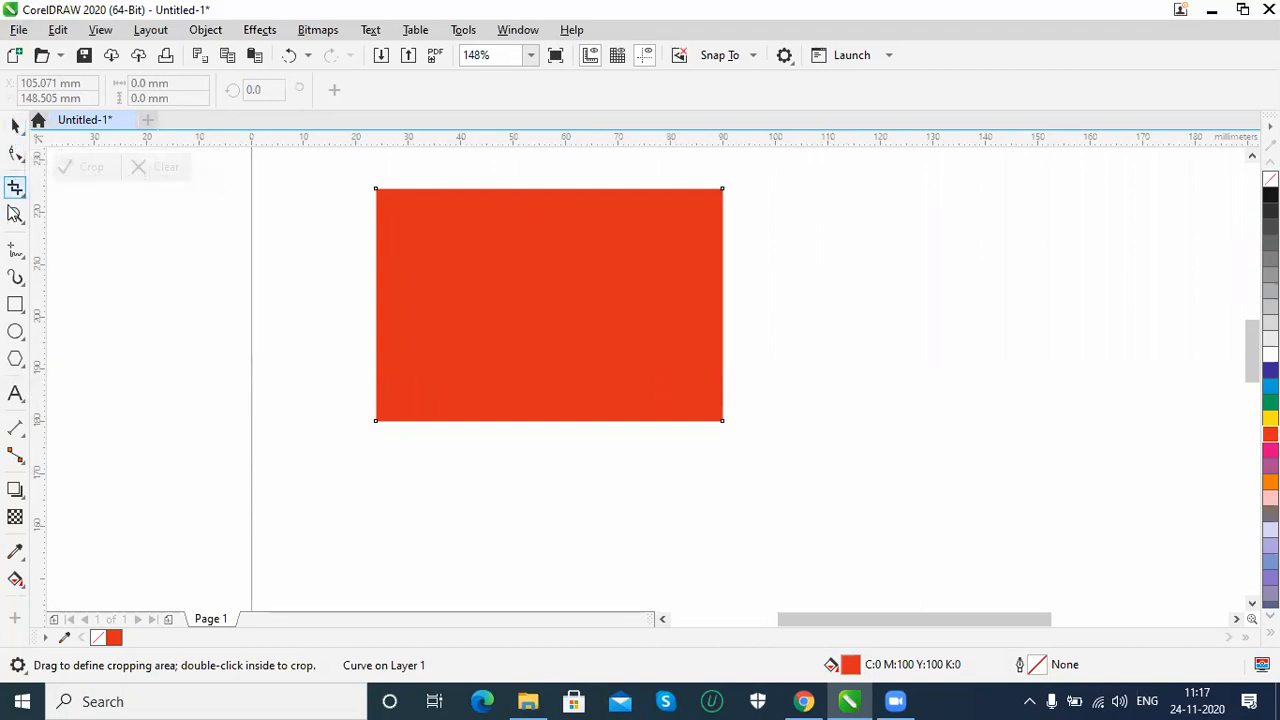
Define a crop area over the red shape's lower-right part and set its size to 50 mm by 35 mm.
drag(438, 248, 742, 461)
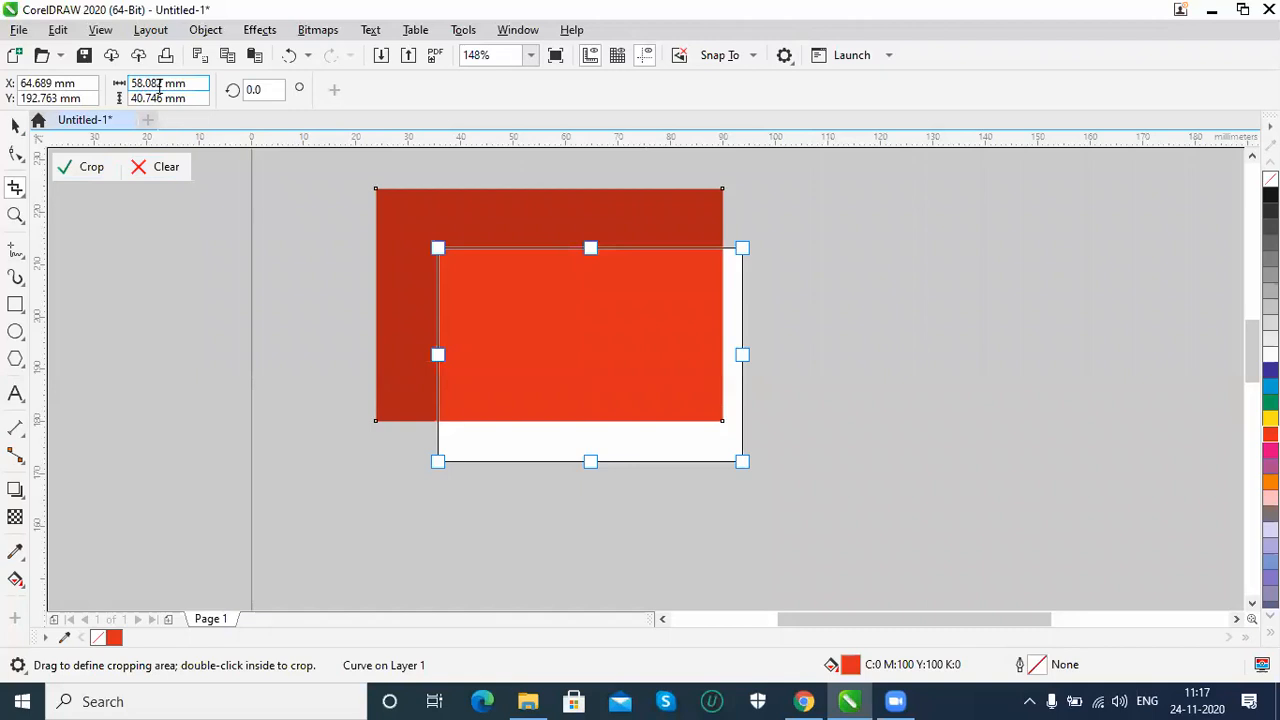
drag(195, 84, 112, 105)
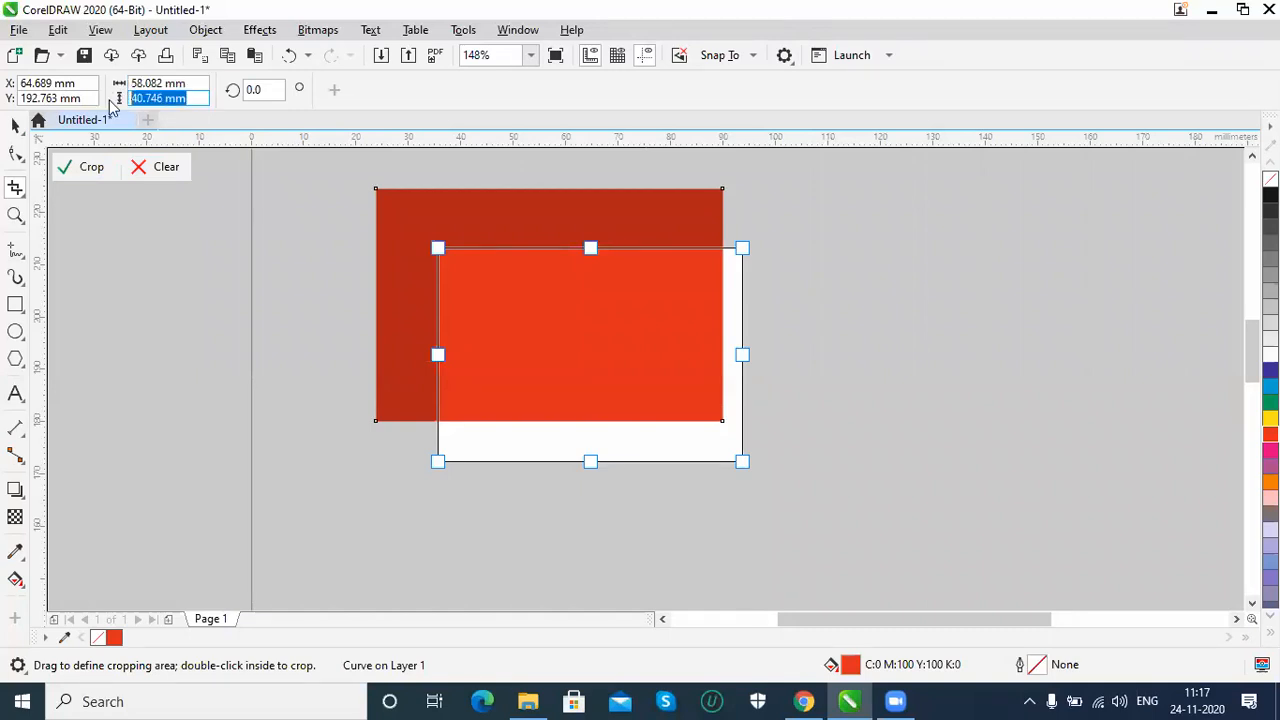
drag(199, 84, 87, 86)
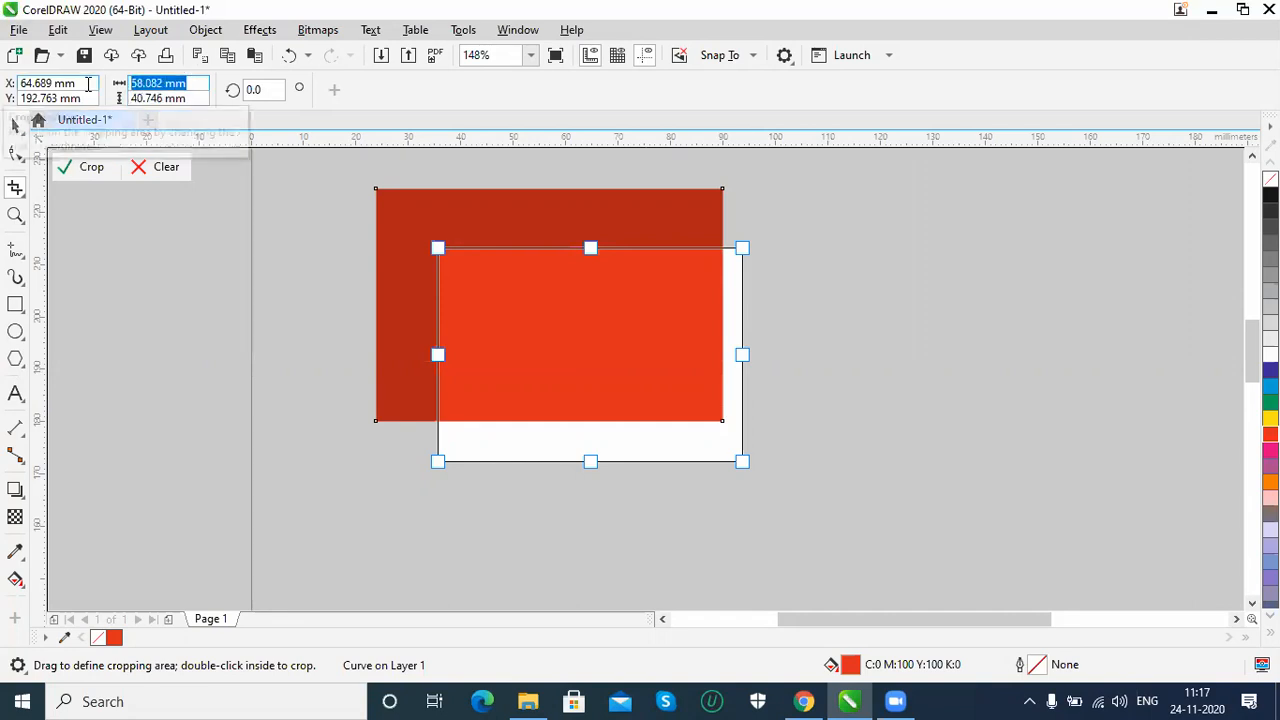
text(50)
drag(200, 98, 88, 104)
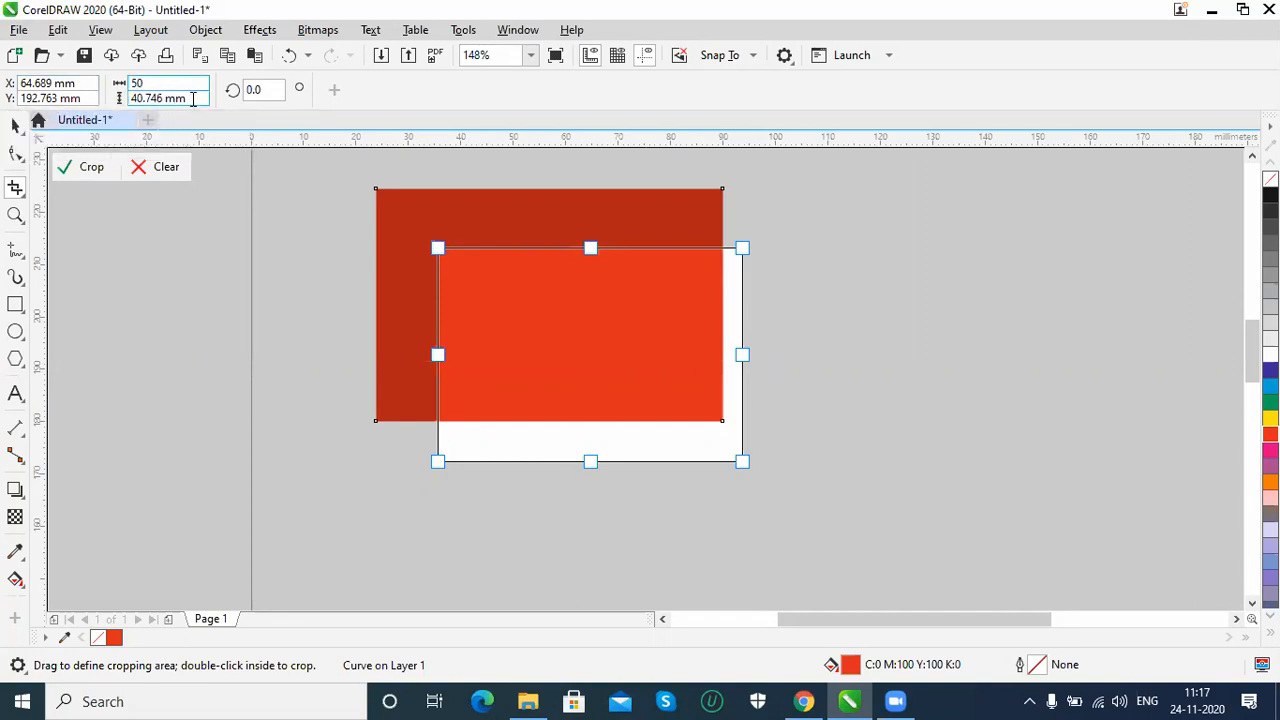
text(3)
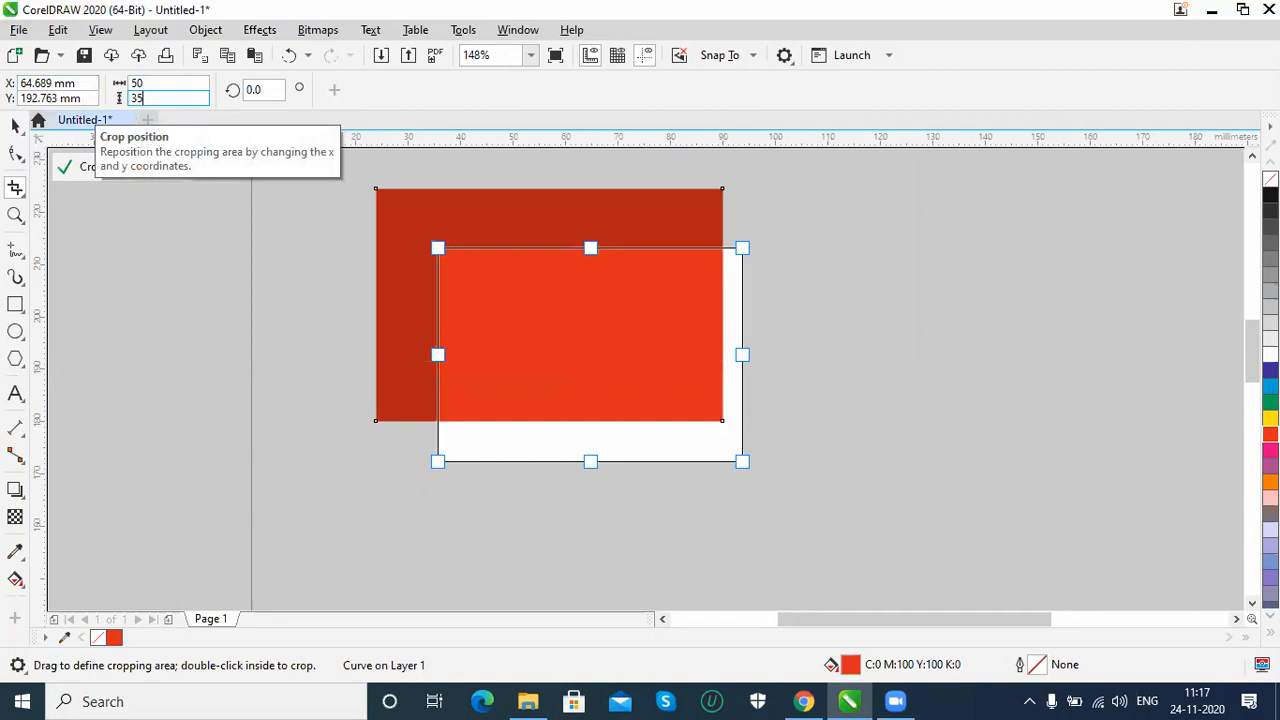
text(5)
key(Return)
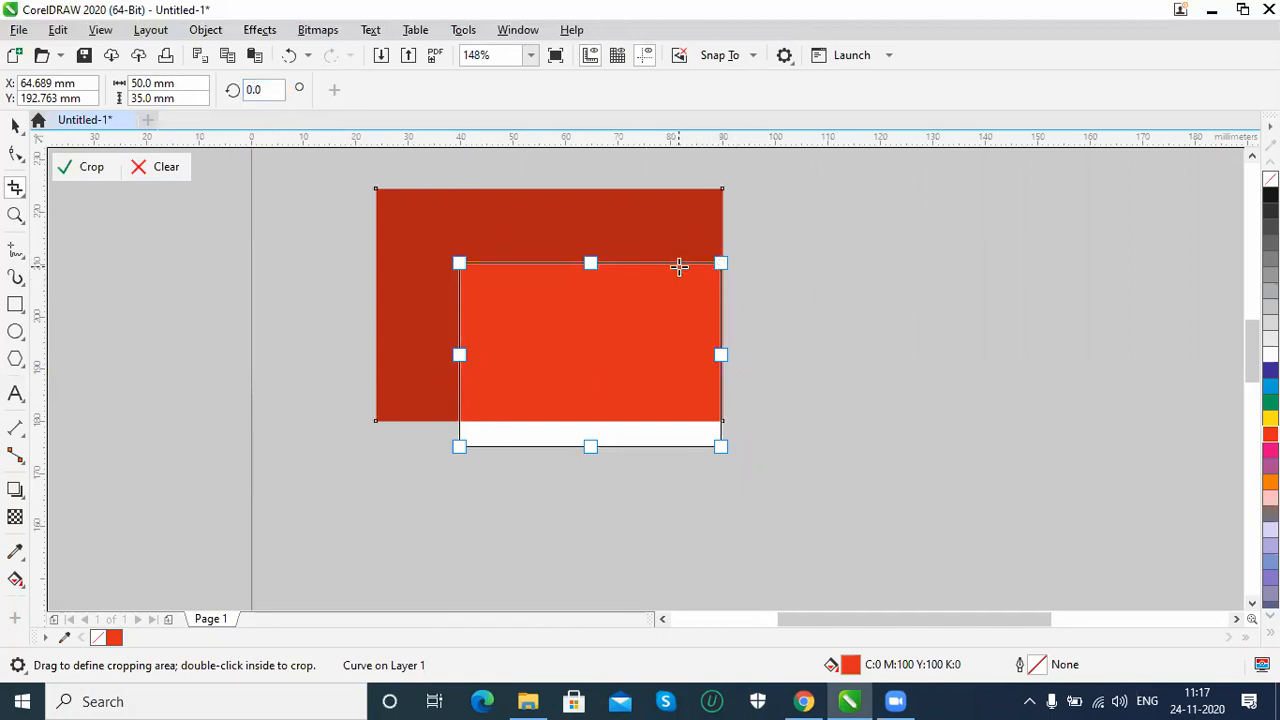
Rotate the crop area by 15 degrees, shift it up and left over the red shape, and apply the crop.
click(255, 90)
text(15)
key(Return)
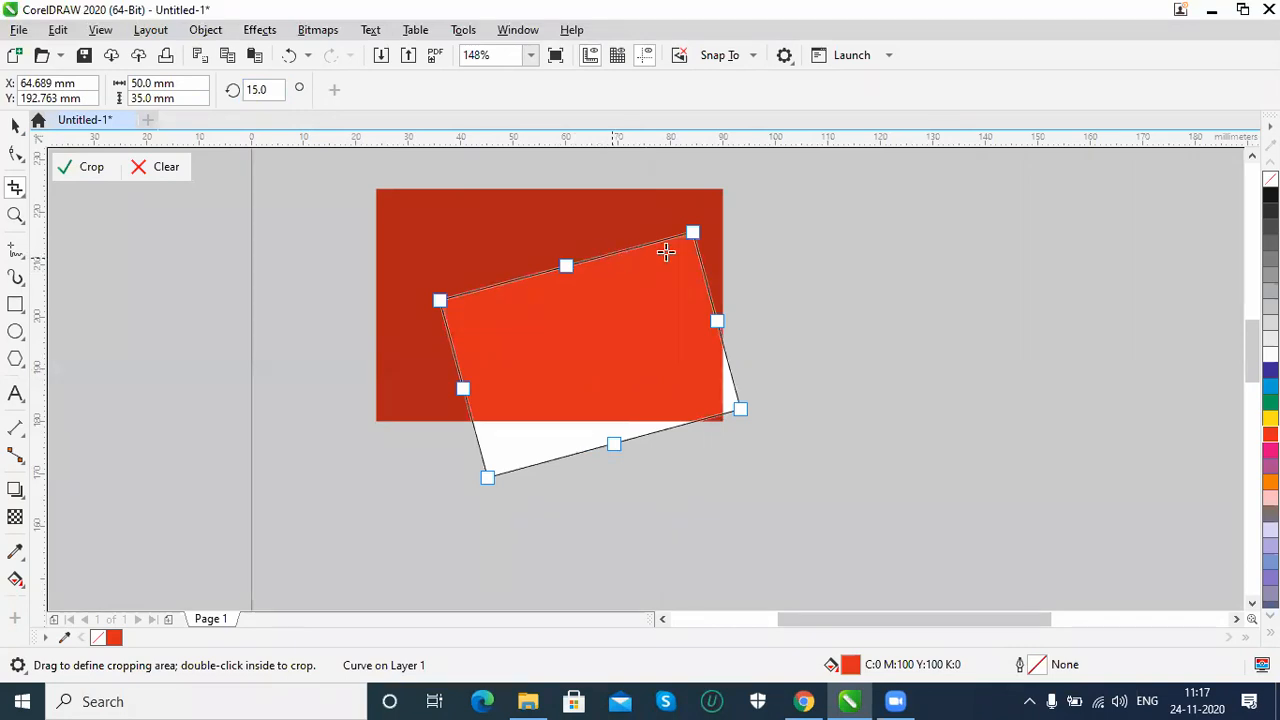
drag(553, 343, 514, 309)
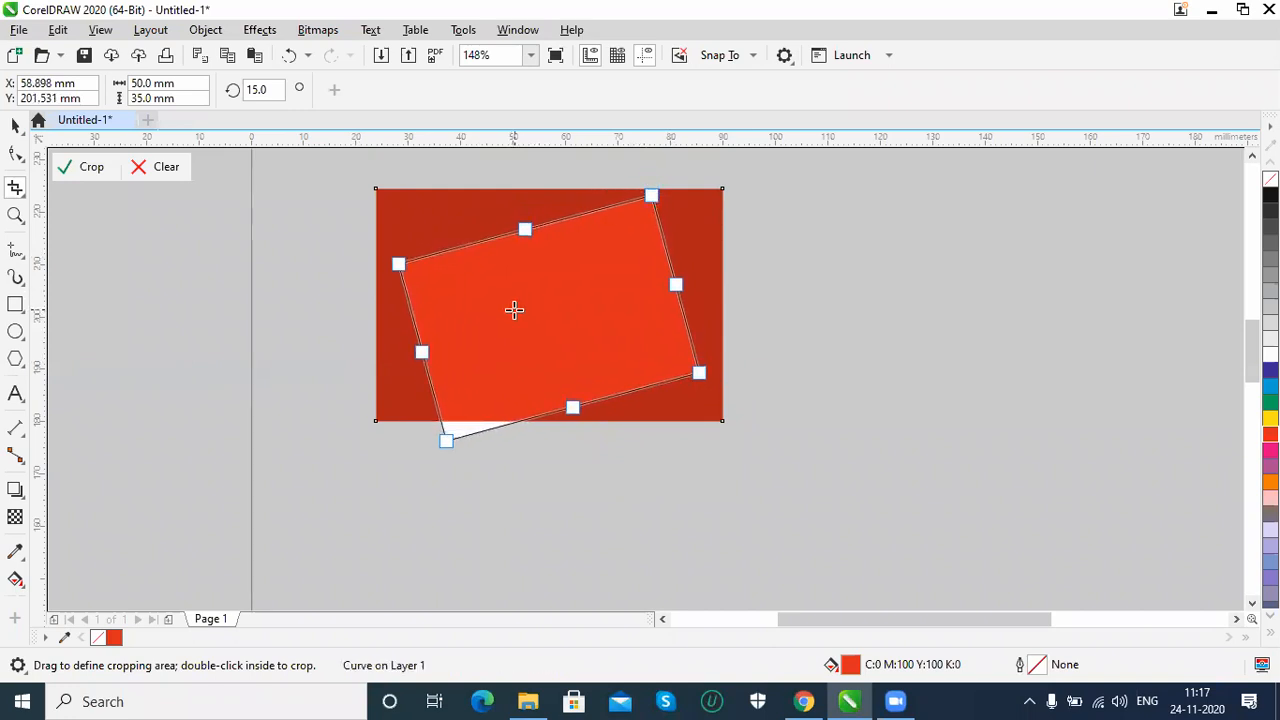
click(91, 172)
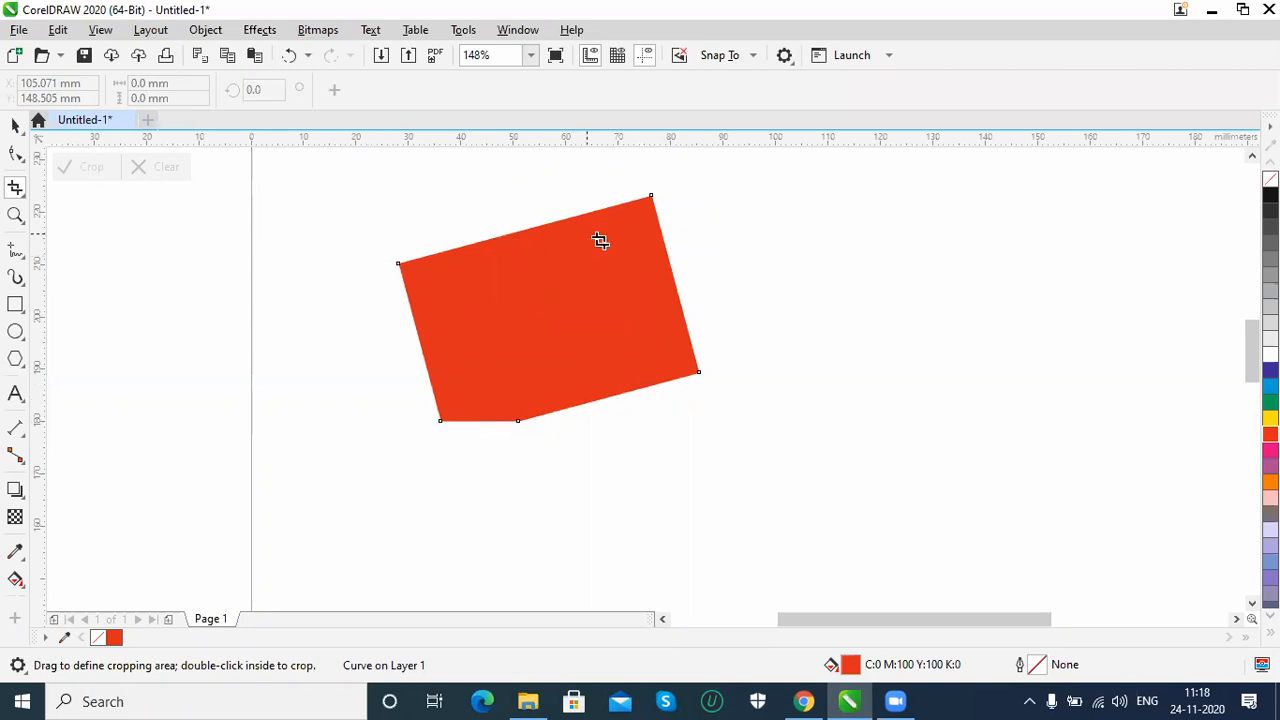
Delete the cropped red shape from the page.
click(15, 191)
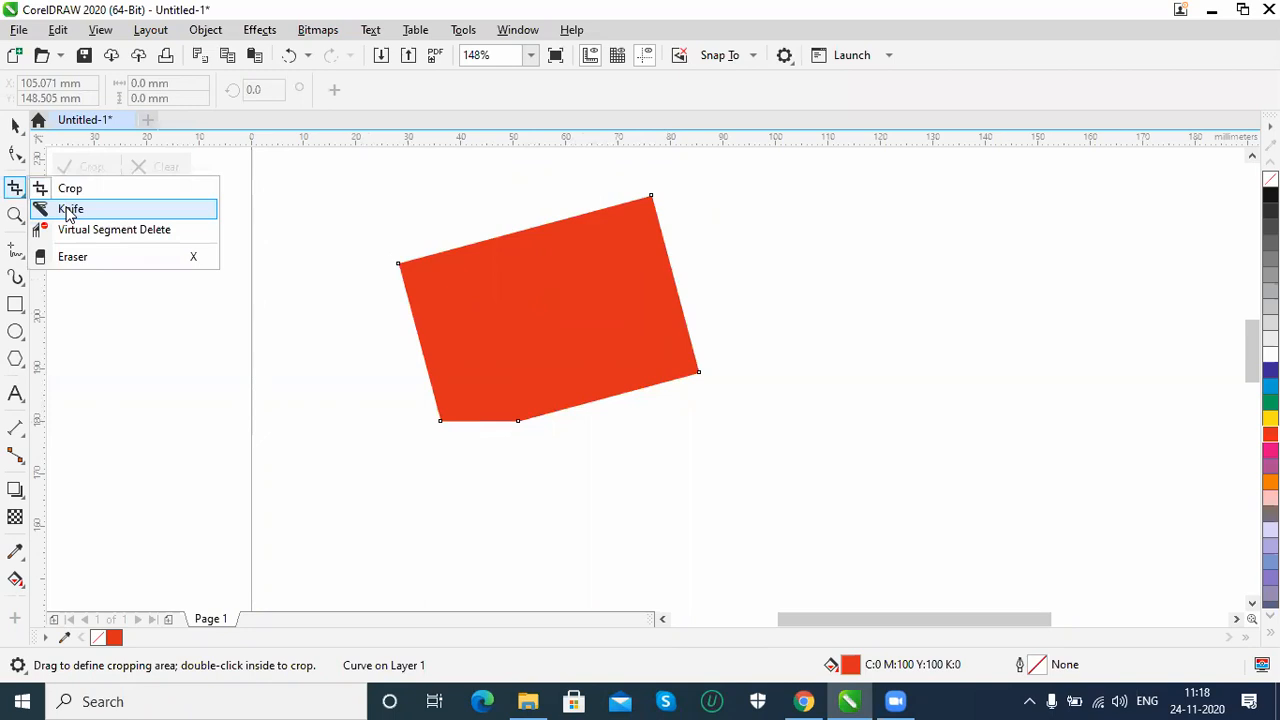
click(69, 210)
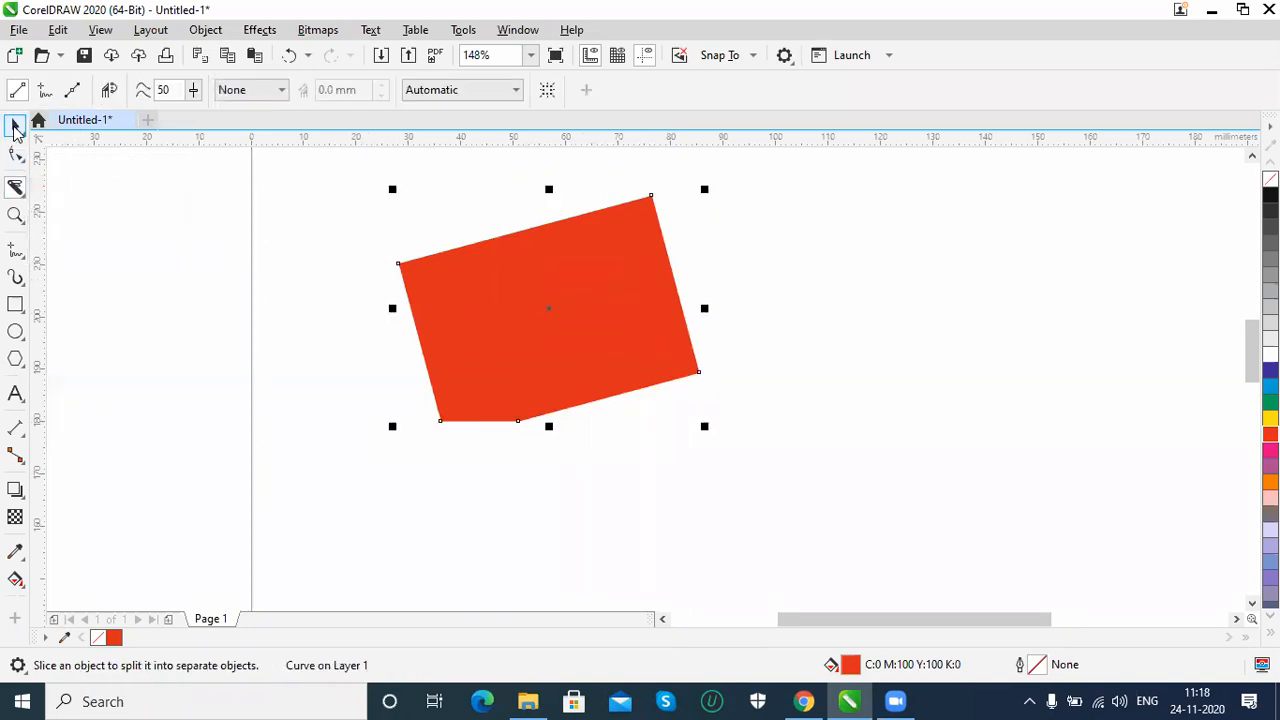
key(space)
key(Delete)
Draw a circle about 57.5 mm in diameter and fill it with red.
click(16, 331)
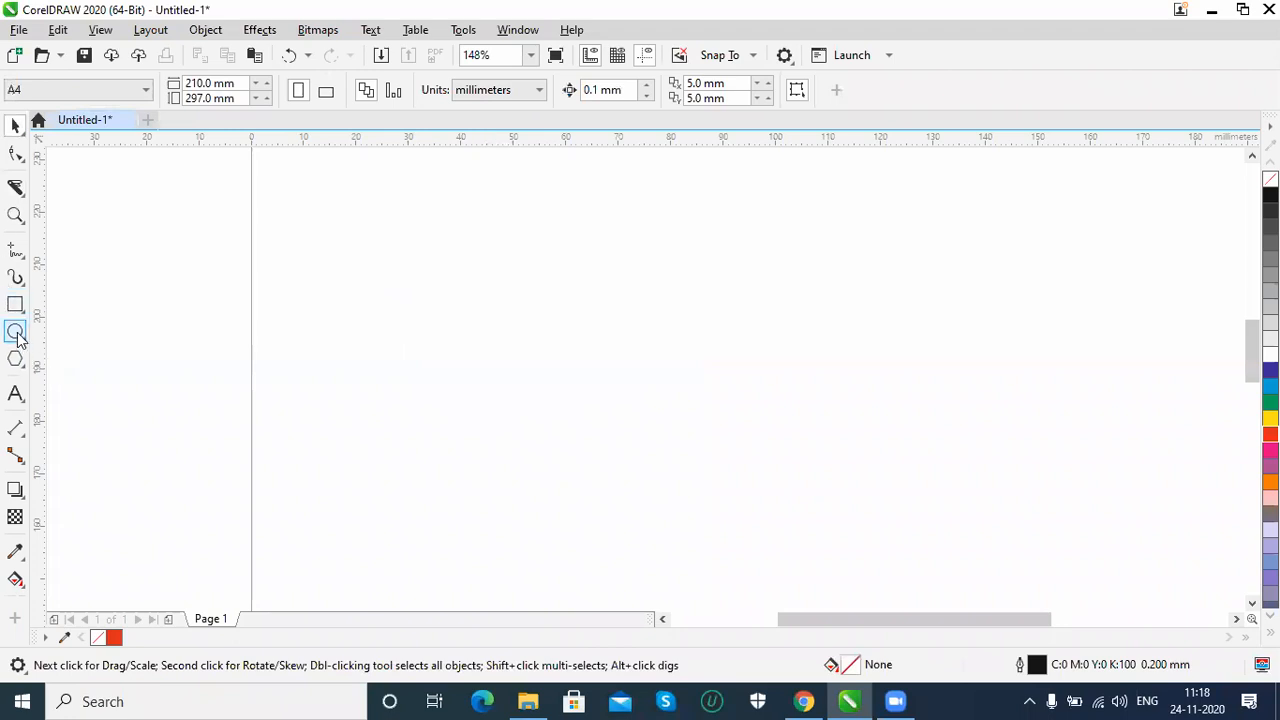
drag(466, 218, 767, 521)
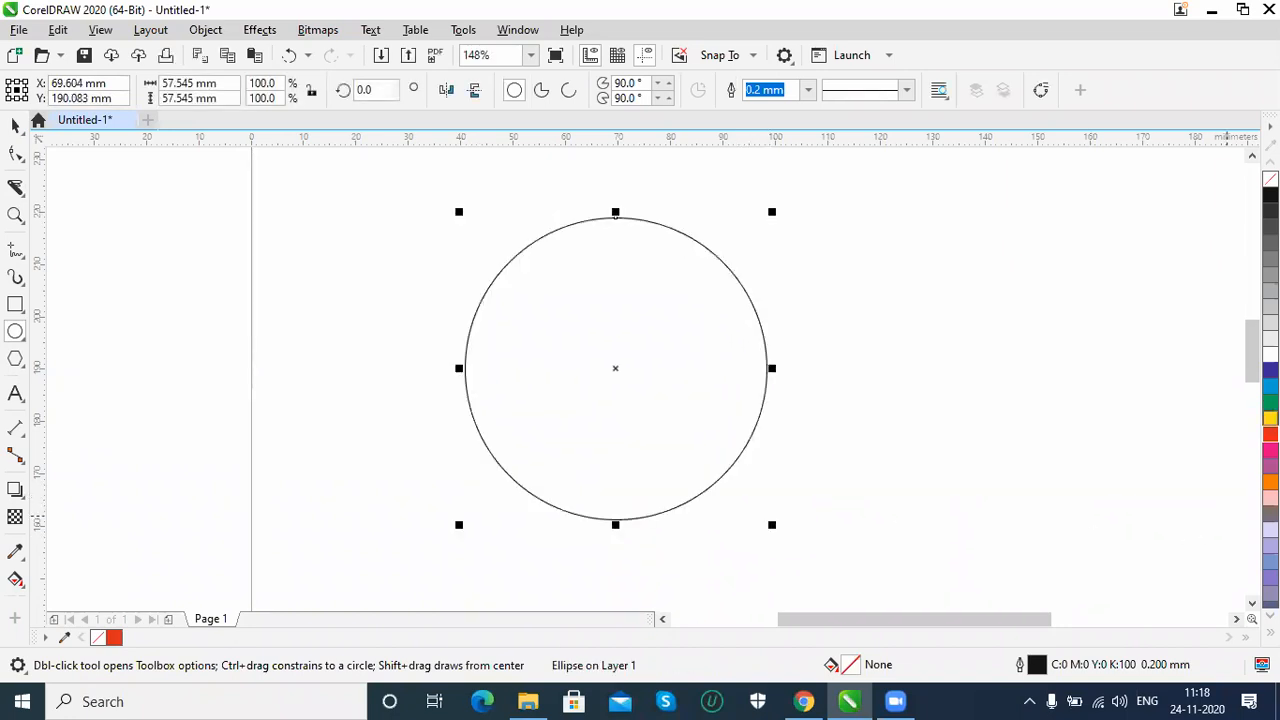
click(113, 637)
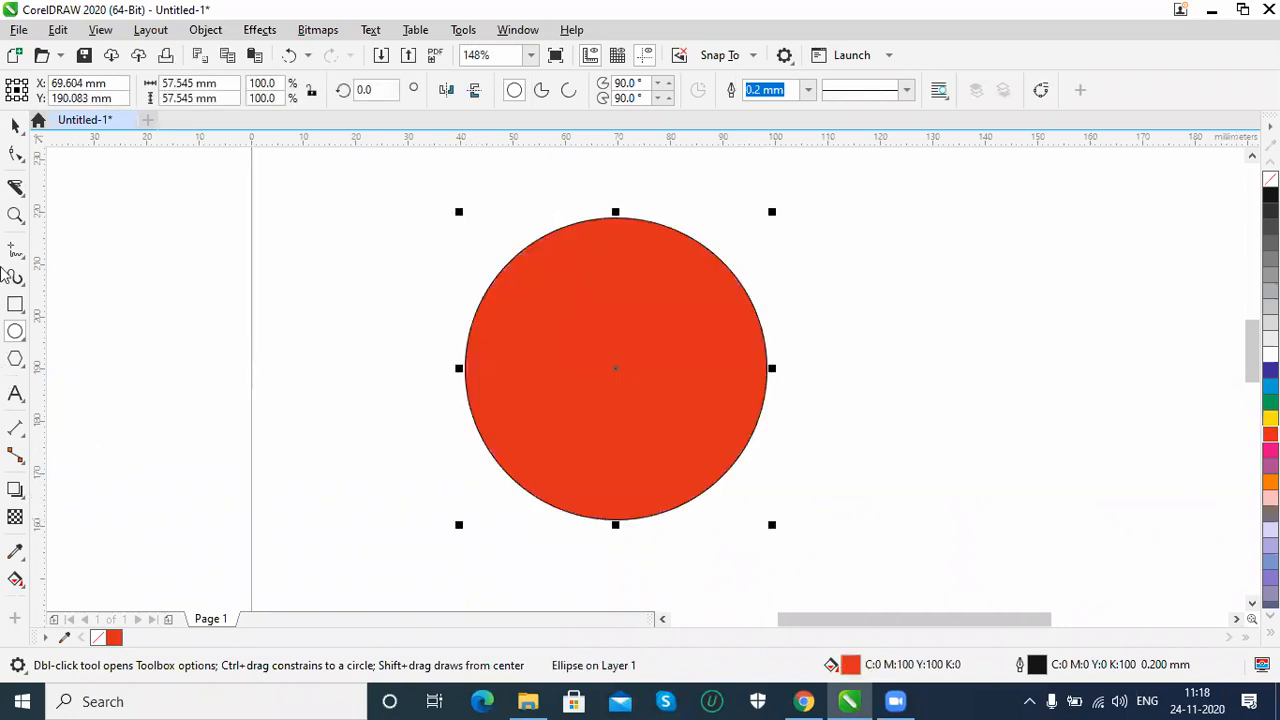
Slice the red circle in two with a slanted straight Knife cut through its middle and move the halves apart.
click(15, 190)
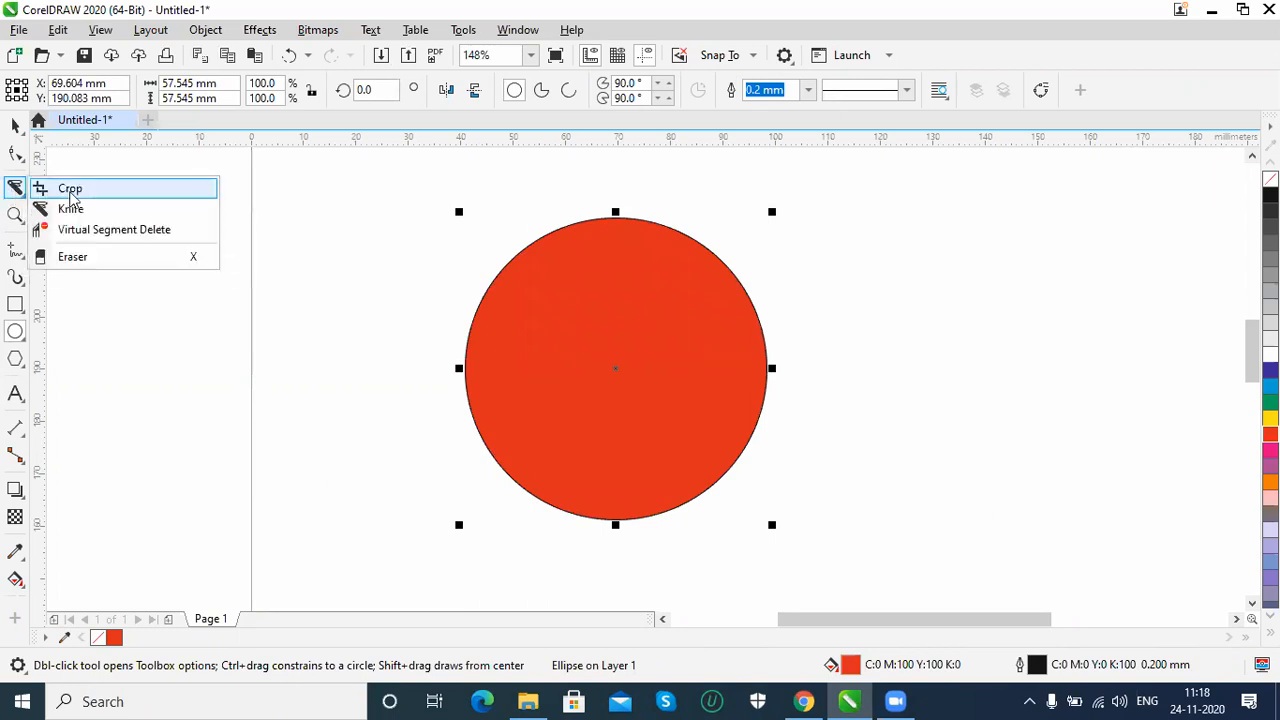
click(70, 208)
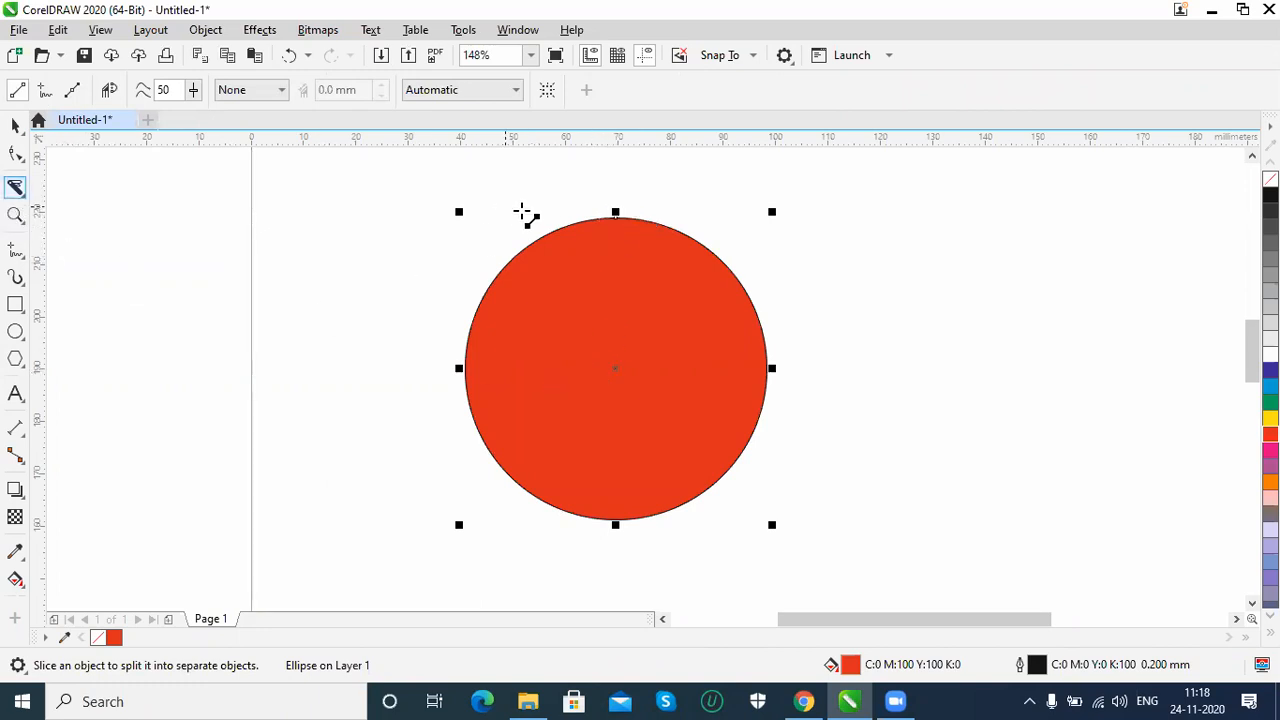
drag(583, 241, 670, 512)
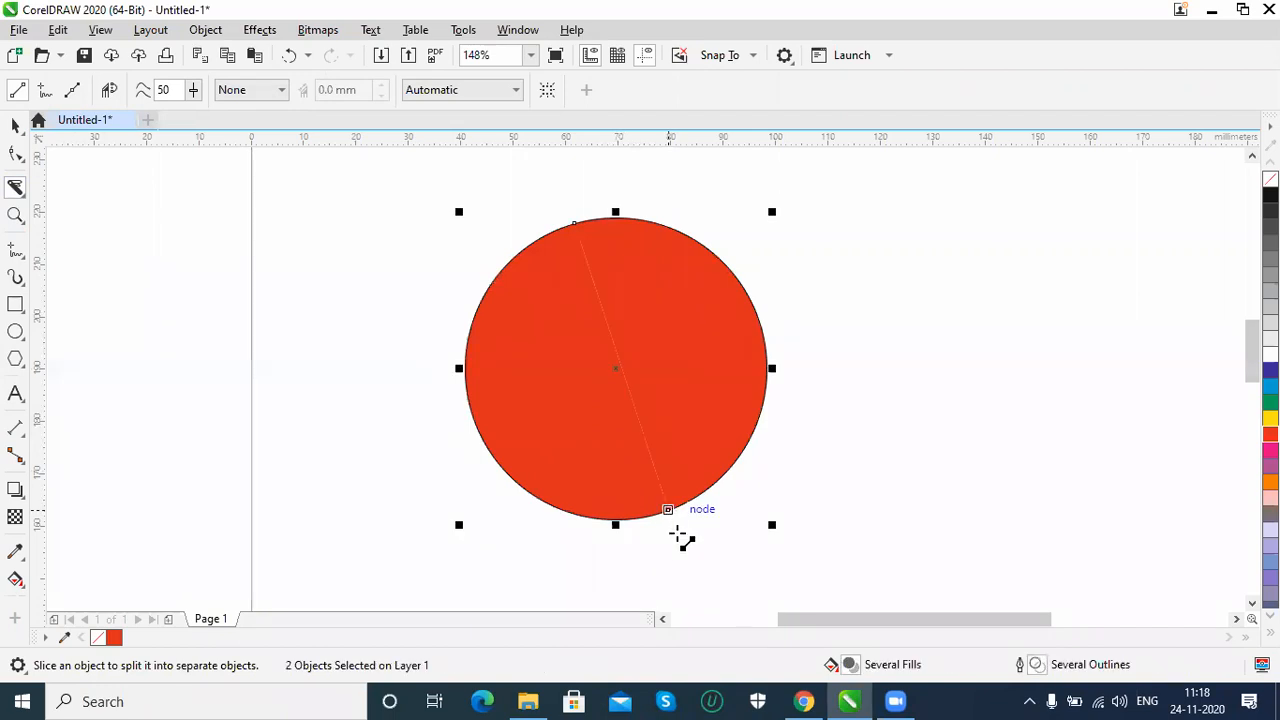
click(14, 123)
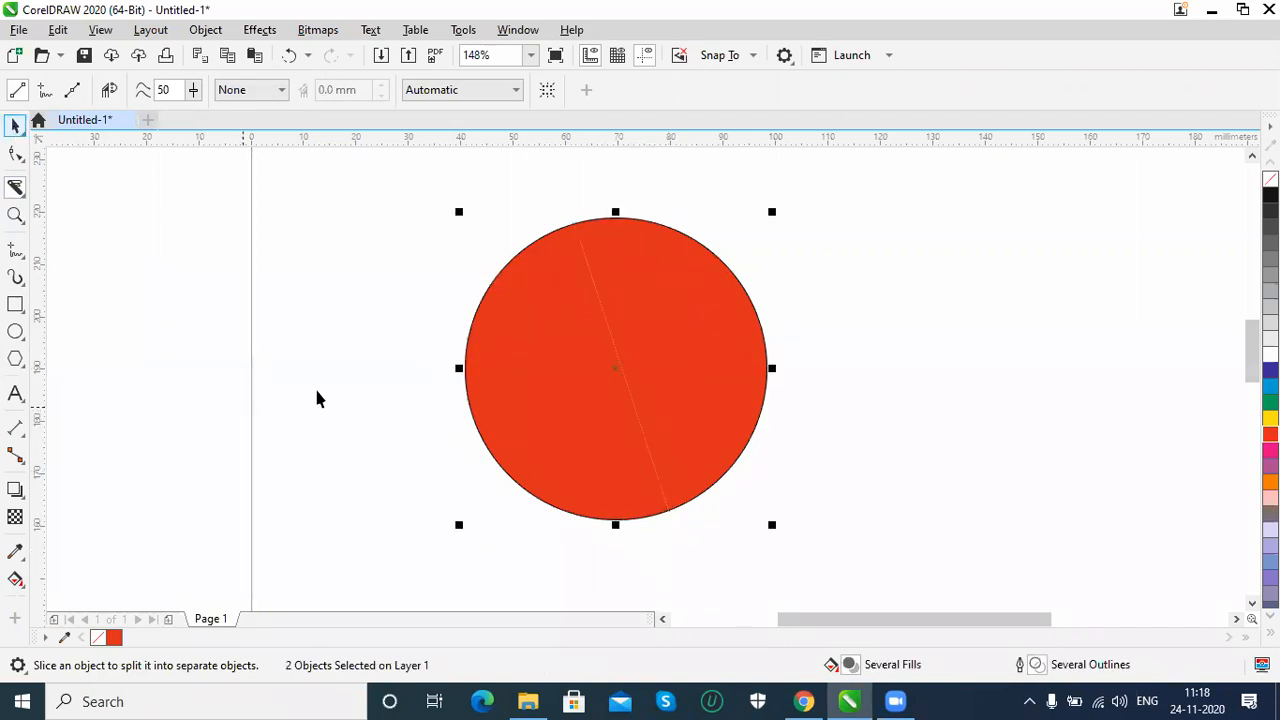
drag(534, 394, 386, 452)
drag(668, 356, 758, 344)
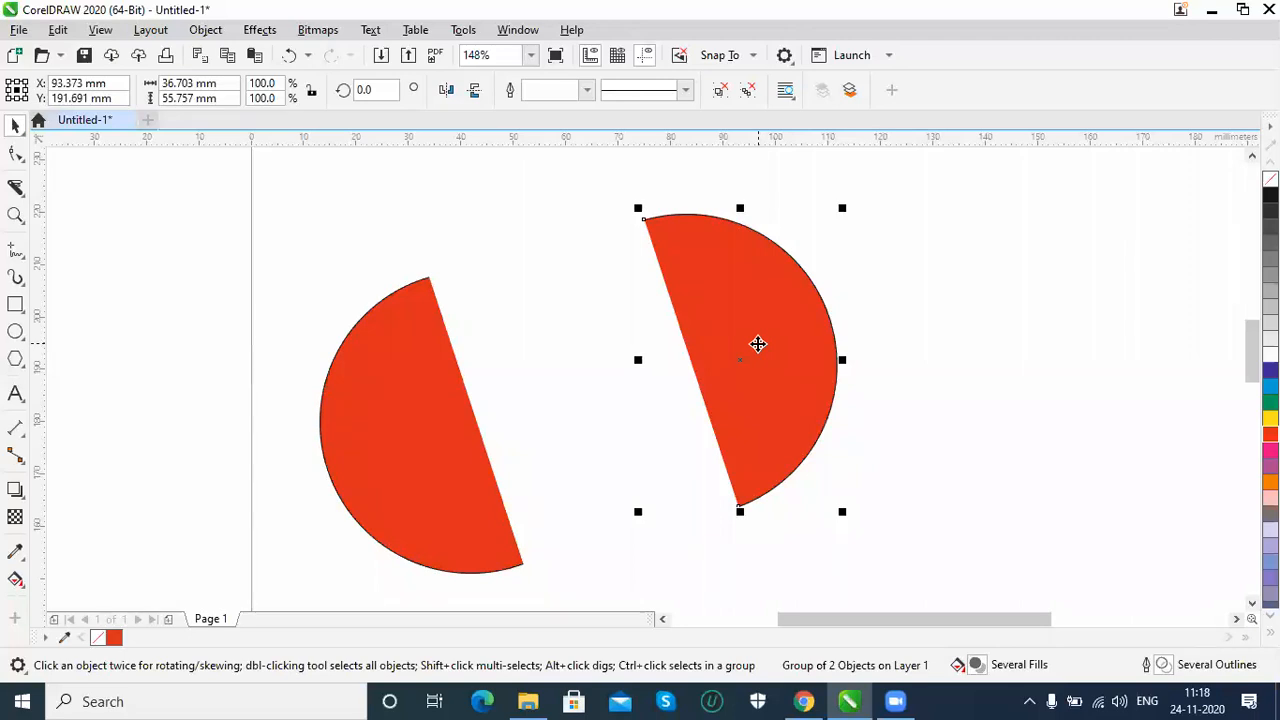
Delete both halves of the sliced circle.
key(ctrl+a)
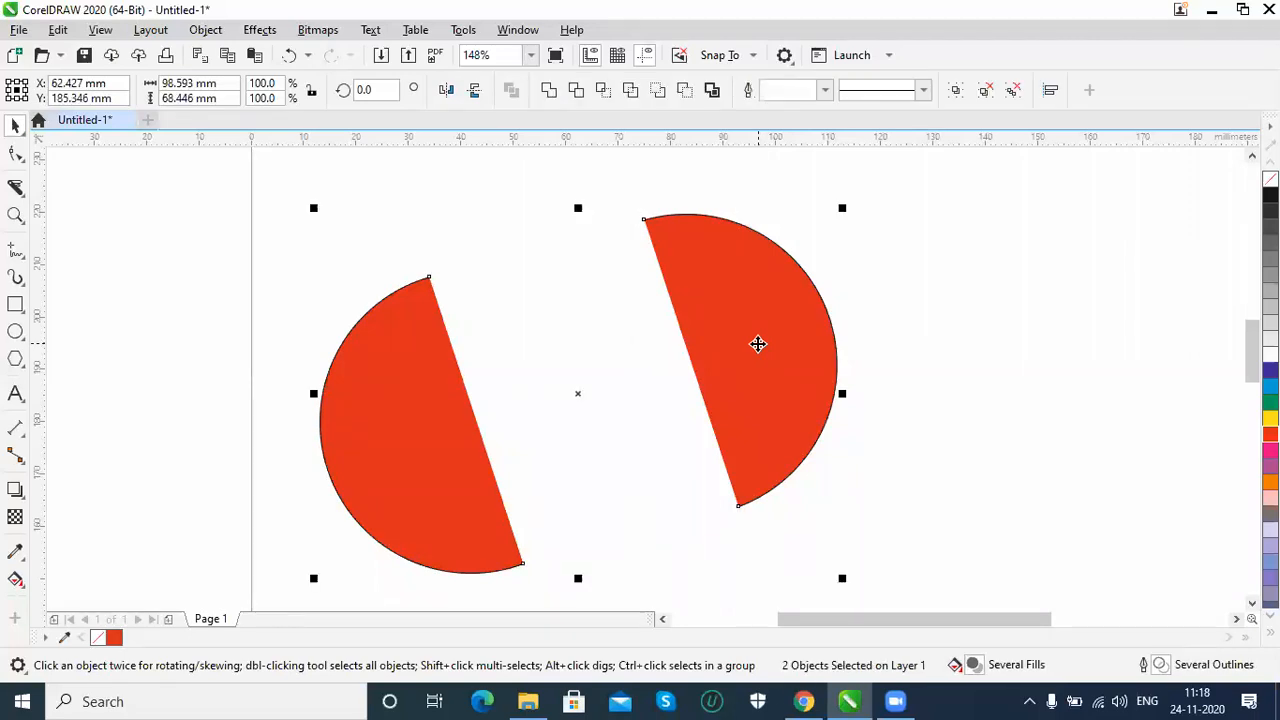
key(Delete)
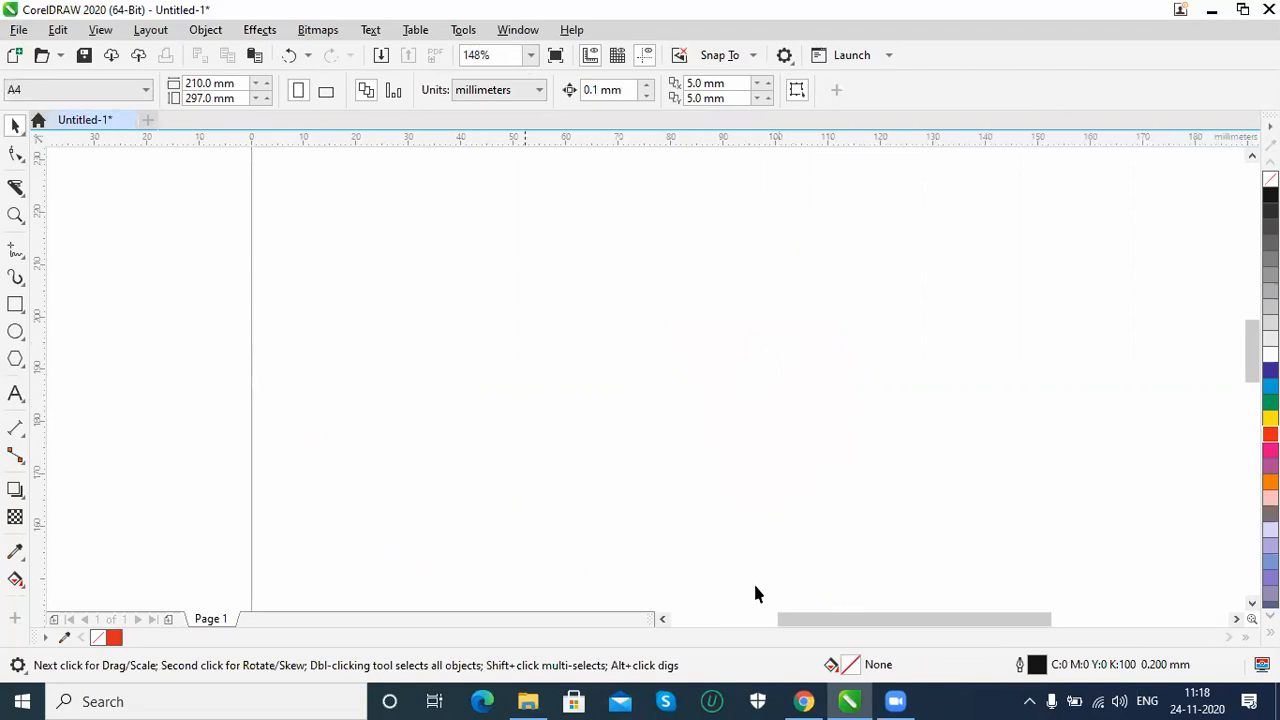
Switch to the Chrome browser, search Google for "uti bank logo" and open the red UTI Bank logo image as reference.
click(804, 701)
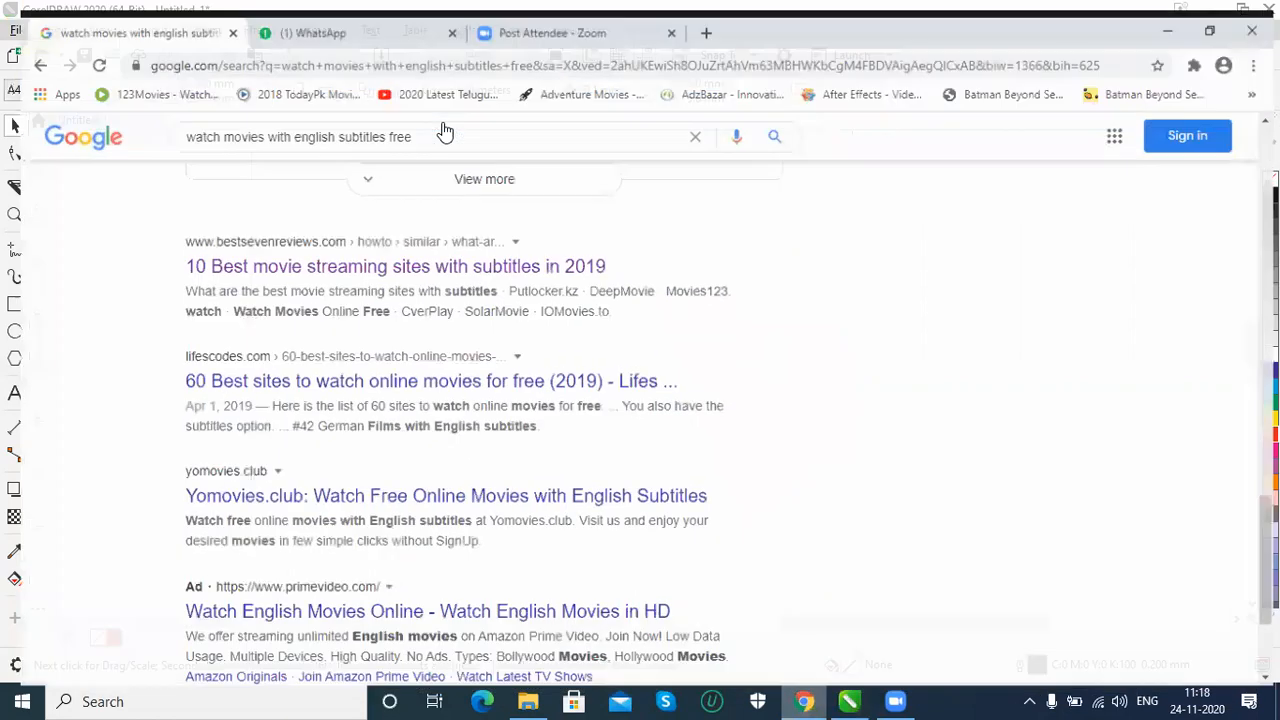
drag(402, 121, 126, 110)
text(uti ban)
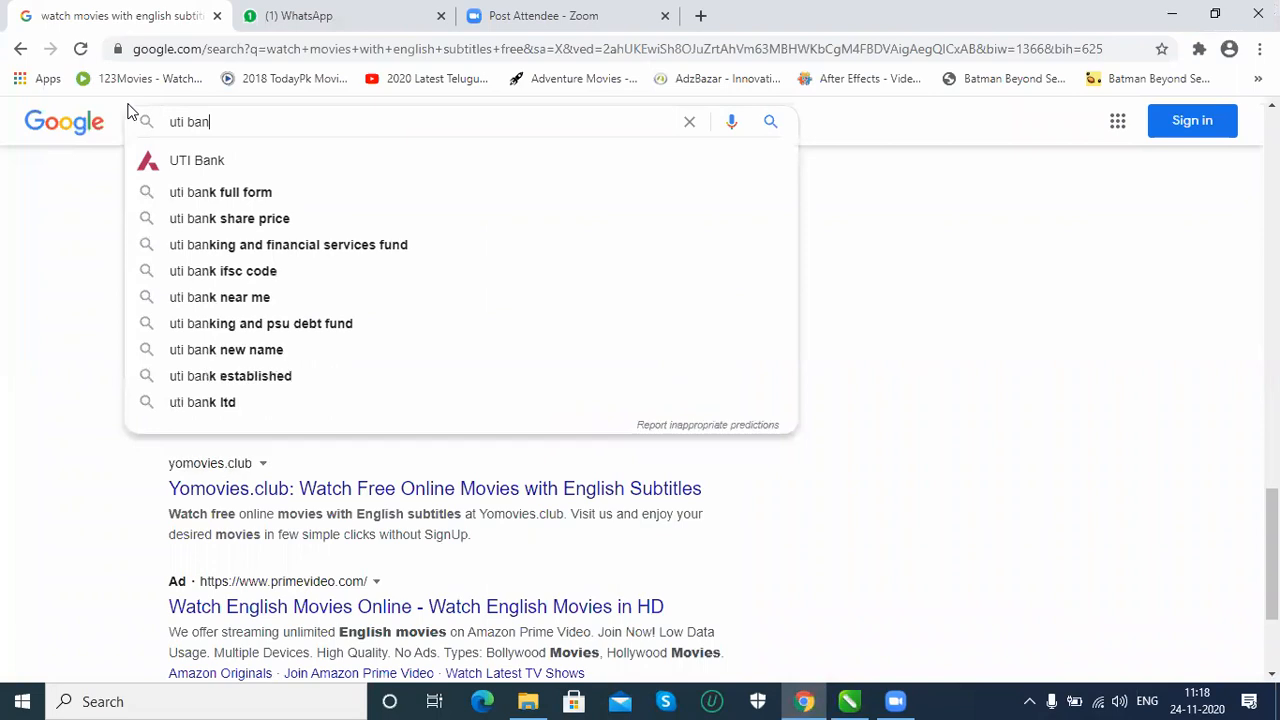
text(k logo)
key(Return)
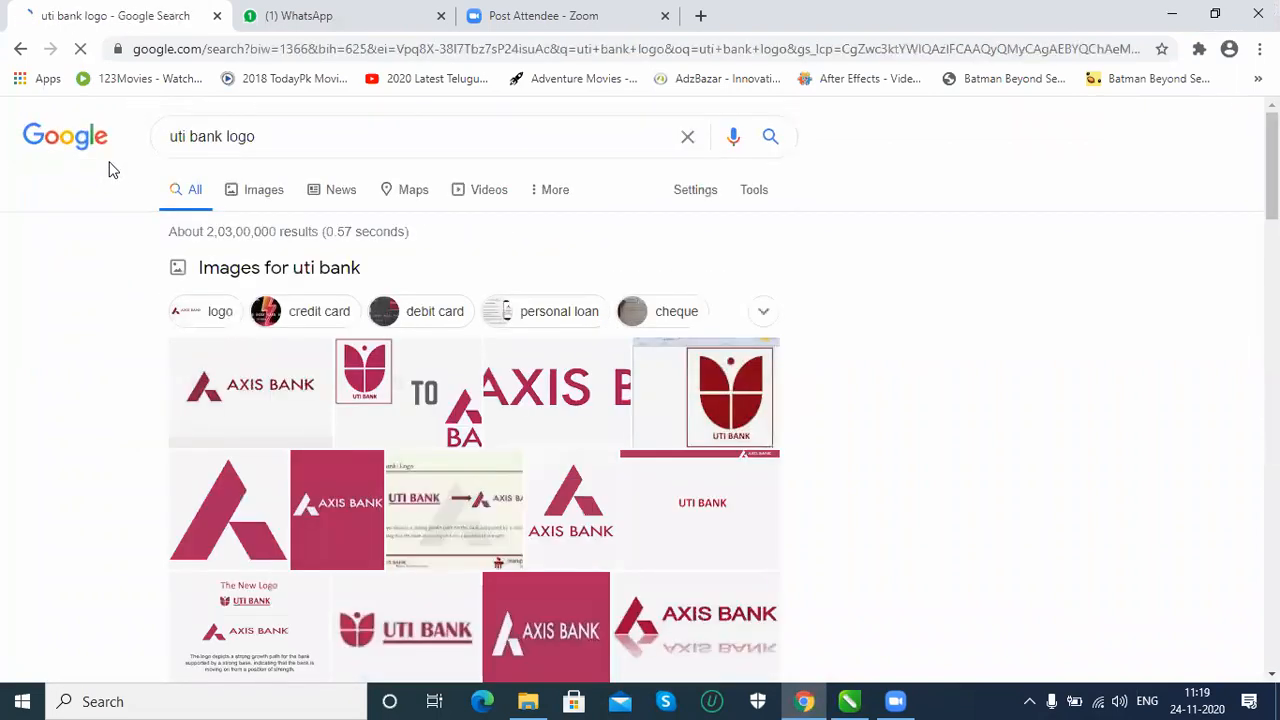
click(731, 398)
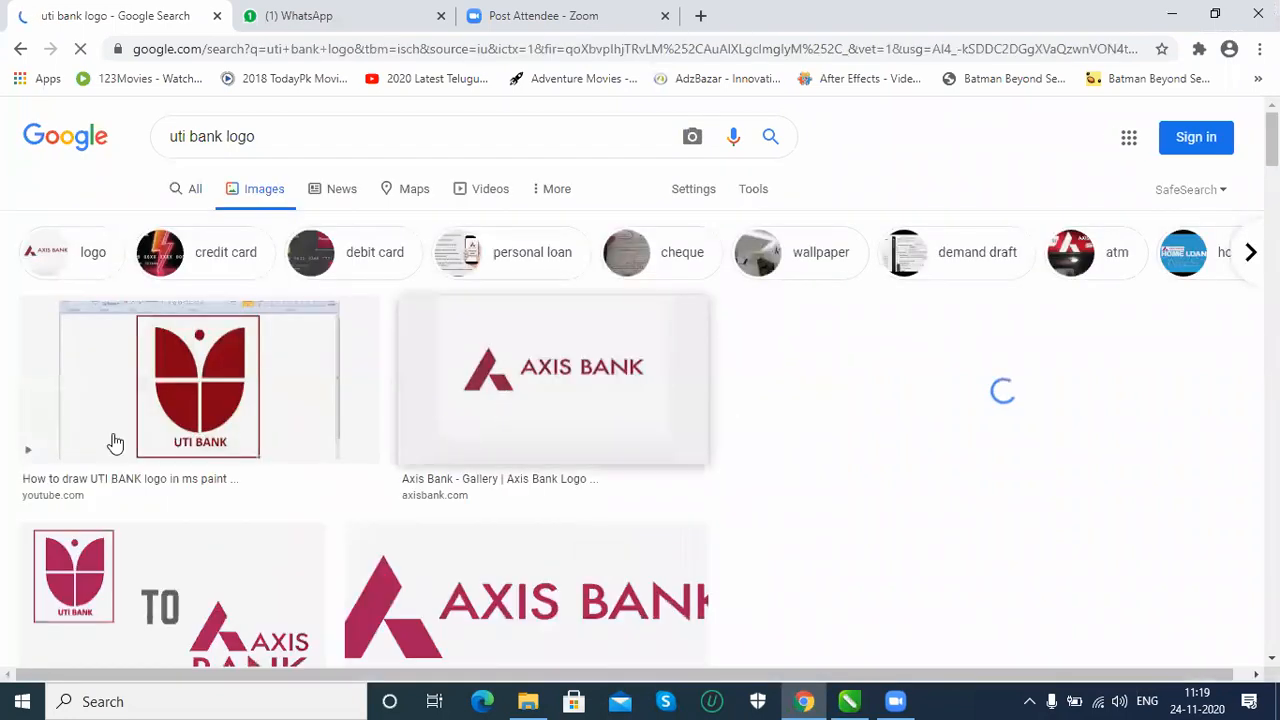
click(200, 410)
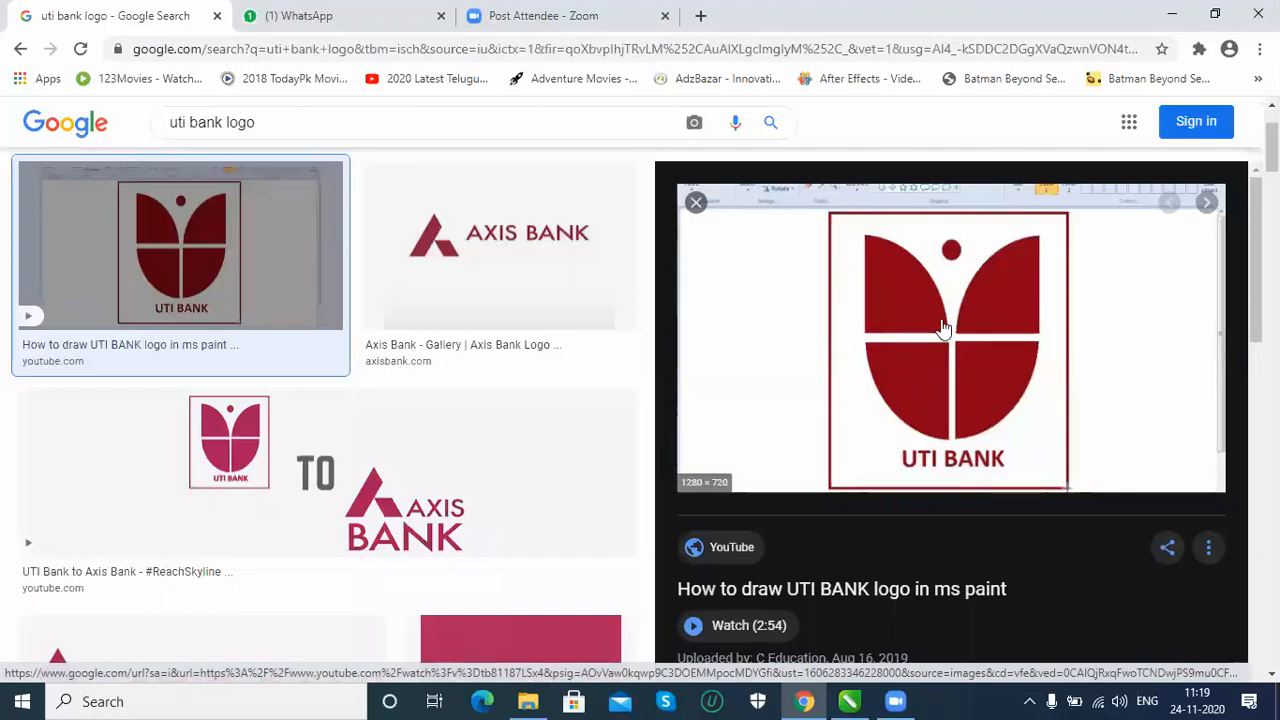
Switch back to CorelDRAW, draw a circle about 53.4 mm in diameter and fill it with red, checking the logo reference.
click(848, 700)
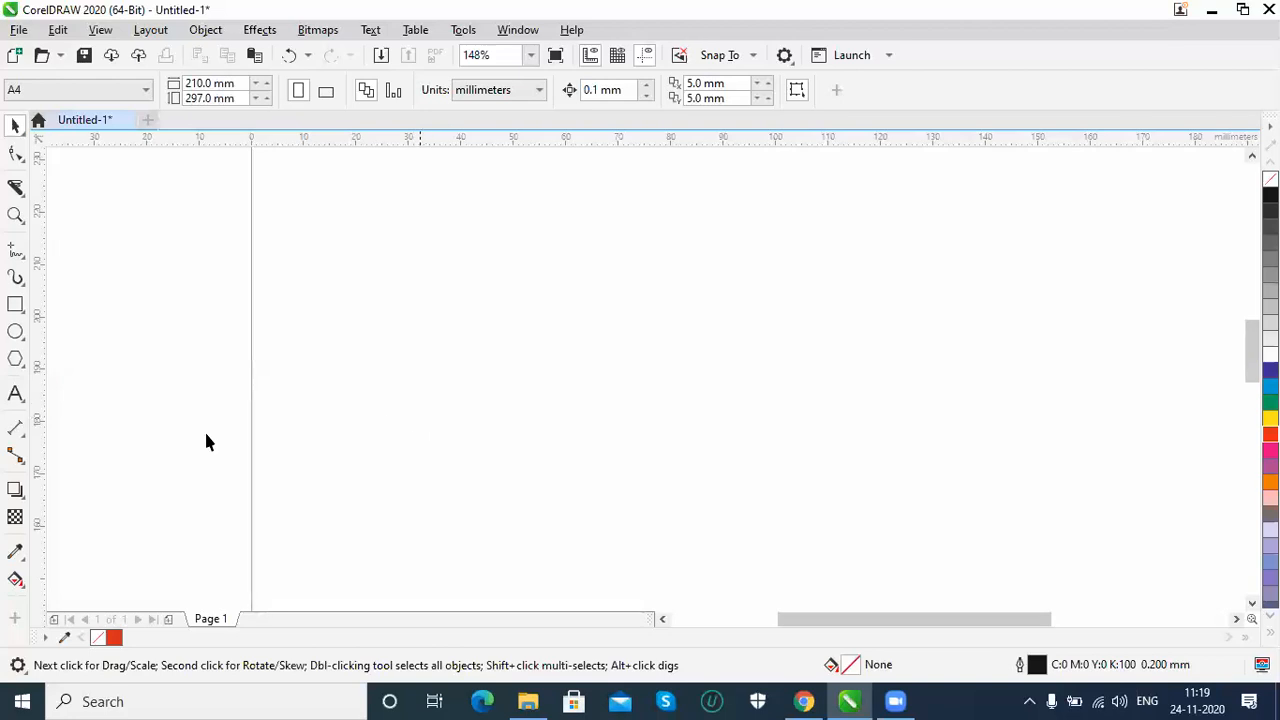
click(17, 334)
drag(462, 260, 743, 543)
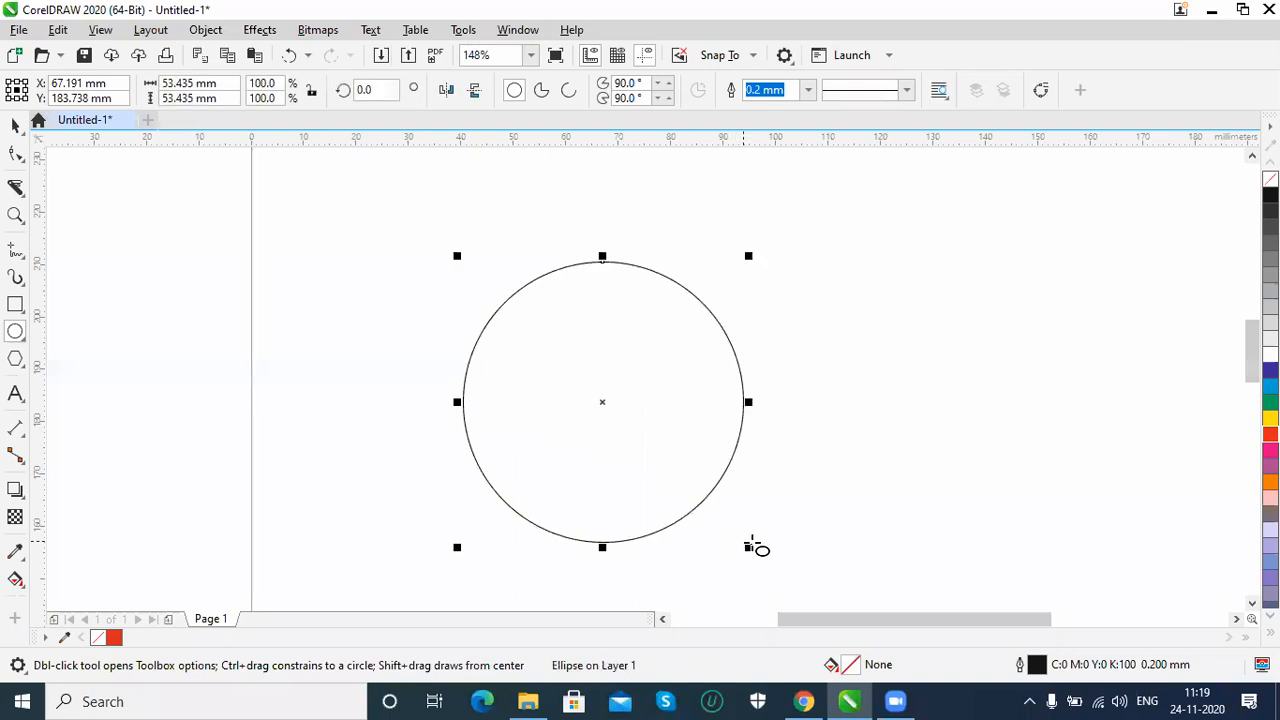
click(804, 701)
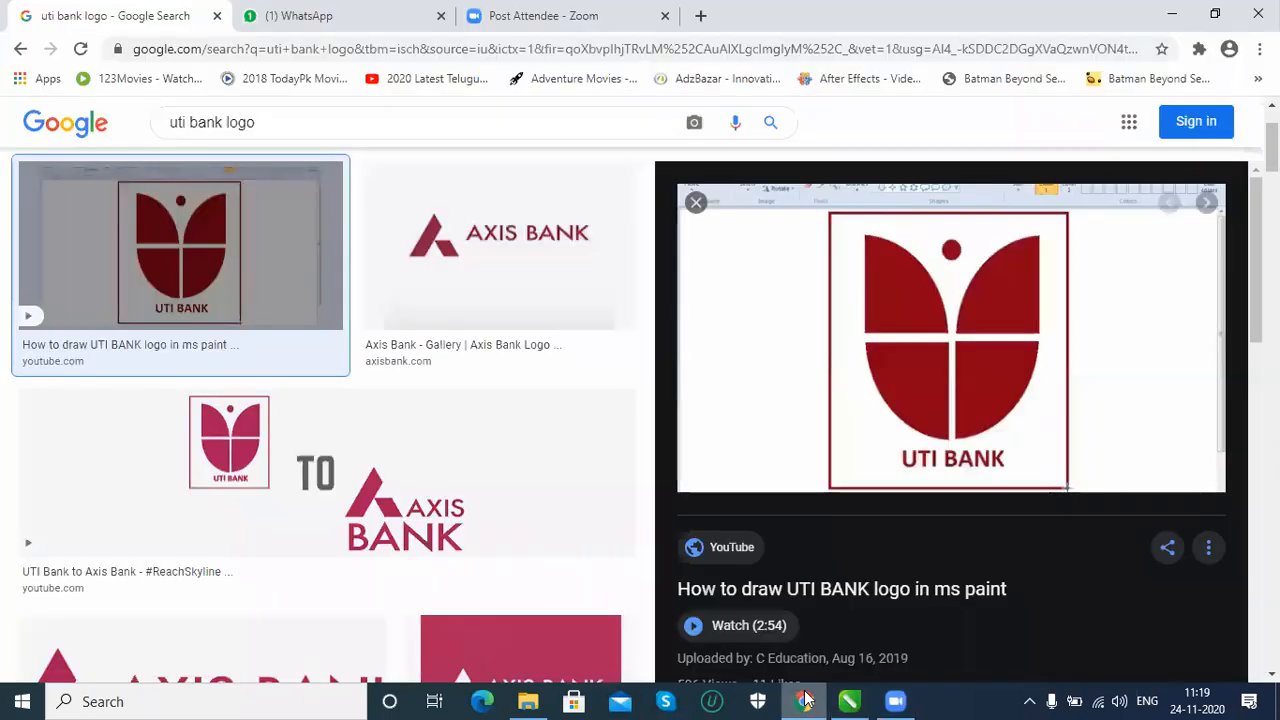
click(805, 701)
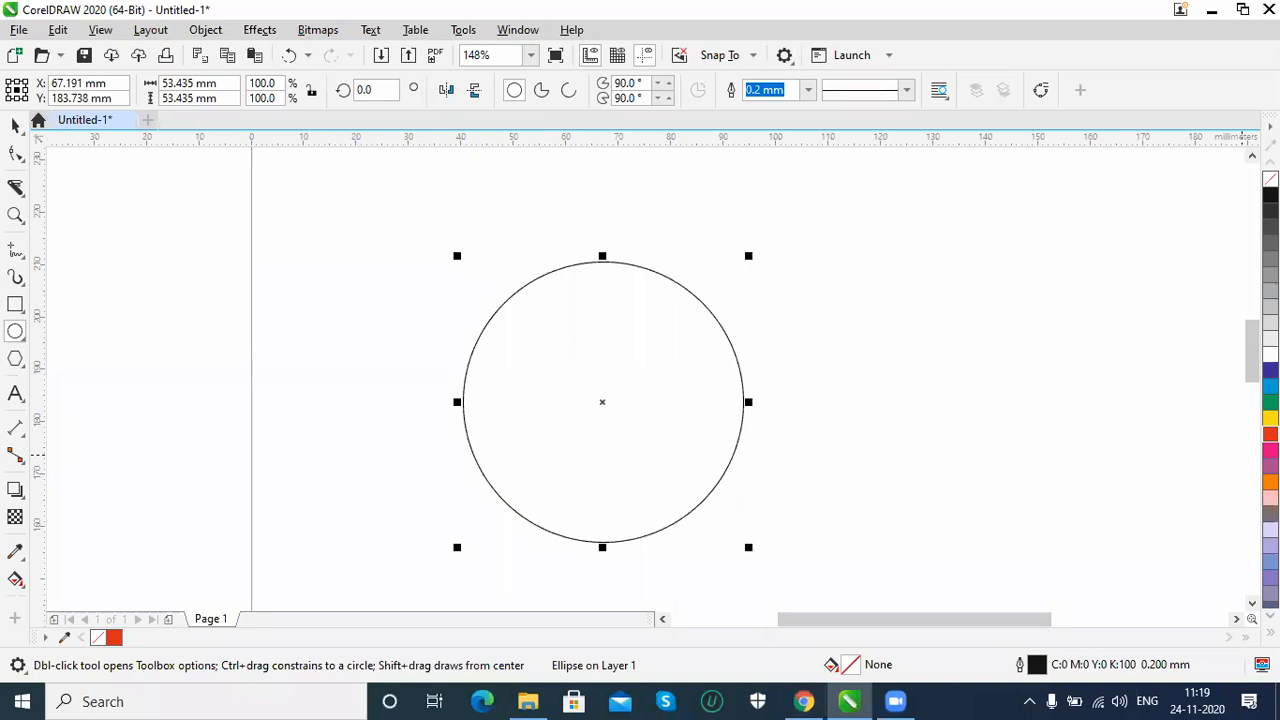
click(1270, 433)
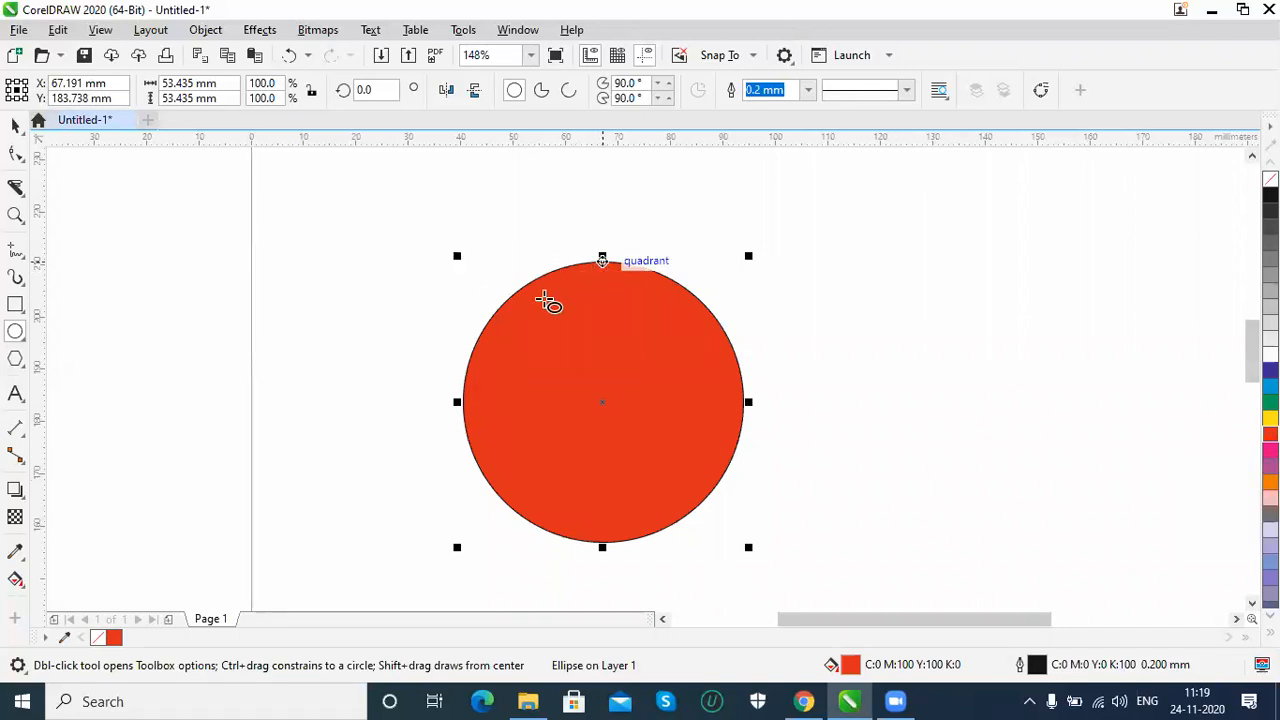
Slice the red circle into two halves with a vertical straight Knife cut from its top quadrant to its bottom quadrant.
click(22, 195)
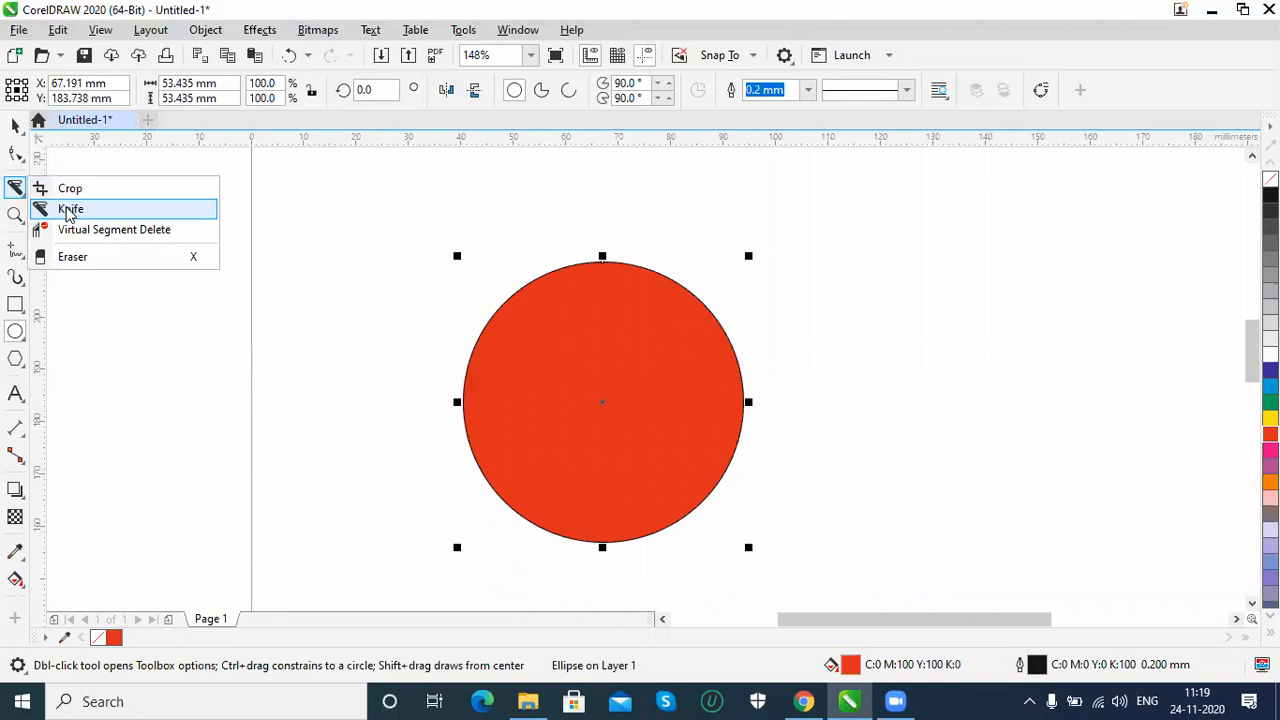
click(68, 213)
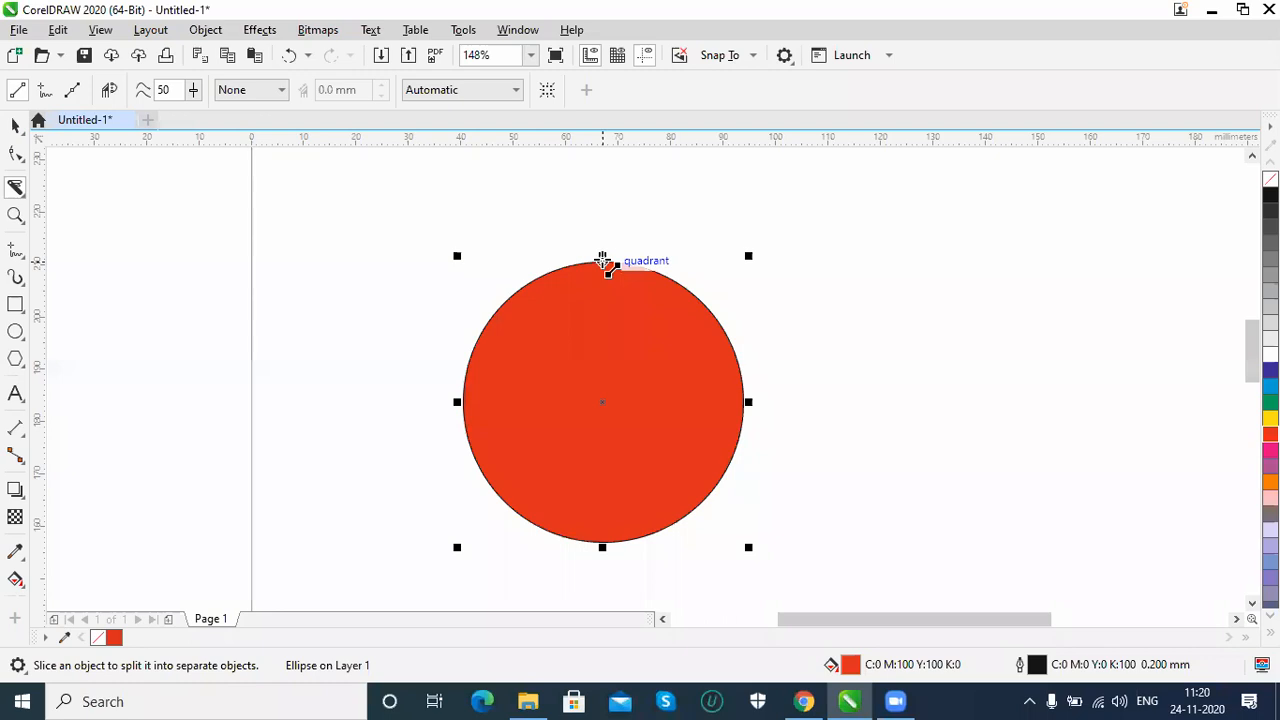
drag(602, 258, 602, 285)
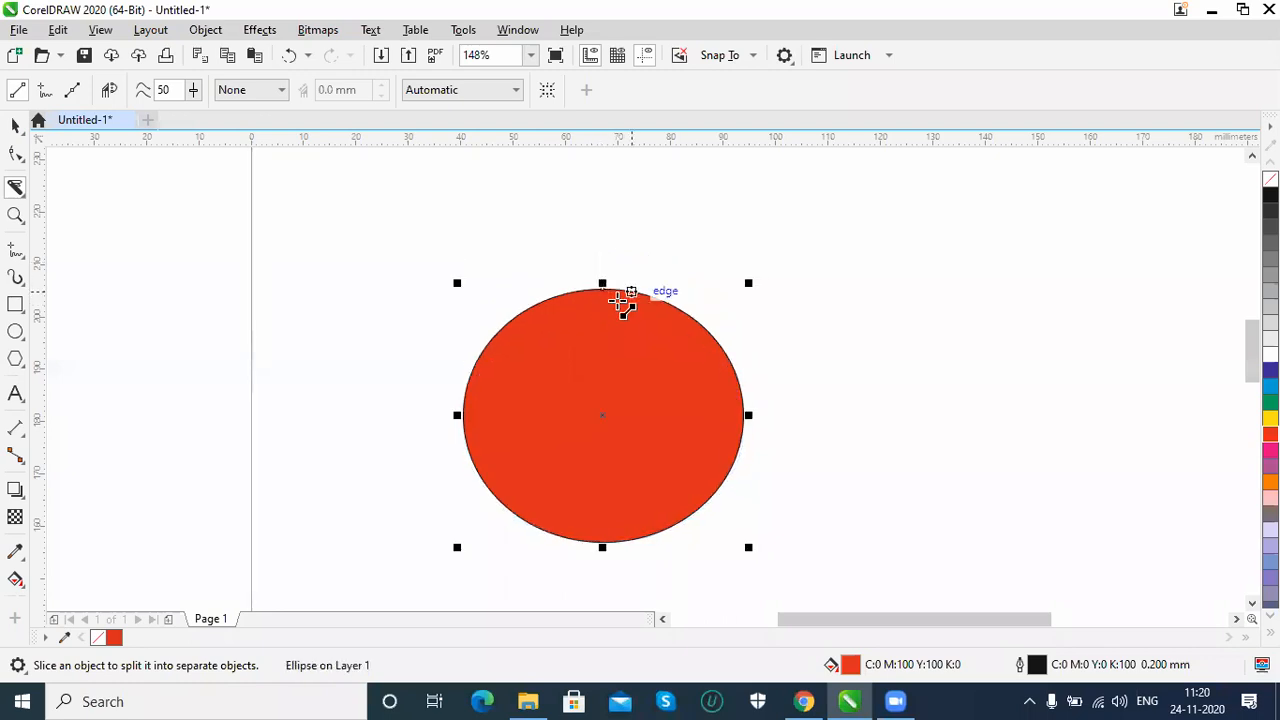
key(ctrl+z)
drag(603, 262, 603, 543)
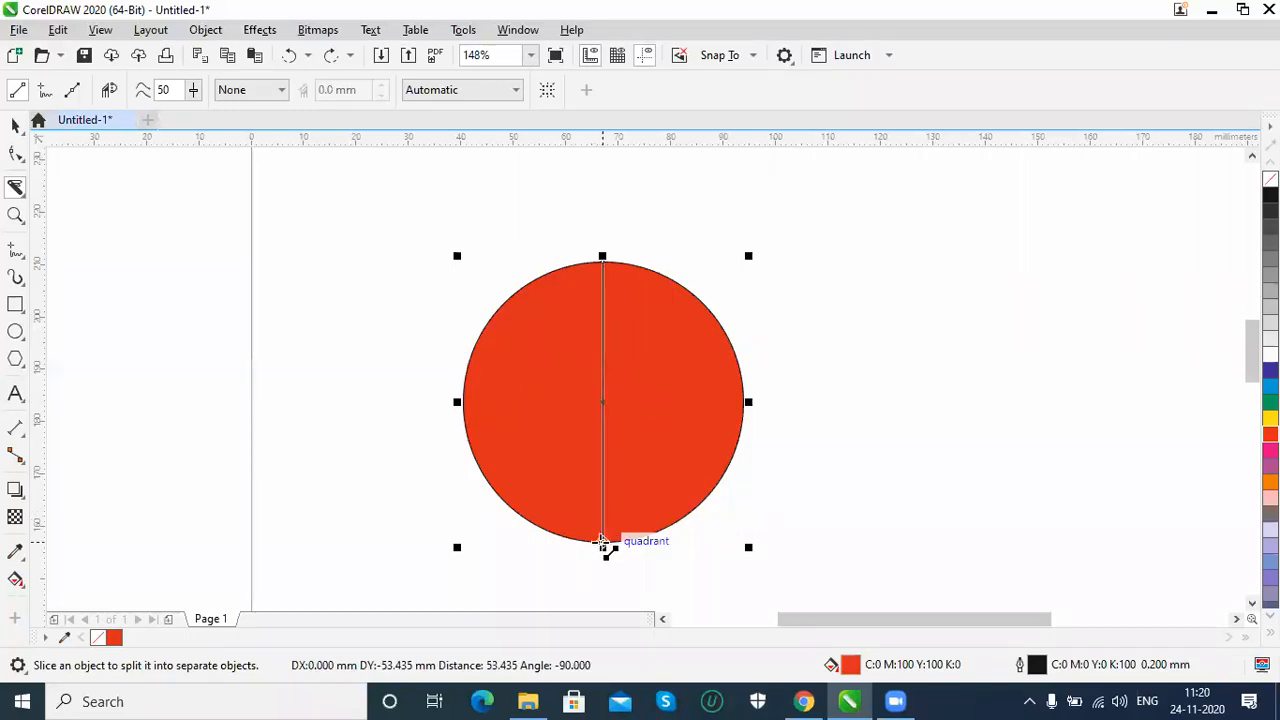
drag(603, 543, 603, 543)
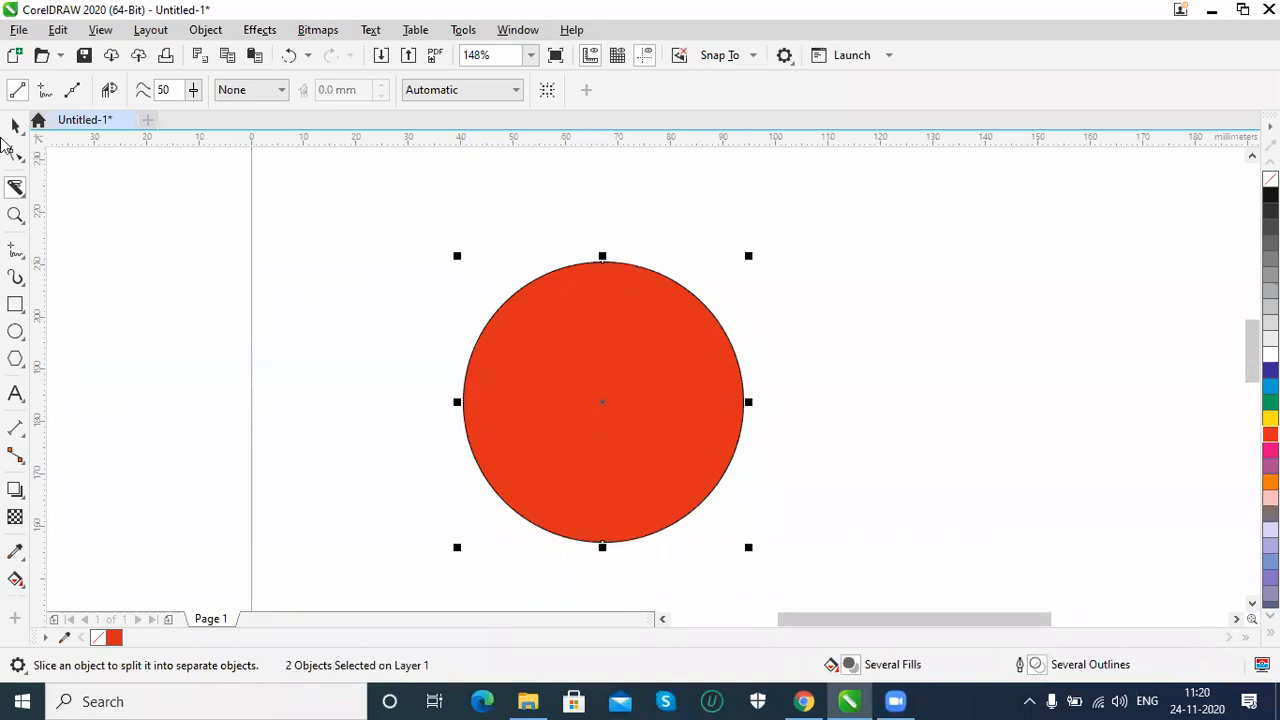
Remove the outline from both halves of the sliced circle.
click(14, 126)
click(455, 415)
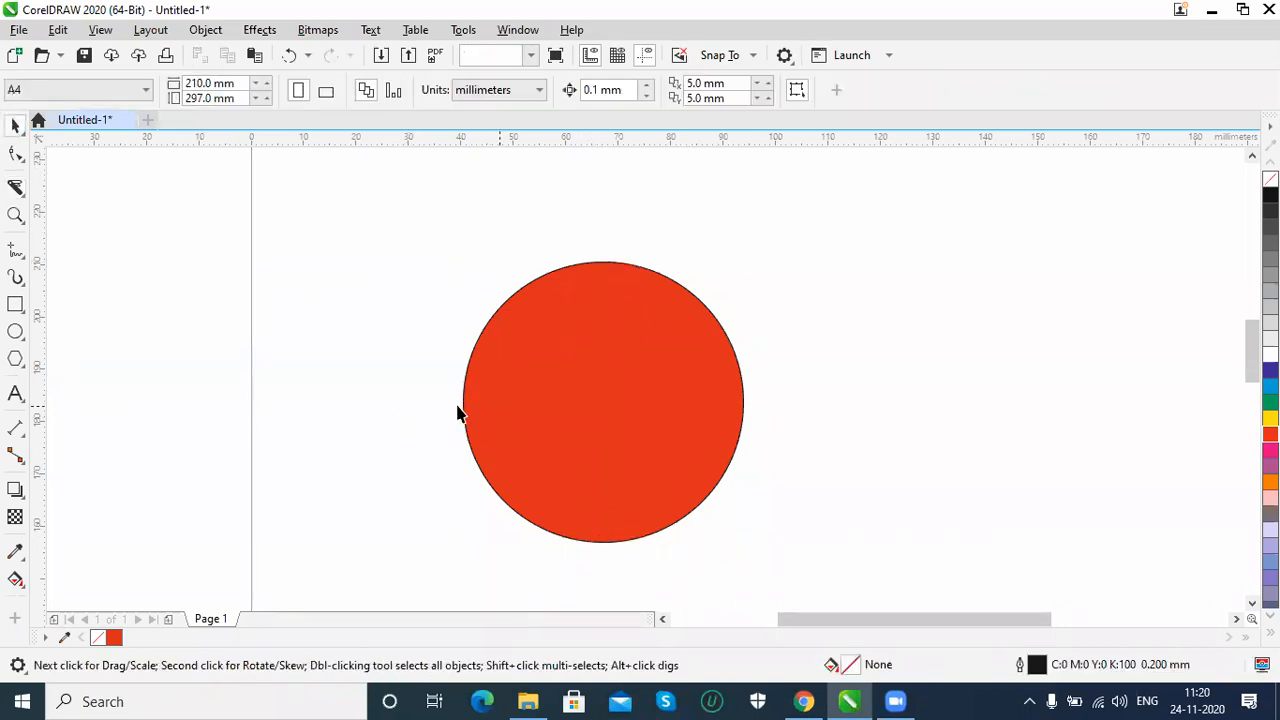
drag(606, 467, 572, 467)
key(ctrl+z)
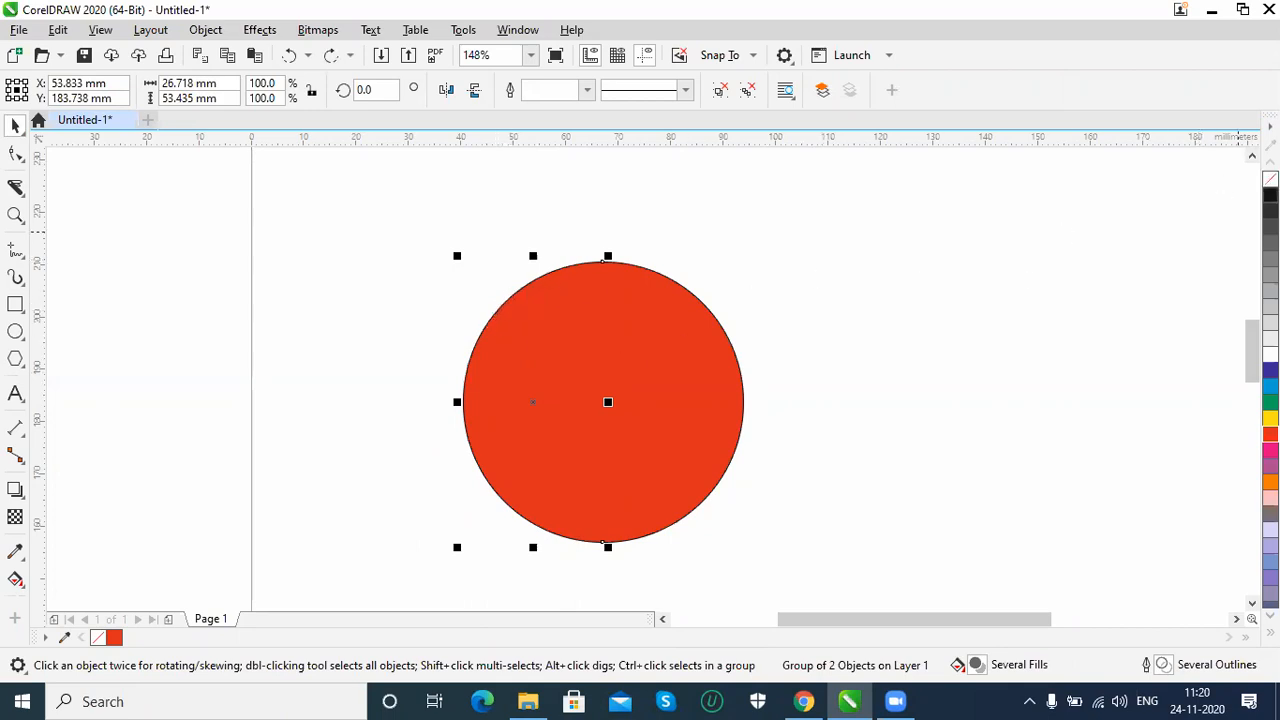
right_click(1270, 178)
click(726, 405)
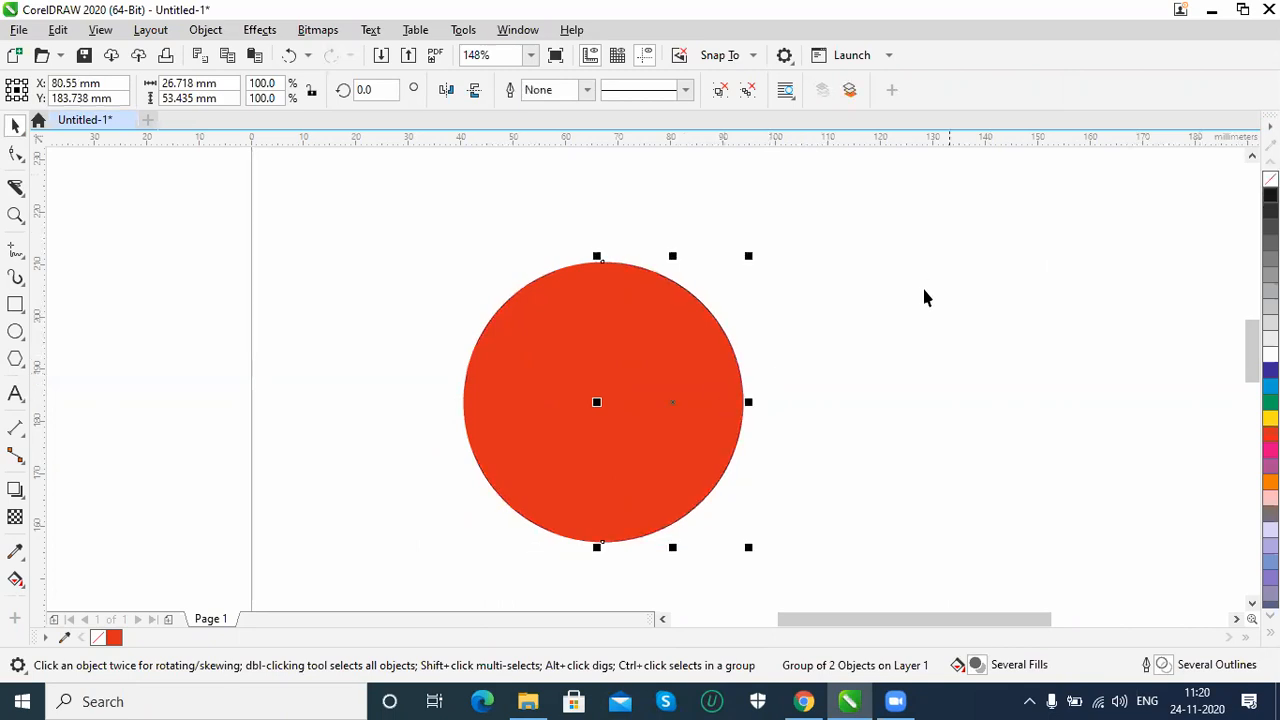
key(Escape)
click(686, 432)
click(511, 394)
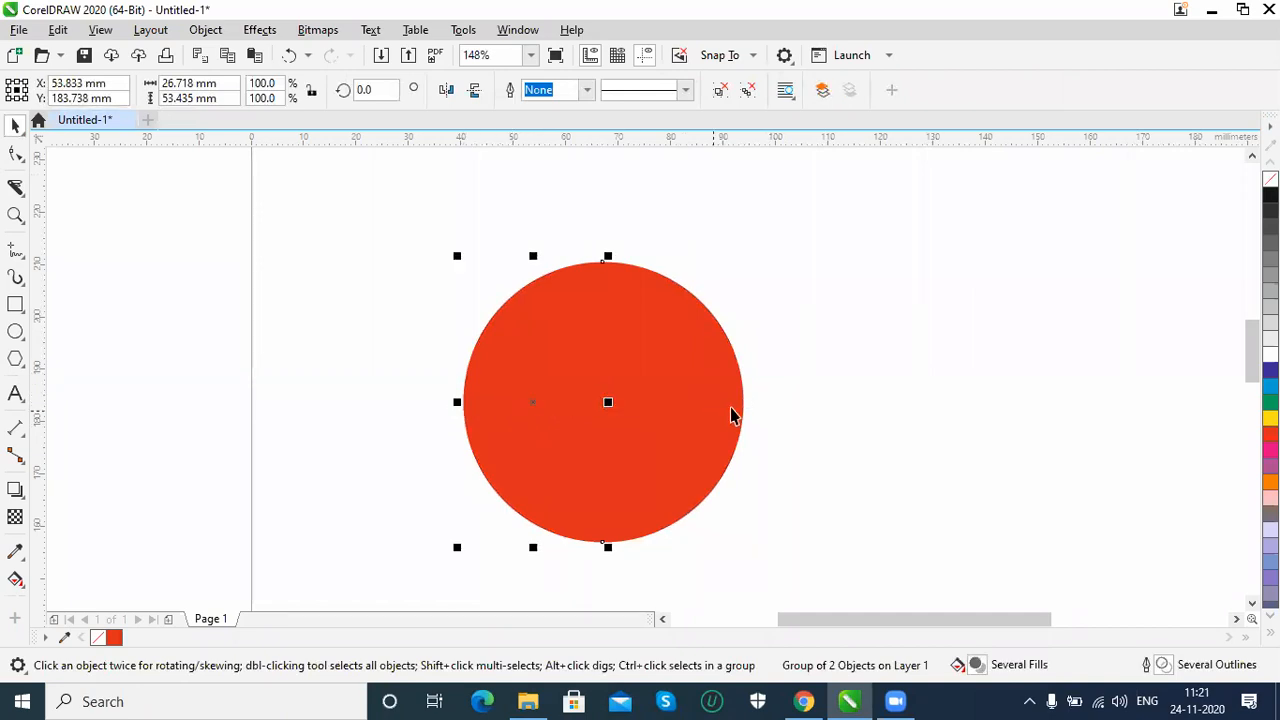
Slice the left half with a horizontal Knife cut from its outer edge node to the circle's centre.
click(365, 430)
click(501, 418)
click(16, 188)
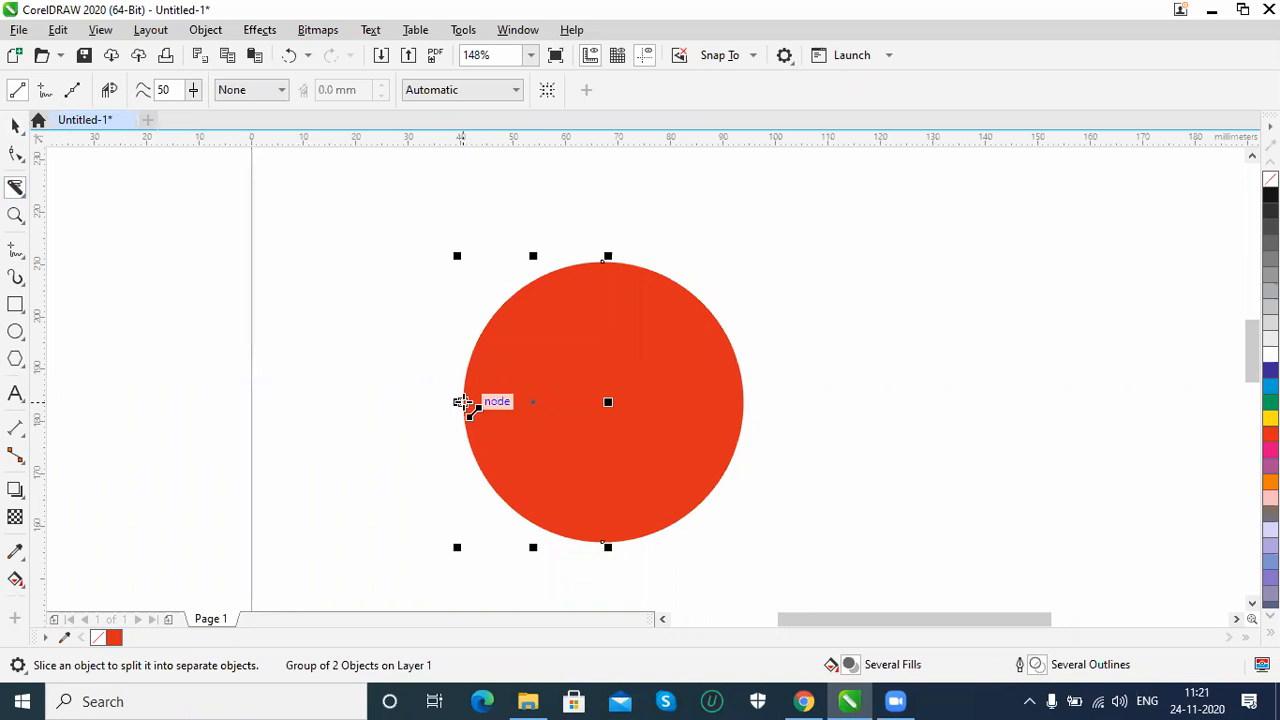
drag(459, 402, 606, 402)
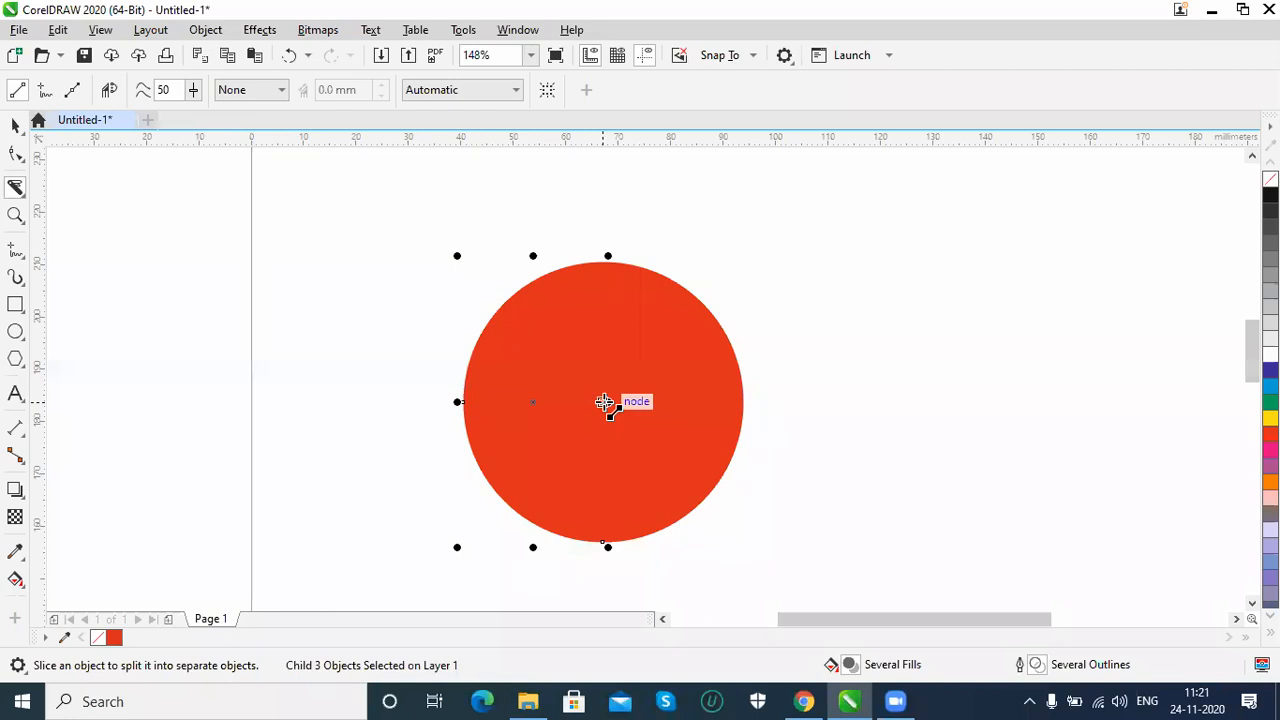
Nudge the left half 0.8 mm away from the right half to leave a narrow vertical gap.
click(15, 124)
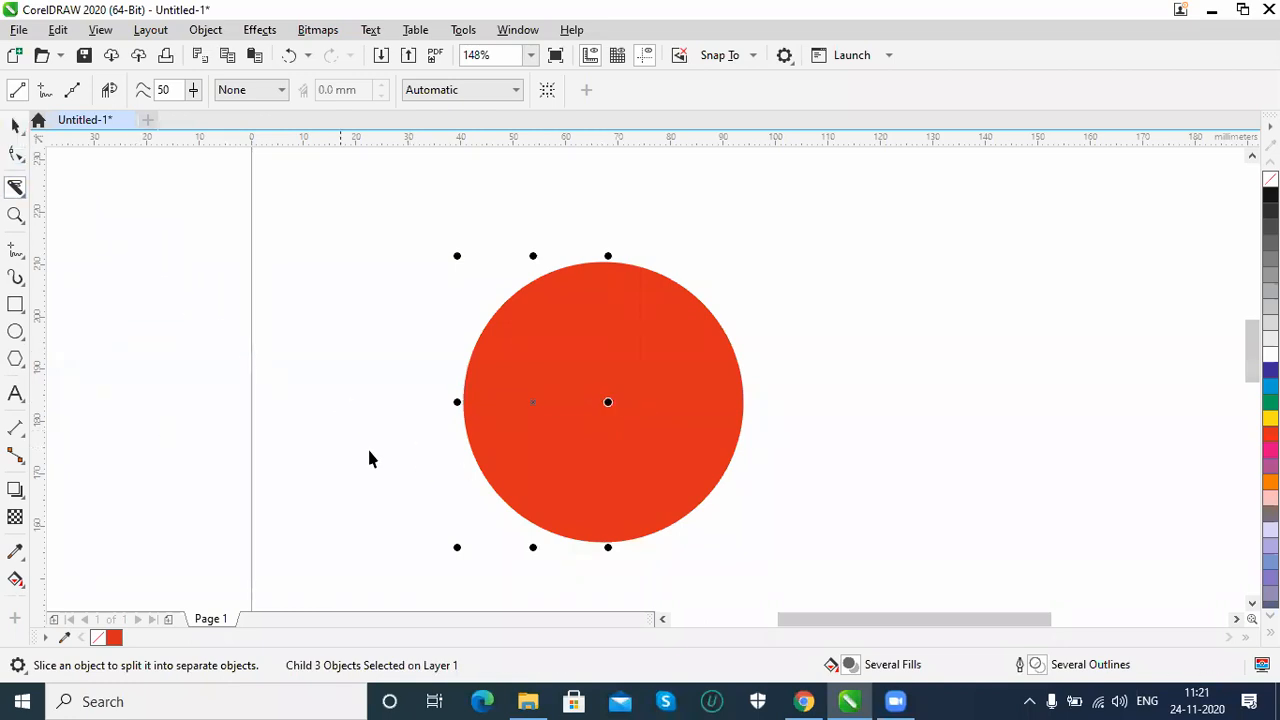
click(566, 303)
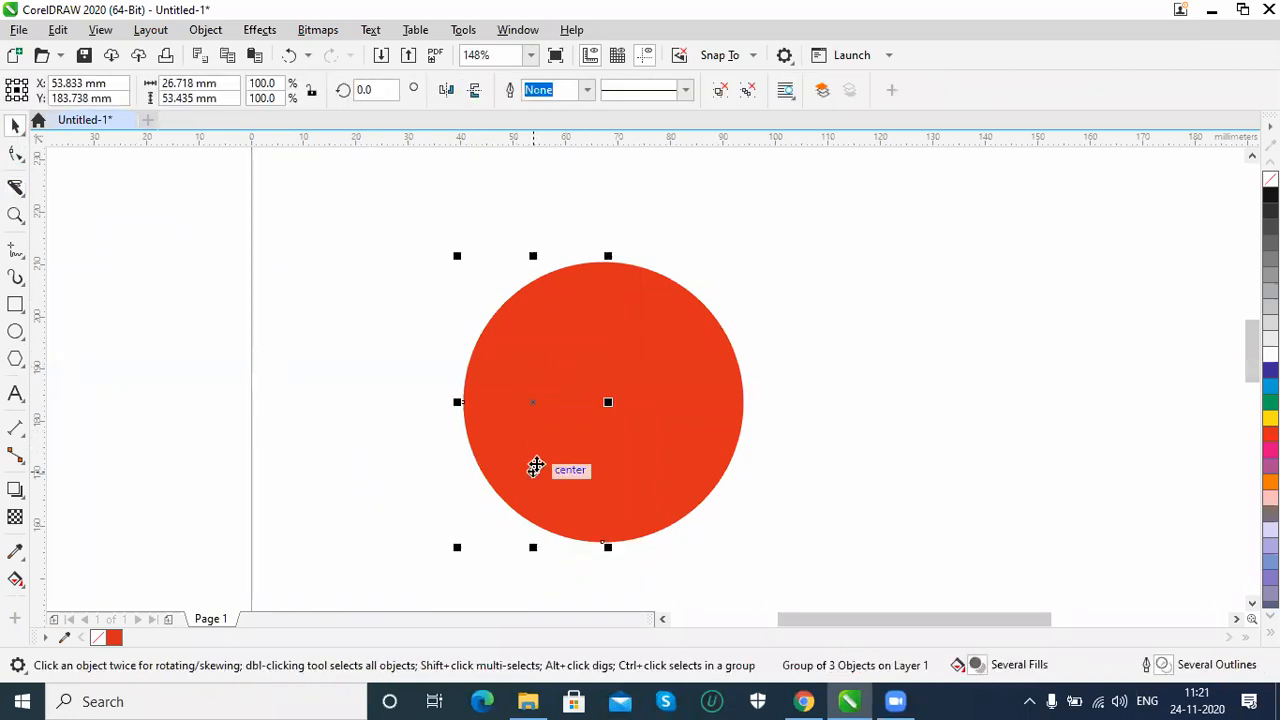
click(526, 334)
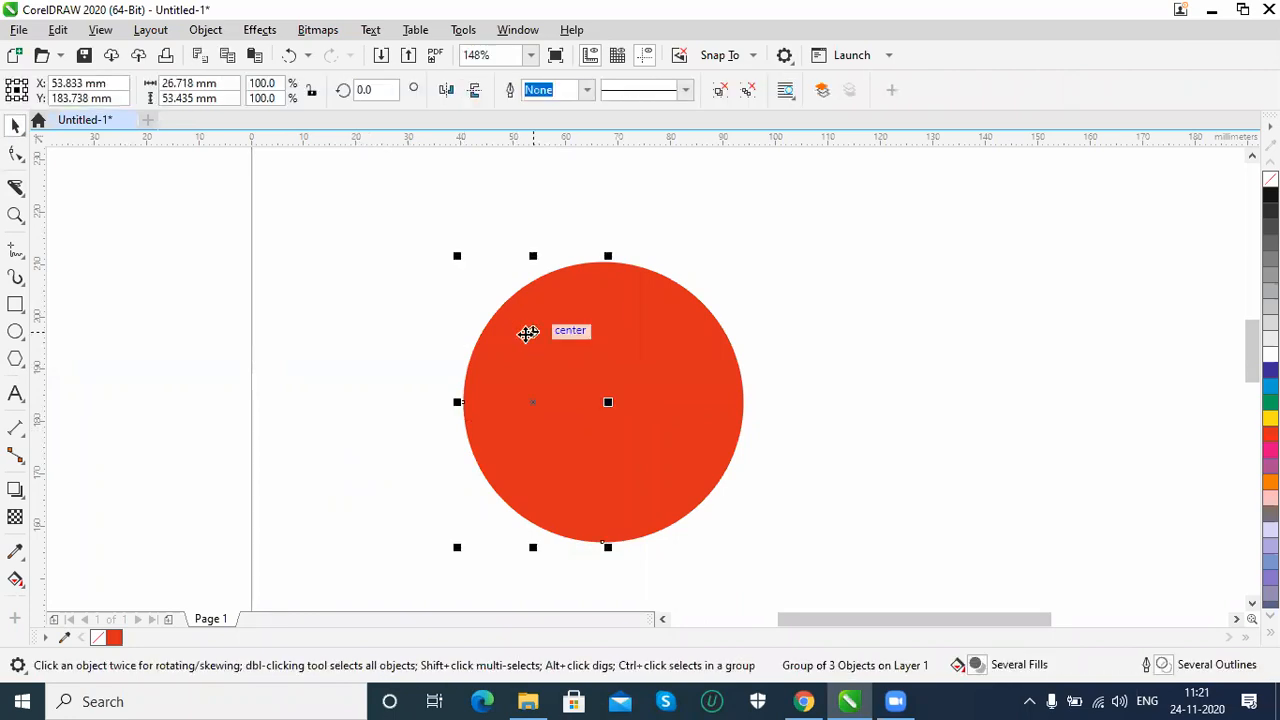
drag(527, 334, 527, 333)
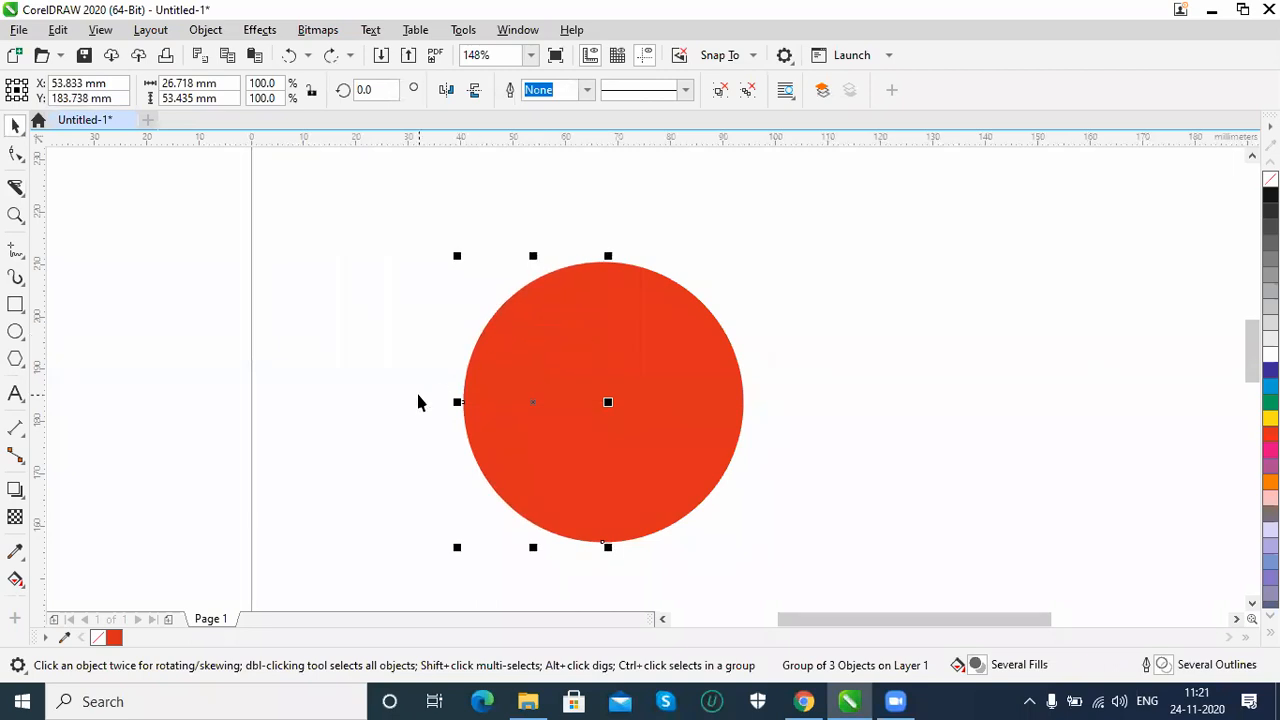
key(Up)
key(Up)
key(Down)
key(Down)
key(Left)
key(Left)
key(Left)
key(Left)
key(Left)
key(Left)
key(Left)
key(Left)
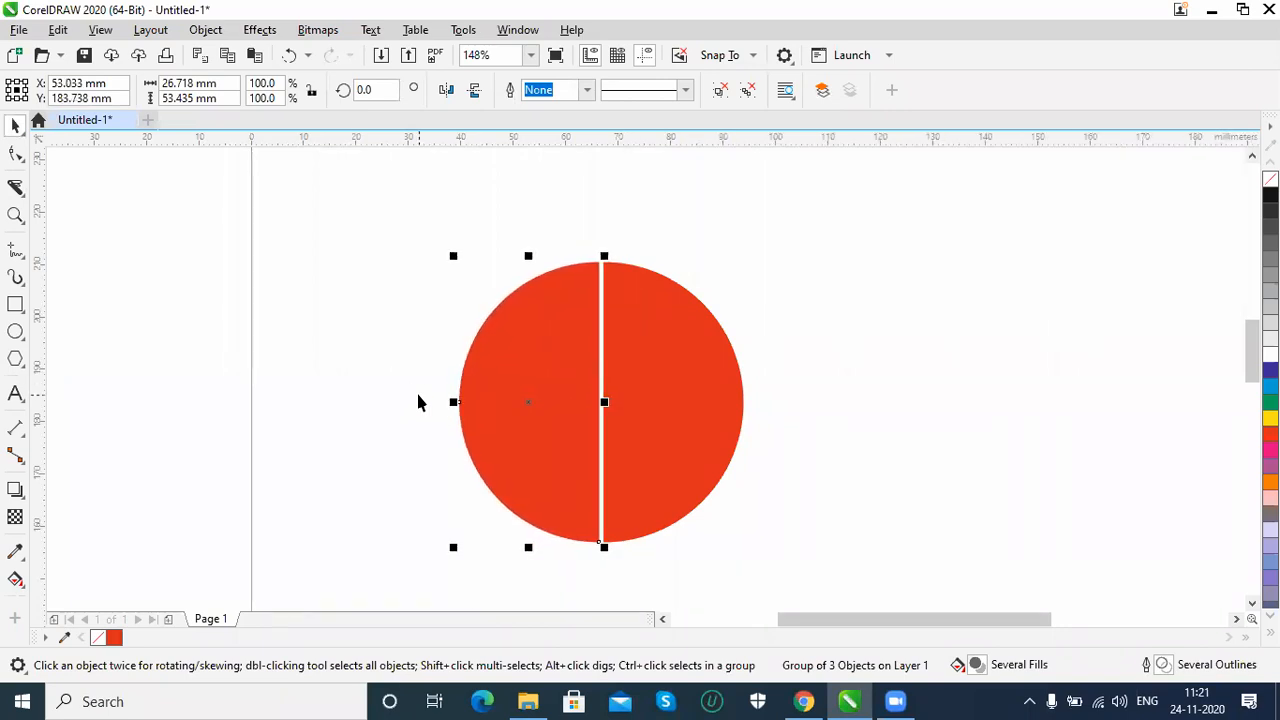
Slice the left half again with a horizontal Knife cut from the middle of its straight edge to its outer edge.
click(15, 187)
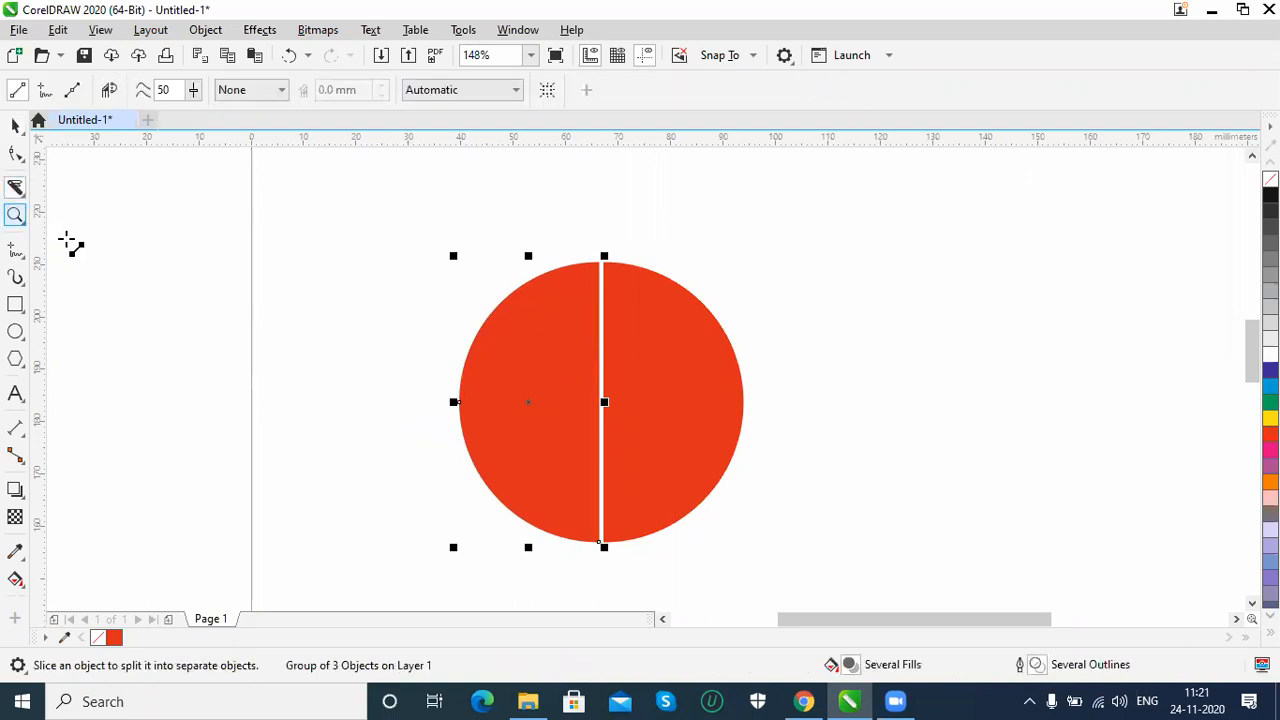
click(600, 401)
click(458, 401)
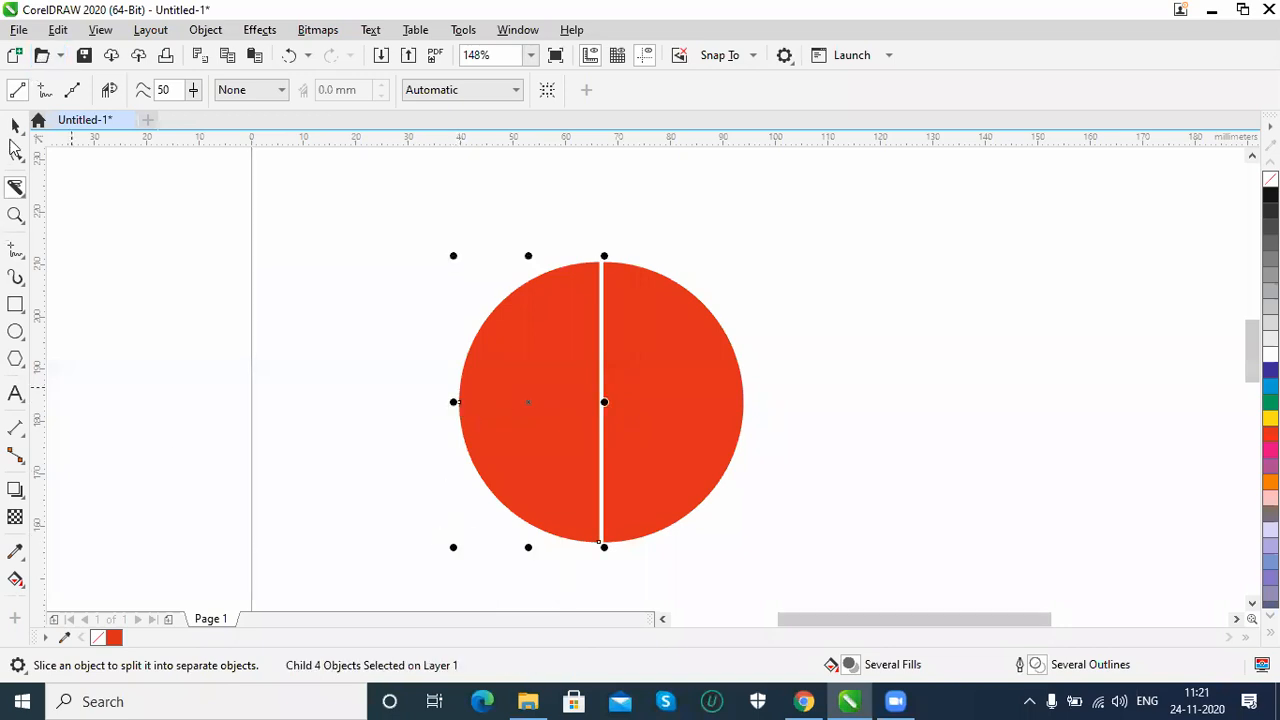
click(16, 128)
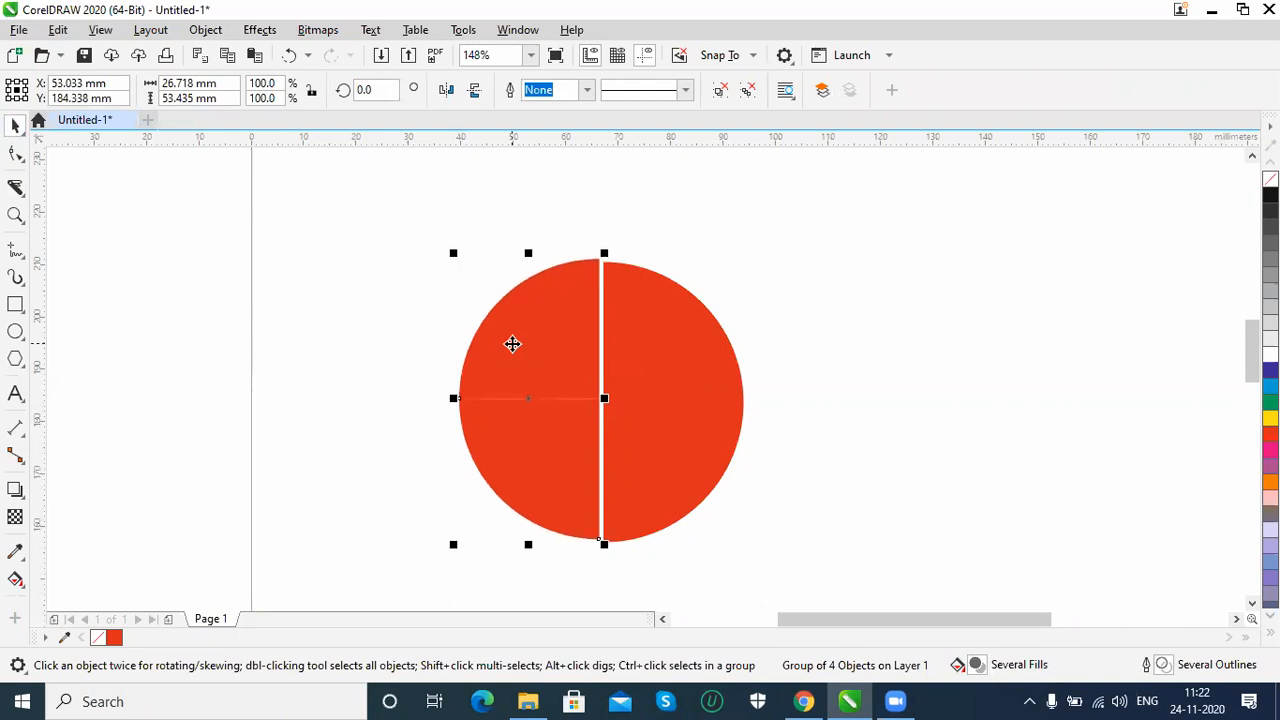
Try to separate the upper and lower quarters of the left half by nudging vertically.
key(Up)
key(Down)
key(Down)
key(Down)
key(Down)
key(Down)
key(Down)
key(Down)
key(Down)
key(Down)
key(Down)
key(Down)
key(Down)
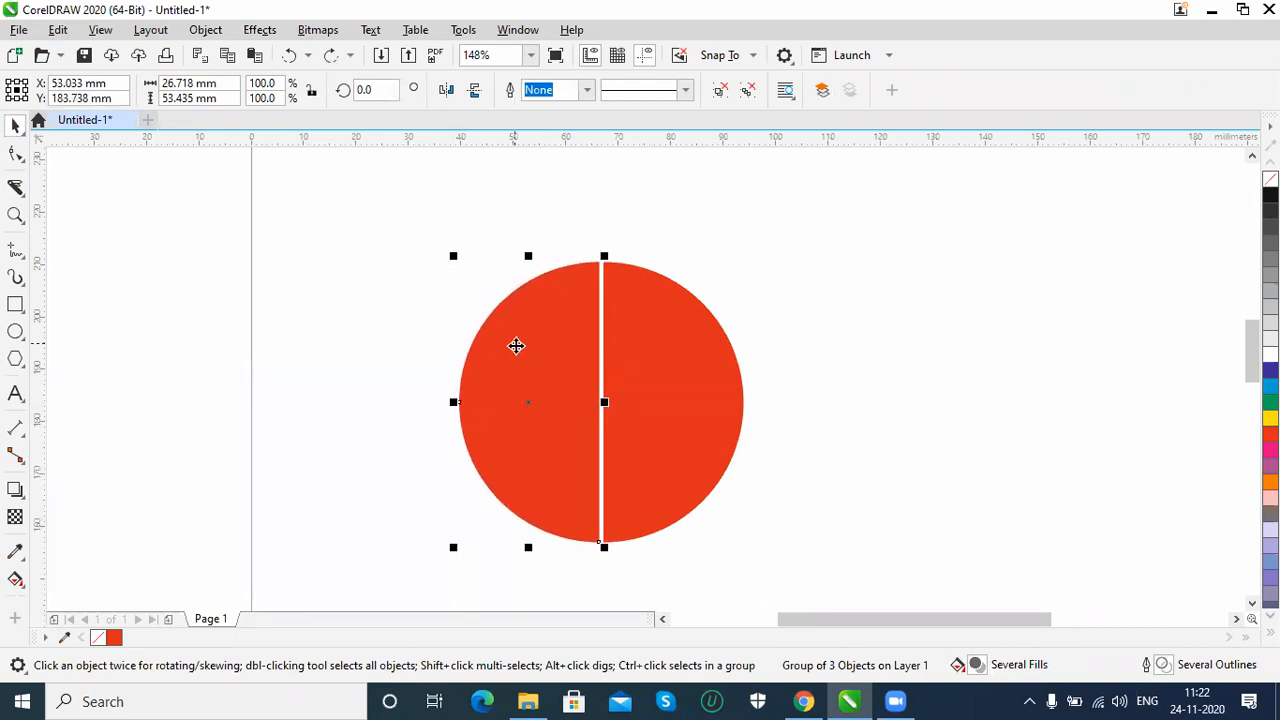
Nudge the left half 0.4 mm toward the right half to narrow the vertical gap.
key(Right)
key(Right)
key(Right)
key(Right)
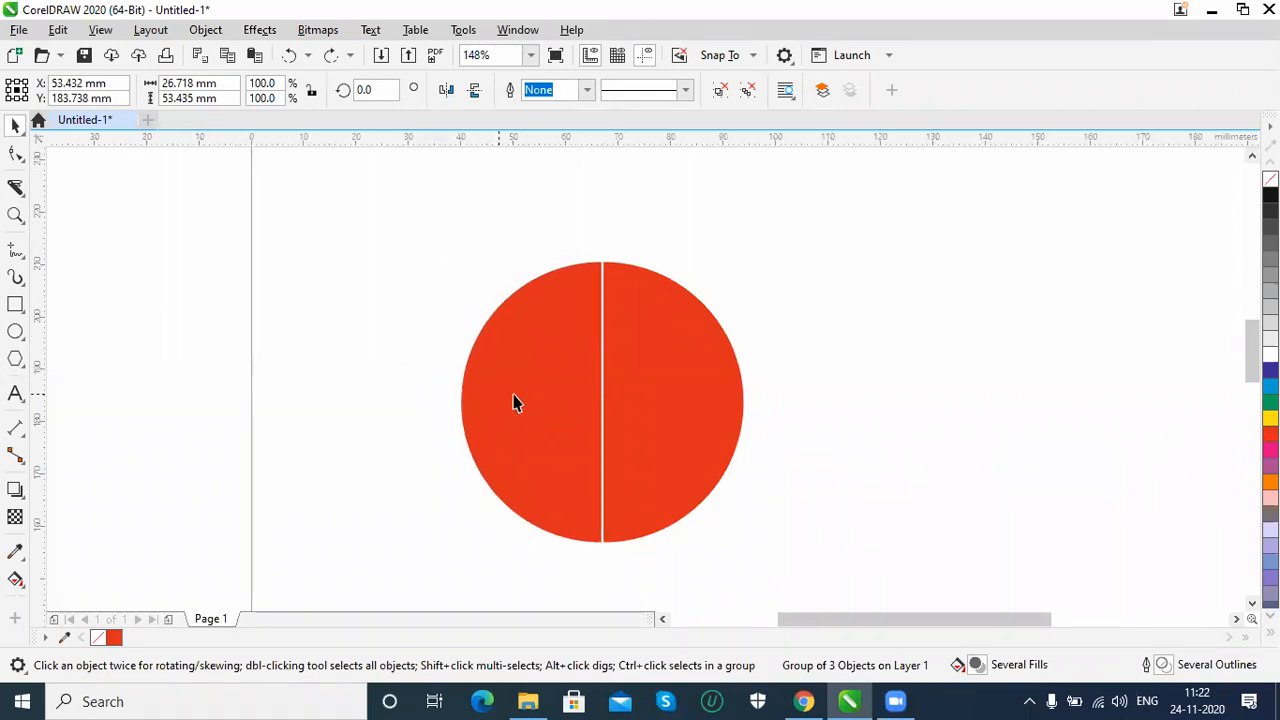
Make another horizontal Knife cut through the left half at centre height and try to move the lower quarter away.
click(16, 188)
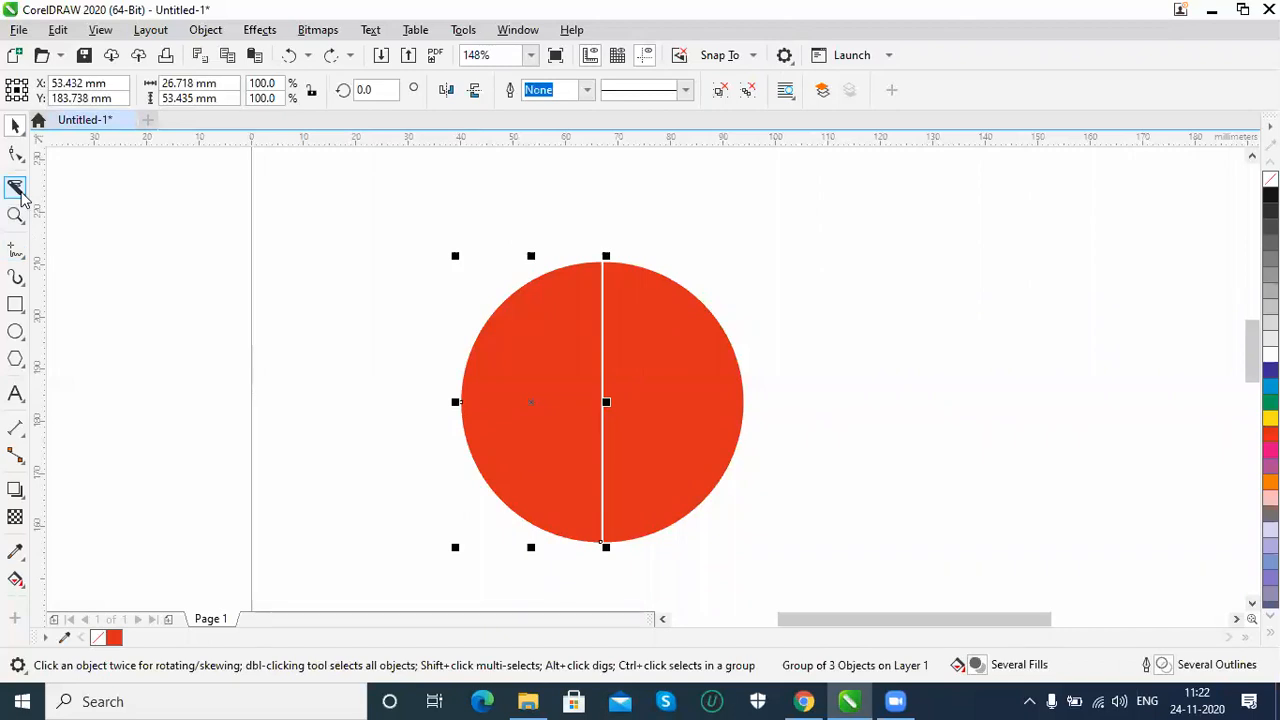
click(70, 208)
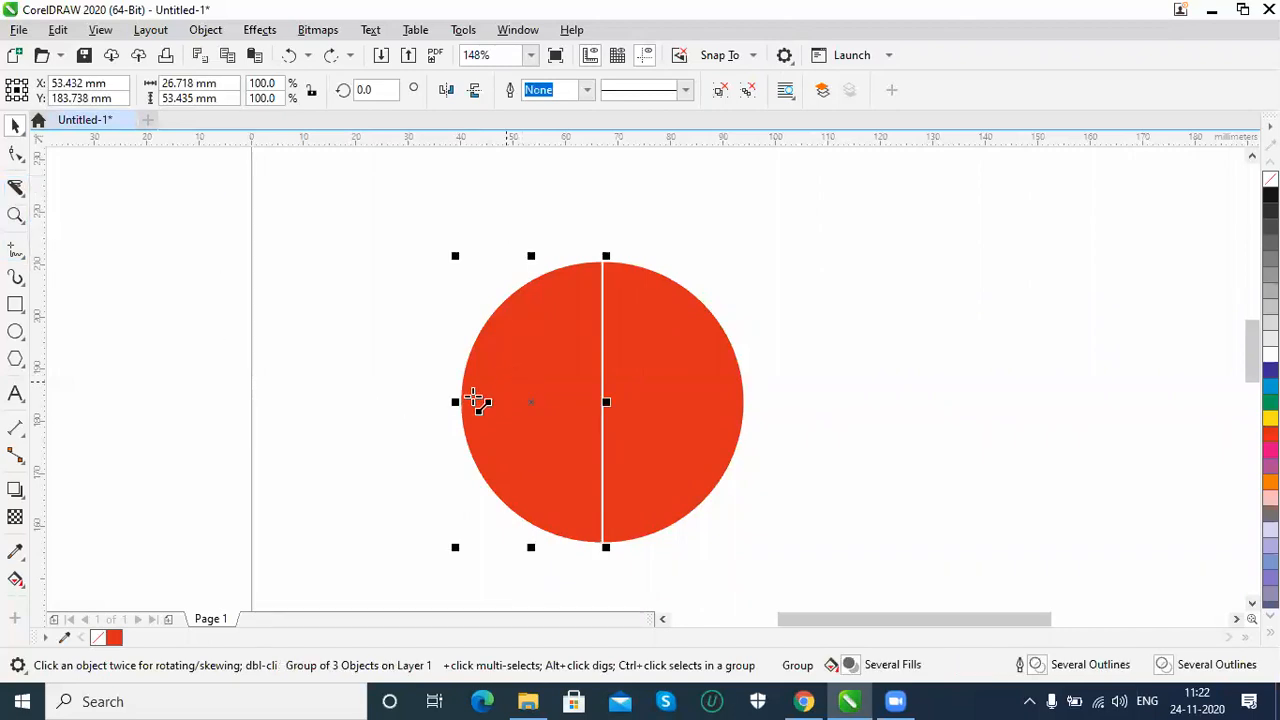
click(603, 402)
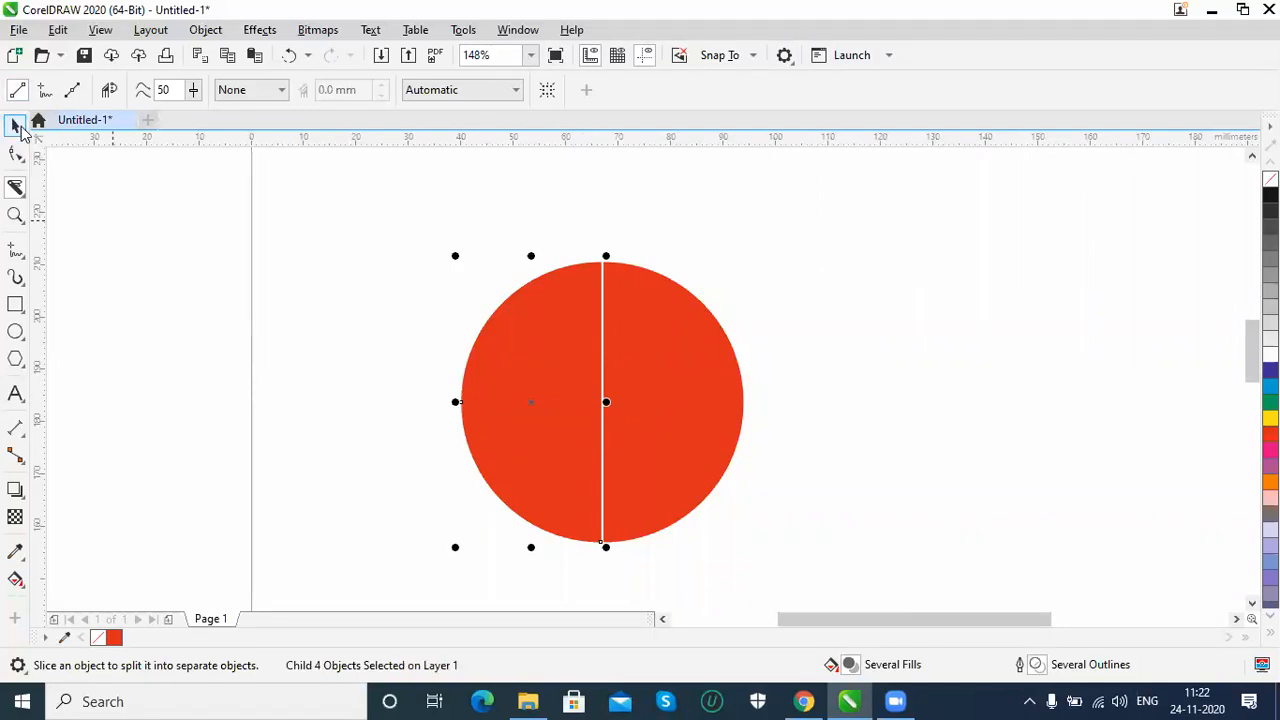
click(15, 124)
click(548, 350)
drag(546, 509, 406, 429)
Undo the moves, Knife cuts and outline removal back to the whole red-filled circle.
key(ctrl+z)
key(ctrl+z)
key(ctrl+z)
key(ctrl+z)
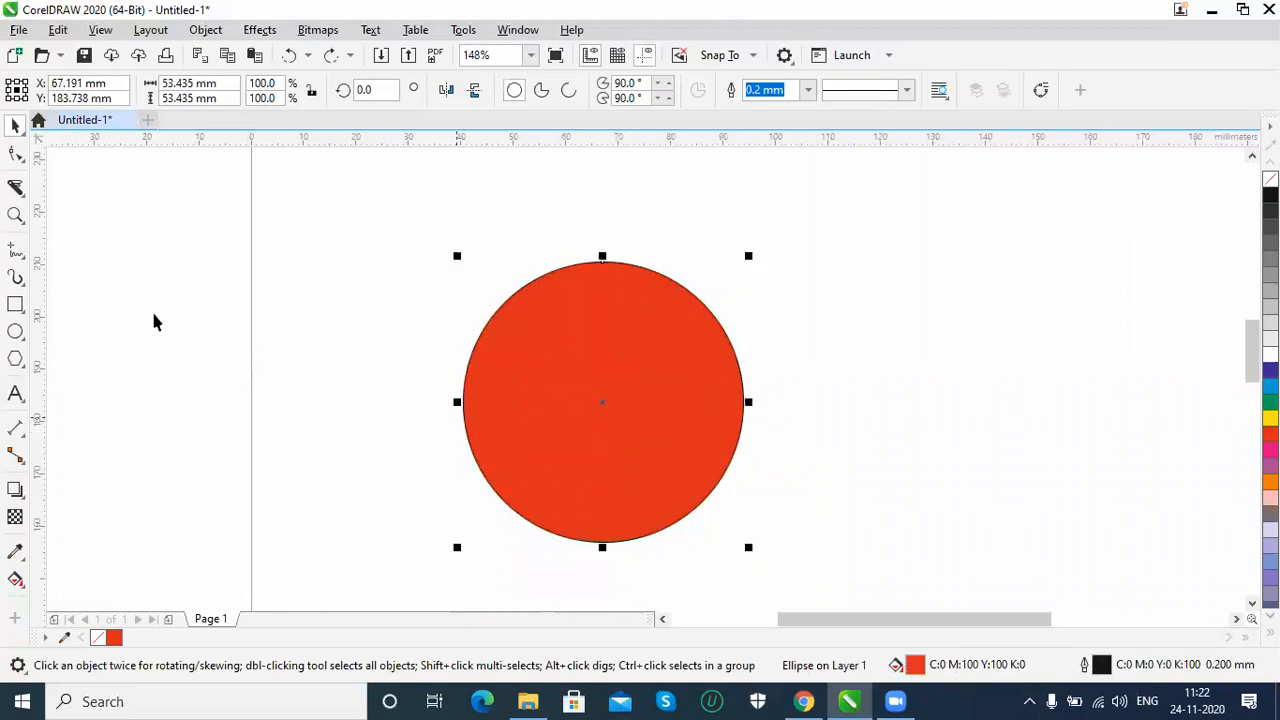
Try a Knife cut from the circle's left quadrant to its centre, pull a piece away, and undo the move.
click(15, 187)
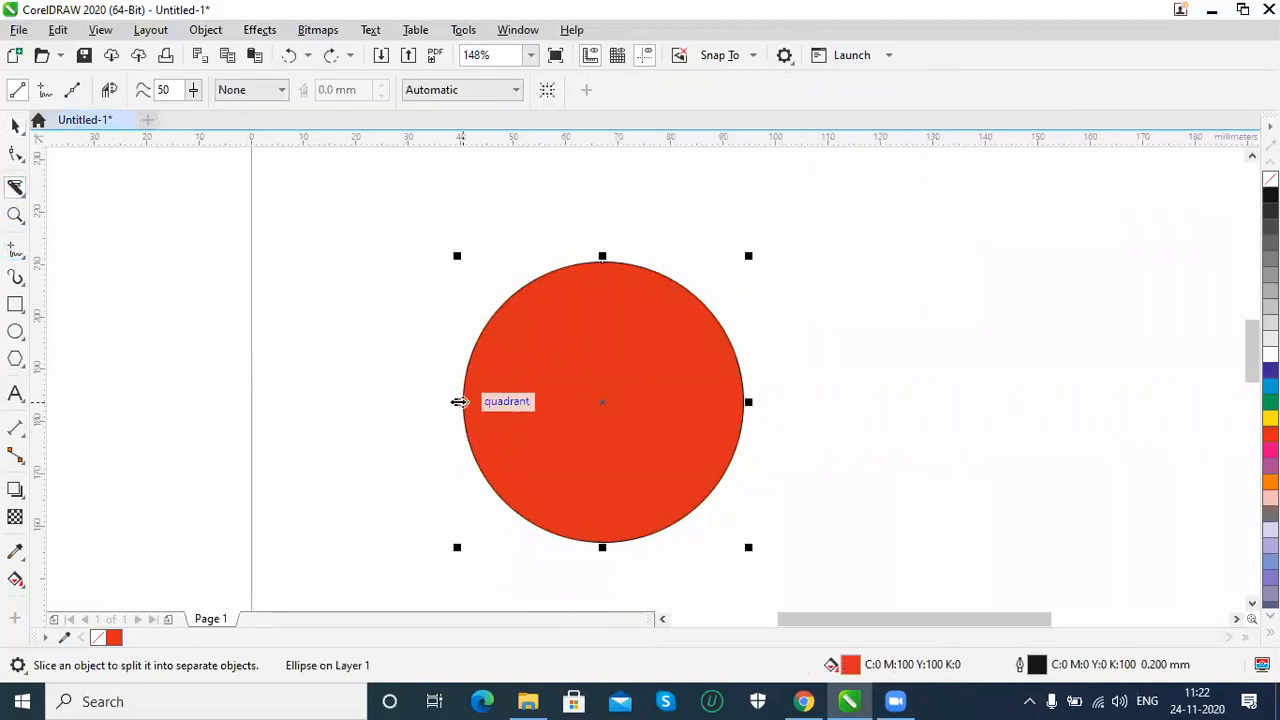
drag(466, 401, 603, 402)
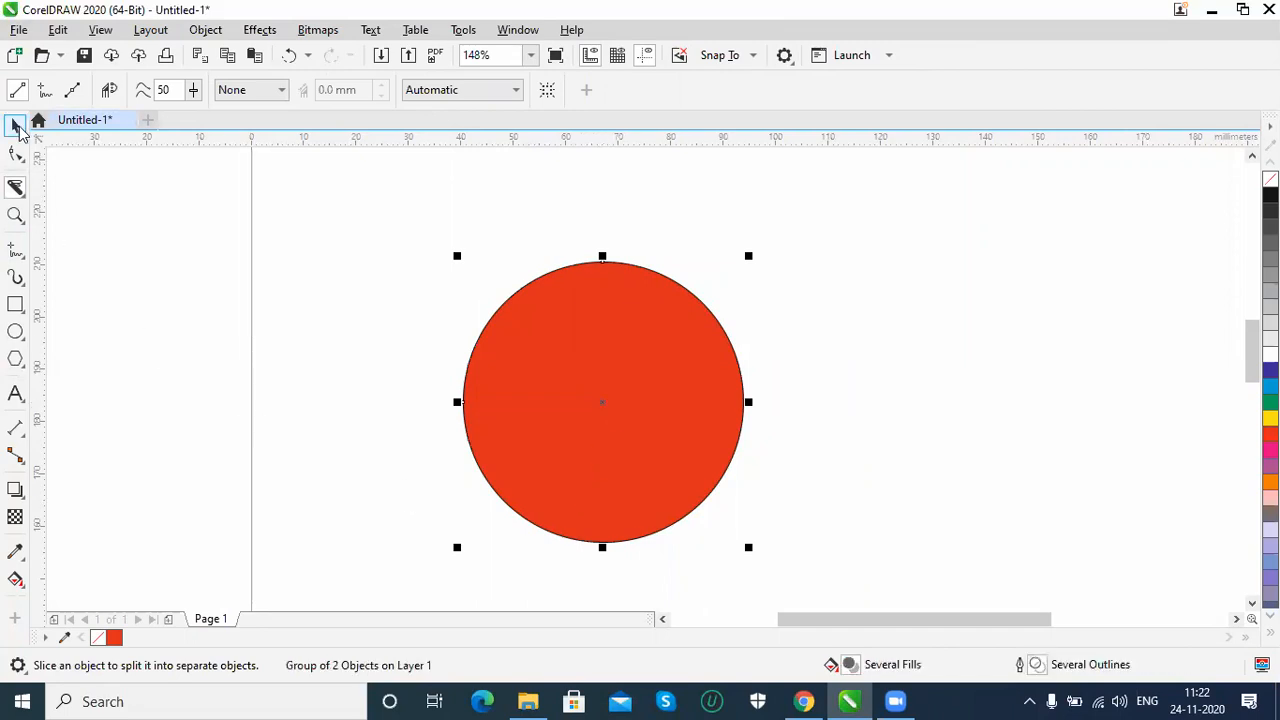
click(15, 124)
click(525, 340)
click(541, 334)
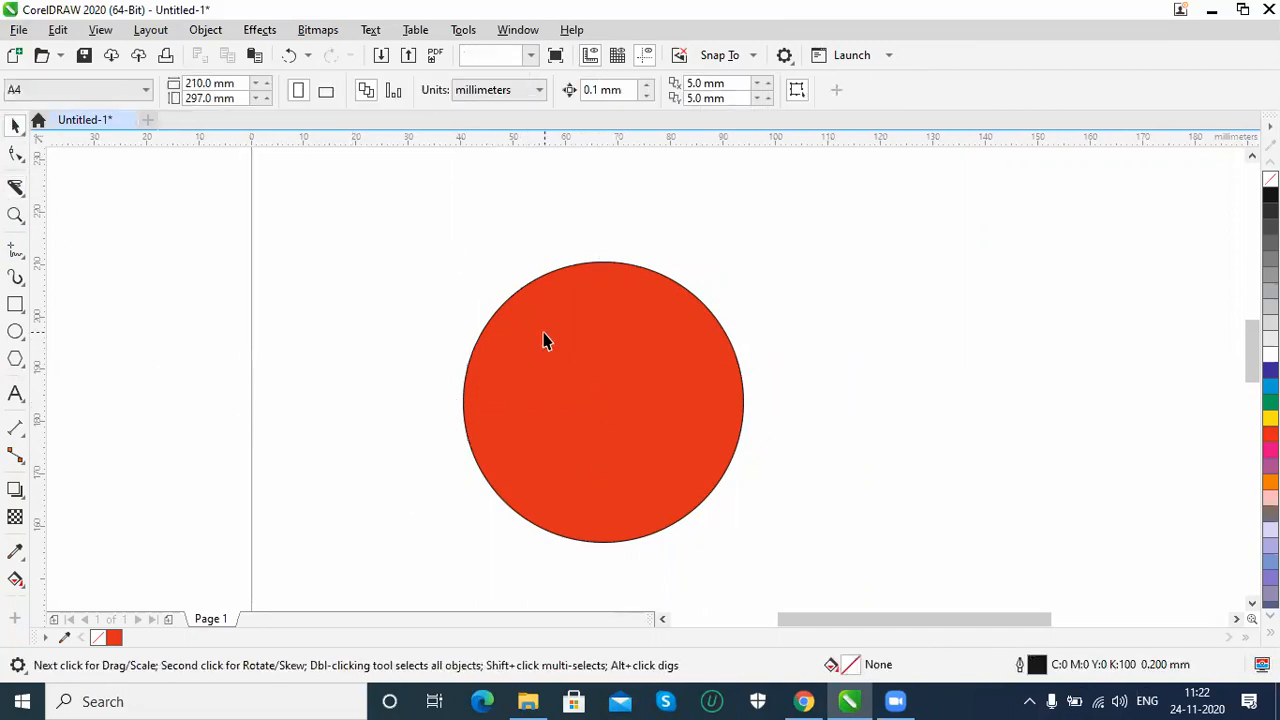
click(541, 334)
drag(540, 334, 461, 315)
key(ctrl+z)
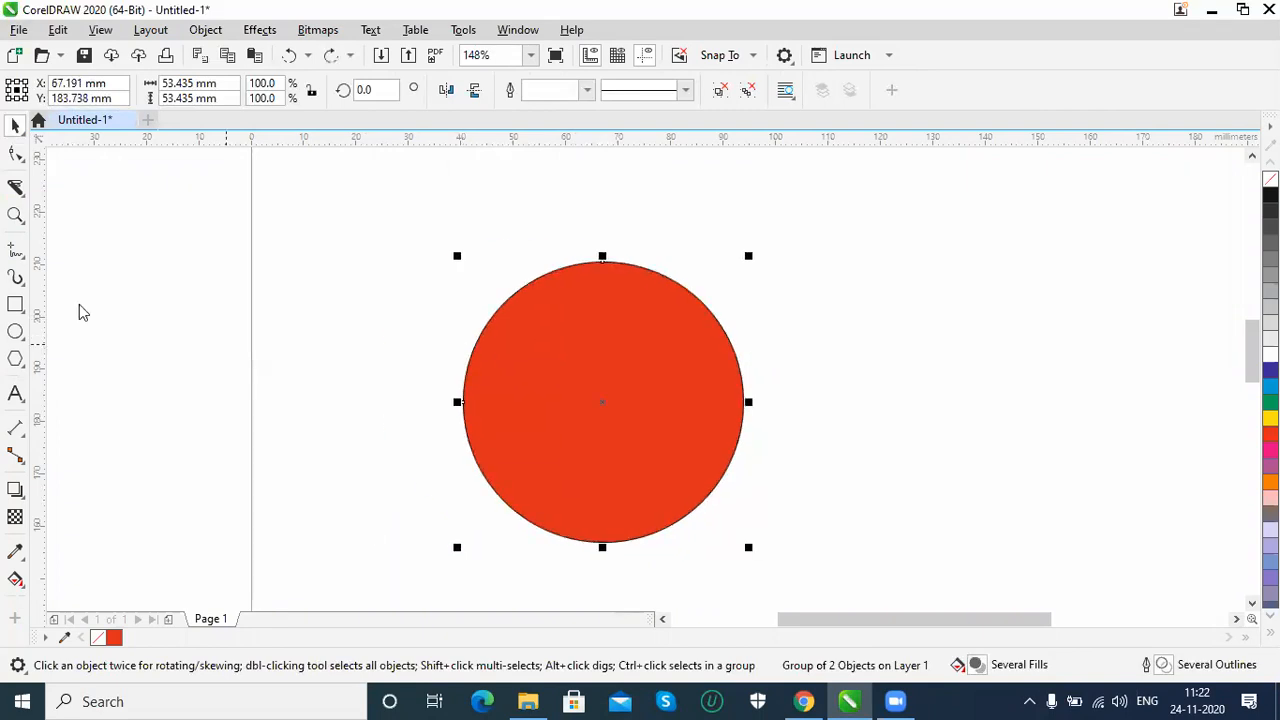
Cut the circle with the Knife along its full horizontal diameter, try to drag the lower half down, and undo the move.
click(15, 188)
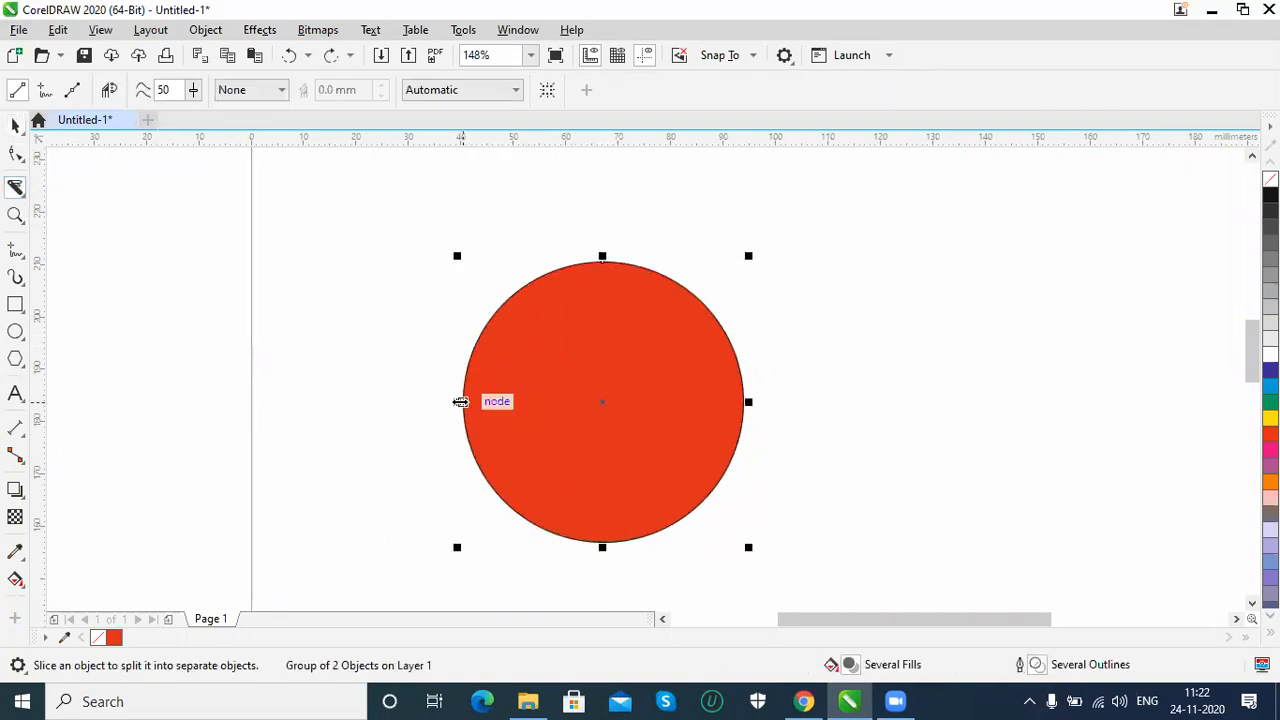
drag(462, 402, 746, 404)
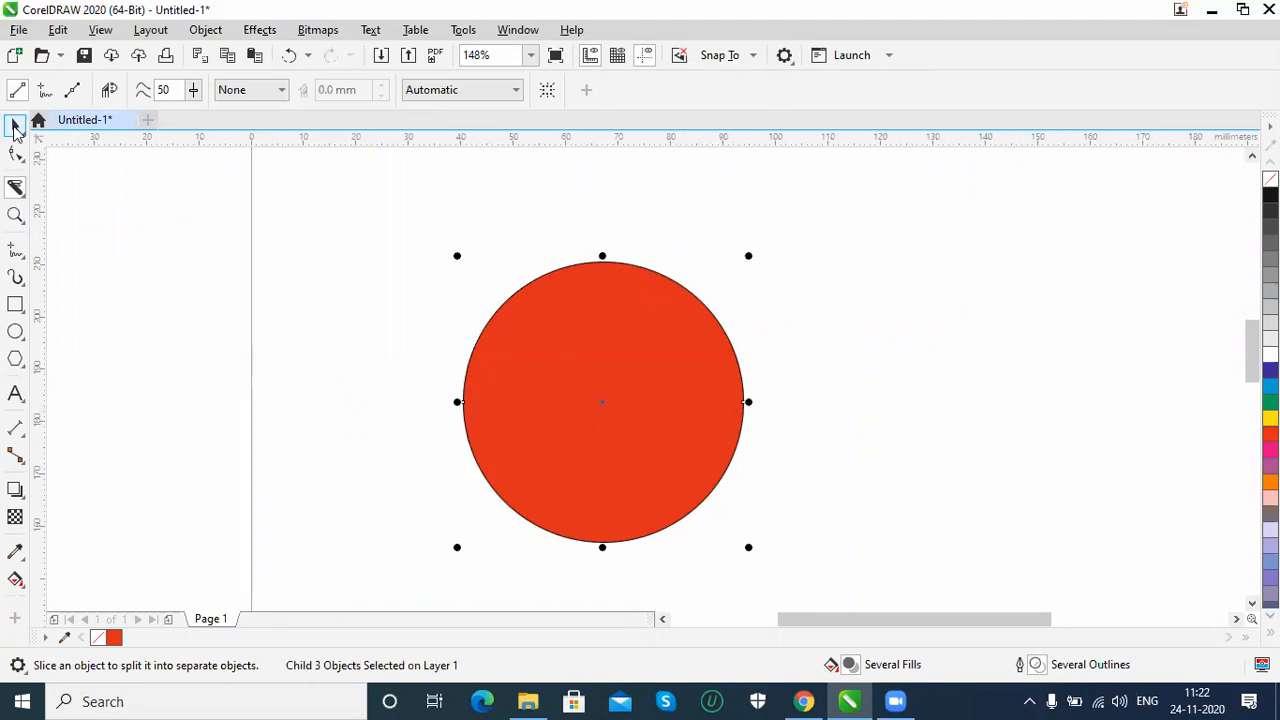
key(space)
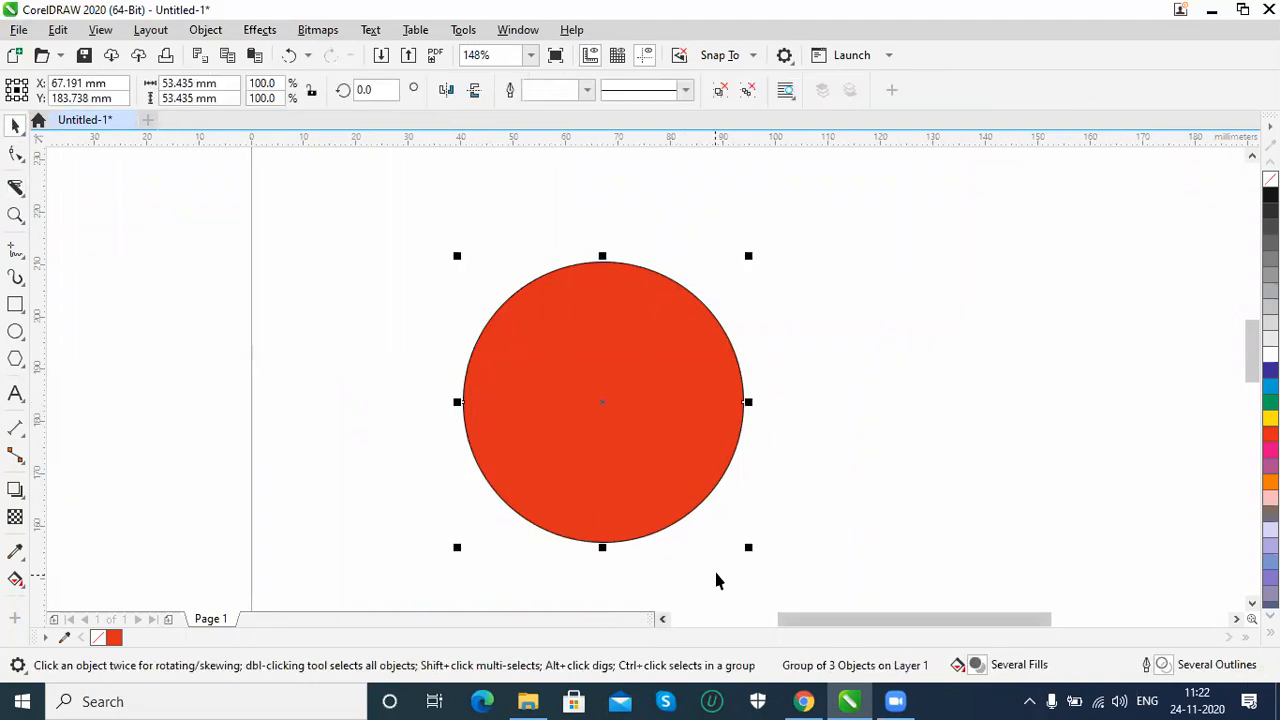
drag(627, 516, 621, 544)
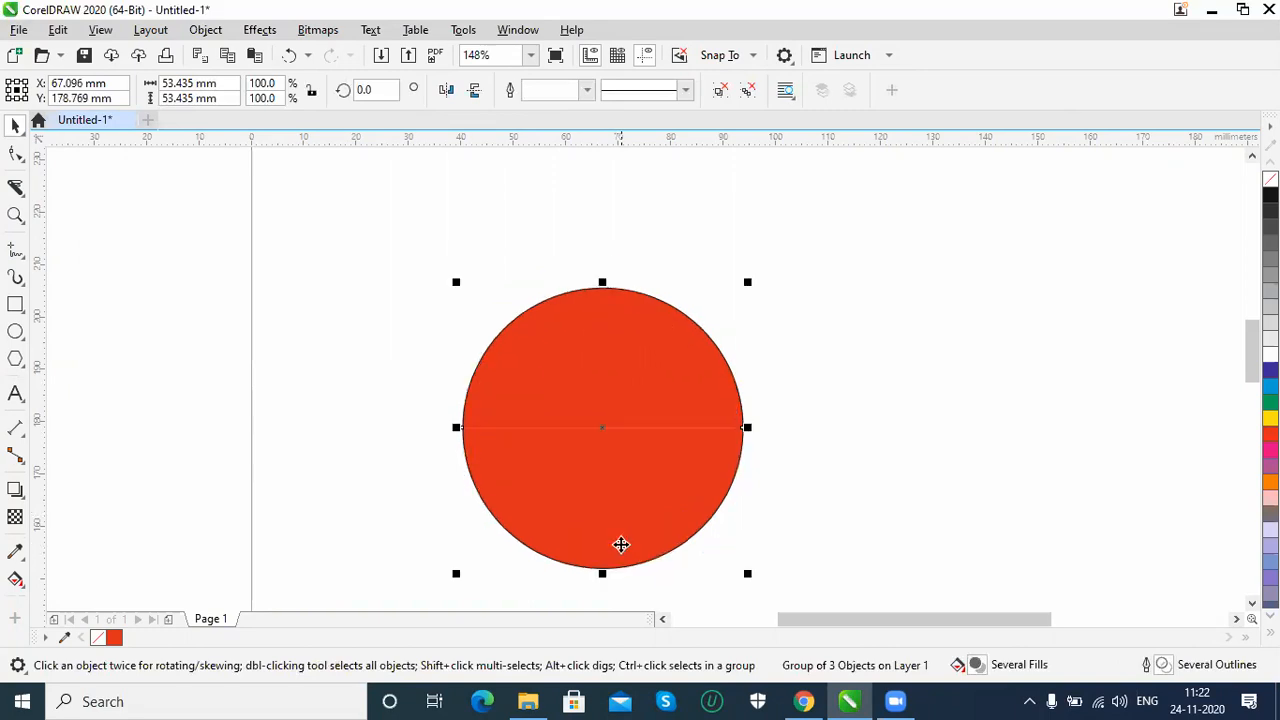
key(ctrl+z)
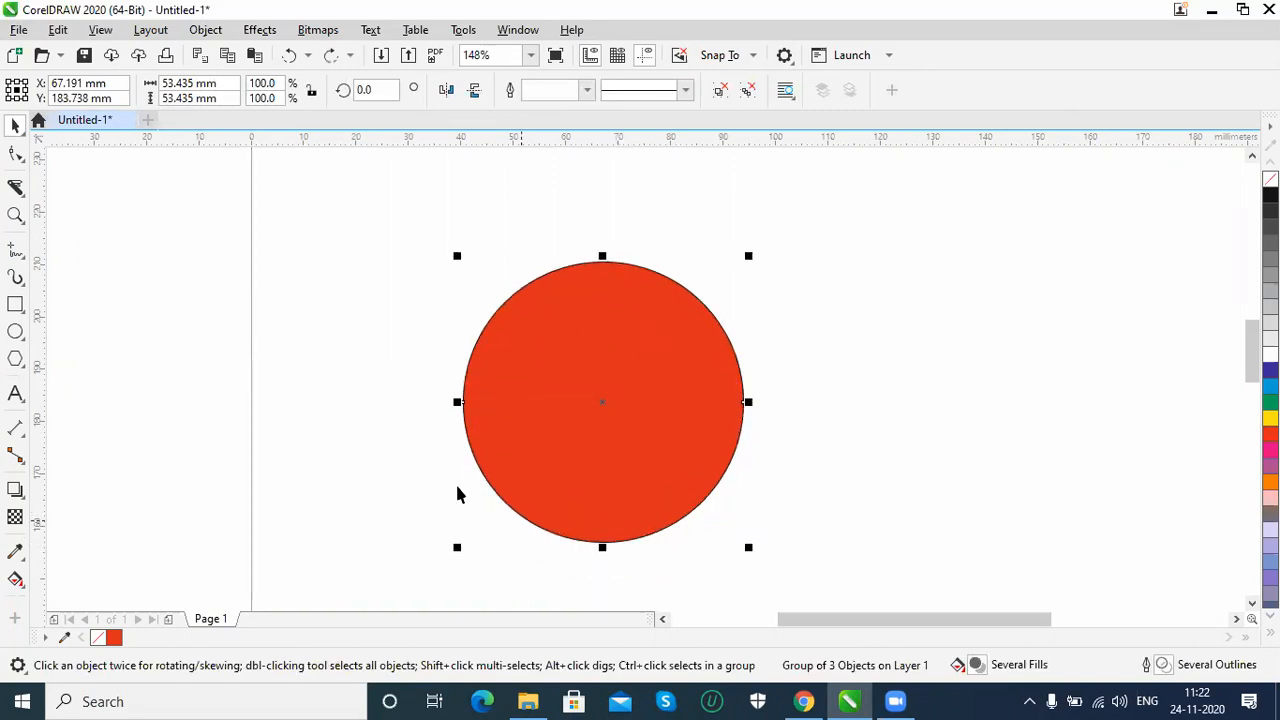
Replace the cut circle with a new red-filled circle about 61 mm in diameter.
key(Delete)
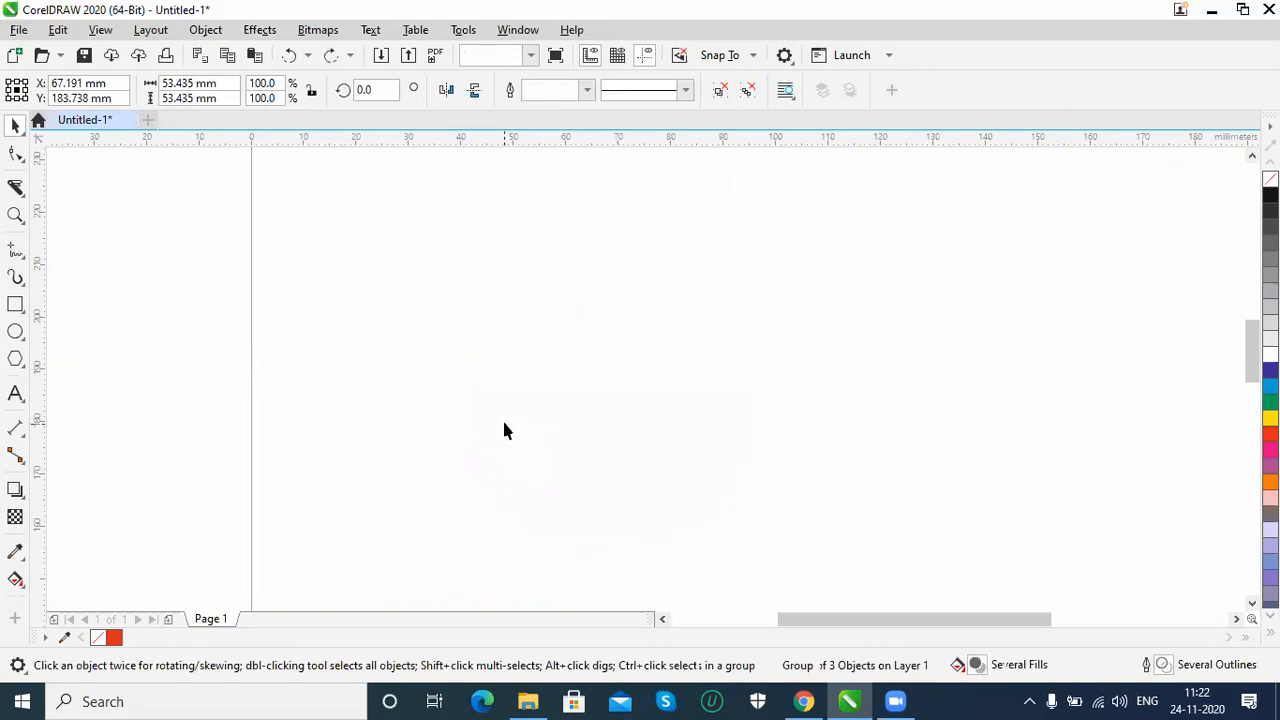
click(15, 331)
drag(495, 251, 777, 571)
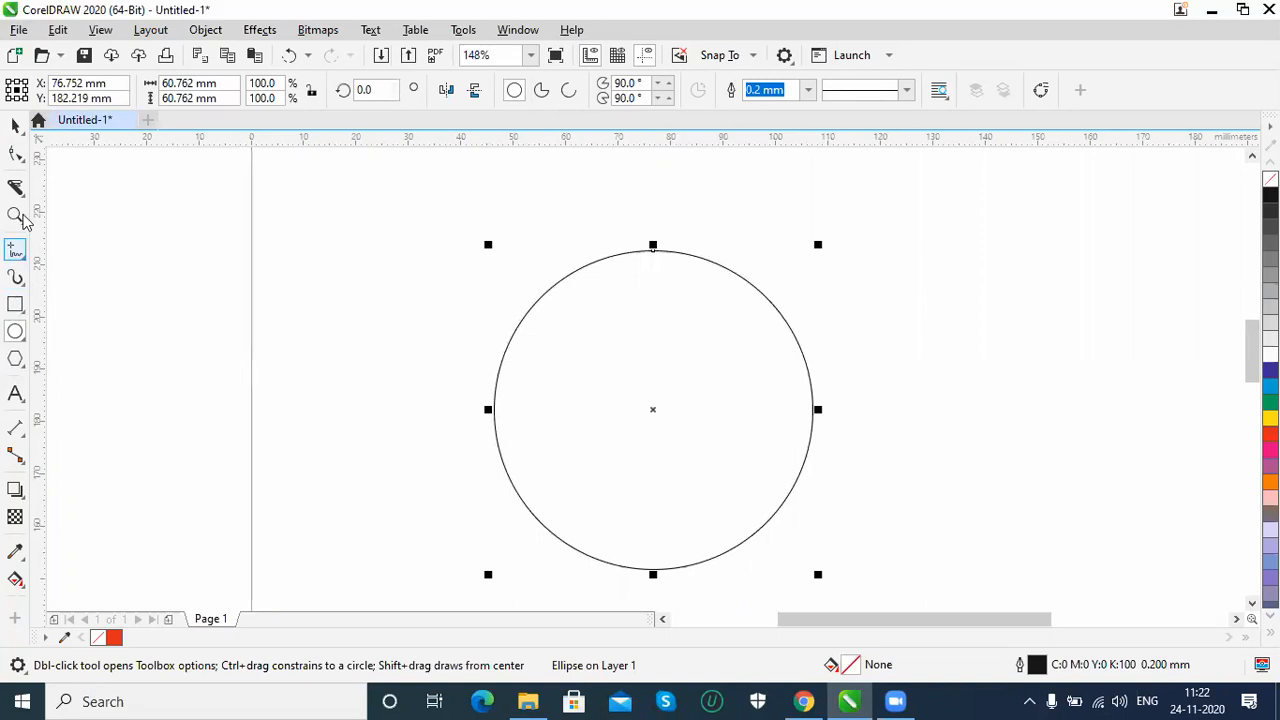
click(1270, 433)
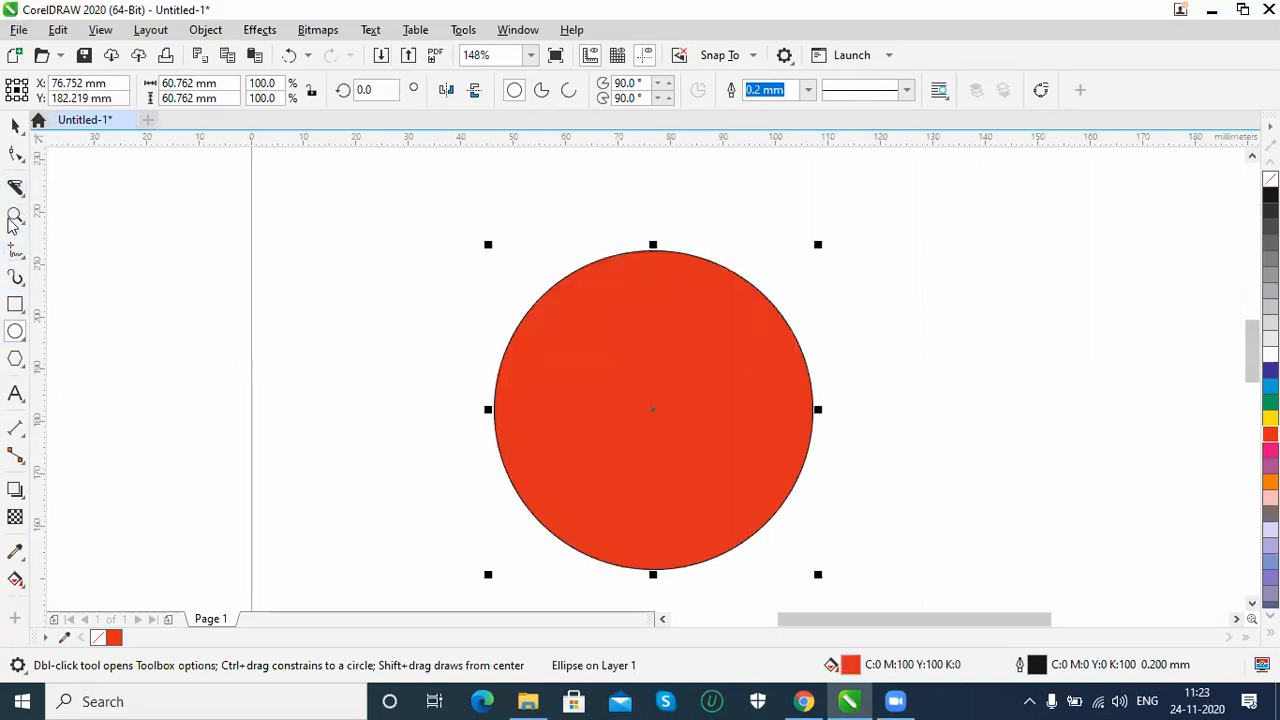
Slice the circle with the Knife along its horizontal and vertical diameters.
click(16, 190)
drag(493, 409, 820, 411)
drag(653, 253, 653, 571)
Nudge the lower half of the circle down 1.4 mm.
click(15, 125)
click(421, 440)
click(544, 496)
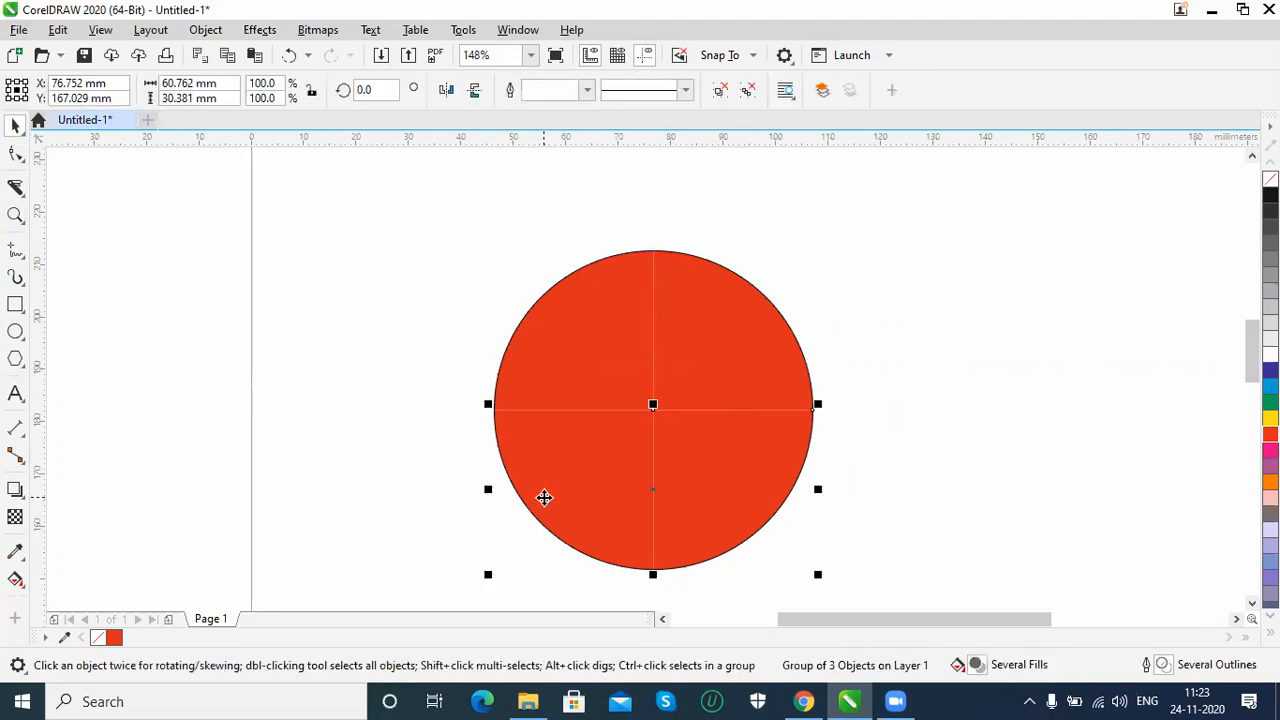
key(Down)
key(Down)
key(Down)
key(Down)
key(Down)
key(Down)
key(Down)
key(Down)
key(Down)
key(Down)
key(Down)
key(Down)
key(Down)
key(Down)
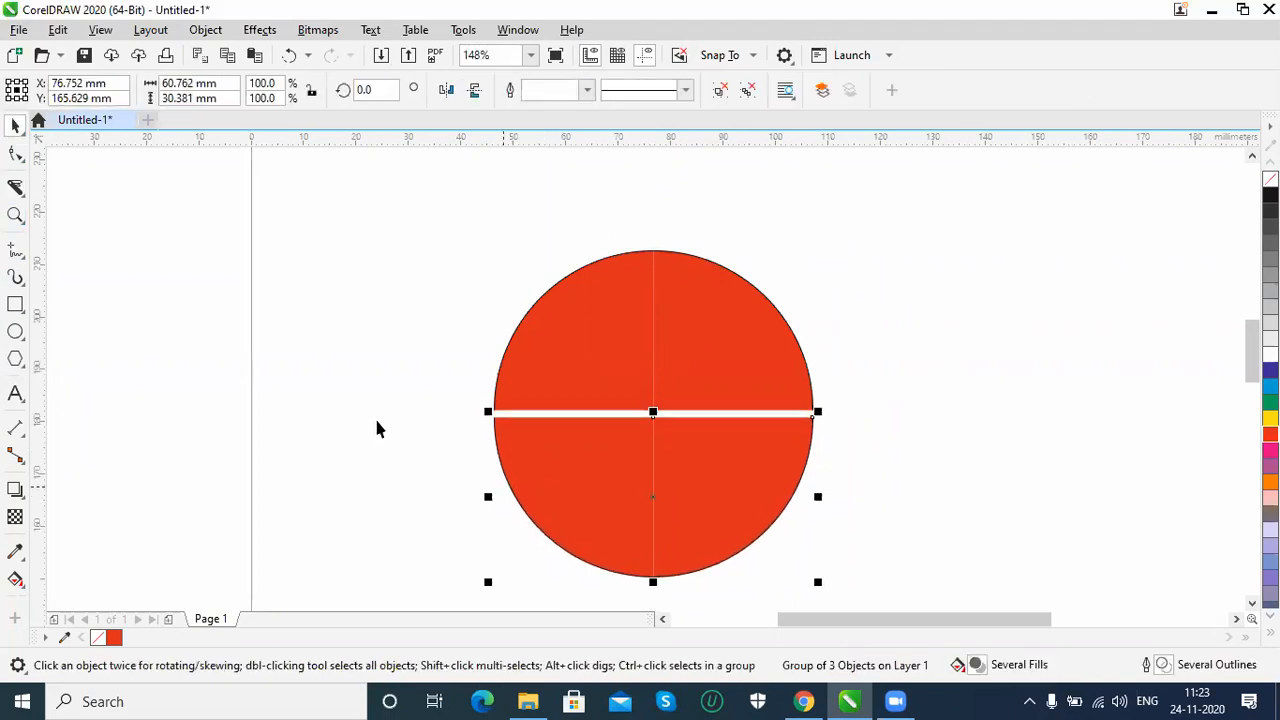
Nudge the upper half of the circle up 1 mm.
click(628, 355)
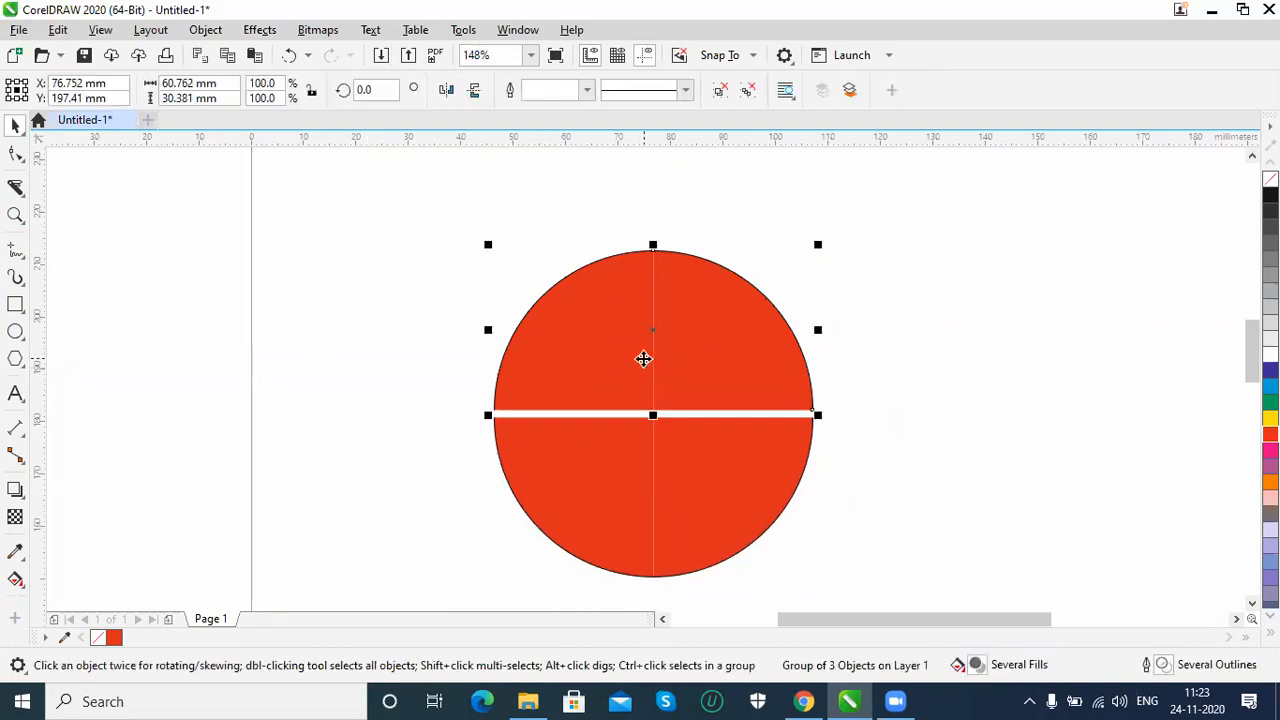
key(Up)
key(Up)
key(Up)
key(Up)
key(Up)
key(Up)
key(Up)
key(Up)
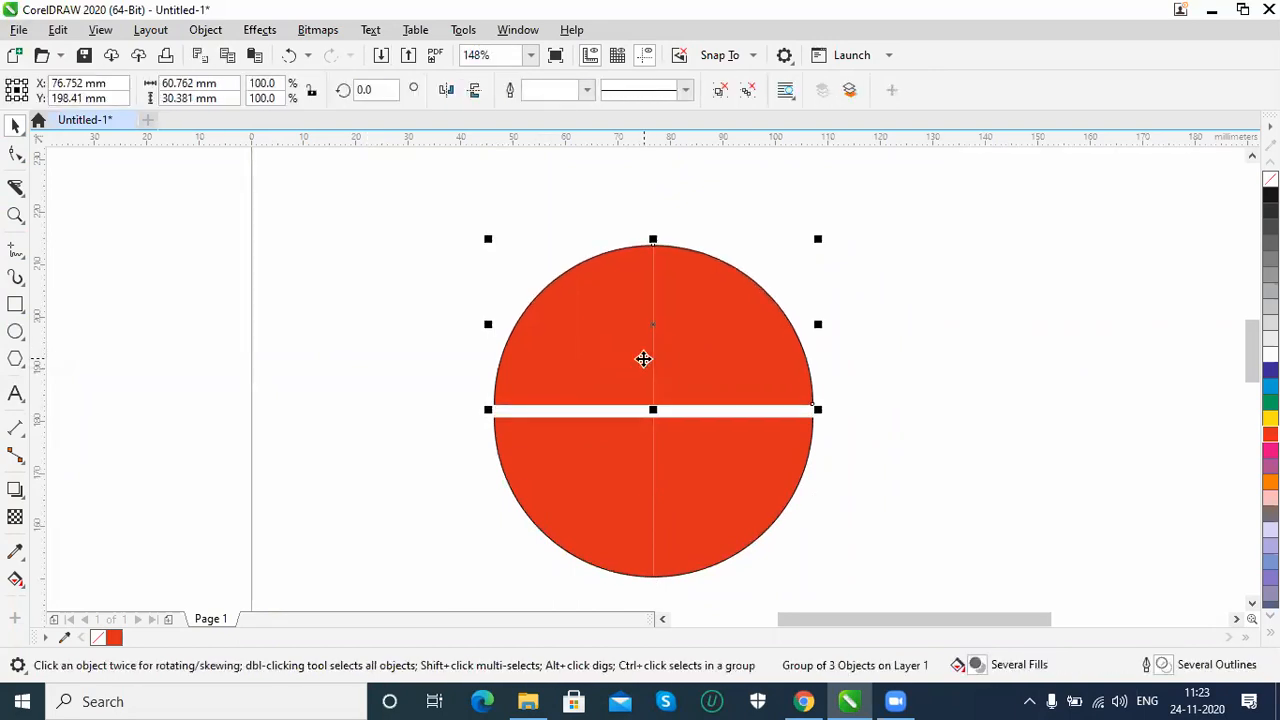
click(437, 274)
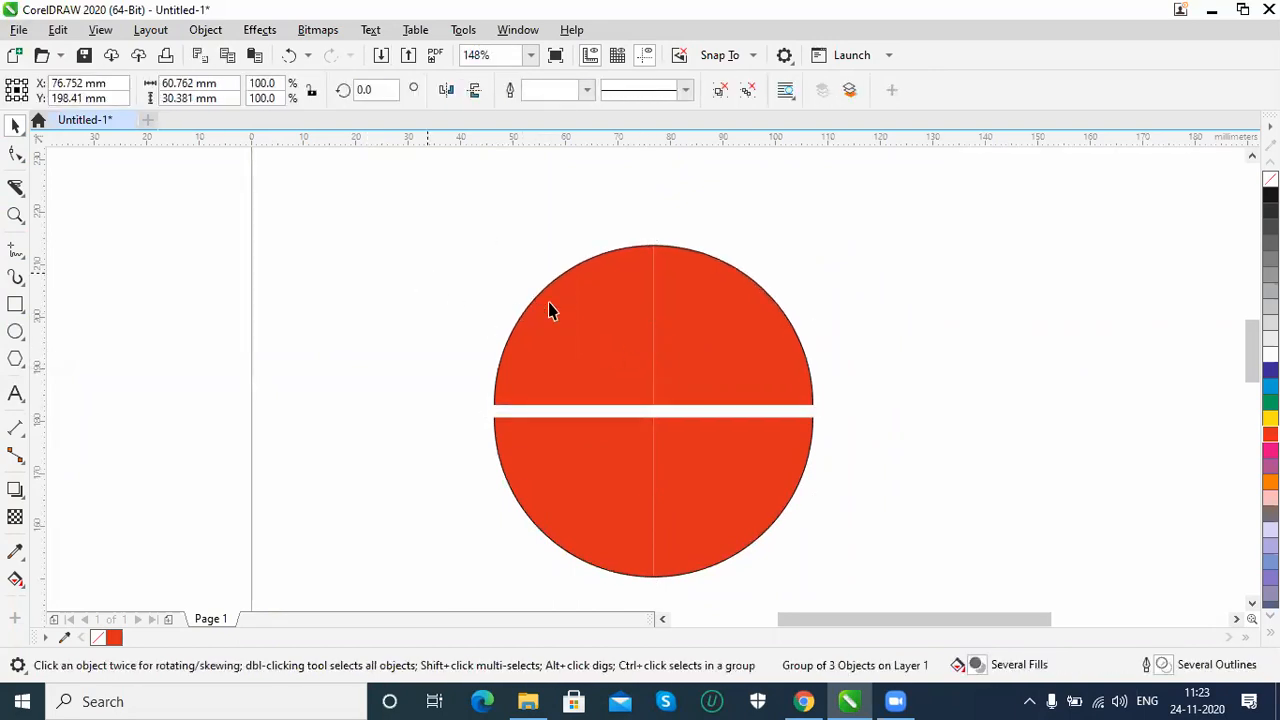
Cut the upper-left quarter diagonally with the Knife from its arc to the centre and try to drag a piece away.
click(656, 326)
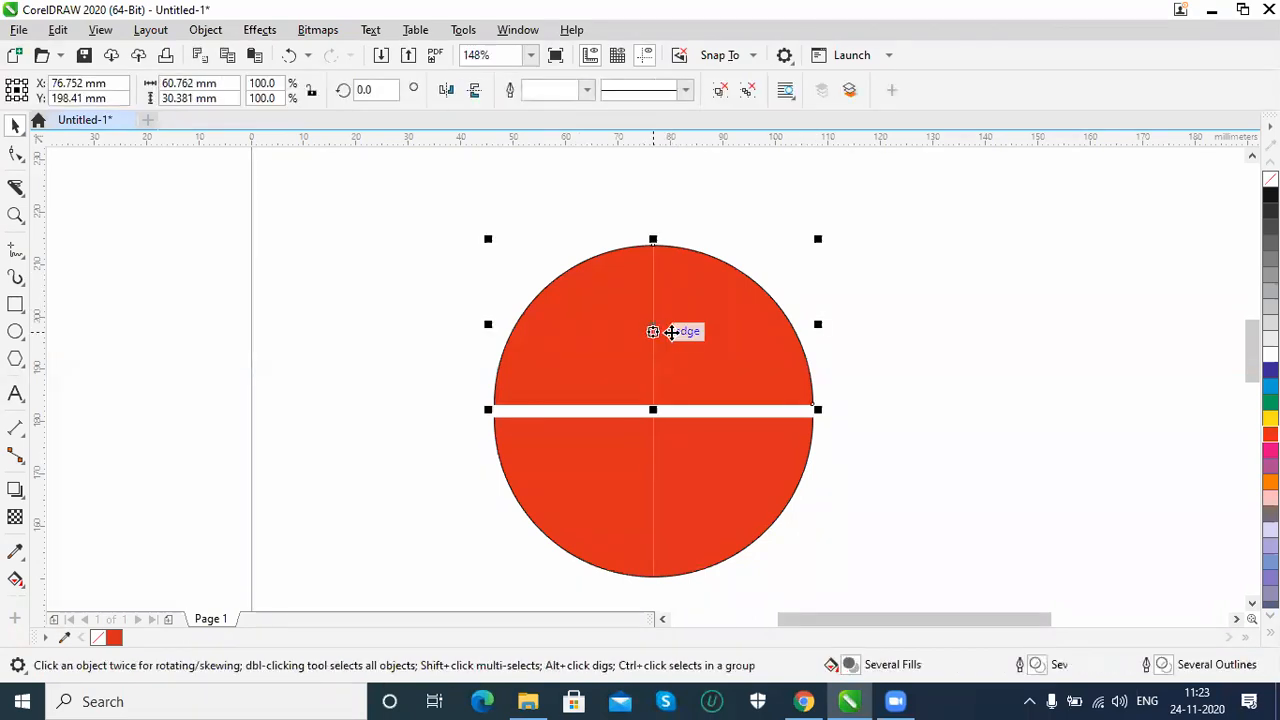
click(15, 188)
click(70, 208)
drag(551, 286, 656, 410)
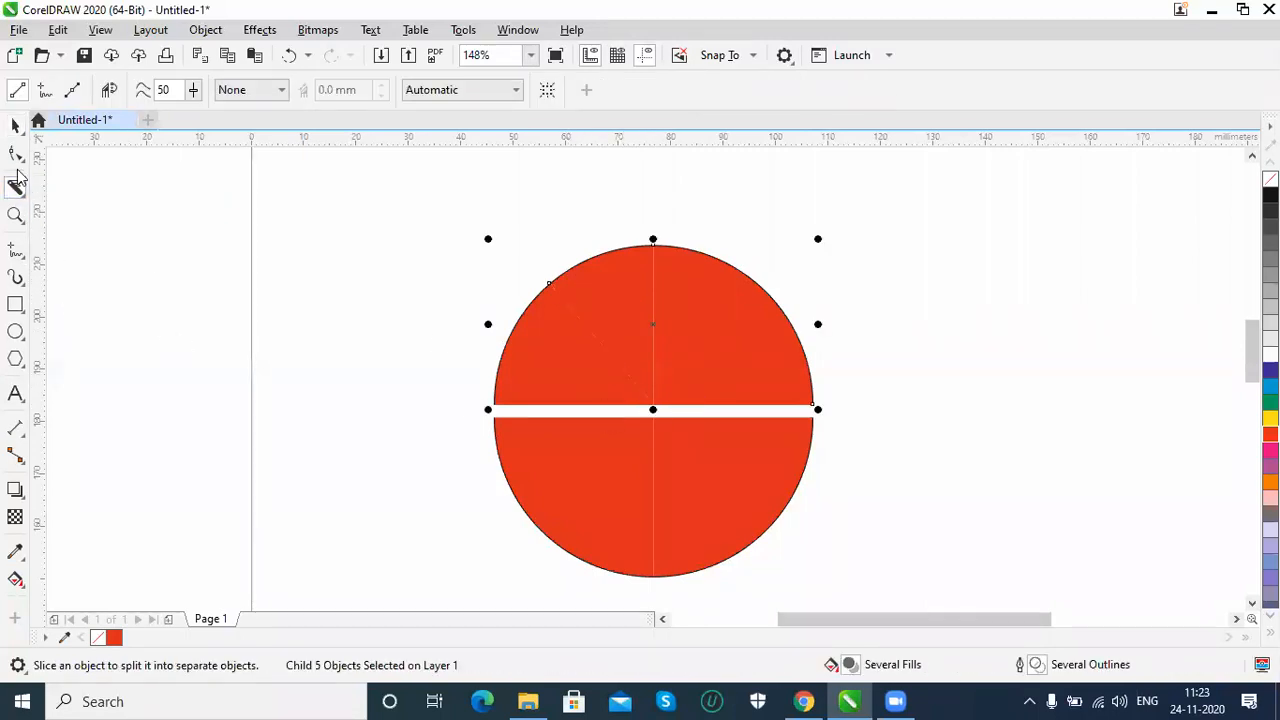
key(space)
drag(550, 392, 429, 343)
key(Escape)
key(ctrl+z)
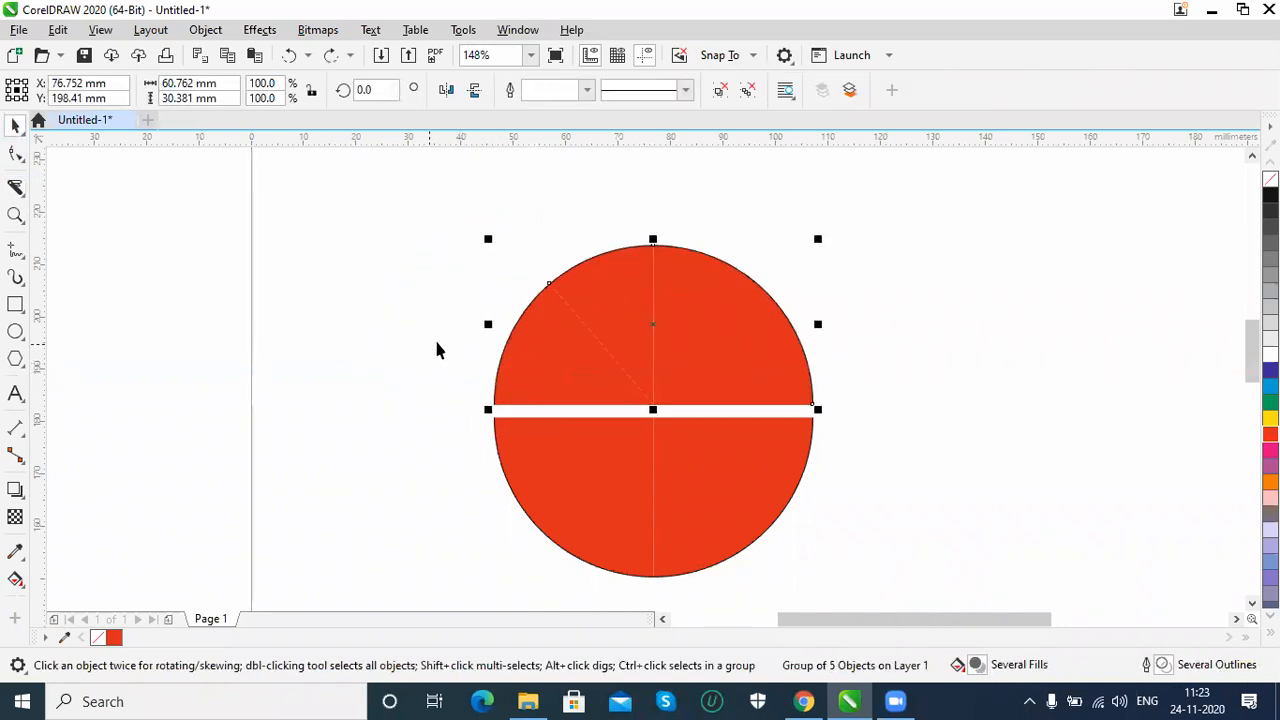
Ungroup the sliced upper half and select the lower piece of its diagonally cut left quarter.
click(722, 91)
click(526, 375)
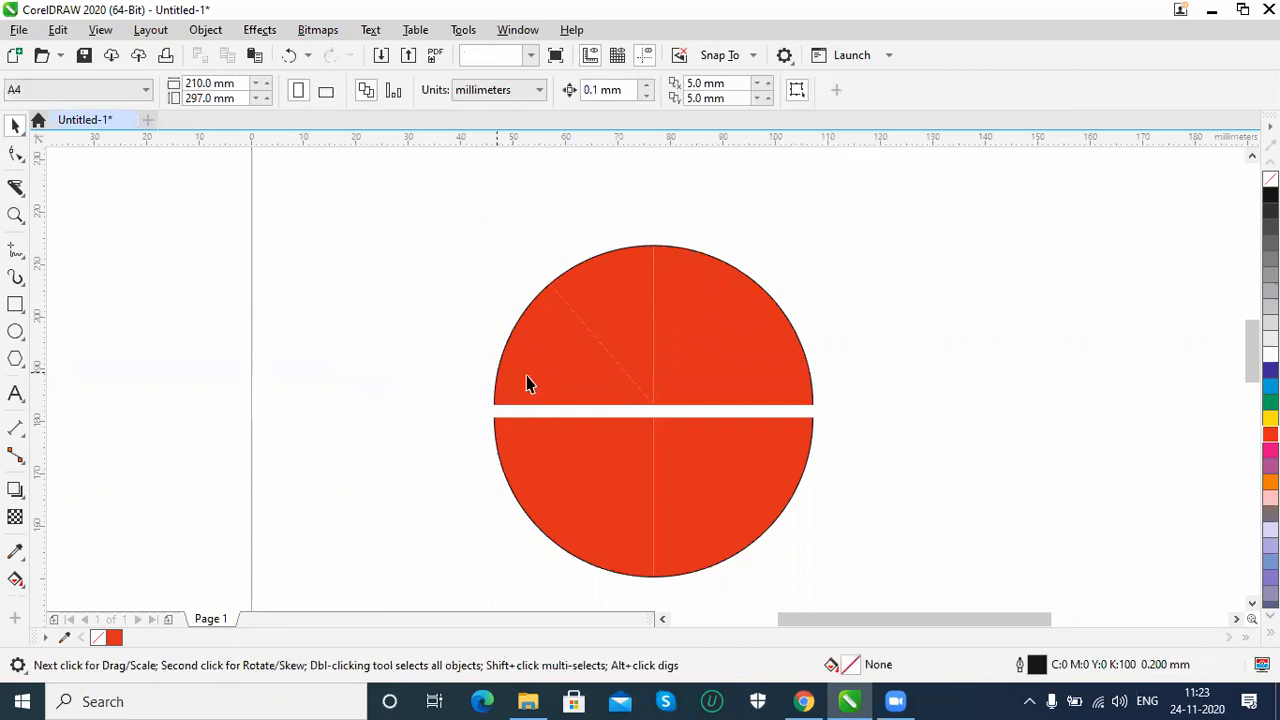
click(540, 370)
Undo the ungrouping, Knife cuts and nudges back to the whole red-filled circle.
key(ctrl+z)
key(ctrl+z)
key(ctrl+z)
key(ctrl+z)
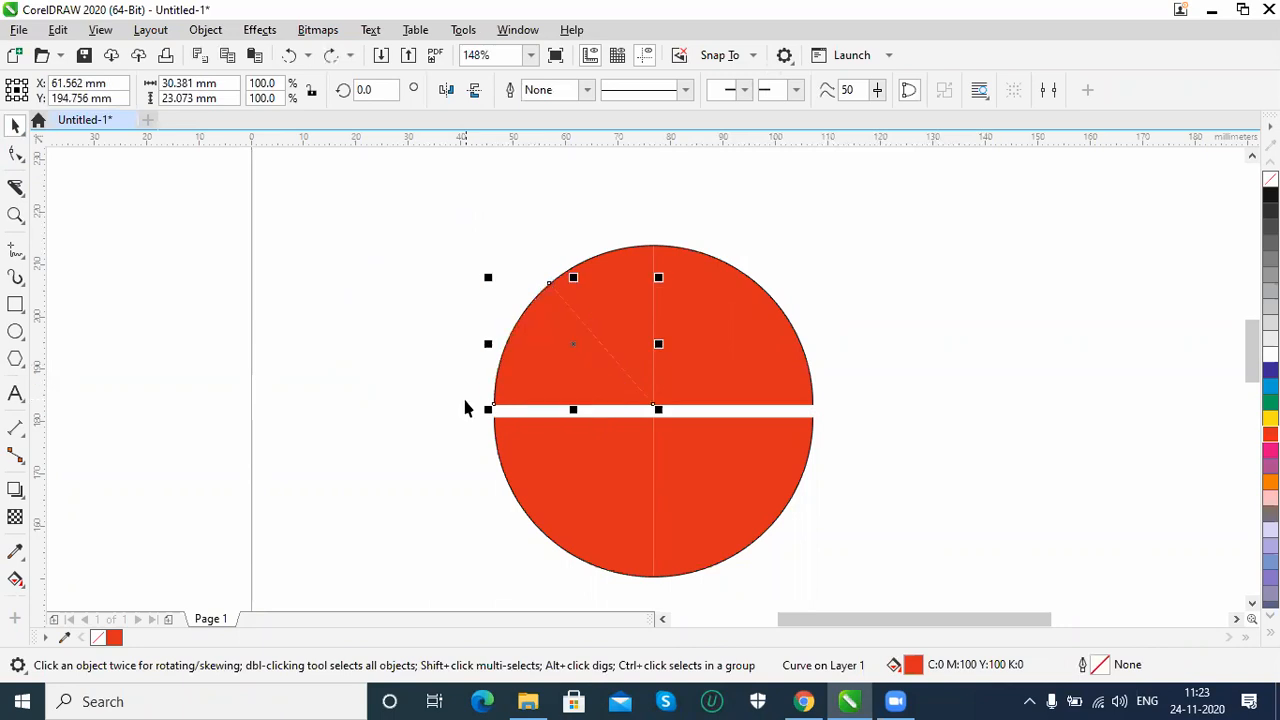
key(ctrl+z)
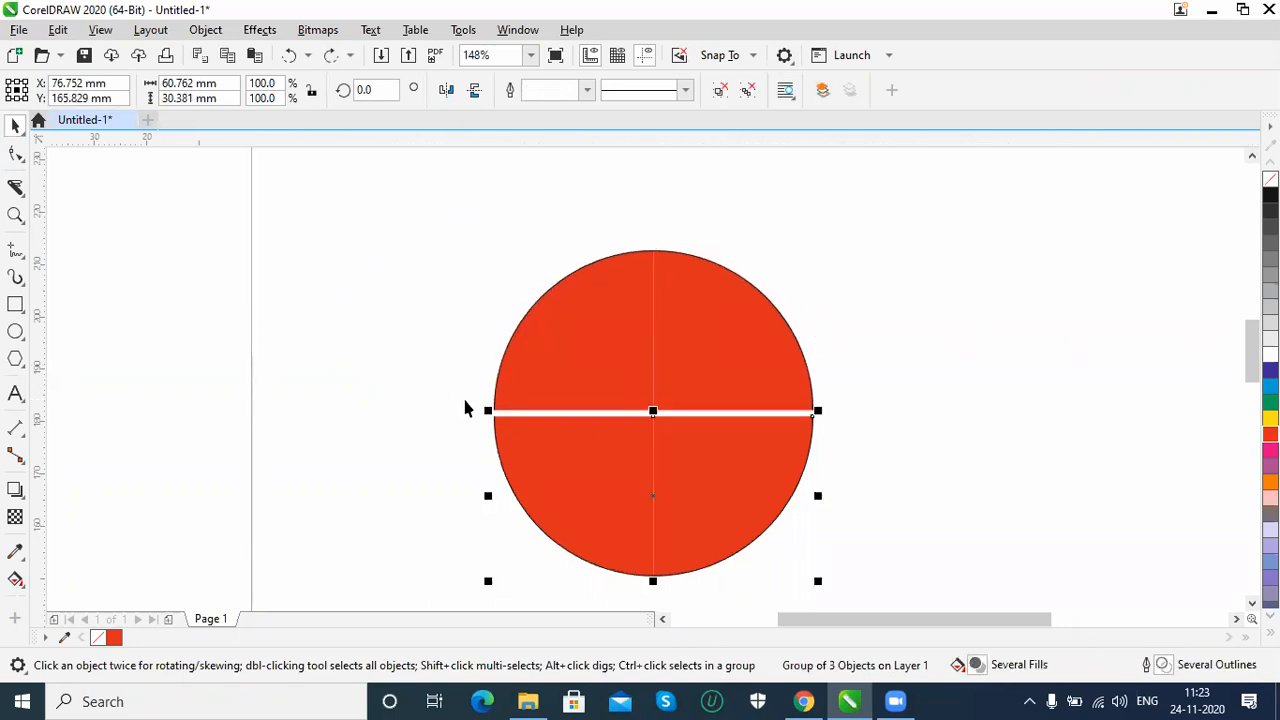
key(ctrl+z)
key(ctrl+z)
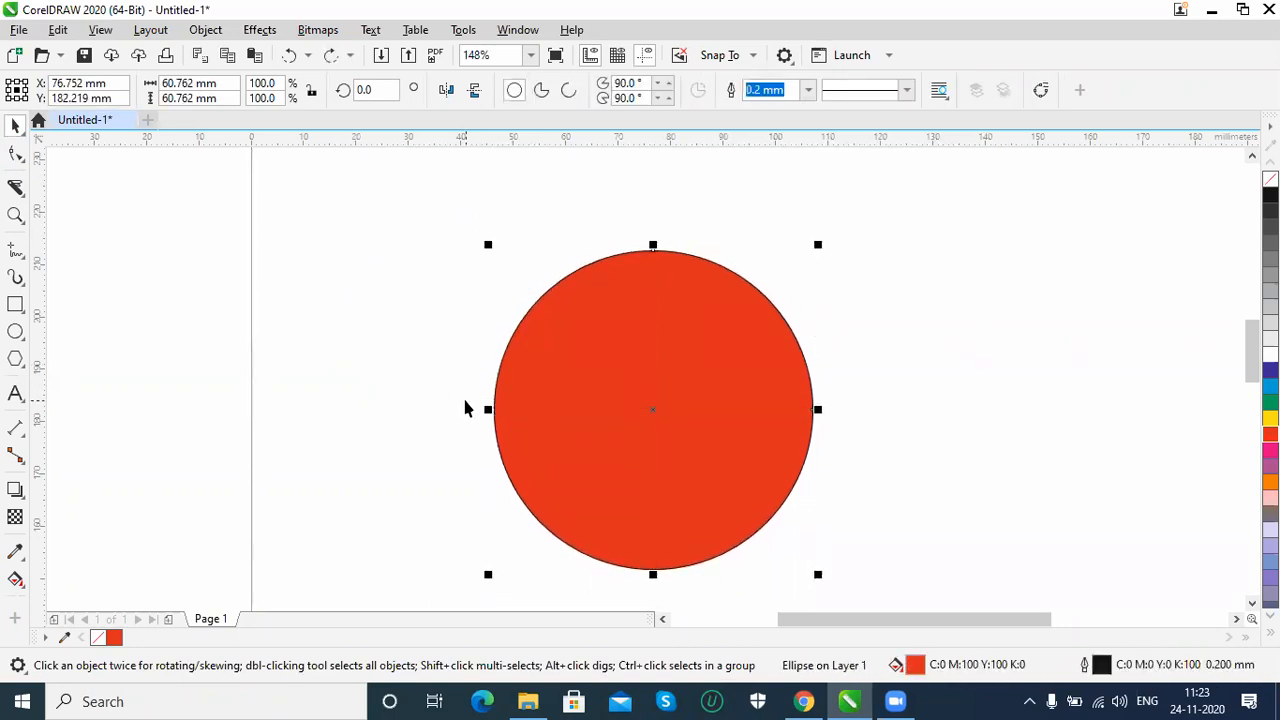
Slice the red circle with the Knife along its vertical diameter.
click(434, 383)
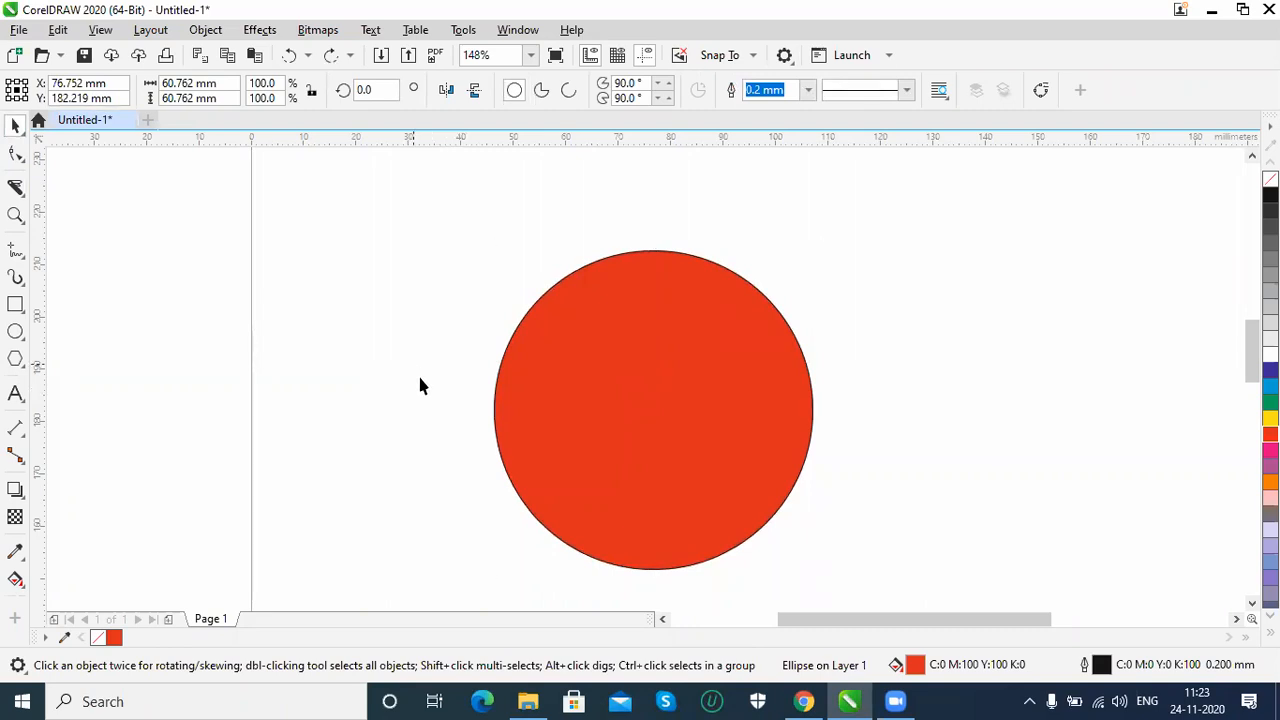
click(630, 441)
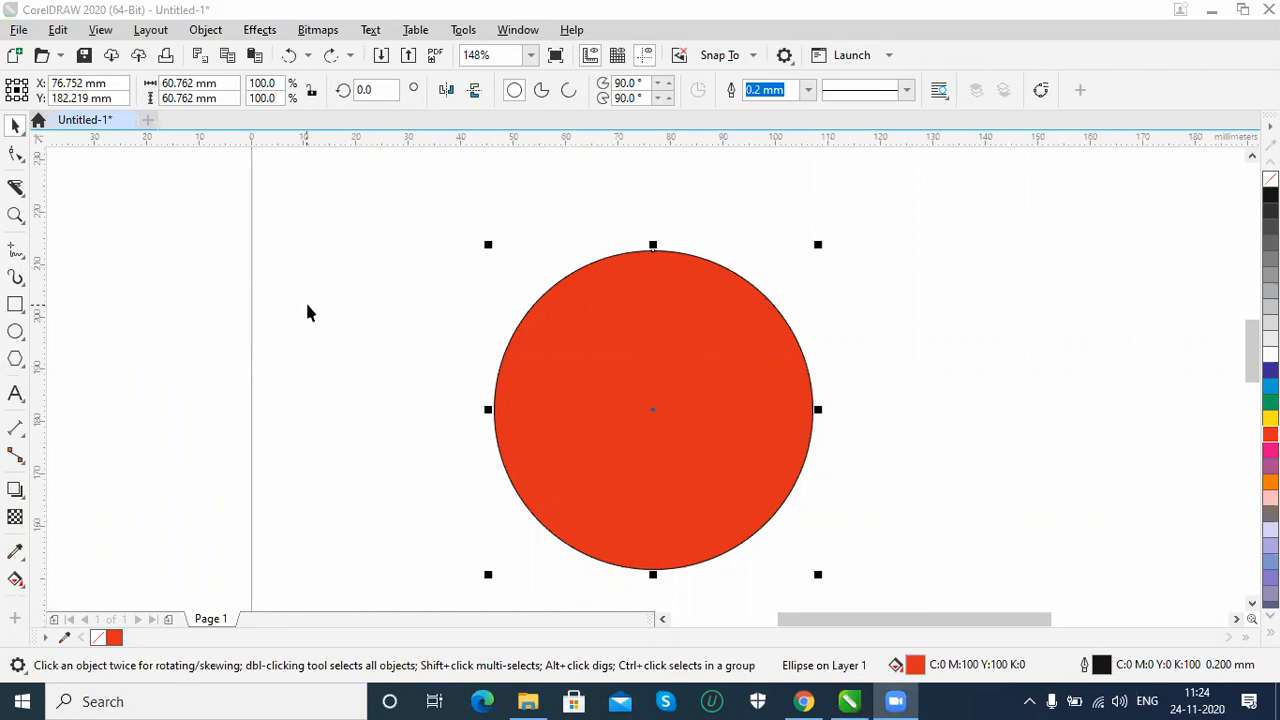
click(16, 190)
click(84, 210)
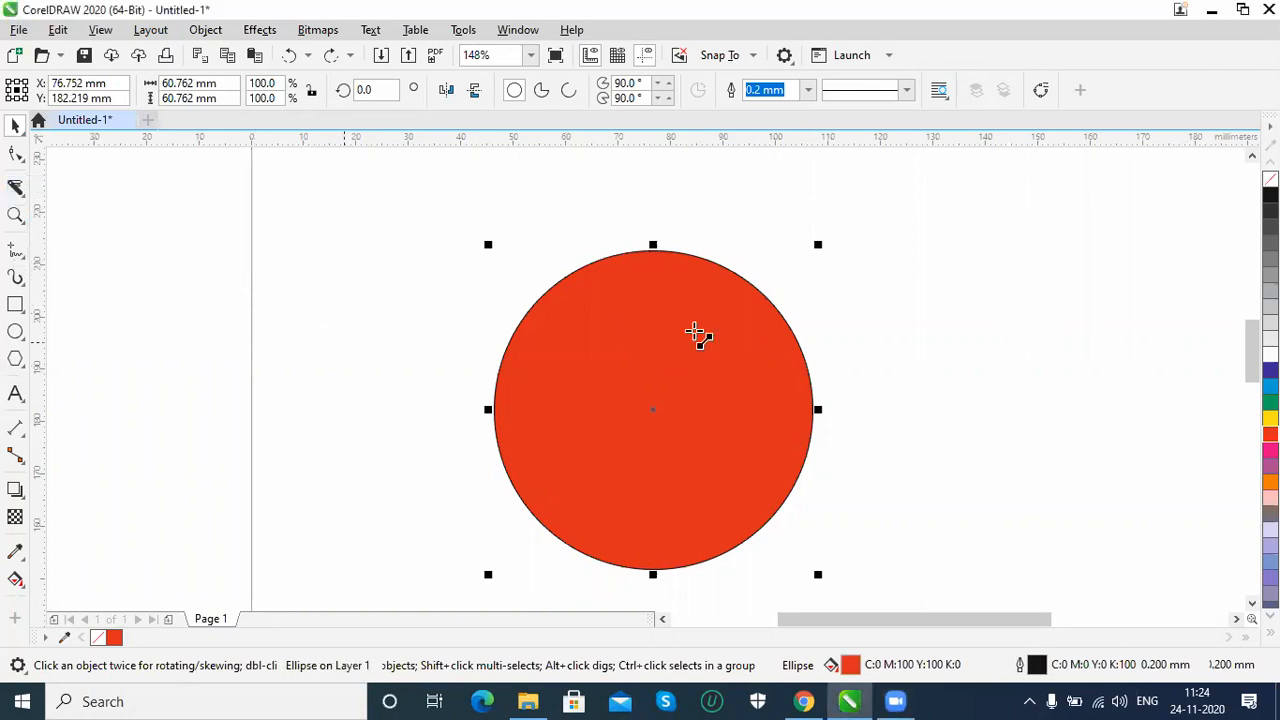
drag(653, 250, 653, 570)
Nudge the left half of the circle 0.8 mm away from the right half.
click(14, 125)
click(549, 431)
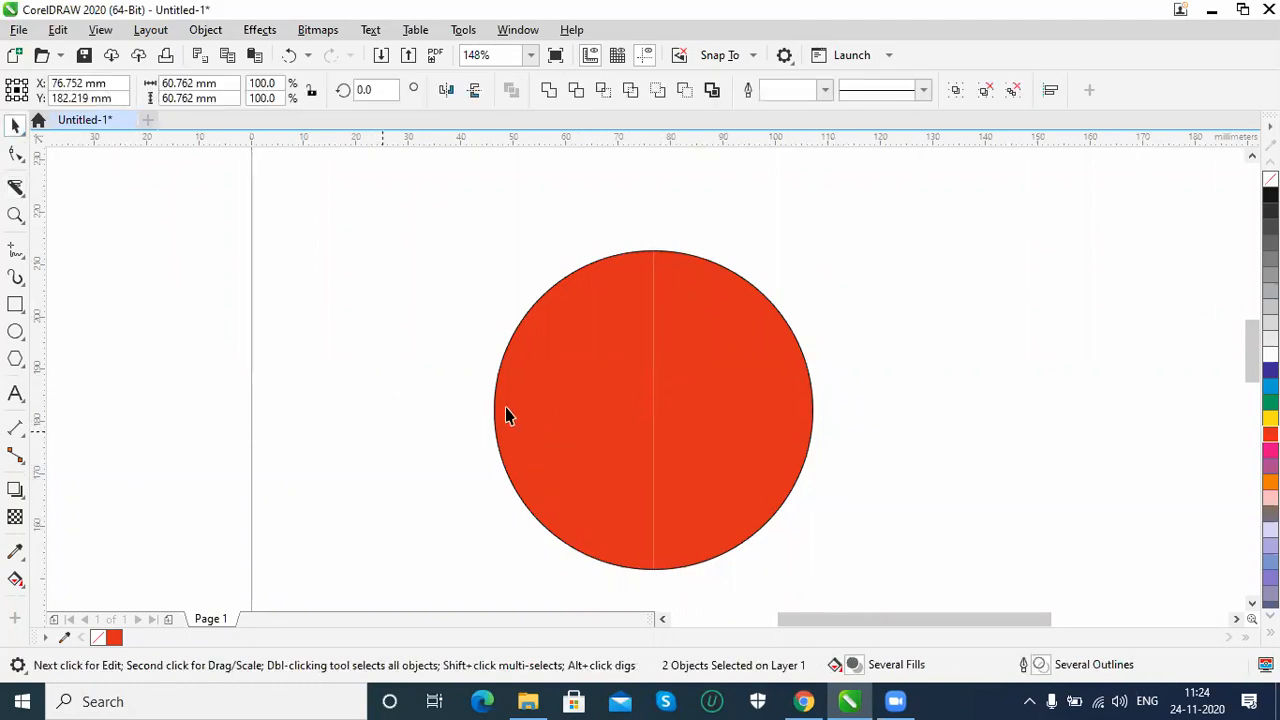
click(506, 408)
key(Left)
key(Left)
key(Left)
key(Left)
key(Left)
key(Left)
key(Left)
key(Left)
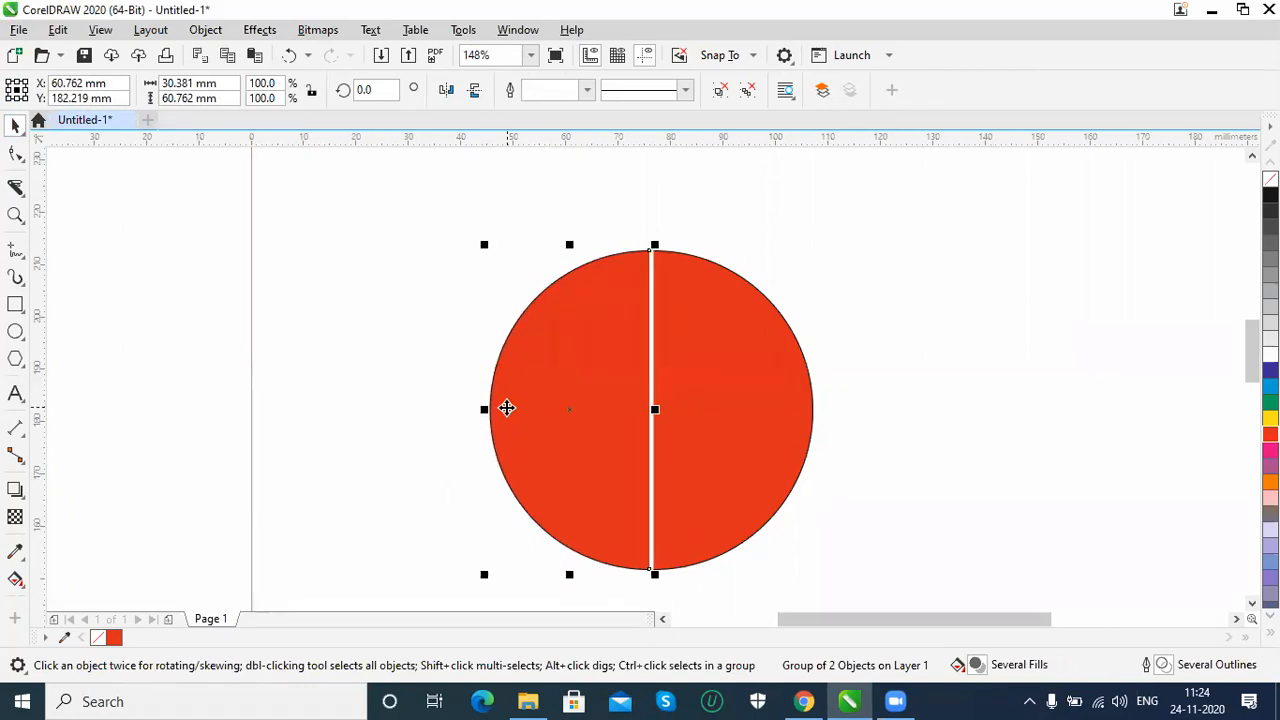
Cut the left half horizontally at centre height with the Knife and try to select its upper quarter.
click(15, 187)
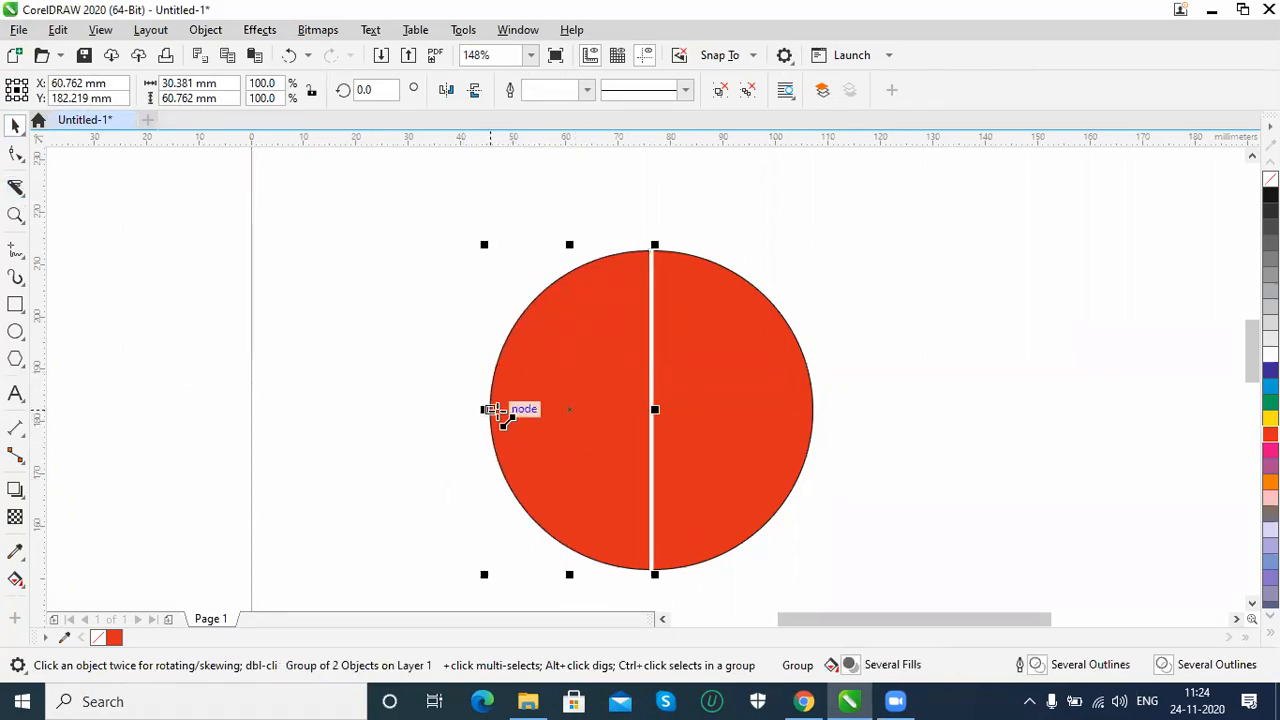
drag(490, 410, 653, 410)
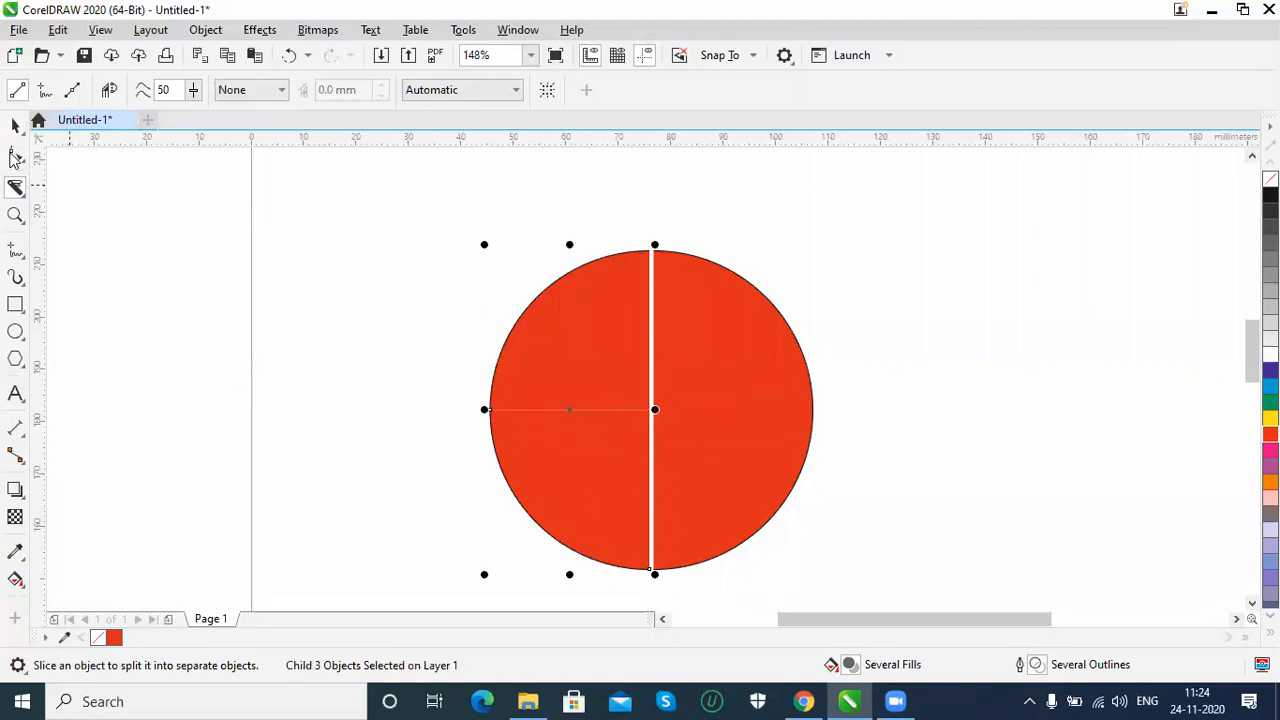
key(space)
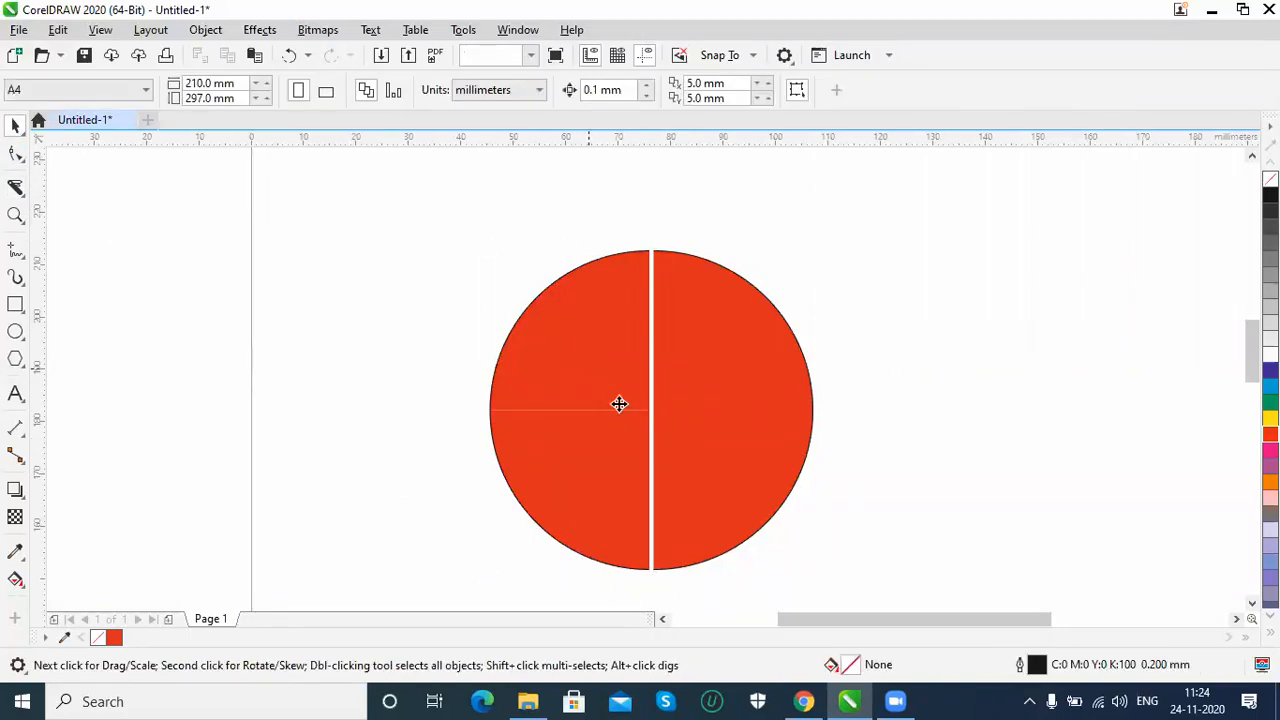
click(620, 410)
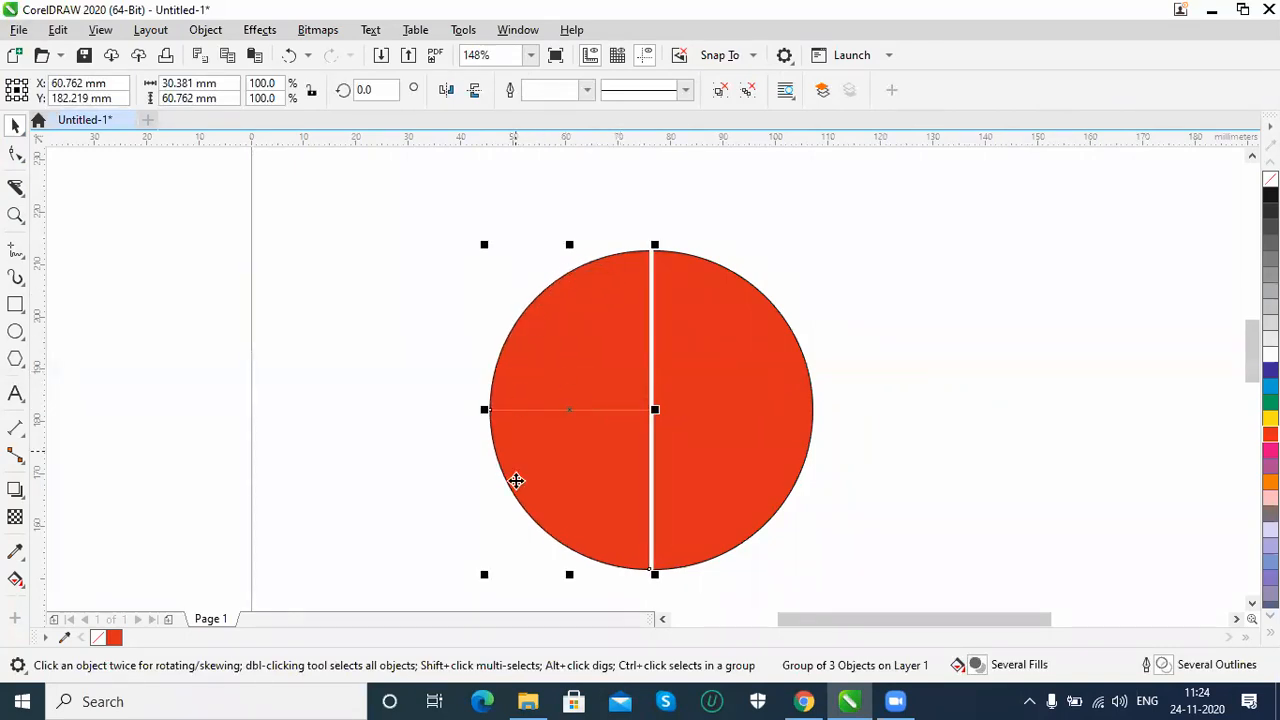
click(566, 352)
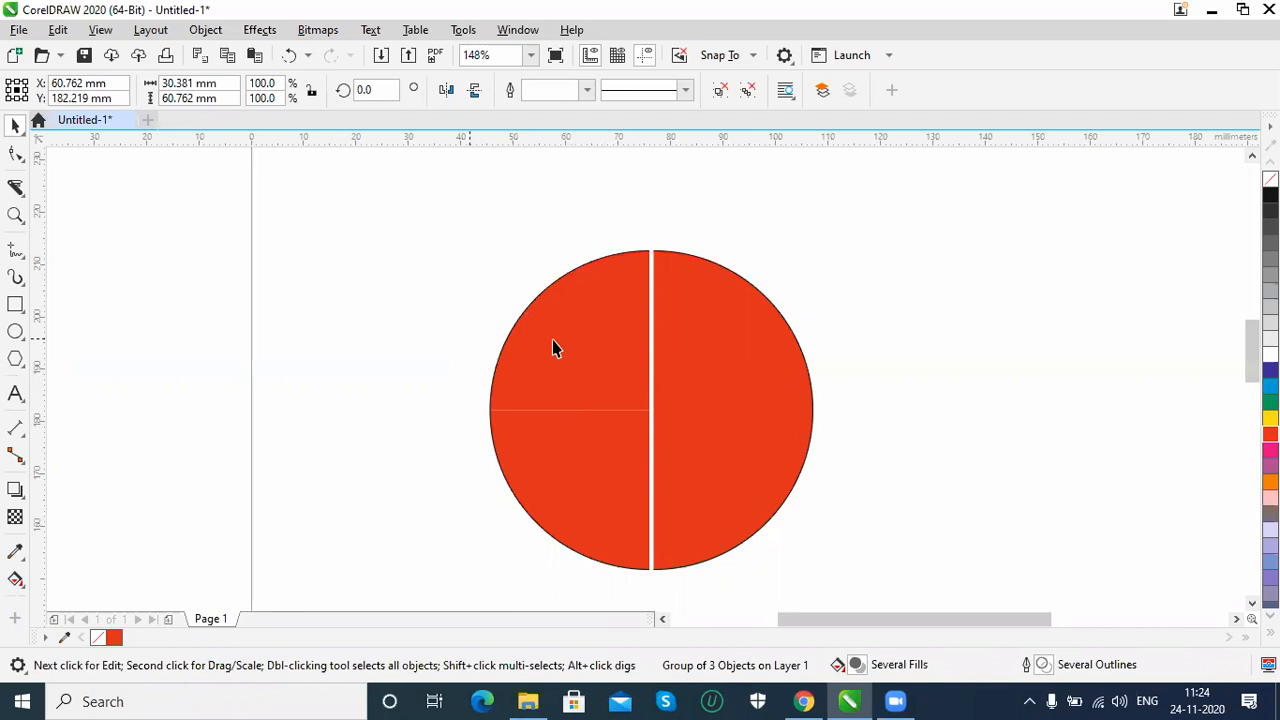
click(554, 347)
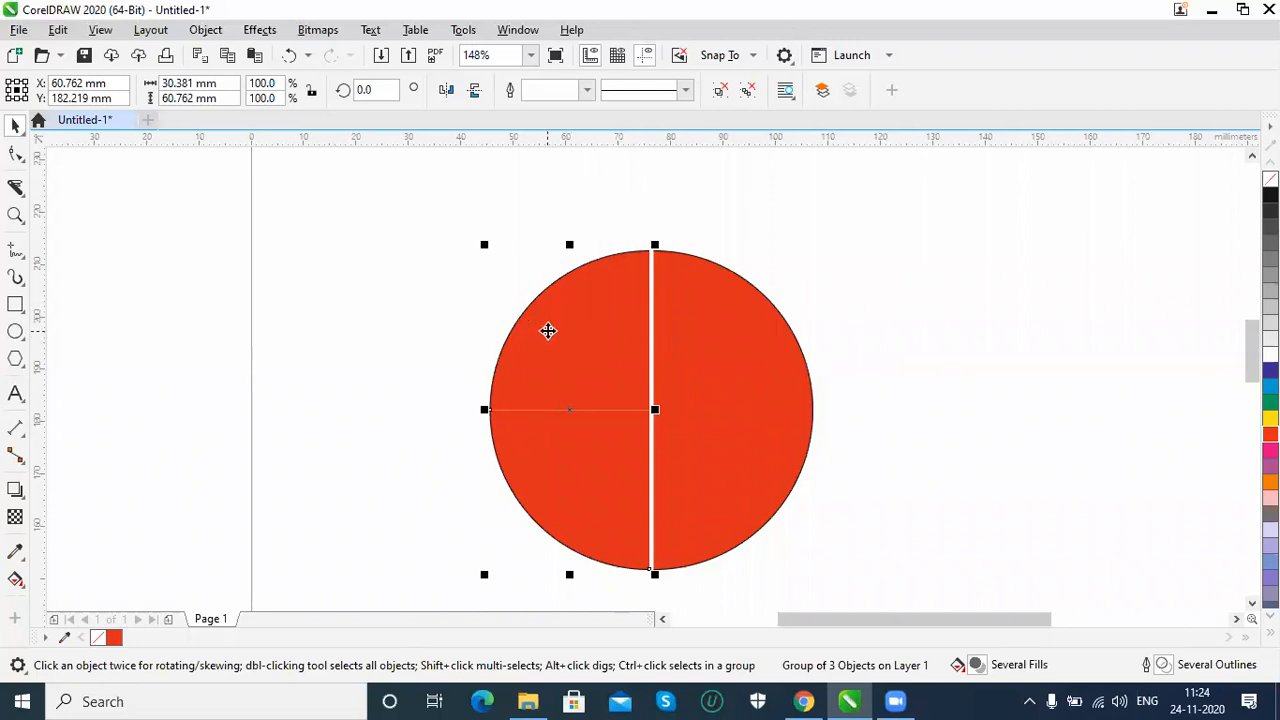
Ungroup all pieces of the left half and nudge its upper quarter up by about 1 mm.
click(749, 92)
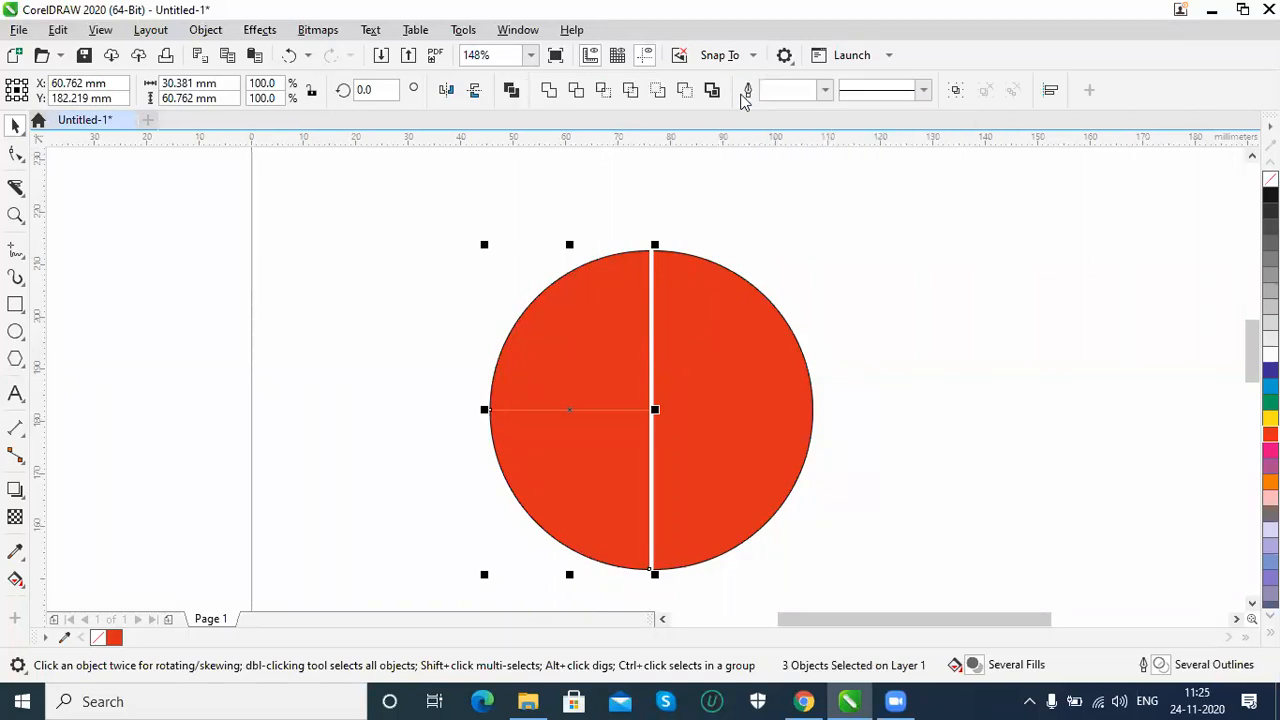
click(589, 313)
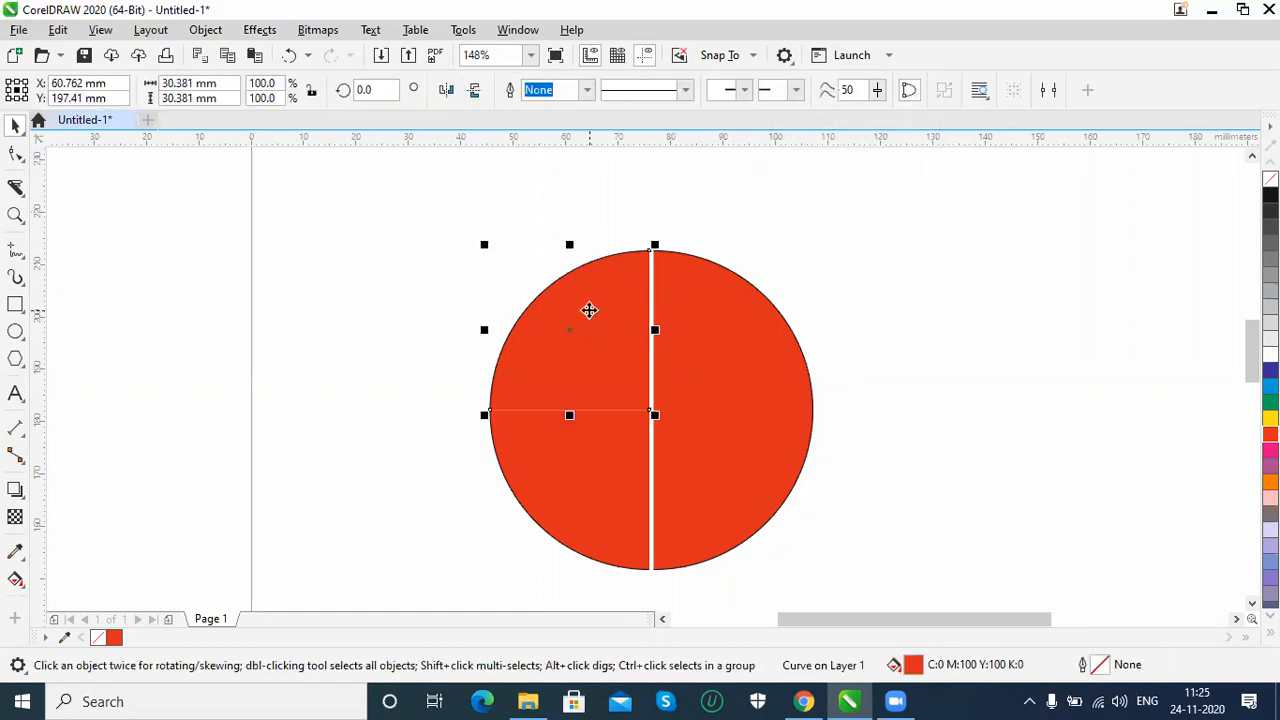
key(Up)
key(Up)
key(Up)
key(Up)
key(Up)
key(Up)
key(Up)
key(Up)
key(Up)
key(Up)
key(Up)
key(Up)
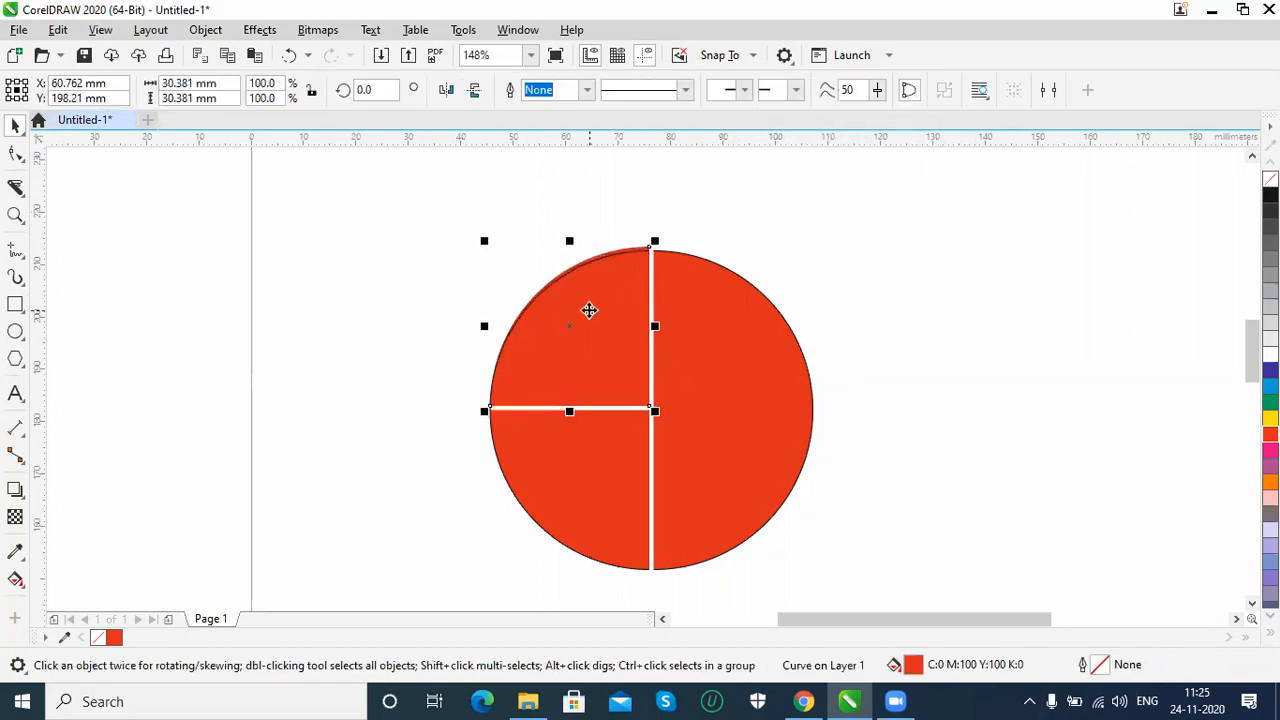
click(459, 479)
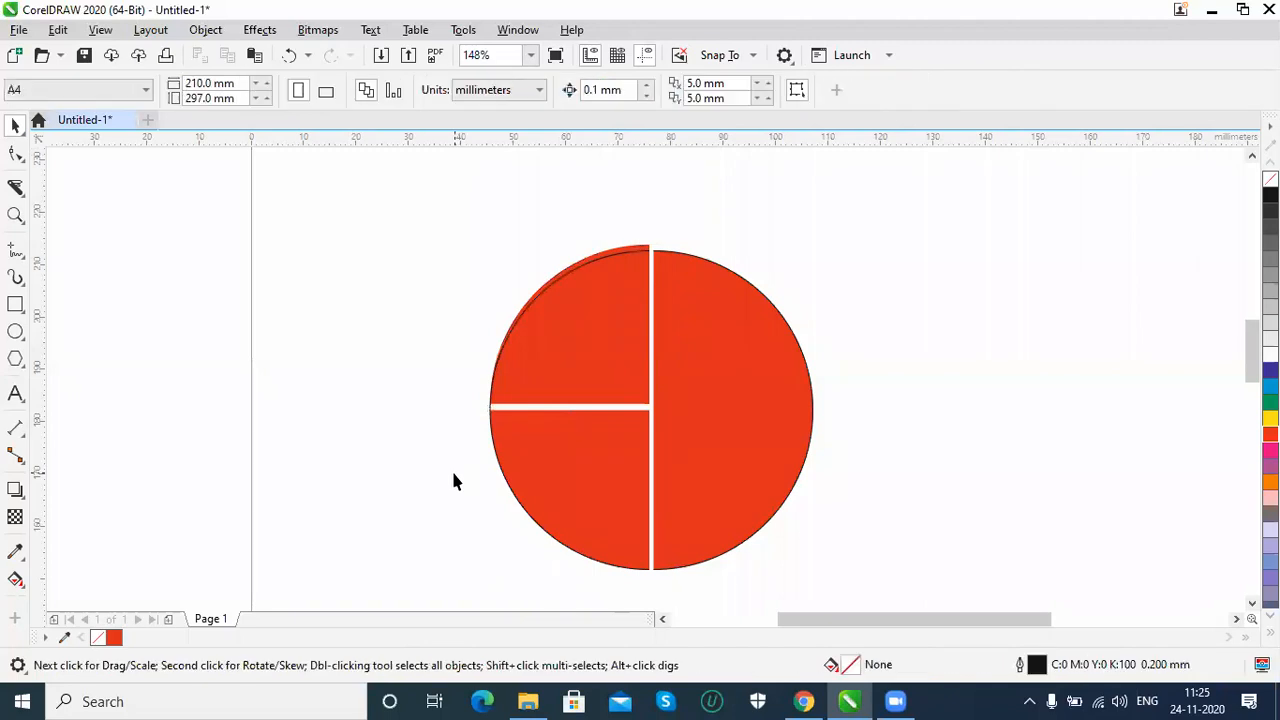
Undo the quarter's nudge, the ungrouping and the Knife cuts back to the whole red circle.
click(600, 352)
key(Down)
key(Down)
key(Down)
key(Down)
key(Down)
key(Down)
key(Down)
key(Down)
key(Down)
key(Down)
key(Down)
key(Down)
click(600, 345)
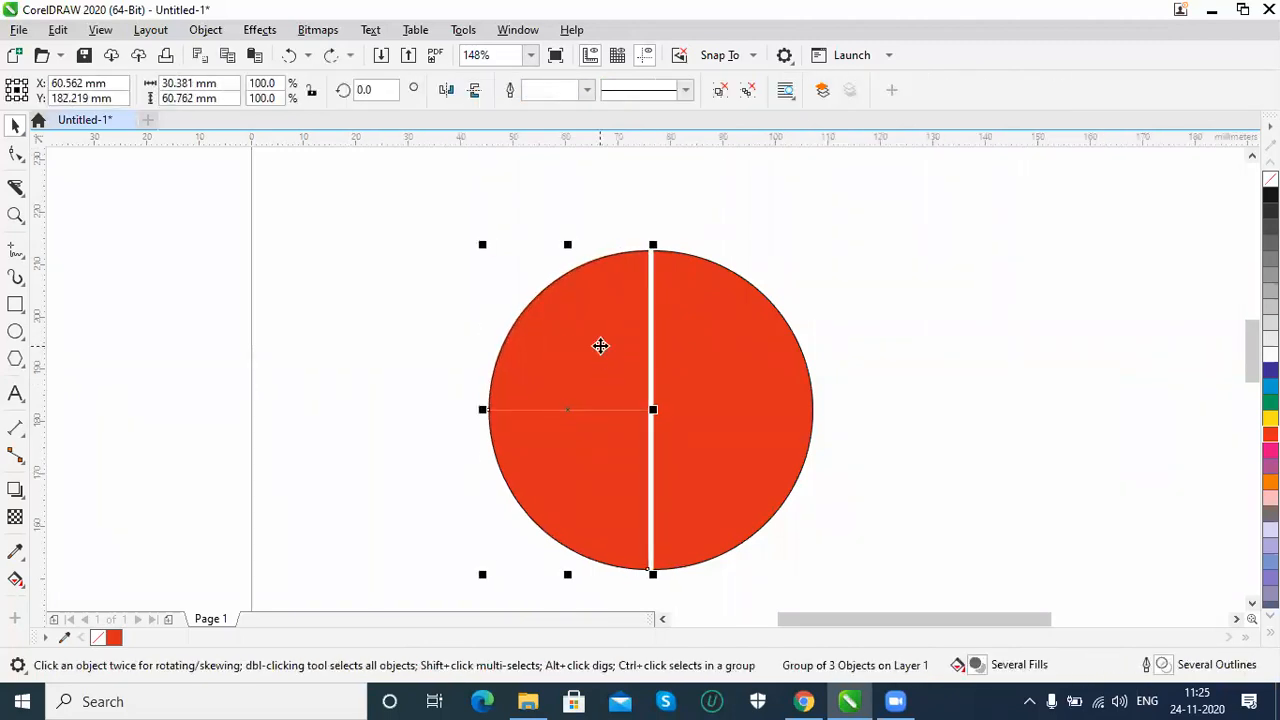
key(ctrl+l)
key(Right)
key(Right)
key(Right)
key(Right)
key(Right)
key(Right)
key(Right)
key(Right)
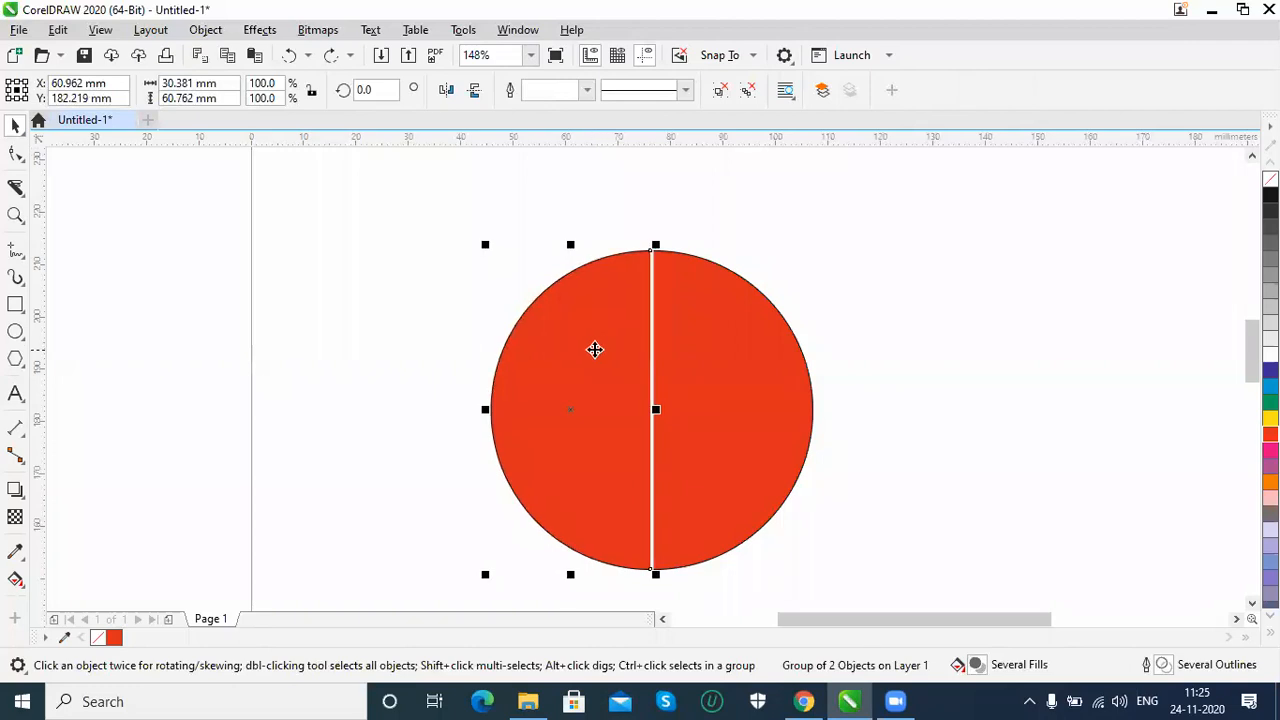
key(ctrl+z)
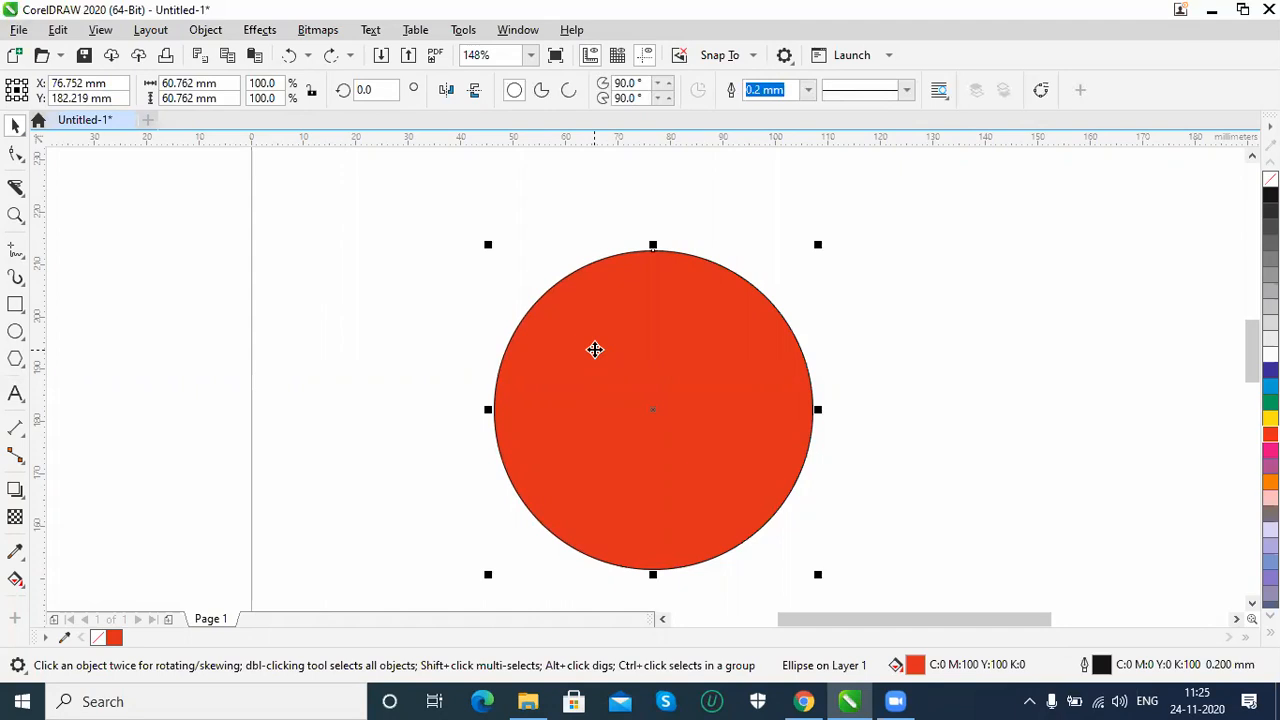
Slice the red circle with the Knife along its vertical diameter, from the top quadrant to the bottom one.
click(16, 190)
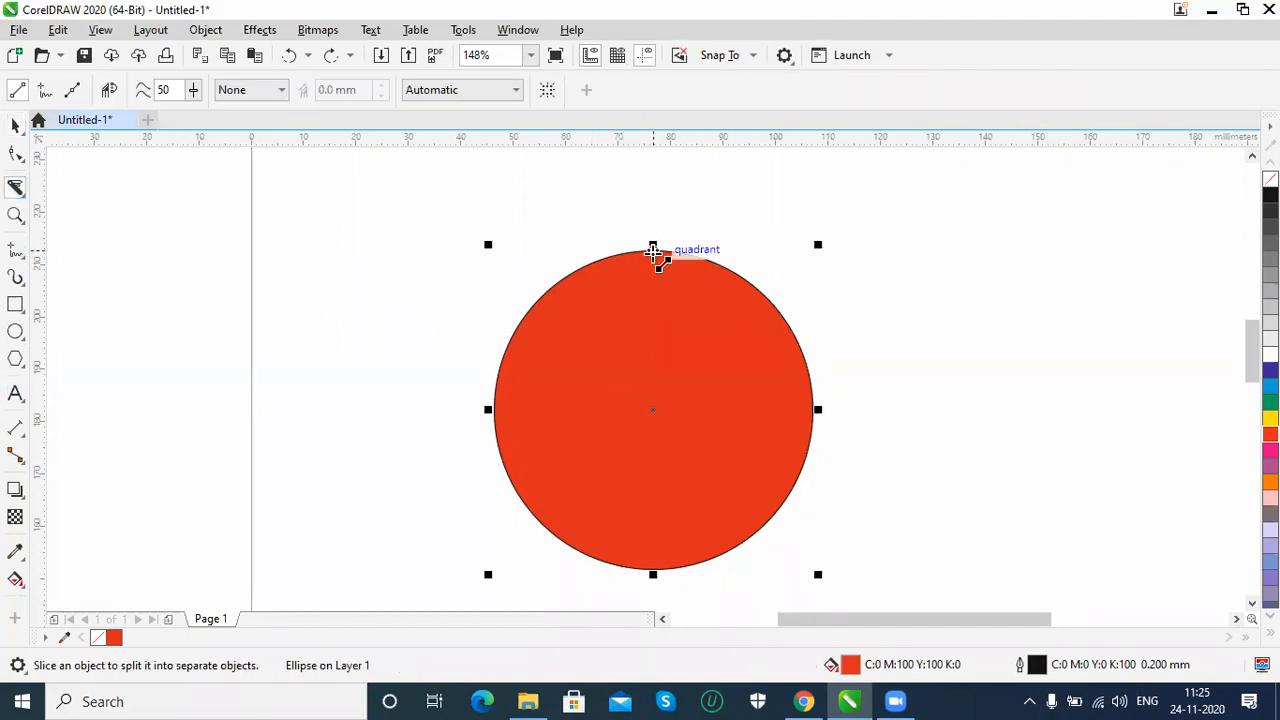
drag(653, 249, 655, 570)
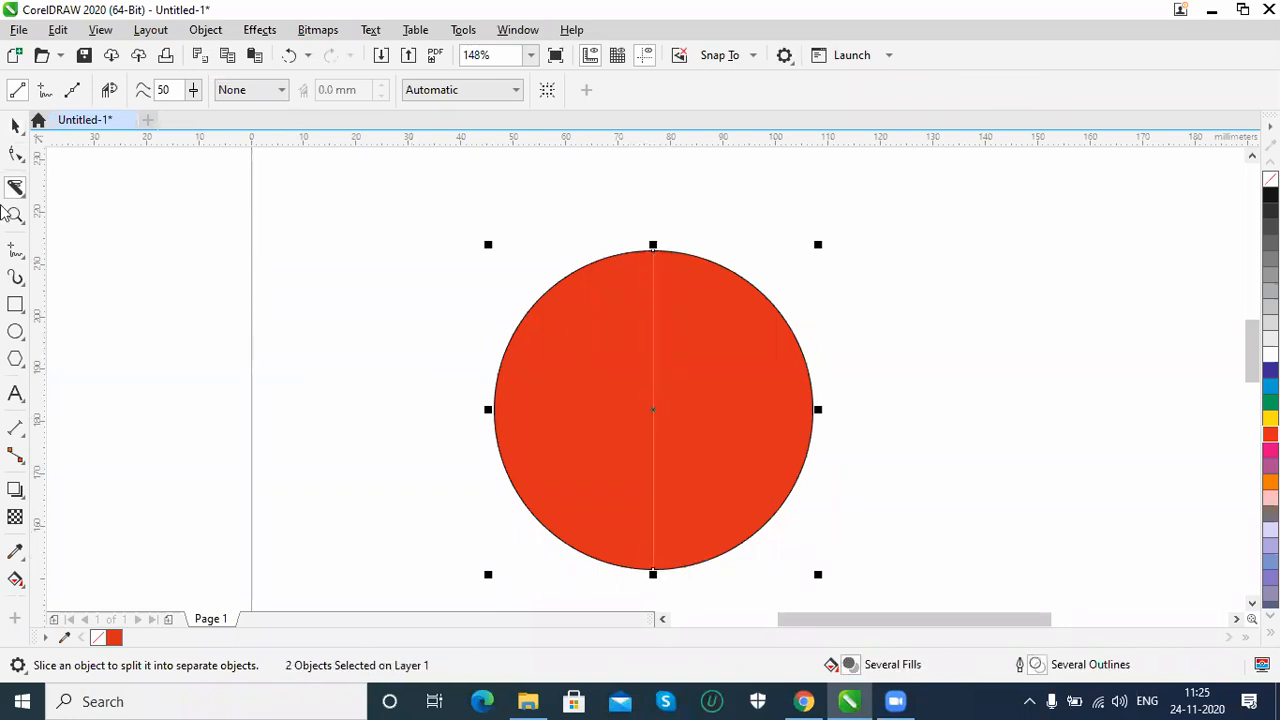
click(15, 127)
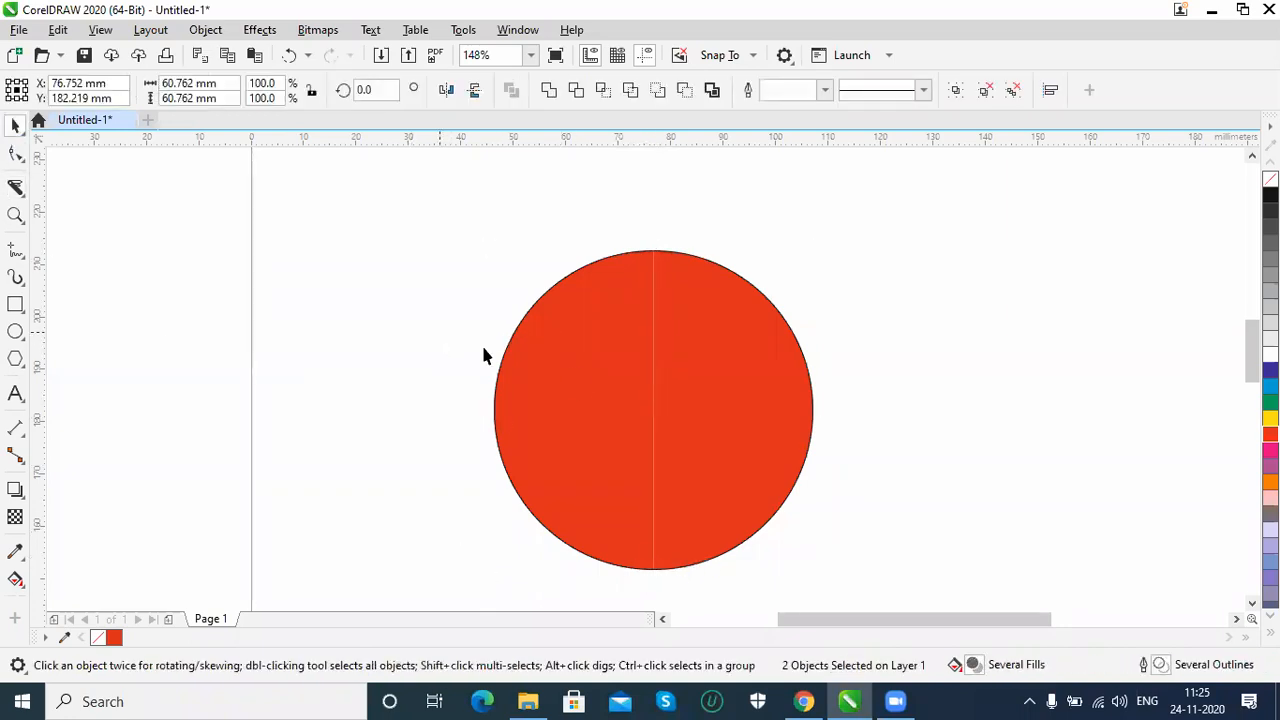
key(ctrl+g)
drag(615, 372, 762, 381)
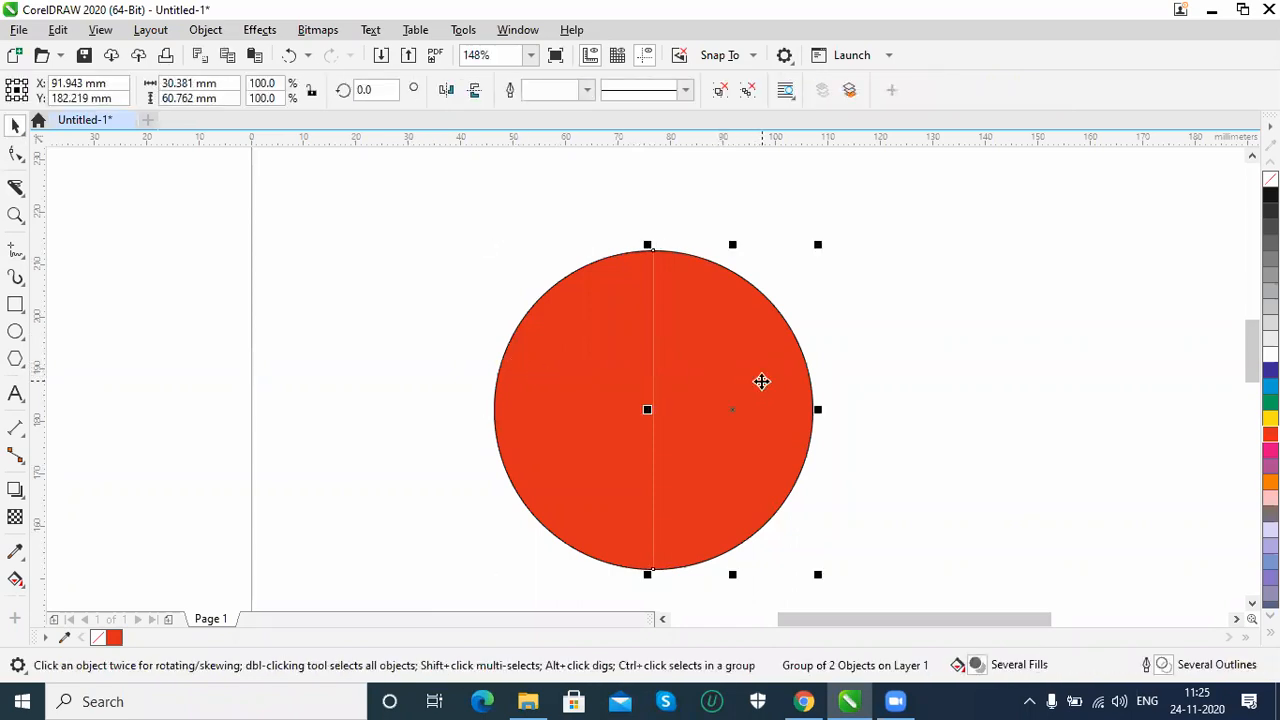
Cut the circle's left half horizontally with the Knife, from its outer quadrant to the circle's centre.
key(ctrl+z)
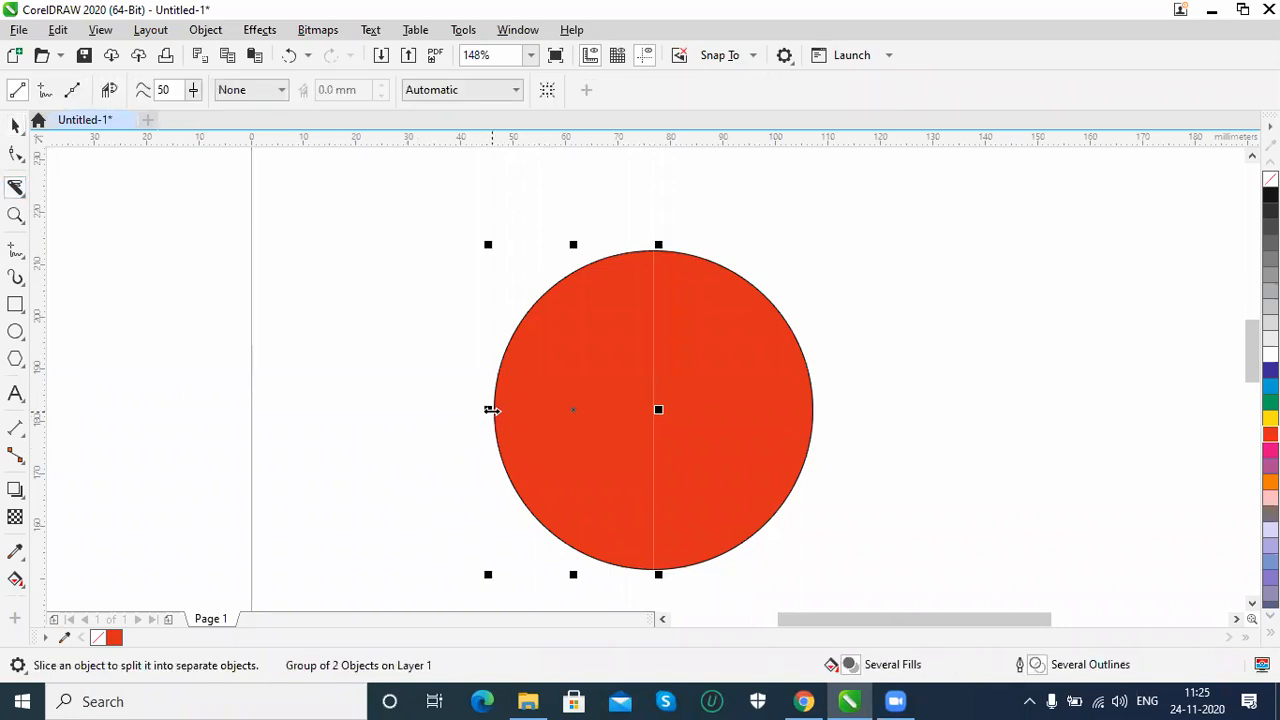
click(491, 410)
drag(577, 416, 652, 410)
click(15, 124)
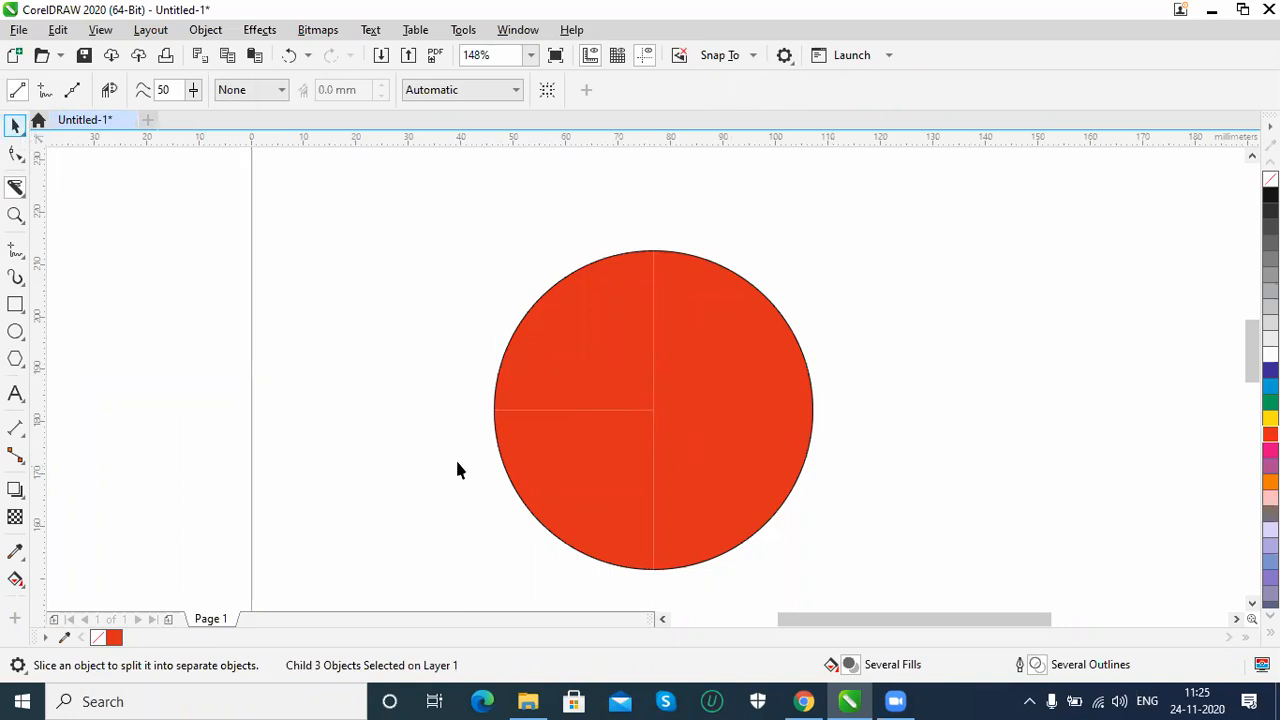
Cut the circle's right half horizontally with the Knife, between its outer quadrant and the circle's centre.
click(790, 409)
click(16, 188)
drag(762, 413, 657, 412)
click(15, 124)
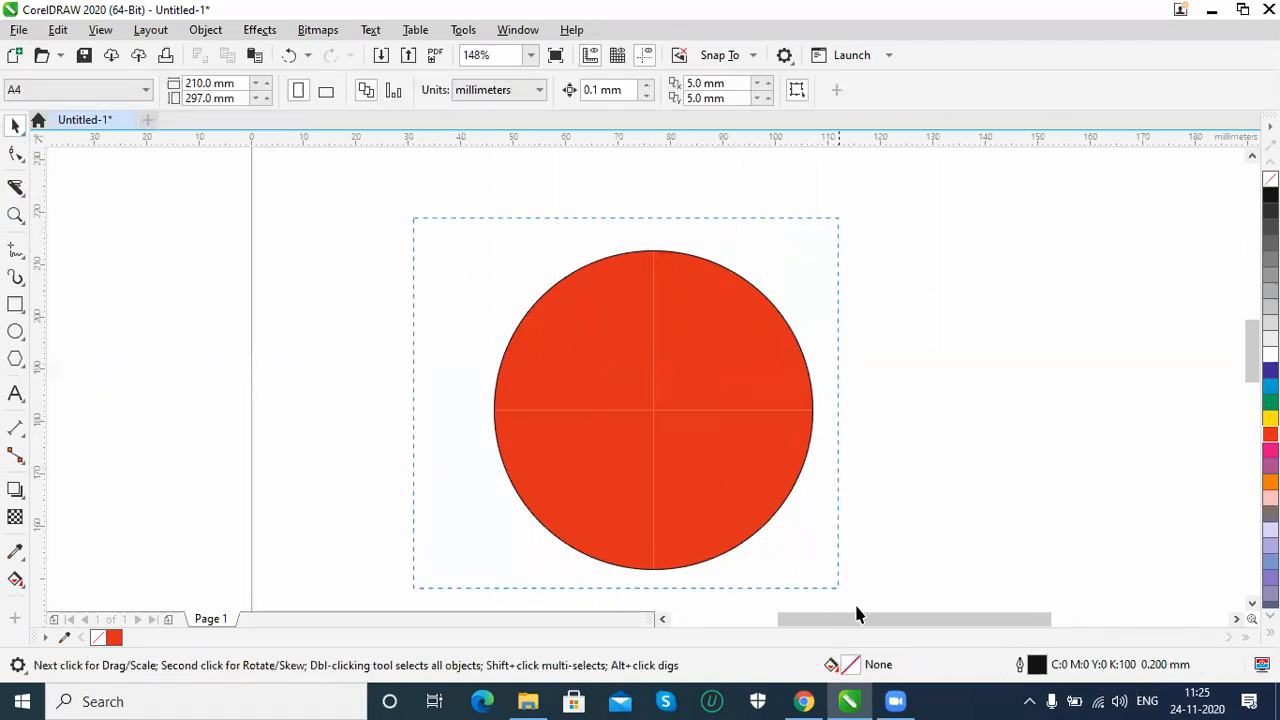
Select all the sliced circle pieces and ungroup them completely.
scroll(856, 613, down, 1)
key(ctrl+a)
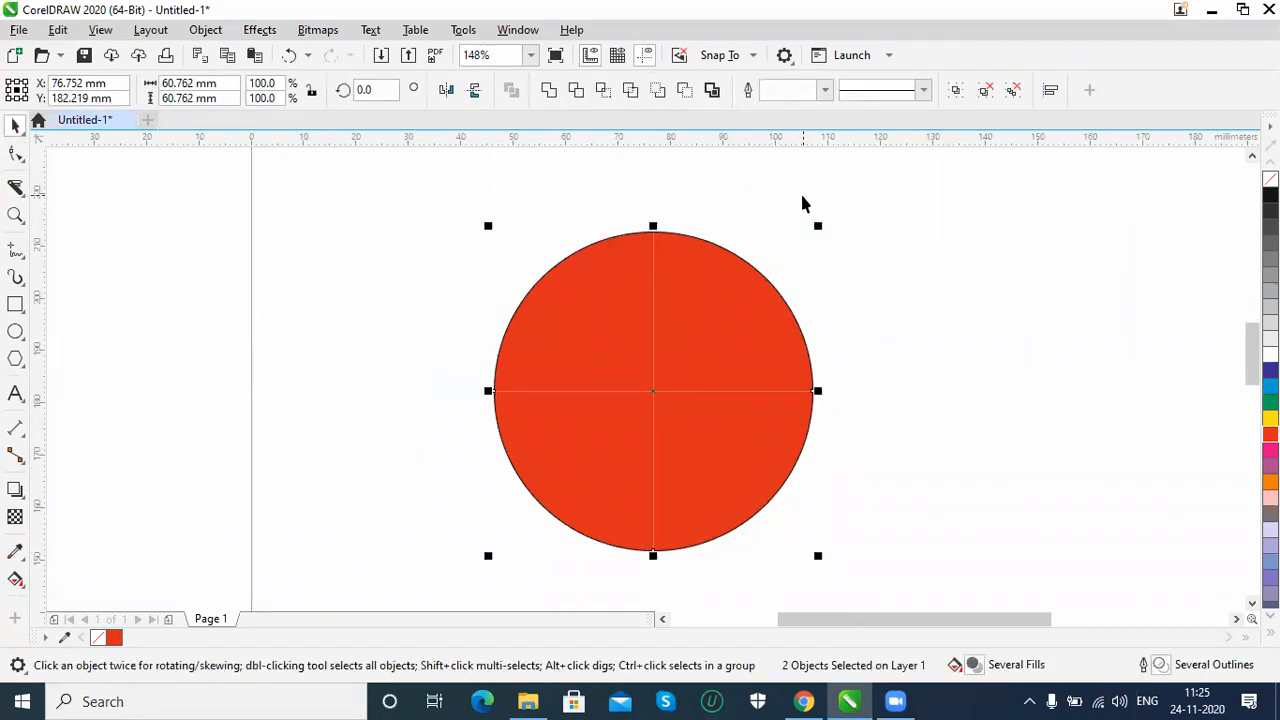
click(205, 30)
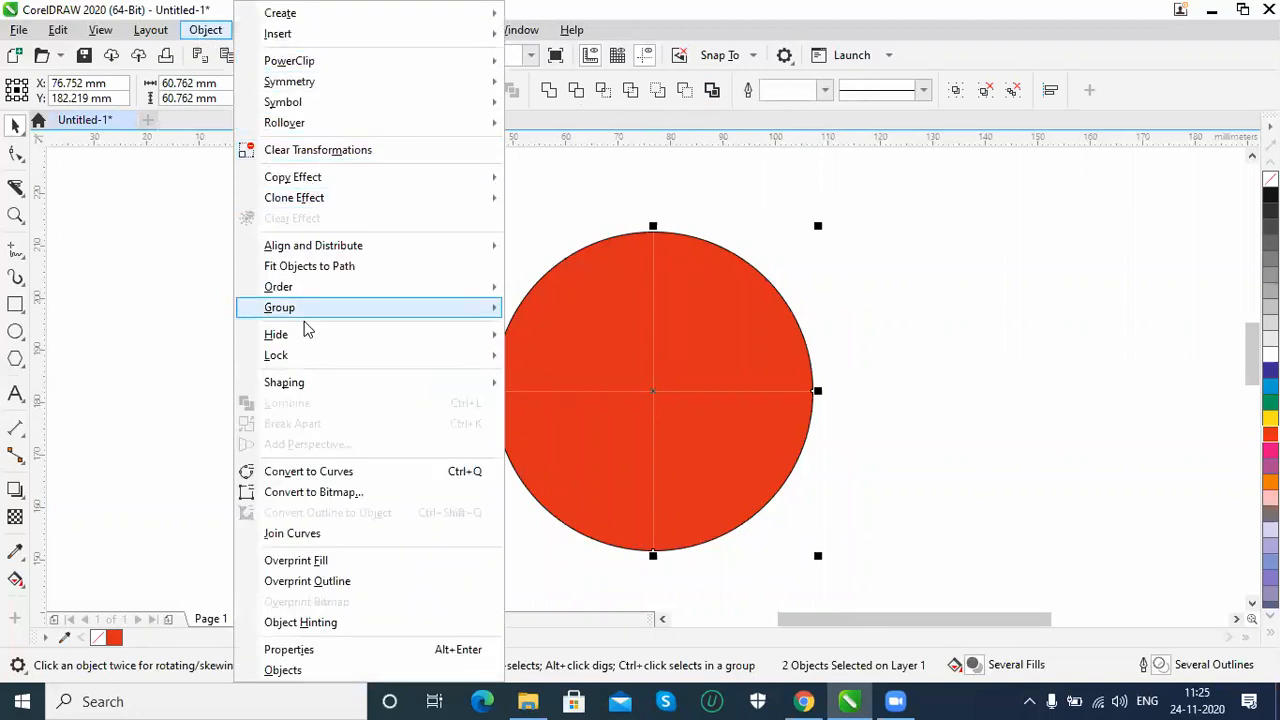
mouse_move(308, 318)
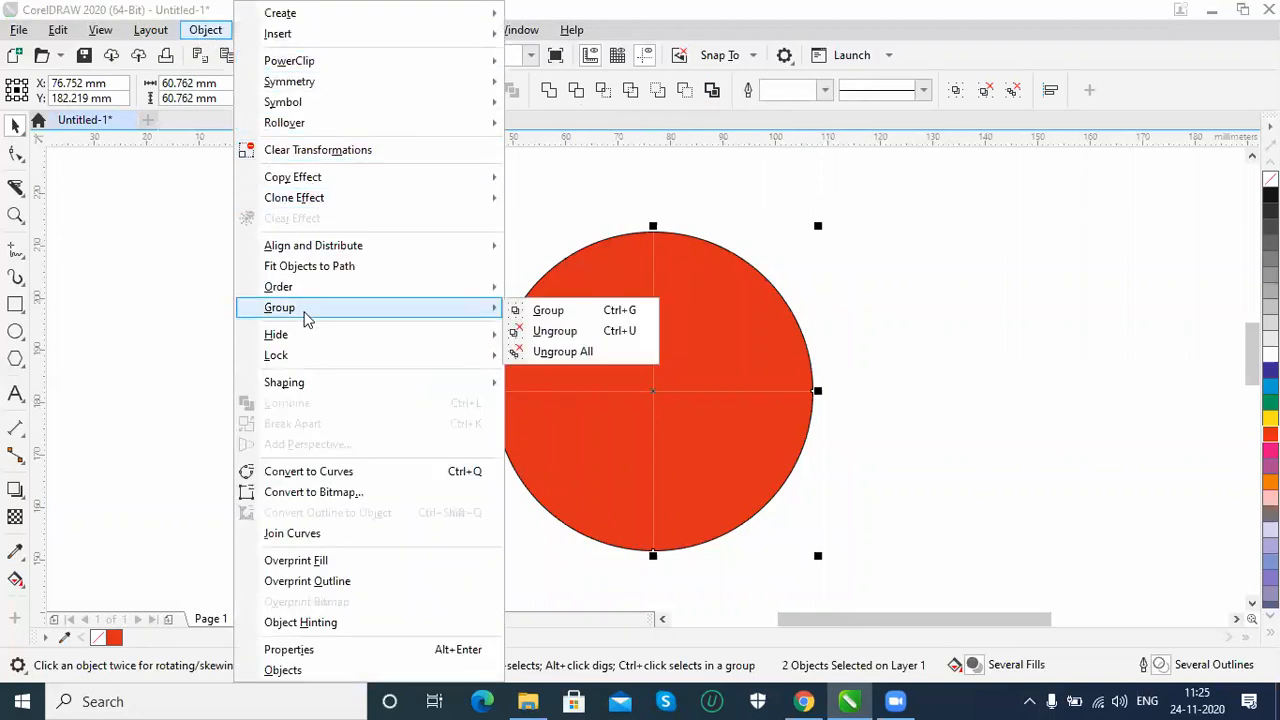
click(588, 352)
click(1045, 340)
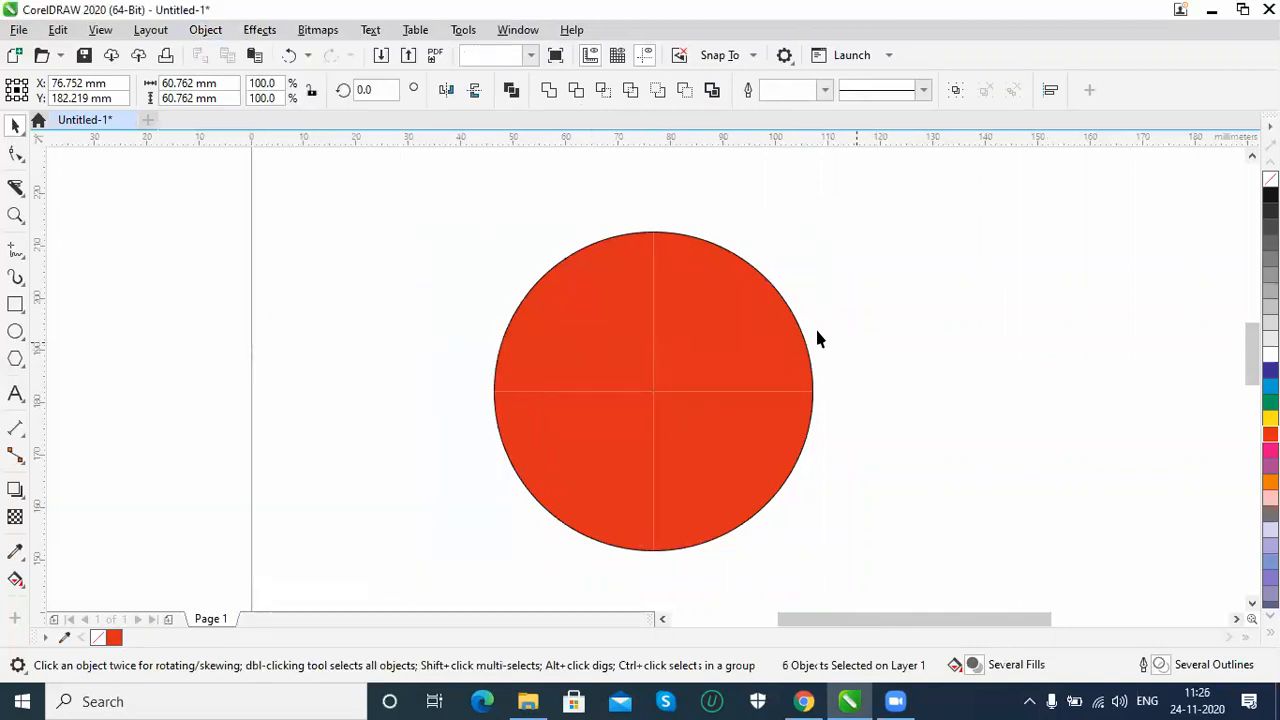
Select both left quarters of the circle and nudge them 1 mm to the left.
click(736, 326)
click(572, 334)
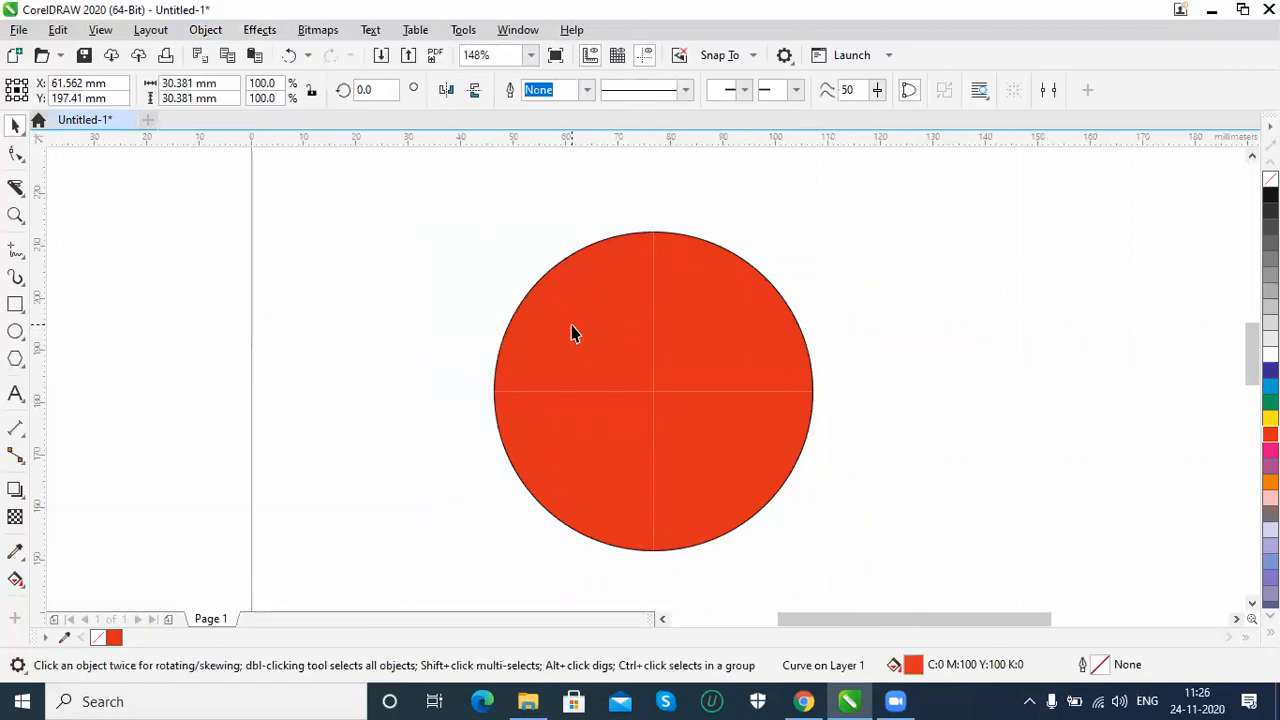
shift+click(576, 446)
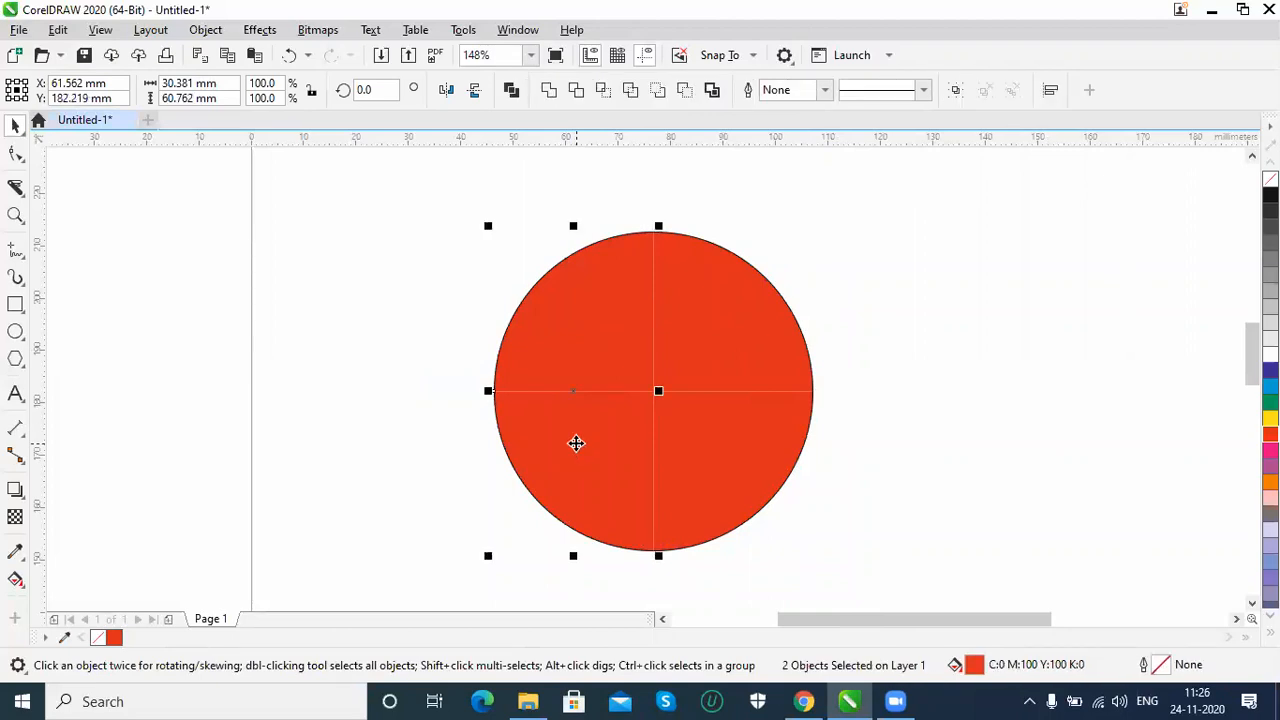
key(Left)
key(Left)
key(Left)
key(Left)
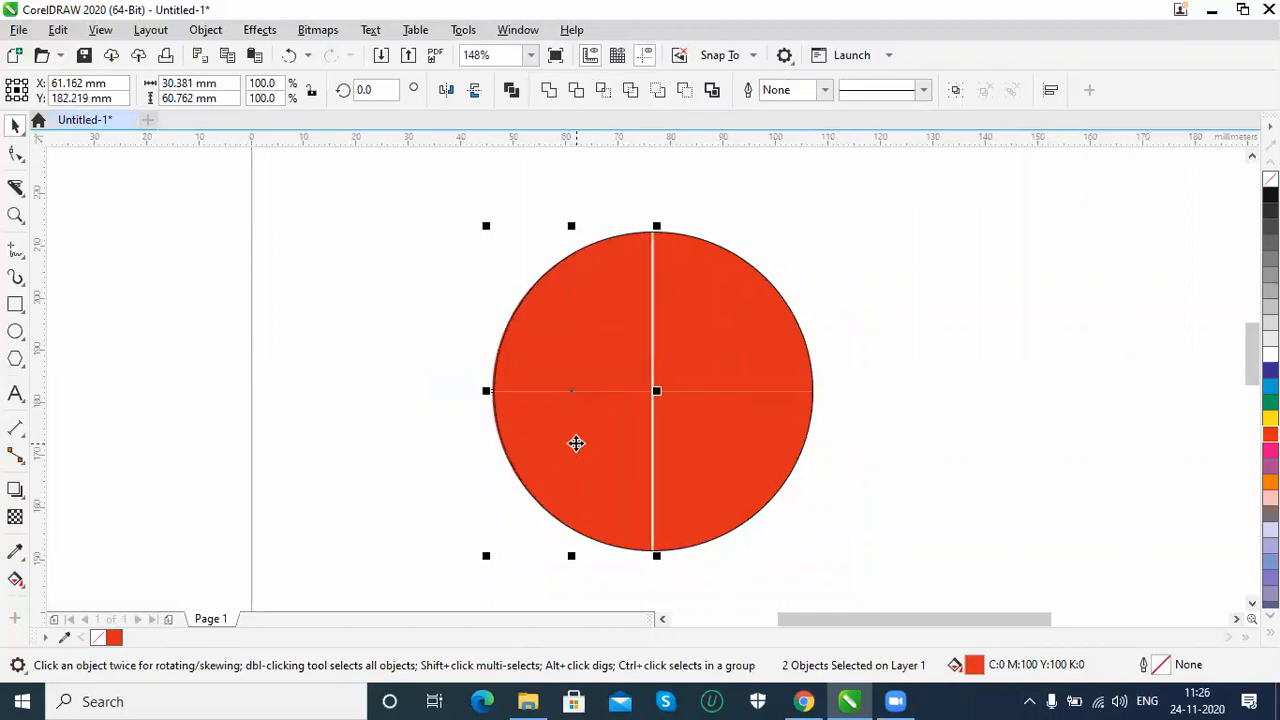
key(Left)
key(Left)
key(Left)
key(Left)
key(Left)
key(Left)
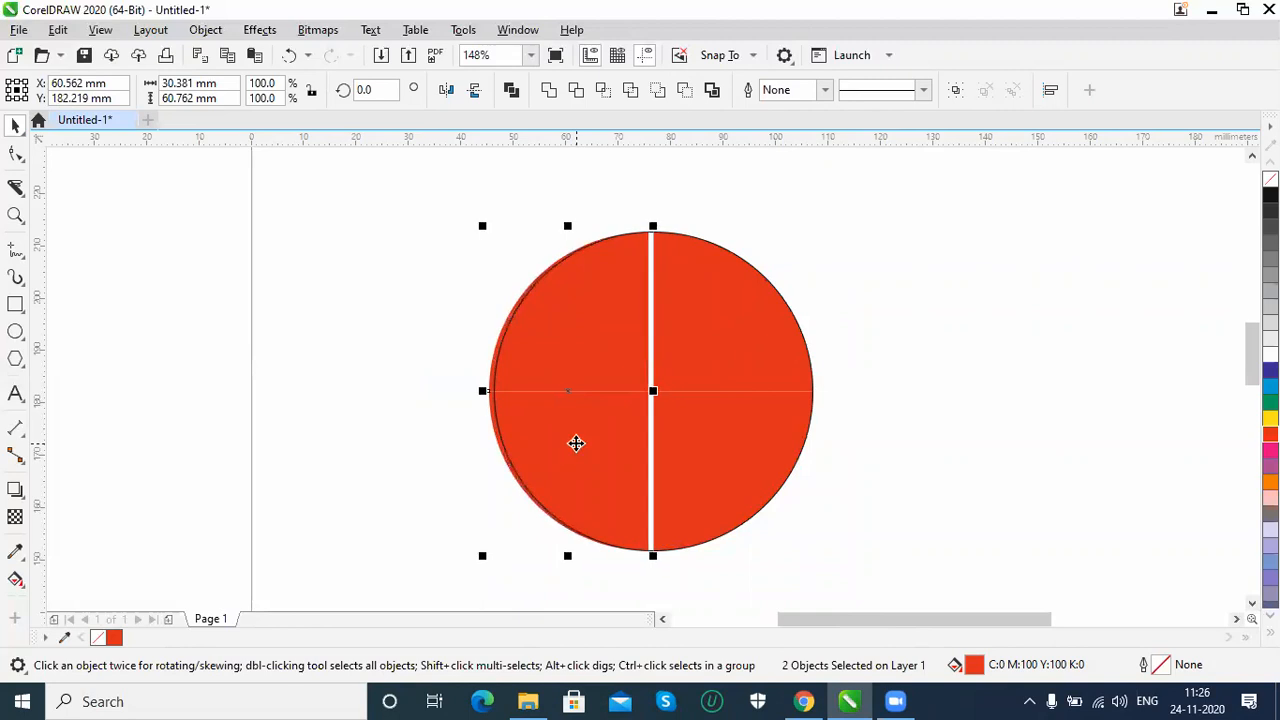
click(411, 288)
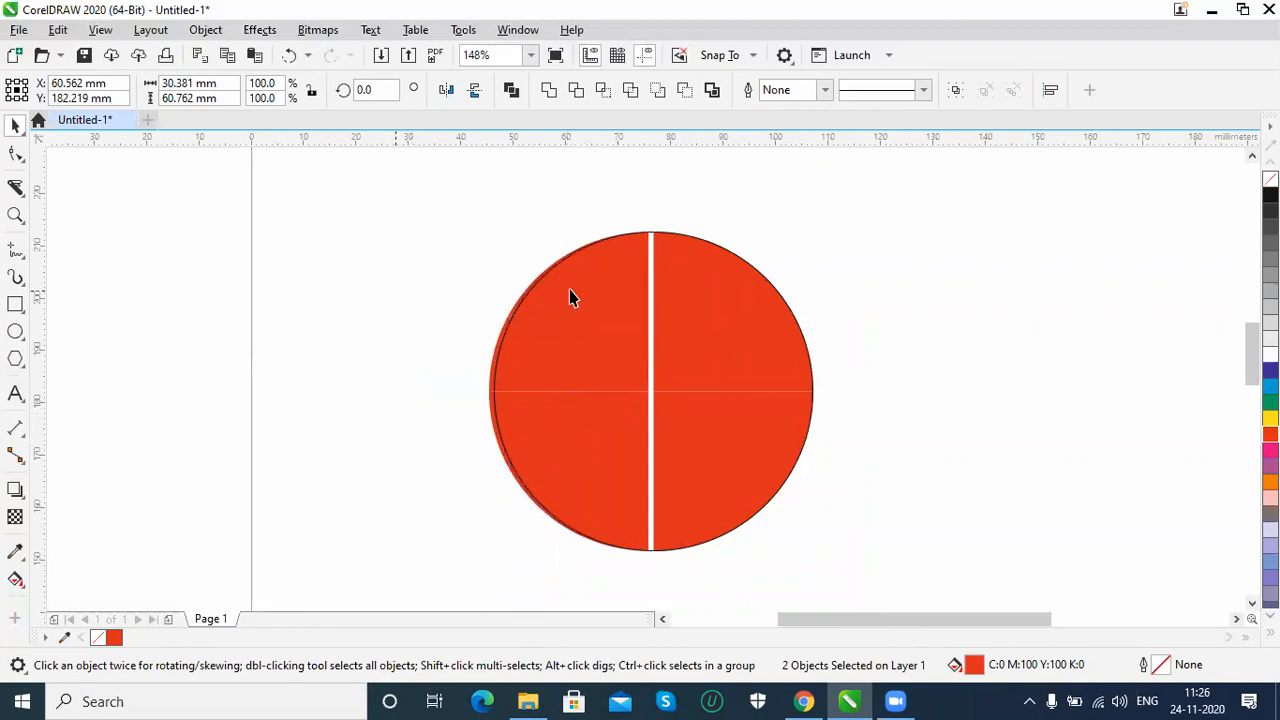
Remove the black outline from the right and left half-circle curves.
click(658, 238)
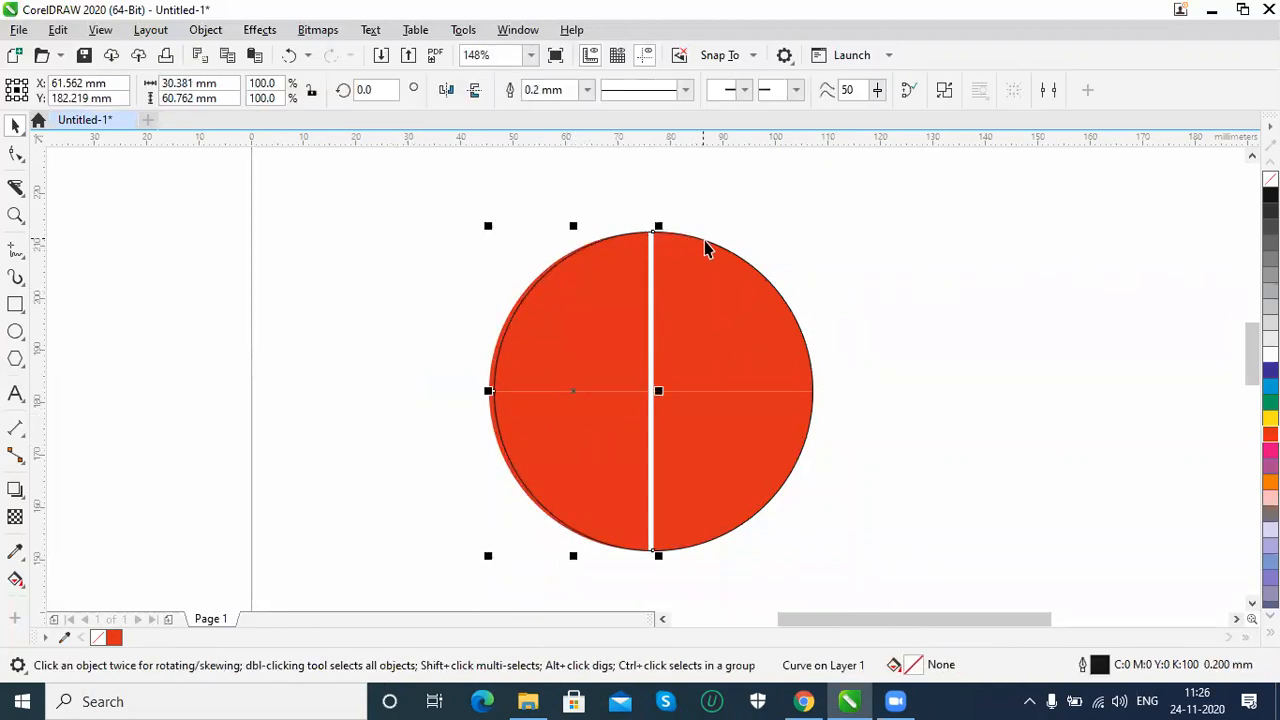
right_click(1270, 179)
click(526, 327)
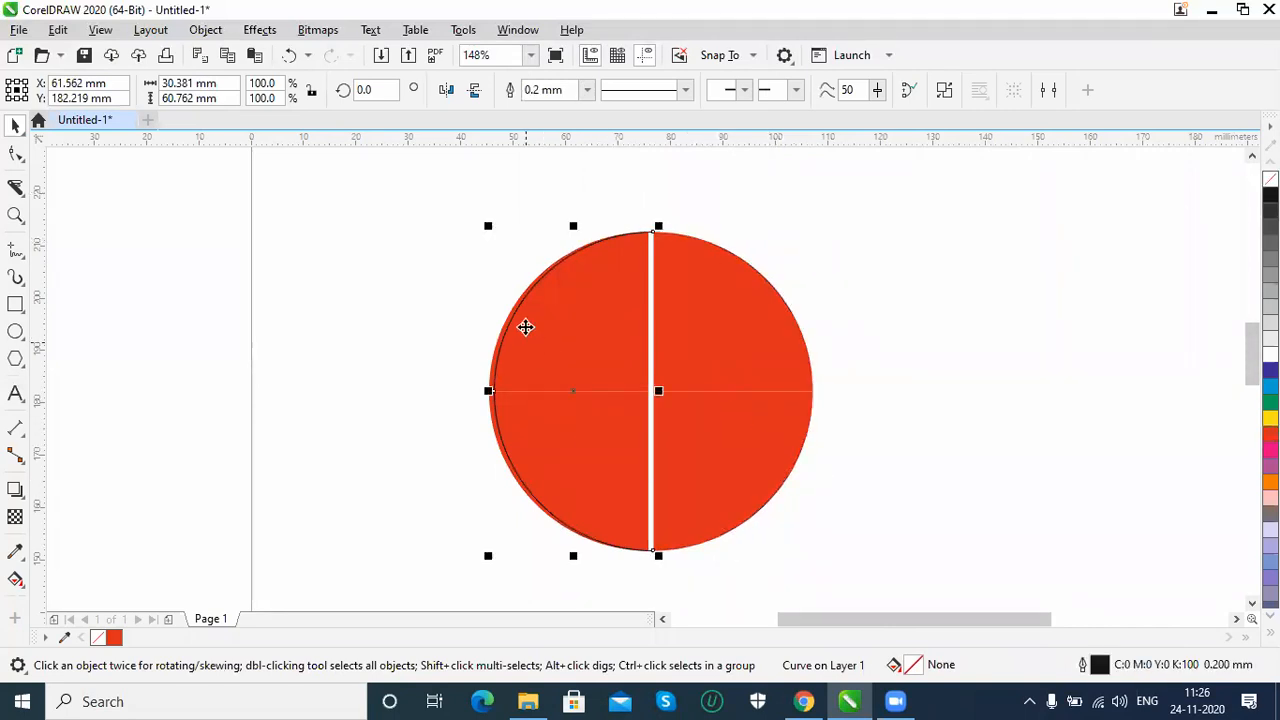
right_click(1270, 179)
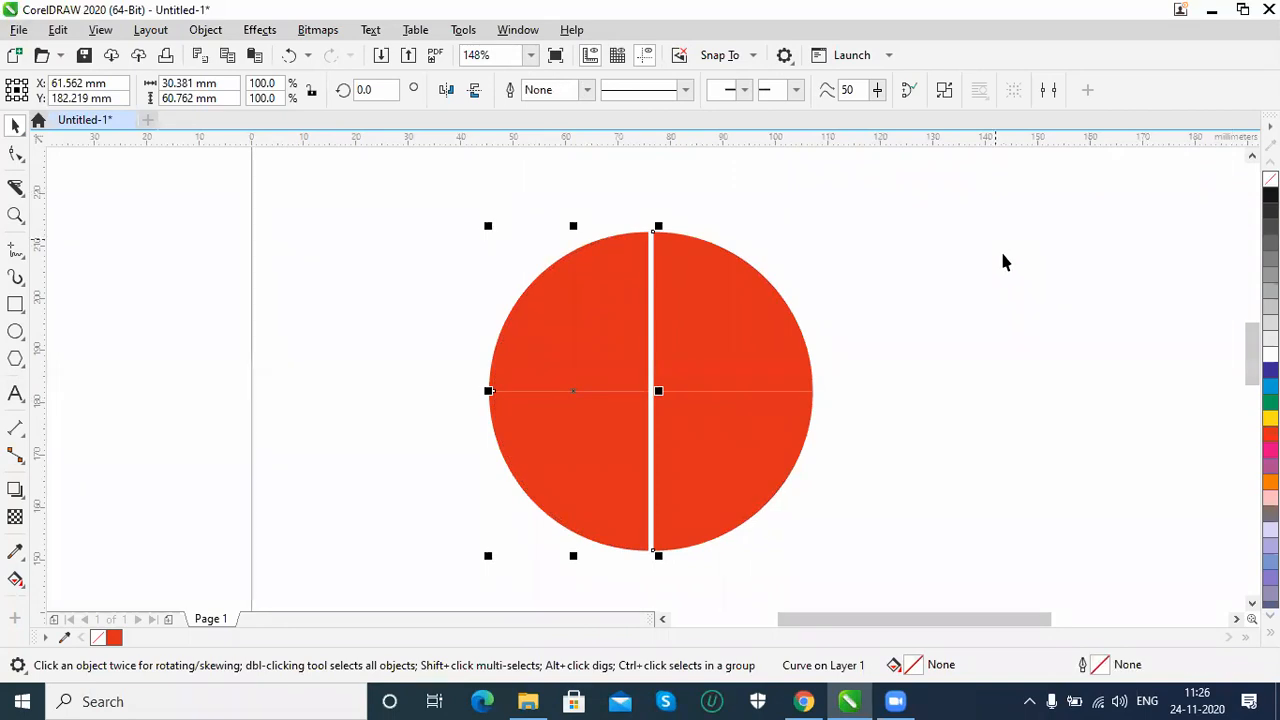
Select both upper quarters of the circle and nudge them up by 1 mm.
click(586, 314)
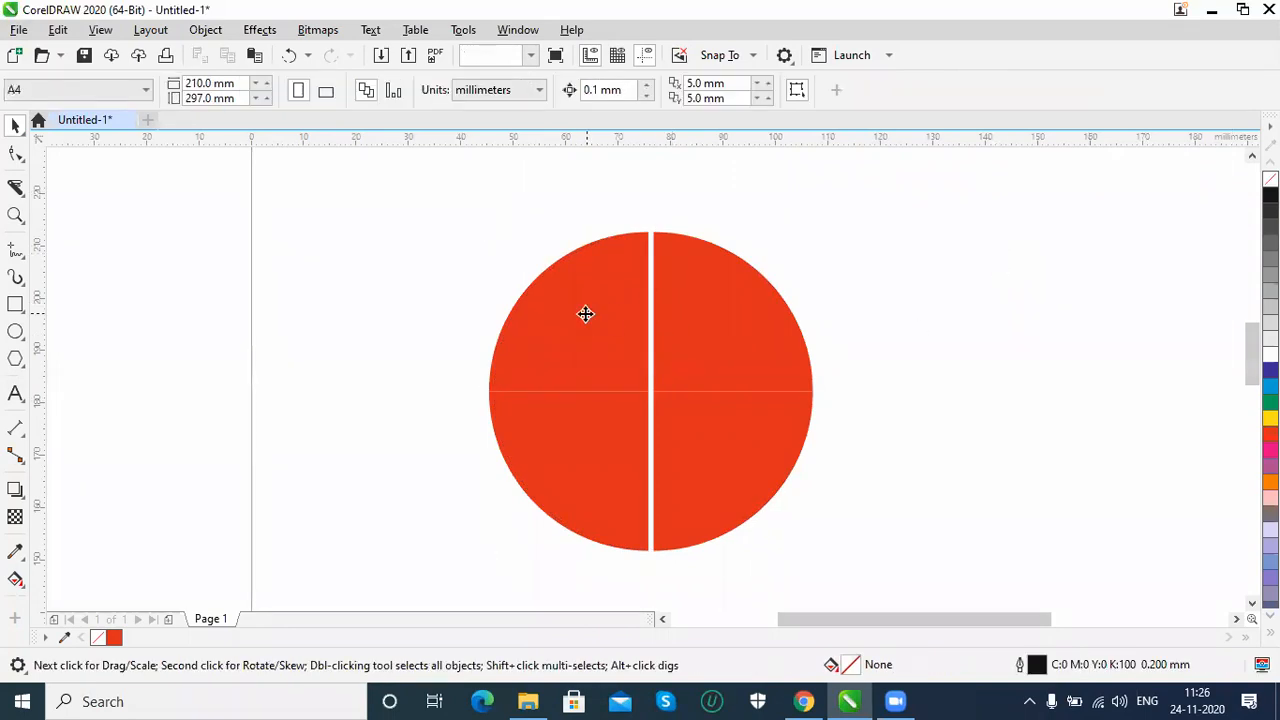
shift+click(733, 333)
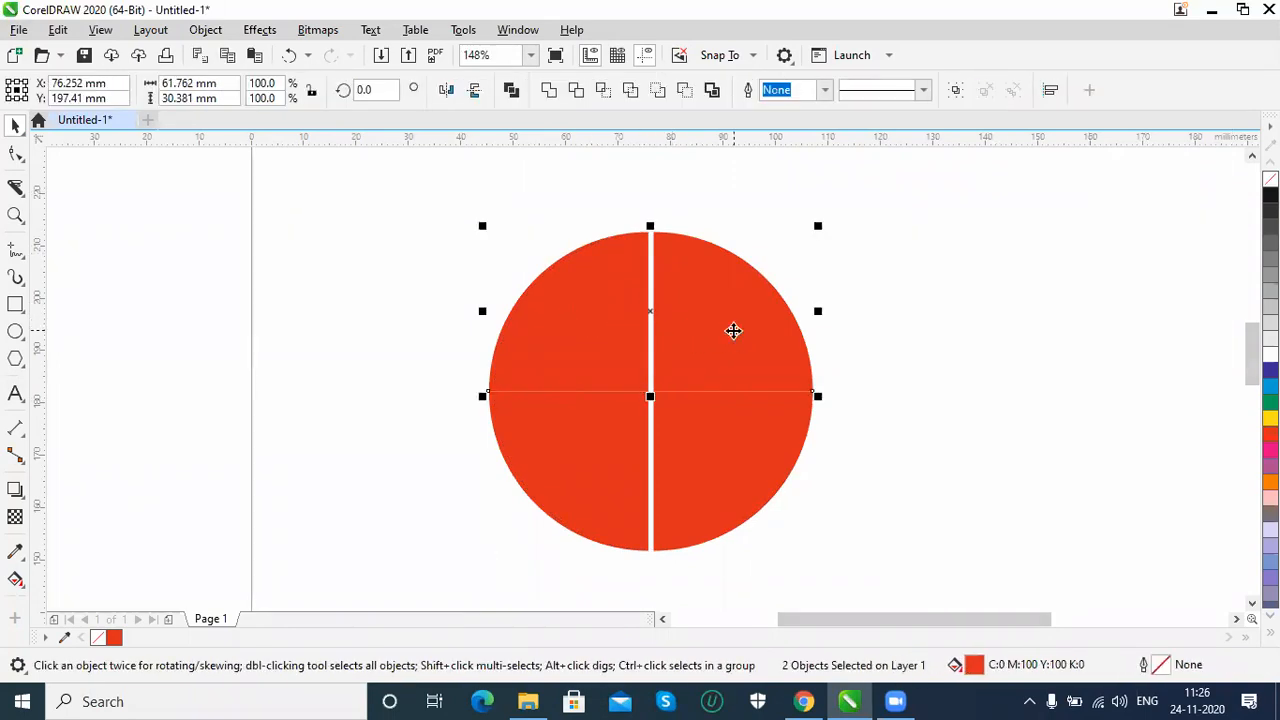
key(Up)
key(Up)
key(Up)
key(Up)
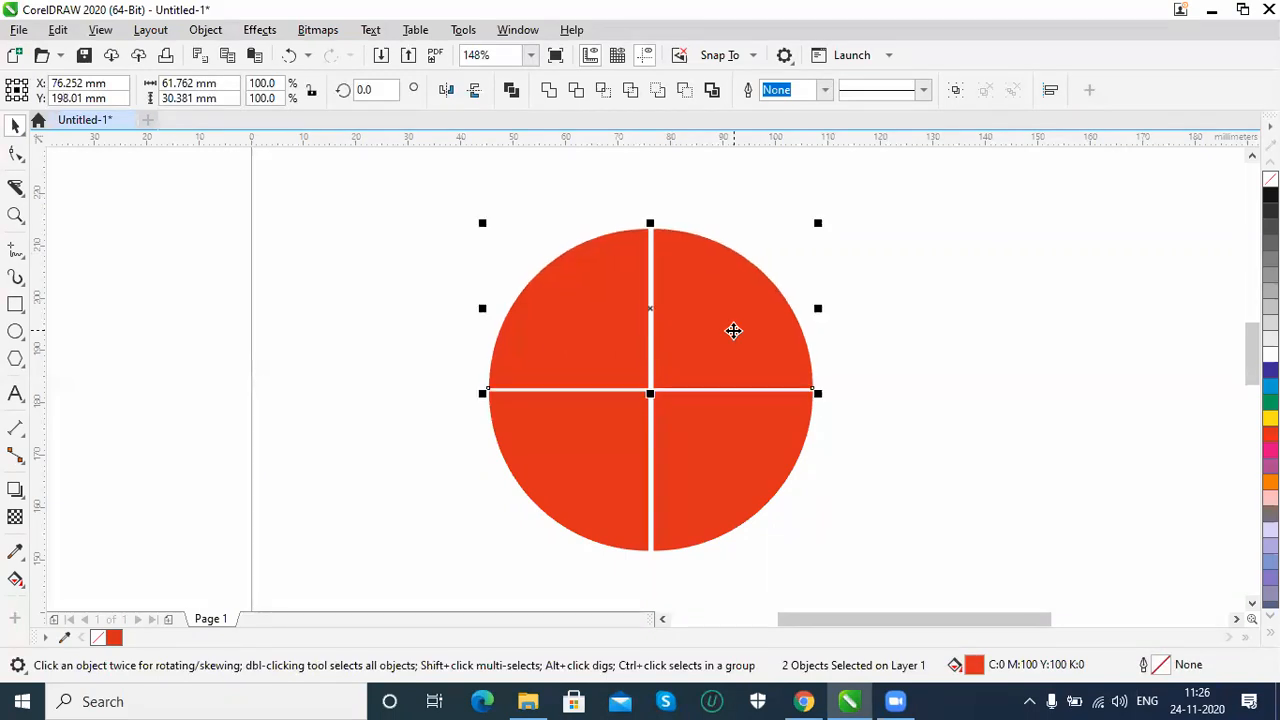
key(Up)
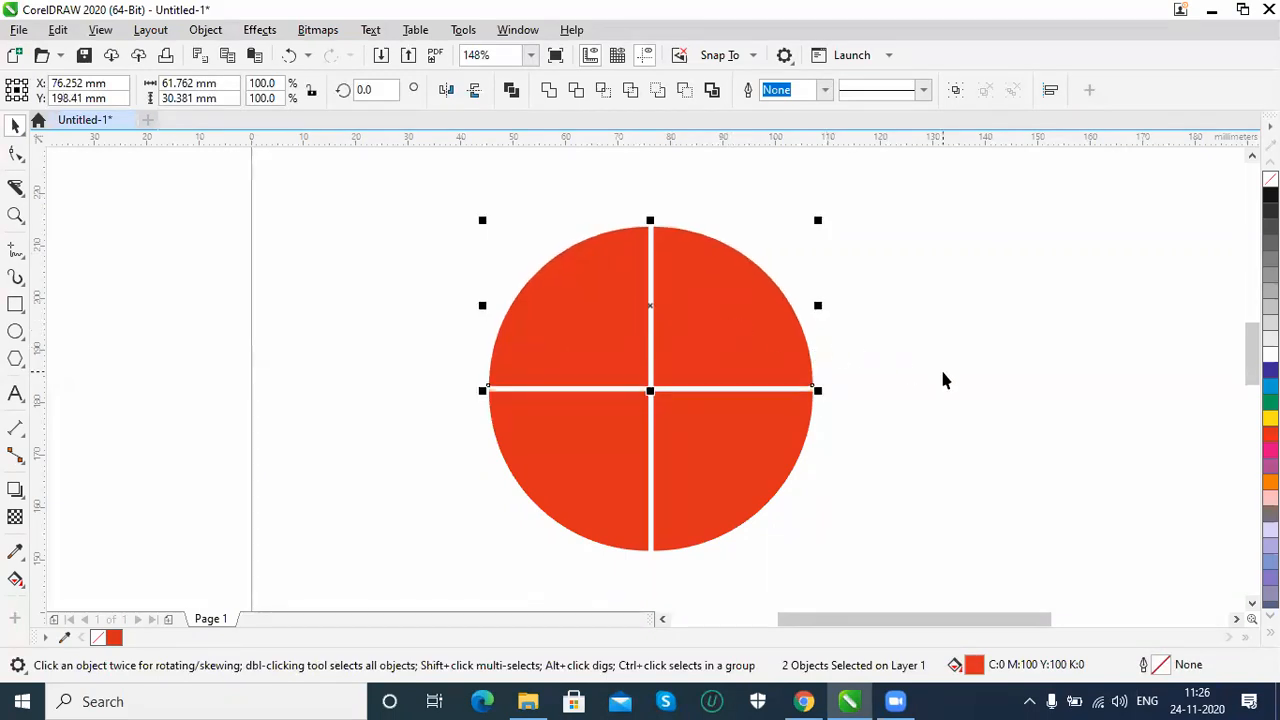
click(943, 380)
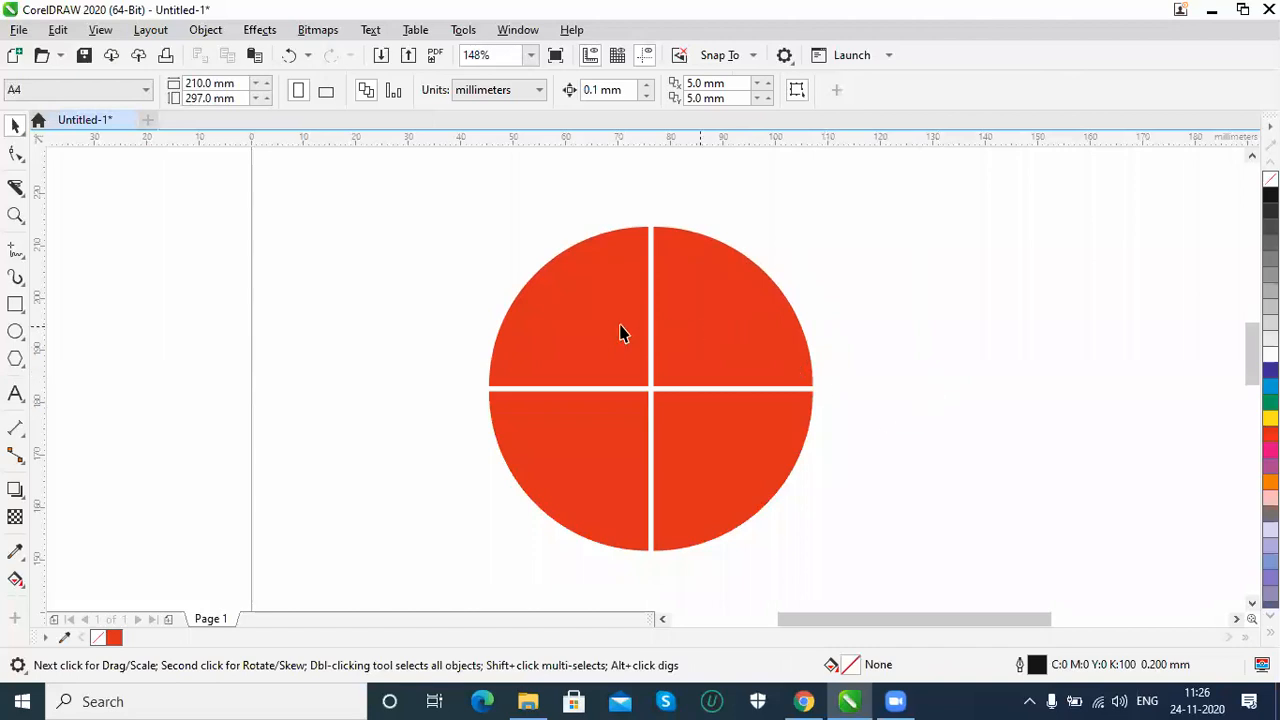
Mirror the upper-left quarter of the circle horizontally in place.
click(537, 321)
click(552, 321)
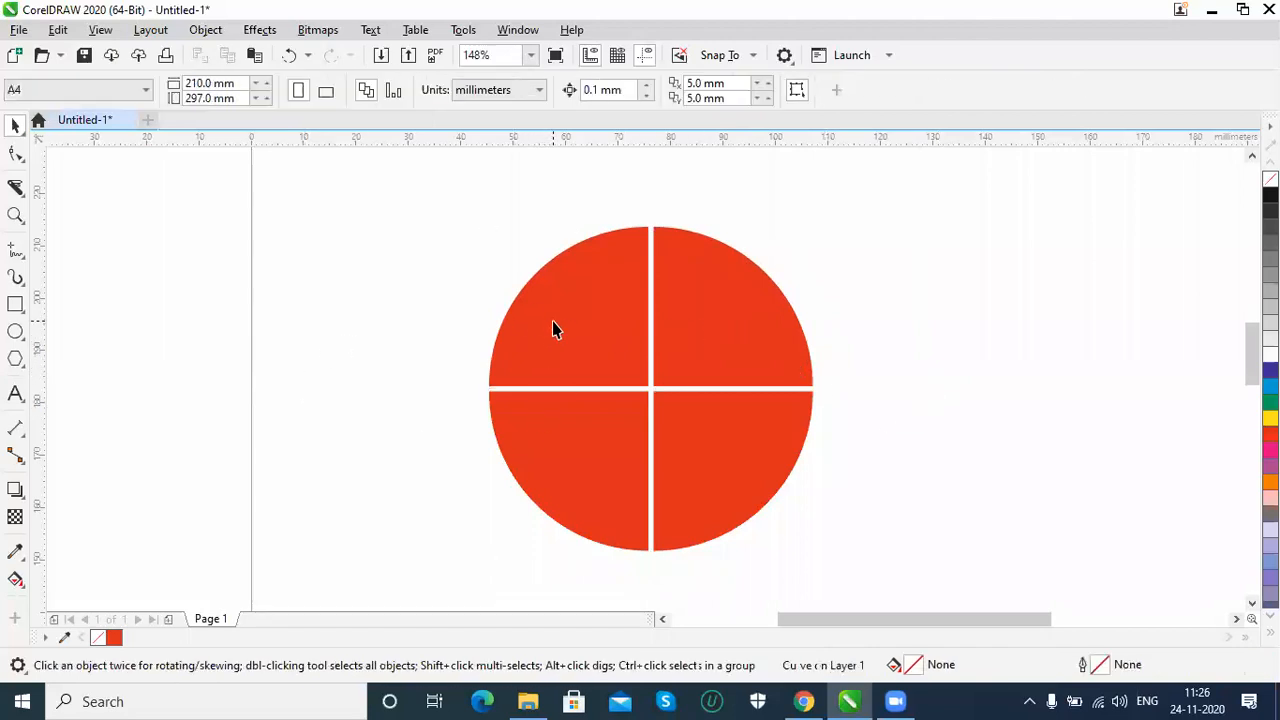
click(574, 340)
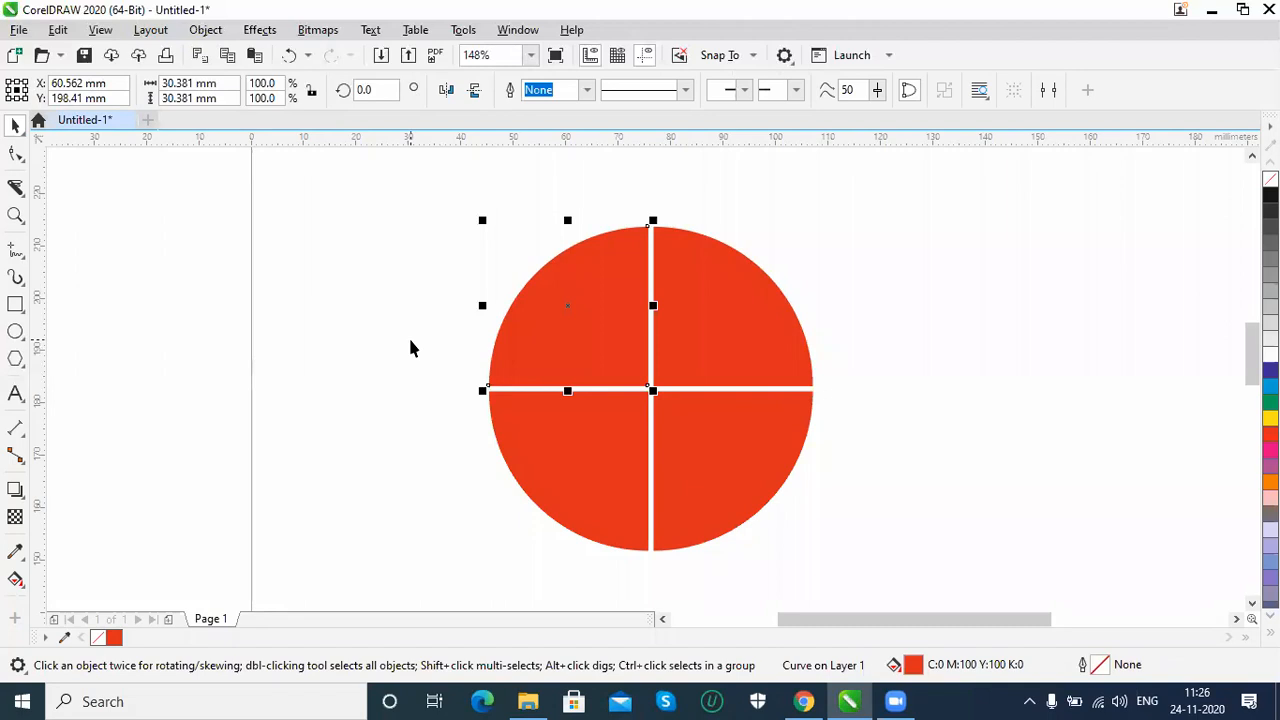
click(446, 91)
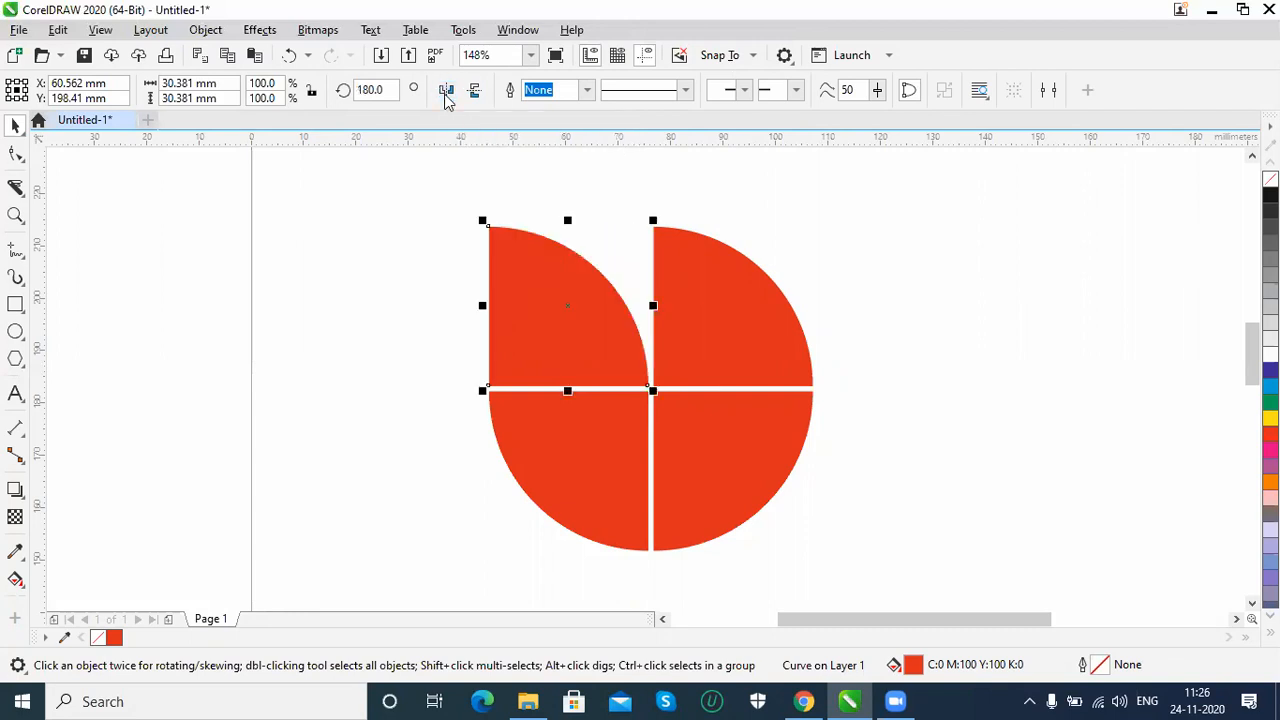
Select only the upper-right quarter of the circle and mirror it horizontally in place.
click(747, 323)
click(748, 328)
click(888, 340)
click(789, 326)
click(787, 320)
click(800, 330)
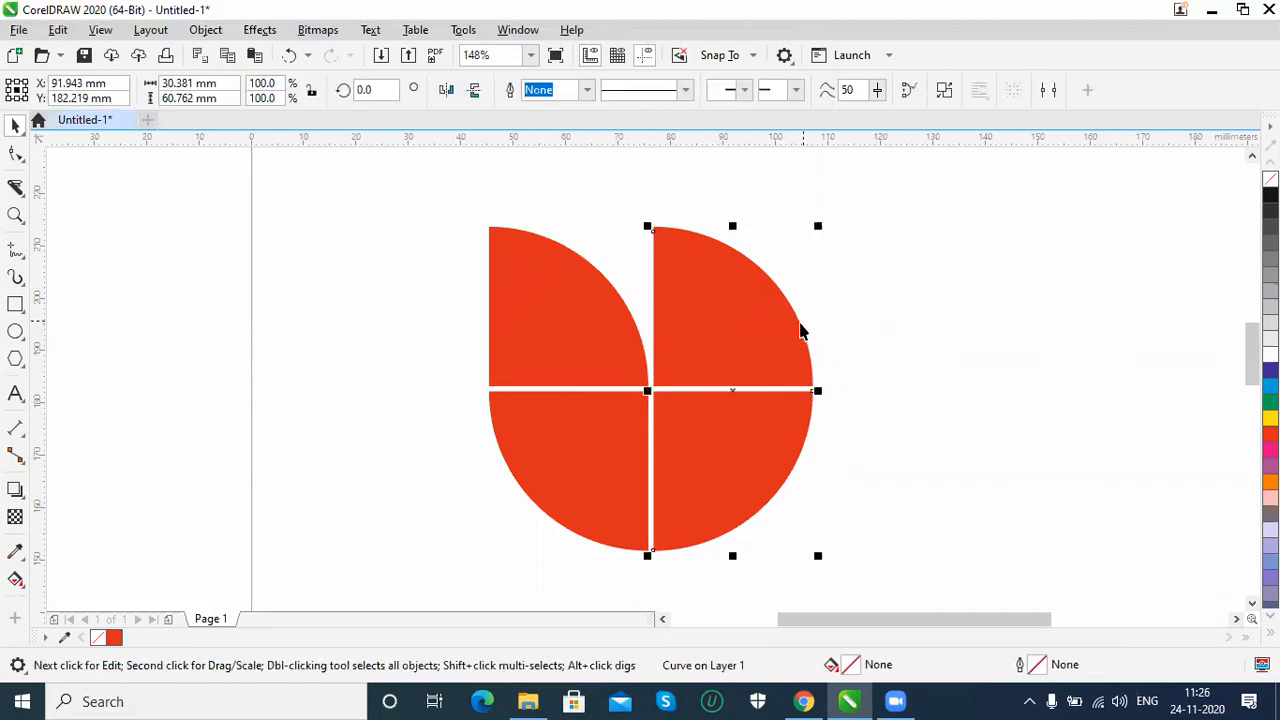
click(740, 370)
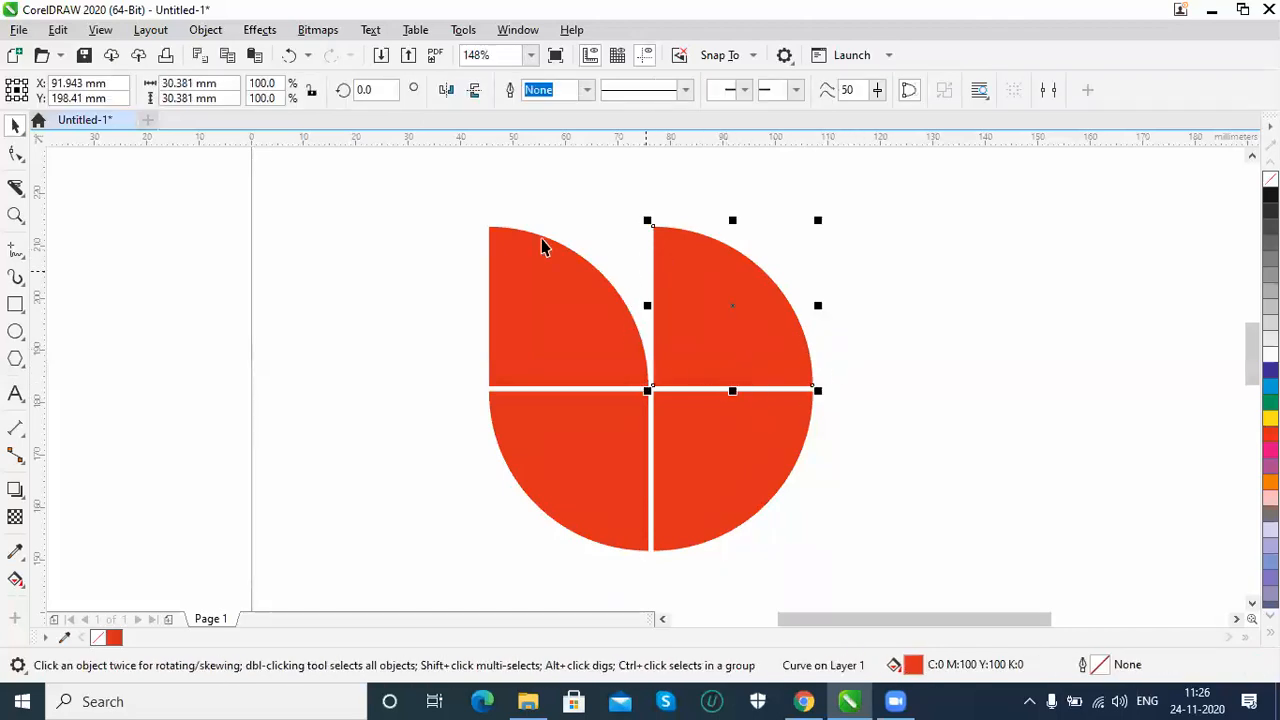
click(450, 98)
click(931, 494)
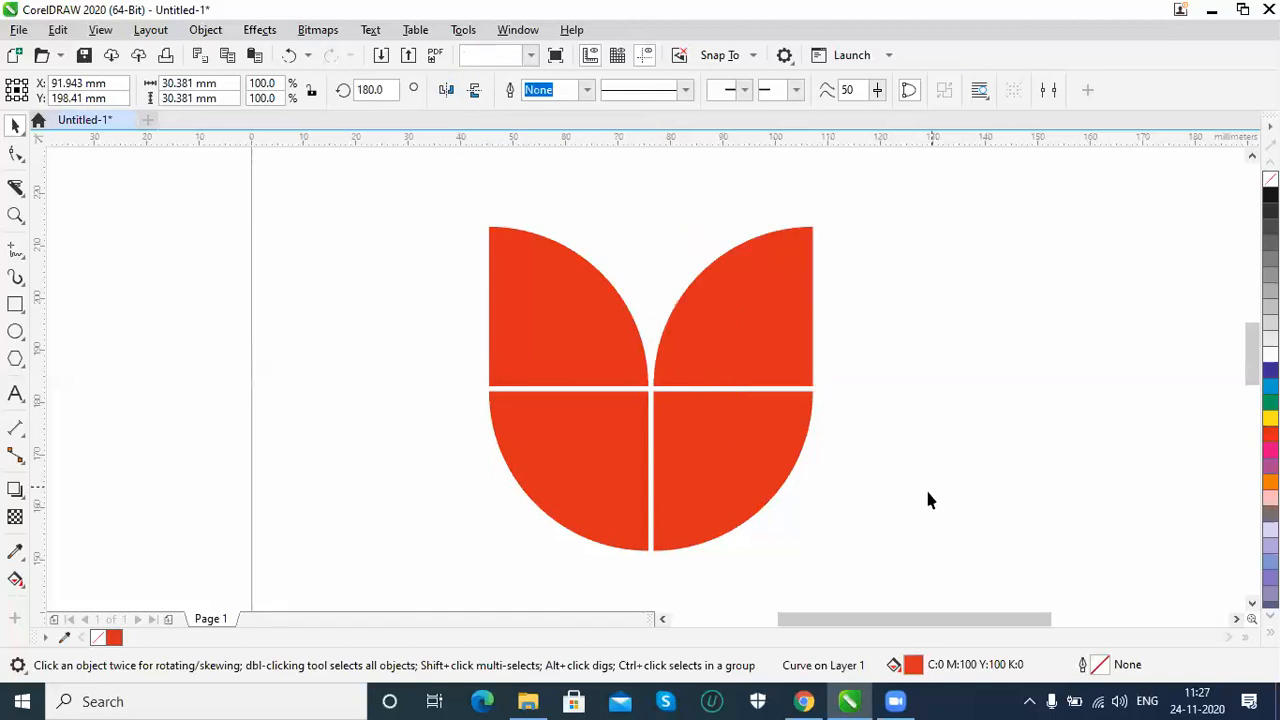
Following the reference logo, draw a circle about 7.1 mm across between the two upper quarters, filled red without an outline.
scroll(650, 390, up, 1)
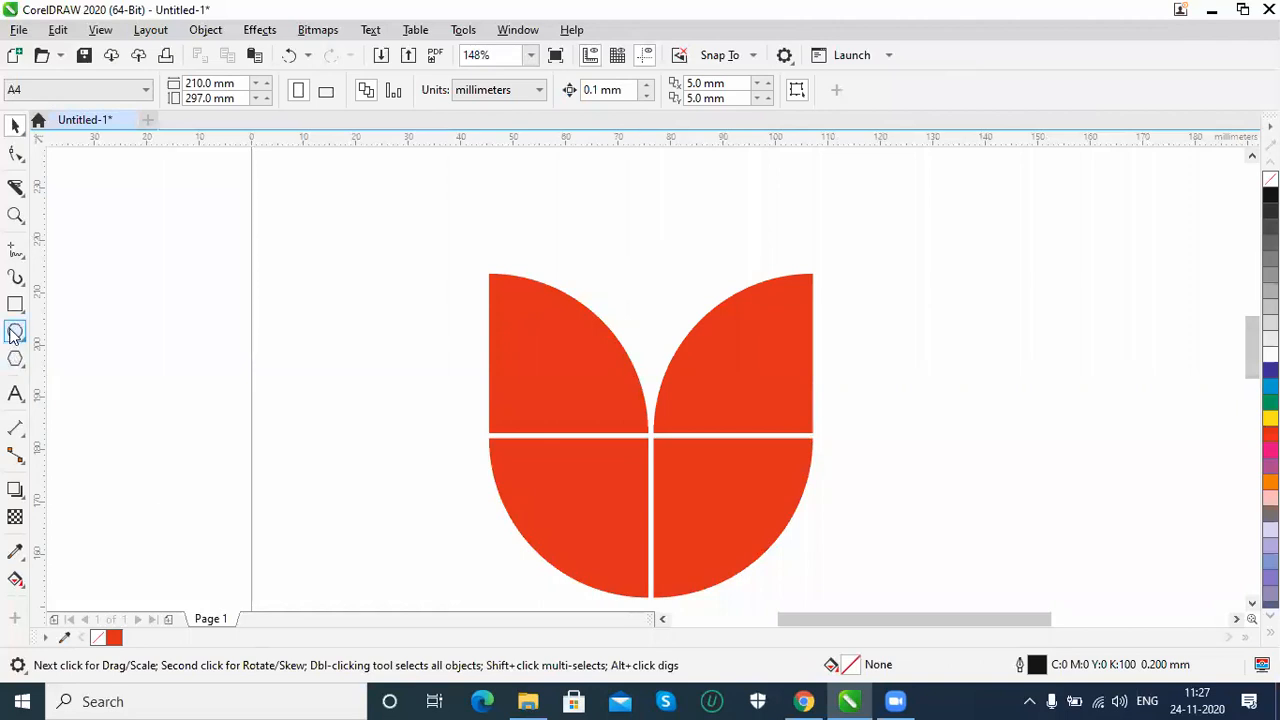
click(804, 701)
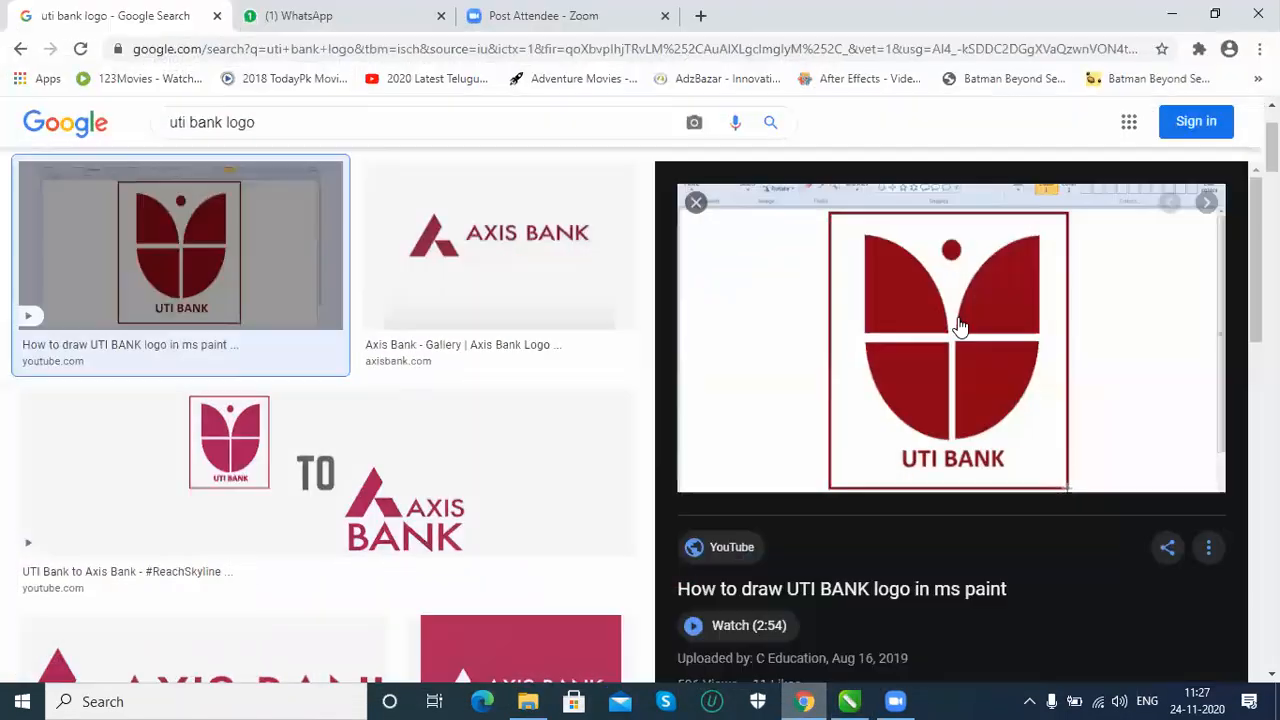
click(804, 701)
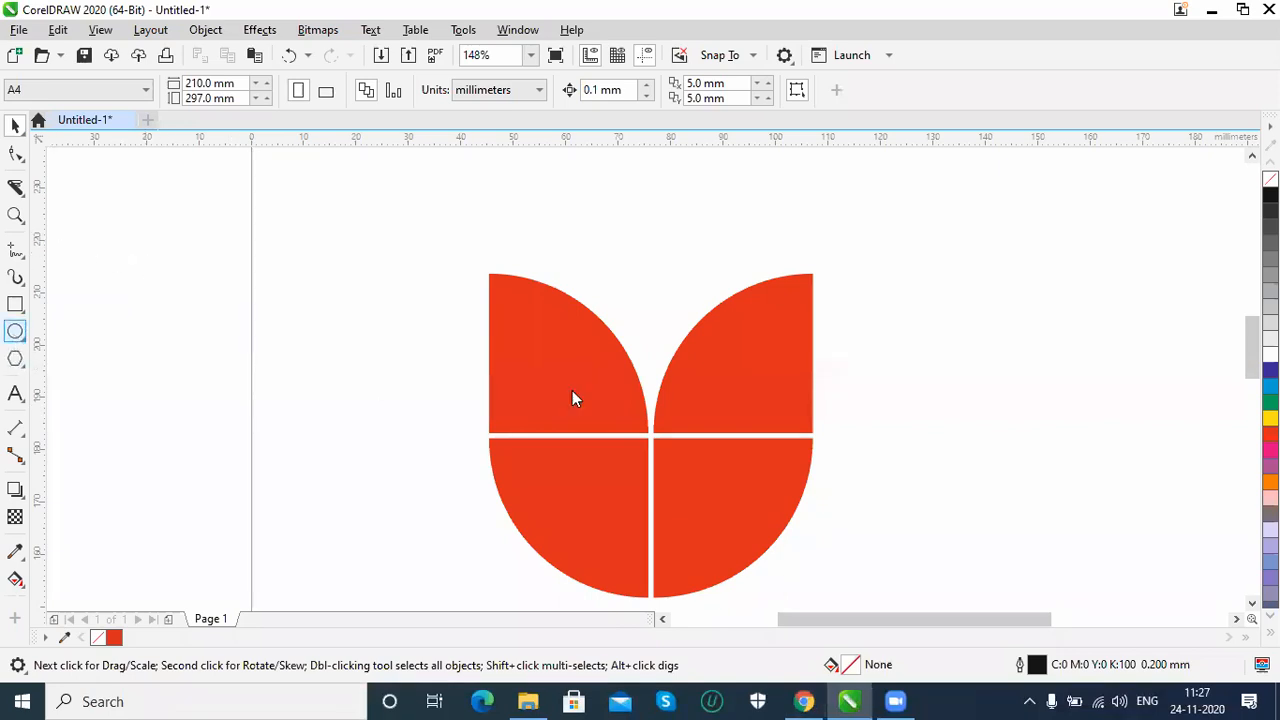
drag(624, 251, 671, 298)
click(15, 125)
click(1270, 433)
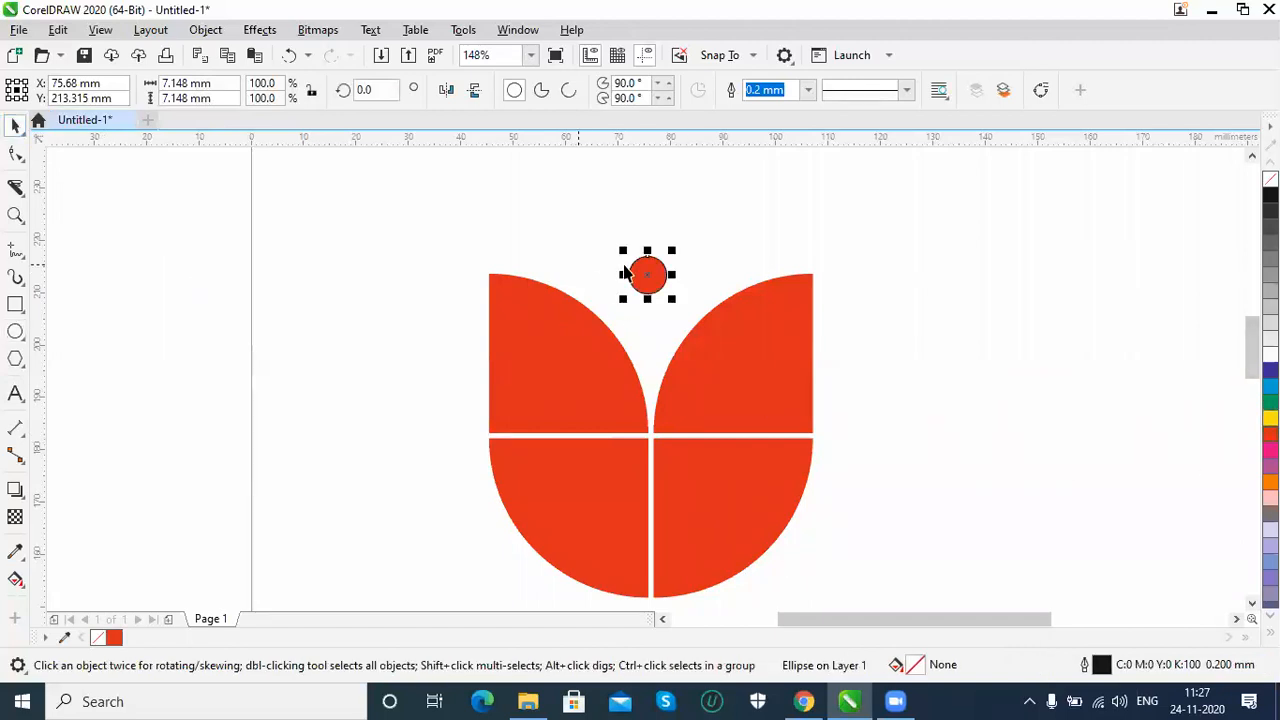
right_click(1270, 178)
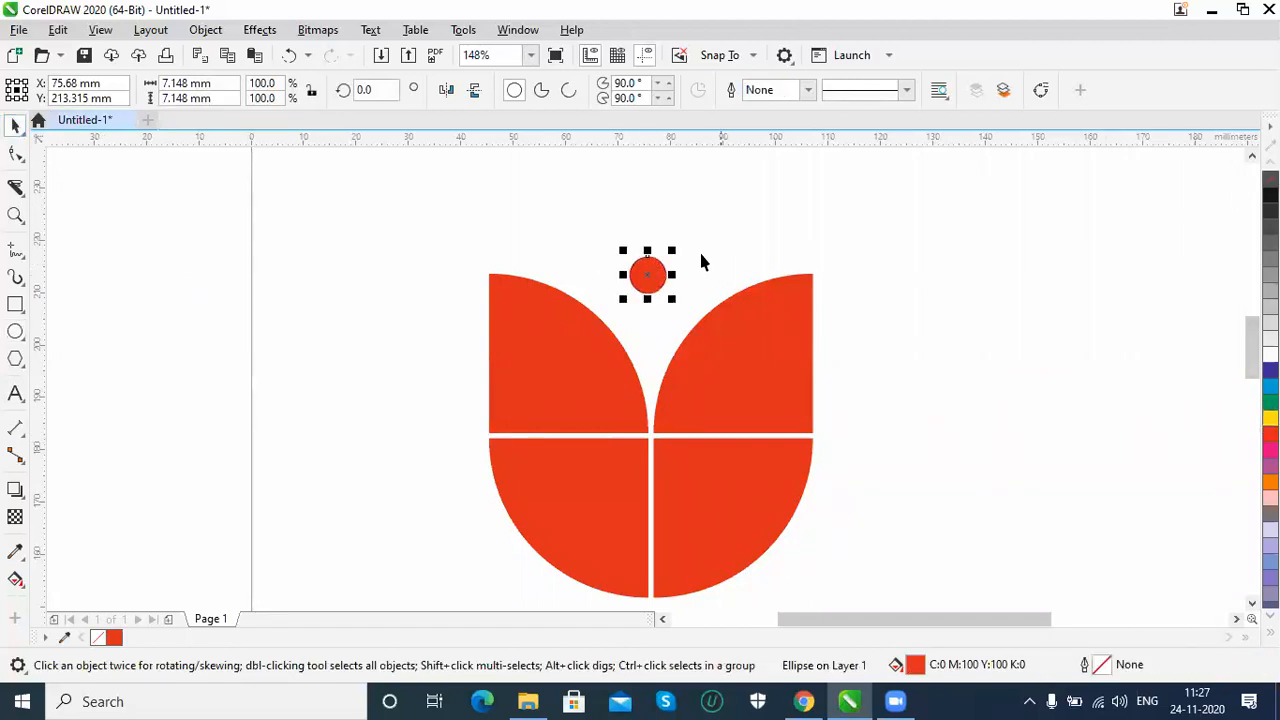
mouse_move(648, 270)
mouse_down()
mouse_move(650, 438)
mouse_move(648, 276)
mouse_up()
Add the text "UTI BANK" in red, 24 pt Arial, roughly centred below the logo's lower quarters.
scroll(1251, 603, down, 5)
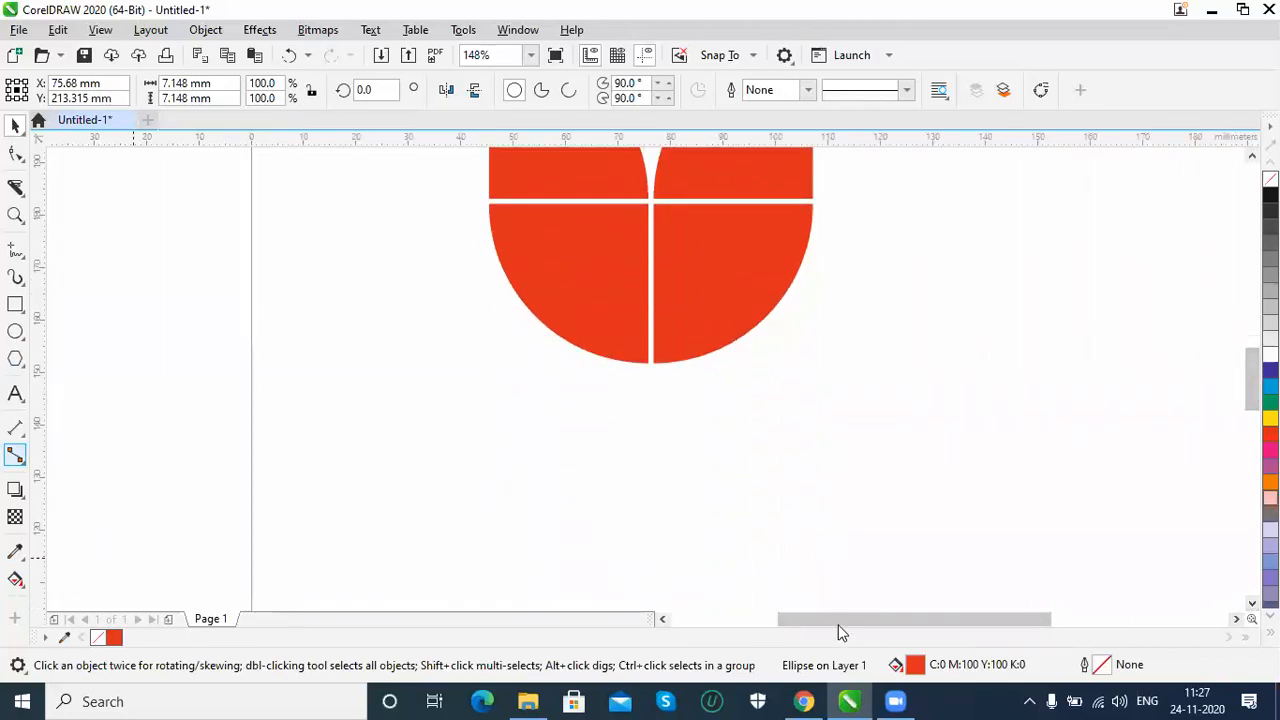
click(803, 700)
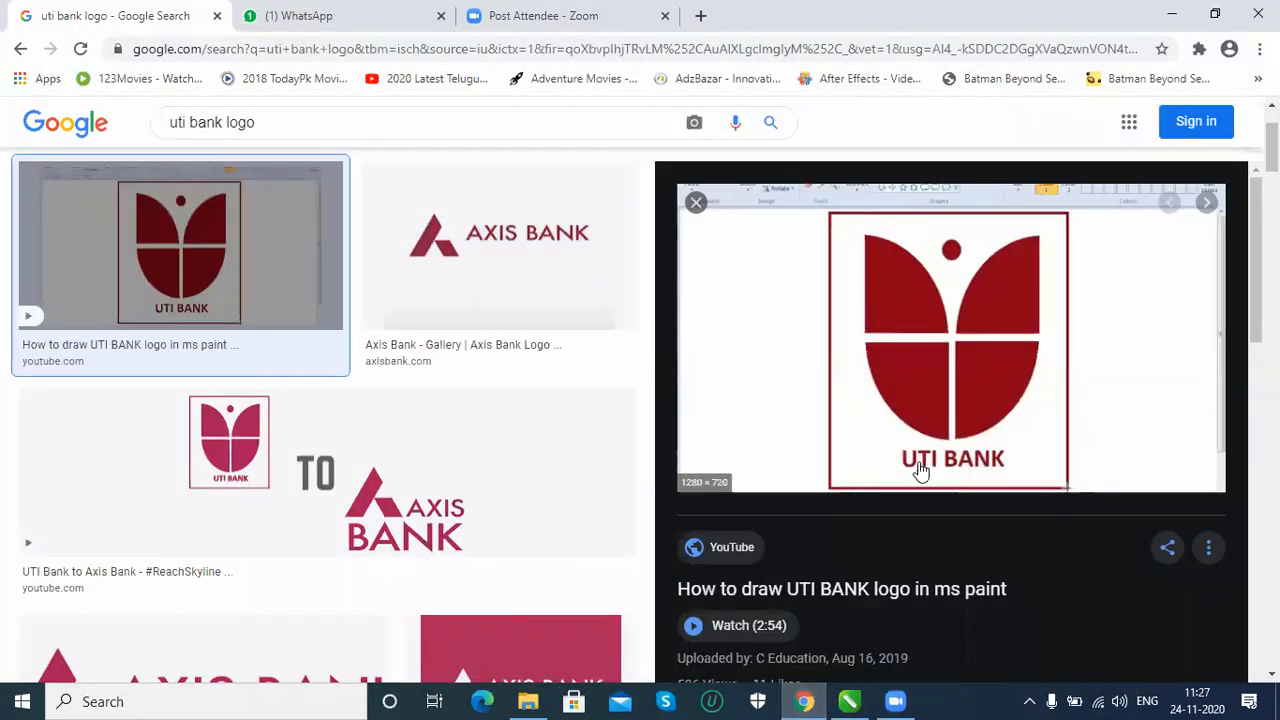
click(809, 700)
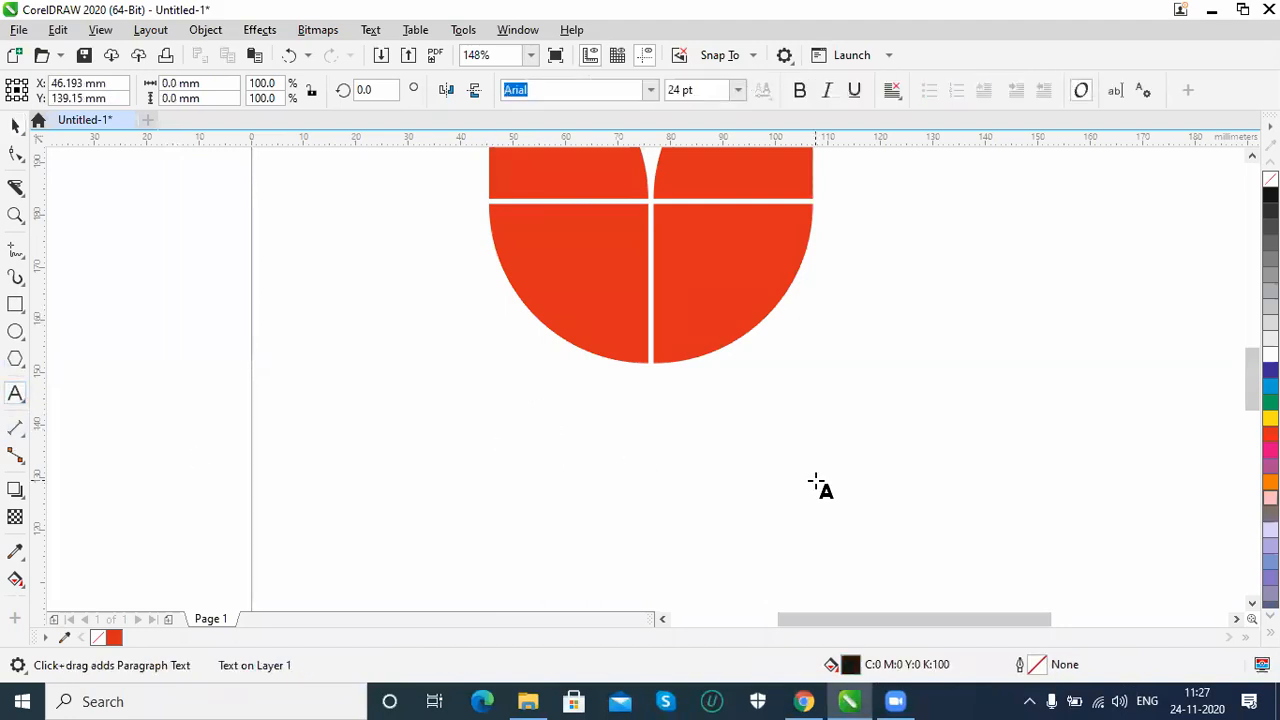
text(UTI BANK)
click(16, 127)
click(16, 127)
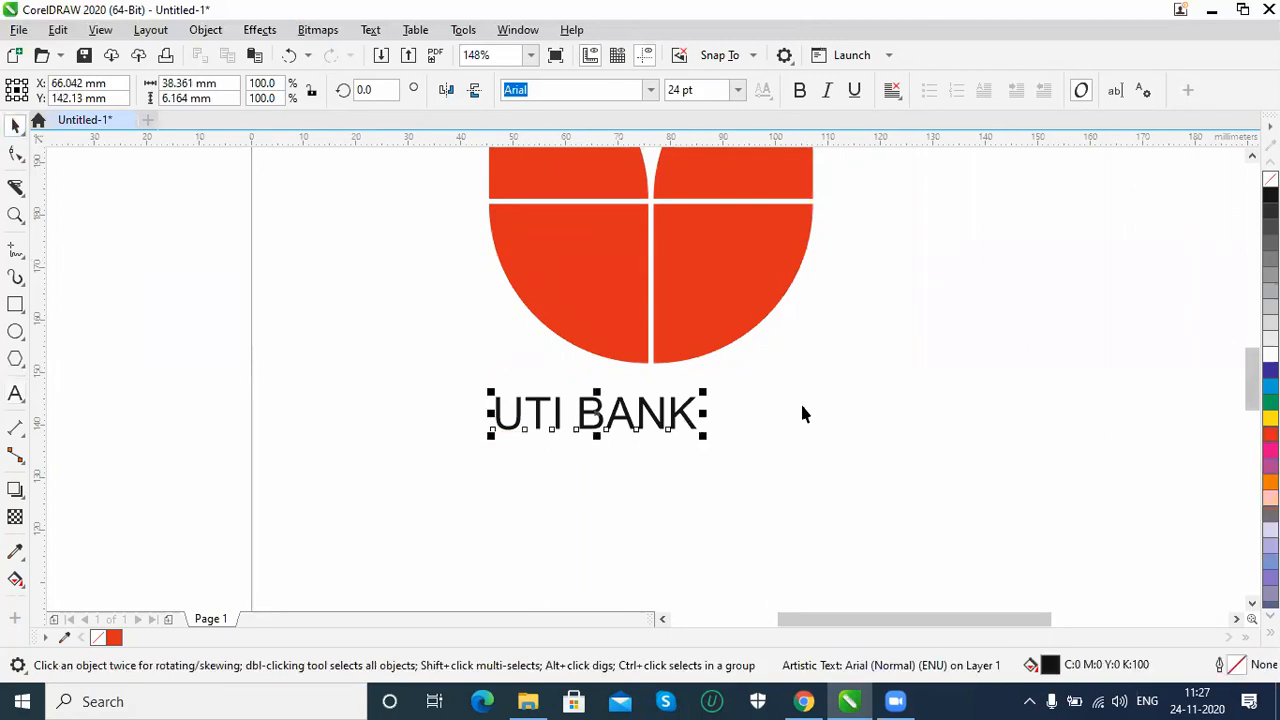
click(1270, 432)
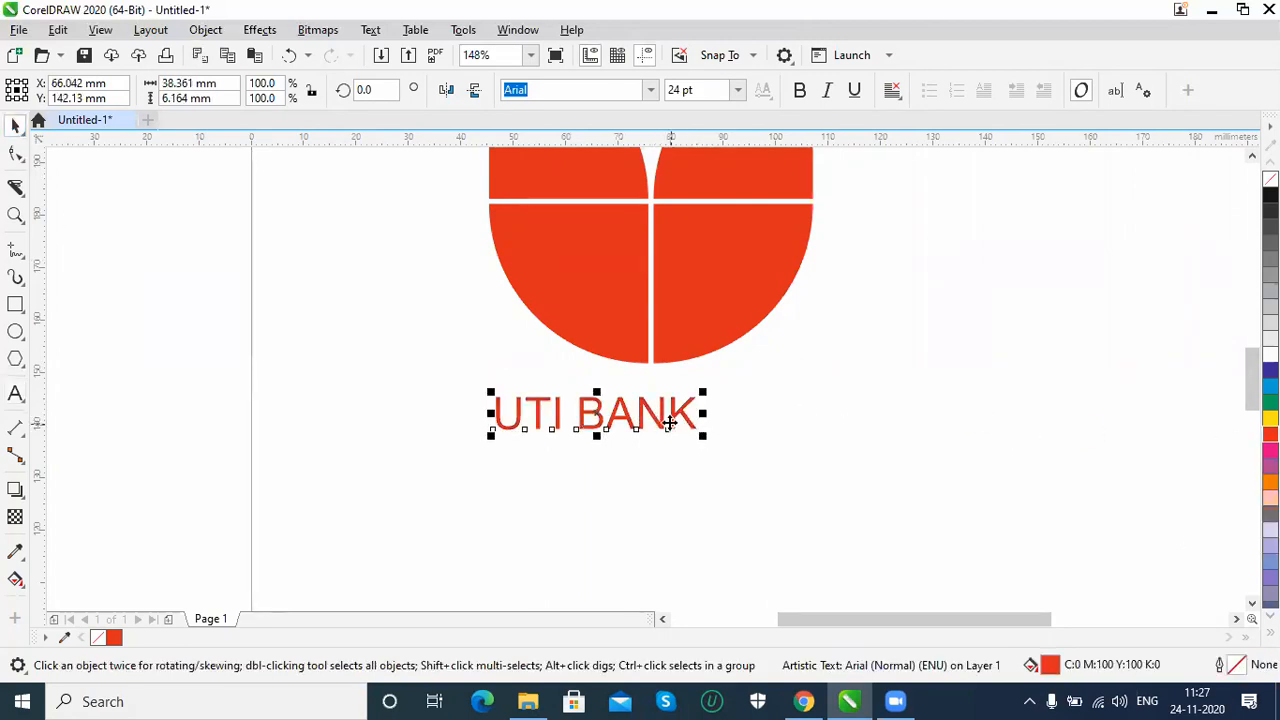
drag(661, 423, 720, 421)
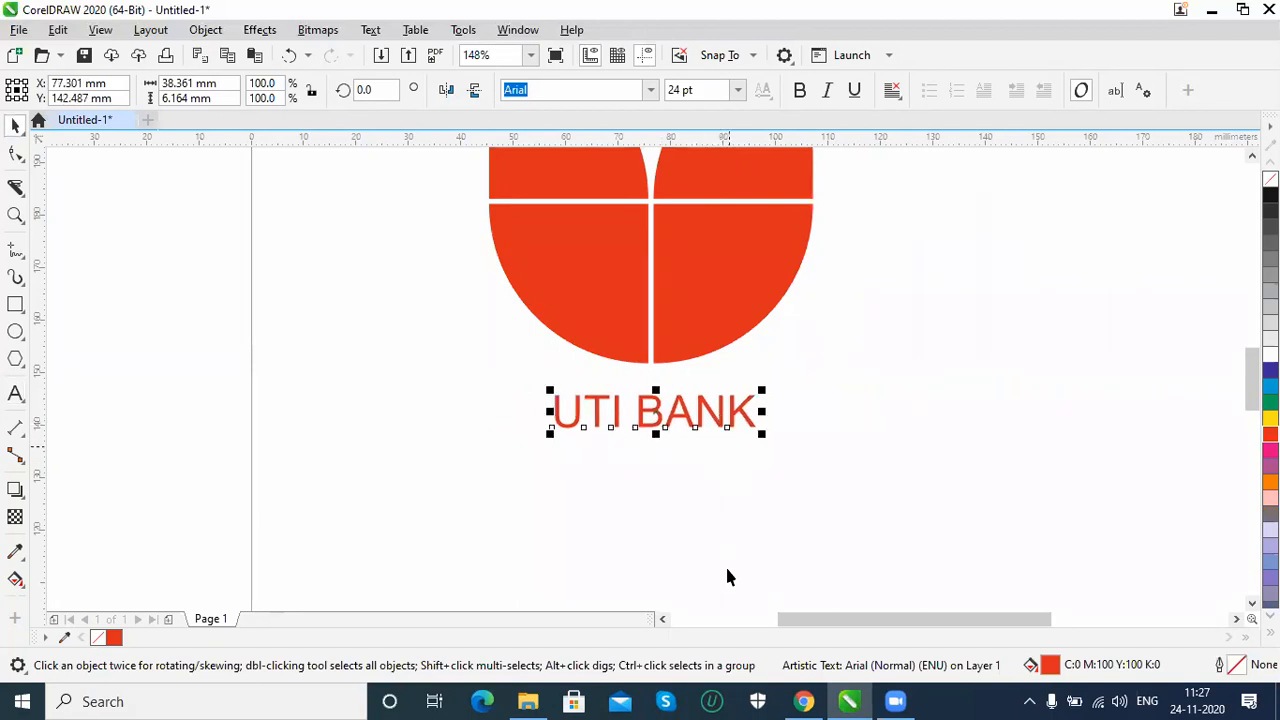
Compare the lettering with the reference logo in the browser and make the UTI BANK text bold.
click(806, 700)
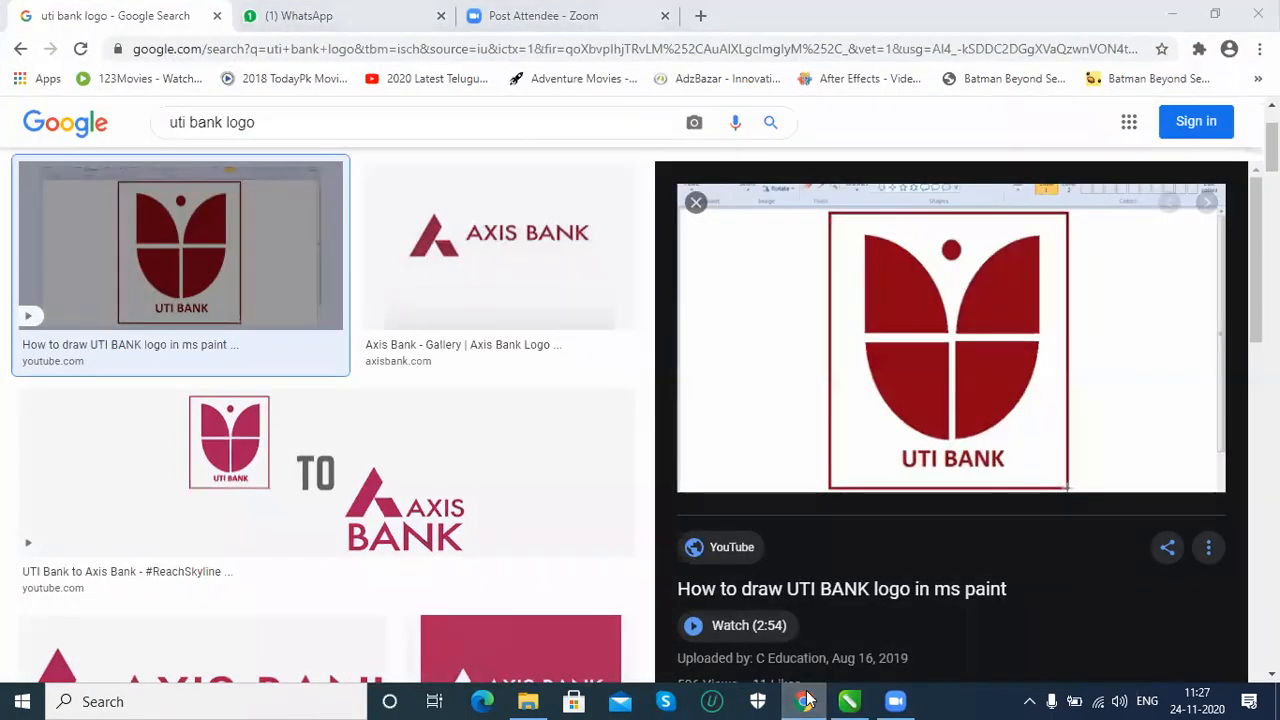
click(806, 700)
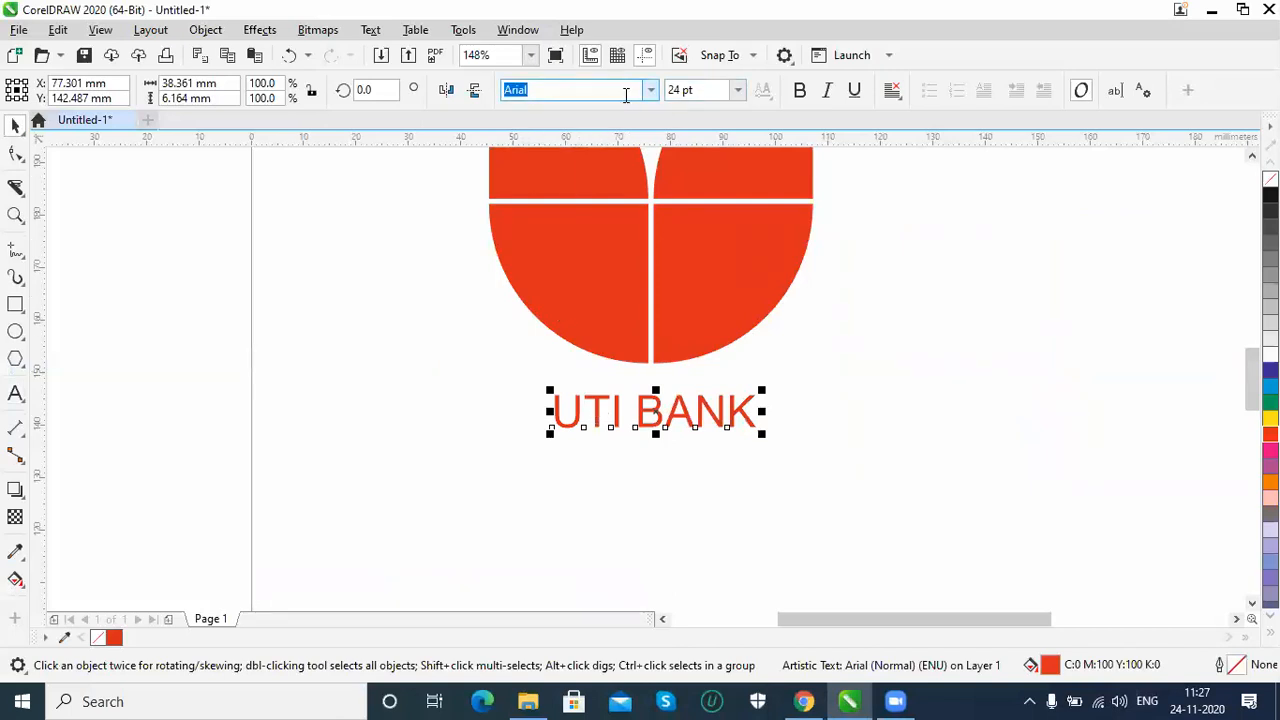
click(798, 92)
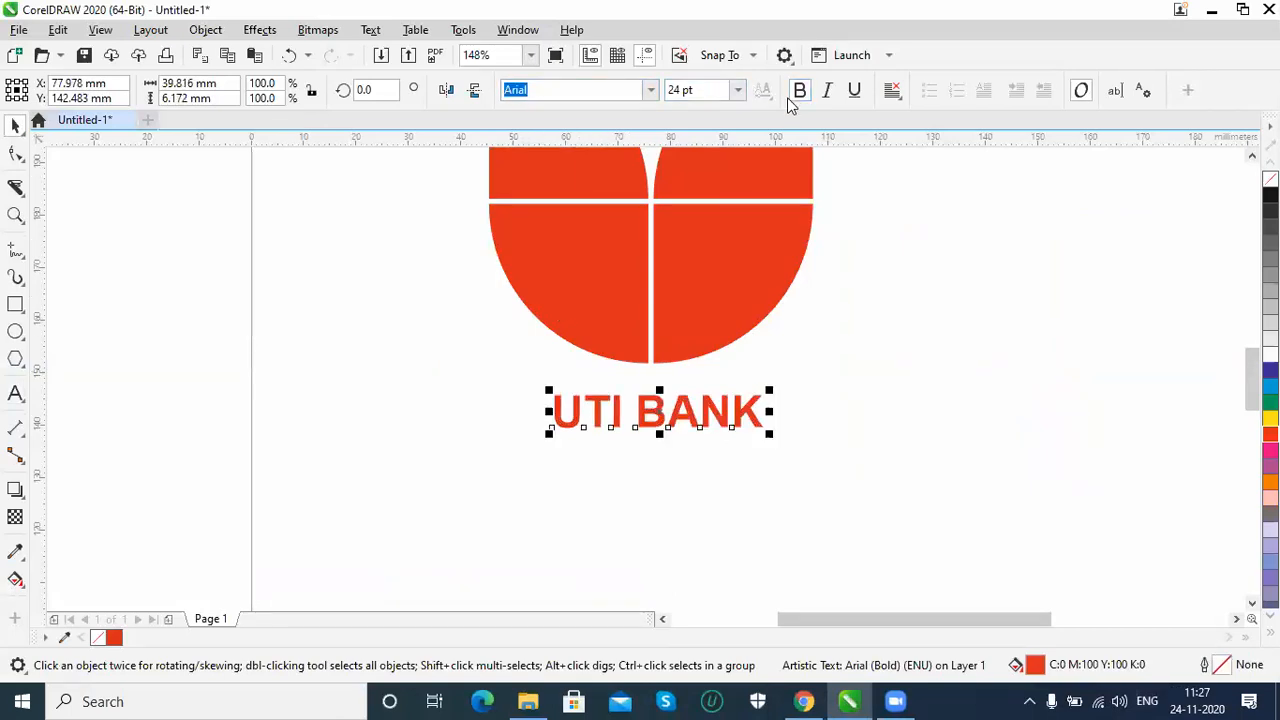
key(Escape)
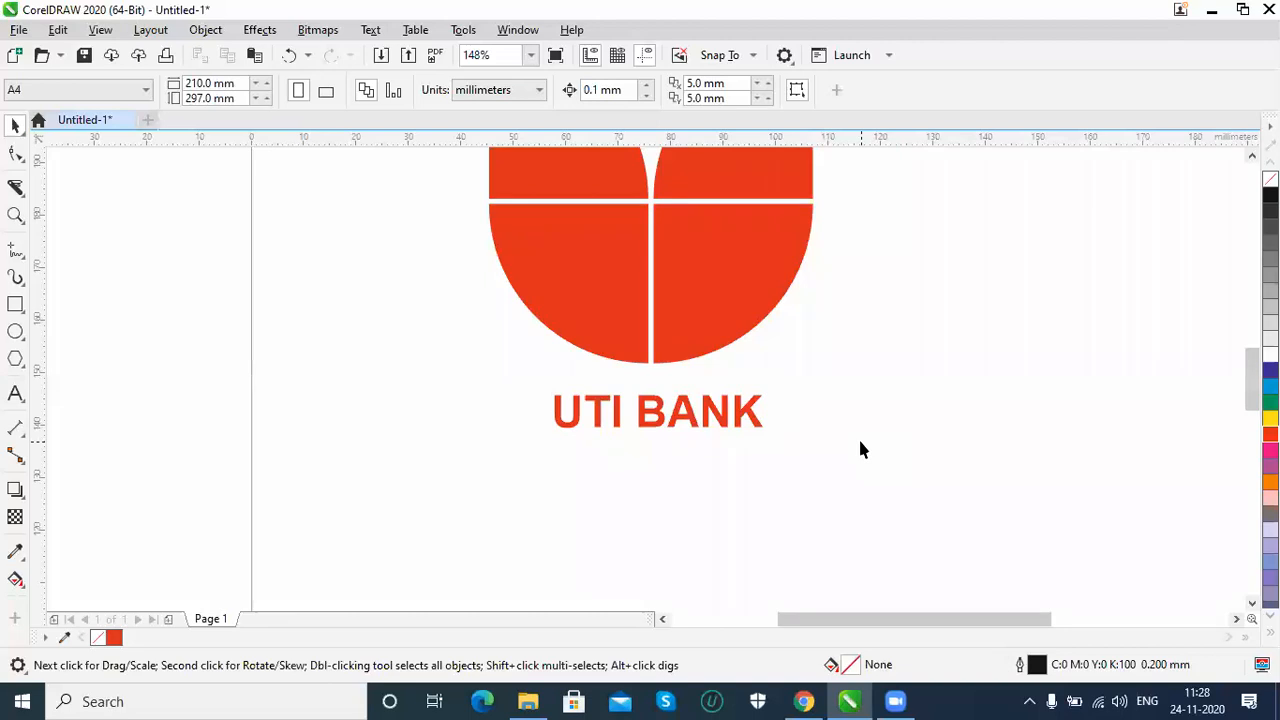
Select the whole UTI BANK logo and move it to the upper-left part of the page.
key(shift+F4)
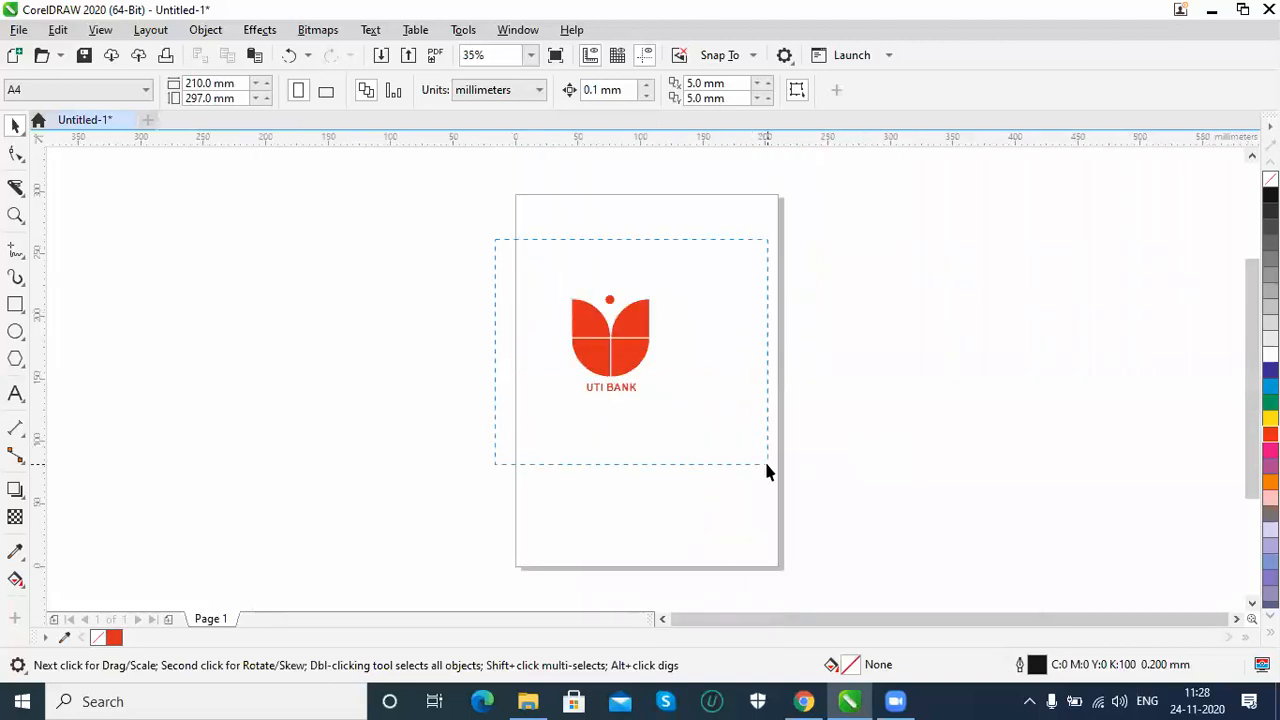
drag(495, 240, 766, 464)
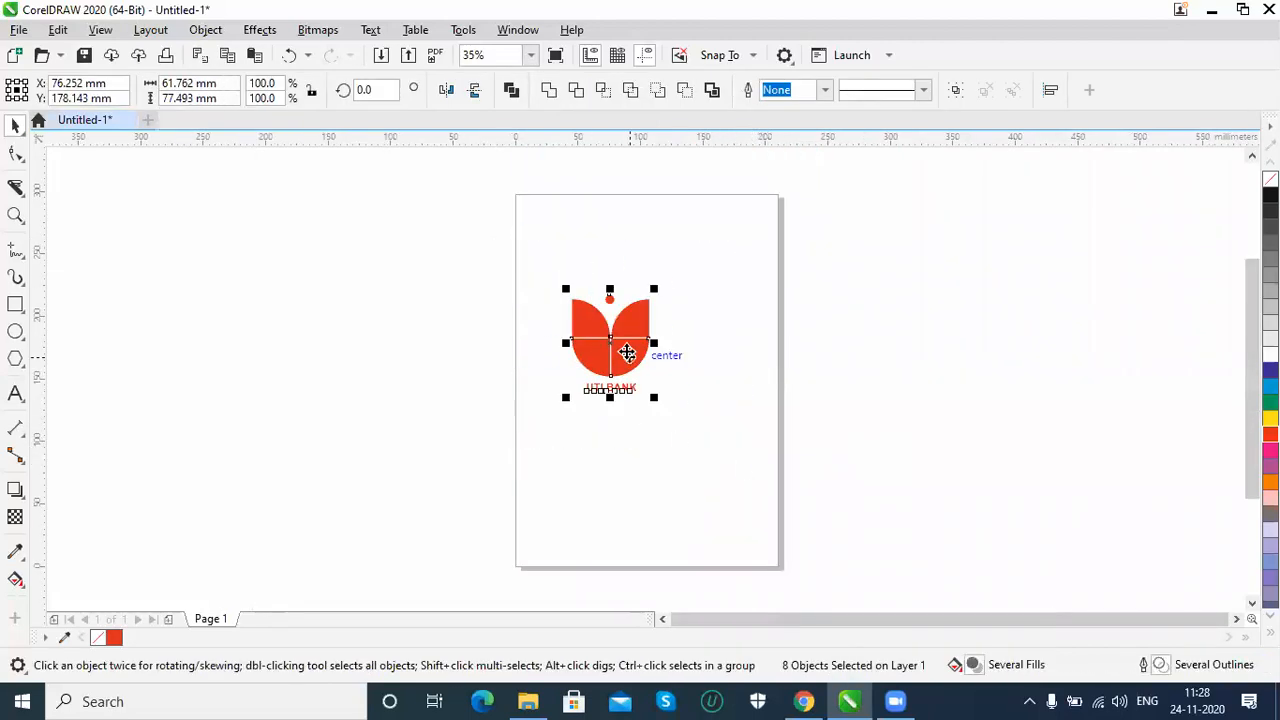
drag(627, 352, 590, 286)
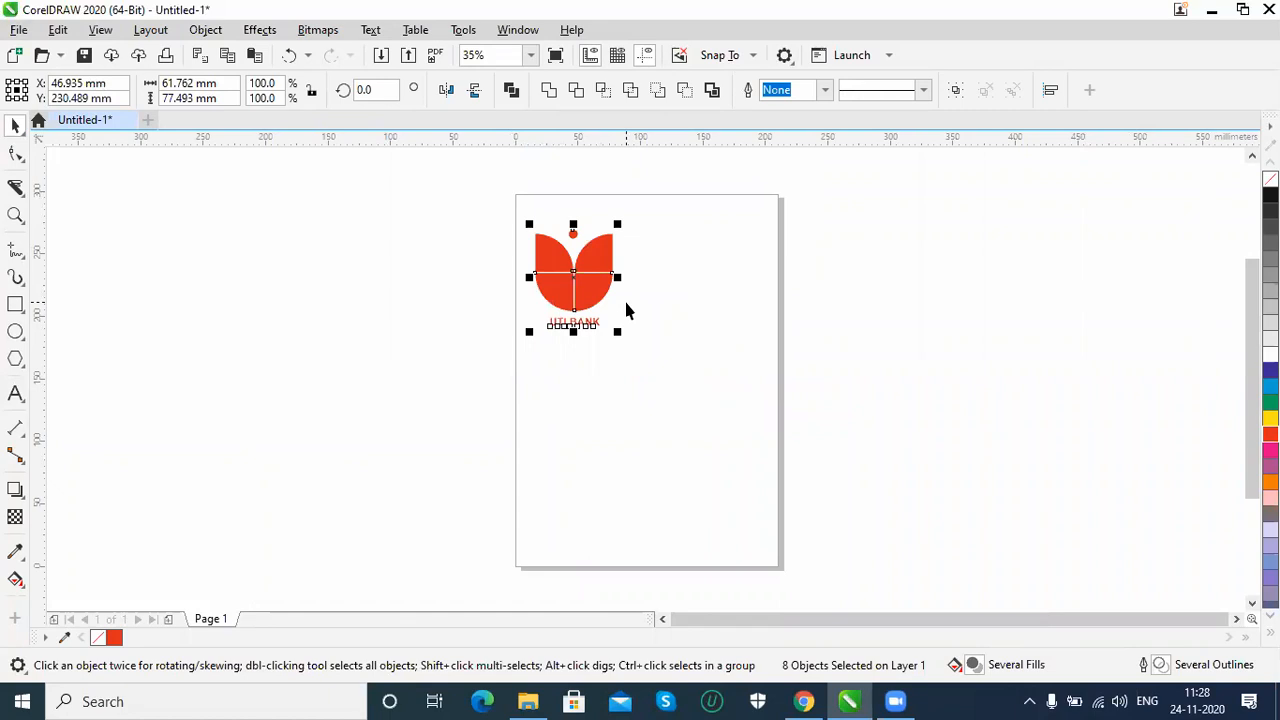
click(15, 188)
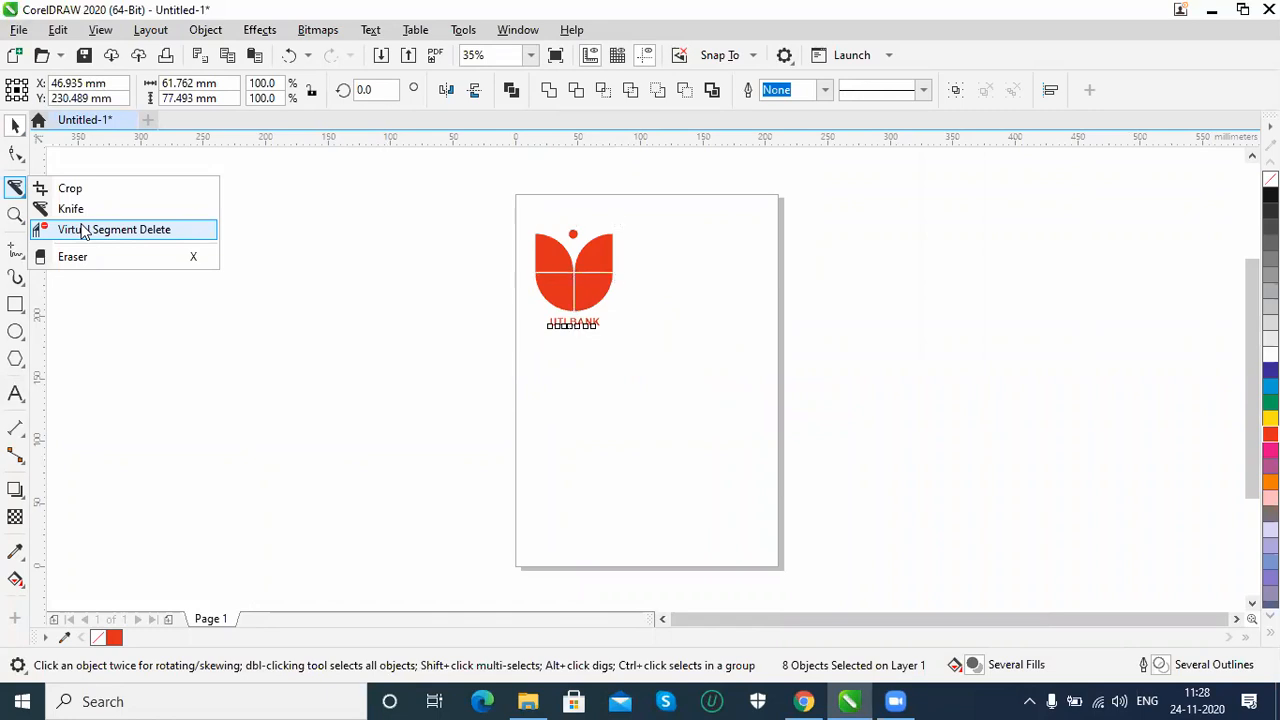
click(85, 229)
click(15, 125)
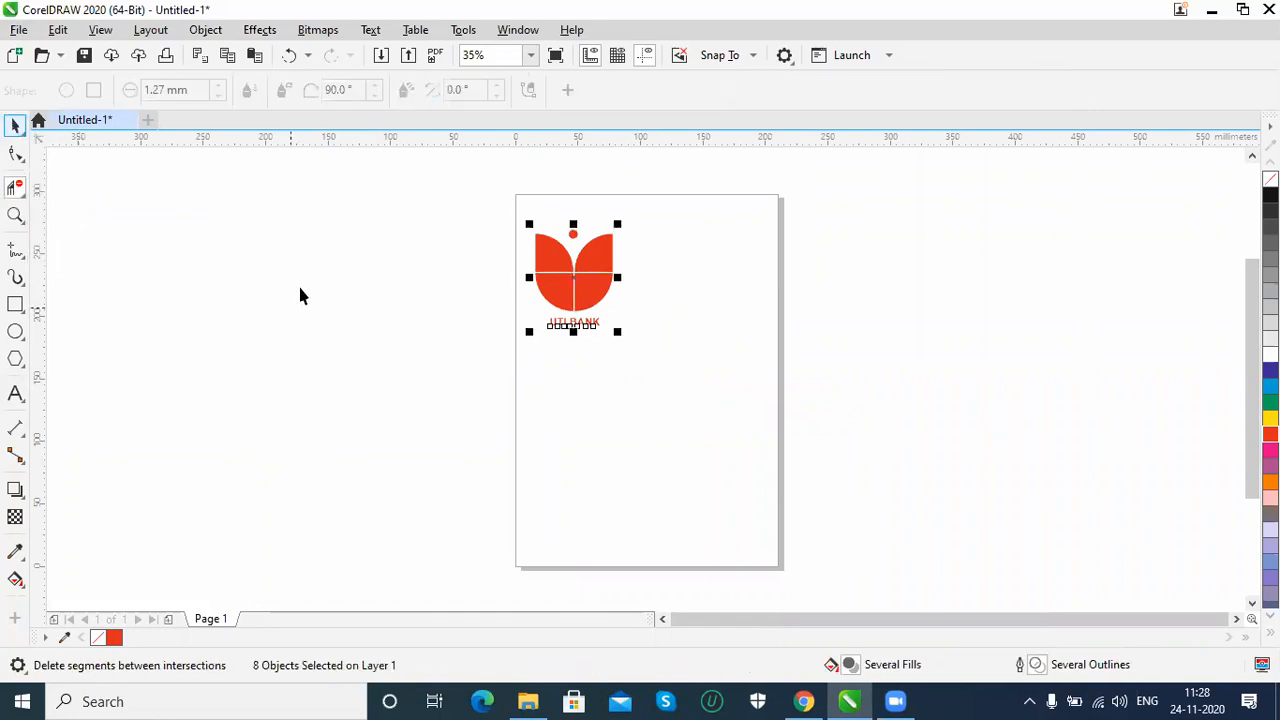
Select all objects of the UTI BANK logo and delete them from the page.
drag(447, 195, 740, 389)
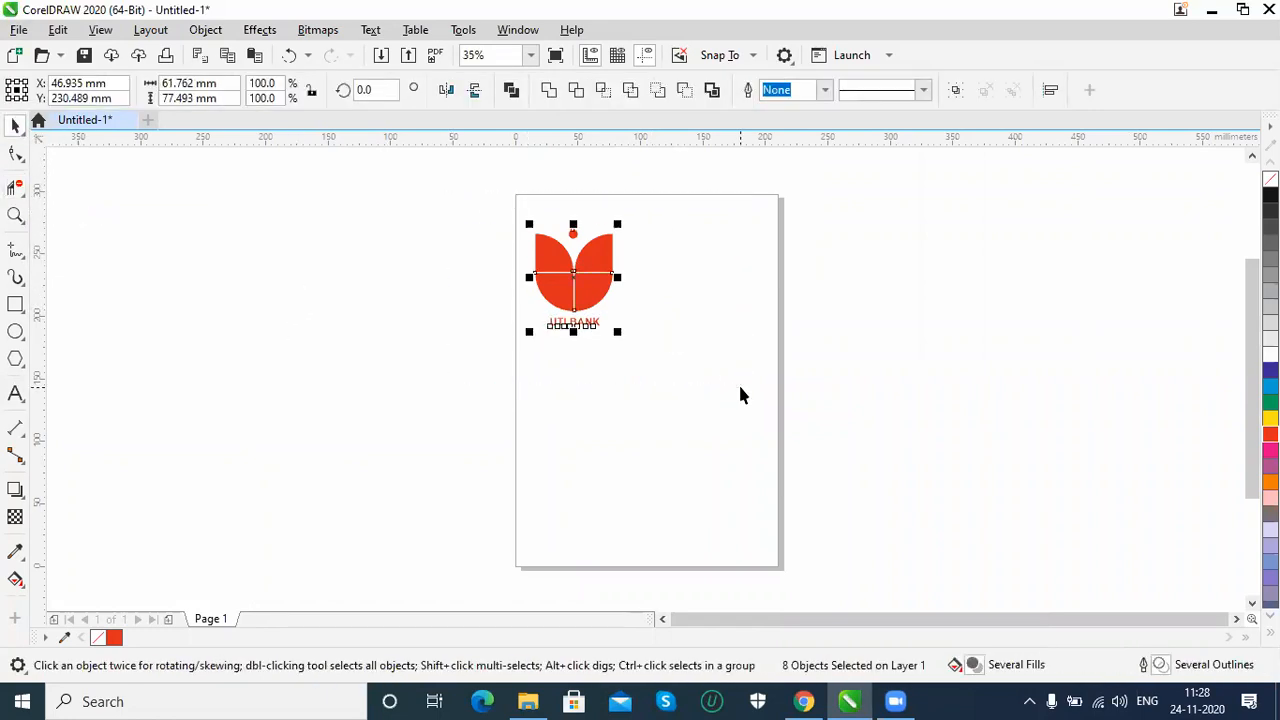
key(Delete)
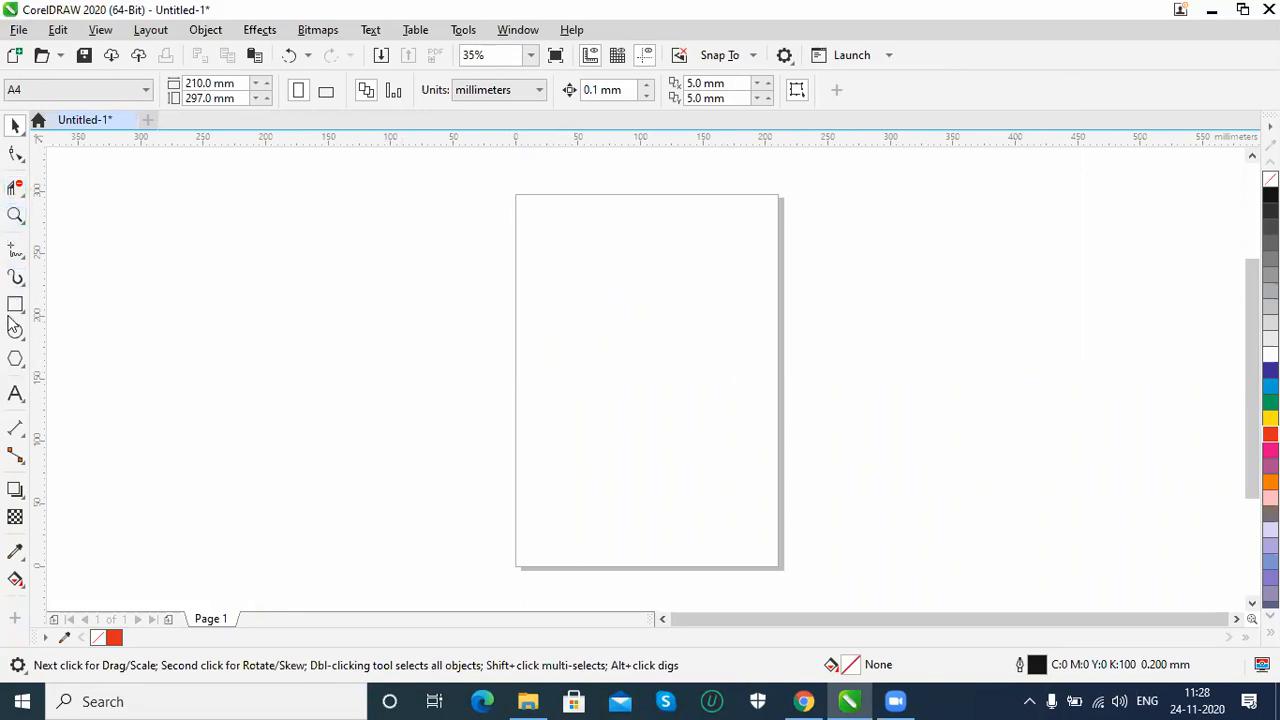
Draw an ellipse about 144 by 140 mm on the upper part of the page and fill it red.
drag(541, 245, 721, 424)
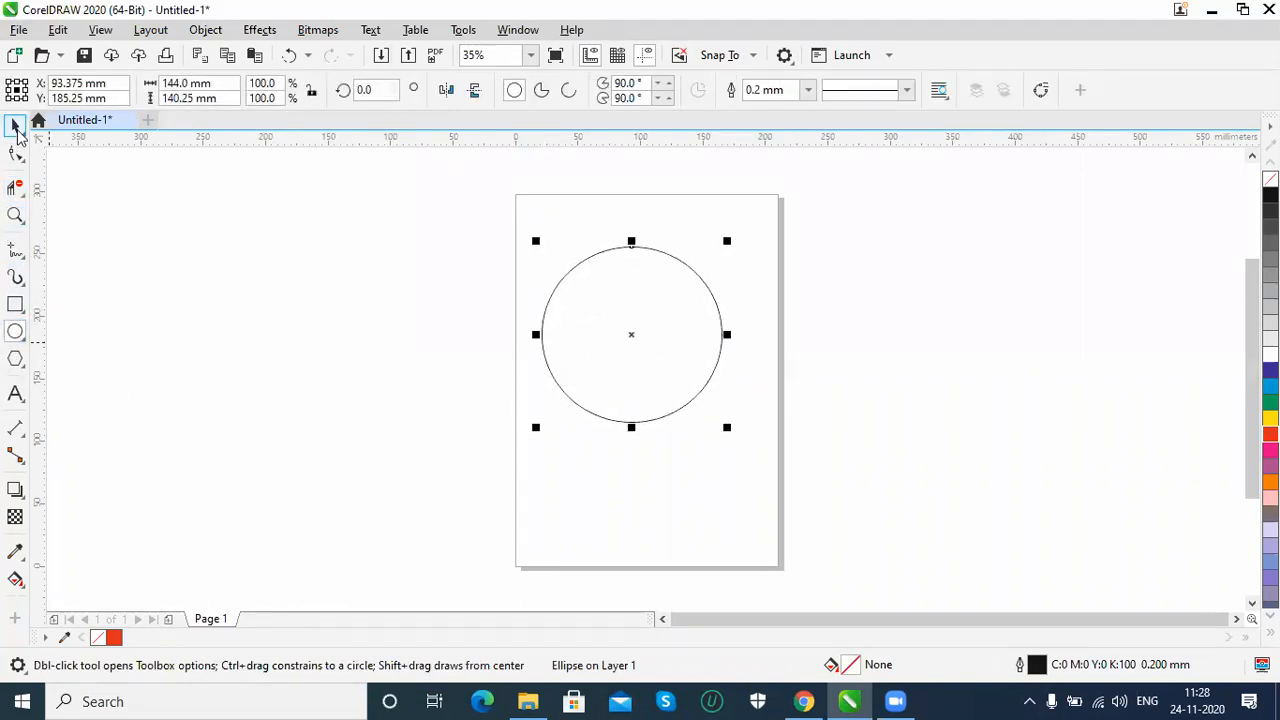
click(15, 125)
click(1270, 432)
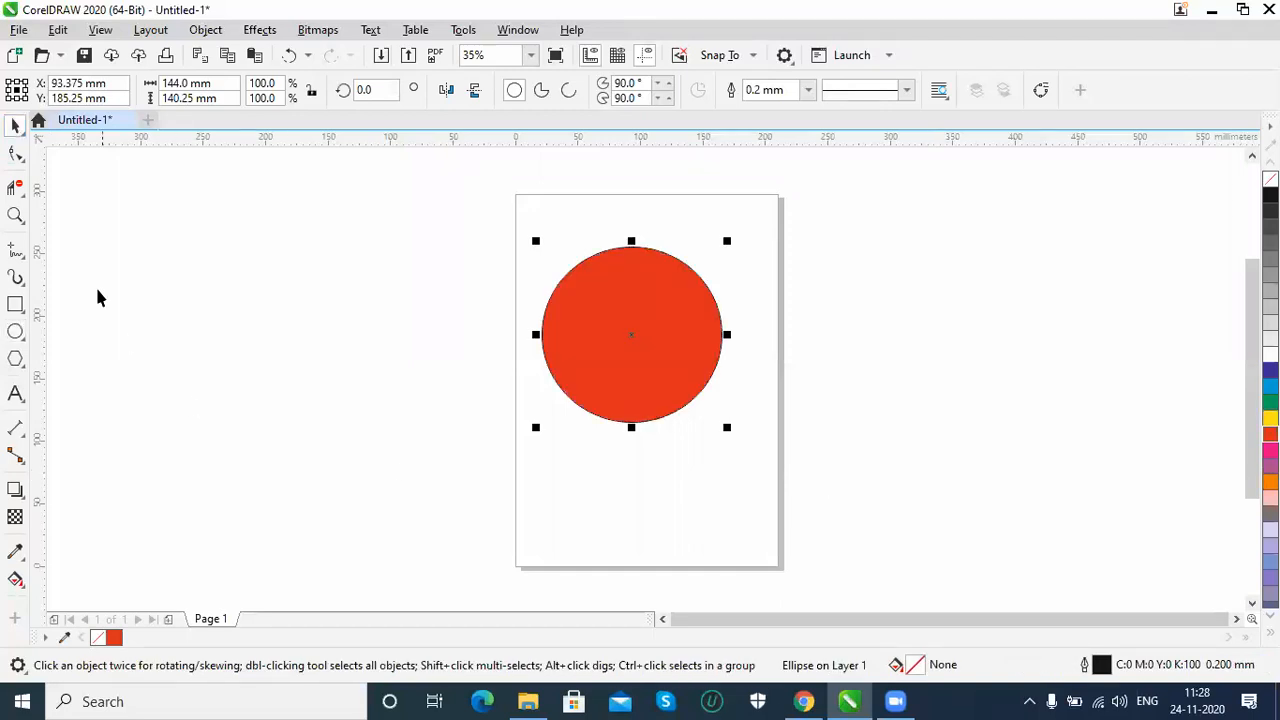
Set the round Eraser nib to 12.77 mm and erase a strip along the bottom of the red ellipse.
click(18, 189)
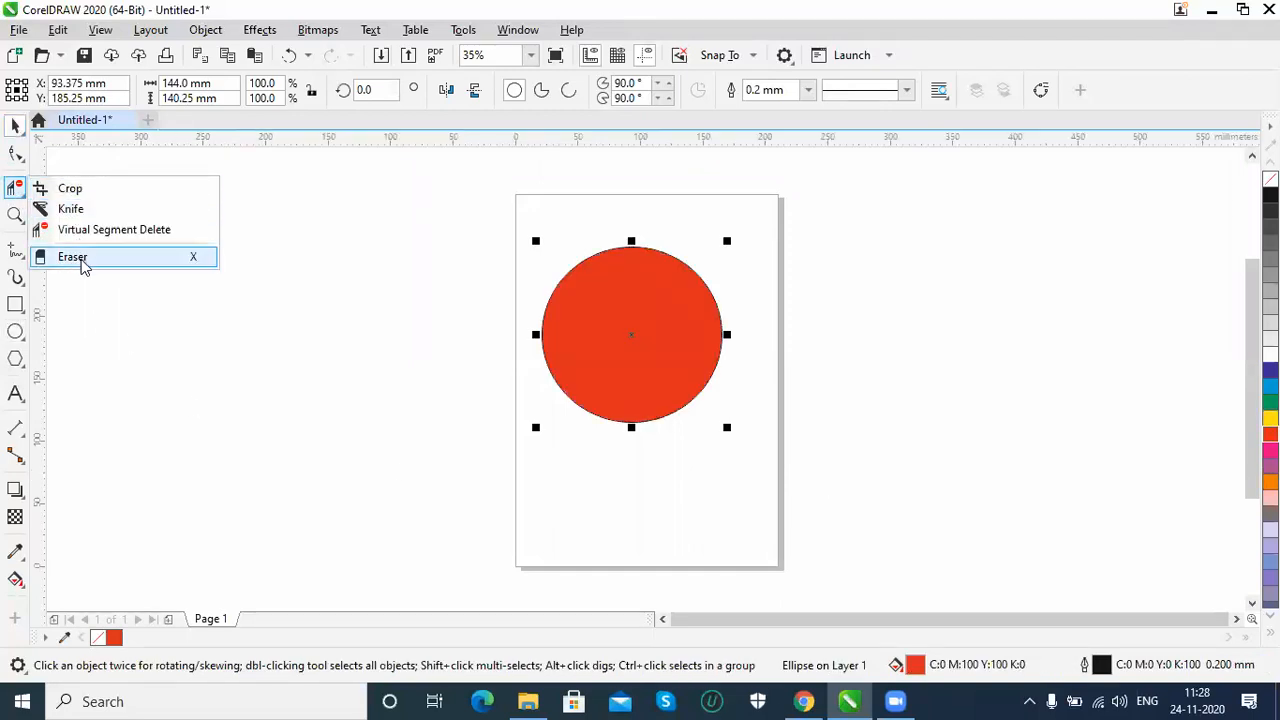
click(84, 258)
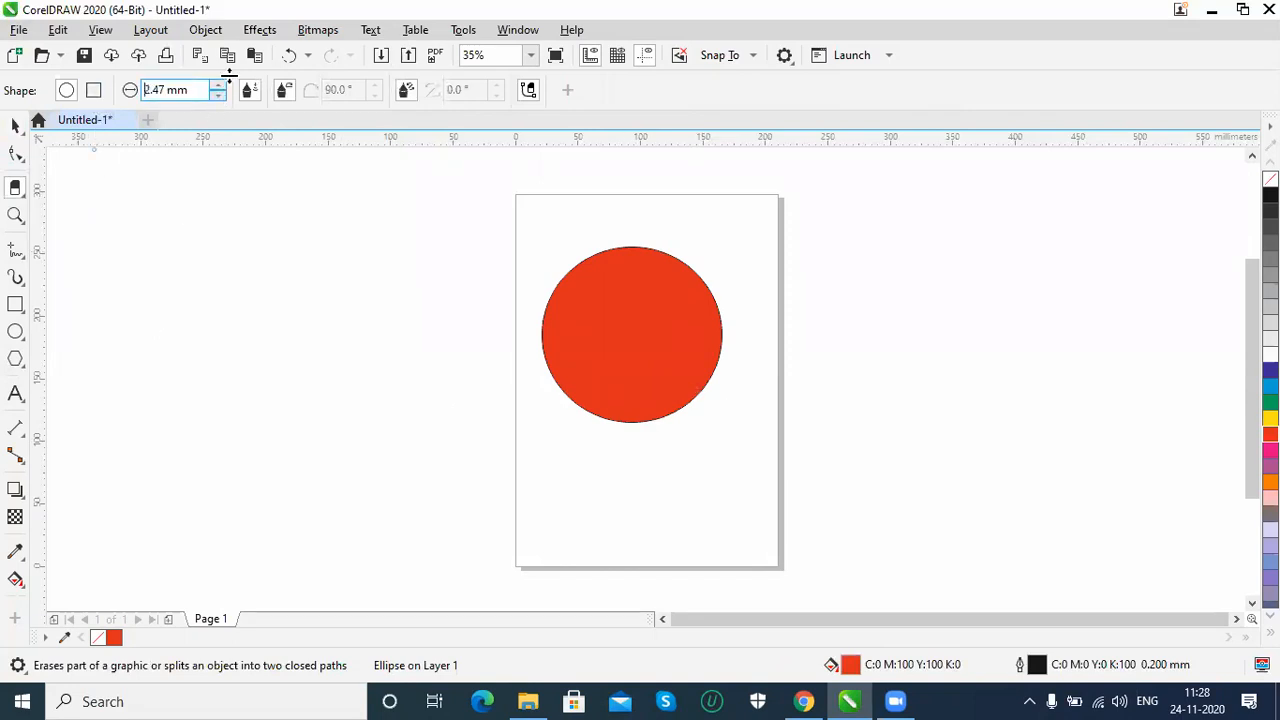
key(Return)
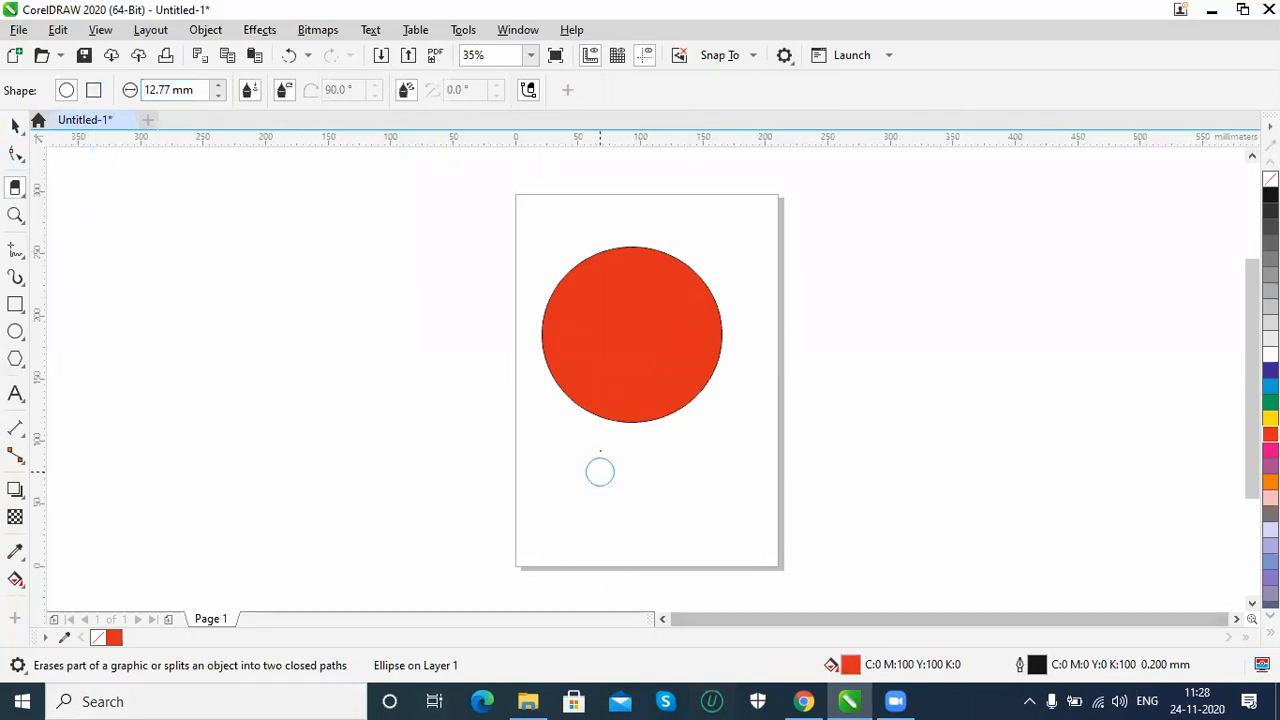
mouse_move(582, 420)
mouse_down()
mouse_move(689, 417)
mouse_move(697, 430)
mouse_up()
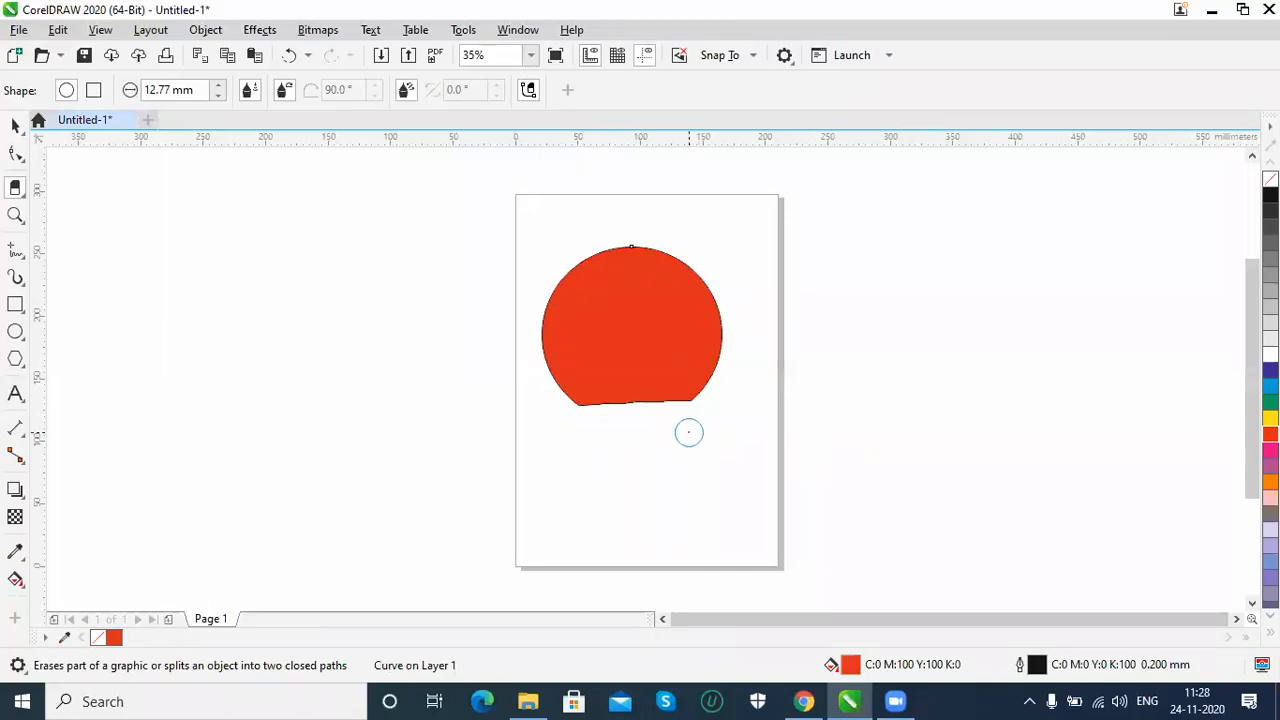
Erase large freehand areas from the centre and right side of the red shape with the round Eraser nib.
scroll(689, 432, up, 3)
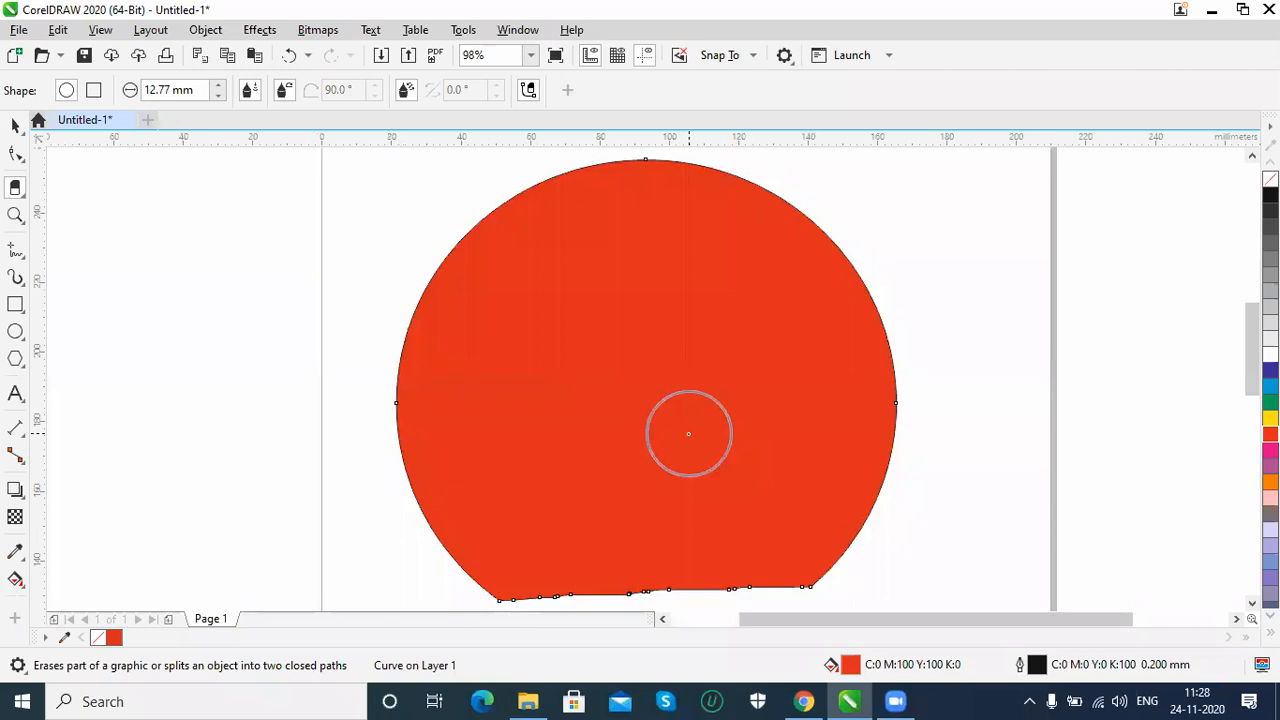
mouse_move(826, 517)
mouse_down()
mouse_move(903, 486)
mouse_move(877, 466)
mouse_move(863, 486)
mouse_move(808, 413)
mouse_move(866, 420)
mouse_move(894, 346)
mouse_move(777, 280)
mouse_move(822, 277)
mouse_move(766, 337)
mouse_move(771, 437)
mouse_move(751, 414)
mouse_up()
mouse_move(701, 333)
mouse_down()
mouse_move(780, 220)
mouse_move(631, 386)
mouse_move(646, 346)
mouse_move(814, 428)
mouse_up()
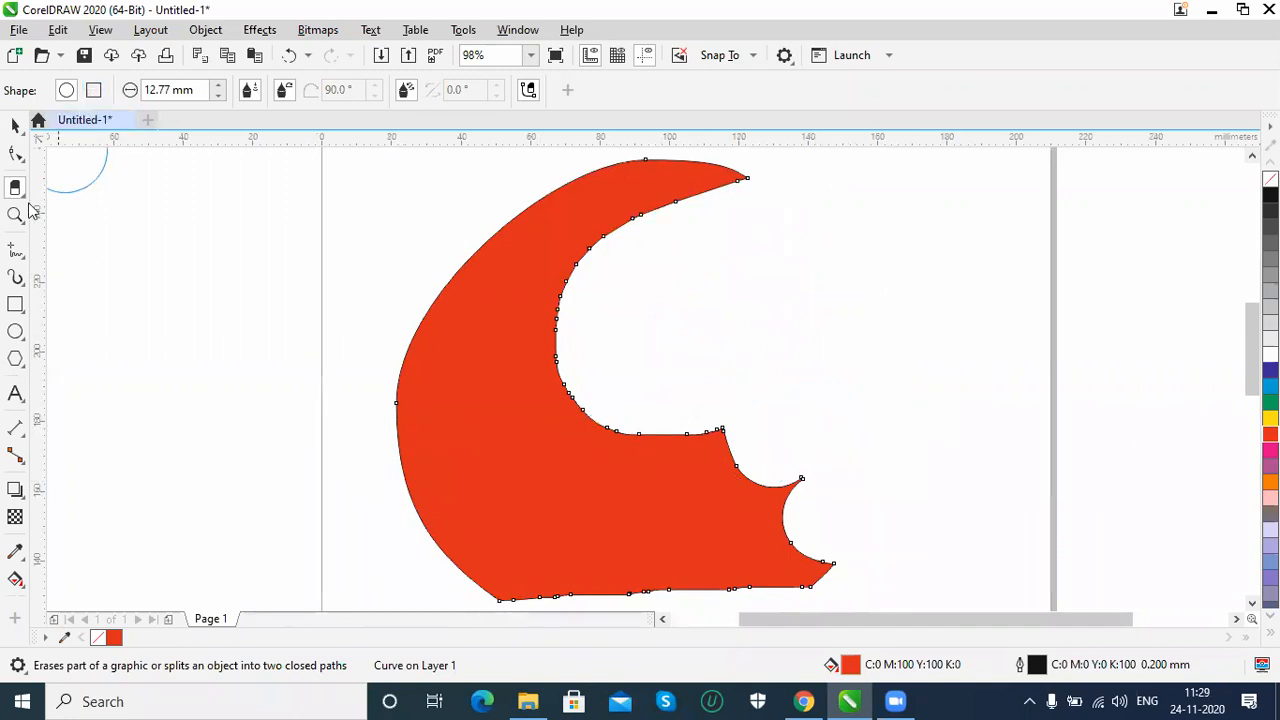
Switch the Eraser to a square nib and erase the top portion of the red shape.
click(20, 192)
click(73, 258)
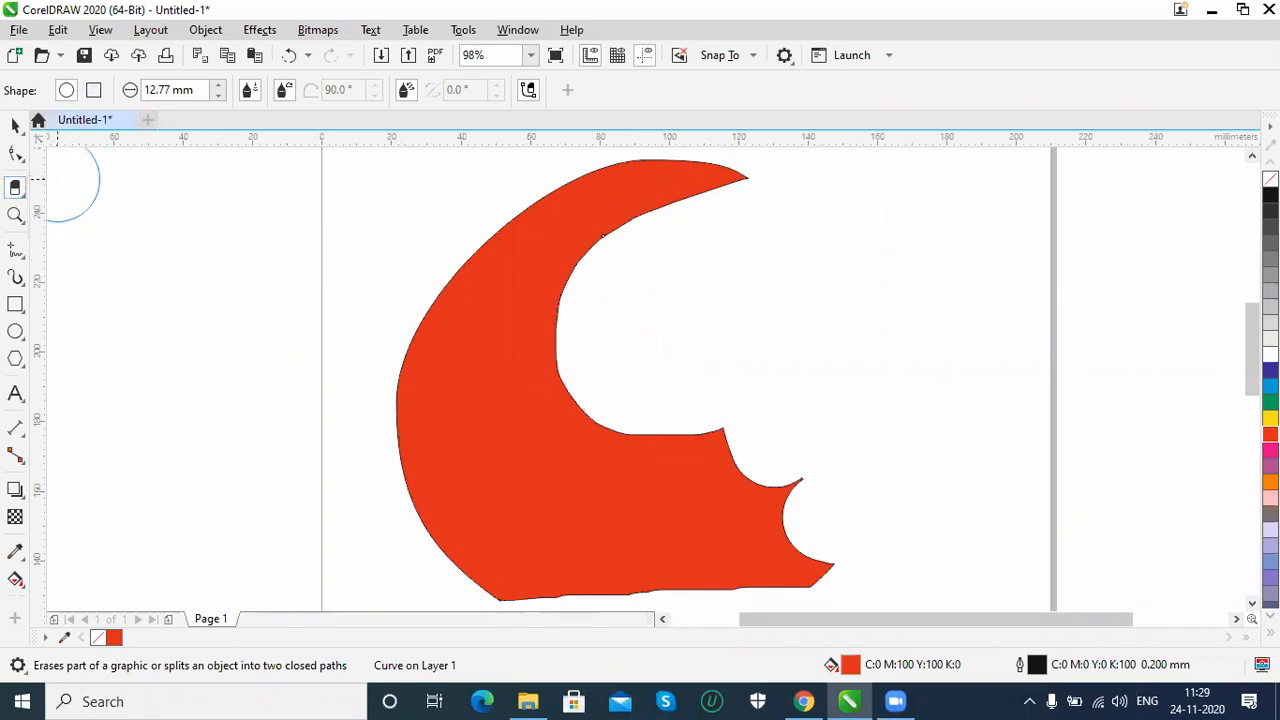
click(93, 90)
mouse_move(650, 240)
mouse_down()
mouse_move(601, 221)
mouse_move(611, 203)
mouse_move(795, 190)
mouse_up()
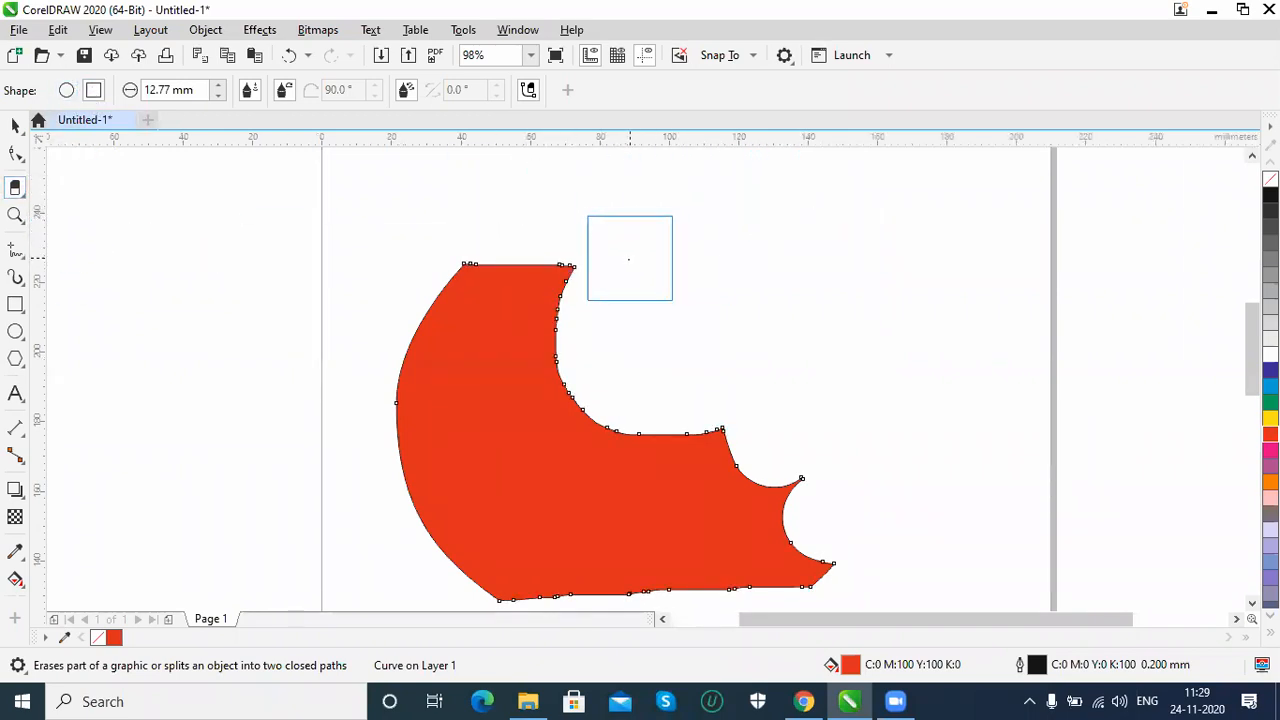
Erase a further strip from the red shape's upper edge with the square nib, and activate Virtual Segment Delete.
drag(630, 255, 407, 287)
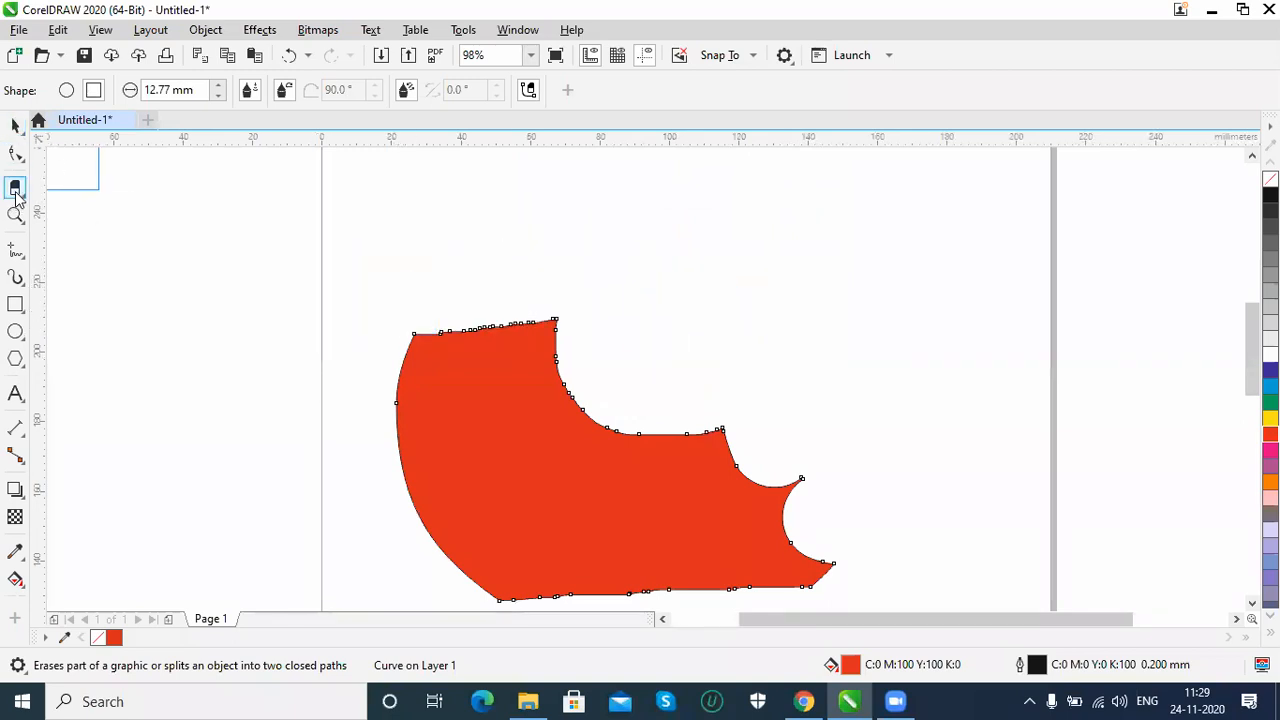
click(16, 188)
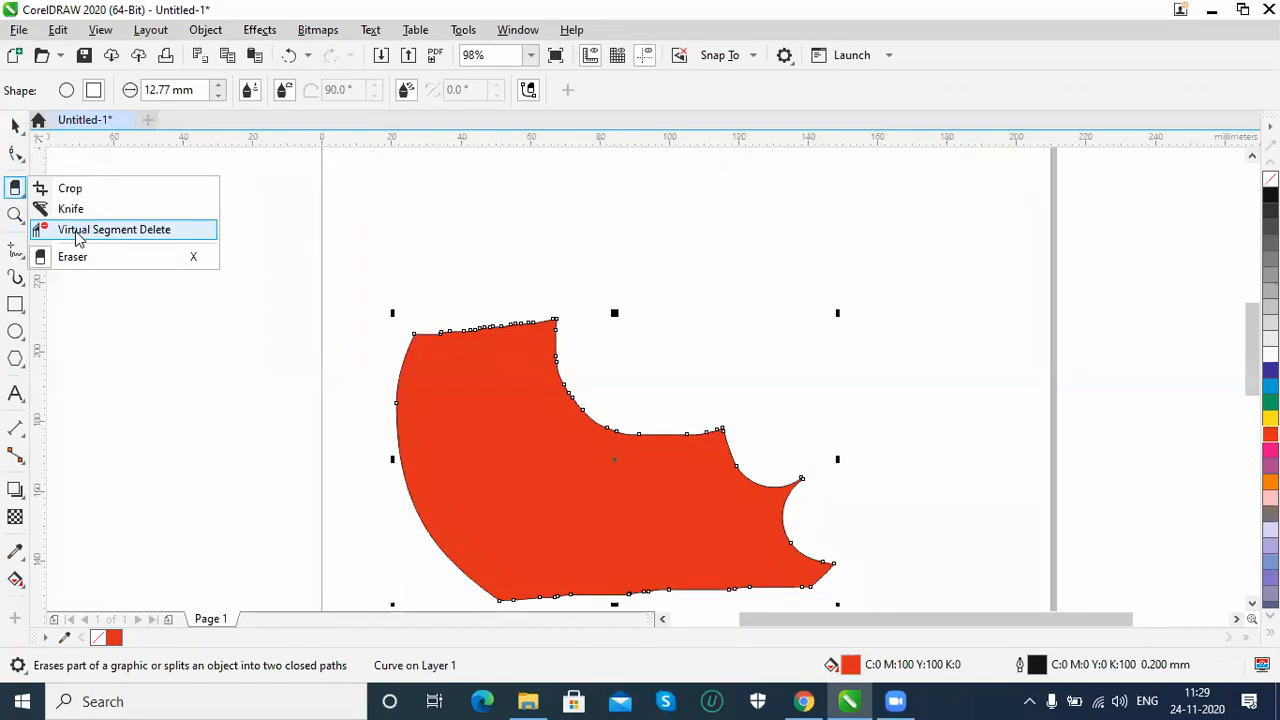
click(78, 232)
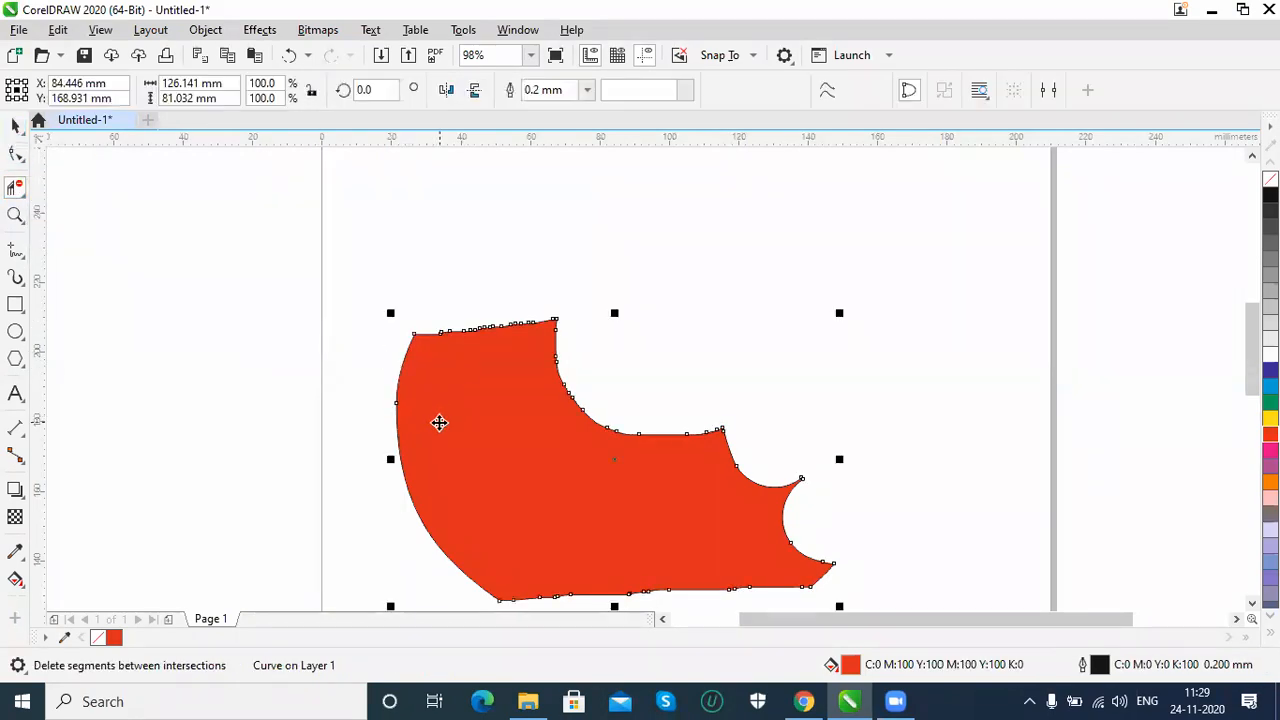
Delete the whole red shape and undo the deletion.
key(space)
key(Delete)
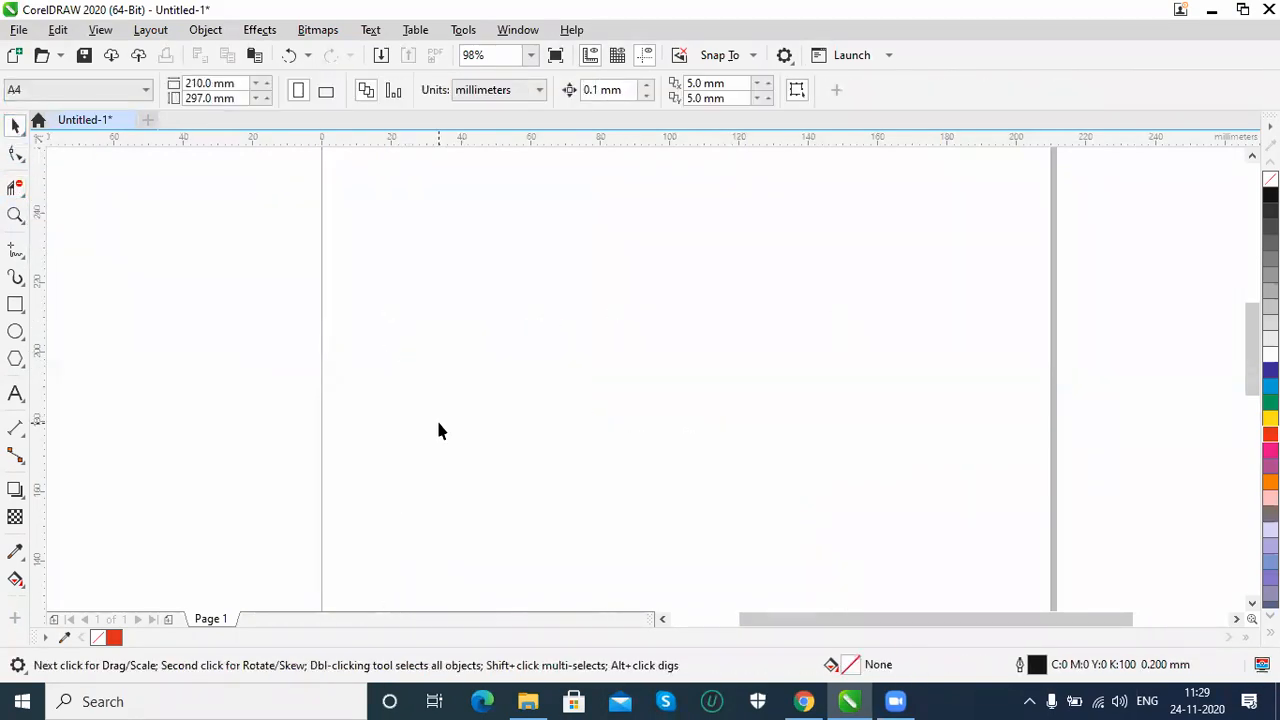
key(ctrl+z)
Move the red shape up and to the left, and draw a rectangle about 47 by 80 mm across its right part.
drag(555, 473, 517, 374)
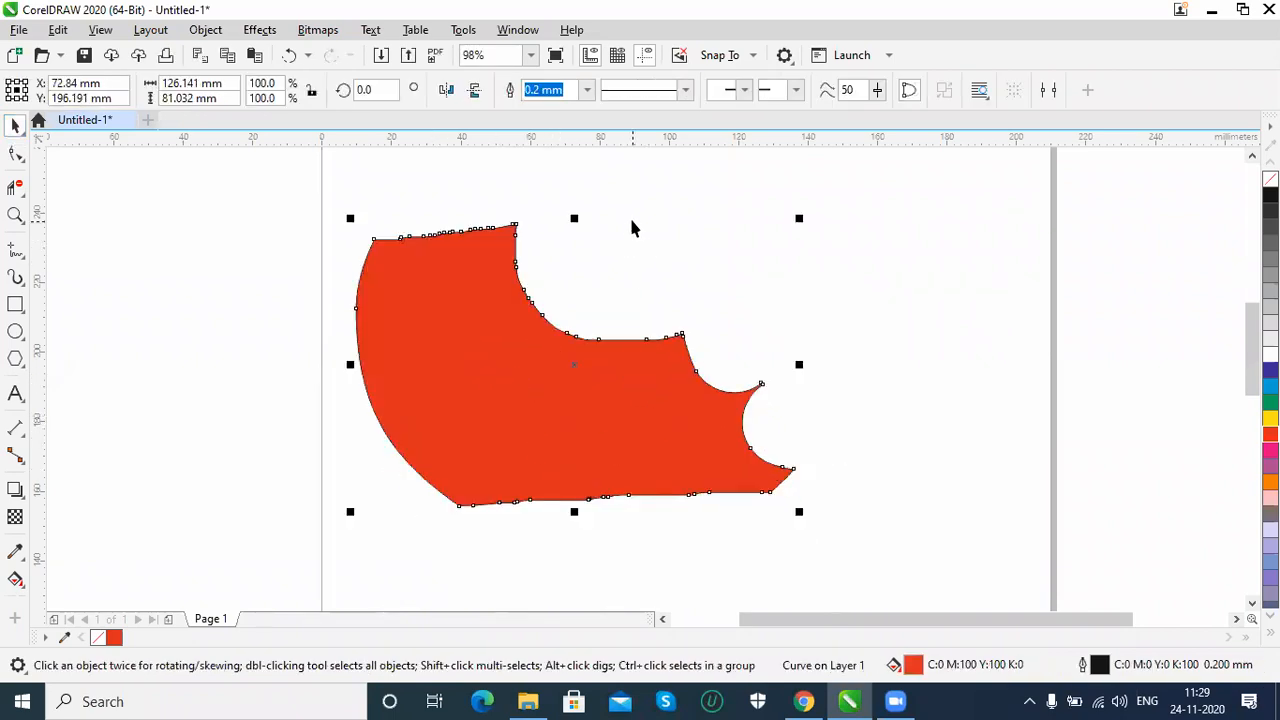
click(15, 305)
drag(557, 279, 721, 558)
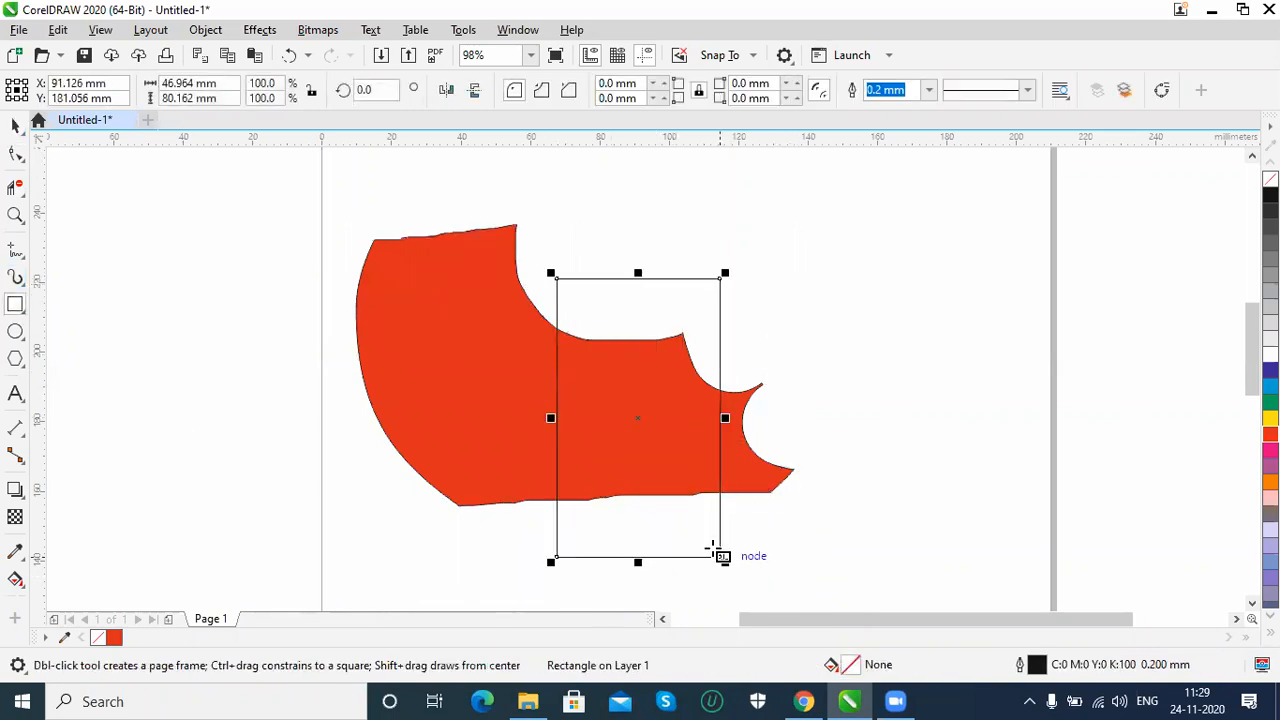
Fill the rectangle green and send it to the back of the layer, behind the red shape.
click(15, 124)
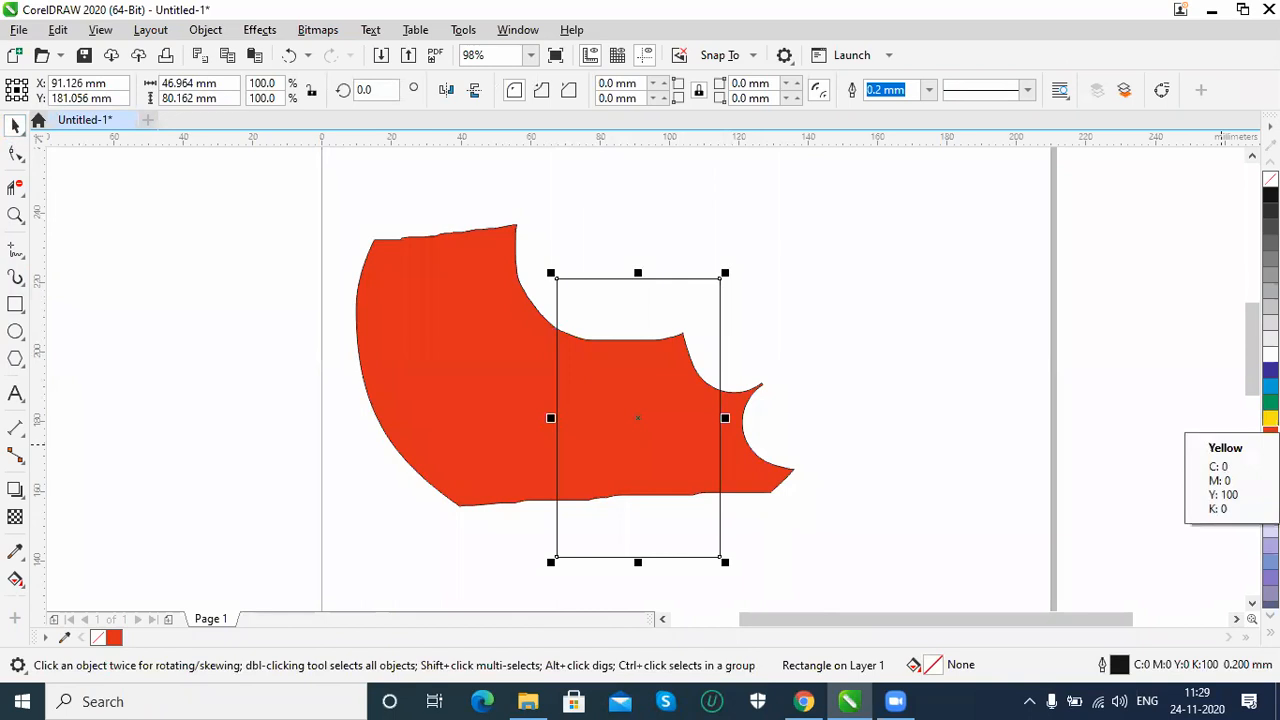
click(1270, 401)
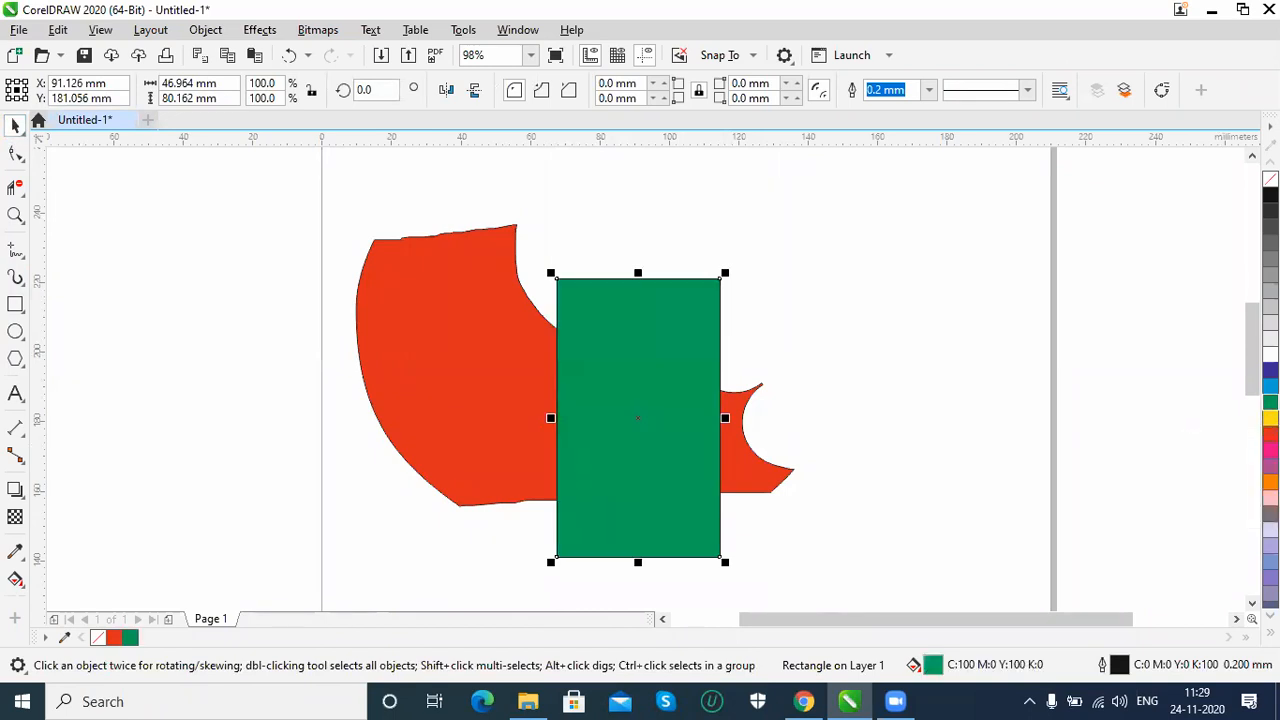
right_click(660, 306)
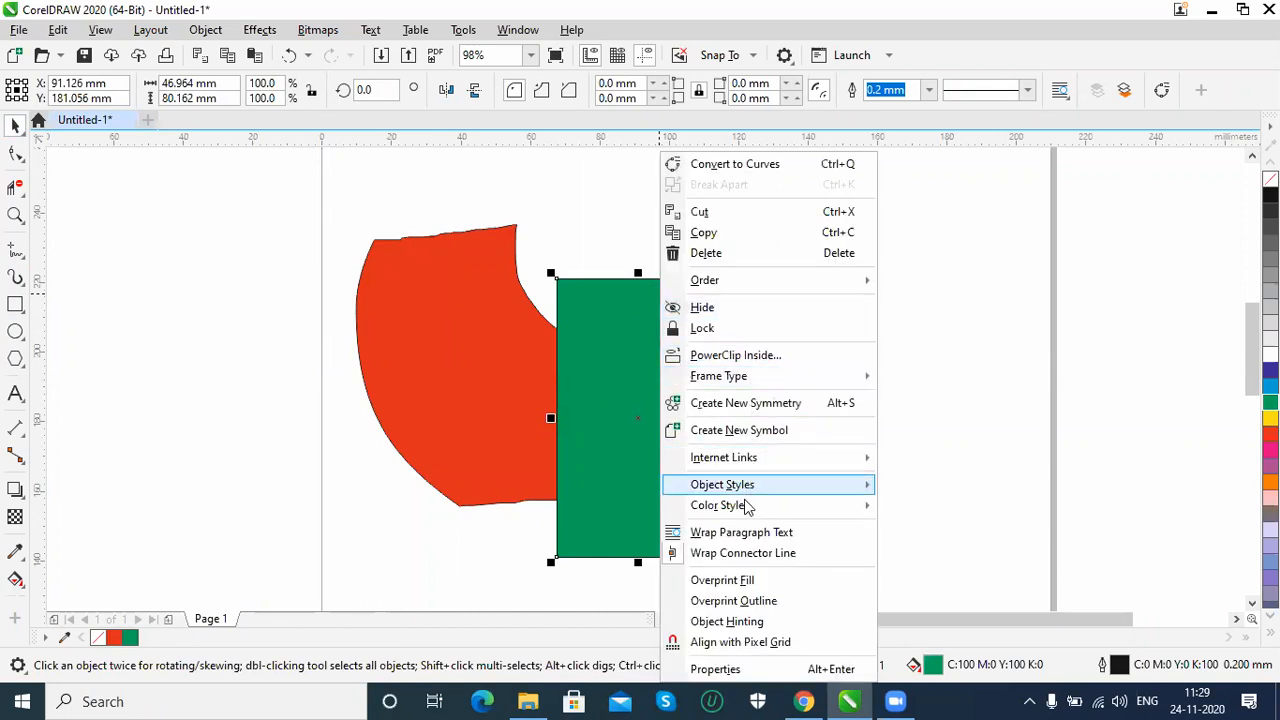
mouse_move(735, 290)
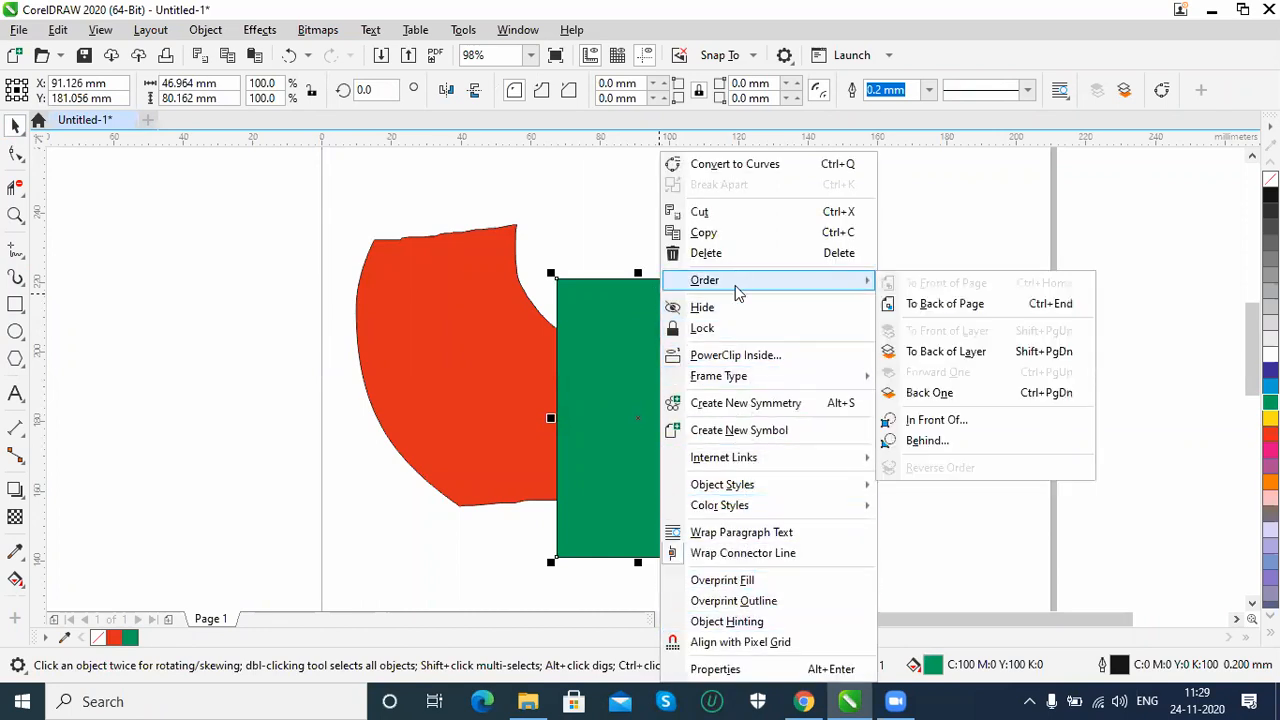
click(946, 352)
click(849, 363)
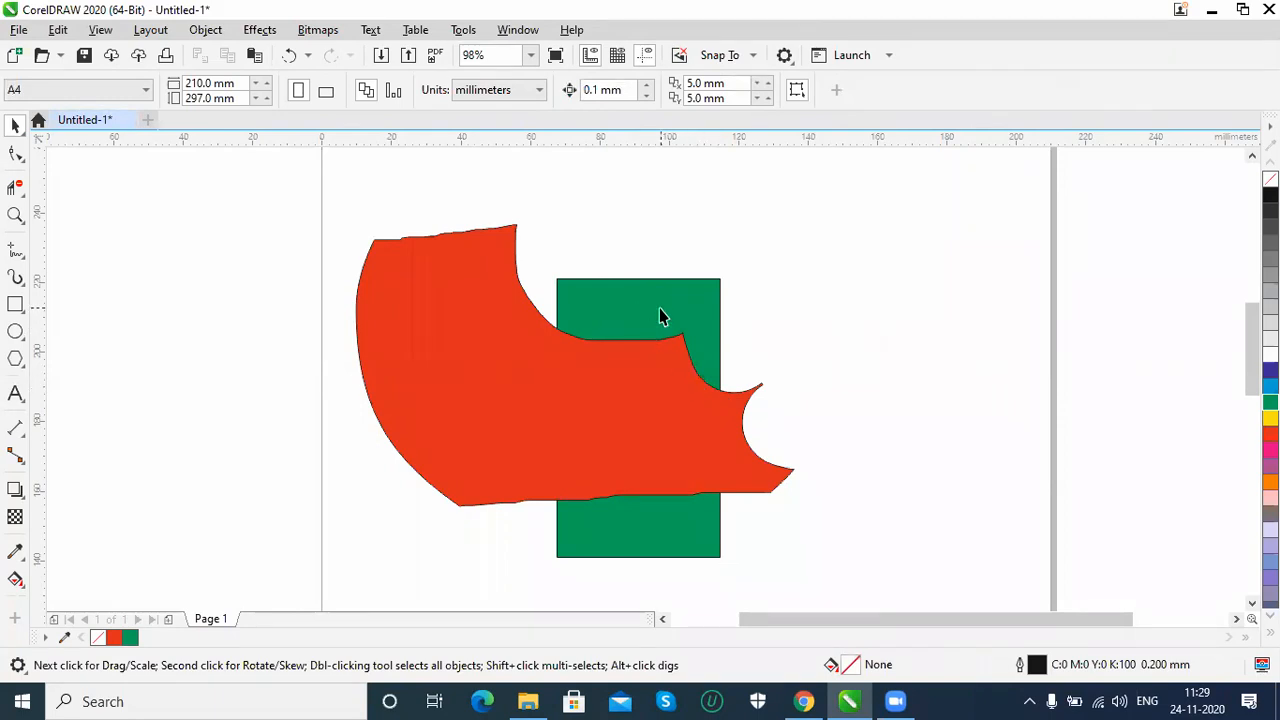
With Virtual Segment Delete, remove the rectangle's outline above the red shape and the red shape's outline left of the rectangle.
click(13, 189)
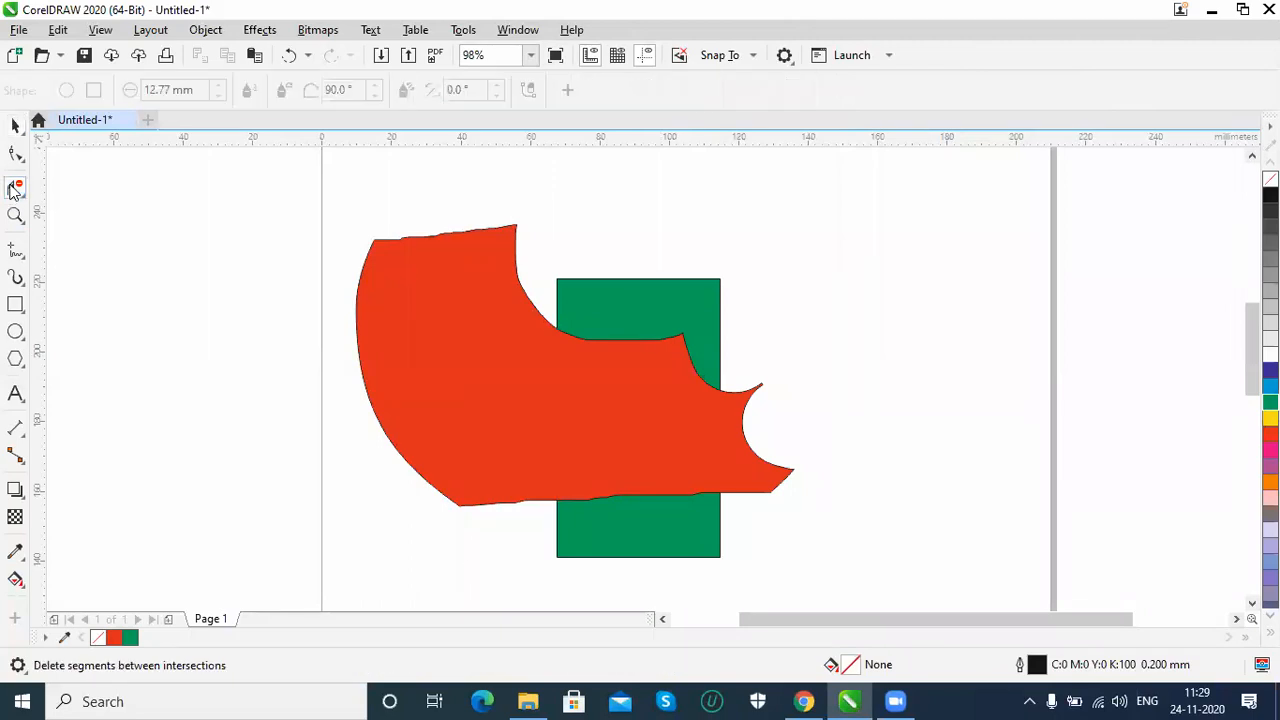
click(560, 305)
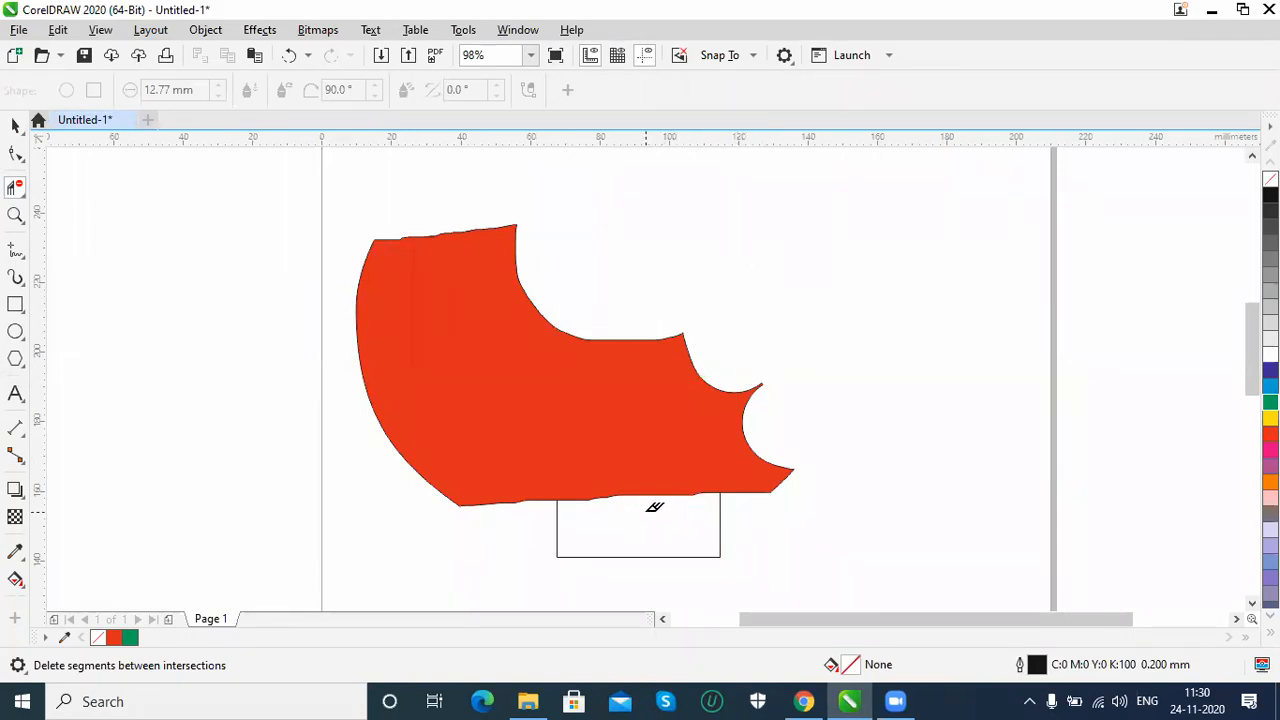
click(533, 291)
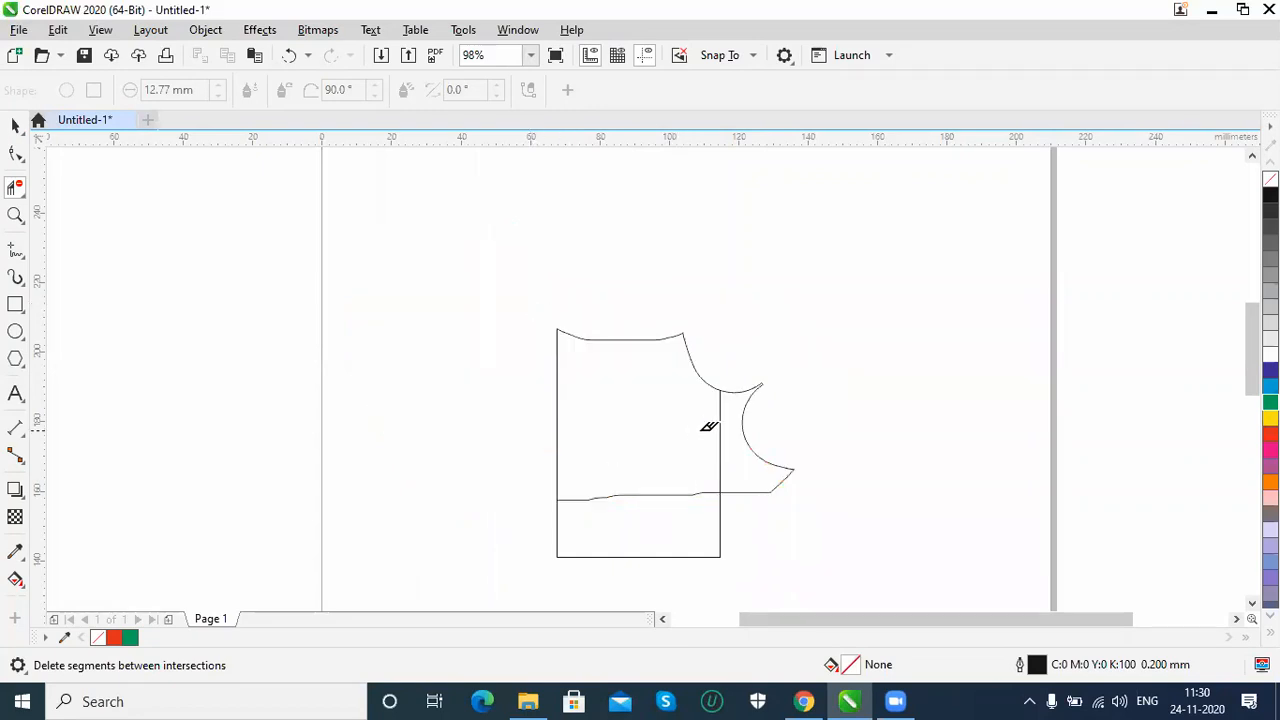
Move the remaining part of the red shape's outline away from the rectangle and undo the move.
key(space)
click(757, 491)
drag(757, 491, 896, 419)
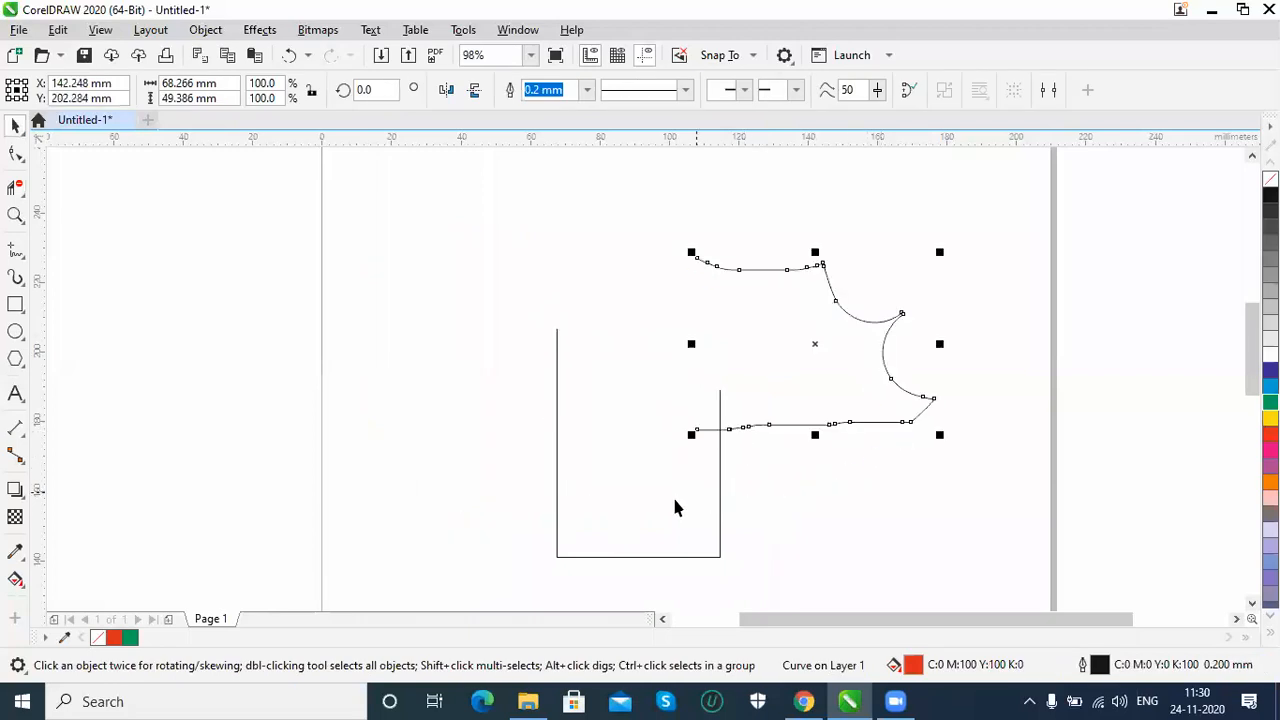
key(ctrl+z)
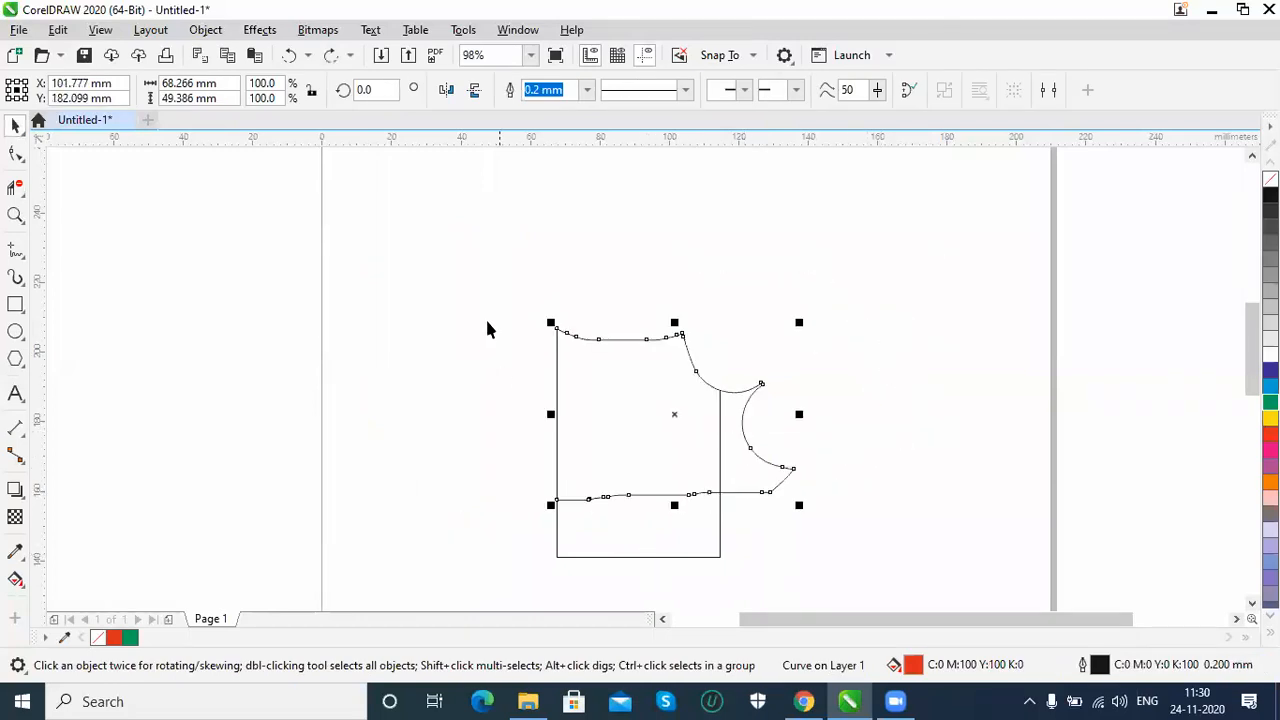
Select both remaining open curves together and delete them from the page.
click(450, 260)
drag(450, 260, 833, 571)
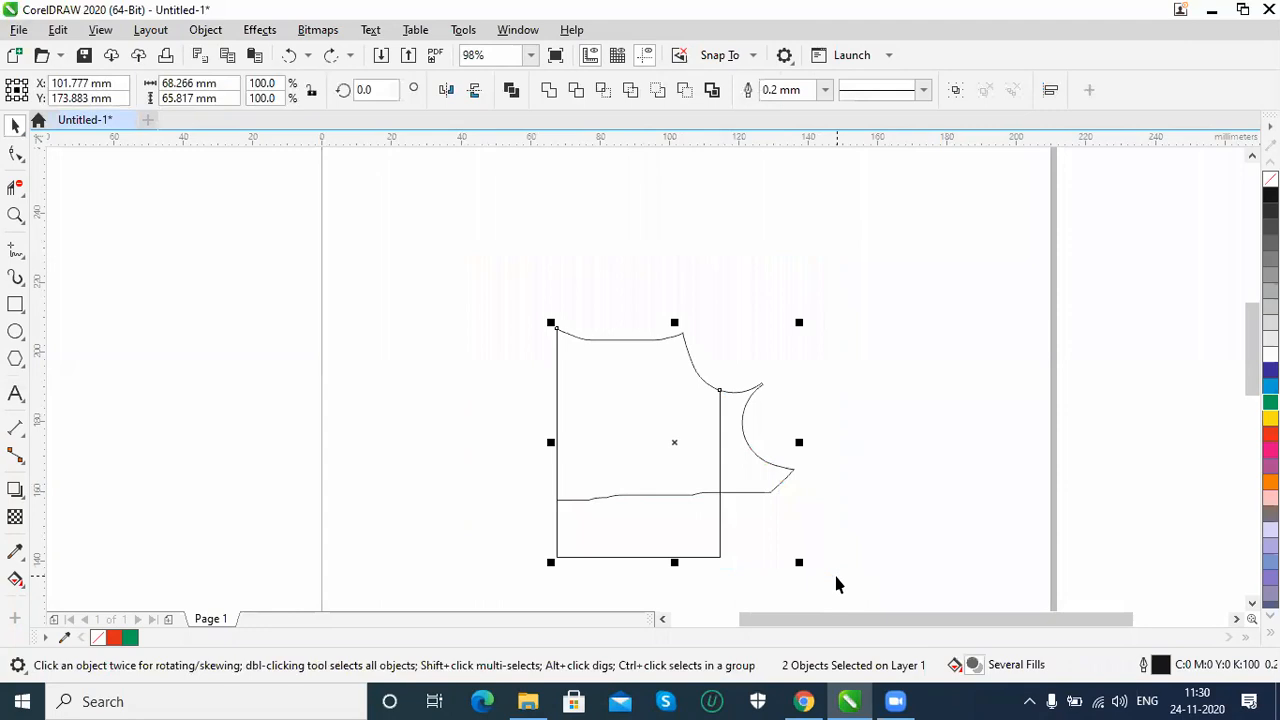
key(Delete)
Draw a rectangle about 41 by 103 mm and centre an ellipse about 77 by 47 mm across it.
click(15, 304)
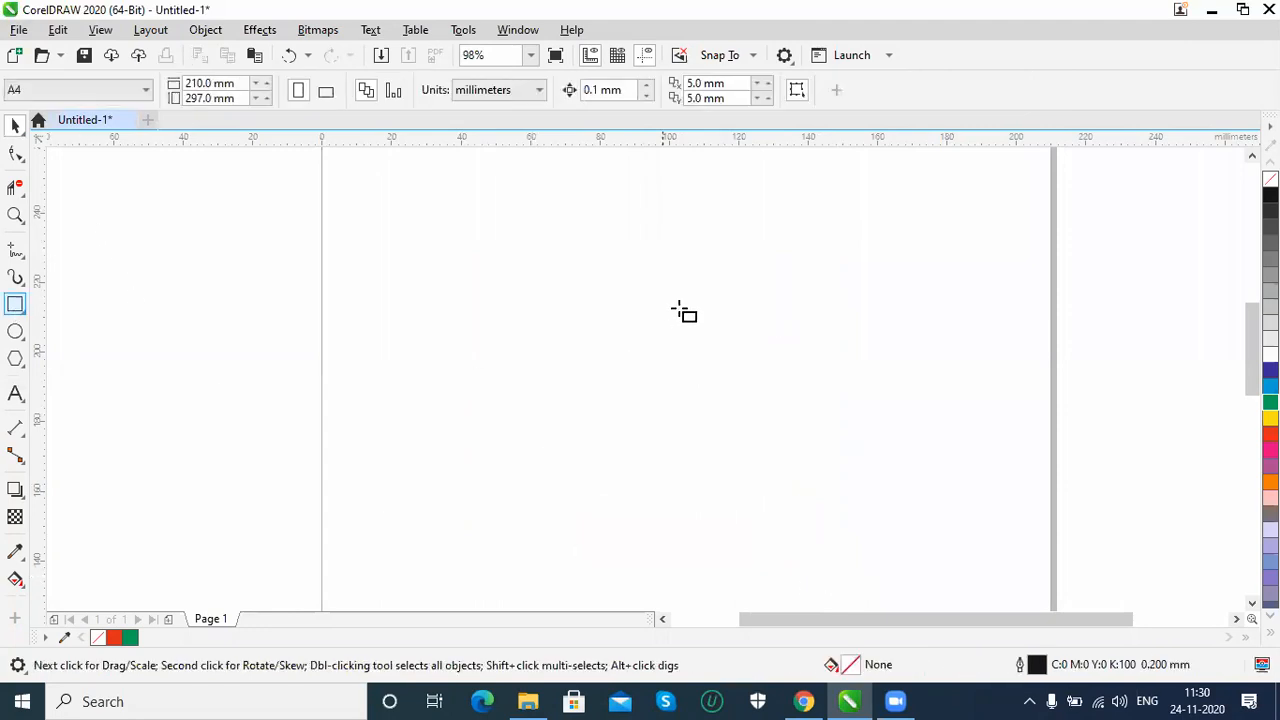
drag(551, 211, 692, 568)
click(15, 331)
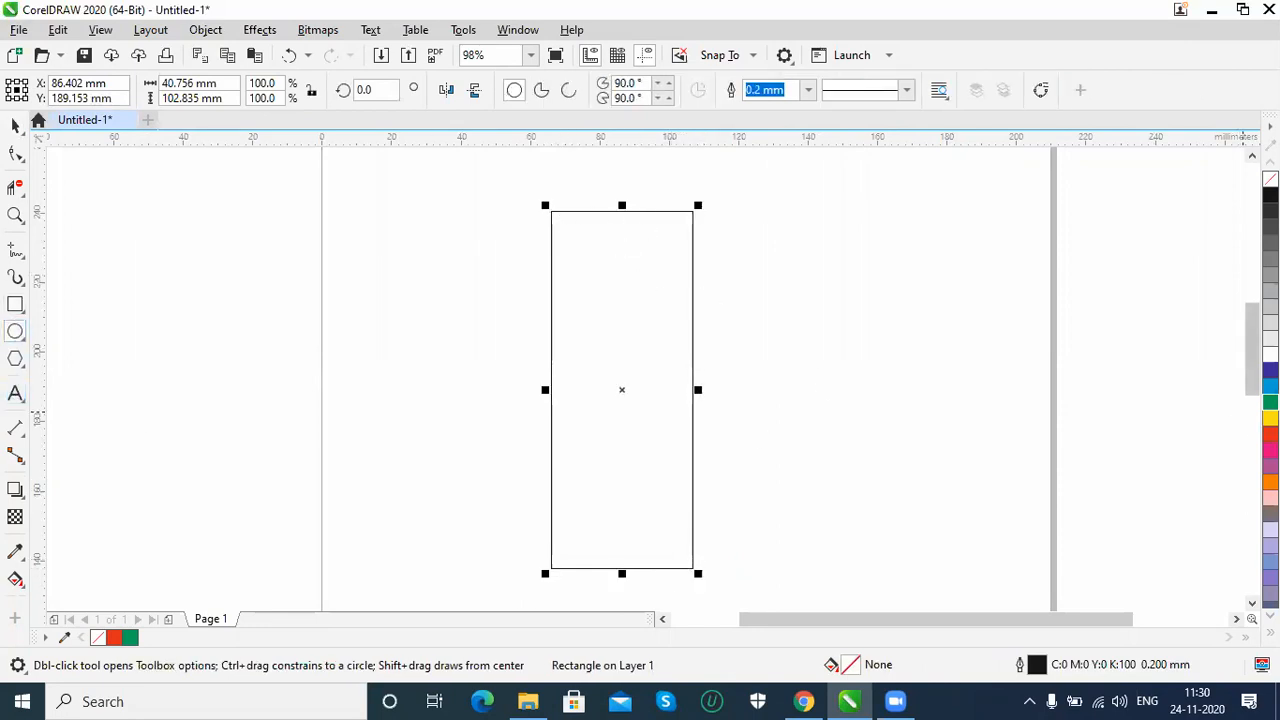
drag(506, 283, 776, 446)
click(15, 123)
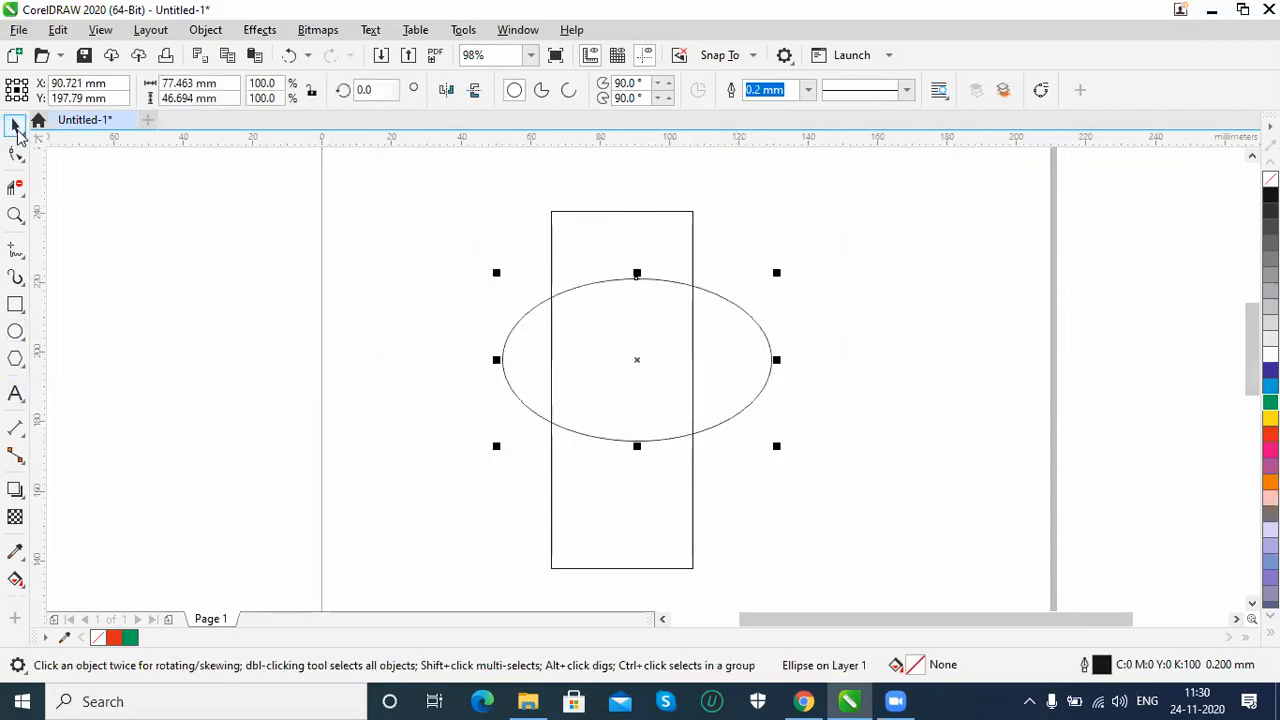
drag(730, 304, 714, 334)
click(891, 334)
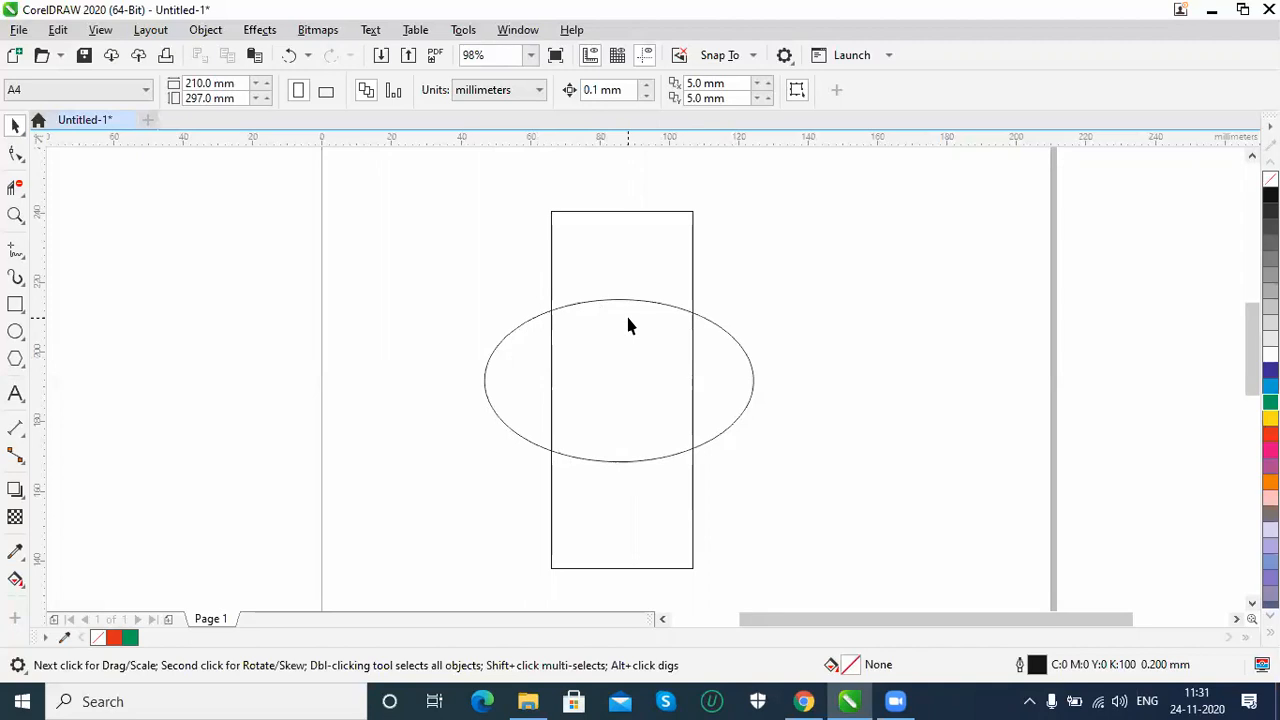
Remove the ellipse's upper arc inside the rectangle with Virtual Segment Delete.
click(20, 191)
click(112, 230)
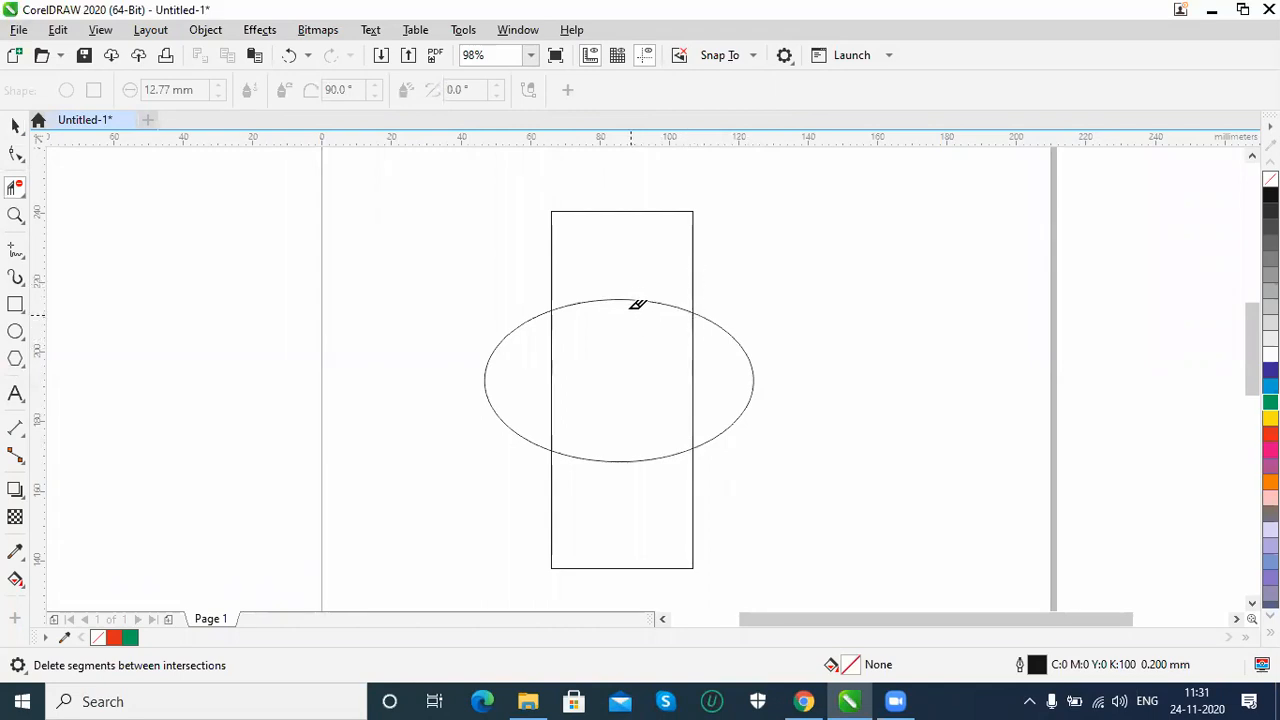
click(632, 291)
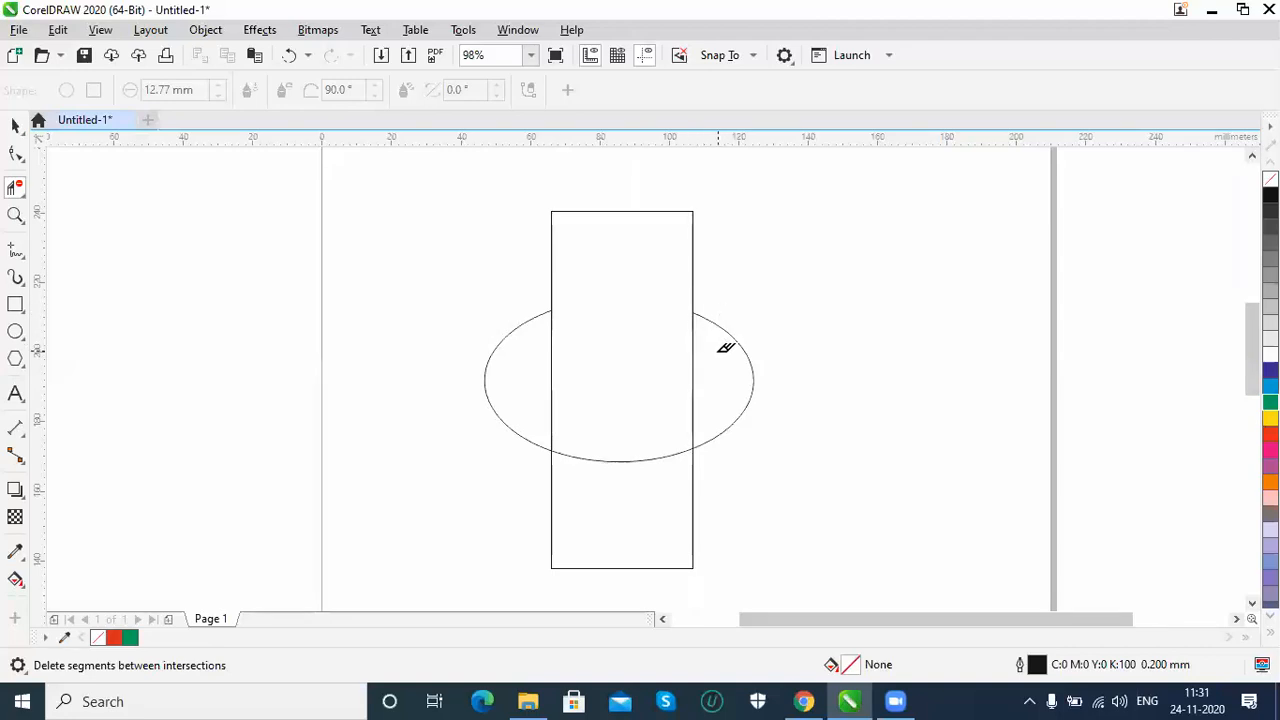
Fill the tall rectangle with green and deselect it.
click(15, 125)
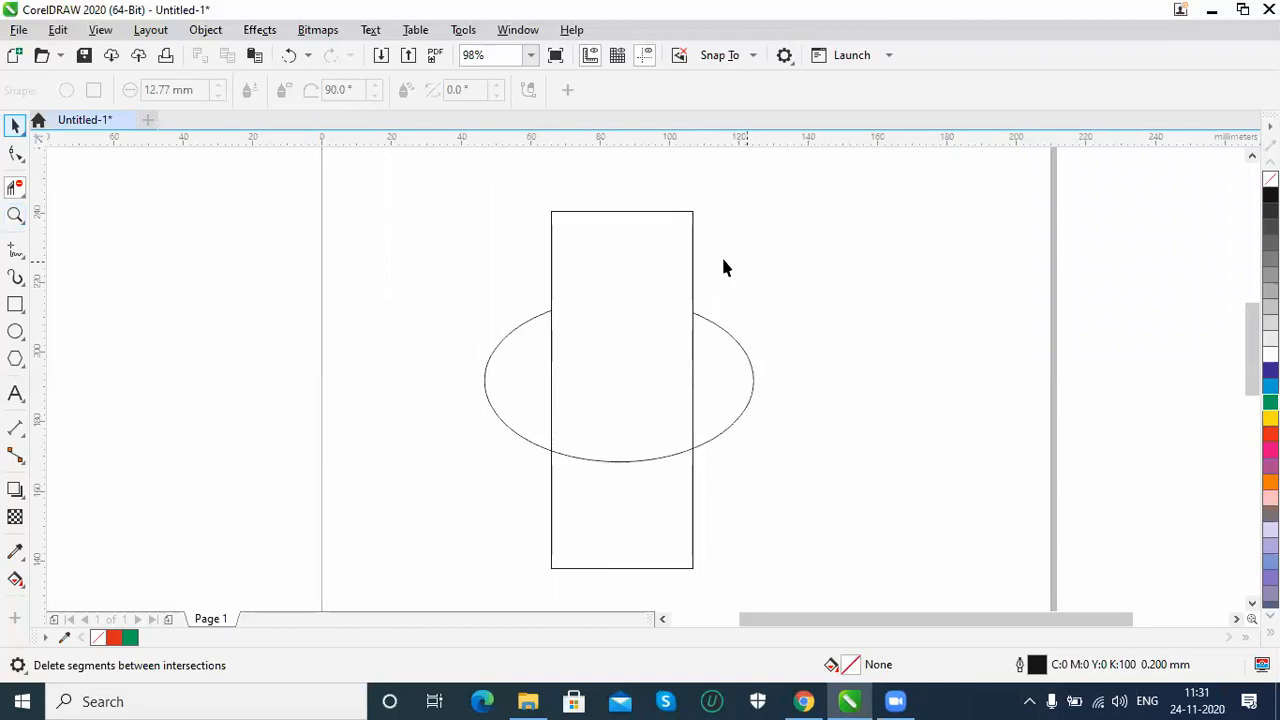
click(661, 213)
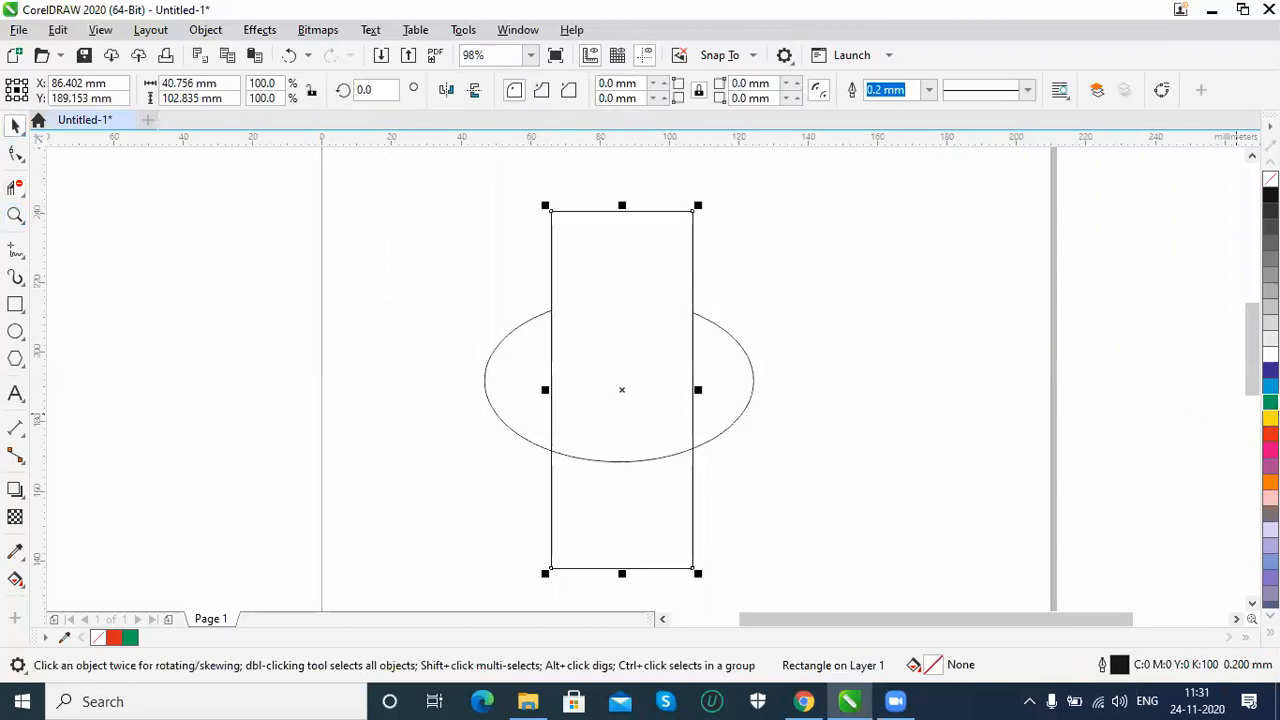
click(1270, 402)
click(955, 385)
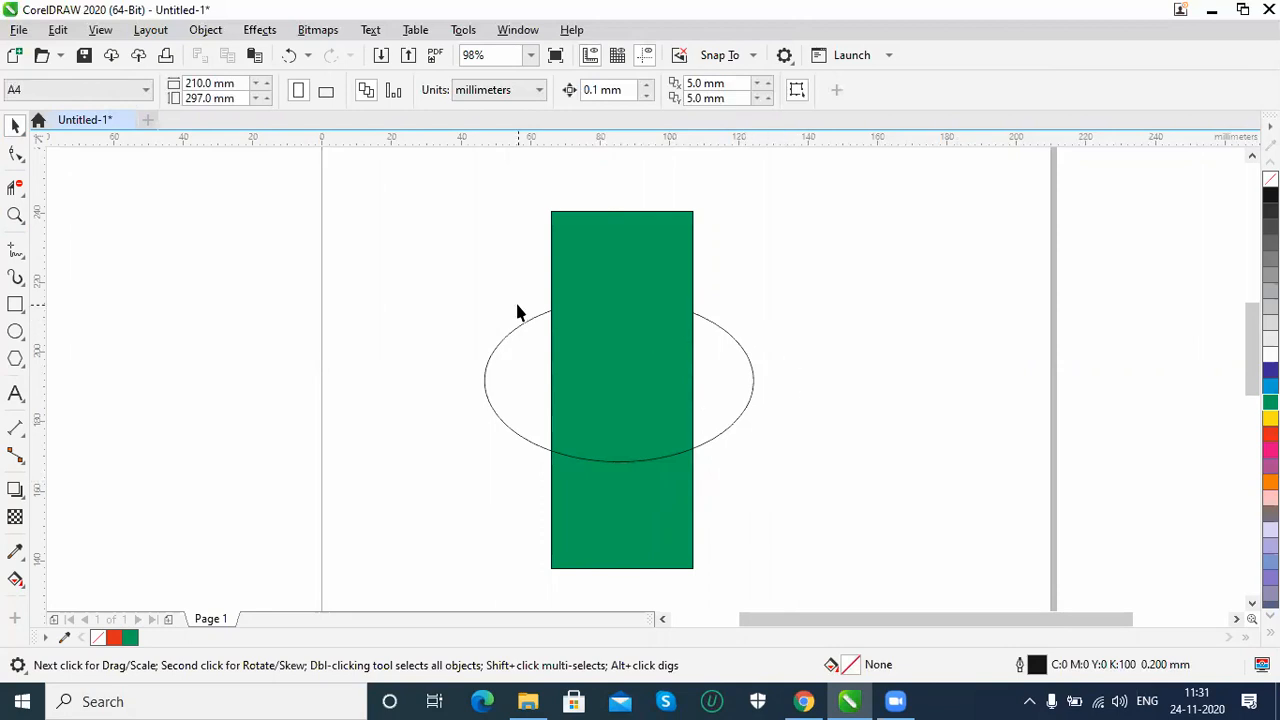
Draw a Freehand curve about 96 by 74 mm running diagonally down across the ellipse and the green rectangle.
click(15, 253)
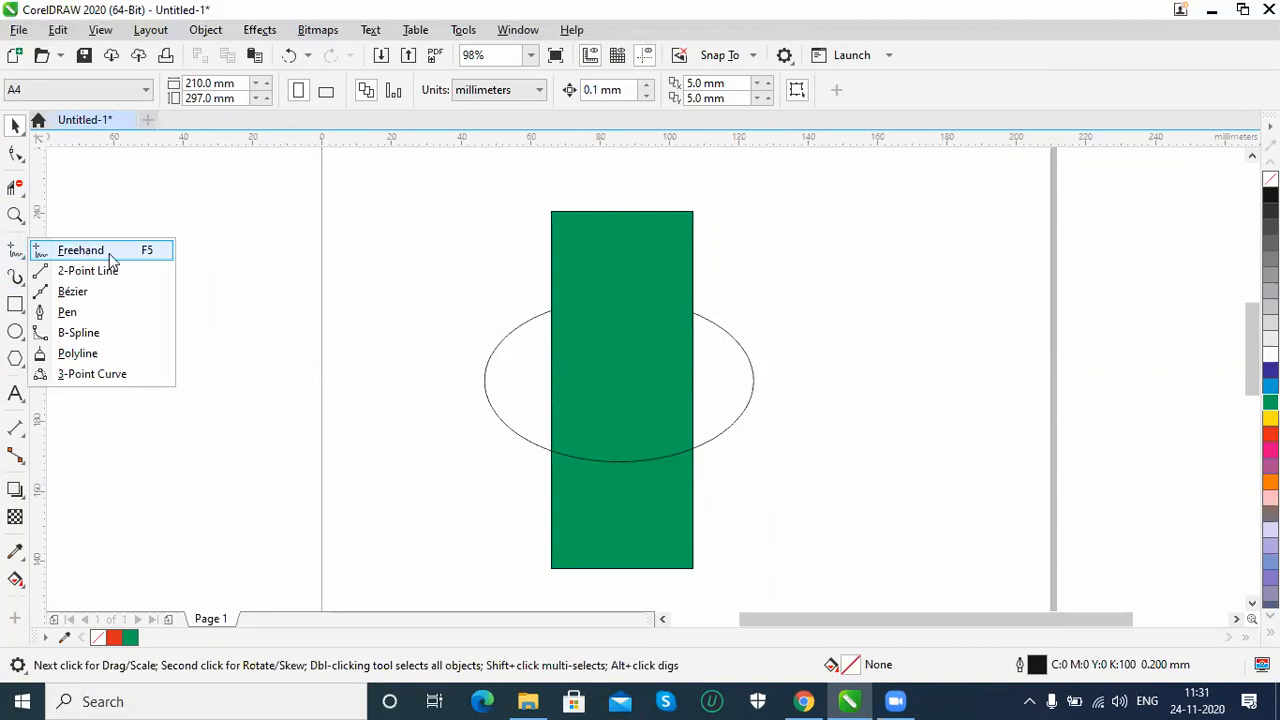
click(85, 252)
mouse_move(448, 280)
mouse_down()
mouse_move(531, 365)
mouse_move(553, 423)
mouse_move(781, 538)
mouse_up()
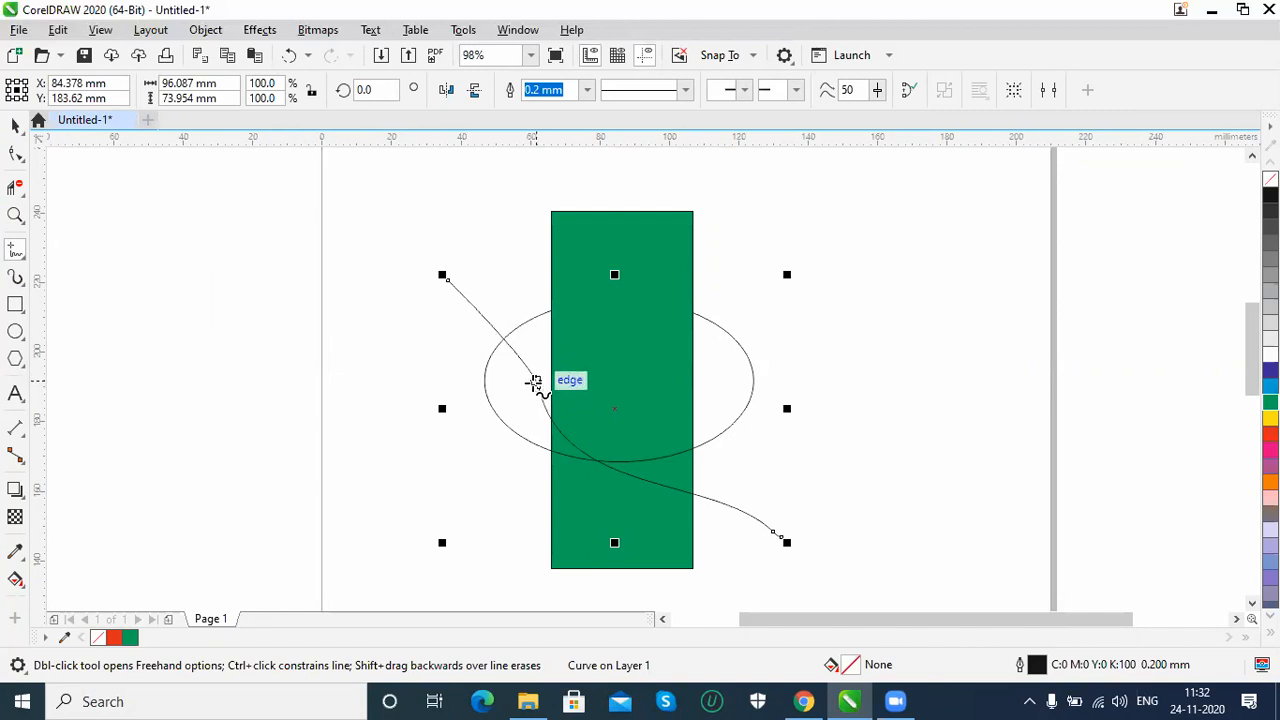
With Virtual Segment Delete, remove the freehand curve's segments between the ellipse's left edge and the rectangle's right edge.
click(14, 190)
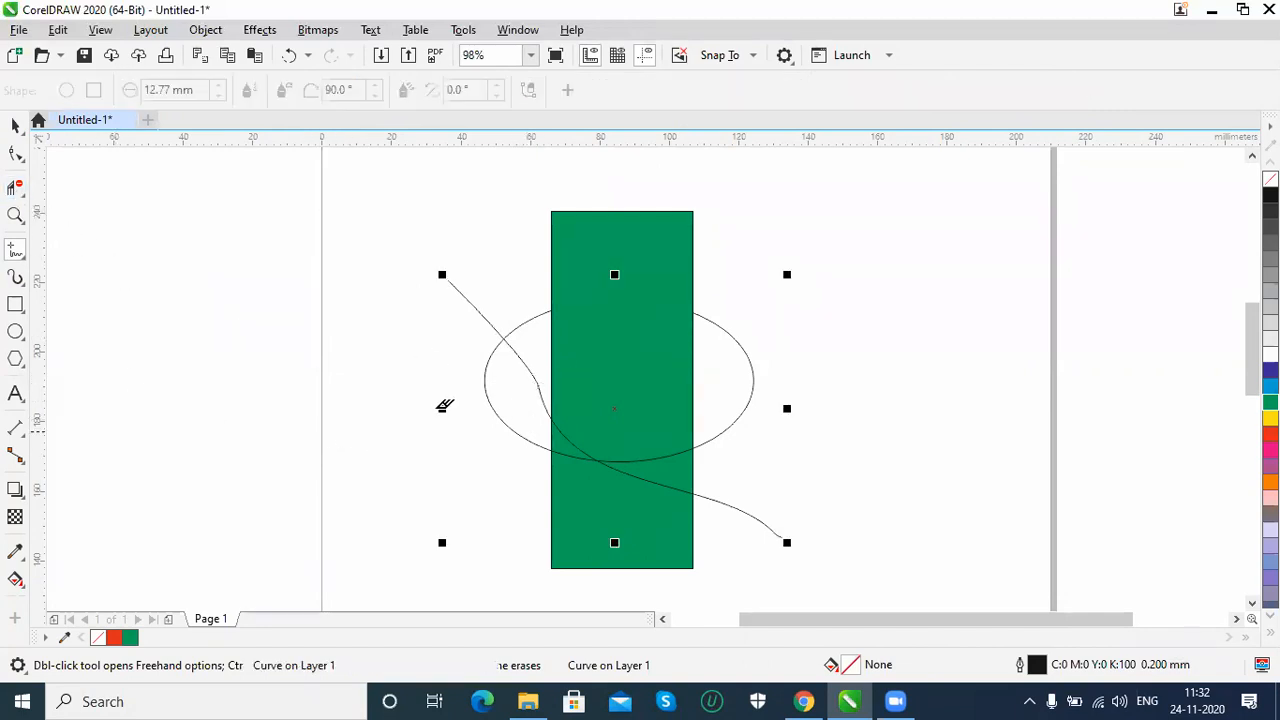
click(531, 364)
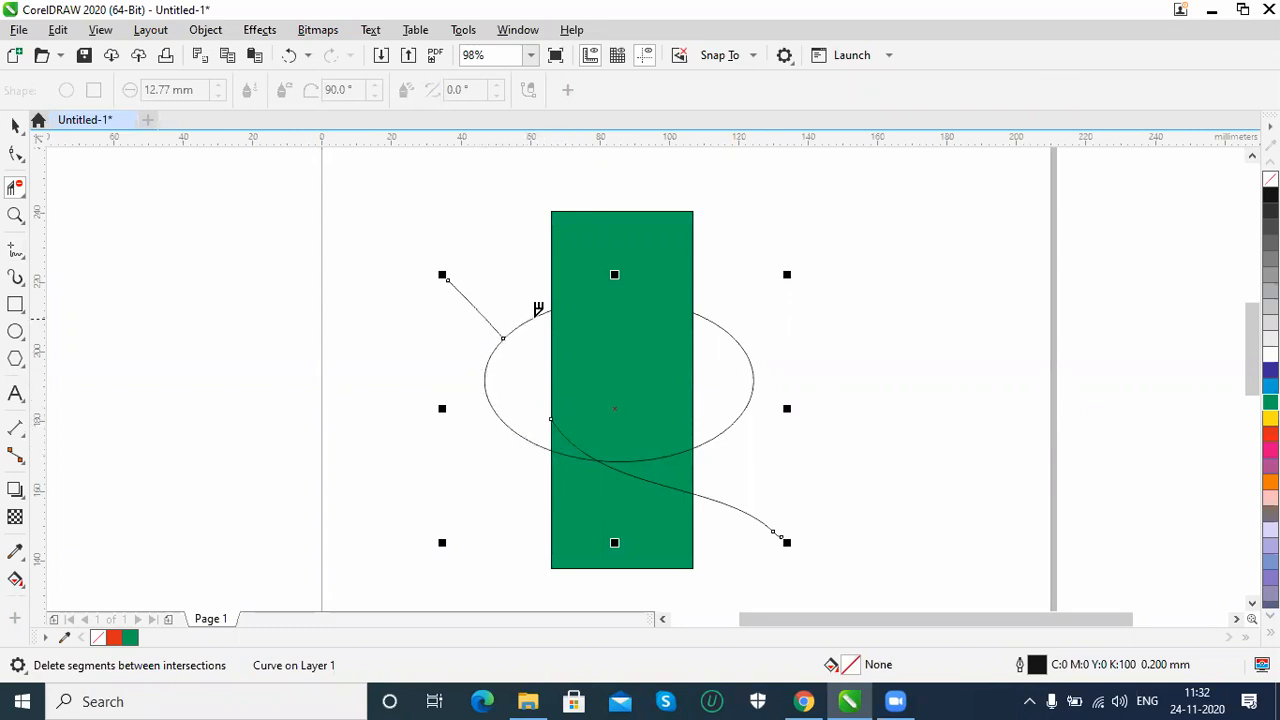
click(571, 428)
click(657, 474)
click(15, 251)
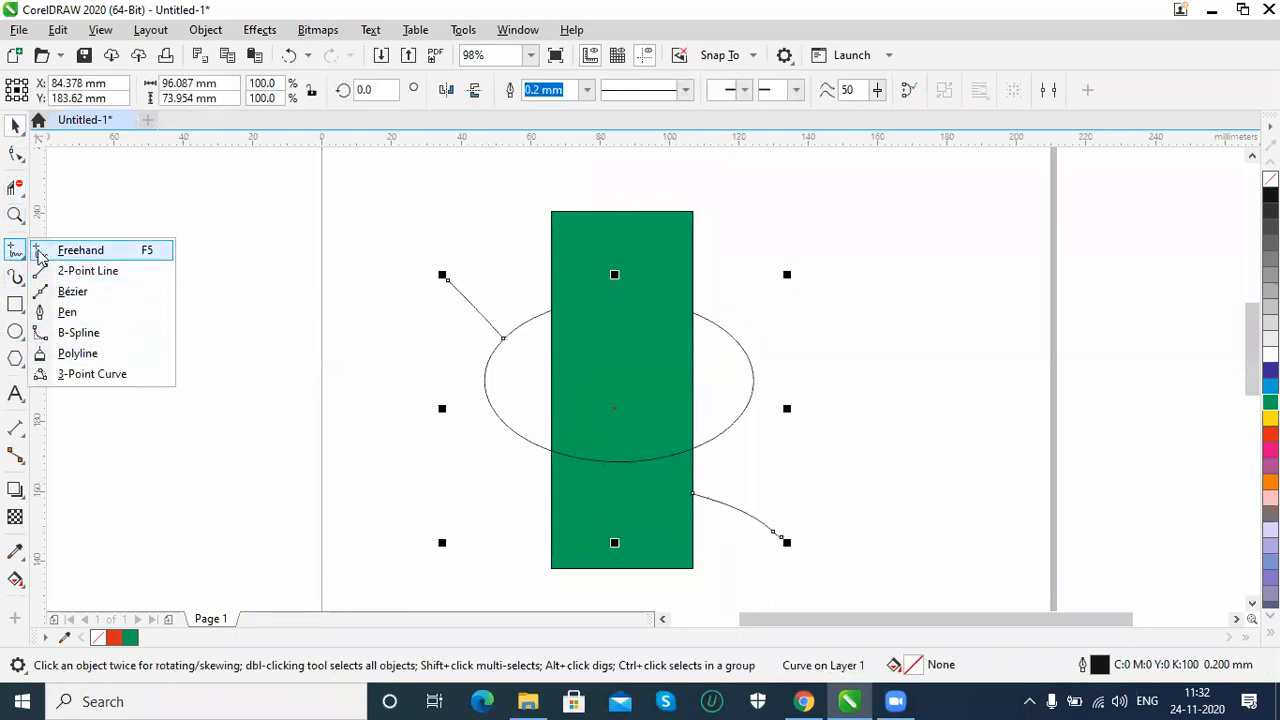
click(80, 250)
click(15, 190)
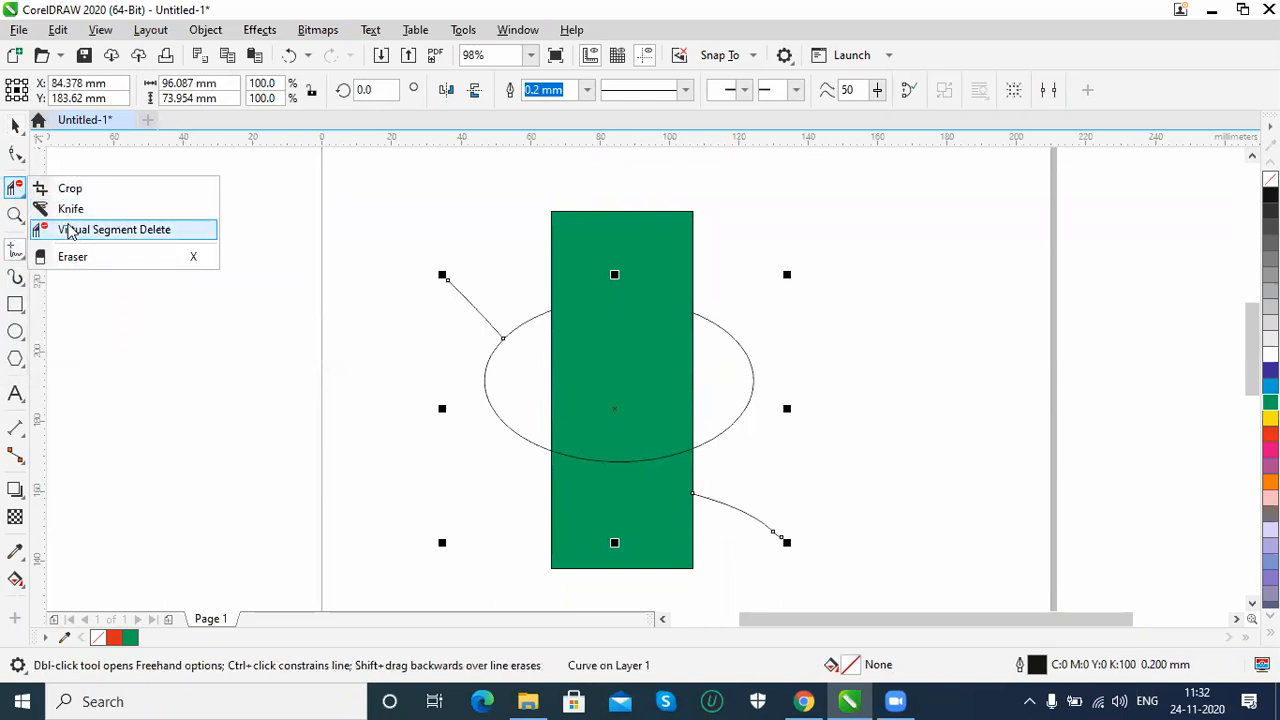
click(70, 229)
Select all objects on the page and delete them.
key(space)
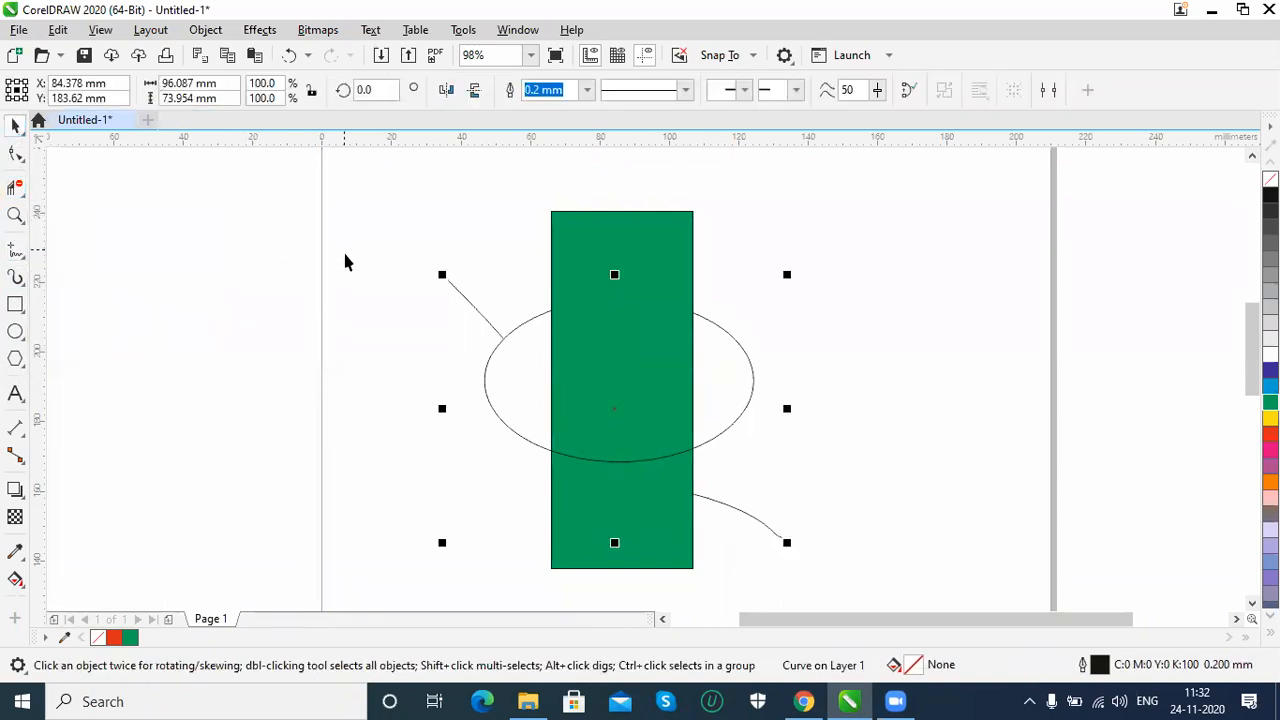
key(Escape)
key(ctrl+a)
key(Delete)
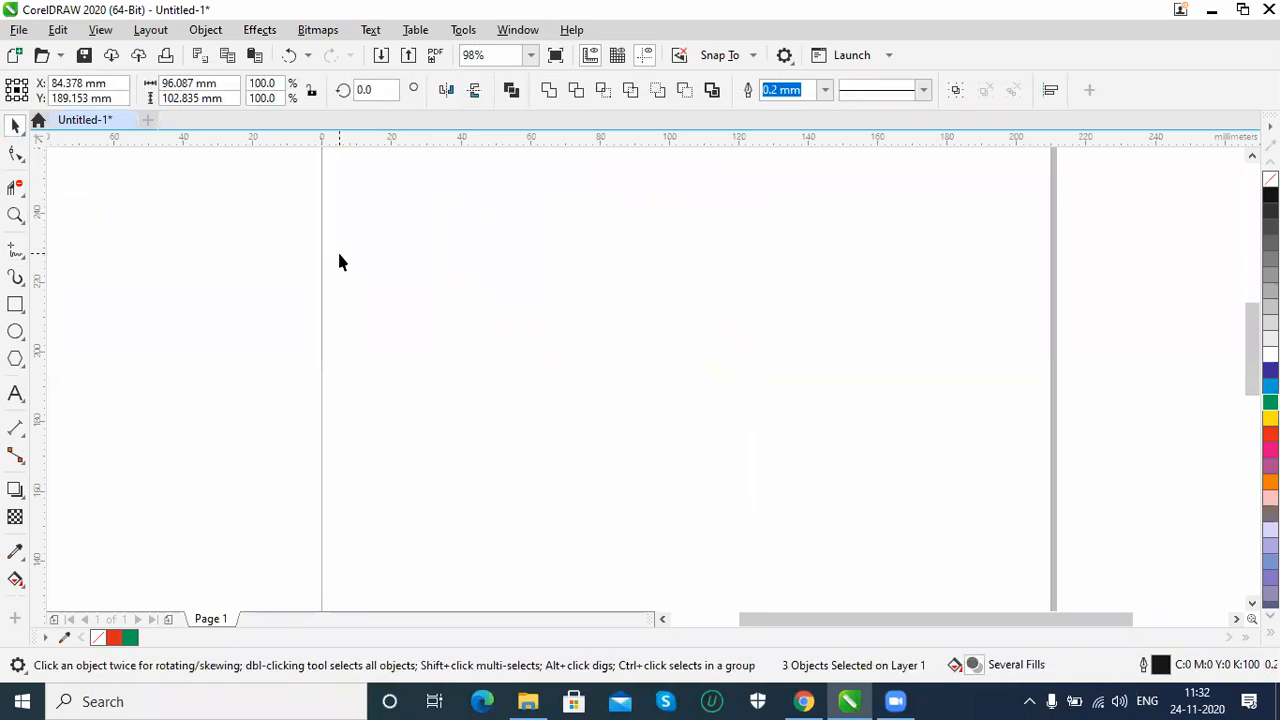
Draw an ellipse about 137 by 62 mm and a small one about 12 by 6 mm across its left edge.
click(15, 331)
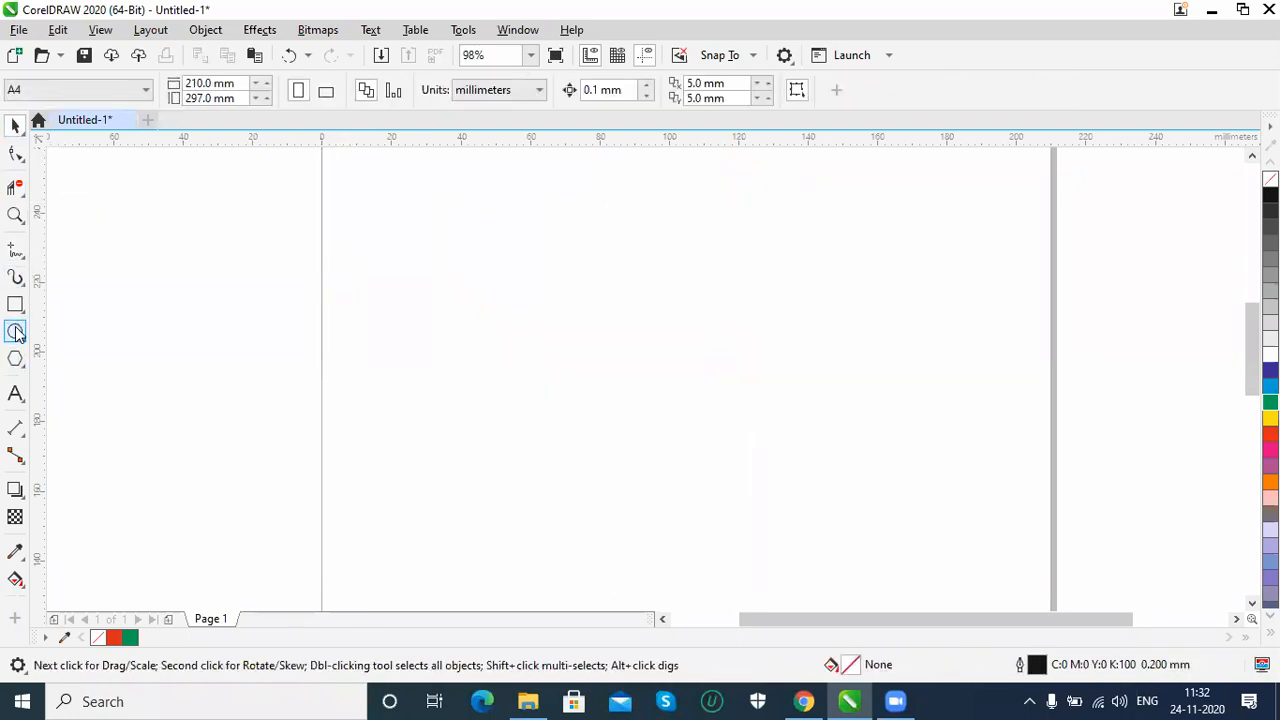
drag(396, 258, 875, 478)
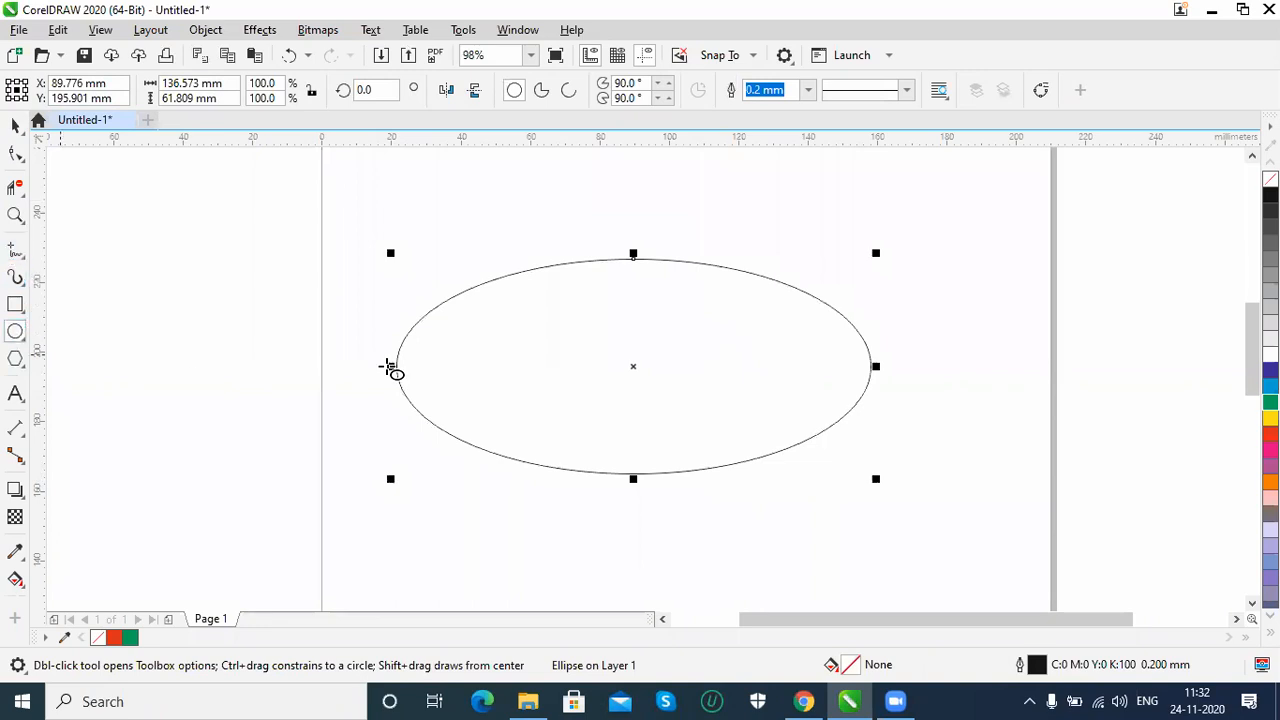
mouse_move(398, 364)
mouse_down()
mouse_move(445, 386)
mouse_move(423, 377)
mouse_move(423, 403)
mouse_move(412, 378)
mouse_up()
click(15, 125)
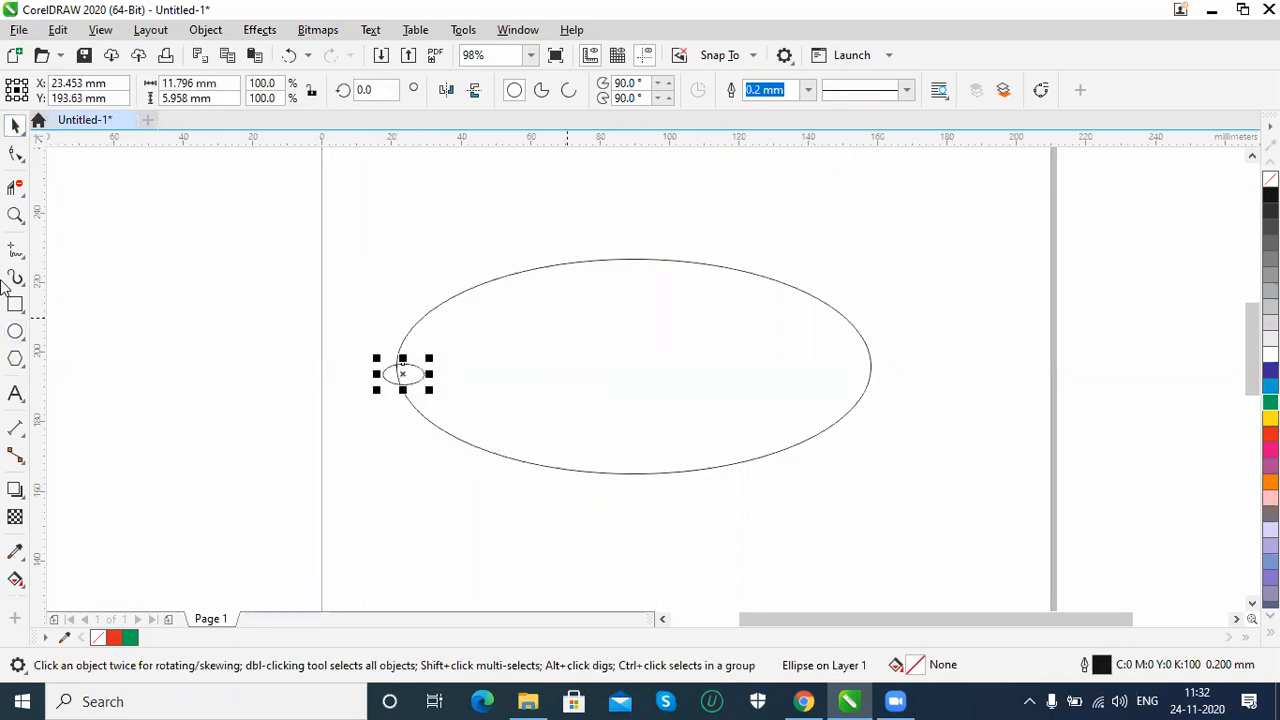
Draw an ellipse about 56 by 37 mm and place it so that it touches the large ellipse's right end.
click(15, 331)
drag(860, 310, 1060, 443)
click(15, 125)
drag(935, 313, 945, 314)
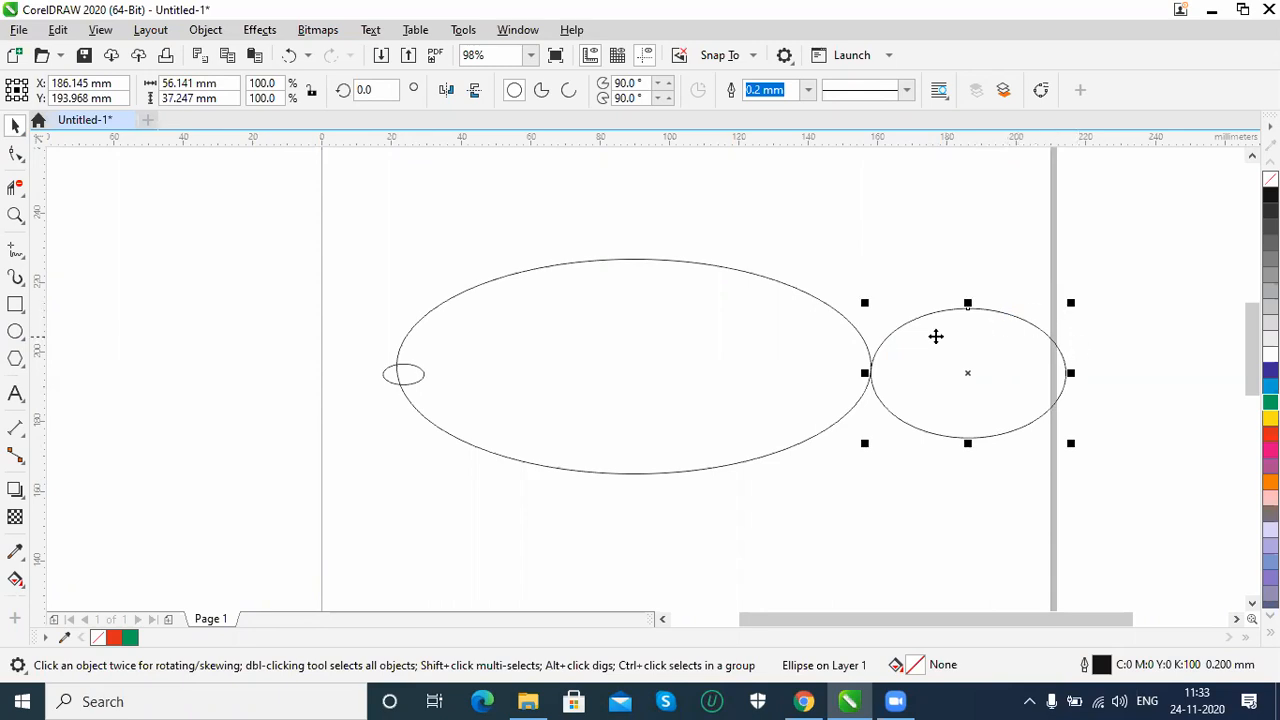
Draw a rectangle about 47 by 34 mm overlapping the middle of the large ellipse's upper edge.
click(15, 306)
drag(549, 196, 713, 314)
click(22, 130)
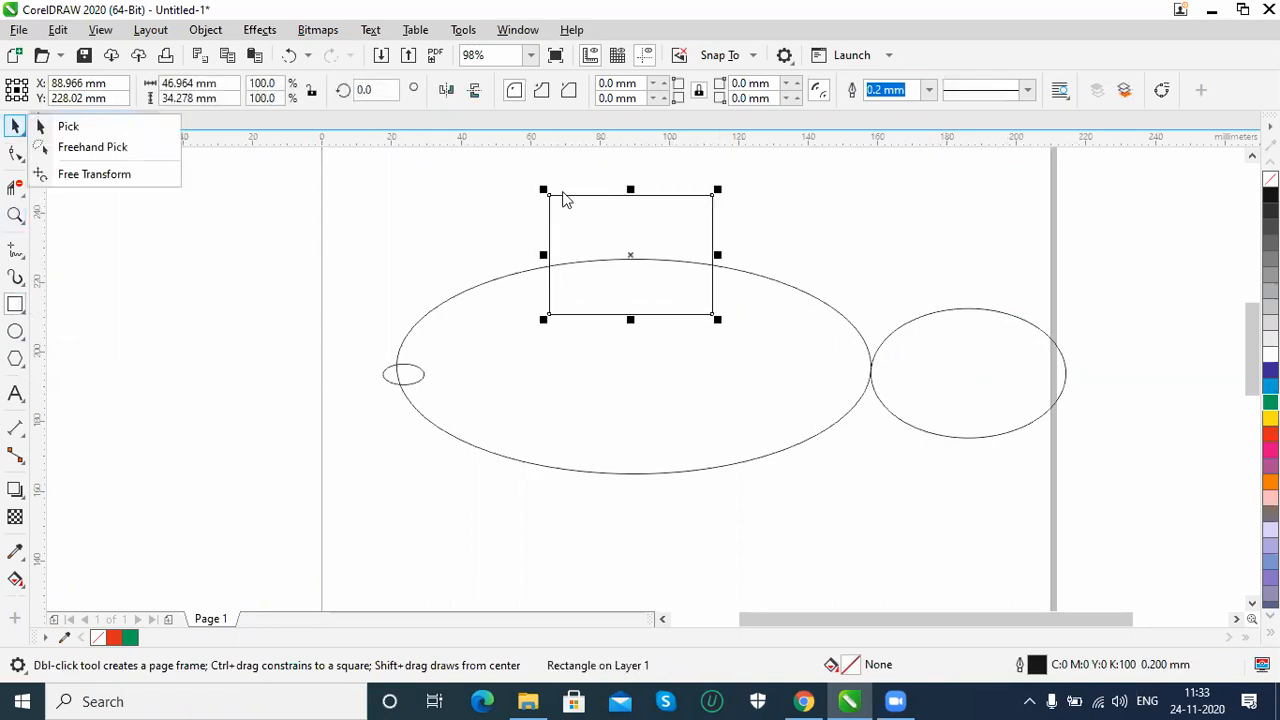
click(60, 127)
Skew the rectangle's upper edge to the right to form a parallelogram, and round its corners with a 7.1 mm radius.
click(604, 196)
drag(631, 191, 782, 212)
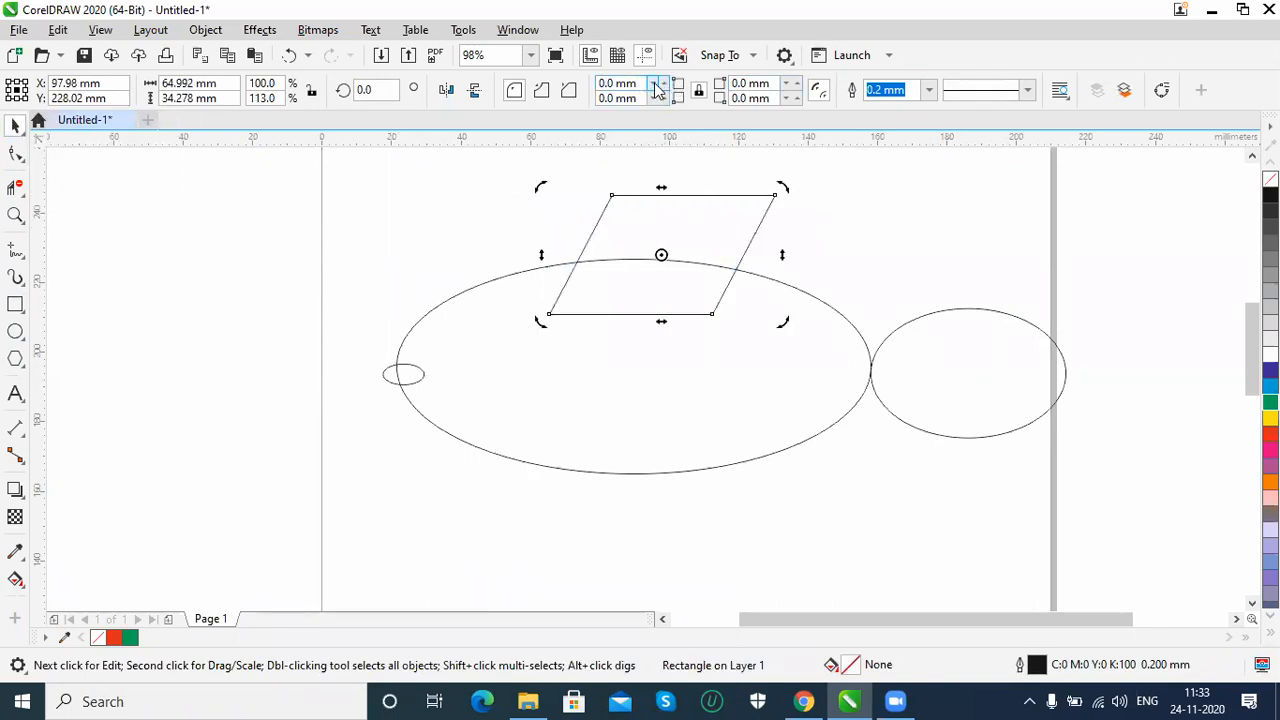
drag(657, 88, 690, 30)
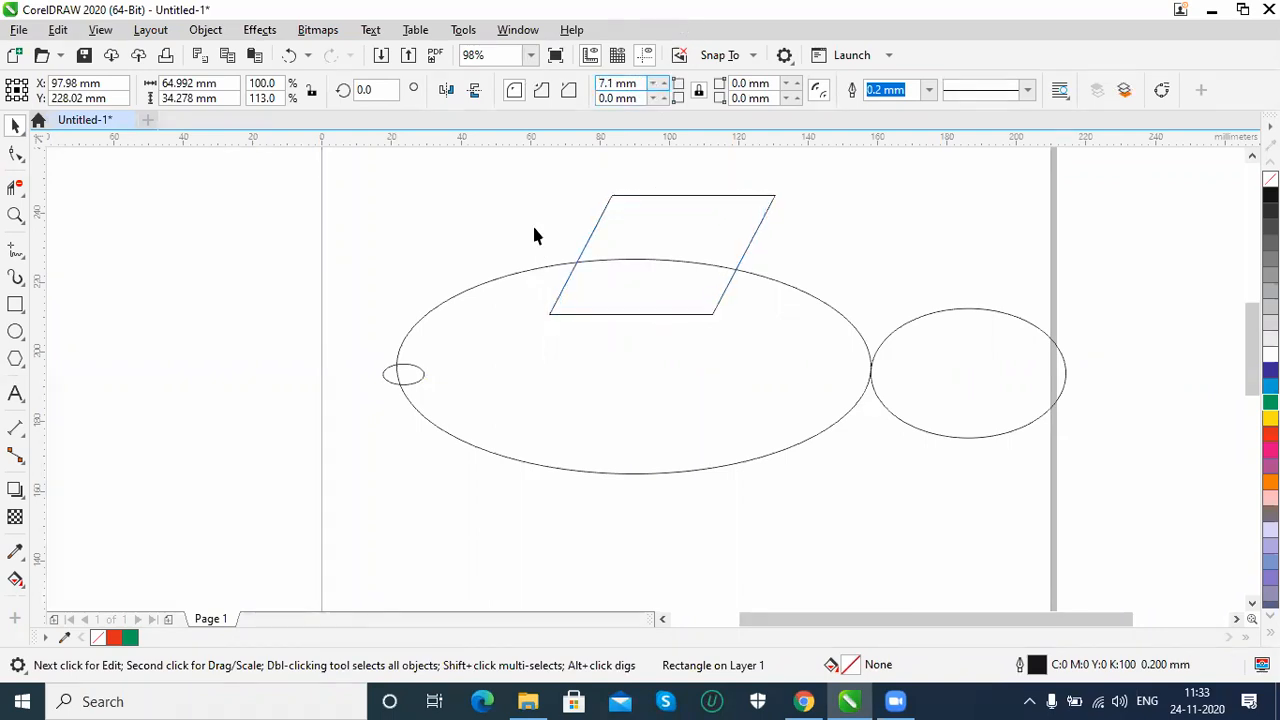
click(429, 234)
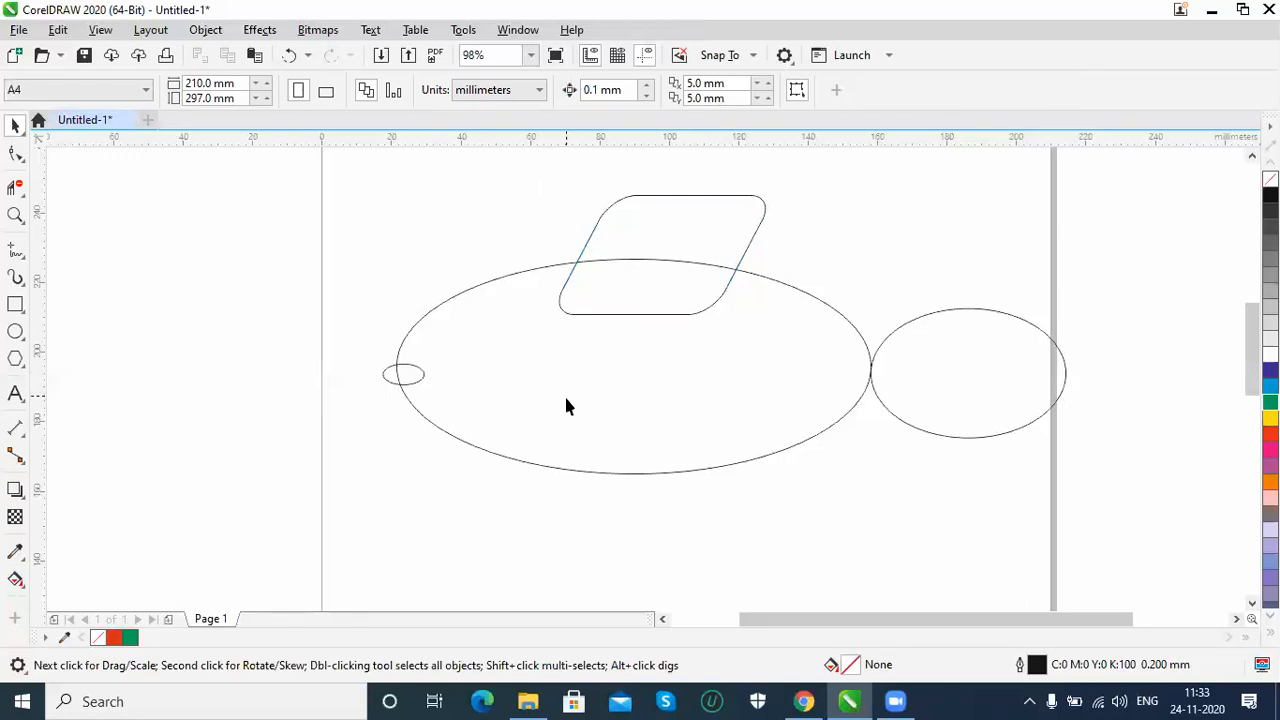
With Virtual Segment Delete, open the mouth notch by removing its outer segments, and remove the part of the parallelogram inside the large ellipse.
click(389, 366)
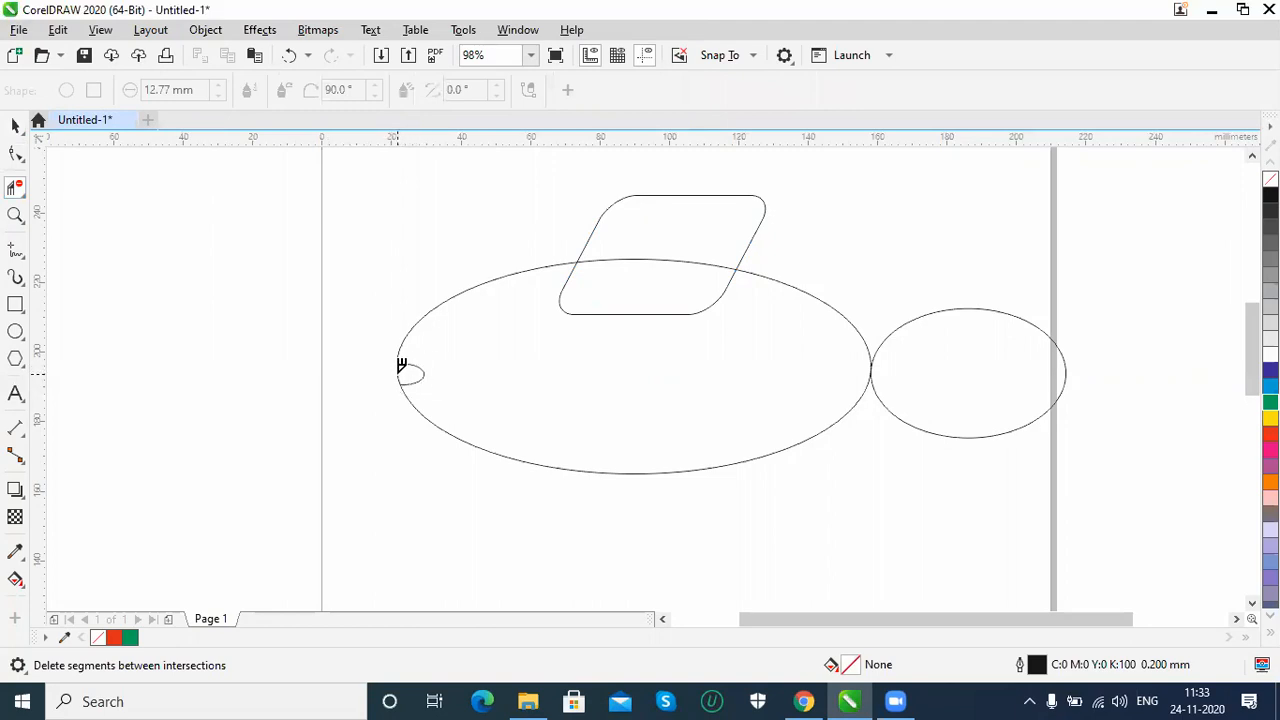
click(400, 366)
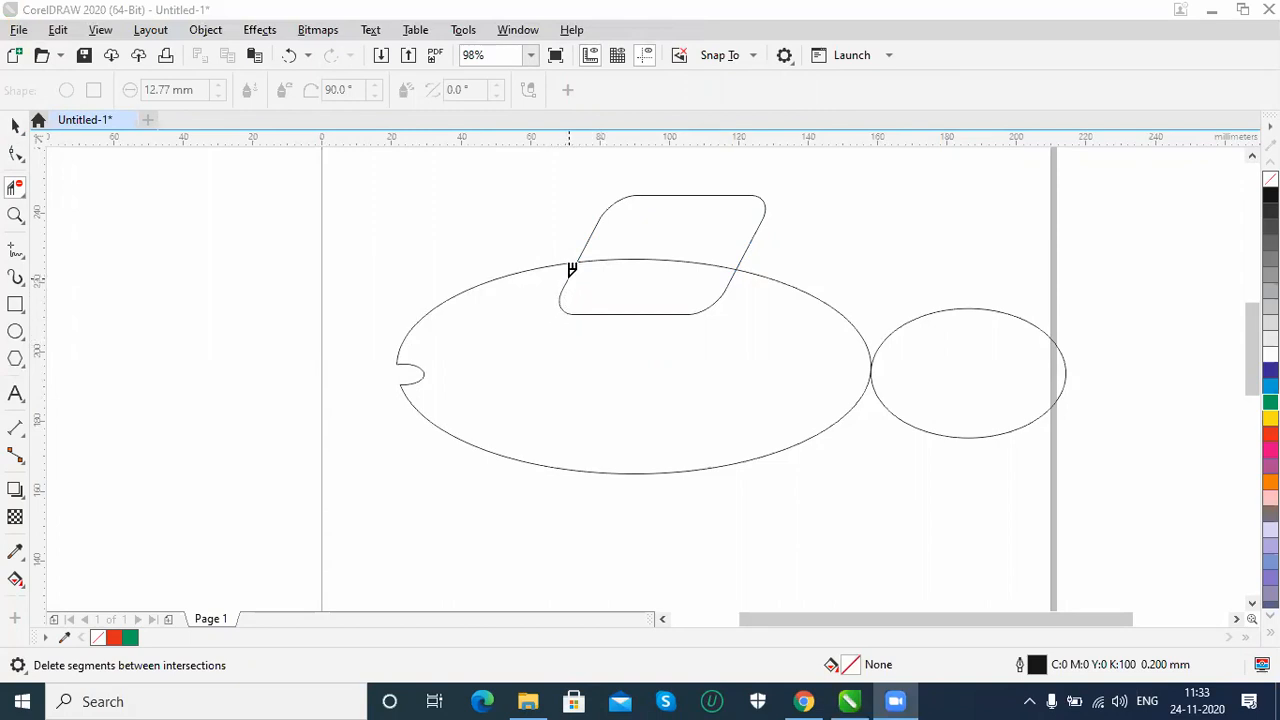
click(567, 281)
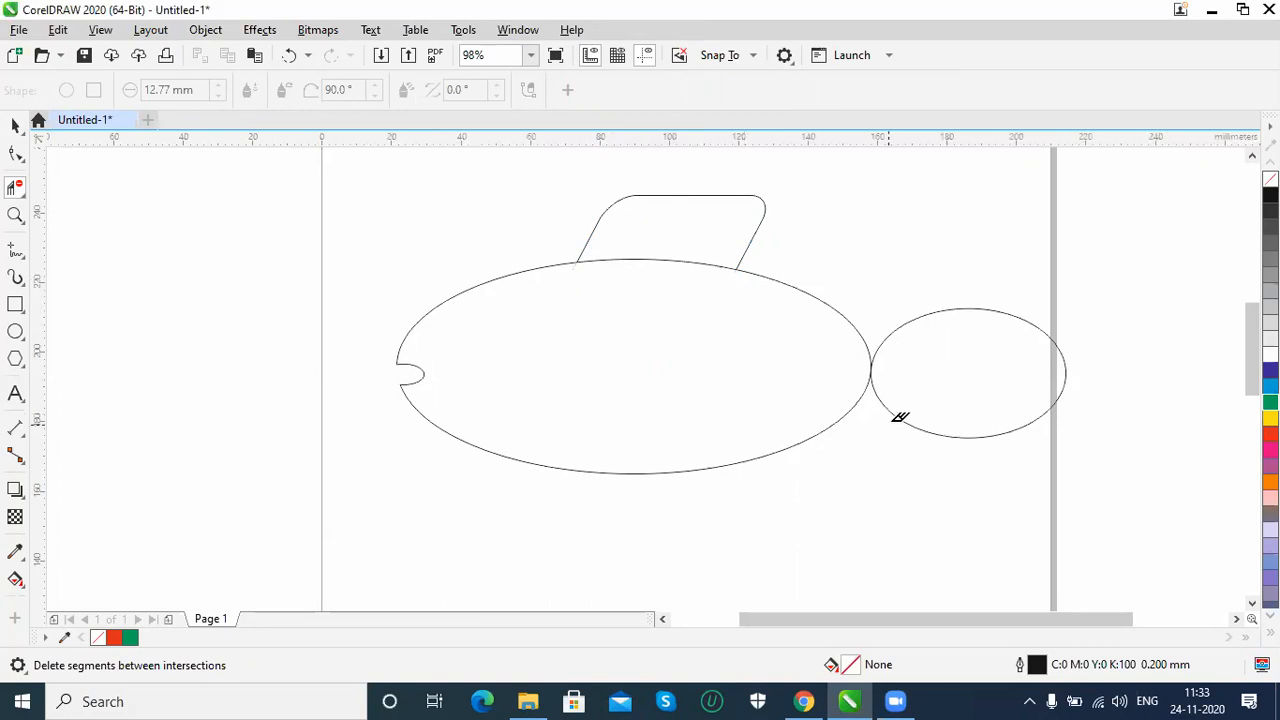
Move the tail ellipse about 9 mm left to overlap the body, and delete both overlapping segments with Virtual Segment Delete.
click(15, 125)
click(947, 436)
drag(947, 436, 914, 436)
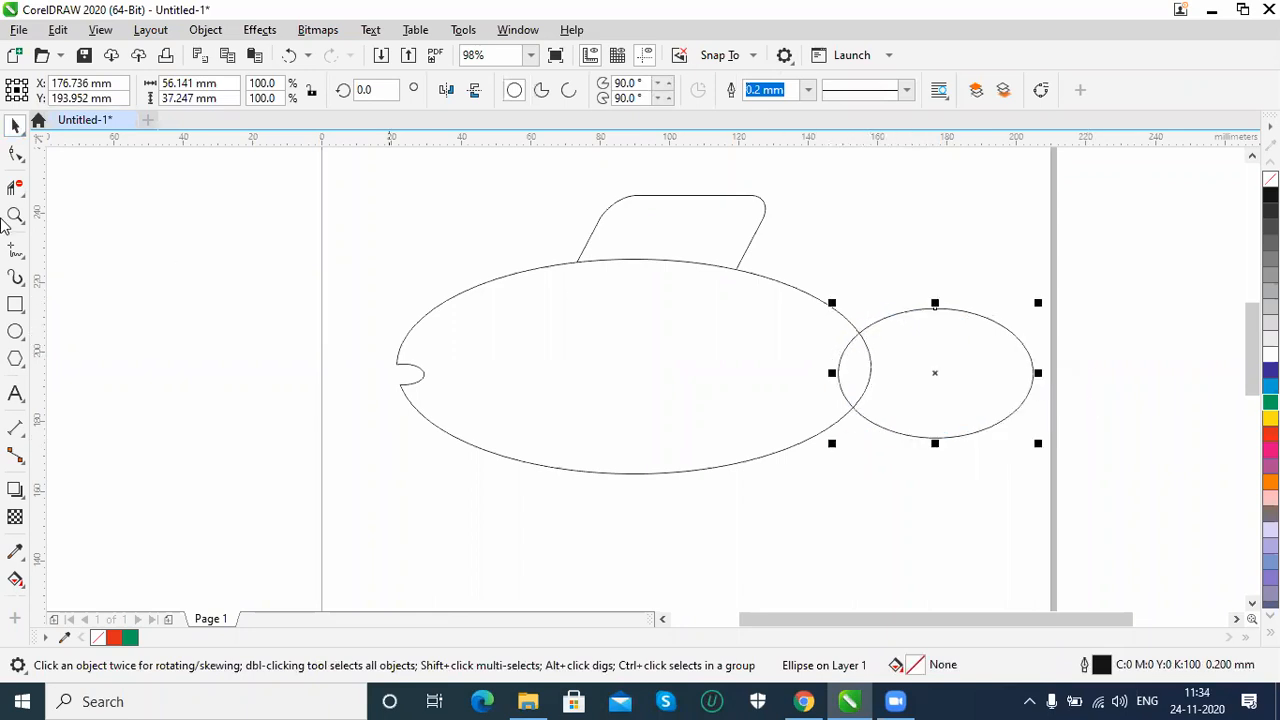
click(840, 353)
click(872, 362)
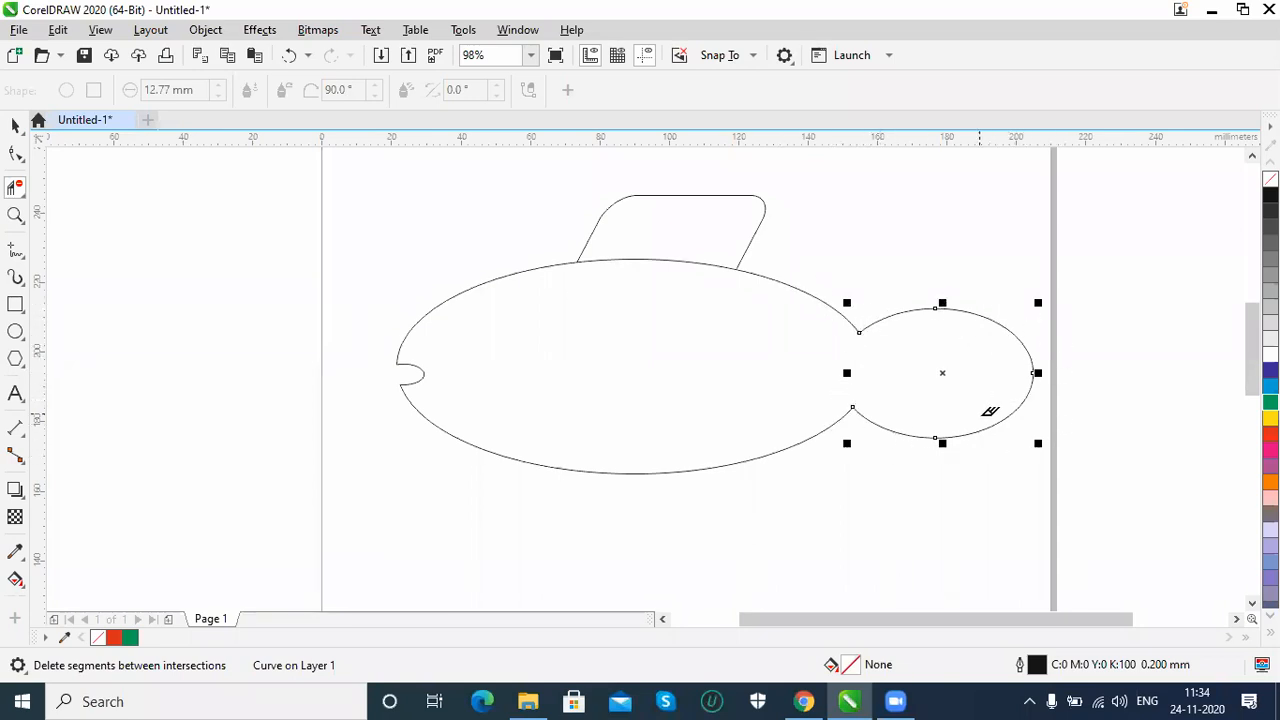
Try moving the fin and body outlines apart as separate curves, and undo the move.
click(15, 125)
click(655, 316)
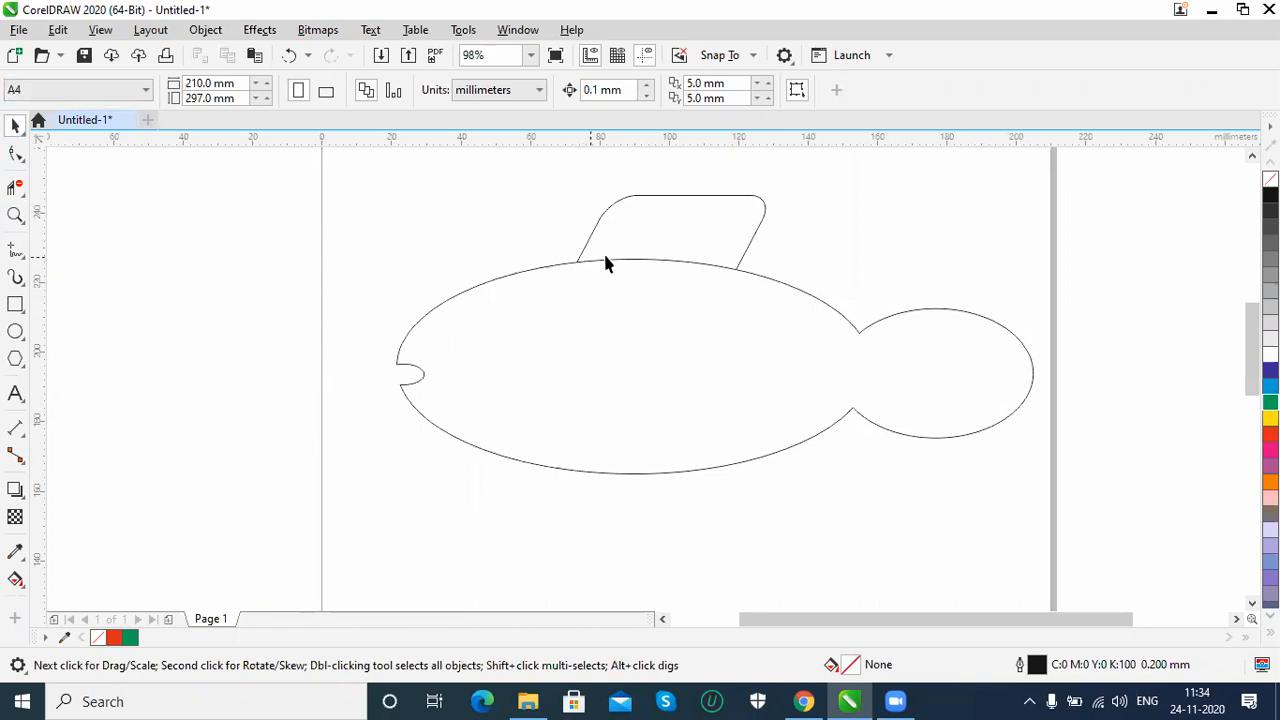
click(700, 197)
mouse_move(700, 197)
mouse_down()
mouse_move(683, 177)
mouse_move(708, 204)
mouse_up()
drag(806, 291, 697, 391)
key(ctrl+z)
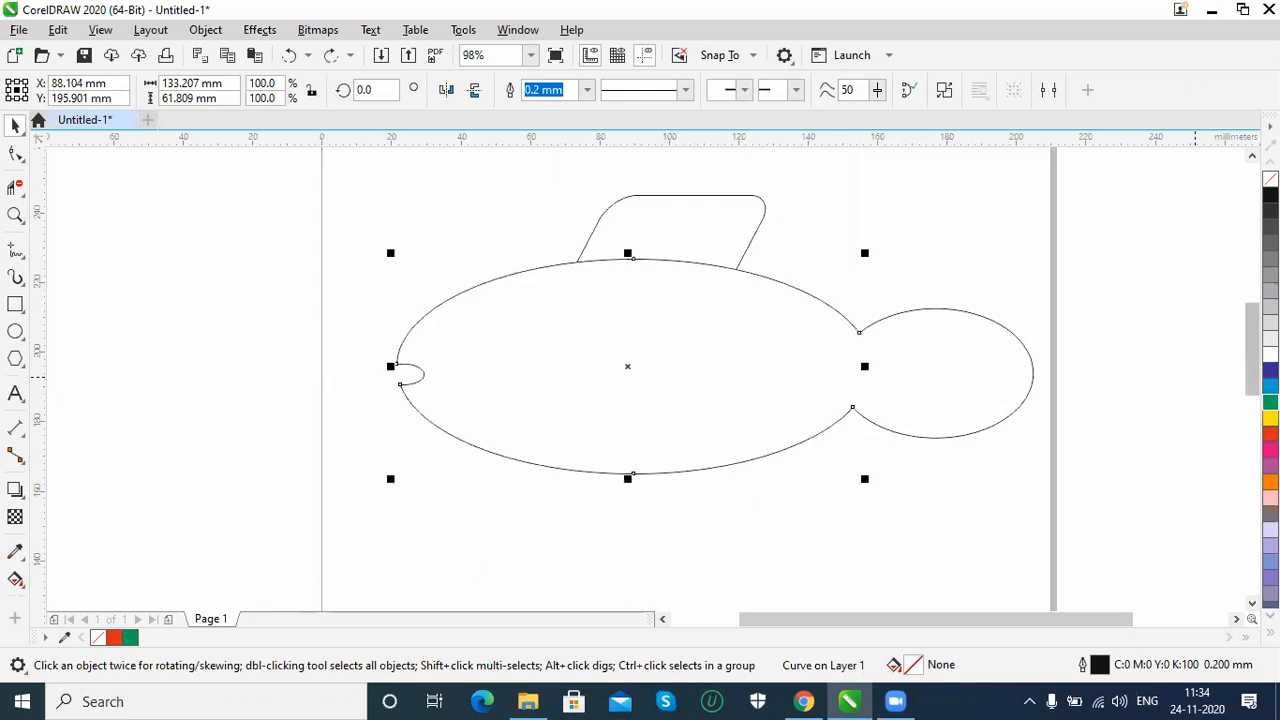
Apply a red fill to the fish's body curve, replace it with magenta, and deselect the curve.
click(1270, 434)
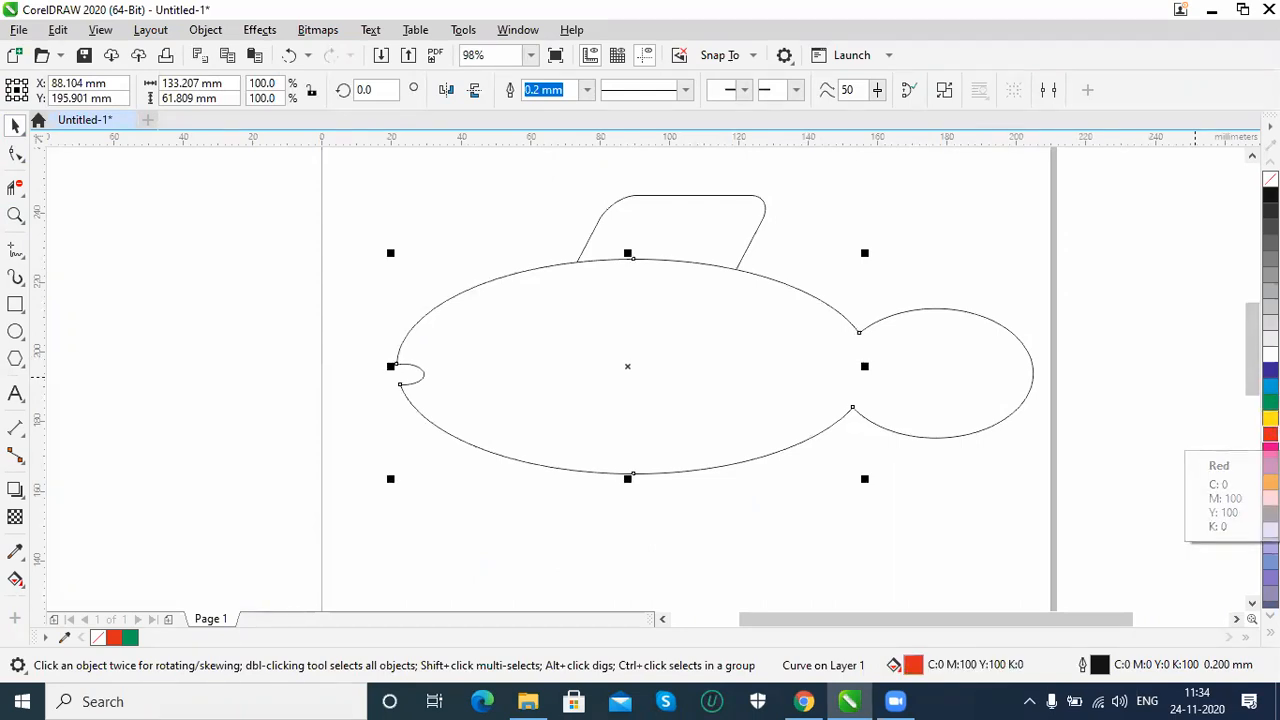
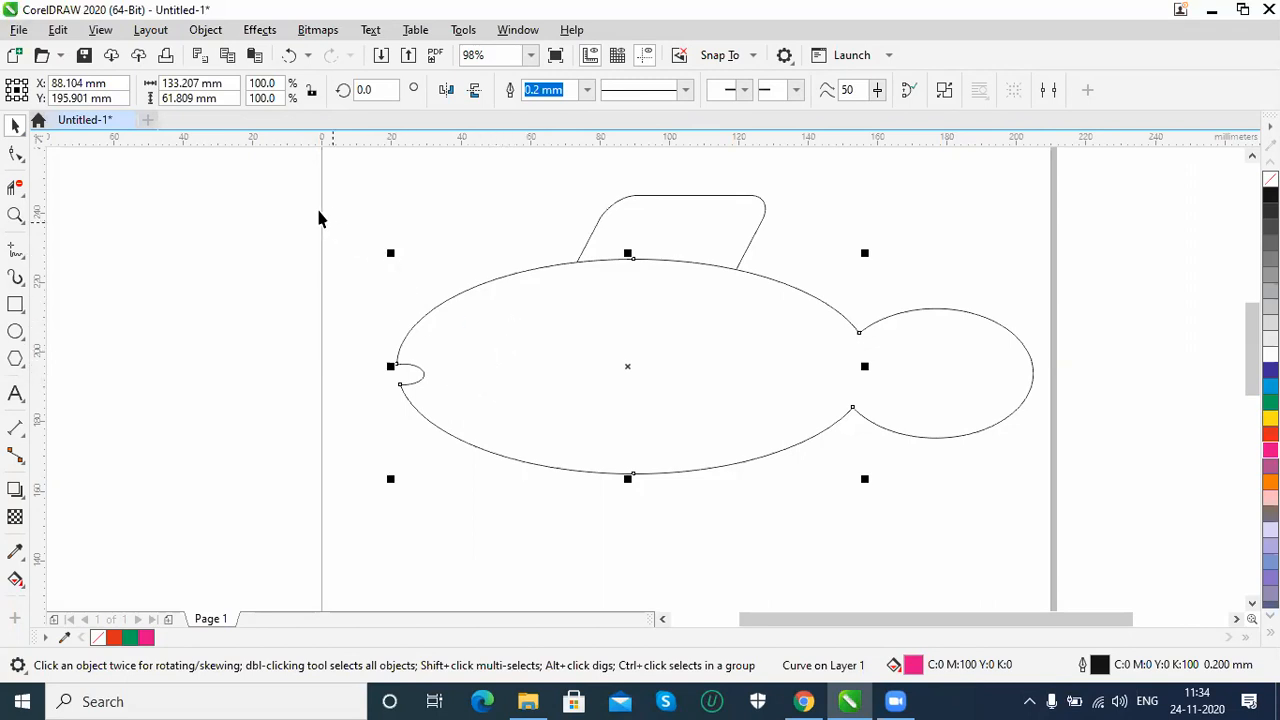
click(245, 197)
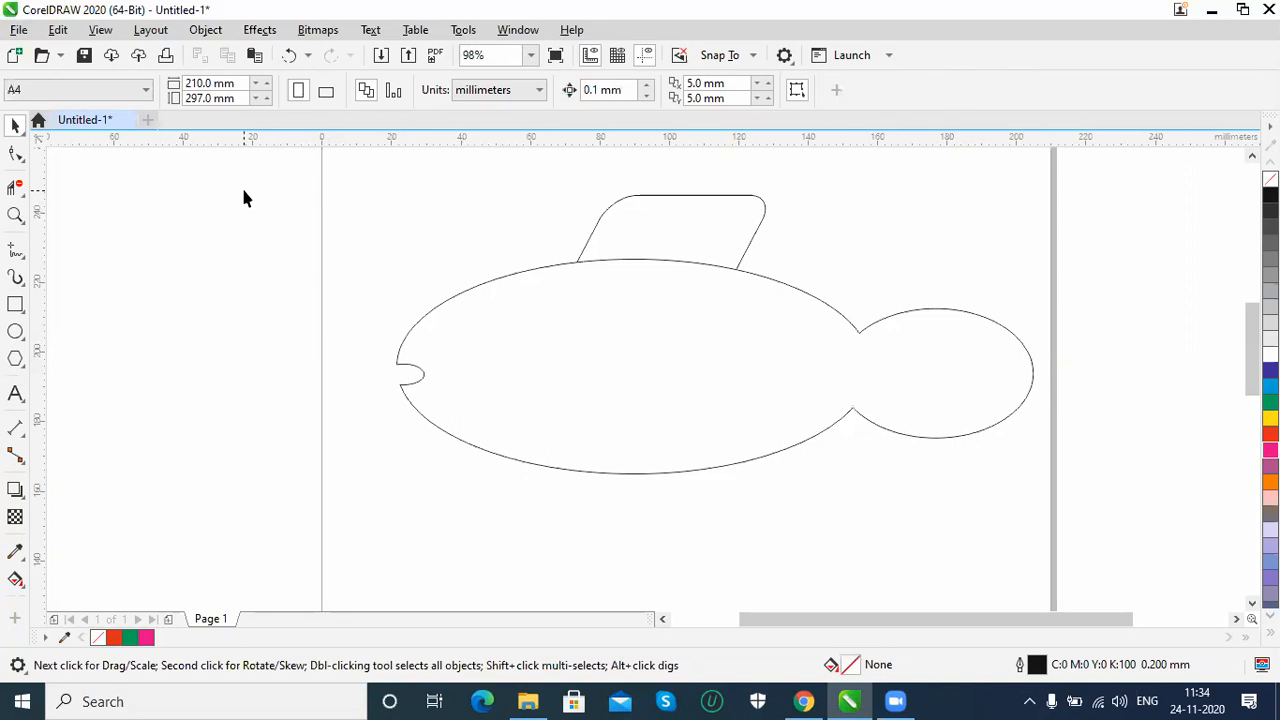
click(16, 188)
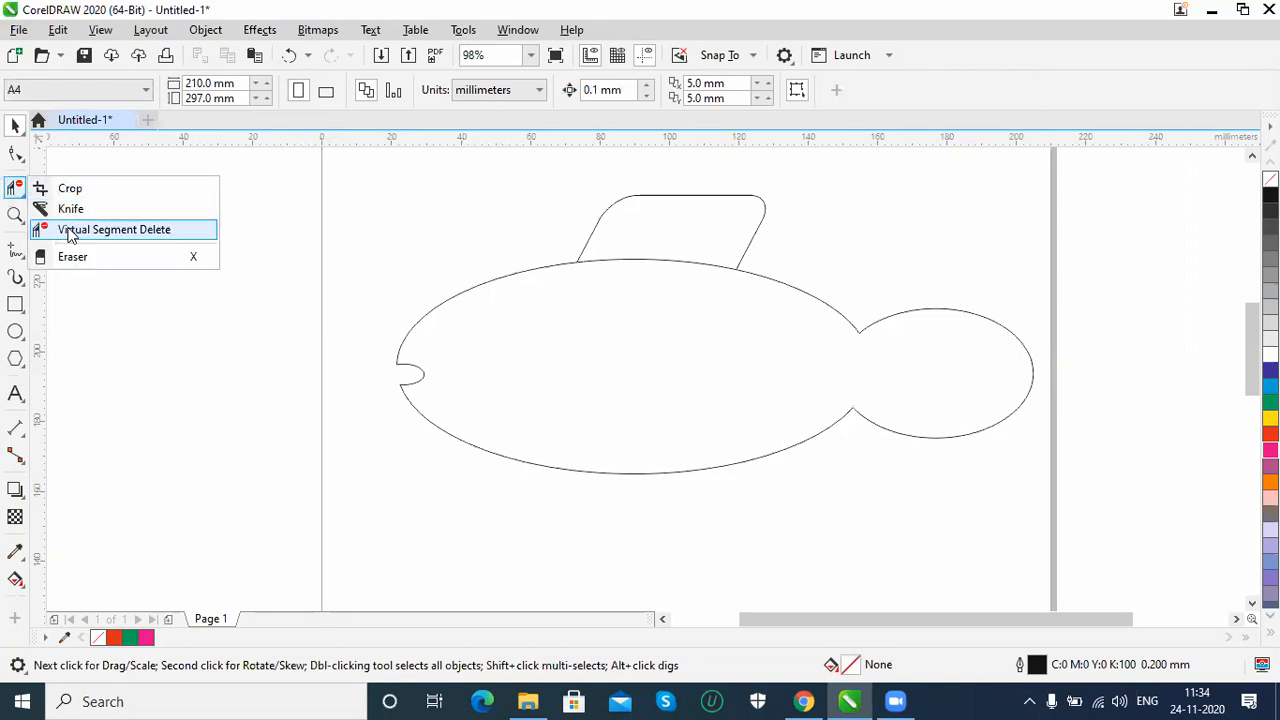
click(72, 230)
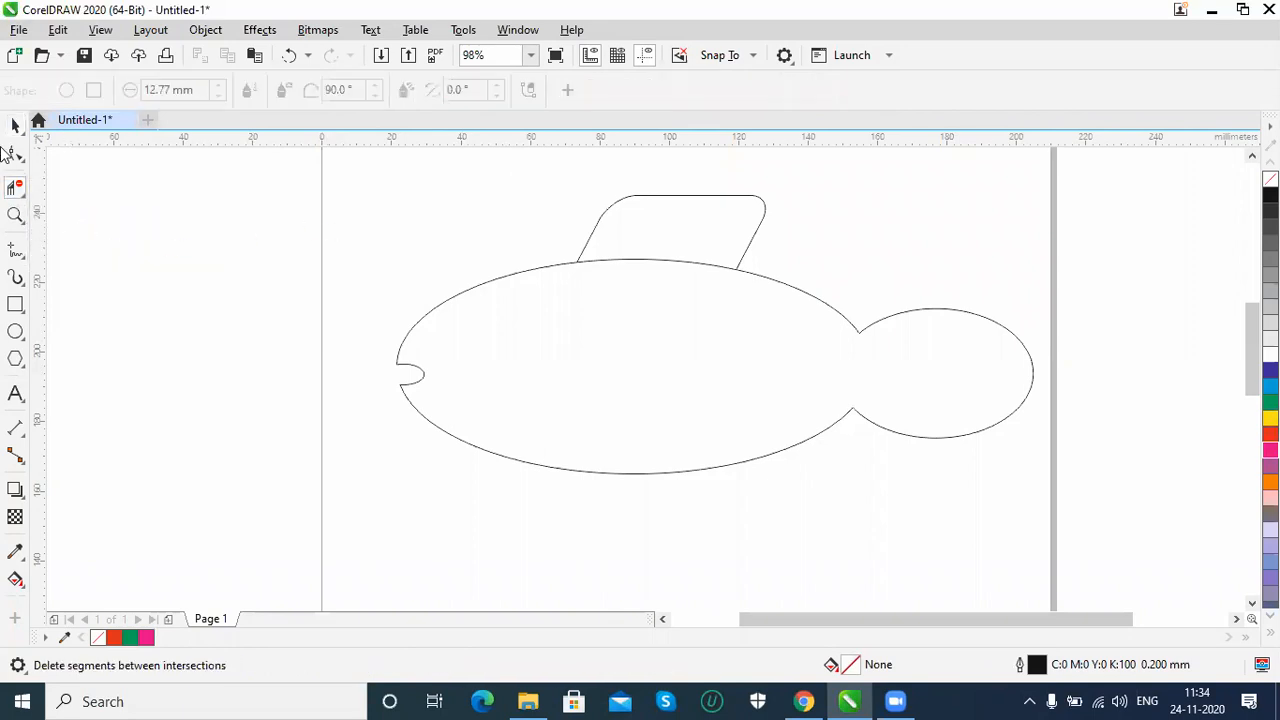
click(15, 125)
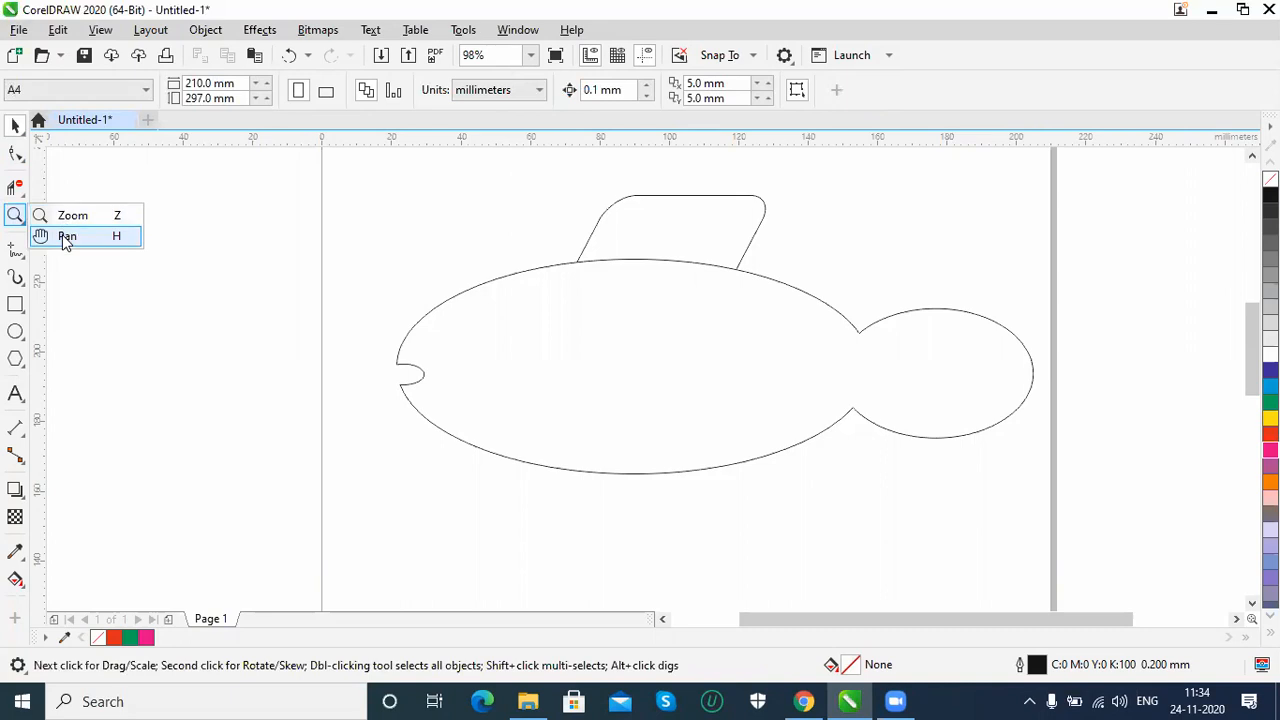
Magnify the fish's mouth notch with the Zoom tool, zoom to fit the whole drawing, and enlarge the notch again.
click(85, 218)
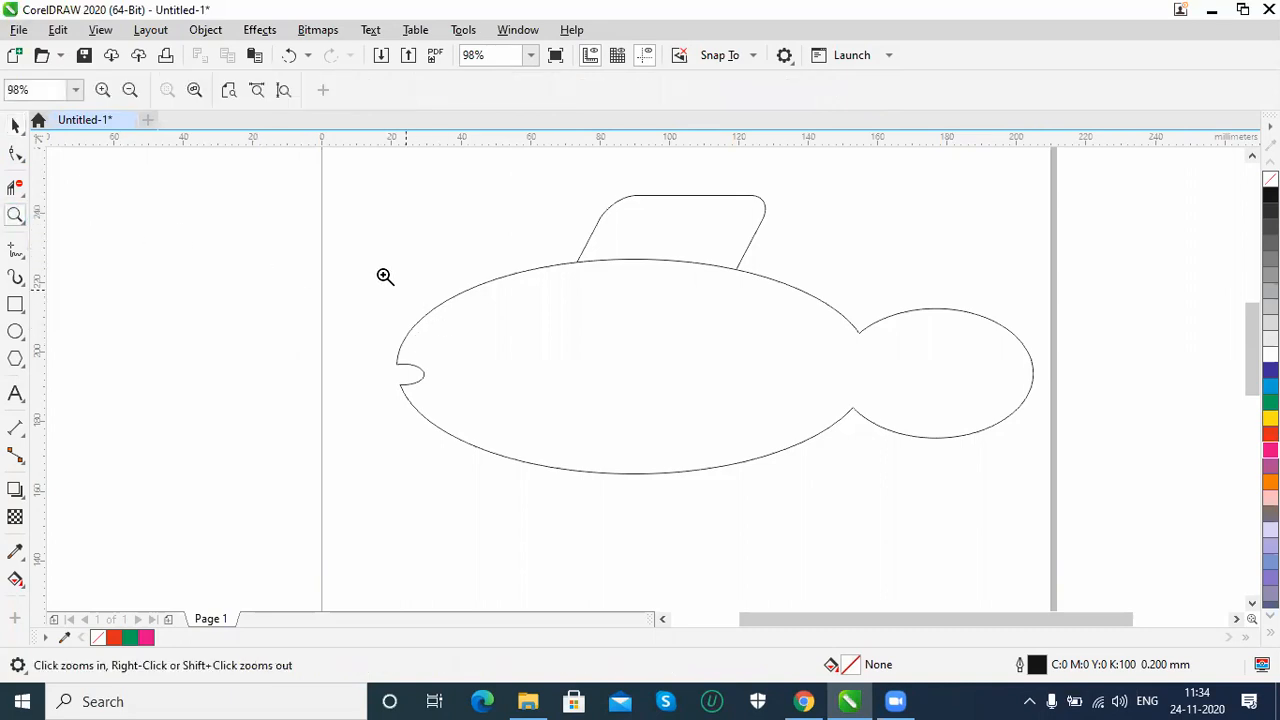
drag(333, 221, 460, 491)
drag(623, 340, 706, 460)
drag(637, 332, 699, 387)
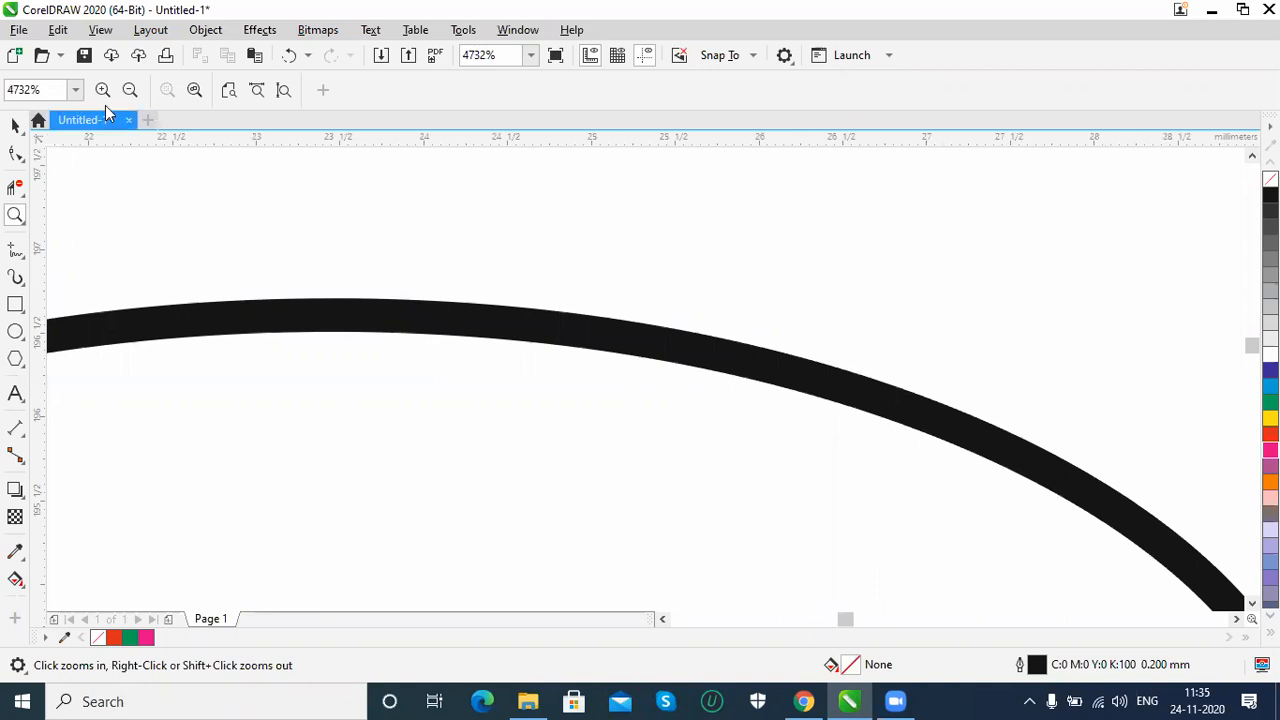
click(74, 90)
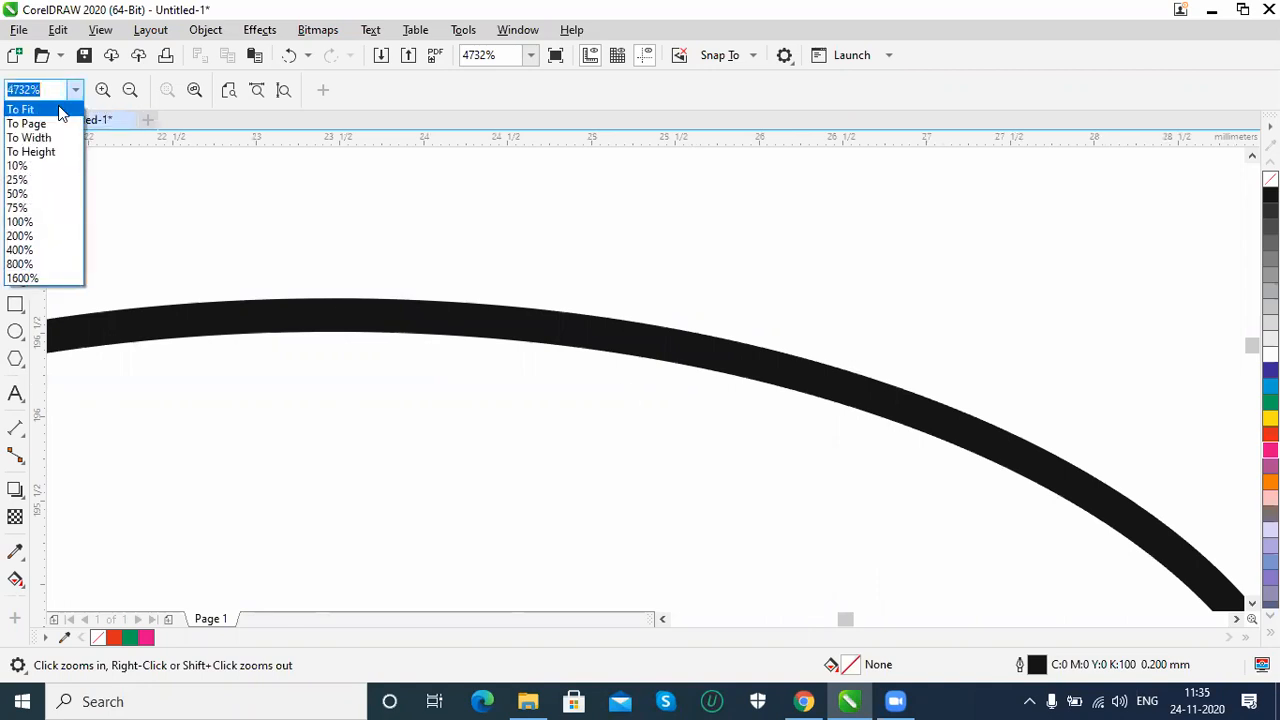
click(58, 108)
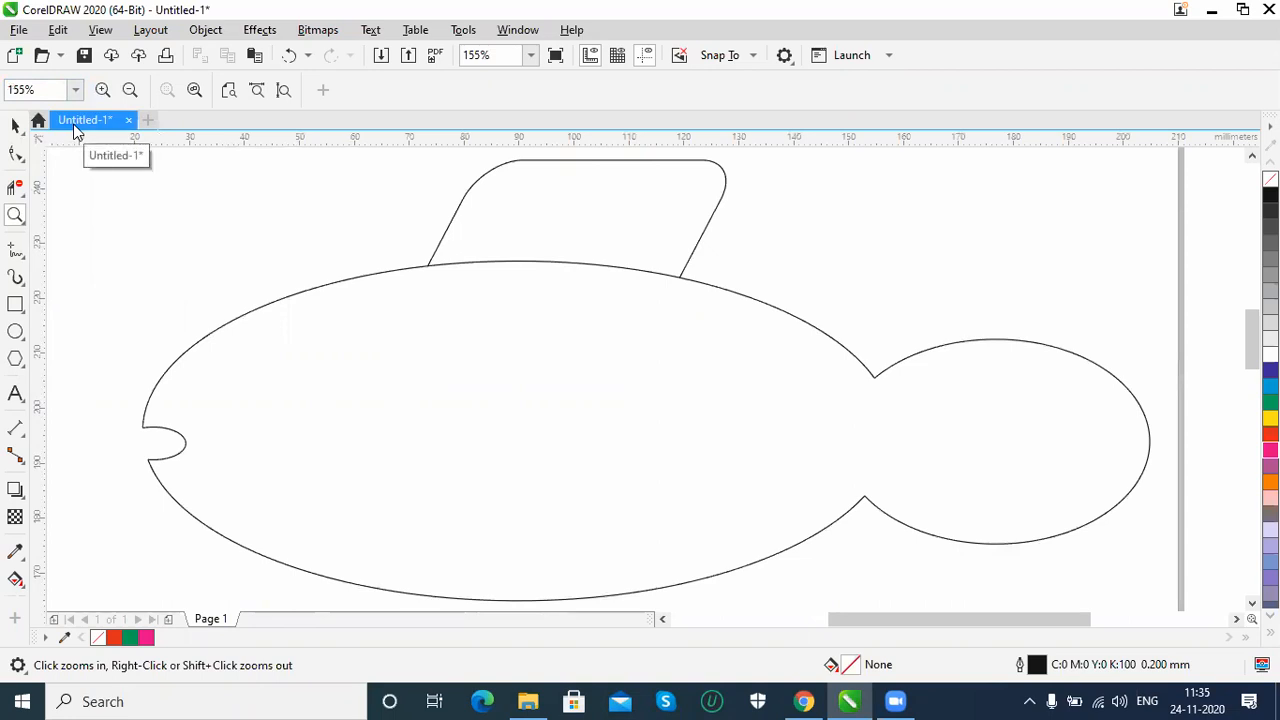
drag(89, 326, 240, 520)
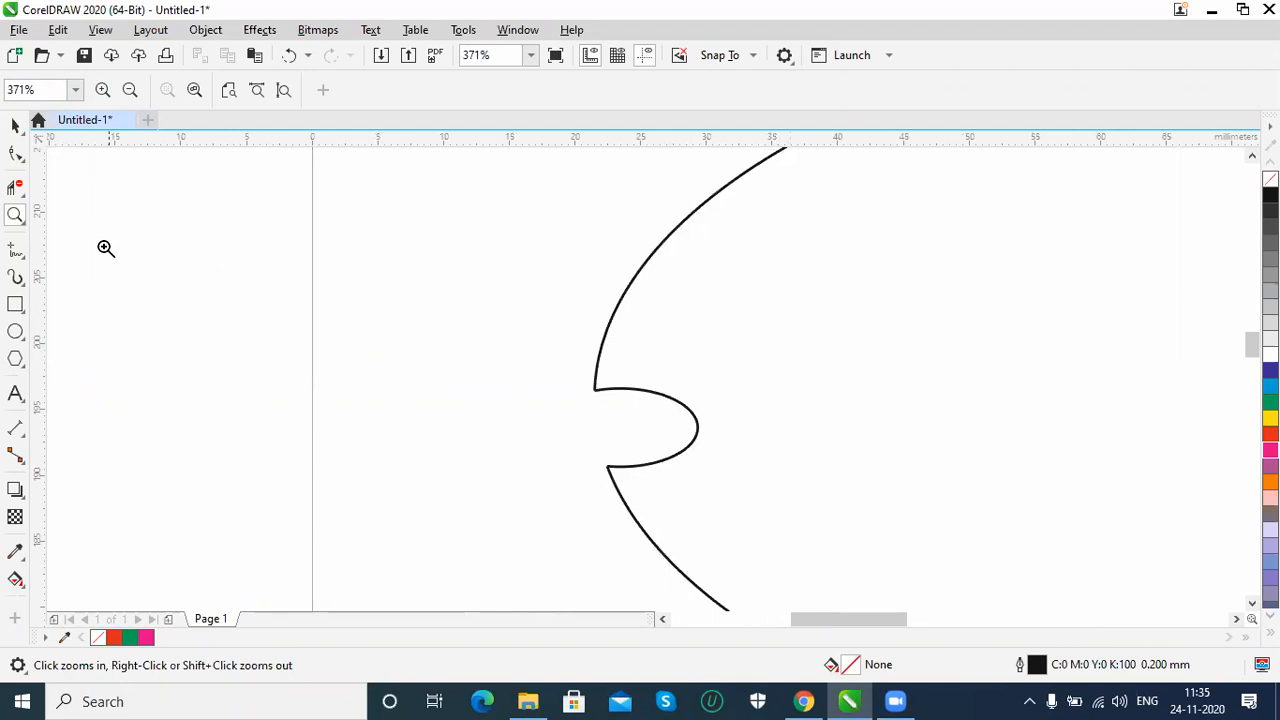
click(1237, 619)
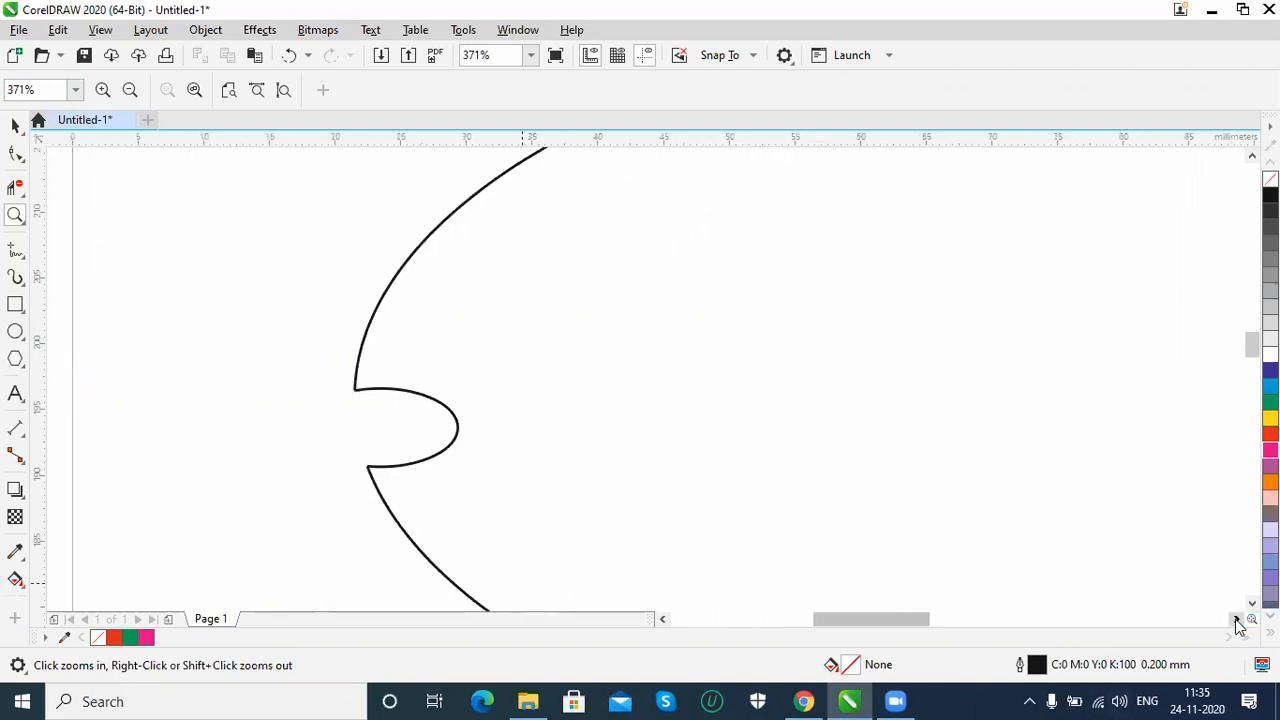
drag(971, 621, 896, 621)
With the Pan tool, shift the view from the mouth notch along the body's lower edge to the tail junction.
click(20, 222)
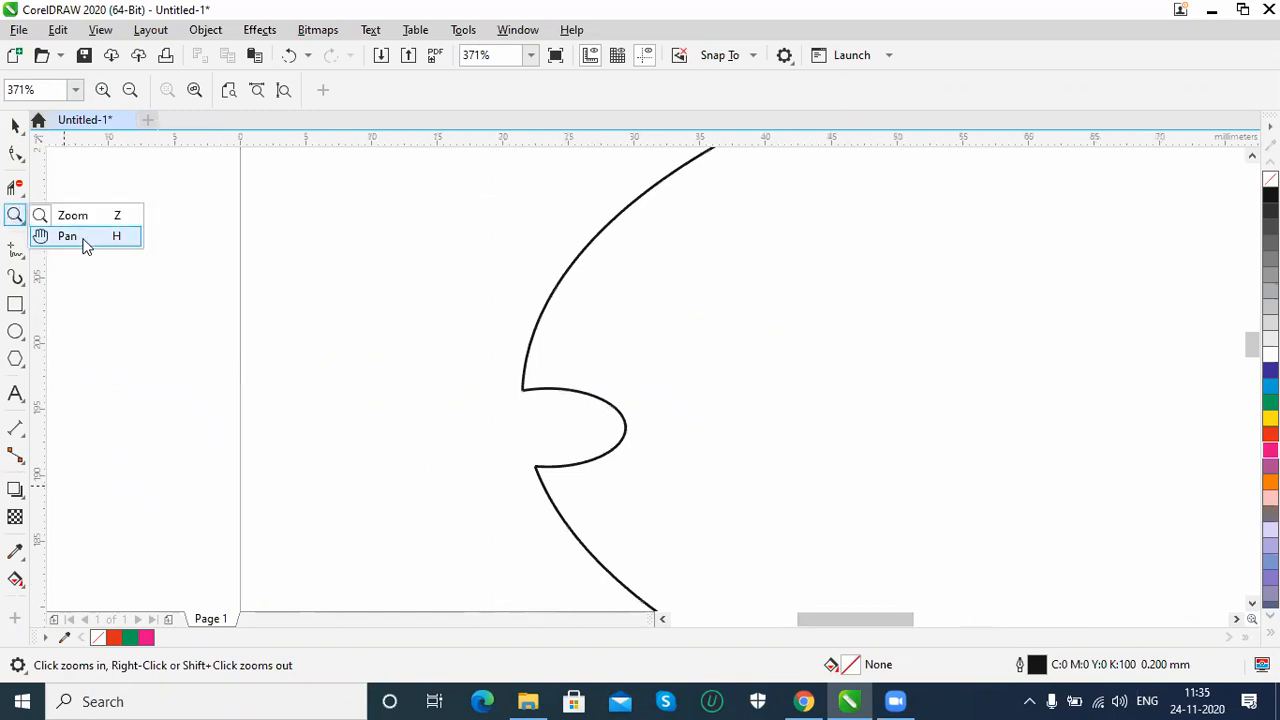
click(84, 240)
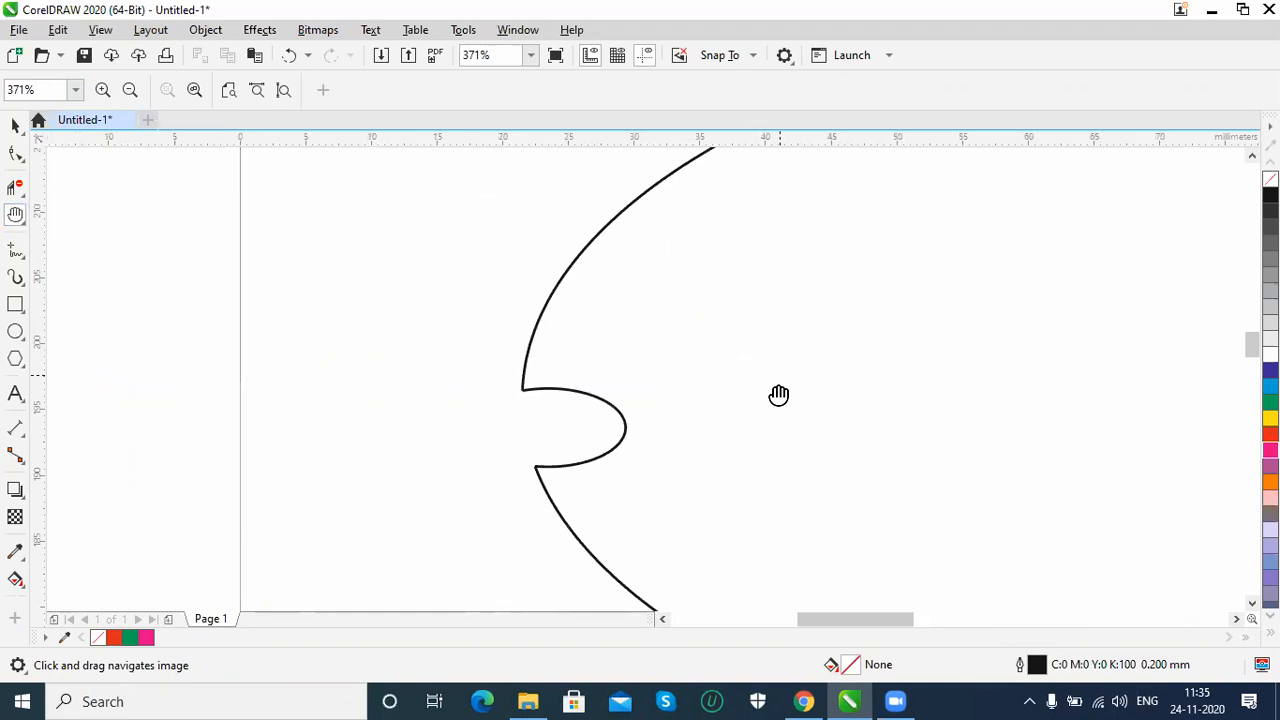
drag(925, 414, 640, 334)
drag(930, 466, 537, 378)
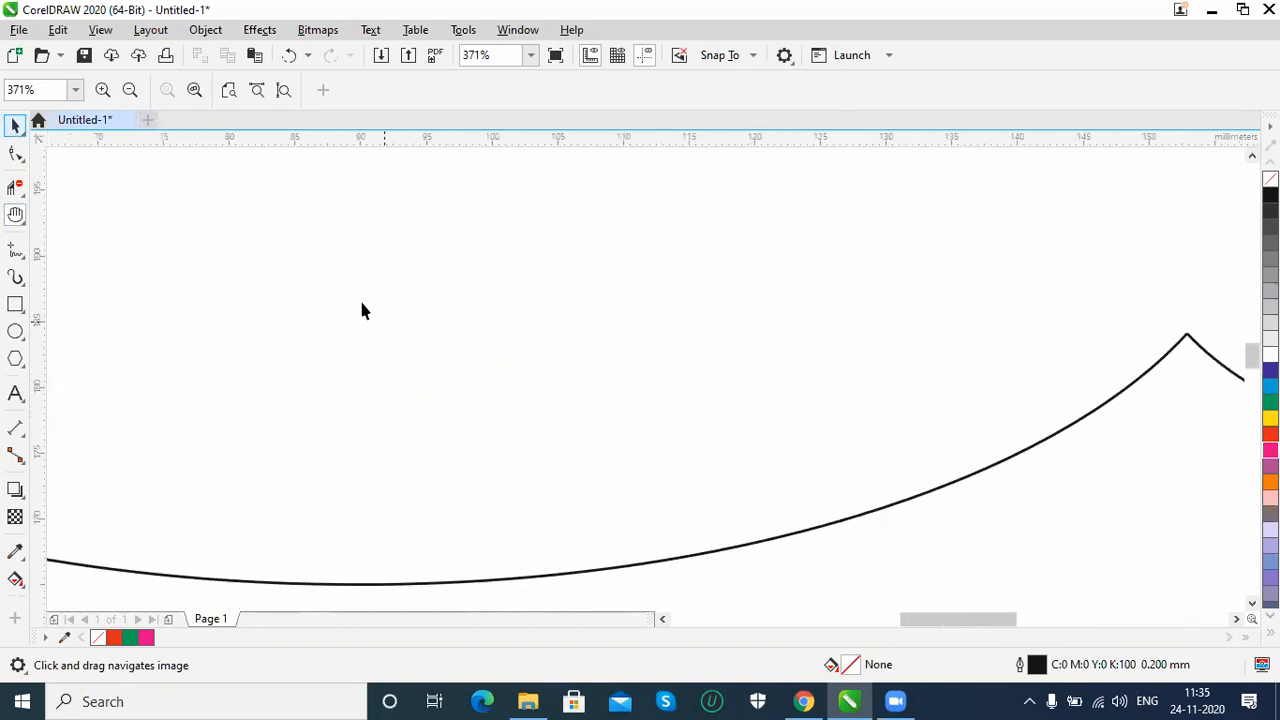
click(15, 125)
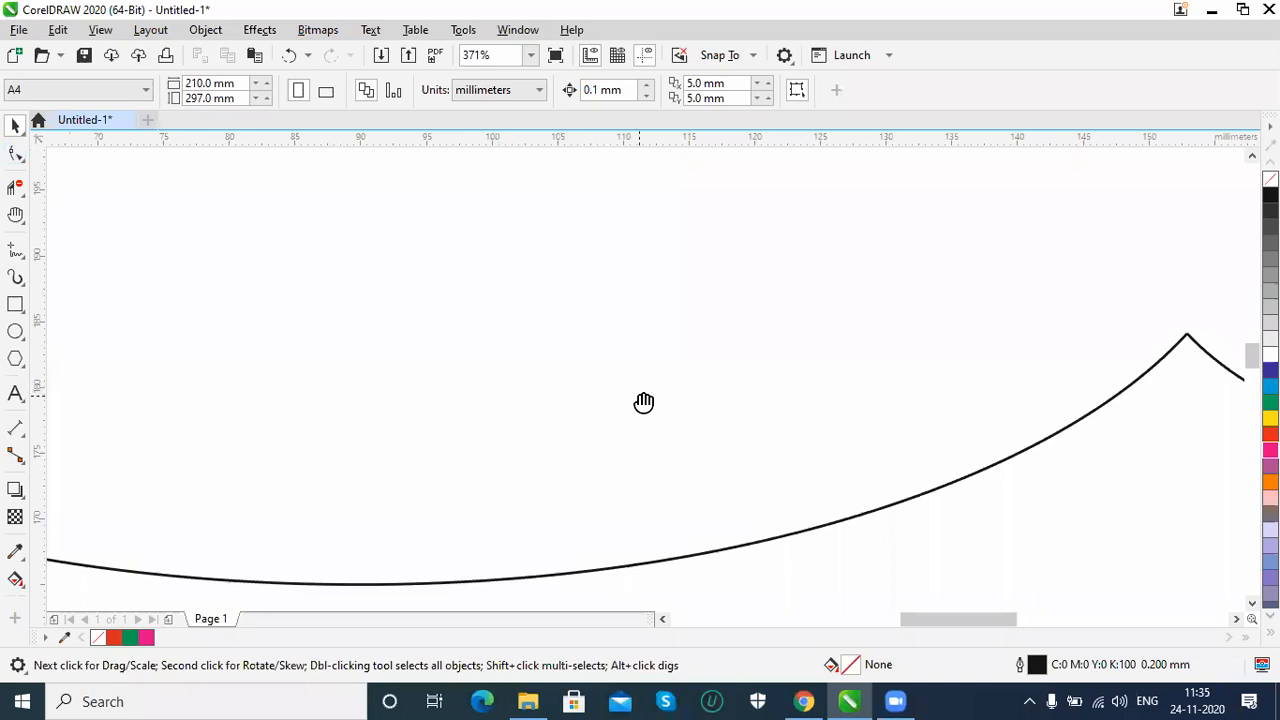
key(h)
drag(566, 417, 399, 392)
drag(721, 414, 408, 460)
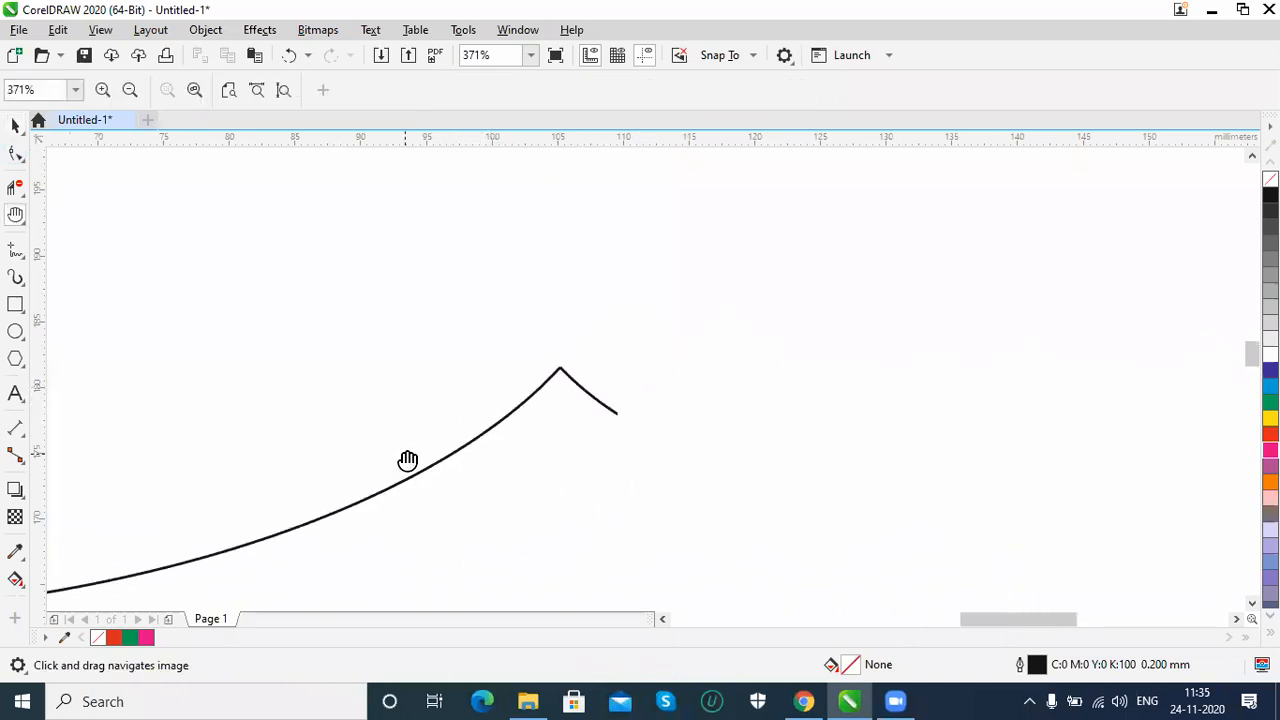
Zoom out to the full page, select all parts of the fish, and zoom to the selection.
key(space)
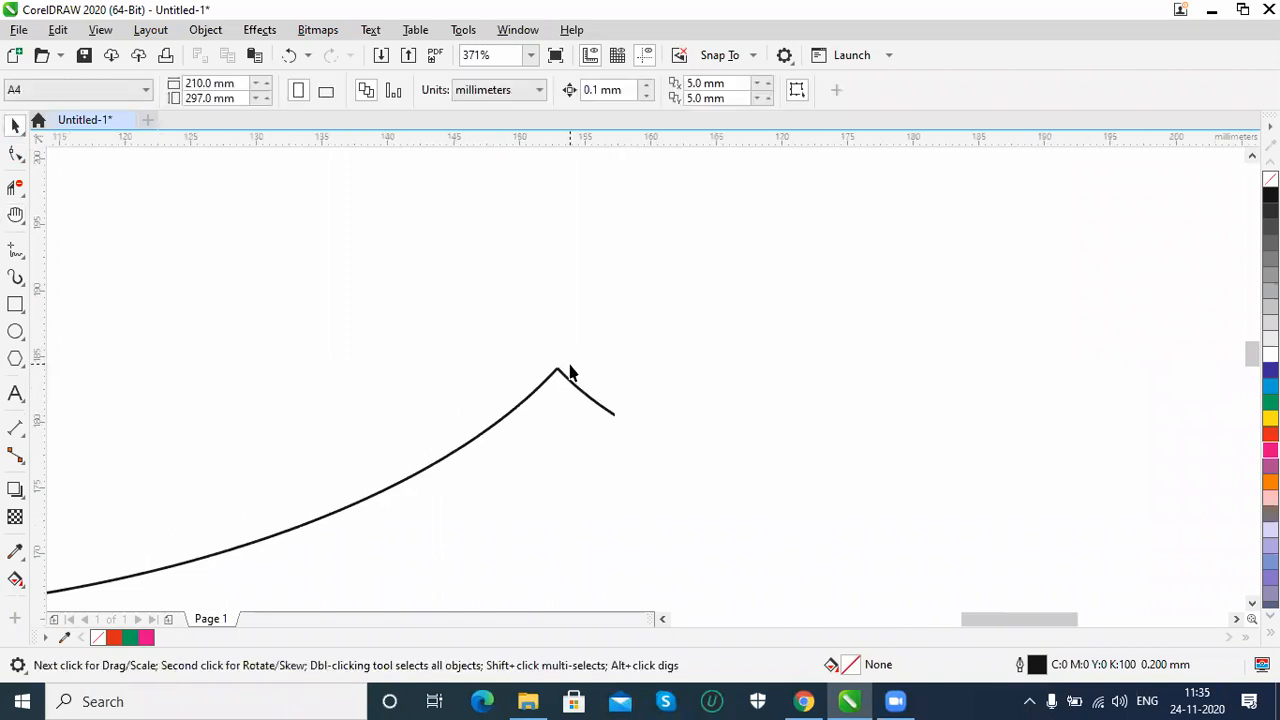
key(shift+F4)
drag(477, 223, 892, 512)
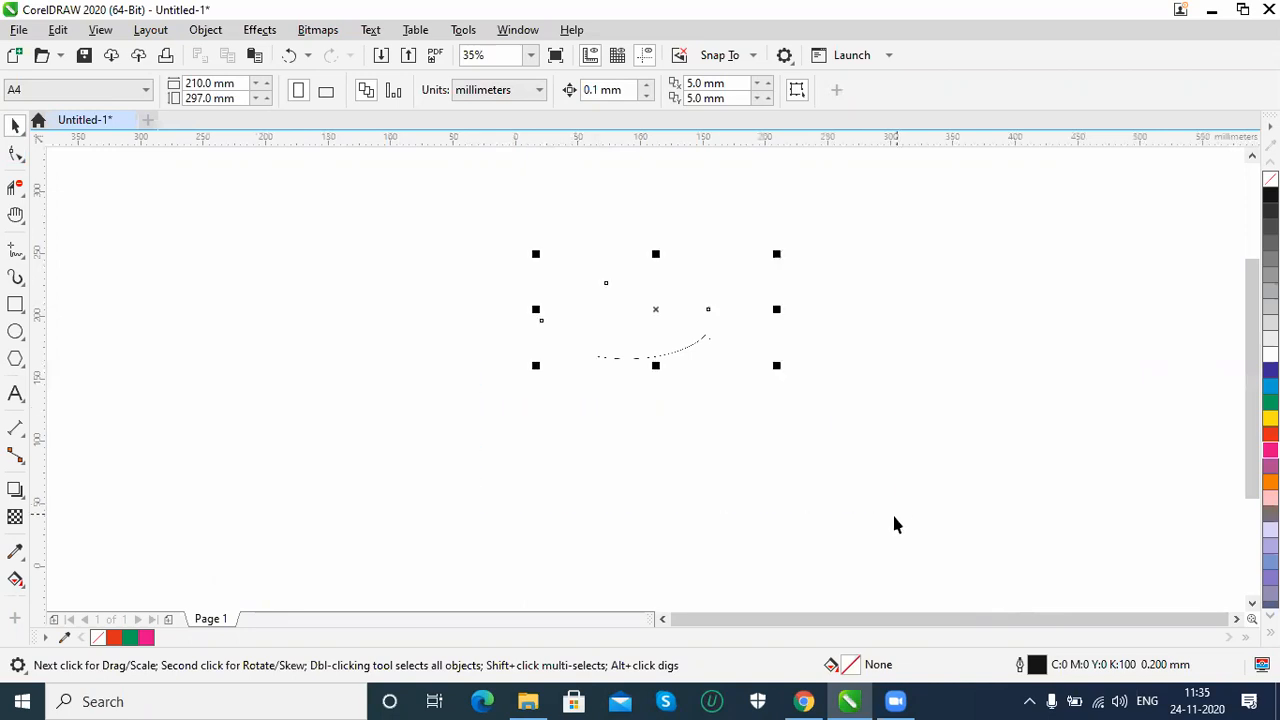
key(shift+F2)
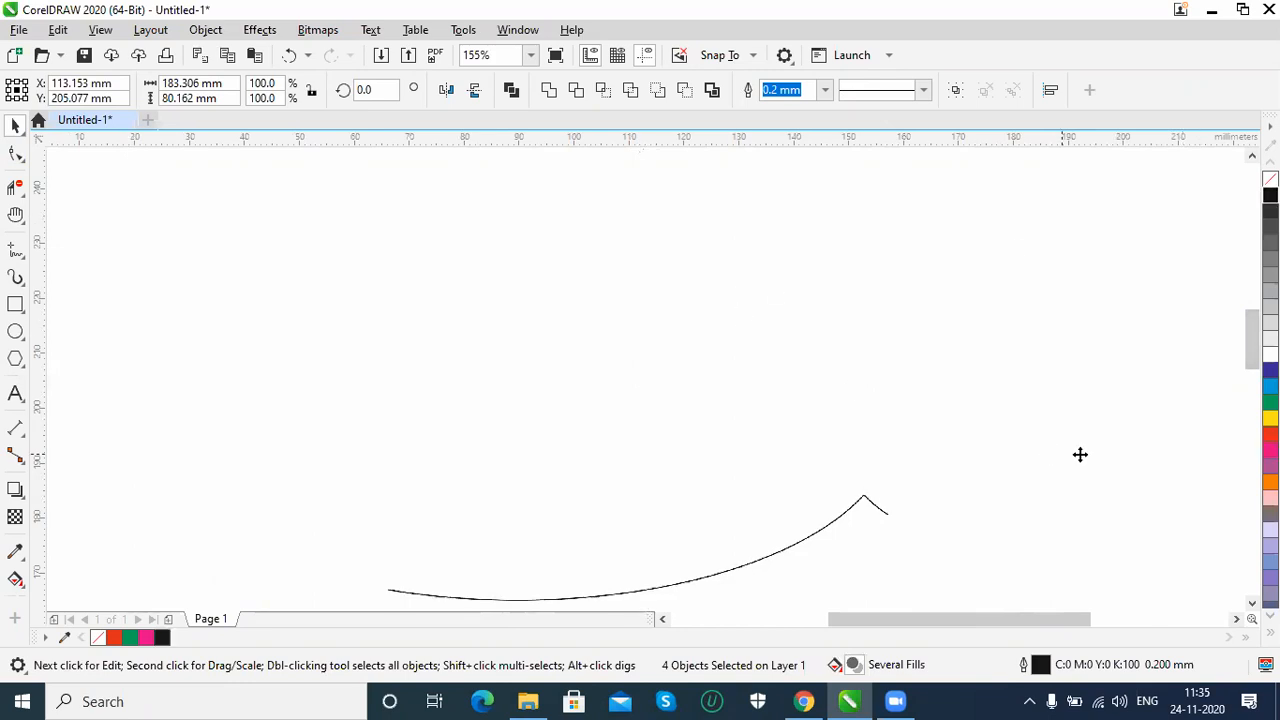
Zoom out to the whole page, select all four parts of the fish, and clear the selection.
click(1156, 572)
scroll(1156, 572, down, 4)
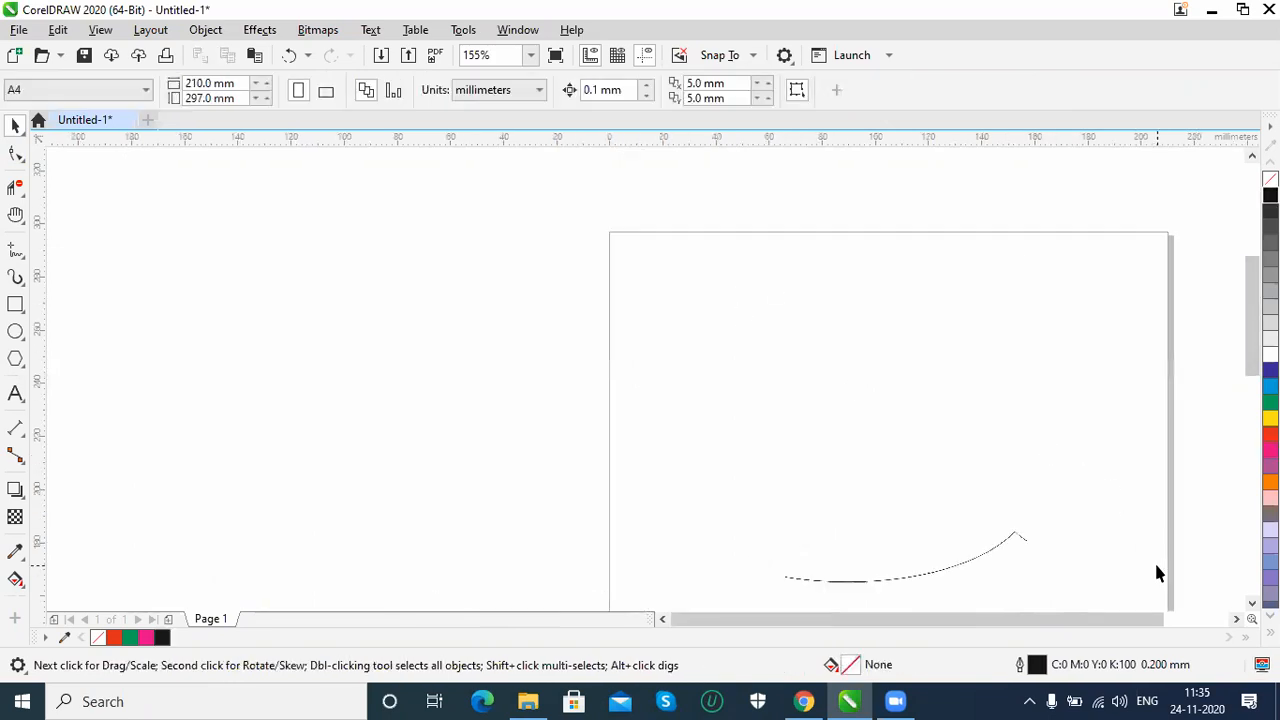
key(shift+F4)
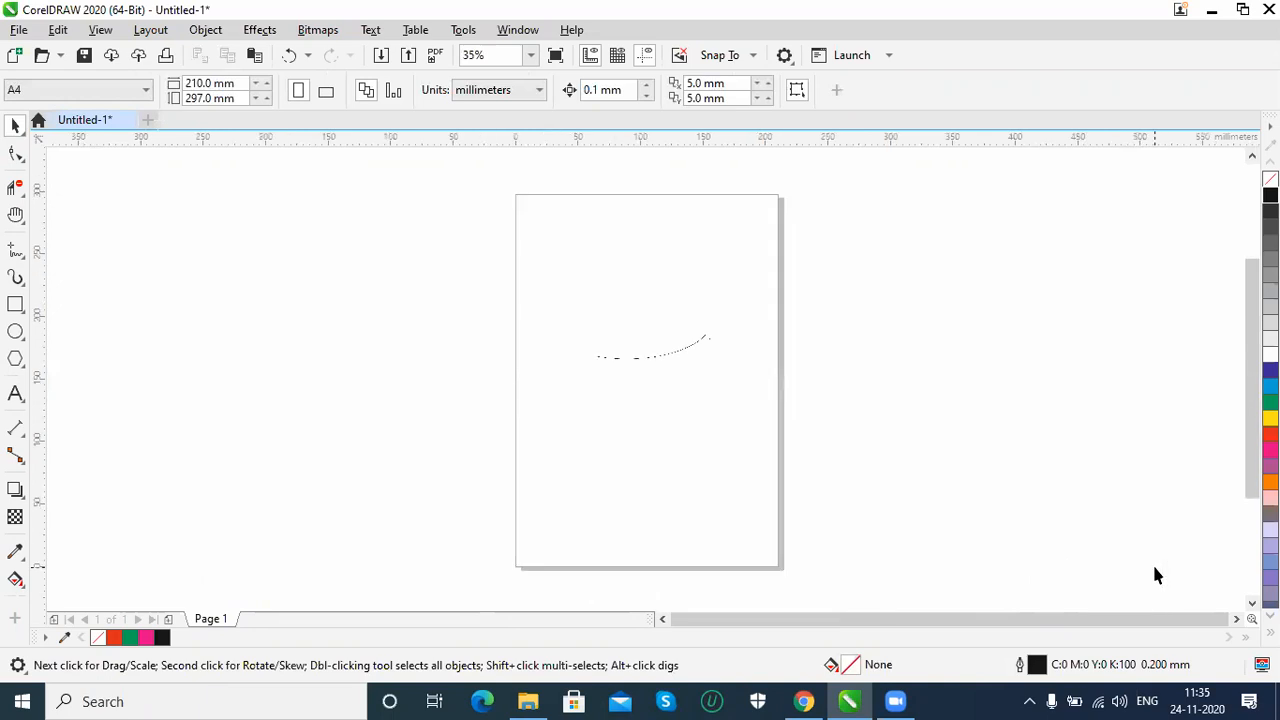
drag(371, 216, 916, 498)
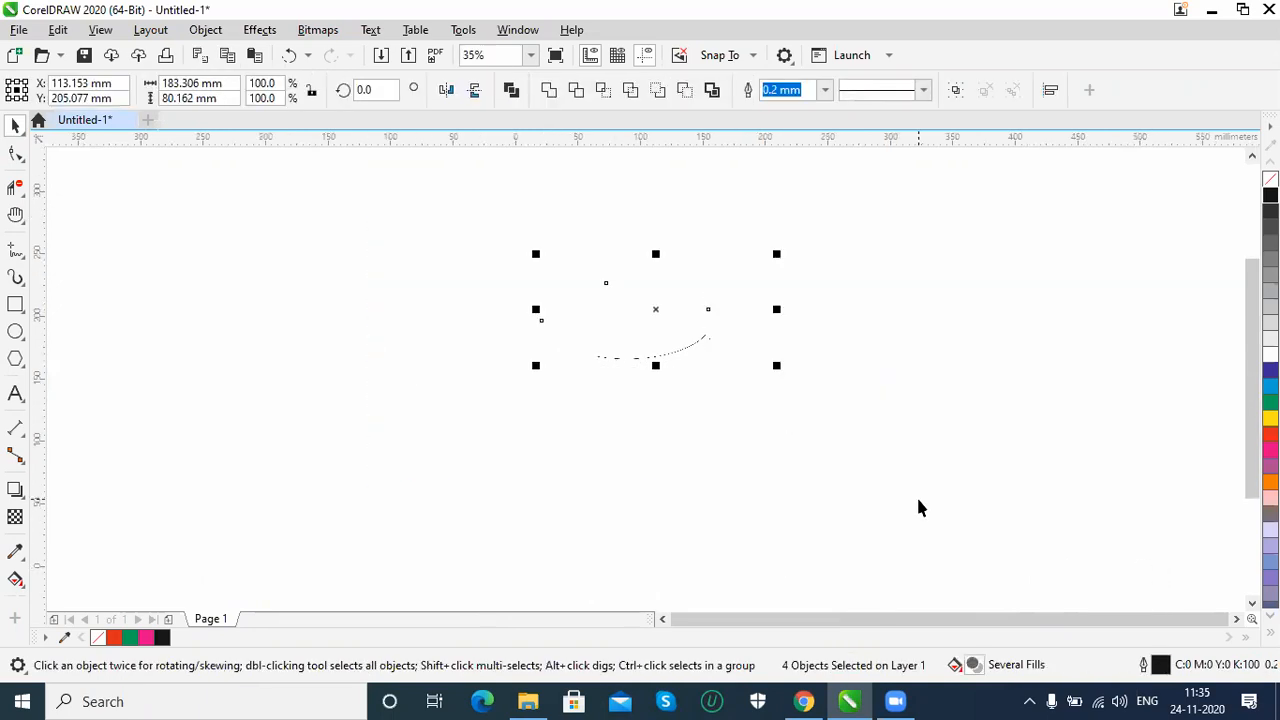
click(916, 505)
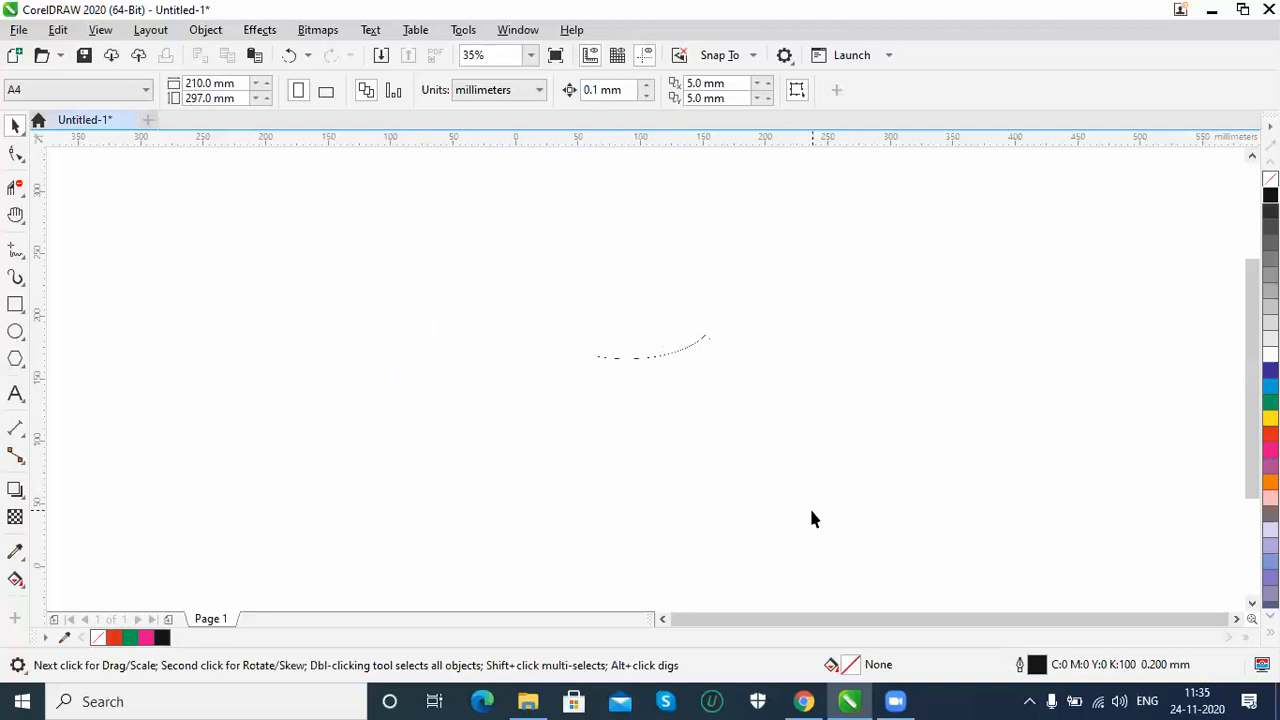
Magnify a small area on the fish's lower body curve with the Zoom tool, and return to the full-page view.
click(15, 218)
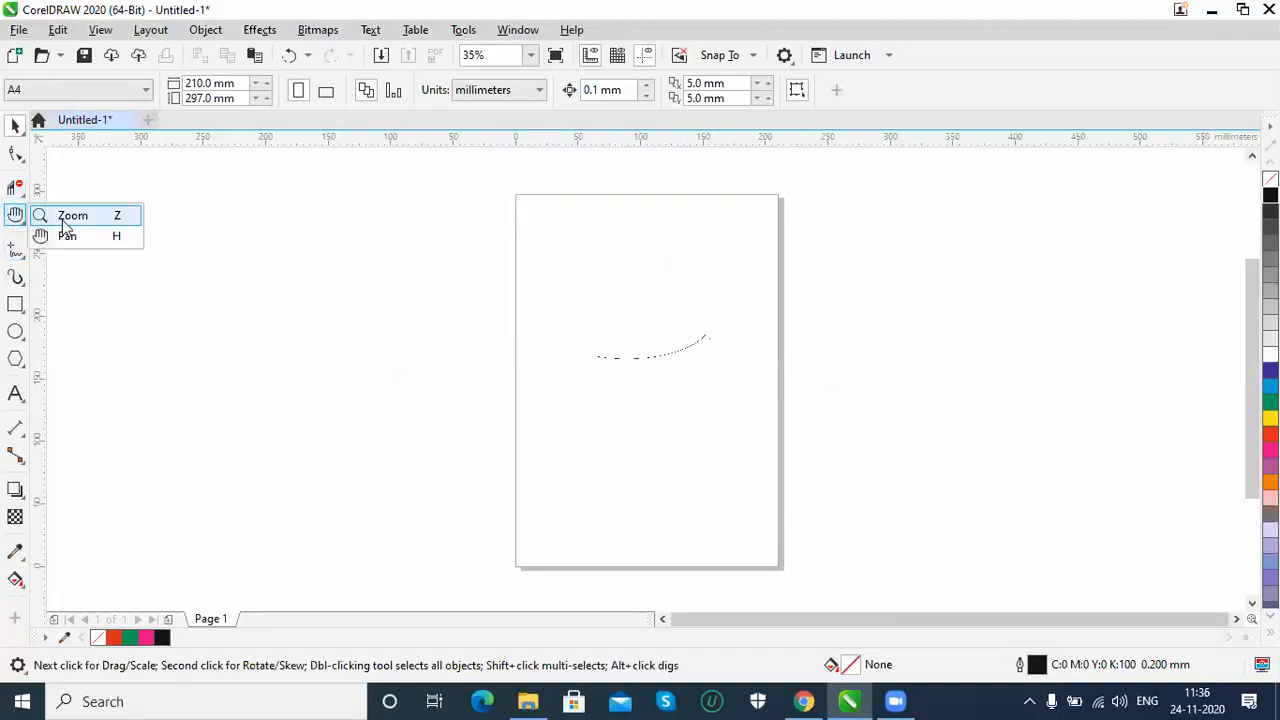
click(62, 216)
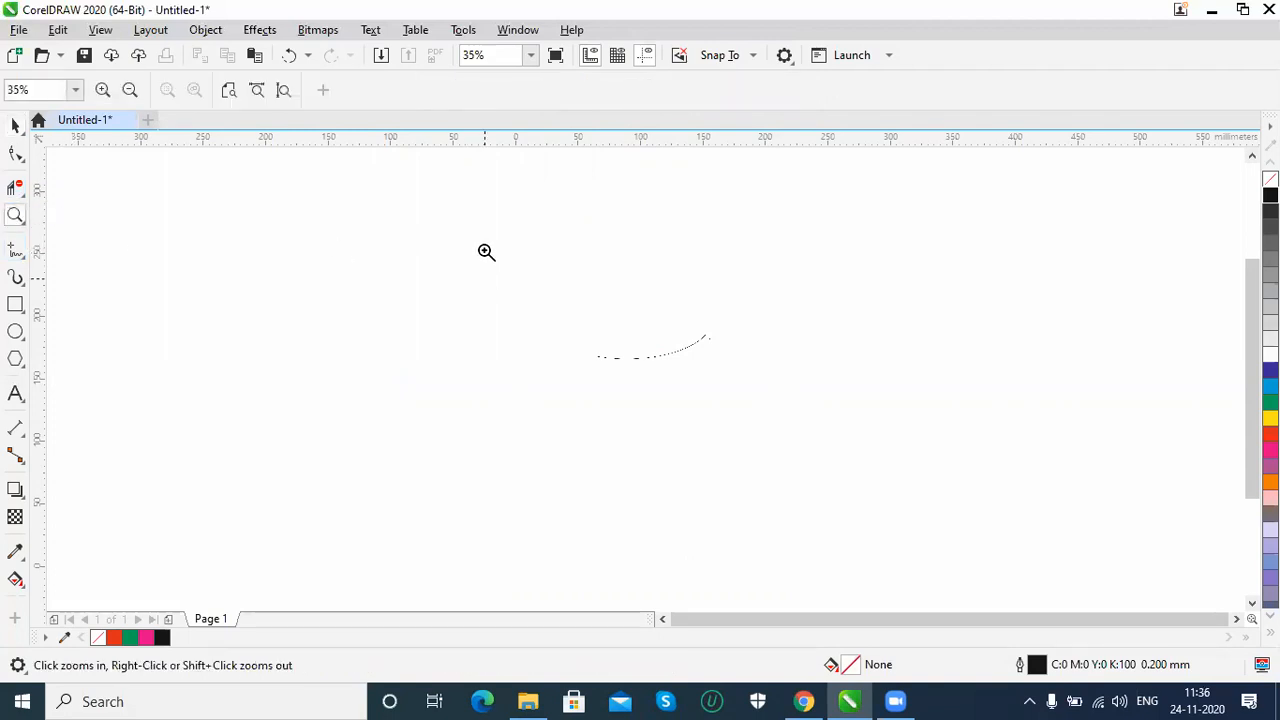
click(760, 434)
drag(673, 377, 722, 416)
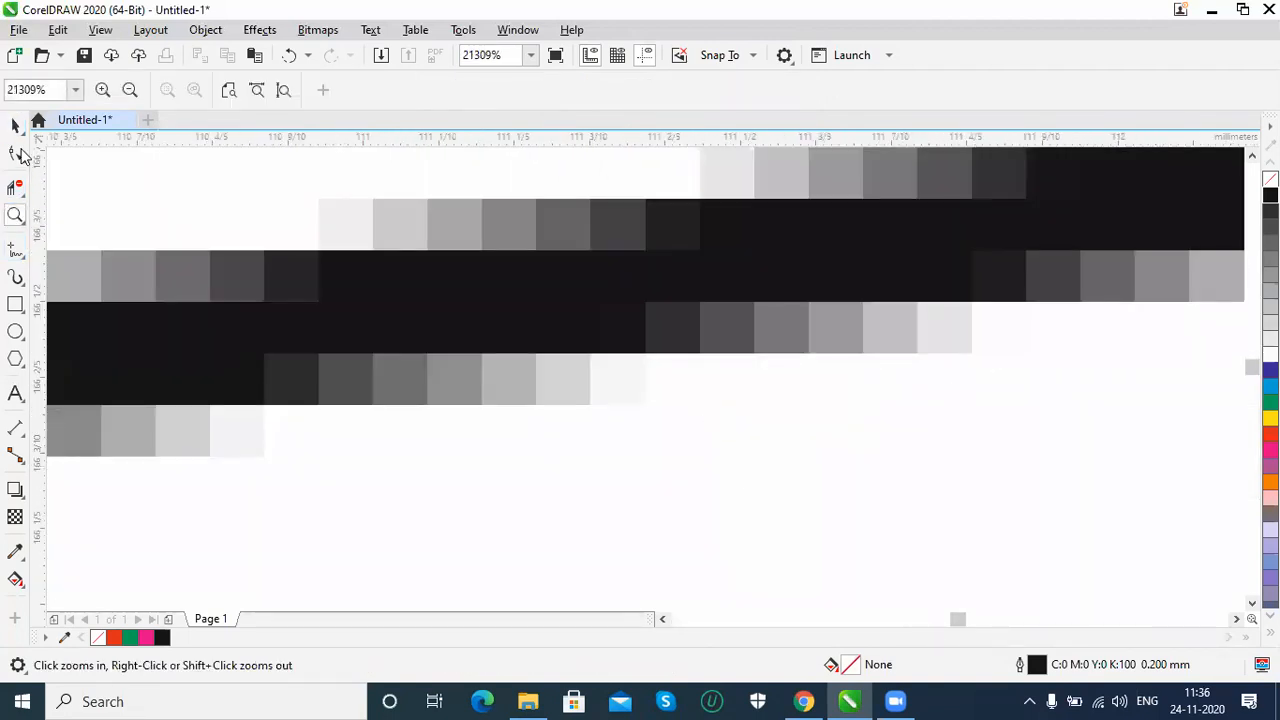
click(15, 124)
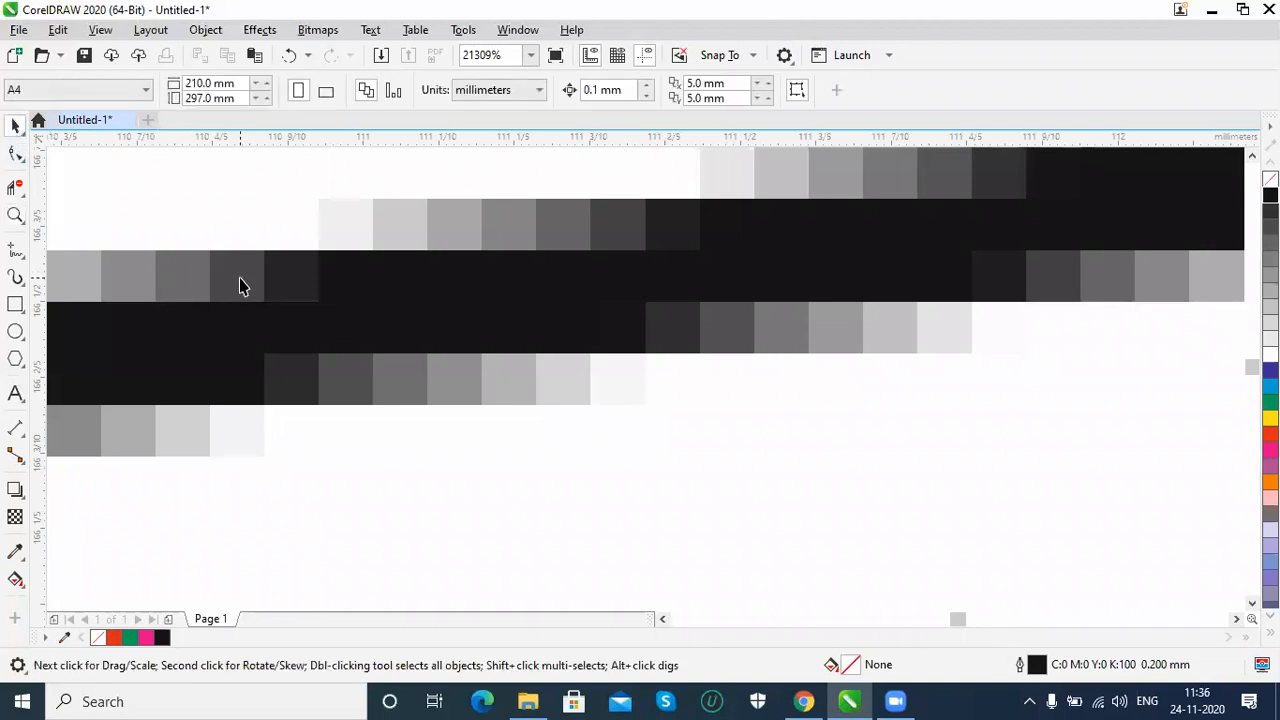
key(shift+F4)
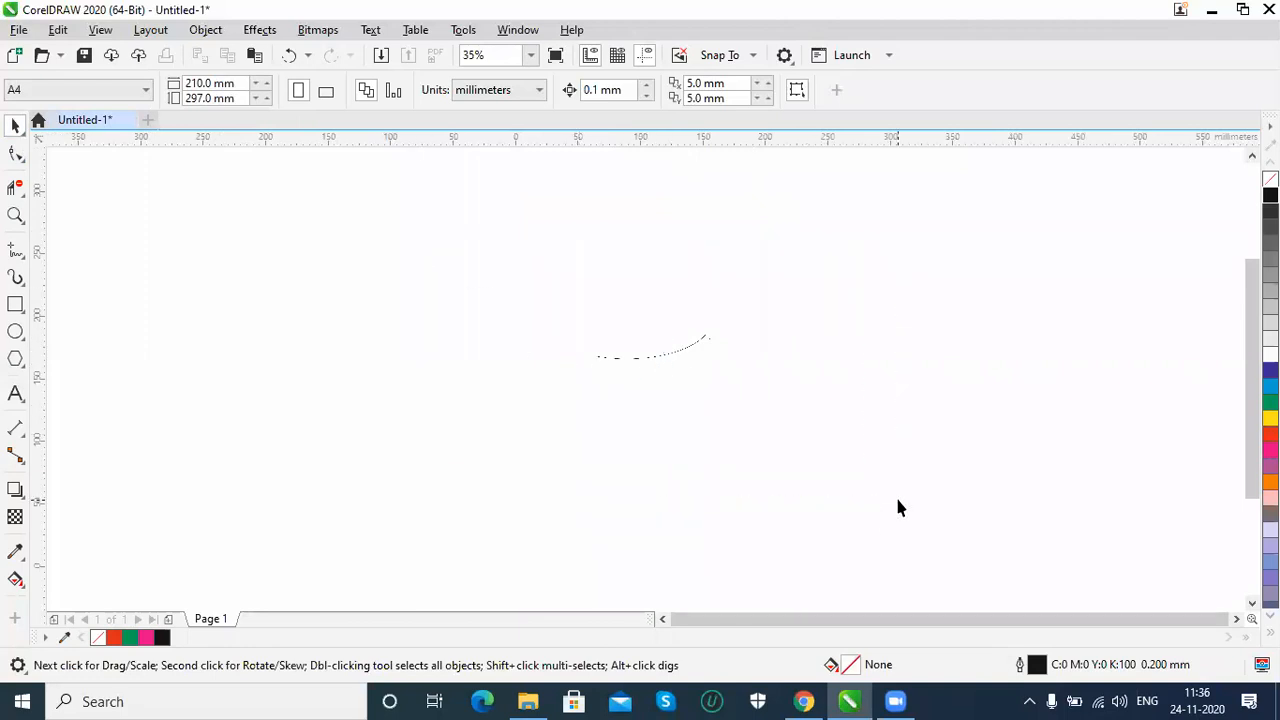
Create a new A4 document and close Untitled-1 without saving its changes.
click(146, 121)
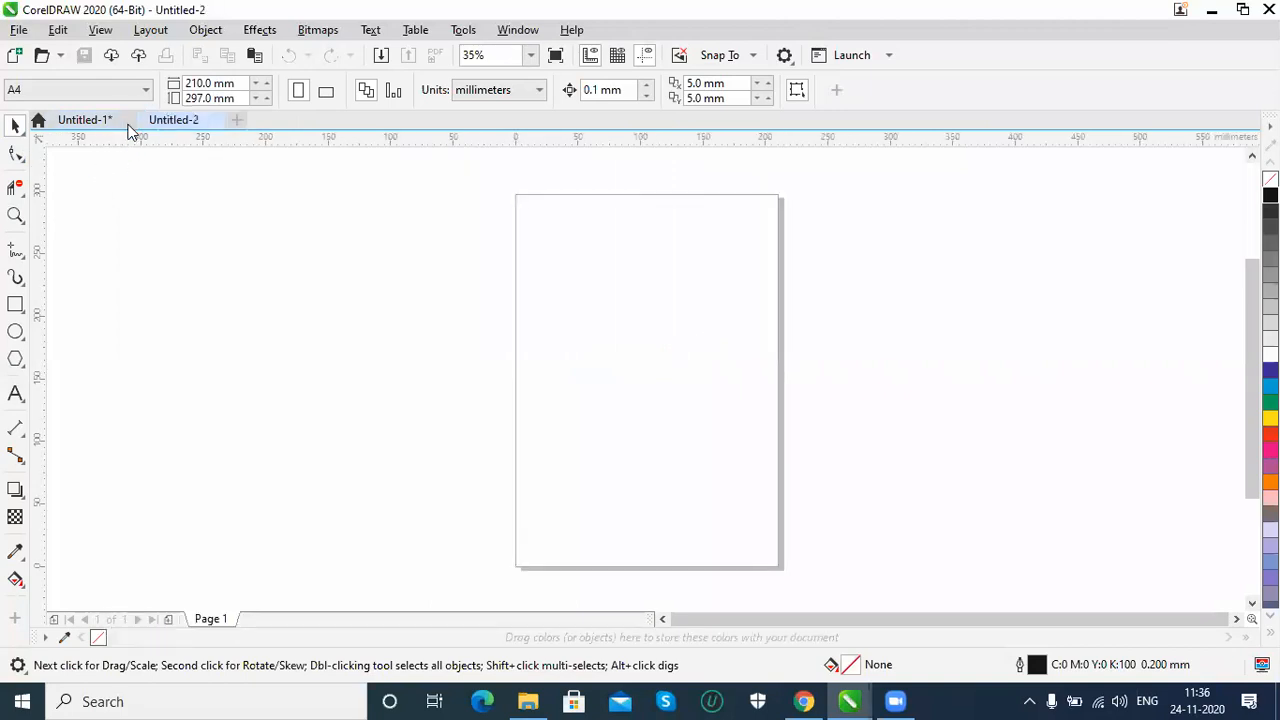
click(128, 121)
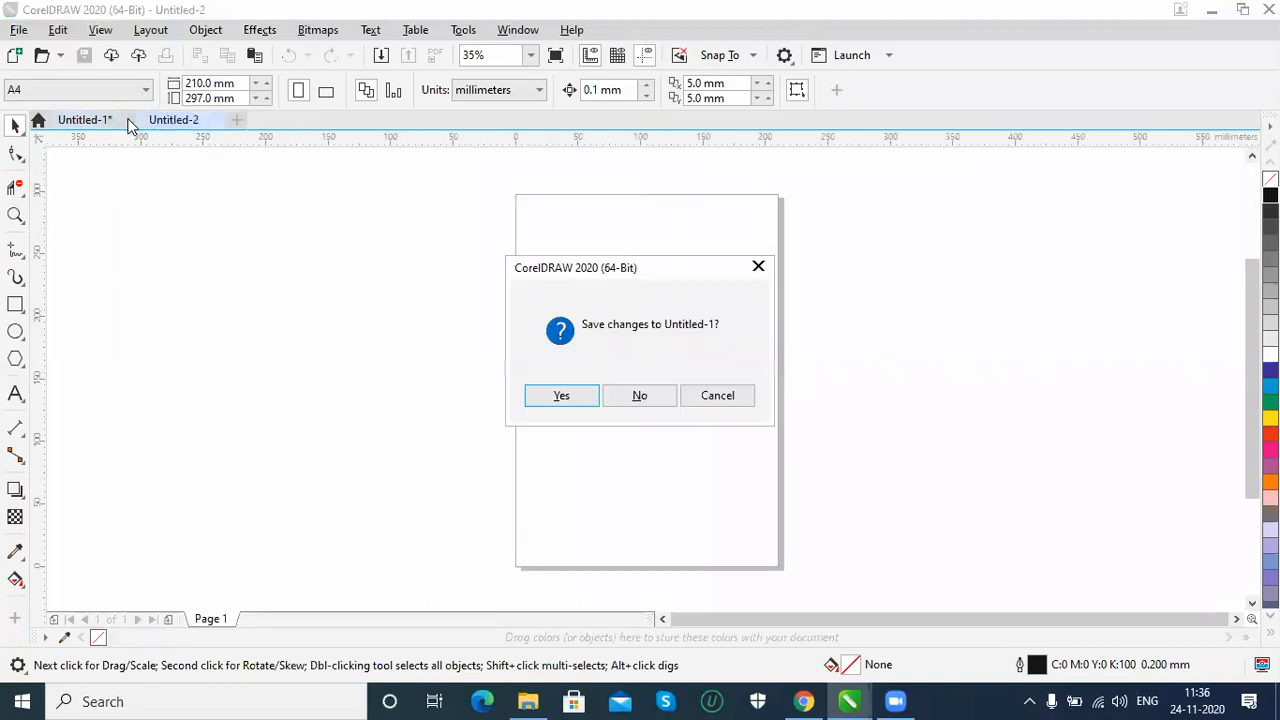
click(667, 390)
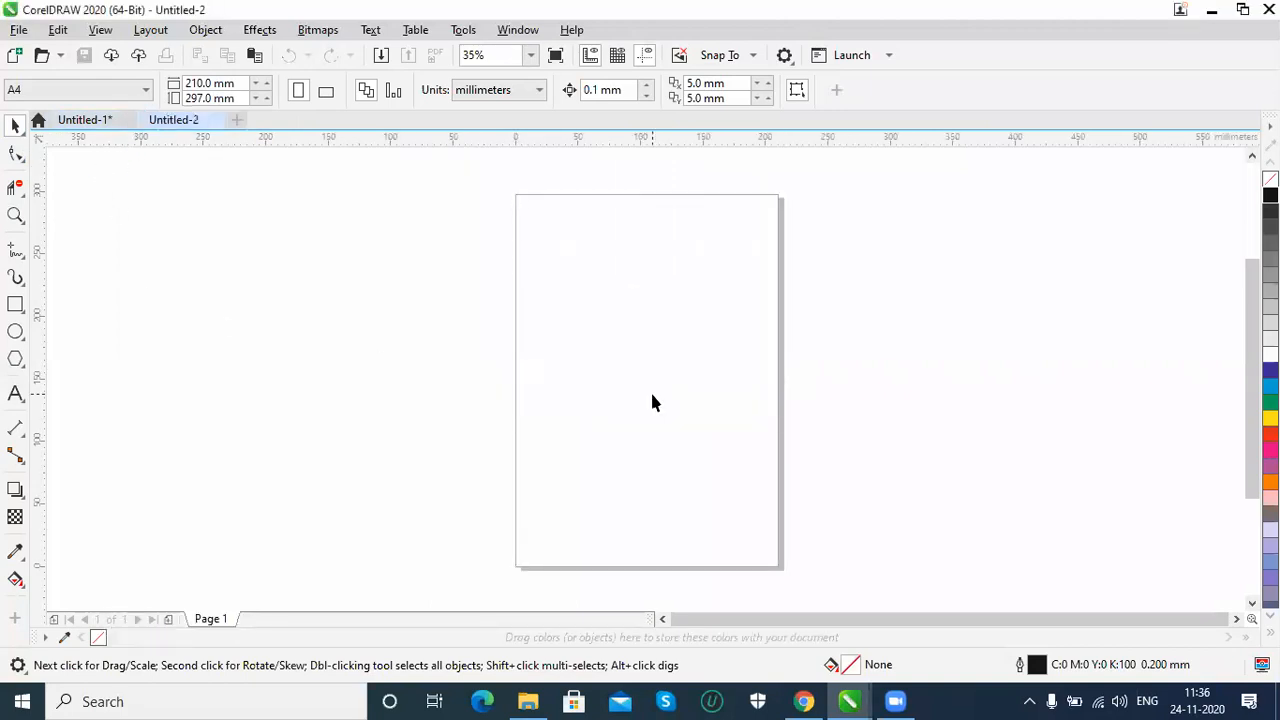
With the Freehand tool, draw a closed shape about 123 × 194 mm and a wavy vertical line, and move the line to the page's left side.
click(15, 252)
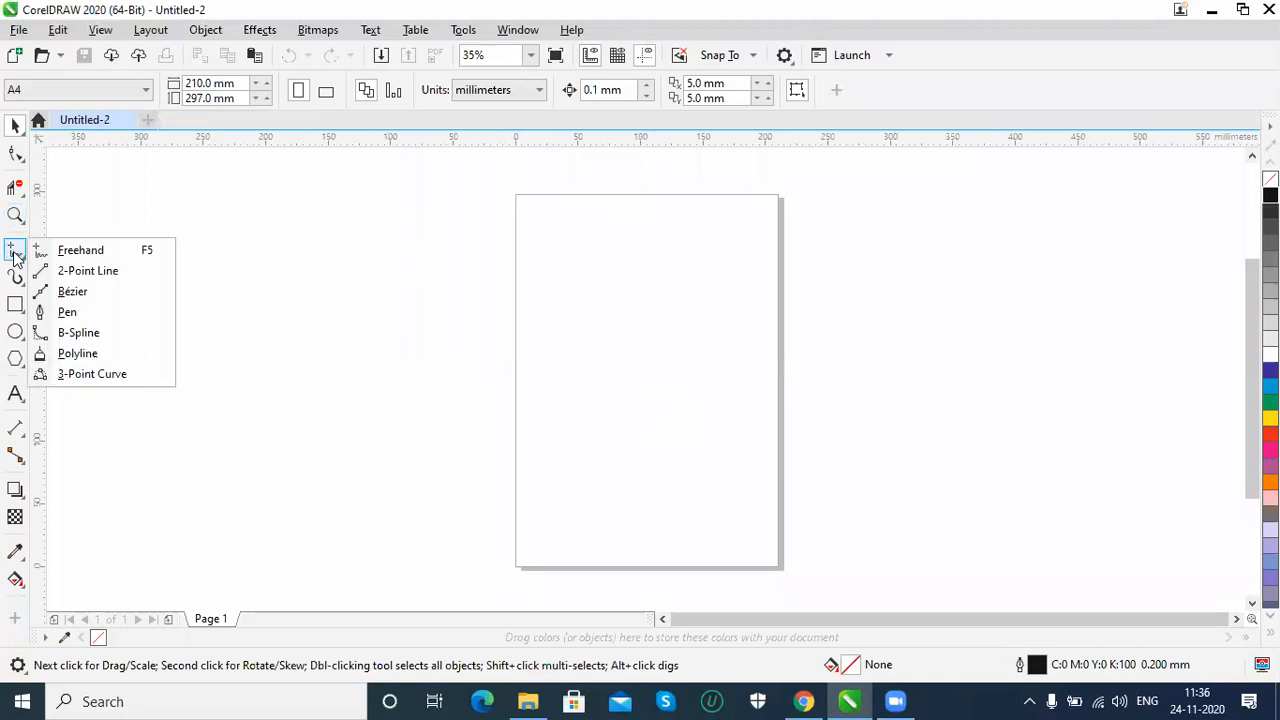
click(89, 255)
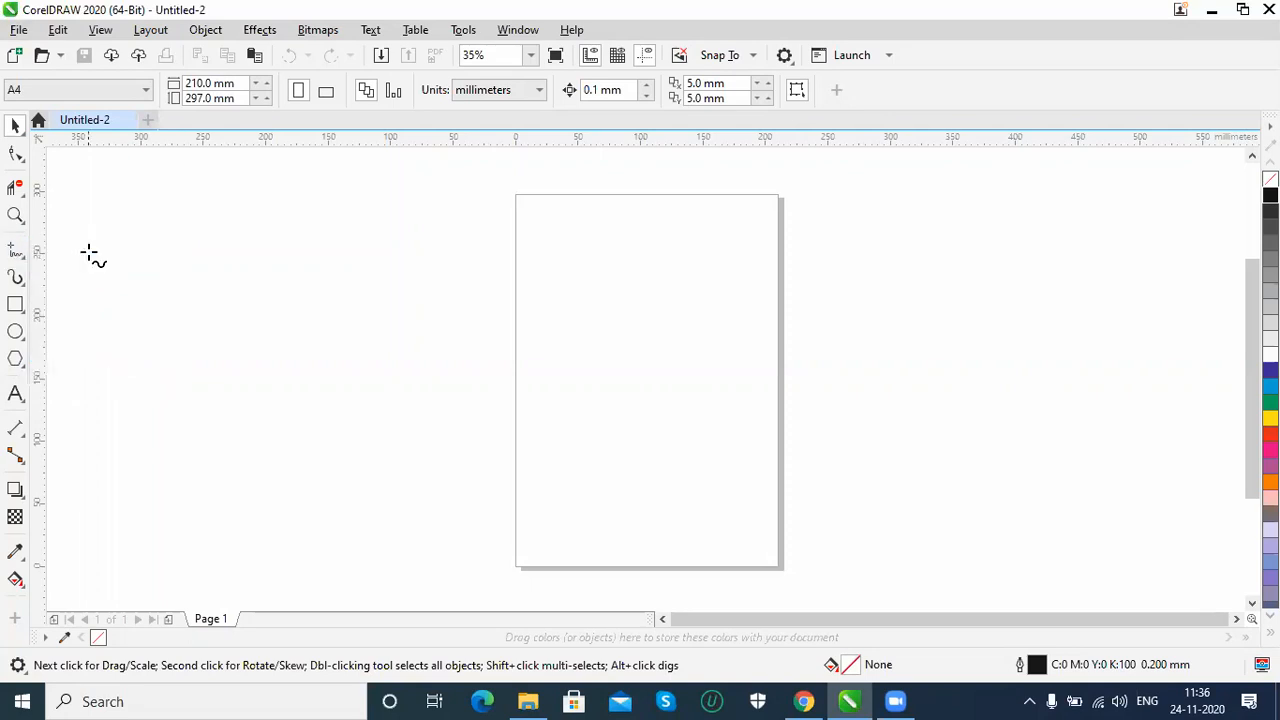
mouse_move(606, 219)
mouse_down()
mouse_move(566, 298)
mouse_move(551, 431)
mouse_move(566, 456)
mouse_move(592, 461)
mouse_move(636, 356)
mouse_move(690, 320)
mouse_move(703, 290)
mouse_move(692, 262)
mouse_move(618, 213)
mouse_up()
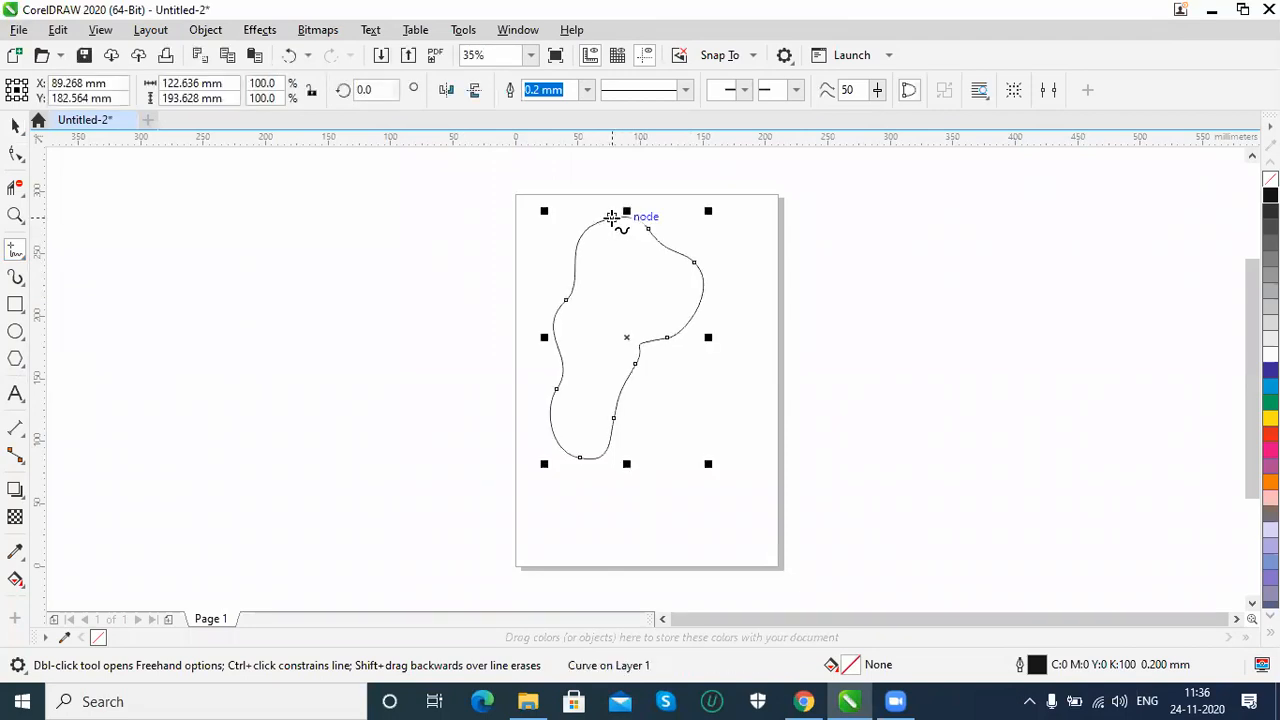
mouse_move(894, 228)
mouse_down()
mouse_move(869, 402)
mouse_move(884, 434)
mouse_move(873, 486)
mouse_up()
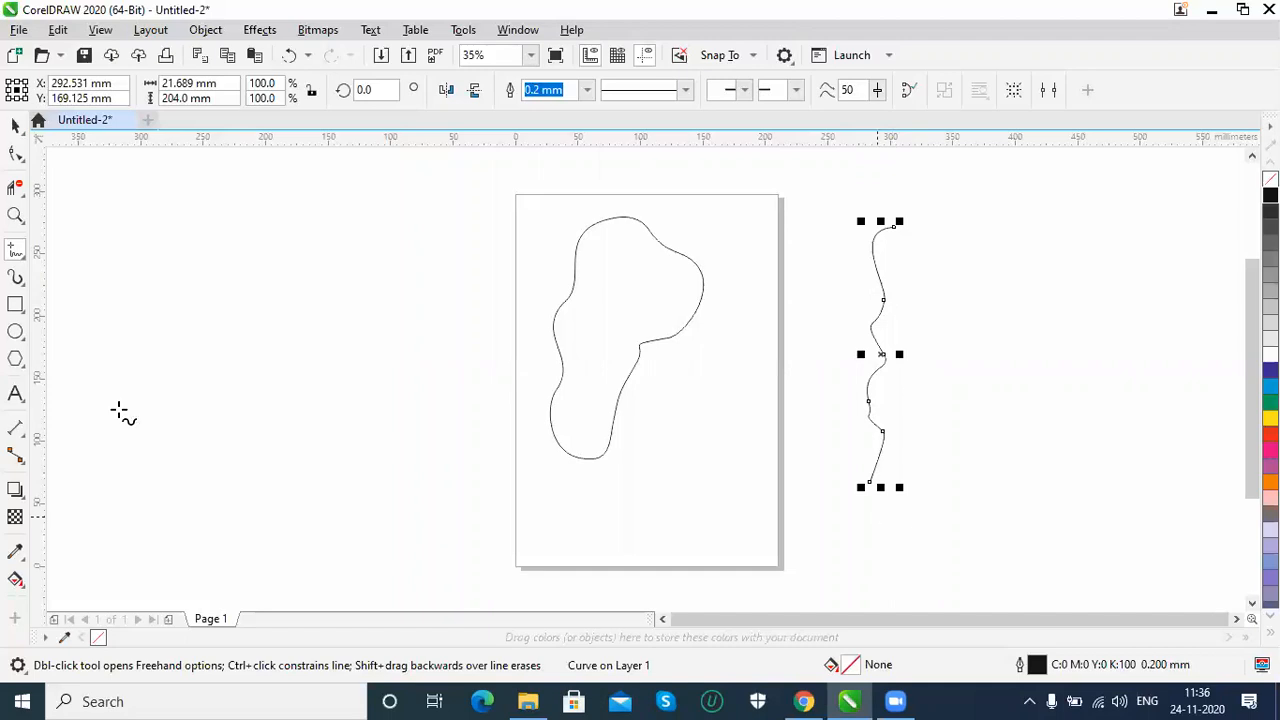
click(15, 125)
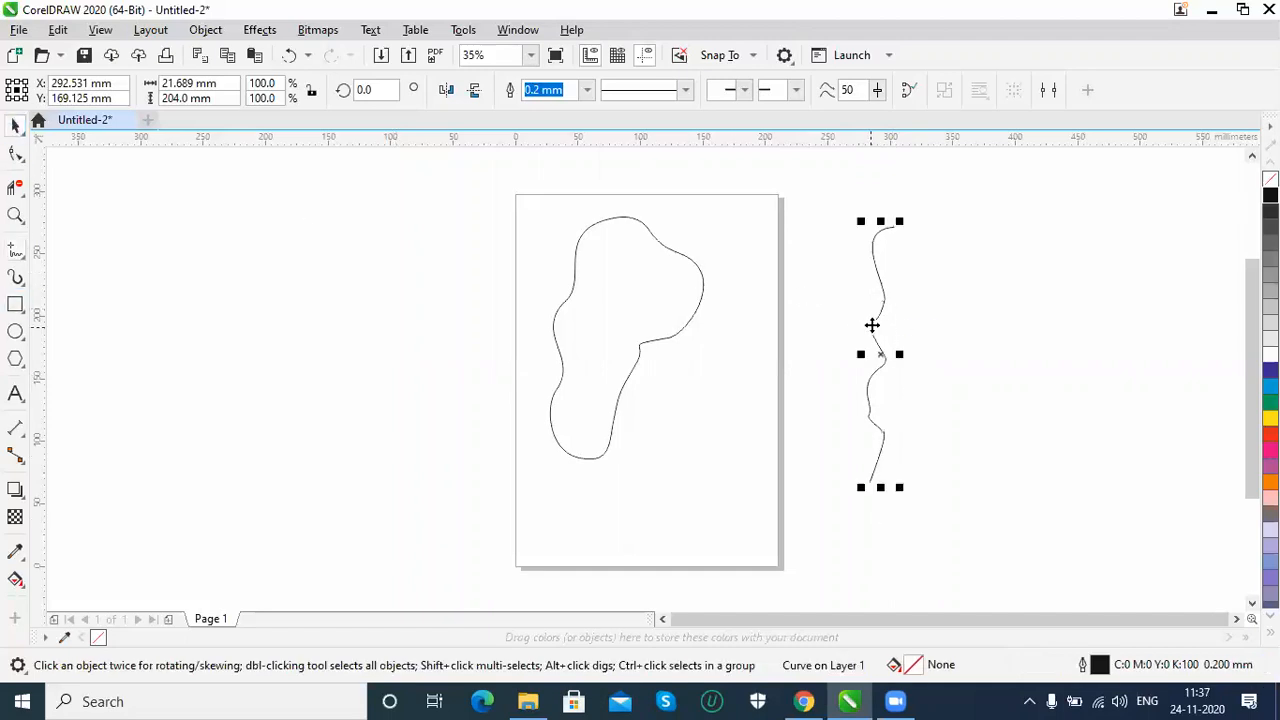
mouse_move(872, 325)
mouse_down()
mouse_move(429, 346)
mouse_move(432, 388)
mouse_up()
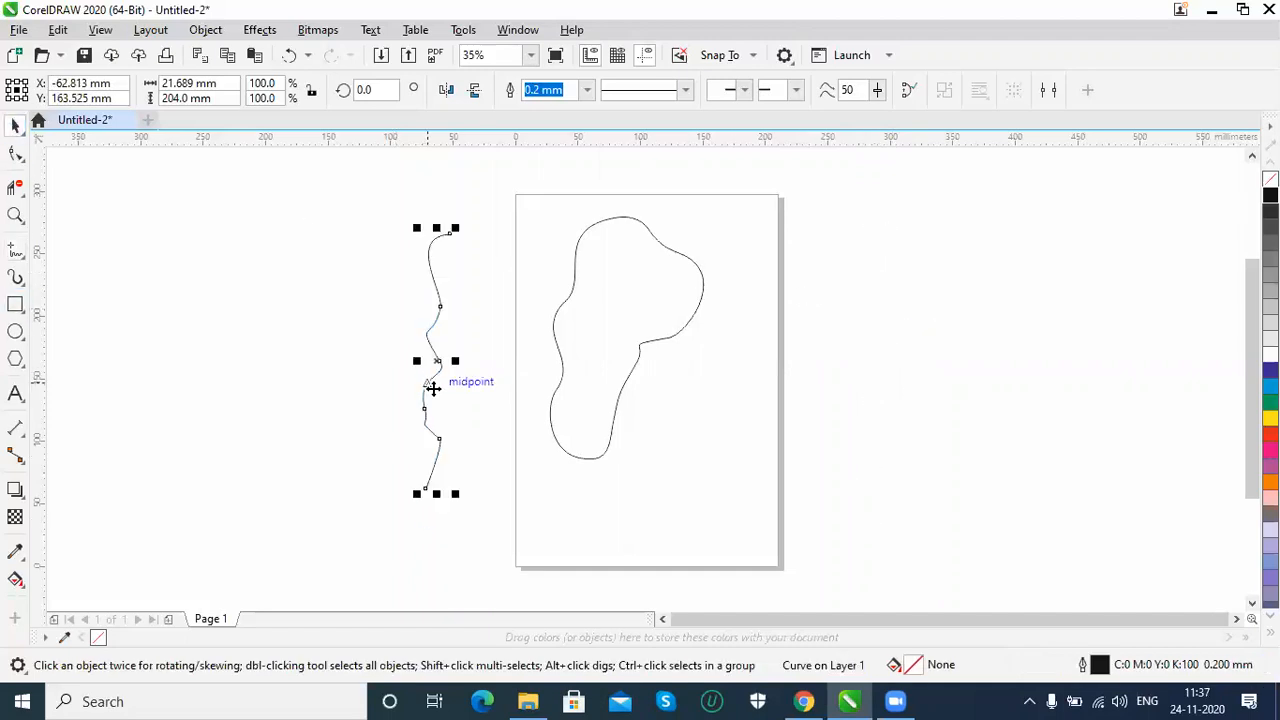
Draw an open freehand curve about 326 × 176 mm, rising from the page's lower middle to beyond its right edge.
click(15, 252)
click(72, 257)
mouse_move(671, 448)
mouse_down()
mouse_move(705, 413)
mouse_move(749, 398)
mouse_move(776, 352)
mouse_move(878, 288)
mouse_move(1080, 226)
mouse_up()
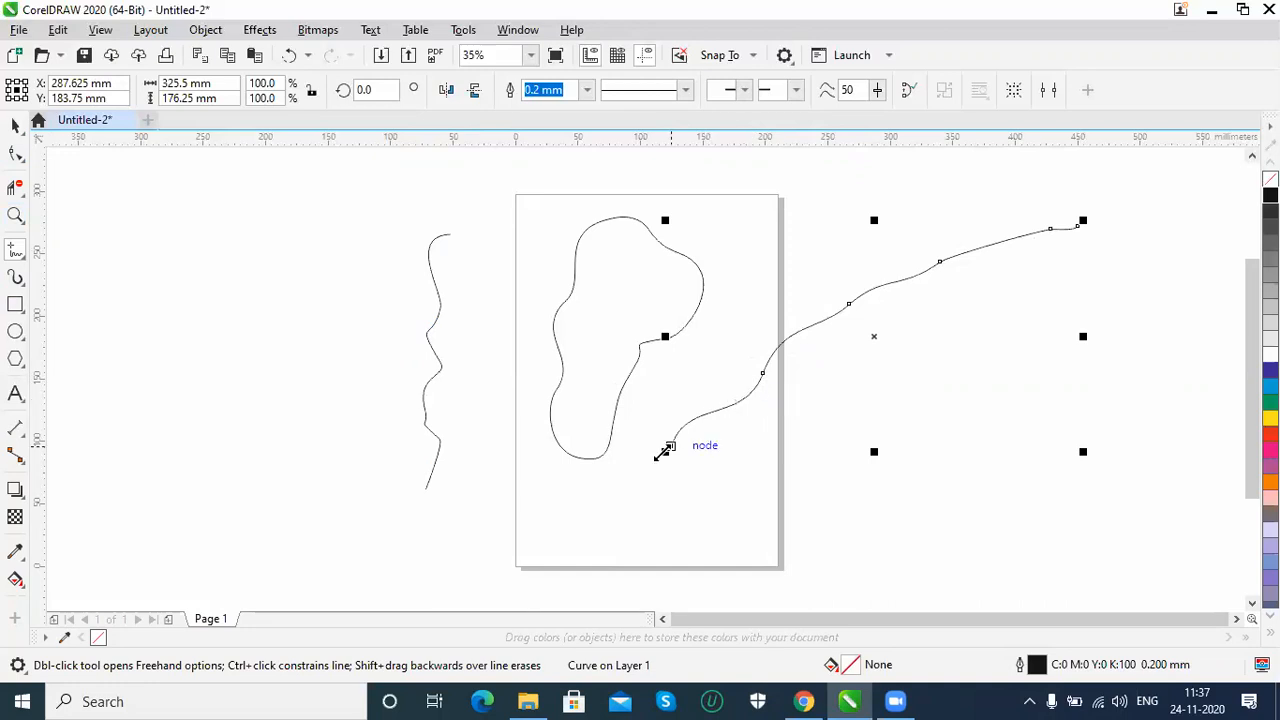
Select all the freehand curves and delete them.
key(space)
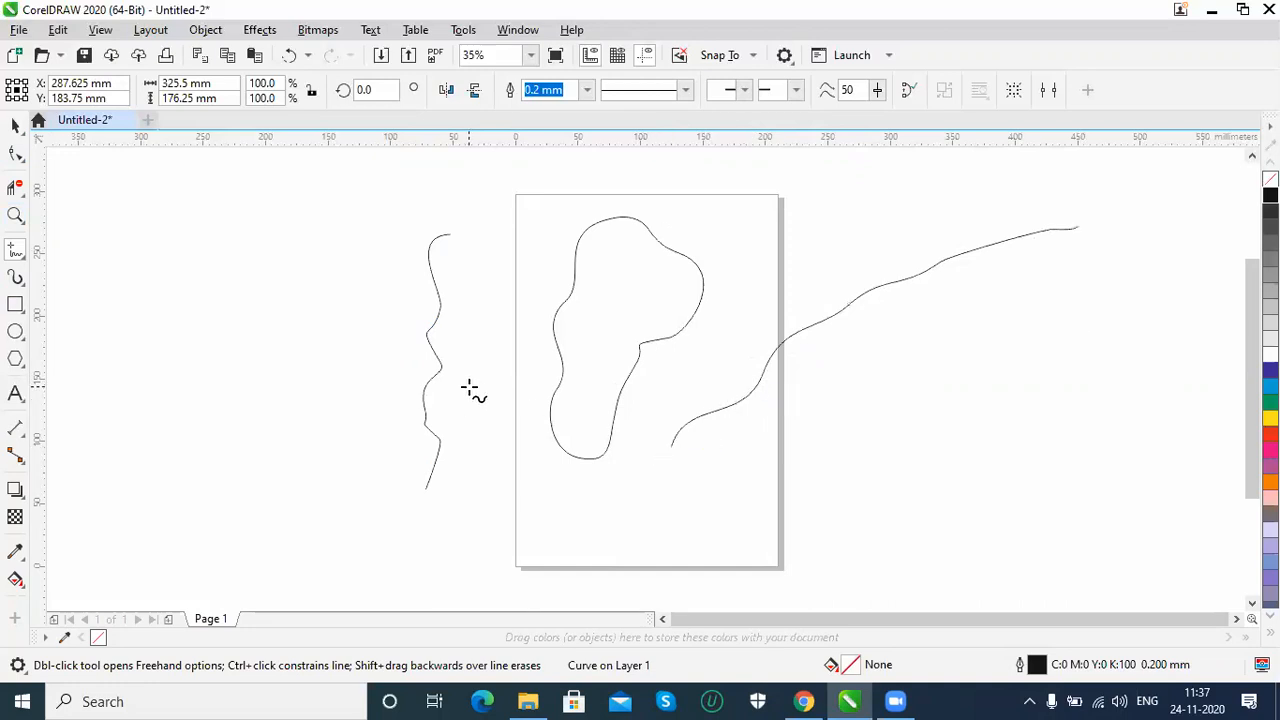
key(ctrl+a)
key(Delete)
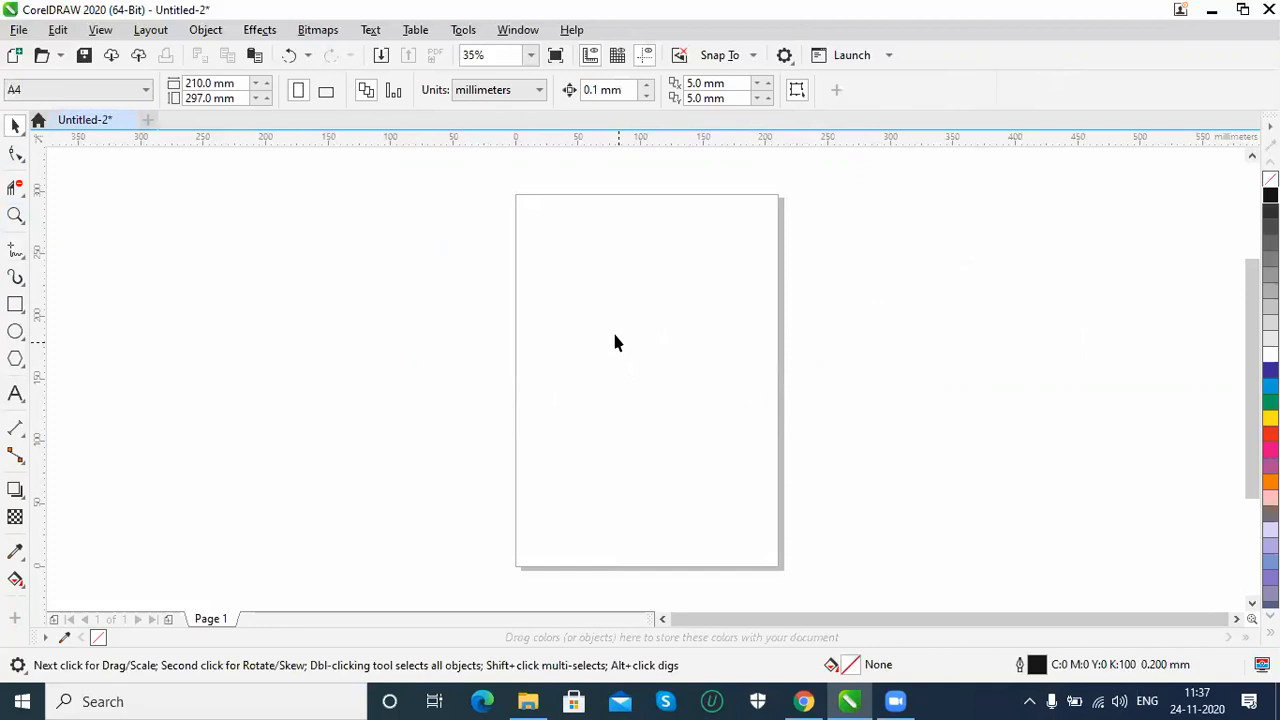
Draw a closed freehand oval about 148 × 201 mm on the page and fill it with red.
mouse_move(588, 482)
mouse_down()
mouse_move(544, 410)
mouse_move(559, 327)
mouse_move(632, 238)
mouse_move(713, 263)
mouse_move(730, 315)
mouse_move(726, 406)
mouse_move(676, 472)
mouse_move(609, 486)
mouse_up()
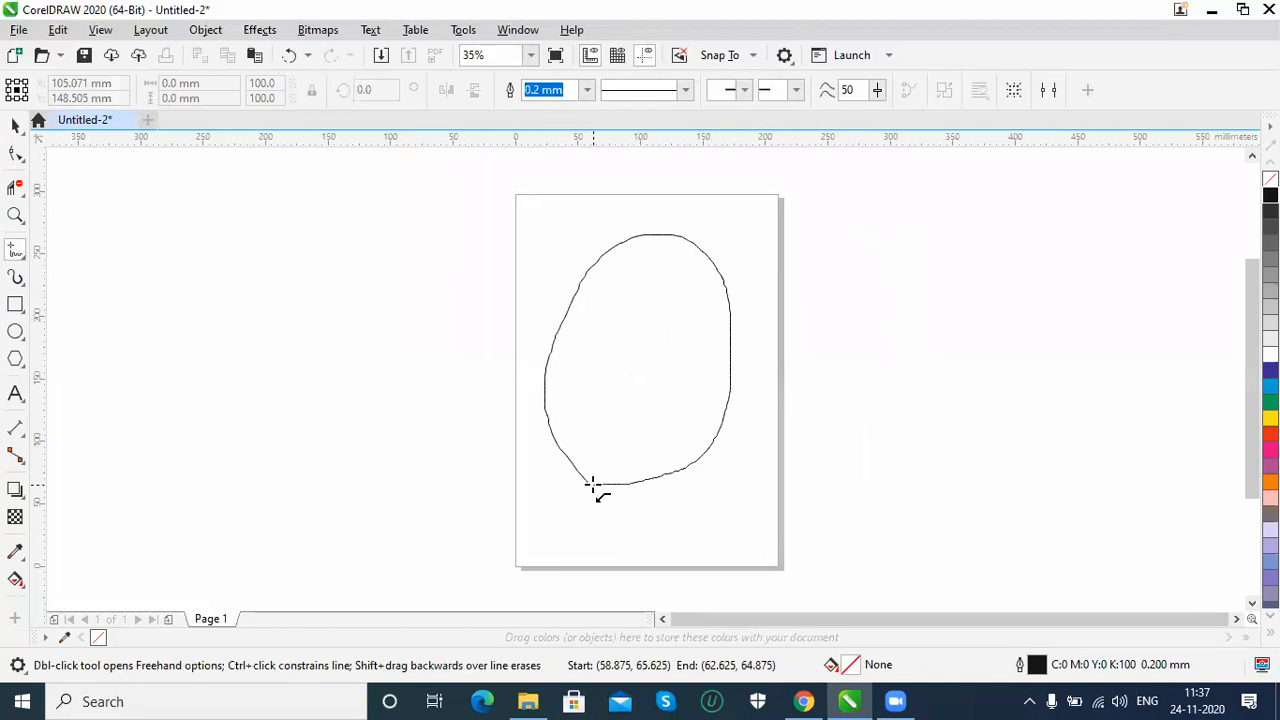
drag(594, 486, 592, 485)
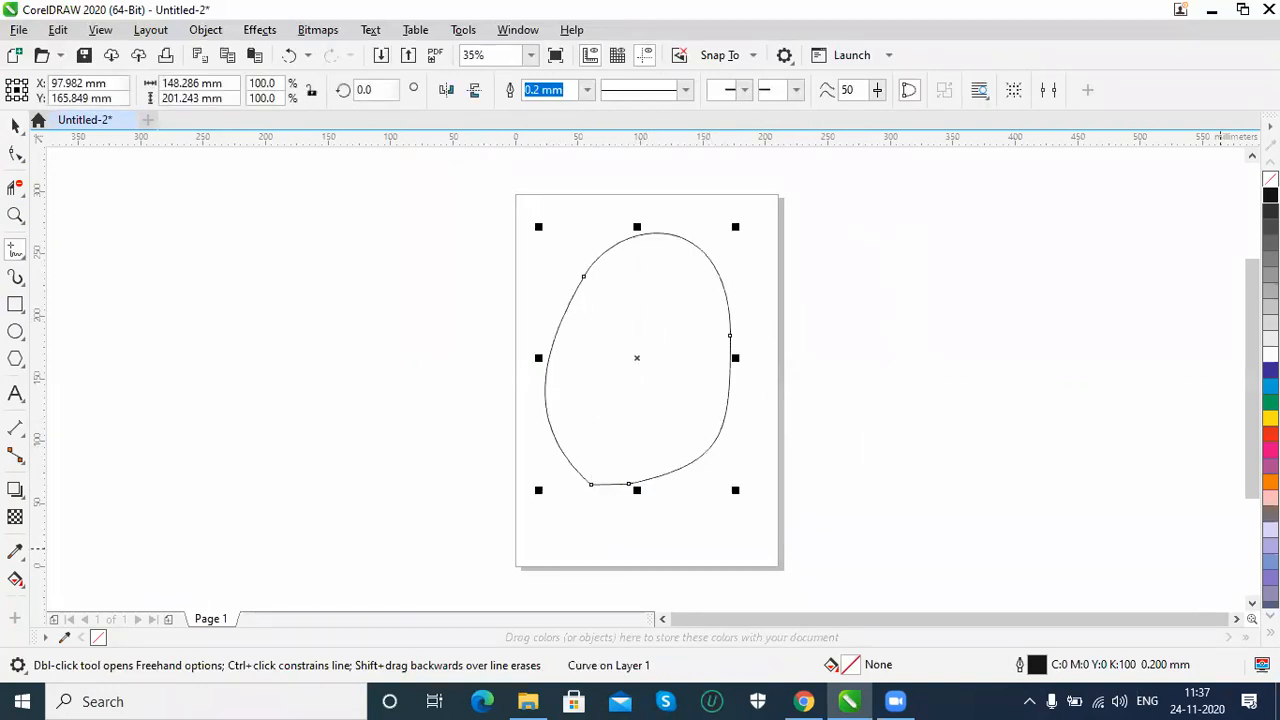
click(1270, 433)
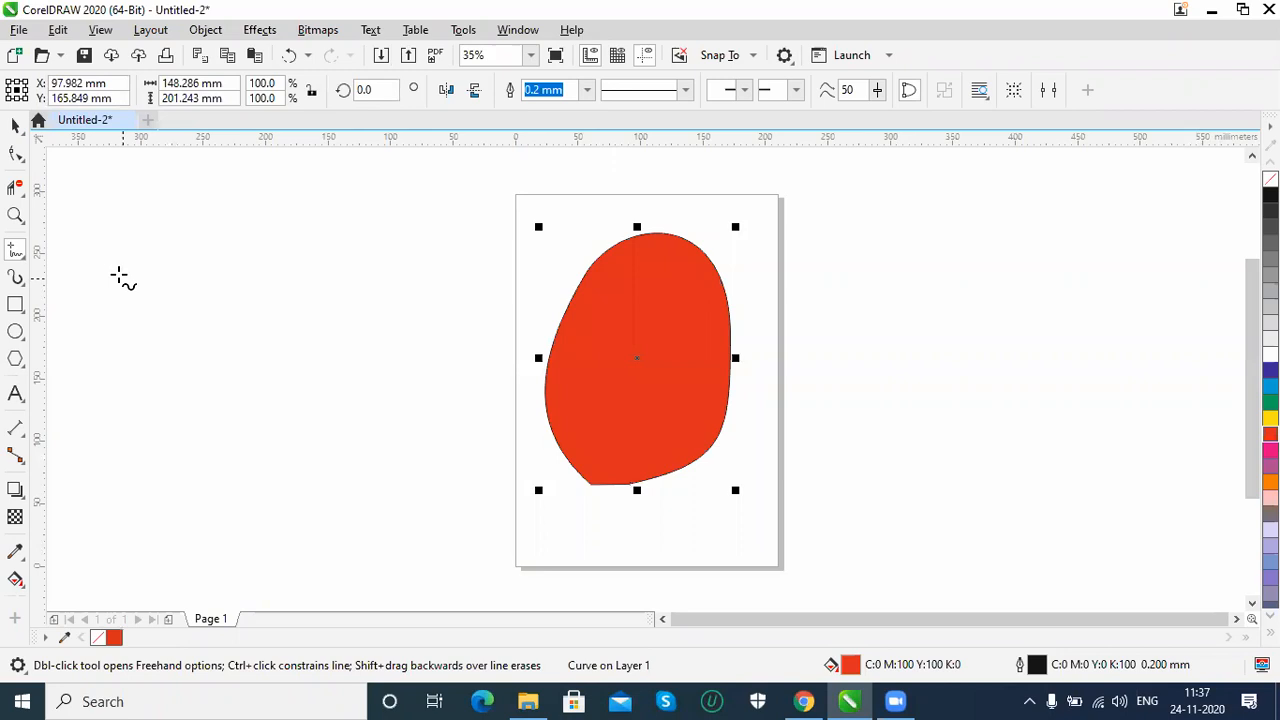
Draw an open freehand boot-shaped curve about 188 × 306 mm left of the page and apply a cyan fill to it.
mouse_move(369, 204)
mouse_down()
mouse_move(306, 443)
mouse_move(227, 536)
mouse_move(426, 503)
mouse_move(459, 295)
mouse_up()
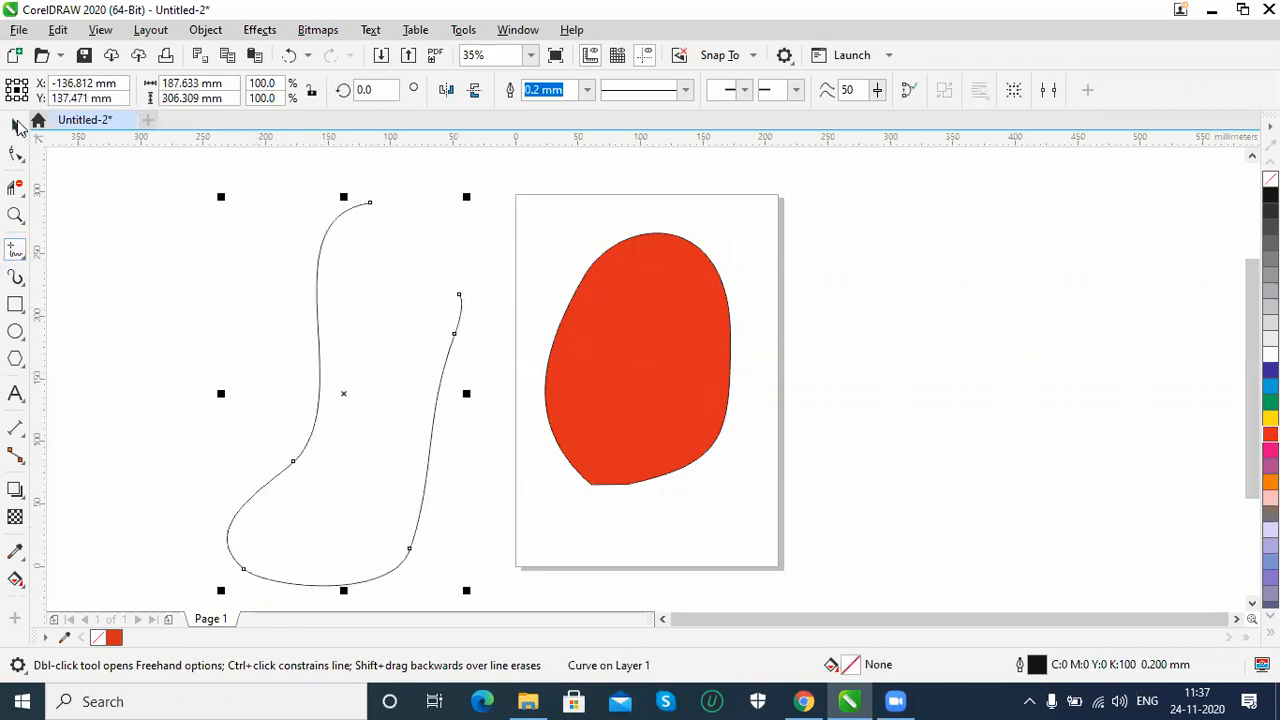
click(15, 125)
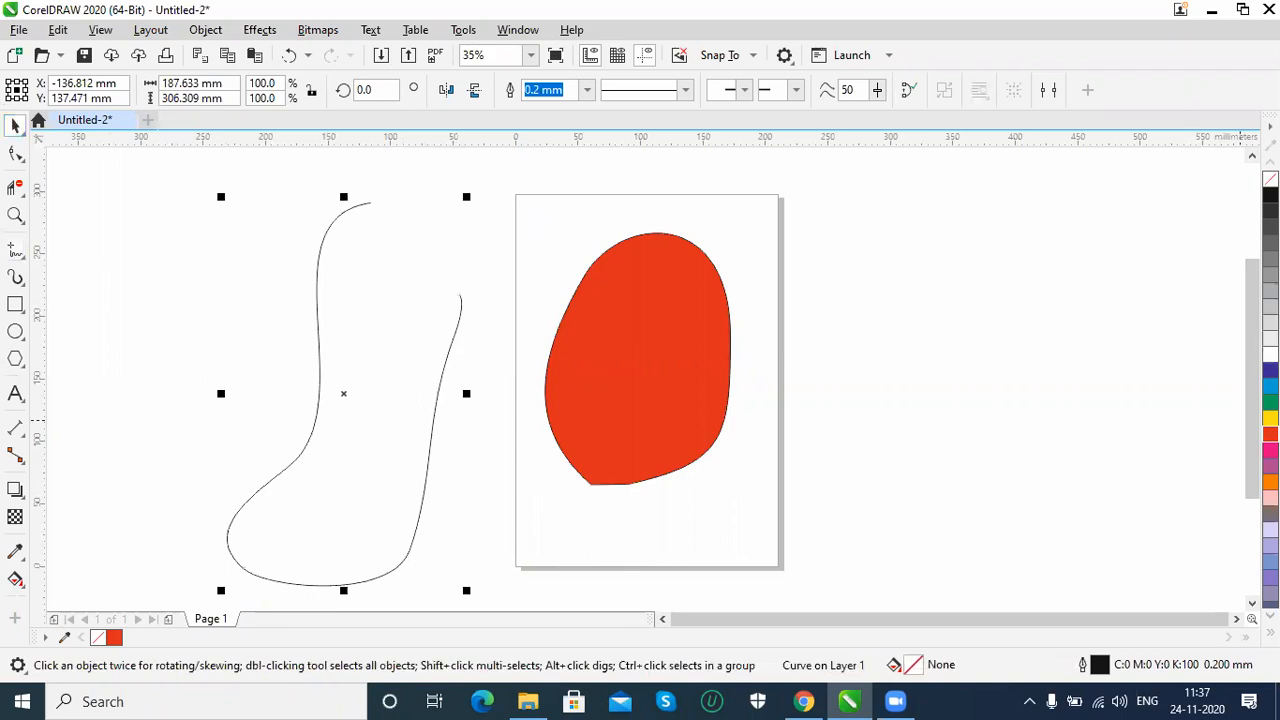
click(1270, 386)
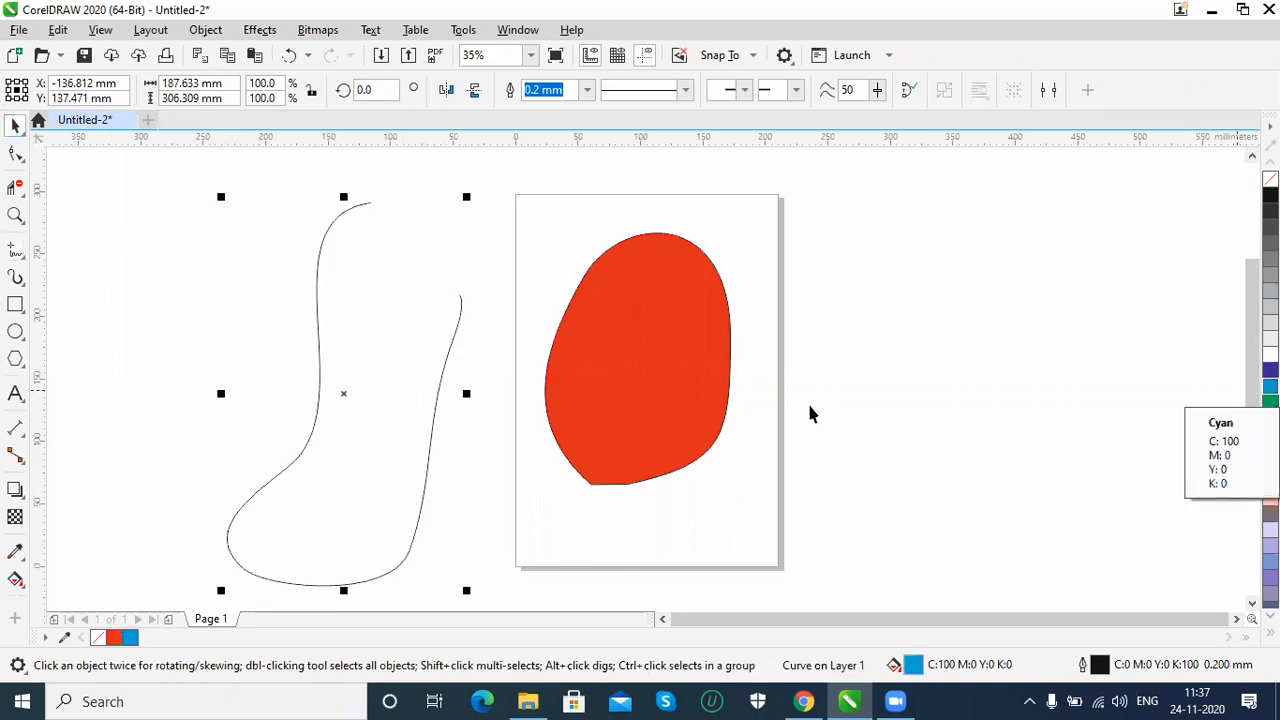
Move the open curve up about 34 mm, and delete it together with the red oval.
drag(434, 420, 433, 379)
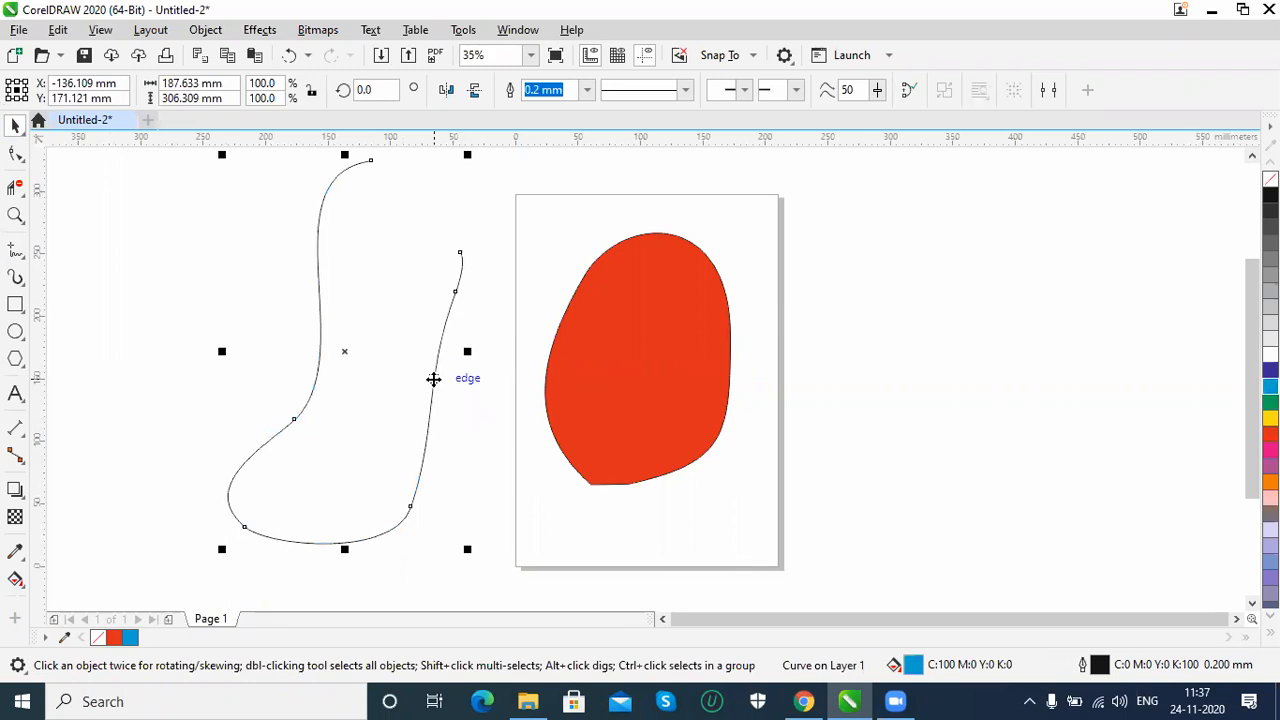
key(ctrl+a)
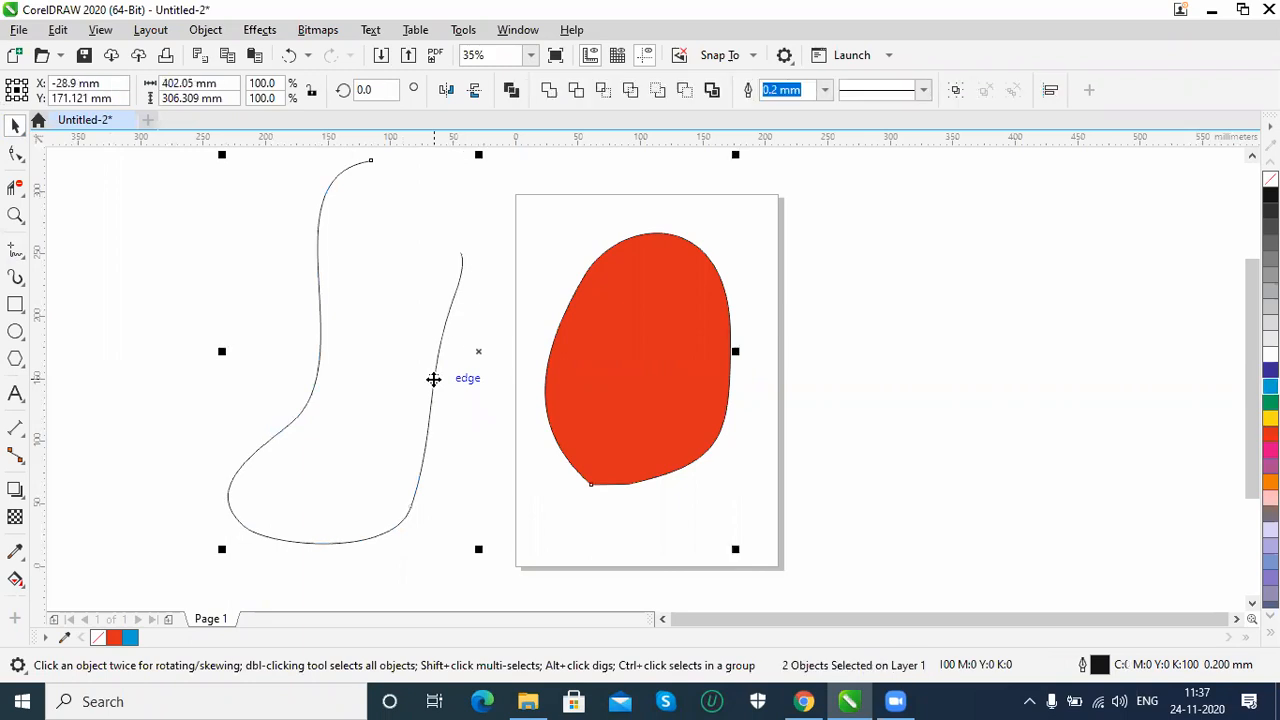
key(Delete)
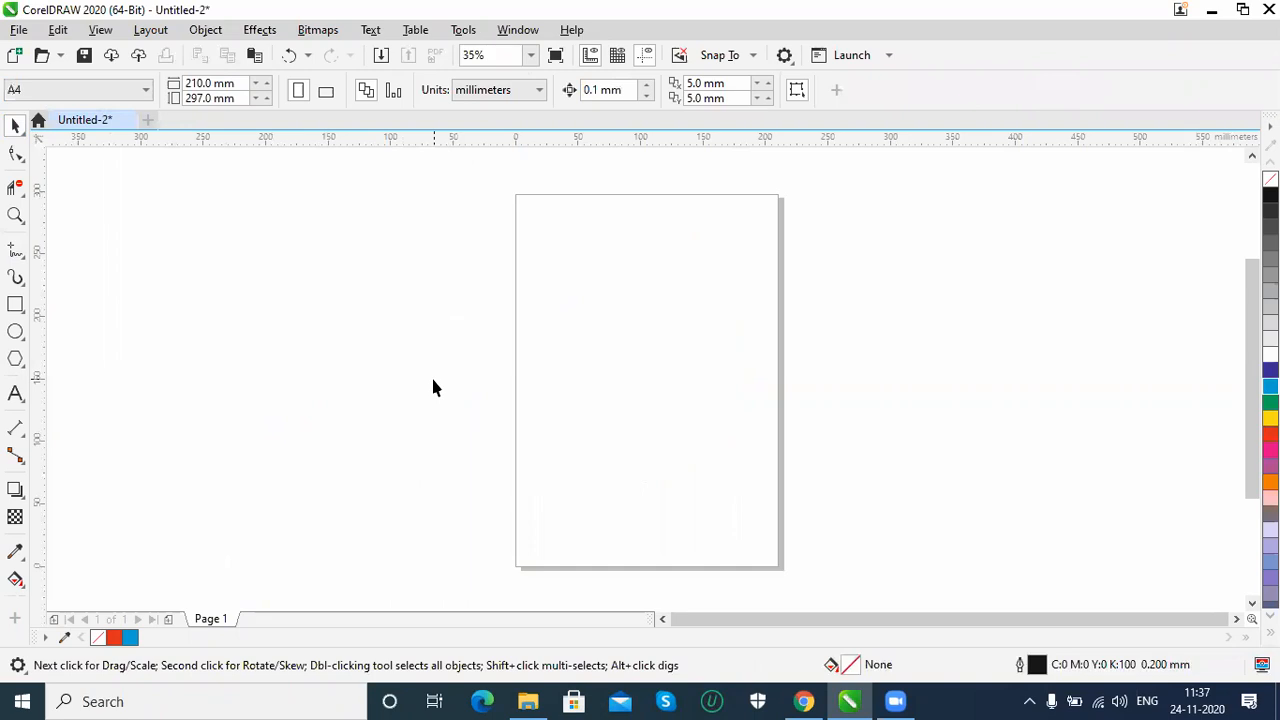
With the 2-Point Line tool, draw a connected open zigzag of four straight segments, about 292 × 176 mm overall, across the page's left edge.
click(15, 252)
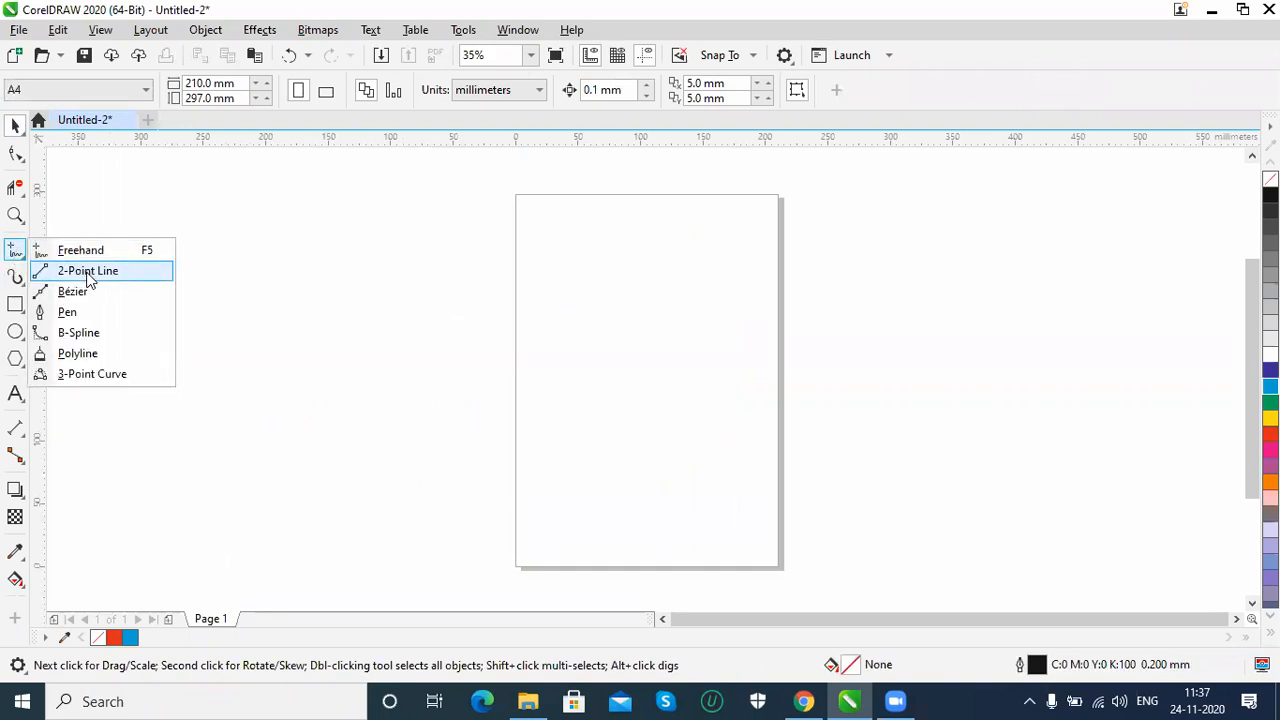
click(88, 271)
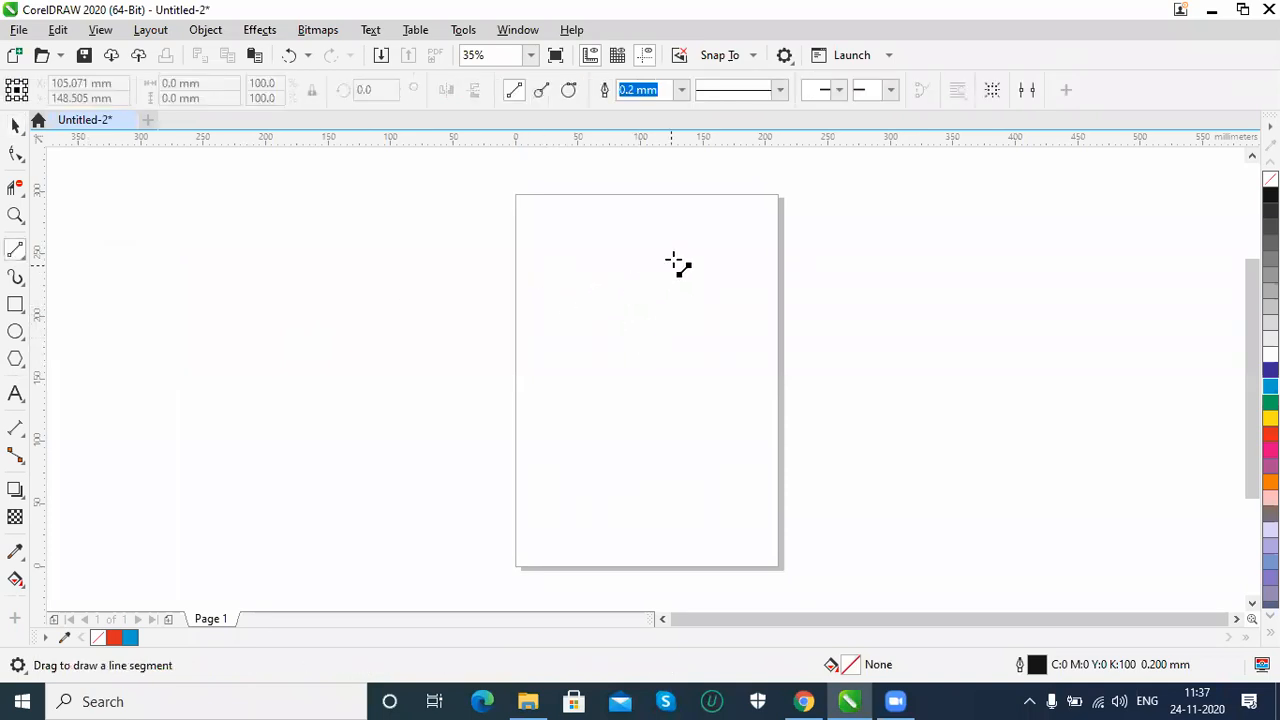
drag(546, 376, 735, 452)
drag(659, 473, 463, 249)
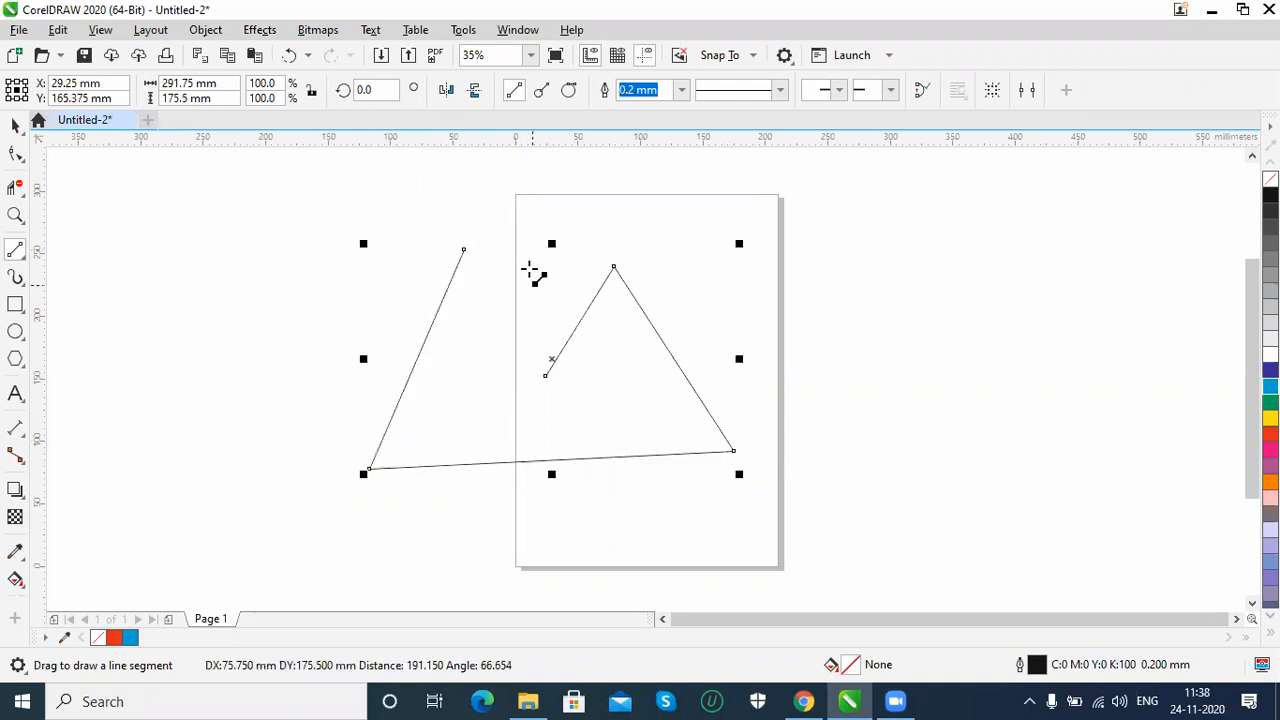
Select the connected zigzag of straight segments and delete it.
click(18, 130)
click(460, 475)
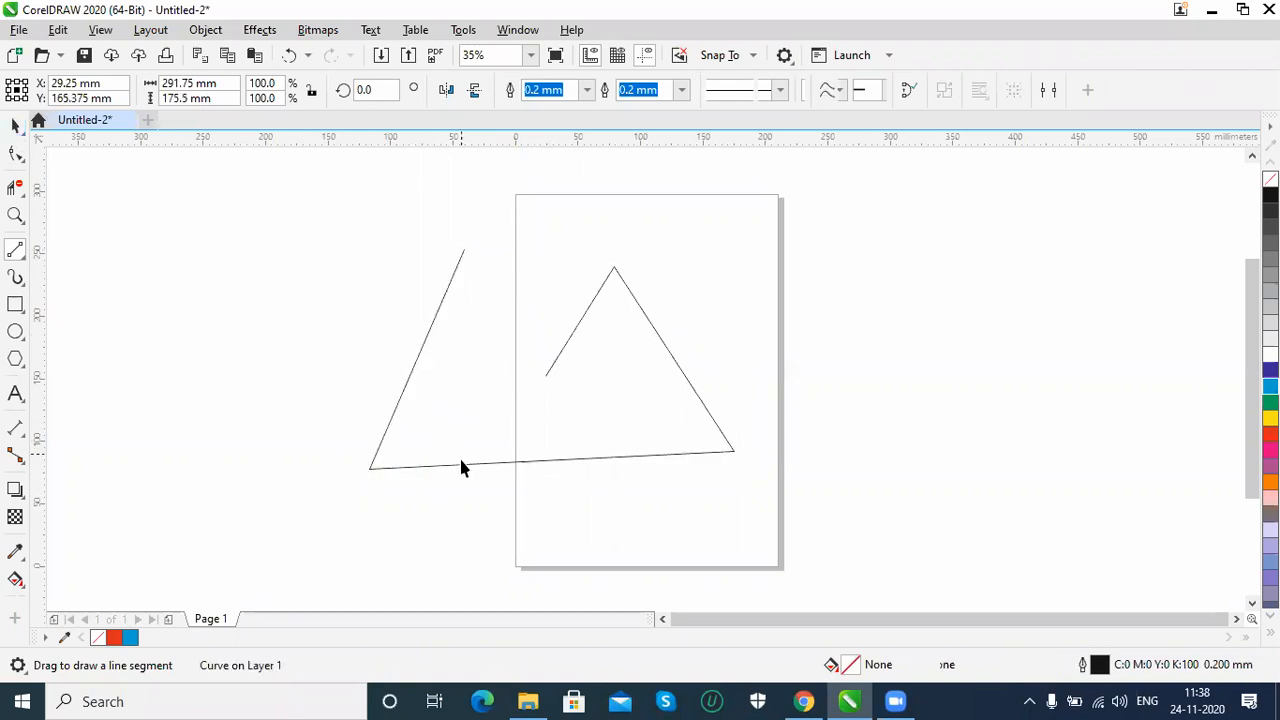
click(486, 470)
mouse_move(543, 459)
mouse_down()
mouse_move(342, 479)
mouse_move(529, 451)
mouse_up()
key(Delete)
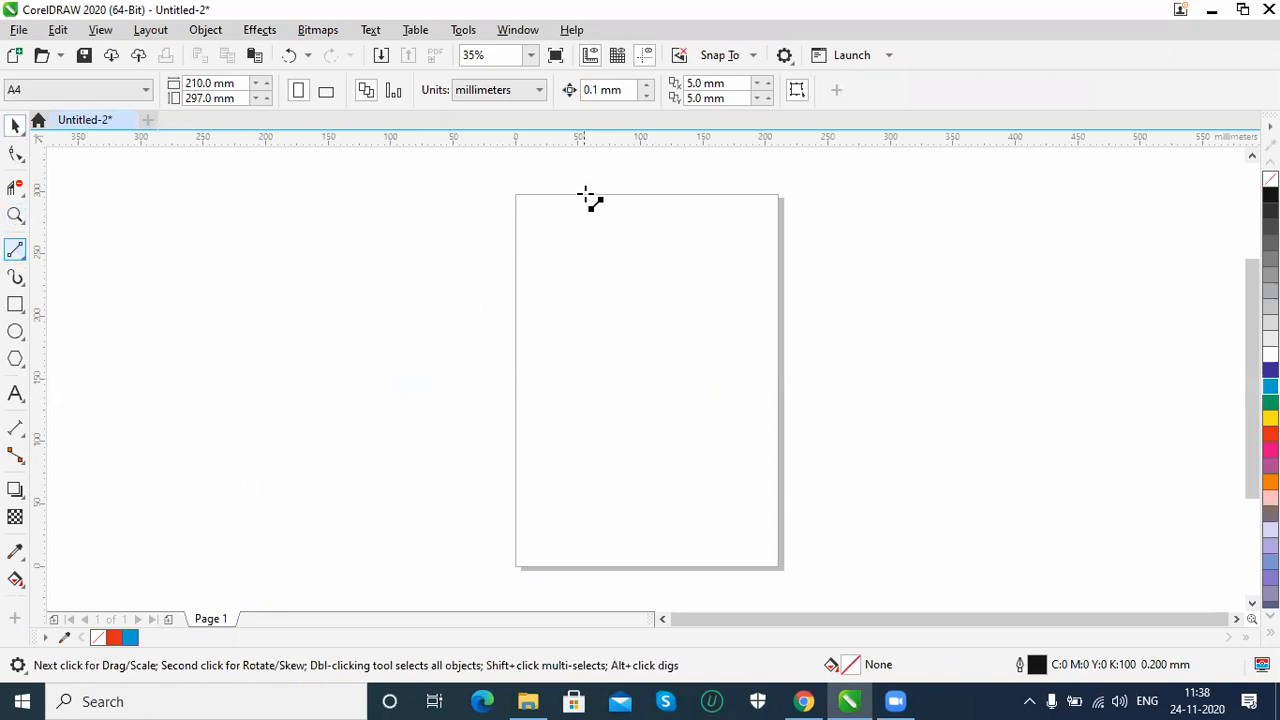
Draw a diagonal line about 88 × 81 mm on the page and a separate connected two-segment V about 42 × 198 mm touching its upper end.
drag(534, 343, 644, 244)
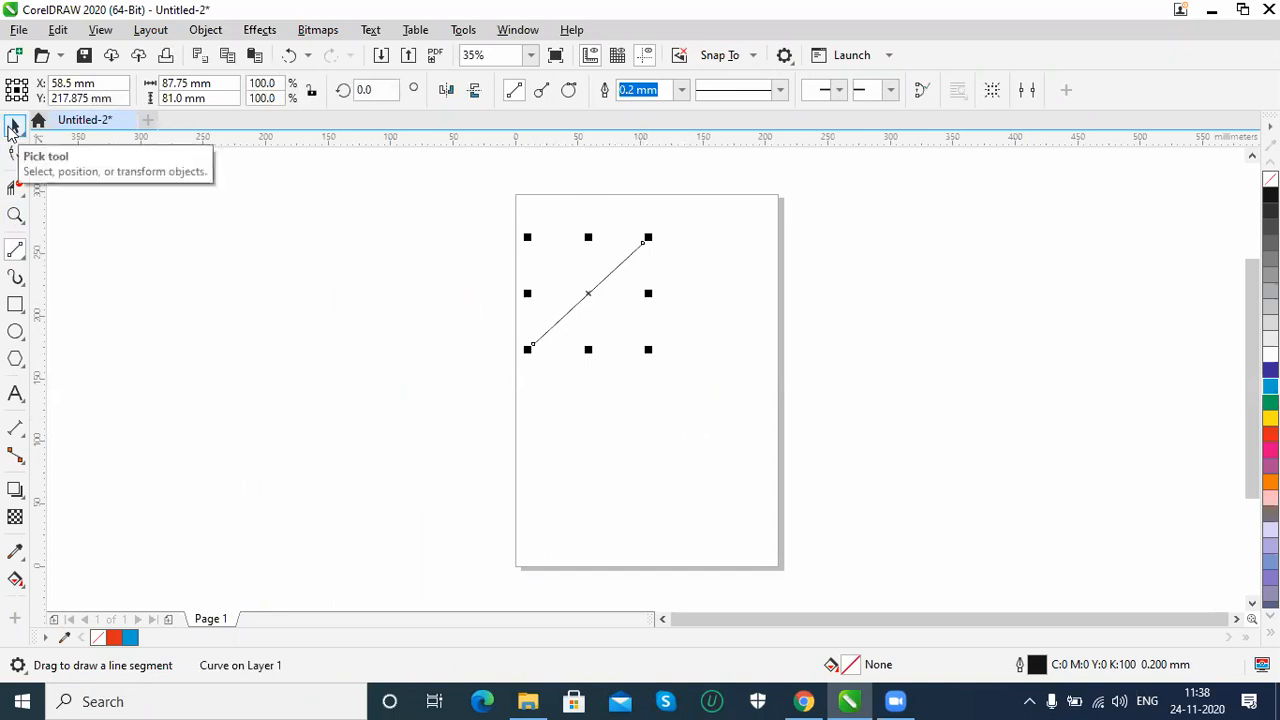
click(557, 440)
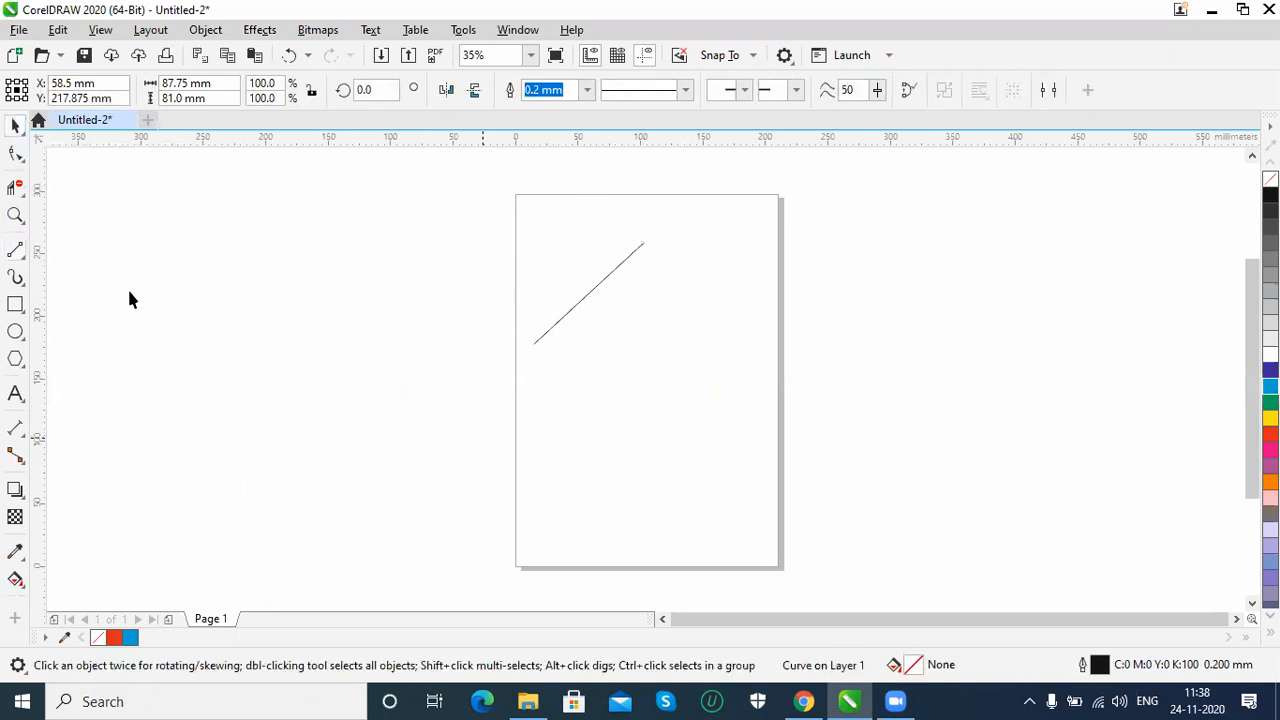
drag(695, 299, 685, 492)
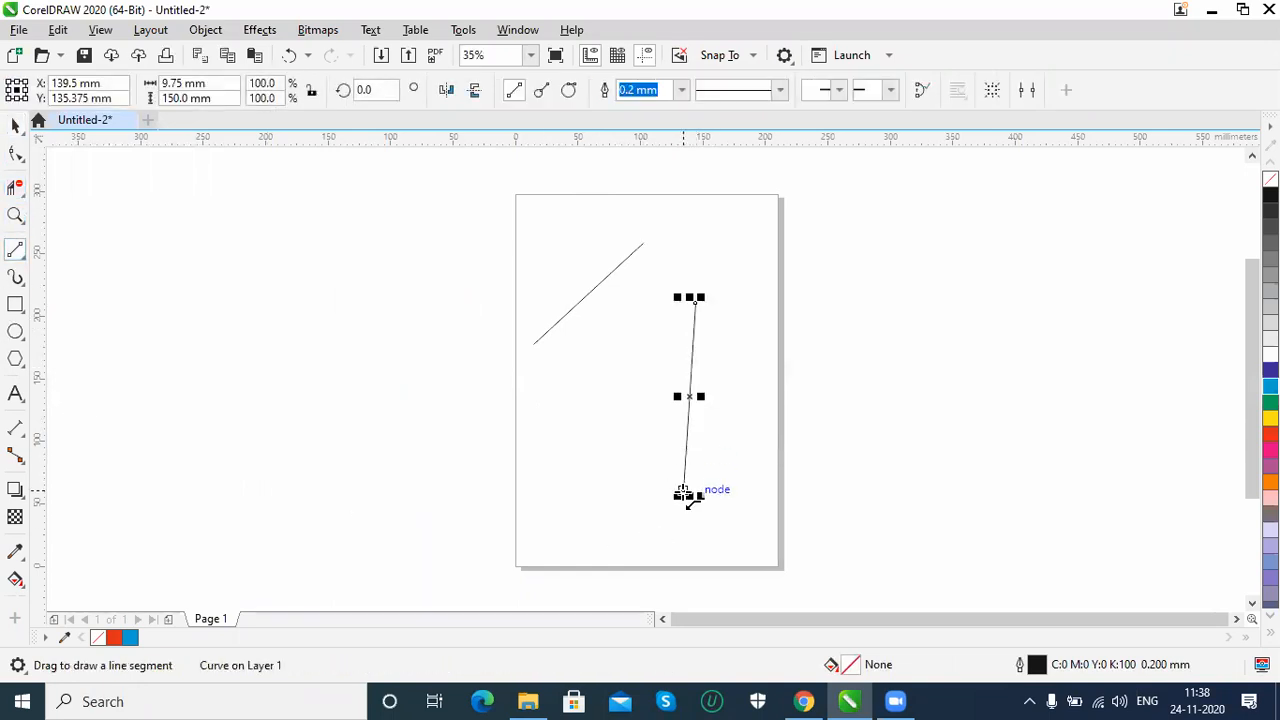
drag(685, 492, 640, 240)
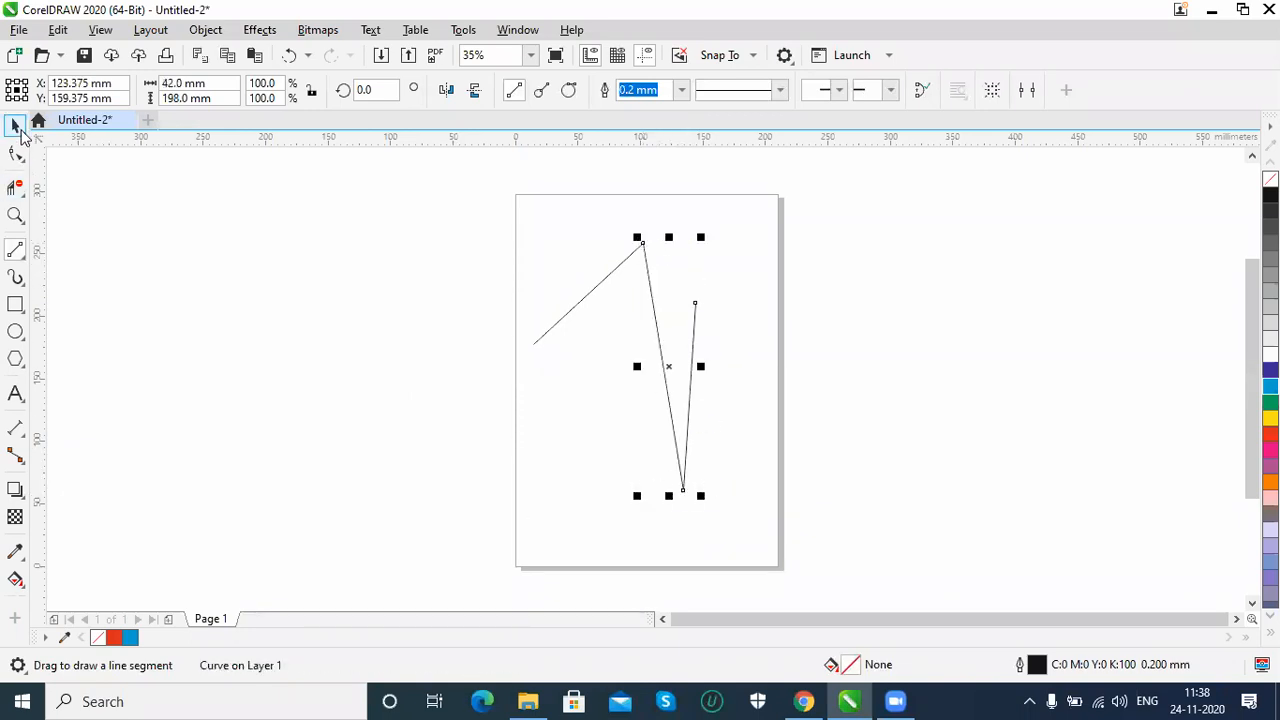
key(space)
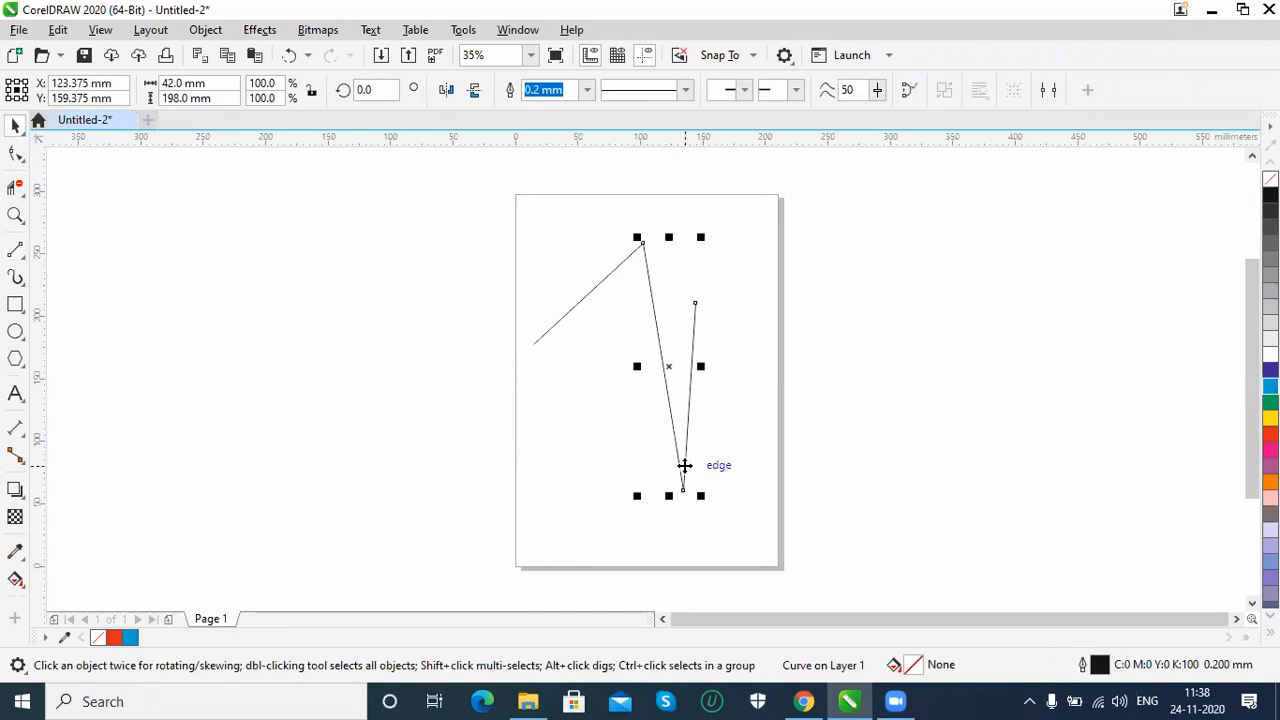
Move the V shape about 81 mm right and the diagonal line about 98 mm left, and delete both objects.
drag(680, 470, 777, 474)
drag(588, 295, 507, 337)
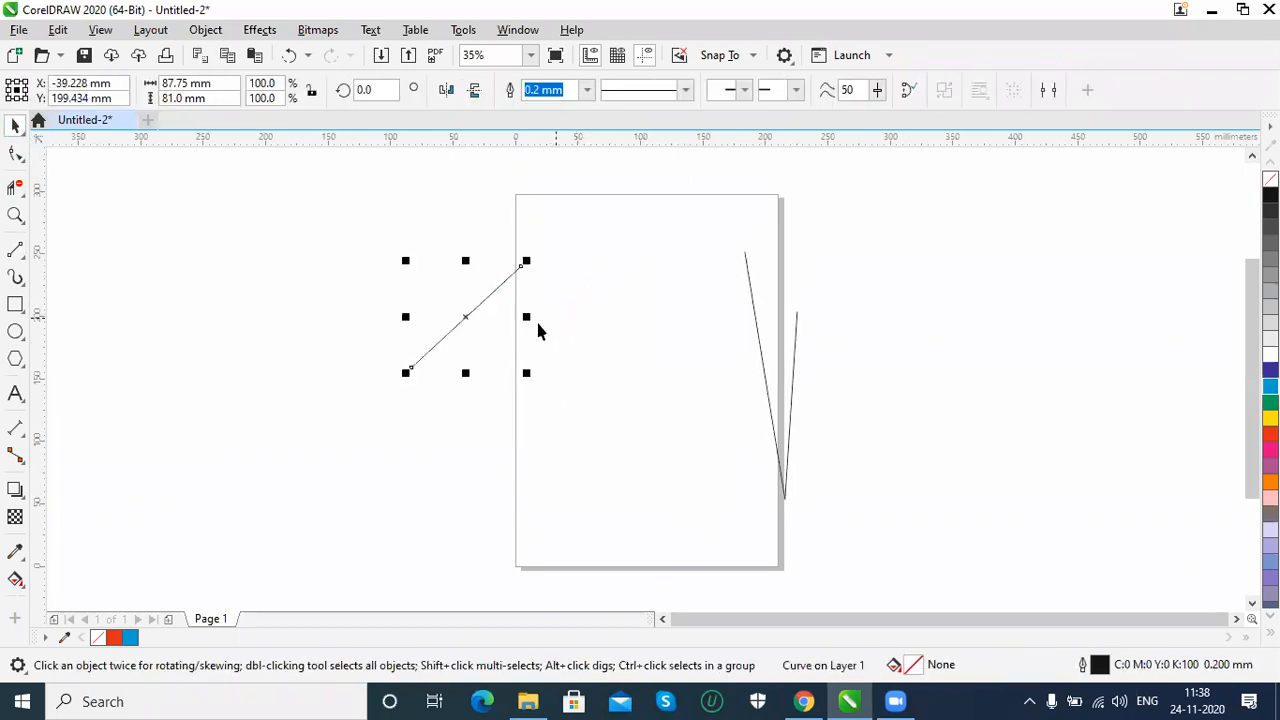
key(Delete)
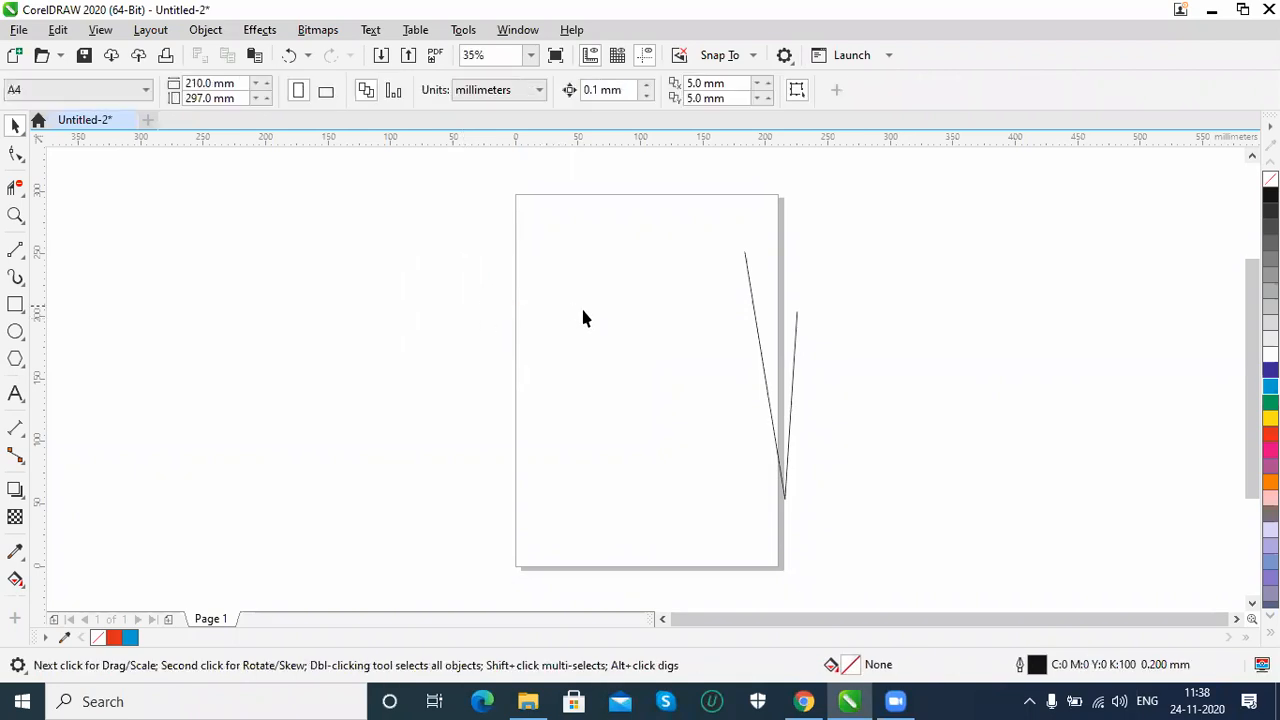
drag(760, 357, 631, 357)
key(Delete)
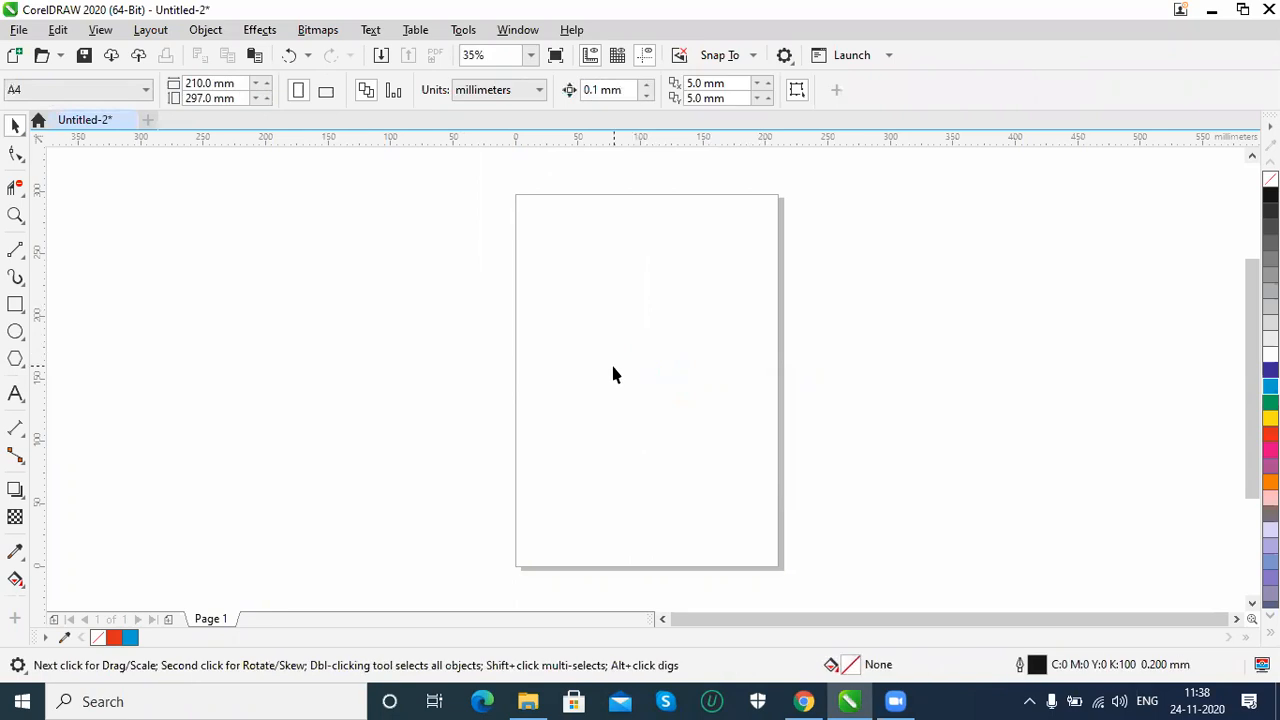
With the 2-Point Line tool, draw a closed zigzag polygon of seven connected straight segments, about 167 × 230 mm, on the page.
mouse_move(550, 240)
mouse_down()
mouse_move(700, 229)
mouse_move(710, 217)
mouse_move(686, 334)
mouse_move(636, 422)
mouse_up()
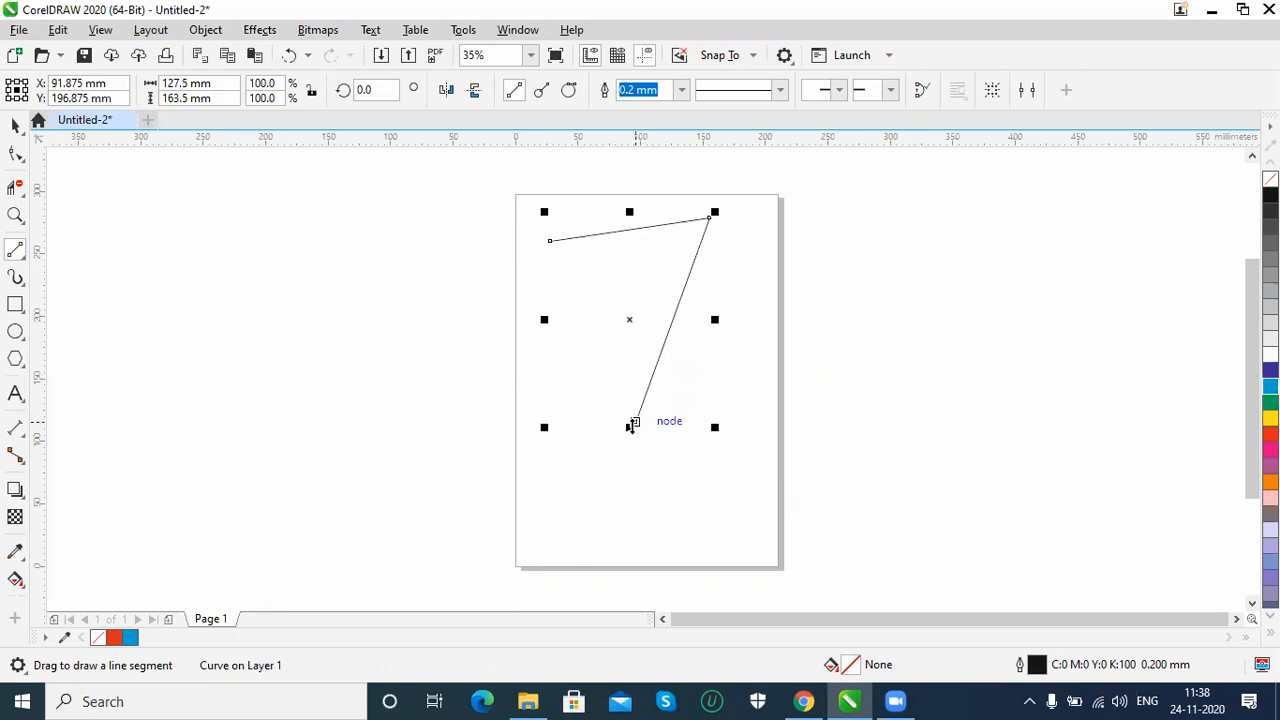
mouse_move(636, 422)
mouse_down()
mouse_move(766, 466)
mouse_move(592, 505)
mouse_move(565, 383)
mouse_move(652, 278)
mouse_move(549, 241)
mouse_up()
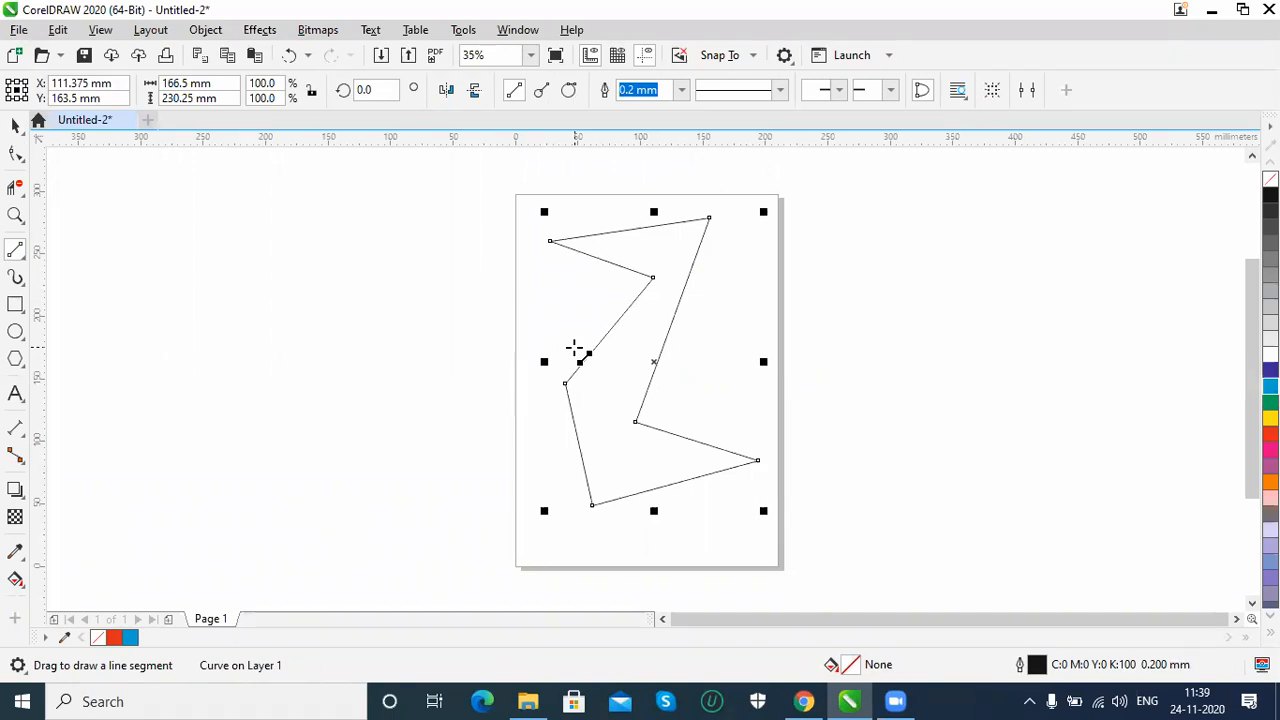
click(17, 122)
click(71, 200)
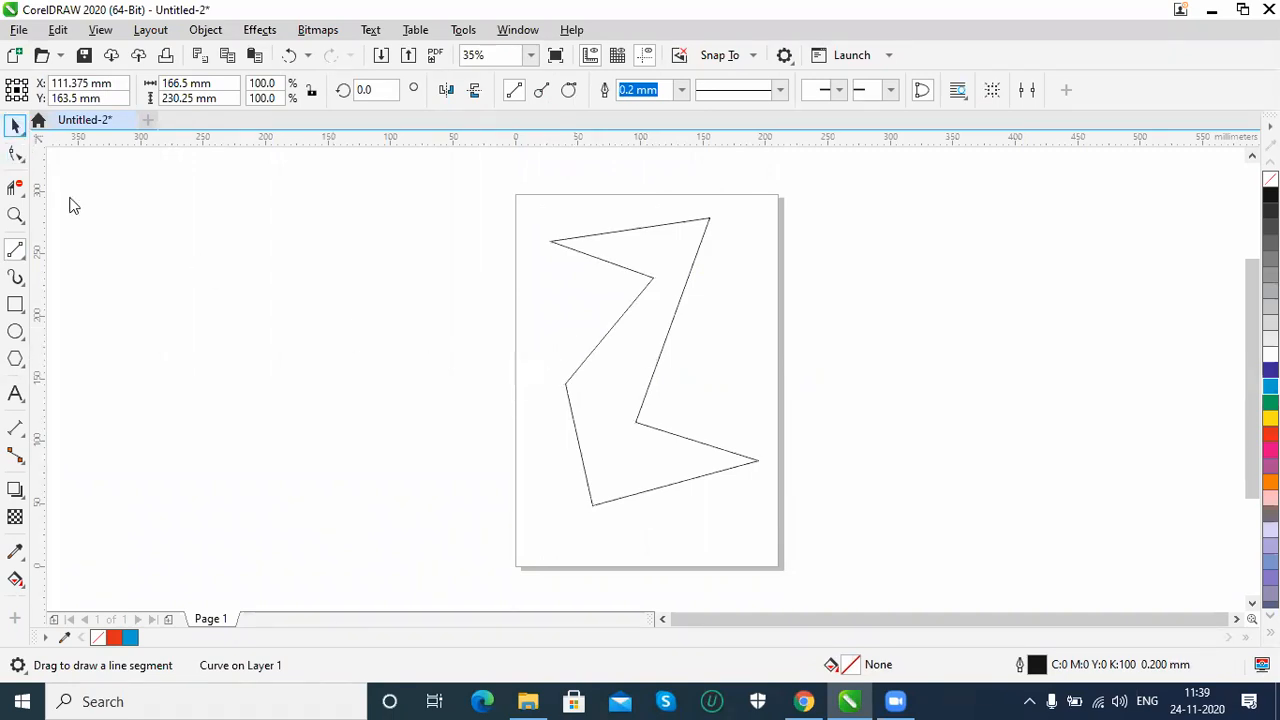
Fill the closed zigzag polygon with yellow, and delete it.
click(665, 318)
click(1270, 418)
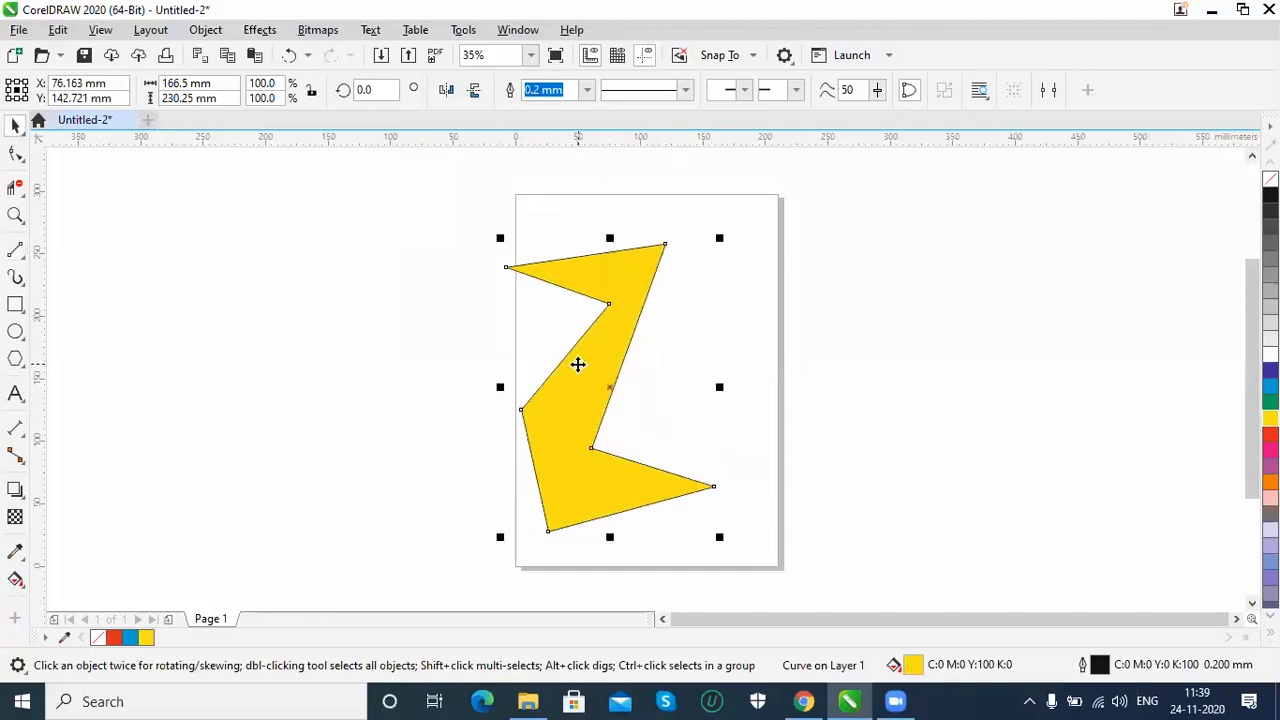
key(Delete)
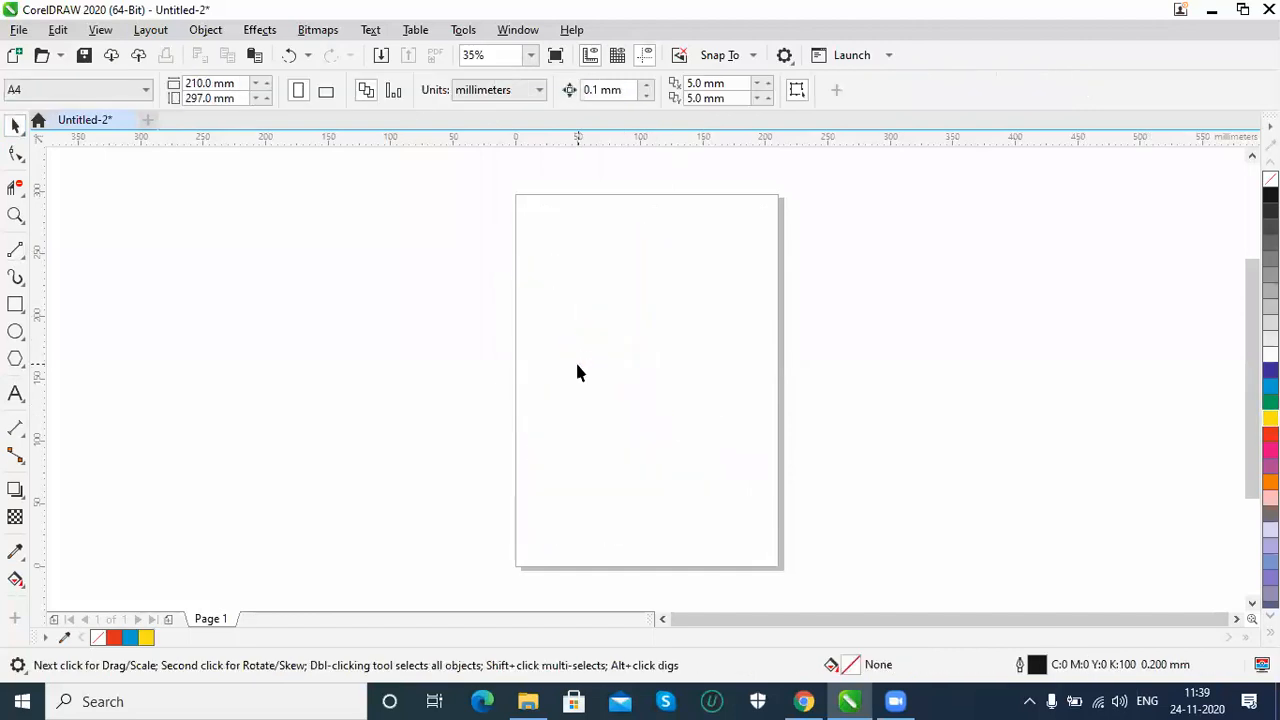
With the Bézier tool, draw an open wavy path of three curved segments across the page, starting near its lower left edge.
click(15, 253)
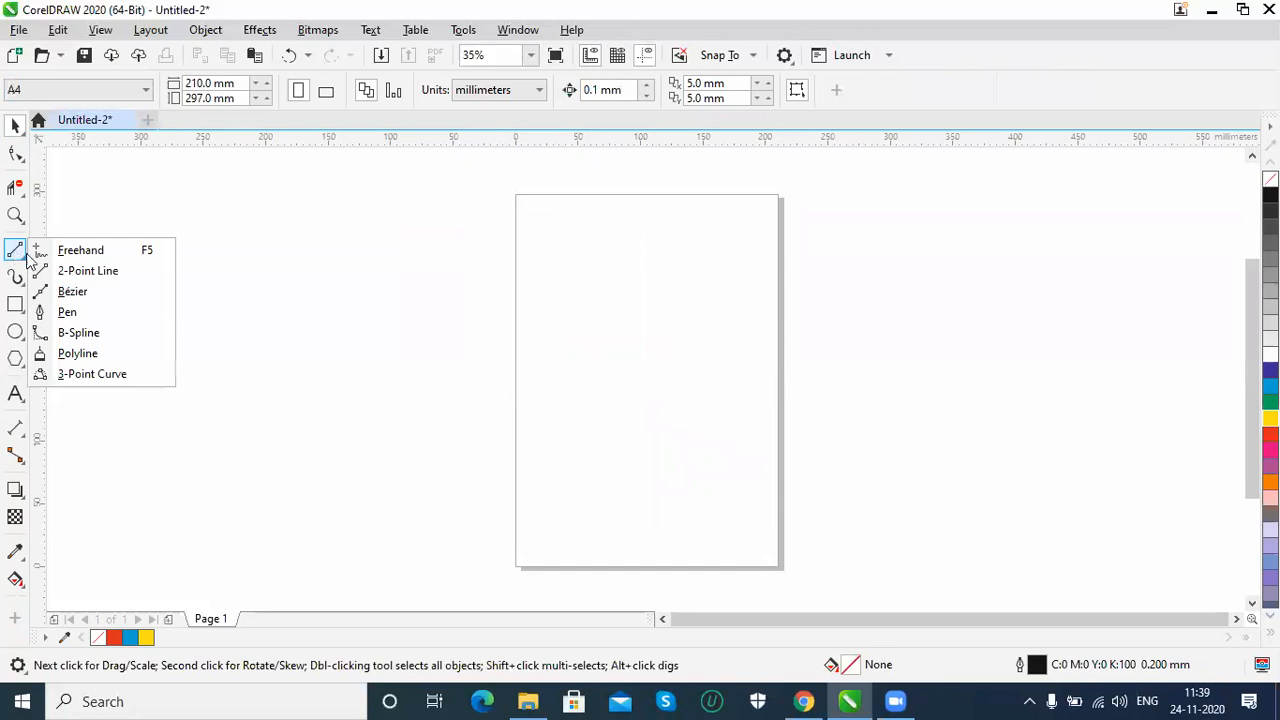
click(109, 291)
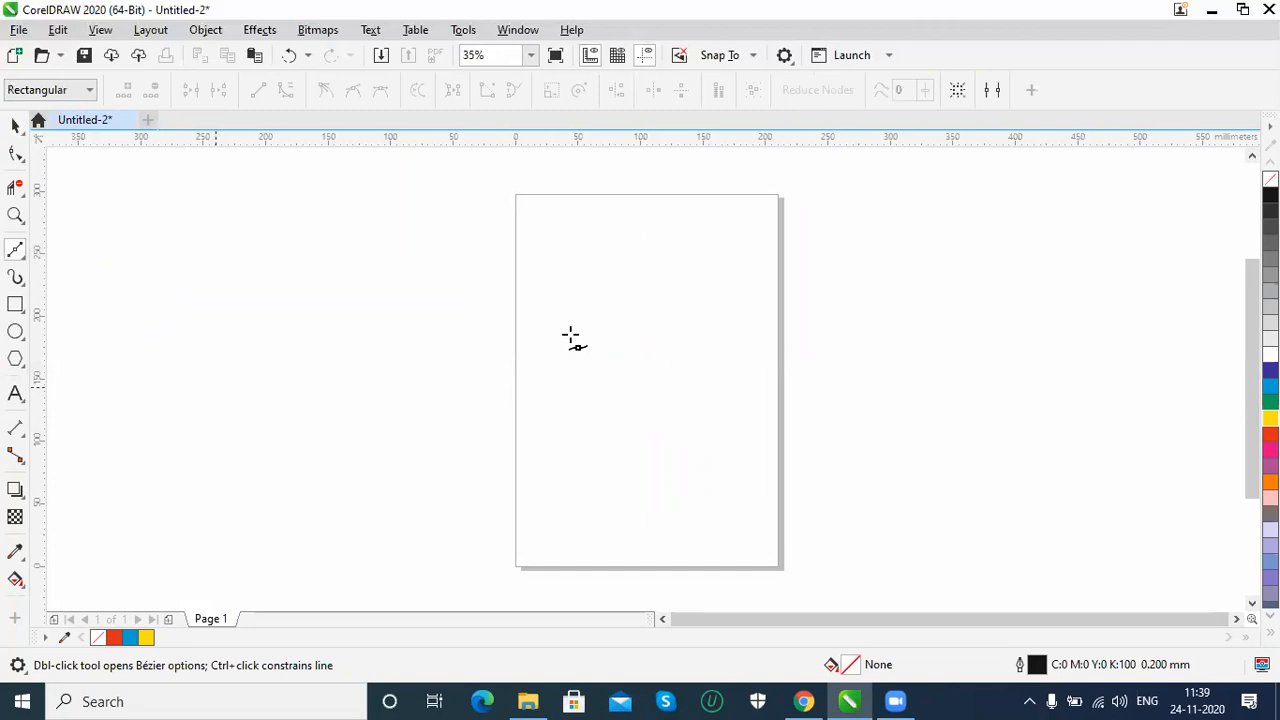
click(532, 468)
drag(568, 310, 638, 271)
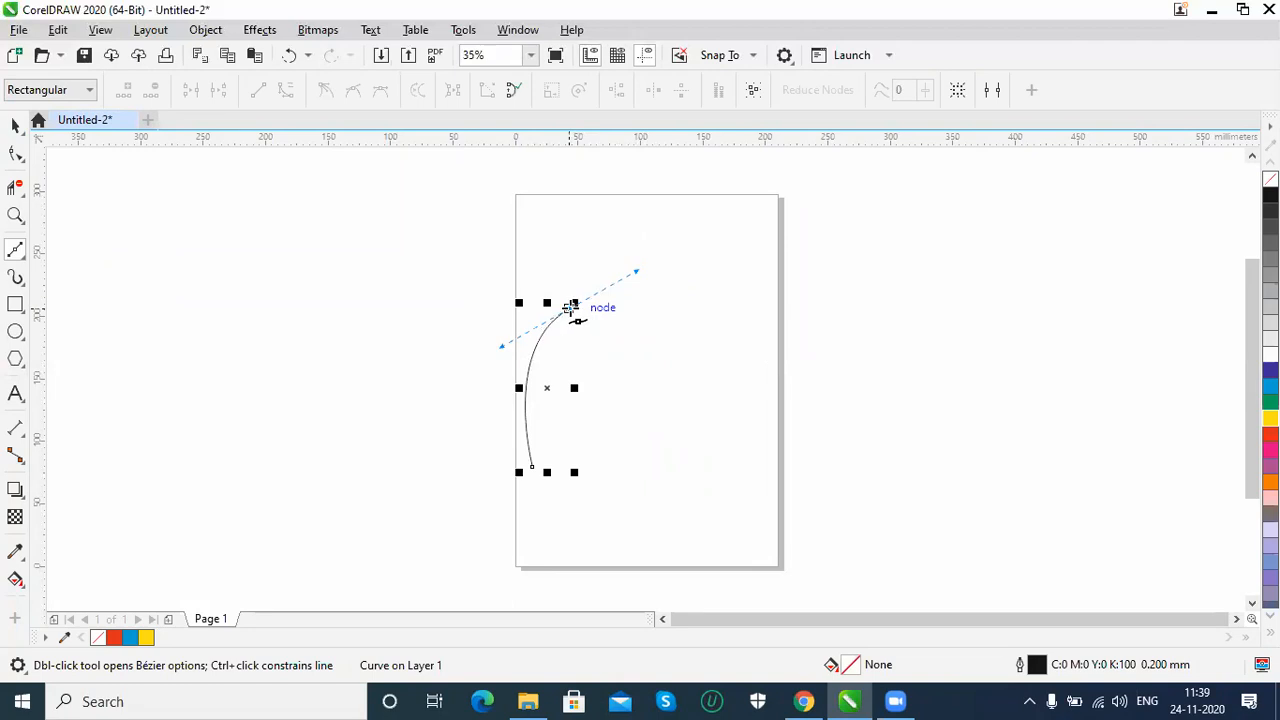
click(570, 308)
mouse_move(672, 372)
mouse_down()
mouse_move(680, 408)
mouse_move(724, 452)
mouse_move(666, 477)
mouse_move(612, 462)
mouse_move(694, 523)
mouse_move(634, 531)
mouse_move(636, 519)
mouse_move(630, 535)
mouse_move(788, 561)
mouse_move(686, 491)
mouse_move(693, 438)
mouse_move(700, 466)
mouse_up()
drag(731, 328, 746, 411)
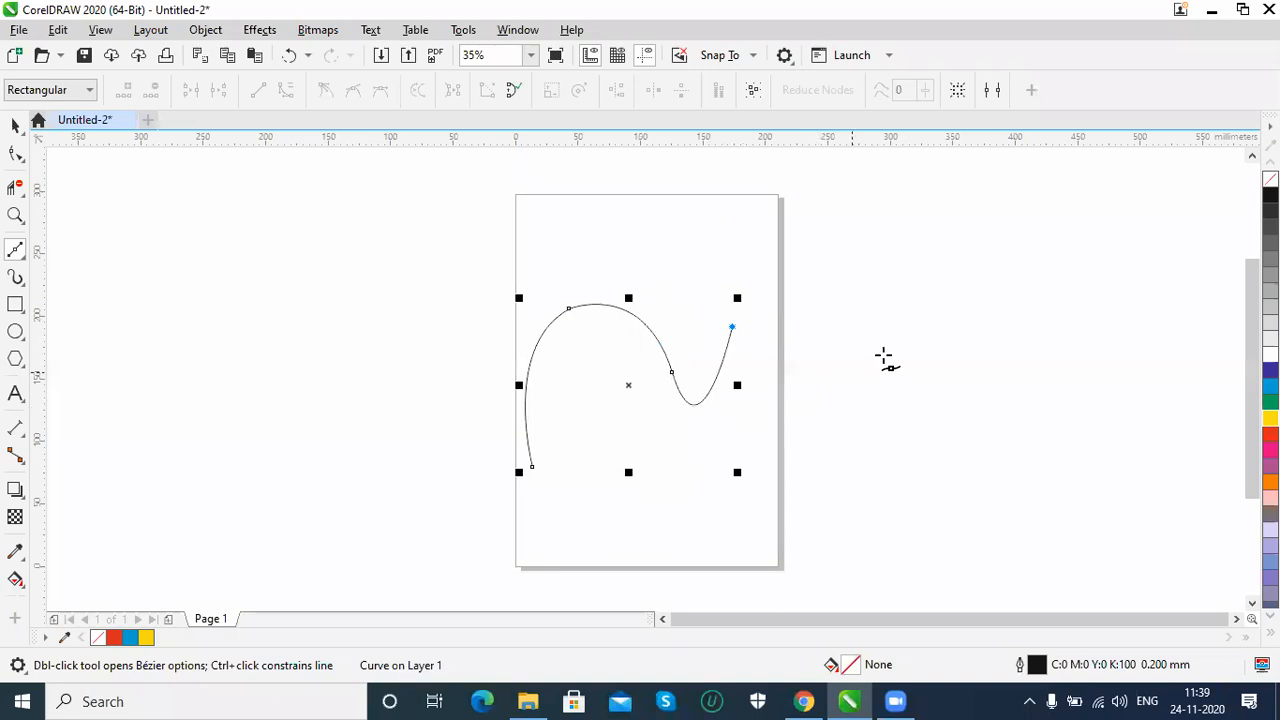
Extend the Bézier path with a long hooked curve to the right of the page, and undo the trial segment added after it.
click(900, 322)
drag(900, 322, 866, 461)
drag(988, 453, 689, 477)
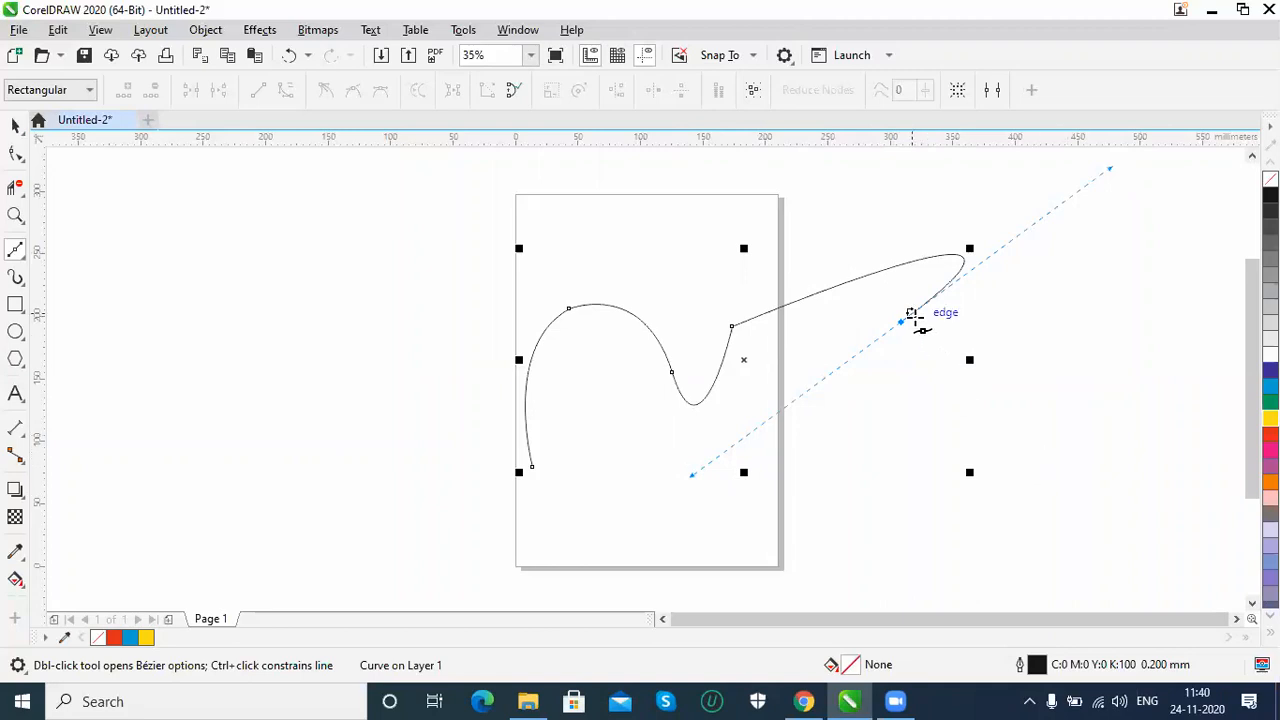
click(1058, 452)
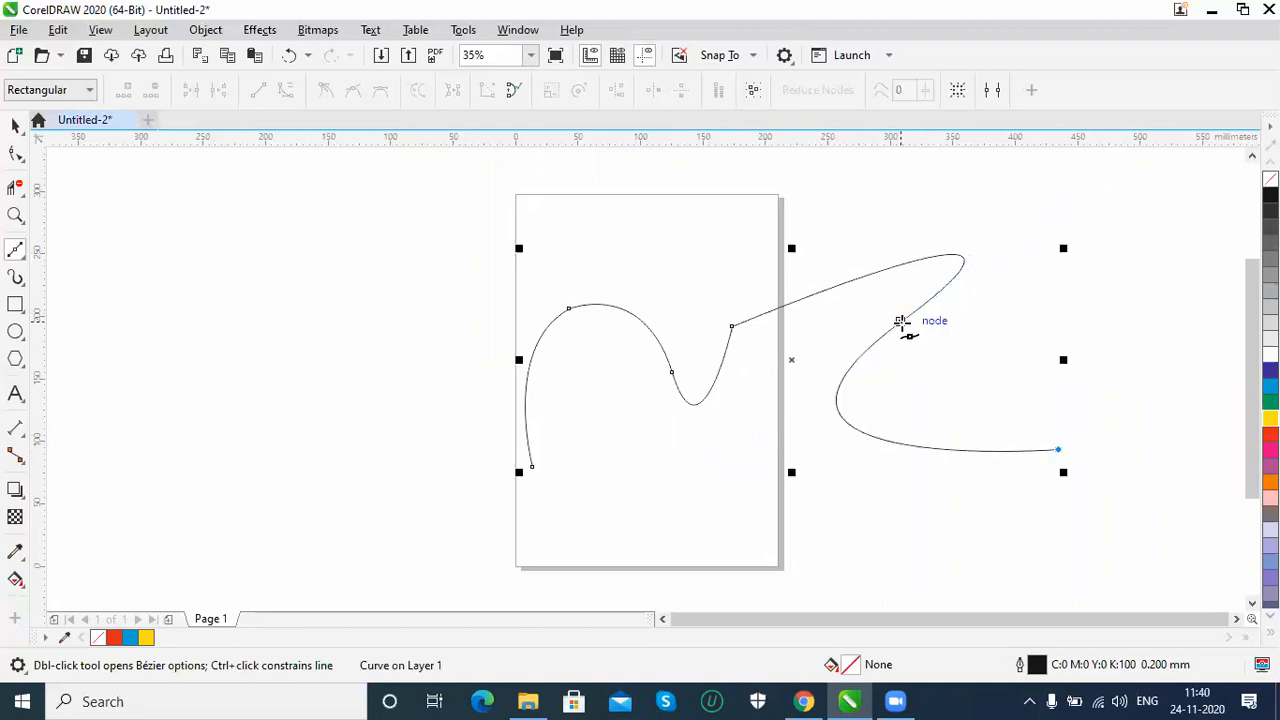
key(ctrl+z)
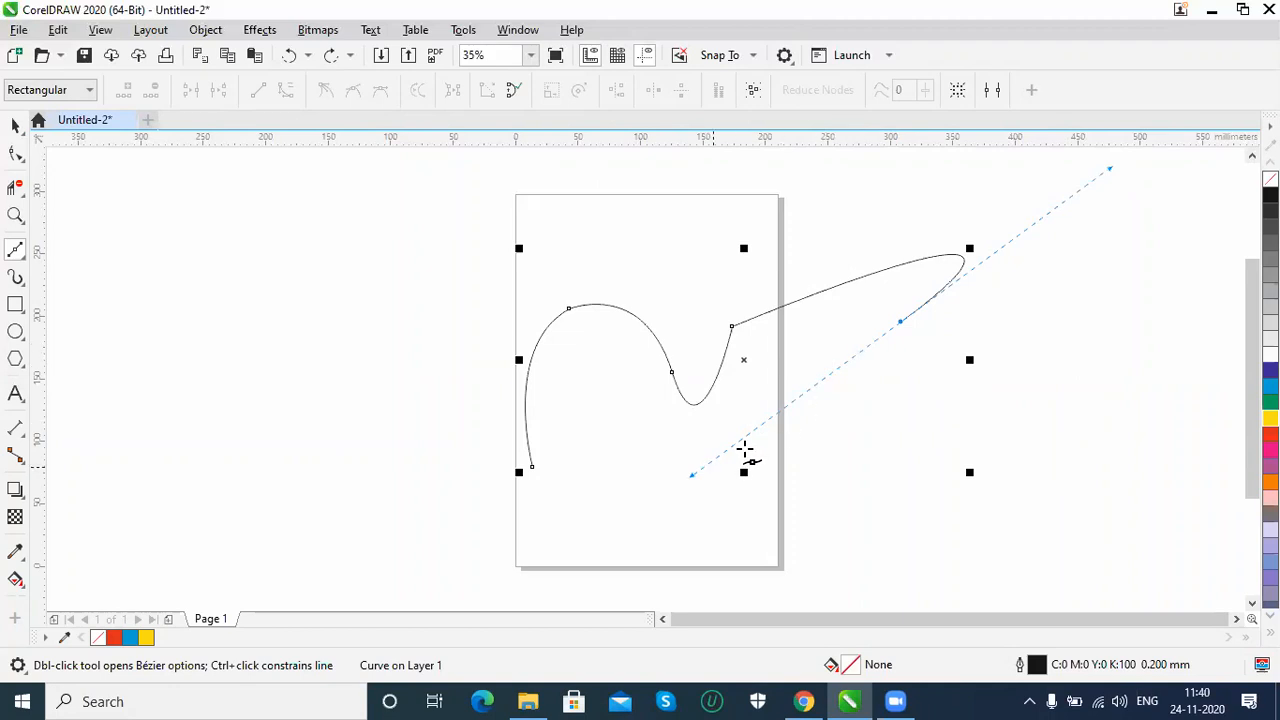
Make the path's last node a cusp, continue with two straight segments, and close the path at its start node with a curve along the page's lower part.
click(900, 321)
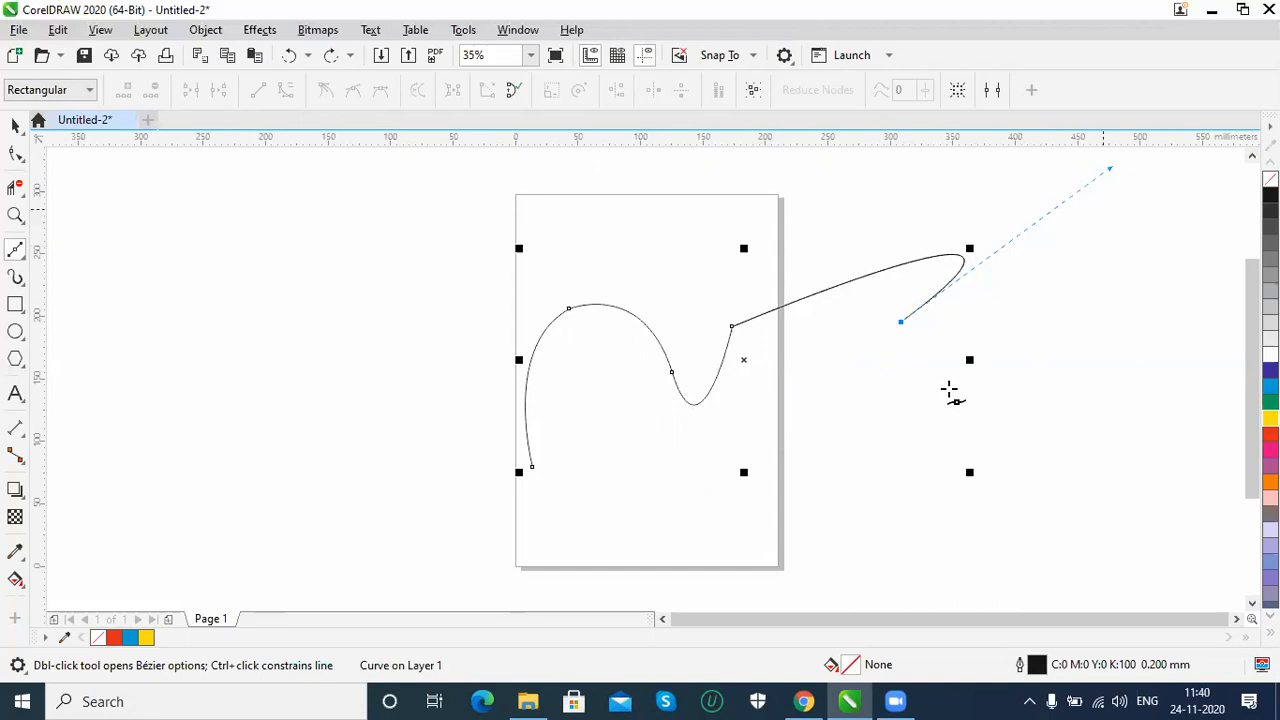
click(1024, 453)
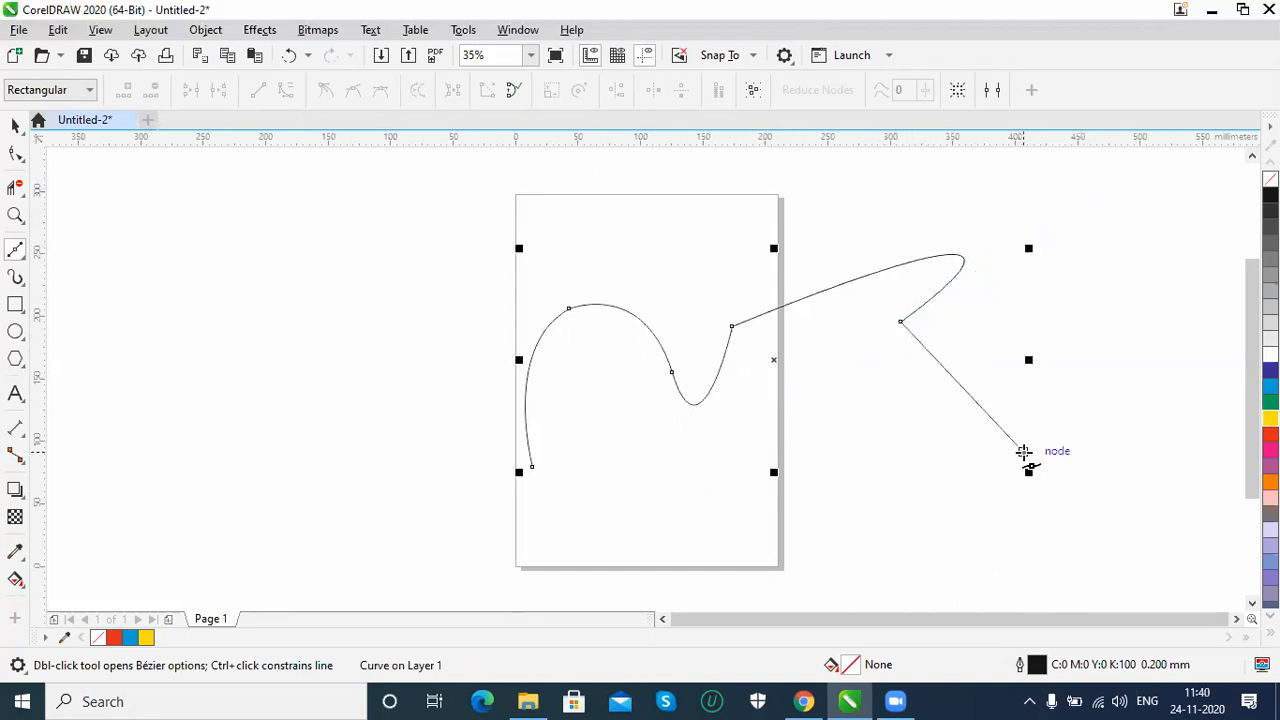
click(829, 500)
drag(601, 532, 497, 479)
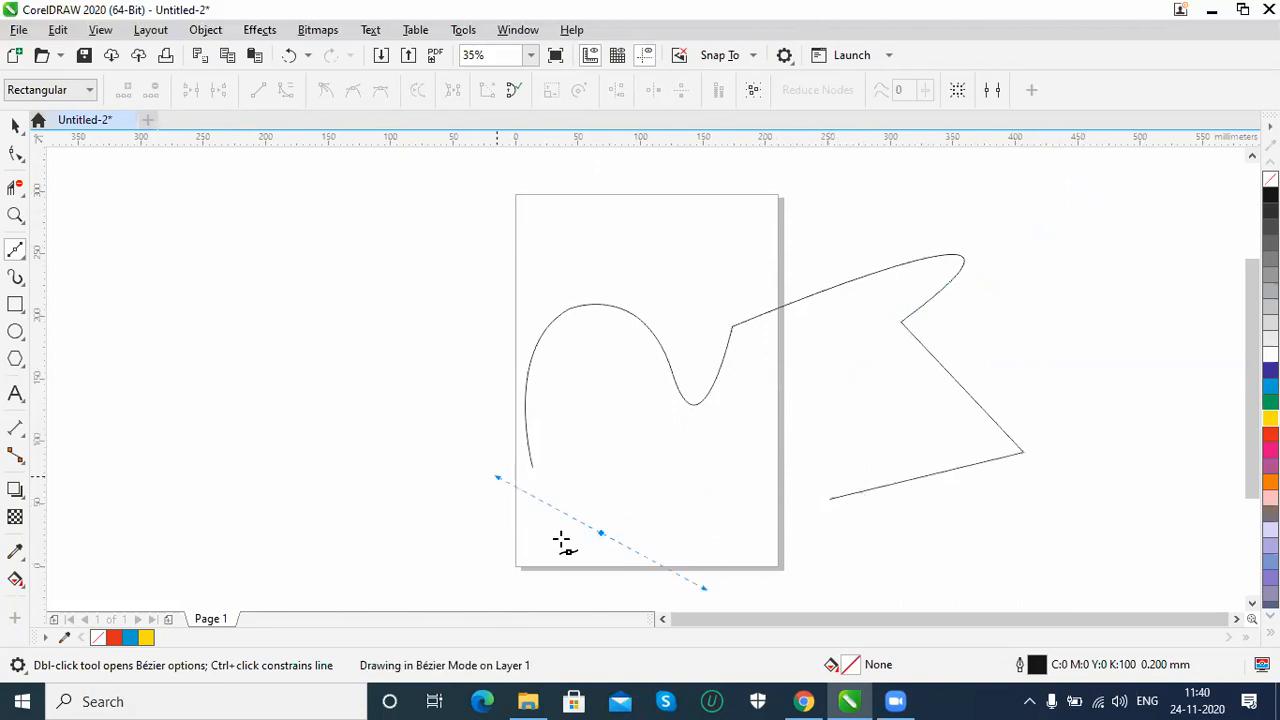
click(601, 532)
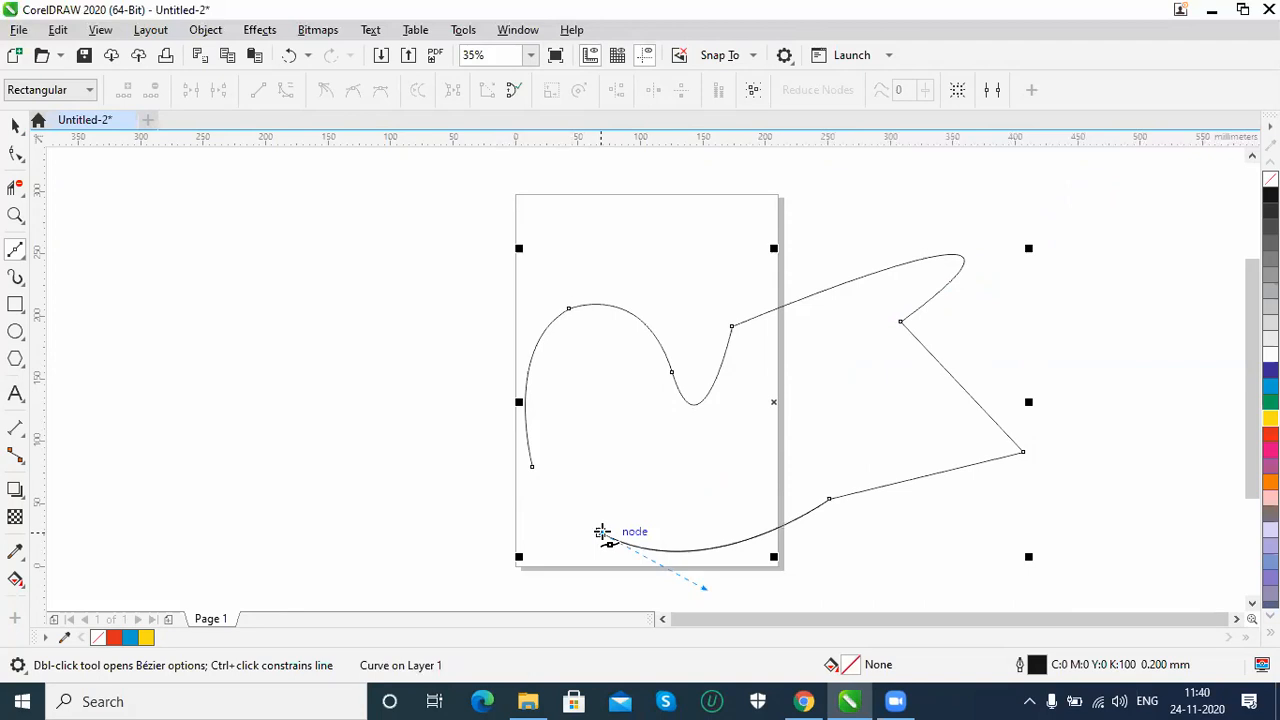
drag(532, 466, 410, 579)
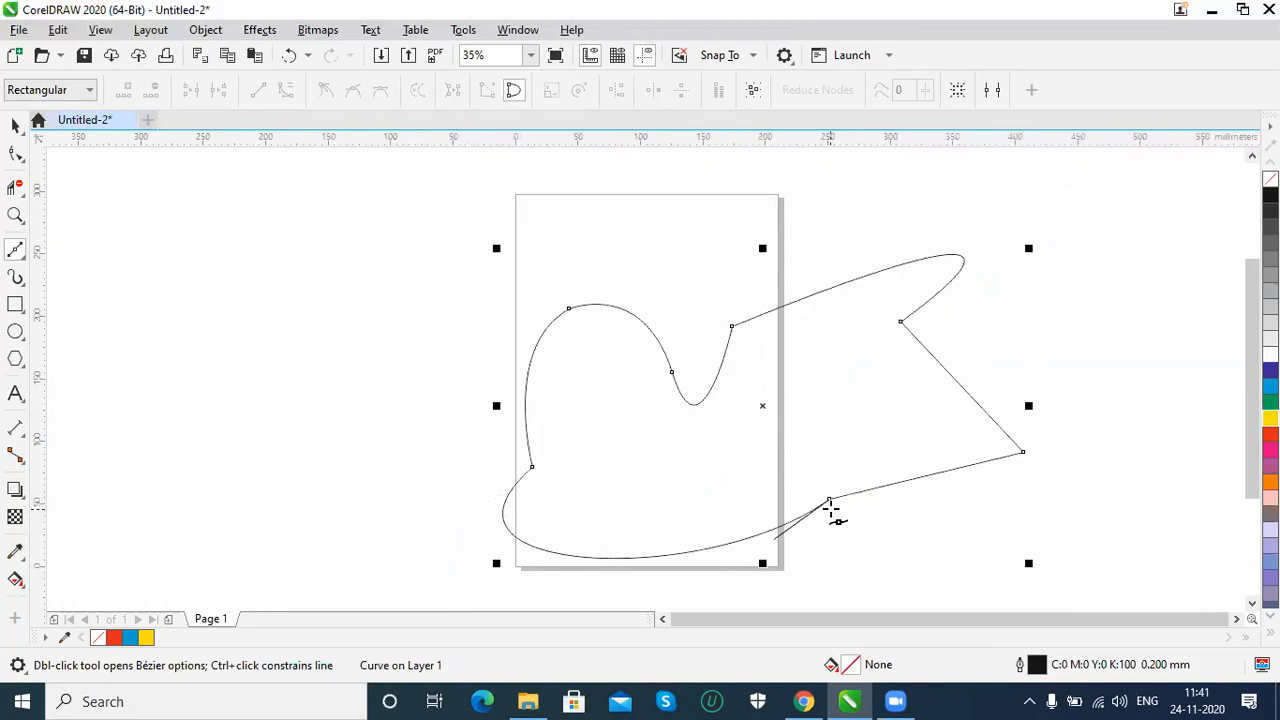
Choose the Pen tool, and delete the closed Bézier shape after moving it about 257 mm left and 38 mm up.
click(16, 255)
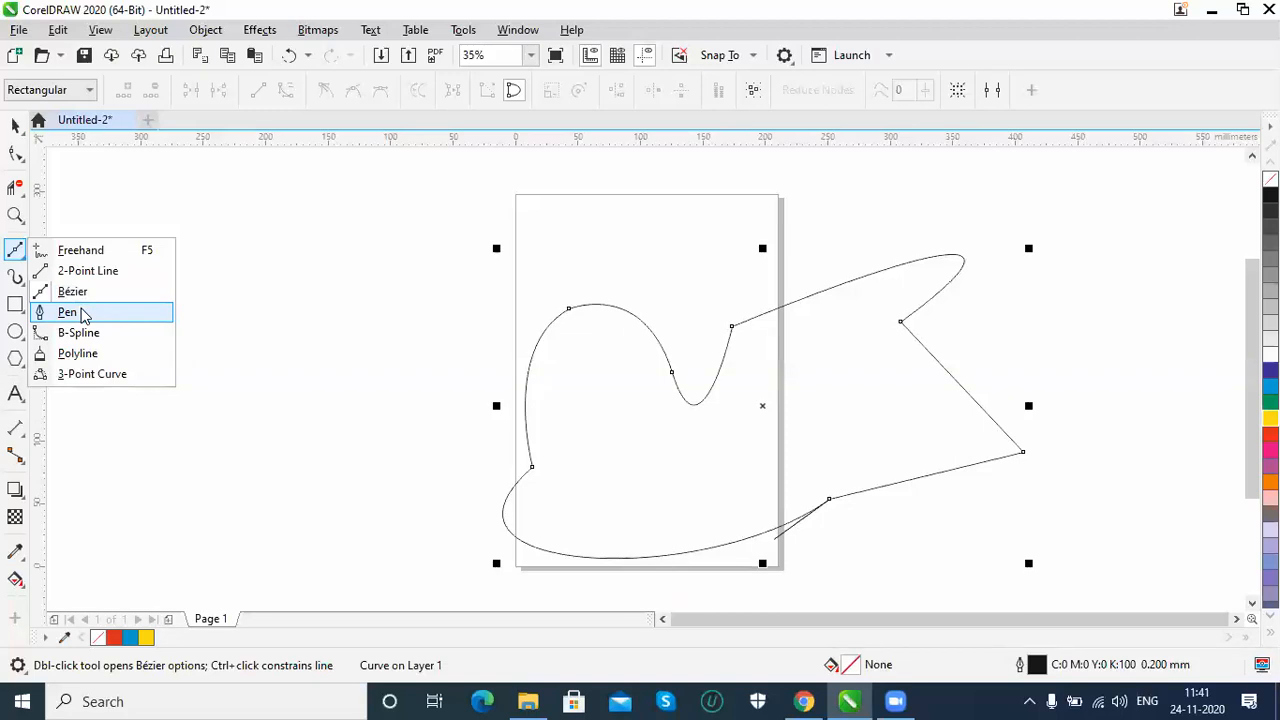
click(83, 314)
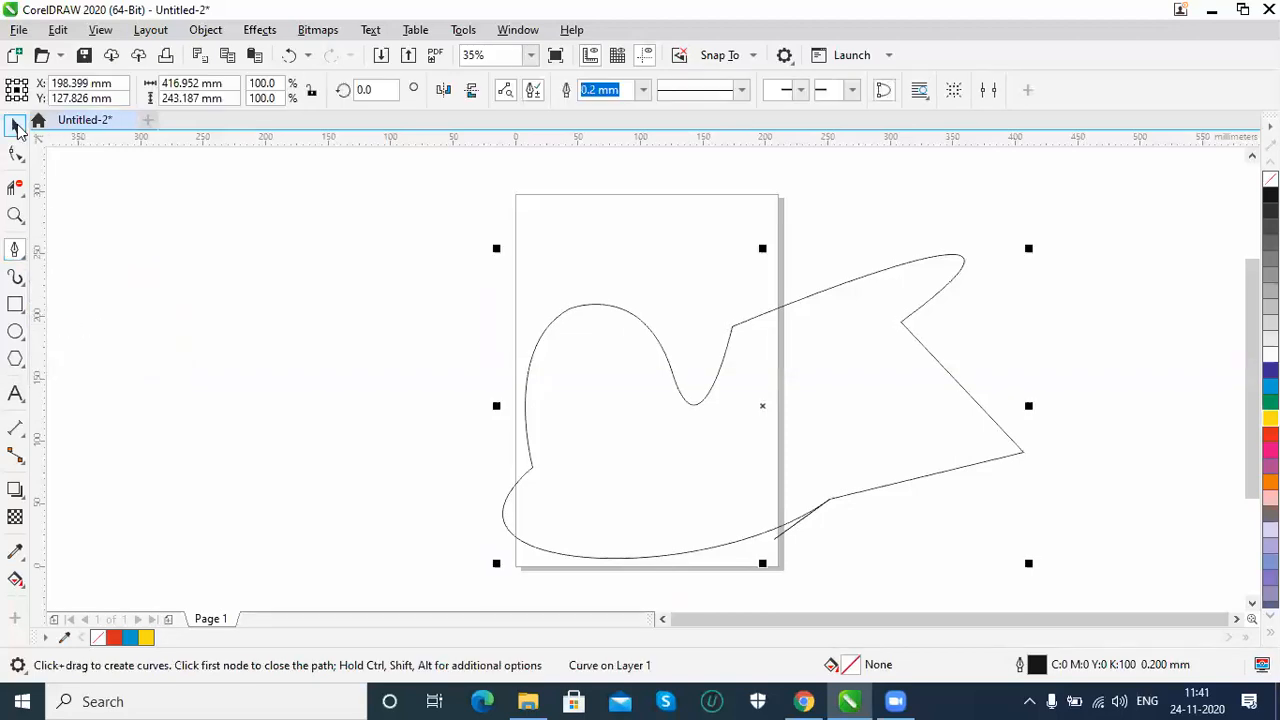
key(space)
drag(680, 383, 366, 296)
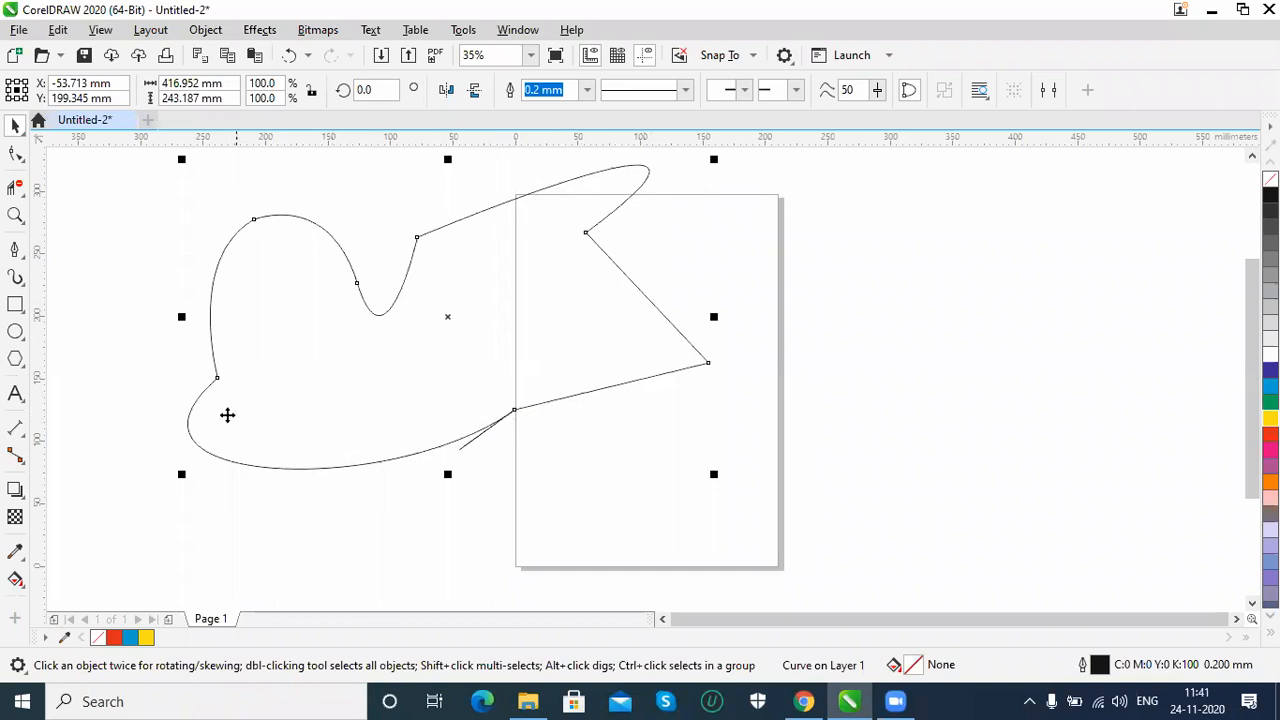
drag(515, 409, 508, 452)
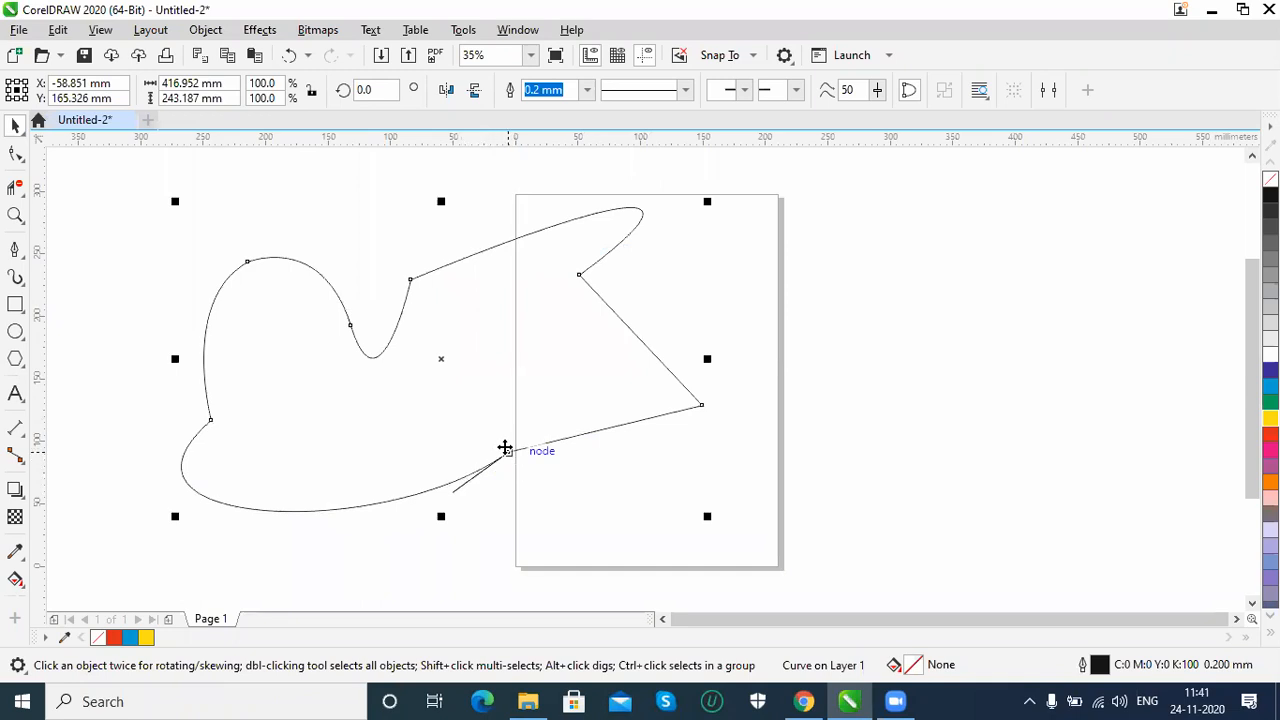
key(Delete)
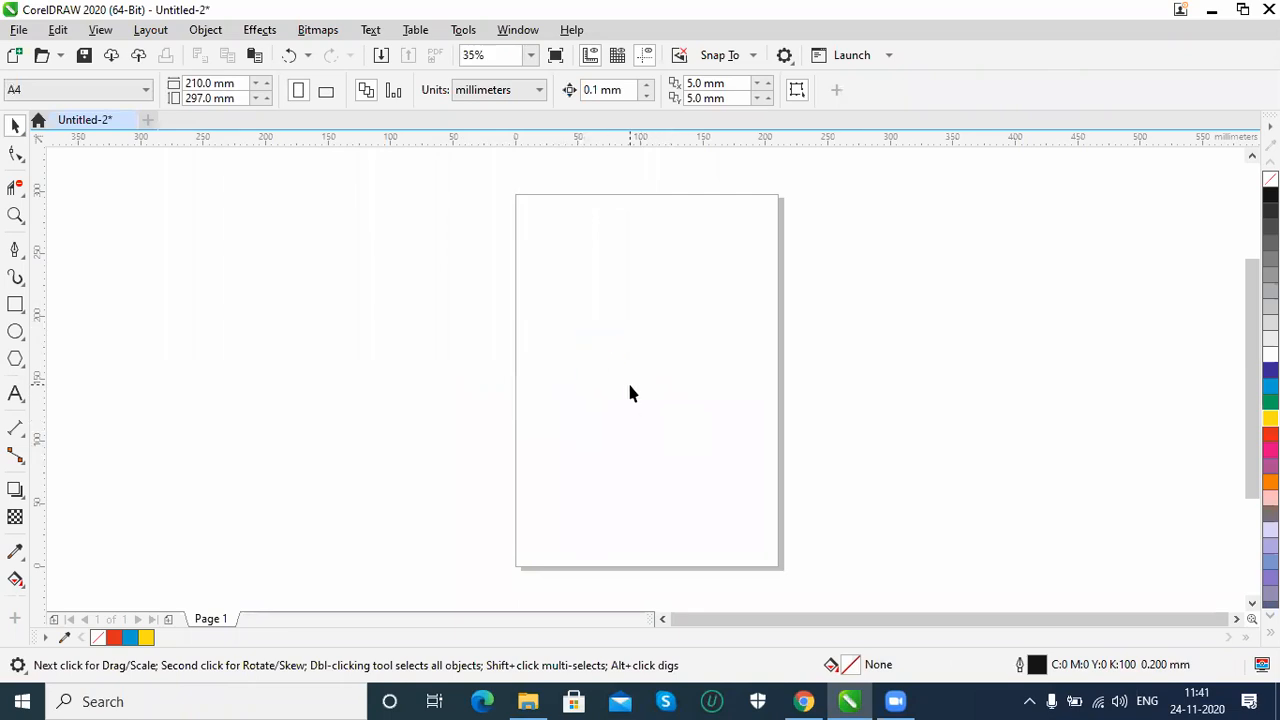
Draw an open path about 125 by 144 mm on the page with the Pen tool, using two curved segments joined at a sharp corner.
click(22, 252)
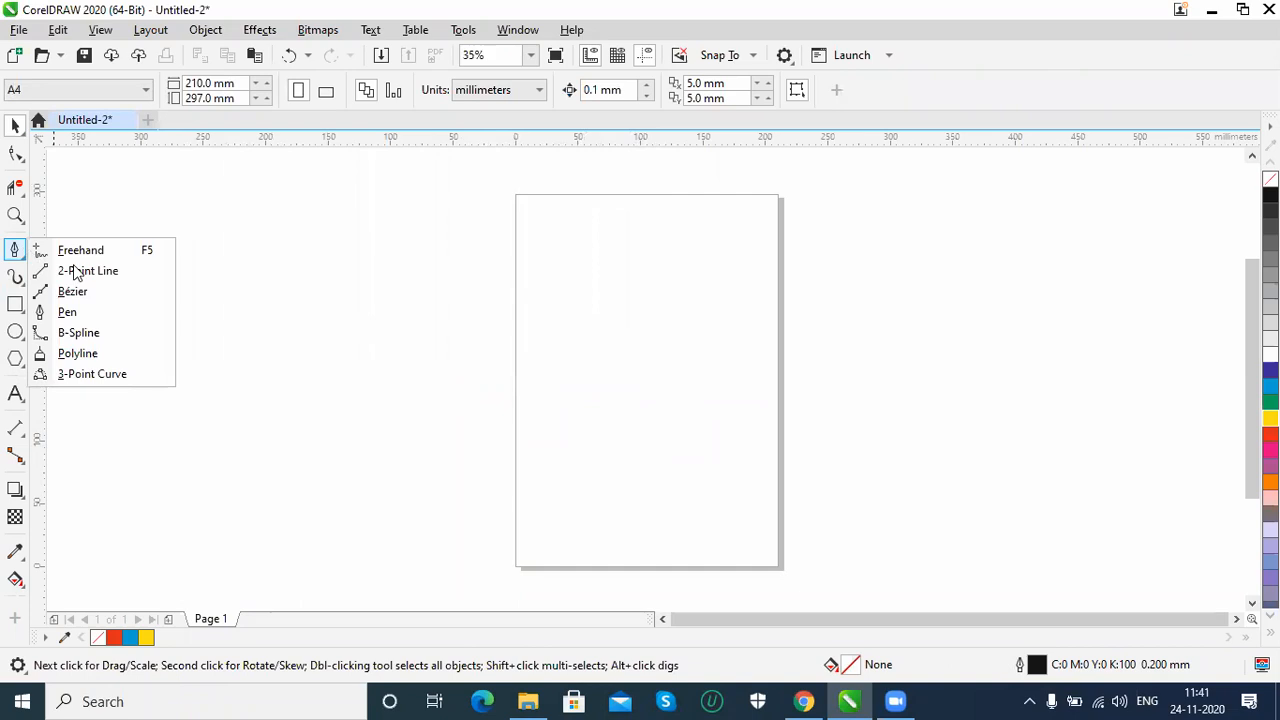
click(88, 312)
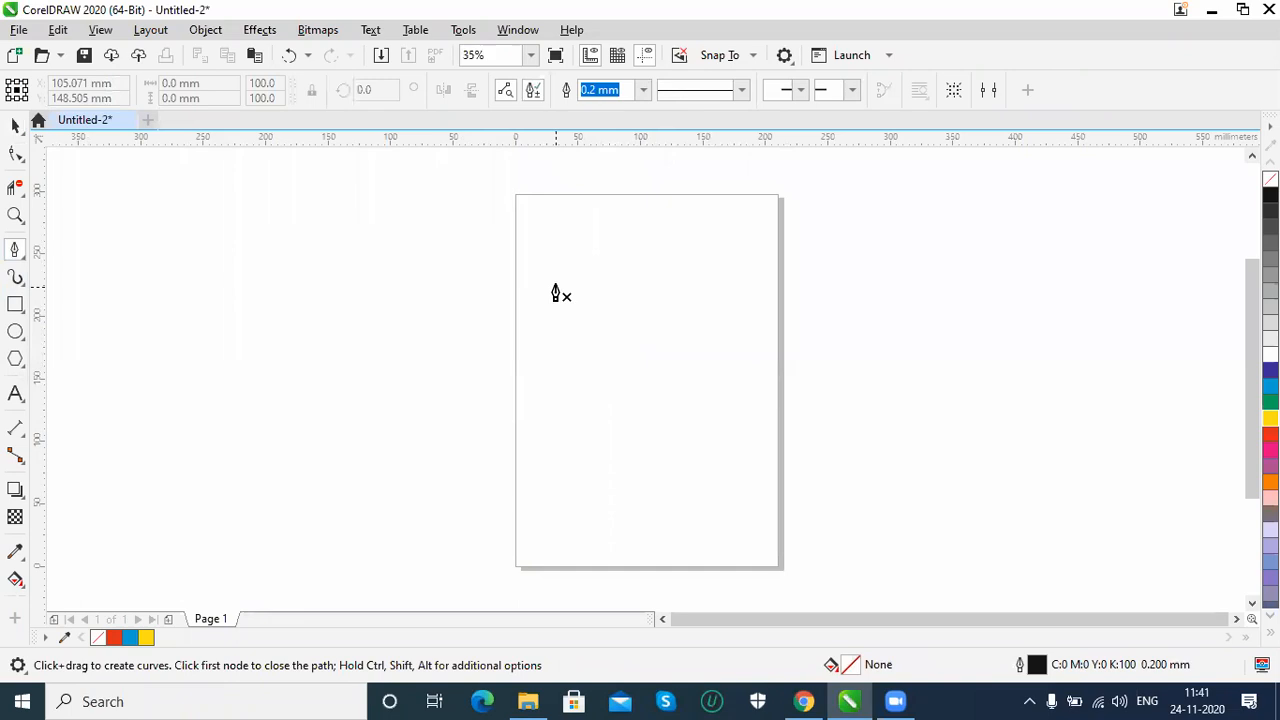
click(540, 369)
drag(638, 252, 735, 220)
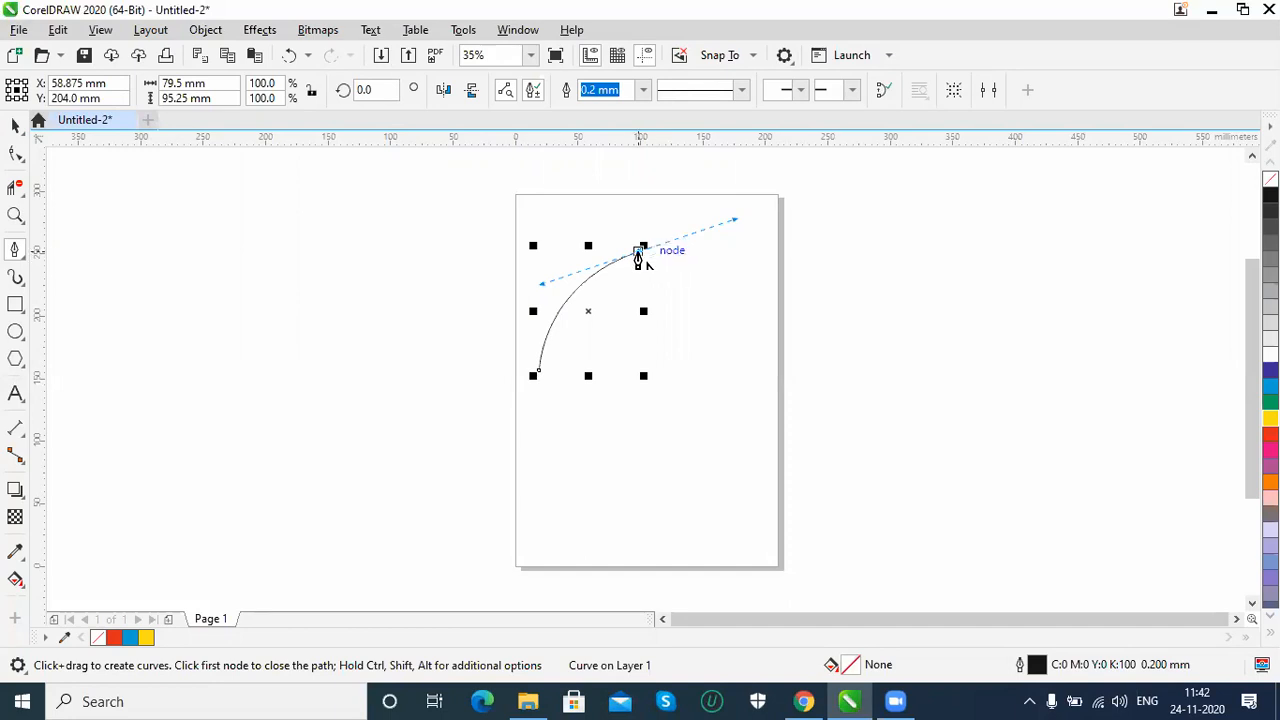
click(639, 253)
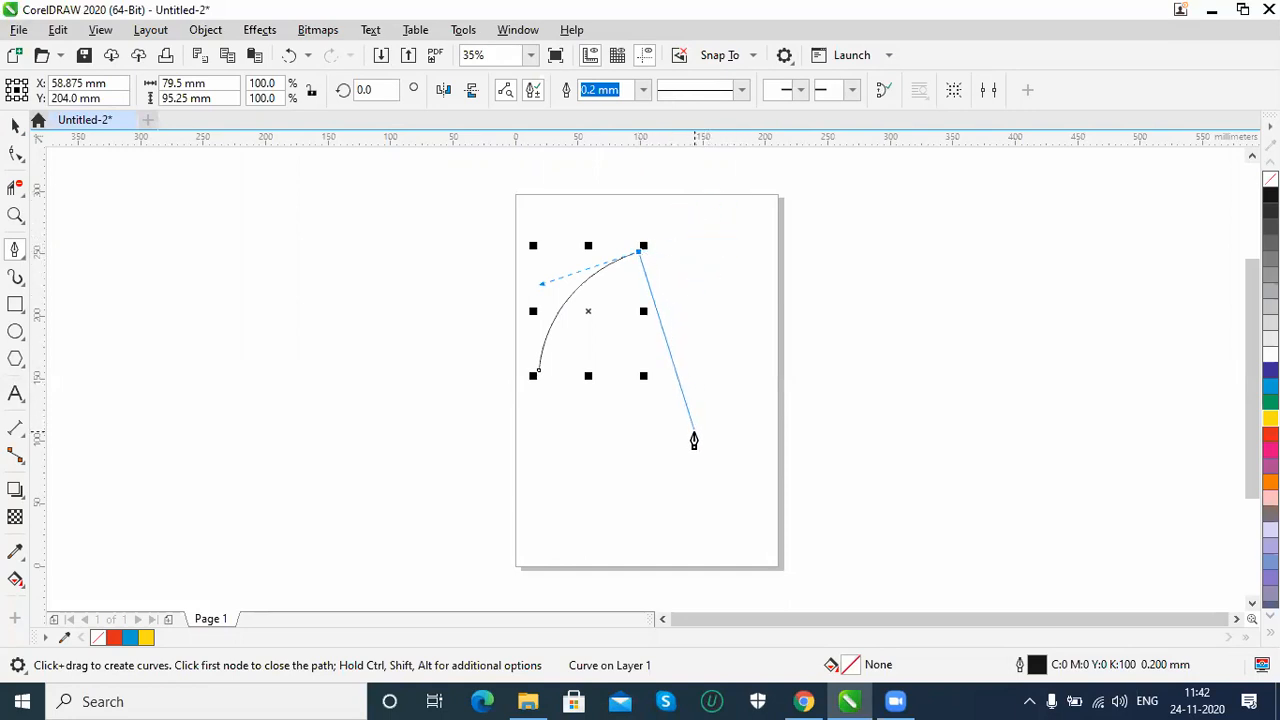
drag(694, 432, 793, 519)
key(Escape)
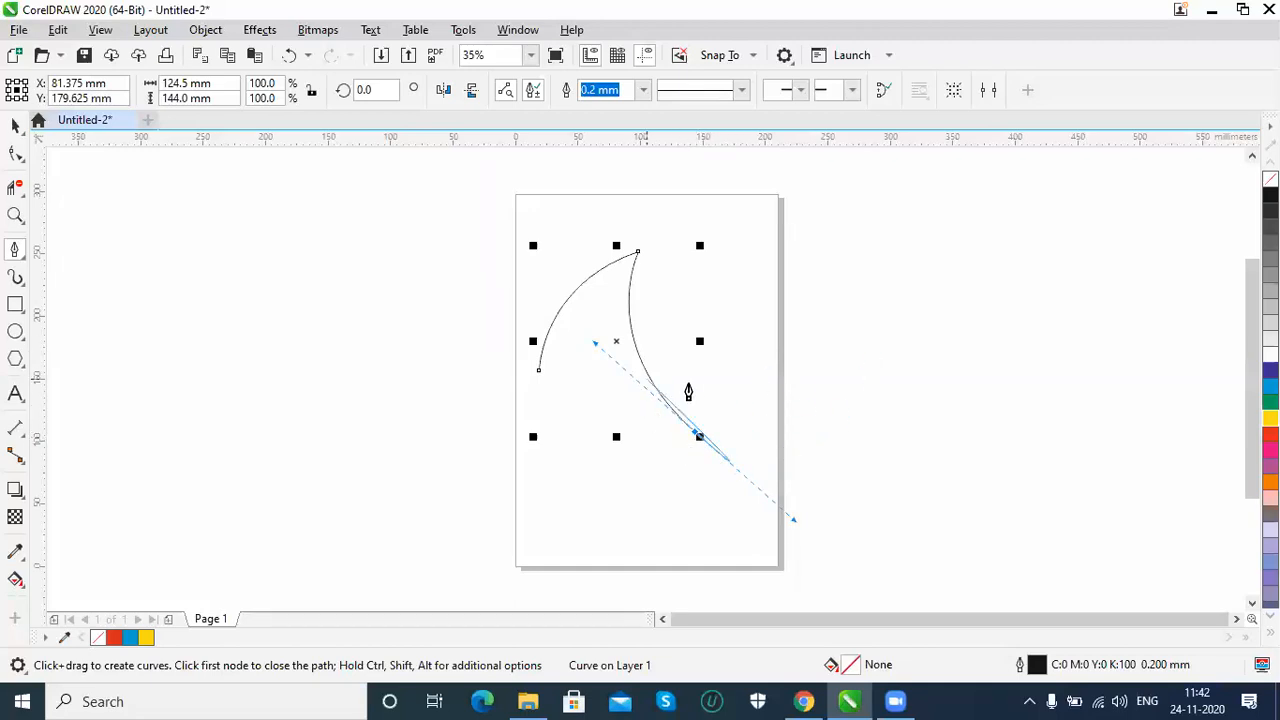
Finish the path as a closed, four-cornered curved shape about 125 by 206 mm and fill it with magenta.
drag(619, 519, 698, 536)
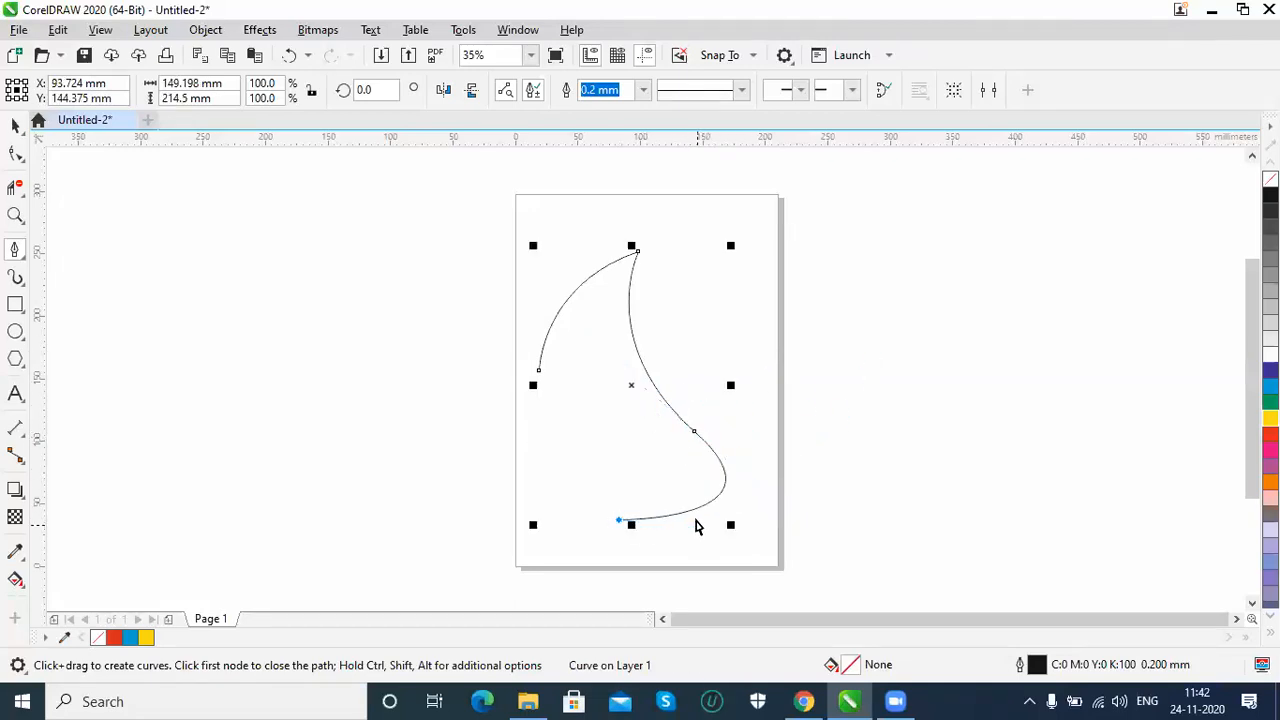
key(ctrl+z)
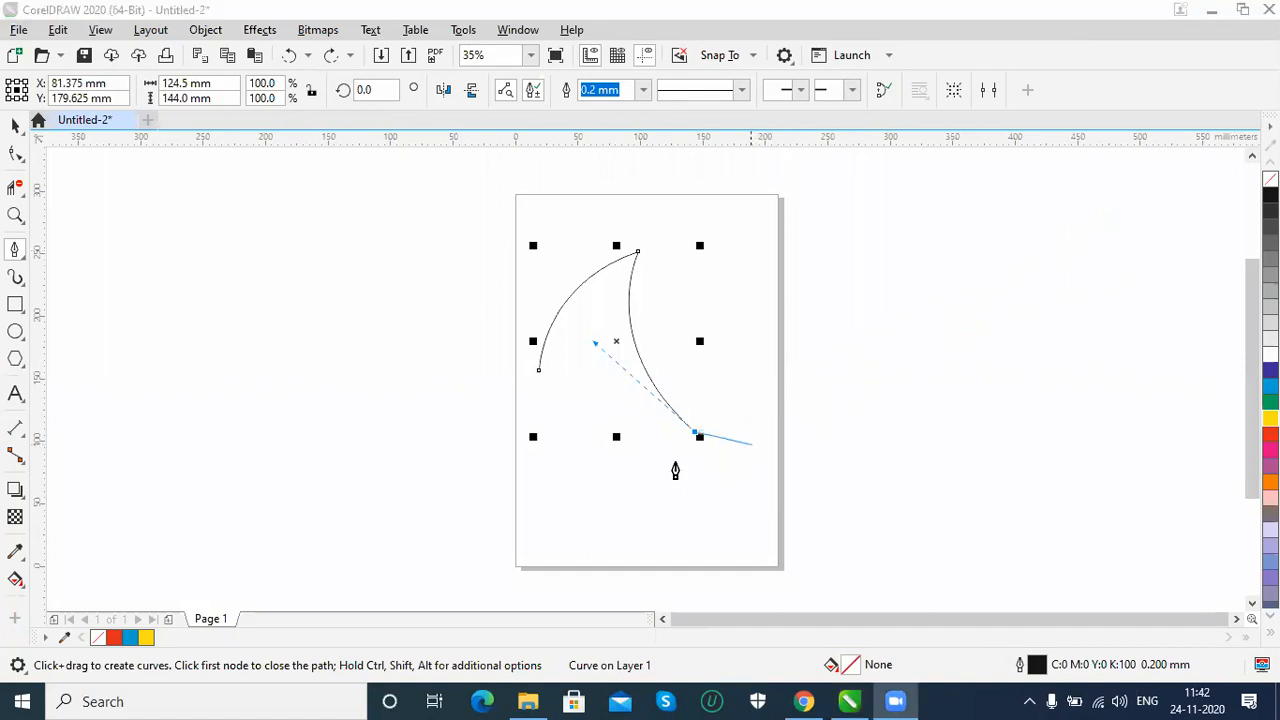
drag(597, 515, 574, 580)
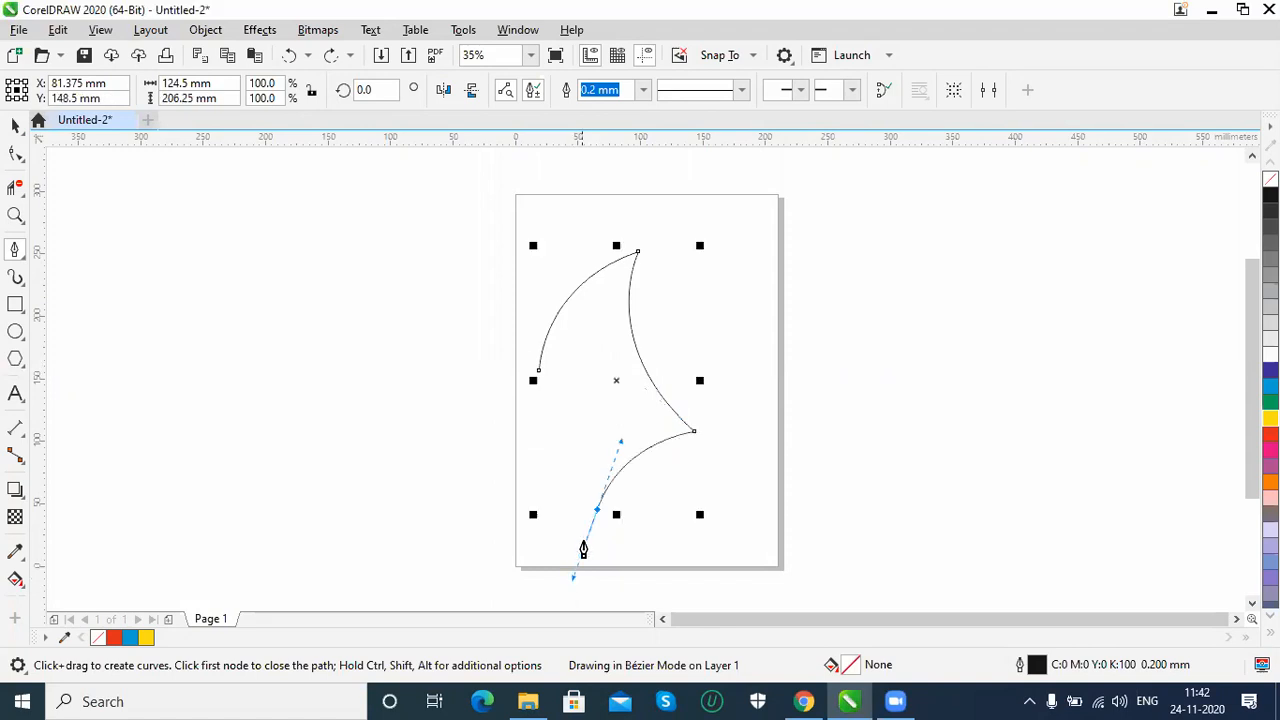
click(598, 515)
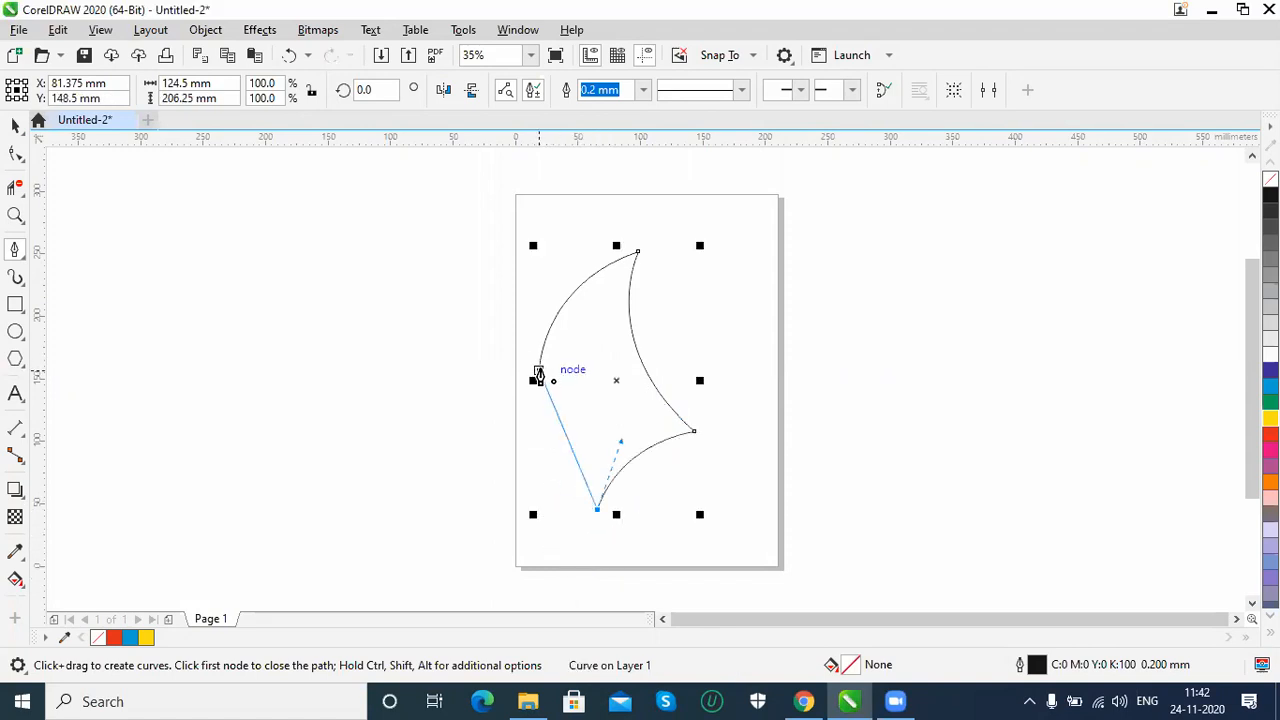
key(Escape)
click(15, 124)
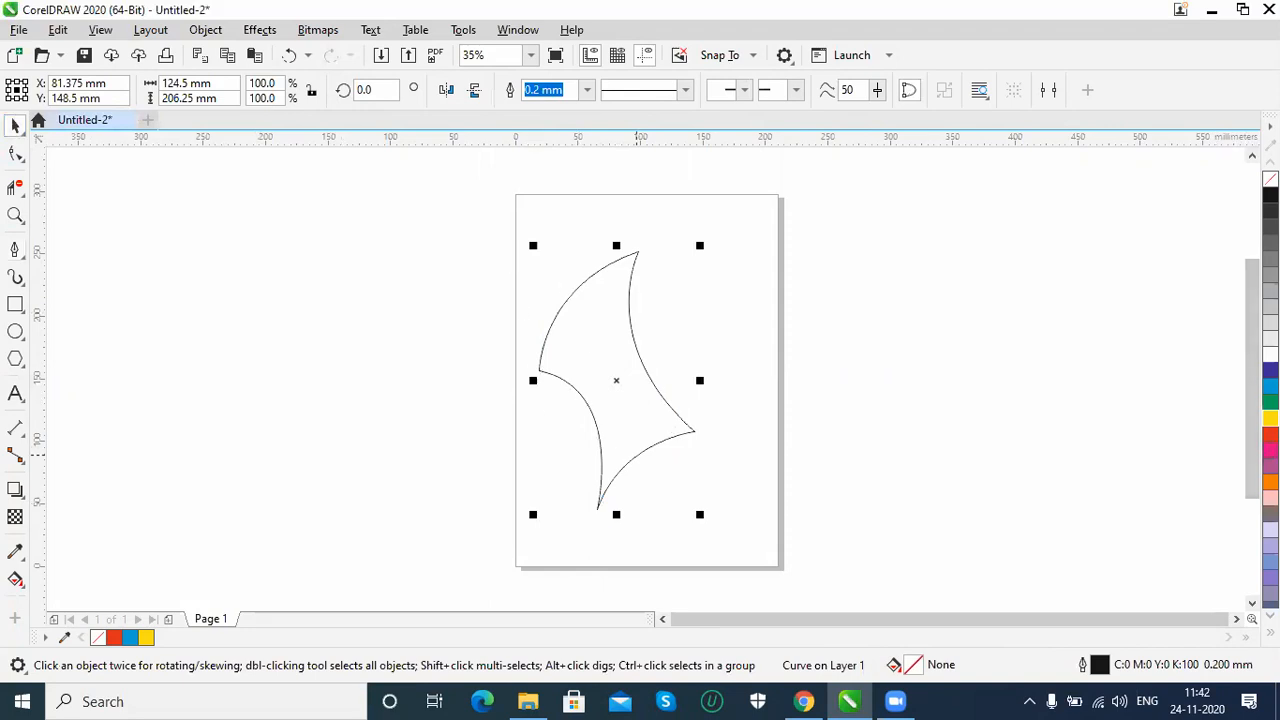
click(1270, 448)
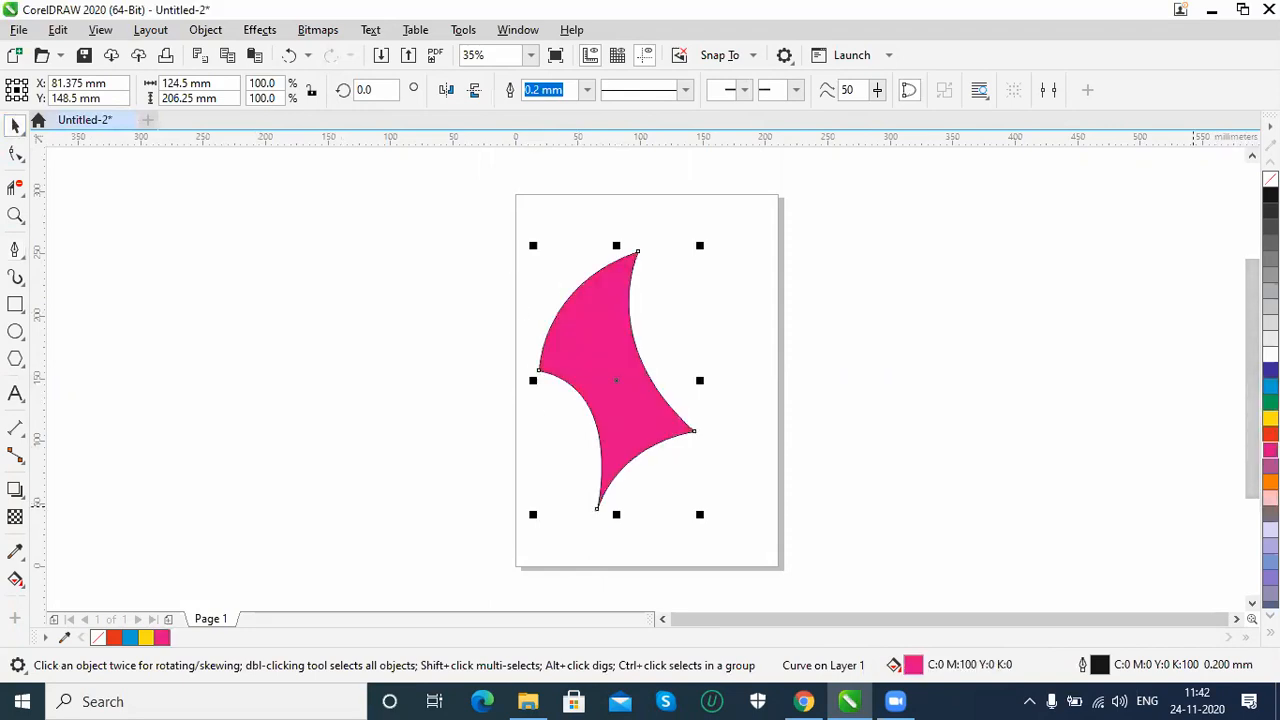
Erase the upper tip of the magenta shape using the Eraser tool with a round nib.
click(16, 188)
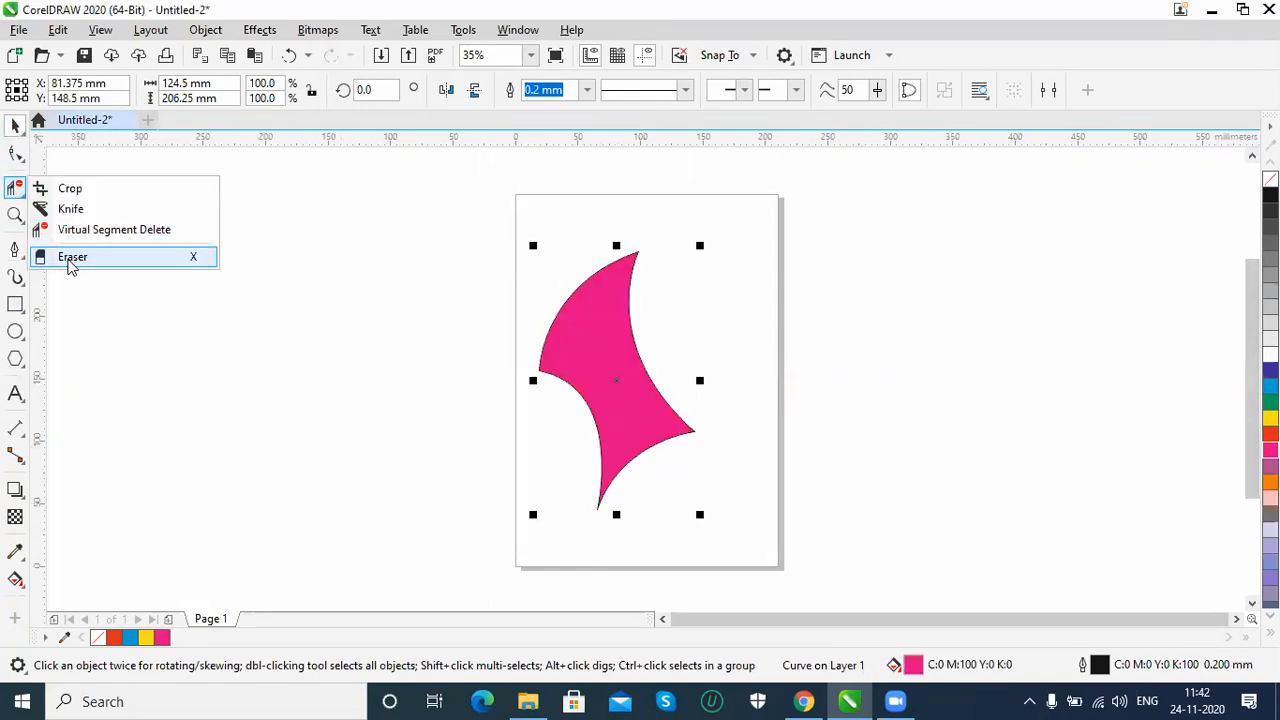
click(70, 257)
click(66, 90)
mouse_move(592, 260)
mouse_down()
mouse_move(686, 274)
mouse_move(551, 263)
mouse_move(632, 295)
mouse_move(671, 280)
mouse_move(566, 266)
mouse_up()
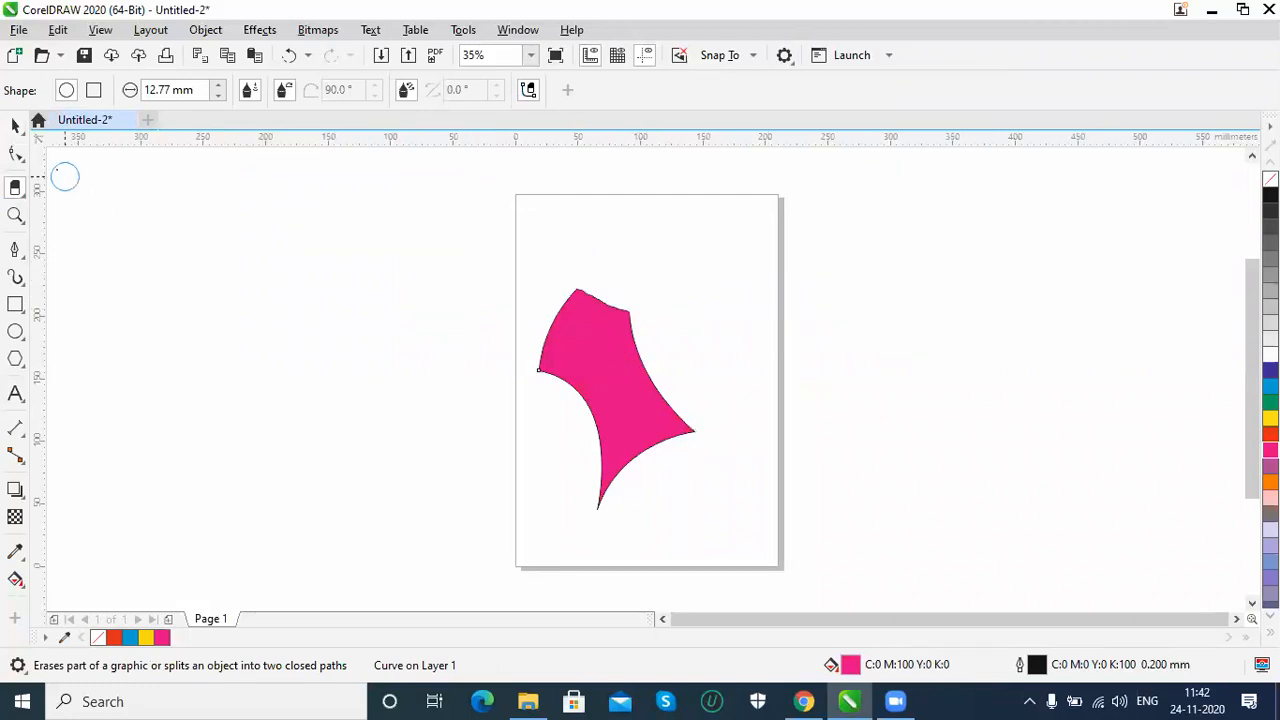
Delete the partly erased magenta shape from the page.
click(15, 126)
click(608, 397)
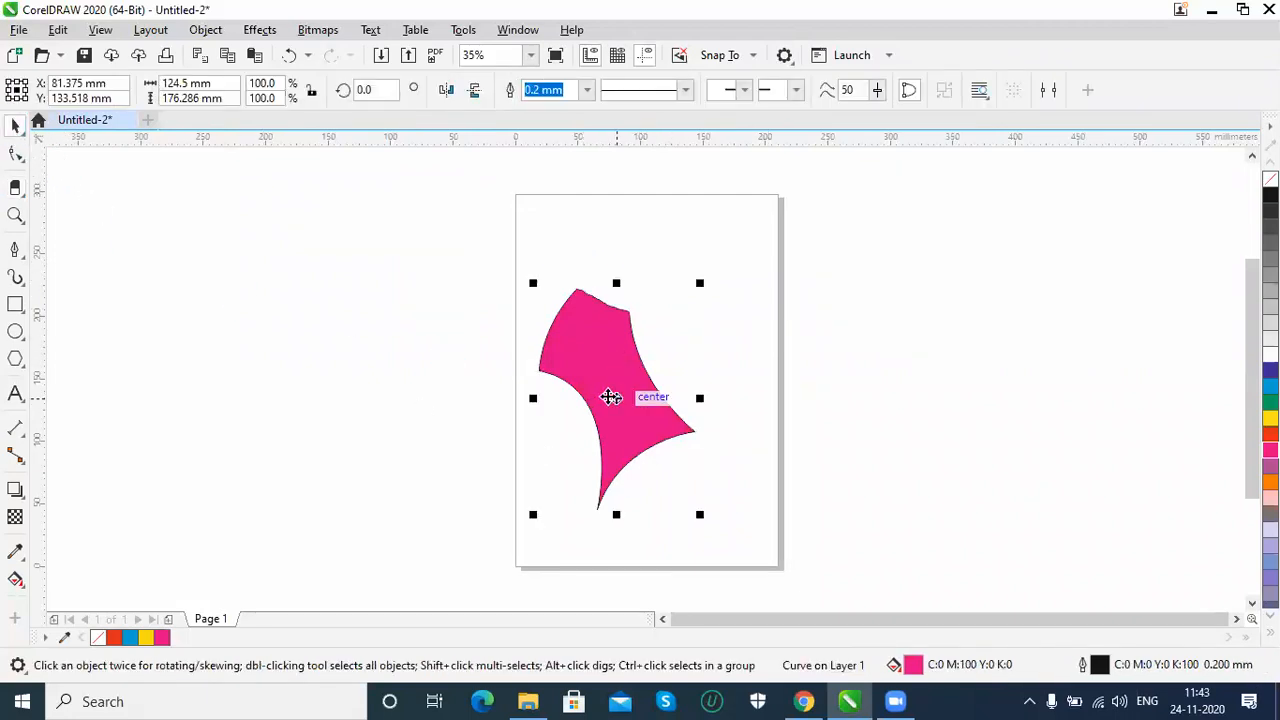
key(Delete)
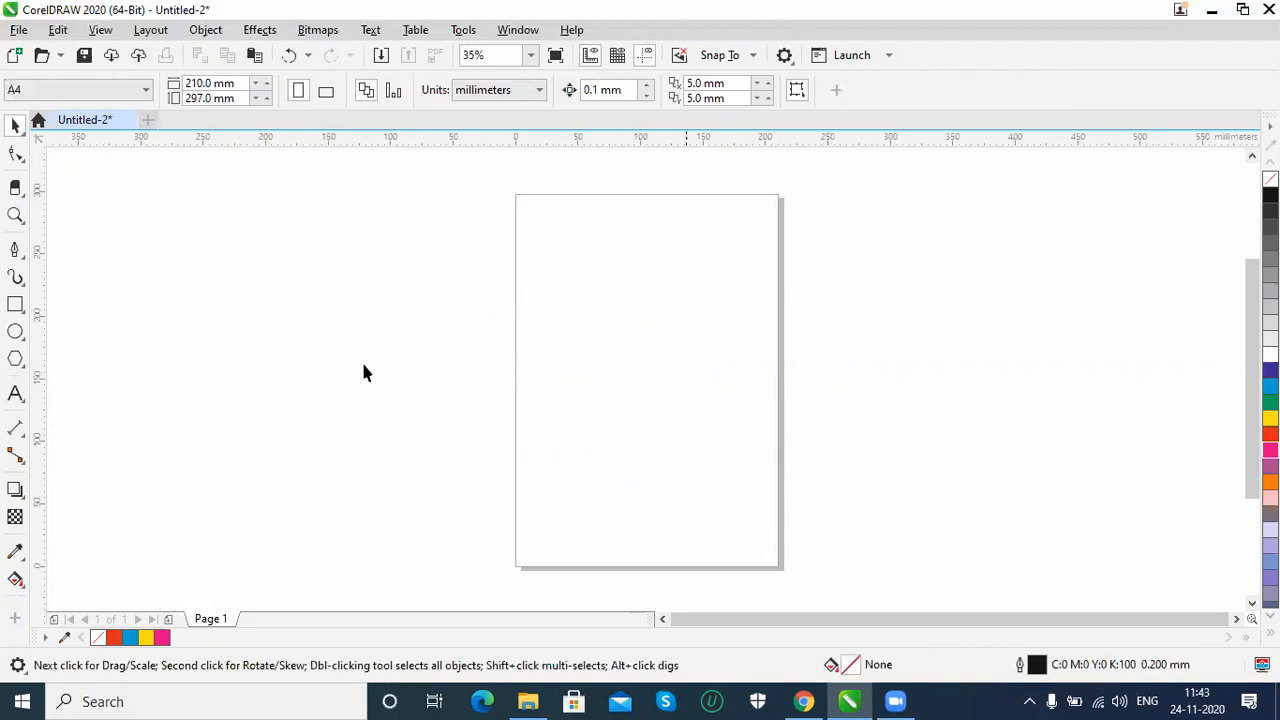
click(15, 249)
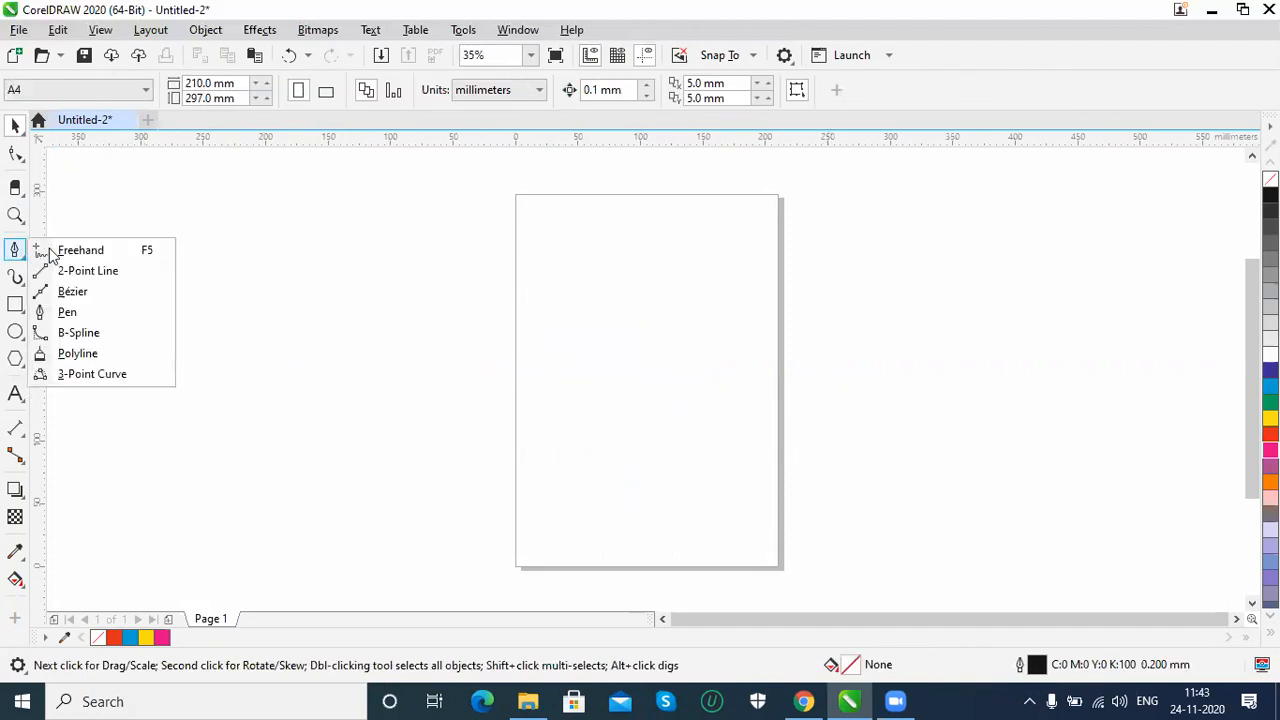
click(68, 312)
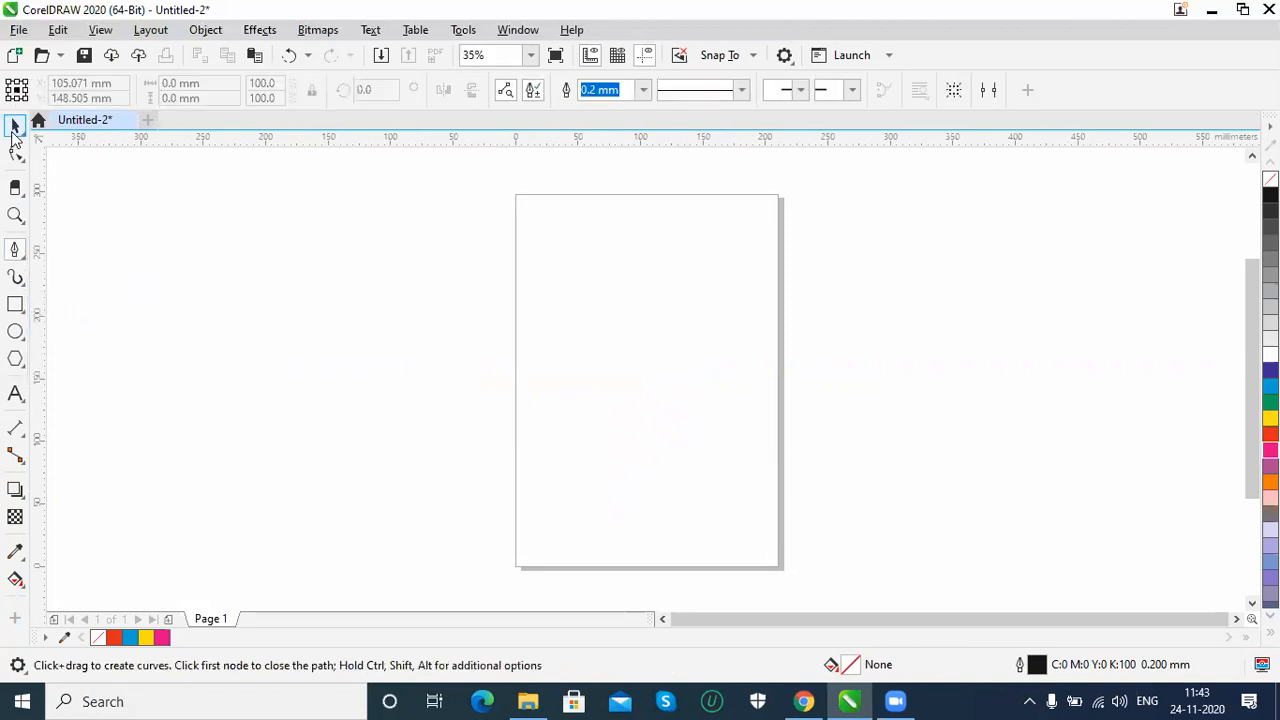
key(space)
drag(485, 300, 913, 518)
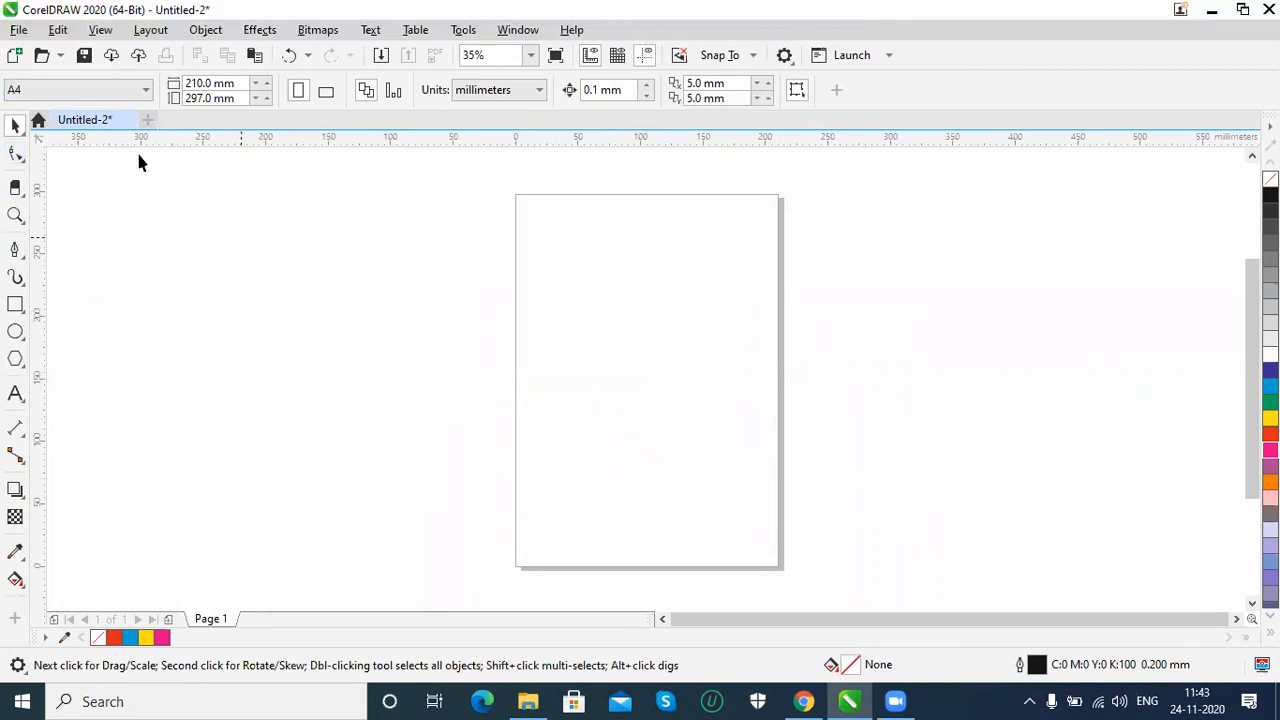
Start importing a file and look through the adobe new softwares folder on Local Disk (E:).
click(19, 30)
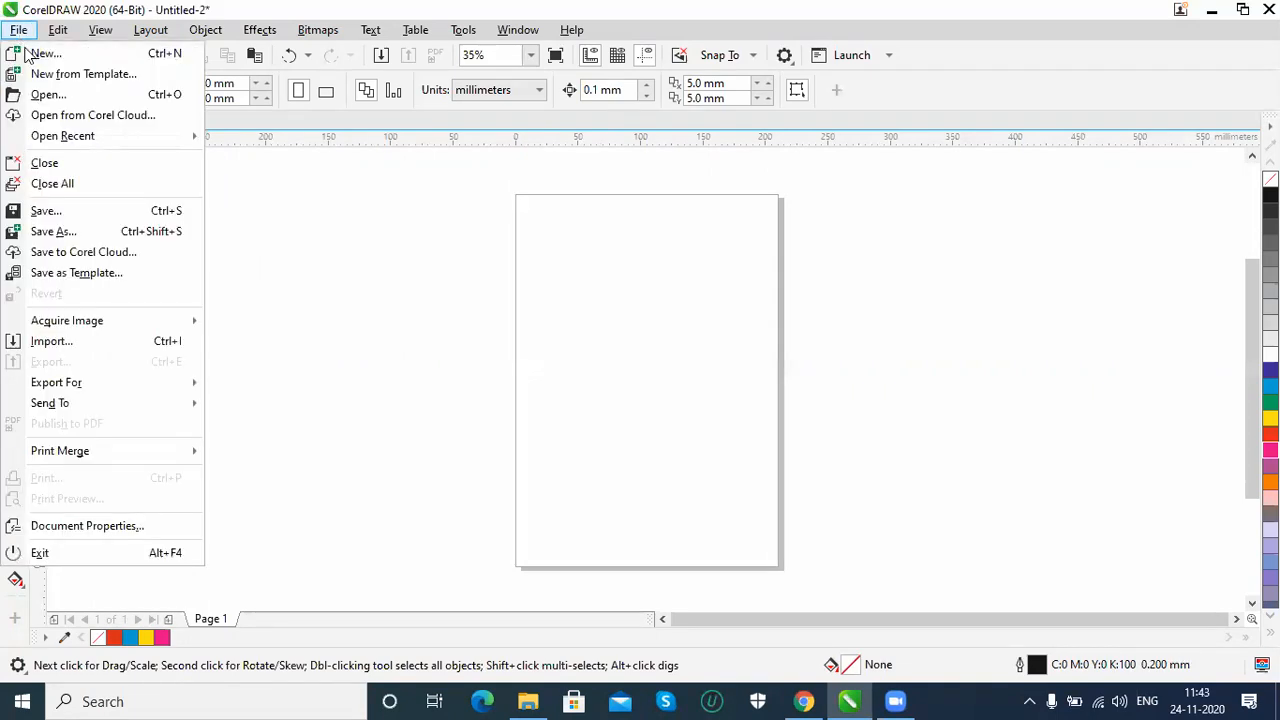
click(64, 344)
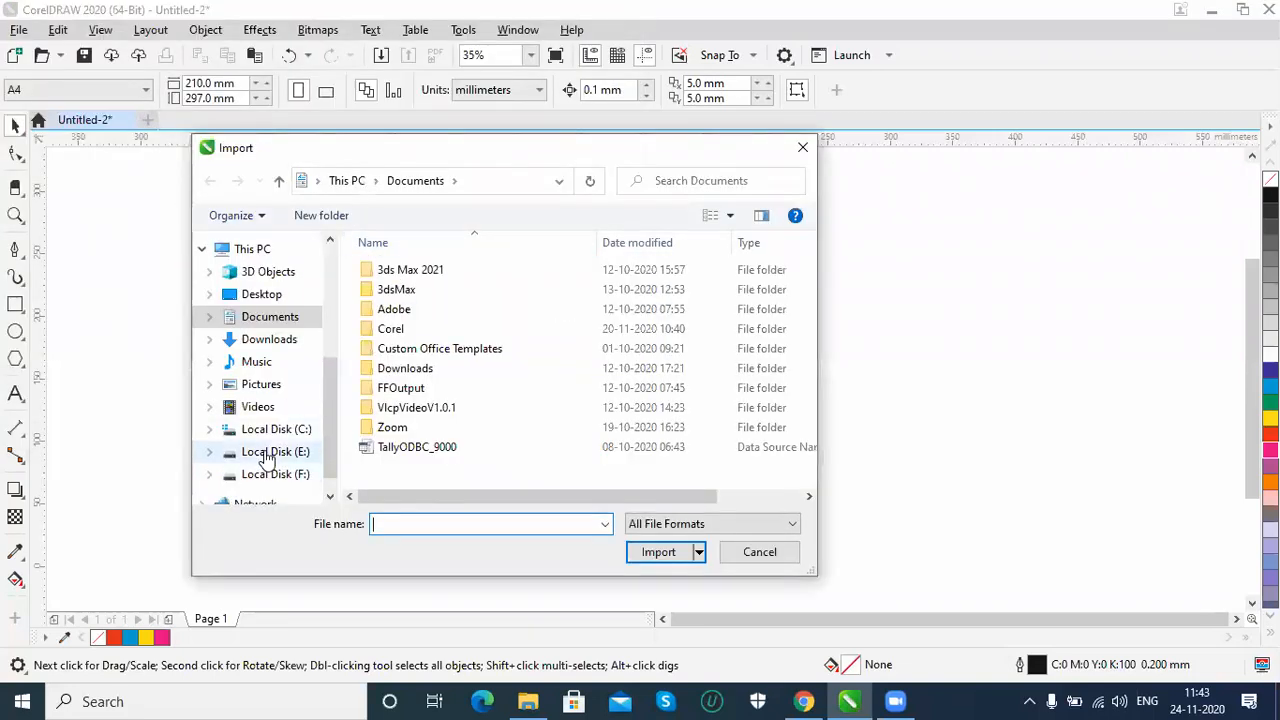
click(266, 453)
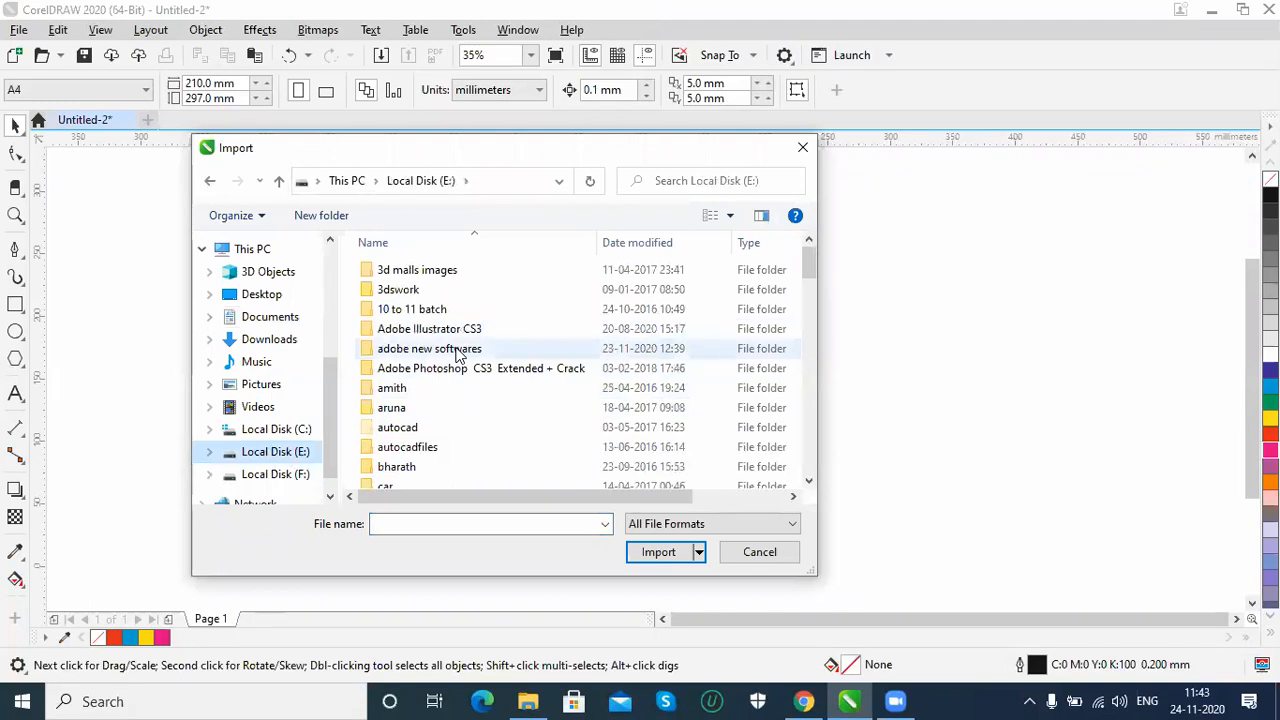
double_click(457, 355)
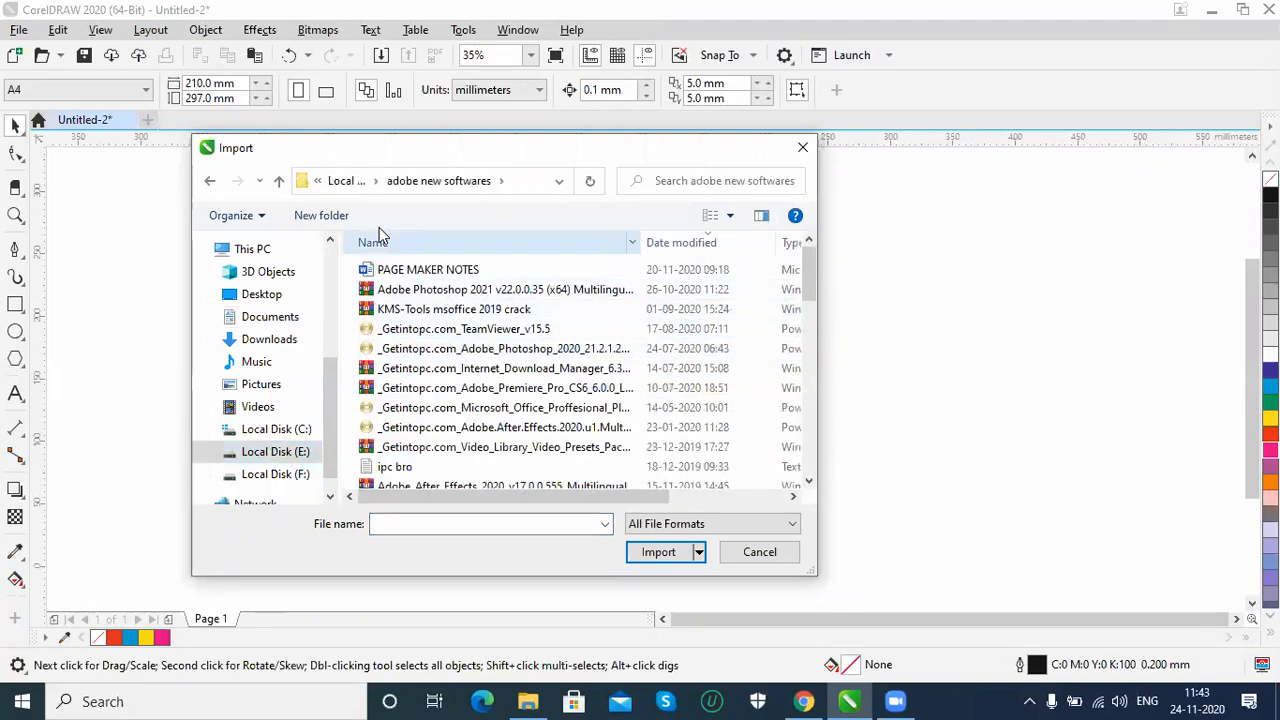
click(335, 182)
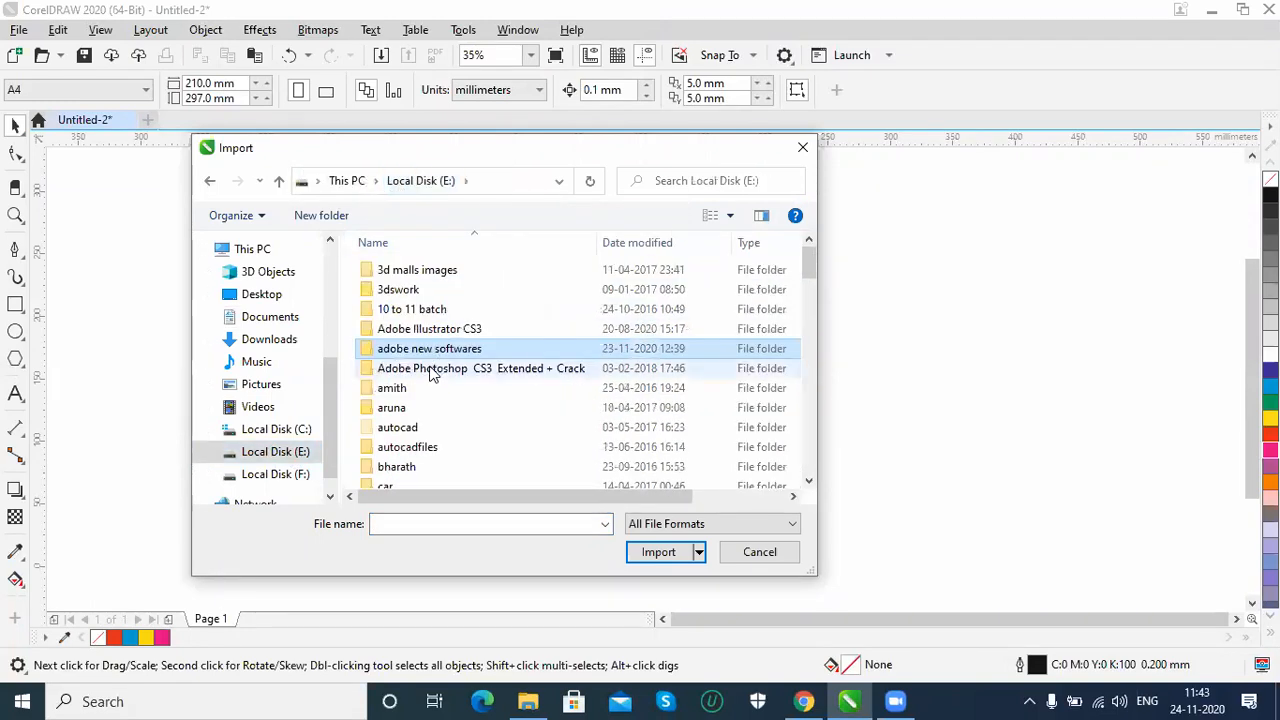
Look through the photoshop examples folder on Local Disk (E:) for an image to import, then return to the drive's root.
click(392, 412)
key(p)
key(Down)
key(Down)
key(Down)
key(Down)
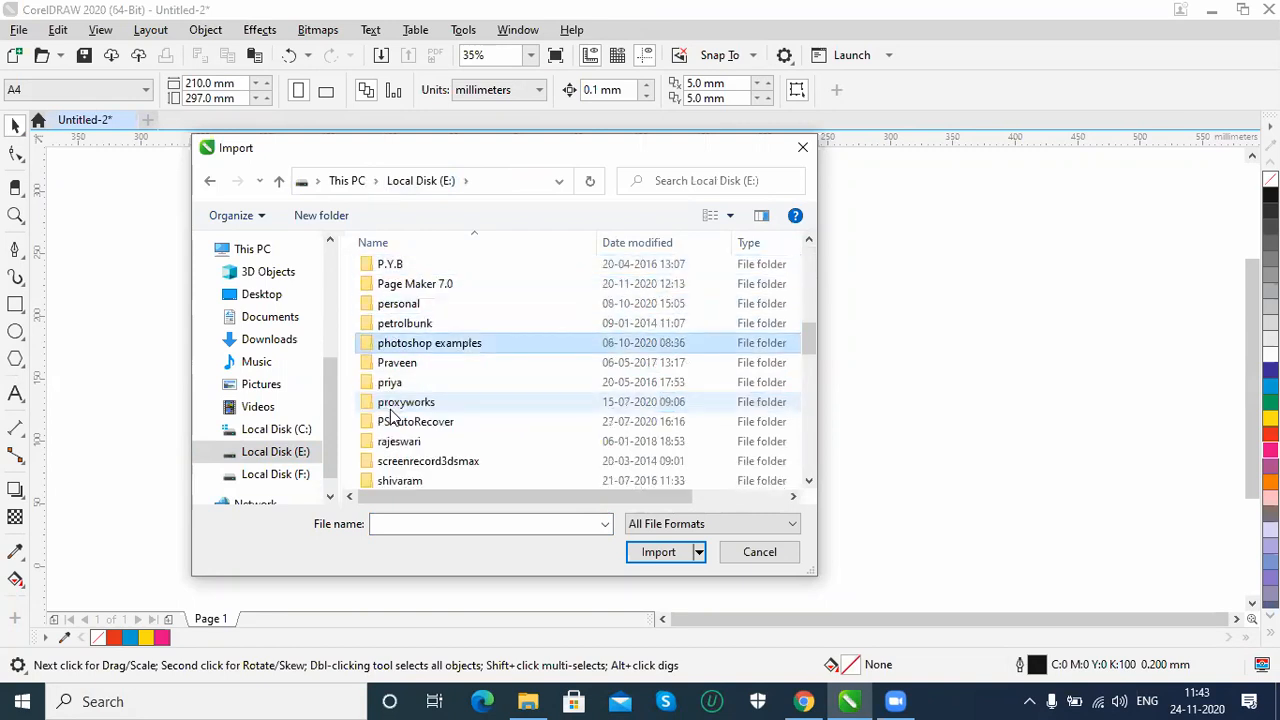
key(Return)
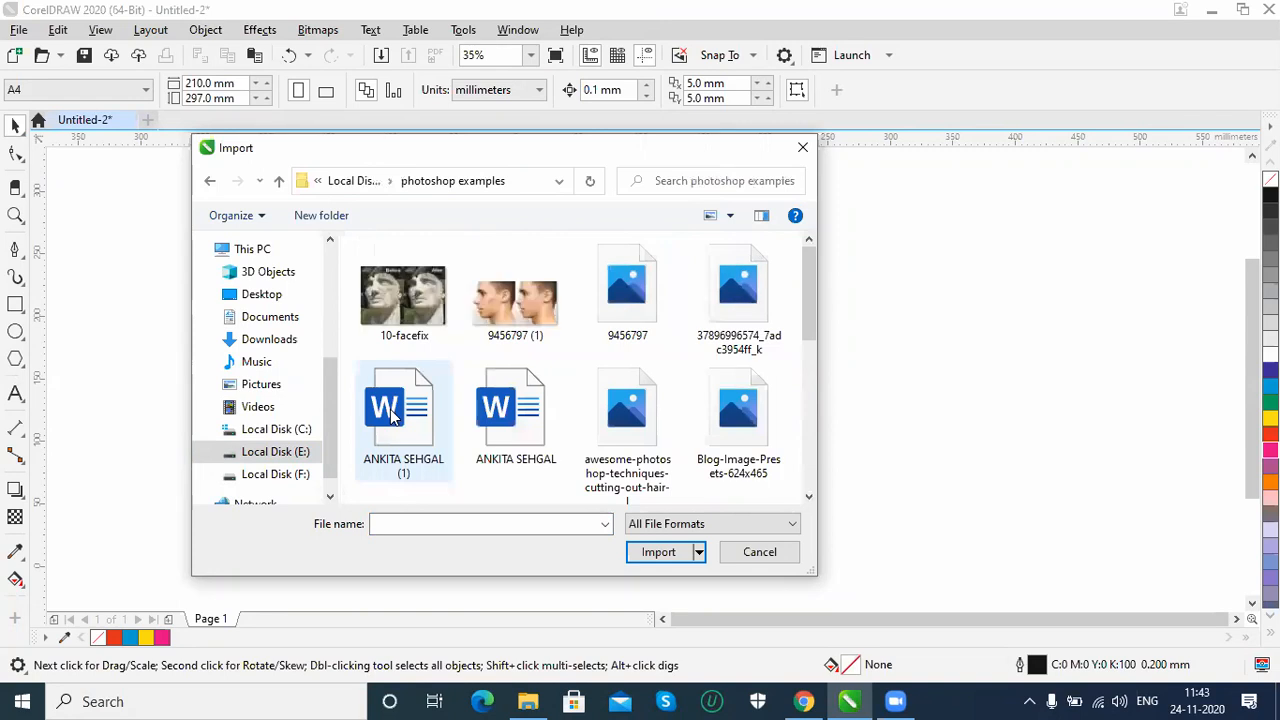
click(425, 310)
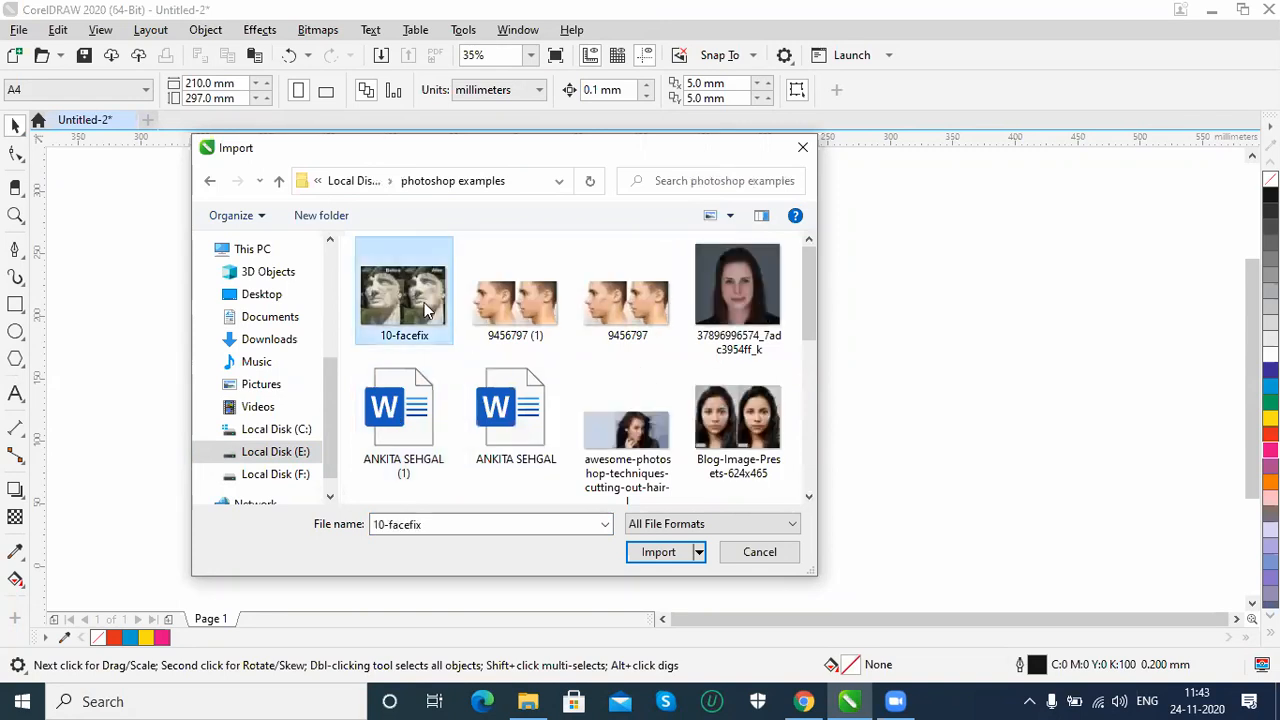
key(p)
key(BackSpace)
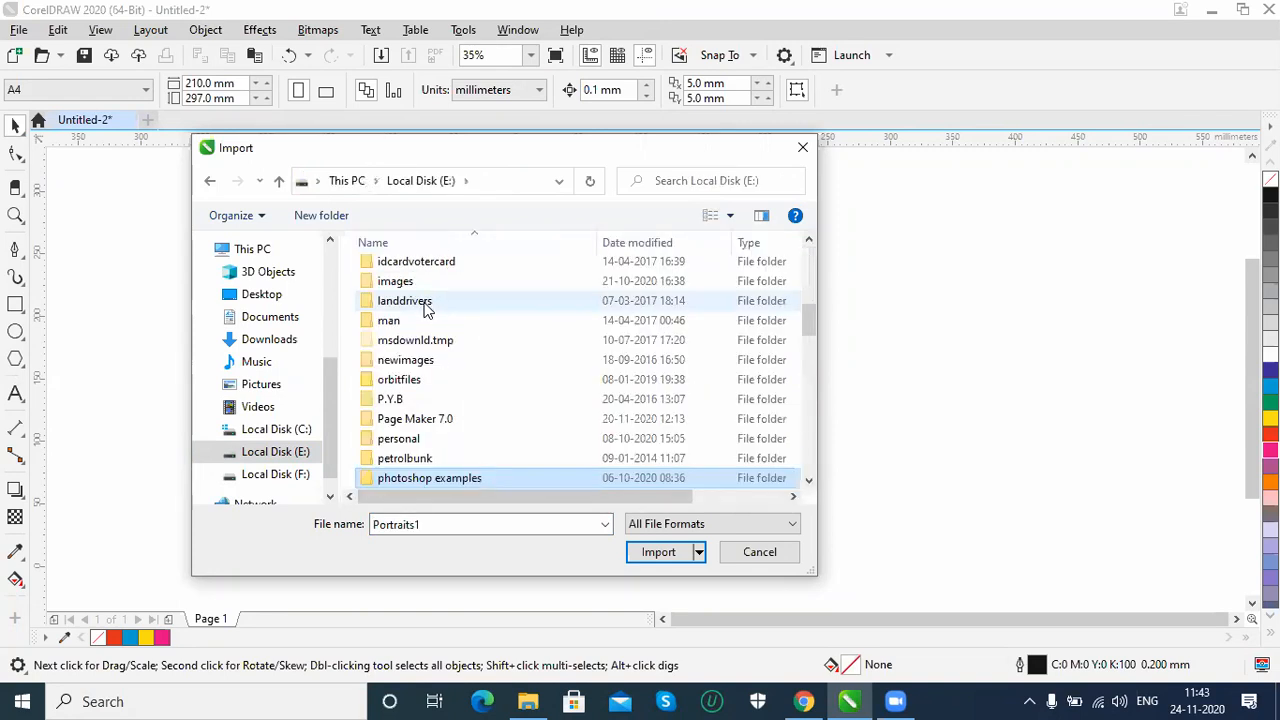
Search the root of Local Disk (E:) for folders and files whose names start with P.
click(415, 441)
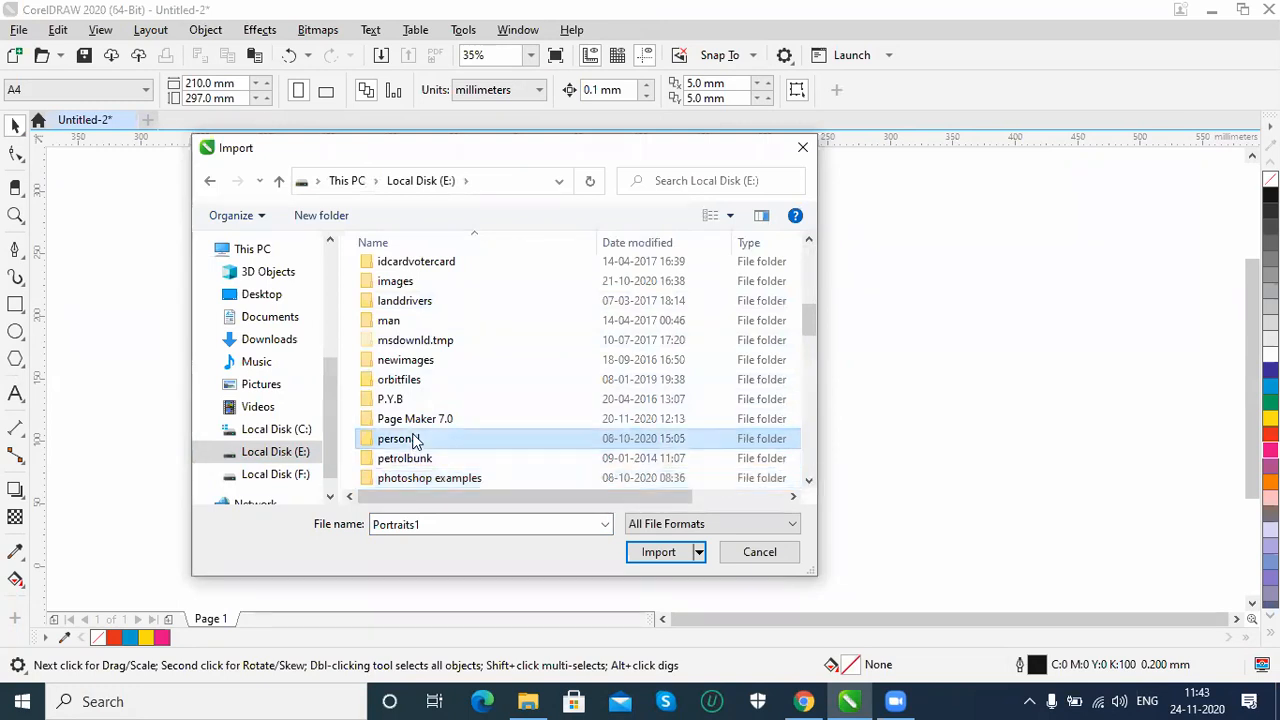
key(p)
key(p)
key(p)
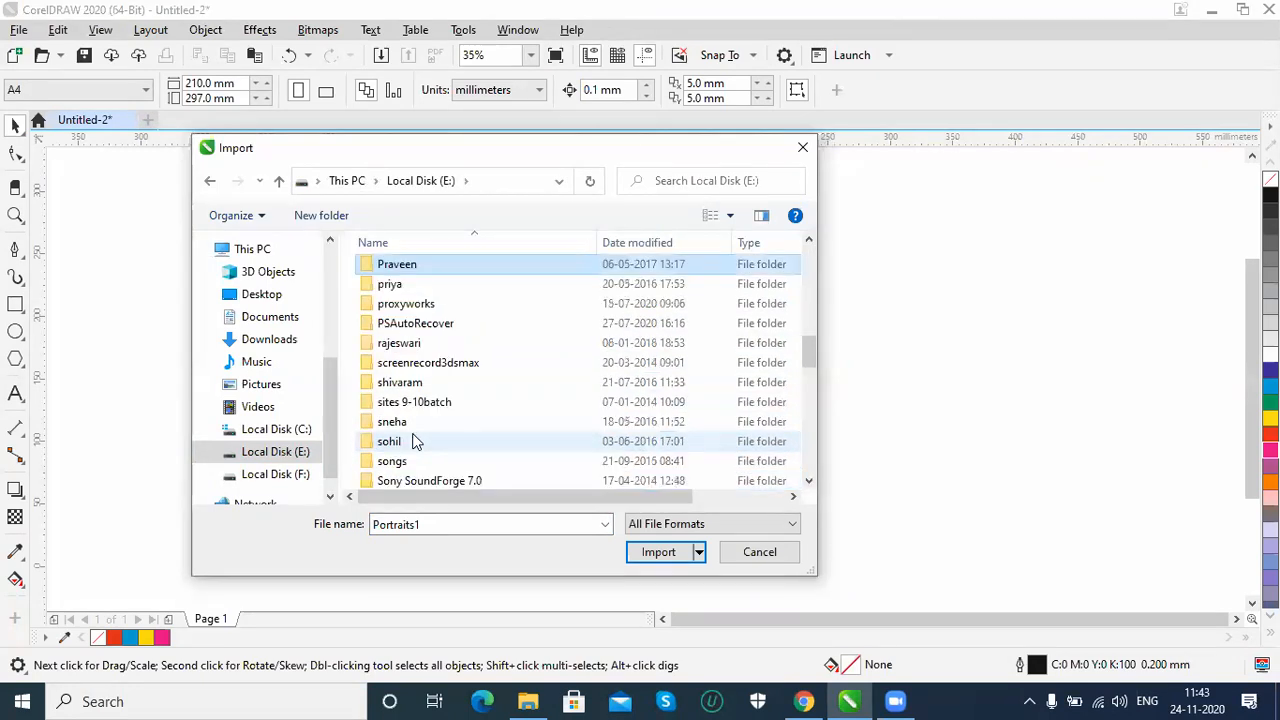
key(p)
key(p)
key(p)
key(p)
key(p)
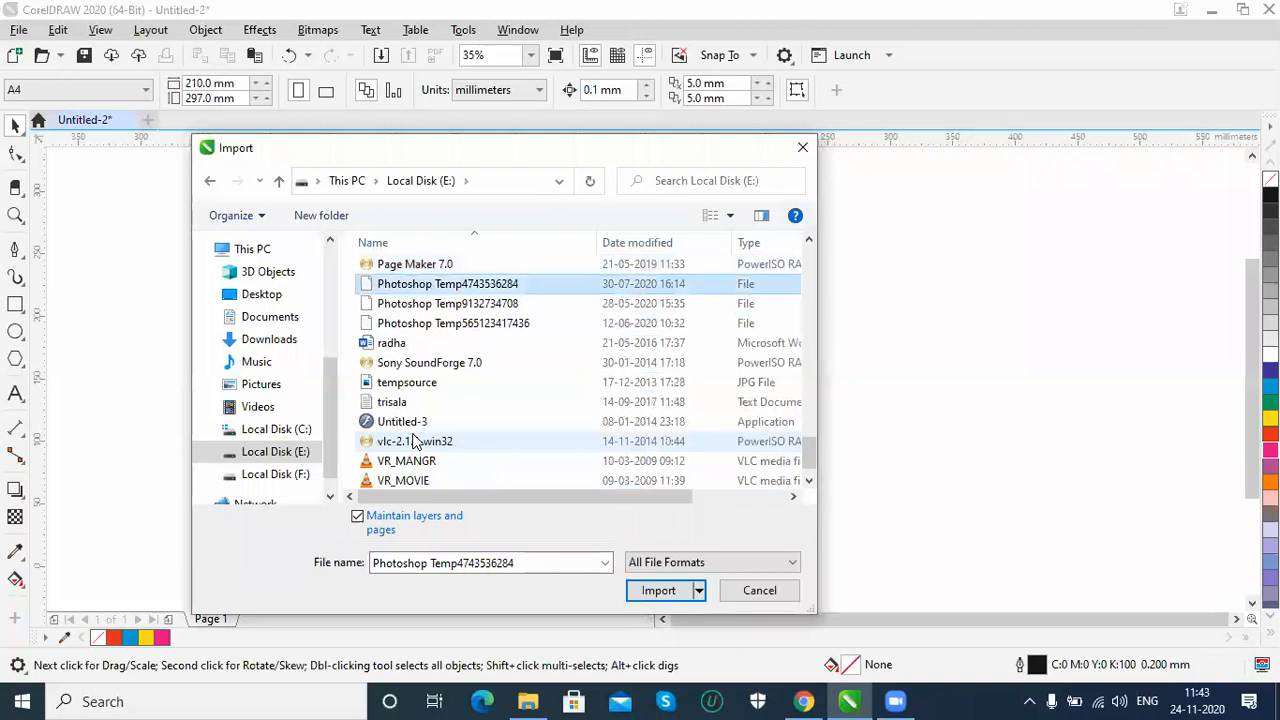
Look through the photoshop examples folder on the Desktop for an image to import.
click(256, 296)
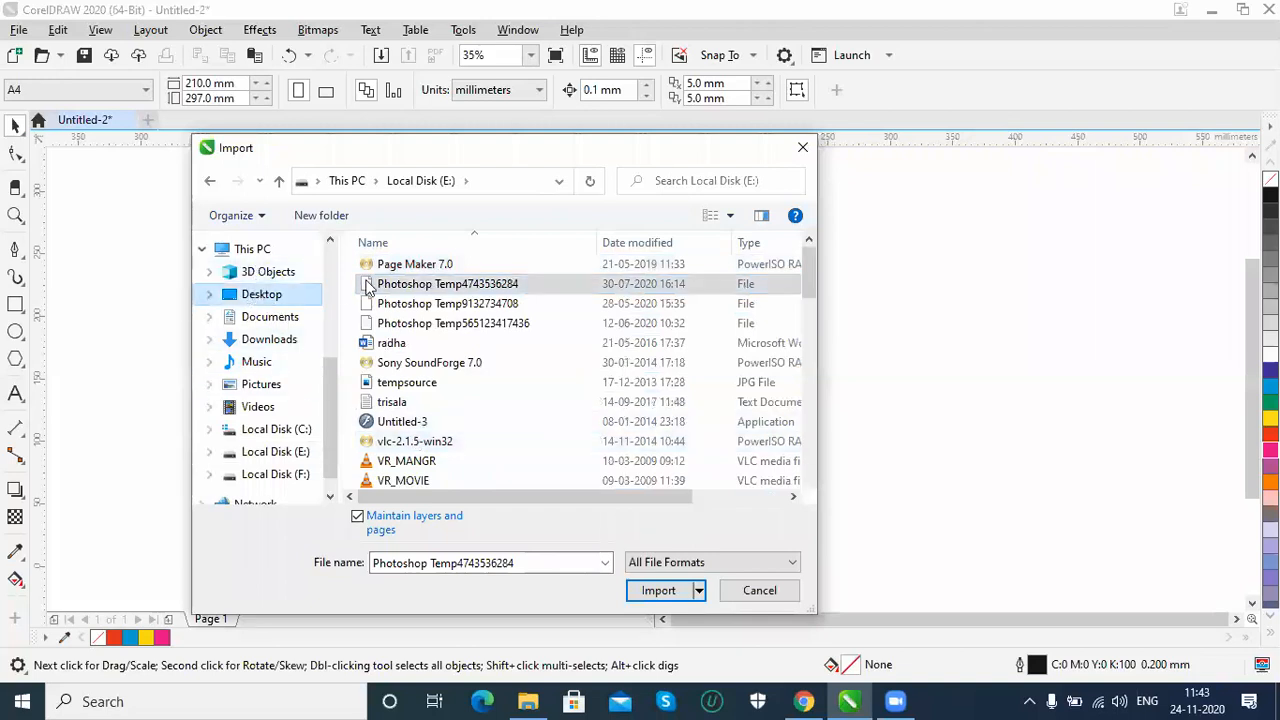
double_click(647, 300)
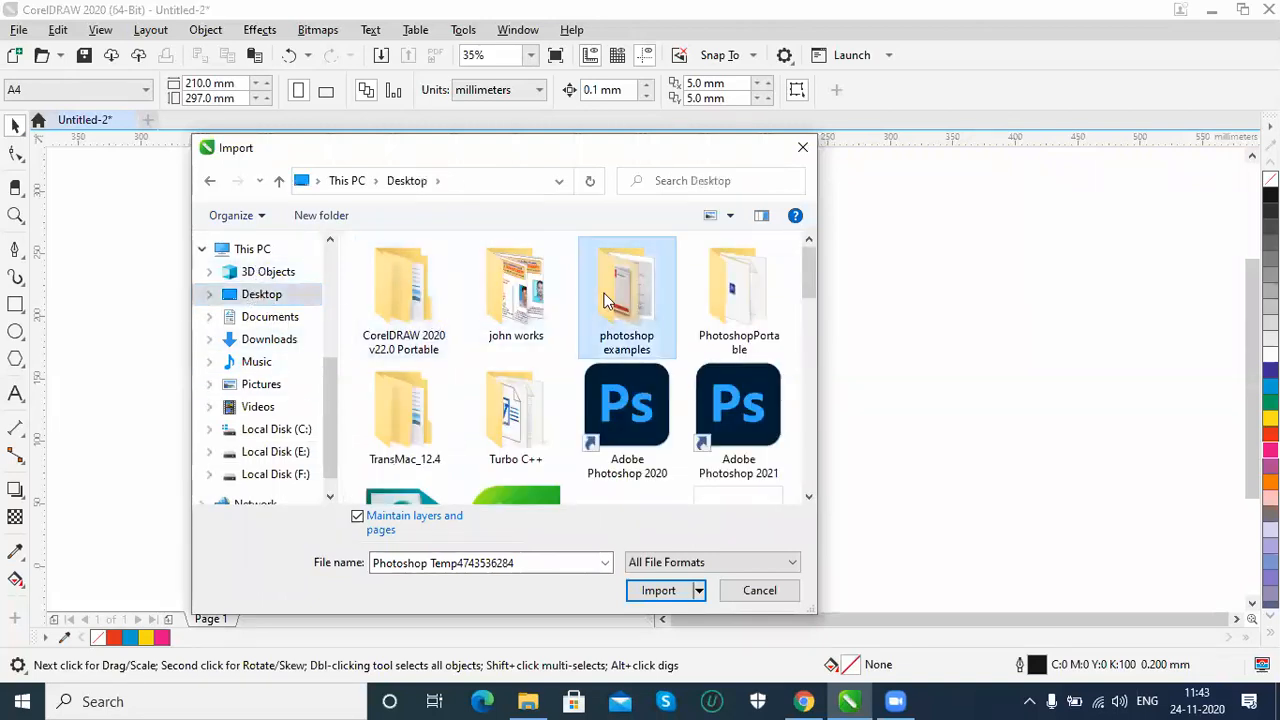
scroll(519, 401, down, 5)
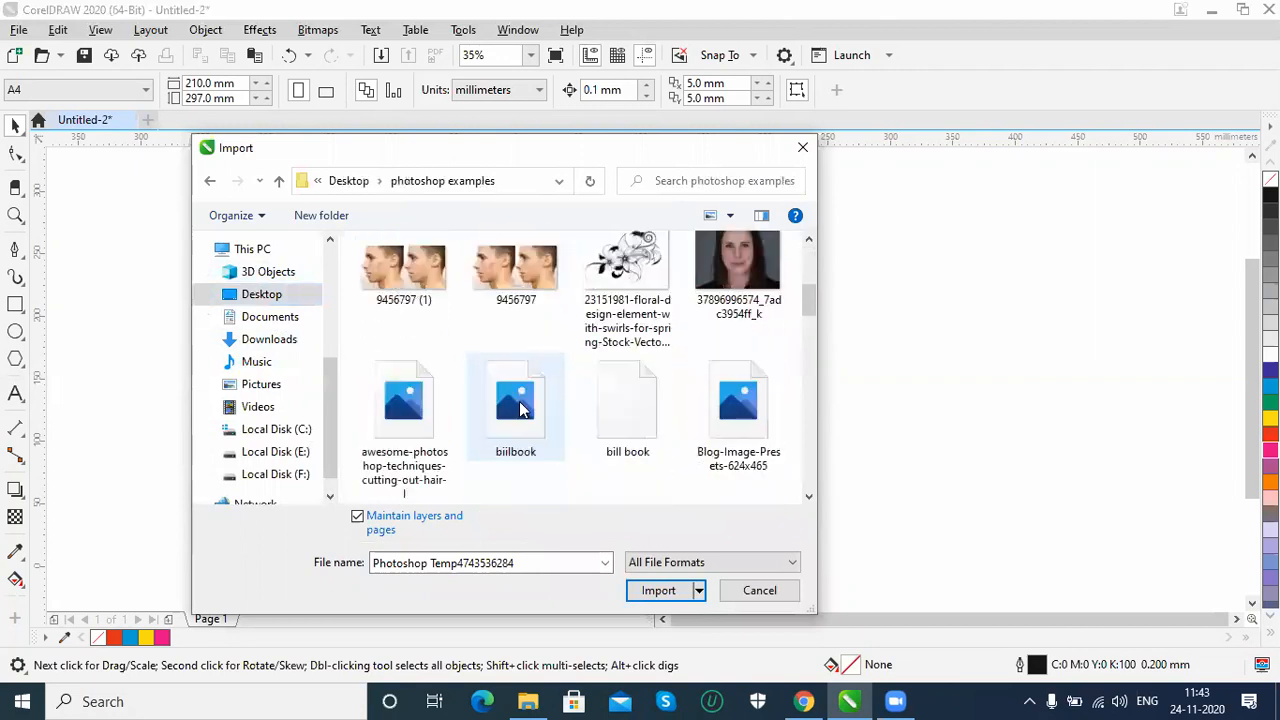
scroll(519, 401, up, 4)
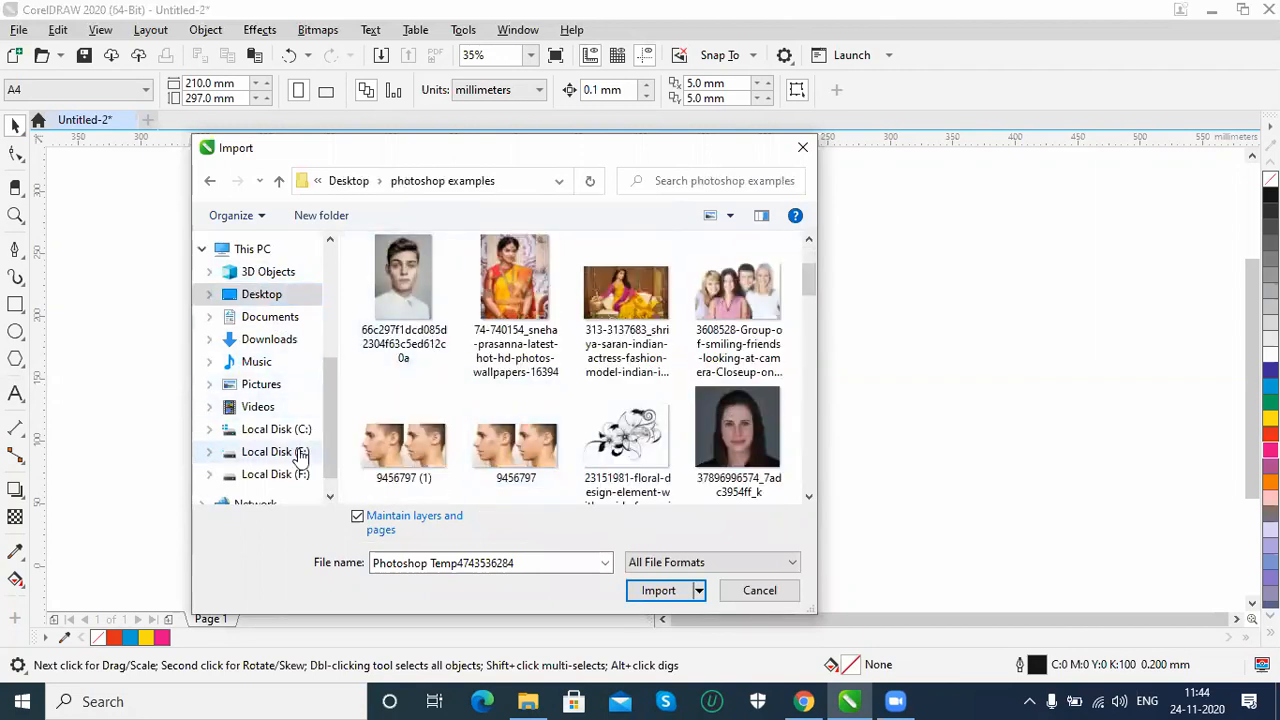
Look through the photoshop examples folder on Local Disk (F:) for an image to import, and return to the drive's root.
click(285, 474)
click(416, 313)
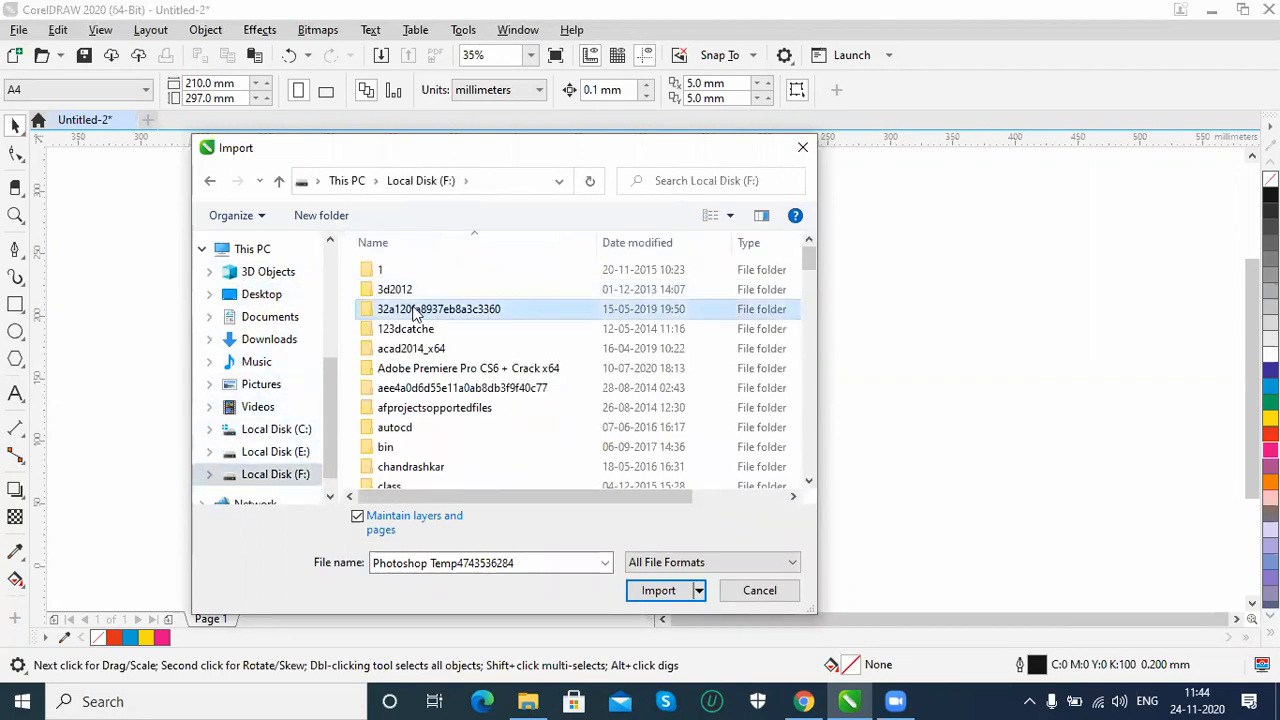
key(p)
key(Down)
key(Down)
key(Down)
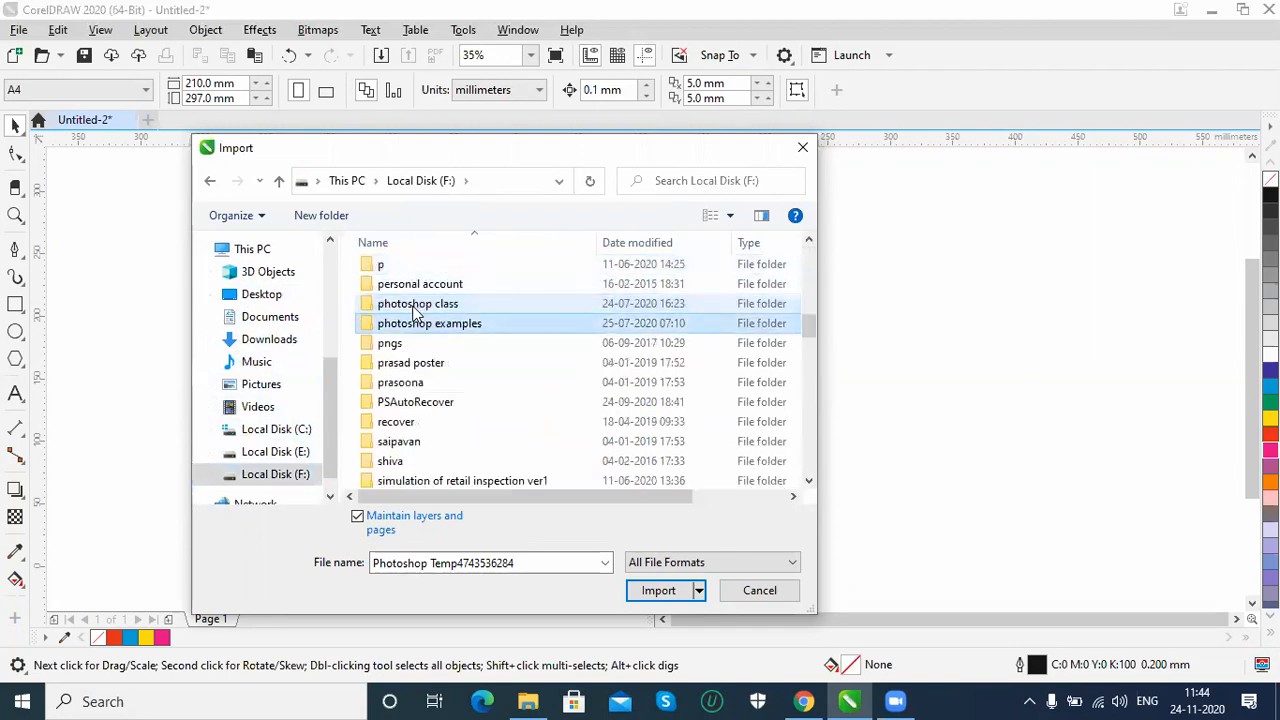
key(Return)
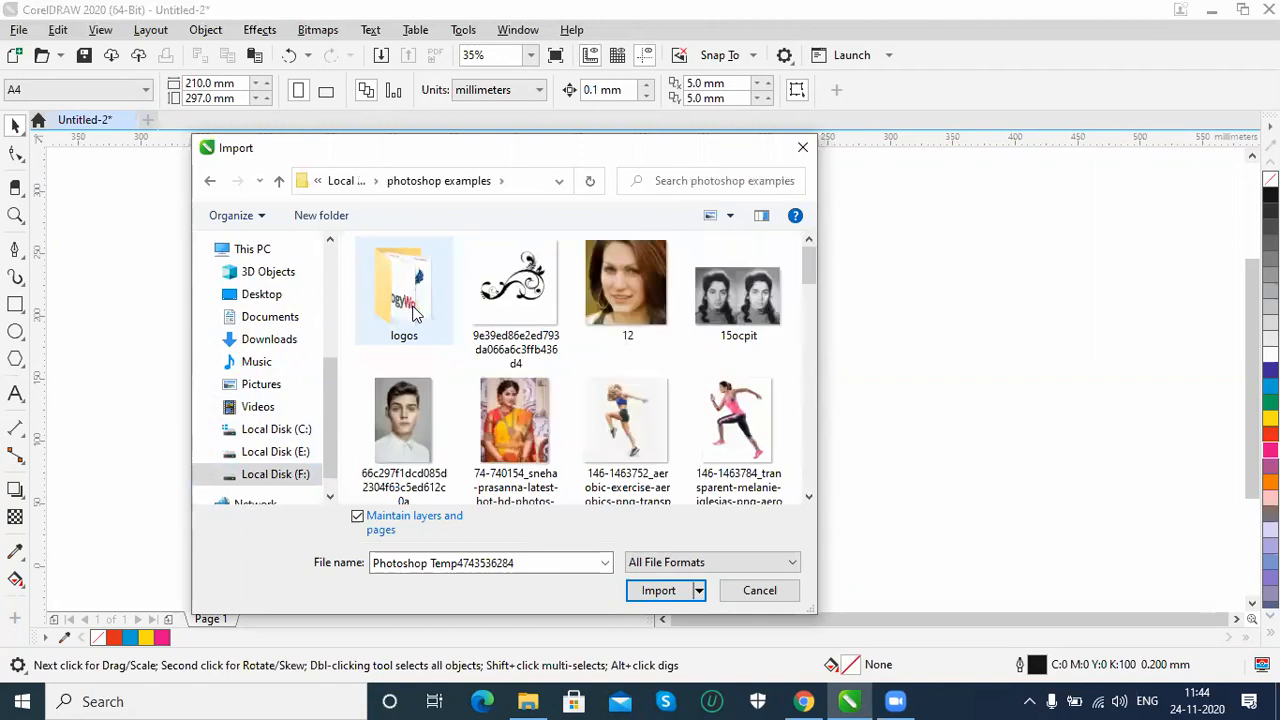
drag(808, 268, 808, 223)
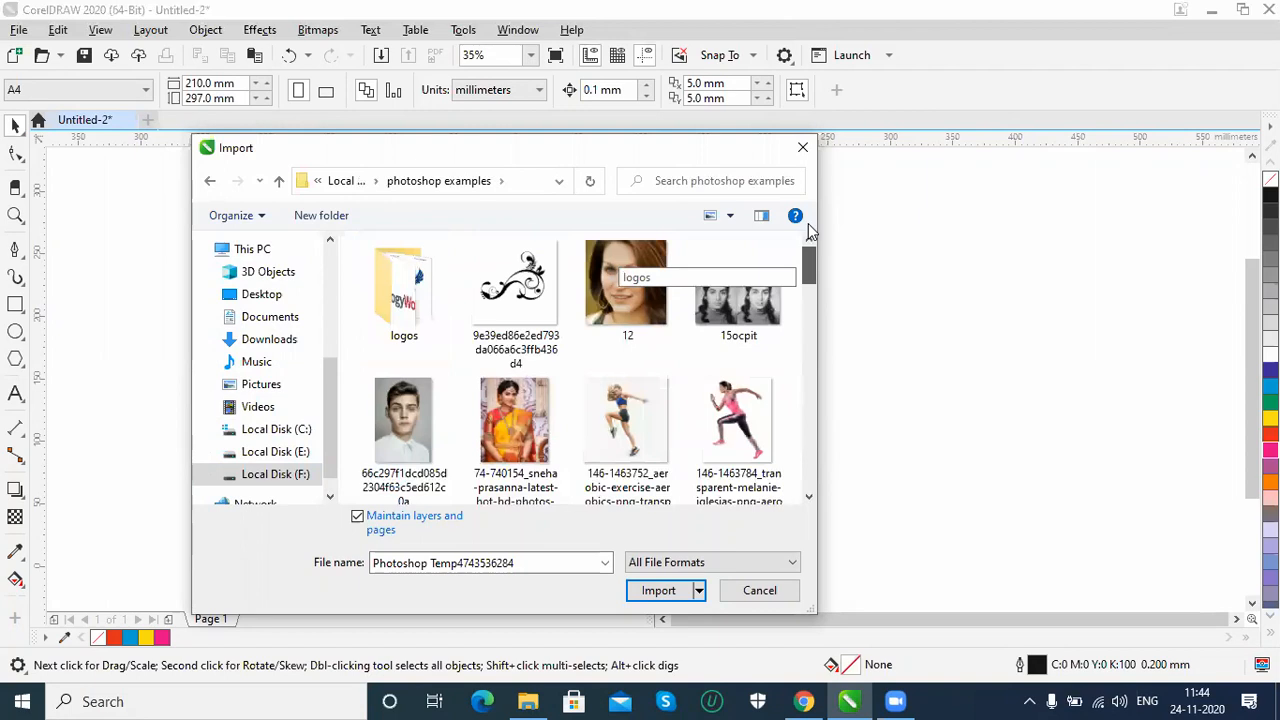
click(347, 182)
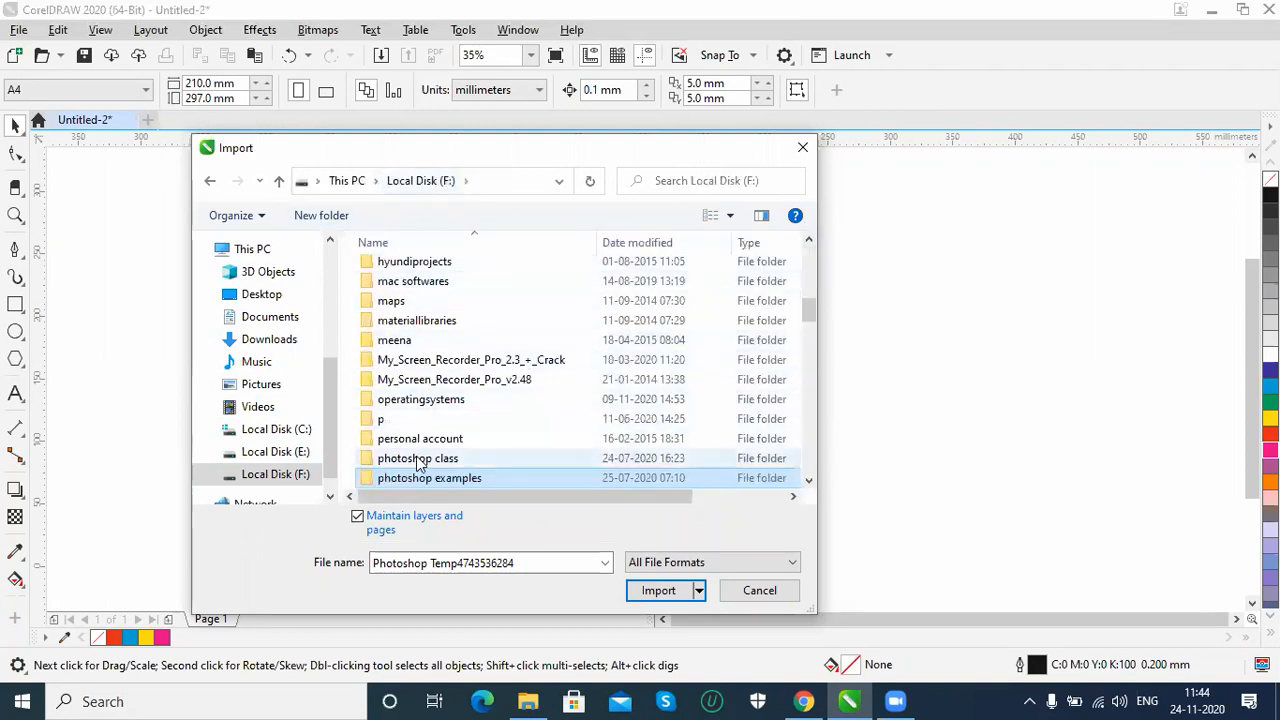
click(410, 322)
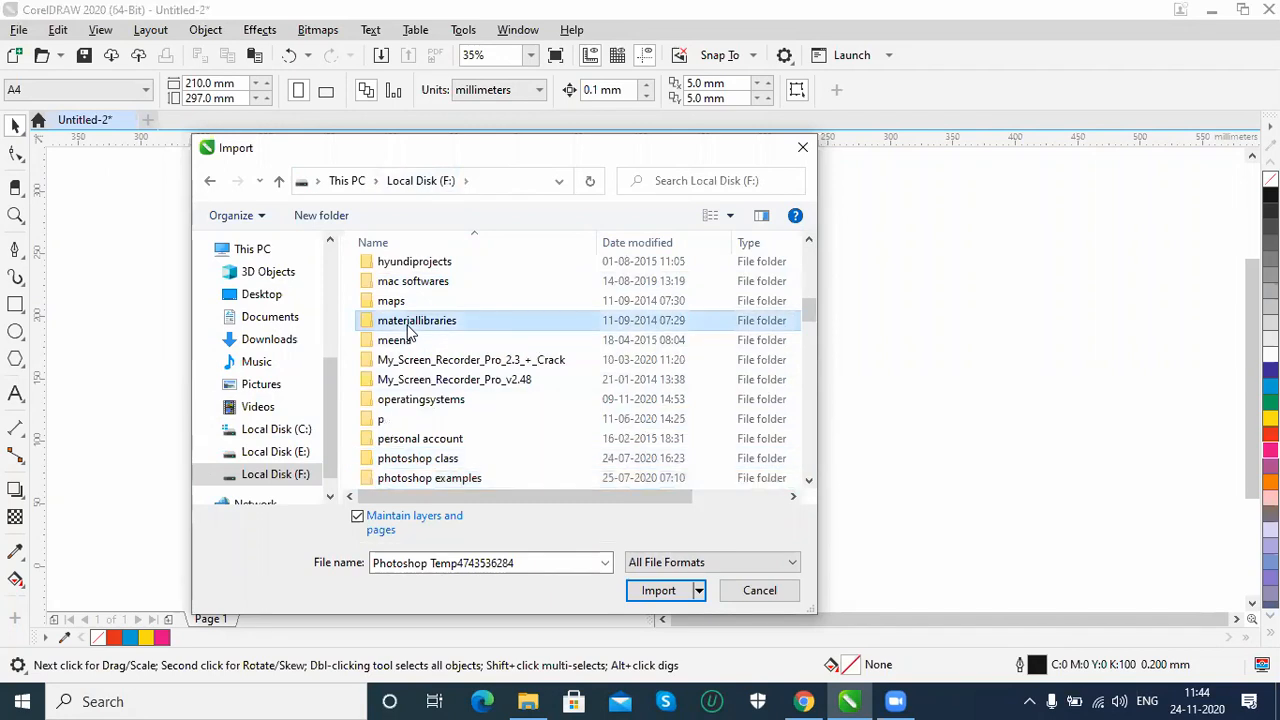
Copy the pen tool folder from the images folder on Local Disk (E:).
click(275, 451)
click(405, 285)
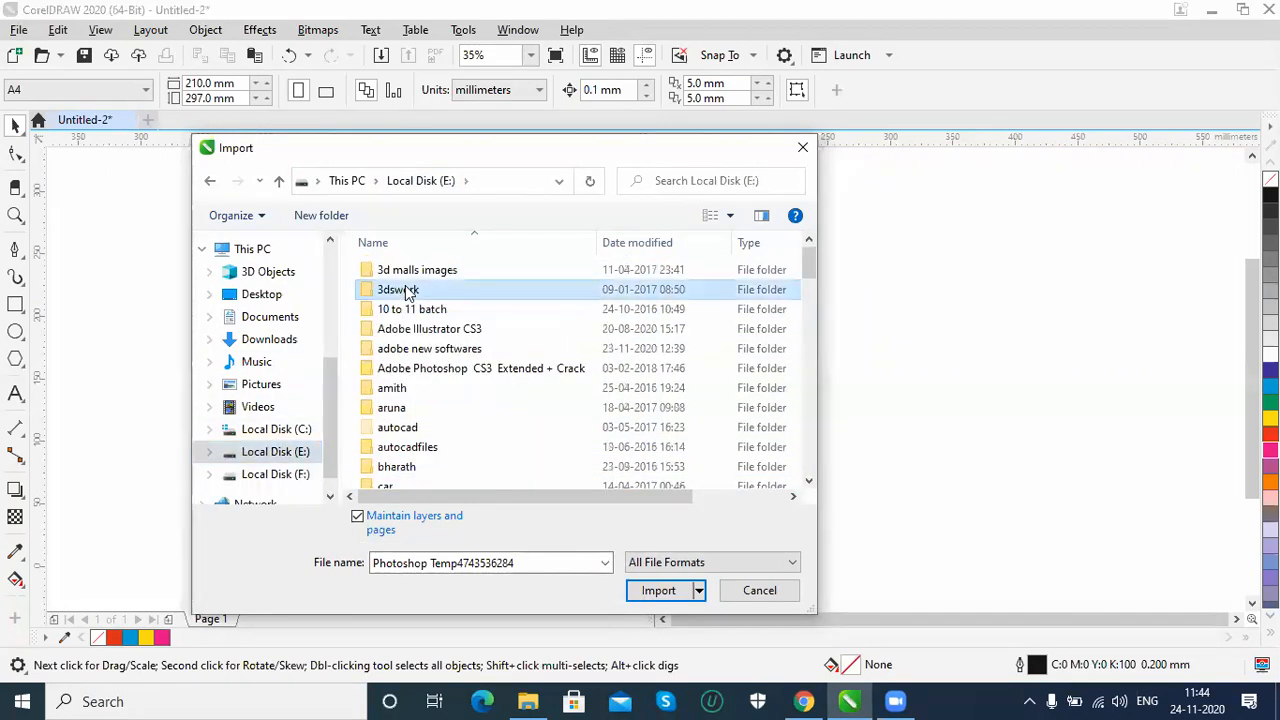
text(i)
click(405, 285)
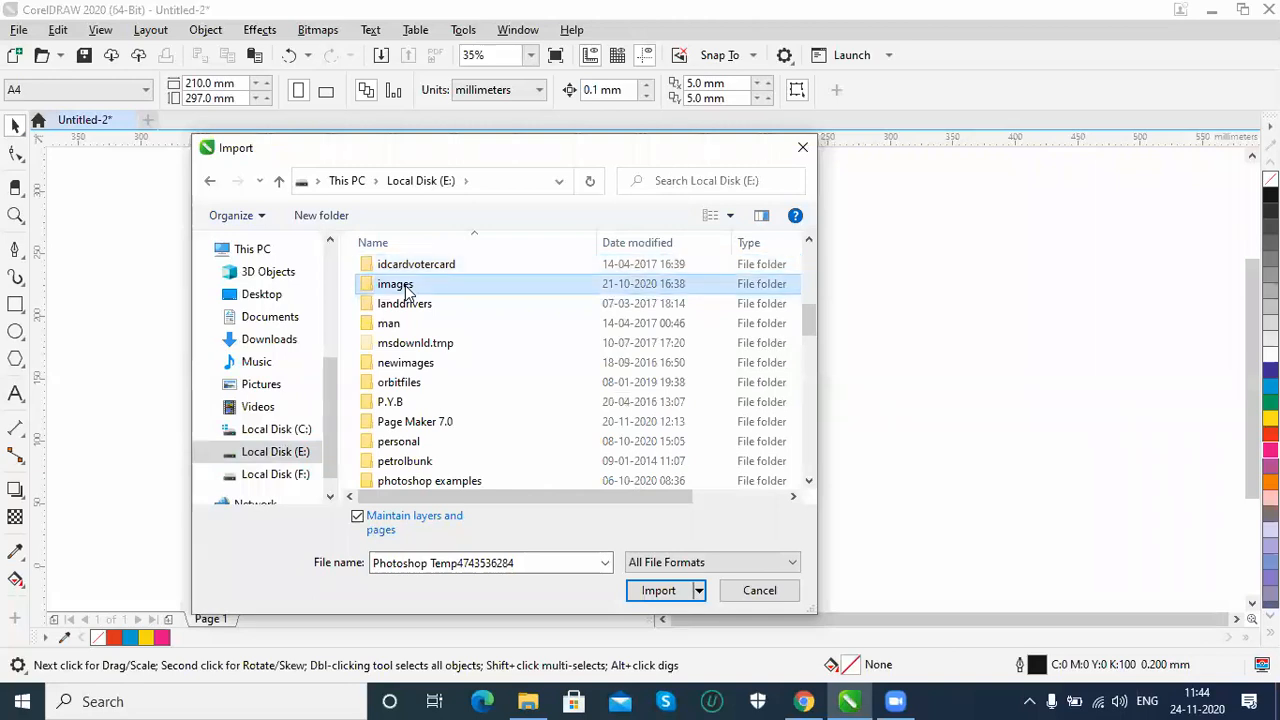
double_click(405, 287)
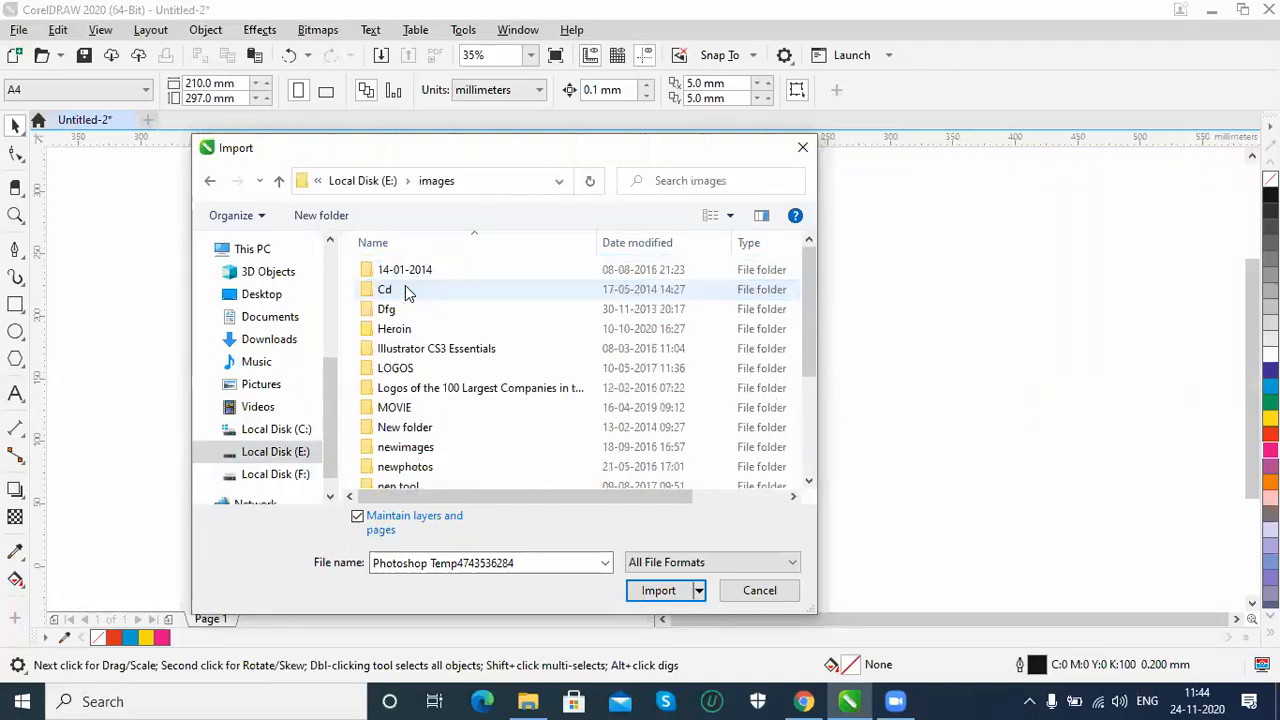
key(p)
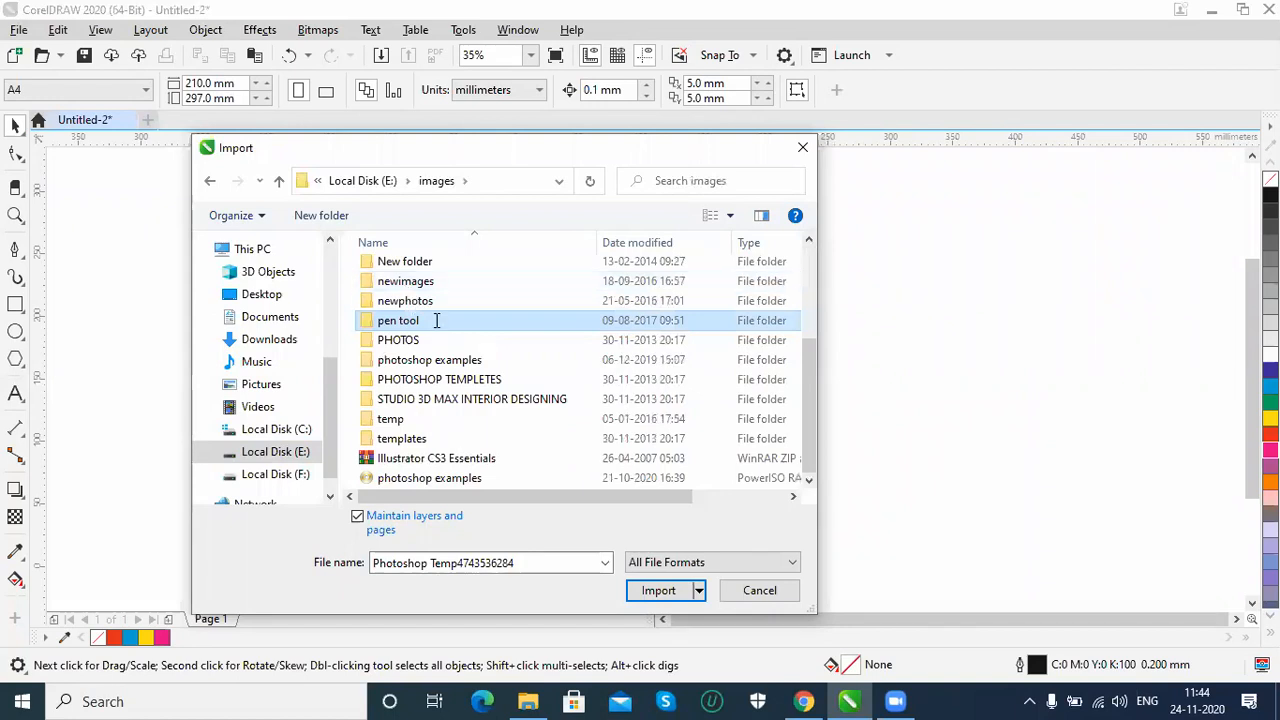
click(436, 320)
double_click(372, 322)
right_click(400, 322)
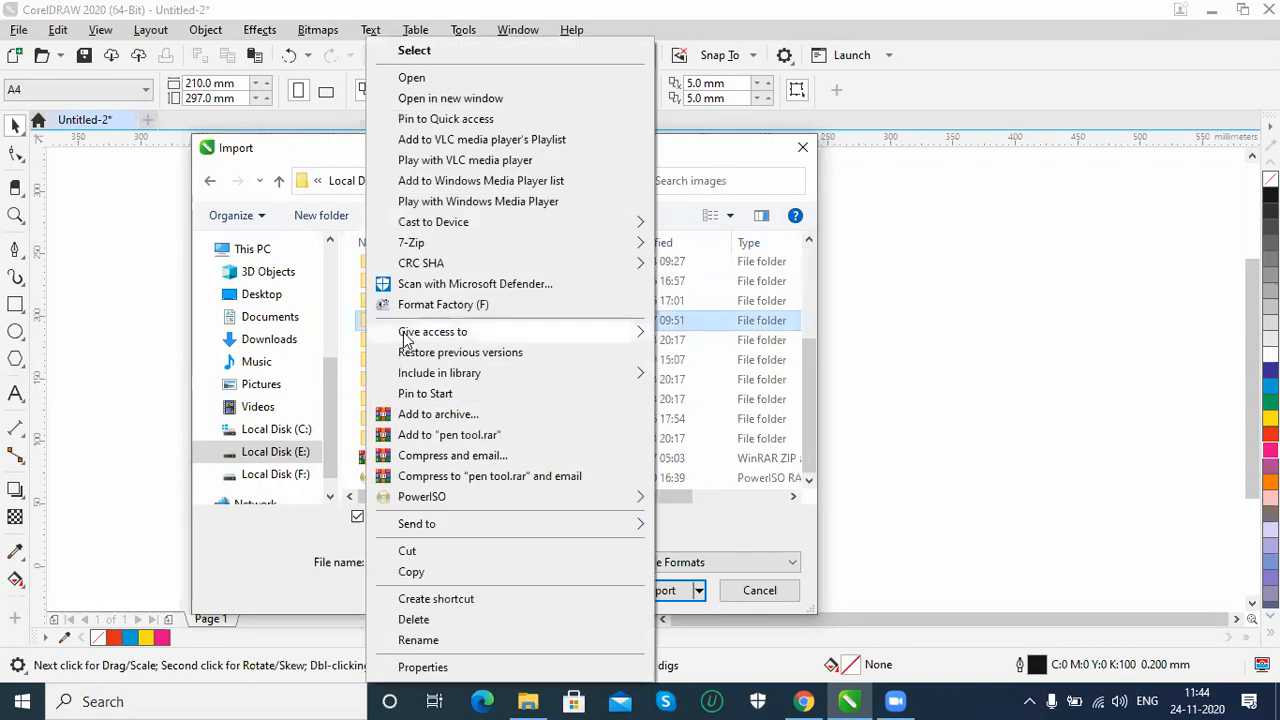
click(432, 578)
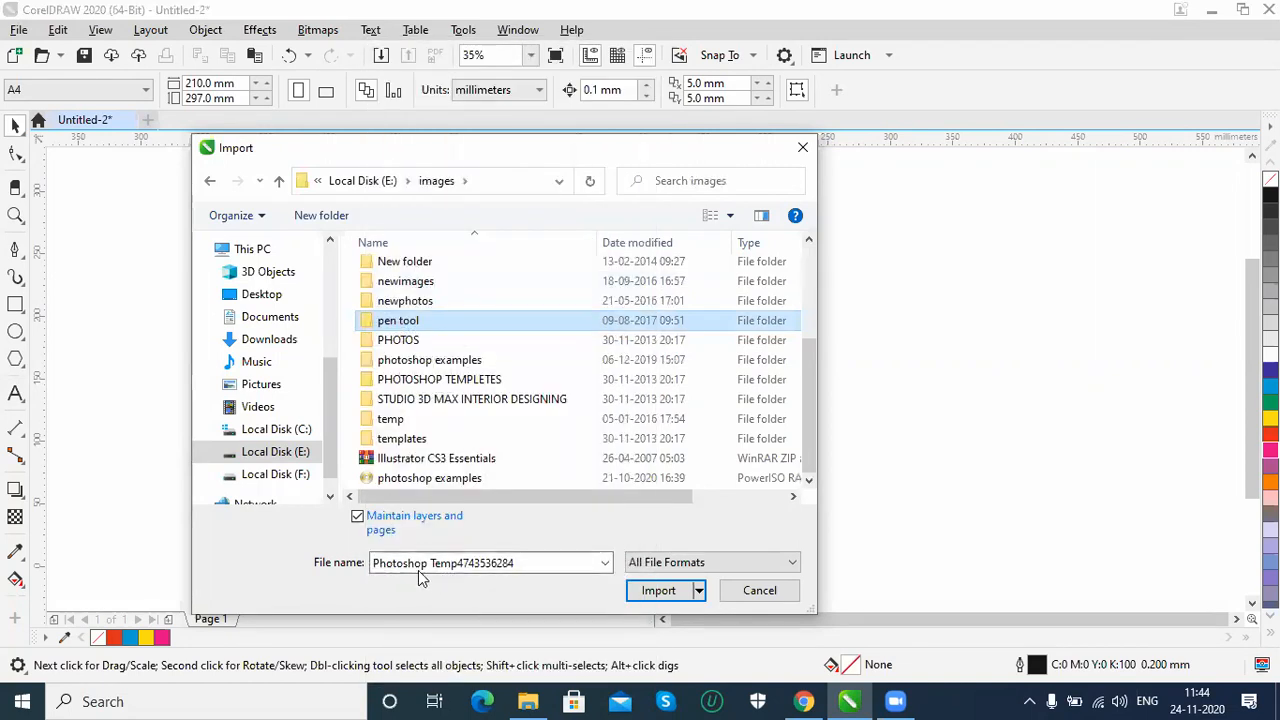
Paste the copied pen tool folder into the photoshop examples folder on the Desktop.
click(261, 295)
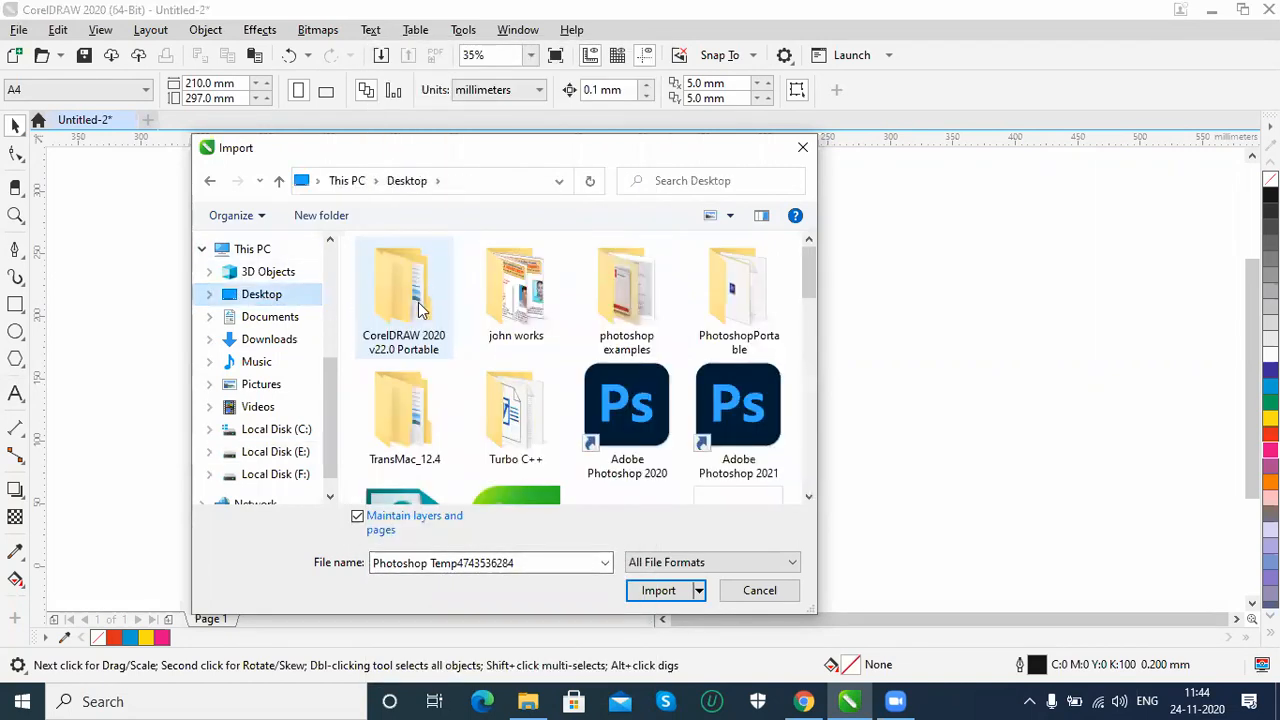
double_click(640, 298)
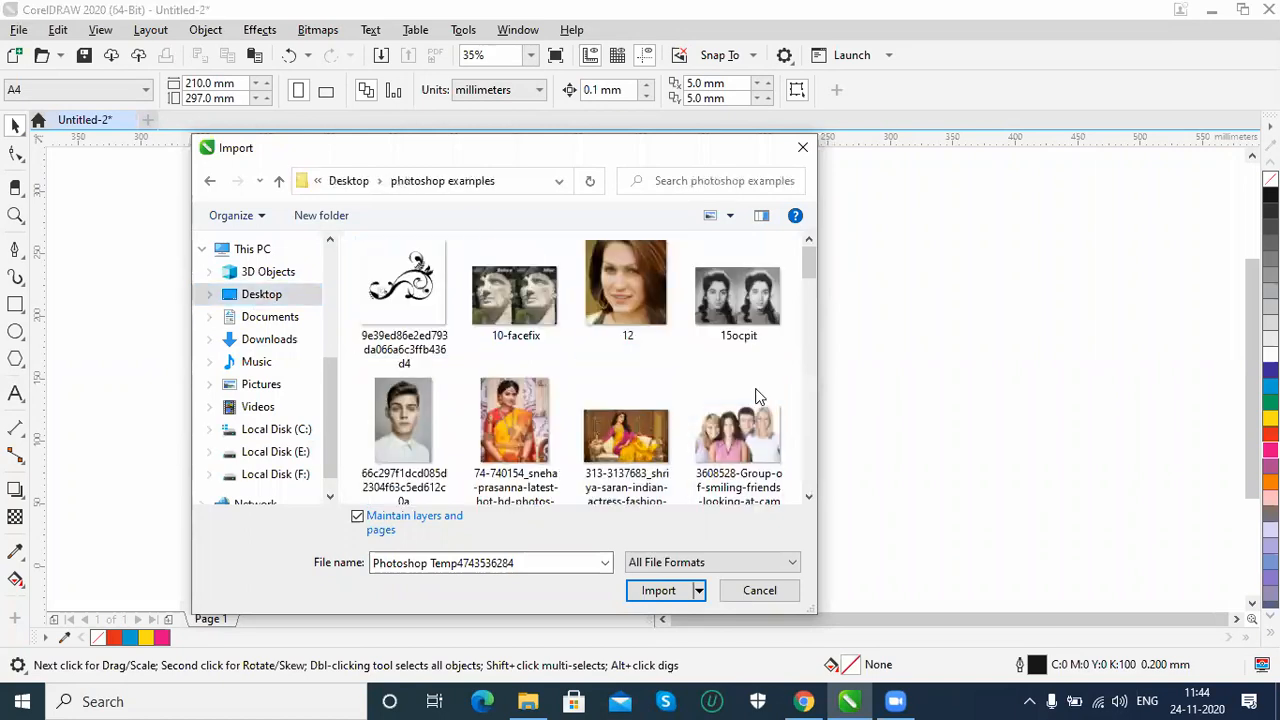
right_click(671, 366)
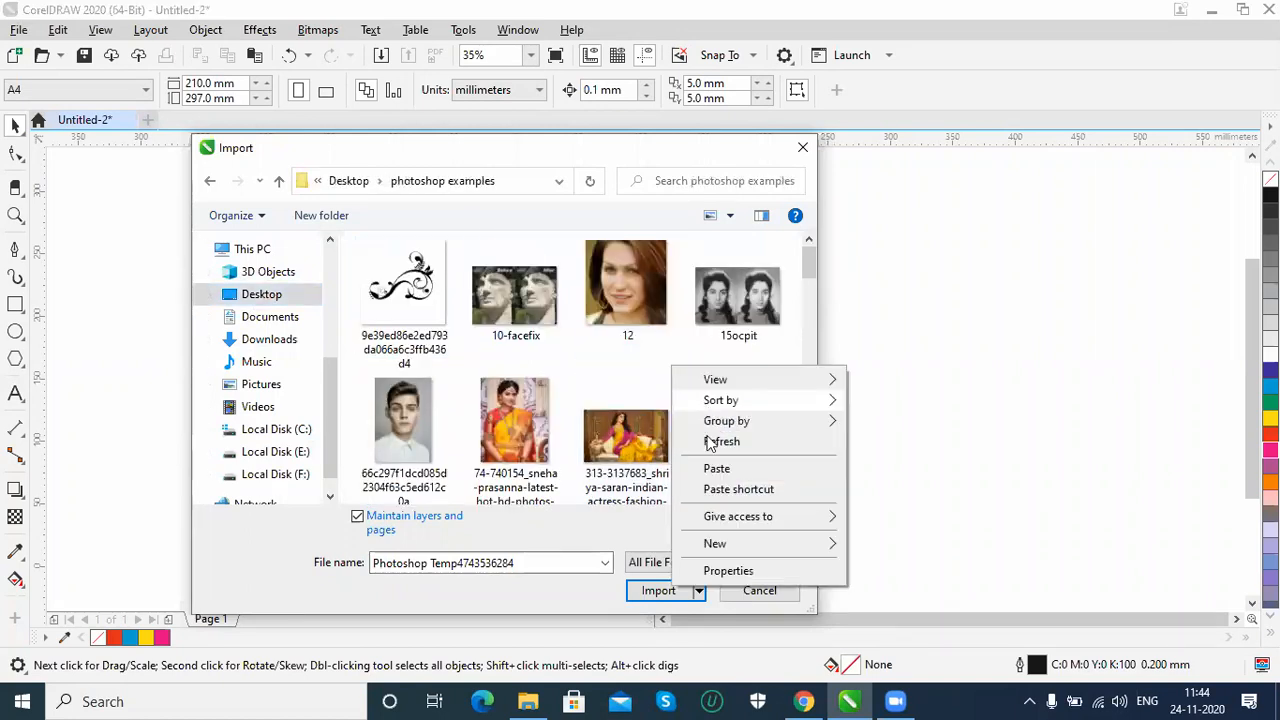
click(712, 468)
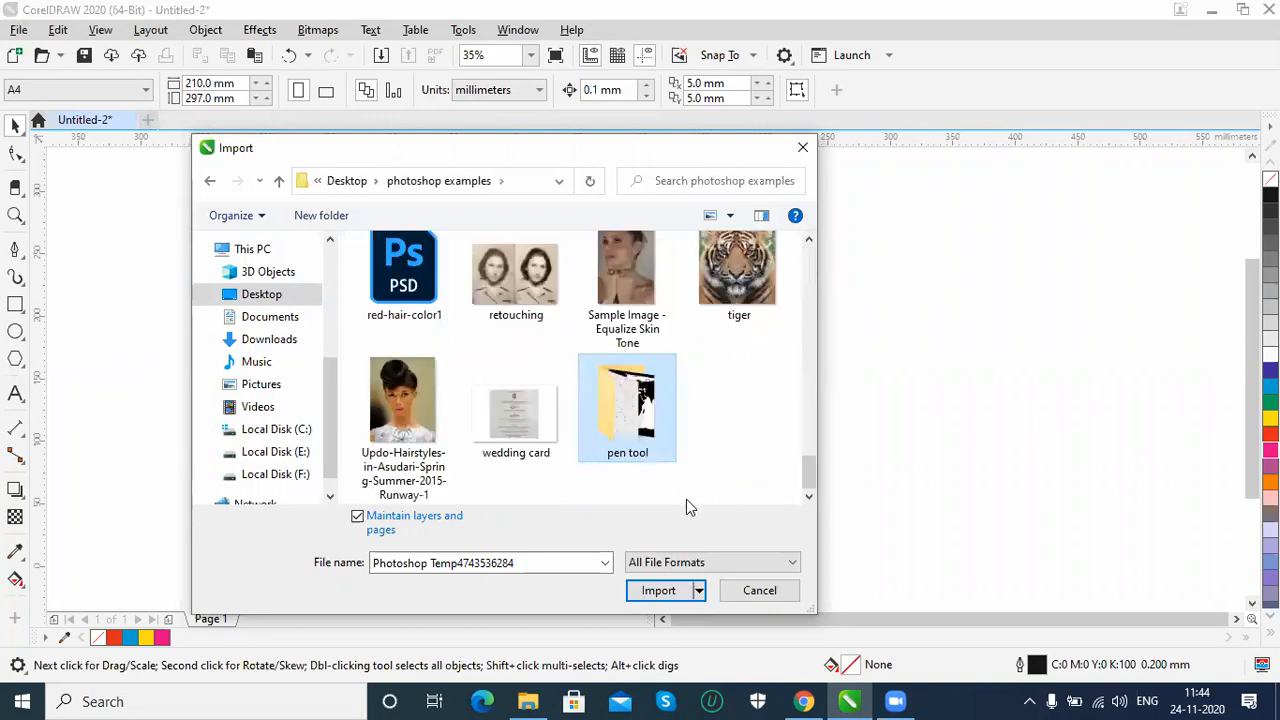
Import drawing_with_the_pen from the pasted pen tool folder and place it on the page at about 194 by 251 mm.
double_click(617, 425)
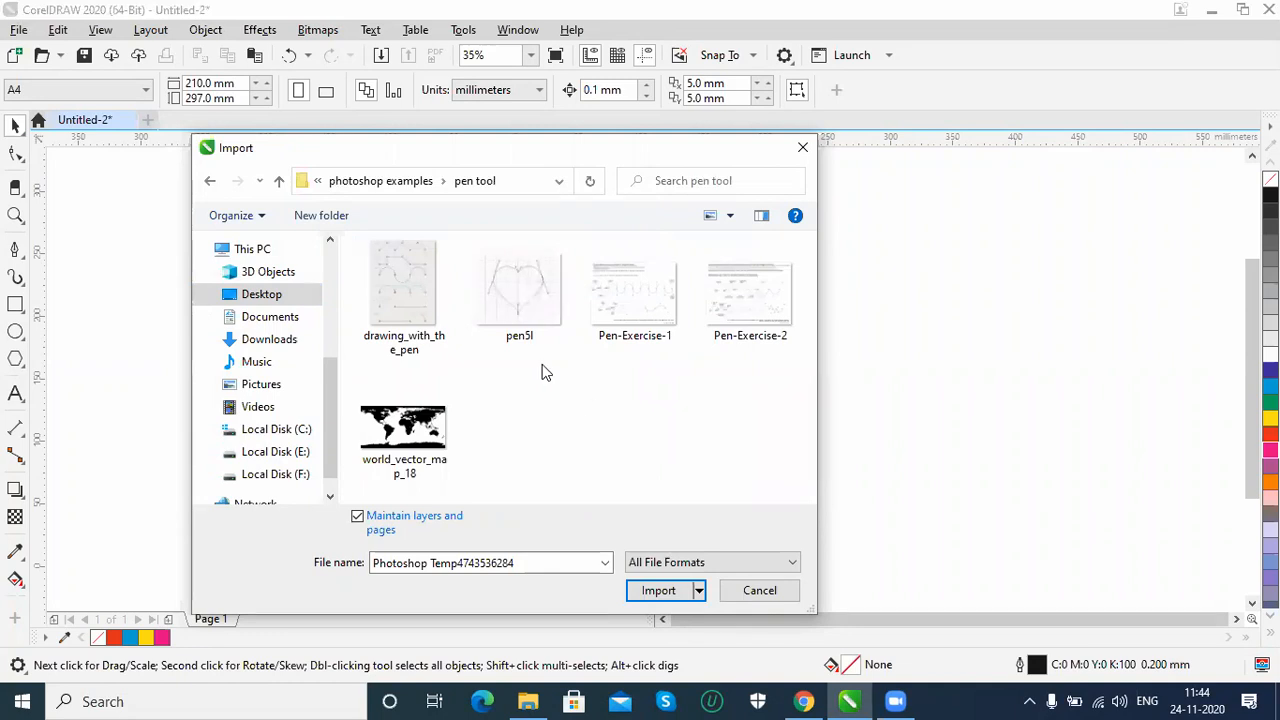
click(415, 320)
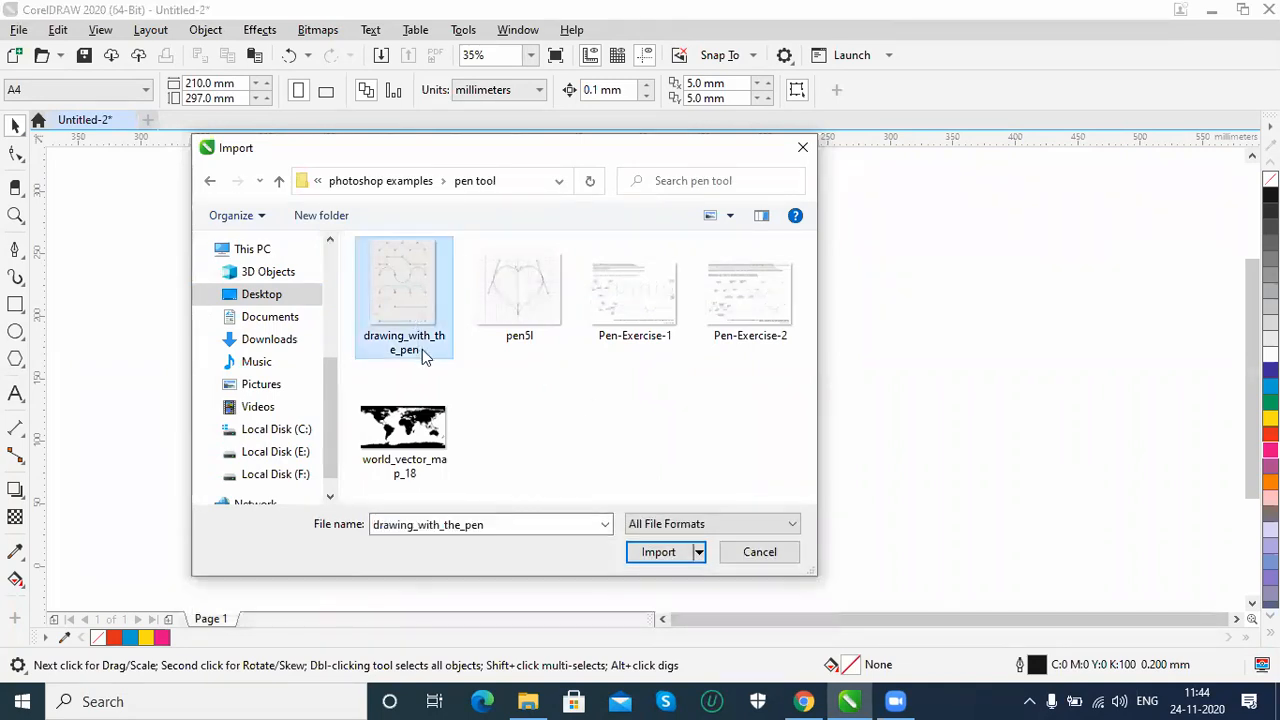
click(658, 553)
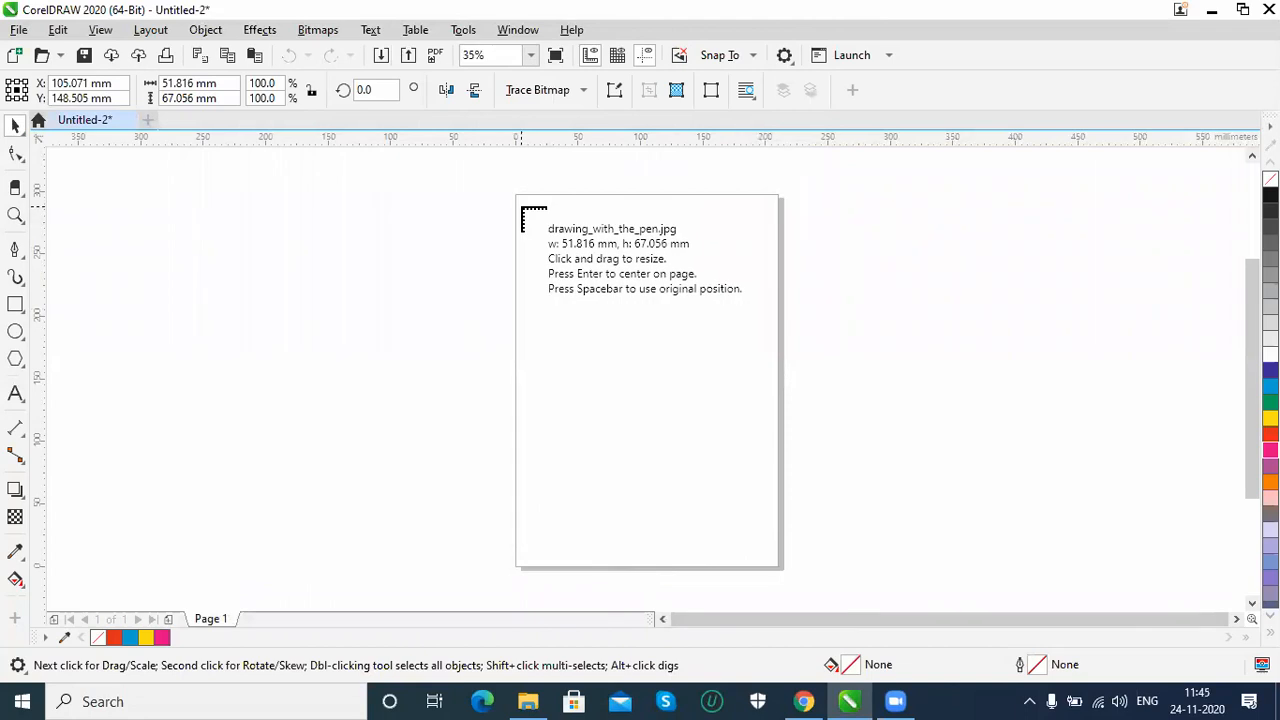
drag(521, 207, 793, 528)
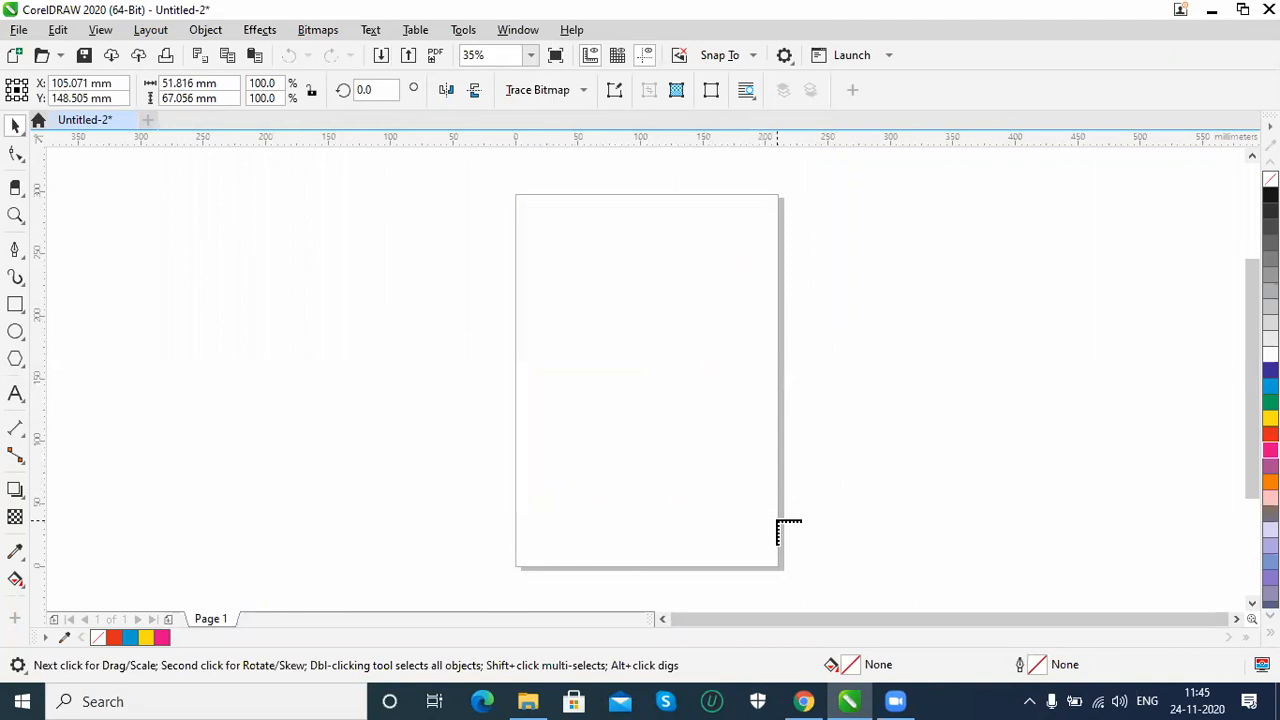
click(468, 338)
mouse_move(597, 334)
mouse_down()
mouse_move(614, 348)
mouse_move(602, 347)
mouse_up()
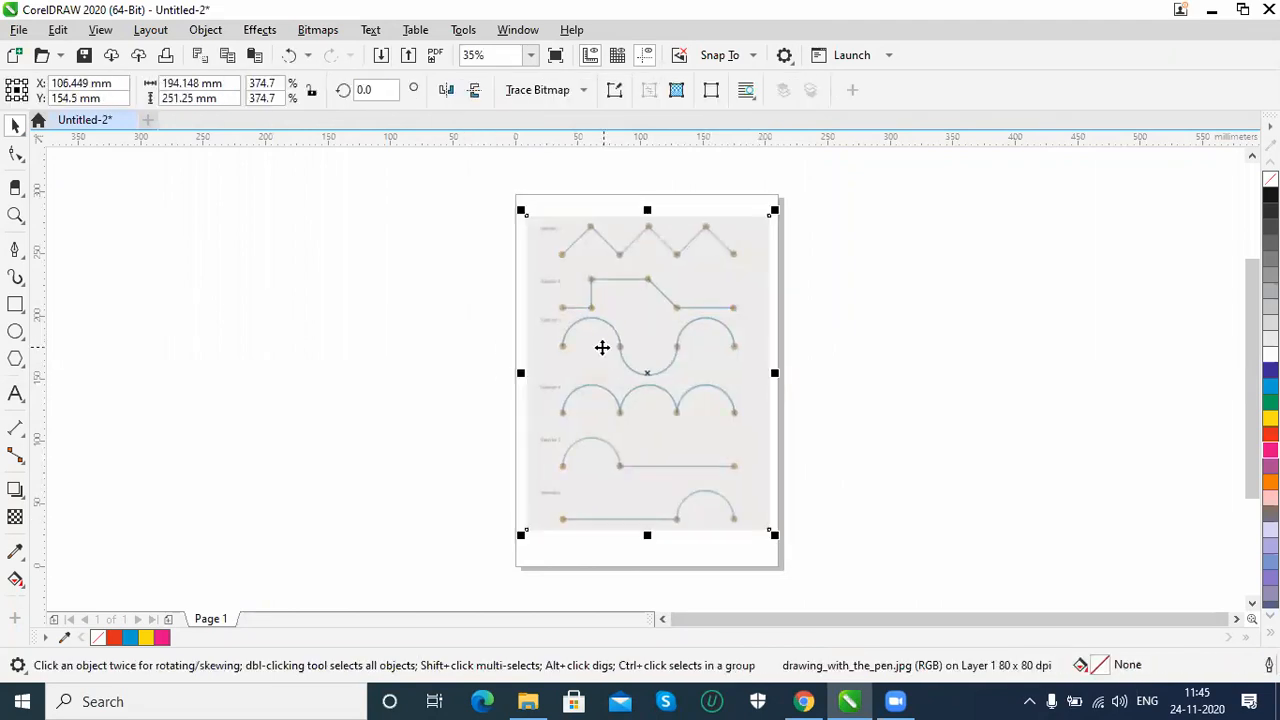
Import Pen-Exercise-1 and place it at about 242 by 176 mm in the empty area to the left of the page.
click(18, 30)
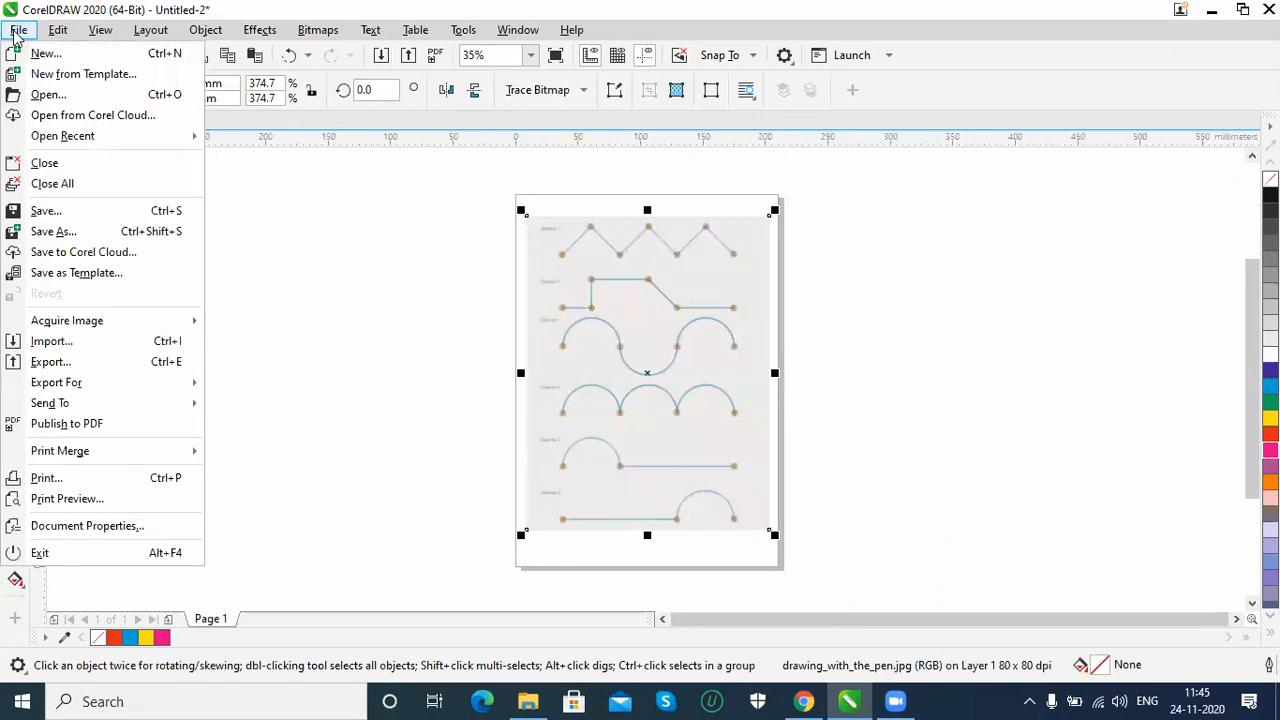
click(75, 343)
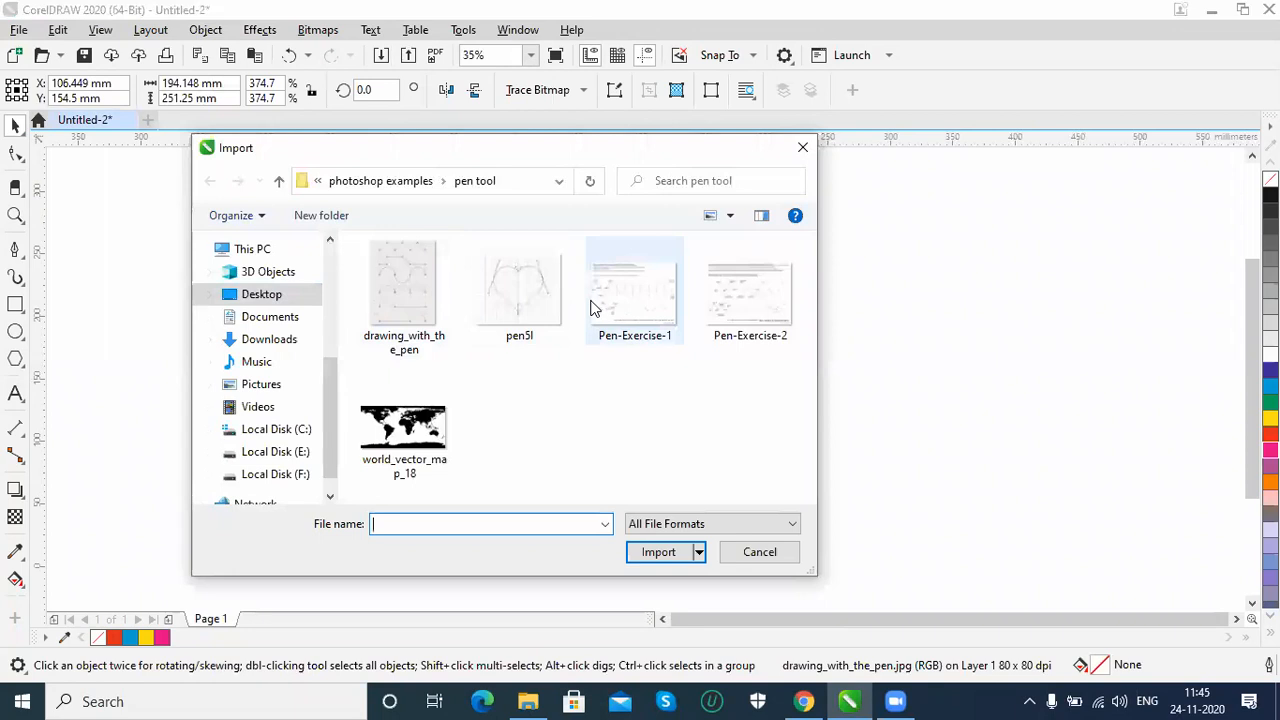
click(620, 308)
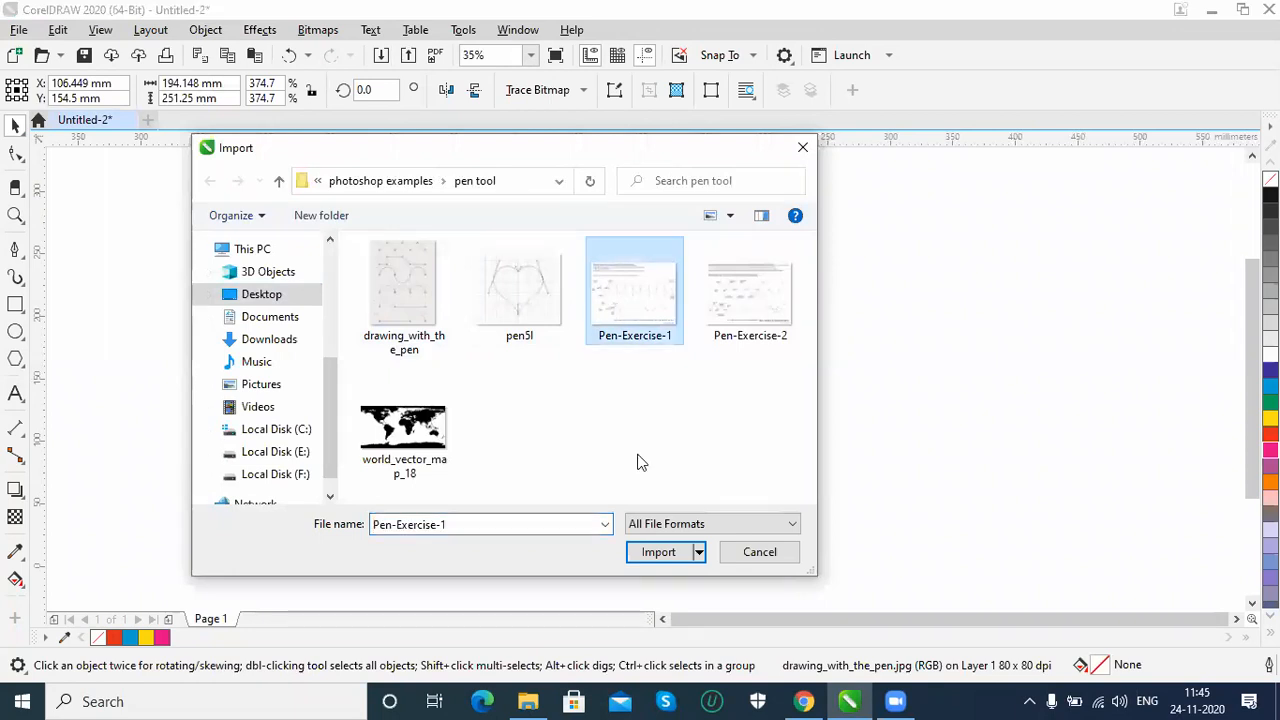
click(652, 558)
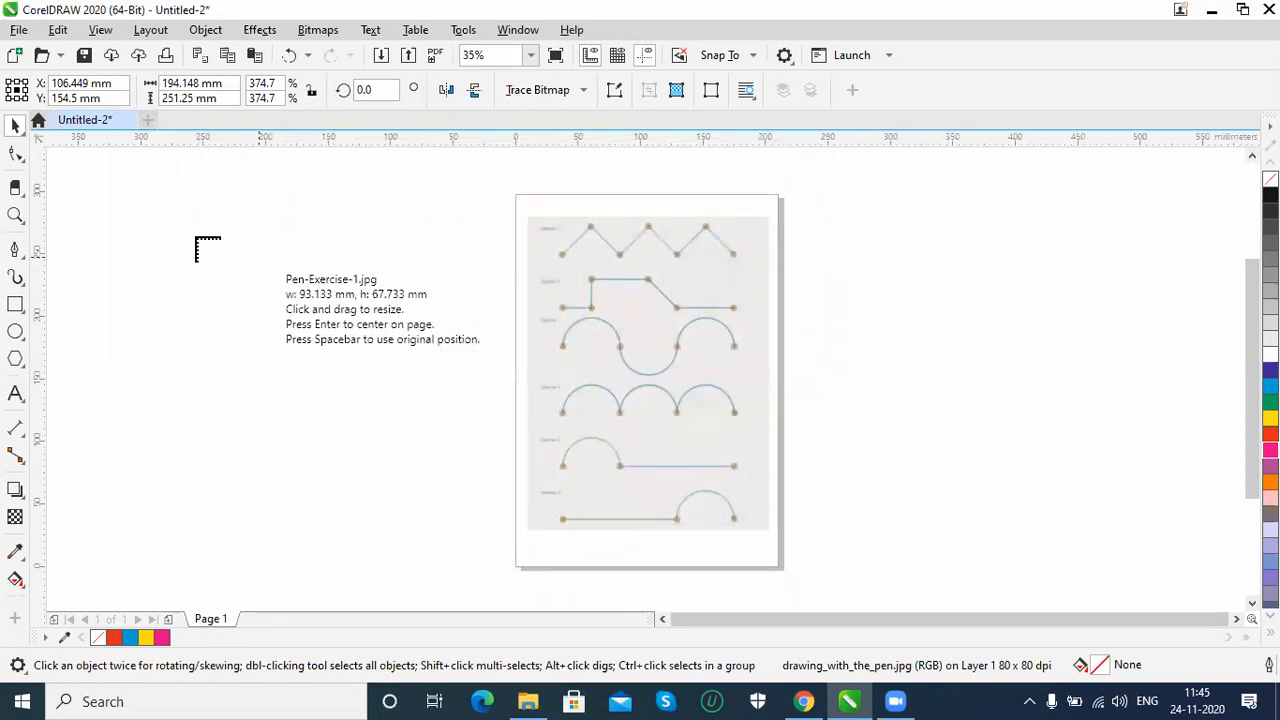
drag(103, 188, 406, 511)
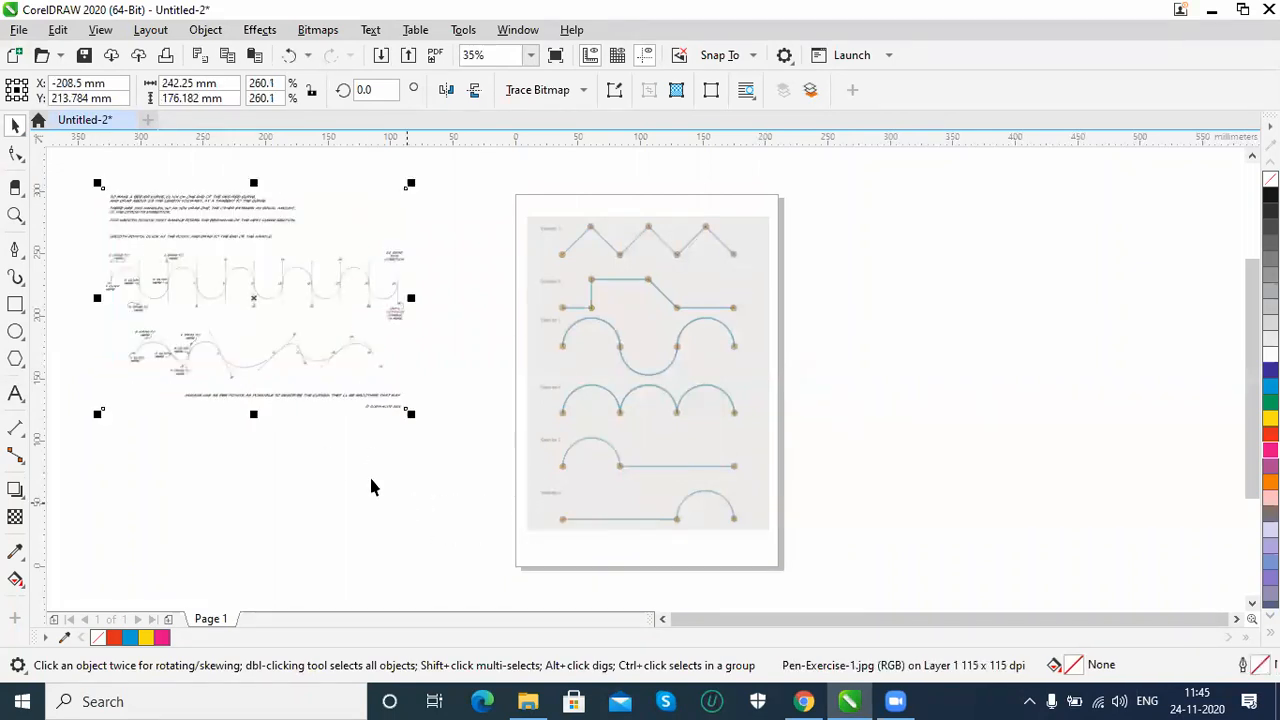
drag(274, 327, 274, 358)
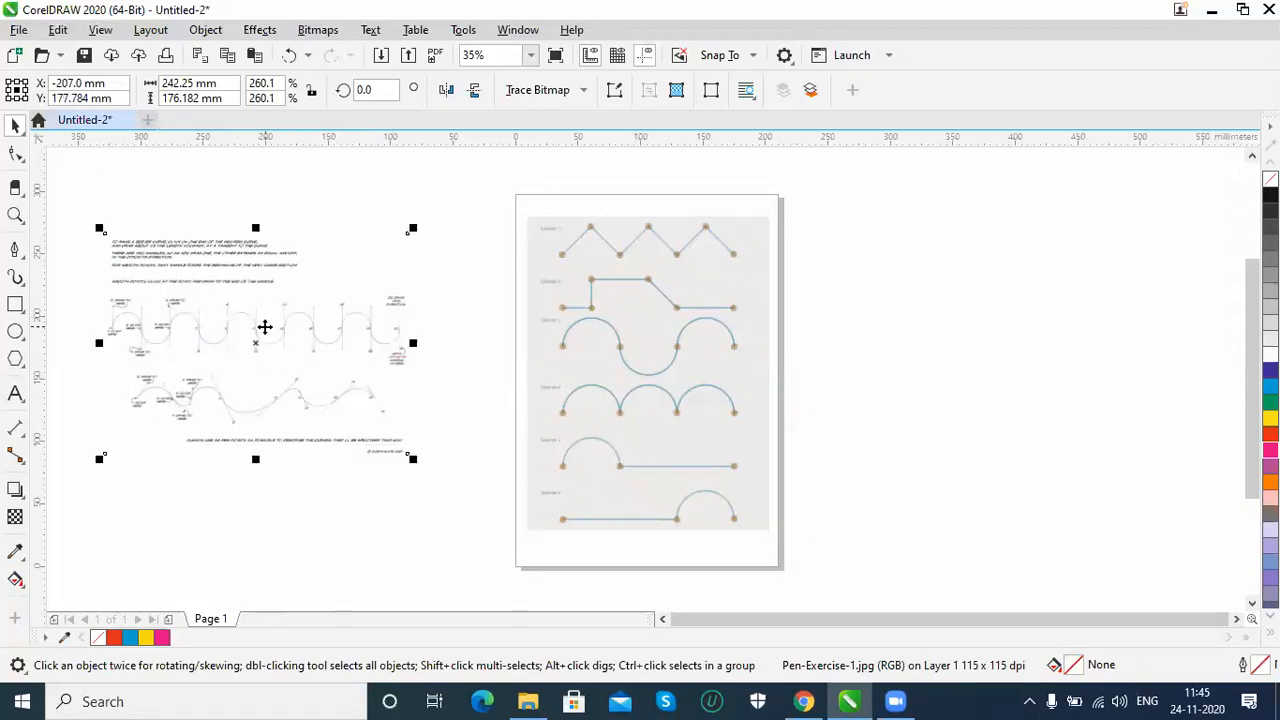
Start tracing the Exercise 1 zigzag with the Pen tool, drawing straight segments from point 1 through point 2 to point 3.
click(624, 358)
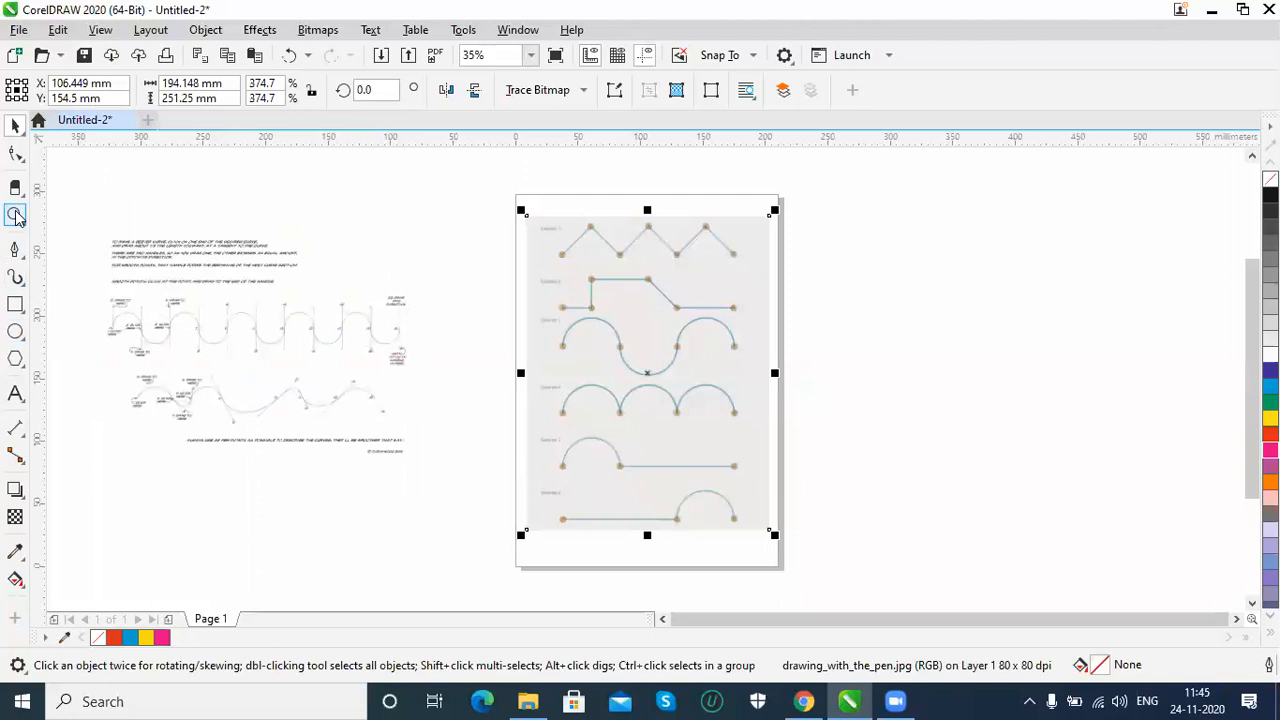
click(16, 216)
drag(587, 246, 760, 274)
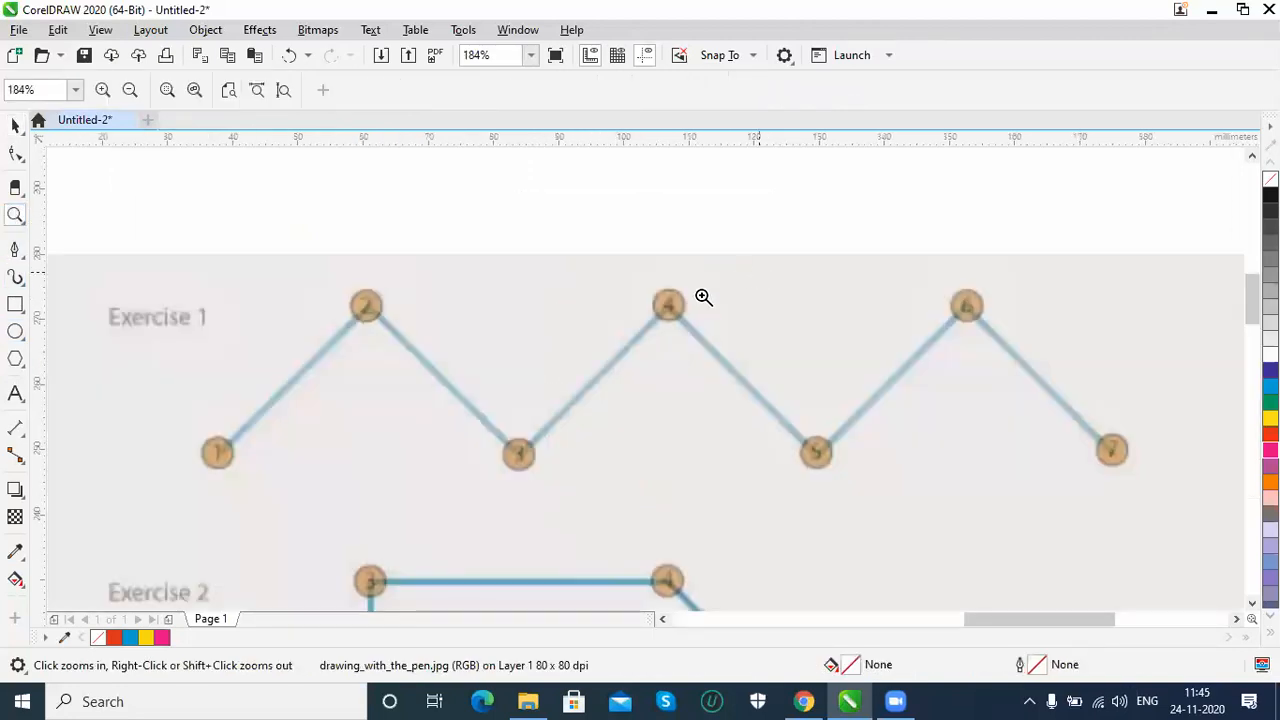
click(16, 250)
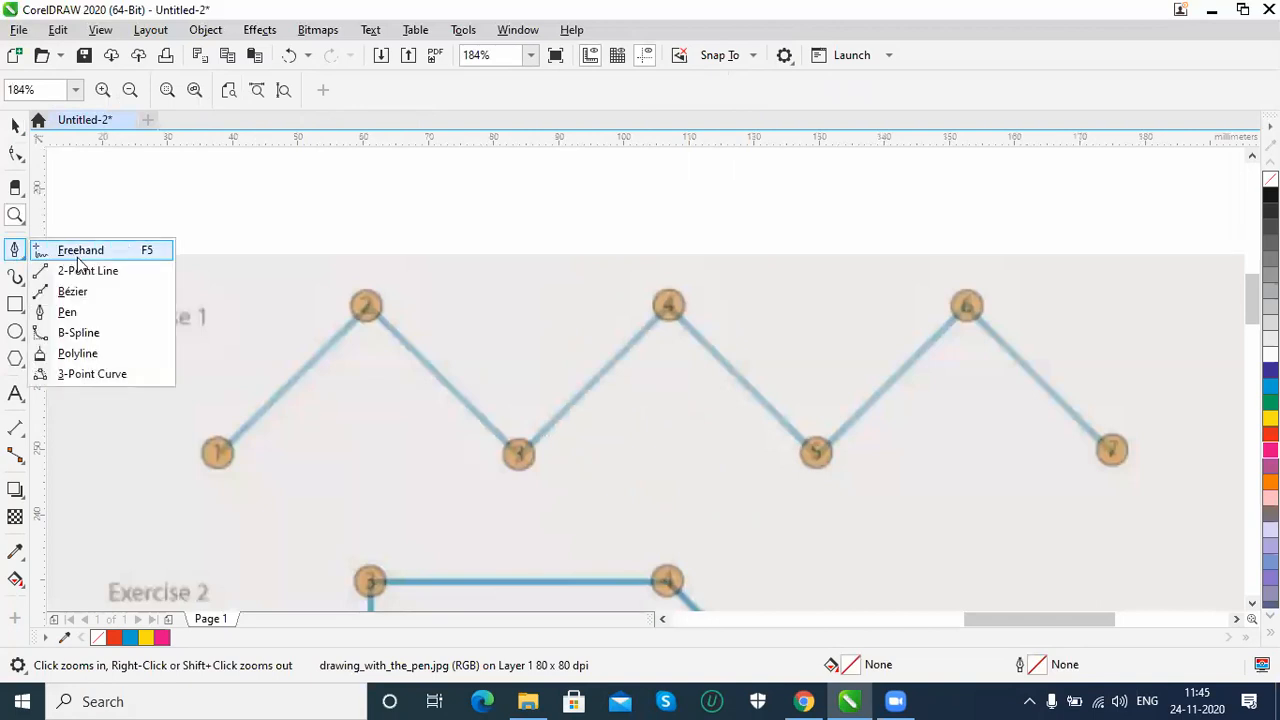
click(92, 311)
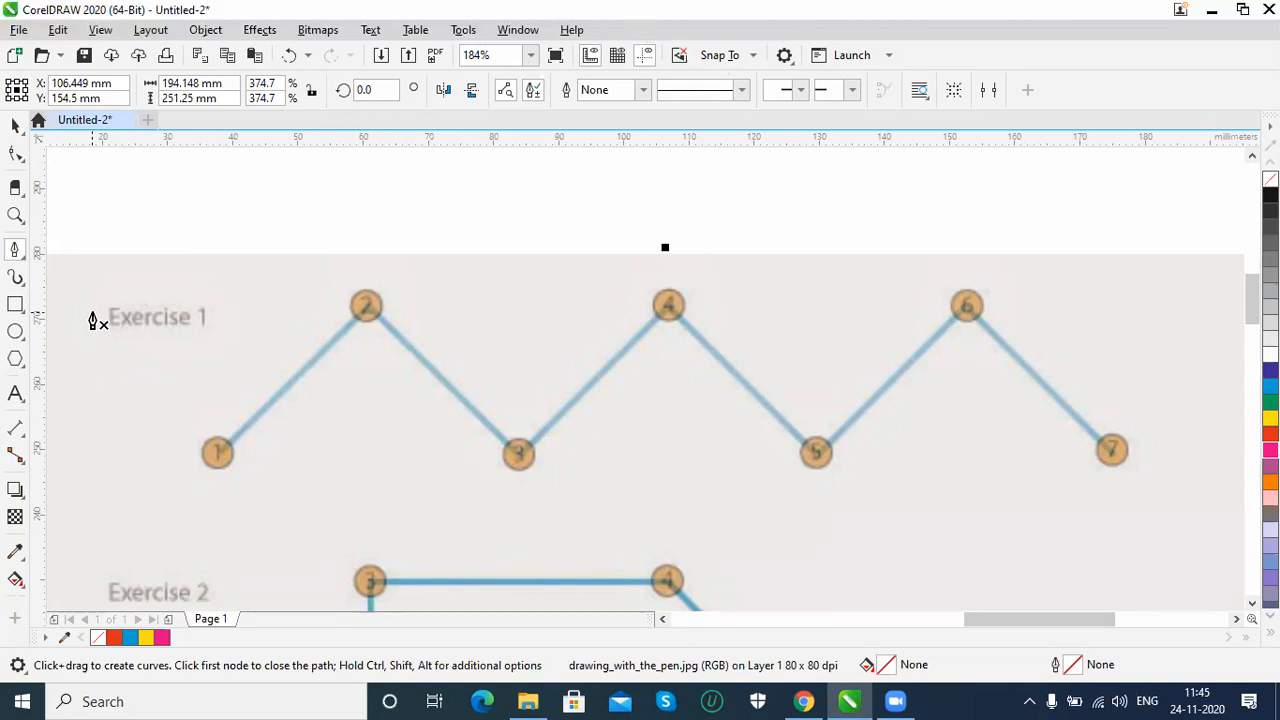
click(216, 458)
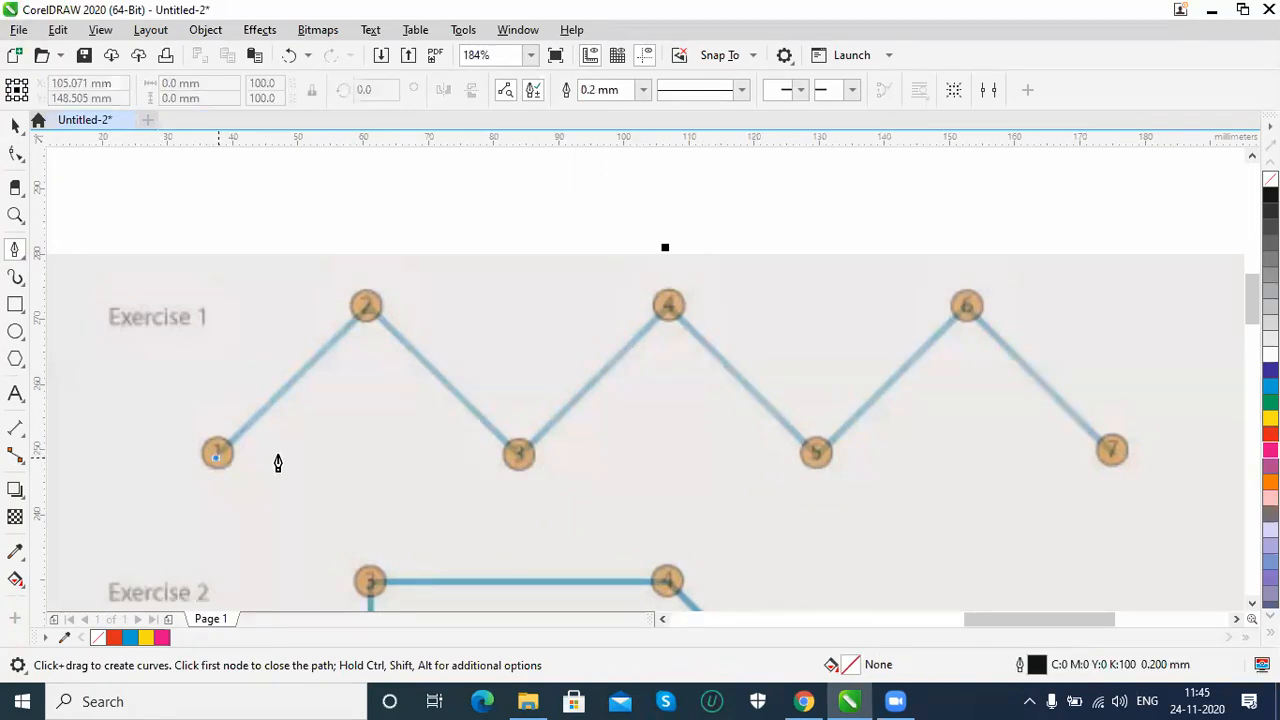
click(367, 305)
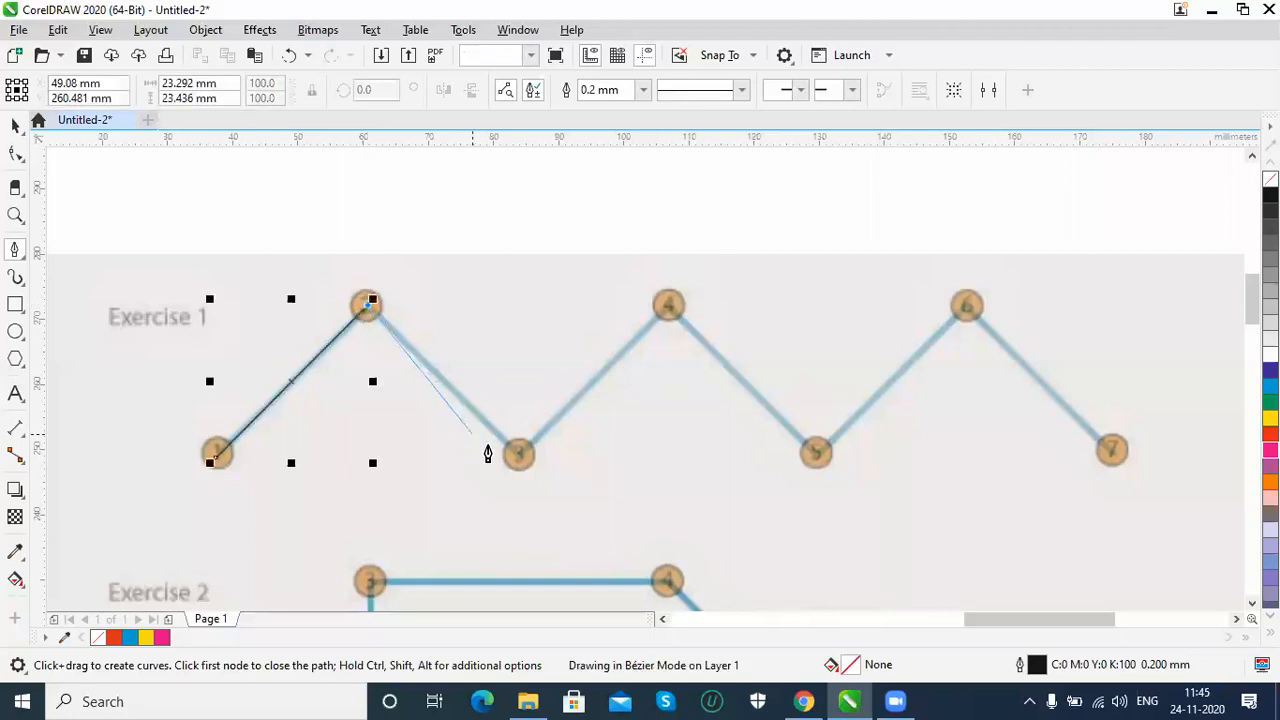
key(Escape)
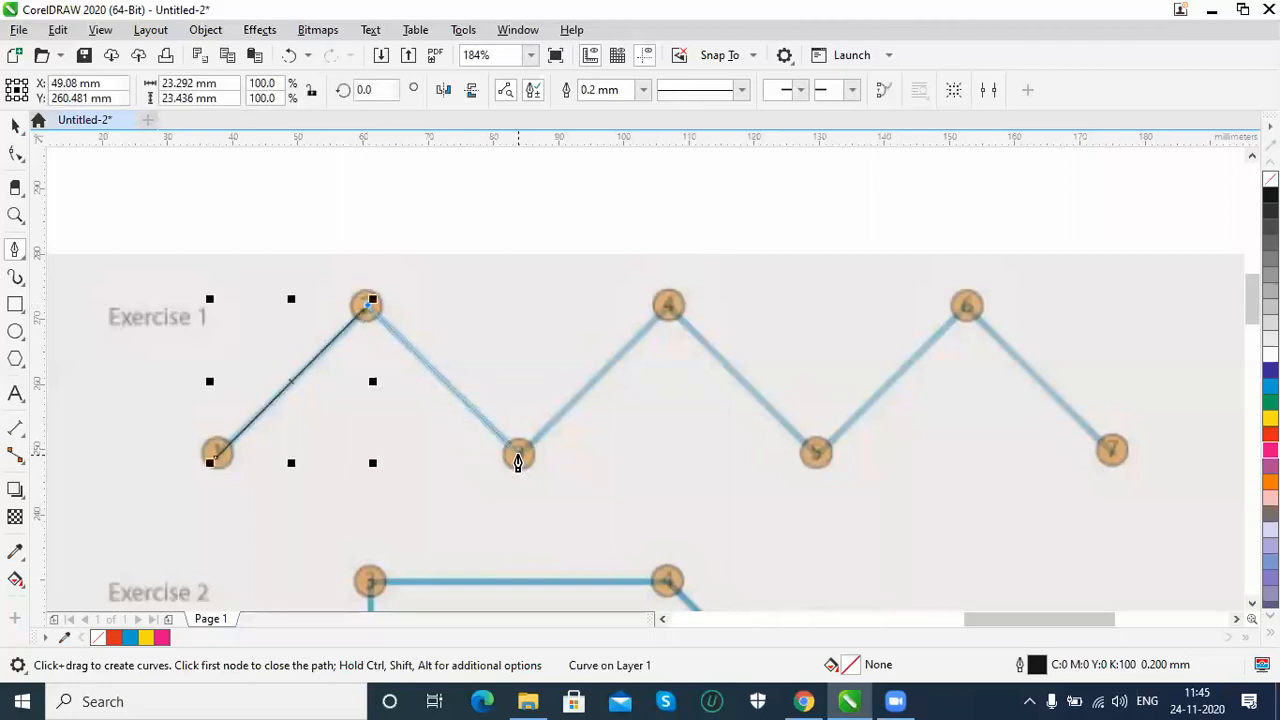
click(518, 460)
key(Escape)
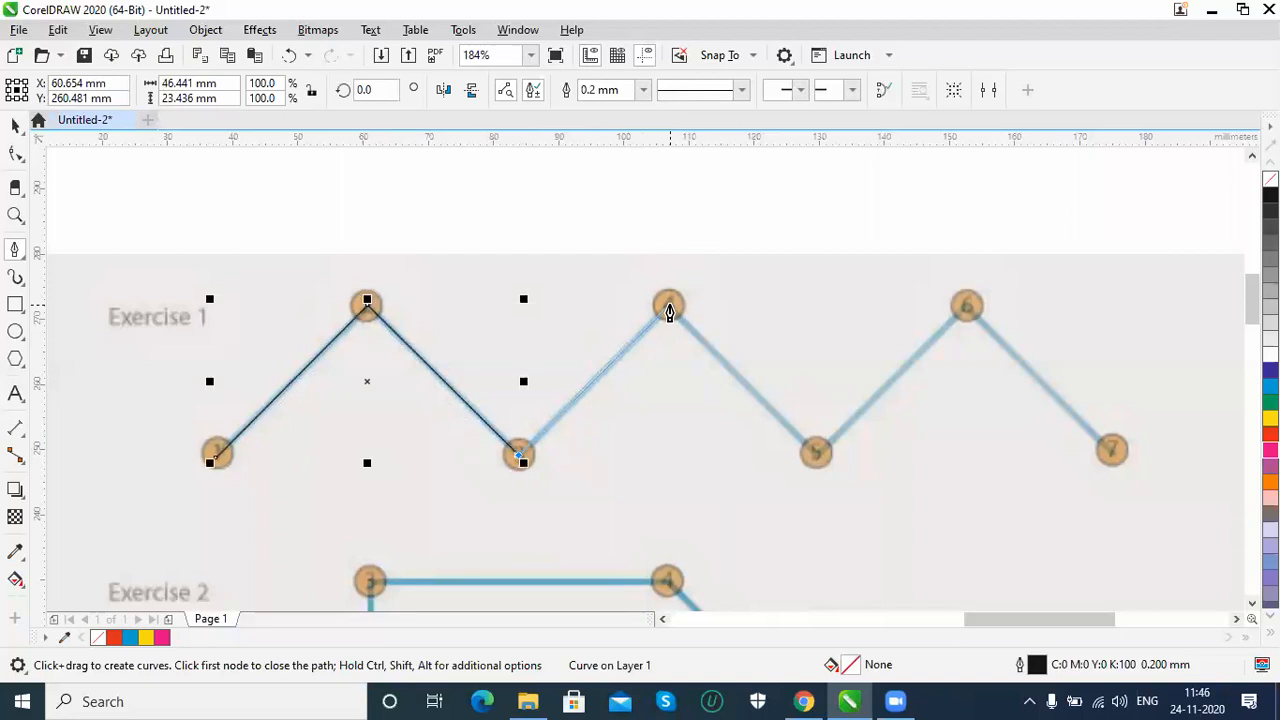
Continue the Exercise 1 zigzag through points 4, 5 and 6 and end it at point 7, about 138 by 23 mm overall.
click(669, 305)
key(Escape)
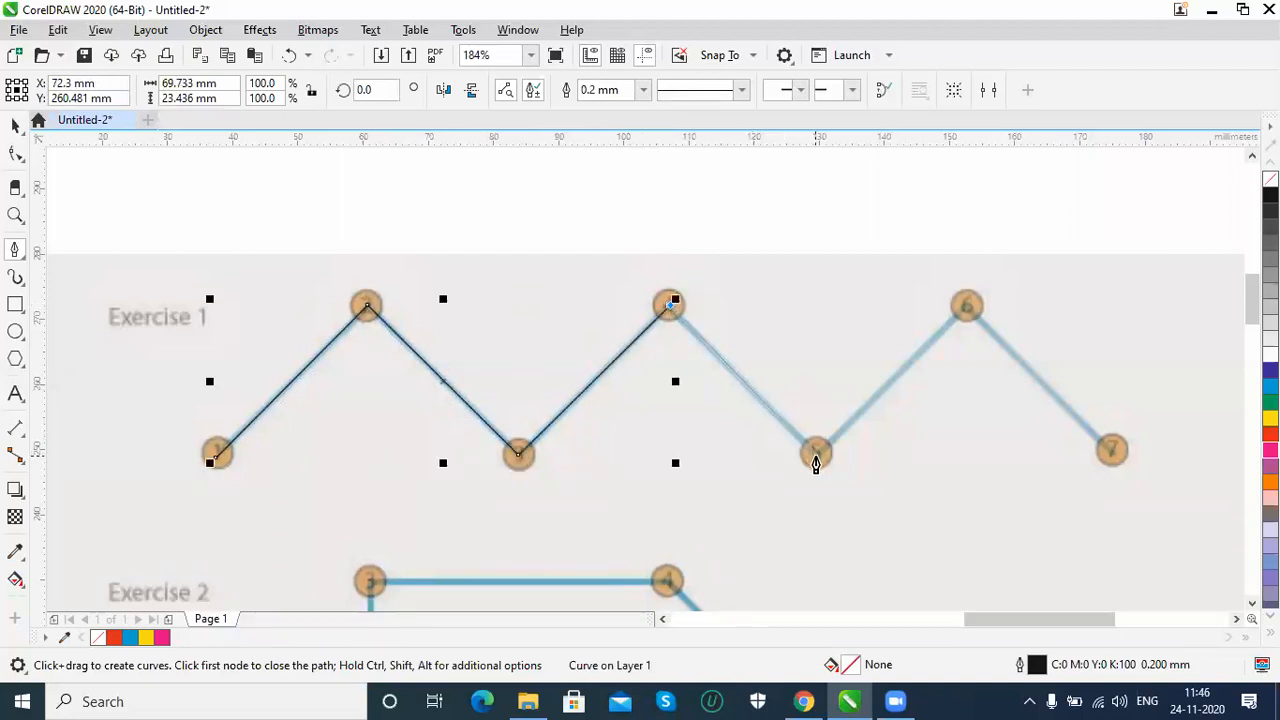
click(816, 460)
key(Escape)
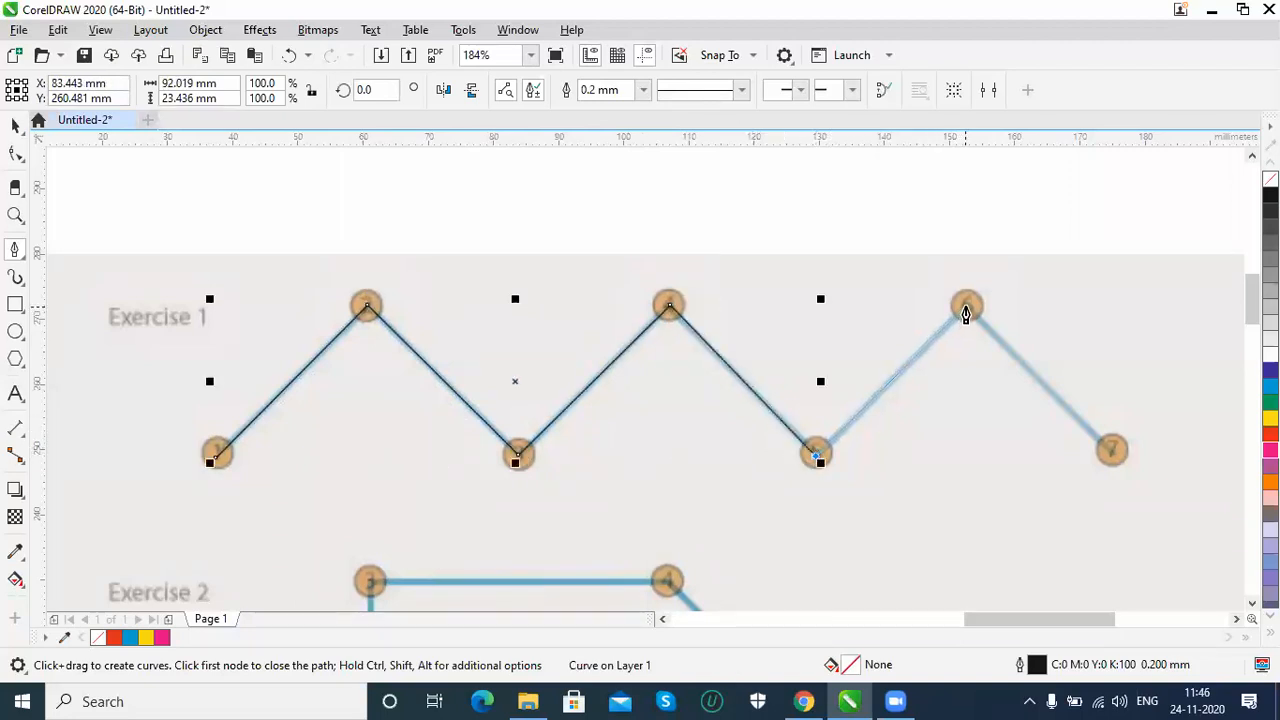
click(966, 310)
key(Escape)
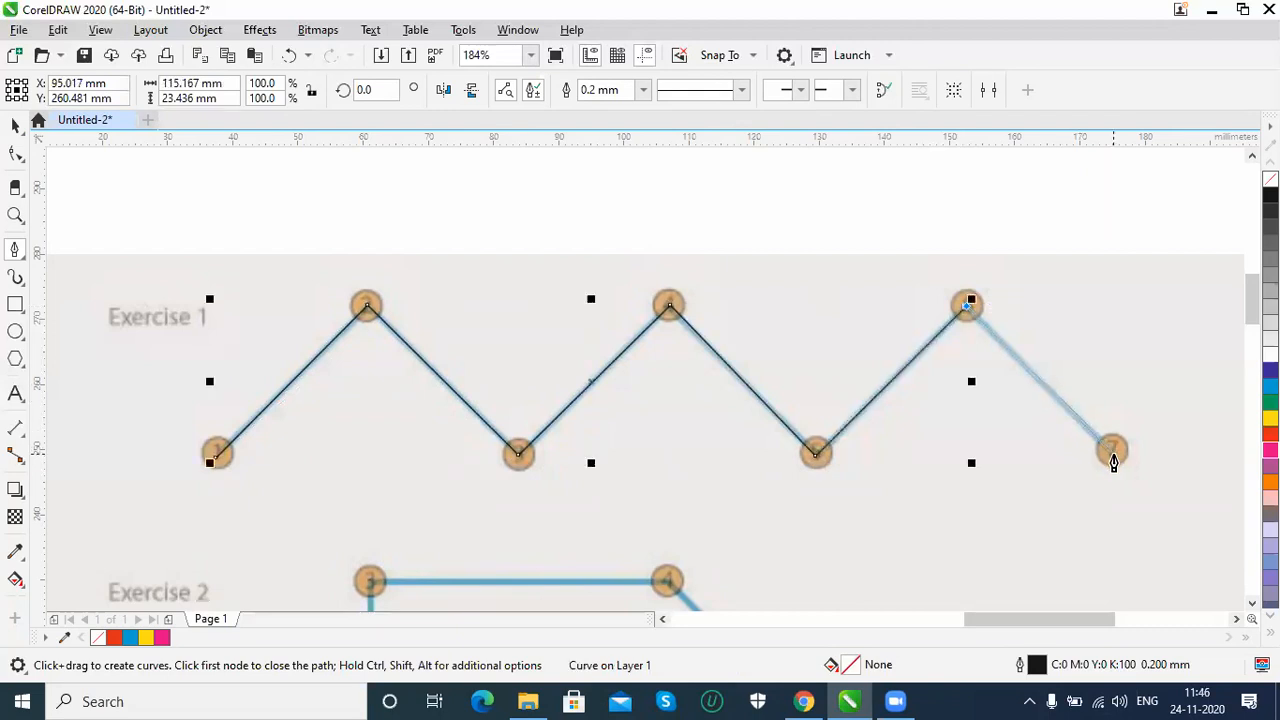
click(1113, 460)
key(Escape)
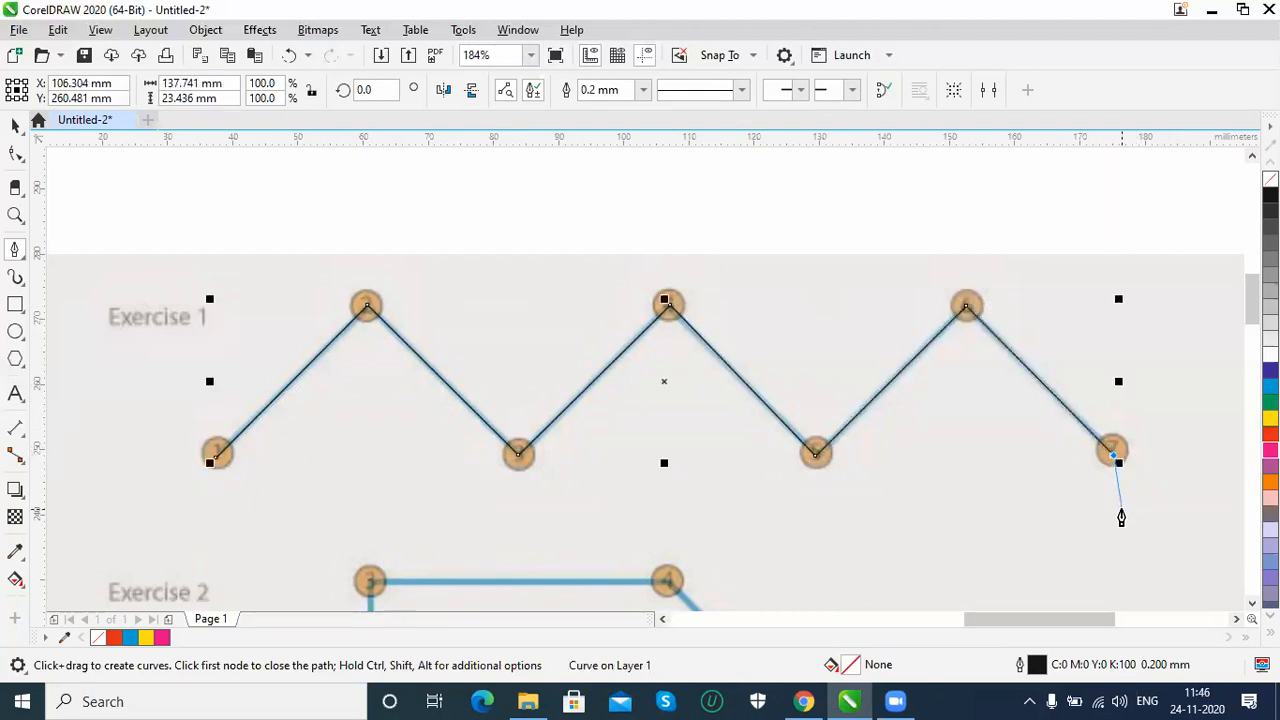
key(Escape)
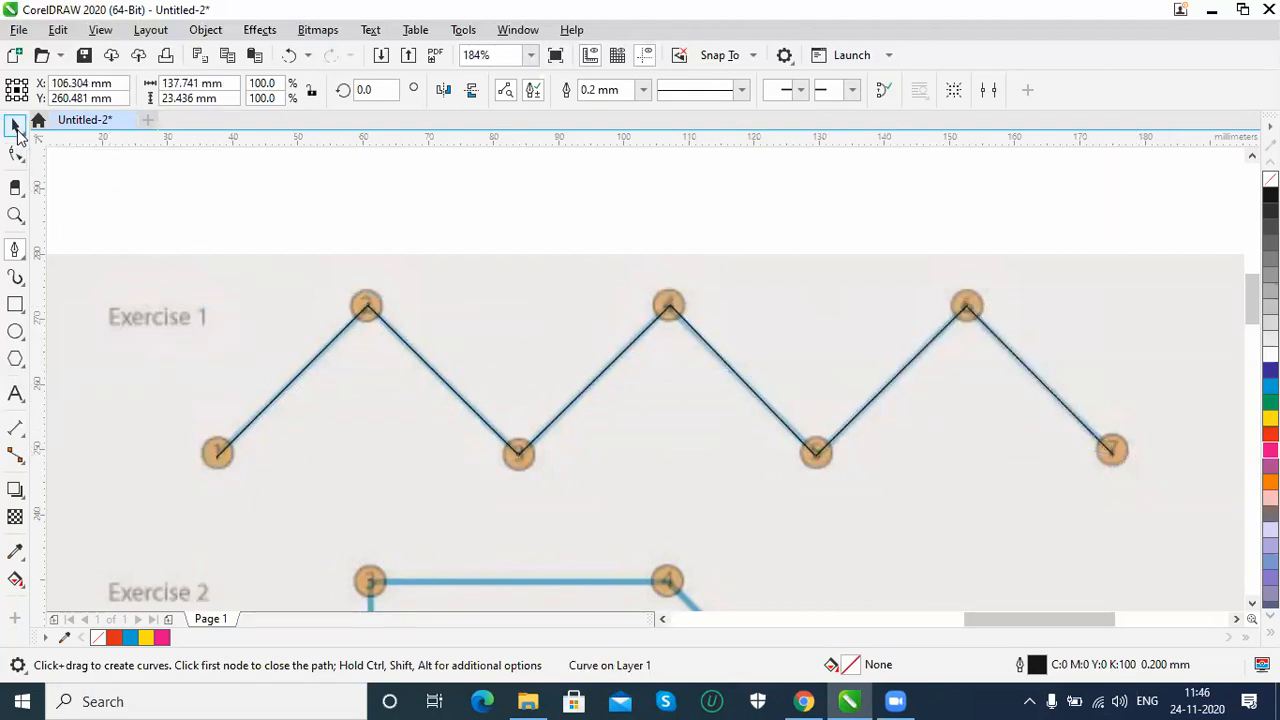
key(space)
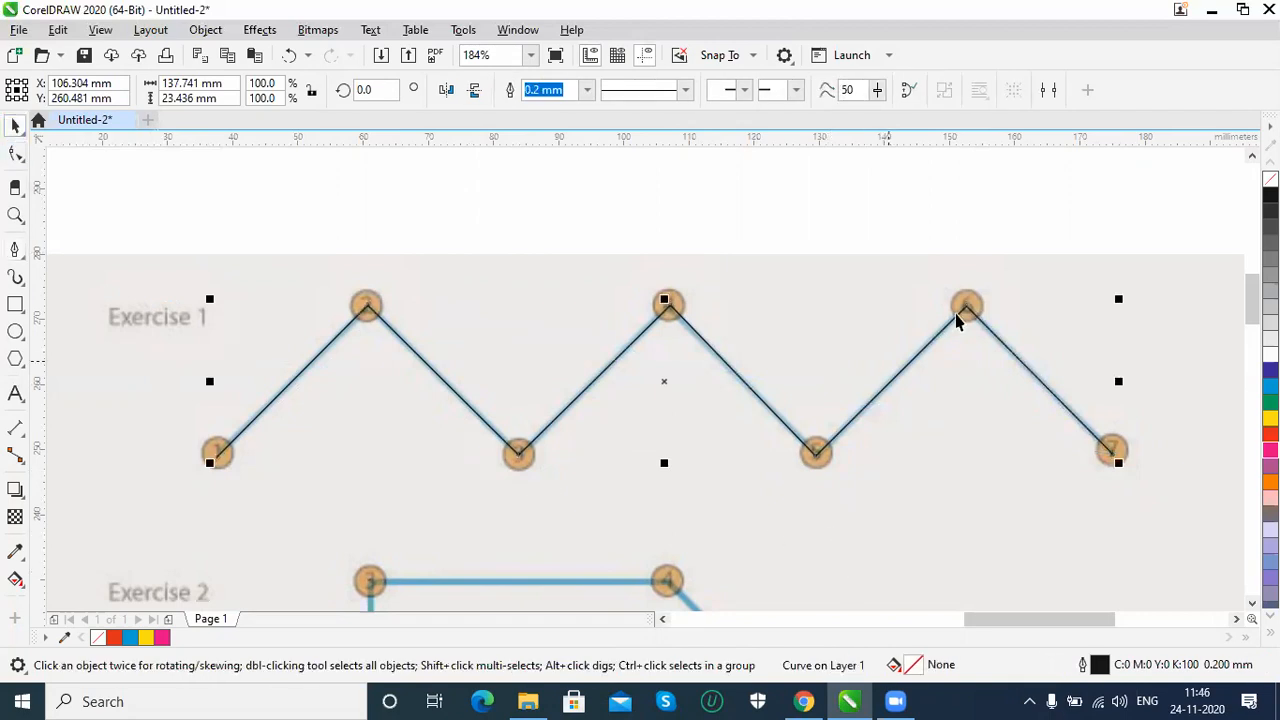
click(1063, 222)
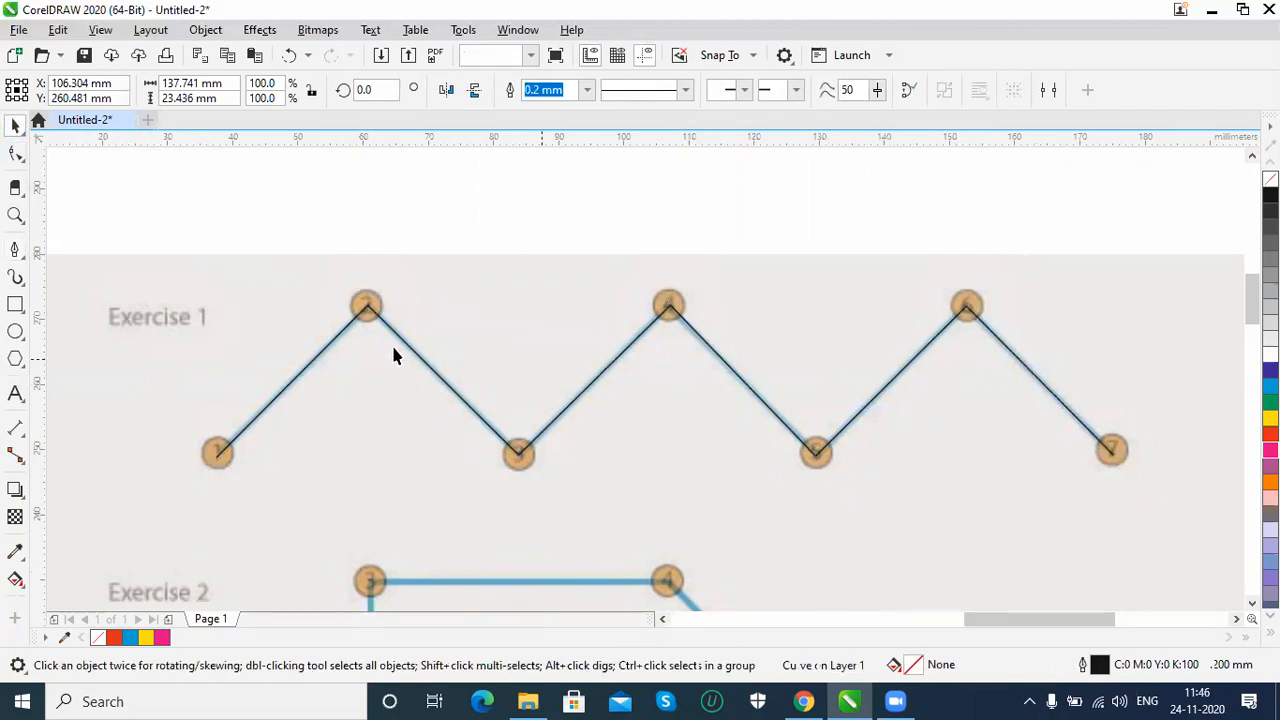
click(279, 403)
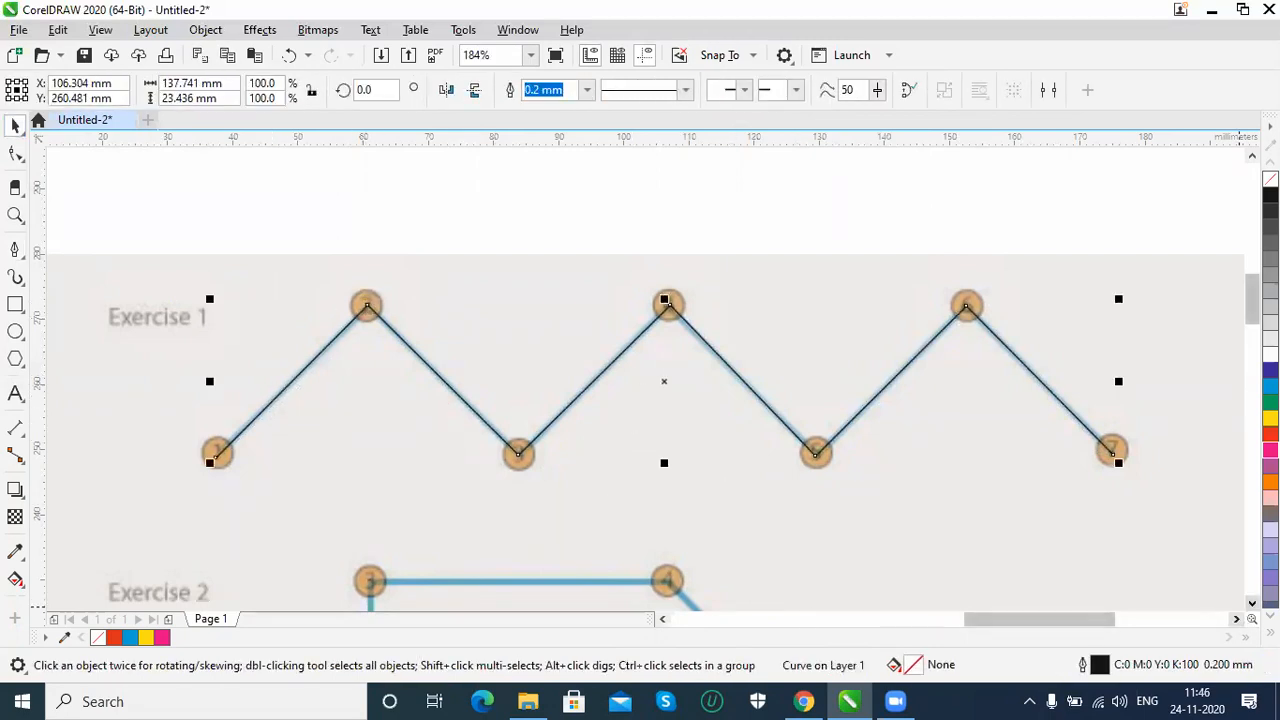
Trace the Exercise 2 stepped line with the Pen tool through points 1 to 6, about 137 by 23 mm, and end the path.
scroll(1240, 614, down, 3)
scroll(640, 380, down, 1)
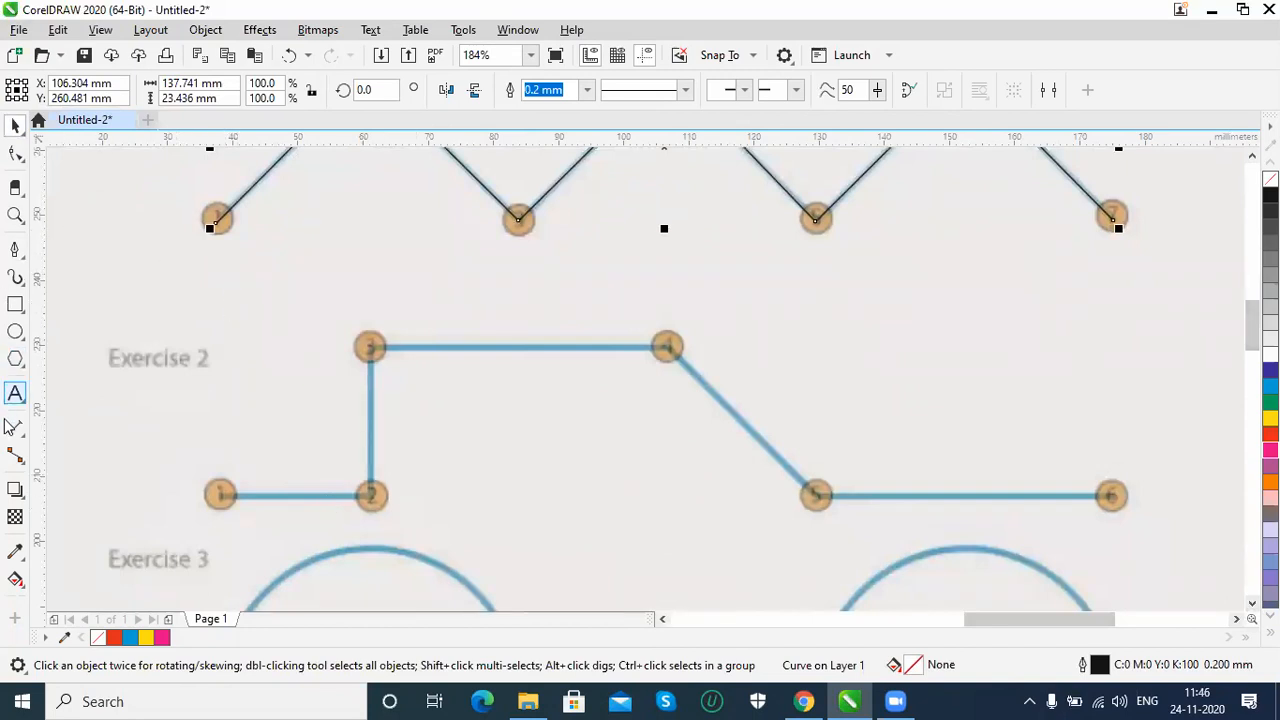
click(15, 250)
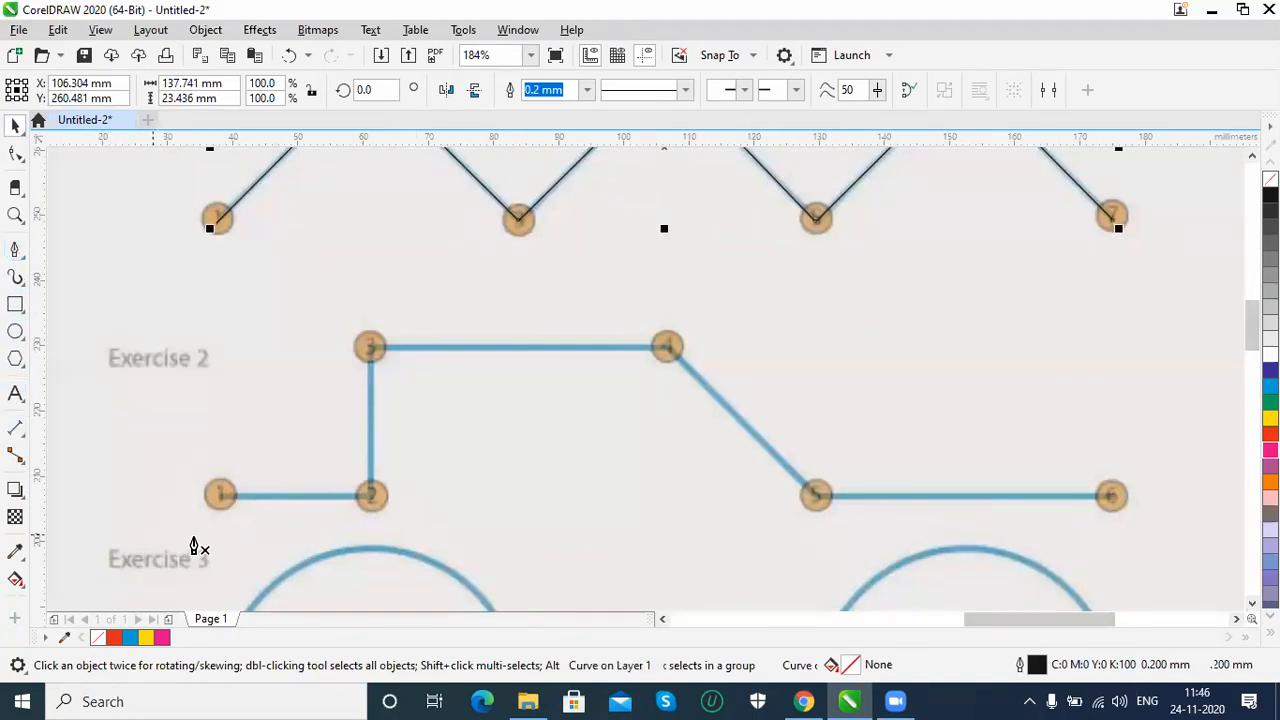
click(219, 505)
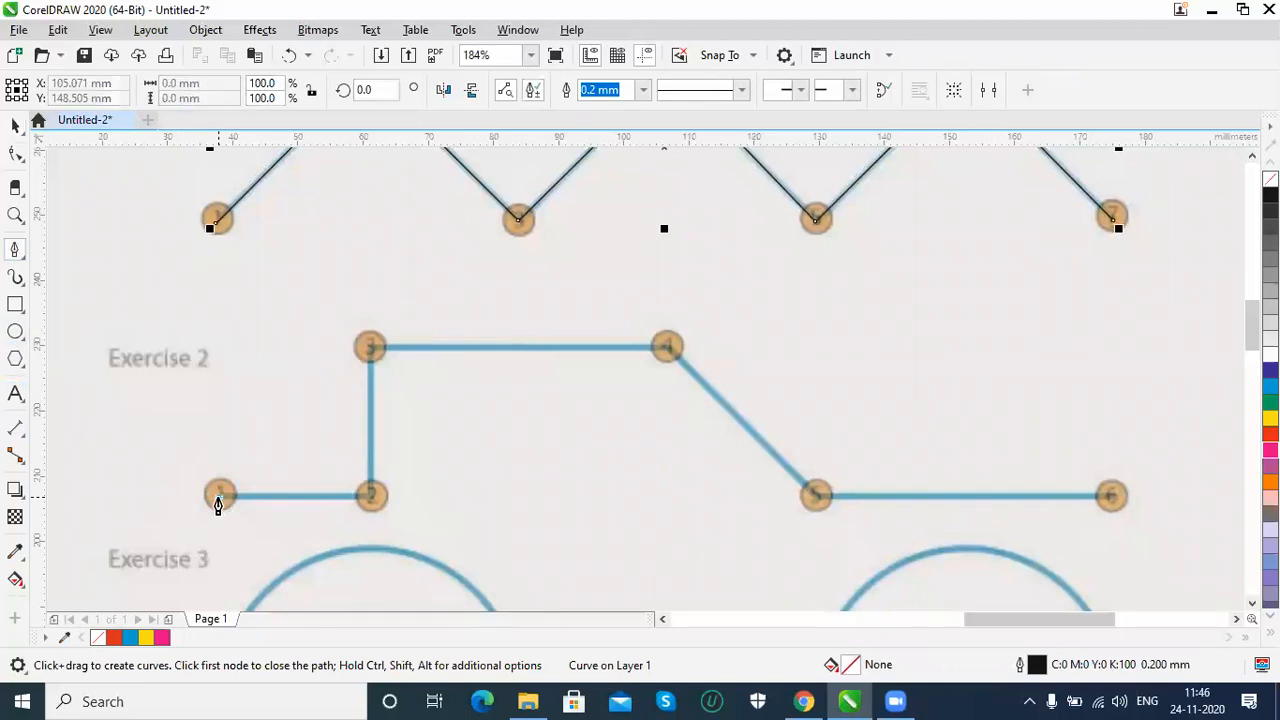
double_click(370, 498)
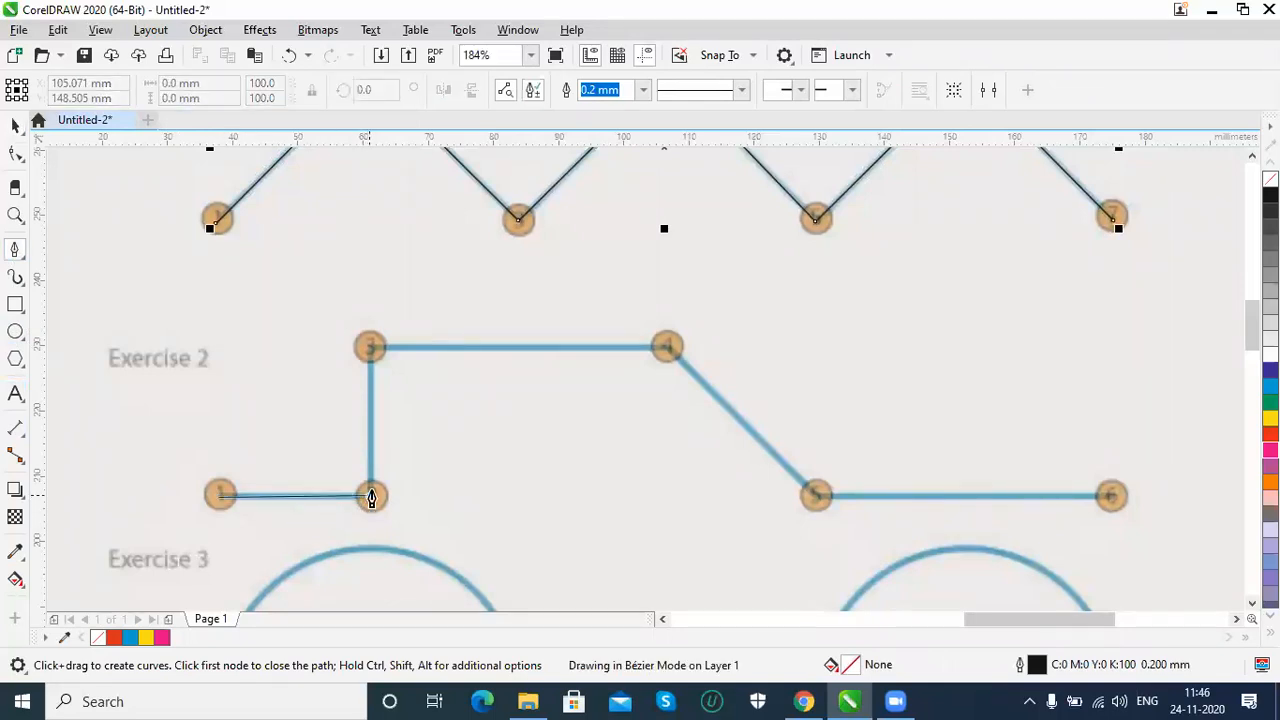
click(370, 350)
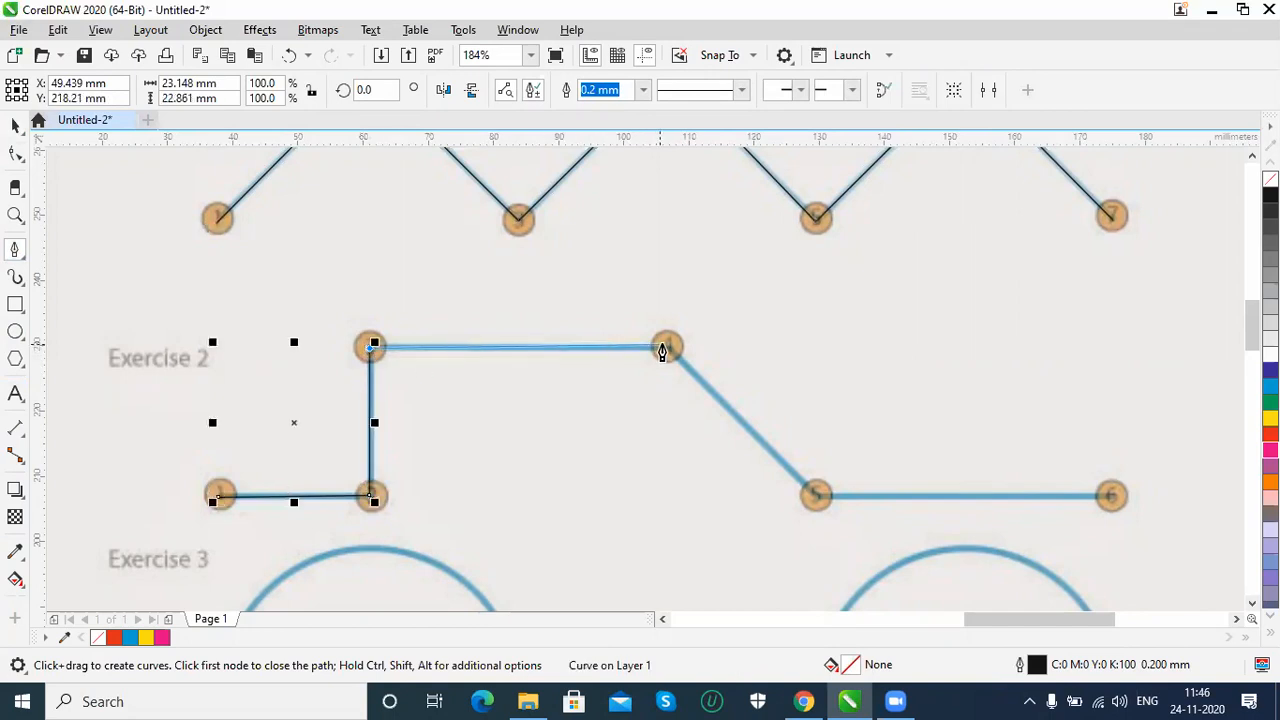
double_click(668, 350)
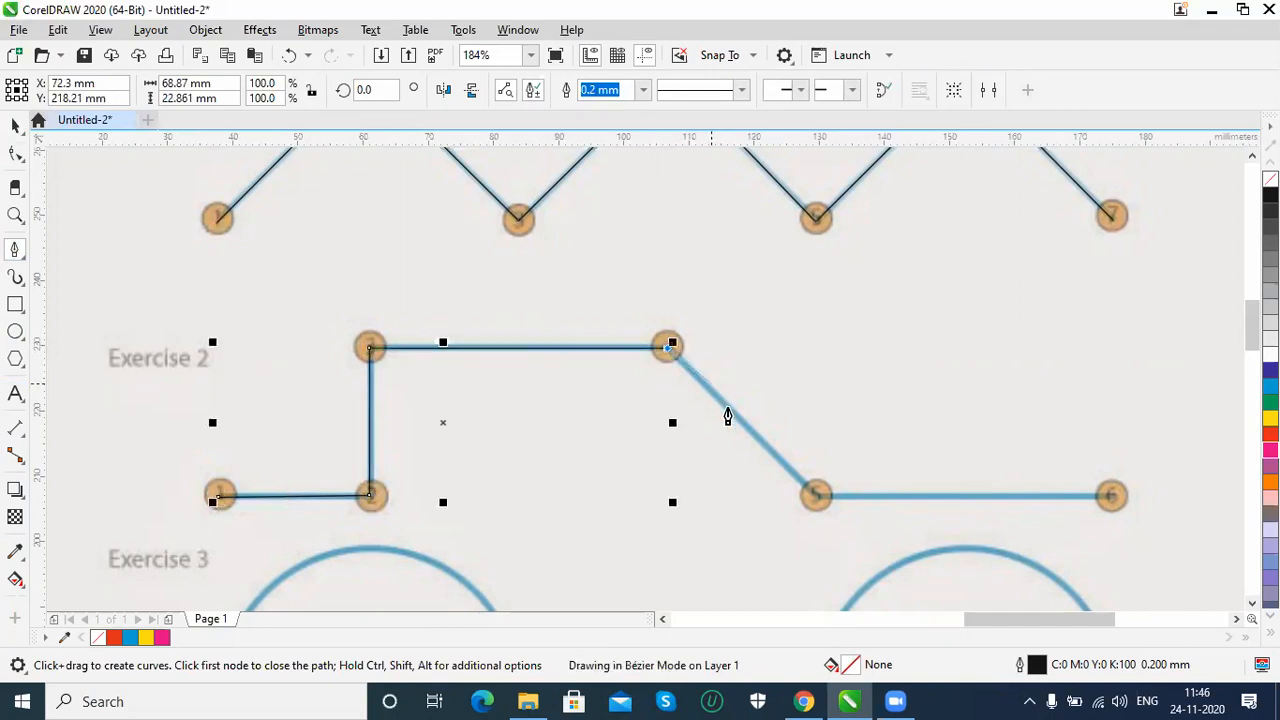
click(816, 500)
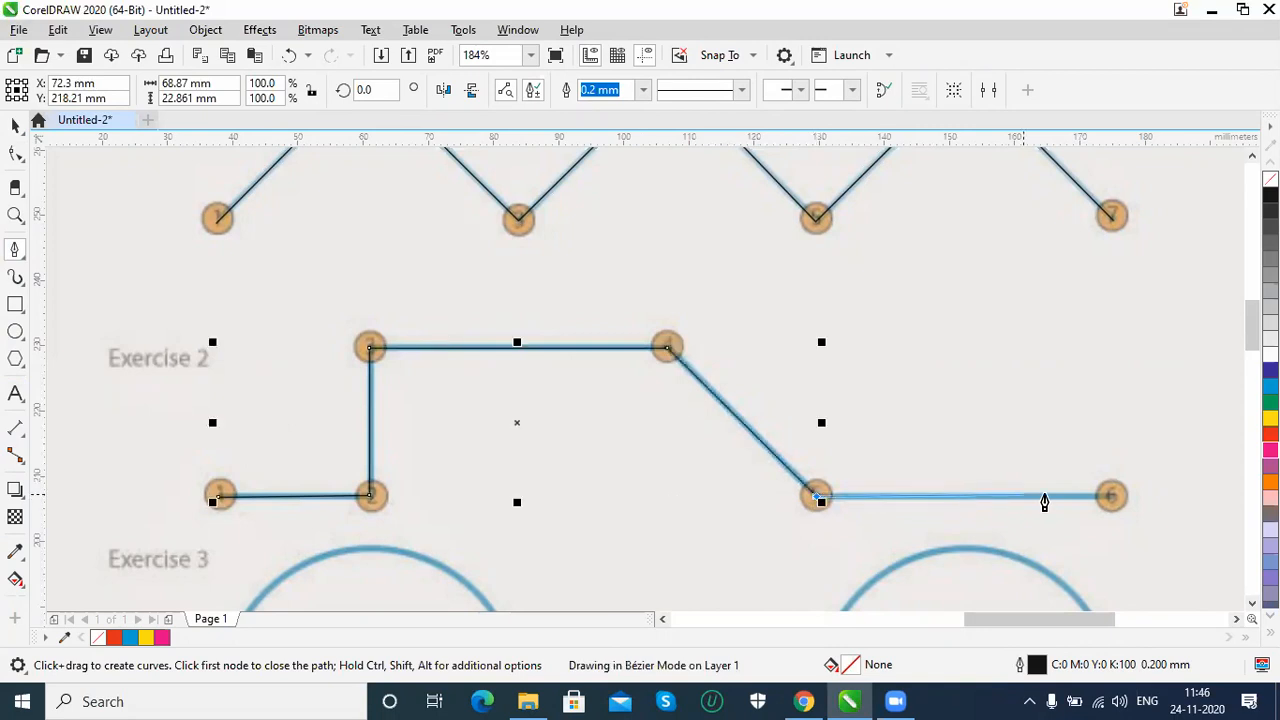
click(1111, 500)
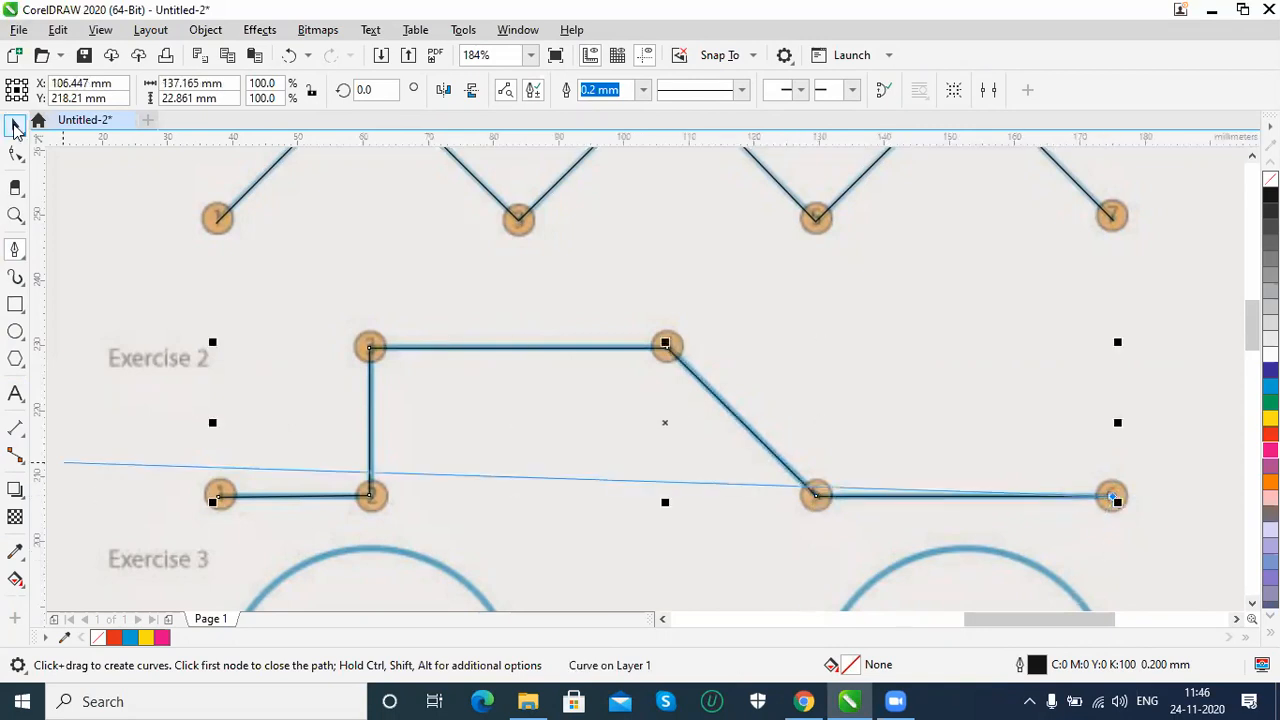
click(15, 128)
click(294, 574)
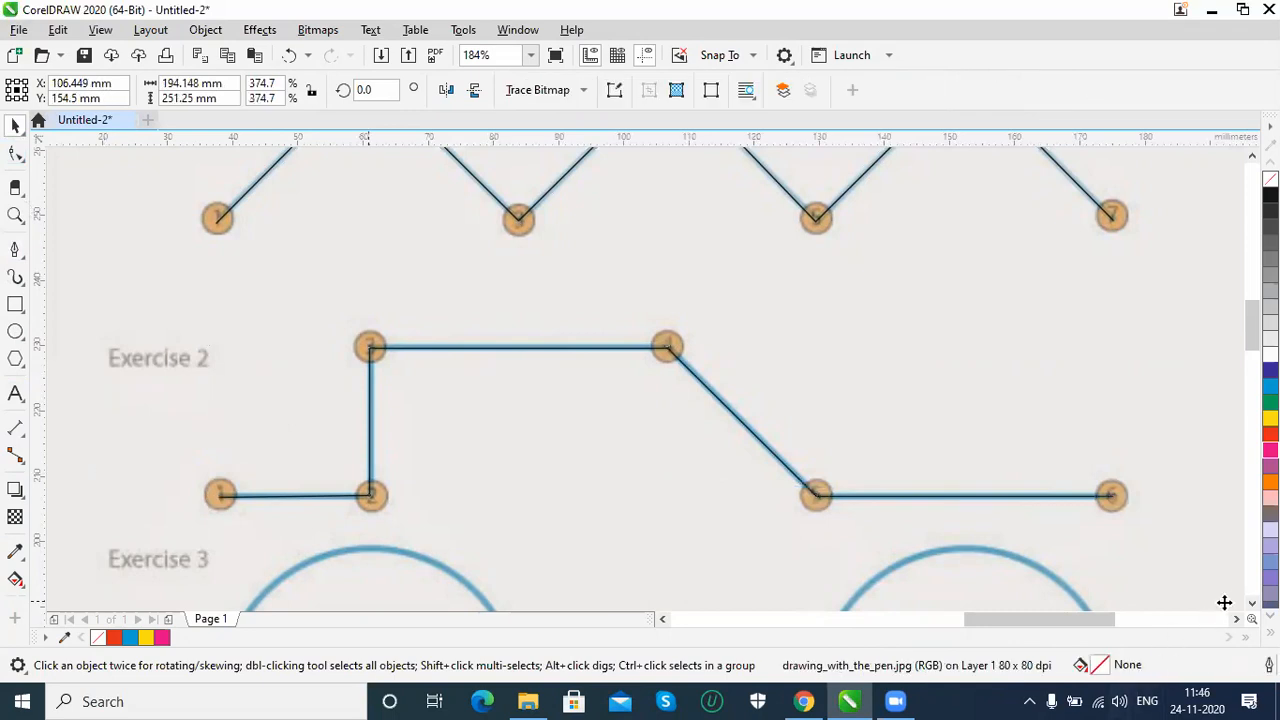
Start tracing the Exercise 3 wave with the Pen tool, curving from point 1 to the first crest and removing the crest's outgoing handle.
scroll(1251, 322, down, 5)
scroll(1251, 322, down, 3)
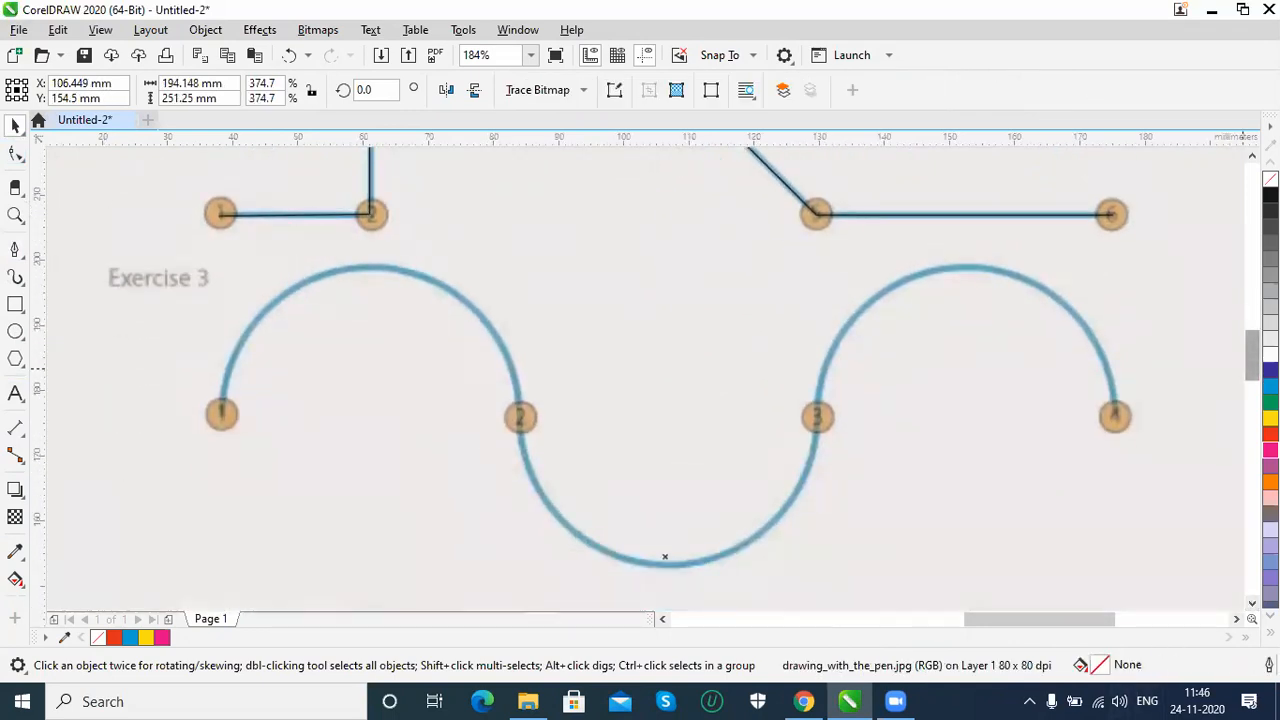
scroll(653, 380, up, 12)
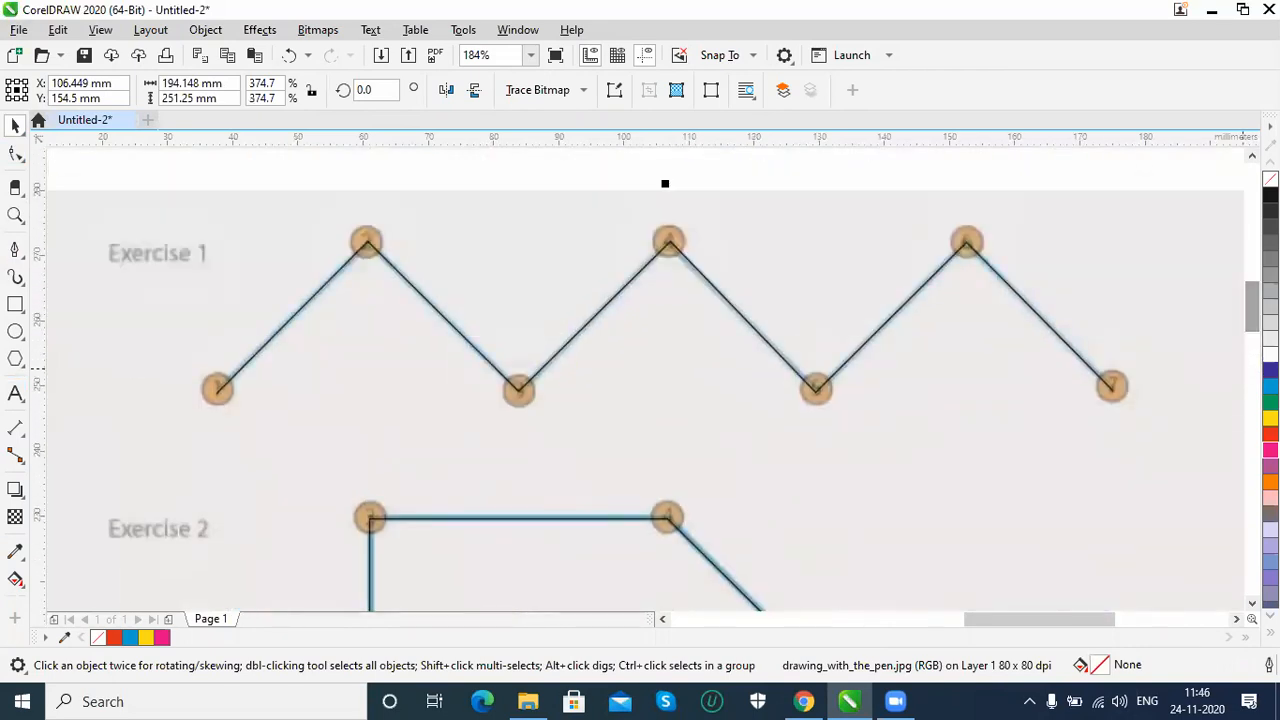
scroll(665, 183, down, 13)
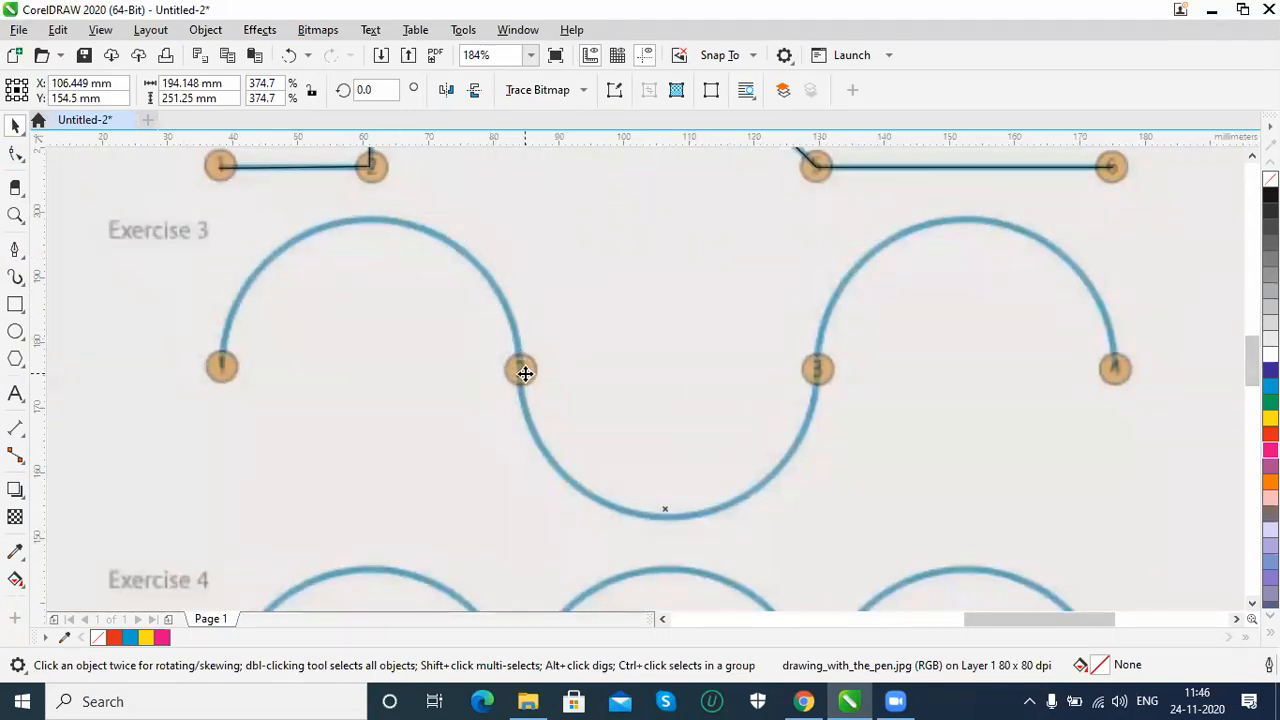
click(15, 250)
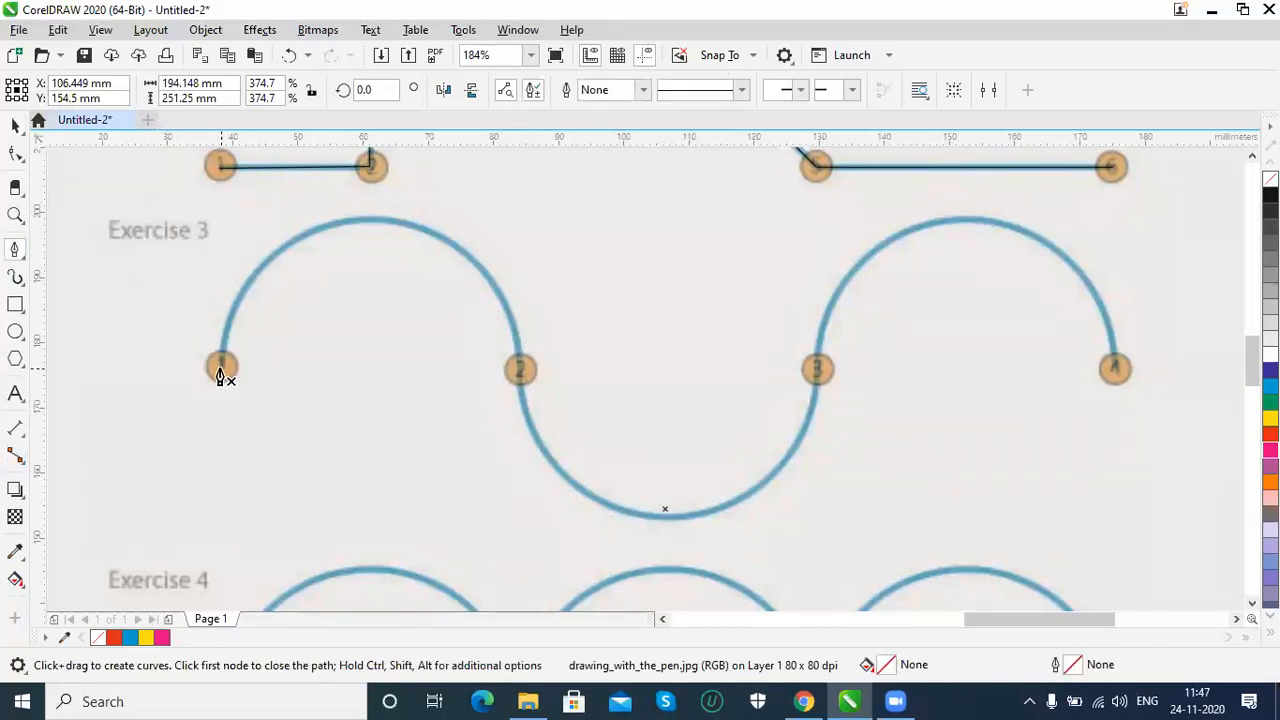
drag(222, 369, 223, 459)
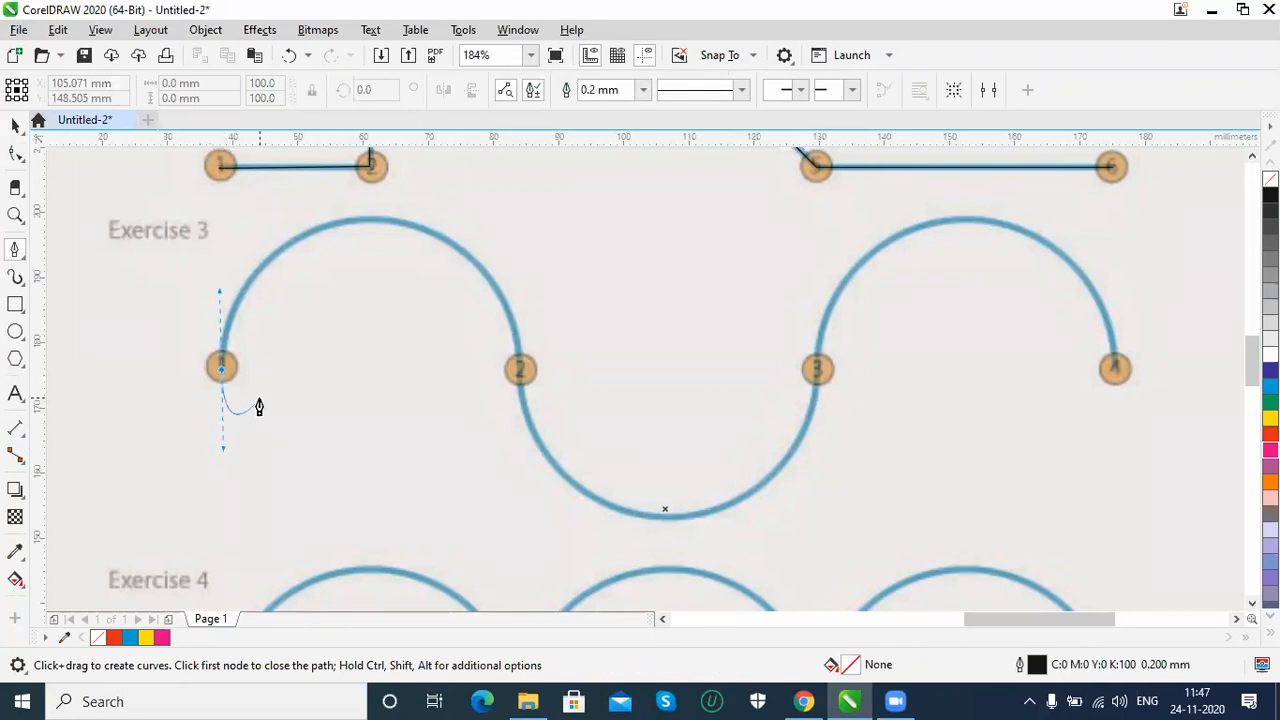
key(Escape)
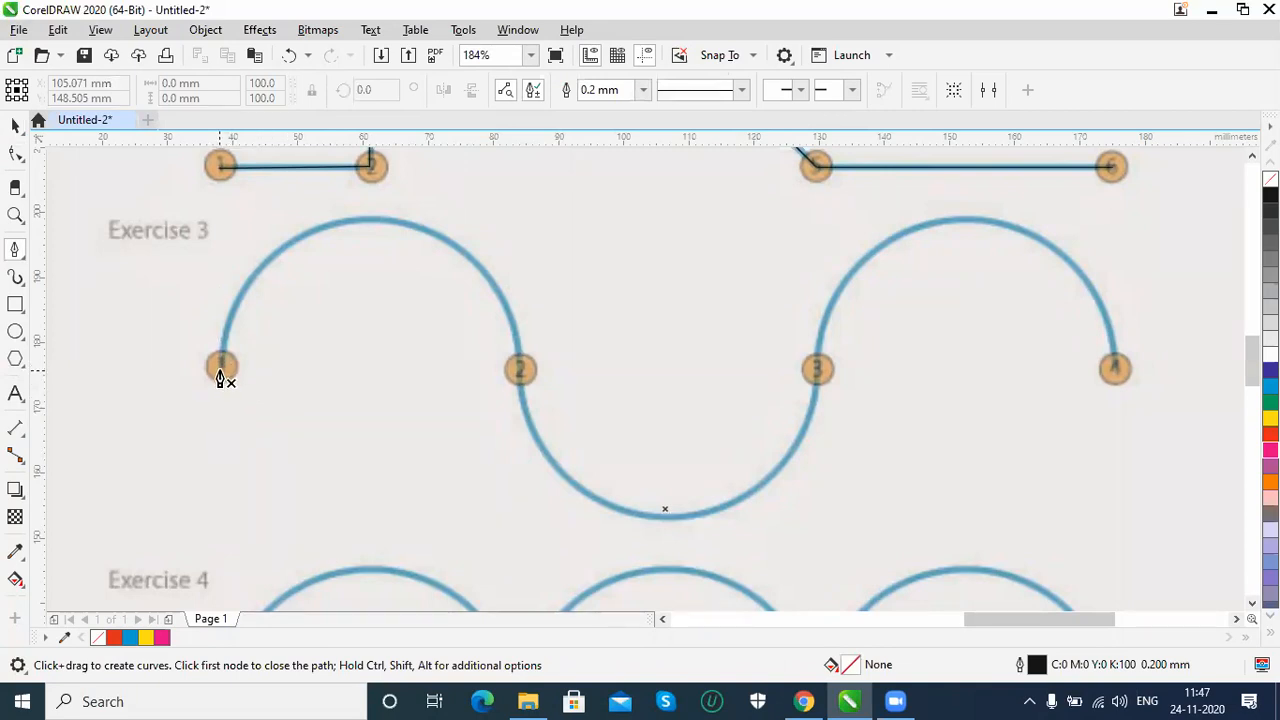
click(221, 369)
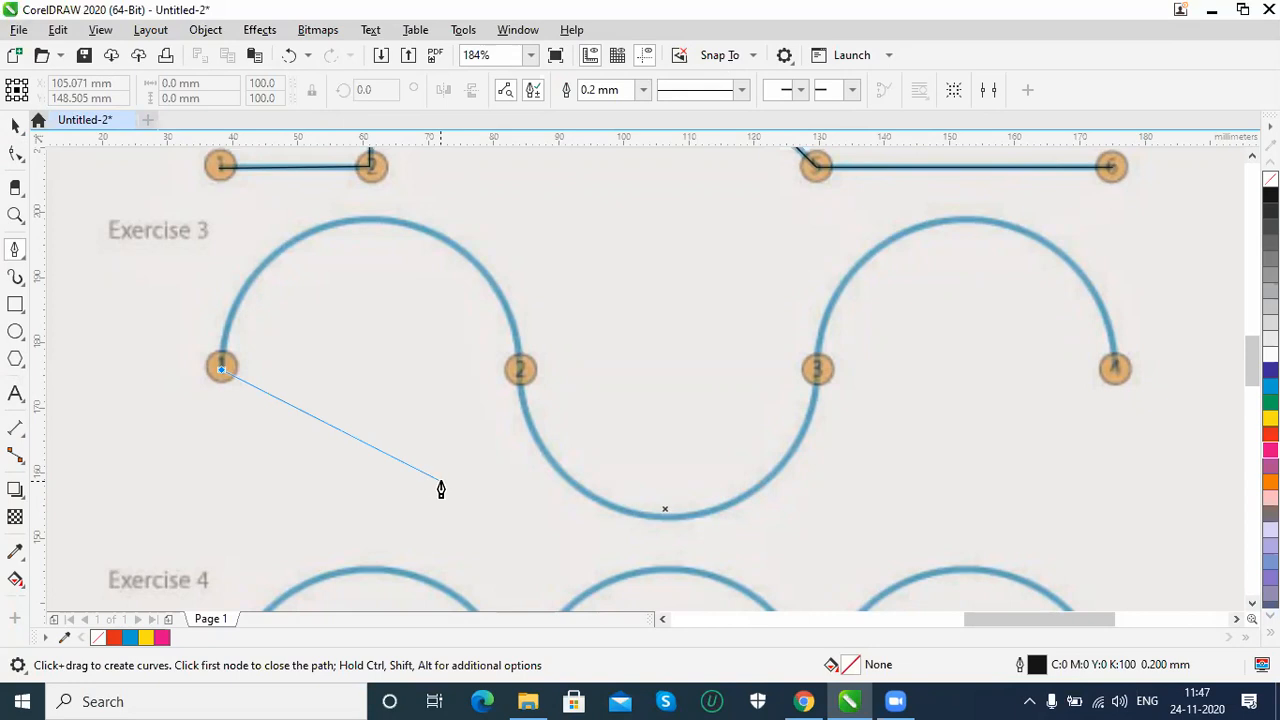
click(367, 229)
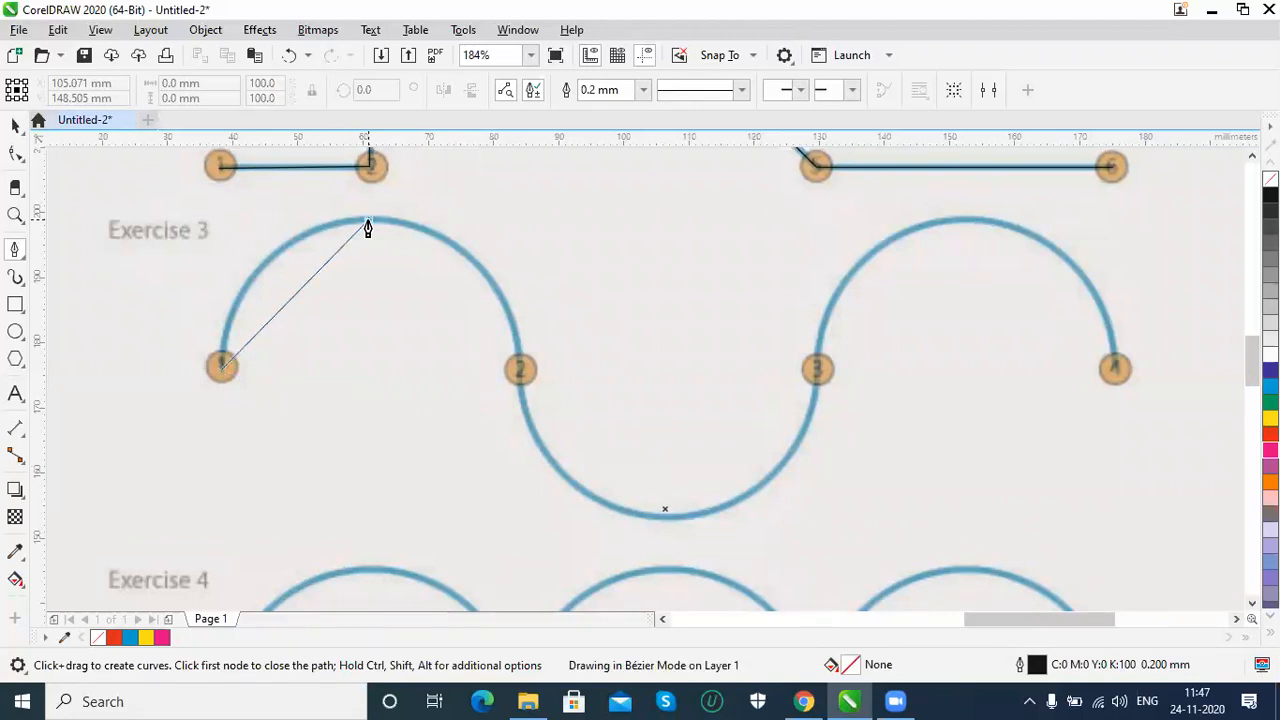
drag(367, 229, 517, 217)
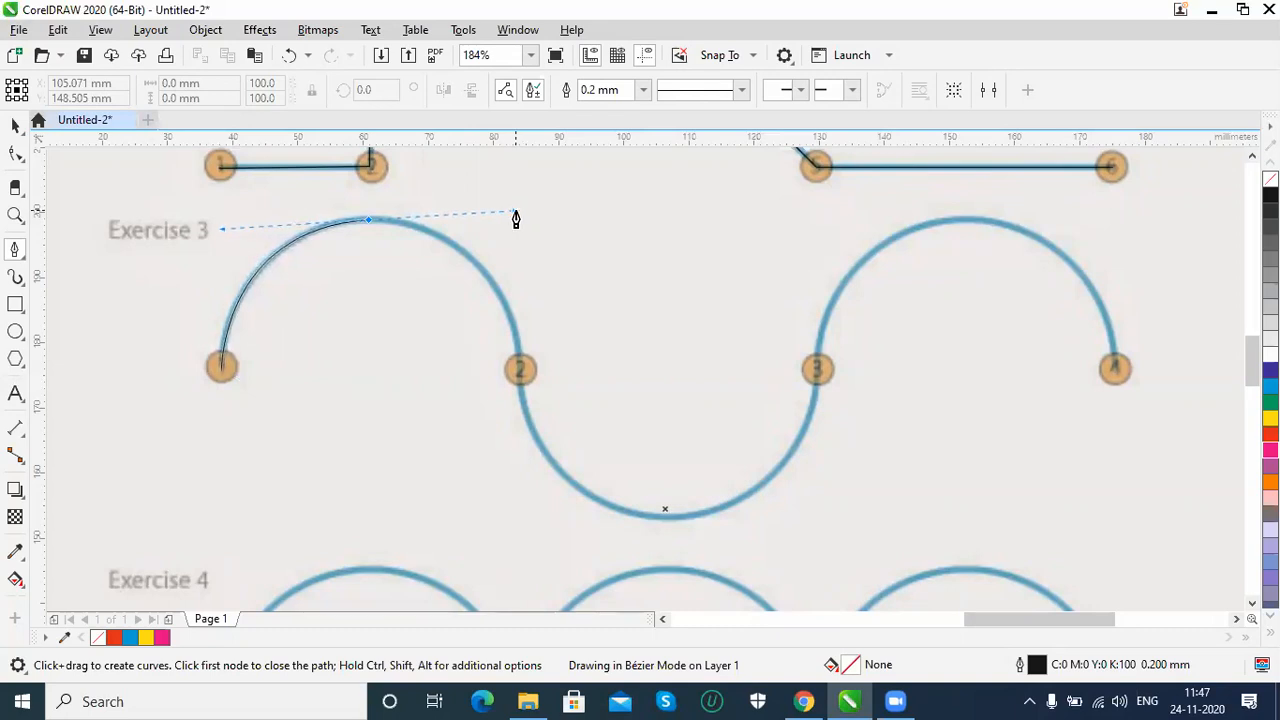
drag(516, 219, 516, 219)
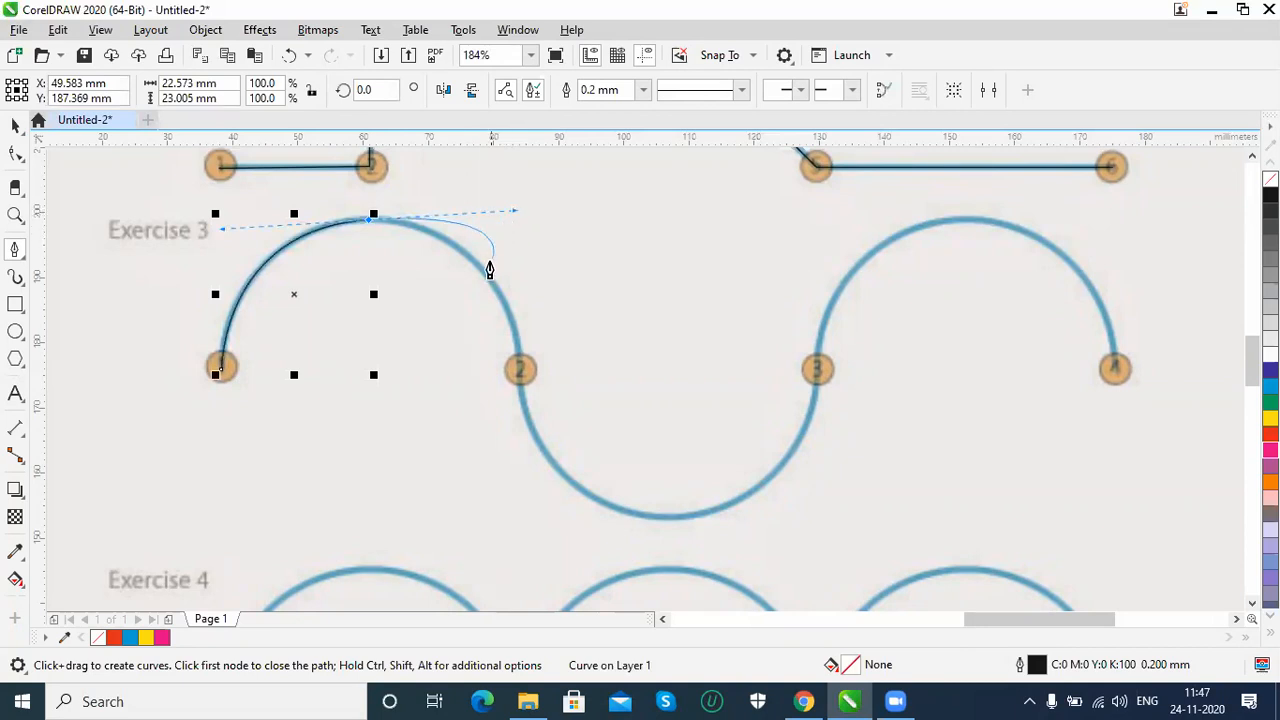
click(370, 222)
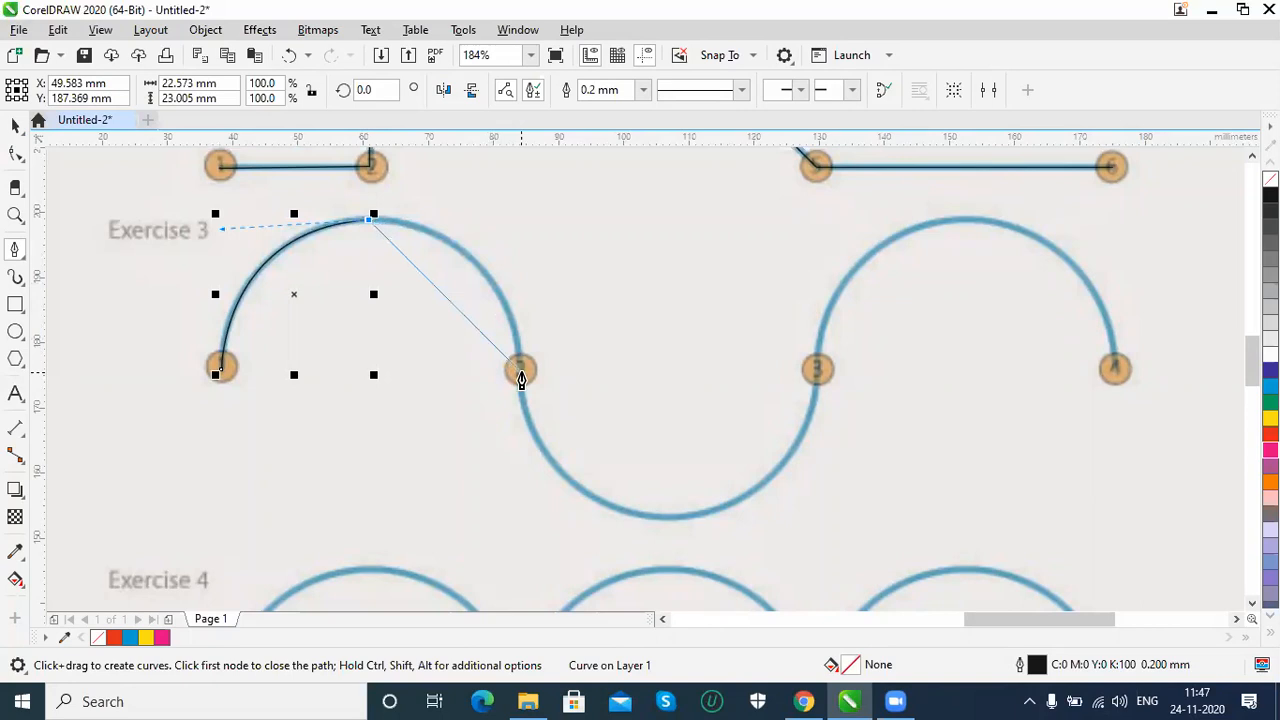
Continue the Exercise 3 wave through point 2 to the trough, reaching about 67 by 46 mm, and remove the trough node's outgoing handle.
drag(519, 372, 529, 534)
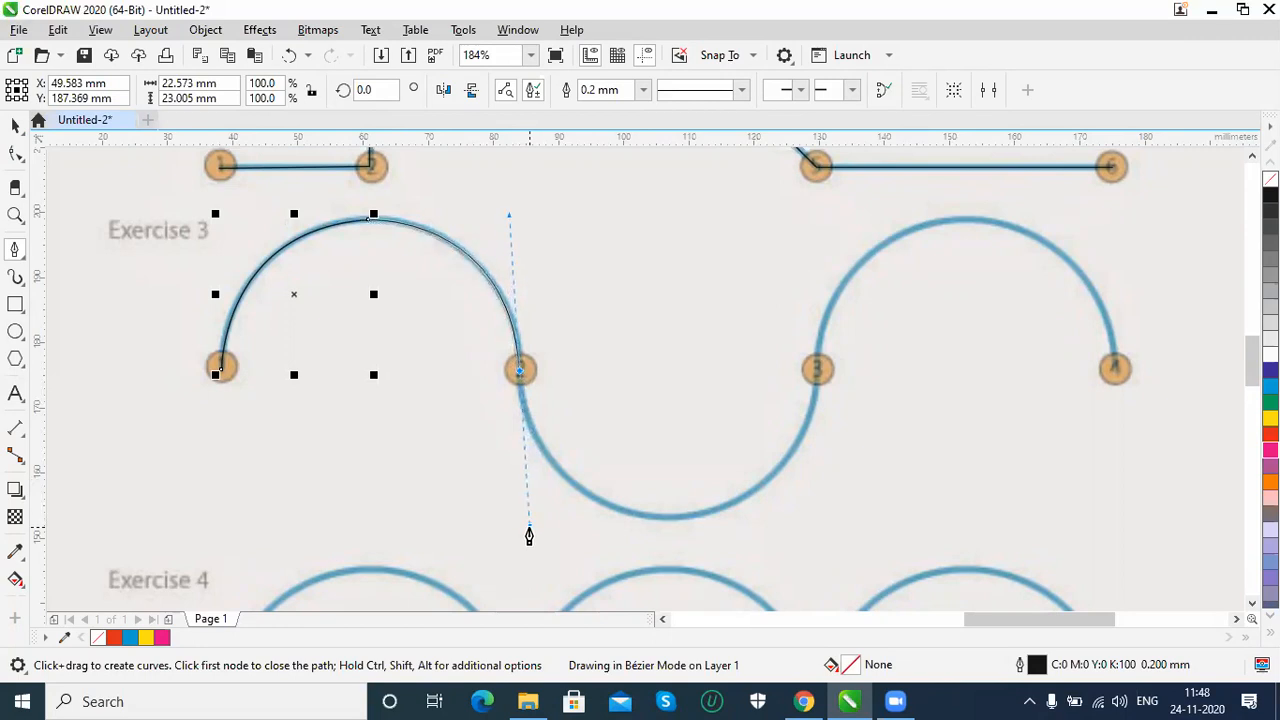
drag(529, 534, 529, 526)
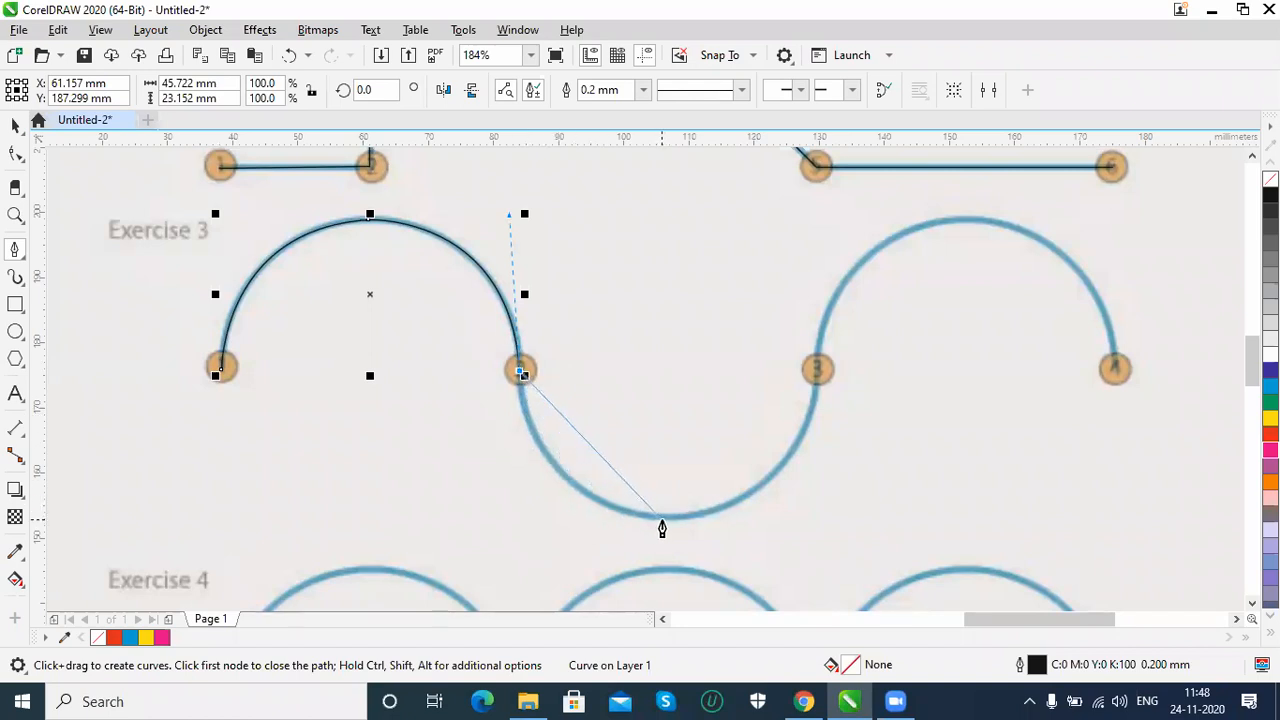
click(658, 527)
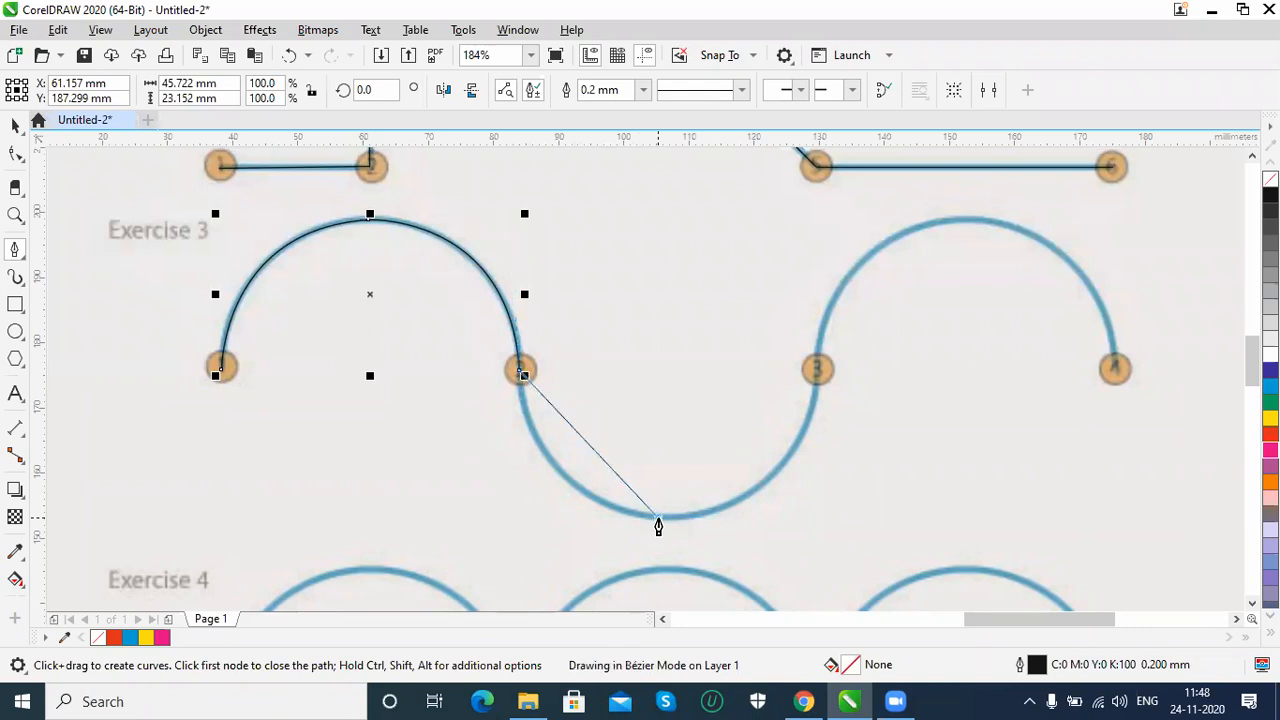
drag(658, 527, 793, 540)
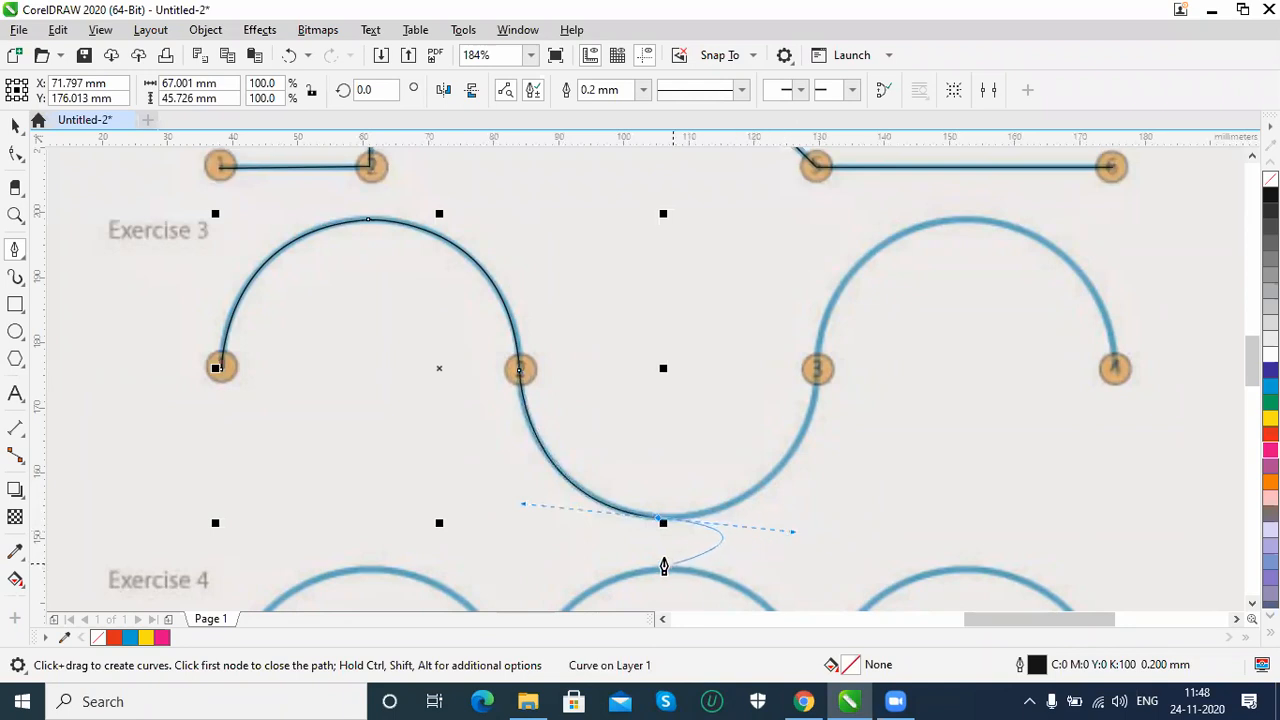
click(659, 520)
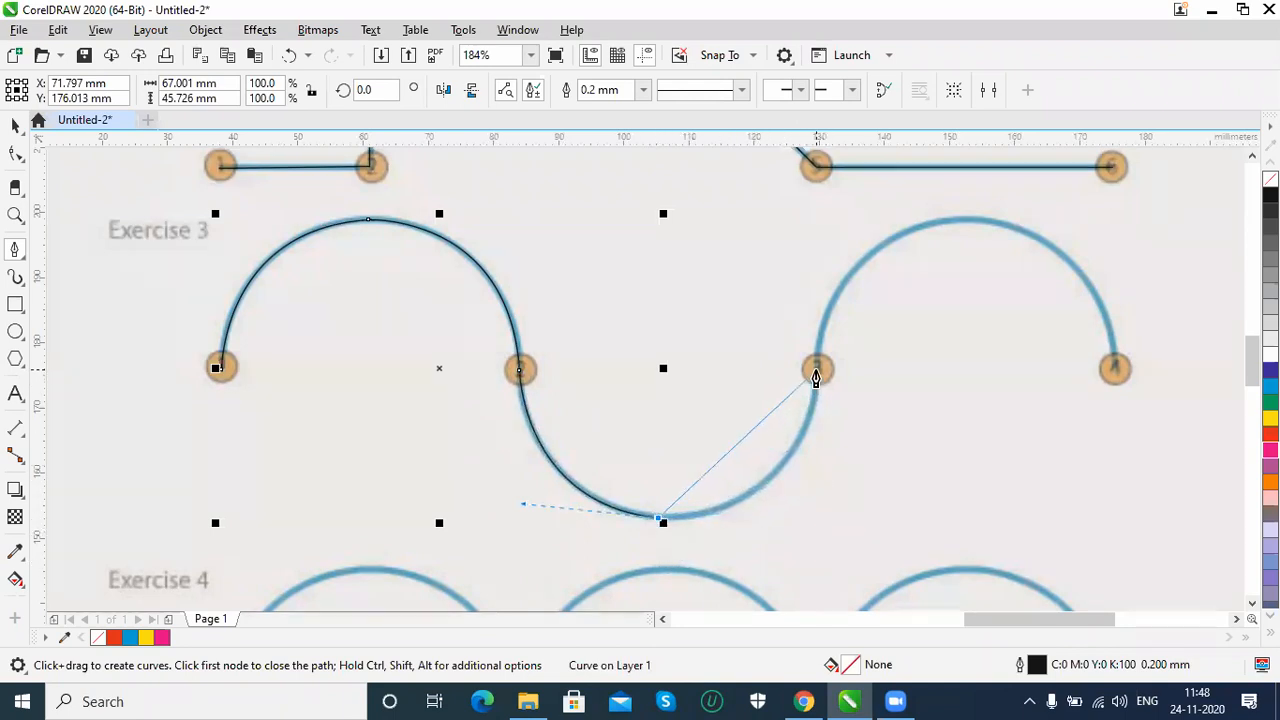
Continue the Exercise 3 wave through point 3 and the second crest and end it at point 4, about 137 by 46 mm overall.
drag(816, 374, 827, 227)
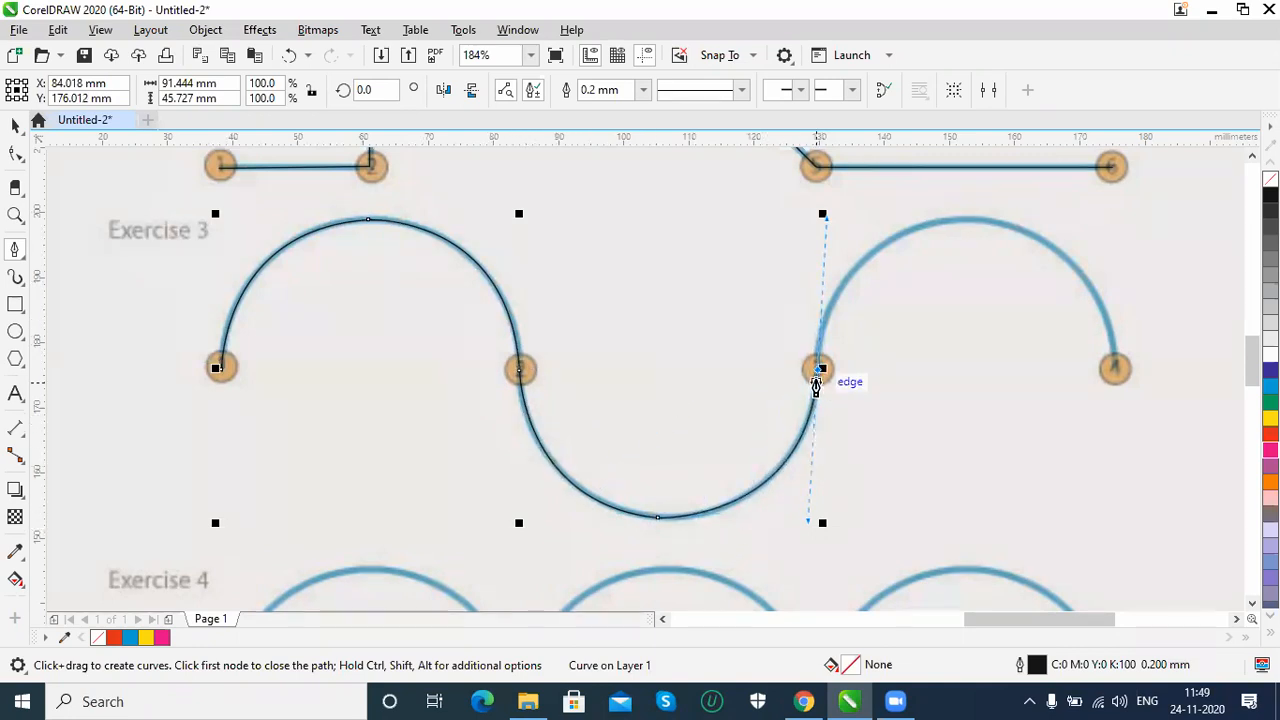
click(818, 372)
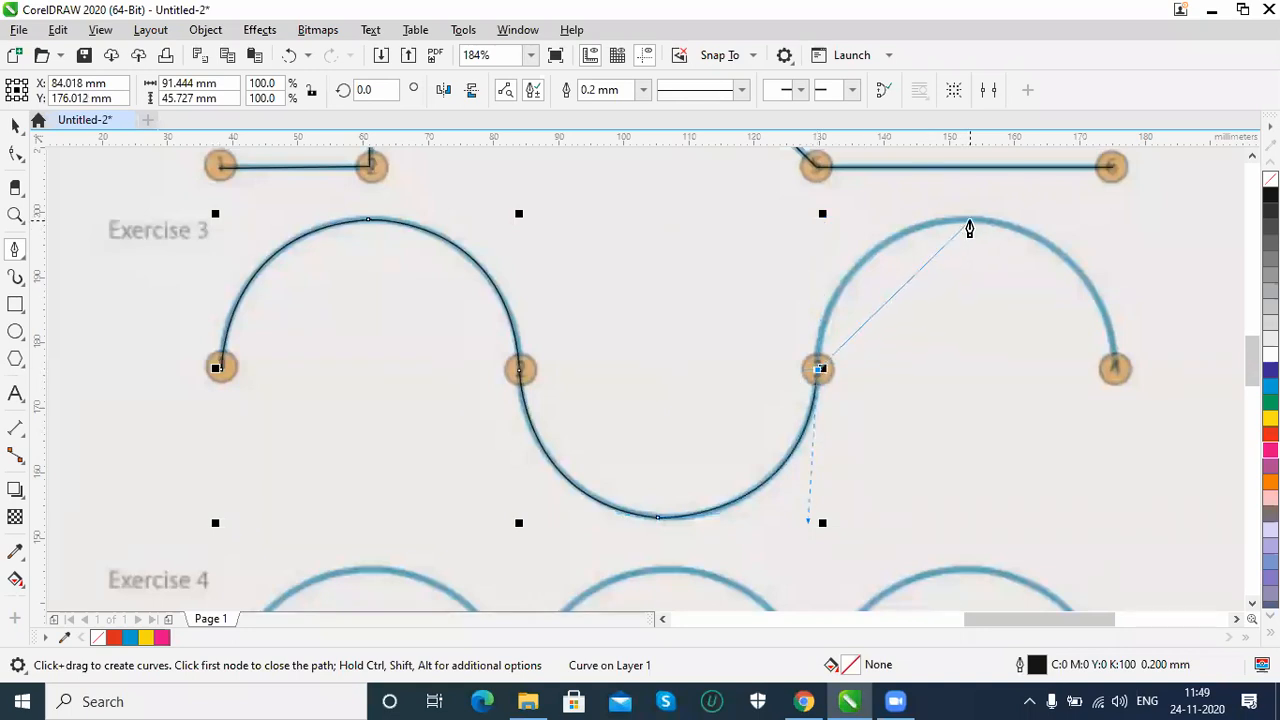
drag(969, 222, 1121, 223)
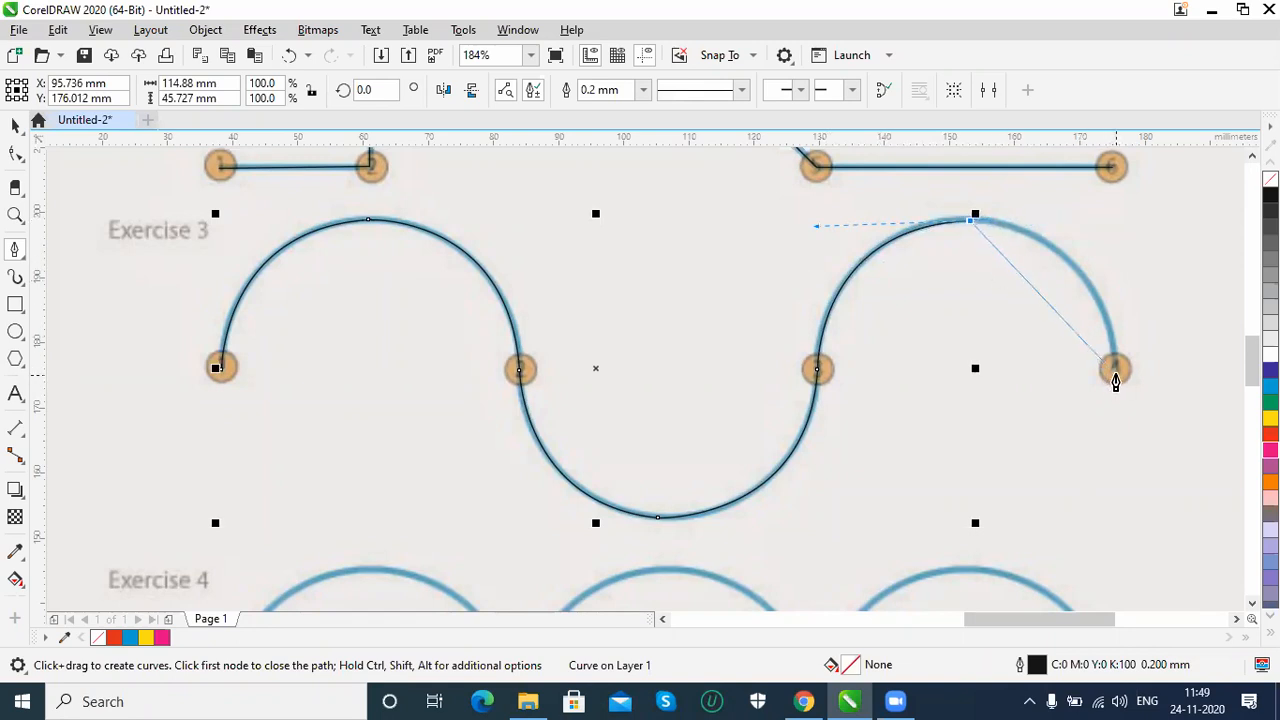
drag(1116, 372, 1128, 531)
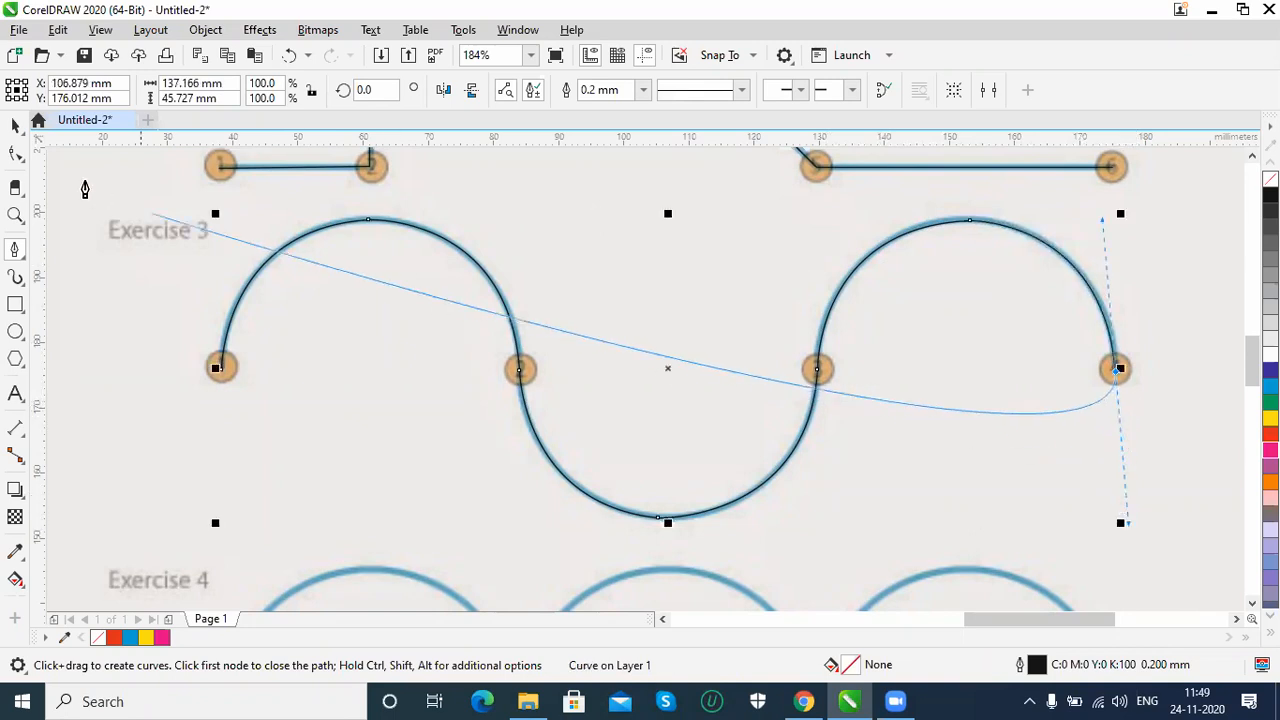
click(16, 126)
click(133, 447)
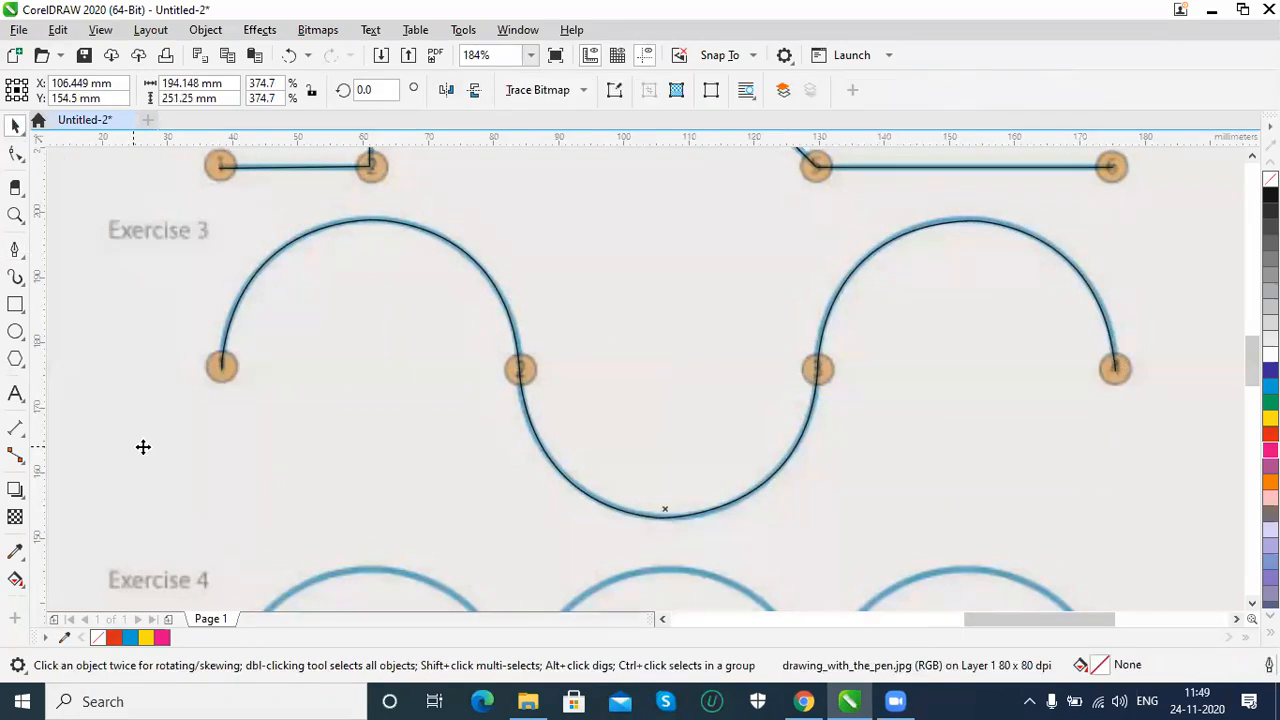
Start tracing the Exercise 4 arches with the Pen tool, curving from point 1 to the first arch's crest, about 23 by 23 mm.
scroll(652, 380, down, 2)
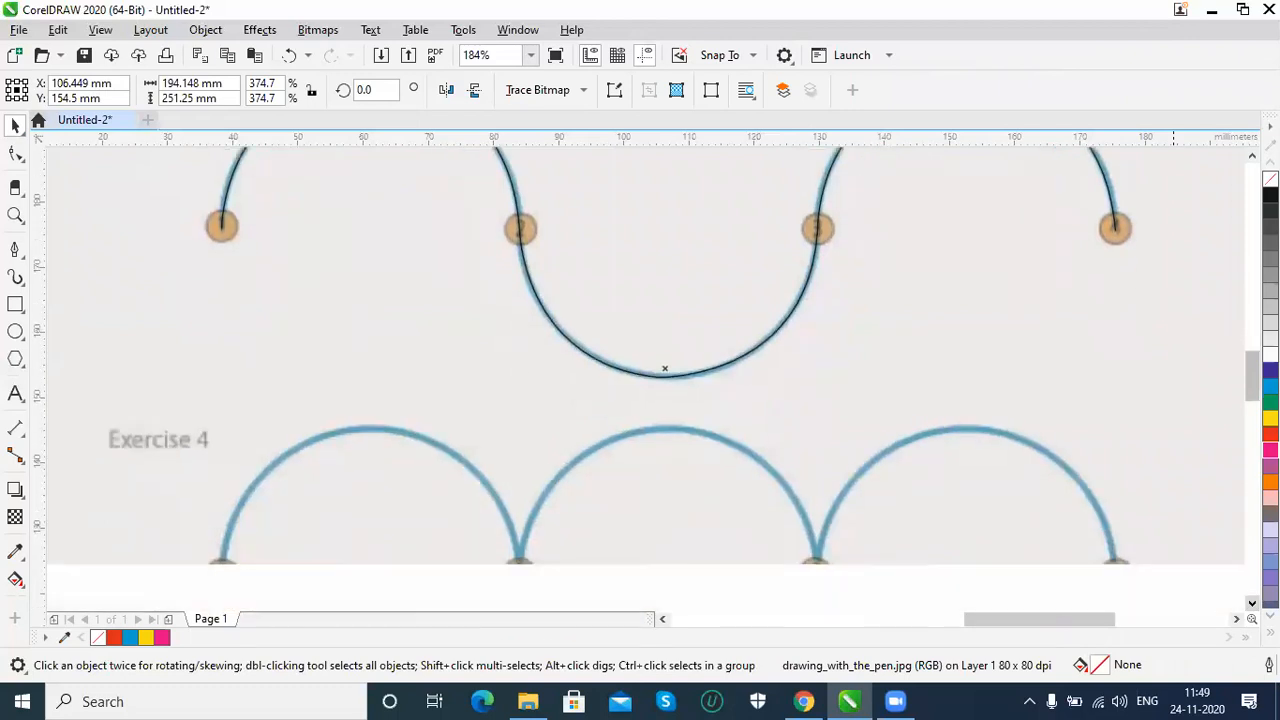
scroll(652, 380, down, 1)
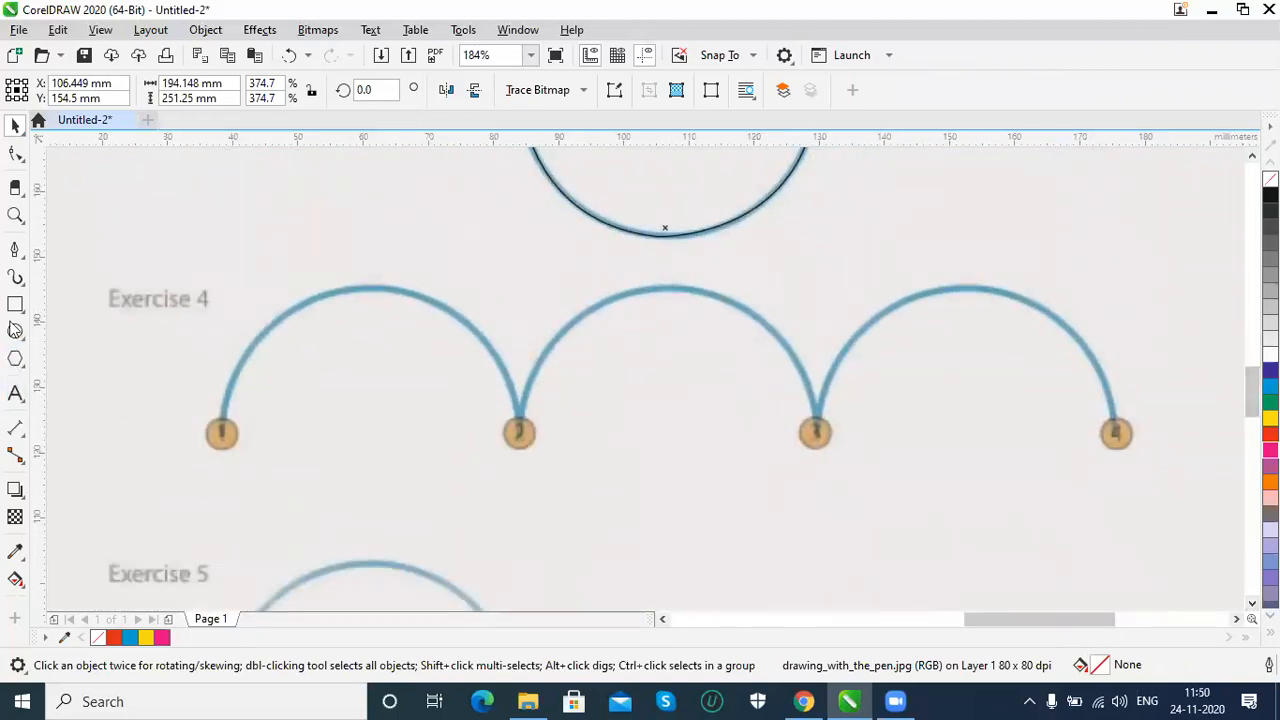
click(15, 250)
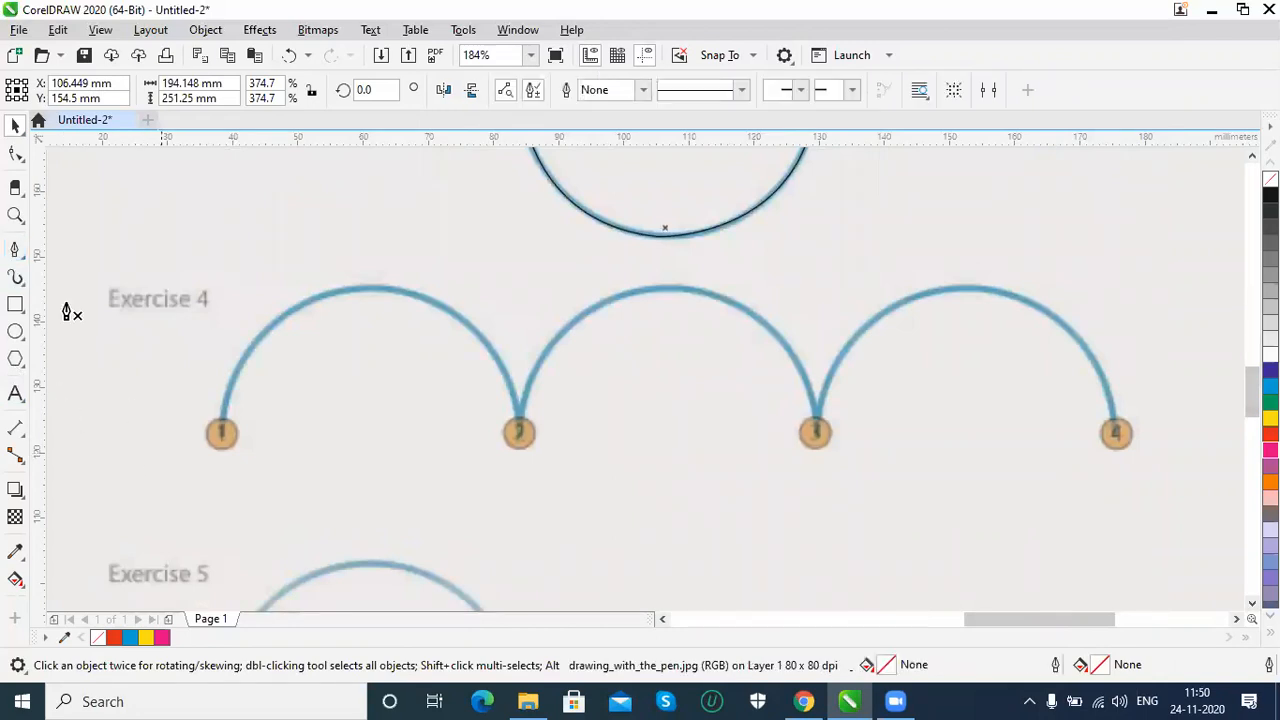
click(221, 435)
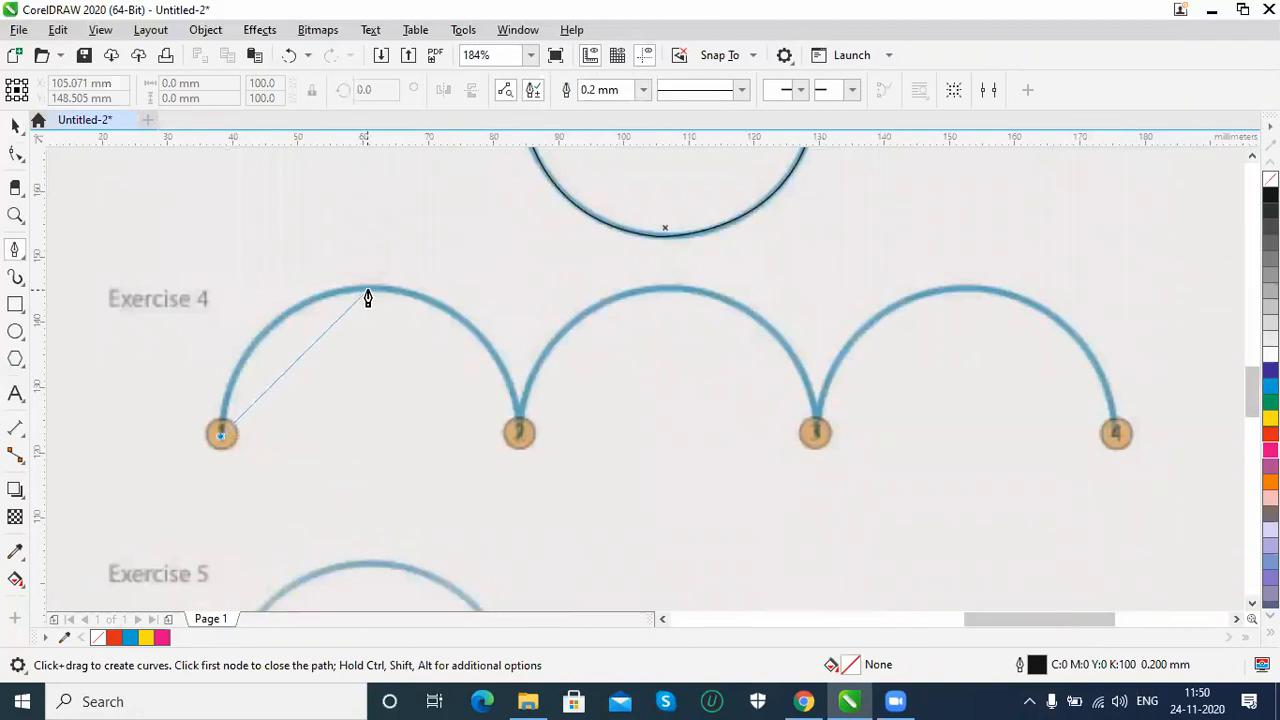
drag(368, 289, 518, 286)
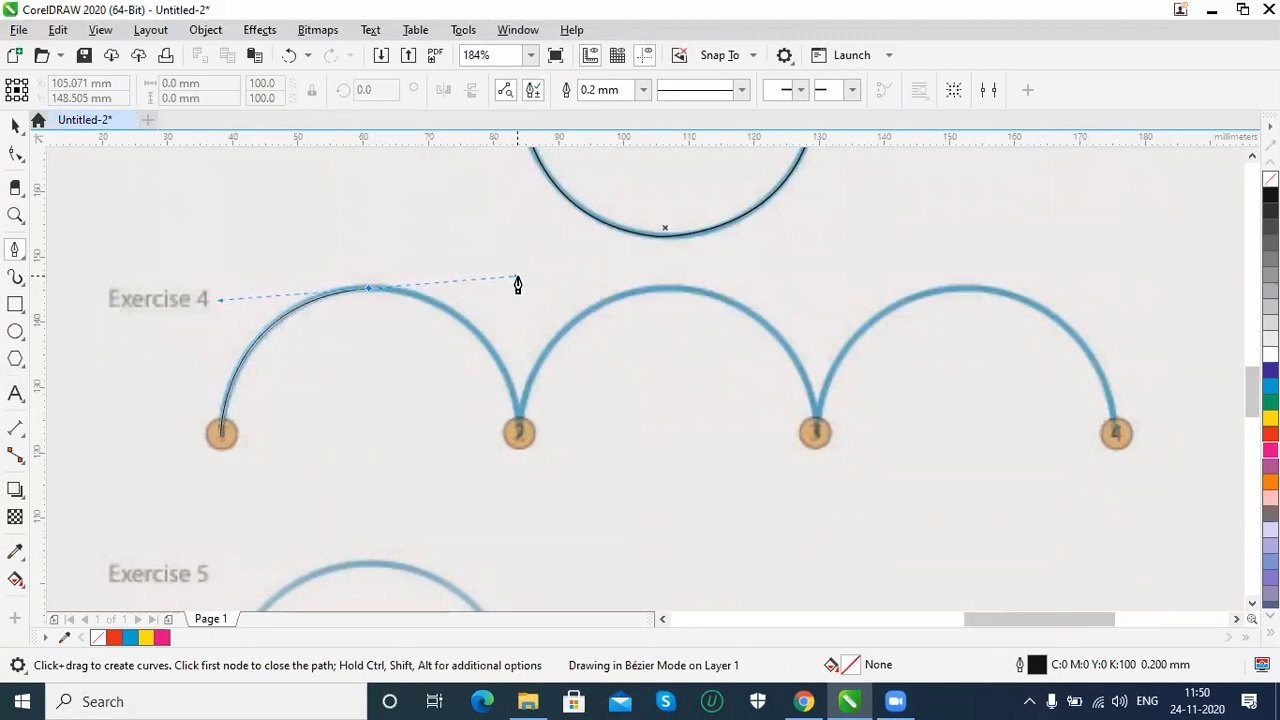
key(Escape)
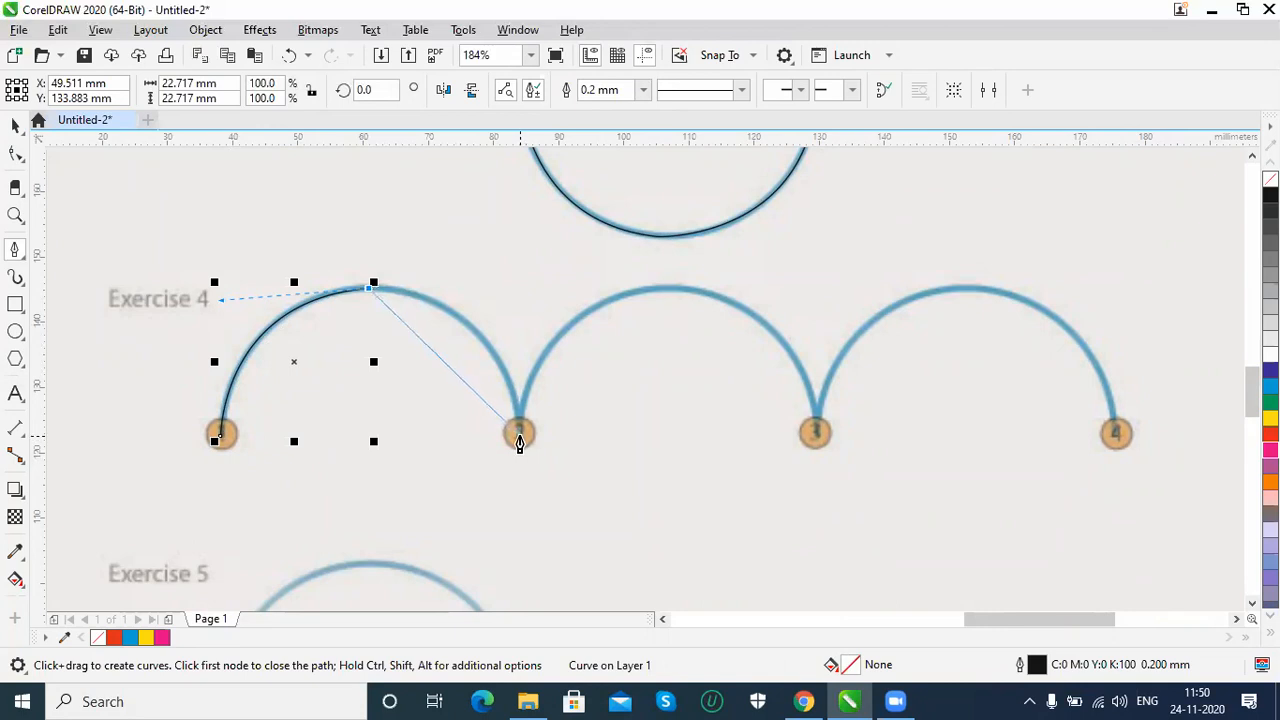
Continue the Exercise 4 path through point 2 to the second arch's crest, about 69 by 23 mm, and remove the crest's outgoing handle.
drag(519, 436, 531, 585)
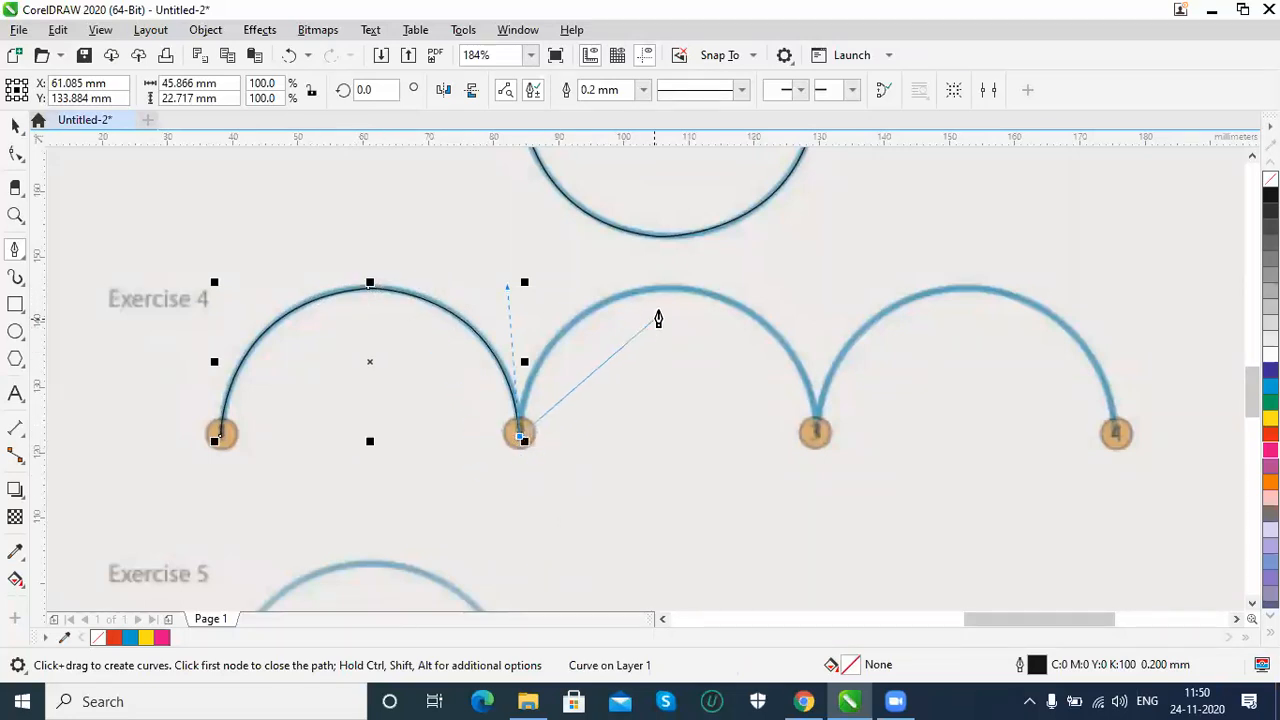
drag(671, 296, 823, 289)
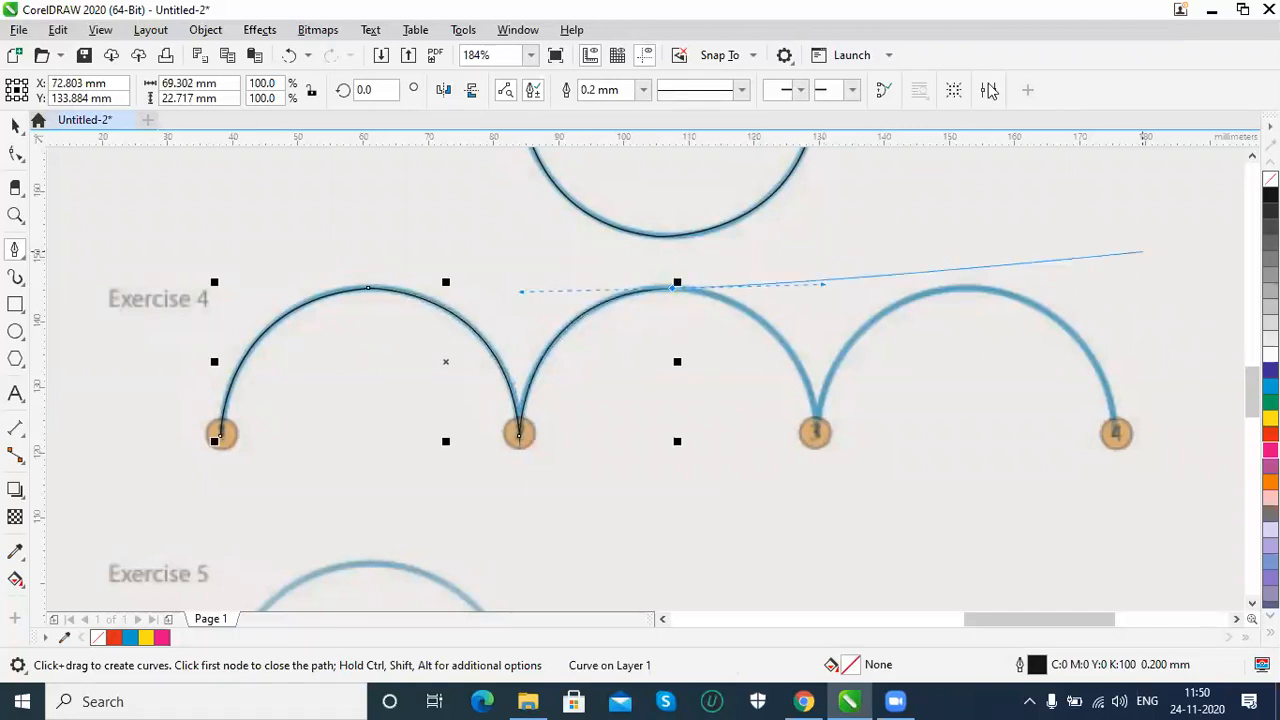
click(815, 432)
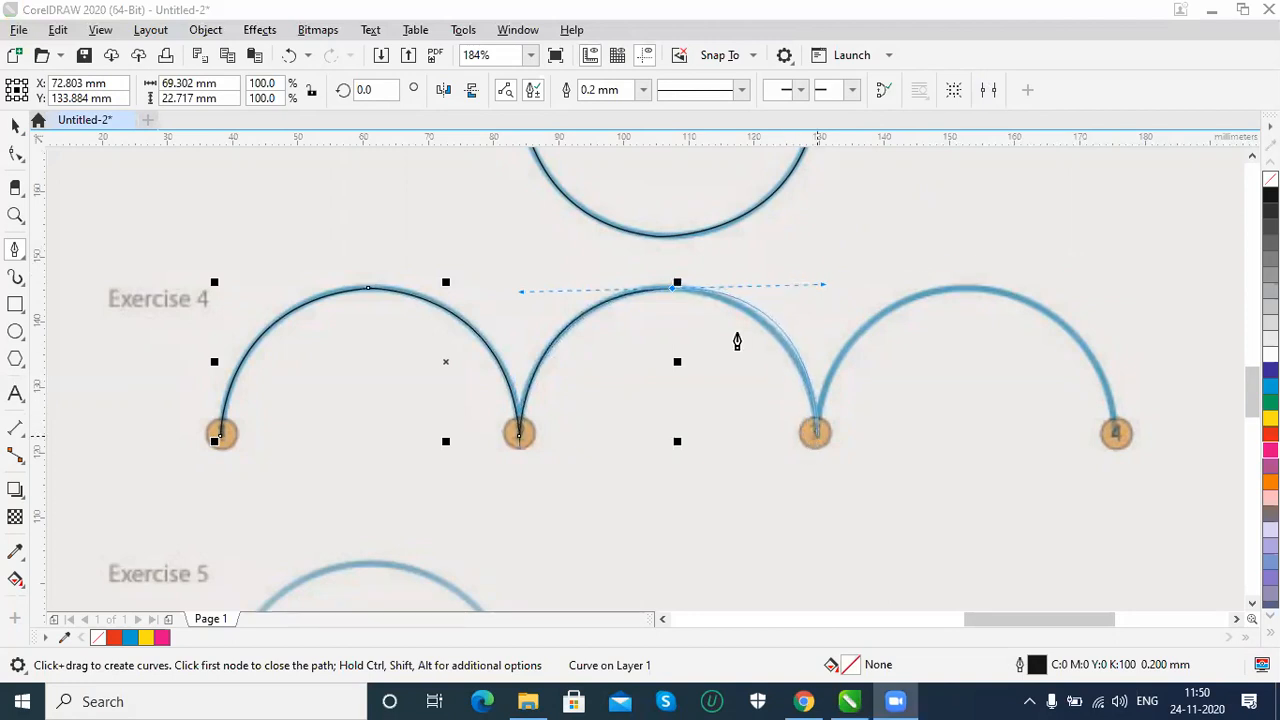
click(676, 288)
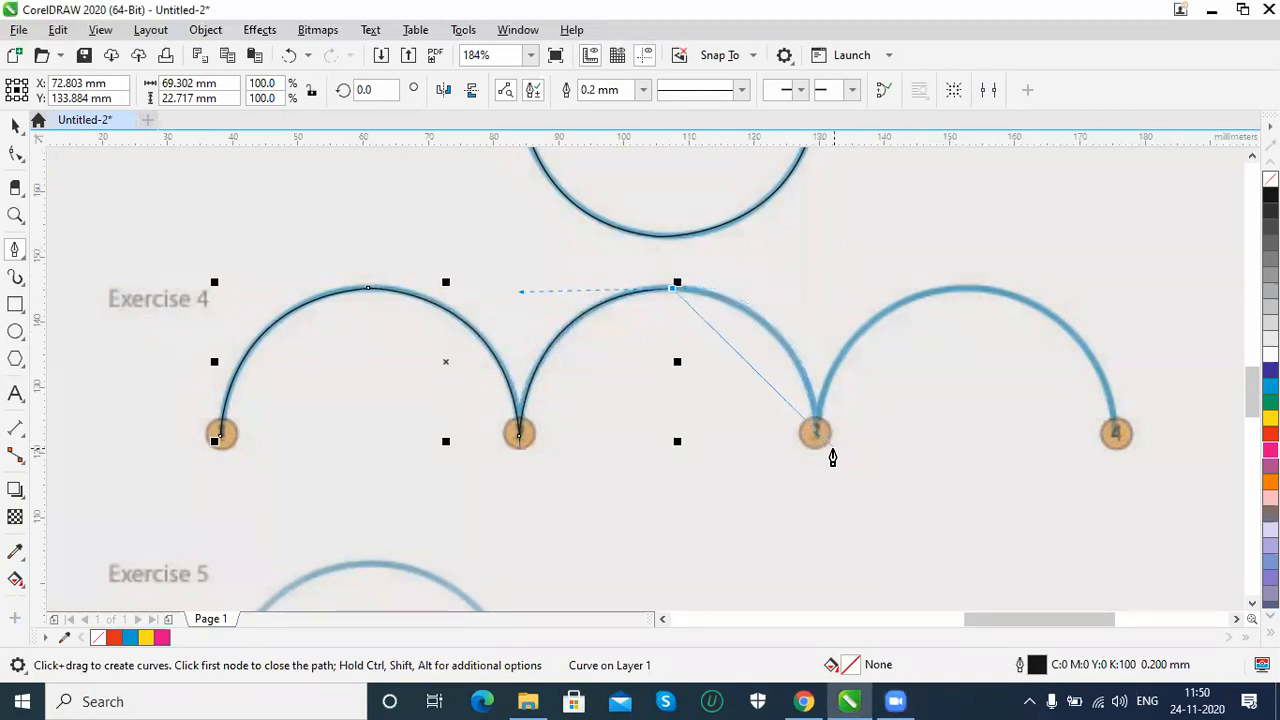
Continue the Exercise 4 path through point 3 to the third arch's crest, about 116 by 23 mm overall.
mouse_move(816, 436)
mouse_down()
mouse_move(827, 585)
mouse_move(830, 538)
mouse_move(823, 571)
mouse_up()
key(Escape)
click(817, 436)
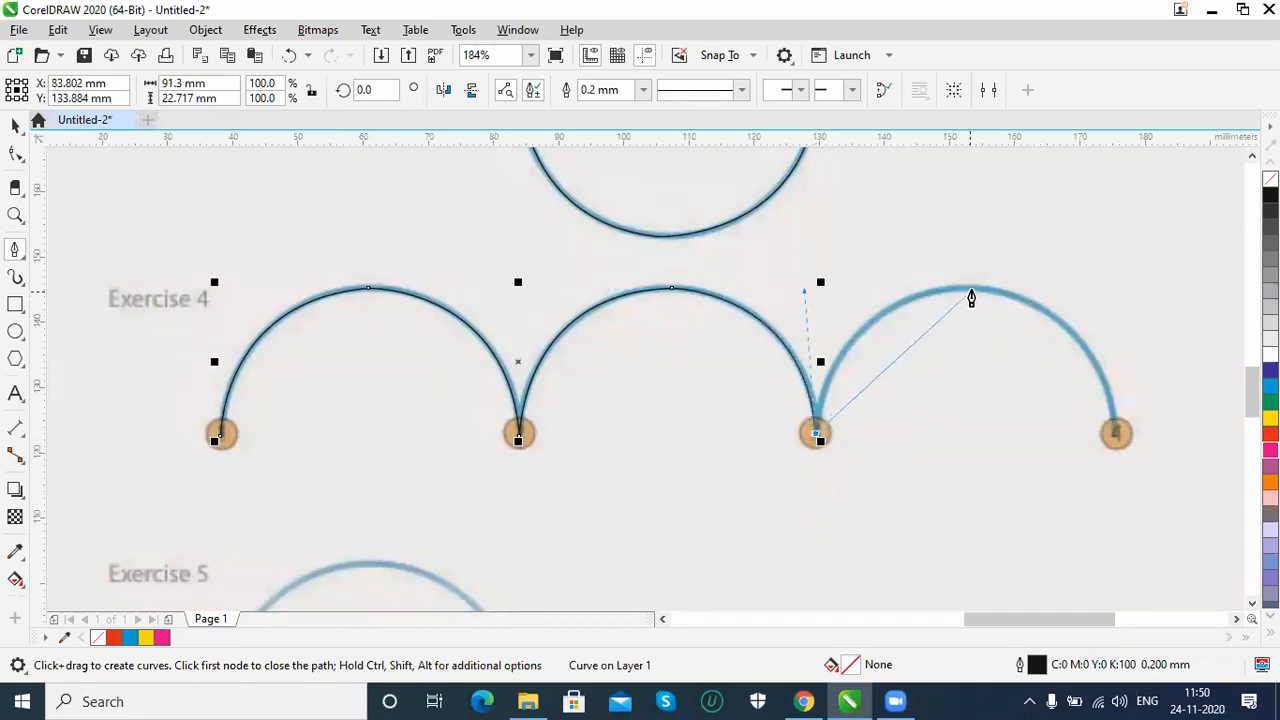
drag(975, 293, 1127, 294)
click(976, 291)
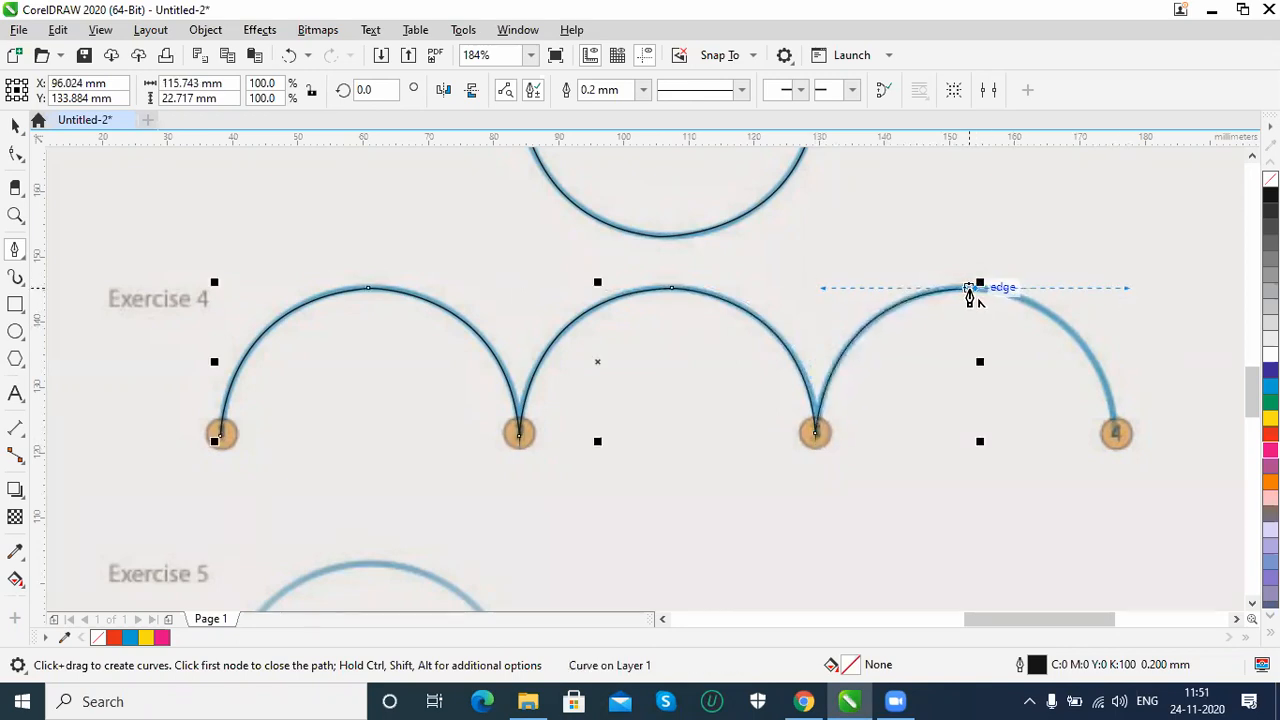
key(Escape)
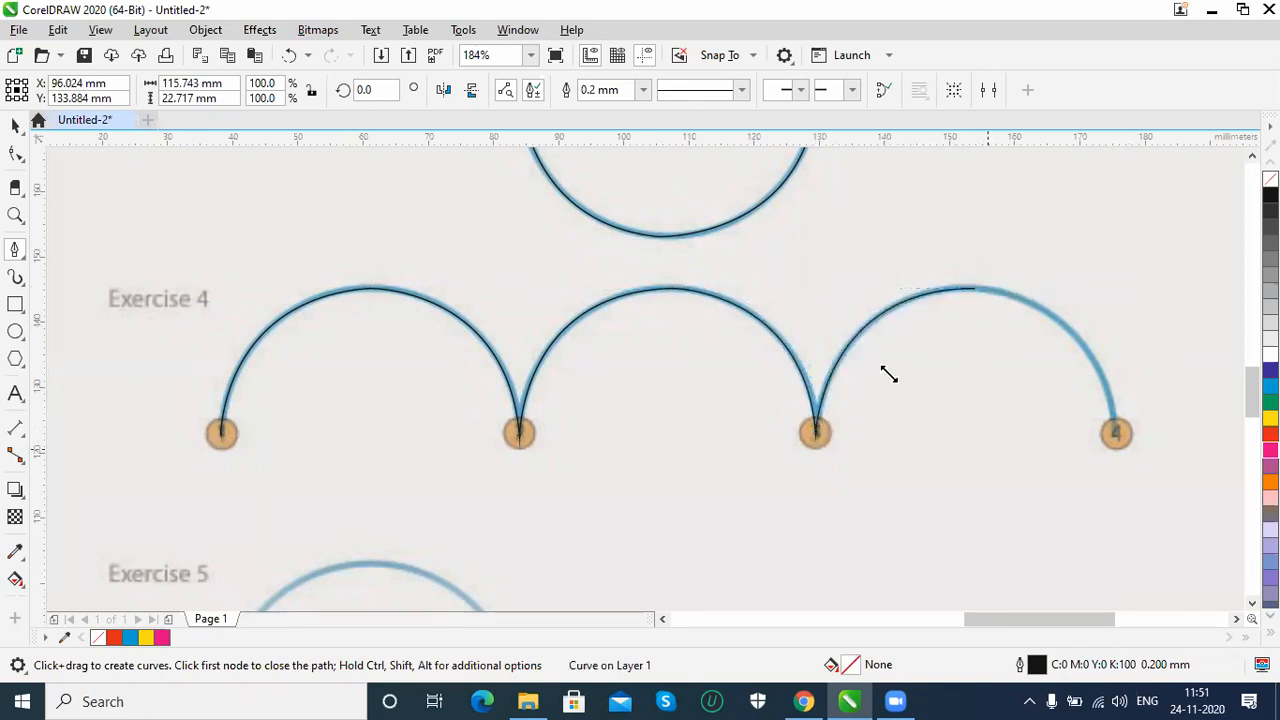
Undo the accidental scaling of the Exercise 4 path and delete the stray shrunken copy overlapping the first arch.
key(ctrl+z)
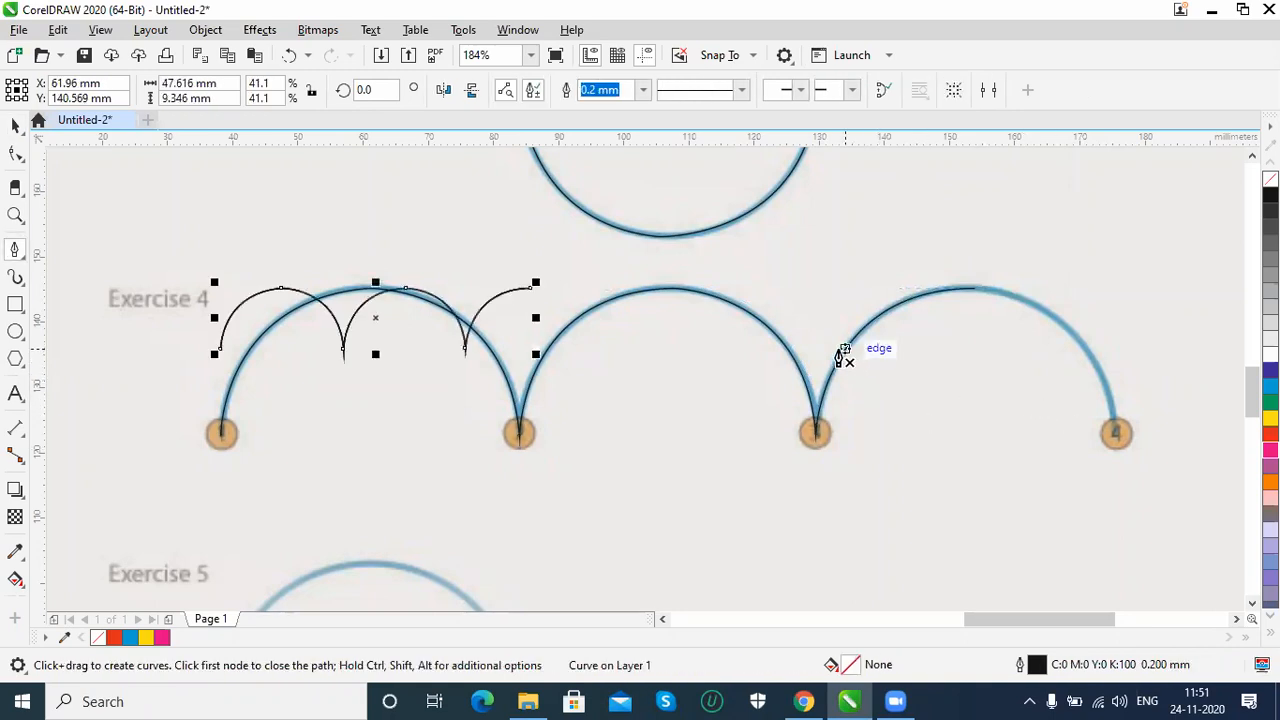
key(ctrl+z)
key(F10)
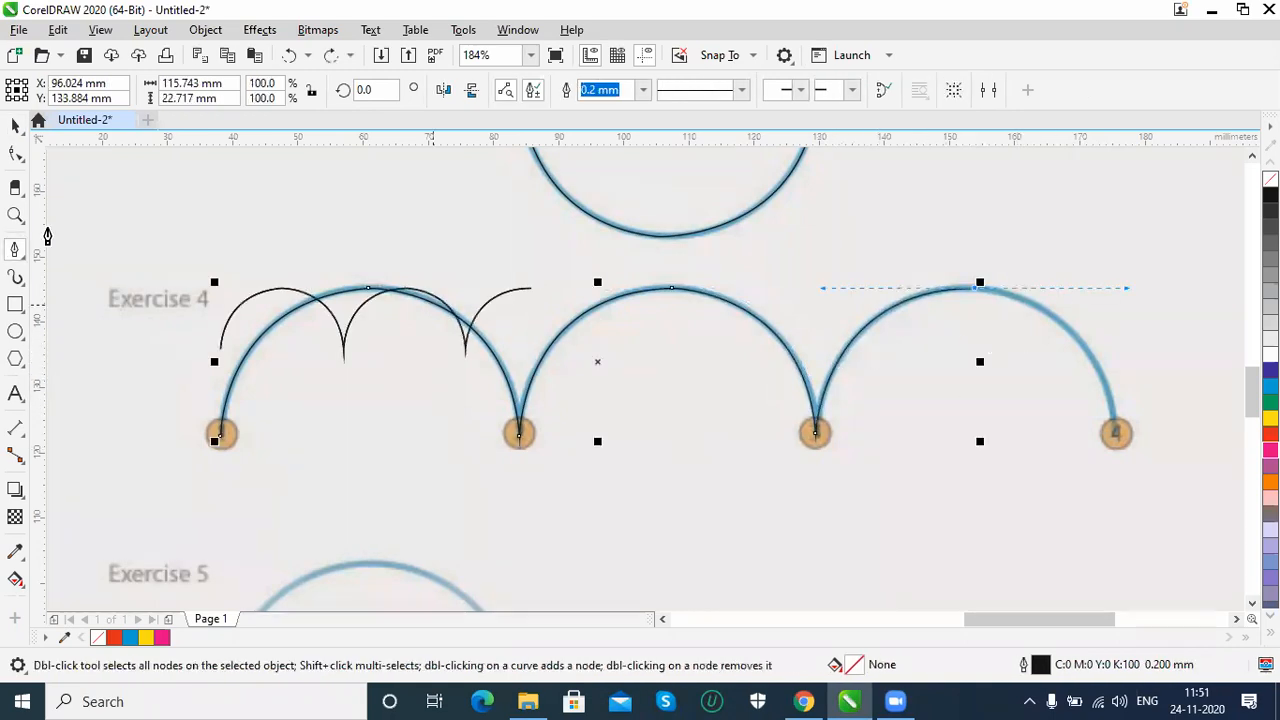
click(18, 124)
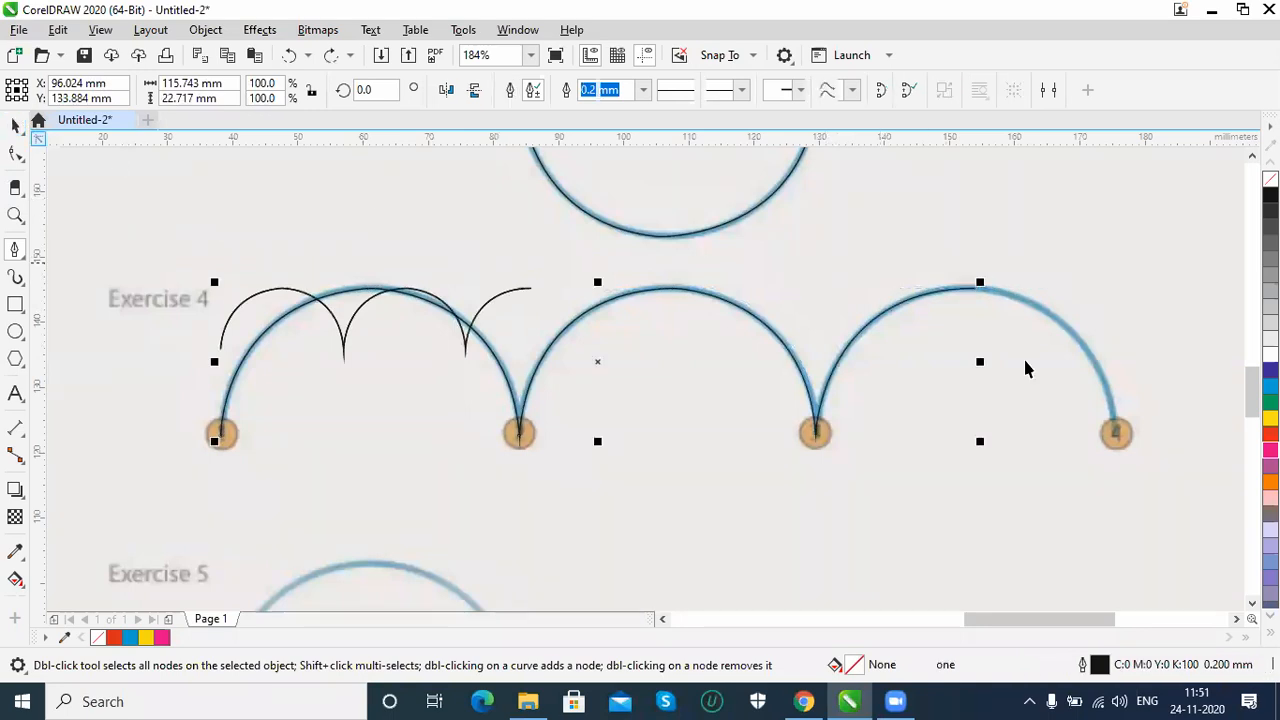
scroll(1205, 607, down, 2)
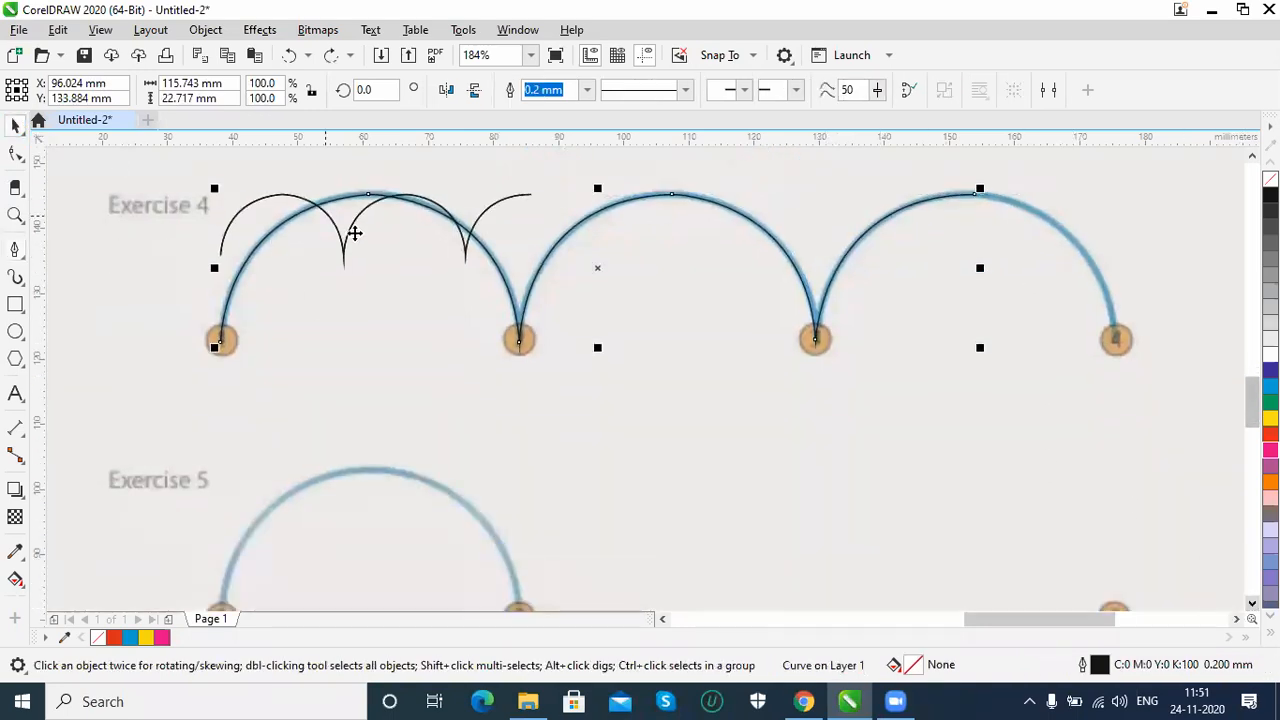
click(343, 257)
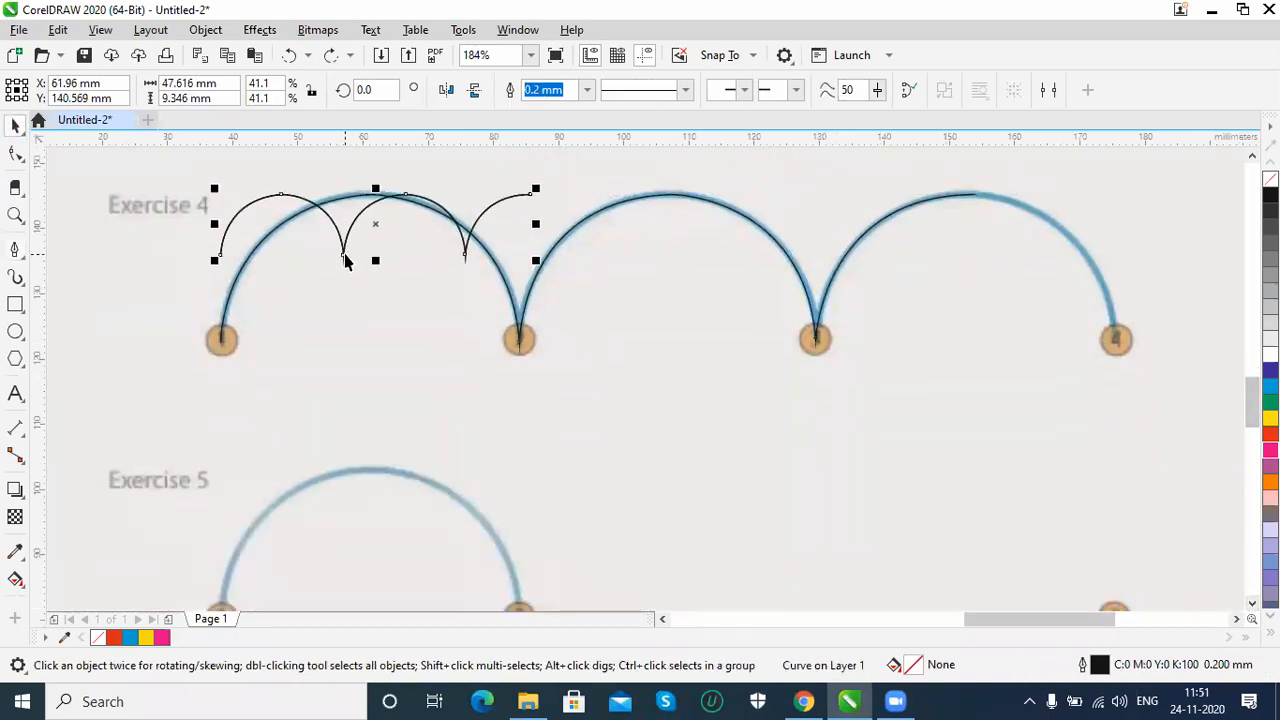
key(Escape)
key(Tab)
key(Delete)
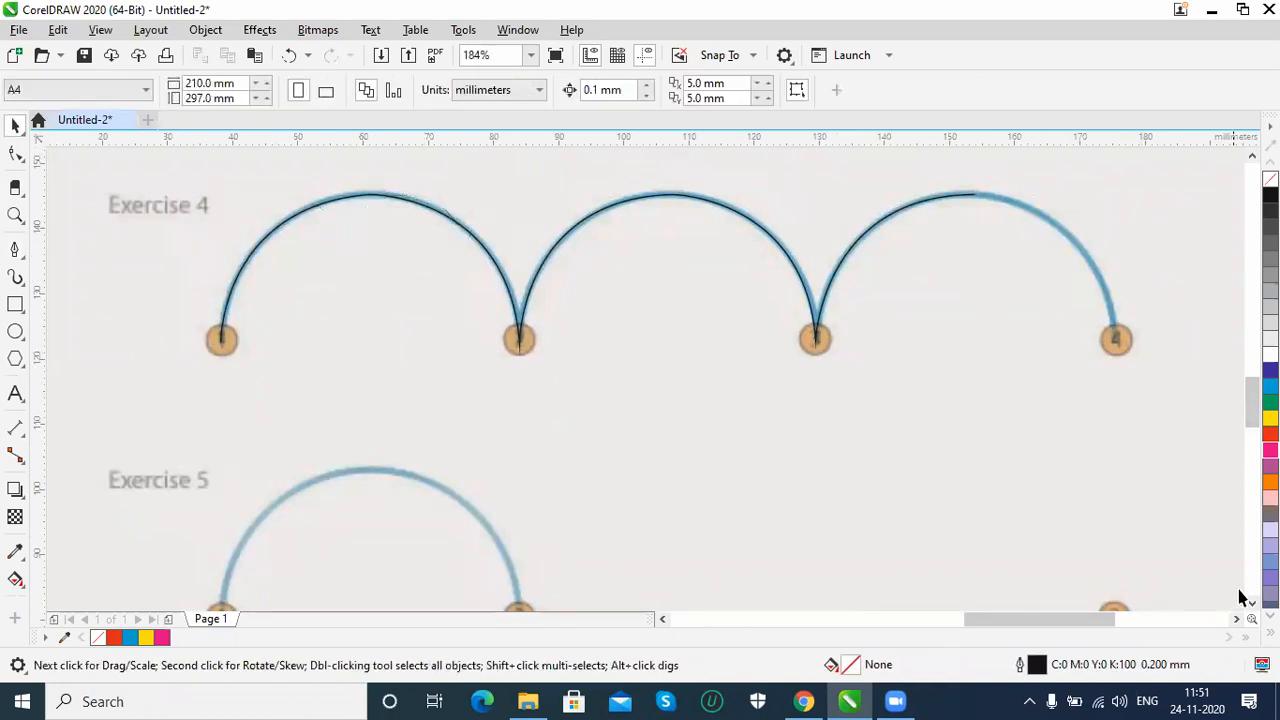
Start tracing Exercise 5 with the Pen tool from point 1 to the arch's crest, about 23 by 23 mm, and remove the crest's outgoing handle.
scroll(1194, 606, down, 4)
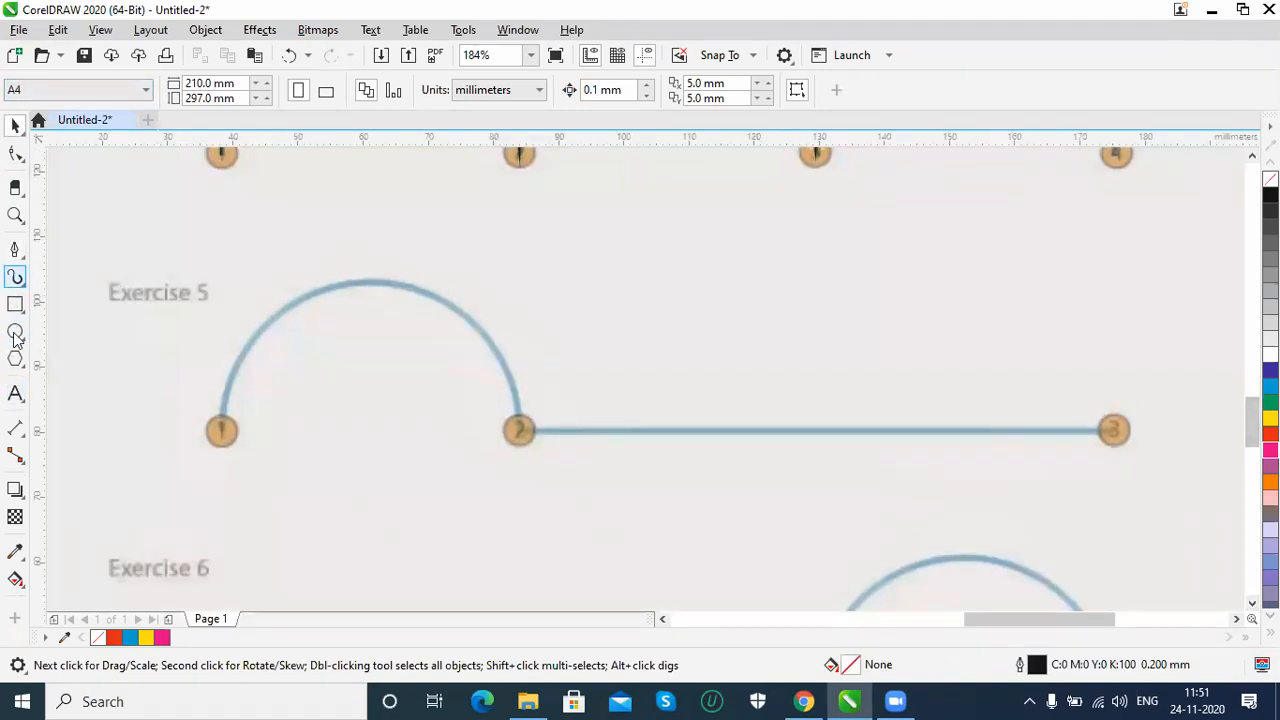
click(222, 431)
mouse_move(370, 283)
mouse_down()
mouse_move(531, 277)
mouse_move(506, 287)
mouse_move(521, 290)
mouse_move(514, 280)
mouse_up()
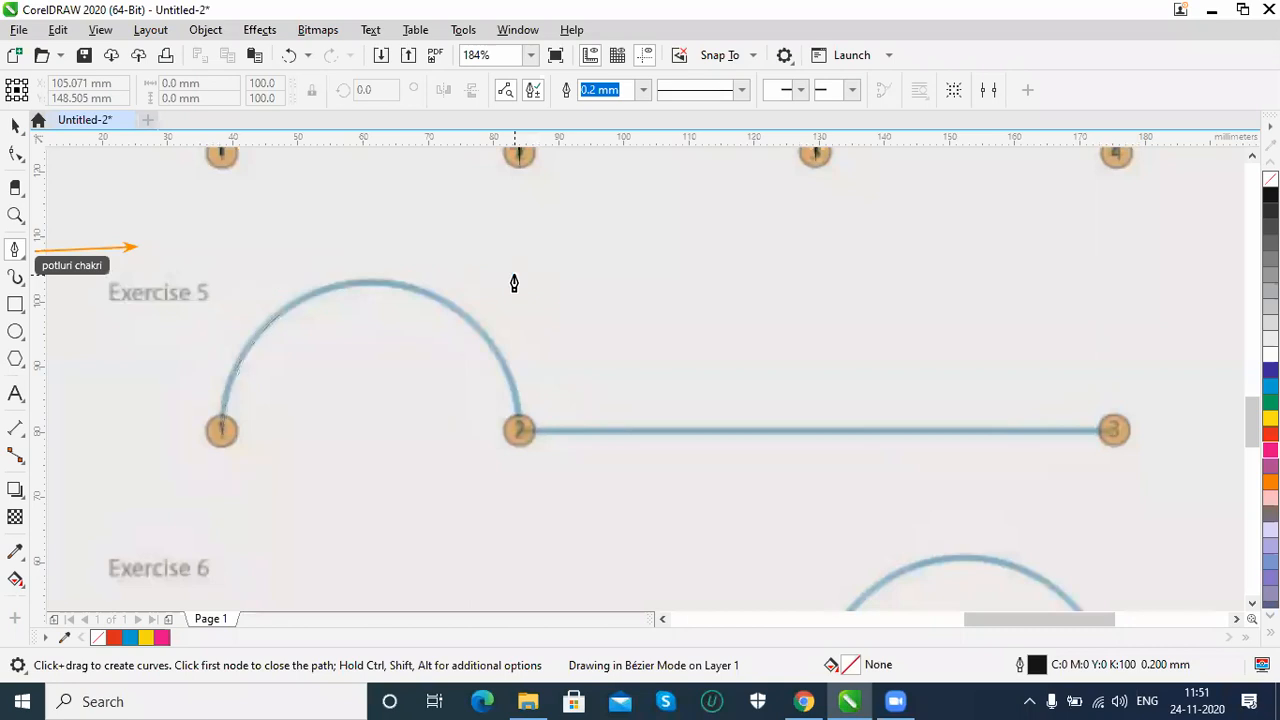
key(Escape)
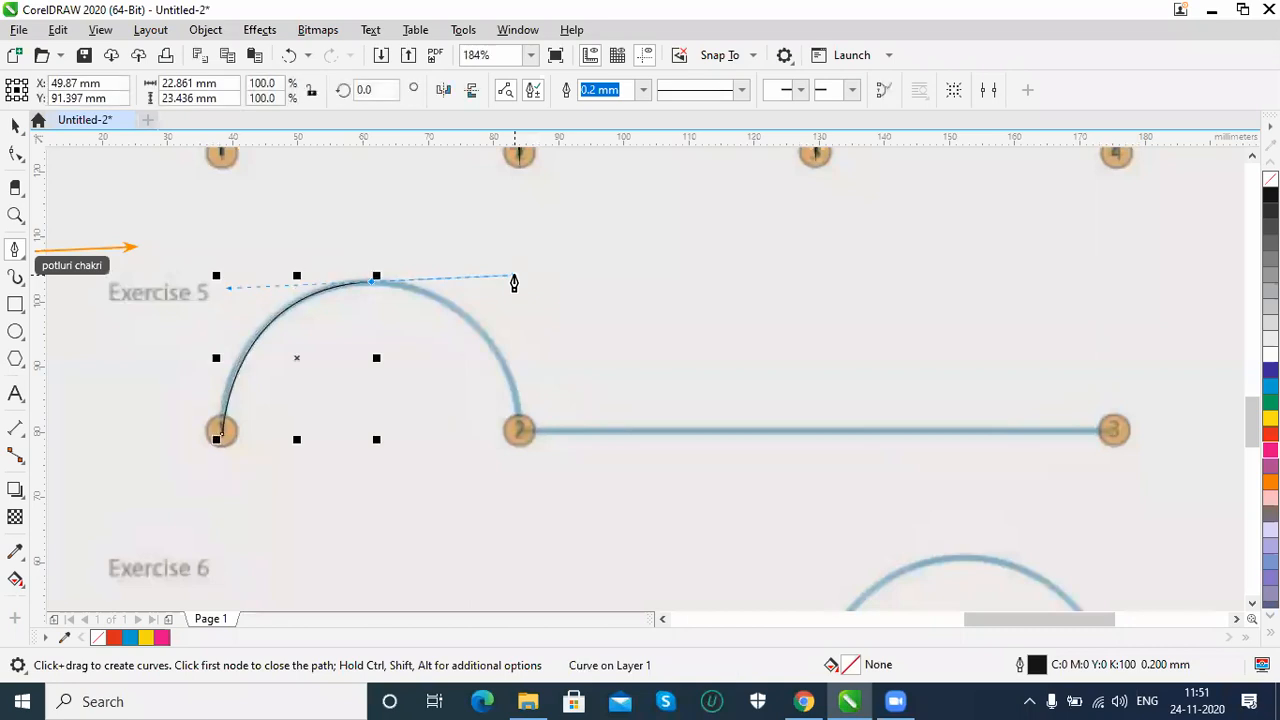
click(374, 288)
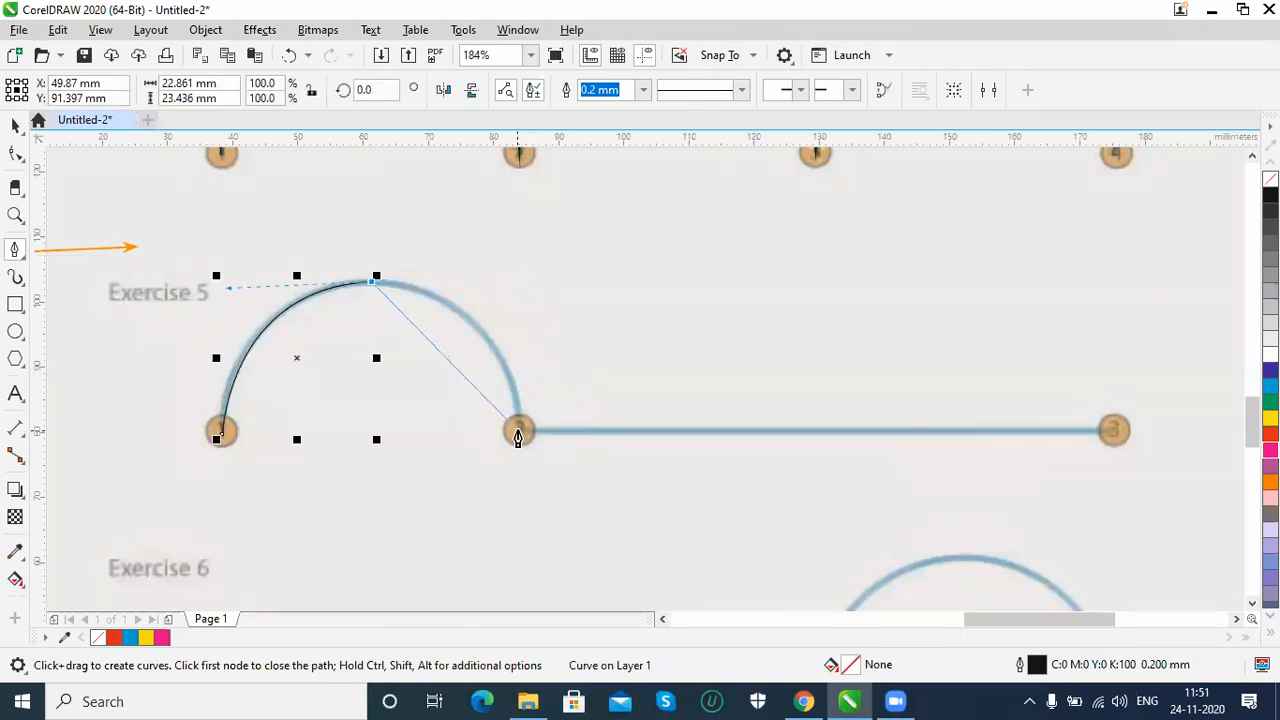
Curve the Exercise 5 path down to point 2, remove the outgoing handle and end with a straight line to point 3, about 137 by 23 mm overall.
drag(519, 431, 538, 580)
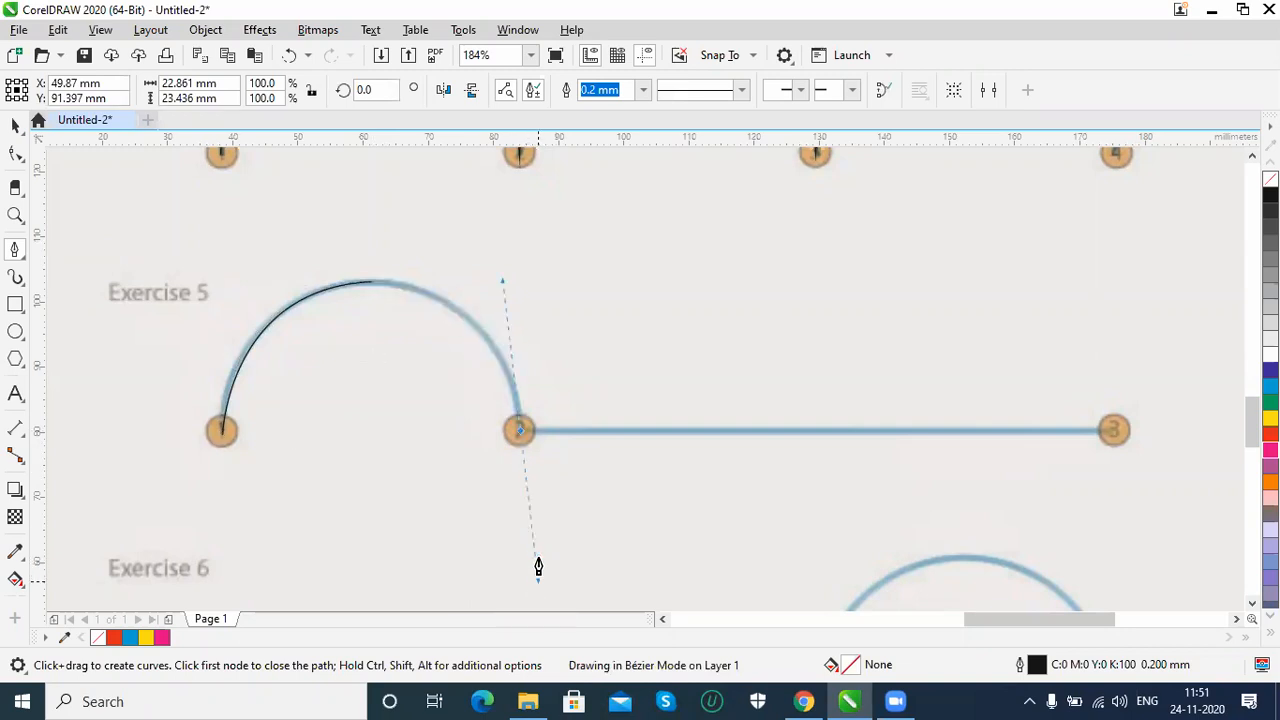
click(520, 436)
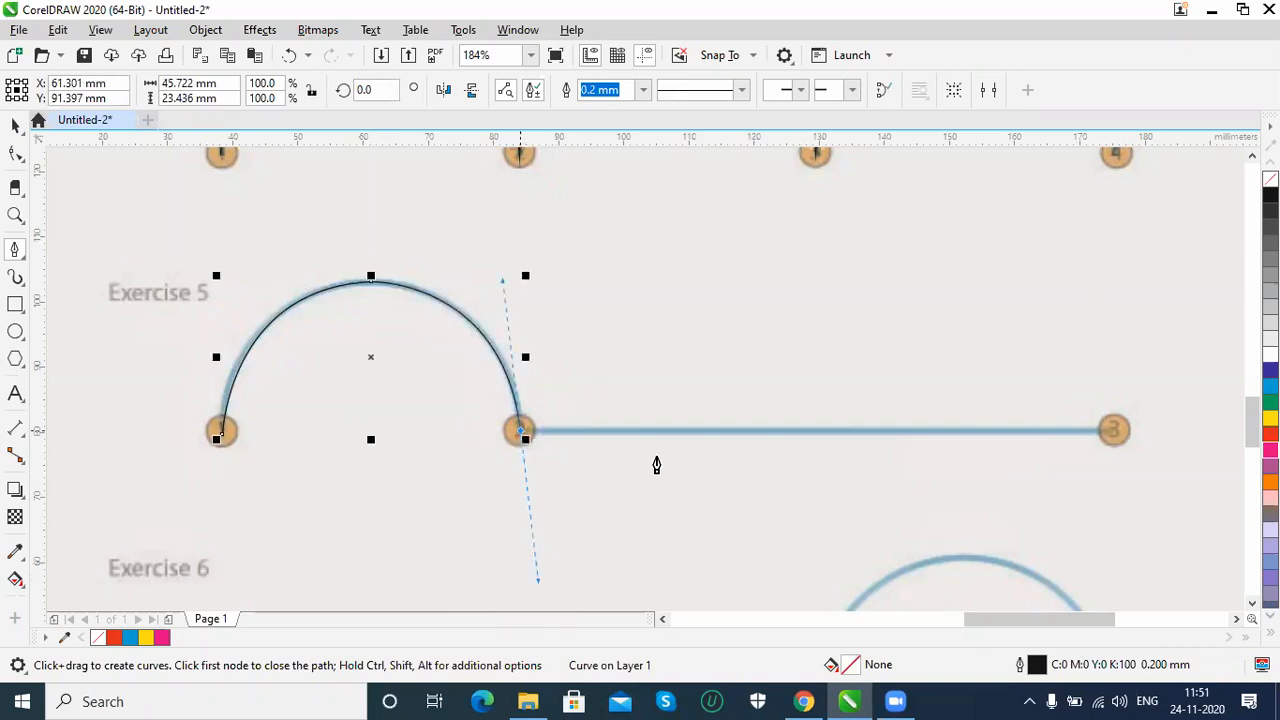
click(1112, 437)
key(space)
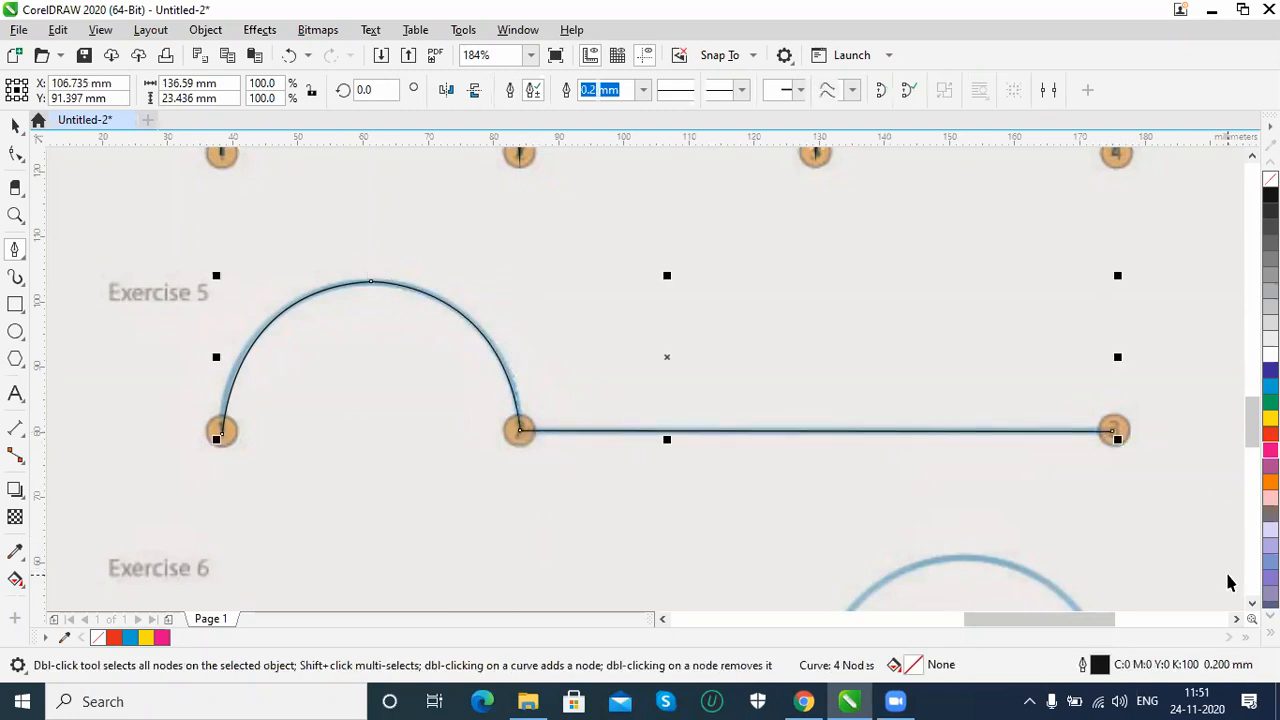
Start tracing Exercise 6 with the Pen tool, drawing a straight line about 91 mm long from point 1 to point 2.
scroll(640, 380, down, 5)
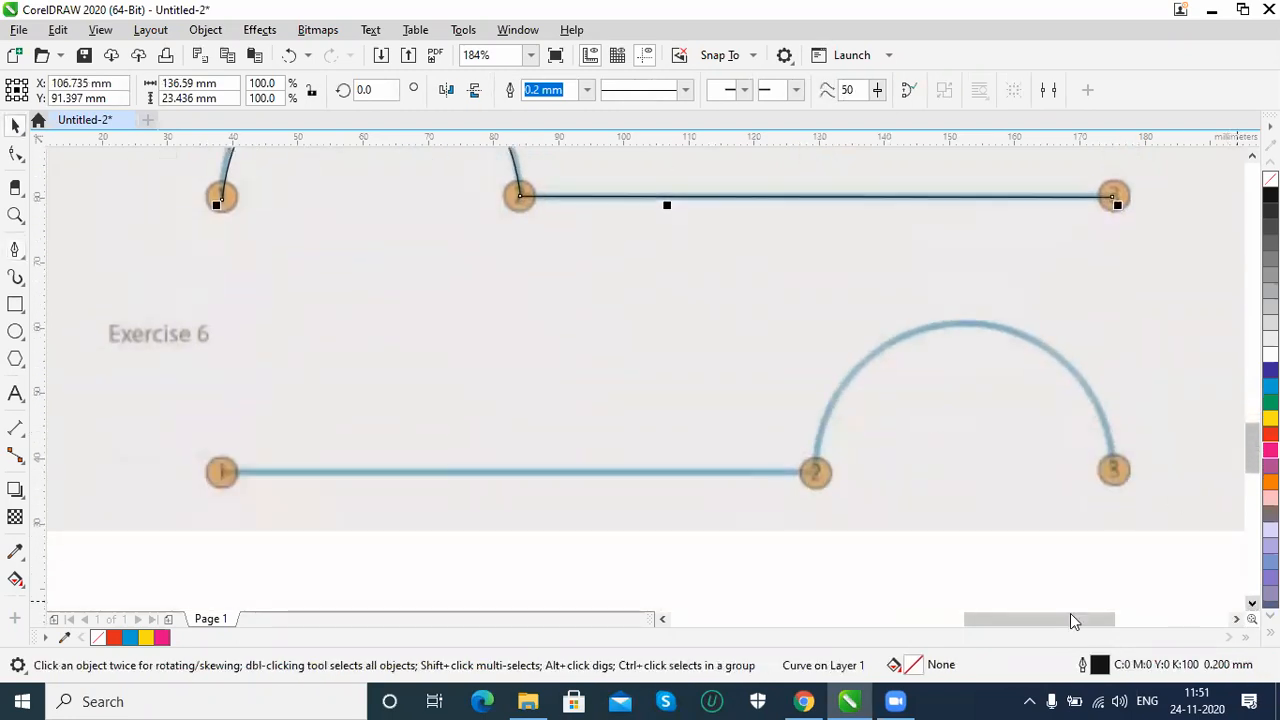
click(15, 249)
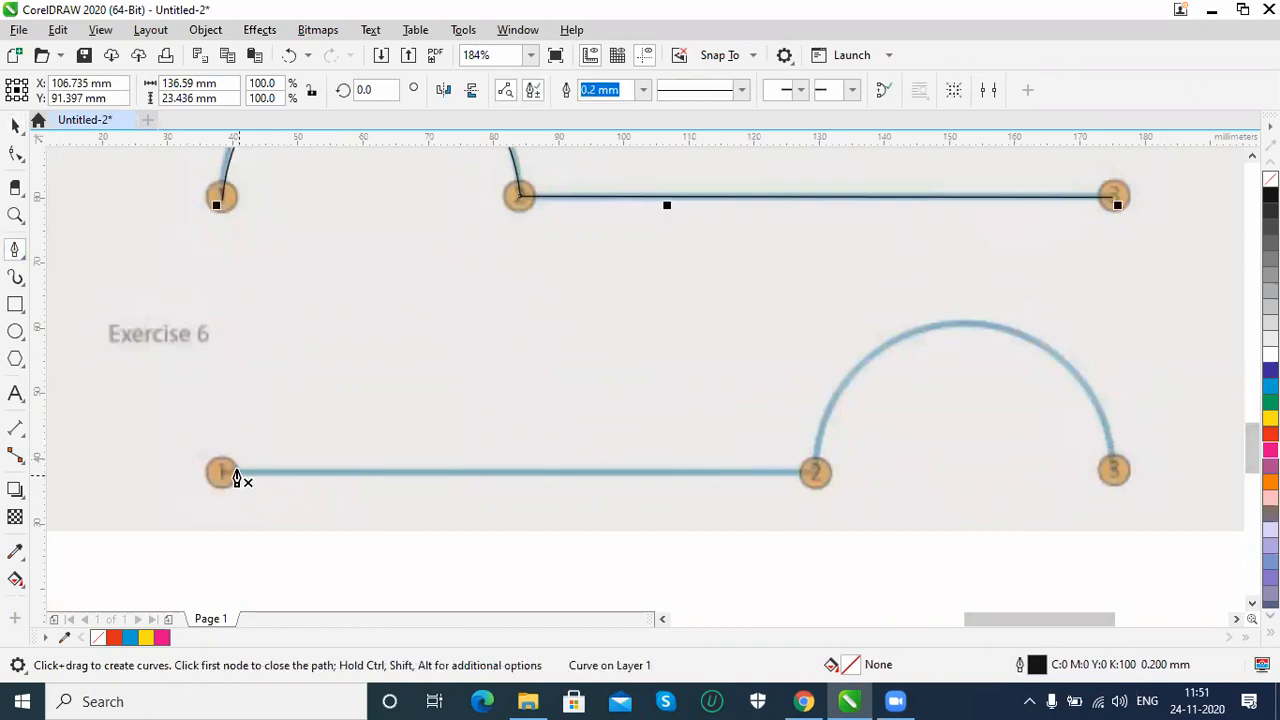
key(space)
click(220, 382)
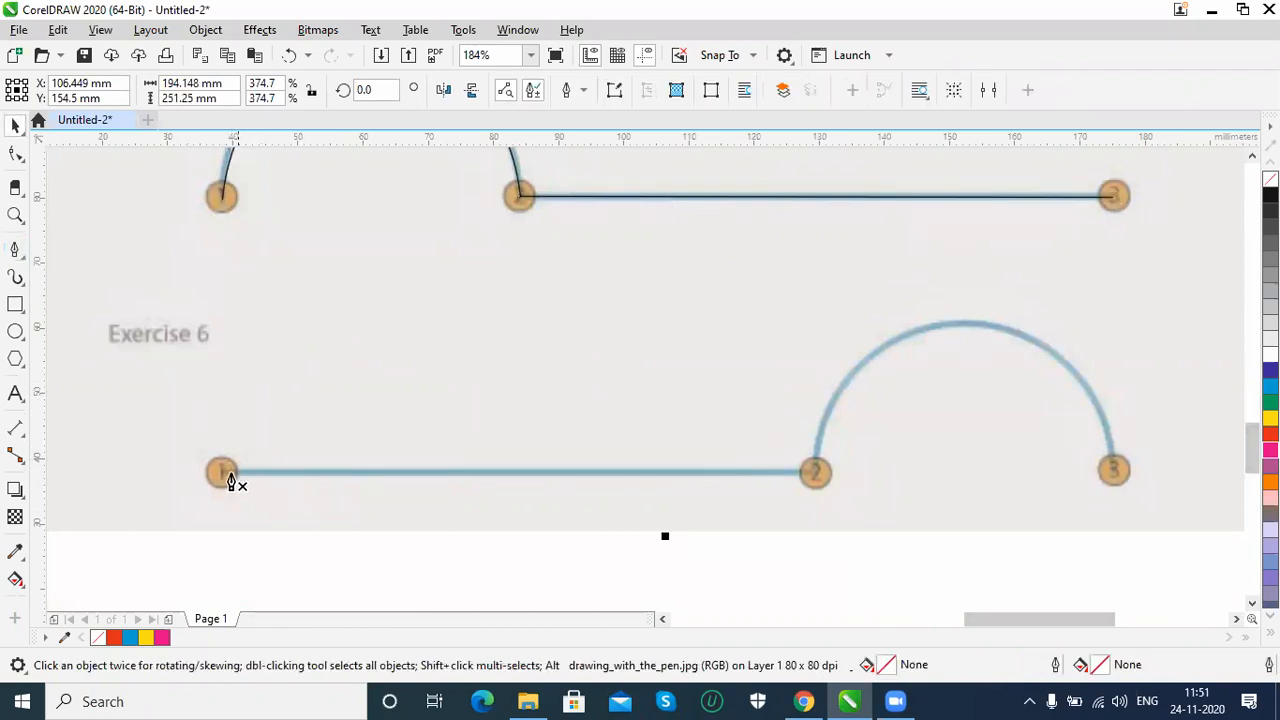
click(221, 472)
click(815, 478)
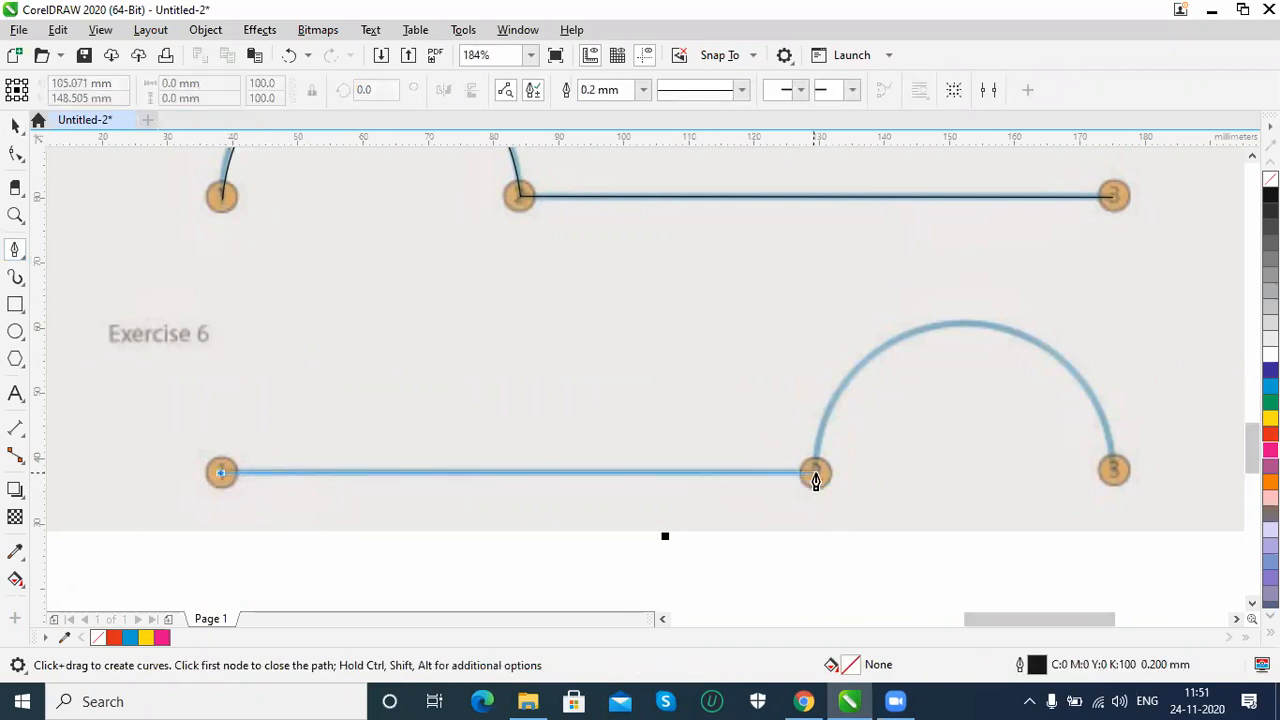
Continue the Exercise 6 path over the arch's crest and end it at point 3, about 137 by 23 mm overall.
drag(969, 327, 1111, 336)
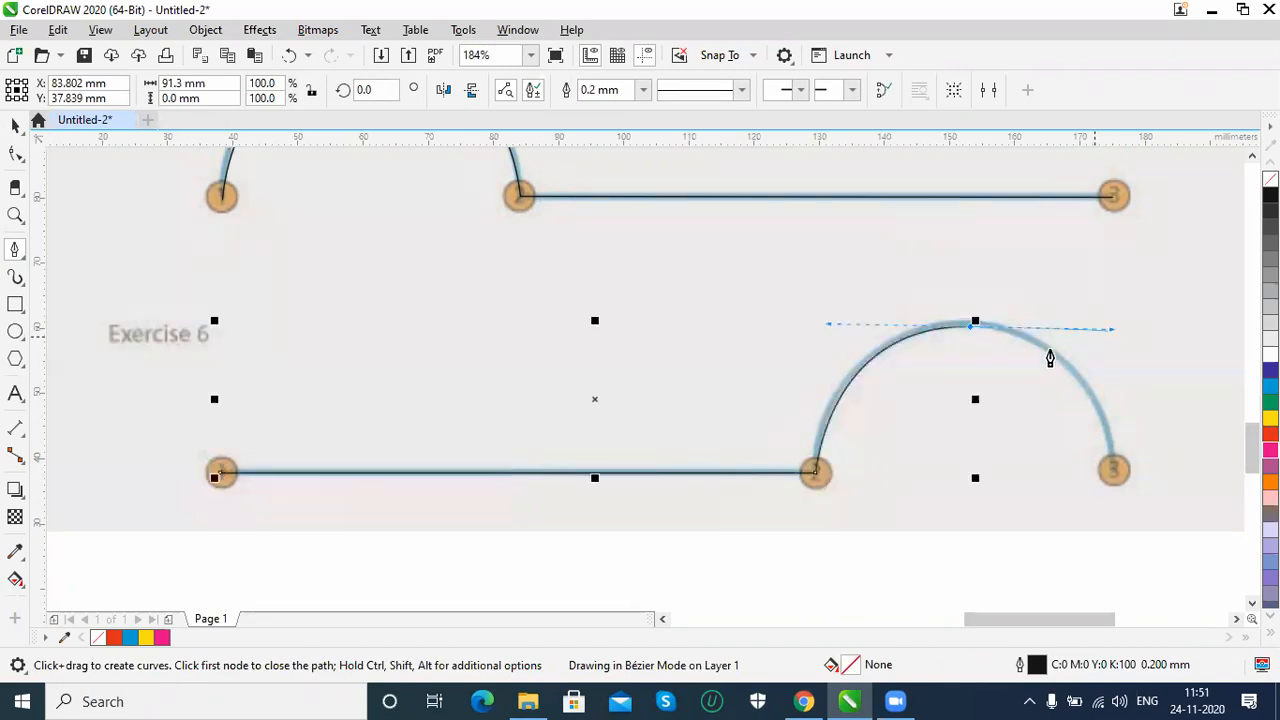
click(972, 327)
drag(1113, 480, 1128, 569)
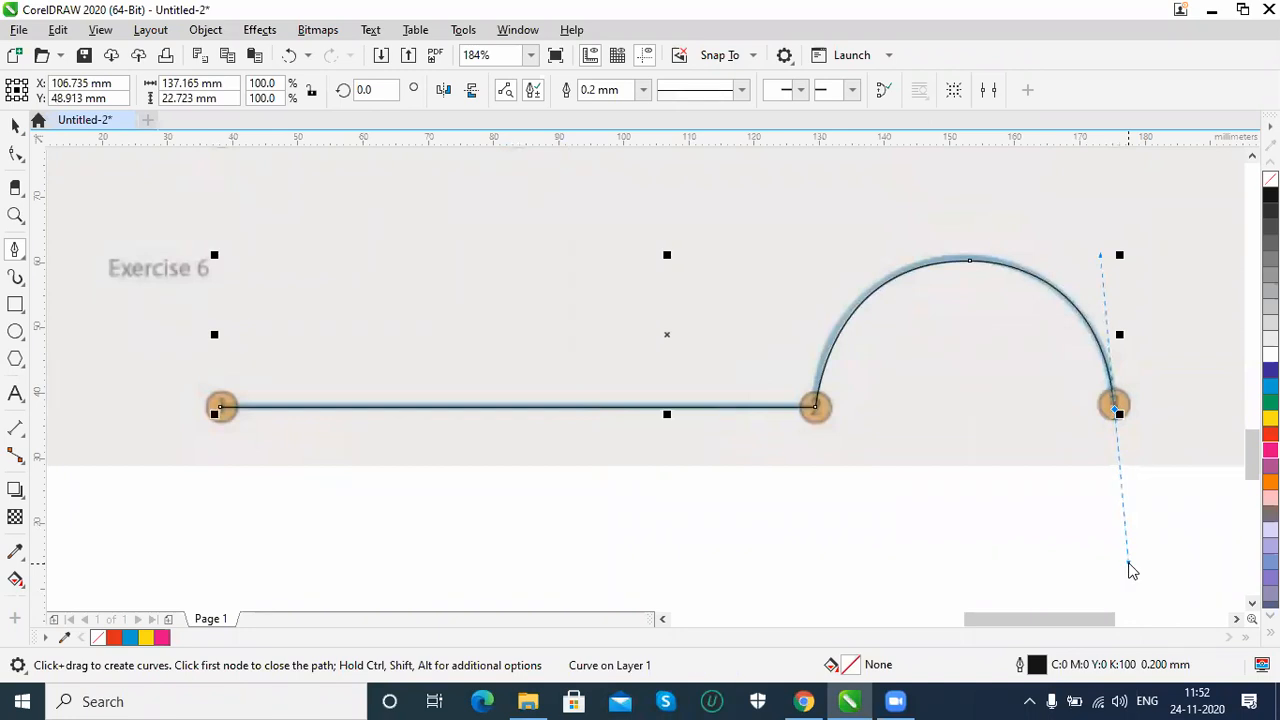
key(space)
click(993, 543)
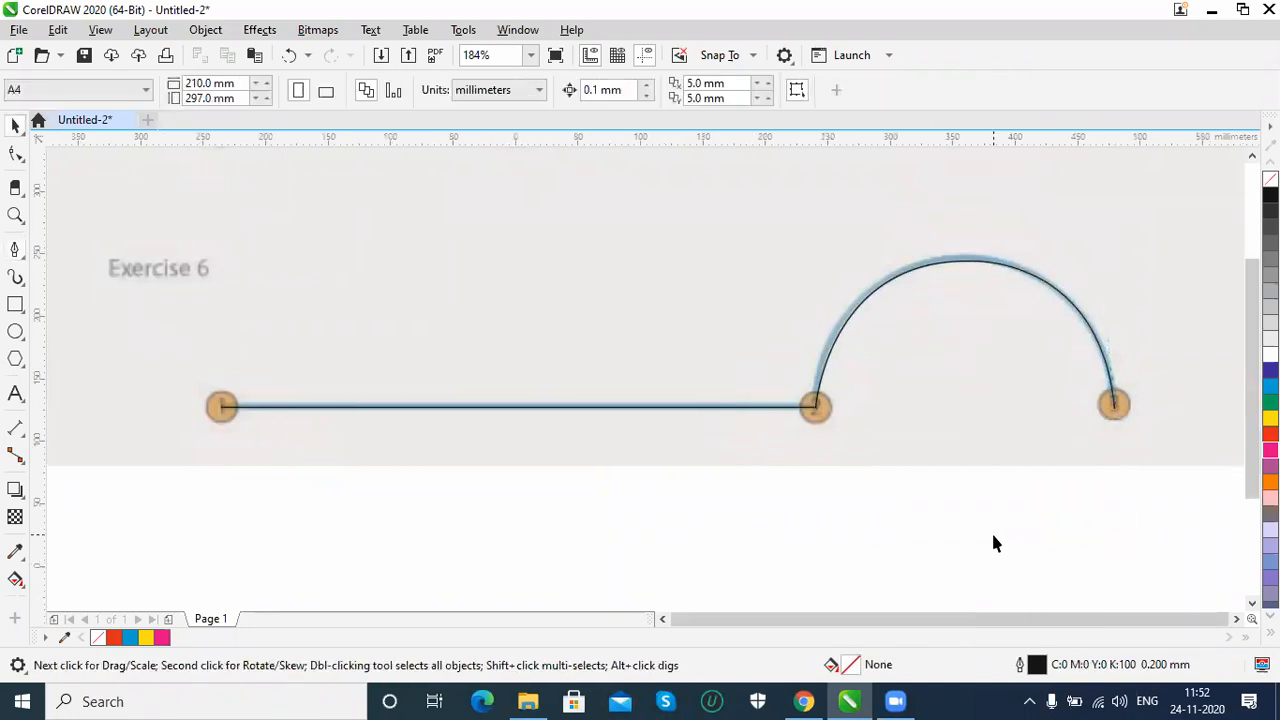
Examine the traced paths of Exercises 2 to 6 by selecting them one after another on the whole page.
key(shift+F4)
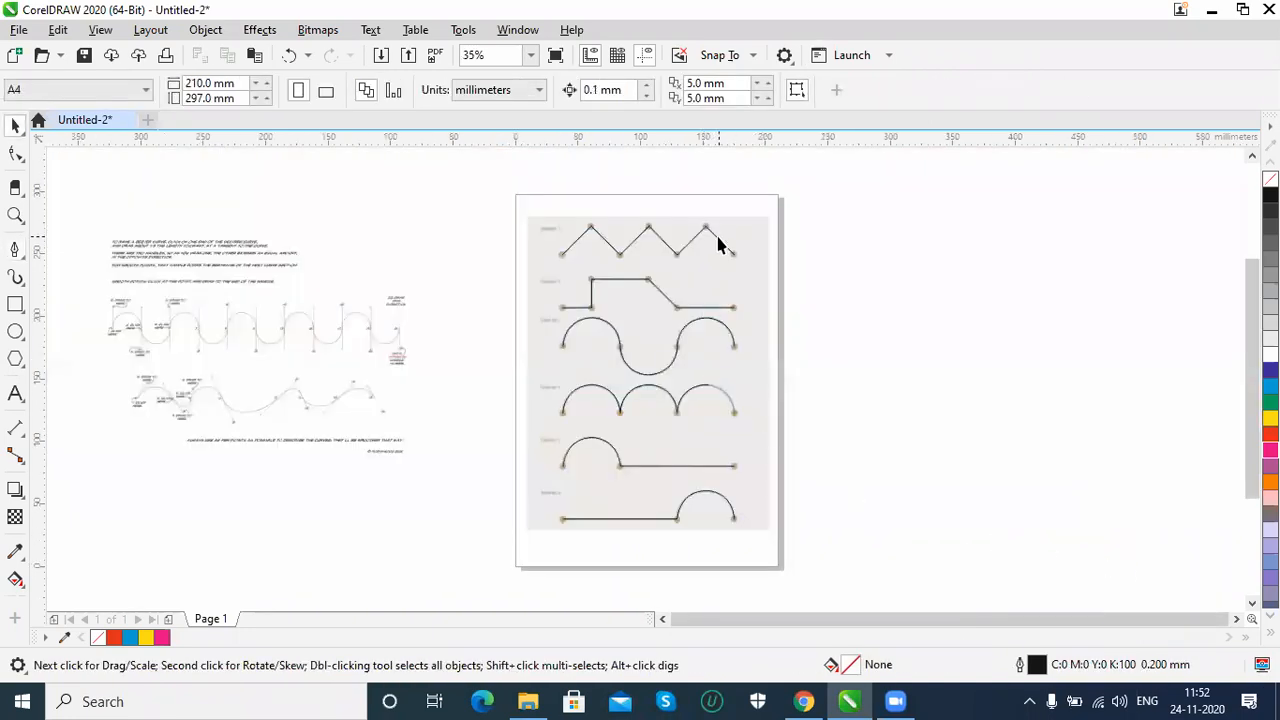
click(718, 240)
click(719, 308)
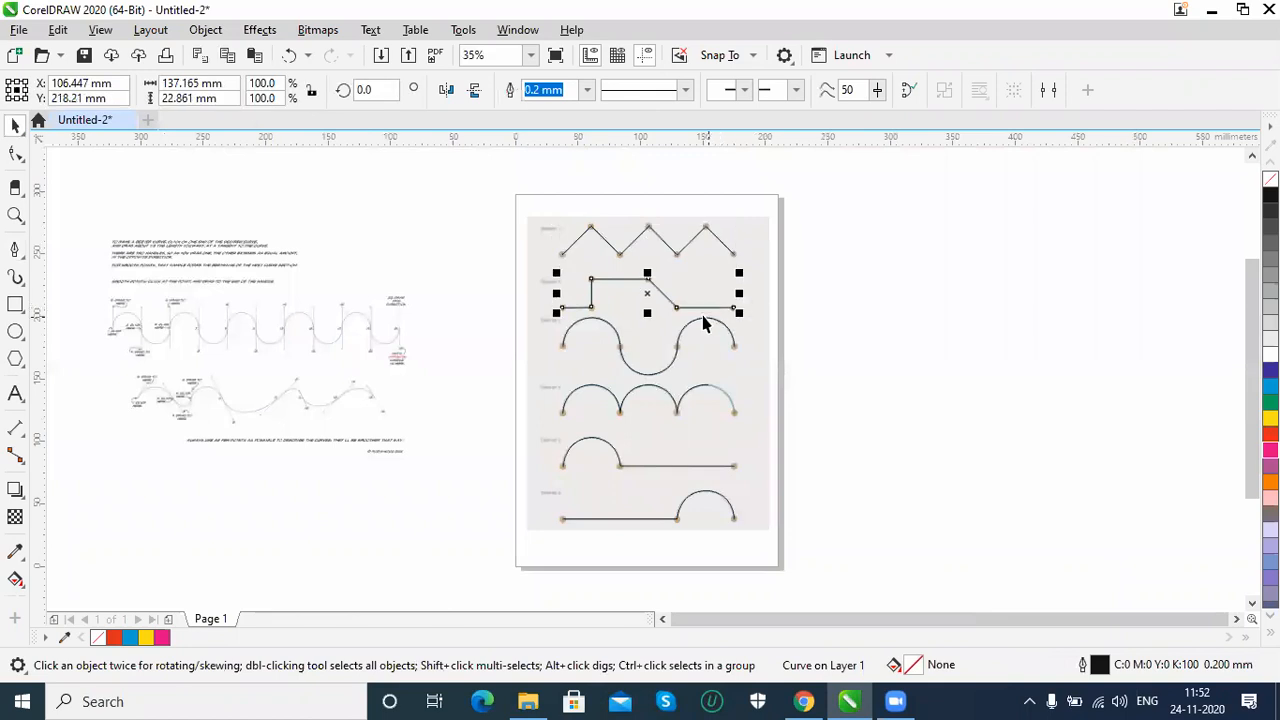
click(668, 366)
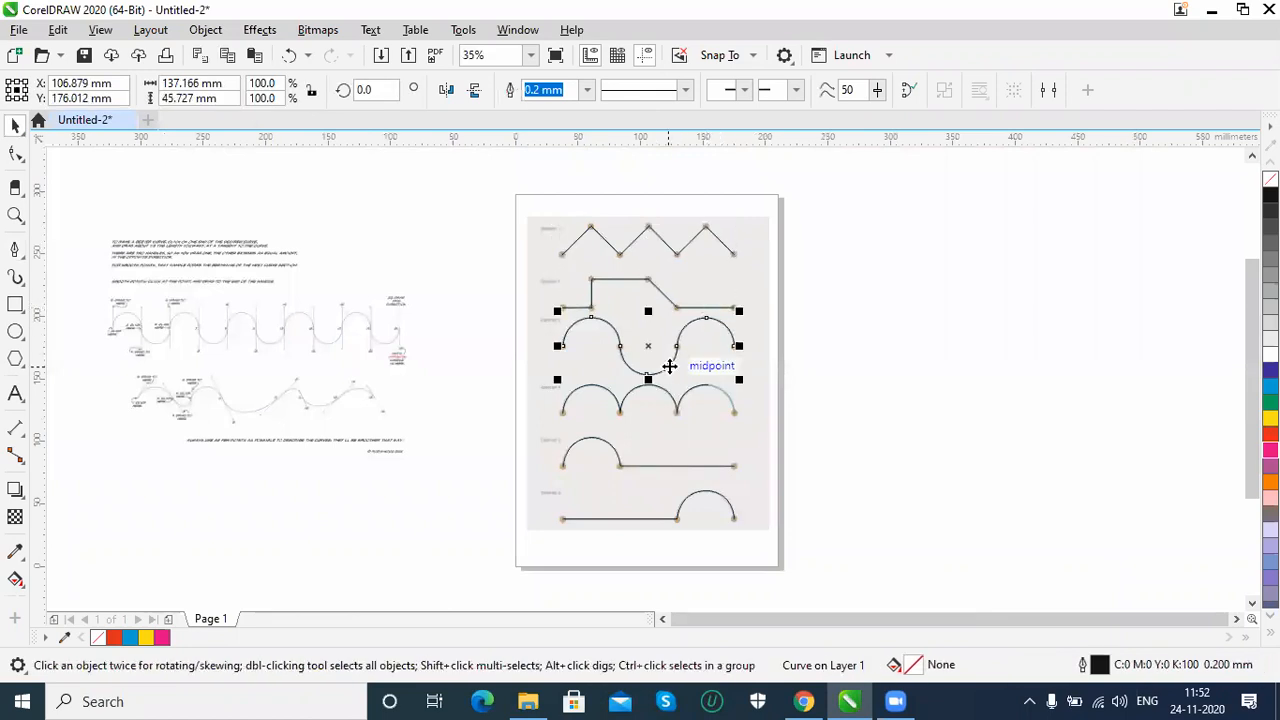
click(683, 400)
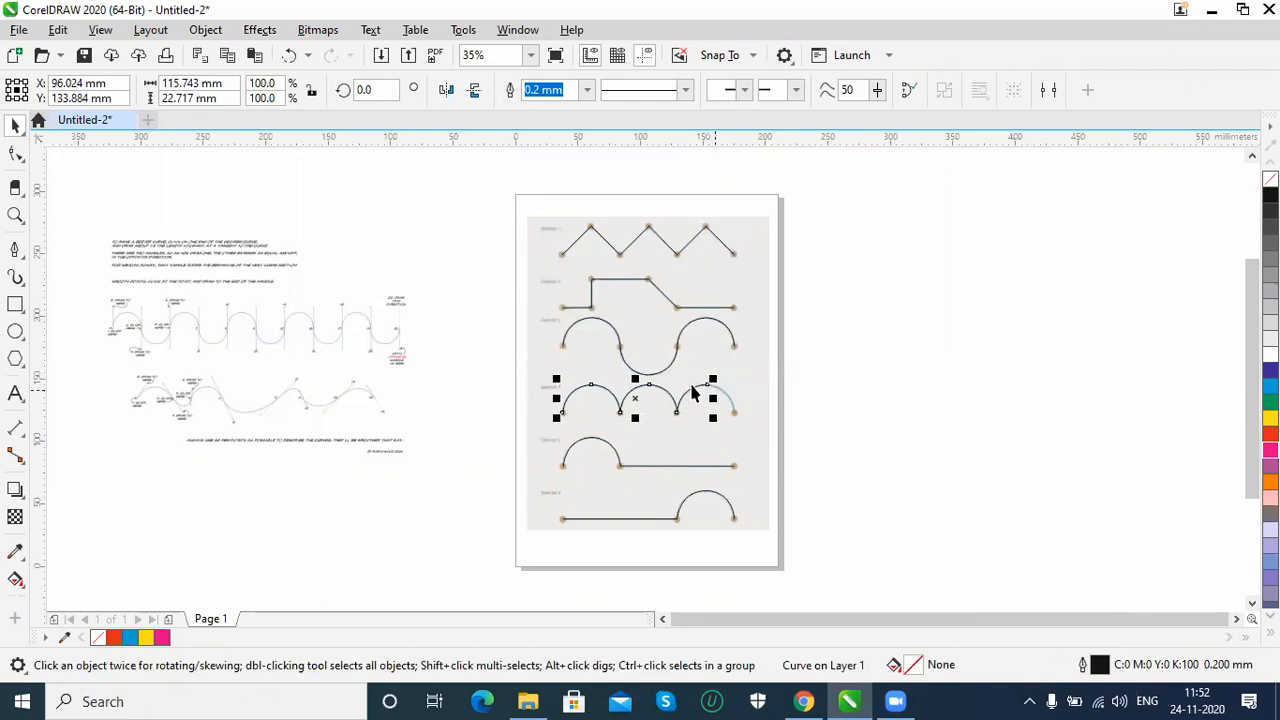
click(650, 465)
click(662, 464)
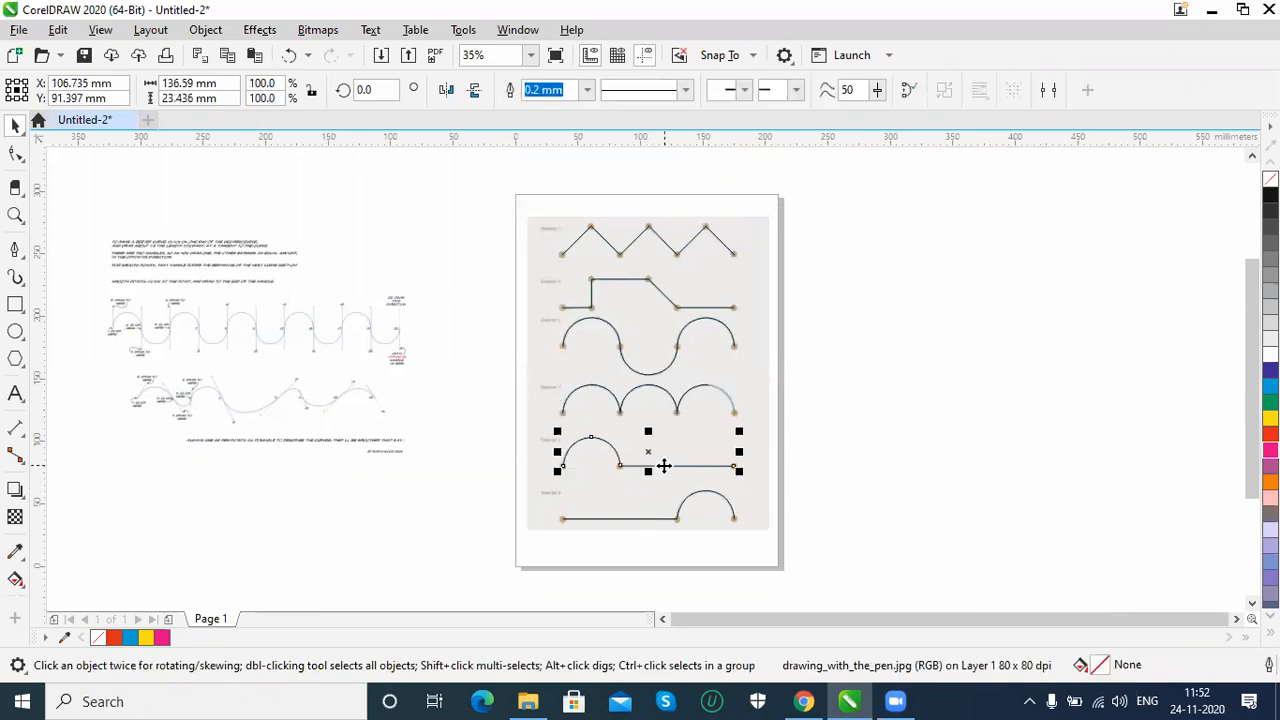
click(679, 517)
click(852, 476)
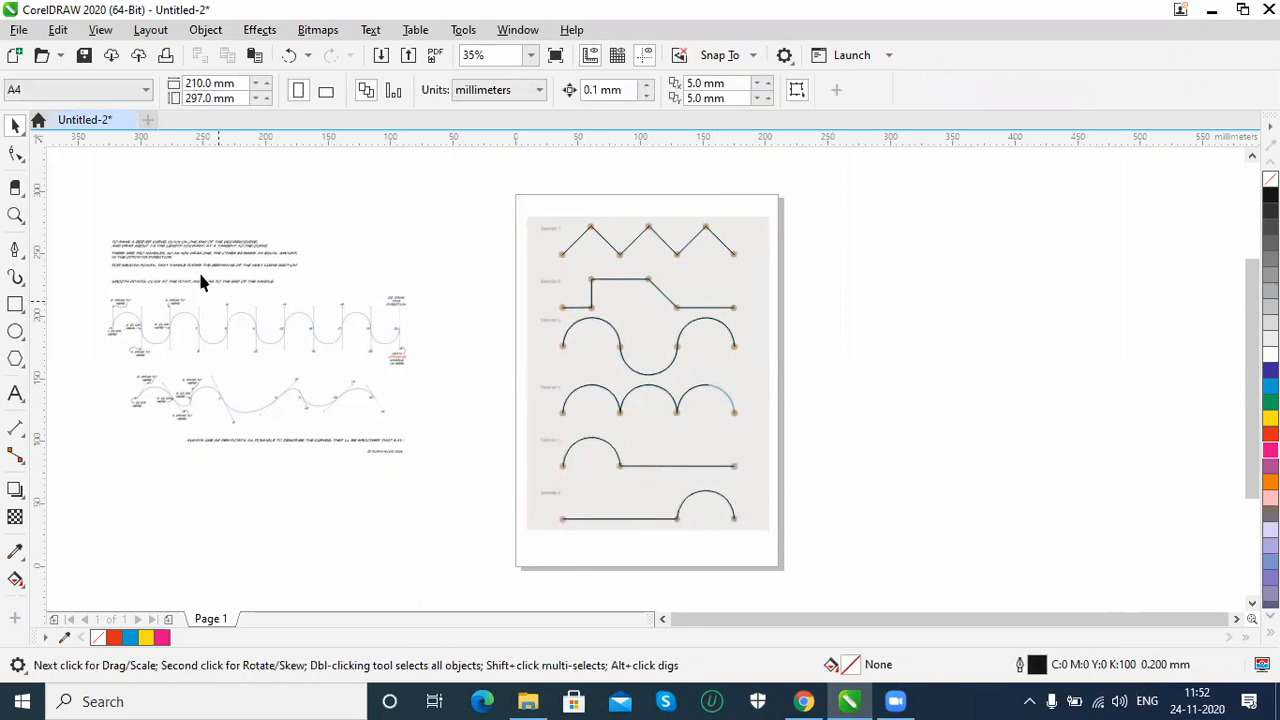
Move the Pen-Exercise-1.jpg image farther away from the page, to about X -218 mm, Y 177 mm.
click(230, 337)
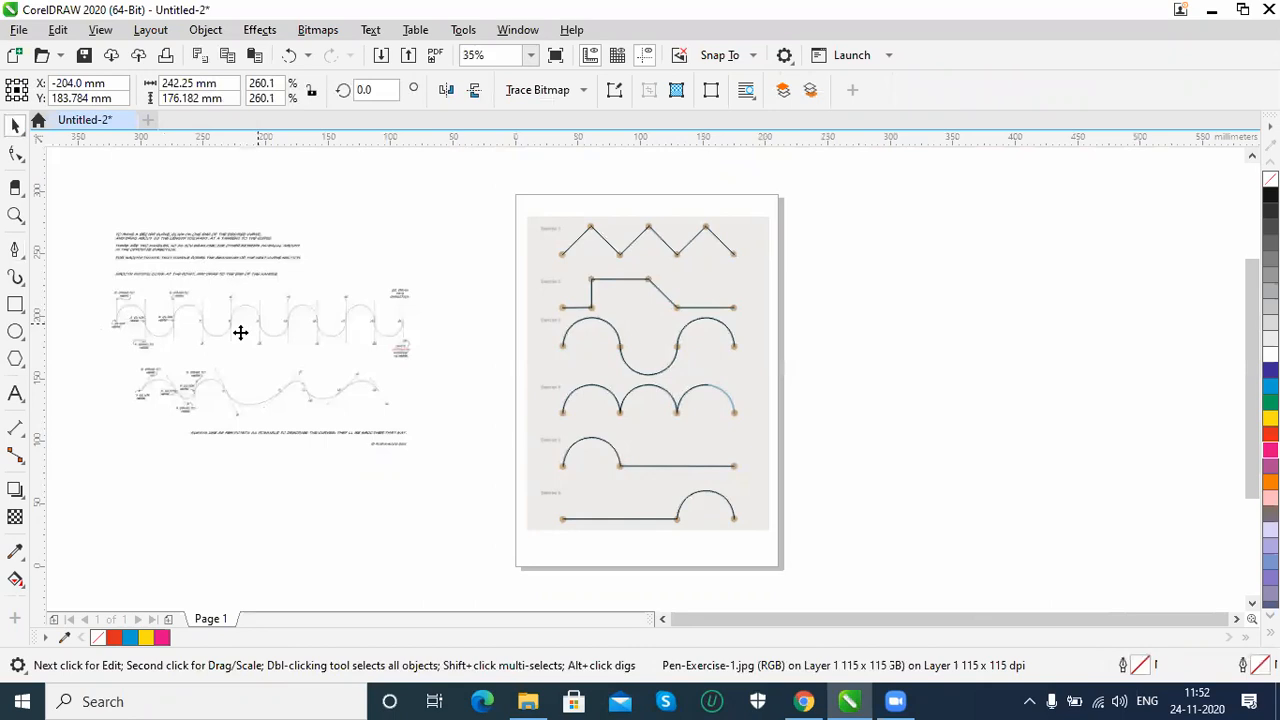
drag(240, 331, 218, 321)
click(218, 321)
click(218, 321)
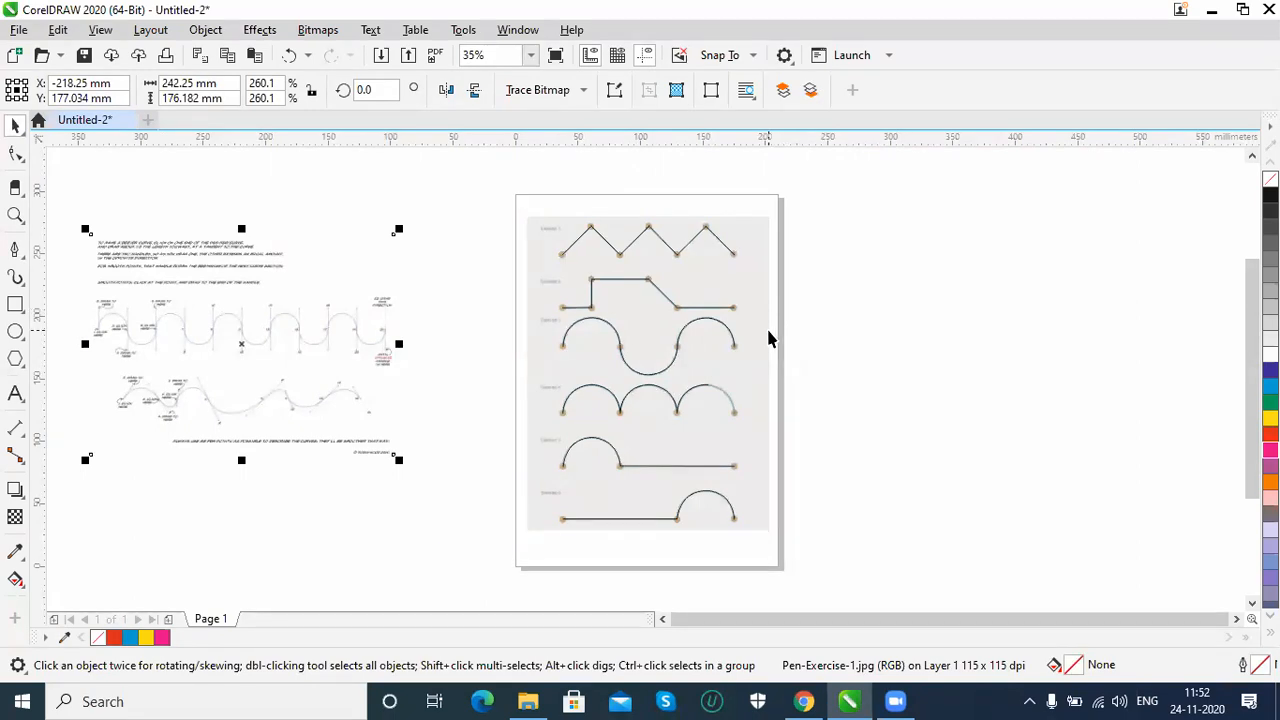
Add a second page after Page 1 and switch between the two pages.
click(170, 620)
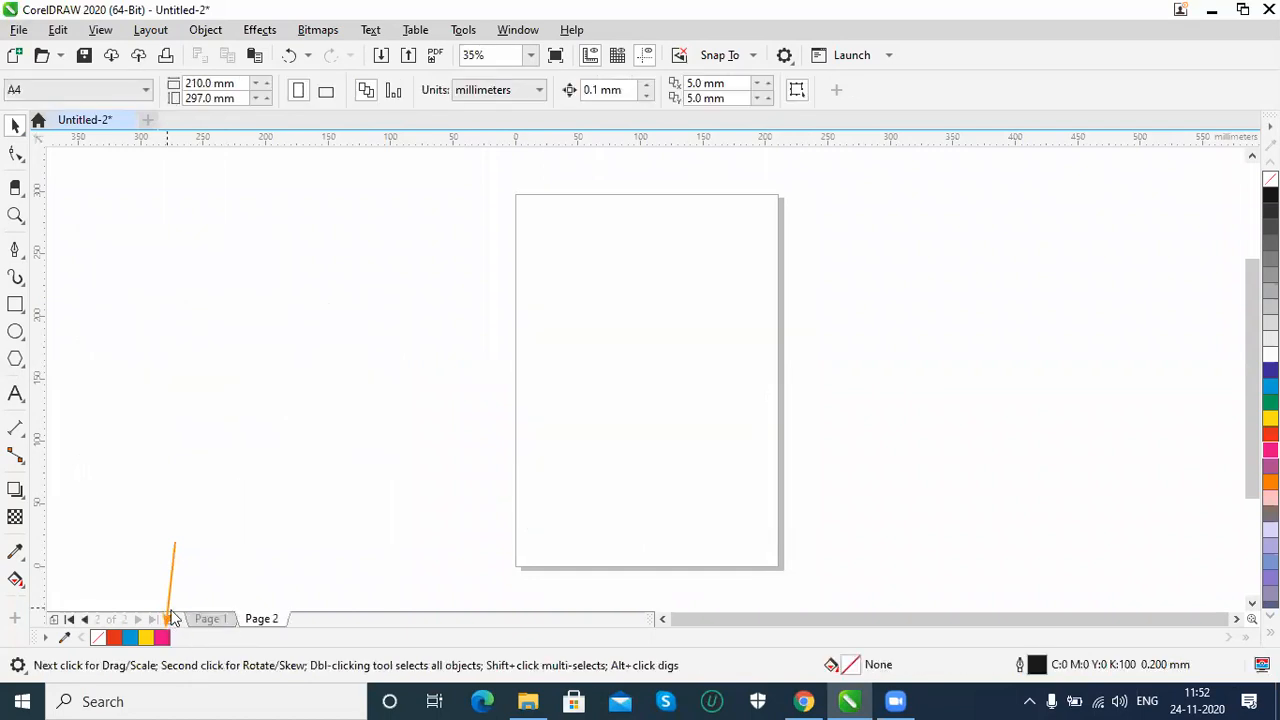
click(218, 620)
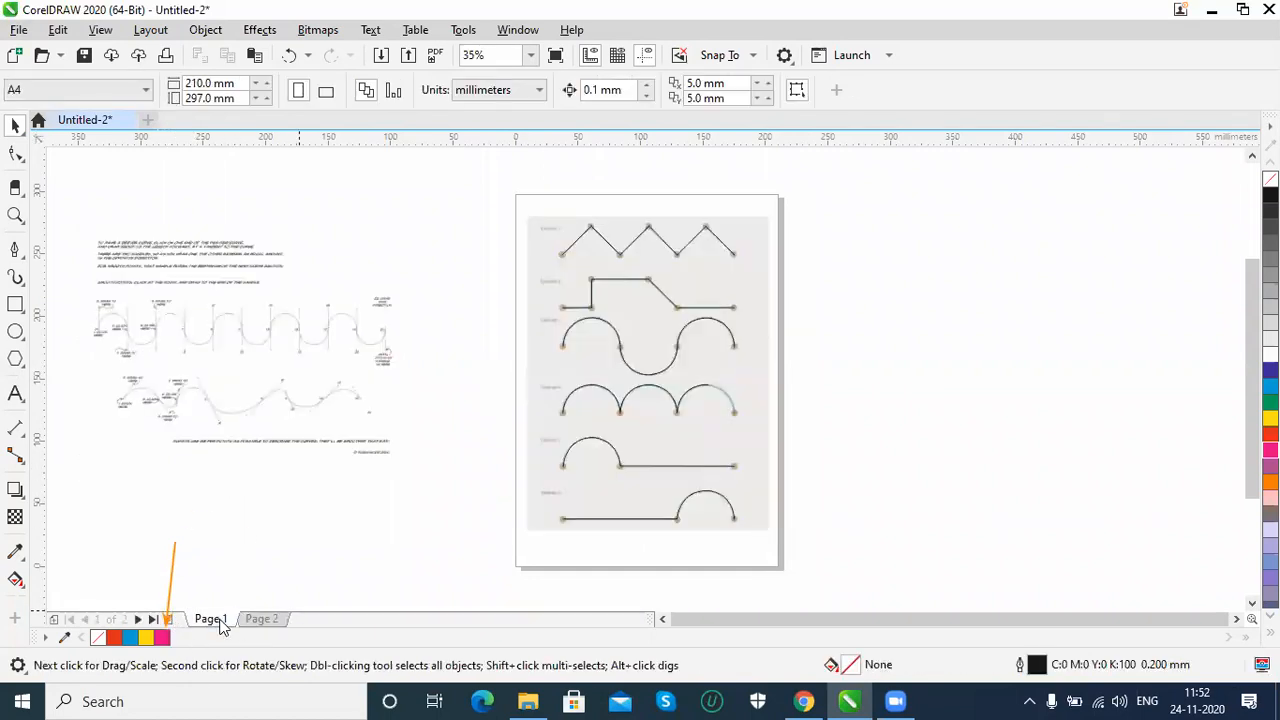
click(262, 620)
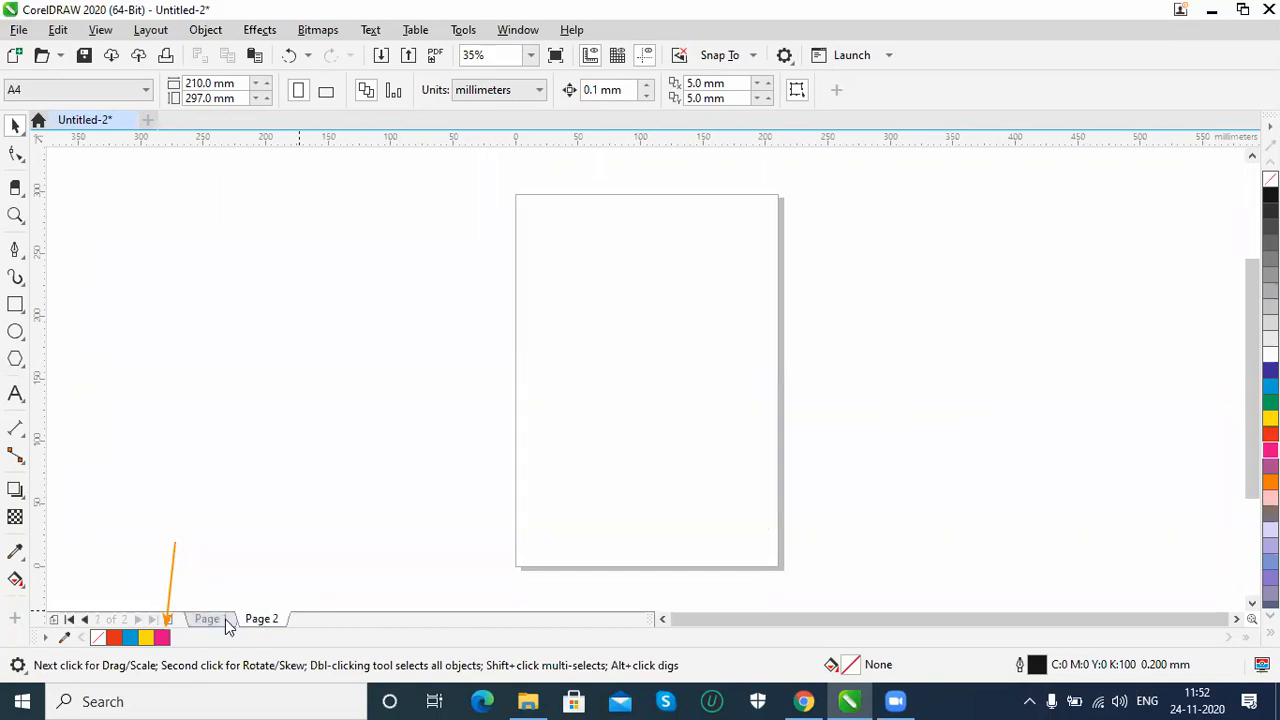
Return to Page 1 and move the Pen-Exercise-1.jpg image to about X -232 mm, Y 174 mm.
click(212, 619)
click(211, 385)
drag(278, 360, 267, 360)
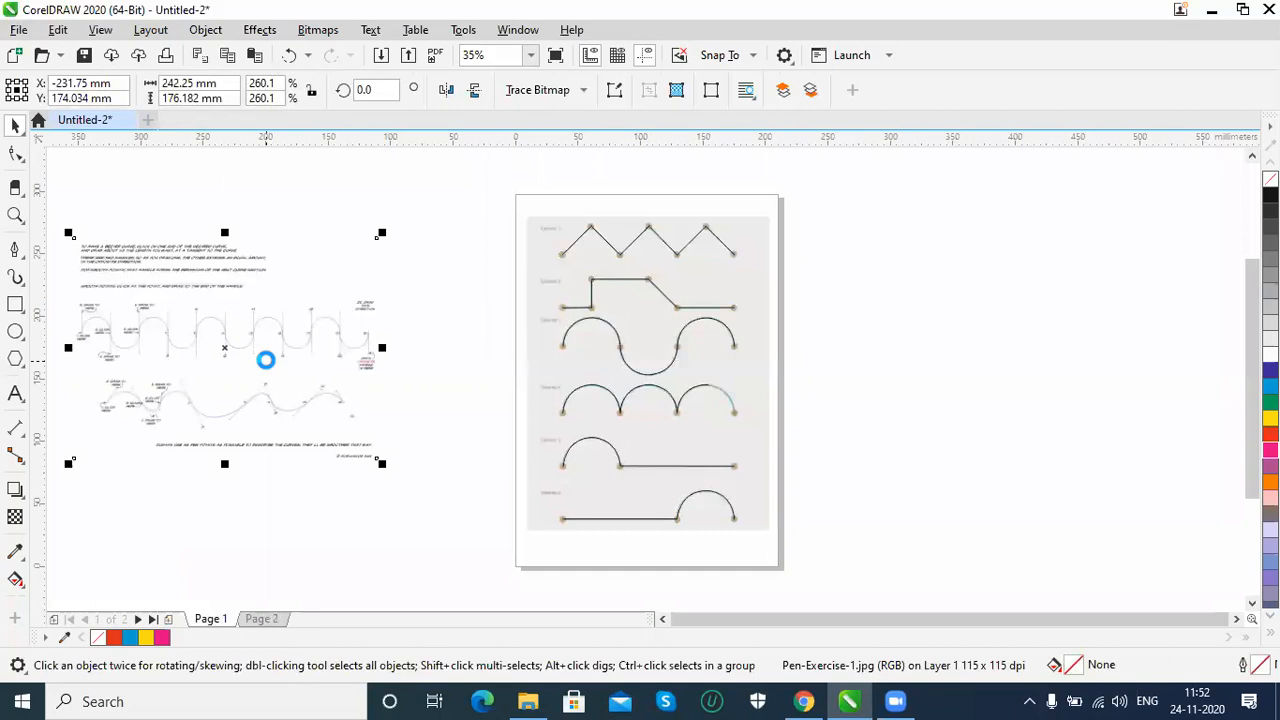
Paste the Pen-Exercise-1.jpg image onto Page 2 and fit it within the page at about 196 × 142 mm, centred near X 103 mm, Y 174 mm.
click(264, 621)
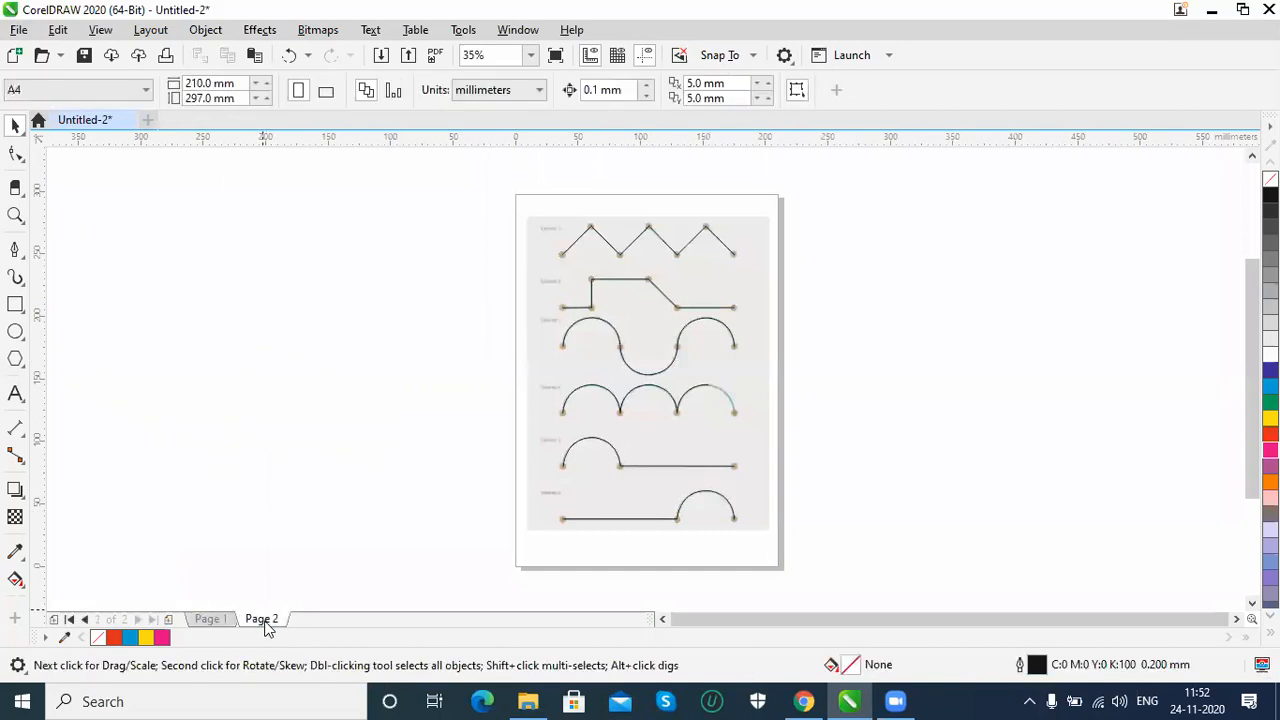
key(ctrl+v)
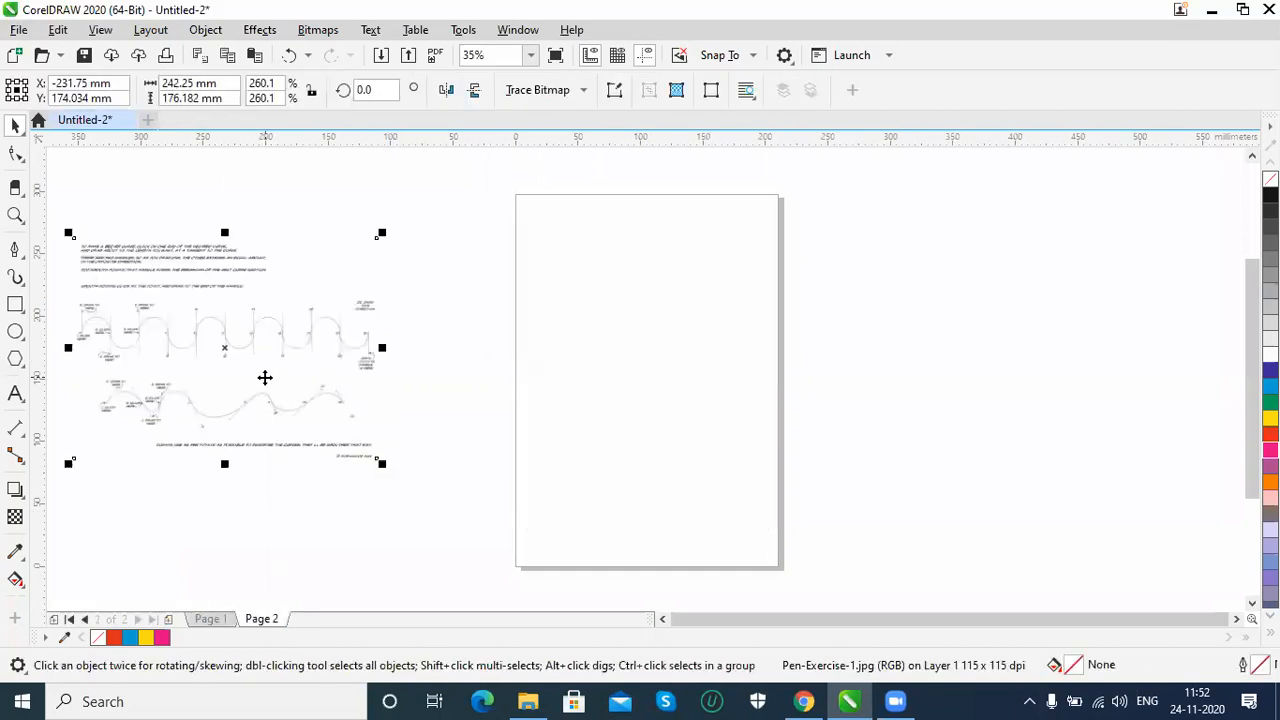
drag(530, 325, 661, 360)
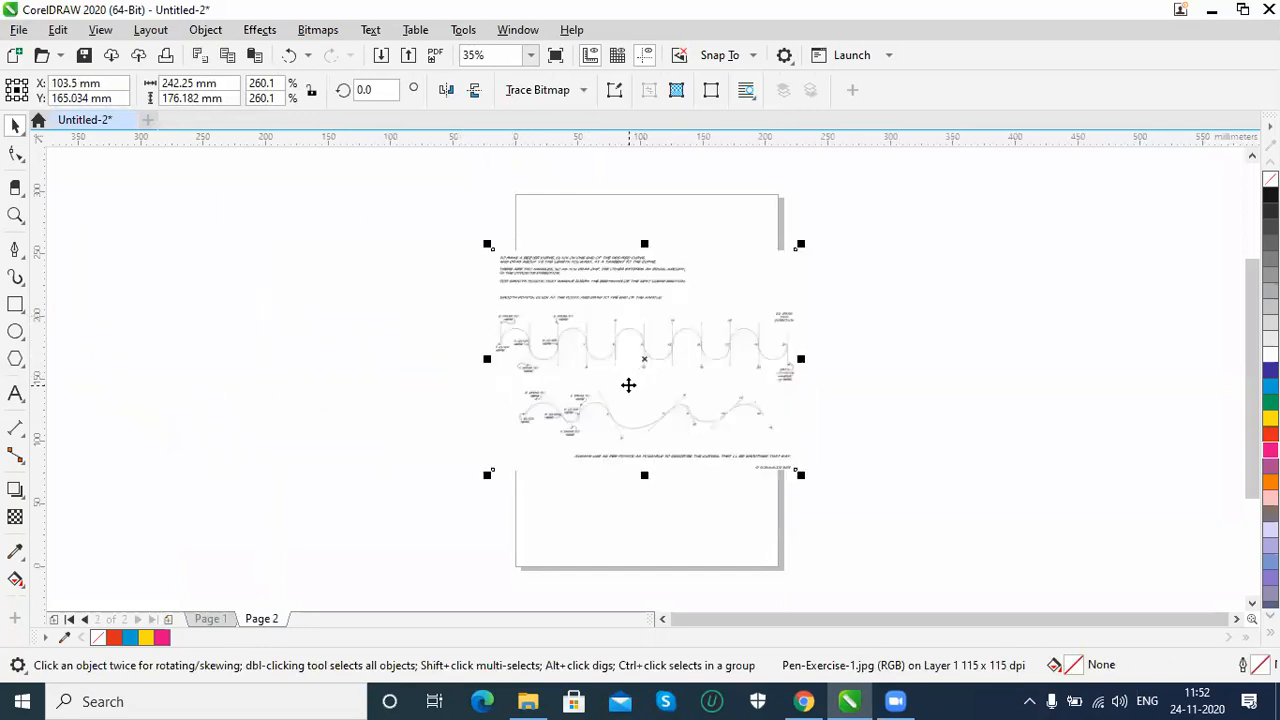
drag(800, 244, 738, 290)
drag(649, 360, 677, 328)
click(864, 370)
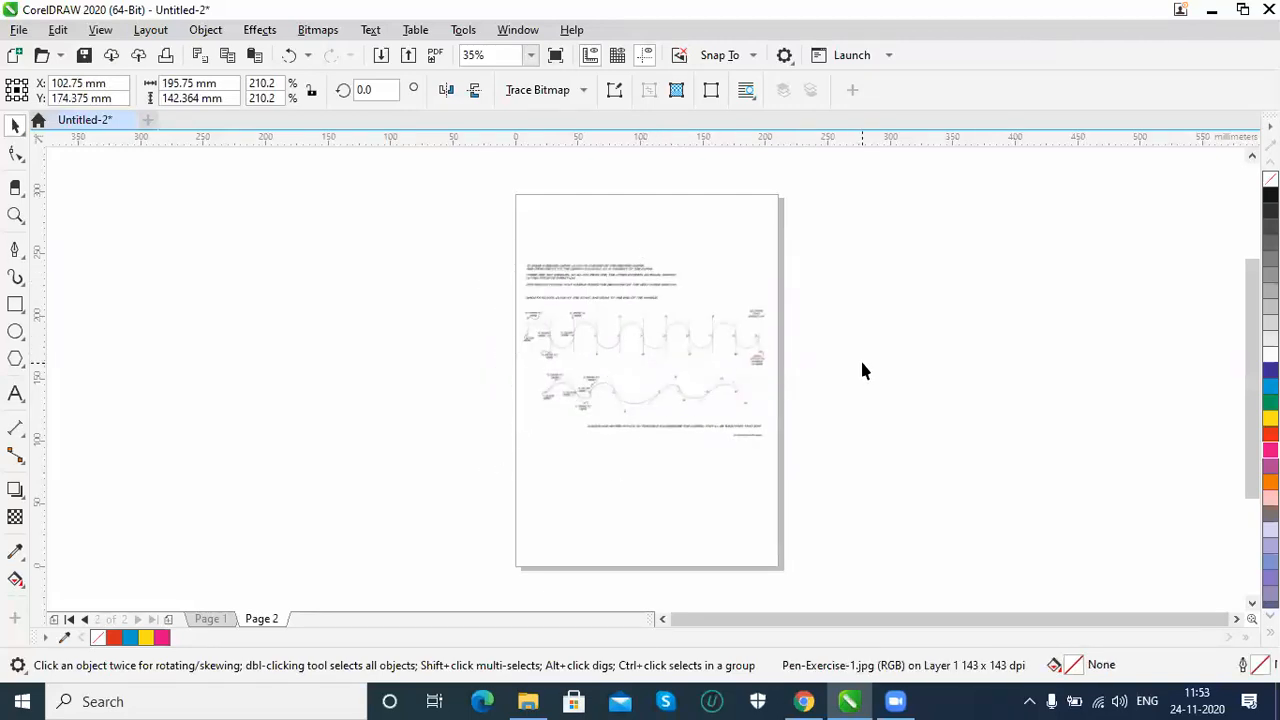
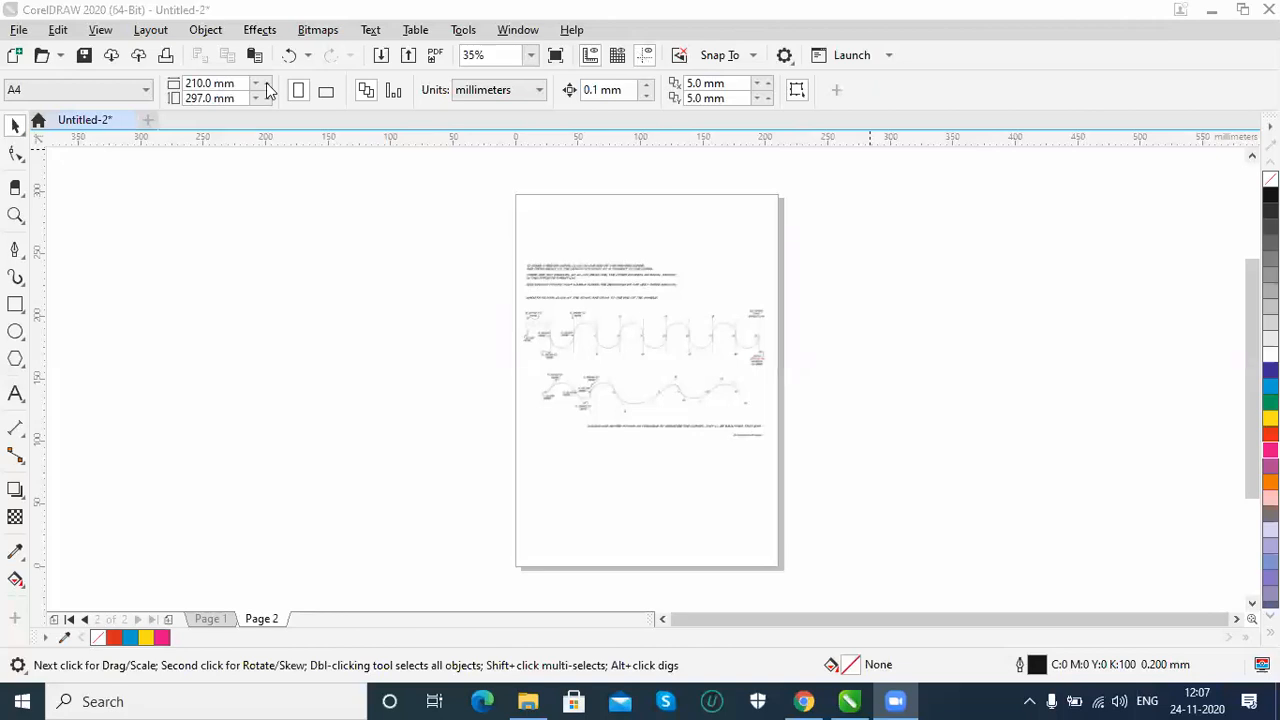
With the Pen tool, trace the first arch of the upper wave from point 1 to point 3, pulling the handles to marks 2 and 4.
click(568, 366)
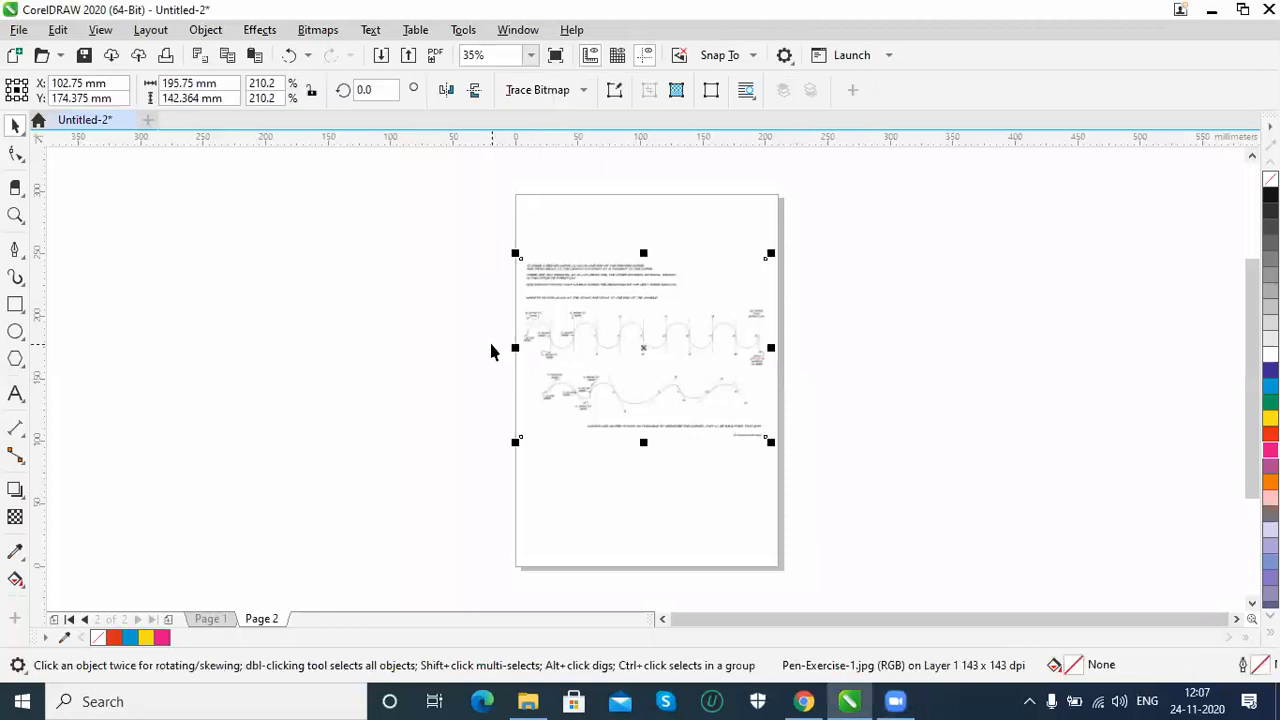
key(shift+F2)
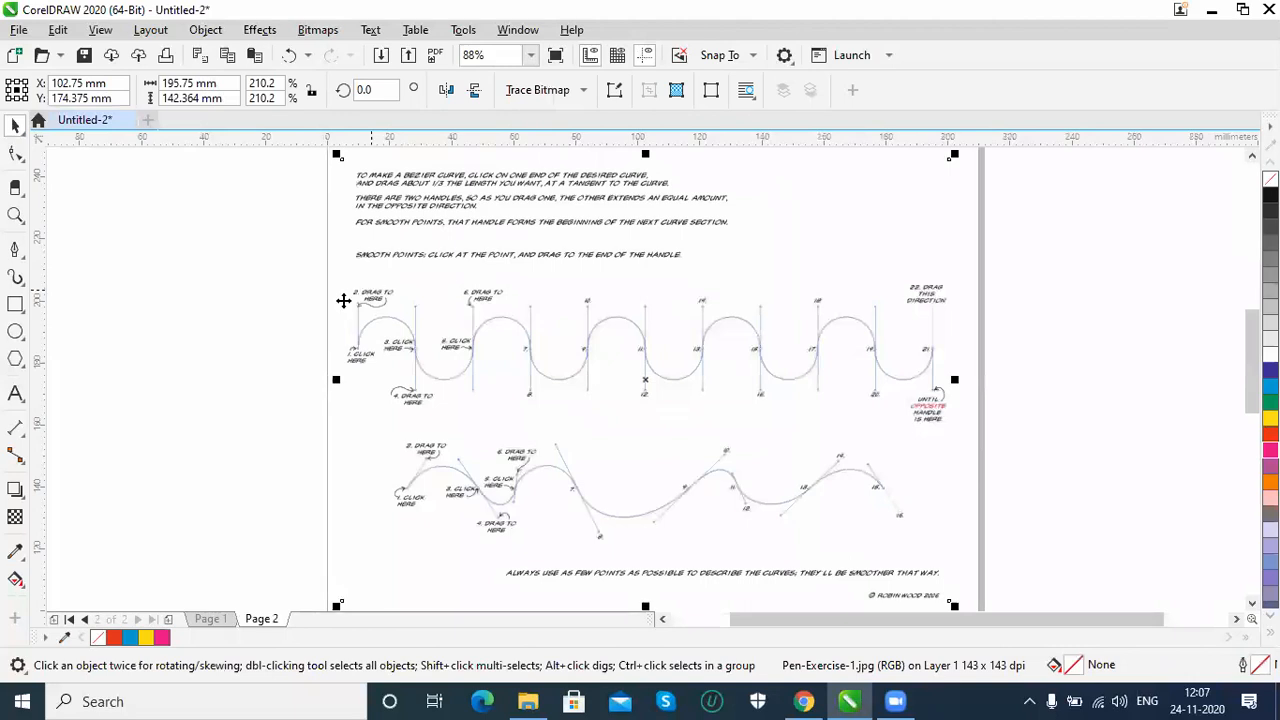
click(16, 218)
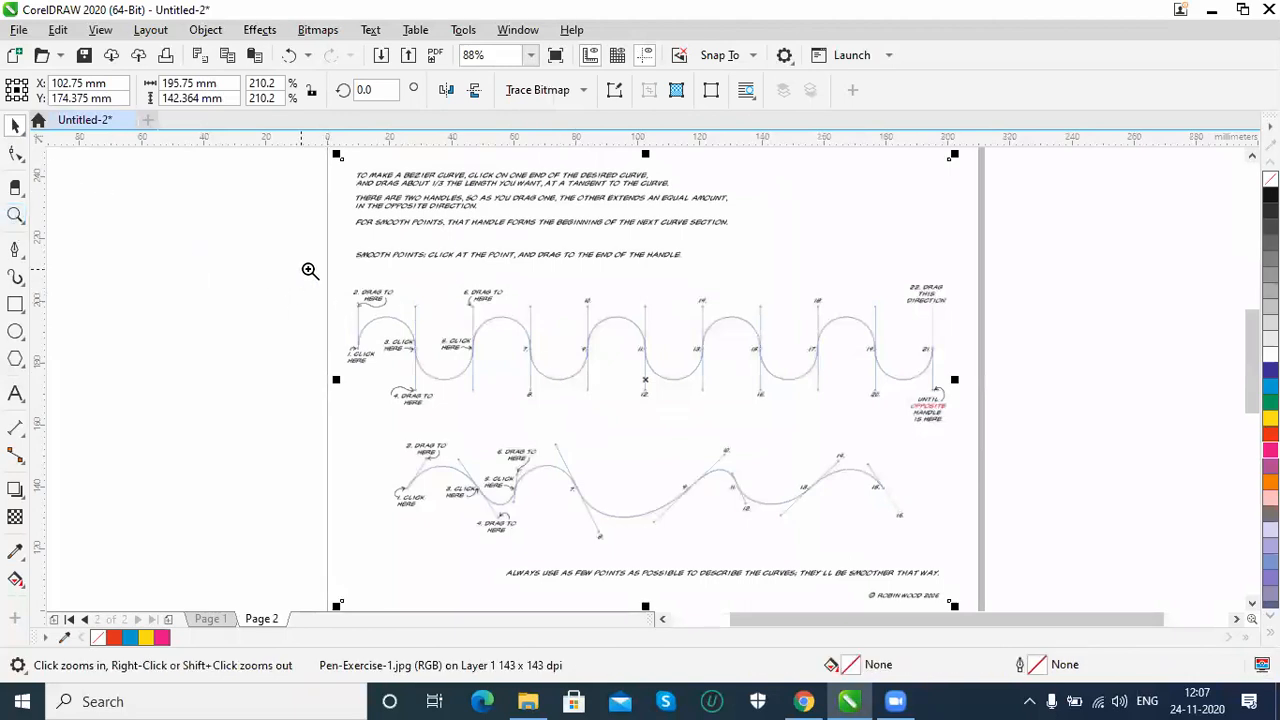
drag(340, 277, 977, 429)
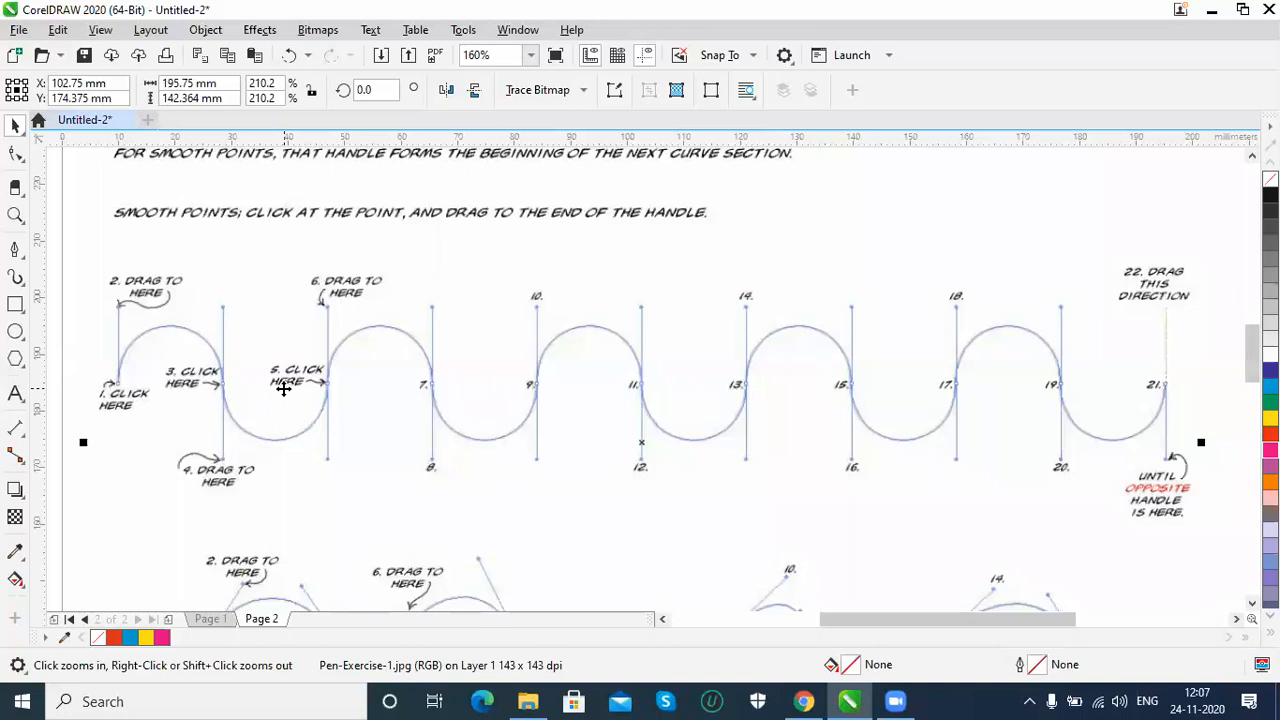
click(16, 252)
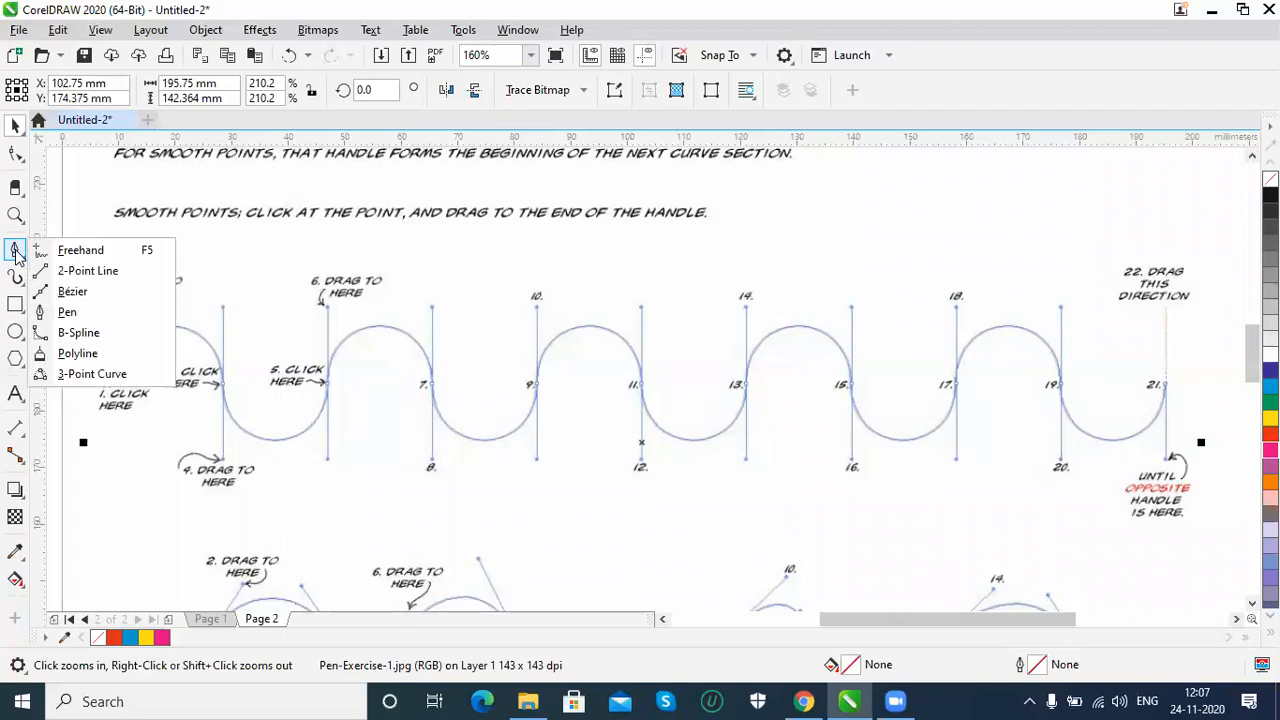
click(72, 312)
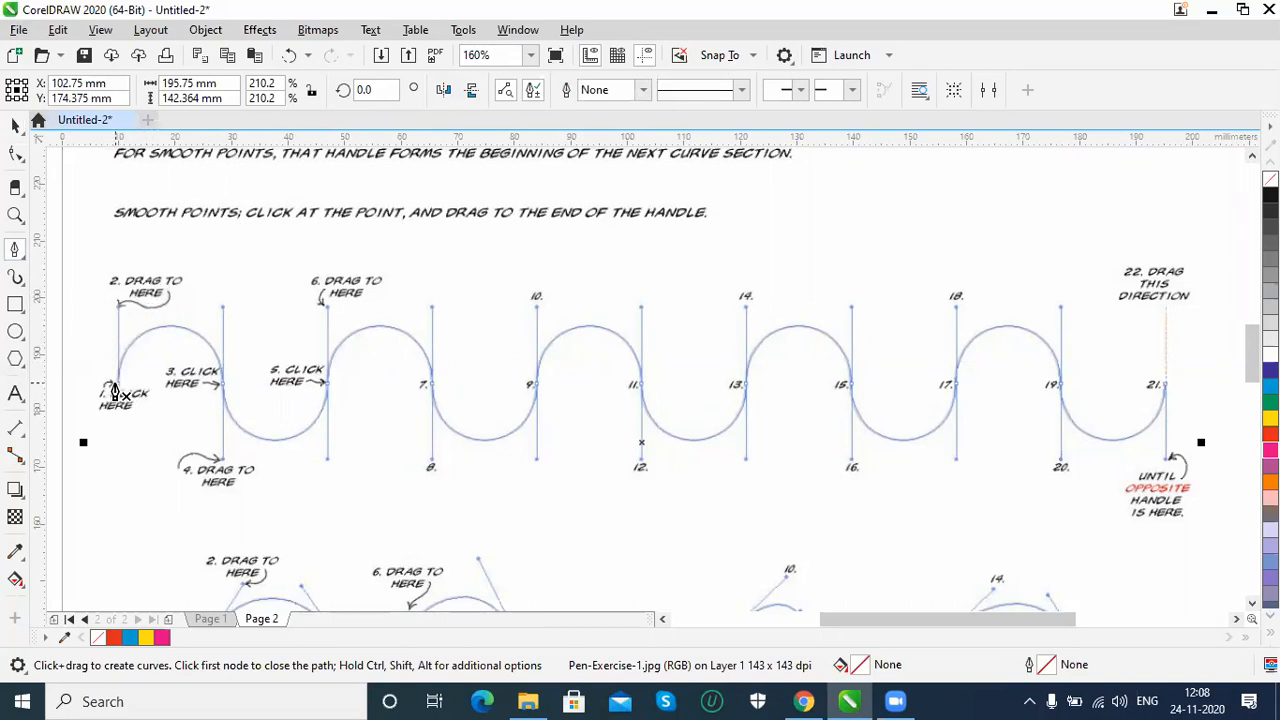
drag(118, 390, 118, 315)
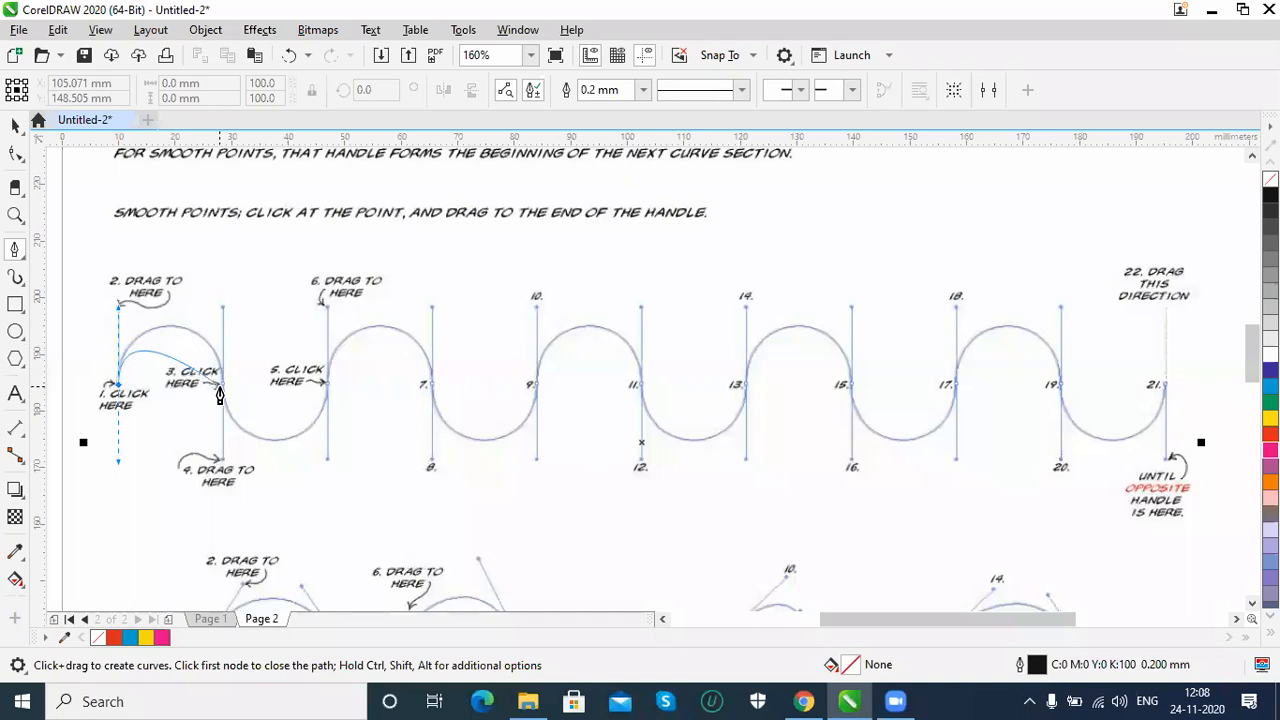
drag(221, 386, 221, 464)
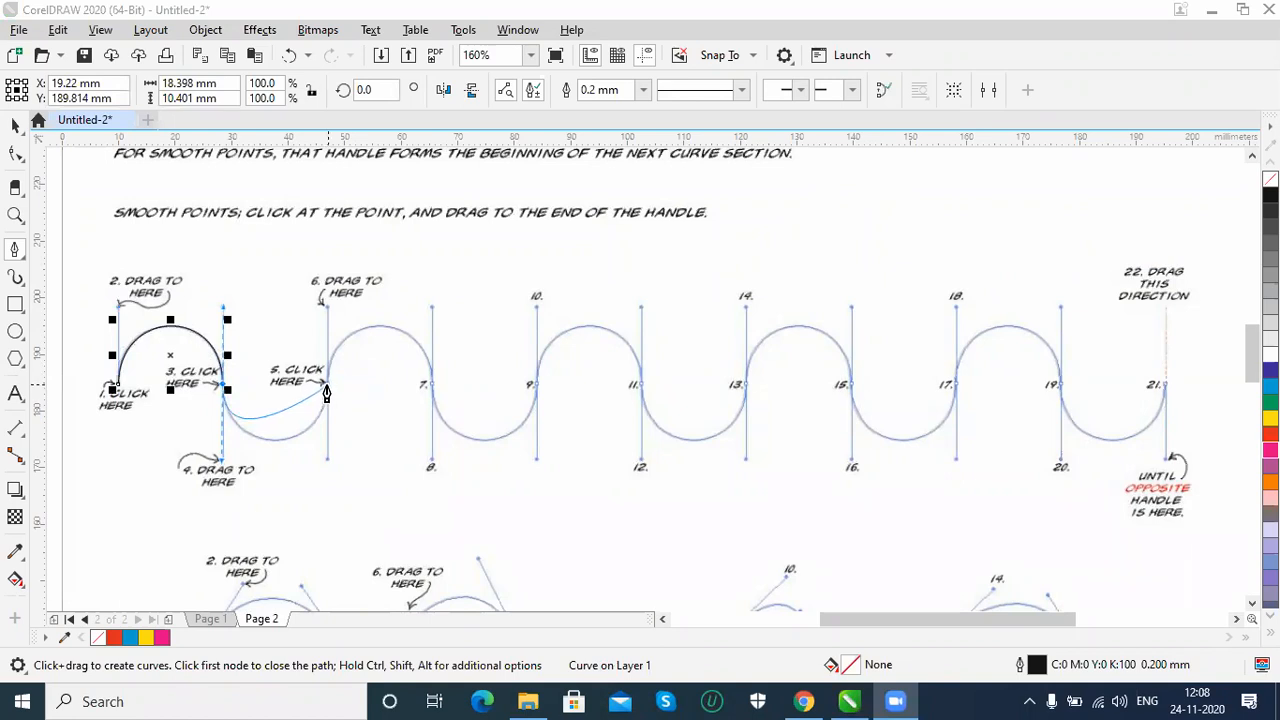
Continue the upper wave with smooth points at 5, 7, 9, 11 and 13, pulling each handle alternately to the upper and lower guide marks.
drag(326, 393, 326, 316)
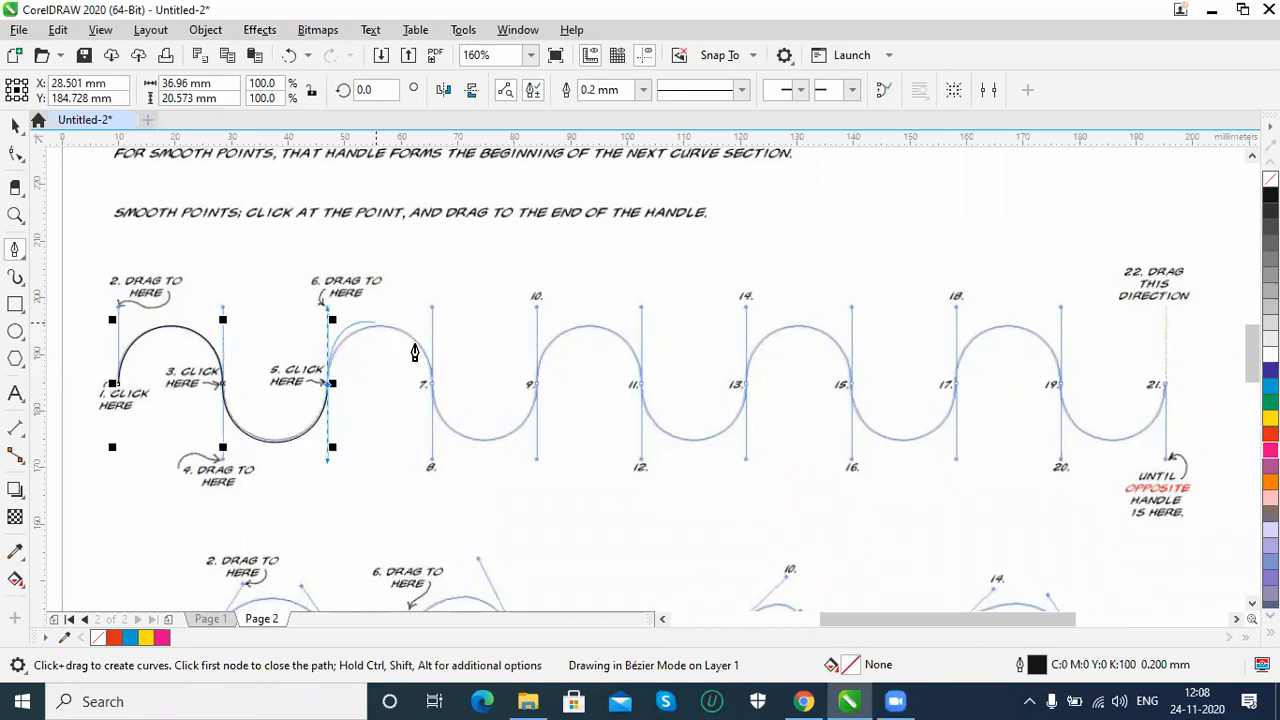
drag(431, 388, 431, 467)
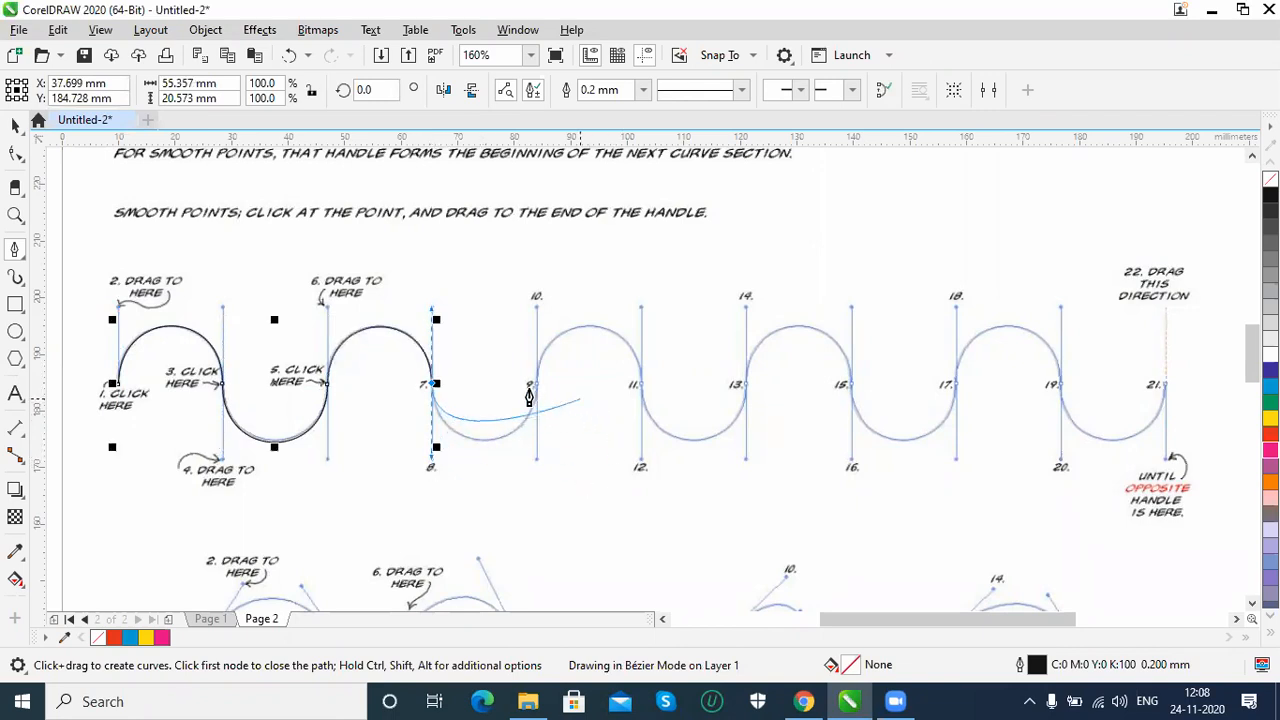
drag(534, 390, 536, 318)
drag(538, 316, 540, 320)
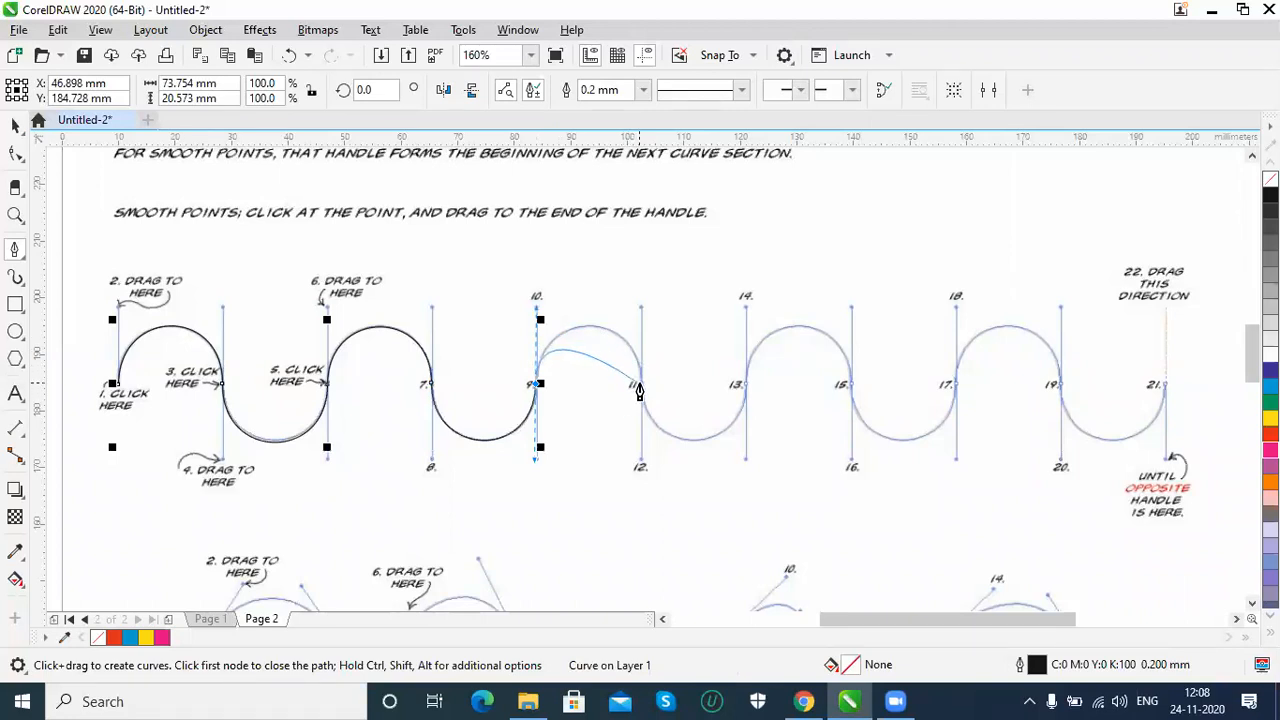
mouse_move(641, 385)
mouse_down()
mouse_move(641, 472)
mouse_move(635, 462)
mouse_up()
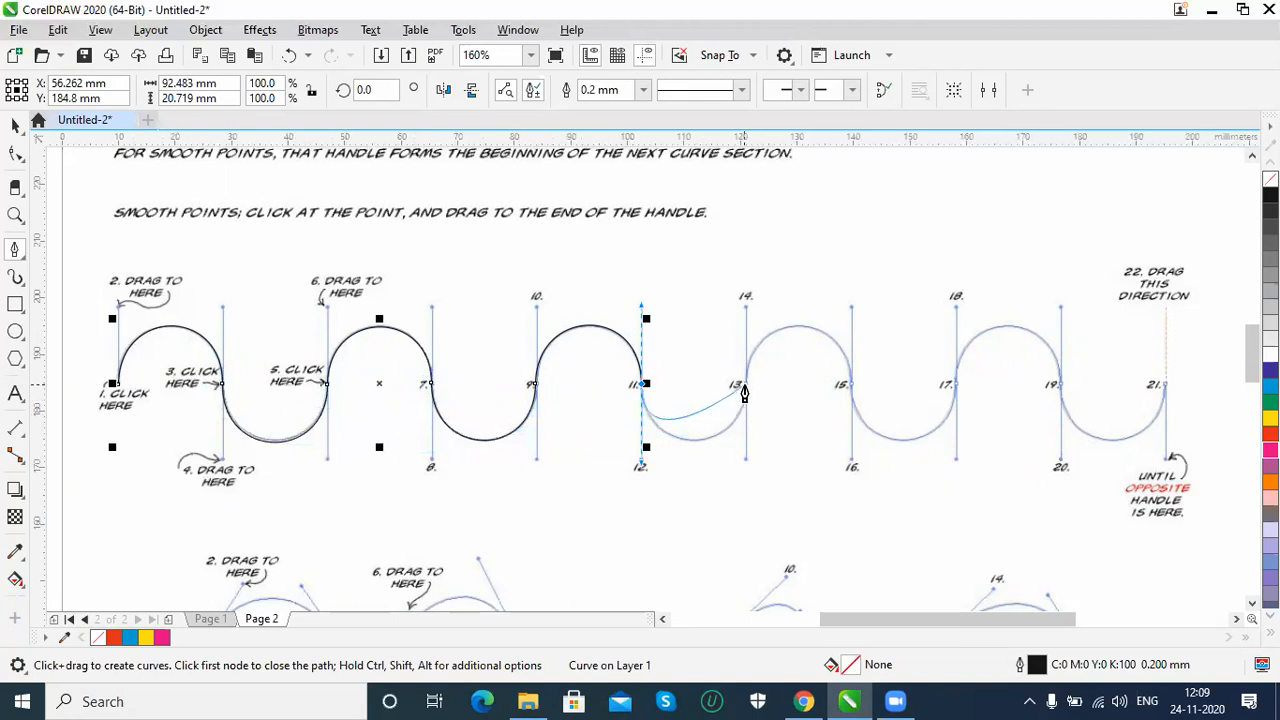
drag(744, 386, 744, 317)
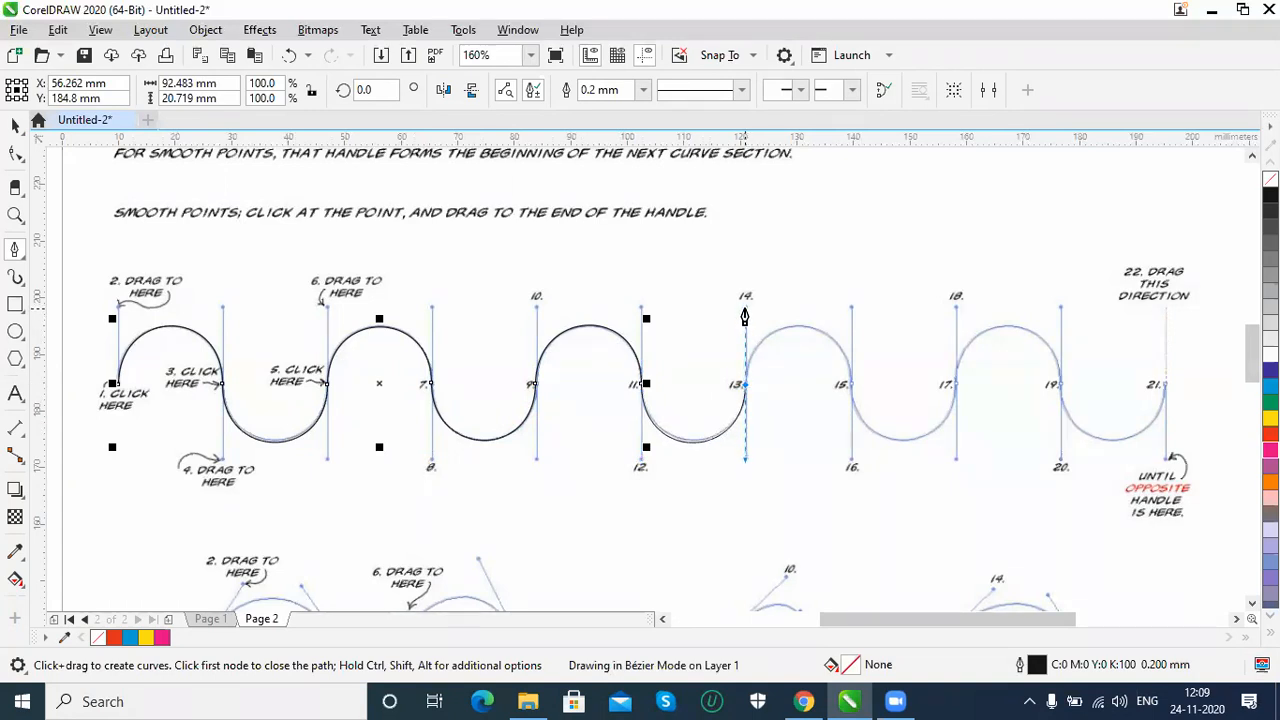
drag(744, 317, 744, 317)
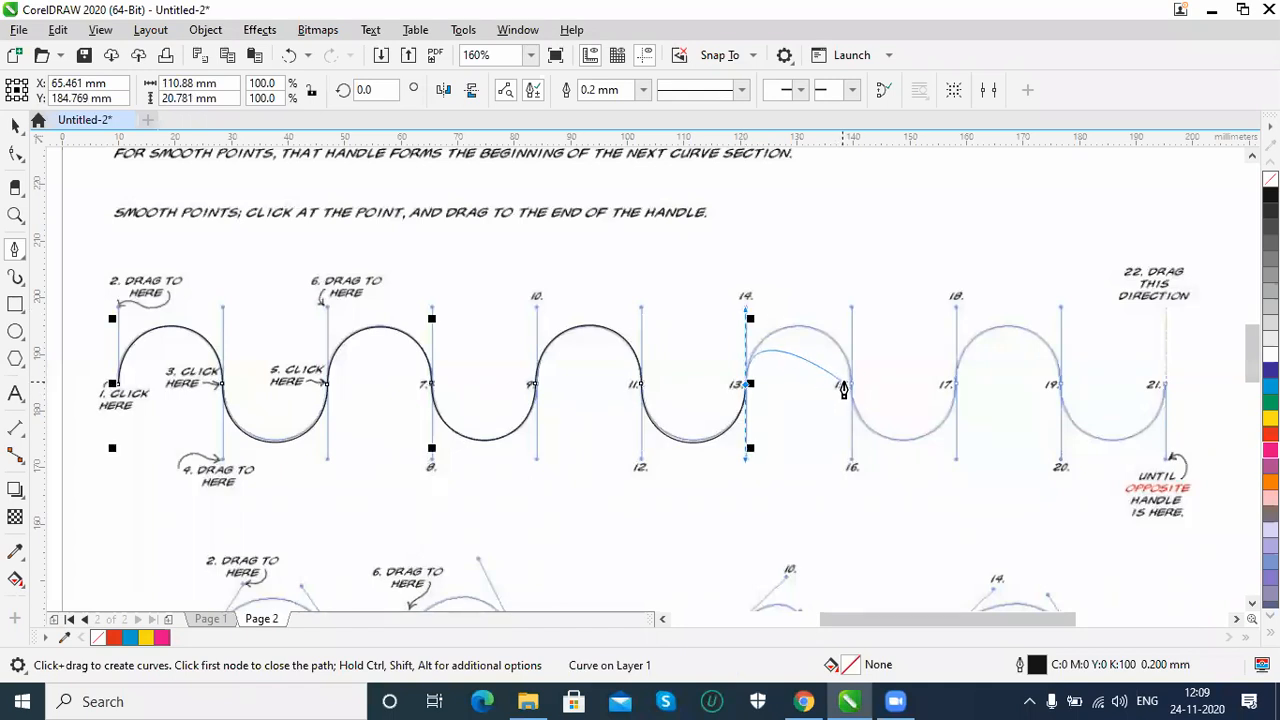
Complete the upper wave with smooth points at 15, 17, 19 and 21 along the guide handles, and end the path.
drag(851, 390, 850, 468)
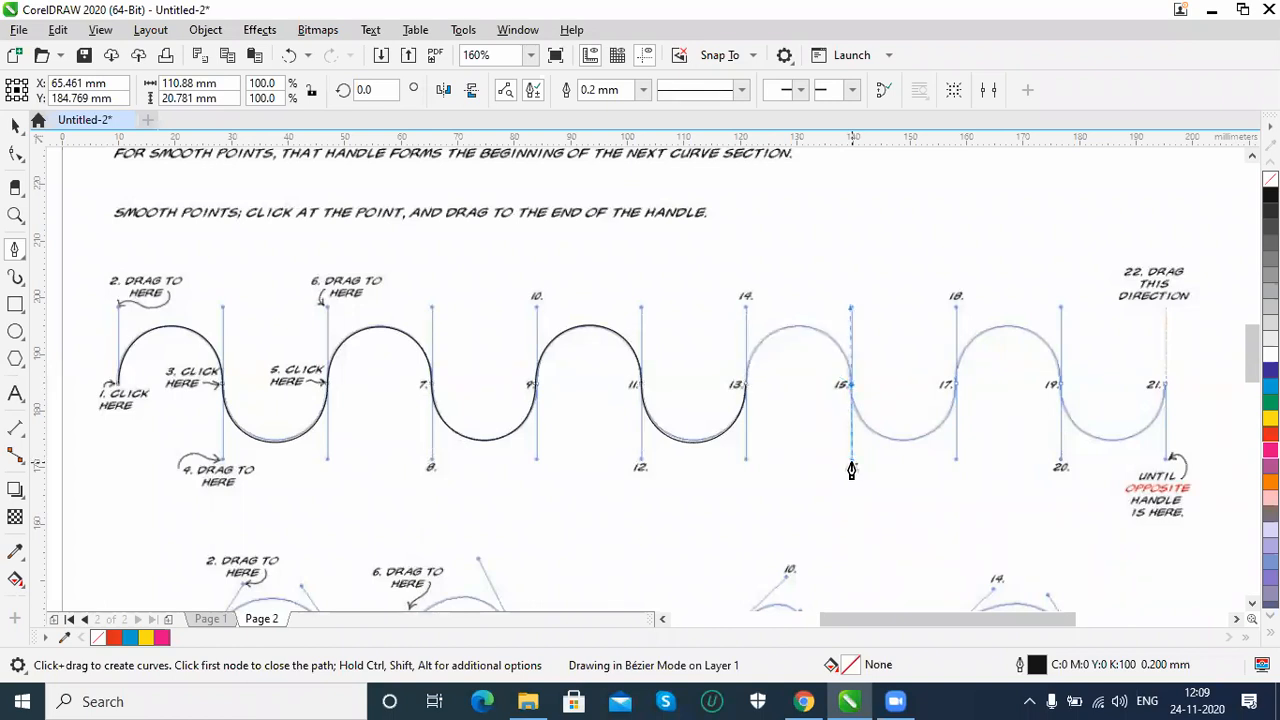
drag(954, 390, 958, 318)
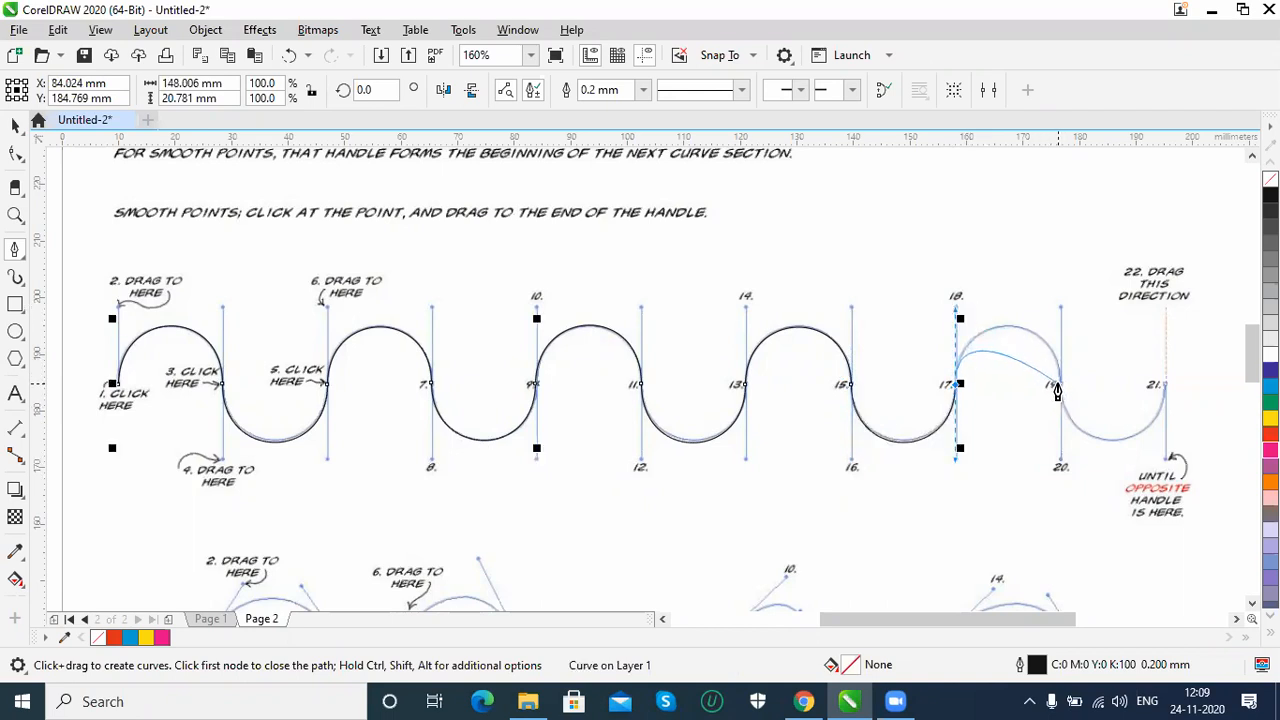
drag(1059, 387, 1060, 463)
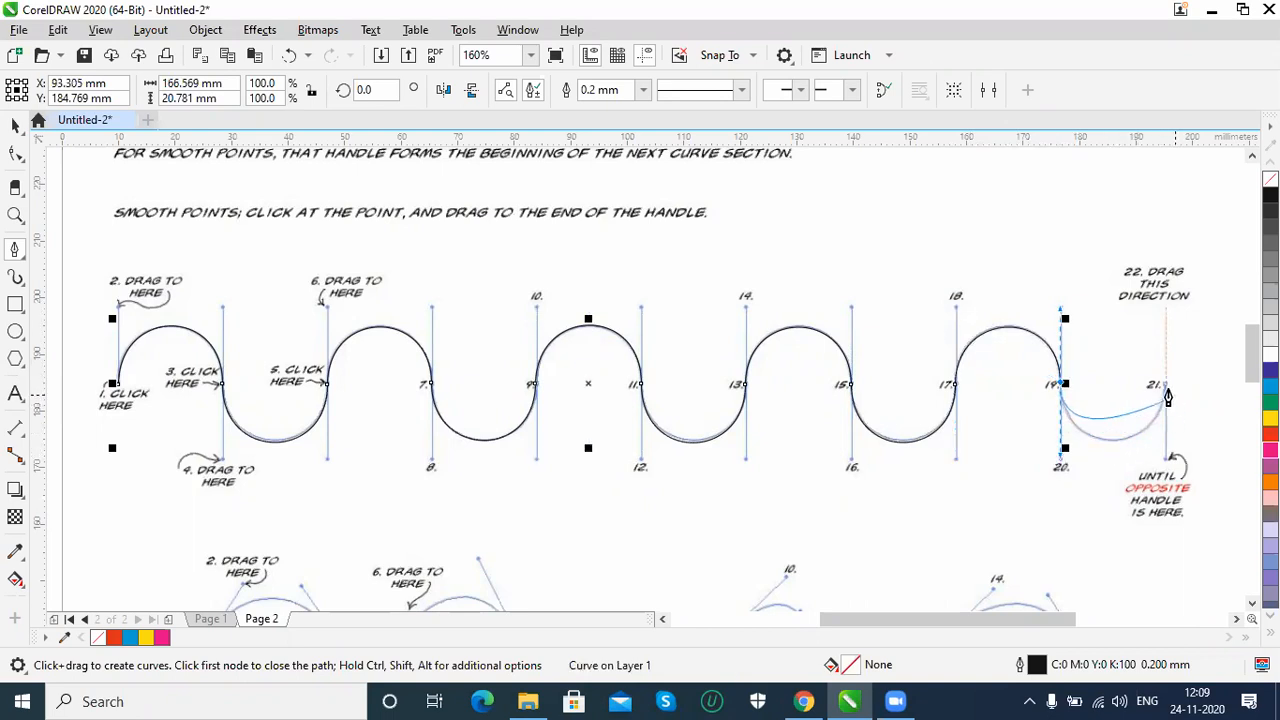
drag(1164, 390, 1168, 318)
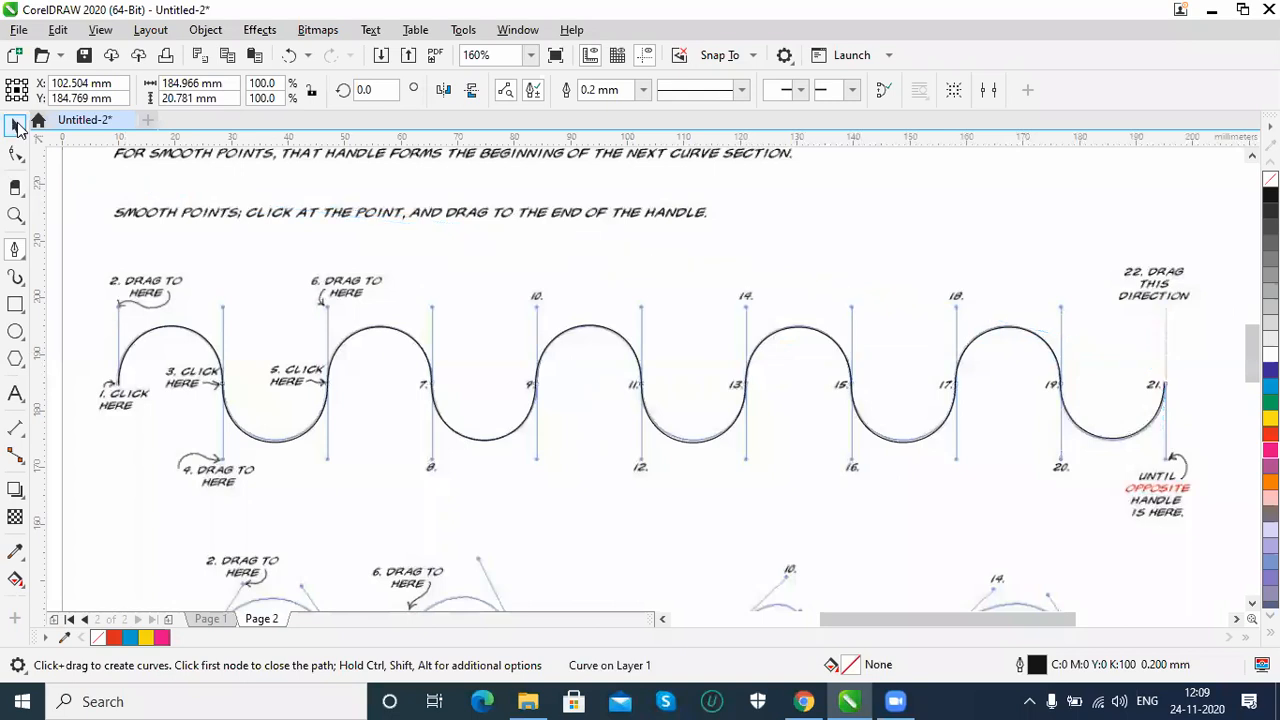
click(15, 124)
click(1133, 237)
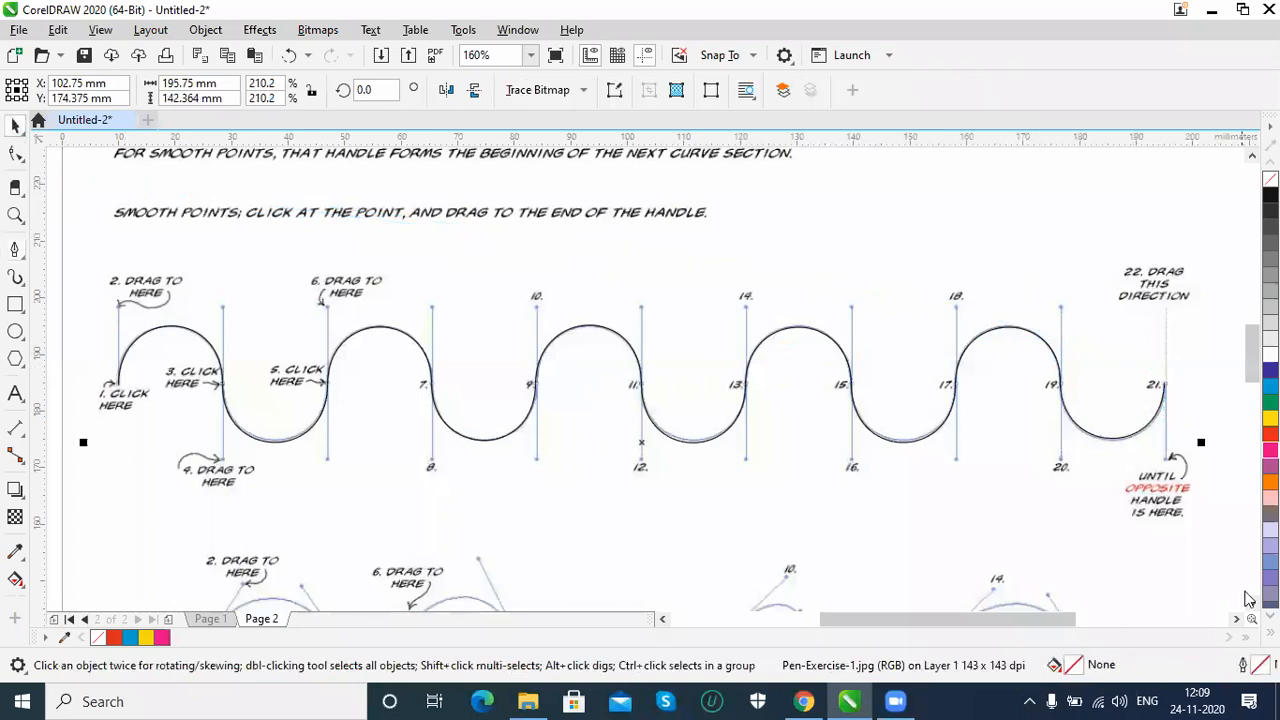
Trace the lower irregular wave with the Pen tool from point 1 through points 3, 5 and 7, pulling the handles to marks 2, 4, 6 and 8.
scroll(647, 379, down, 5)
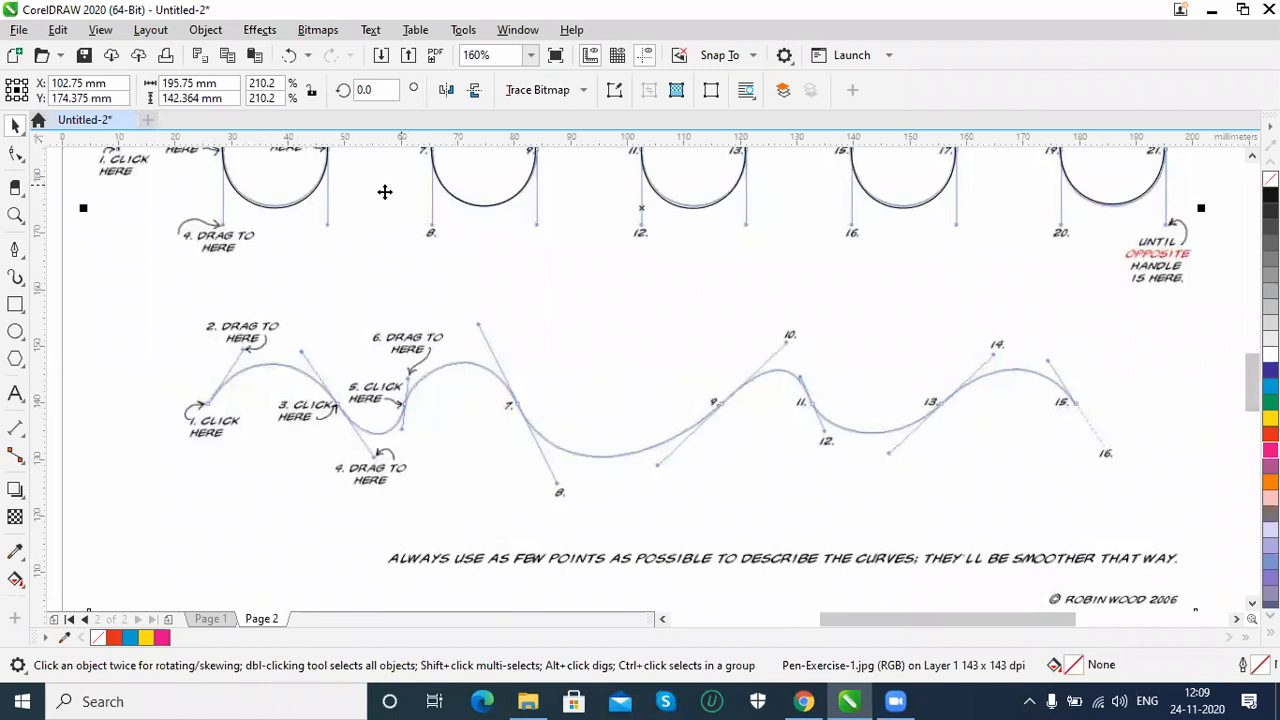
click(15, 250)
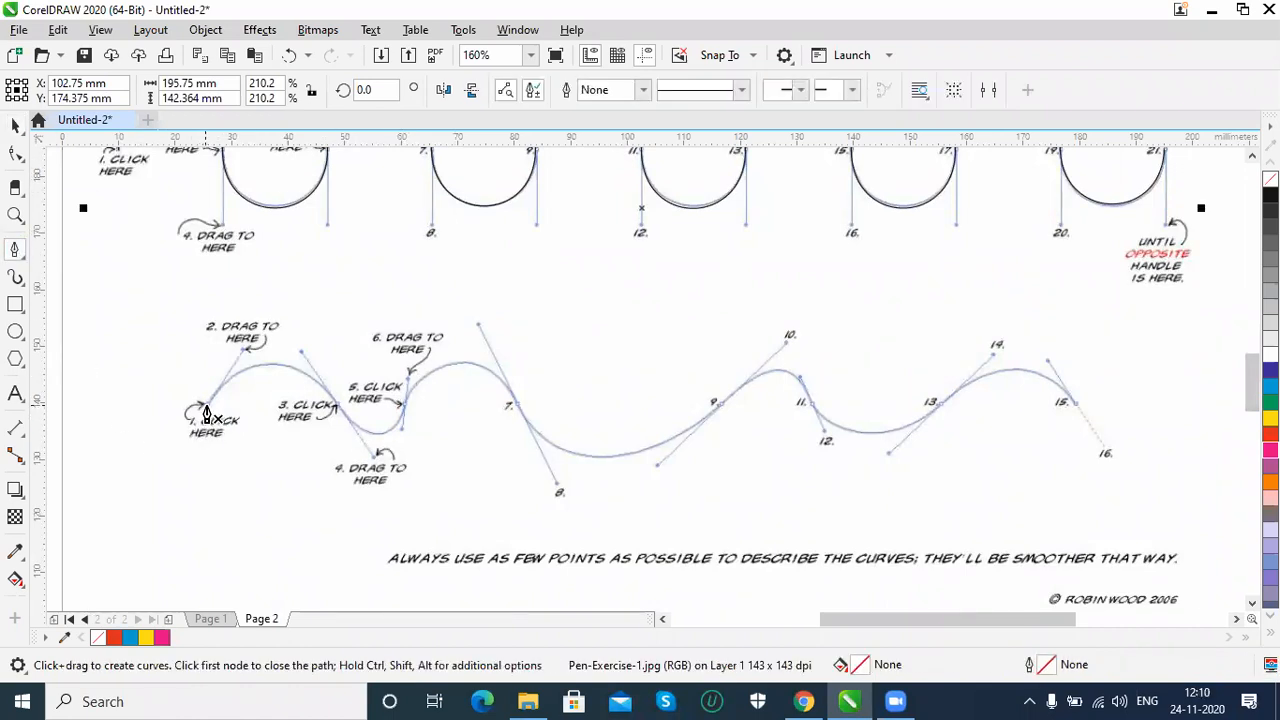
drag(205, 406, 244, 358)
drag(336, 409, 375, 460)
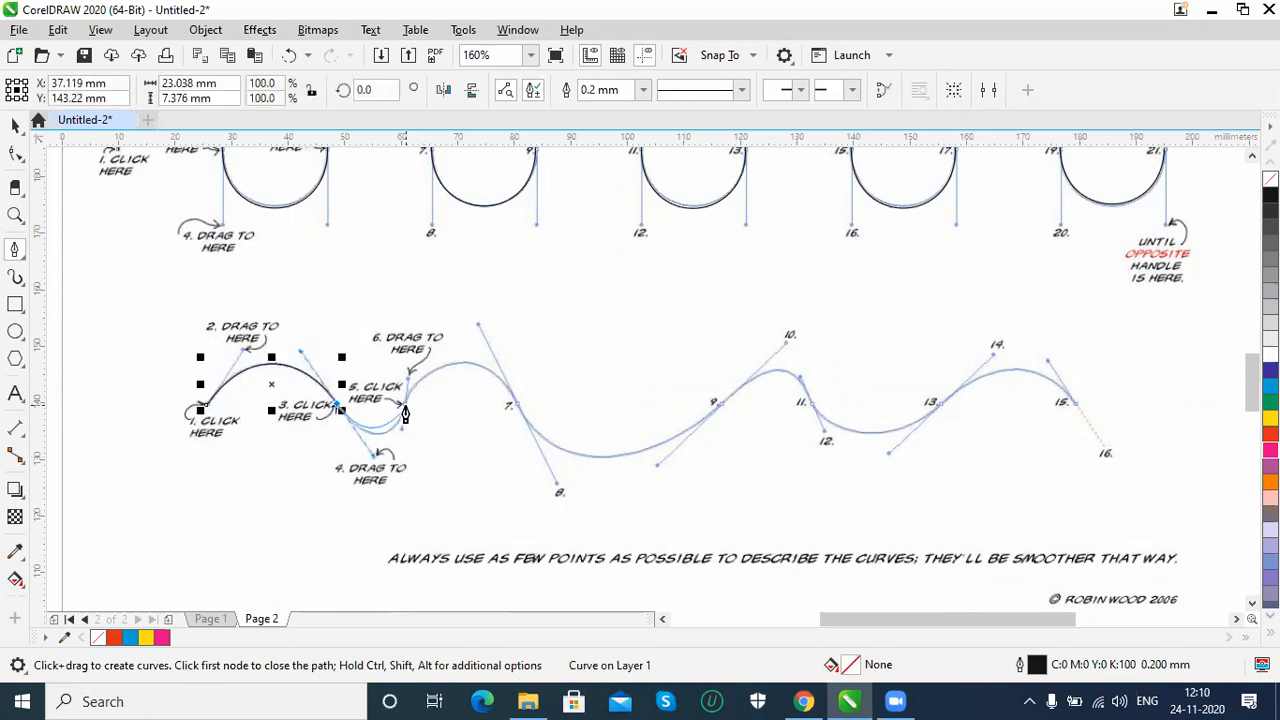
drag(404, 408, 409, 378)
drag(515, 405, 556, 491)
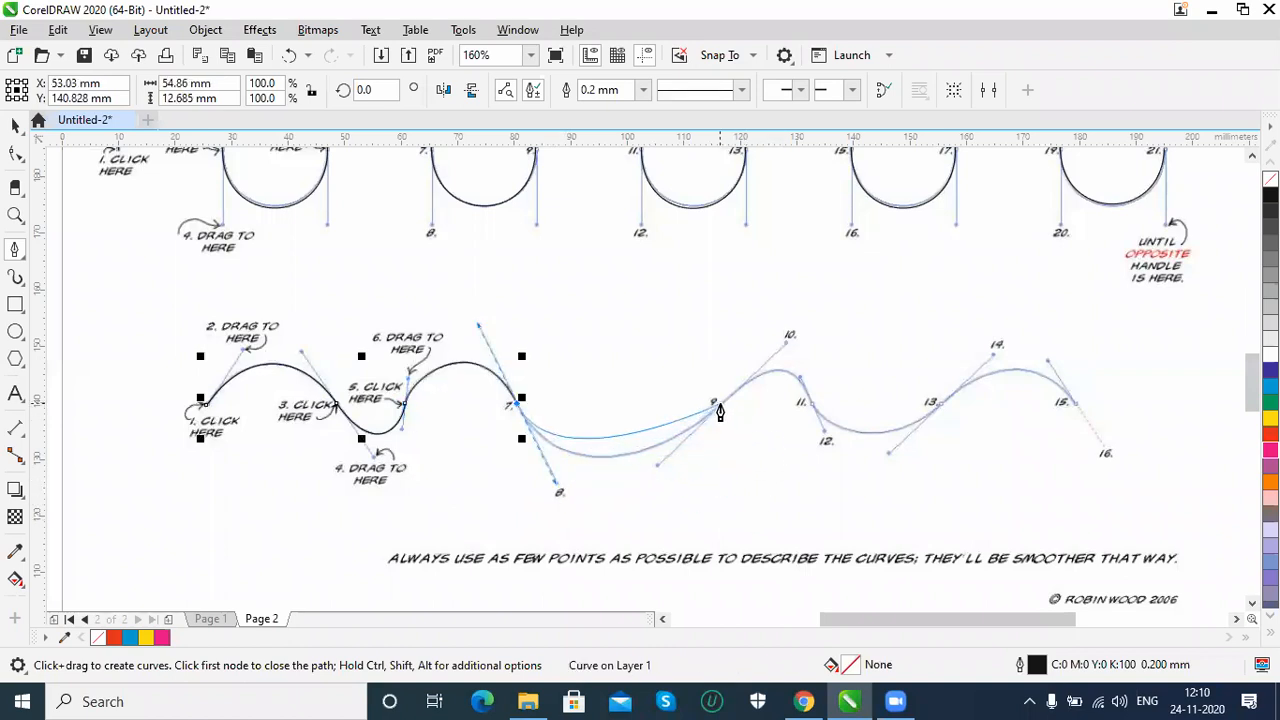
Complete the lower wave through points 9, 11, 13 and 15, pulling the handles to marks 10, 12, 14 and 16, and end the path.
drag(720, 403, 787, 344)
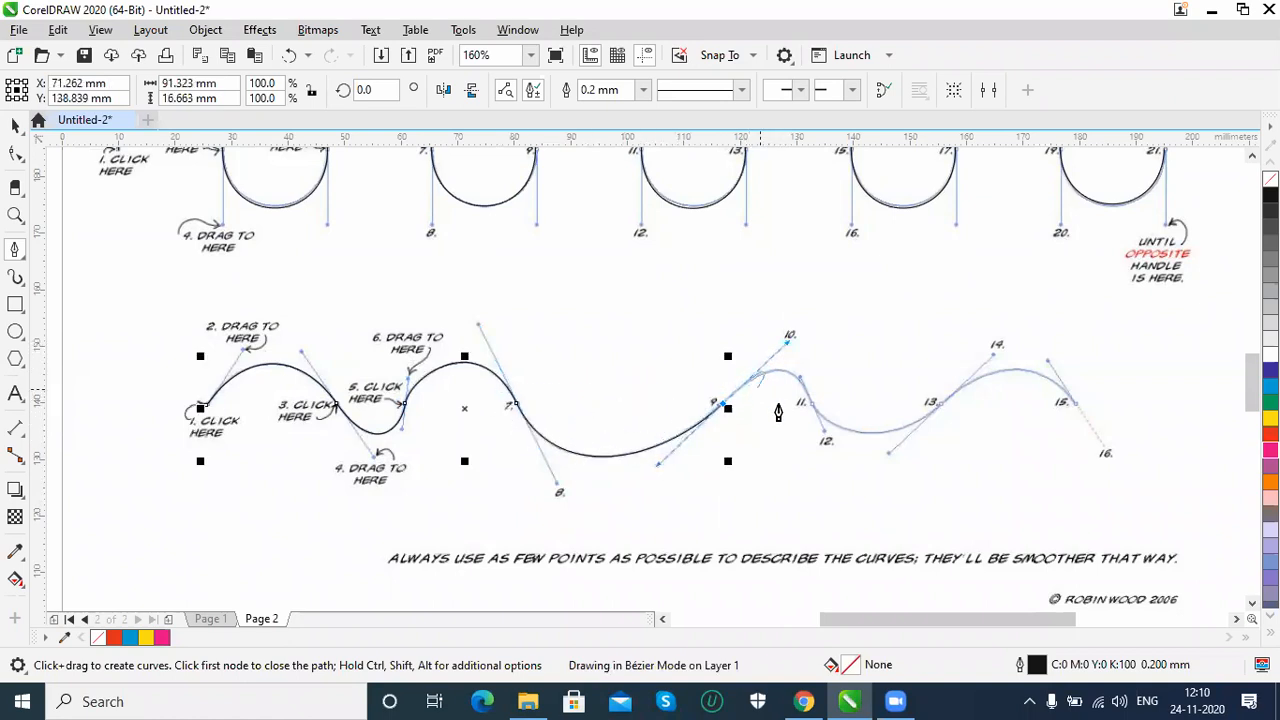
drag(812, 406, 823, 439)
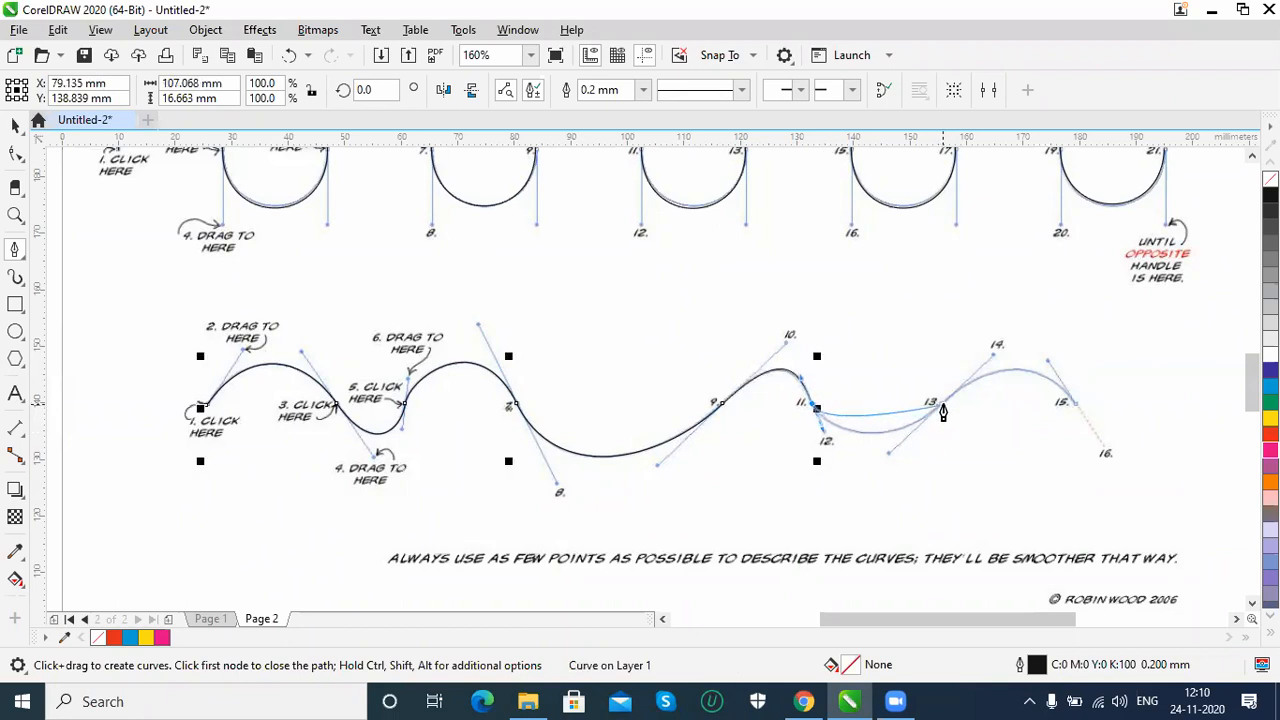
drag(940, 405, 994, 364)
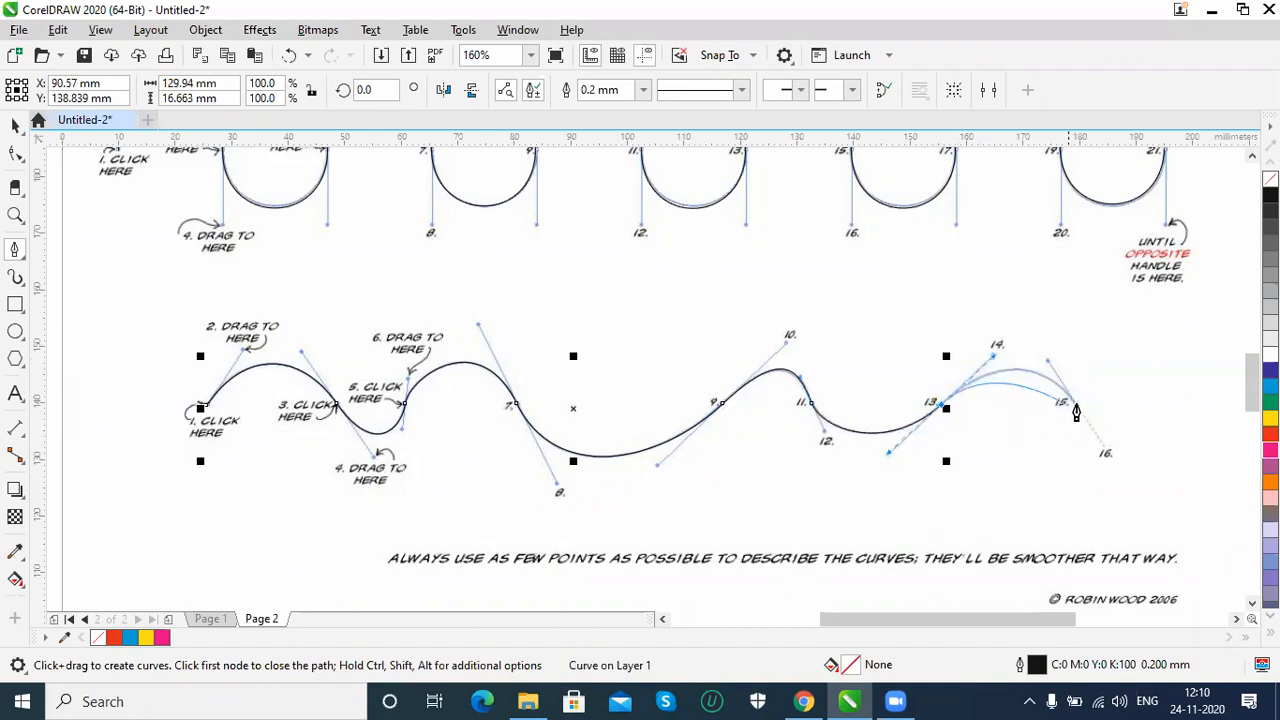
drag(1075, 402, 1106, 453)
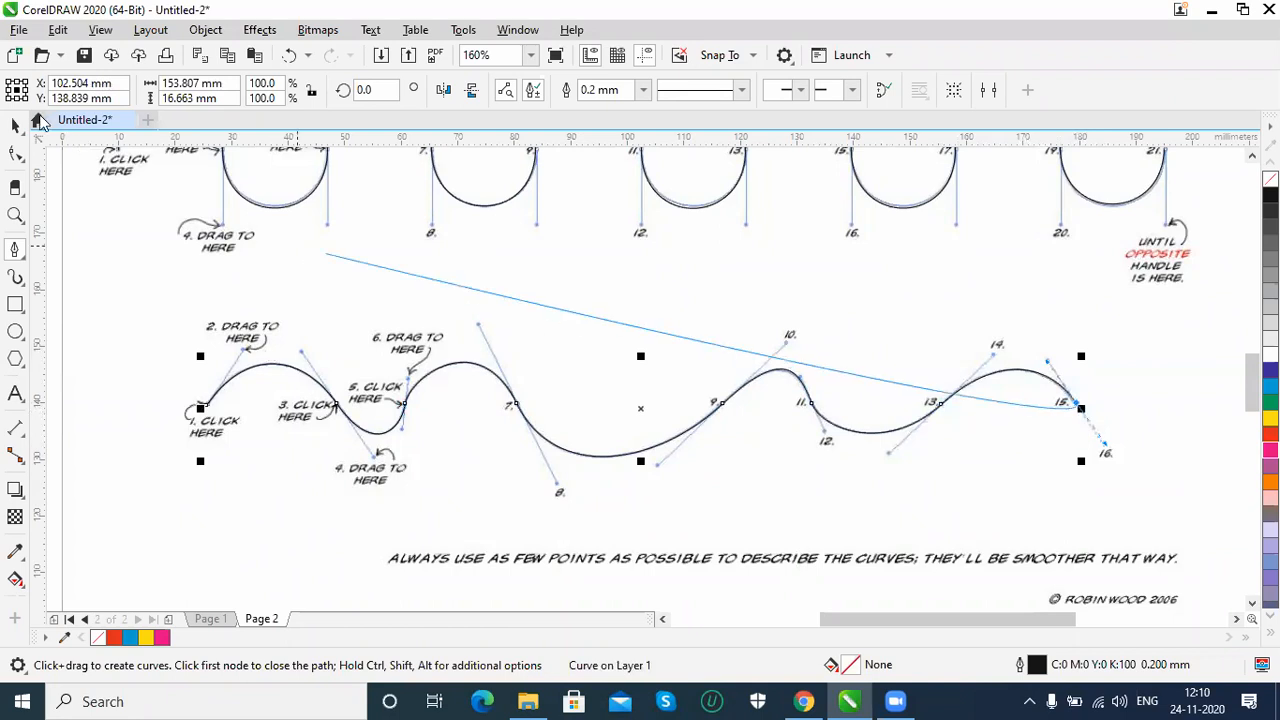
click(15, 124)
click(1063, 501)
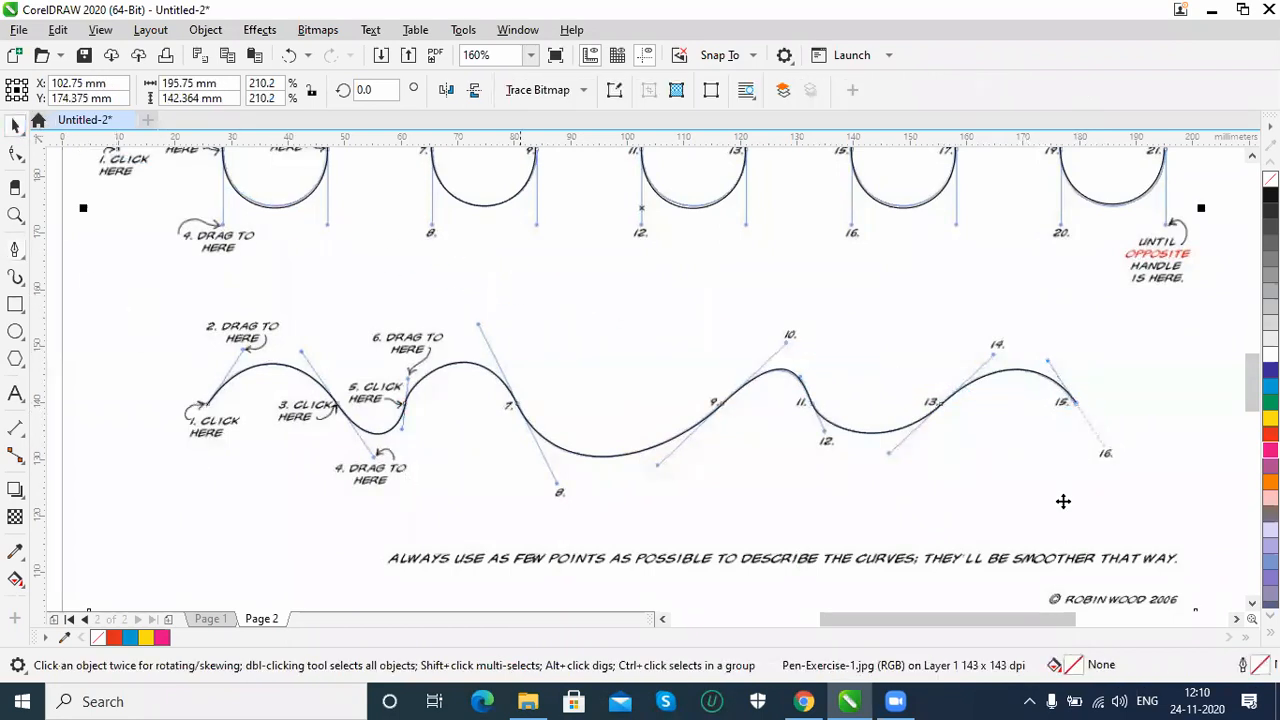
Move the traced lower wave up and to the right off its template, to about X 119 mm, Y 155 mm.
mouse_move(1251, 388)
mouse_down()
mouse_move(1251, 367)
mouse_move(1251, 396)
mouse_up()
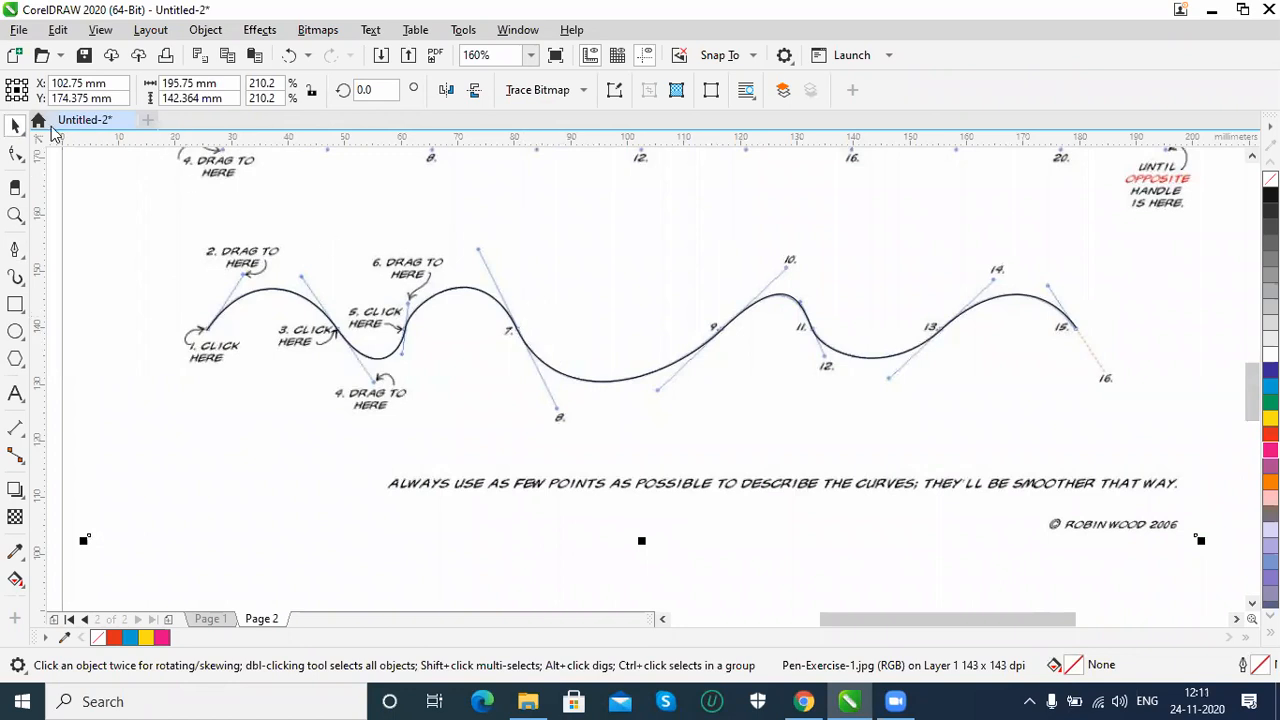
click(381, 358)
drag(585, 378, 674, 292)
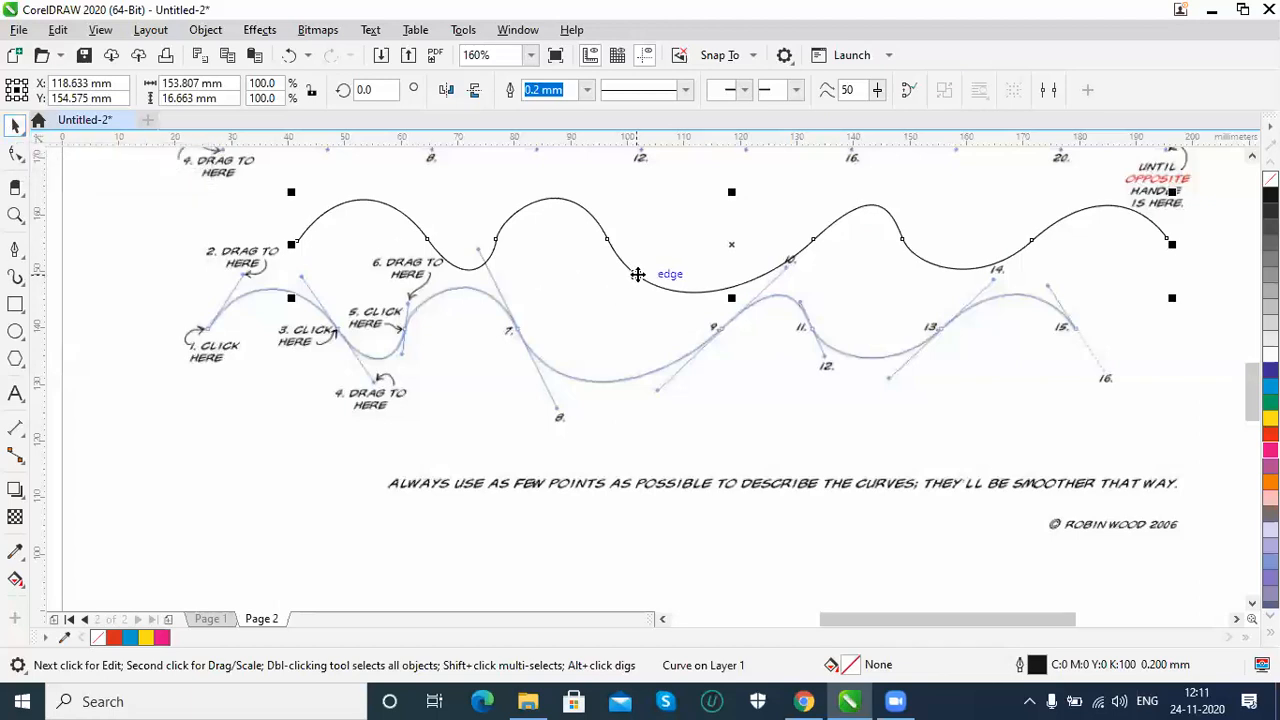
Move the traced lower wave down below its template, to about X 96 mm, Y 115 mm.
drag(612, 245, 597, 274)
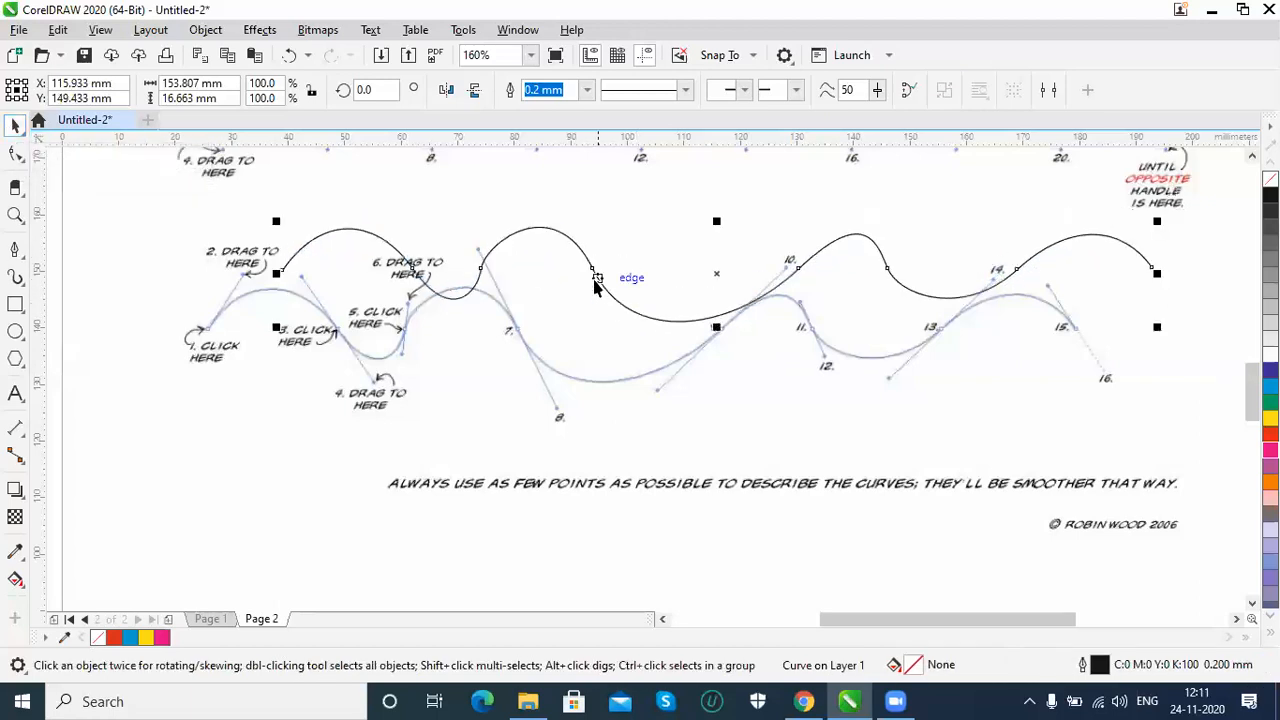
click(483, 270)
click(504, 242)
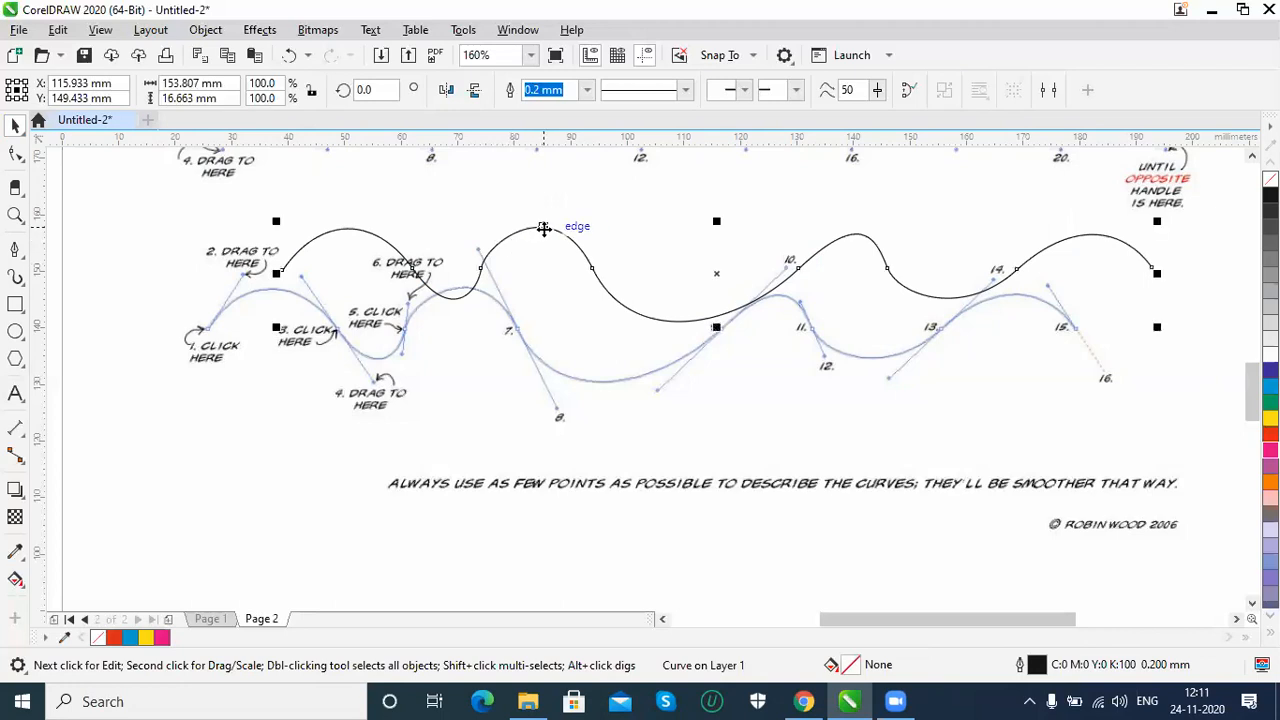
drag(543, 228, 430, 426)
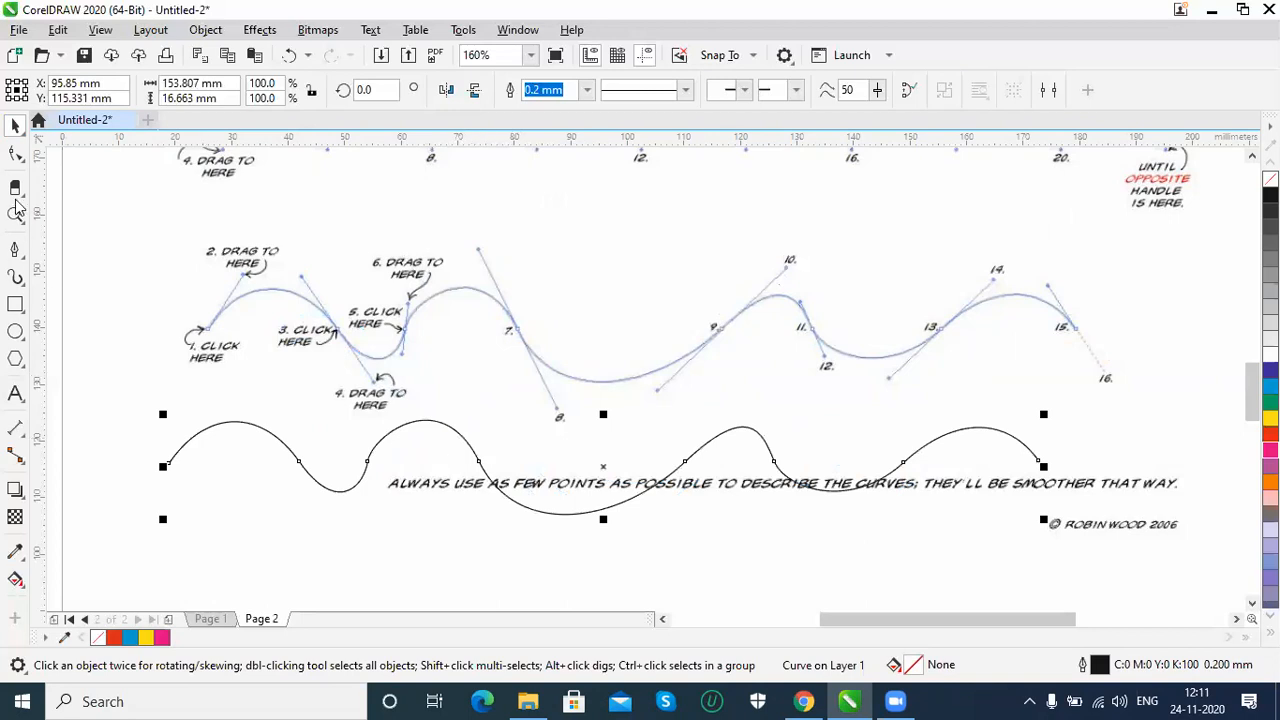
Examine the nodes and handles of the traced lower wave with the Shape tool.
right_click(16, 160)
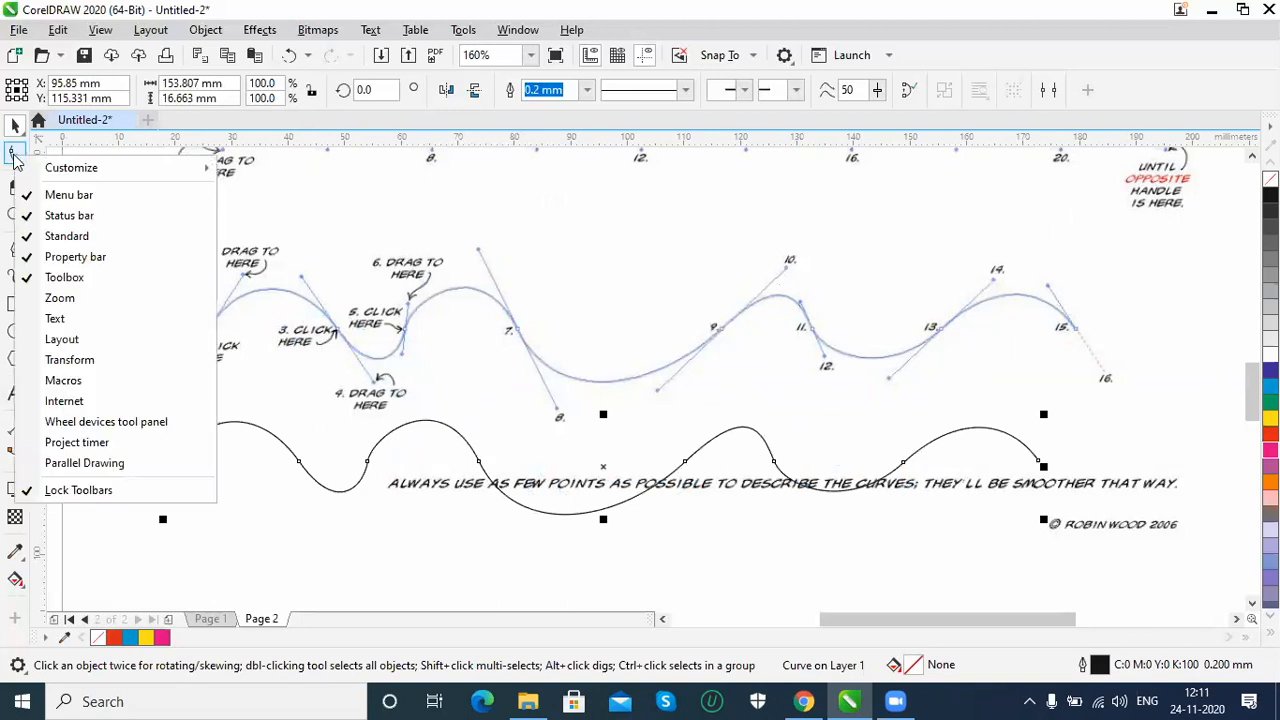
click(16, 160)
click(18, 160)
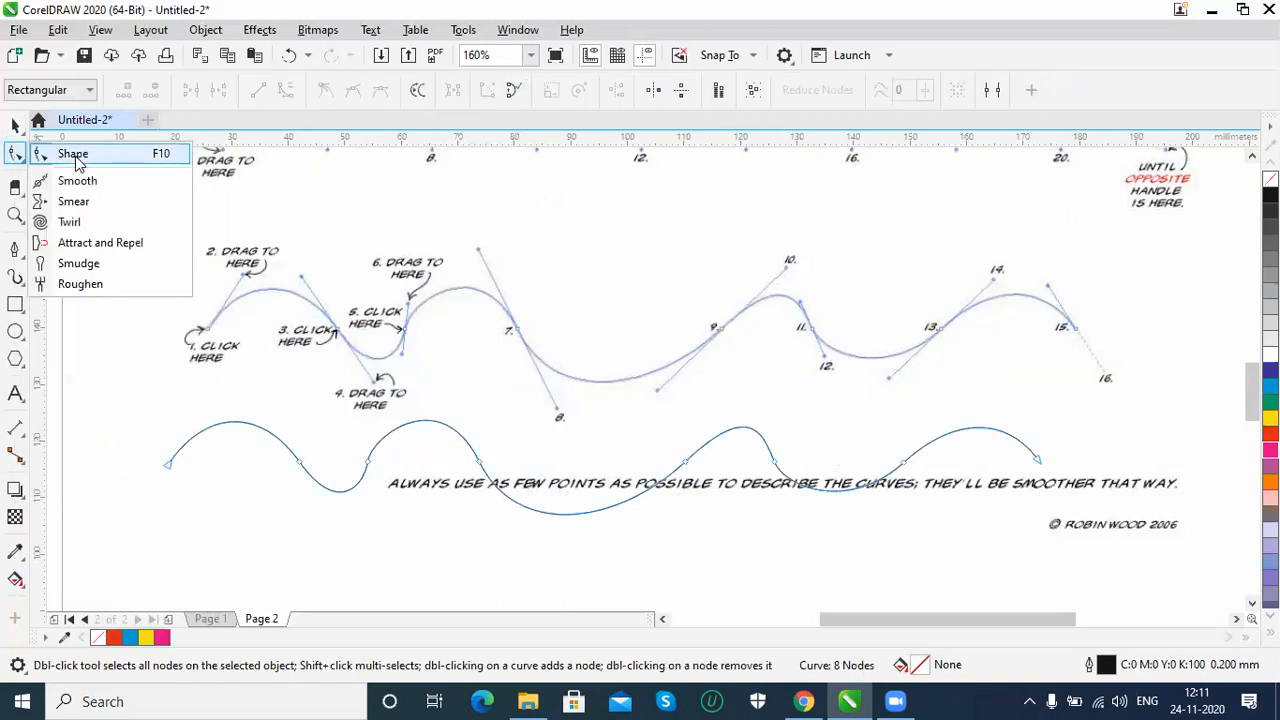
click(76, 160)
click(16, 160)
click(56, 160)
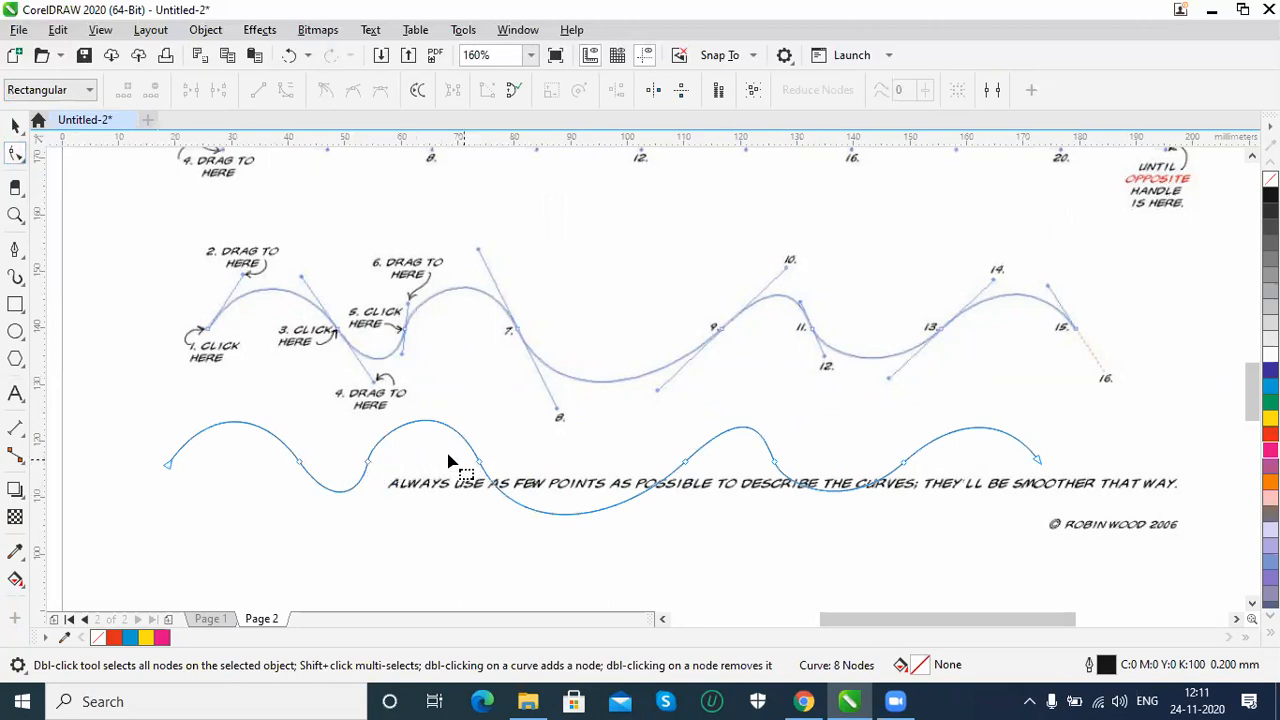
click(367, 463)
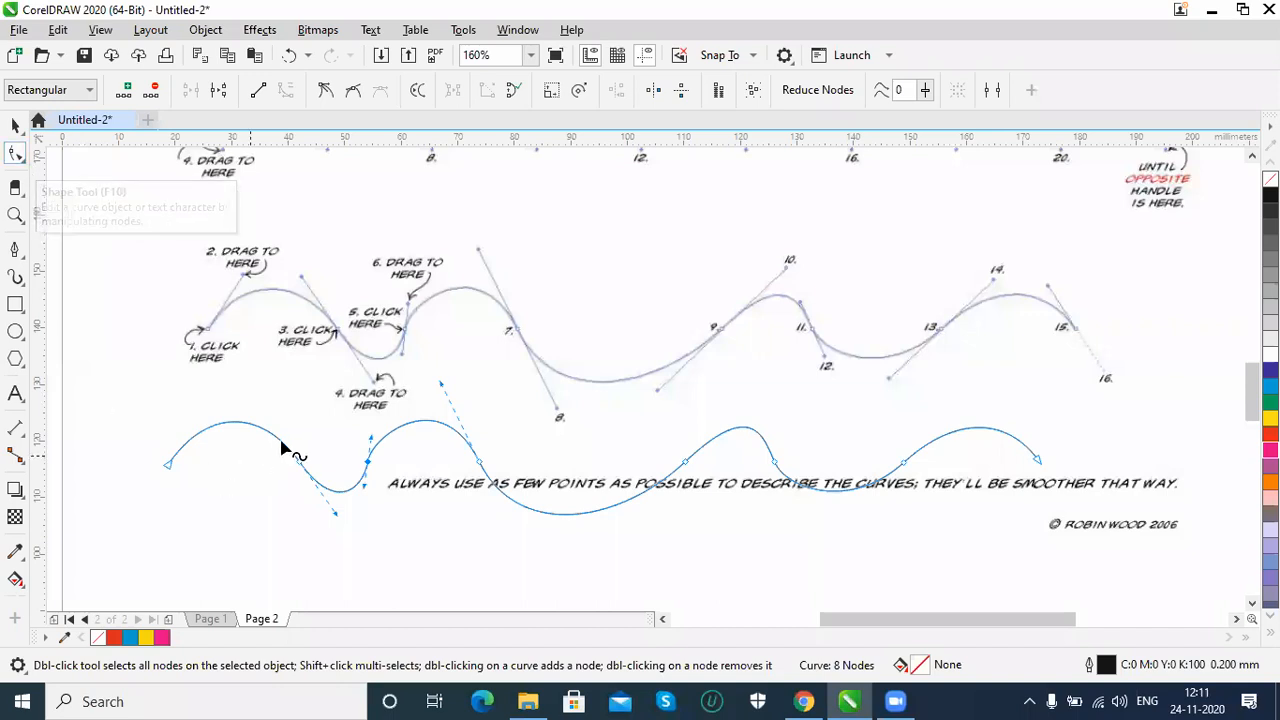
click(205, 484)
click(164, 452)
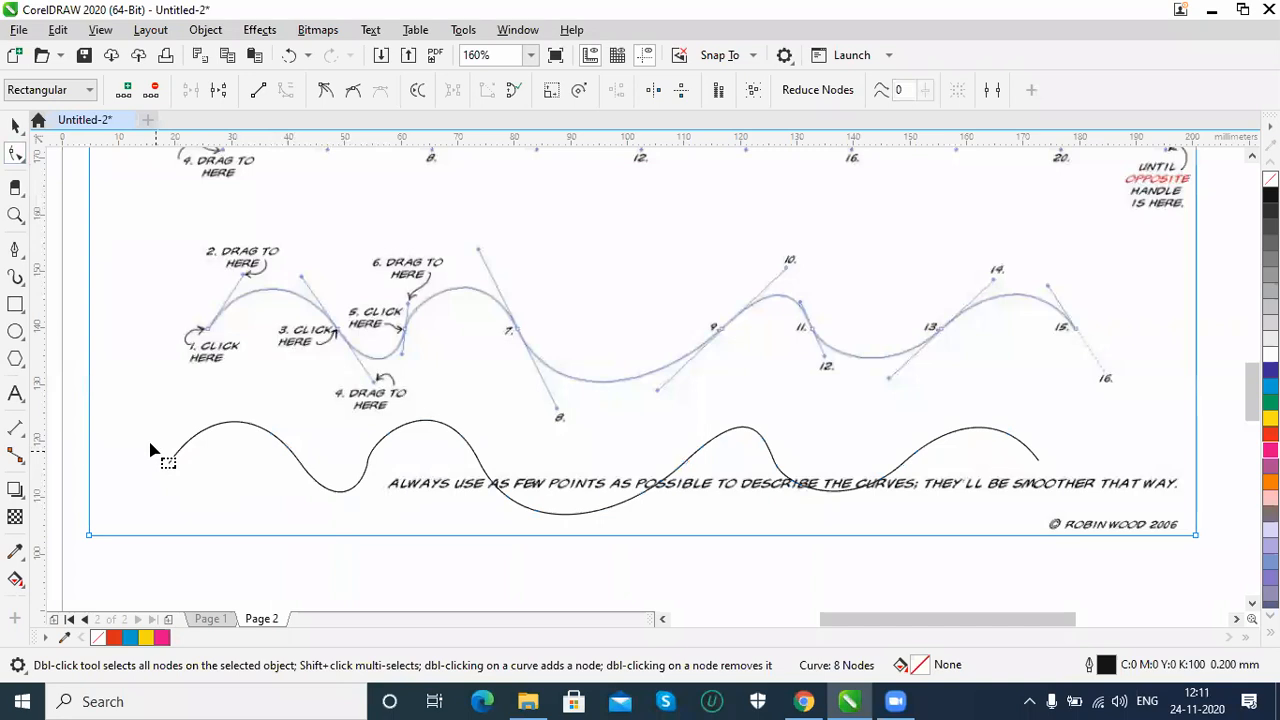
click(231, 425)
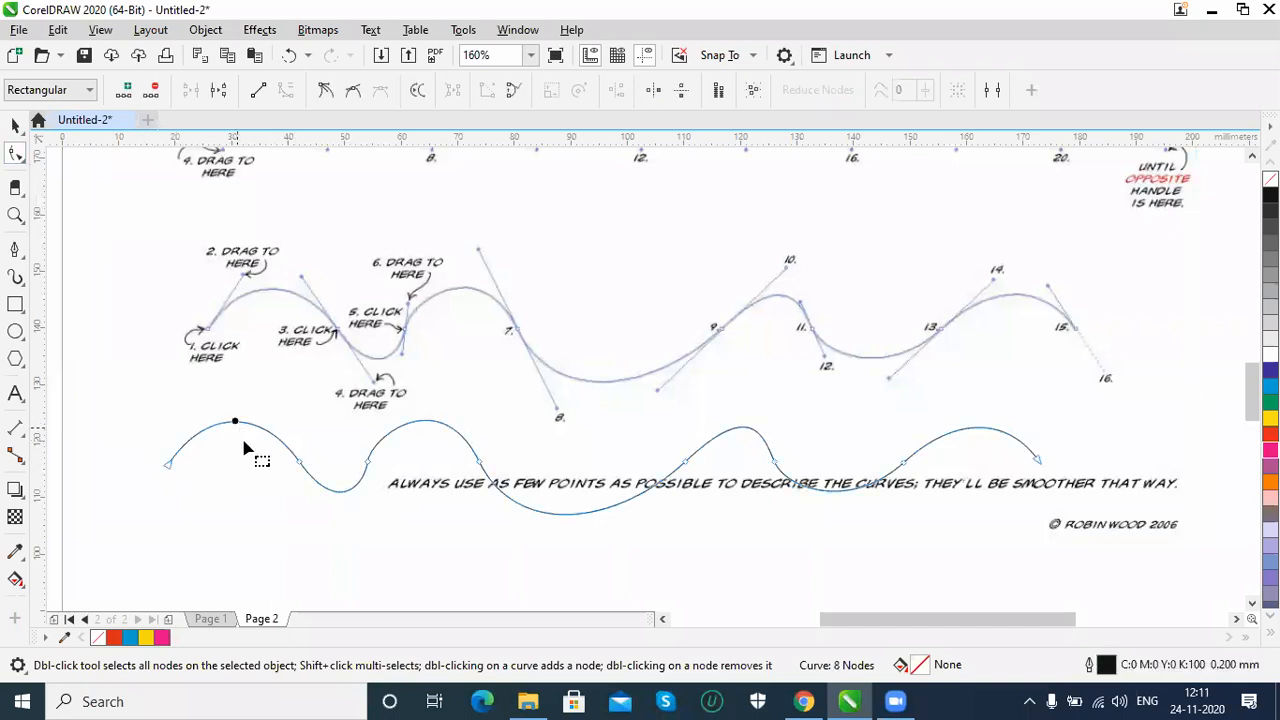
Undo the last move and place the wave in the empty area below the template, at about X 97 mm, Y 75 mm.
key(ctrl+z)
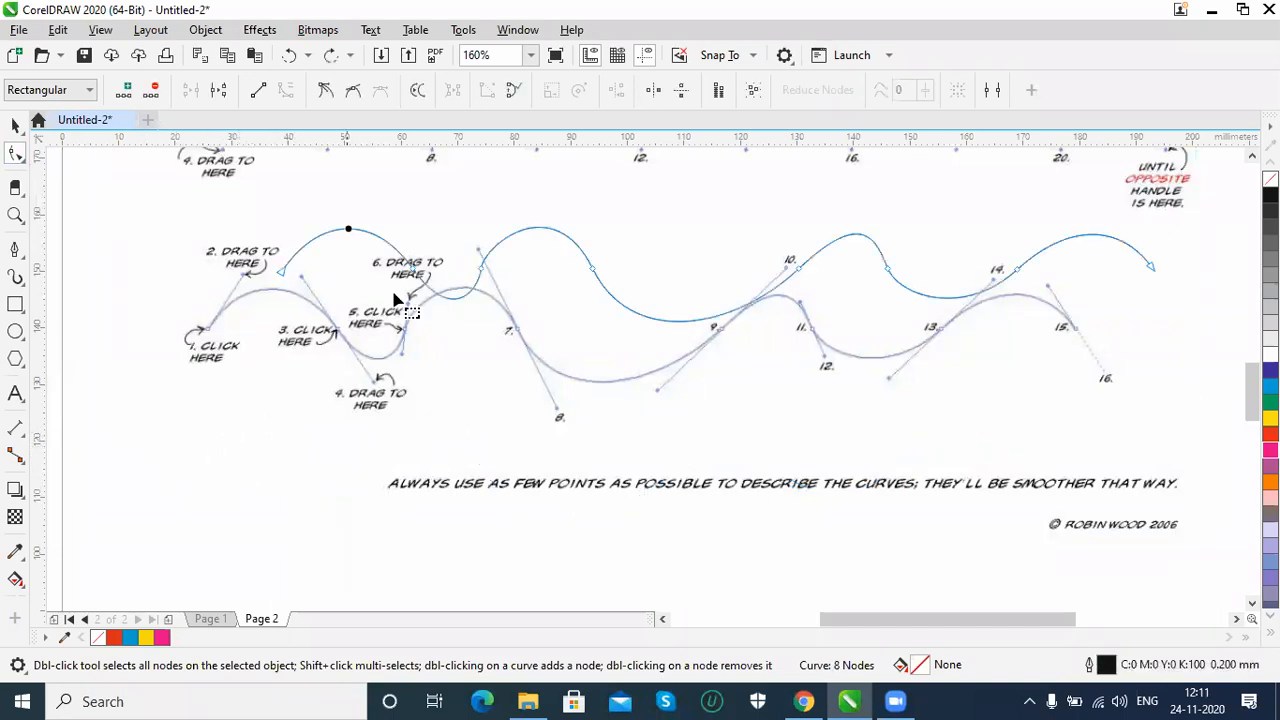
click(15, 124)
drag(542, 232, 418, 513)
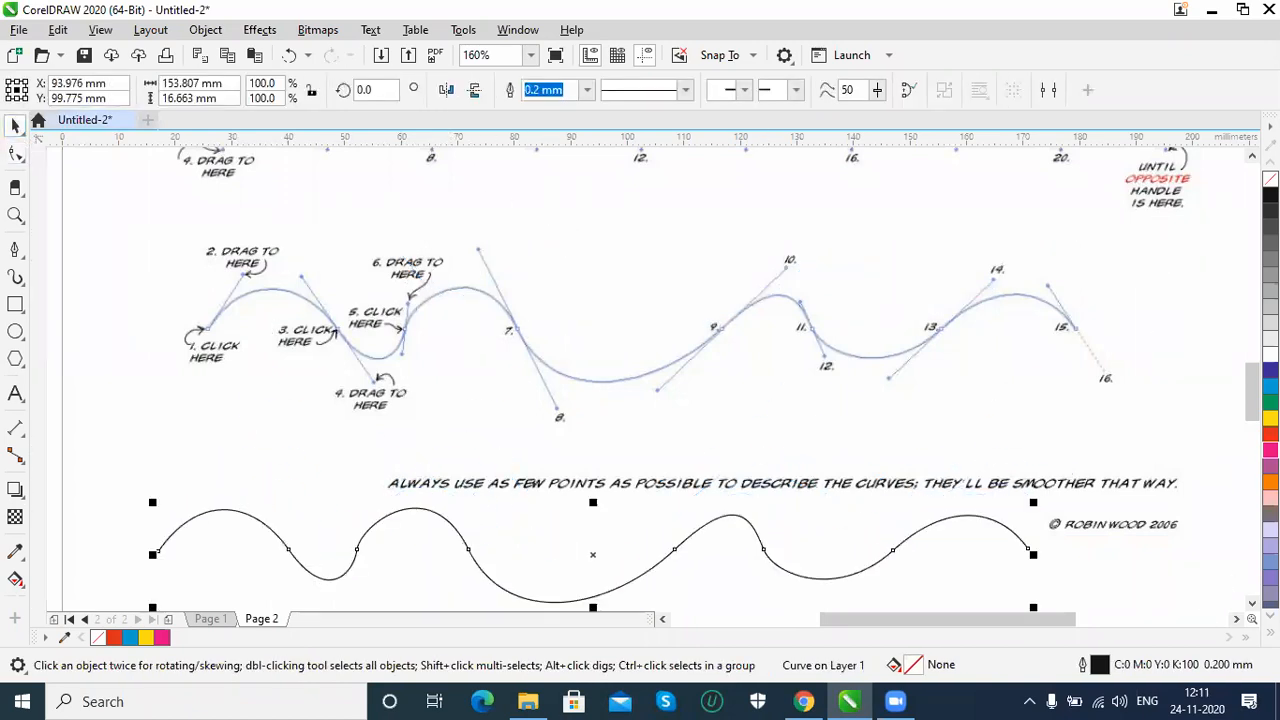
click(1252, 603)
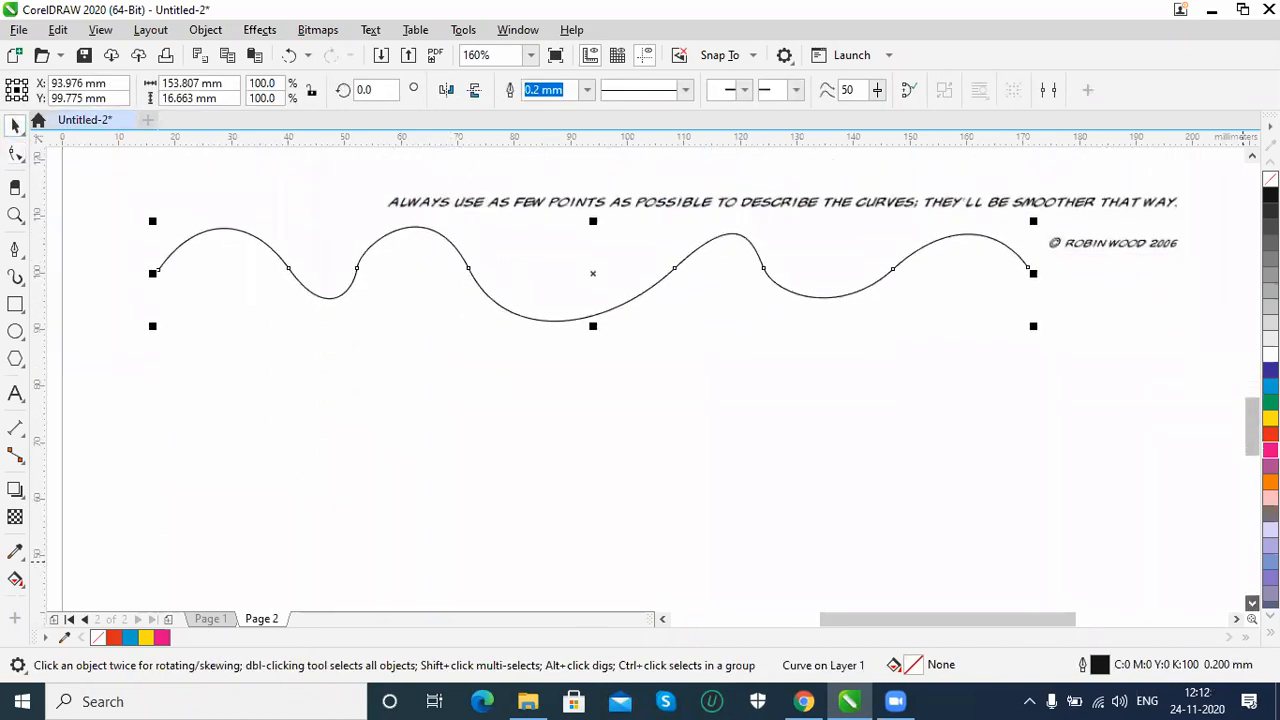
drag(647, 286, 661, 426)
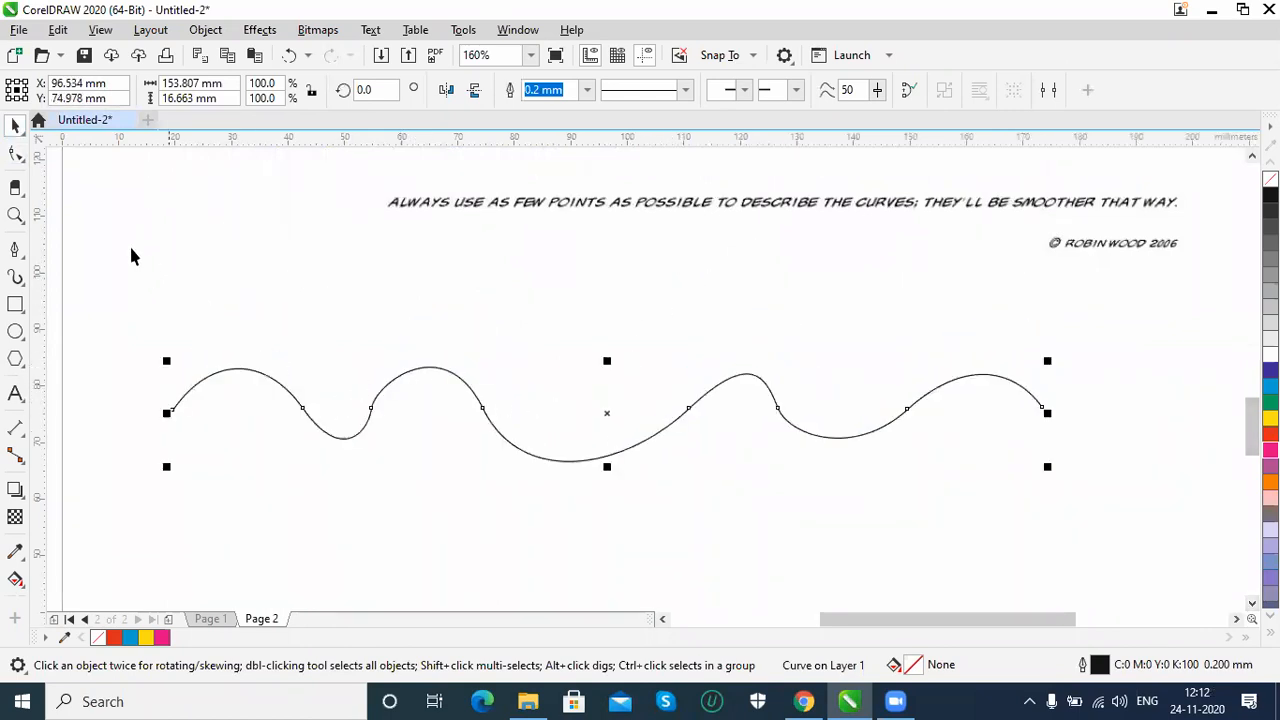
Check the second to fourth nodes of the wave with the Shape tool and shift the fifth node slightly down and to the left.
click(15, 158)
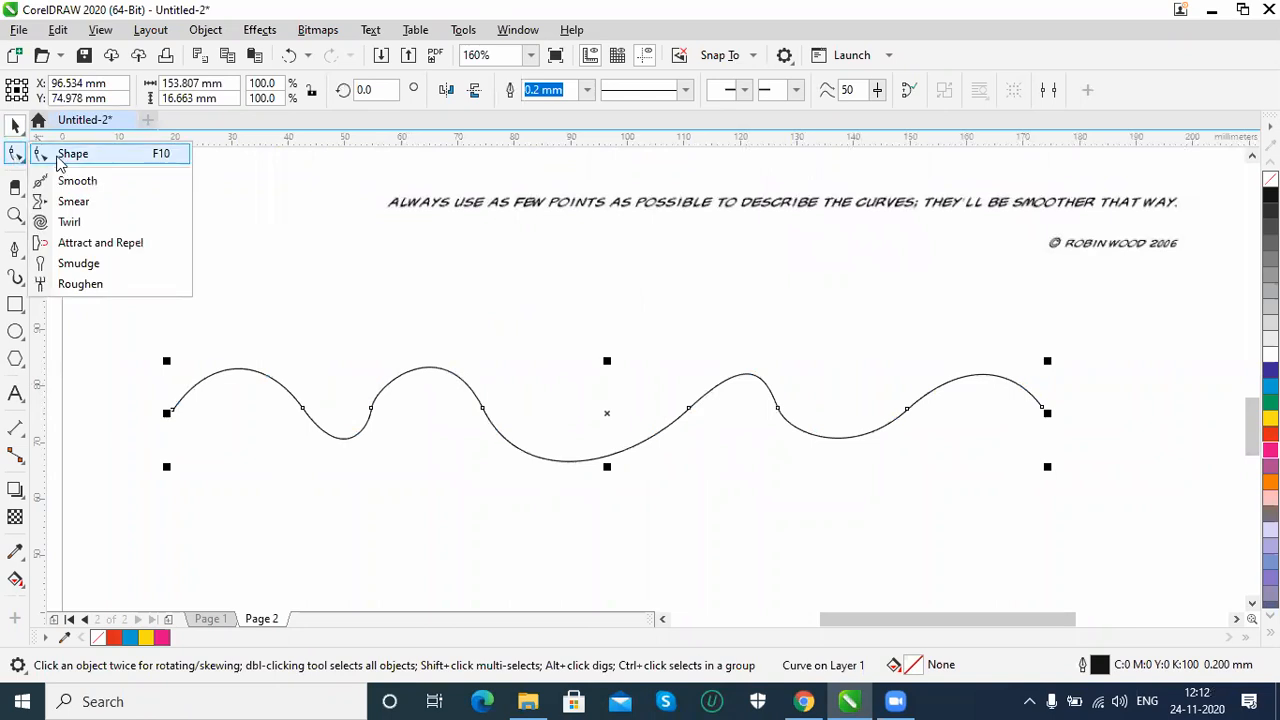
click(60, 150)
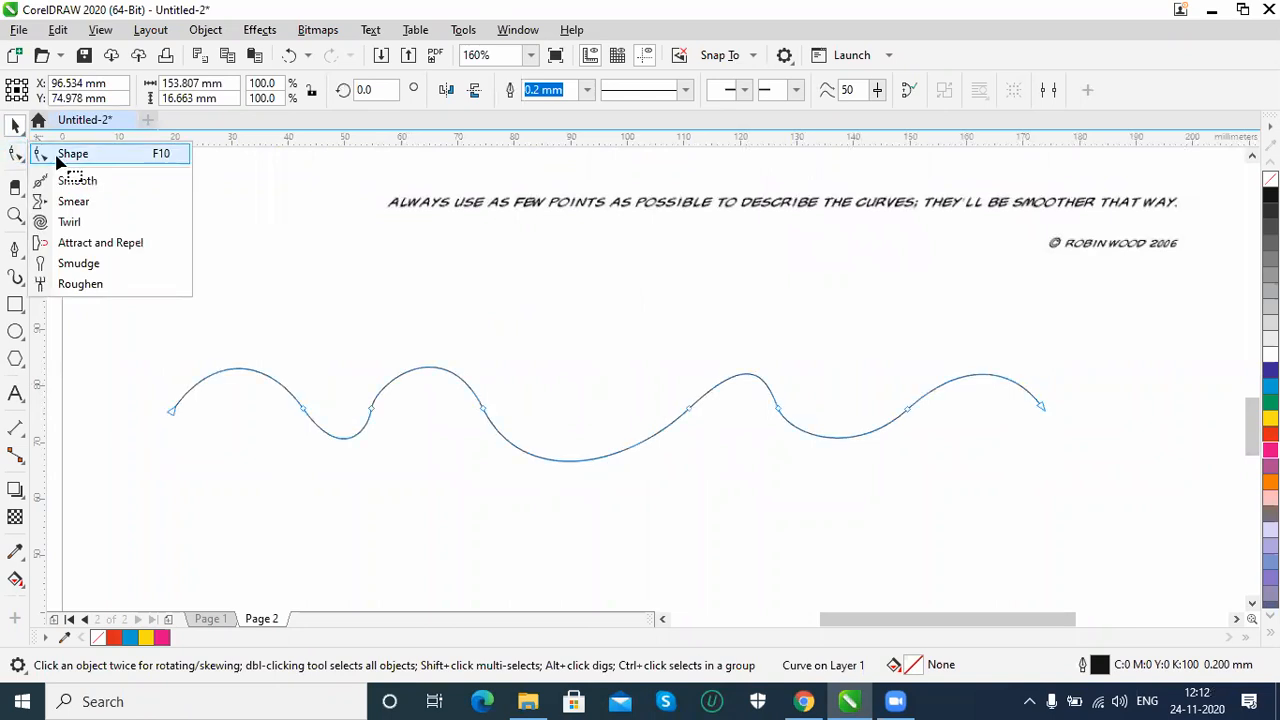
click(303, 409)
click(371, 412)
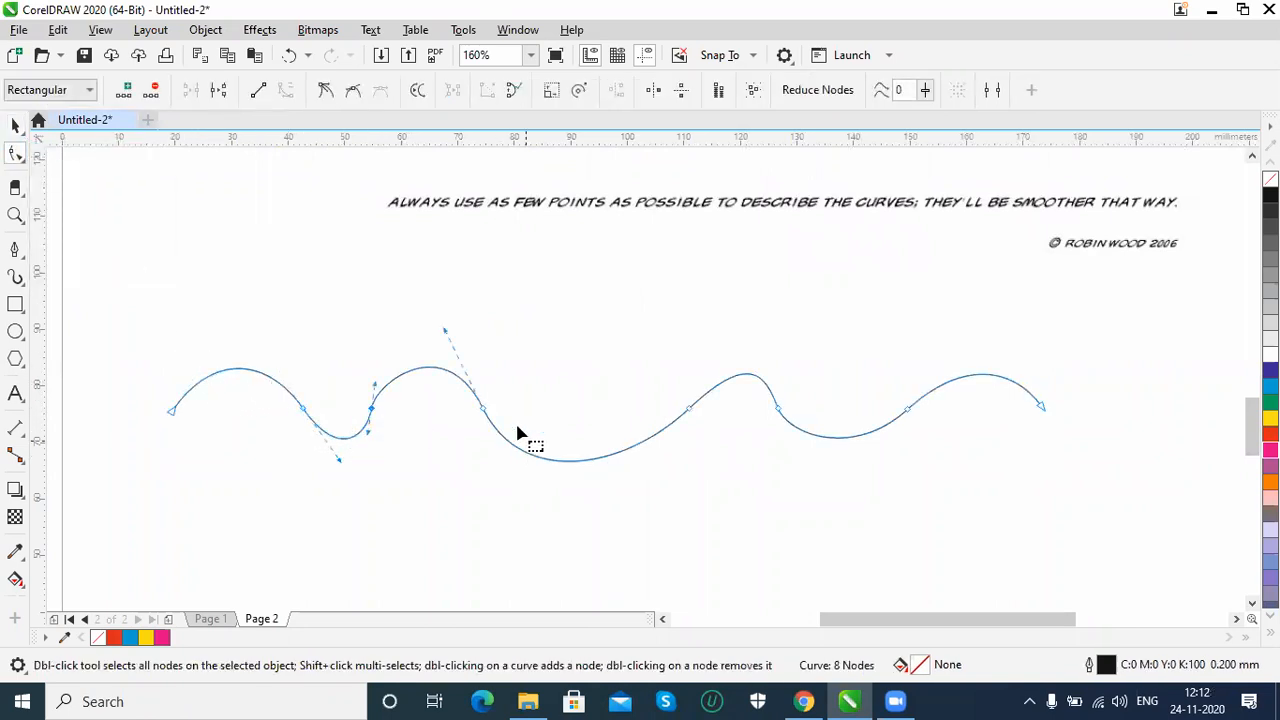
click(484, 413)
mouse_move(482, 410)
mouse_down()
mouse_move(571, 371)
mouse_move(481, 410)
mouse_move(480, 430)
mouse_up()
mouse_move(690, 411)
mouse_down()
mouse_move(709, 390)
mouse_move(684, 418)
mouse_up()
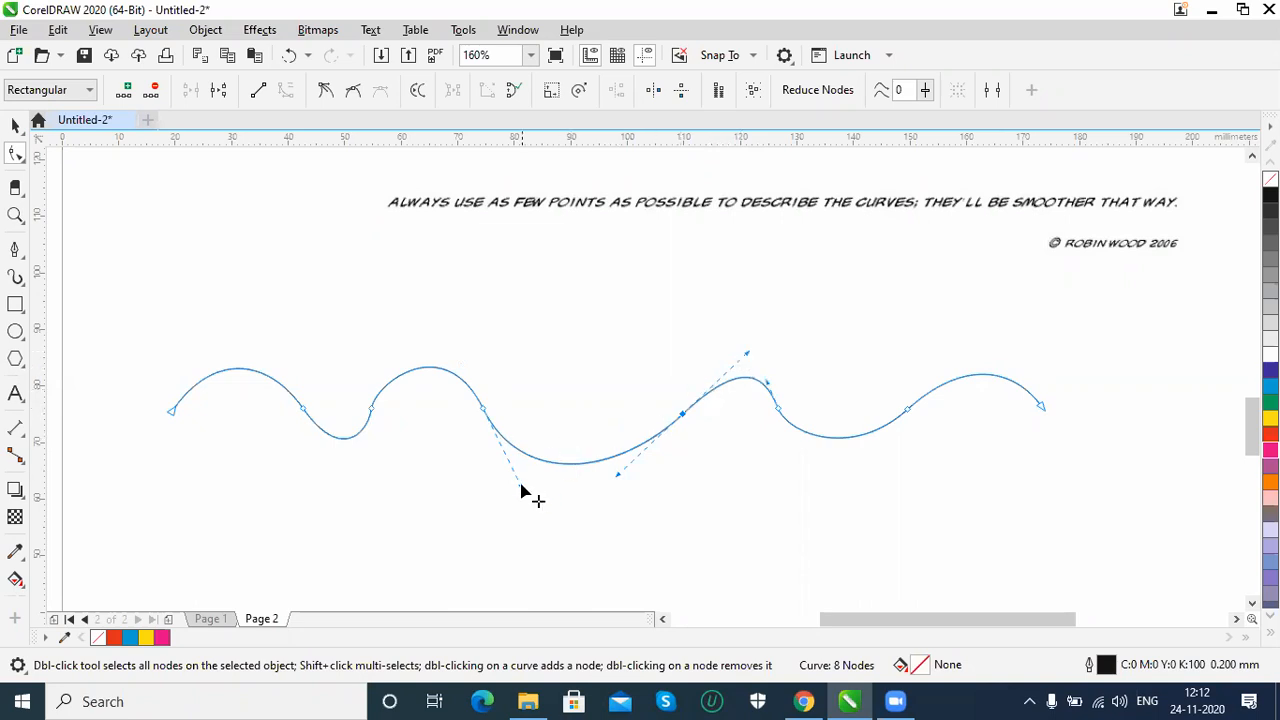
Adjust the handles of the wave's fourth, third and sixth nodes to reshape the neighbouring curves slightly.
mouse_move(521, 490)
mouse_down()
mouse_move(514, 506)
mouse_move(486, 491)
mouse_move(543, 503)
mouse_move(512, 480)
mouse_move(518, 493)
mouse_up()
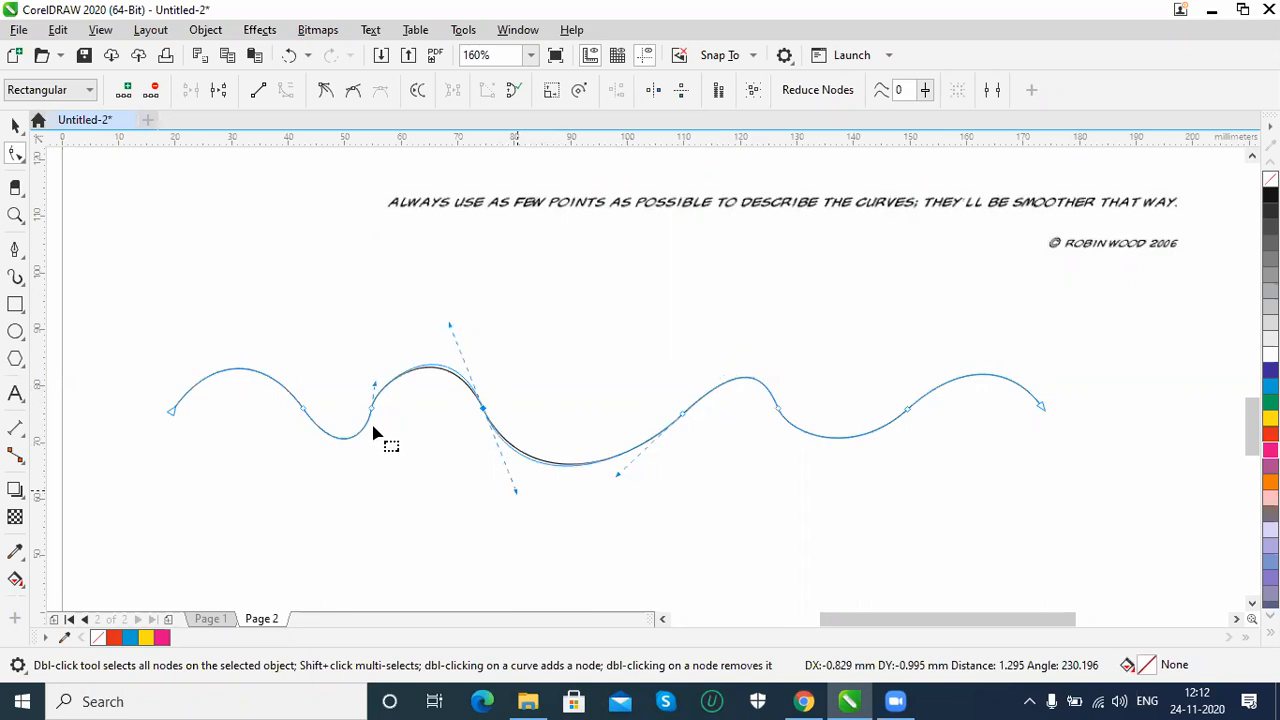
mouse_move(375, 383)
mouse_down()
mouse_move(389, 379)
mouse_move(376, 387)
mouse_up()
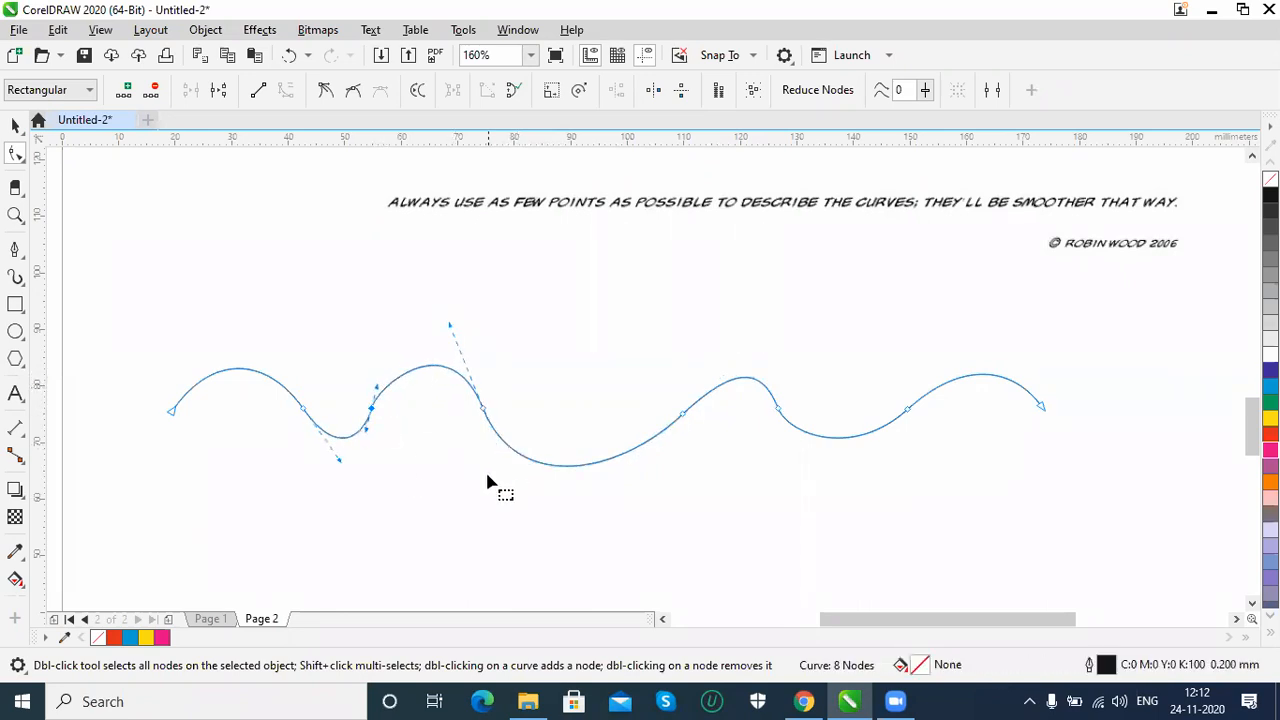
click(483, 409)
click(681, 416)
drag(791, 437, 806, 447)
Set node selection to Freehand and practise lassoing the wave's second, third and fourth nodes, and clear the selection.
click(56, 94)
click(50, 123)
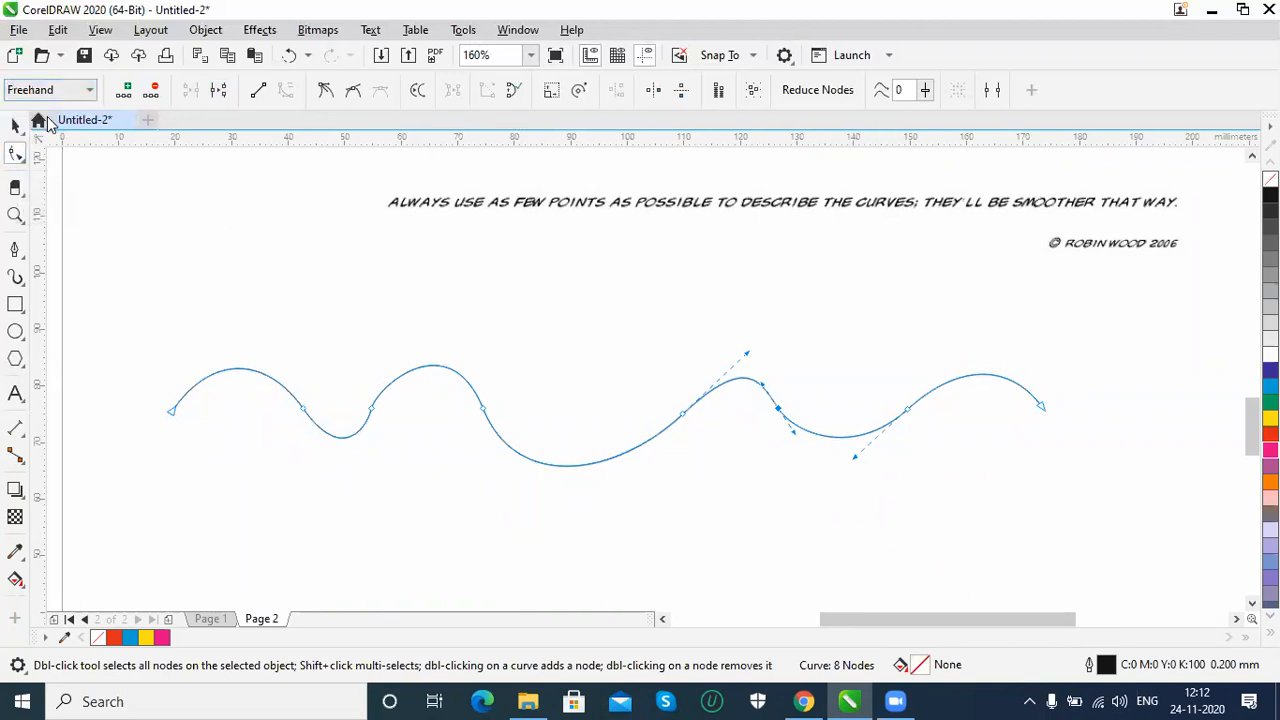
mouse_move(330, 338)
mouse_down()
mouse_move(493, 397)
mouse_move(366, 491)
mouse_move(246, 434)
mouse_move(318, 476)
mouse_up()
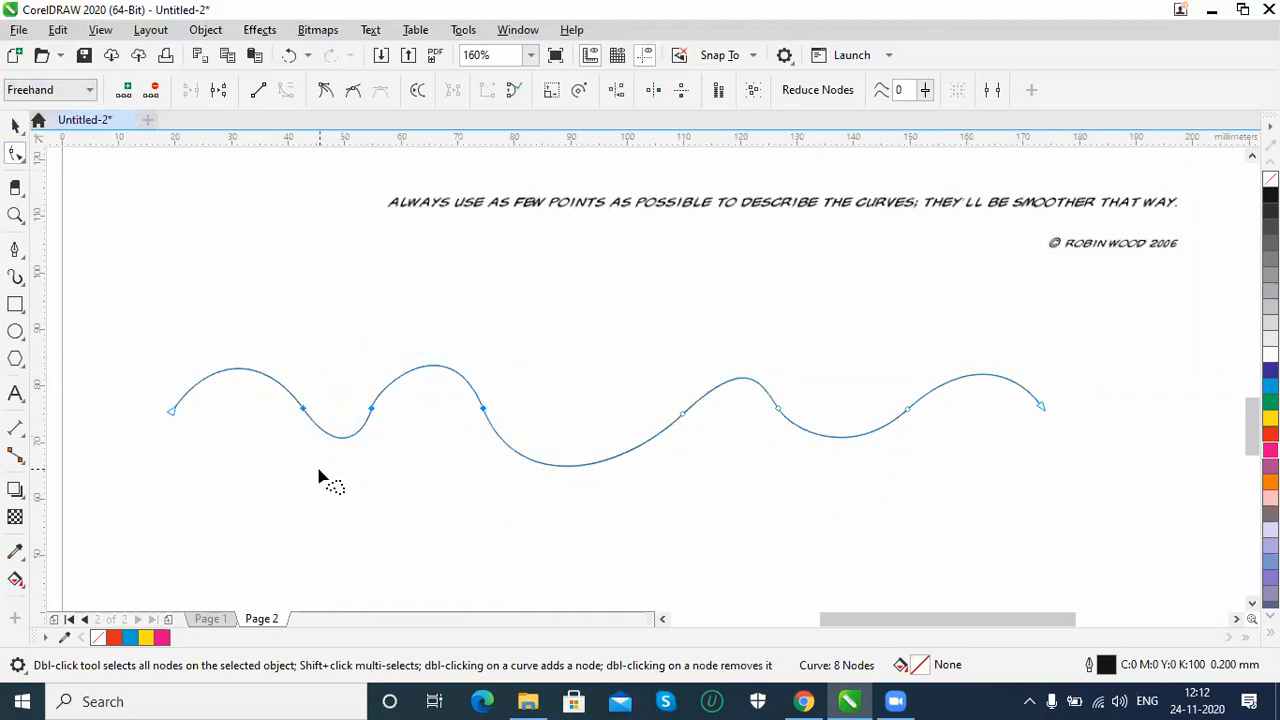
click(22, 158)
click(60, 152)
click(306, 396)
click(303, 410)
click(370, 411)
click(500, 330)
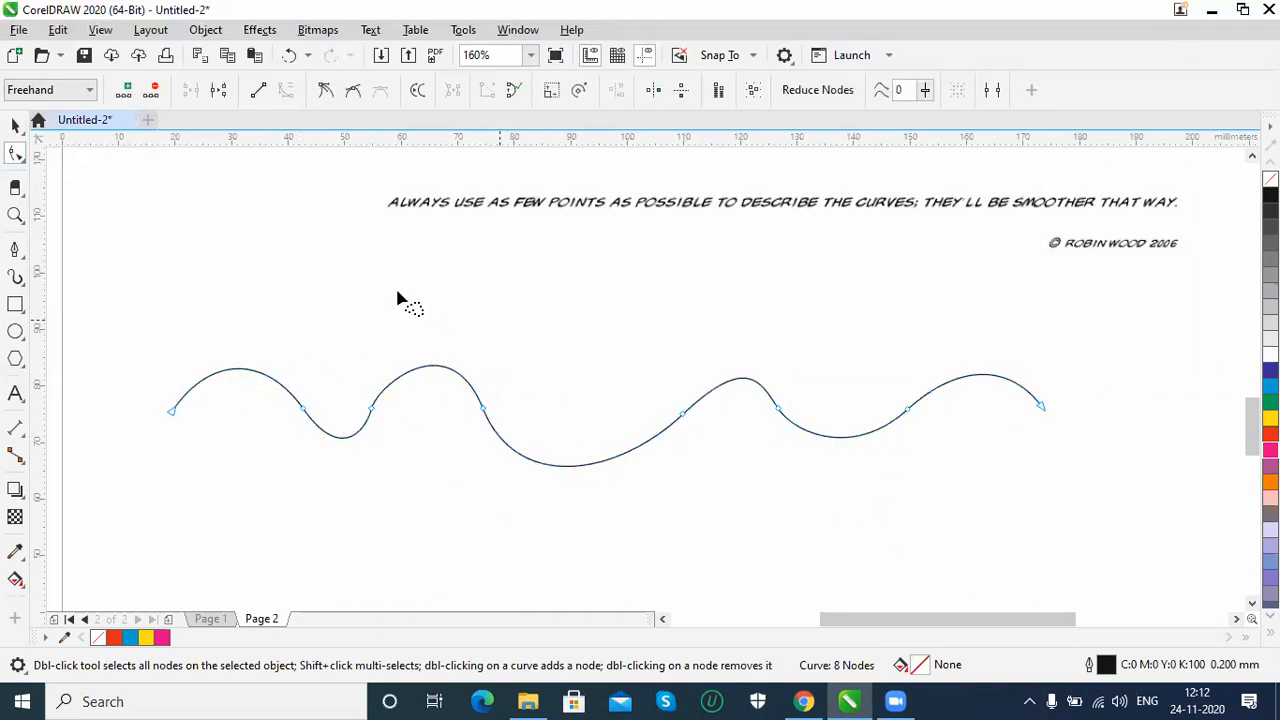
mouse_move(314, 360)
mouse_down()
mouse_move(486, 457)
mouse_move(480, 445)
mouse_up()
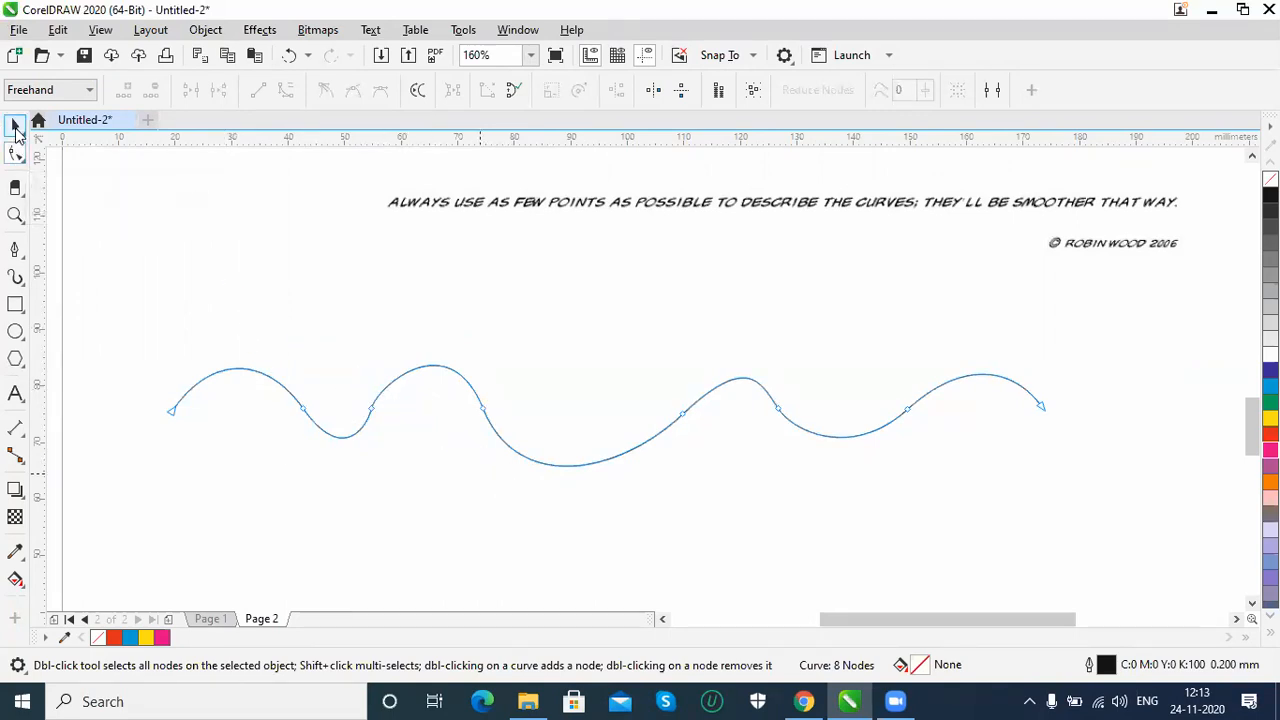
Set node selection to Rectangular, enclose the wave's second, third and fourth nodes in a marquee, and deselect them.
click(43, 90)
click(45, 112)
drag(220, 285, 400, 413)
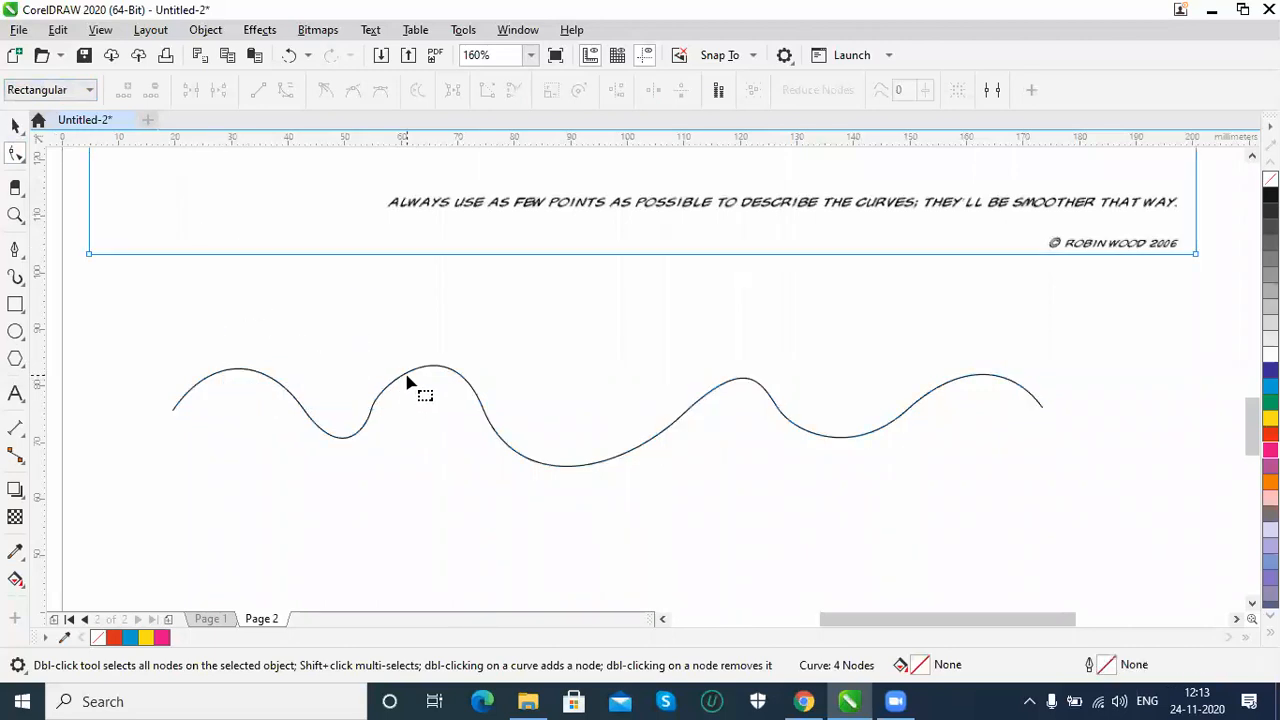
click(396, 380)
drag(180, 294, 510, 495)
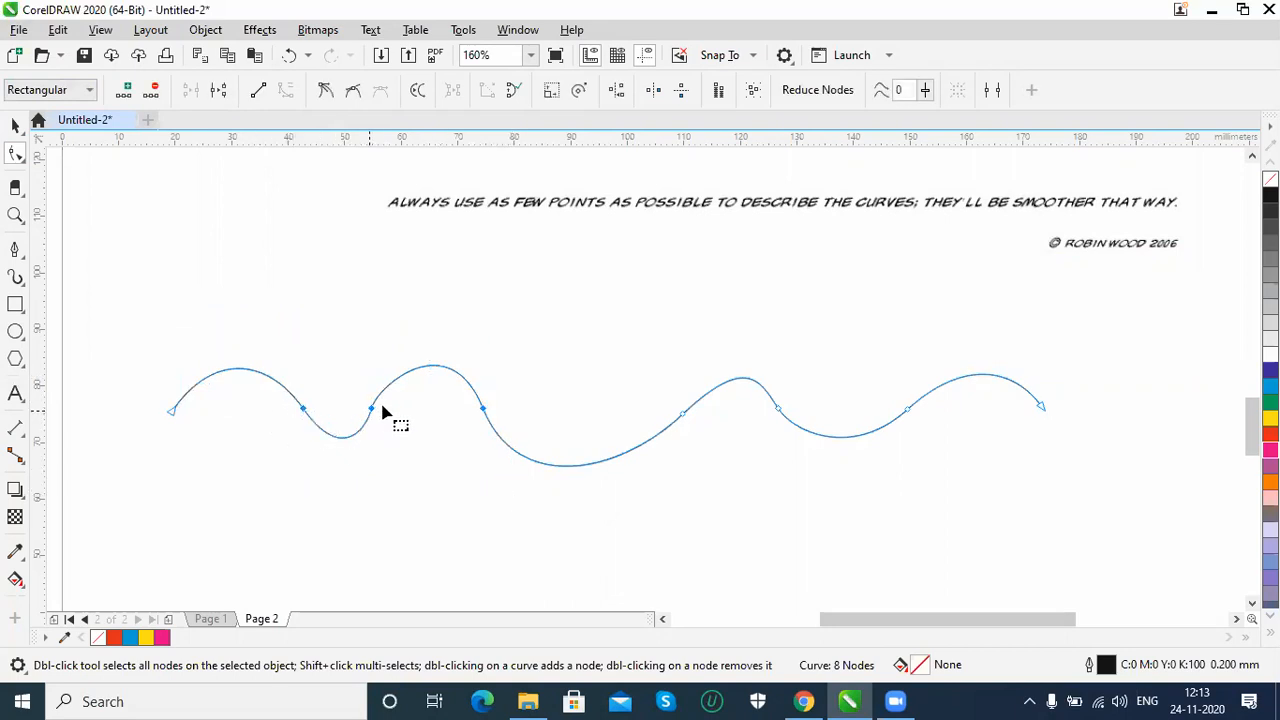
mouse_move(238, 216)
mouse_down()
mouse_move(323, 306)
mouse_move(429, 494)
mouse_move(415, 490)
mouse_up()
drag(513, 472, 519, 476)
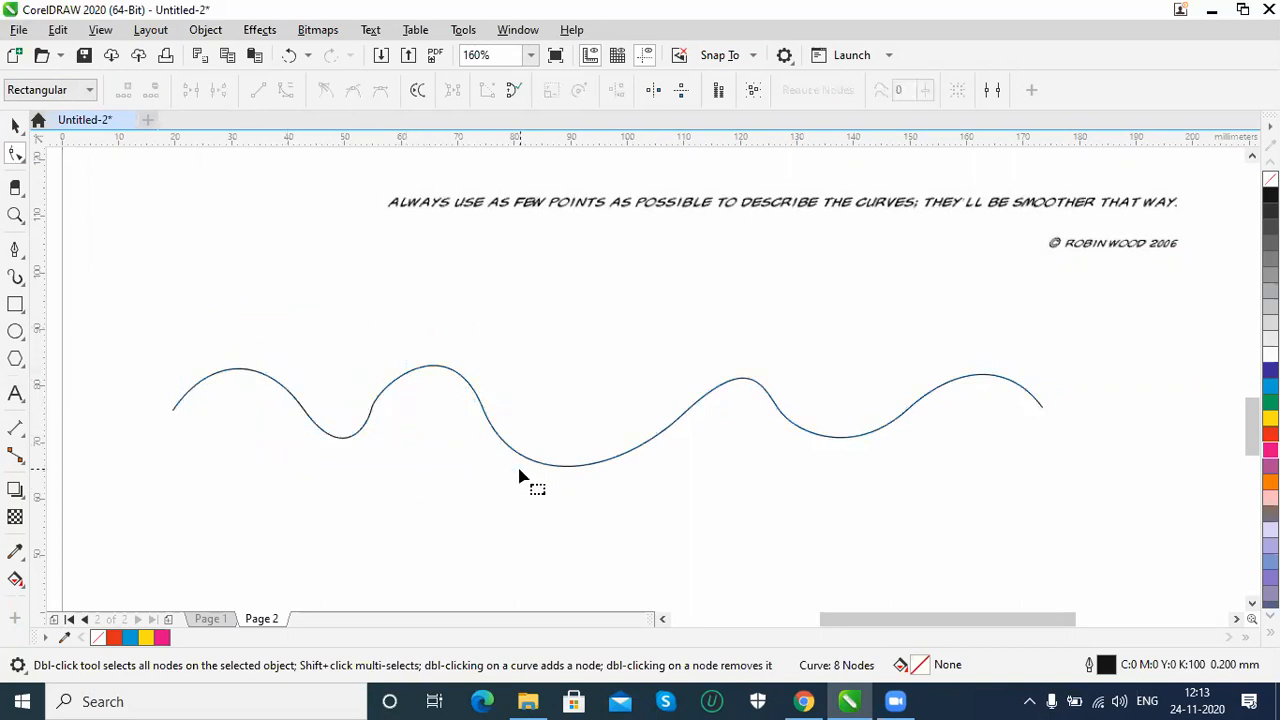
click(435, 521)
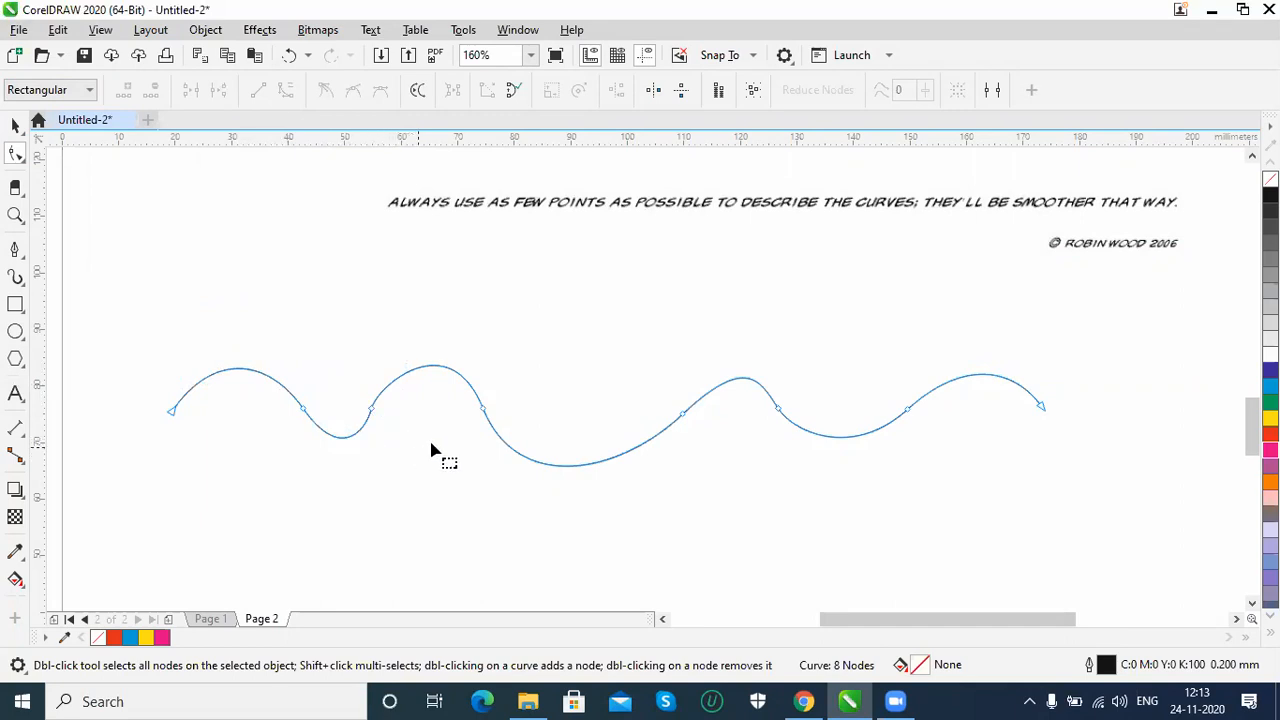
Lasso the wave's second, fourth, sixth and eighth nodes with Freehand selection and move them together up and slightly left.
click(15, 125)
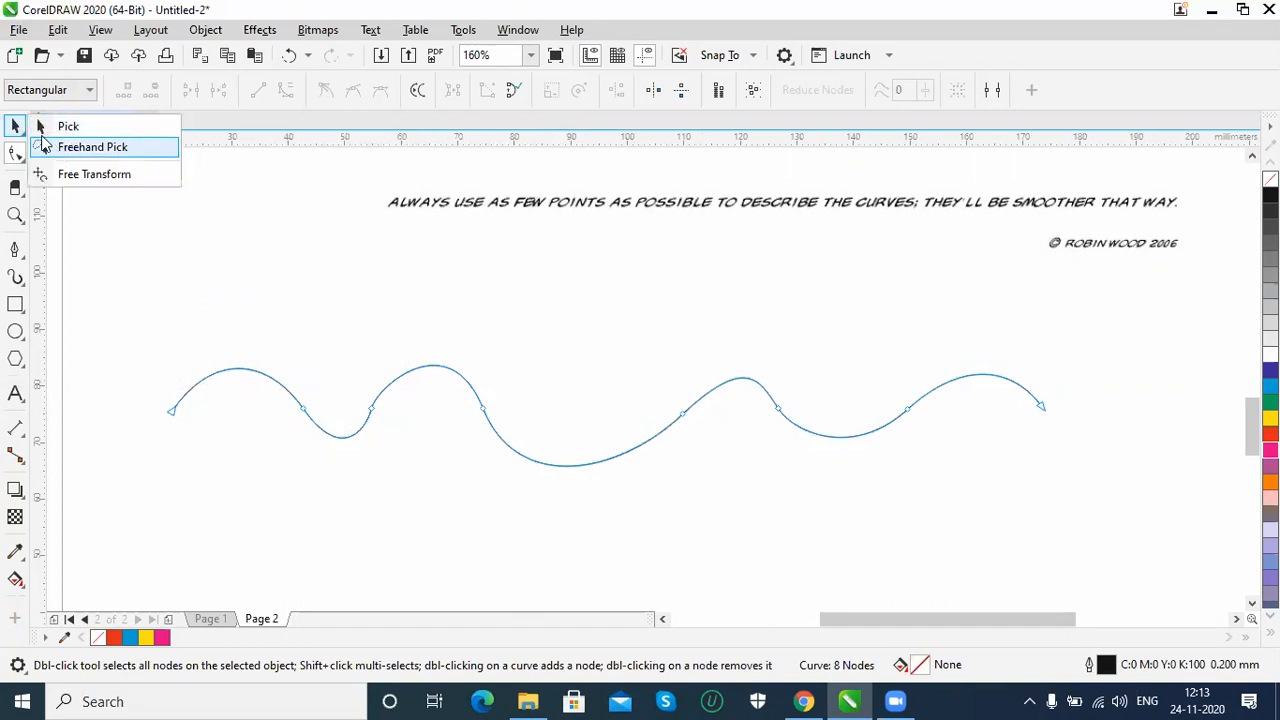
click(16, 152)
click(15, 153)
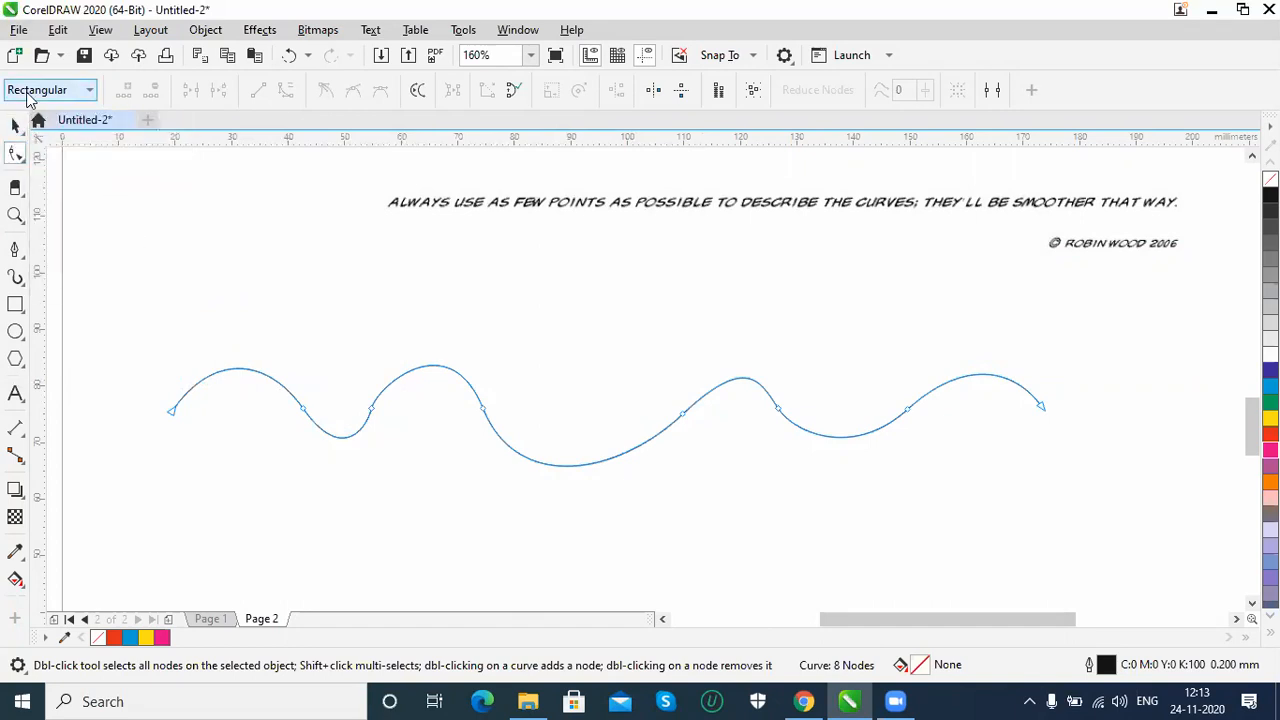
click(28, 91)
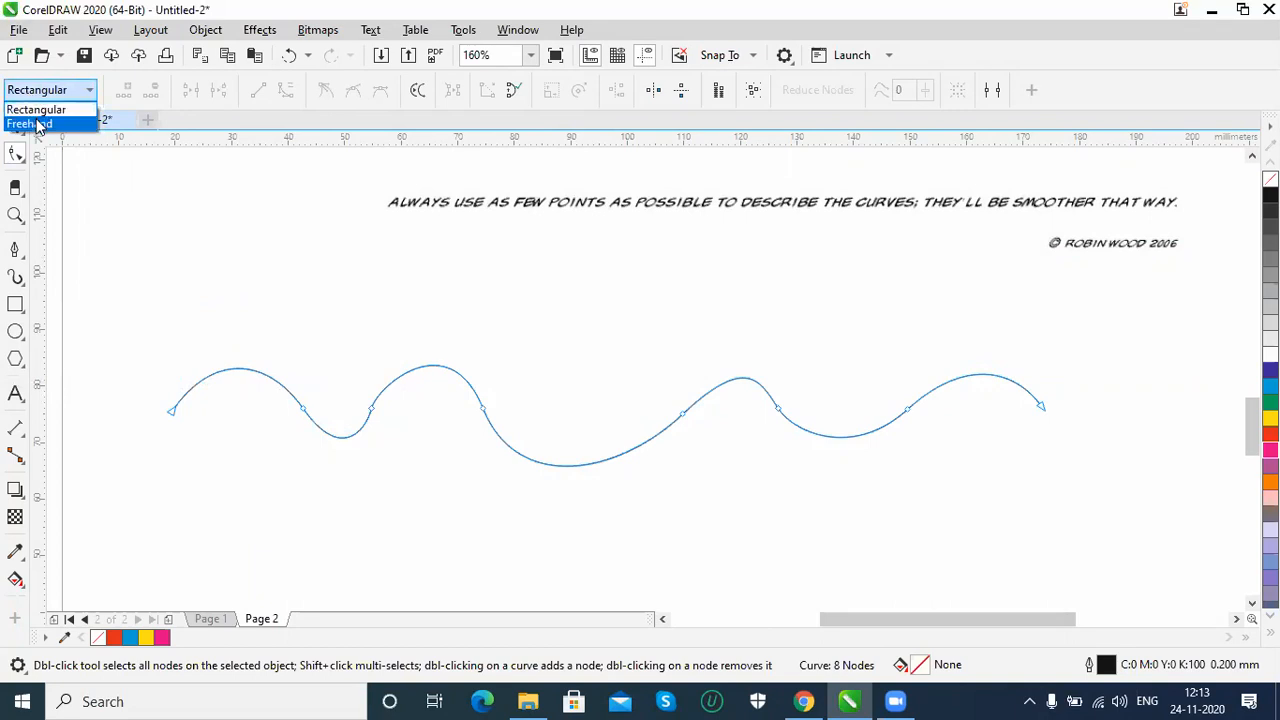
click(36, 124)
mouse_move(220, 442)
mouse_down()
mouse_move(296, 358)
mouse_move(331, 445)
mouse_move(368, 481)
mouse_move(434, 474)
mouse_move(465, 444)
mouse_move(472, 407)
mouse_move(506, 395)
mouse_move(512, 490)
mouse_move(575, 520)
mouse_move(691, 489)
mouse_move(733, 448)
mouse_move(751, 394)
mouse_move(819, 378)
mouse_move(808, 485)
mouse_move(881, 504)
mouse_move(1010, 458)
mouse_move(1020, 436)
mouse_move(987, 395)
mouse_move(1040, 369)
mouse_move(1074, 387)
mouse_move(1081, 470)
mouse_move(1055, 518)
mouse_move(889, 567)
mouse_move(661, 596)
mouse_move(298, 540)
mouse_up()
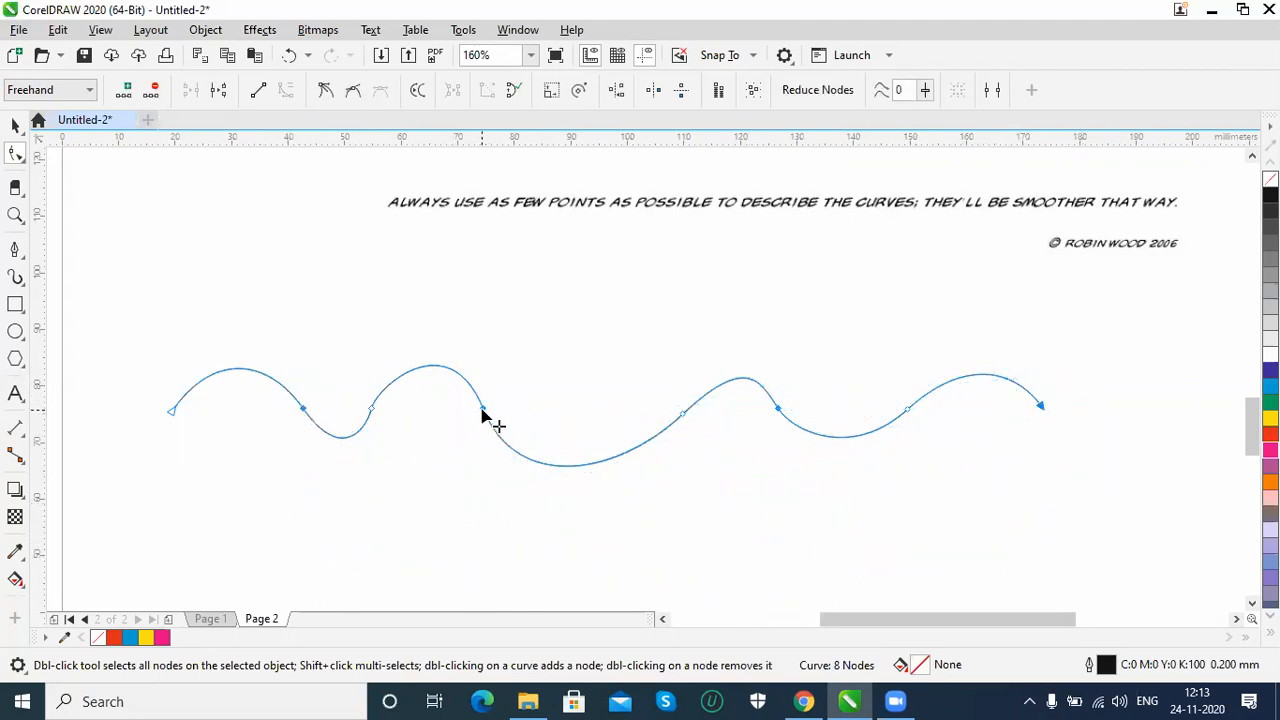
drag(488, 404, 477, 364)
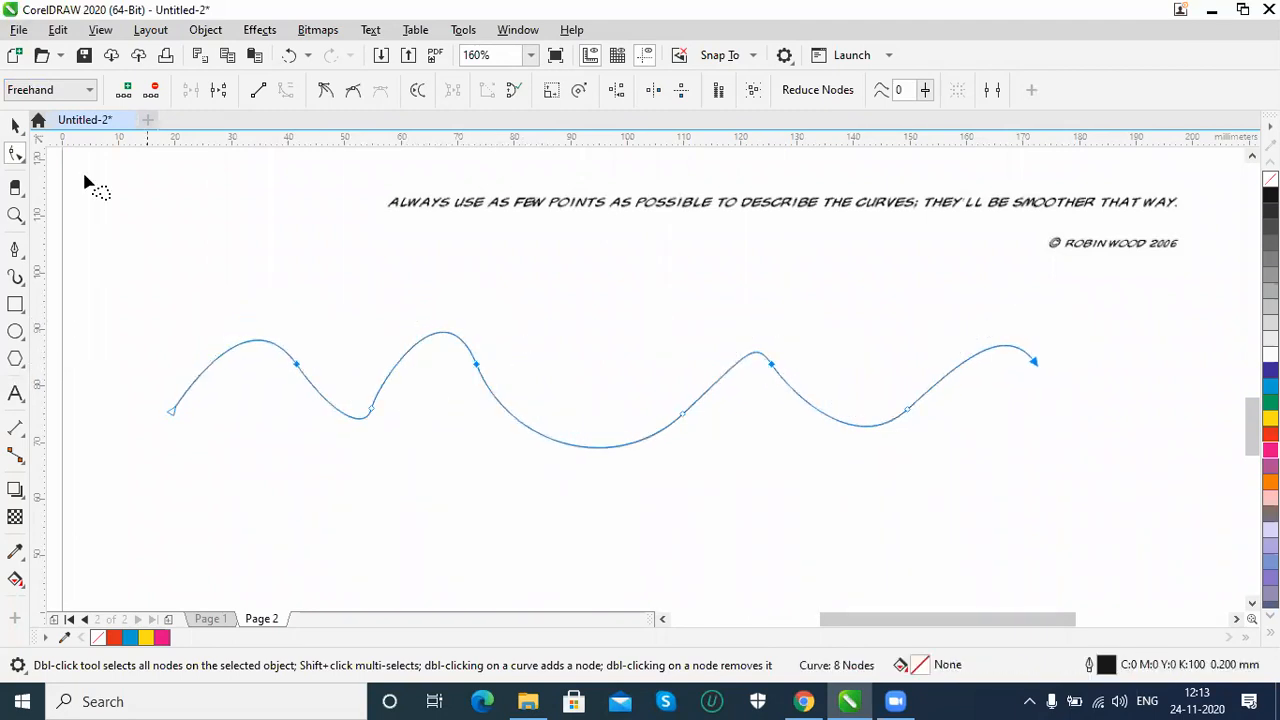
Select the second through sixth nodes with a Rectangular marquee and move them down together by about 5 mm.
click(45, 90)
click(40, 109)
drag(240, 274, 851, 503)
drag(371, 411, 369, 437)
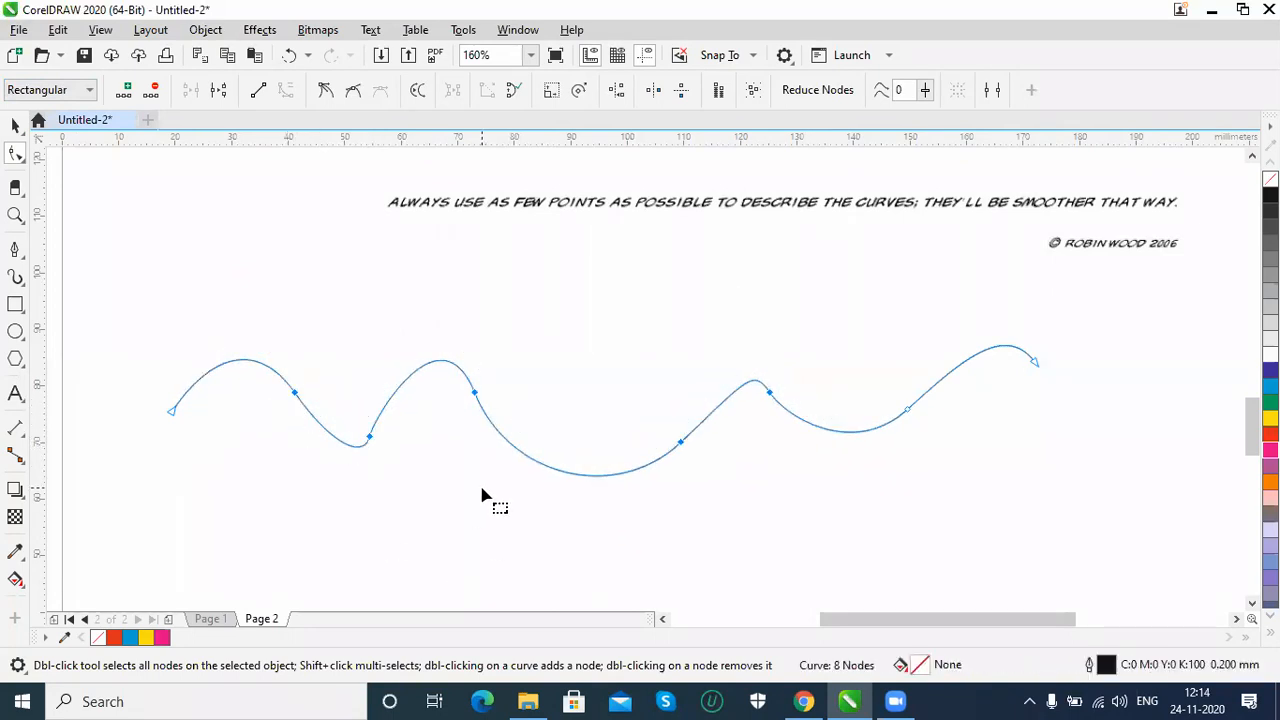
Select the wave's fifth, sixth and eighth nodes and move them together down and to the left.
click(508, 417)
drag(335, 347, 266, 433)
drag(660, 393, 705, 483)
drag(1045, 400, 1015, 446)
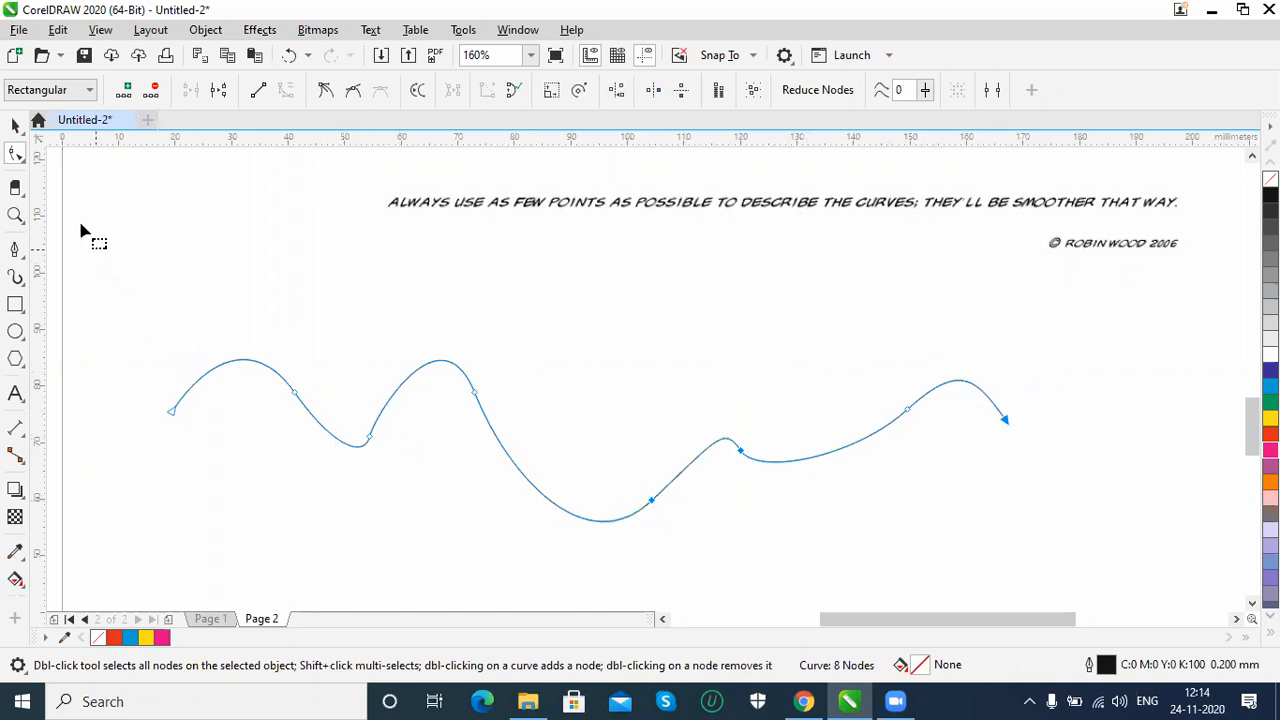
Set node selection to Freehand and lasso the wave's second, third and fourth nodes.
click(52, 91)
click(50, 126)
mouse_move(187, 249)
mouse_down()
mouse_move(357, 320)
mouse_move(109, 331)
mouse_move(87, 352)
mouse_move(80, 271)
mouse_move(143, 337)
mouse_up()
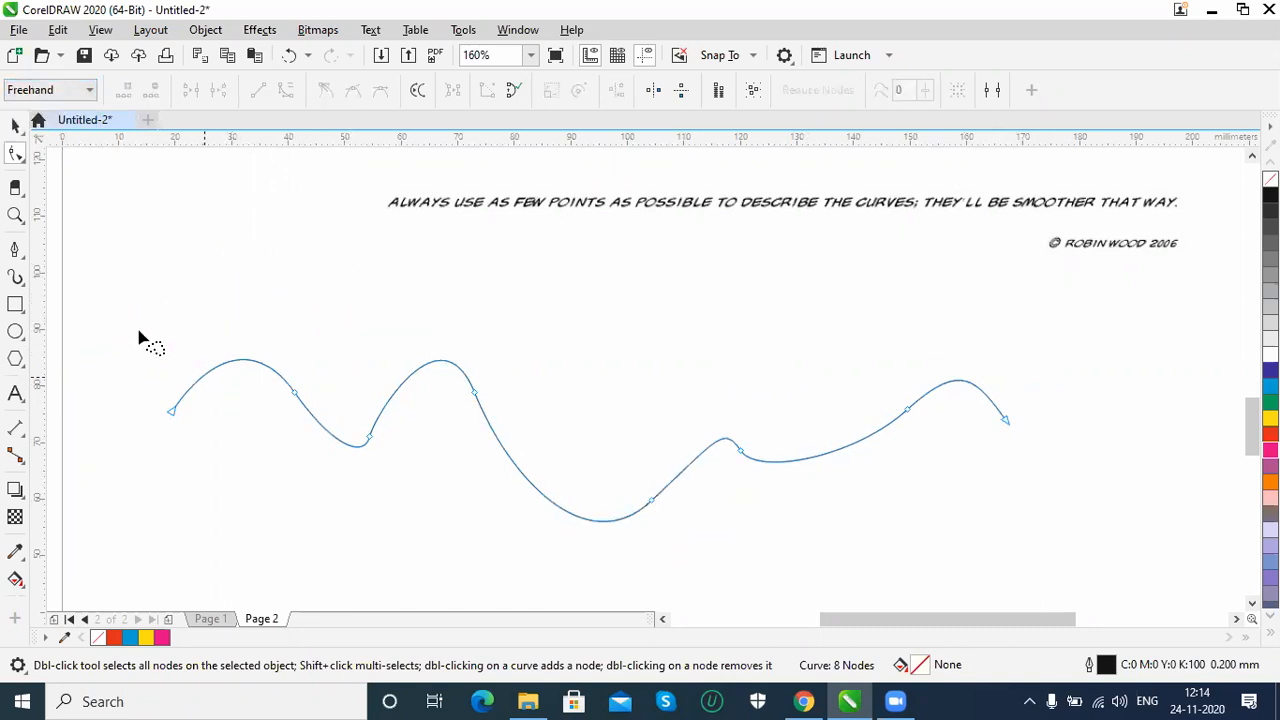
mouse_move(344, 336)
mouse_down()
mouse_move(587, 329)
mouse_move(591, 468)
mouse_move(452, 595)
mouse_move(319, 521)
mouse_move(255, 457)
mouse_move(246, 410)
mouse_up()
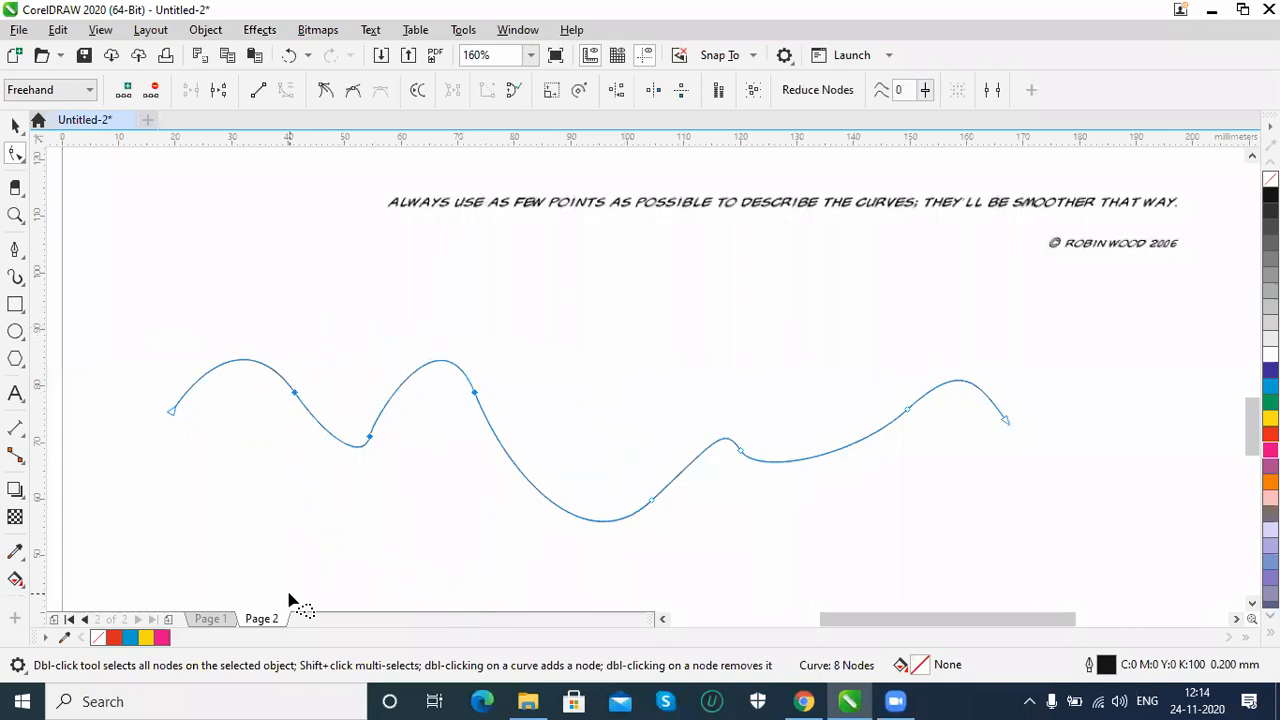
Set node selection to Rectangular and add a node before the wave's second node and another before its original fourth node.
click(38, 92)
click(47, 110)
click(294, 392)
click(124, 92)
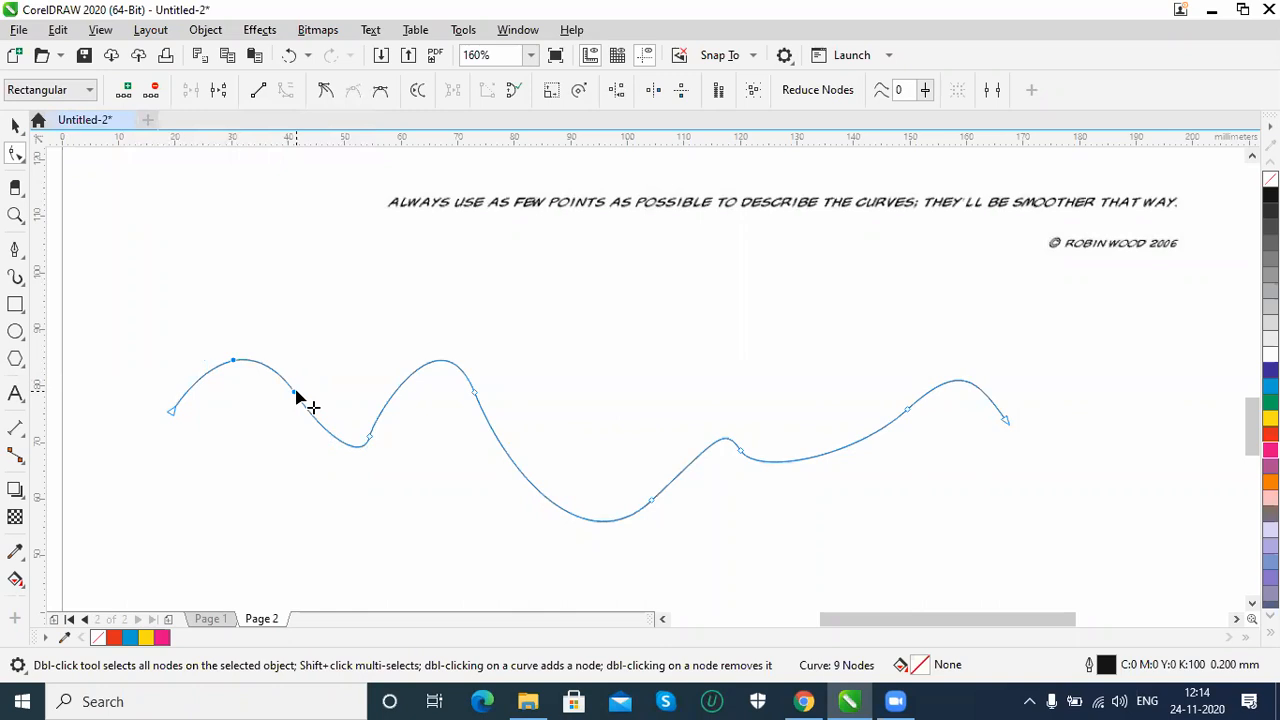
mouse_move(514, 358)
mouse_down()
mouse_move(449, 423)
mouse_move(460, 429)
mouse_up()
click(124, 91)
Delete the two added nodes on the wave's first and second crests.
drag(369, 311, 447, 420)
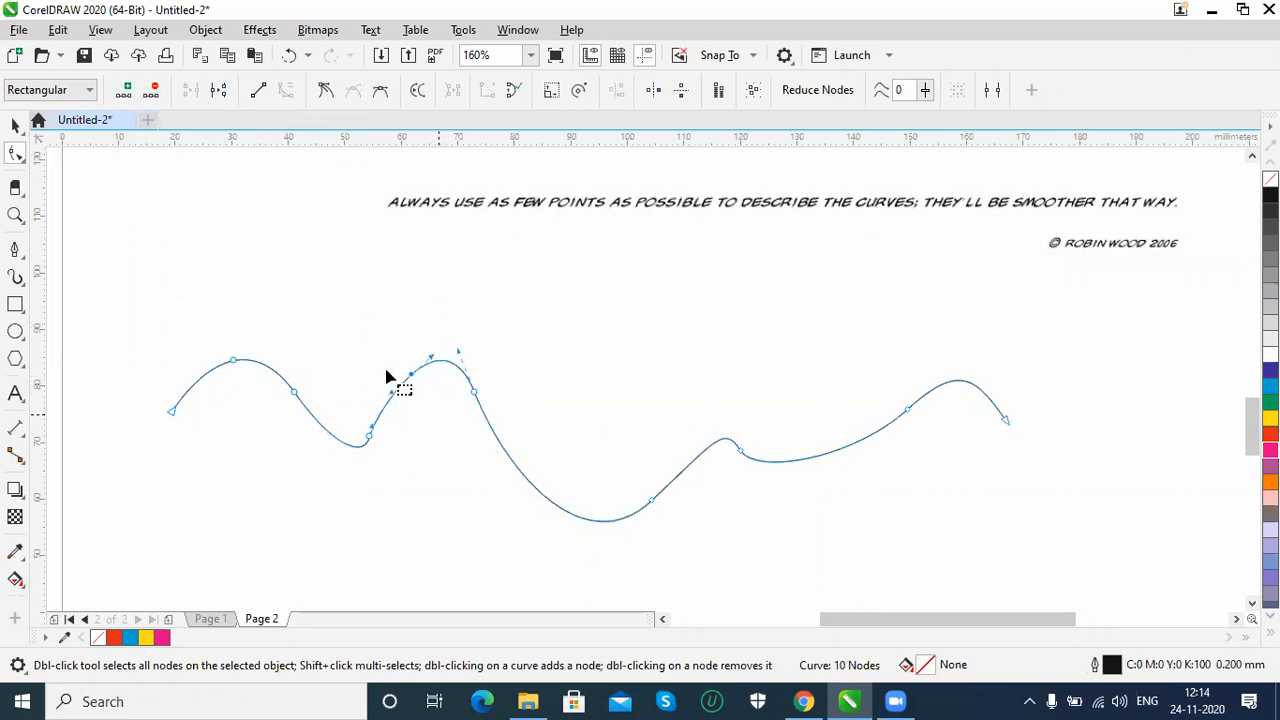
click(152, 91)
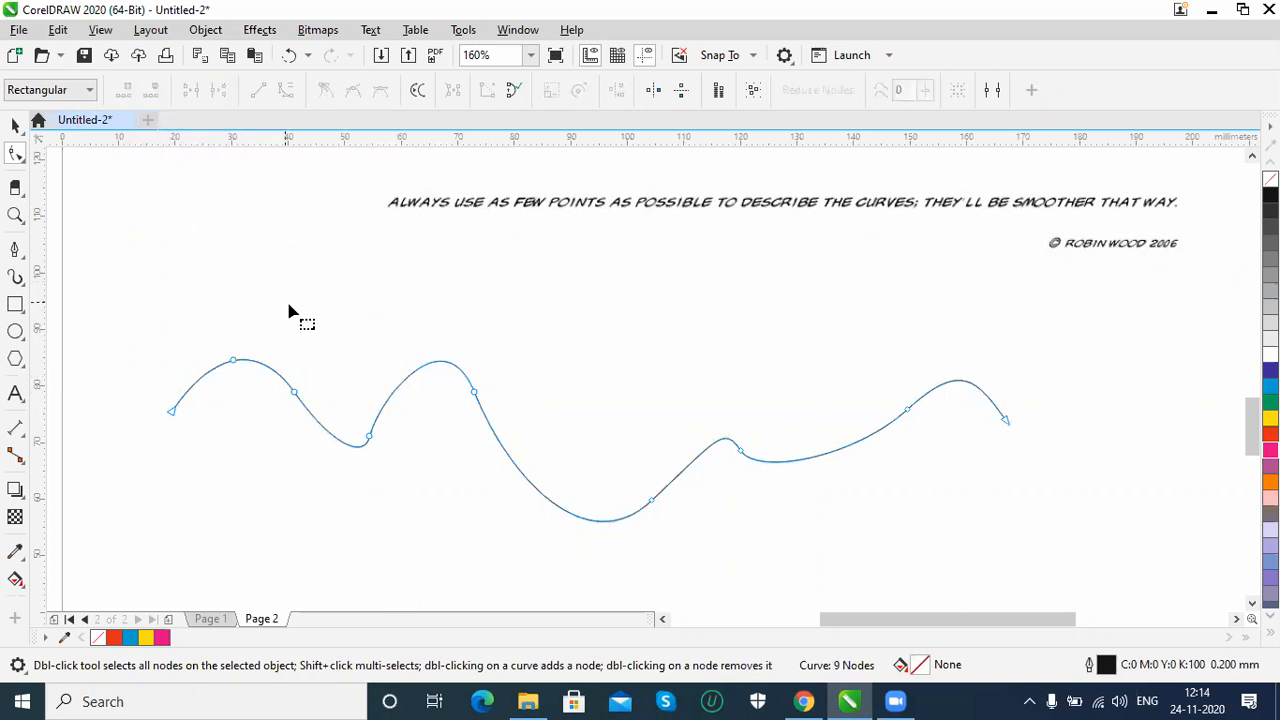
drag(291, 294, 221, 376)
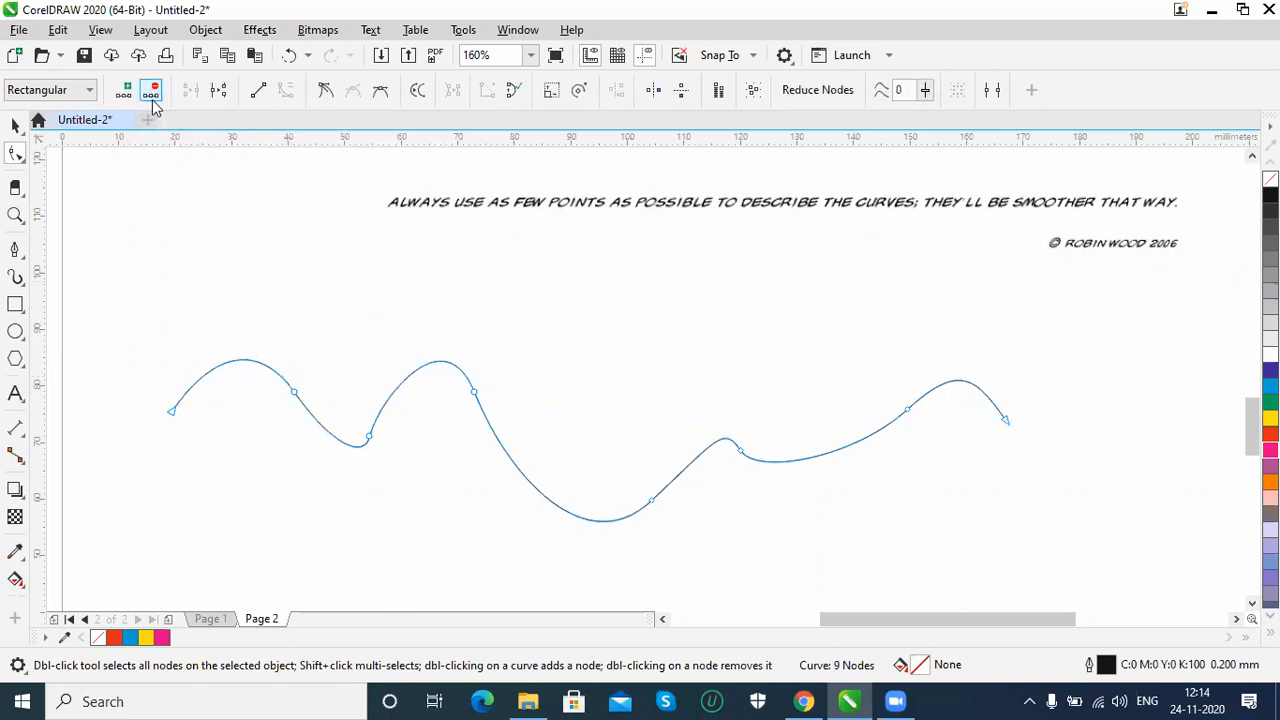
click(152, 92)
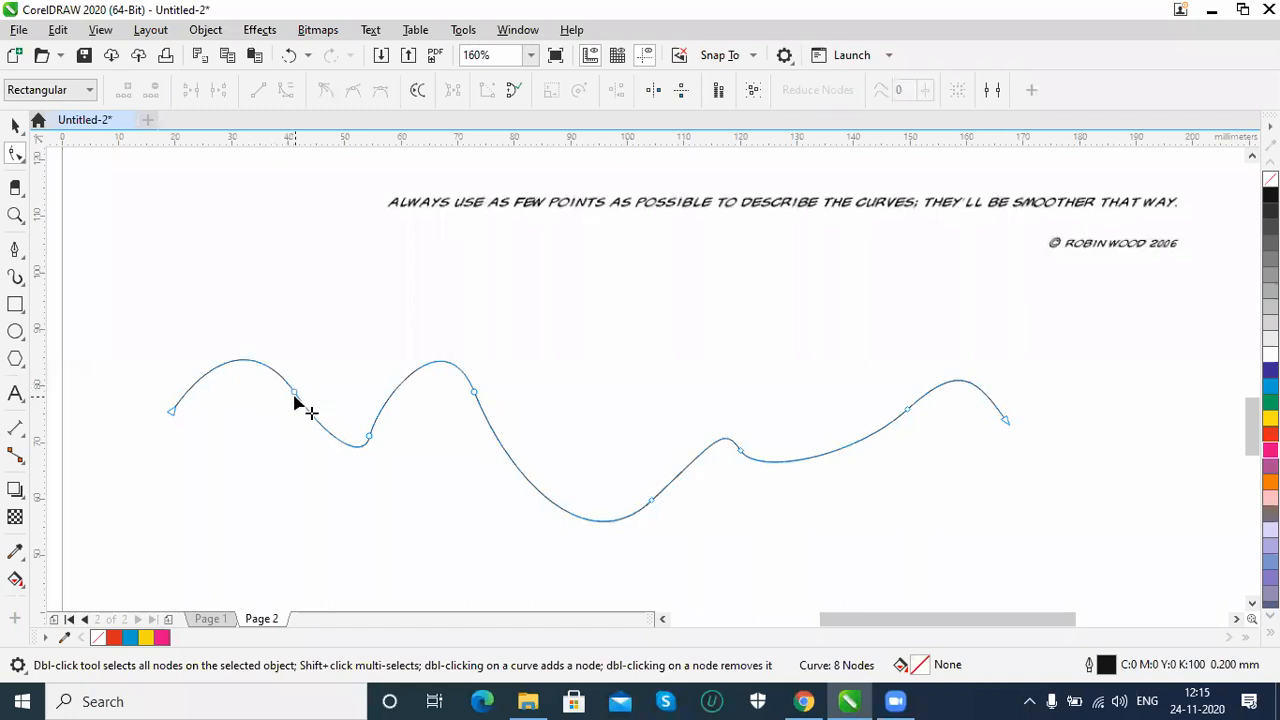
Add a node on the deep trough's descending side and pull it down-left, and pull another down between the original sixth and seventh nodes.
drag(309, 362, 270, 455)
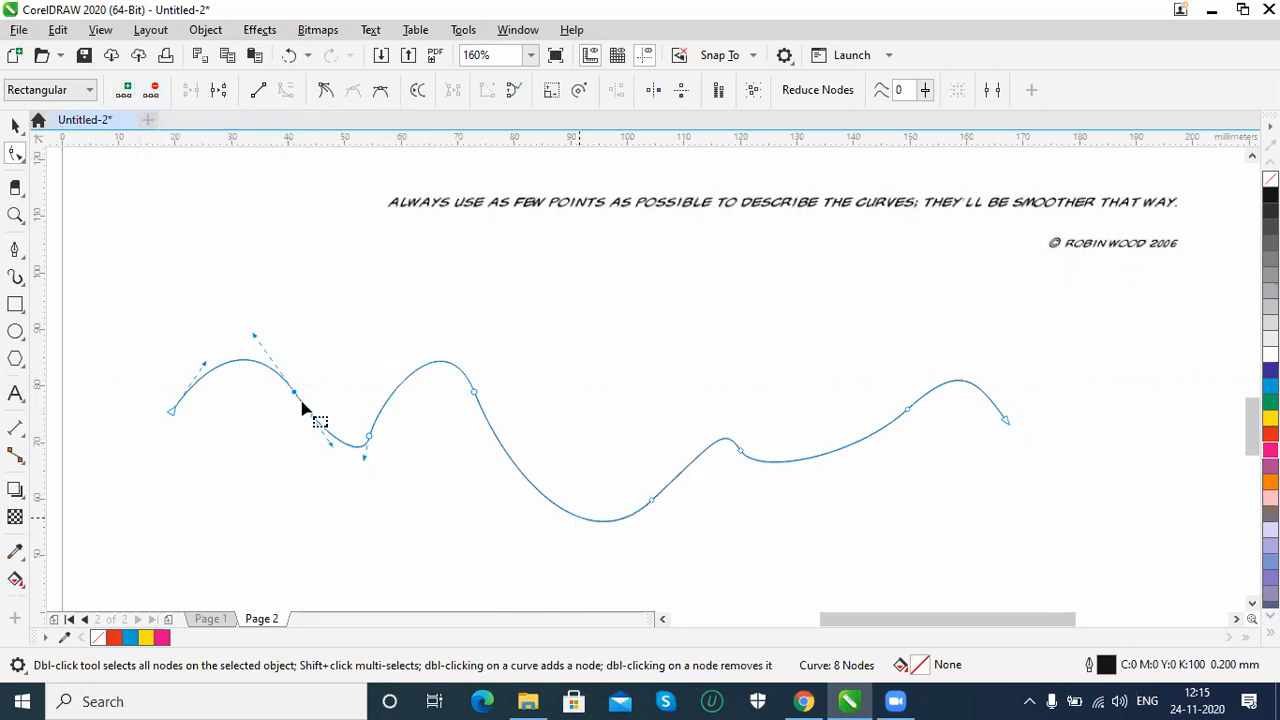
double_click(543, 497)
drag(541, 494, 470, 532)
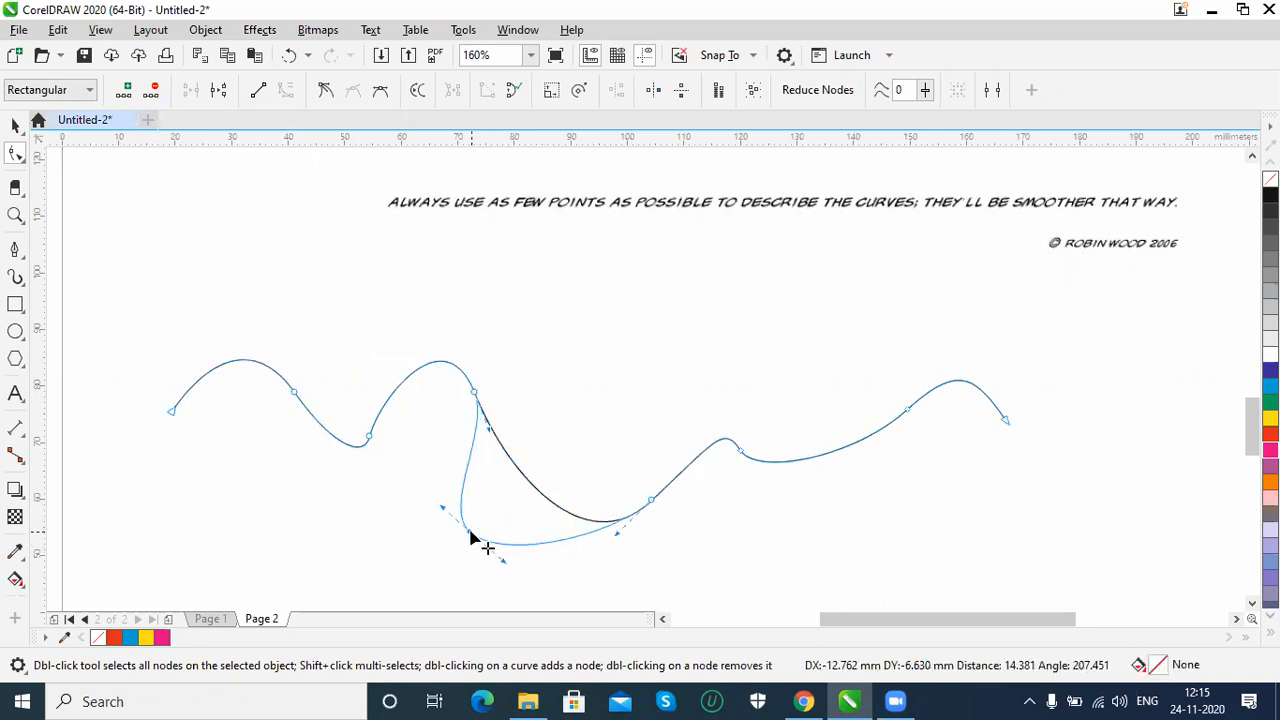
double_click(853, 451)
drag(853, 451, 870, 530)
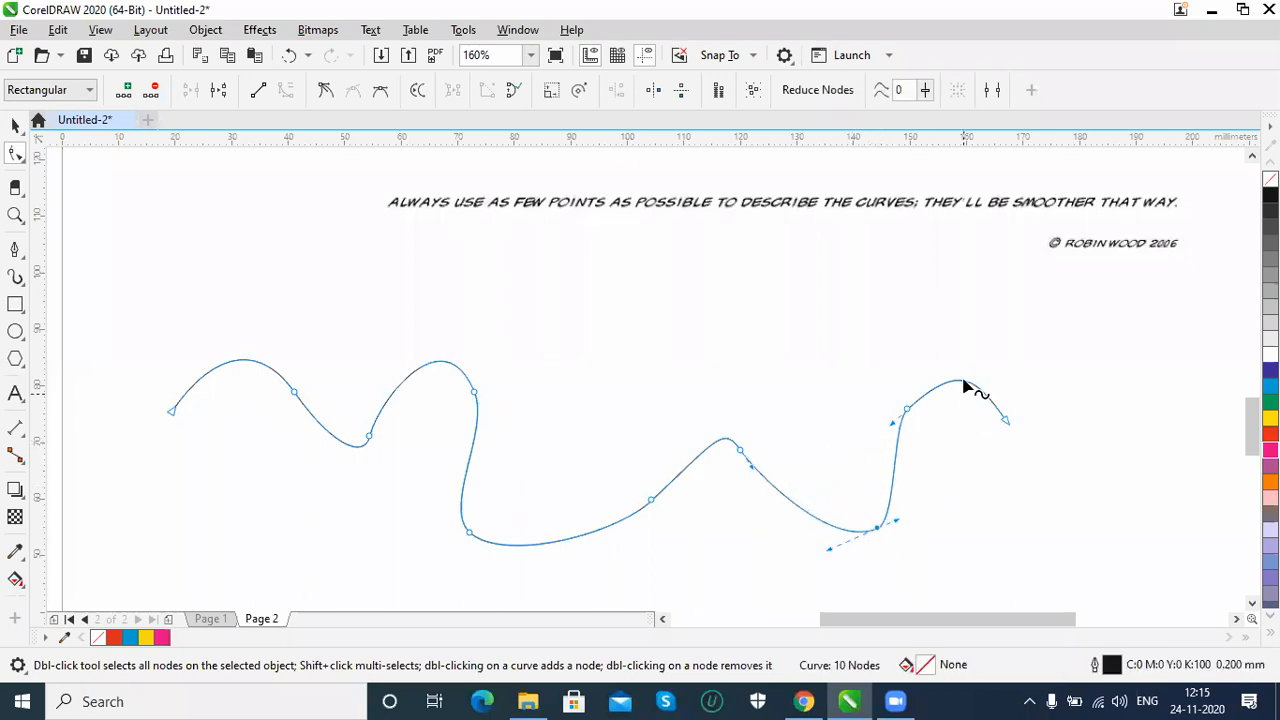
Add a node at the top of the wave's last crest, pull it upward, and delete it.
double_click(964, 381)
drag(962, 384, 943, 306)
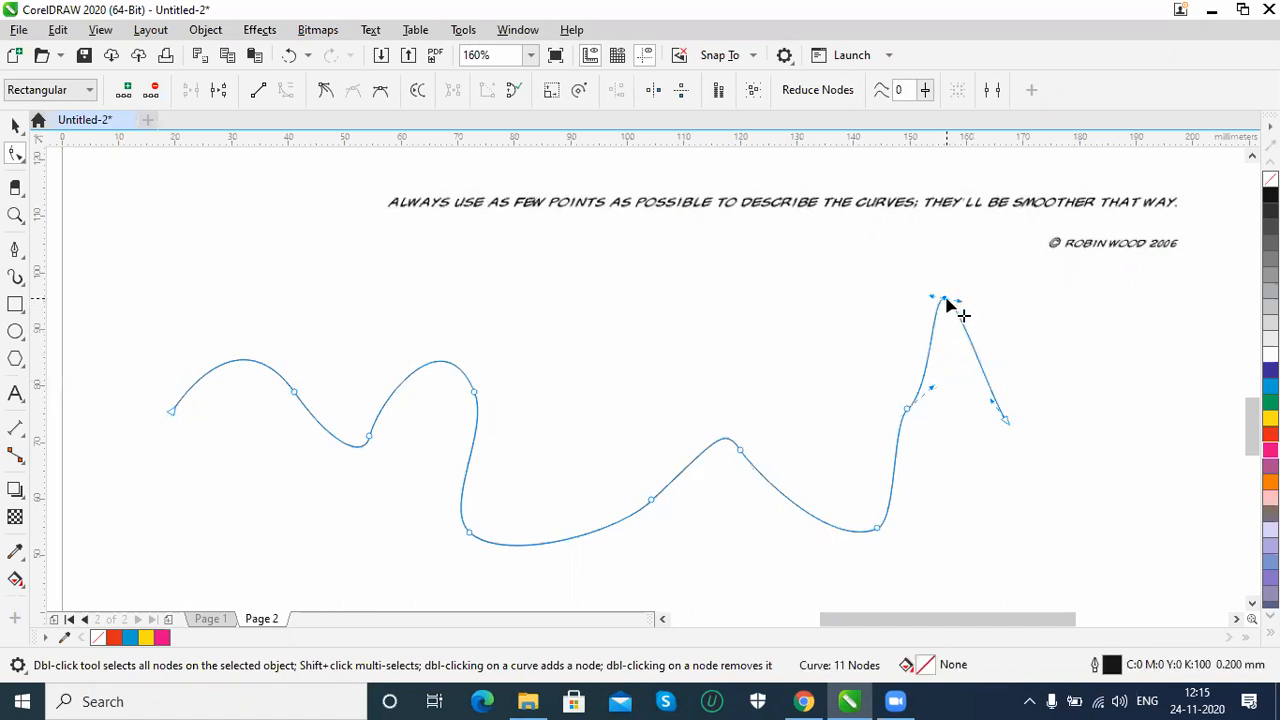
double_click(947, 300)
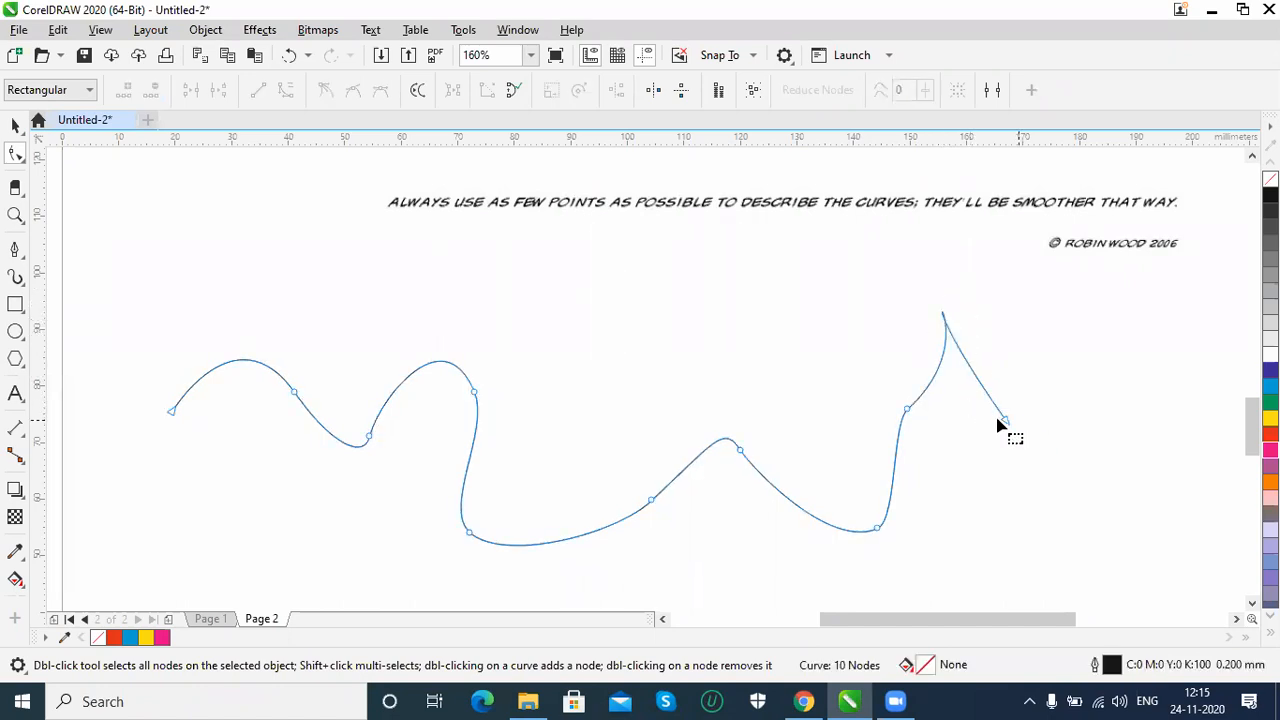
Reshape the wave's last crest by adjusting the handles of its last two nodes and raising the second-to-last node.
drag(1001, 323, 946, 383)
drag(905, 280, 961, 348)
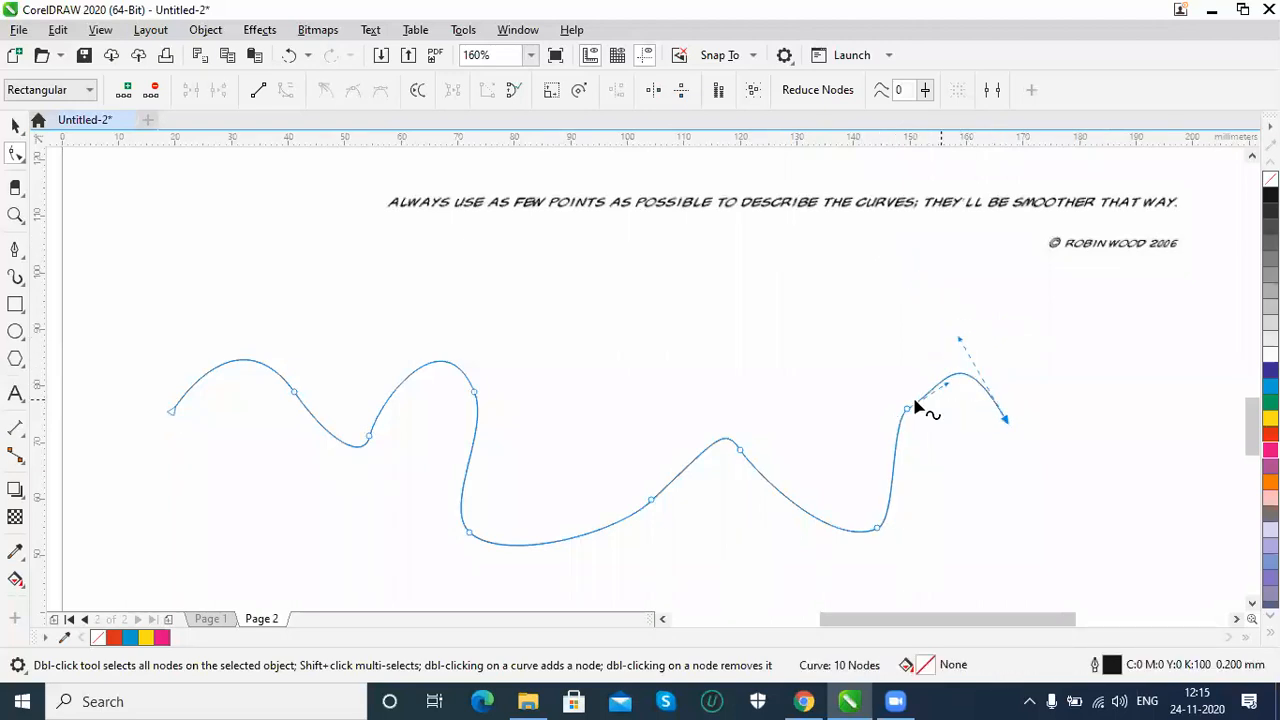
drag(908, 407, 925, 341)
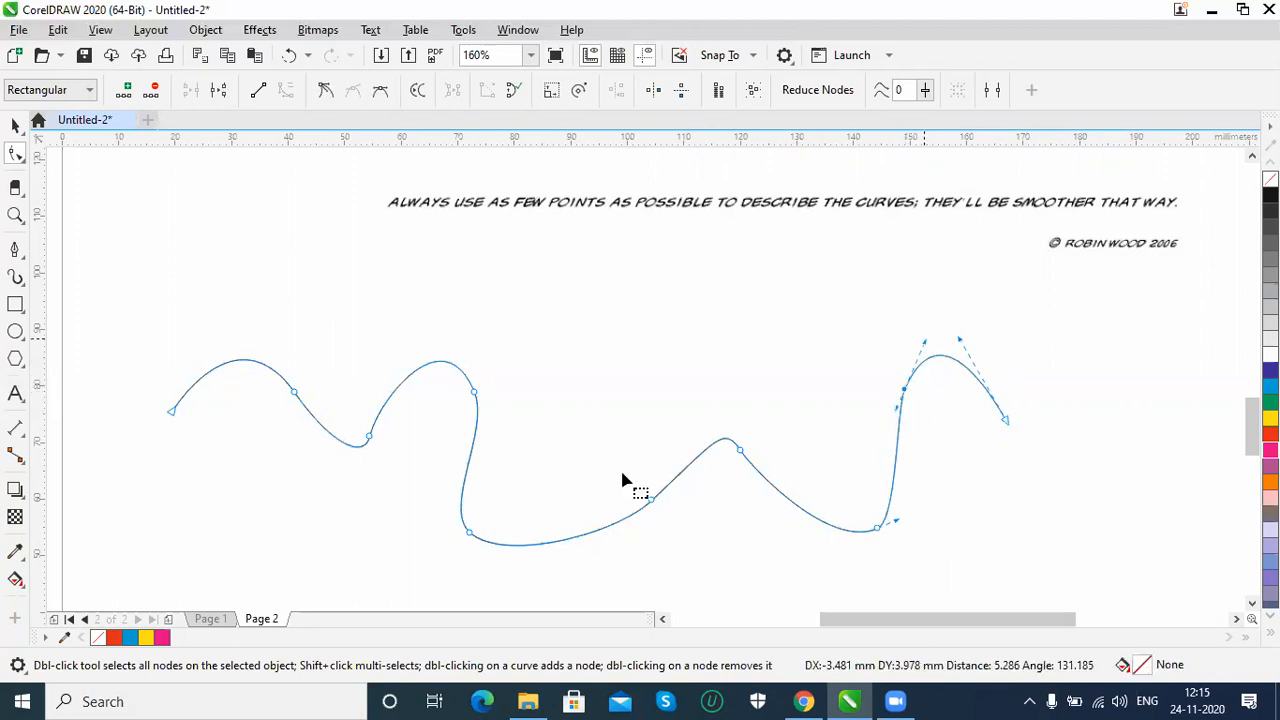
Delete the wave's second, seventh, eighth and ninth nodes.
double_click(295, 395)
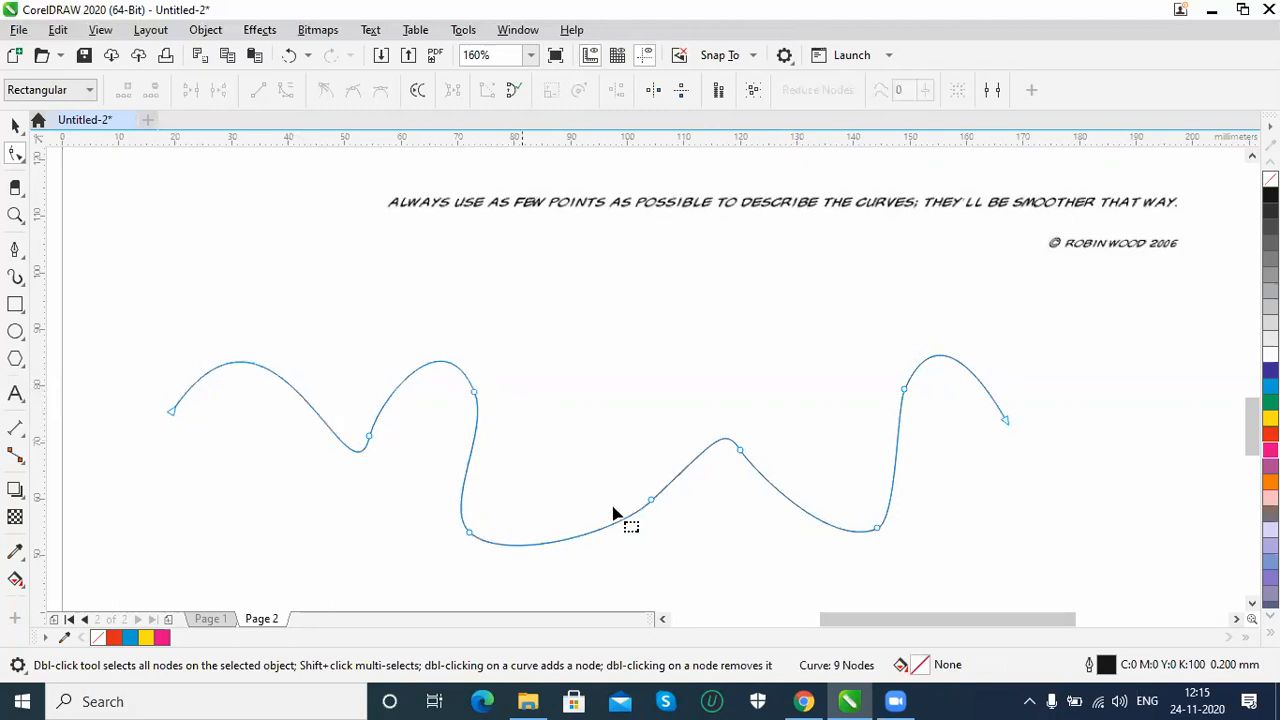
key(Delete)
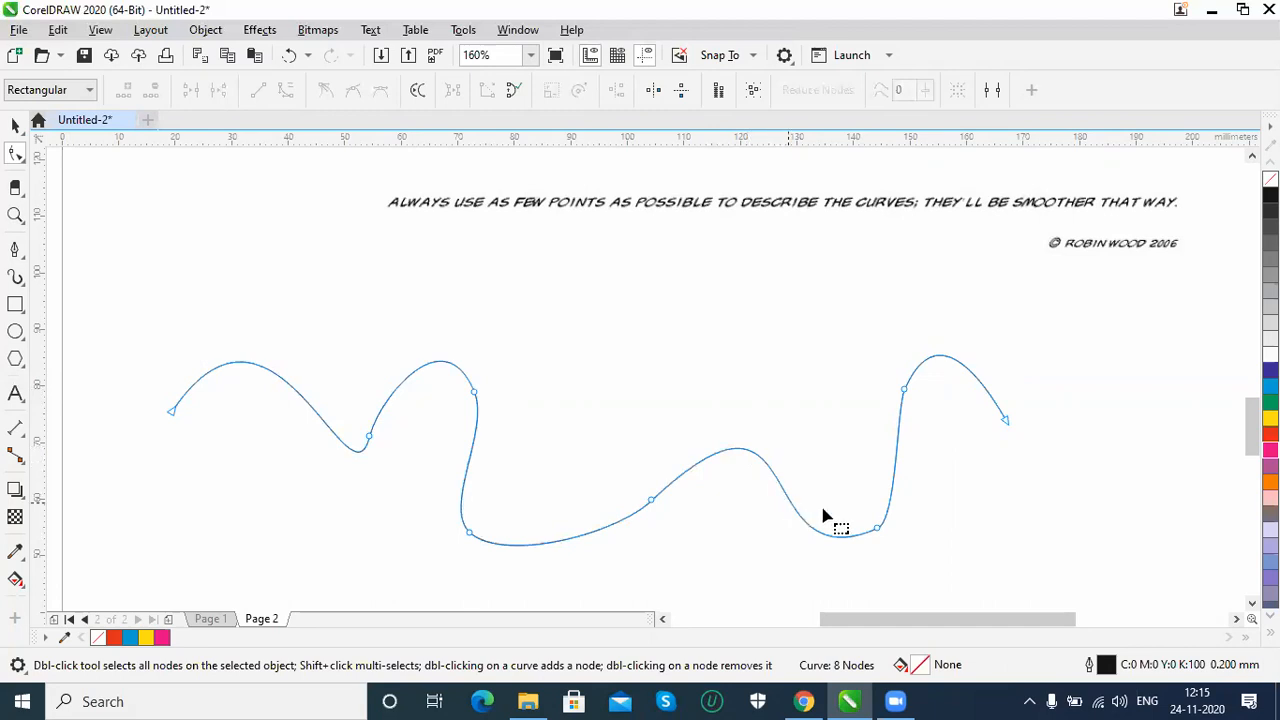
double_click(904, 390)
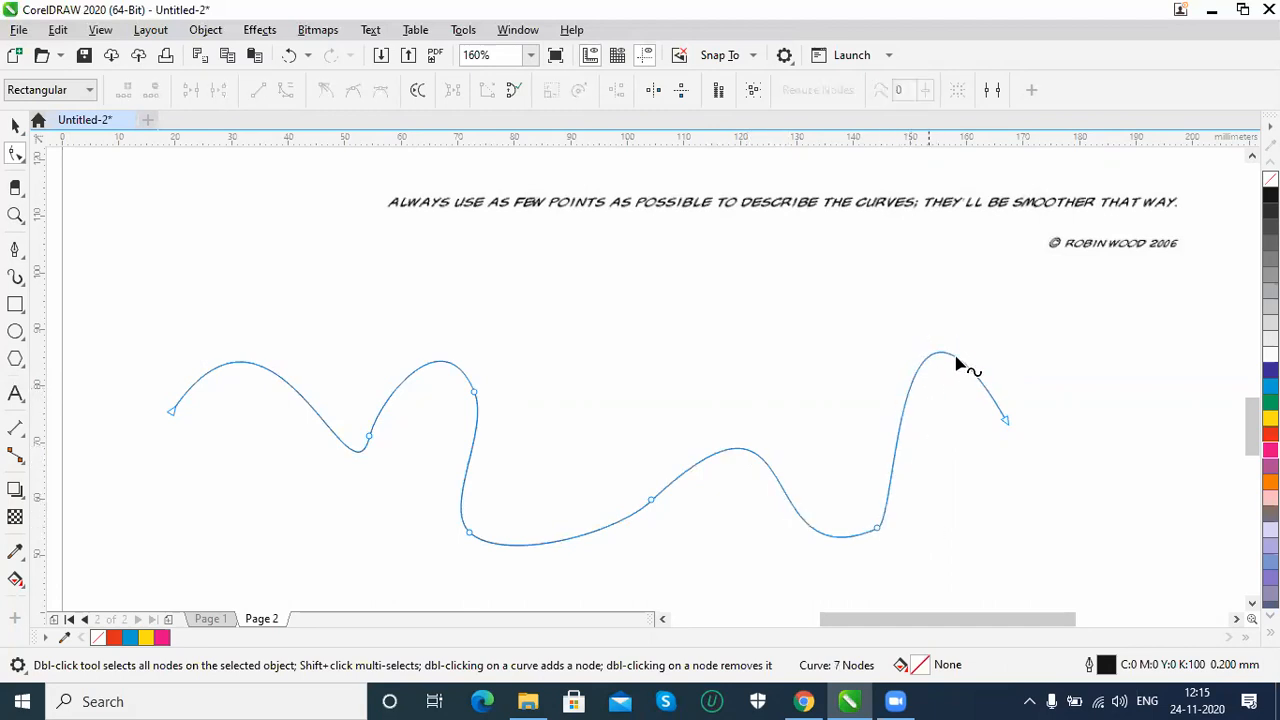
double_click(877, 531)
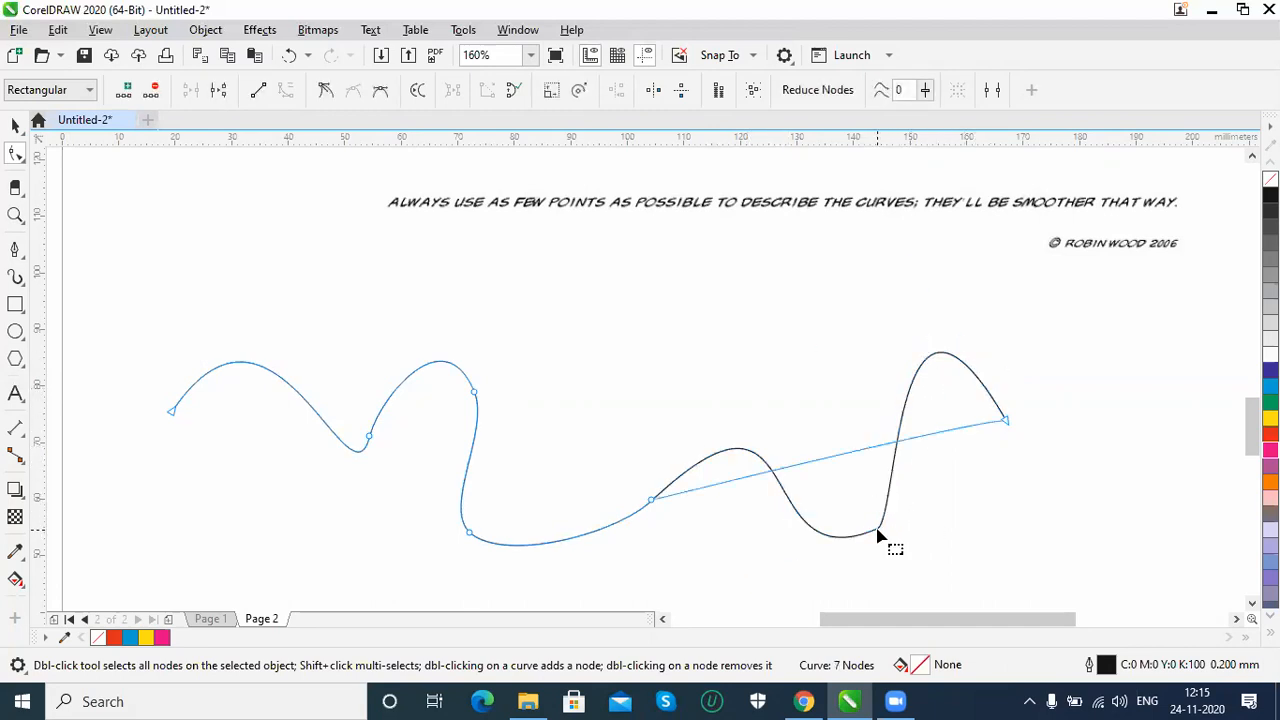
Add two nodes on the wave's final segment, pulling the first up into a crest and the second down into a trough.
double_click(818, 463)
drag(818, 463, 780, 317)
double_click(934, 367)
drag(935, 368, 858, 494)
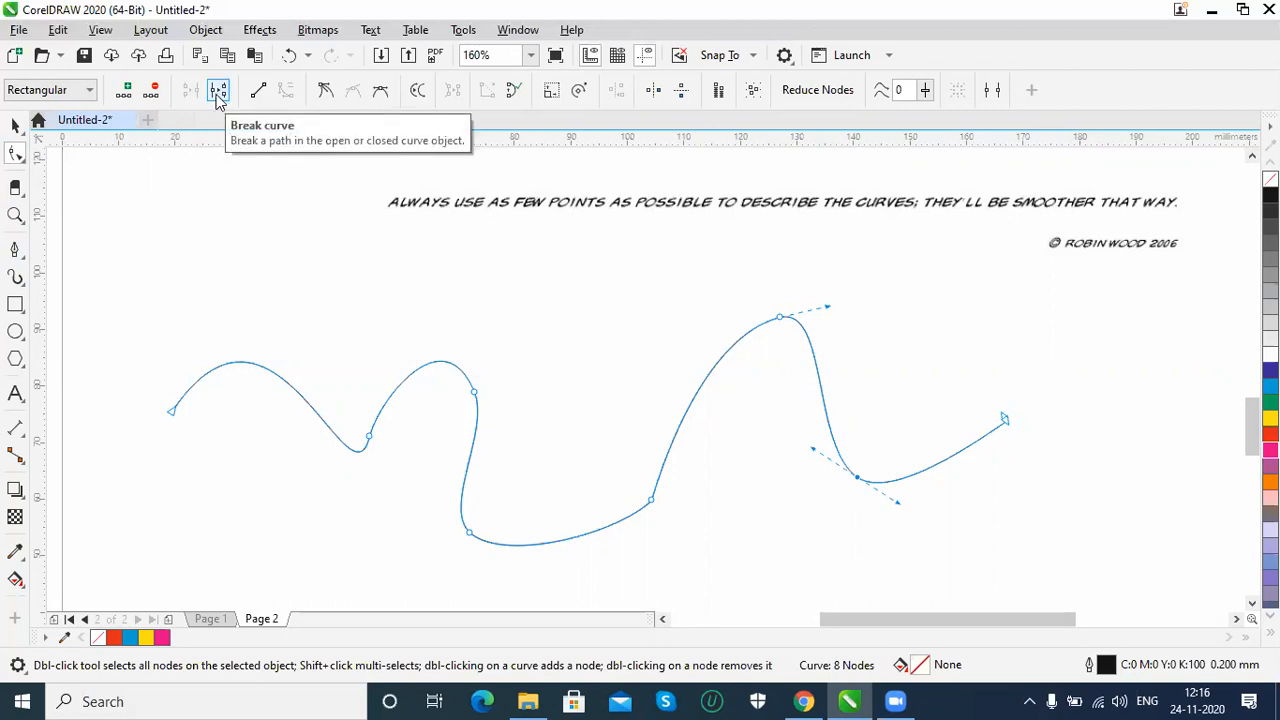
Select the wave below the exercise image as a whole object and delete it.
click(180, 251)
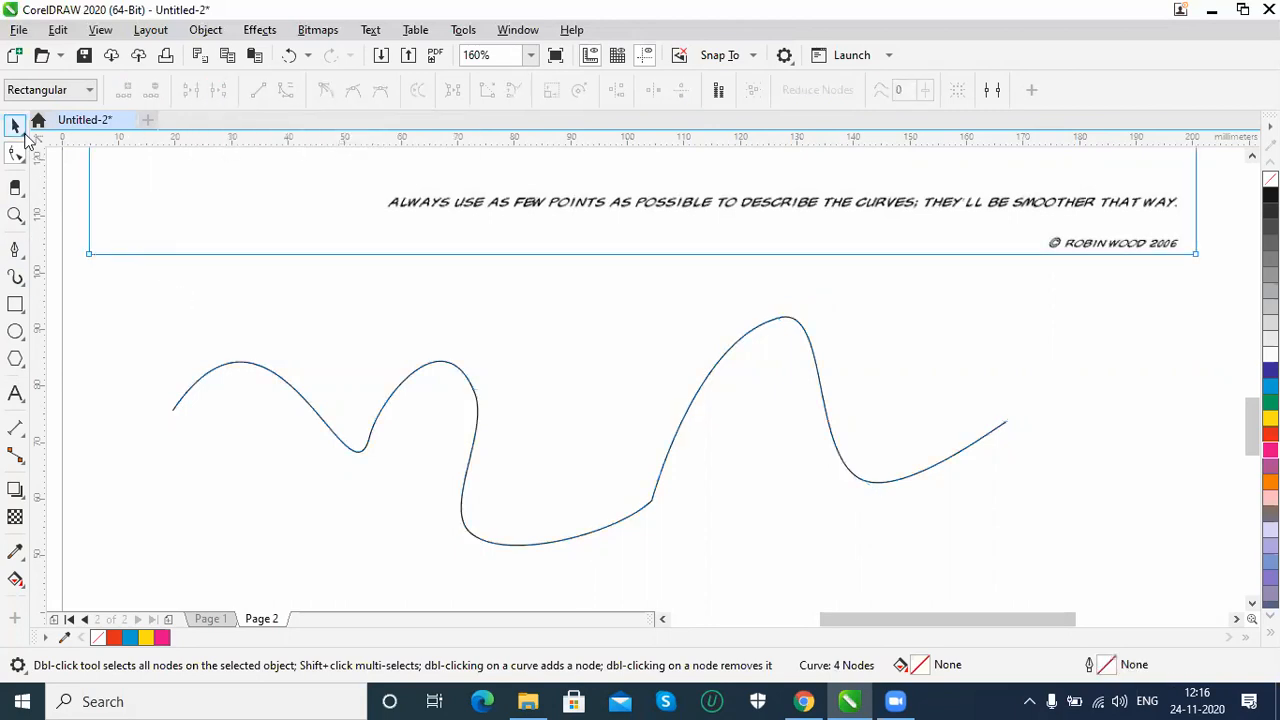
click(20, 156)
click(329, 429)
click(16, 126)
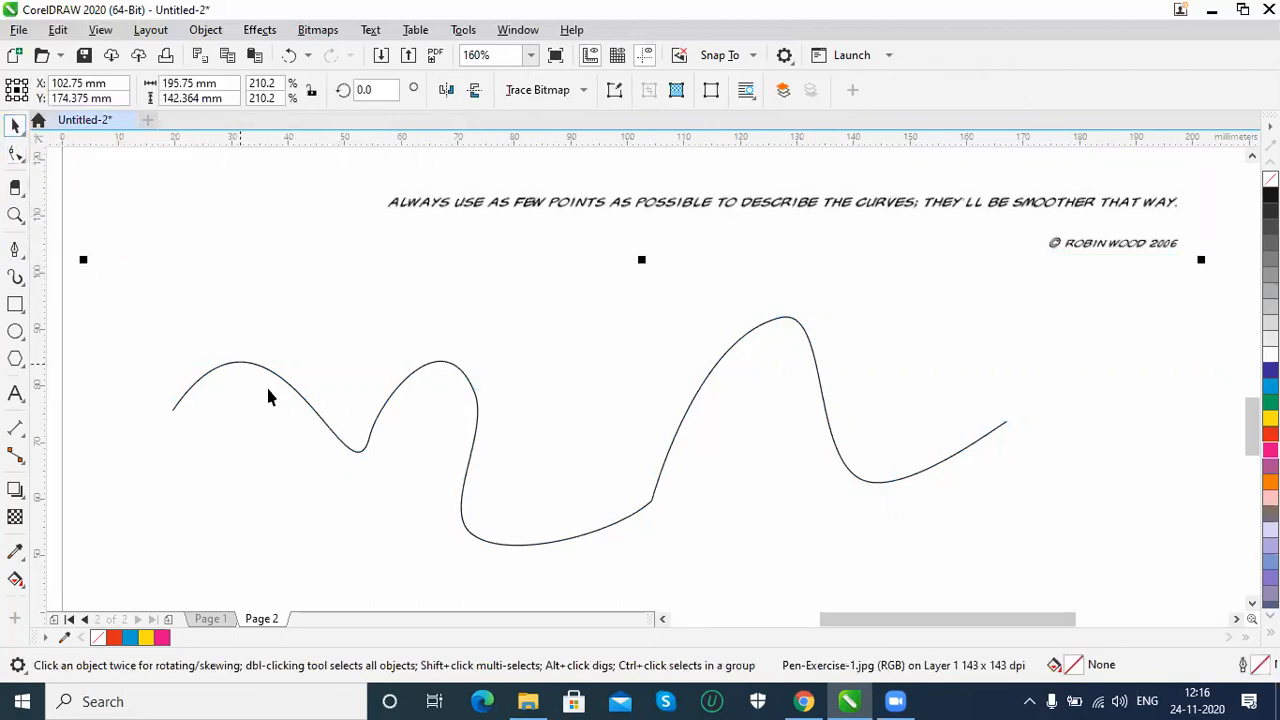
click(589, 511)
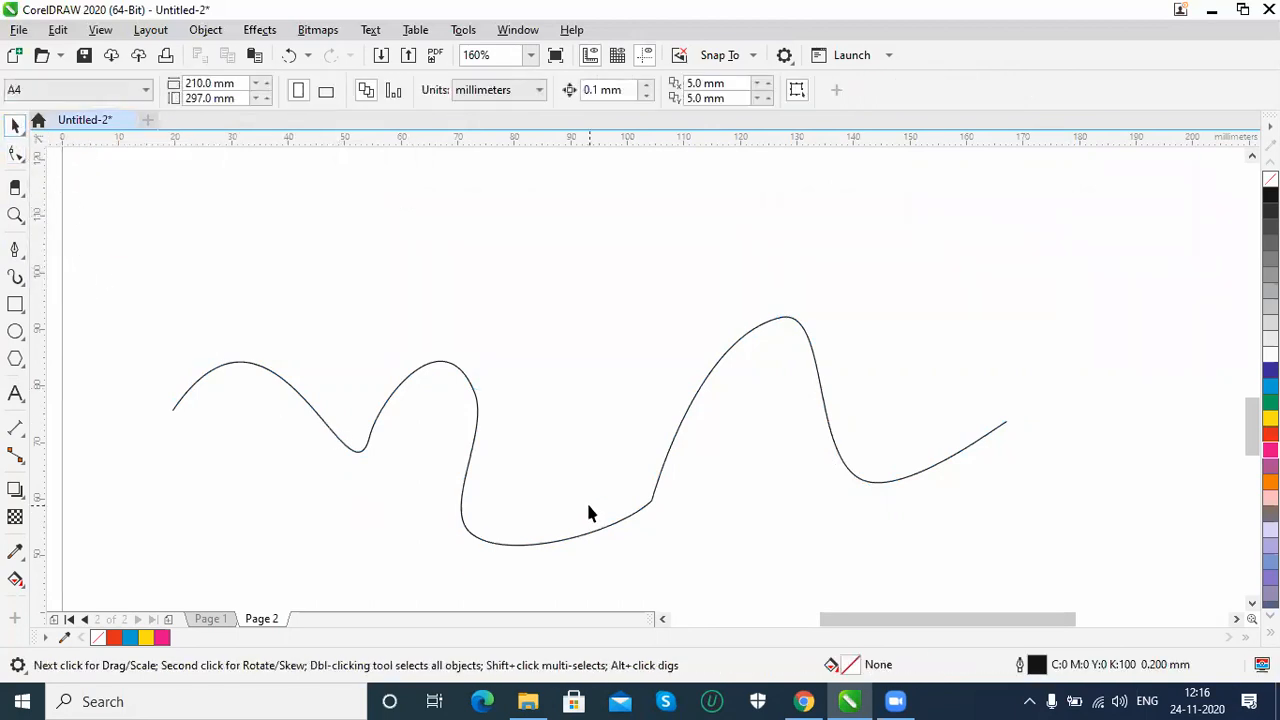
click(651, 489)
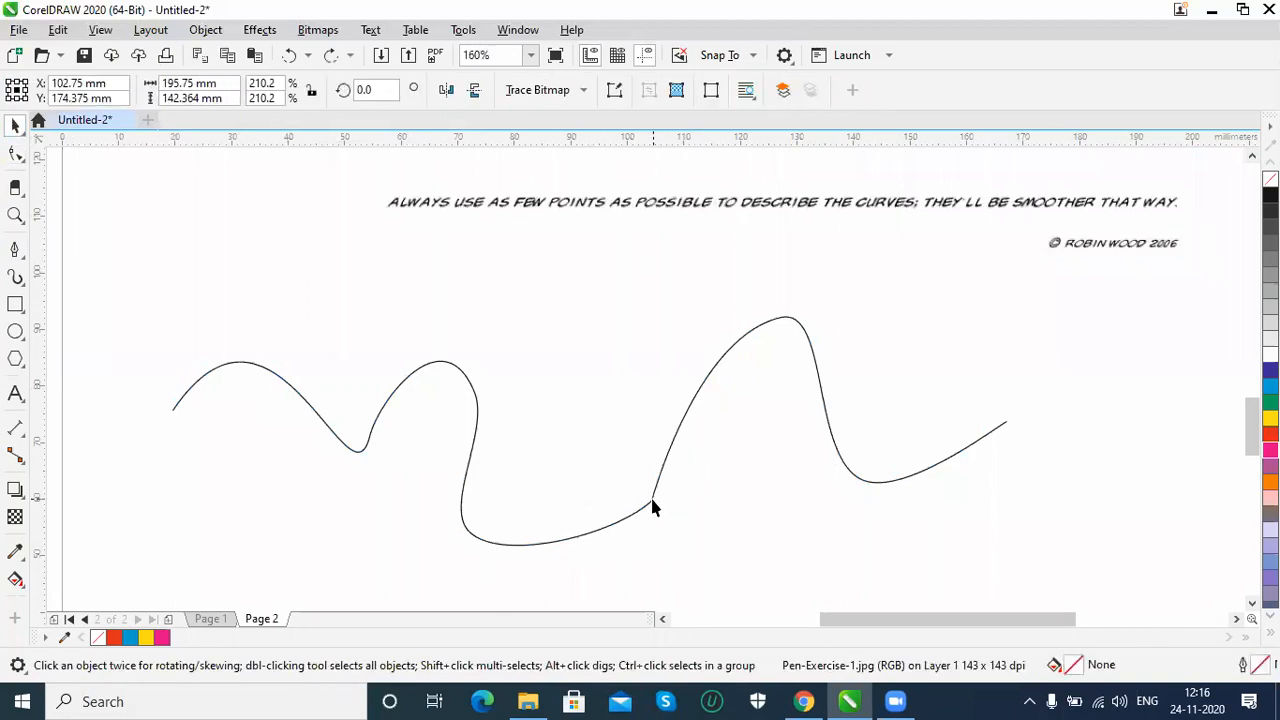
click(651, 505)
key(Delete)
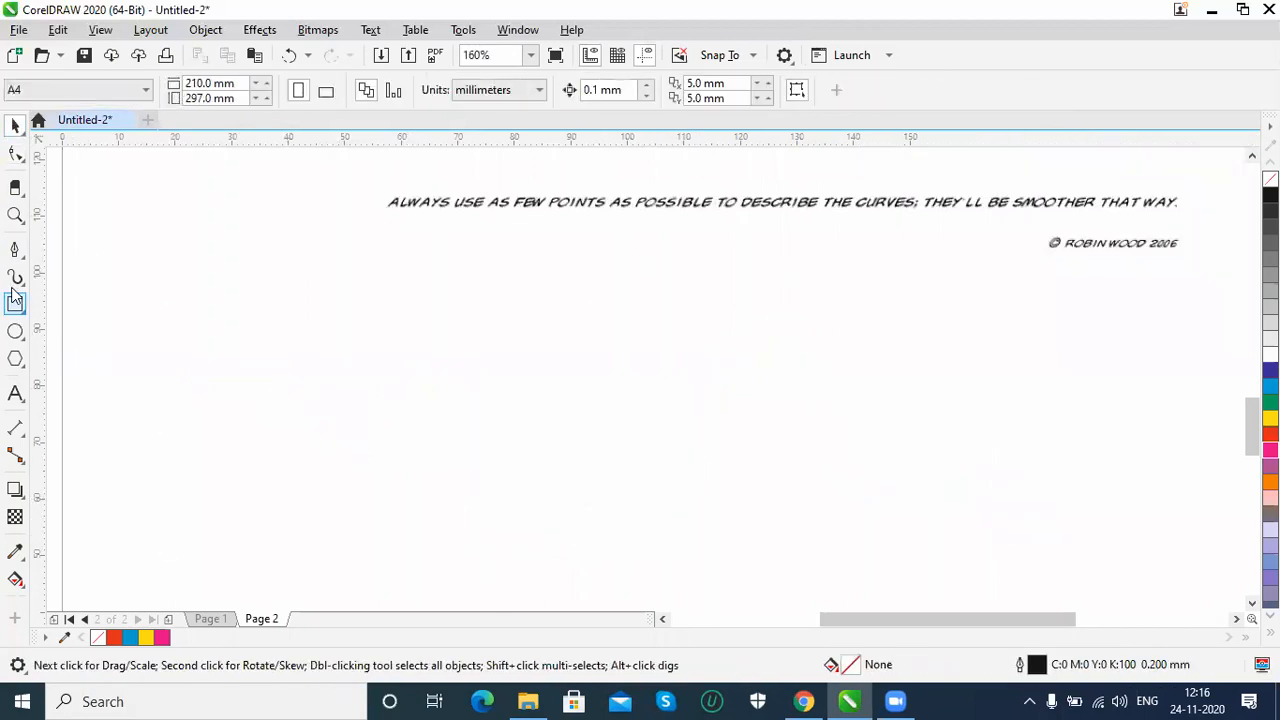
Draw an open, seven-node curved outline about 129 mm by 45 mm below the exercise text with the Pen tool.
click(15, 252)
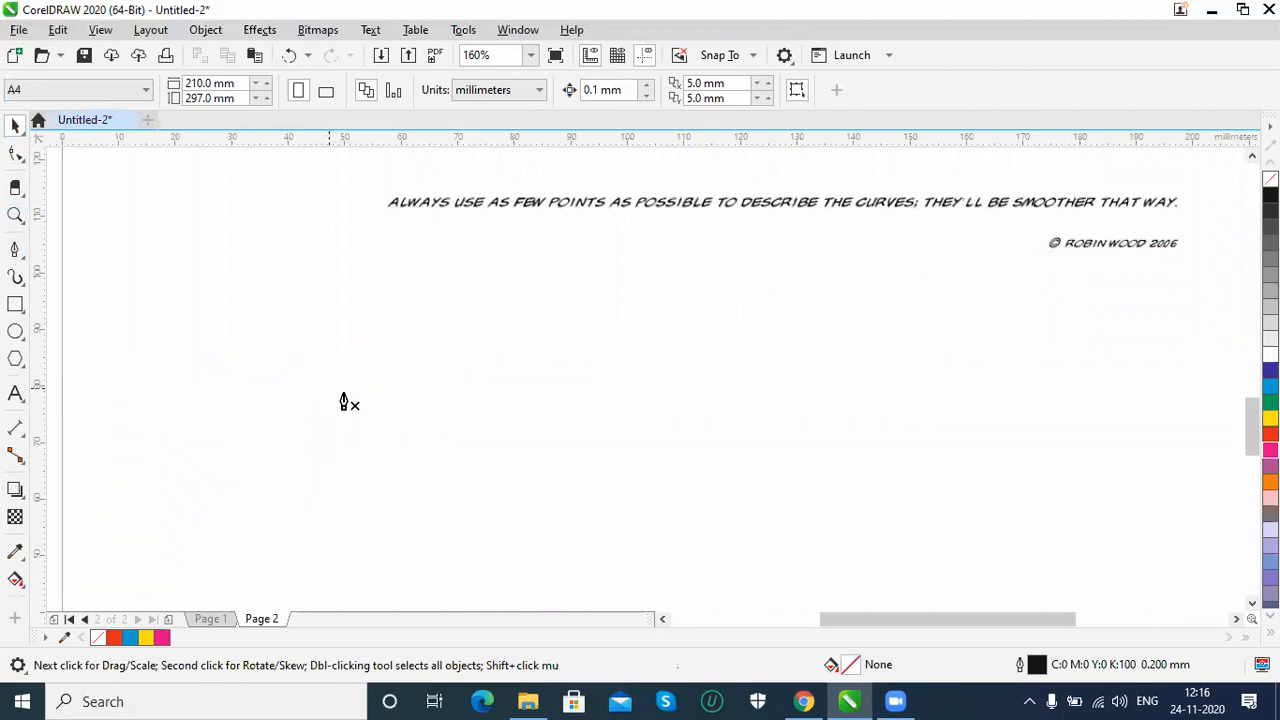
click(218, 466)
drag(451, 314, 562, 346)
drag(675, 423, 900, 378)
key(space)
drag(891, 551, 814, 586)
drag(455, 540, 381, 534)
click(252, 555)
drag(252, 555, 288, 558)
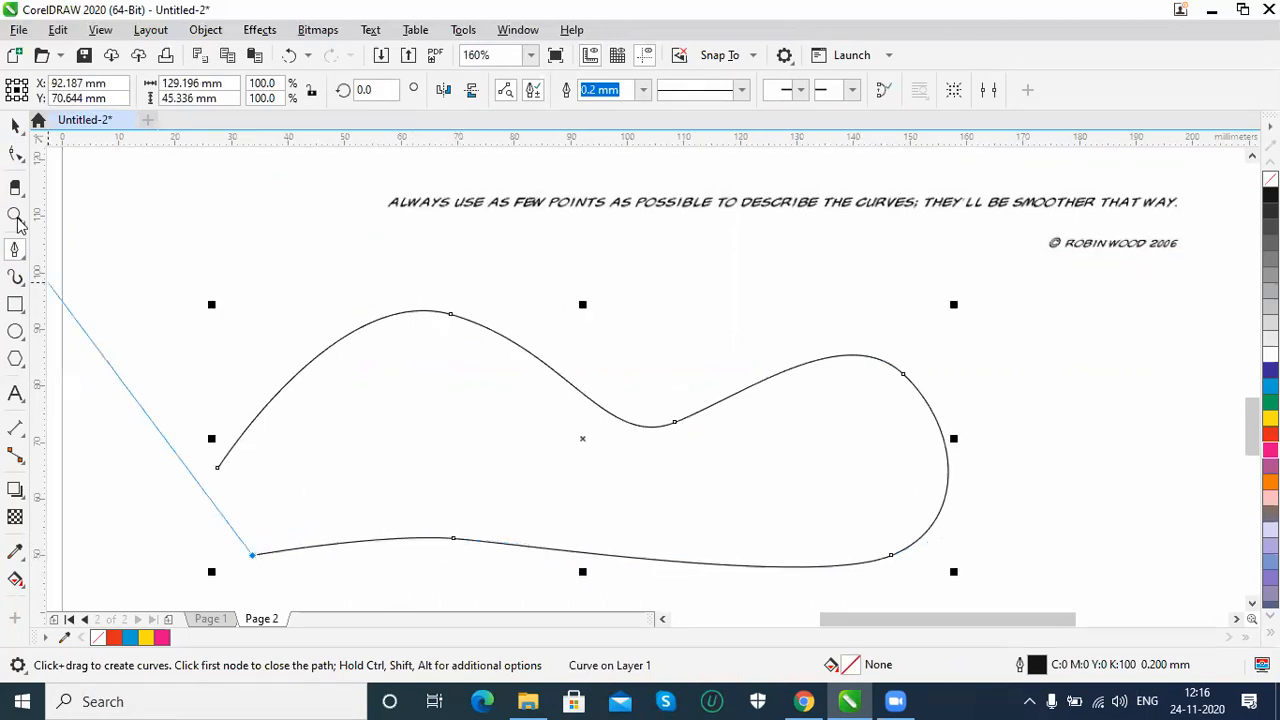
Select the open curve and give it a red fill (C:0 M:100 Y:100 K:0).
click(12, 128)
click(220, 443)
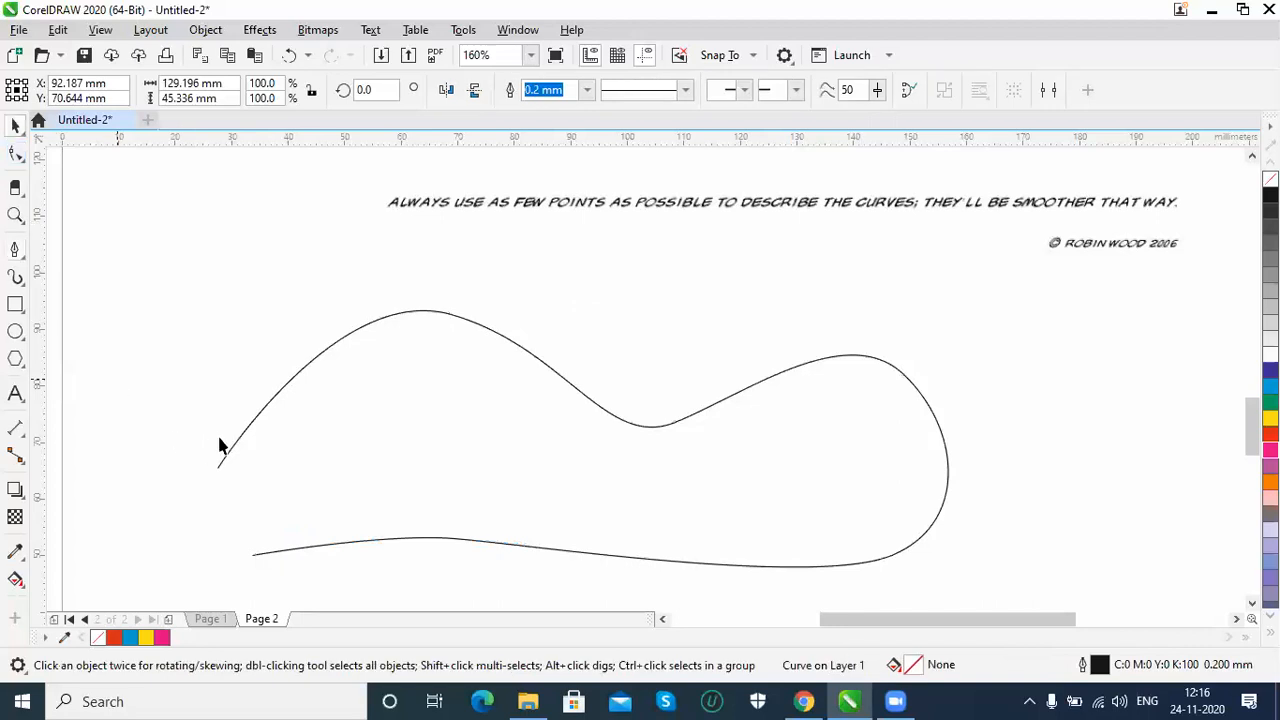
click(229, 446)
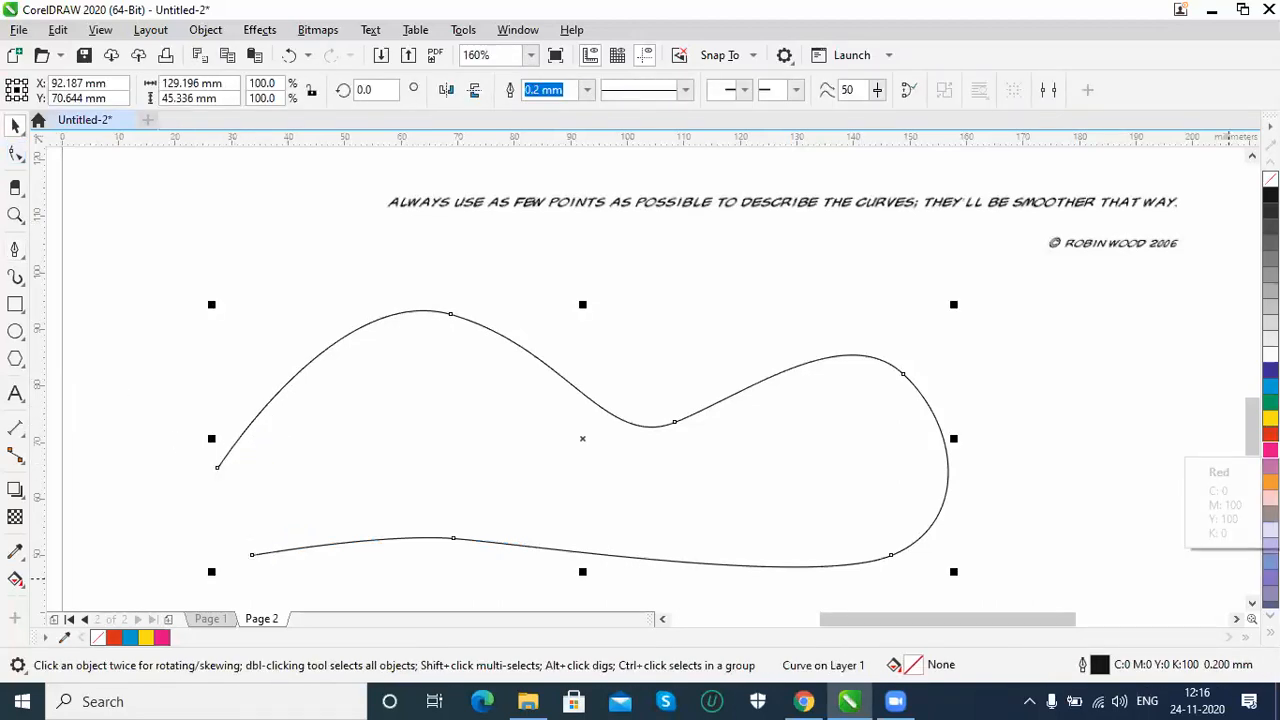
click(1270, 433)
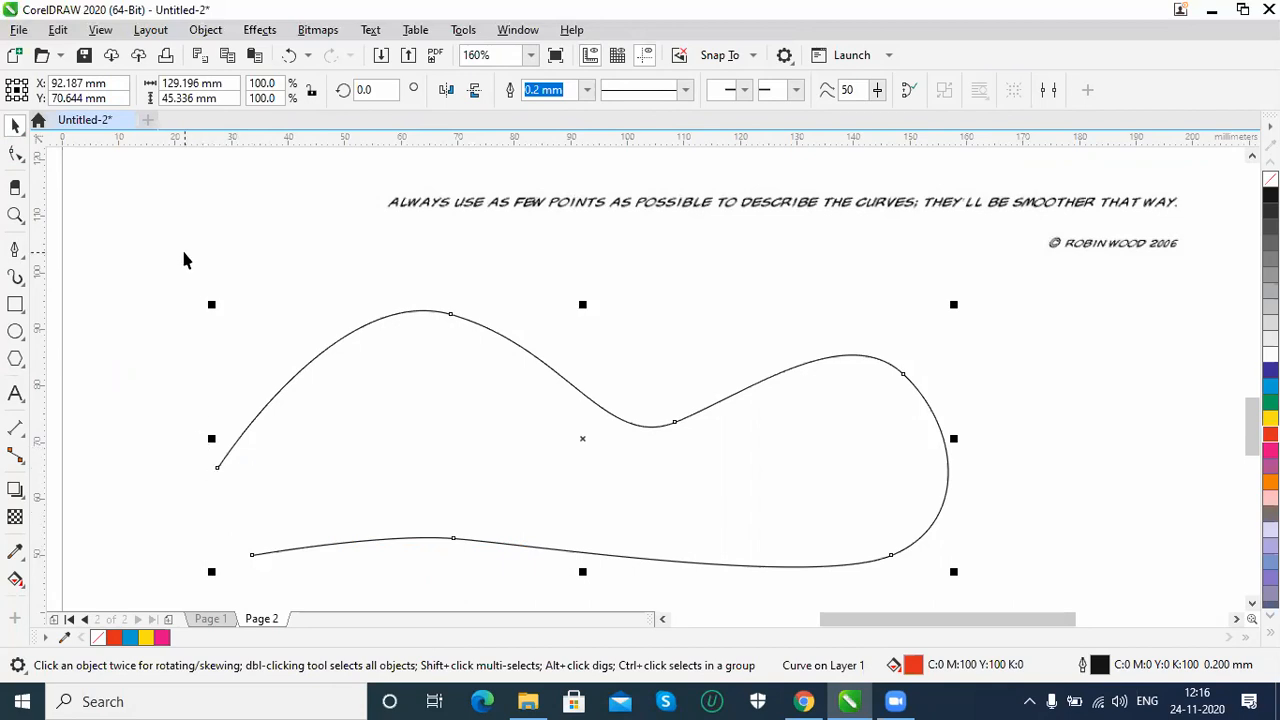
Select the curve's two open end nodes and join them into one to close the shape.
click(15, 155)
drag(150, 400, 292, 590)
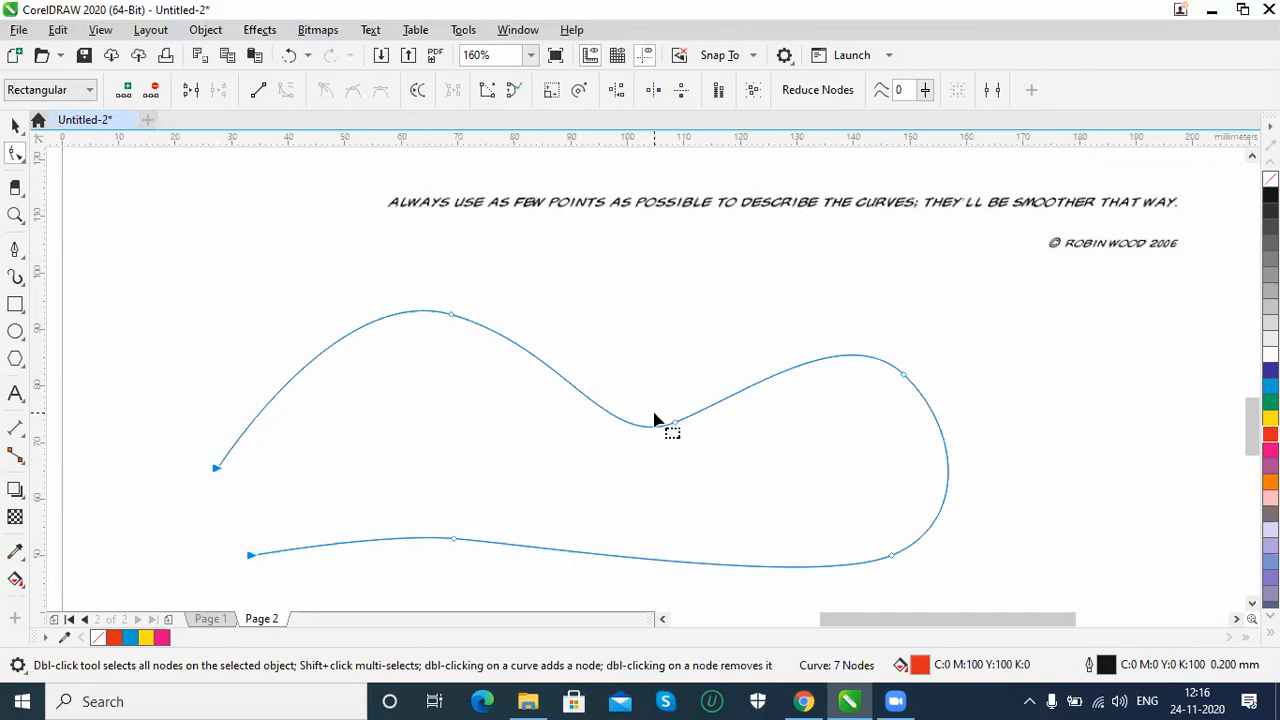
click(186, 97)
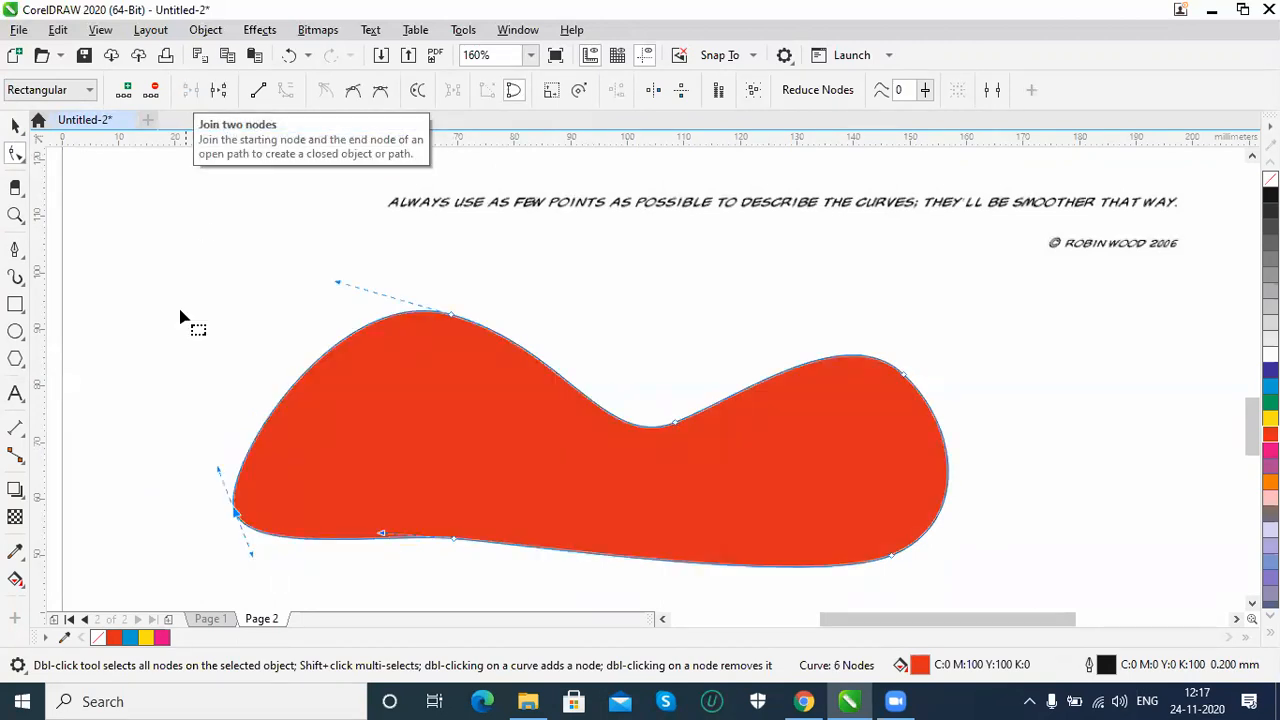
Move the joined node outward and adjust its handles to round the red shape's left end.
drag(236, 514, 156, 512)
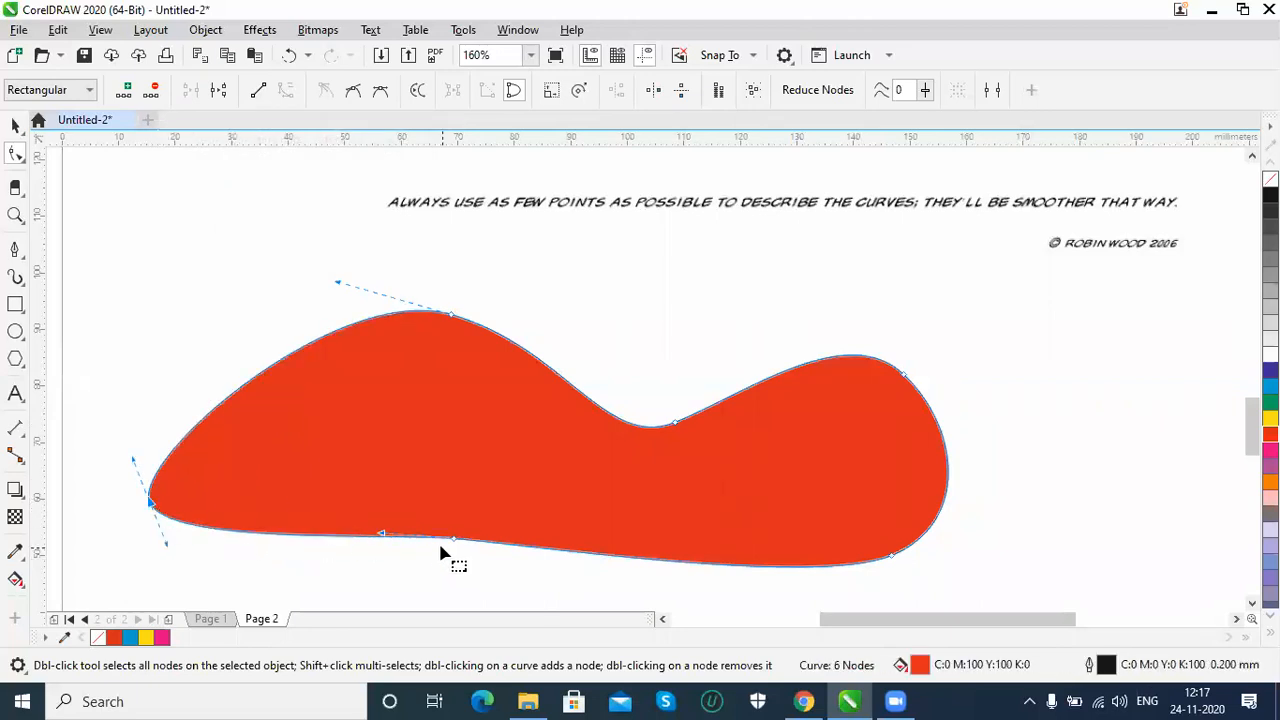
drag(150, 500, 210, 466)
drag(230, 513, 180, 598)
drag(210, 440, 142, 457)
drag(127, 405, 157, 315)
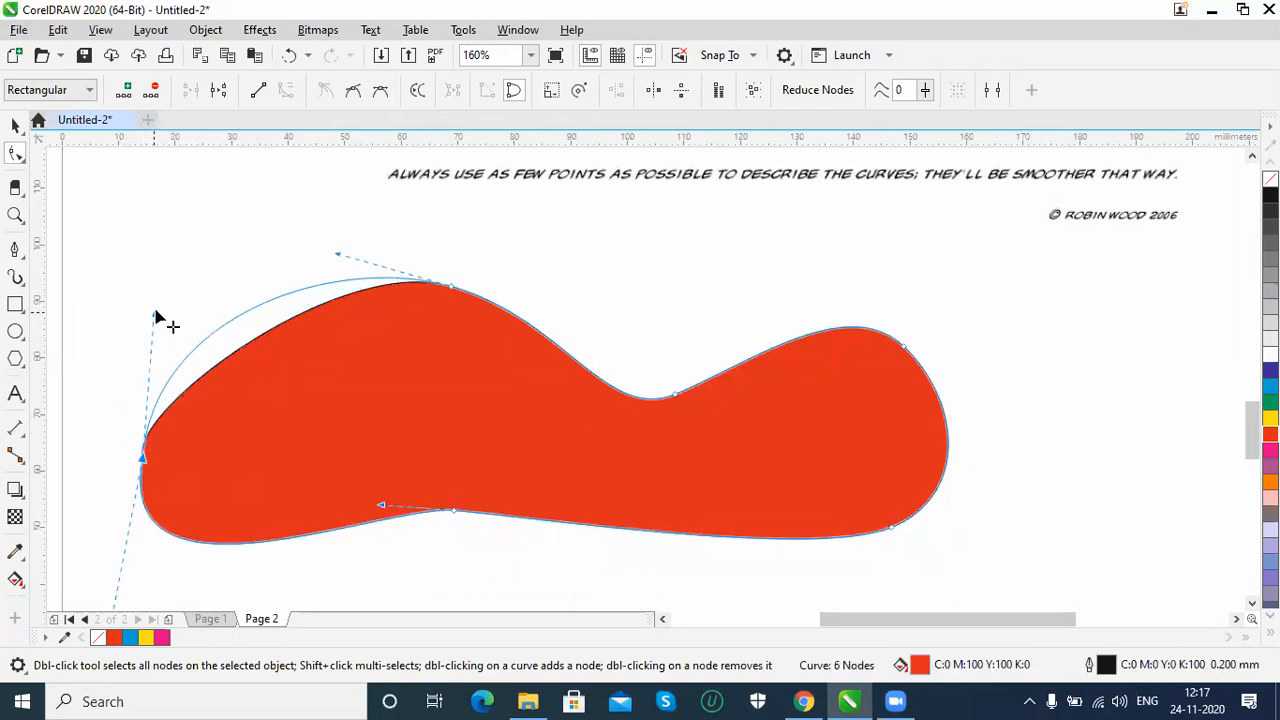
drag(148, 440, 179, 420)
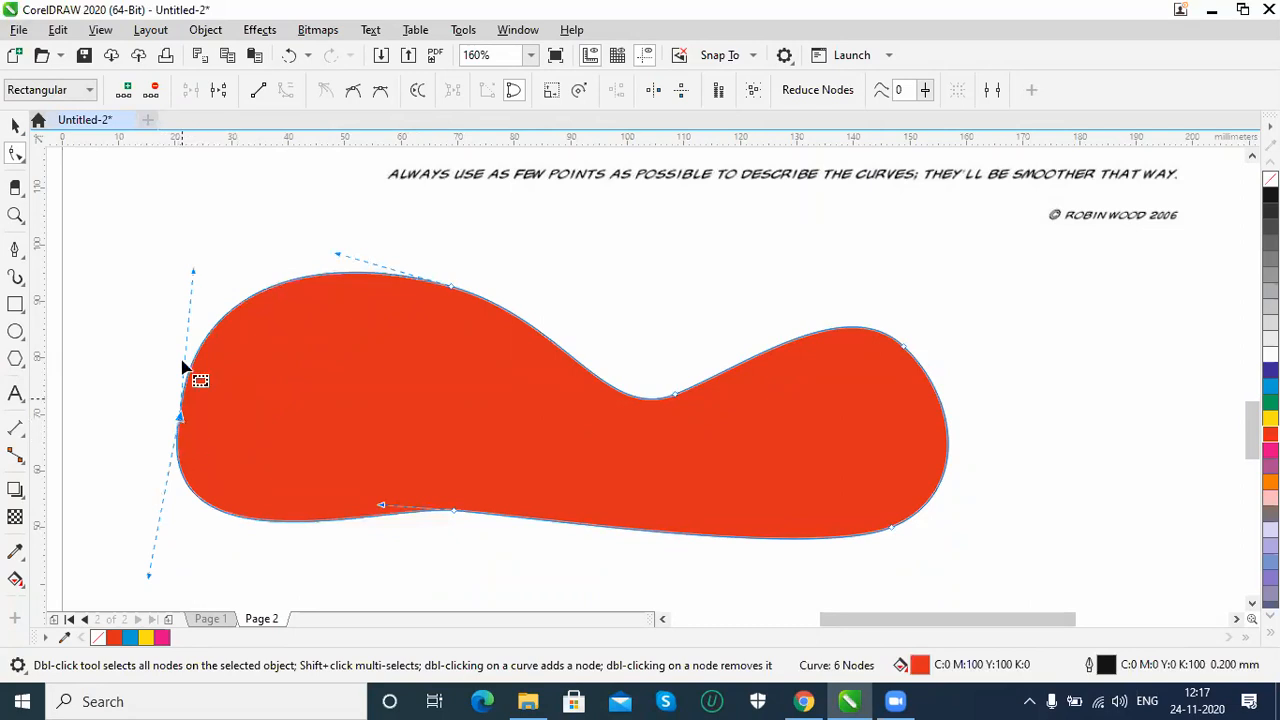
Break the closed curve at the joined node.
click(221, 90)
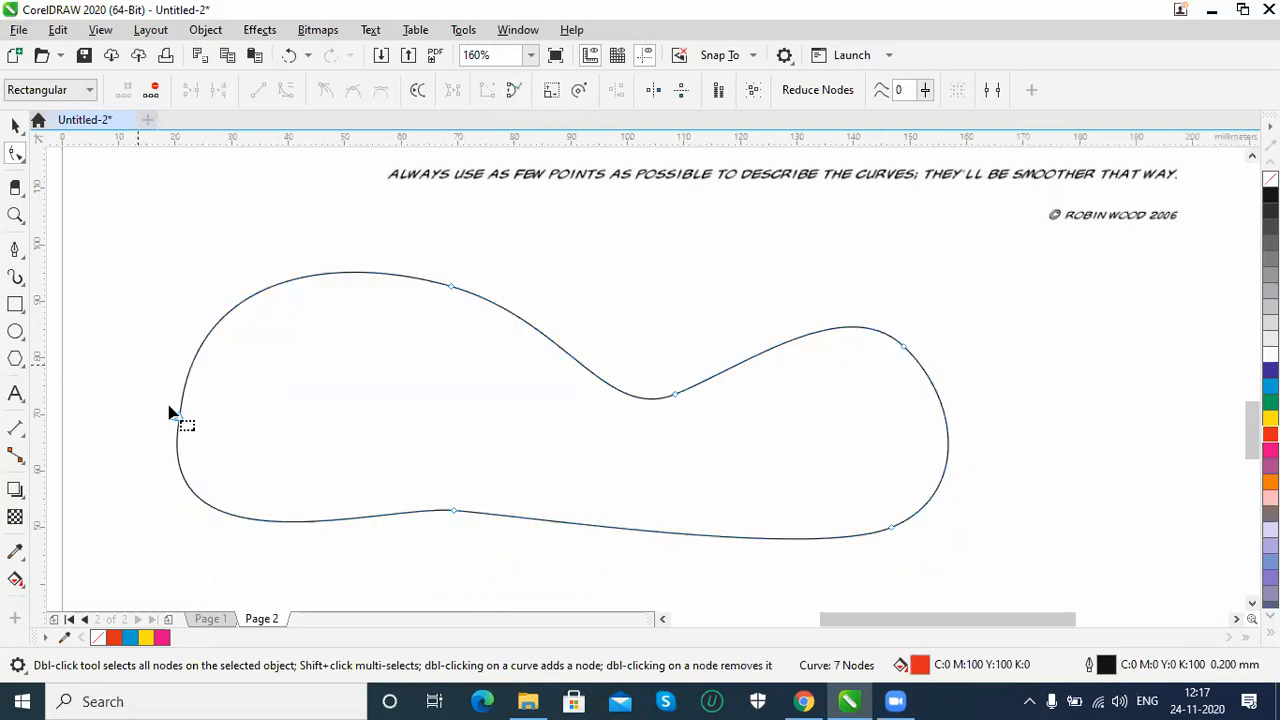
Pull the broken curve's two end nodes apart, then select both and join them to close the shape.
drag(180, 422, 166, 346)
drag(179, 420, 138, 460)
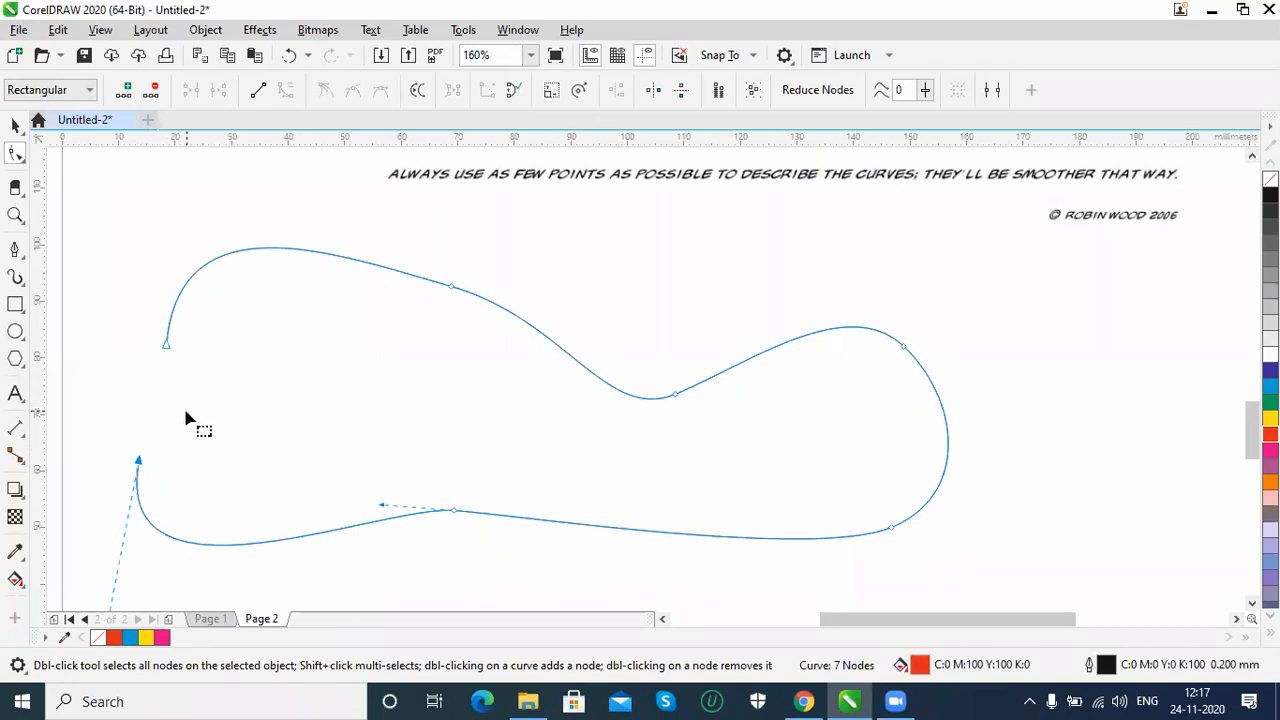
drag(99, 298, 199, 474)
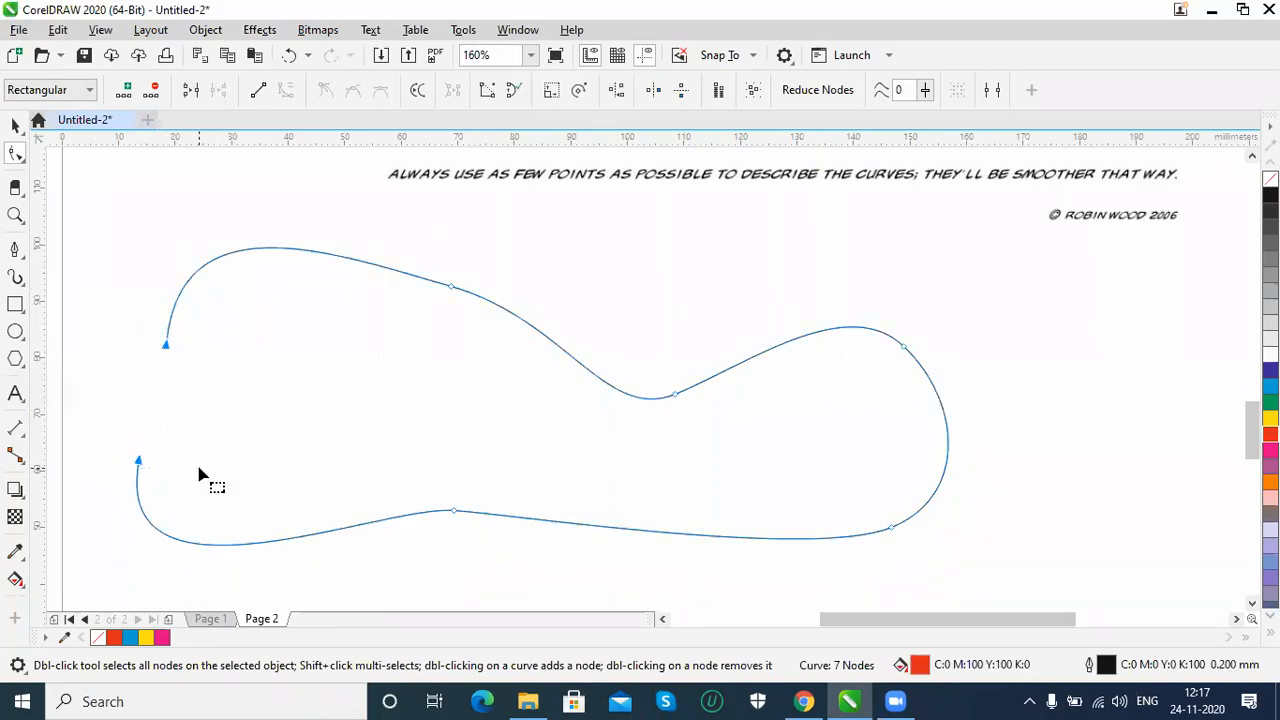
click(192, 91)
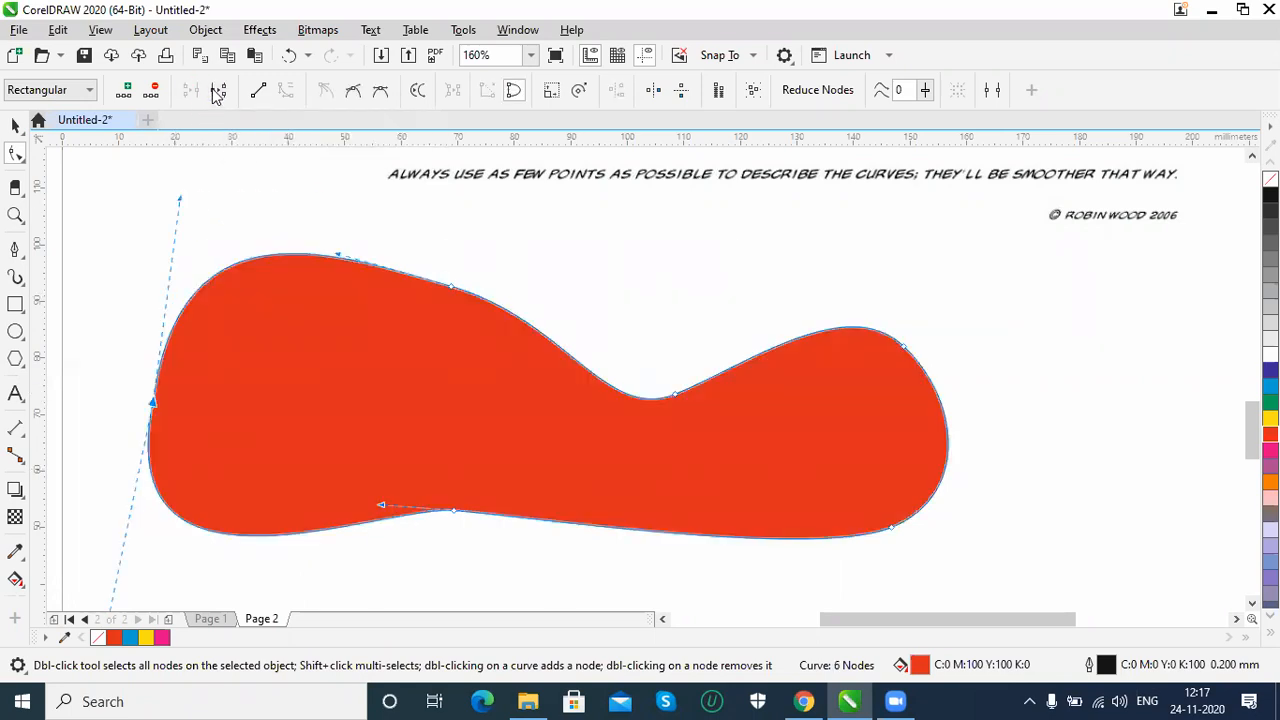
Break the curve again at the joined node and move the two end nodes apart to open a gap.
click(218, 92)
click(150, 375)
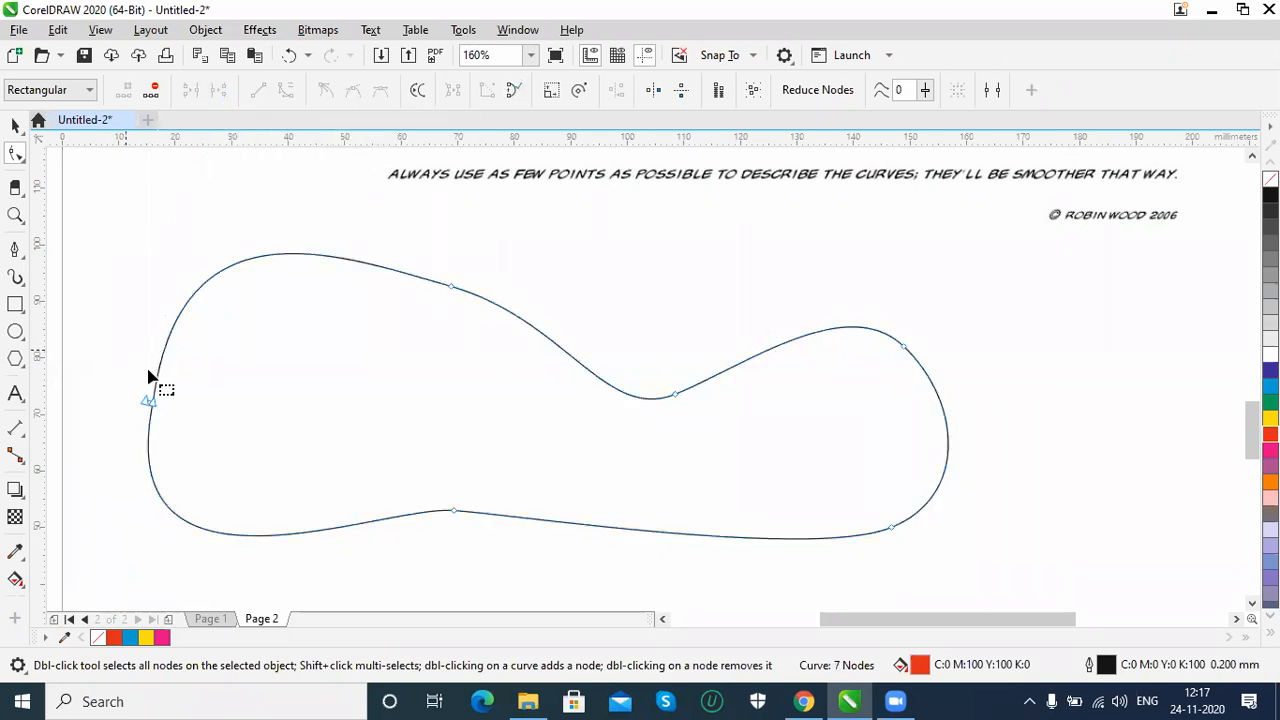
drag(150, 402, 163, 358)
drag(152, 402, 144, 425)
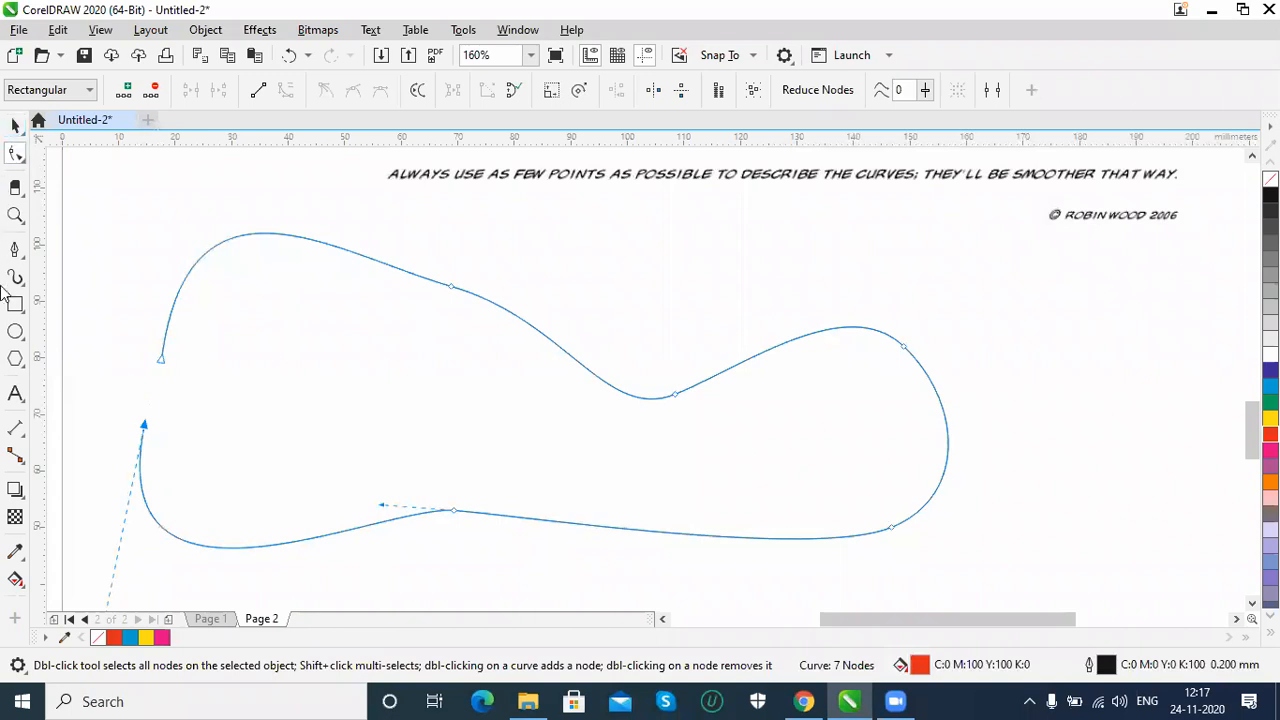
With the Shape tool, convert the curve segments on both sides of the inward dip node to straight lines and lengthen the upper-right node's handle.
click(16, 155)
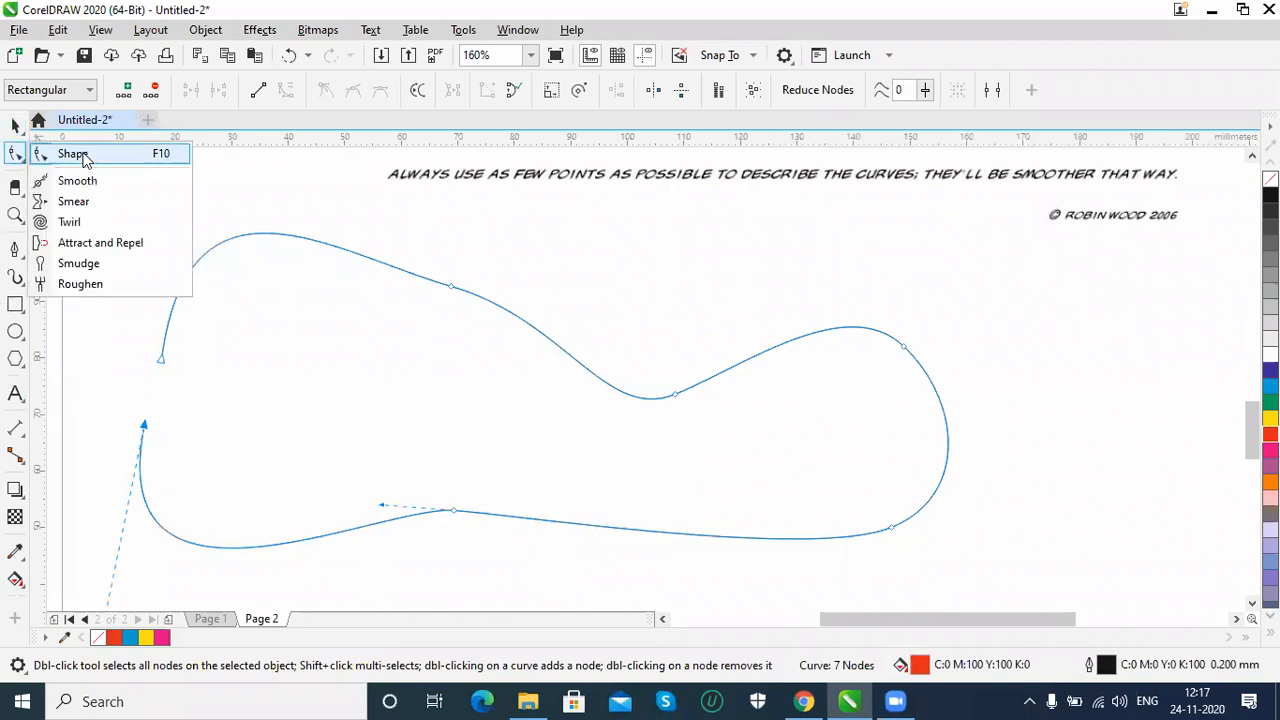
click(84, 157)
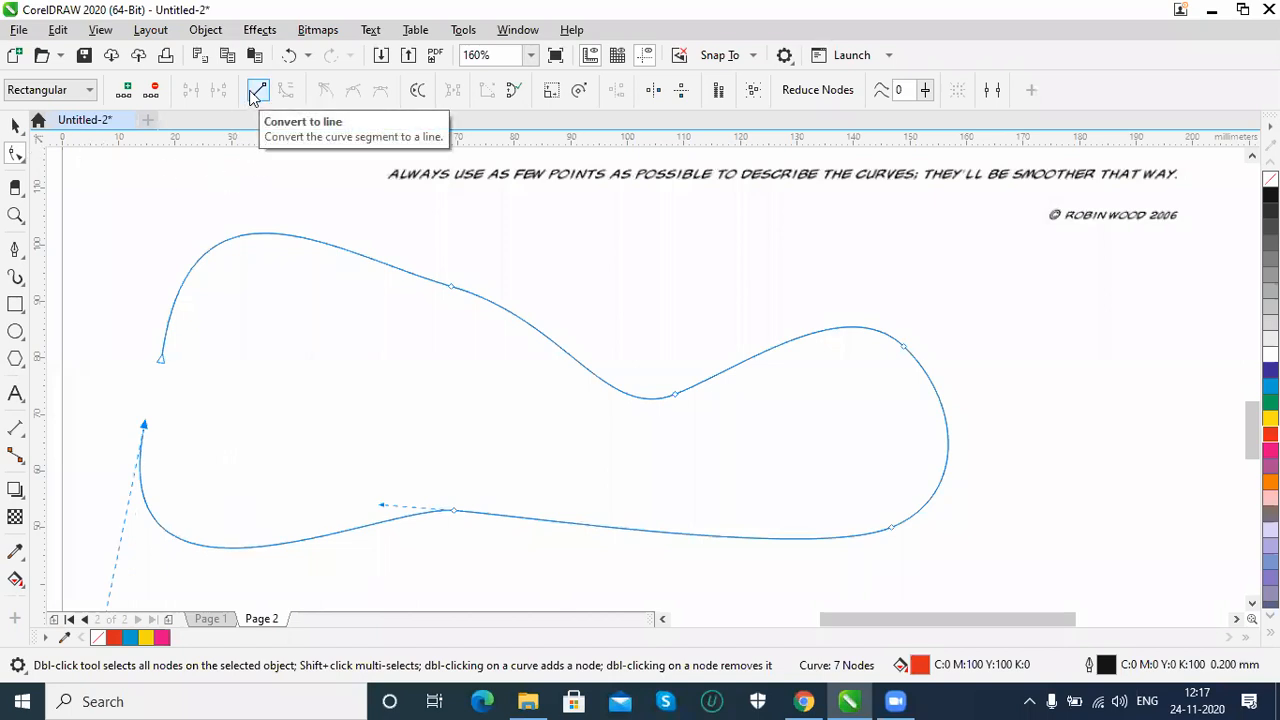
click(675, 395)
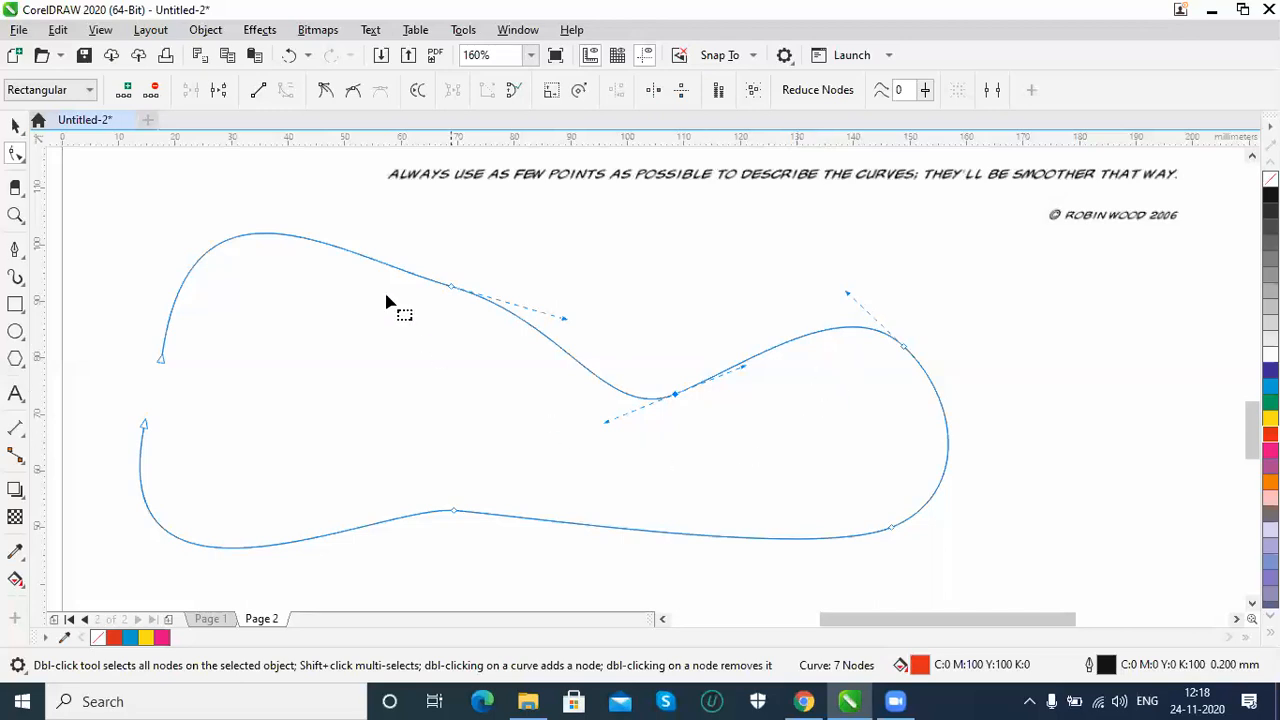
click(257, 93)
click(903, 346)
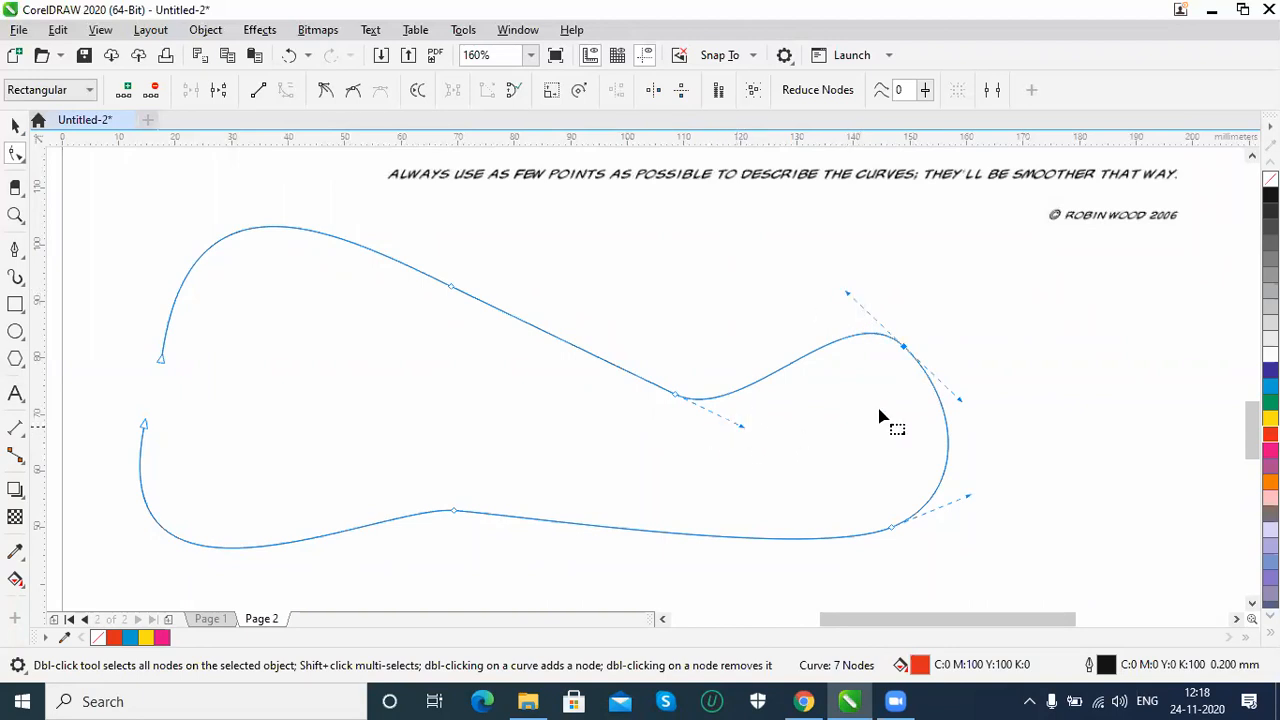
click(259, 91)
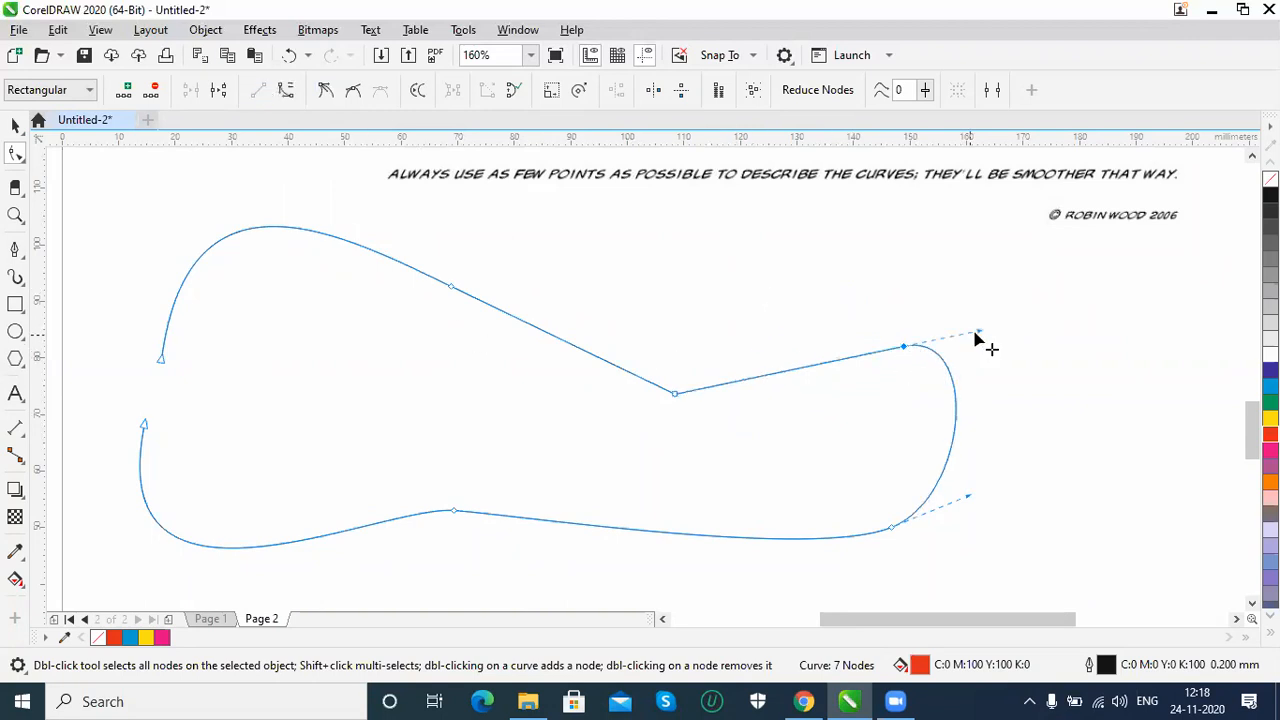
drag(980, 334, 1032, 321)
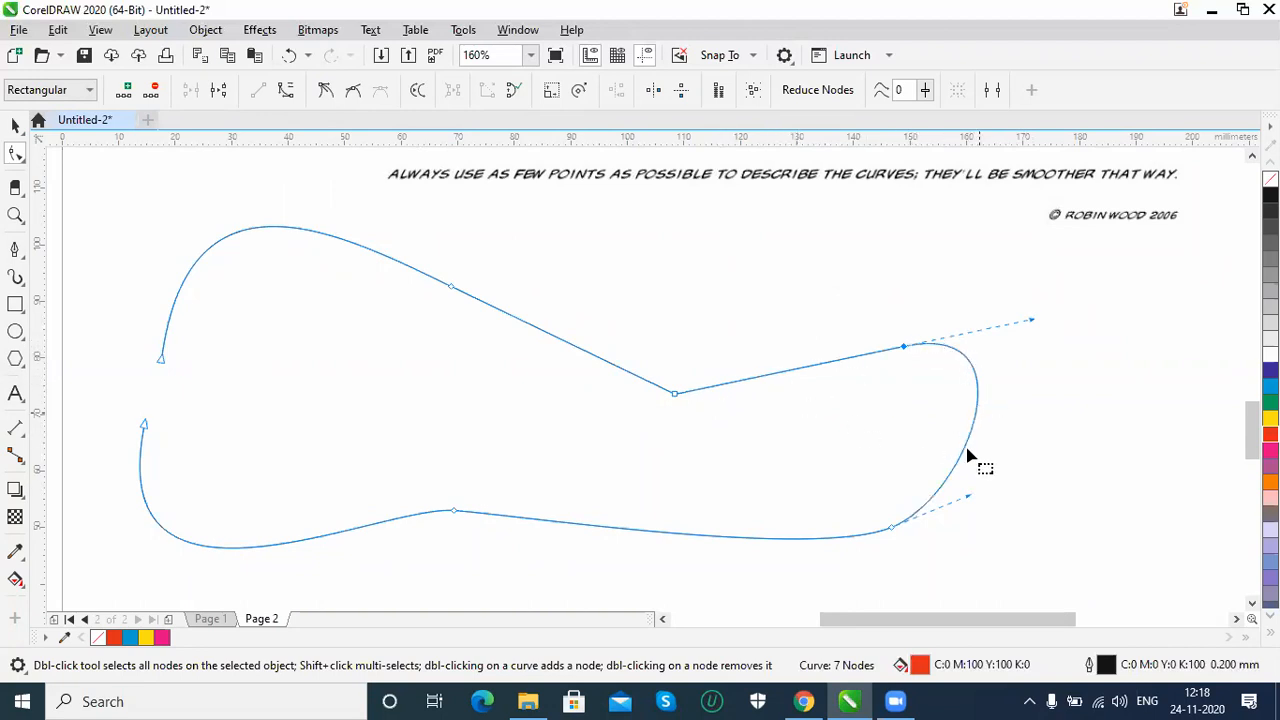
Convert the segment at the shape's right end and the long bottom segment to straight lines.
drag(958, 588, 818, 497)
click(267, 90)
click(458, 505)
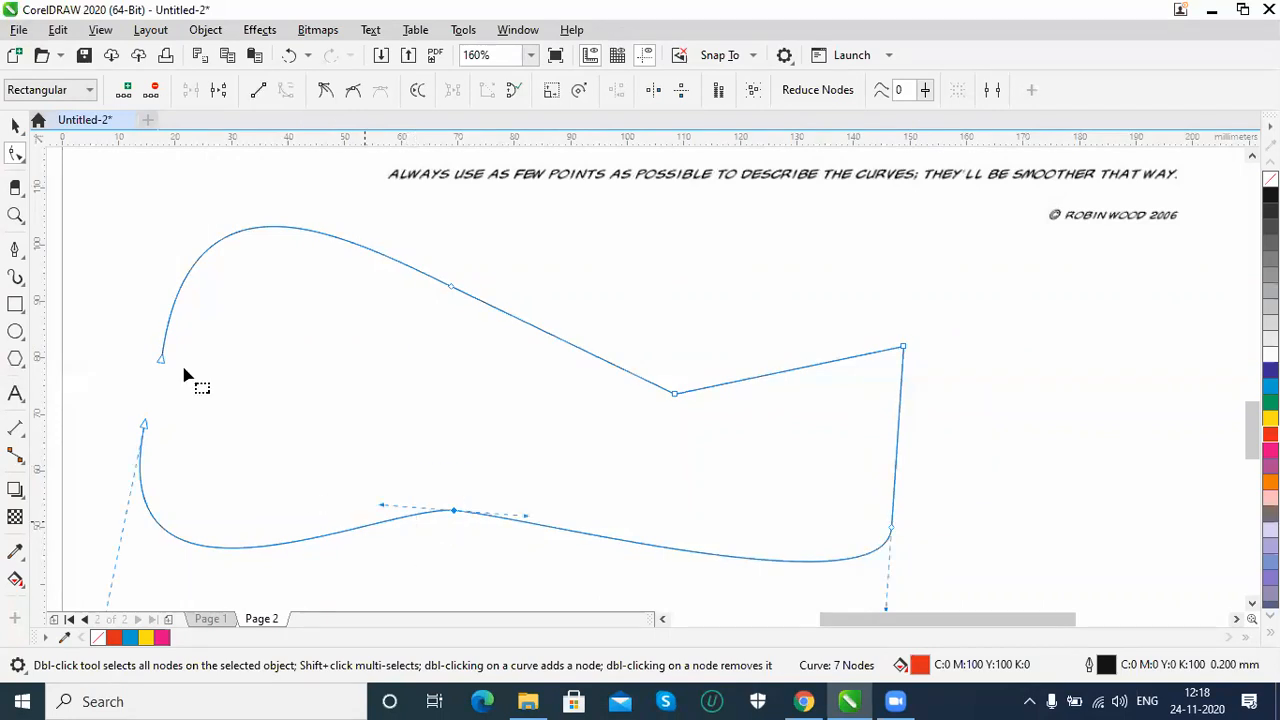
click(258, 94)
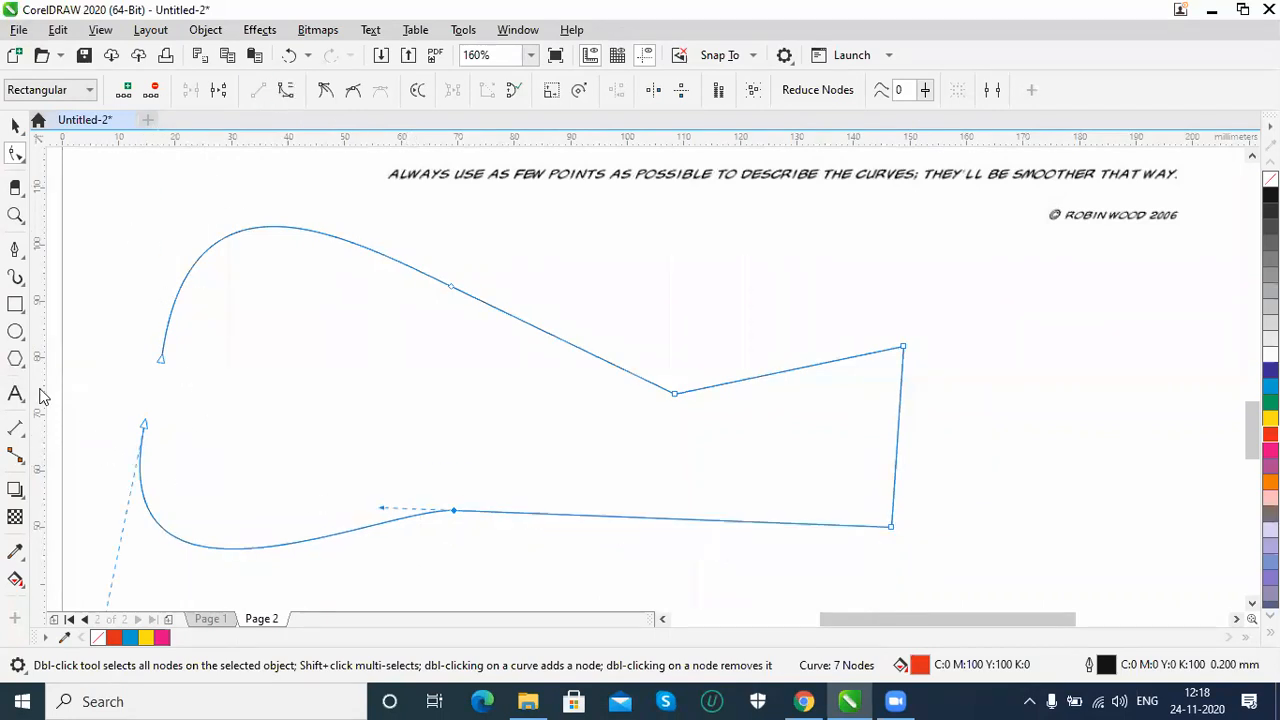
Delete the stray vertical guideline and convert the remaining lower-left and upper-left curve segments to straight lines.
click(177, 462)
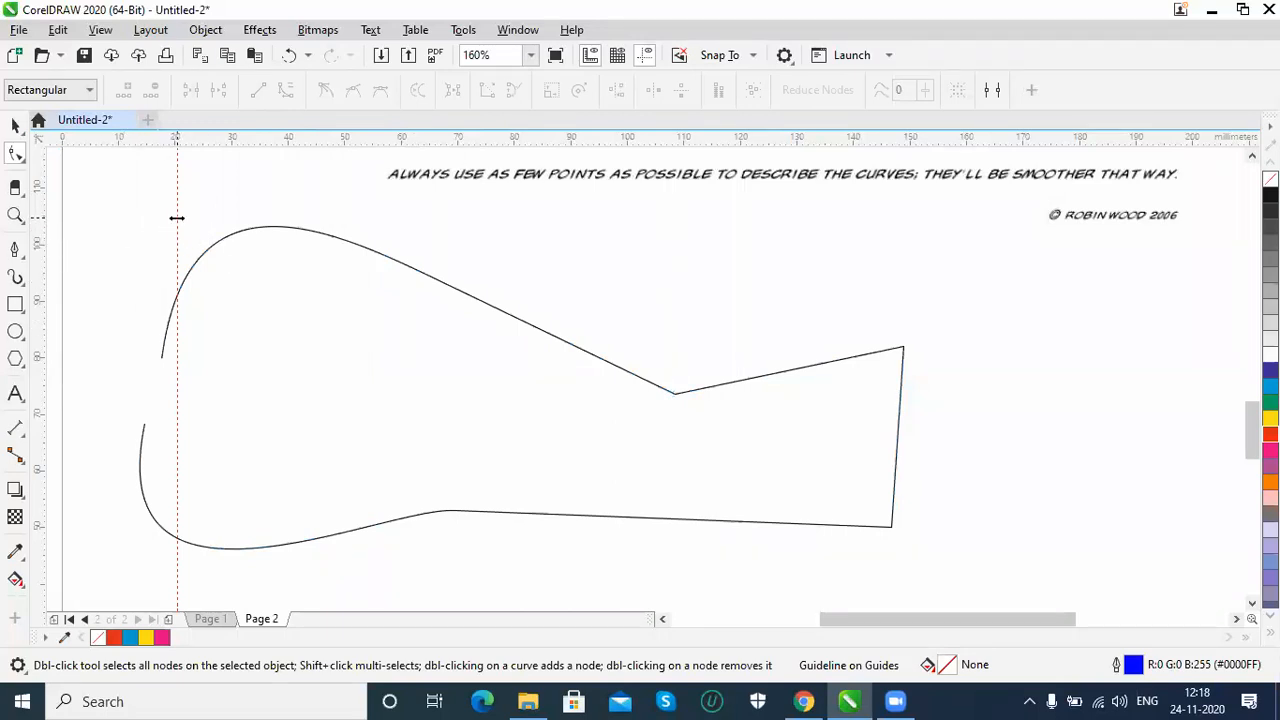
key(Delete)
click(163, 358)
click(144, 426)
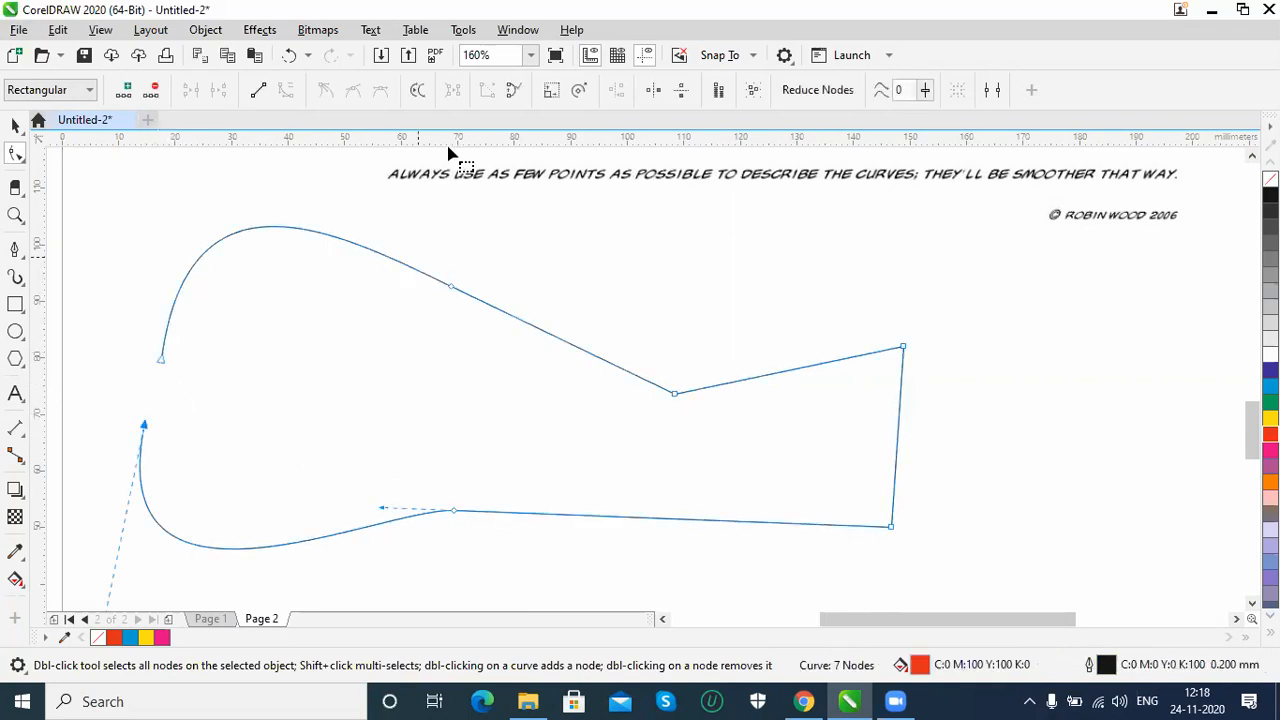
click(208, 196)
drag(143, 354, 166, 371)
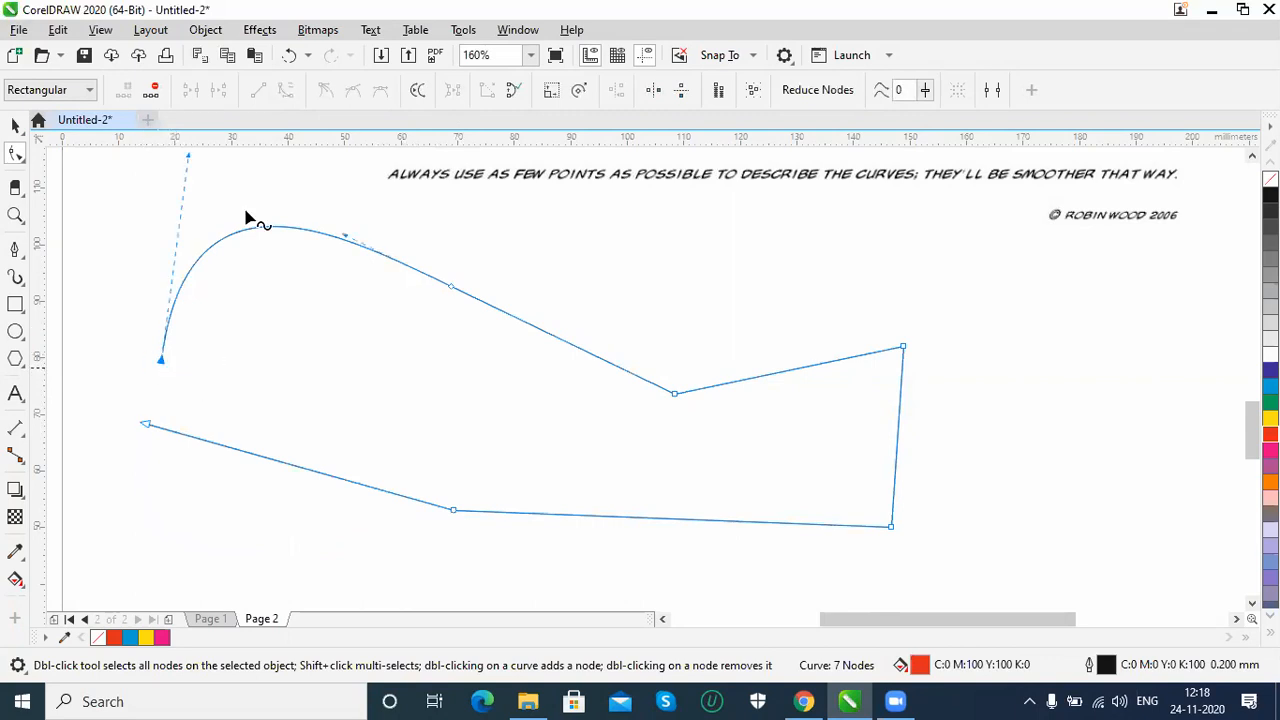
click(409, 209)
drag(474, 237, 422, 333)
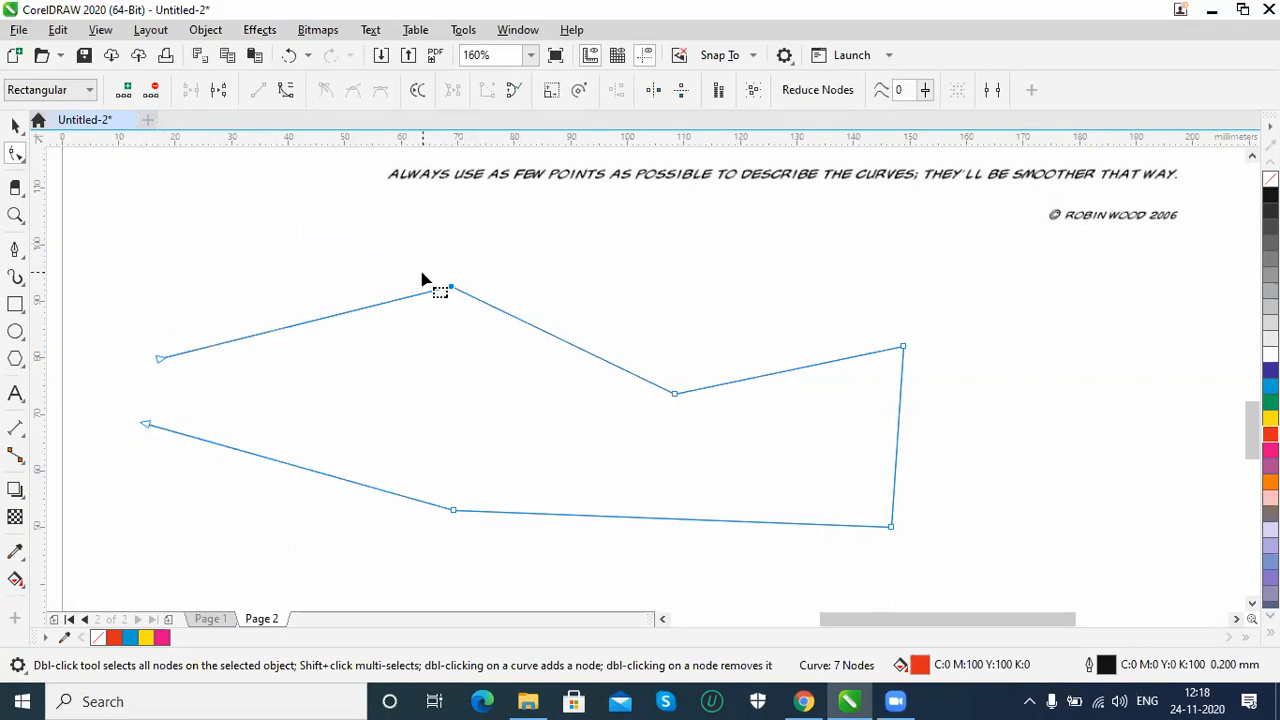
Convert the upper-left line segment back to a curve and bend it upward with its two handles.
drag(408, 256, 481, 312)
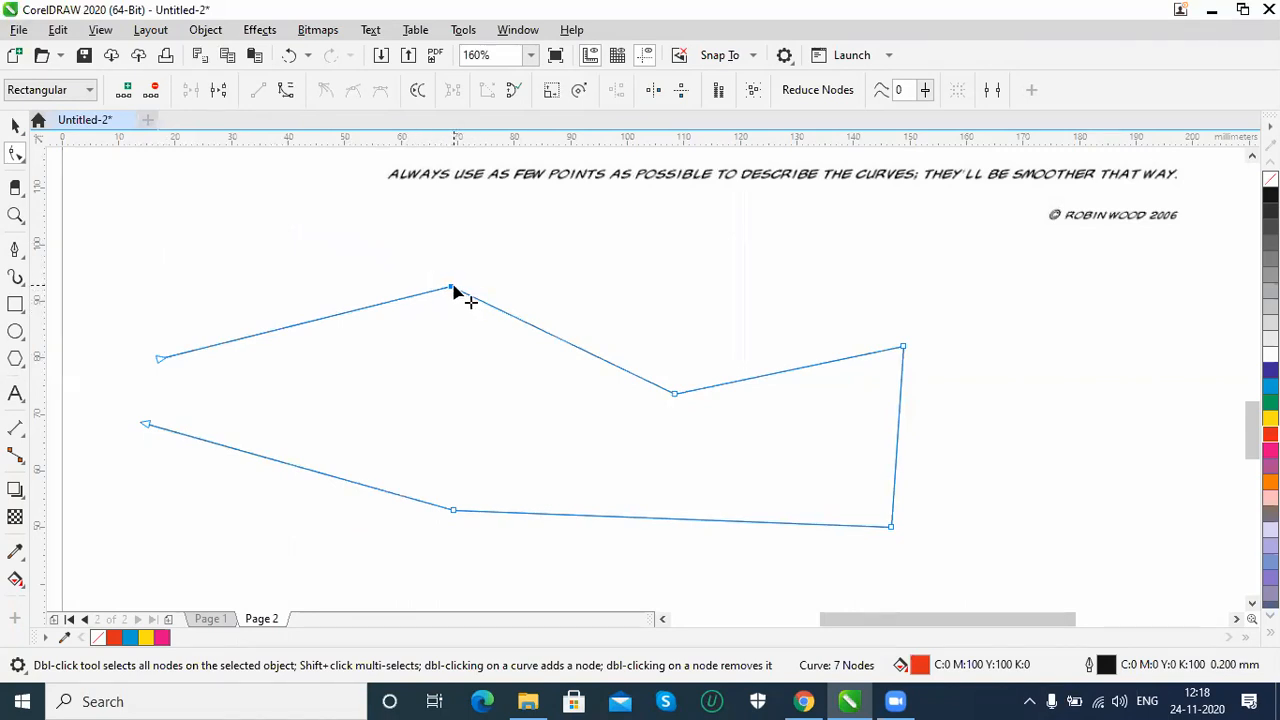
click(291, 94)
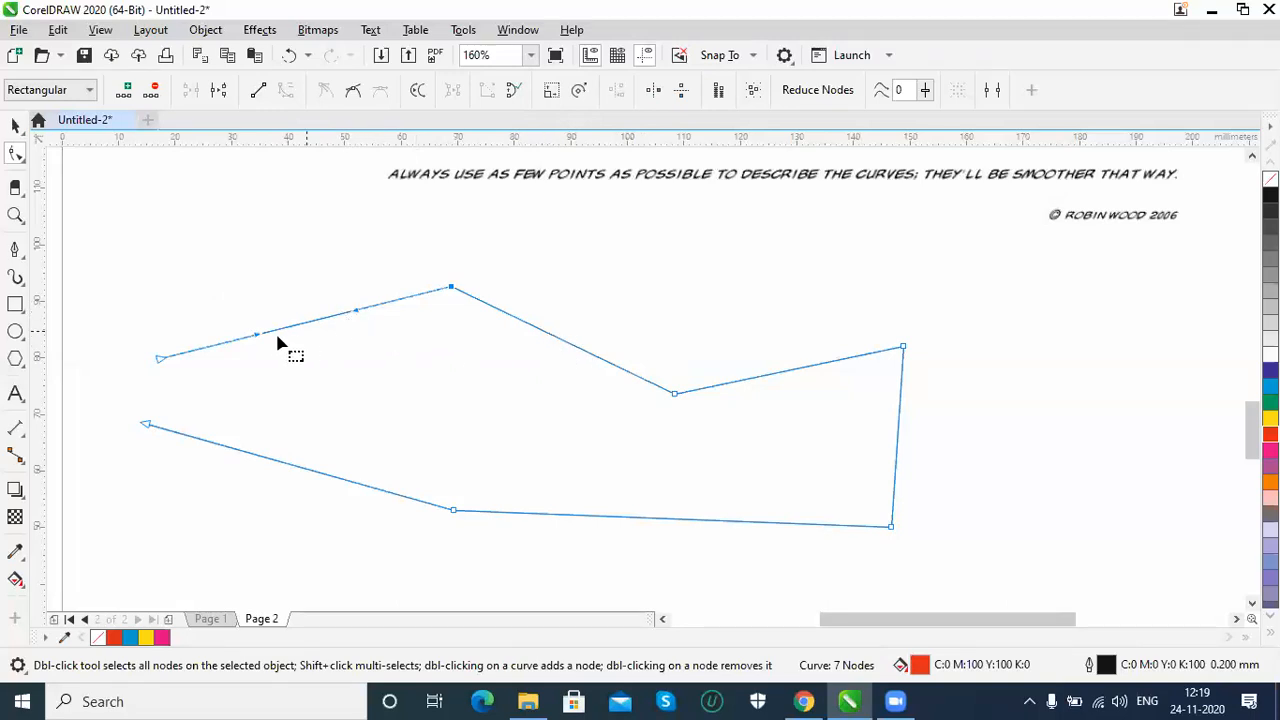
drag(355, 318, 238, 305)
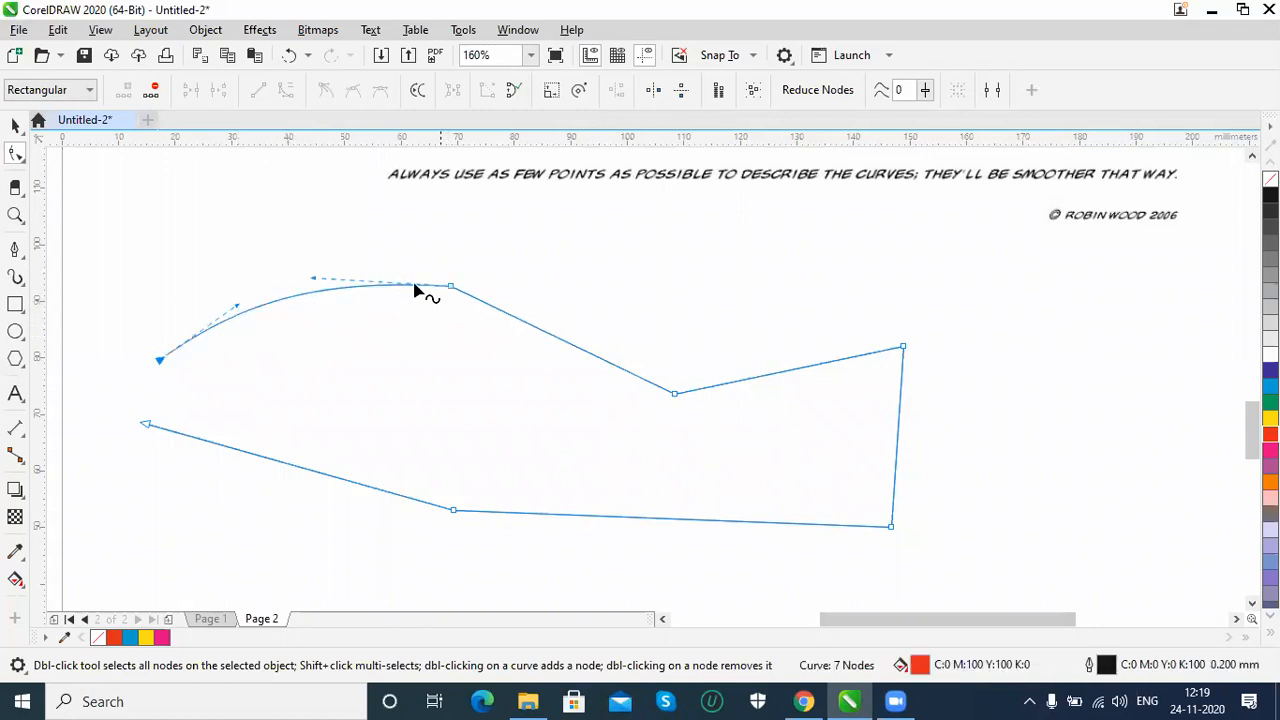
drag(315, 278, 329, 268)
Convert the line between the top node and the inward dip node to a curve, then raise the top node and reshape its handles.
drag(621, 343, 710, 440)
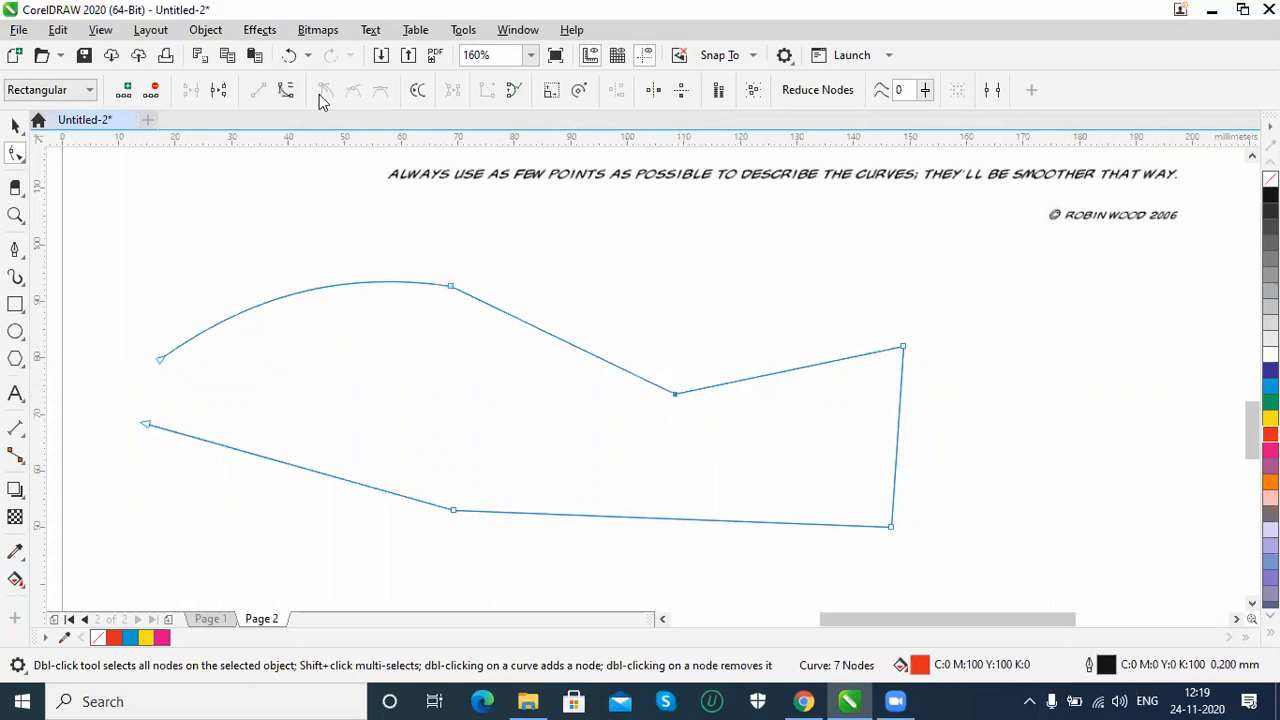
click(286, 92)
drag(527, 330, 515, 298)
mouse_move(433, 279)
mouse_down()
mouse_move(408, 257)
mouse_move(429, 246)
mouse_move(489, 269)
mouse_move(531, 249)
mouse_move(528, 237)
mouse_up()
drag(303, 219, 307, 186)
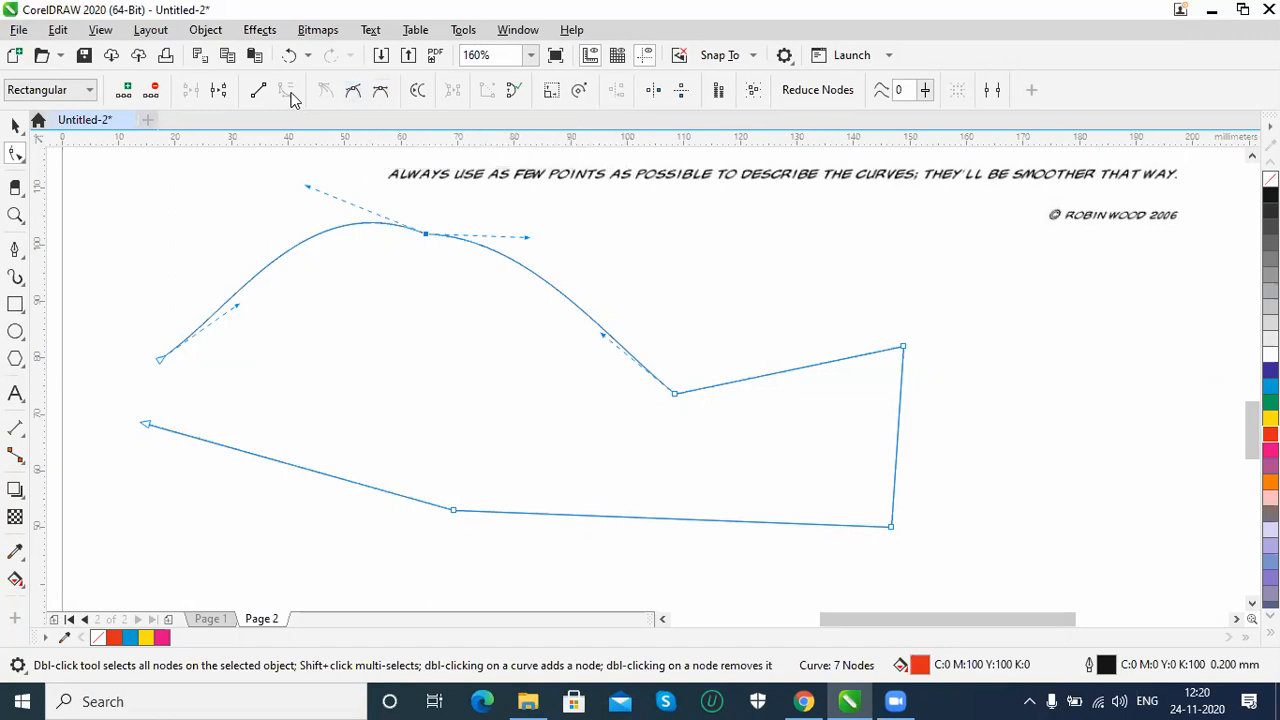
Make the top node smooth and rotate and lengthen its handles to reshape the curve on both sides.
click(353, 94)
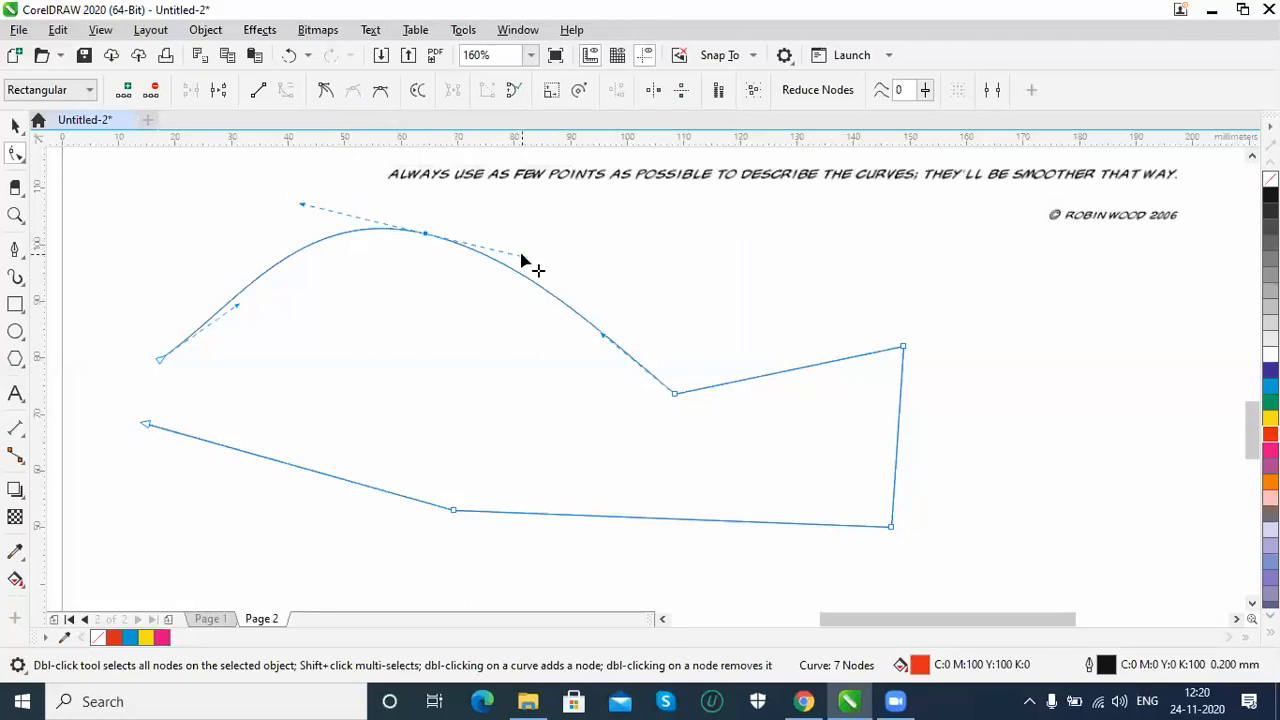
drag(524, 260, 392, 141)
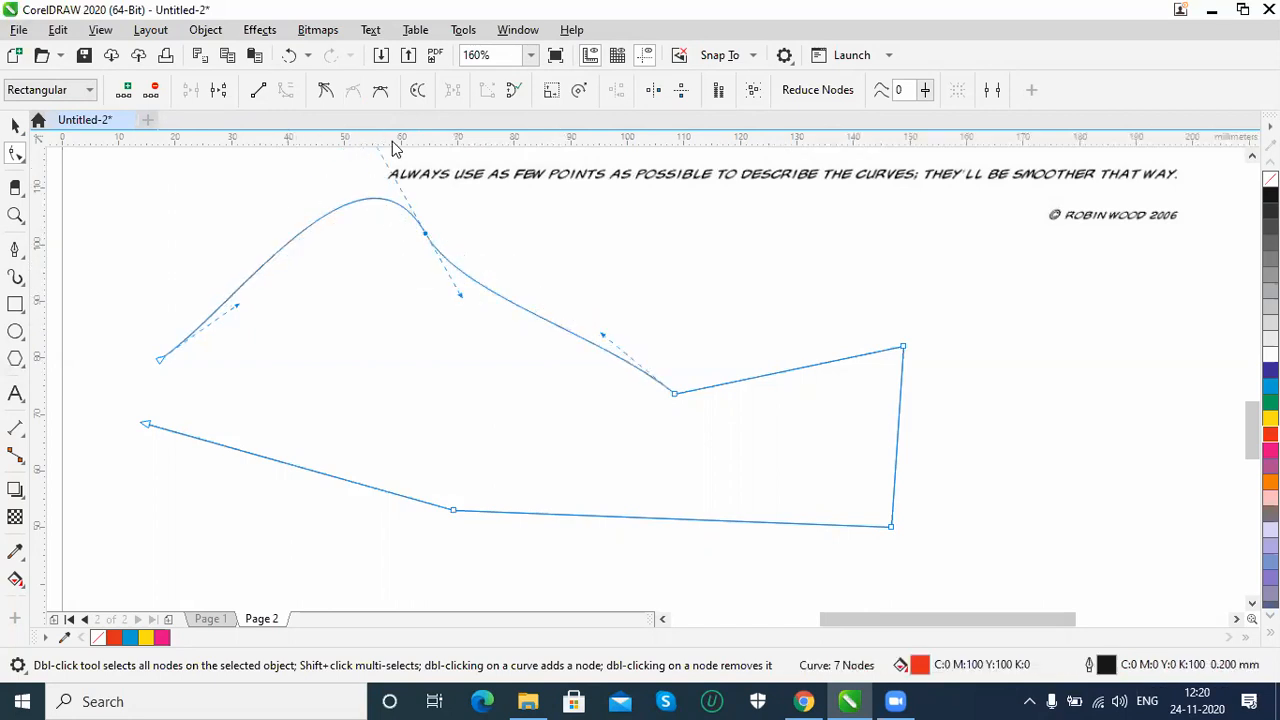
drag(461, 298, 645, 240)
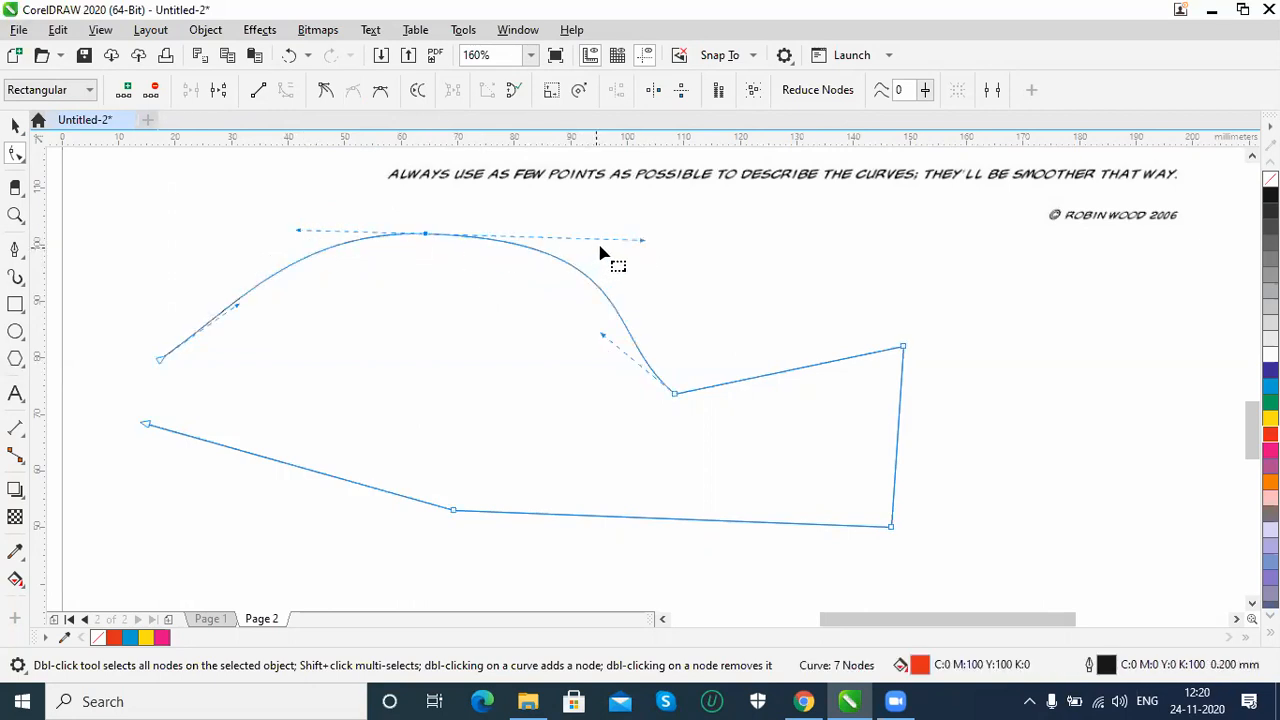
drag(645, 240, 610, 238)
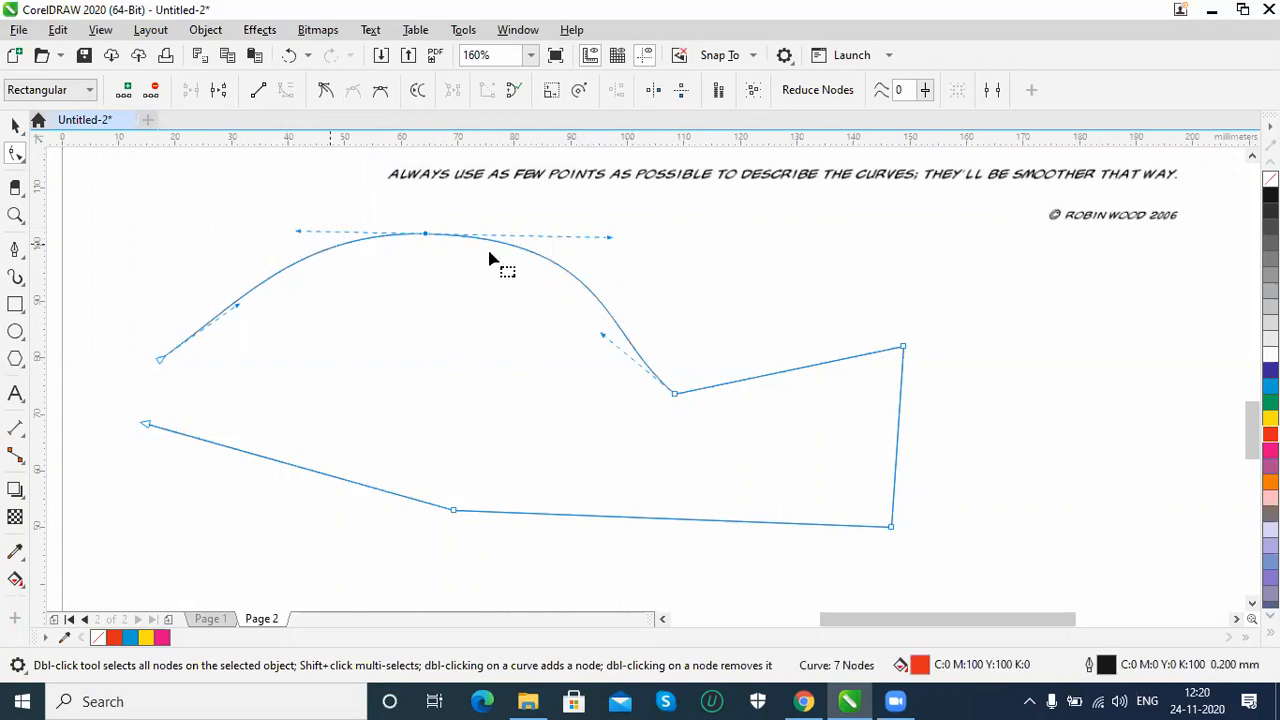
drag(610, 240, 725, 247)
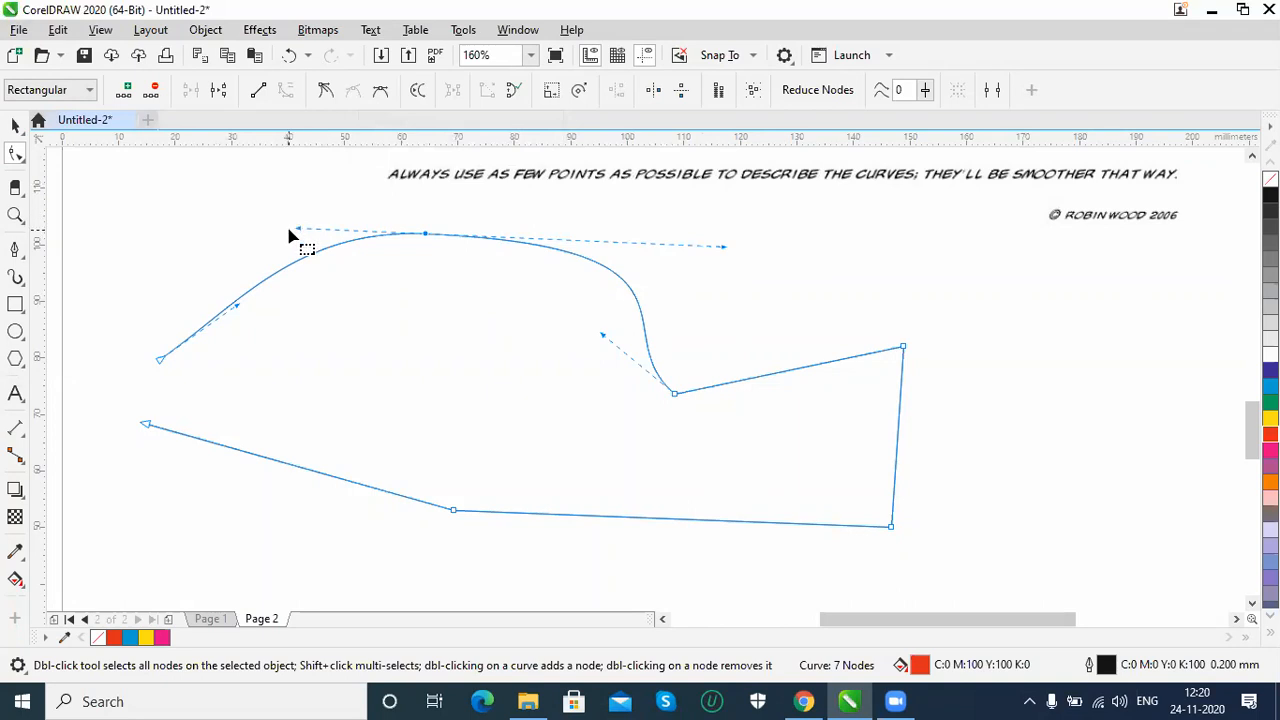
Make the top node symmetrical, shift it slightly and adjust its paired handles.
click(377, 93)
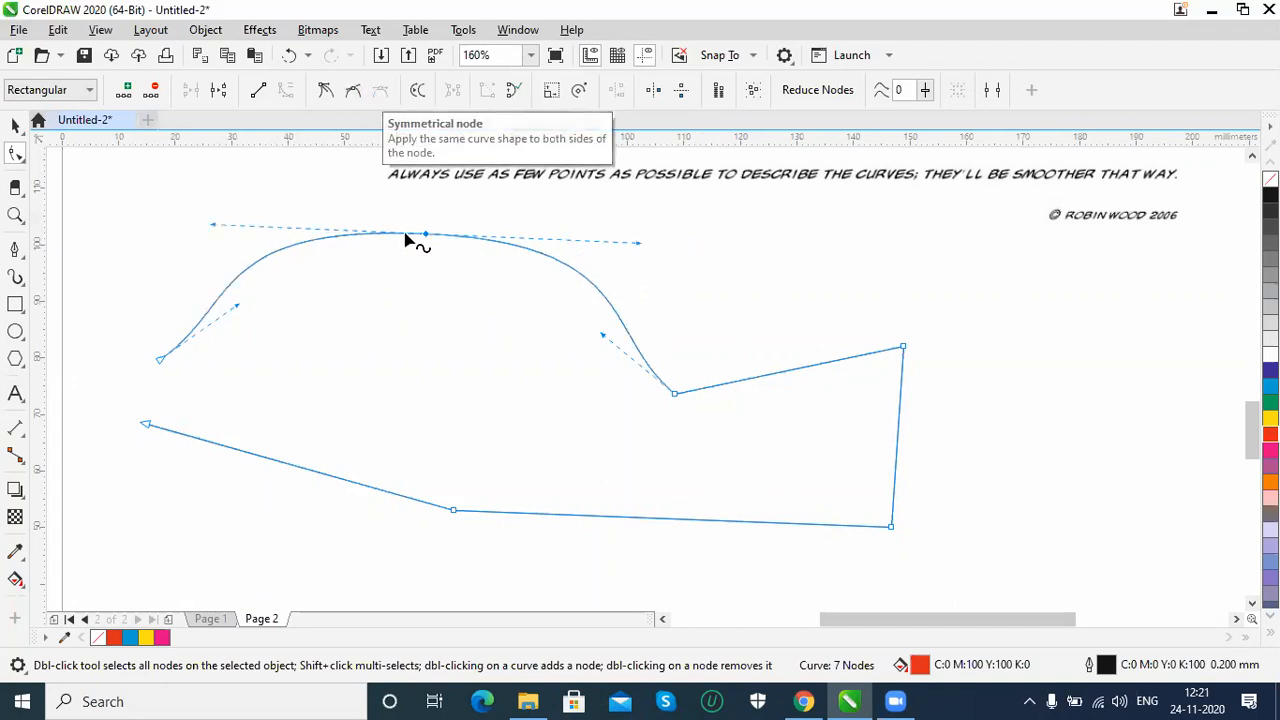
drag(425, 238, 431, 231)
drag(645, 239, 632, 300)
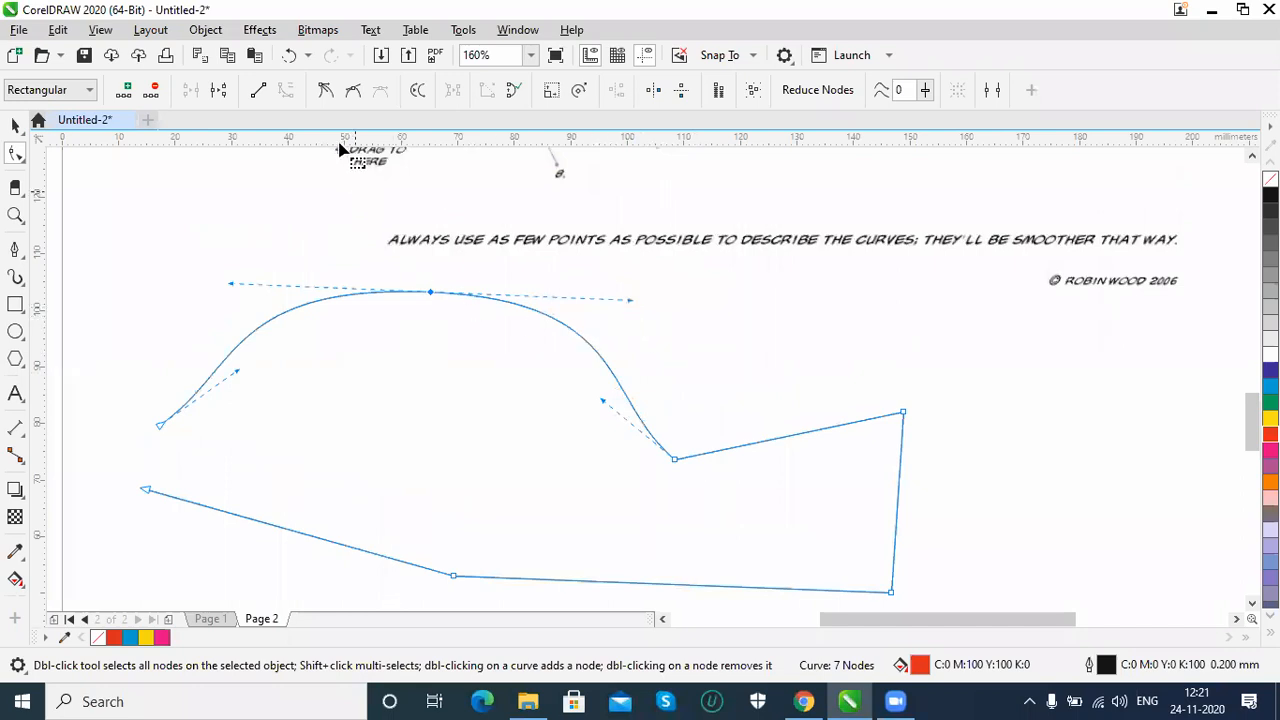
Make the top node a cusp, lower it about 15 mm and angle both handles upward independently to form two humps.
click(325, 92)
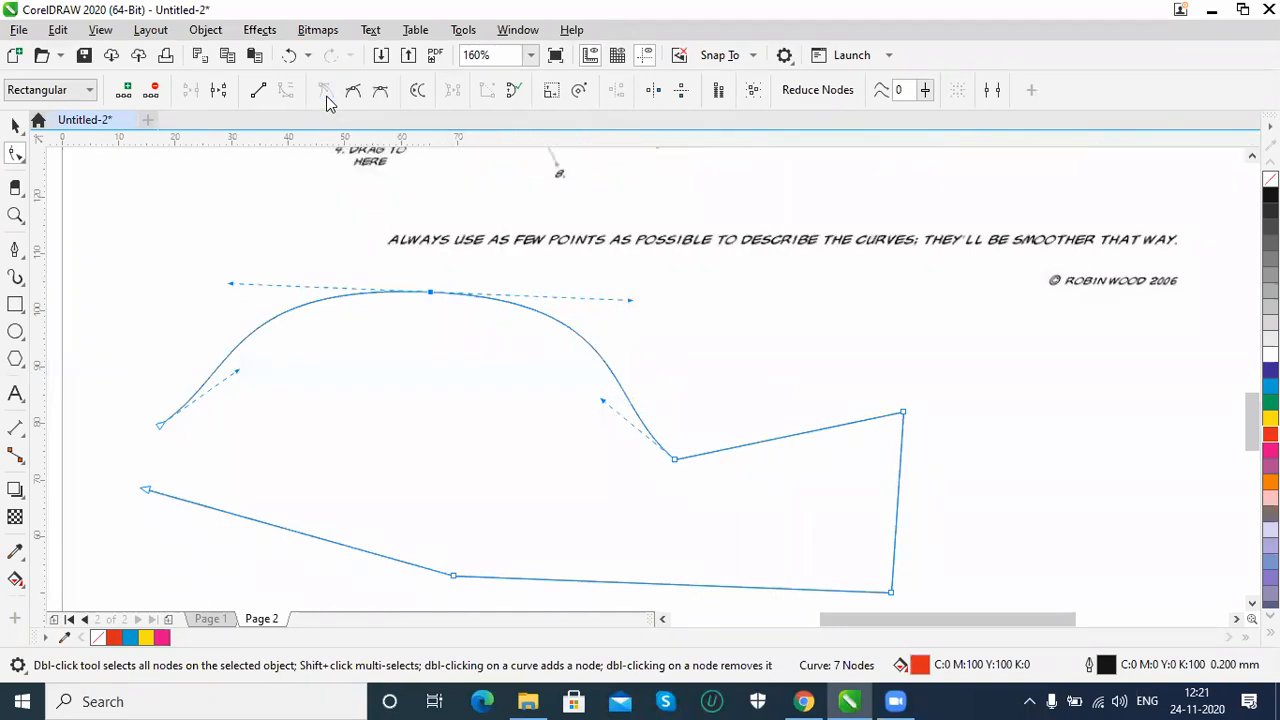
drag(230, 287, 242, 194)
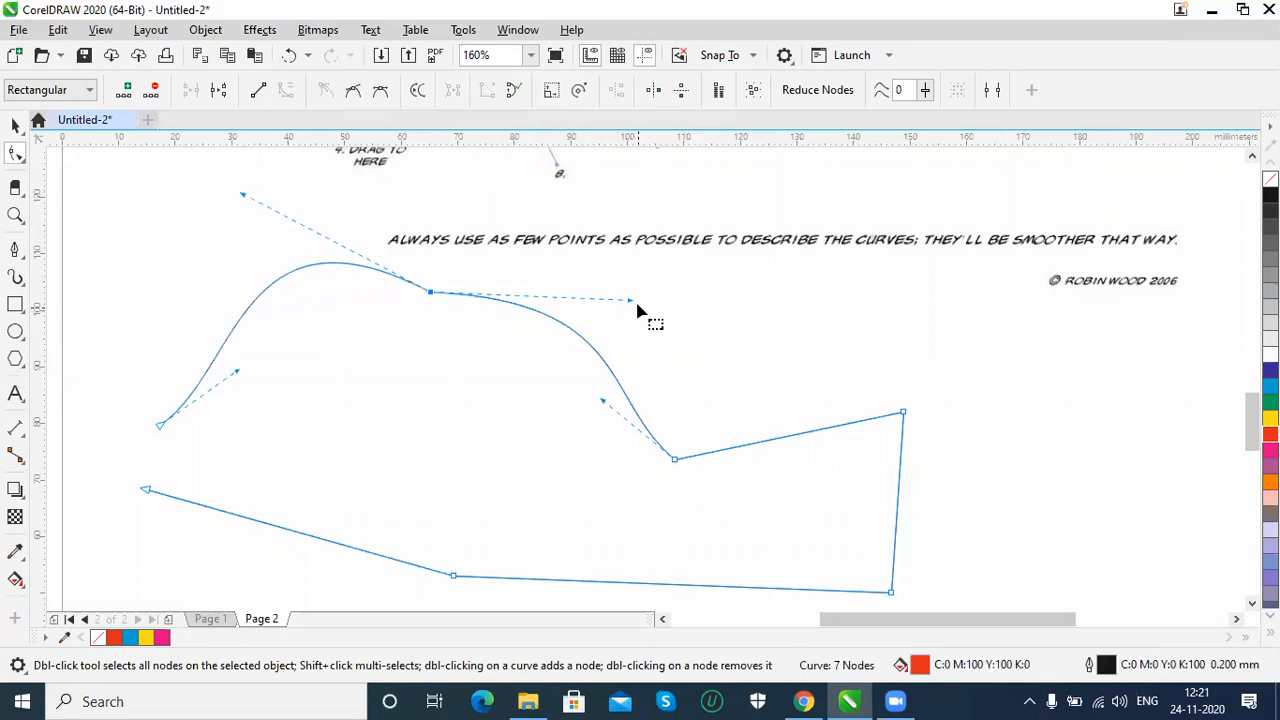
drag(631, 303, 646, 215)
drag(431, 296, 429, 378)
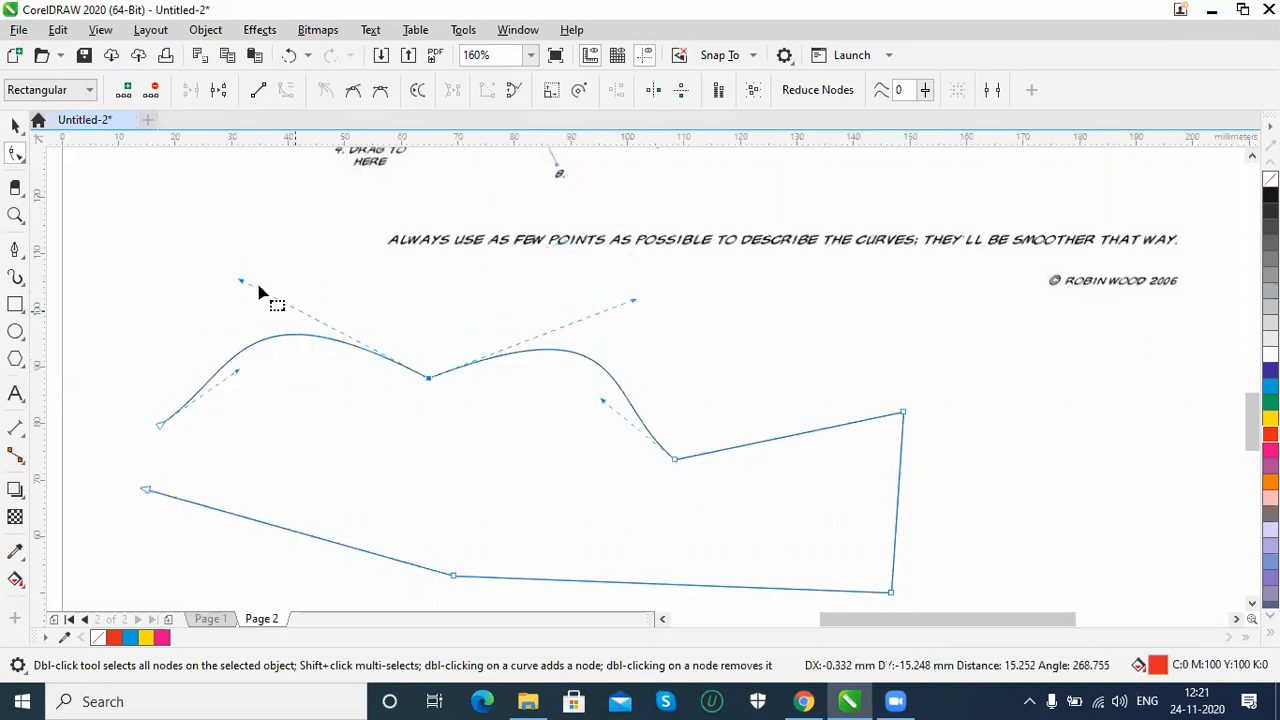
drag(251, 291, 258, 228)
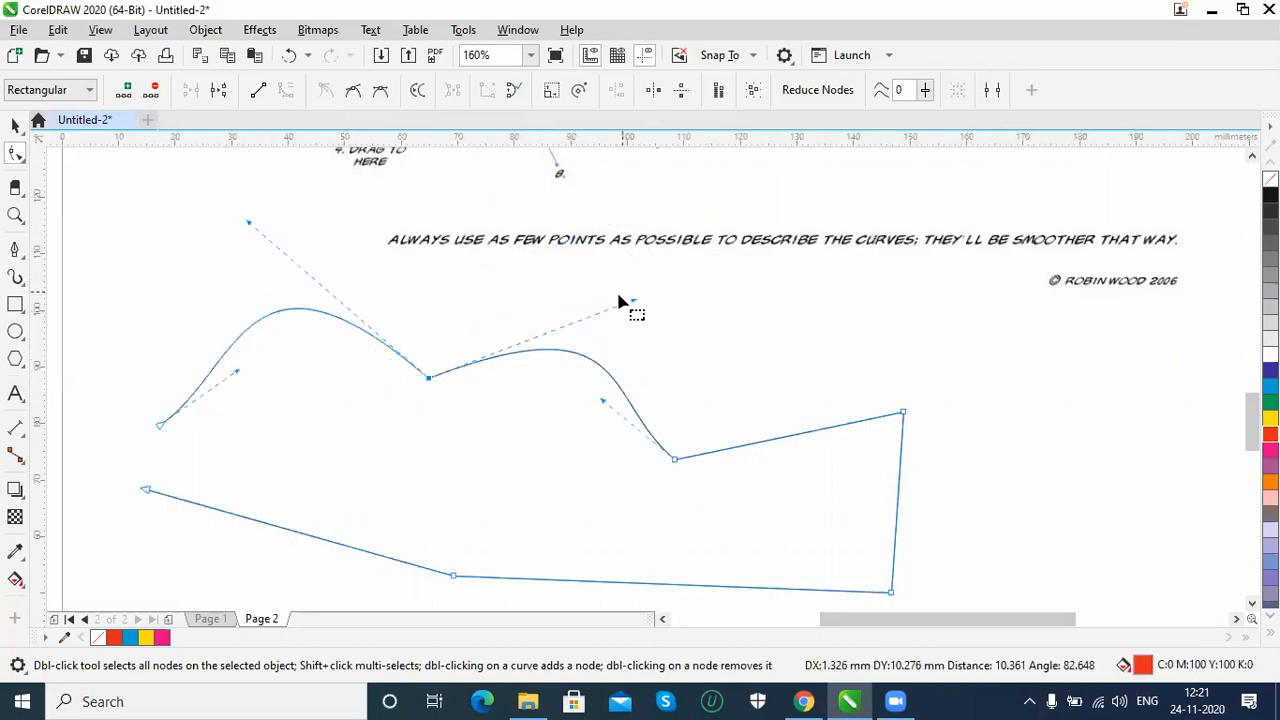
drag(630, 301, 624, 240)
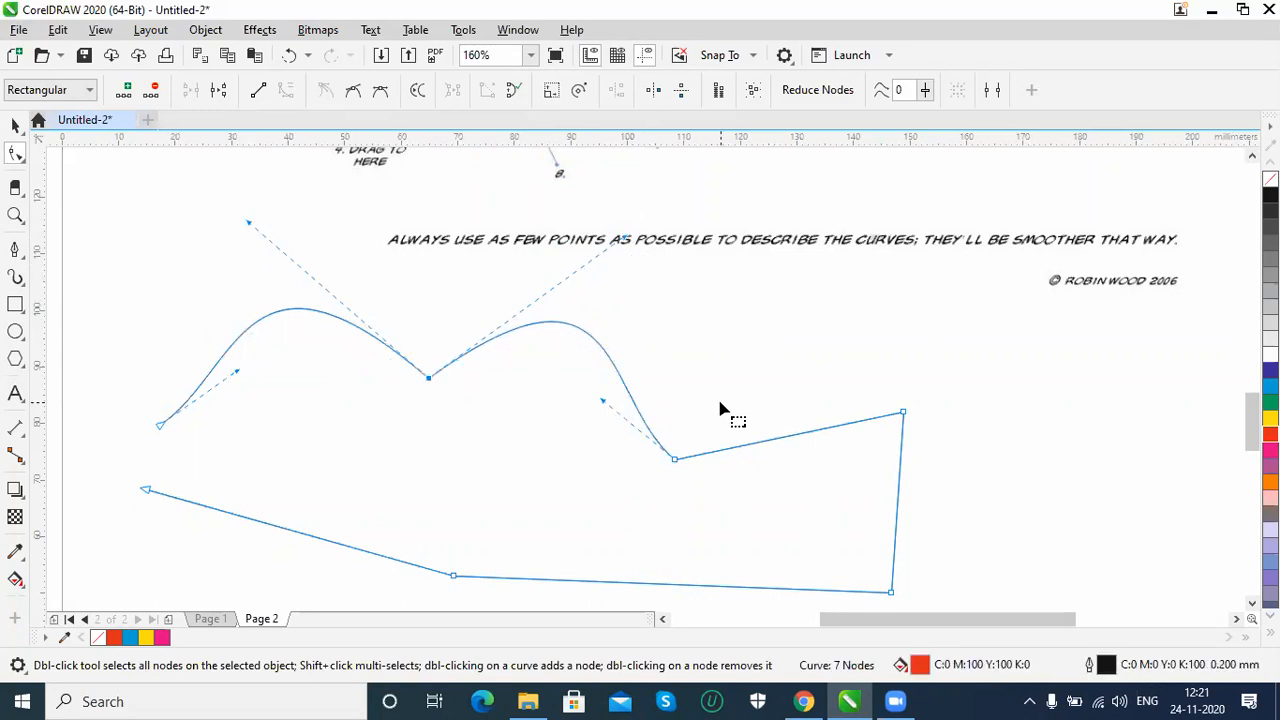
Reverse the curve's direction, repeating it with the nodes along the two humps selected, and clear the node selection.
click(419, 92)
drag(129, 257, 697, 486)
click(419, 92)
click(419, 92)
click(285, 280)
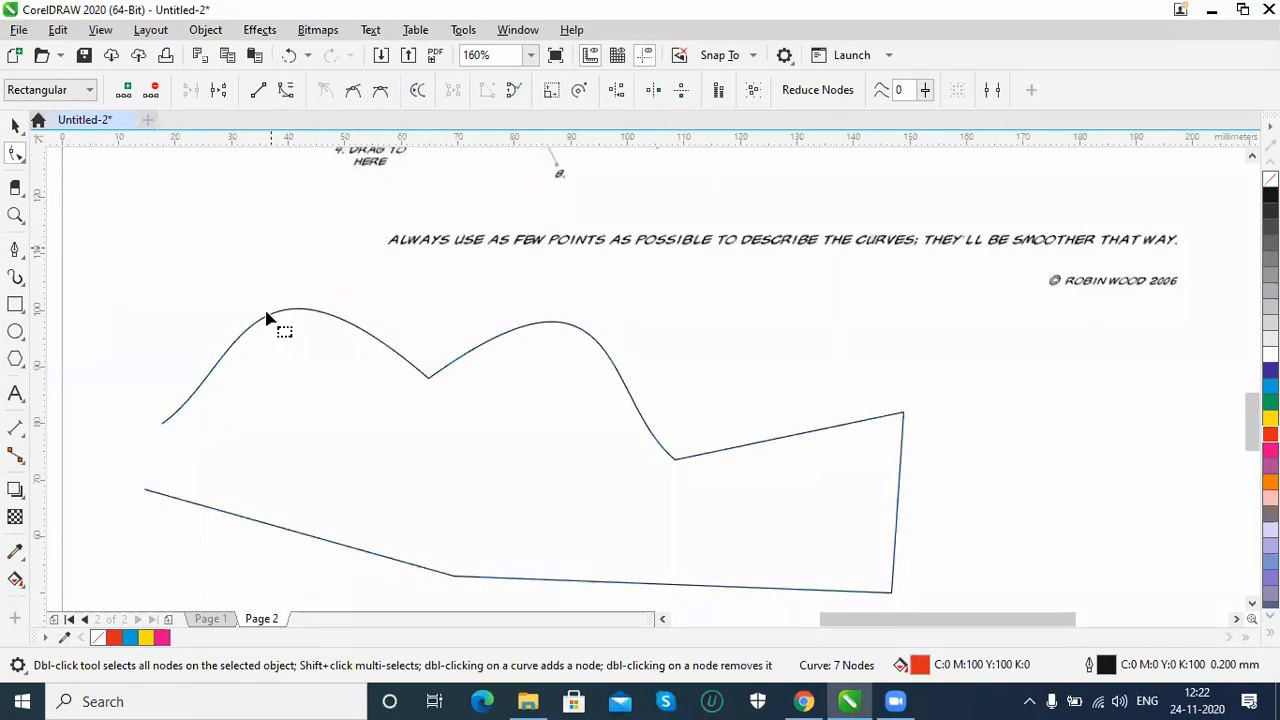
click(435, 384)
drag(474, 411, 152, 295)
drag(112, 312, 108, 294)
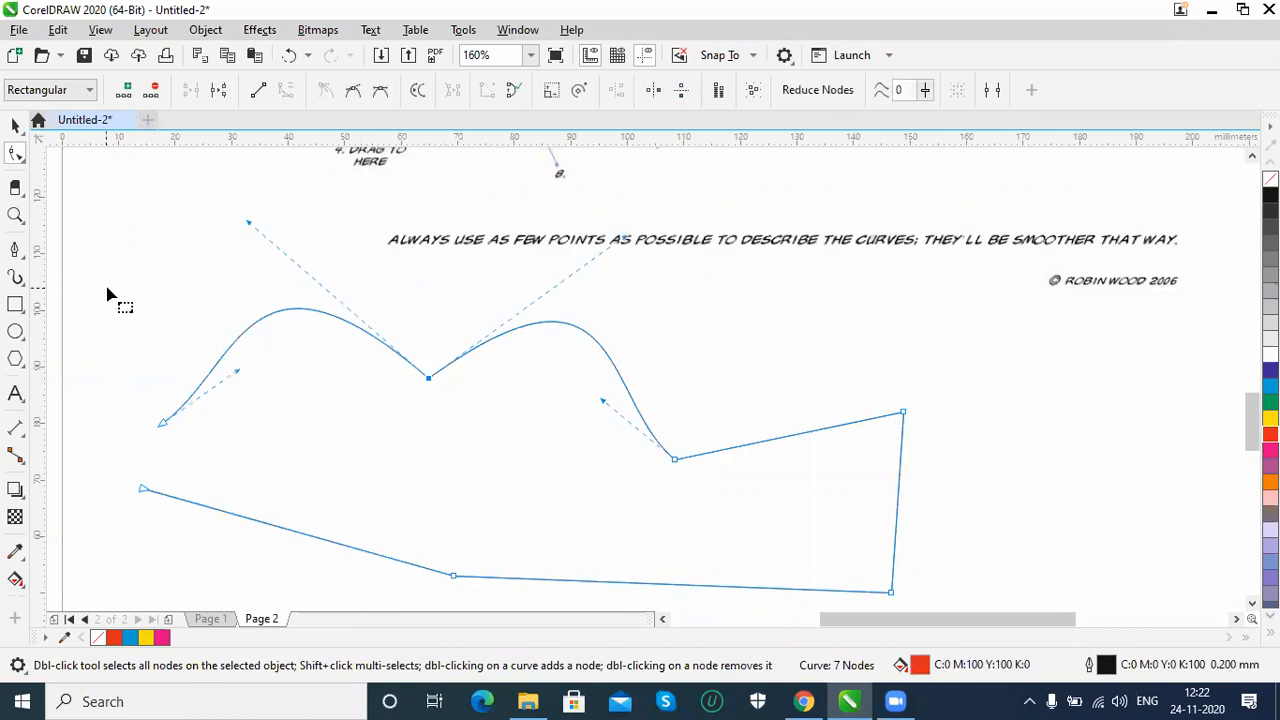
drag(116, 240, 450, 471)
Delete the two-humped practice curve and add a new blank page after page 2.
click(15, 124)
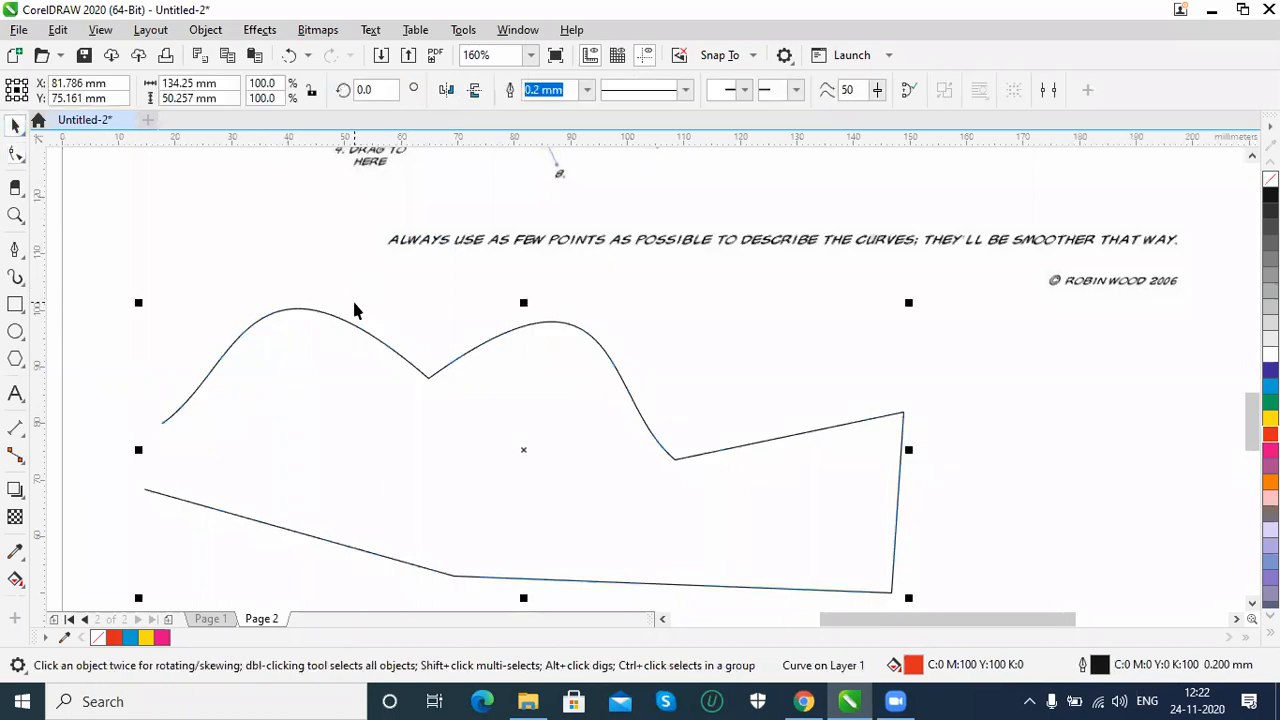
key(Delete)
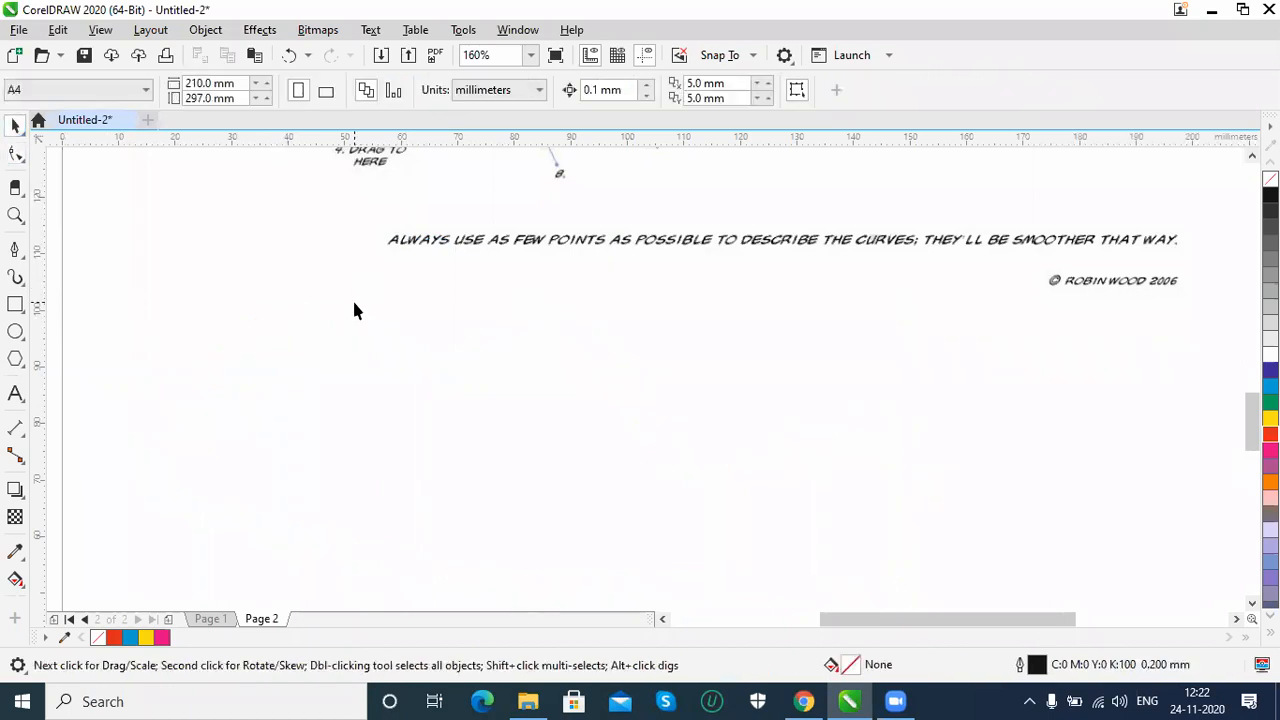
click(169, 620)
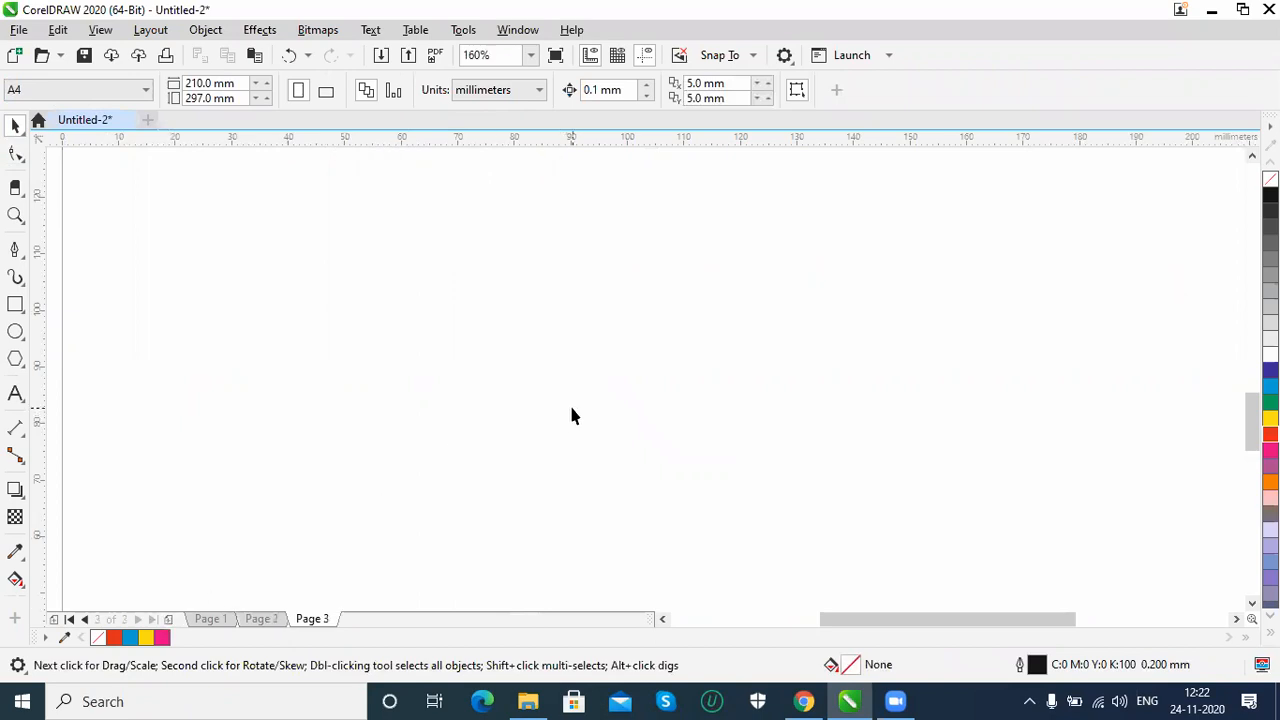
key(shift+F4)
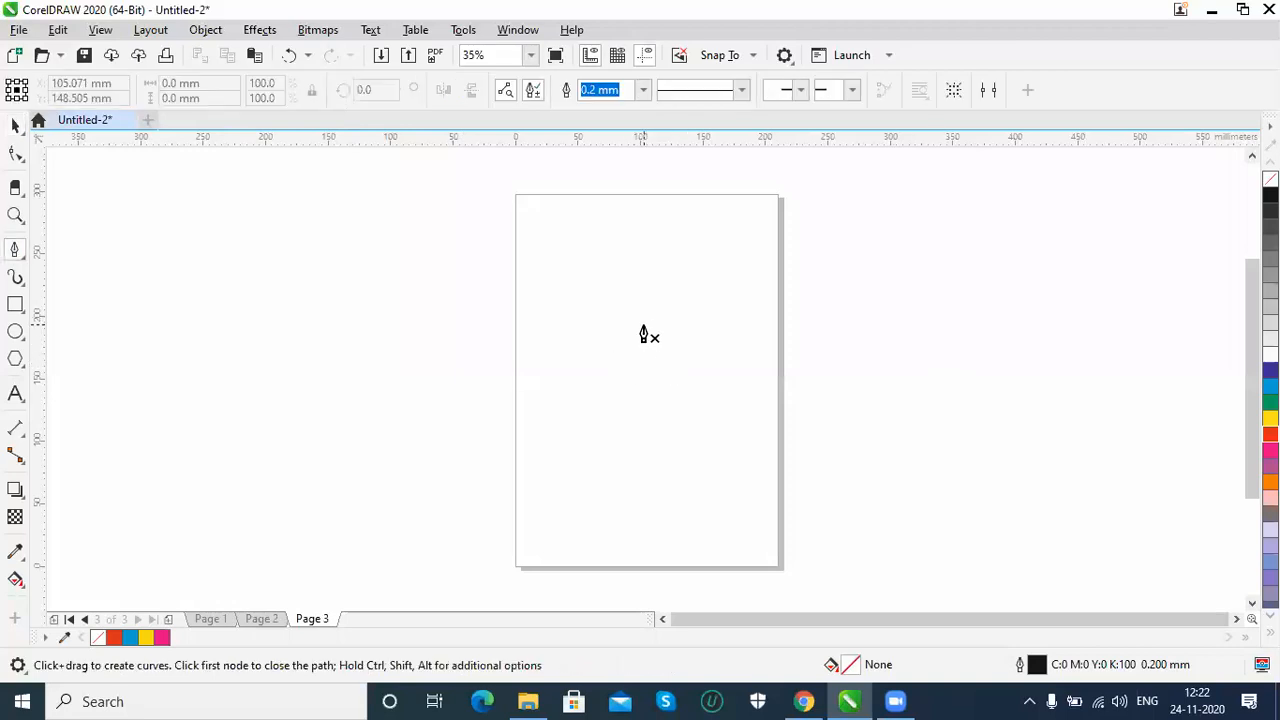
Draw a closed six-node heart outline from straight Pen tool segments, about 145 mm wide and 162 mm high, in the middle of page 3.
click(697, 290)
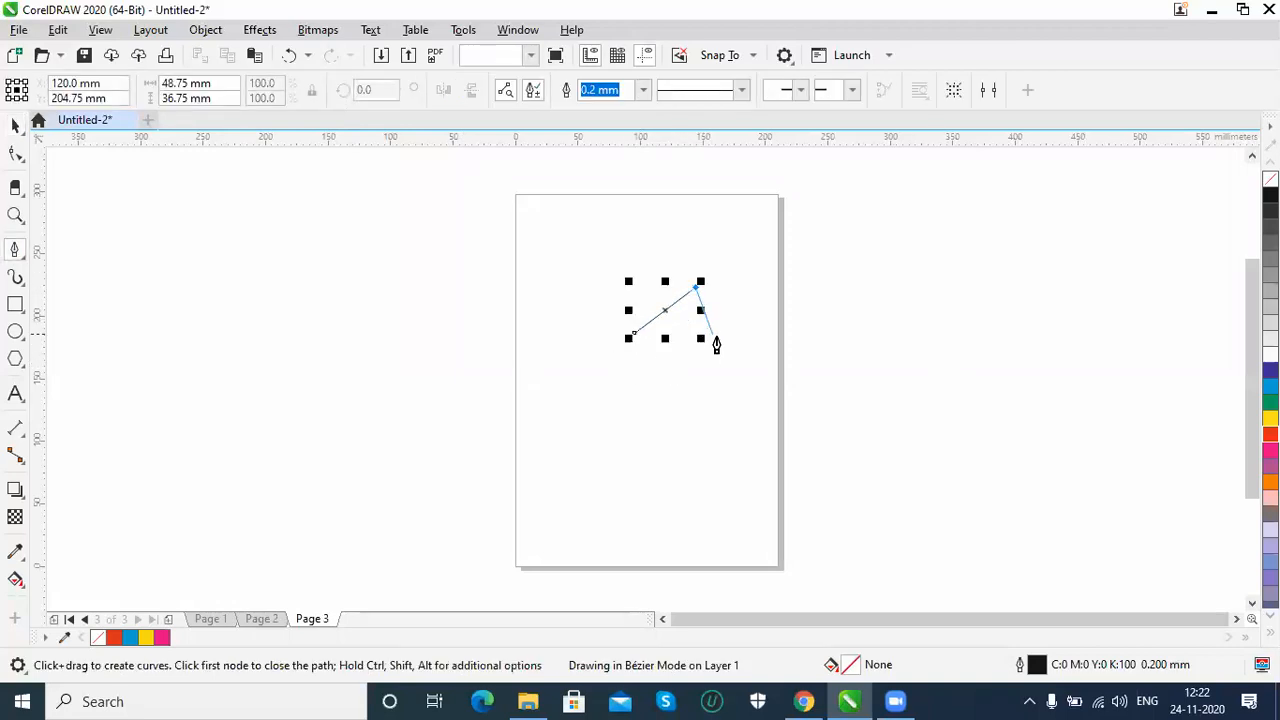
click(730, 355)
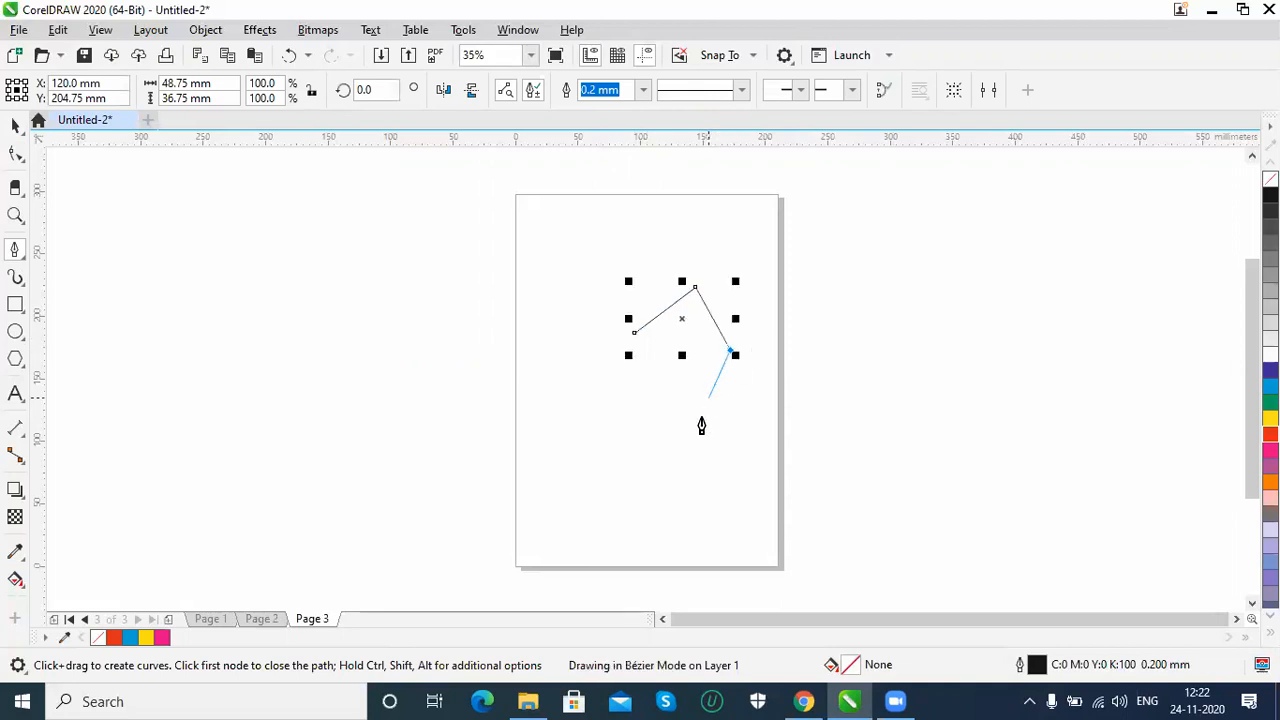
click(640, 488)
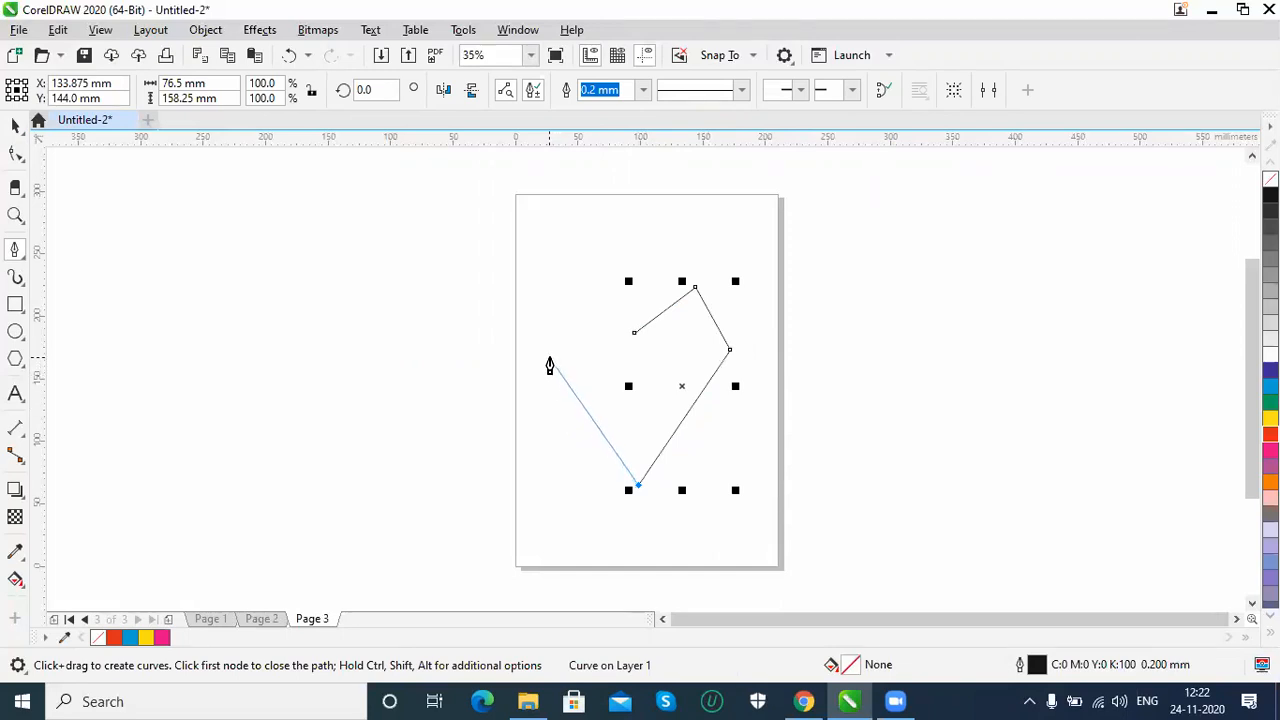
click(549, 357)
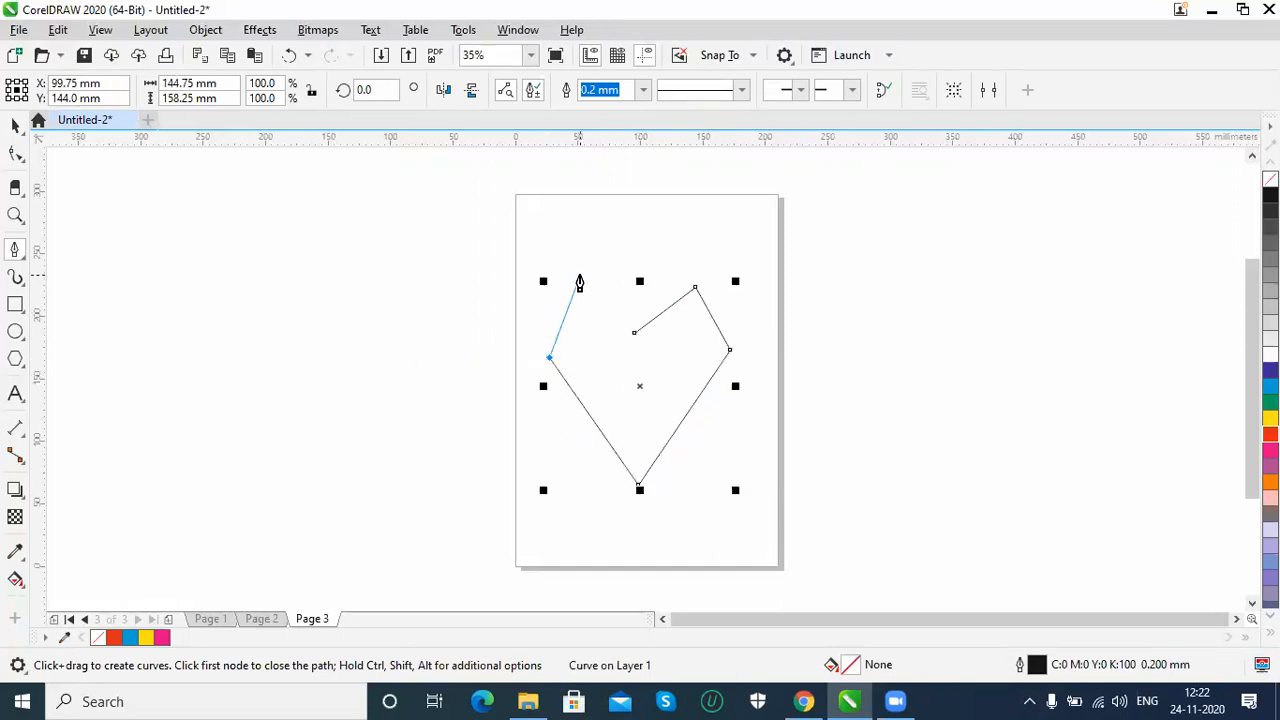
click(588, 283)
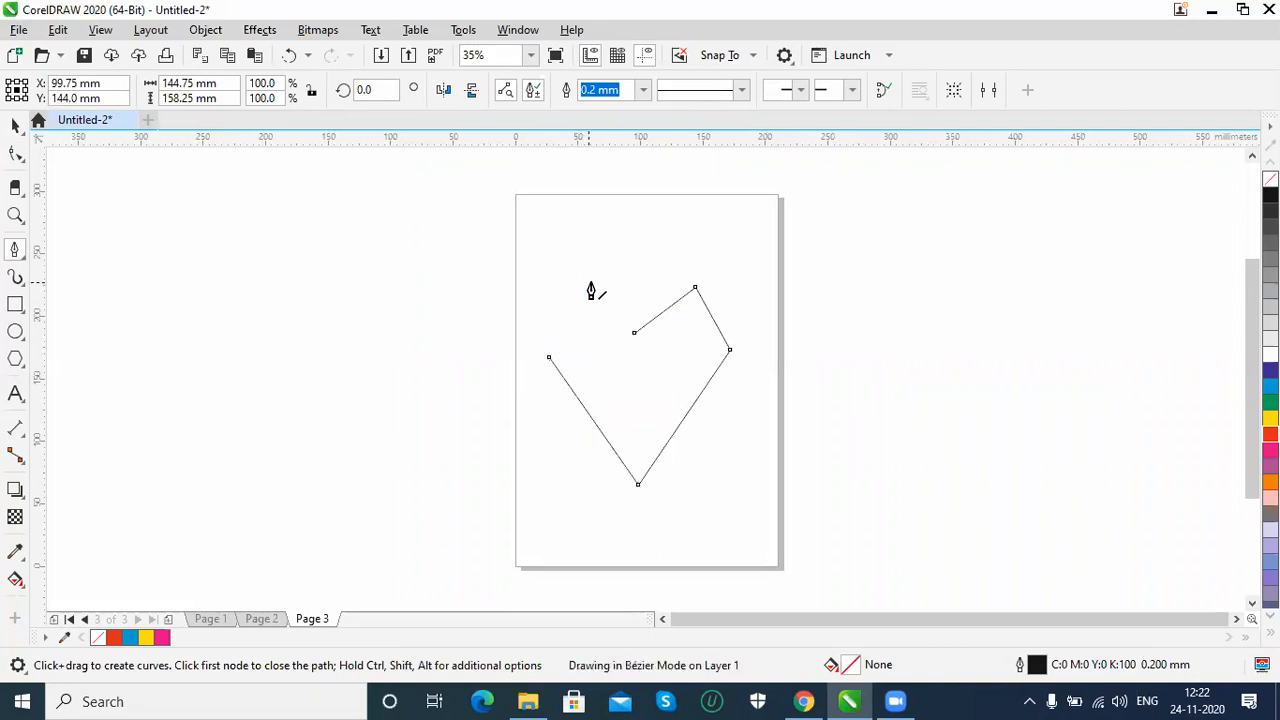
click(634, 334)
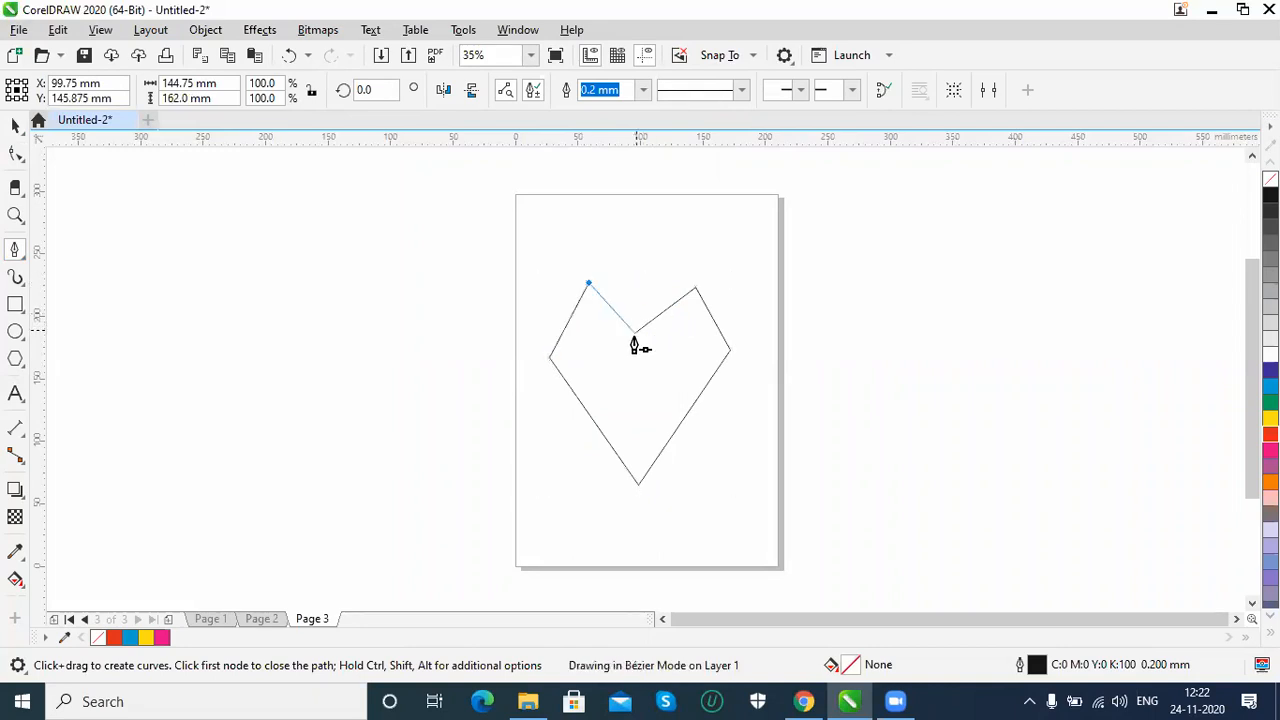
click(17, 127)
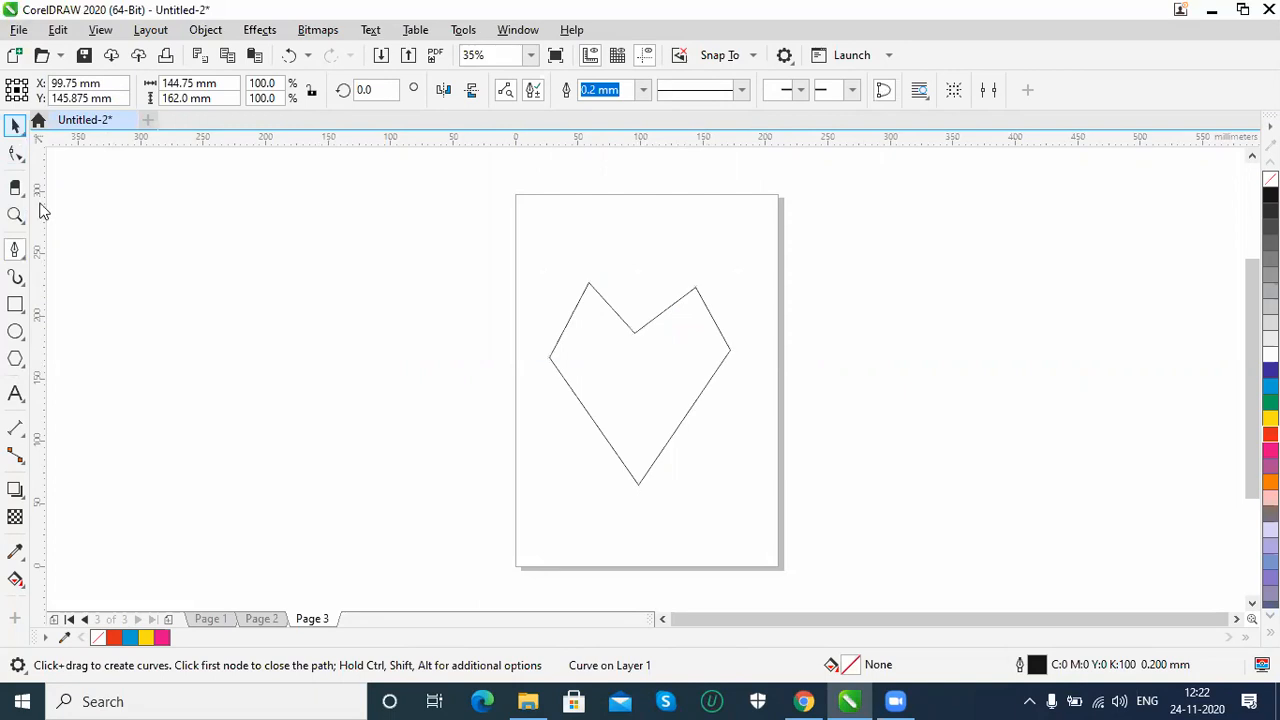
Shift the heart's upper-left node slightly down and left, and convert all of the outline's line segments to curves.
click(18, 157)
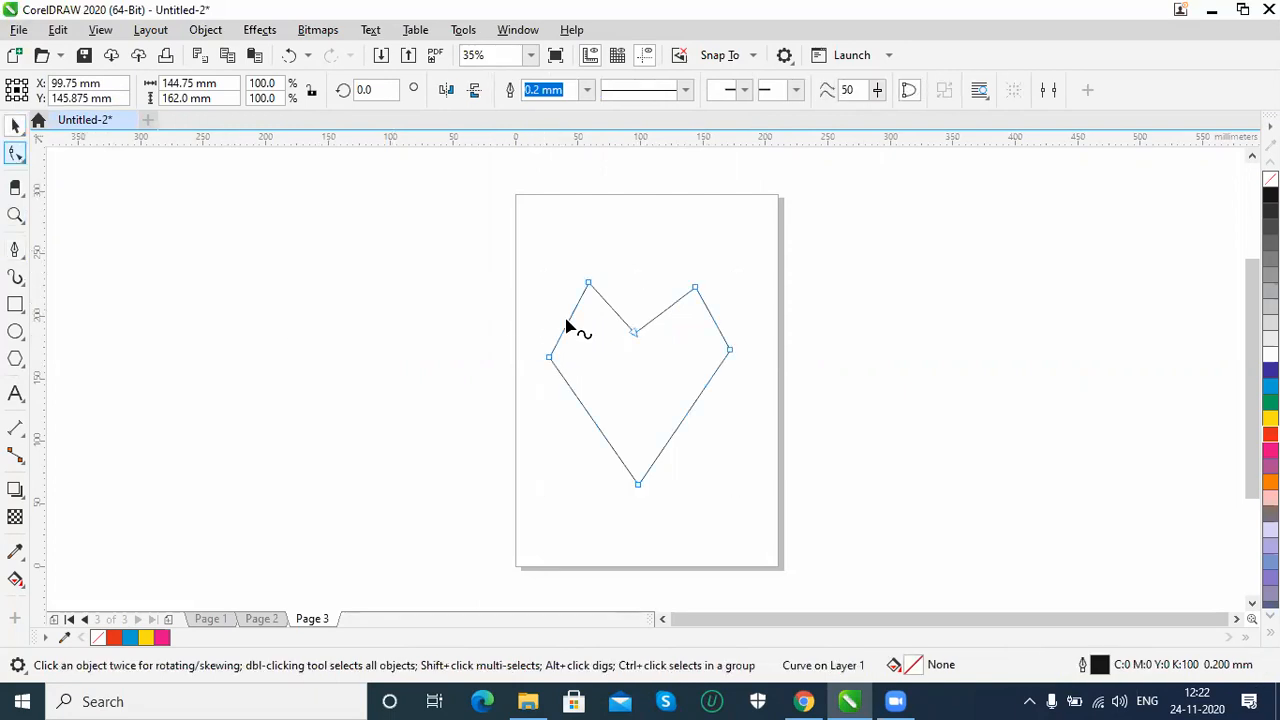
drag(547, 358, 548, 358)
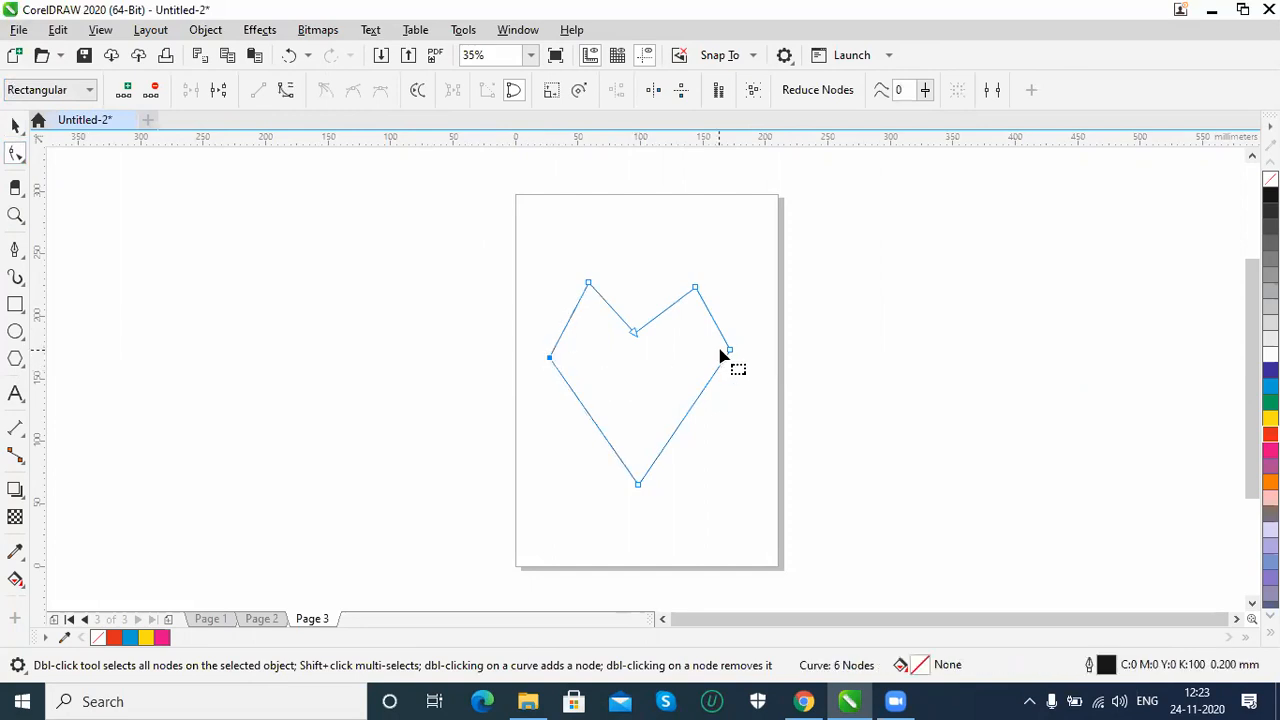
click(584, 286)
drag(584, 290, 585, 290)
drag(429, 229, 873, 548)
click(287, 92)
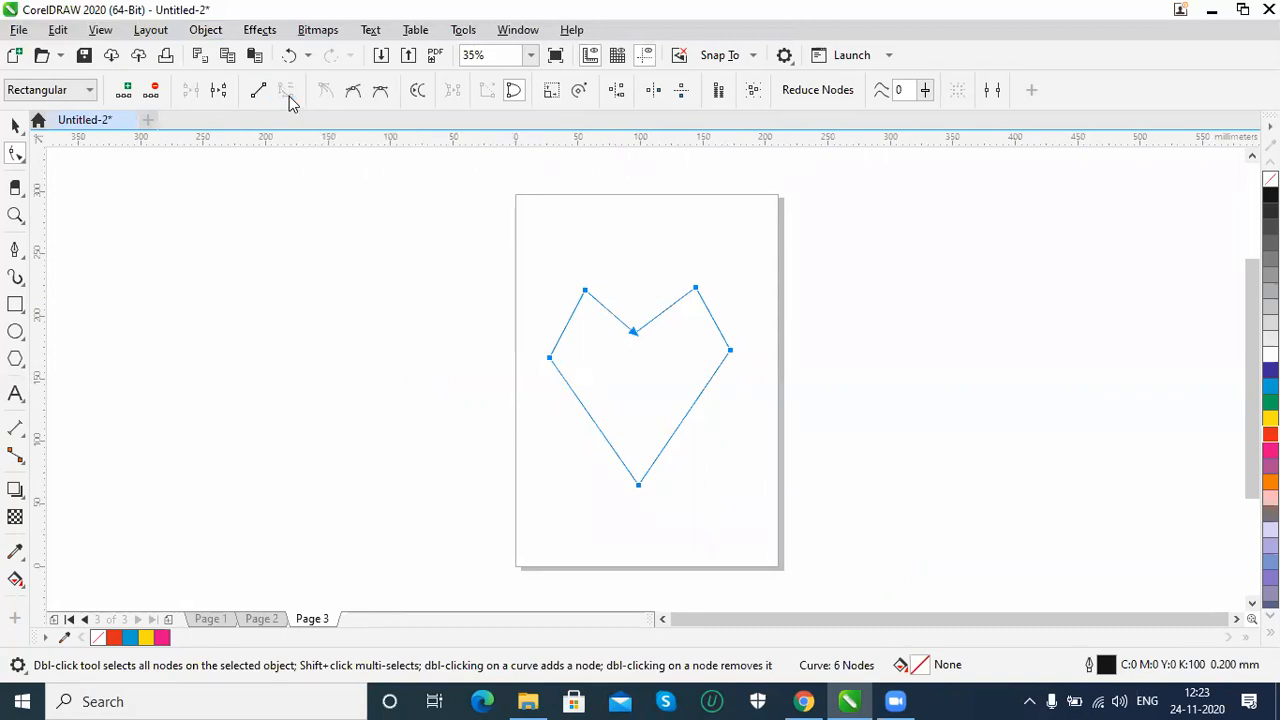
Round the heart outline by making its two upper nodes and two side nodes symmetrical.
drag(536, 254, 600, 323)
drag(523, 229, 745, 325)
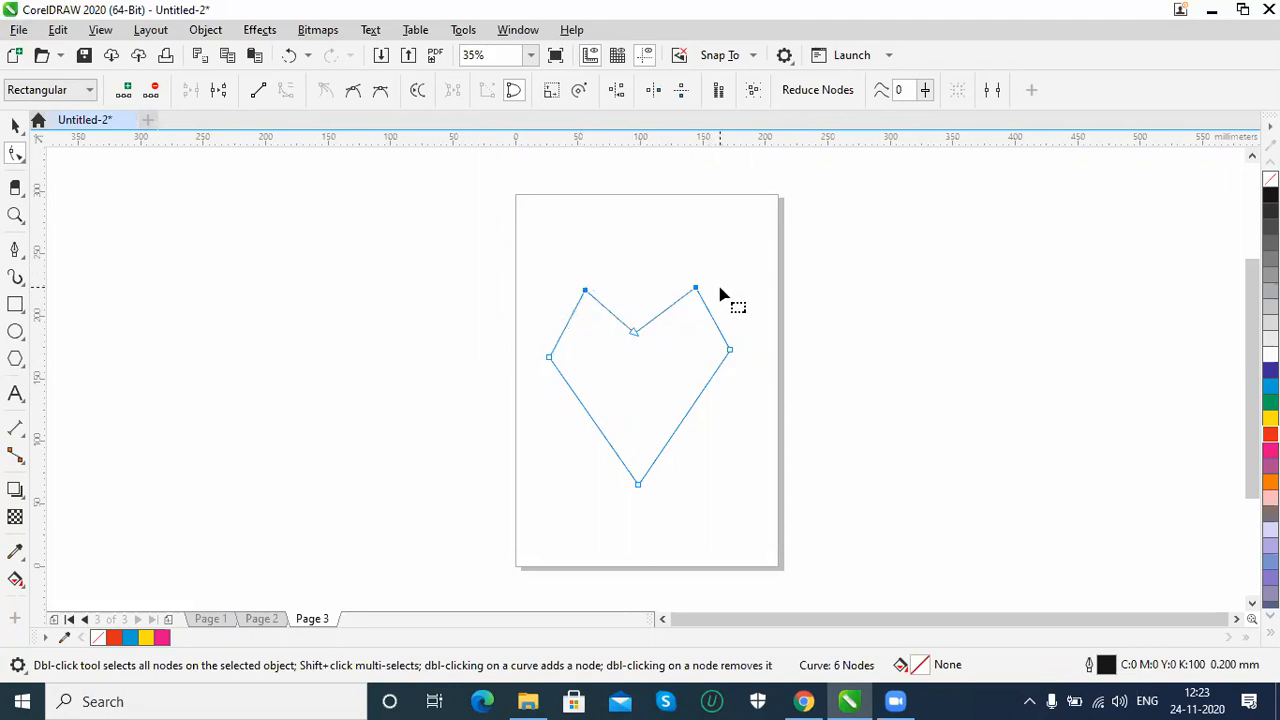
click(380, 92)
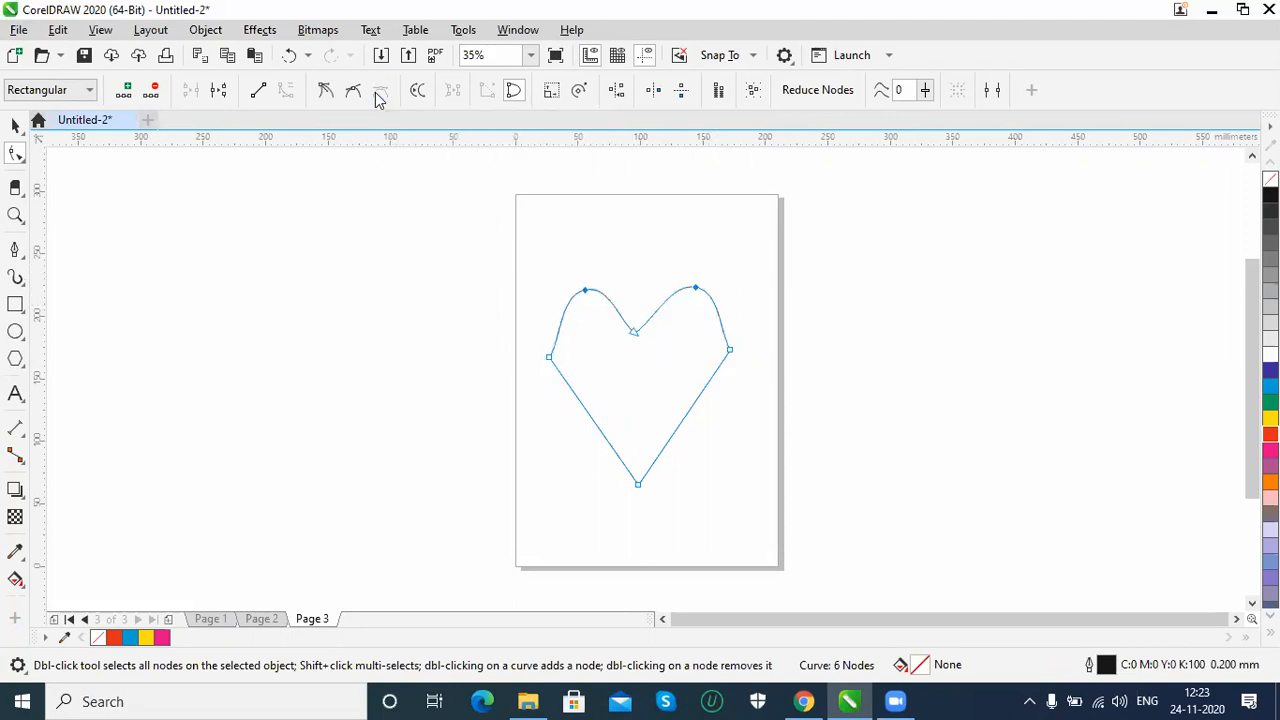
drag(557, 268, 623, 288)
mouse_move(518, 340)
mouse_down()
mouse_move(586, 406)
mouse_move(754, 386)
mouse_move(512, 340)
mouse_up()
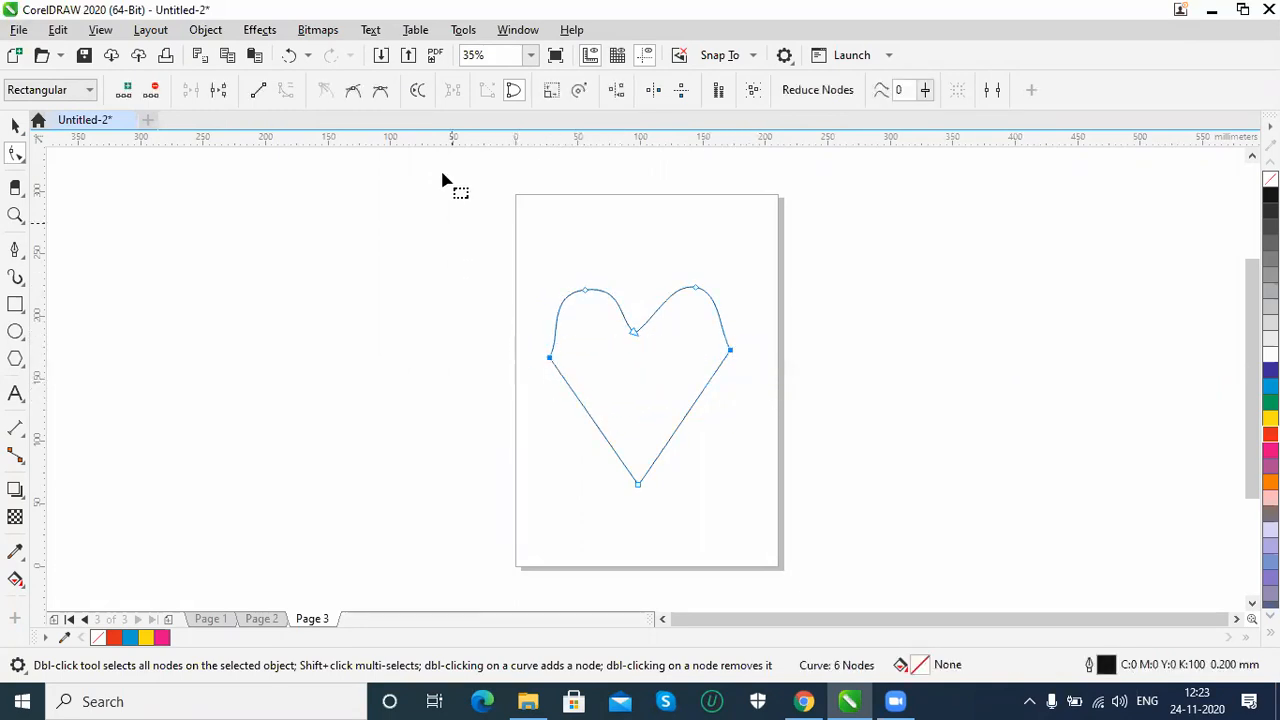
click(380, 92)
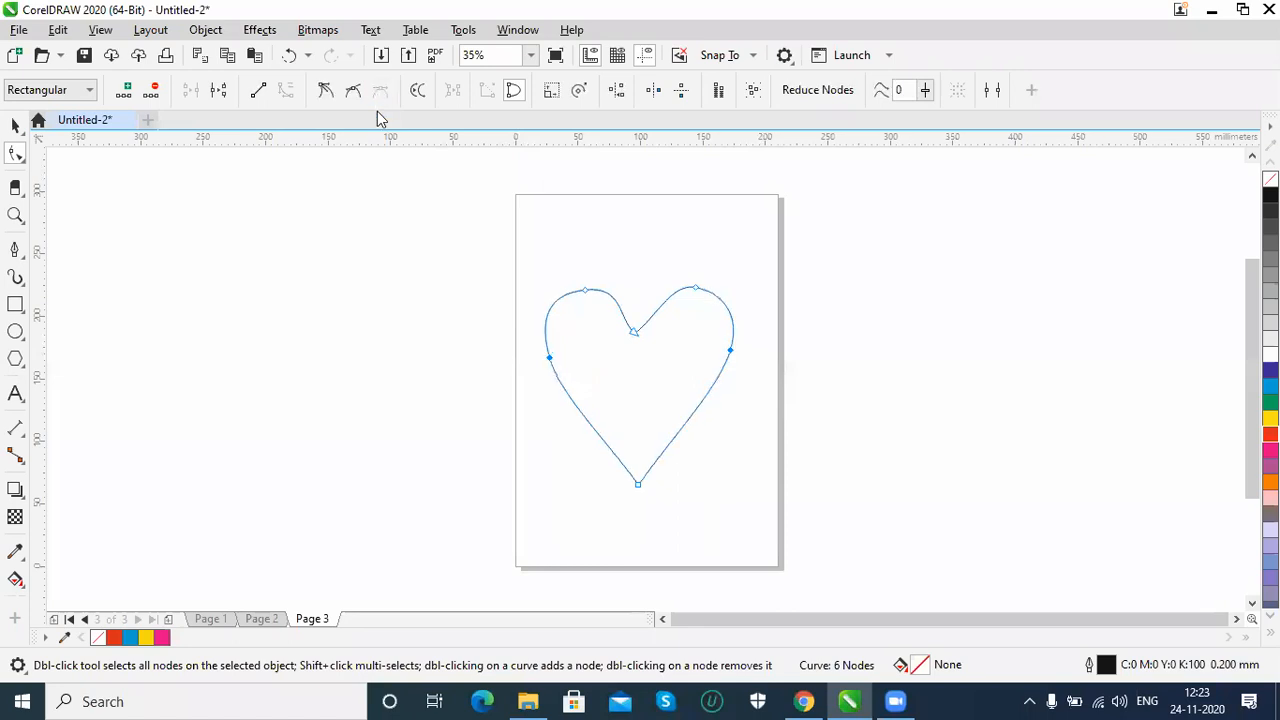
Reshape the curves meeting at the heart's centre notch, leaving a pointed dip between rounded lobes.
click(618, 325)
click(631, 334)
click(355, 93)
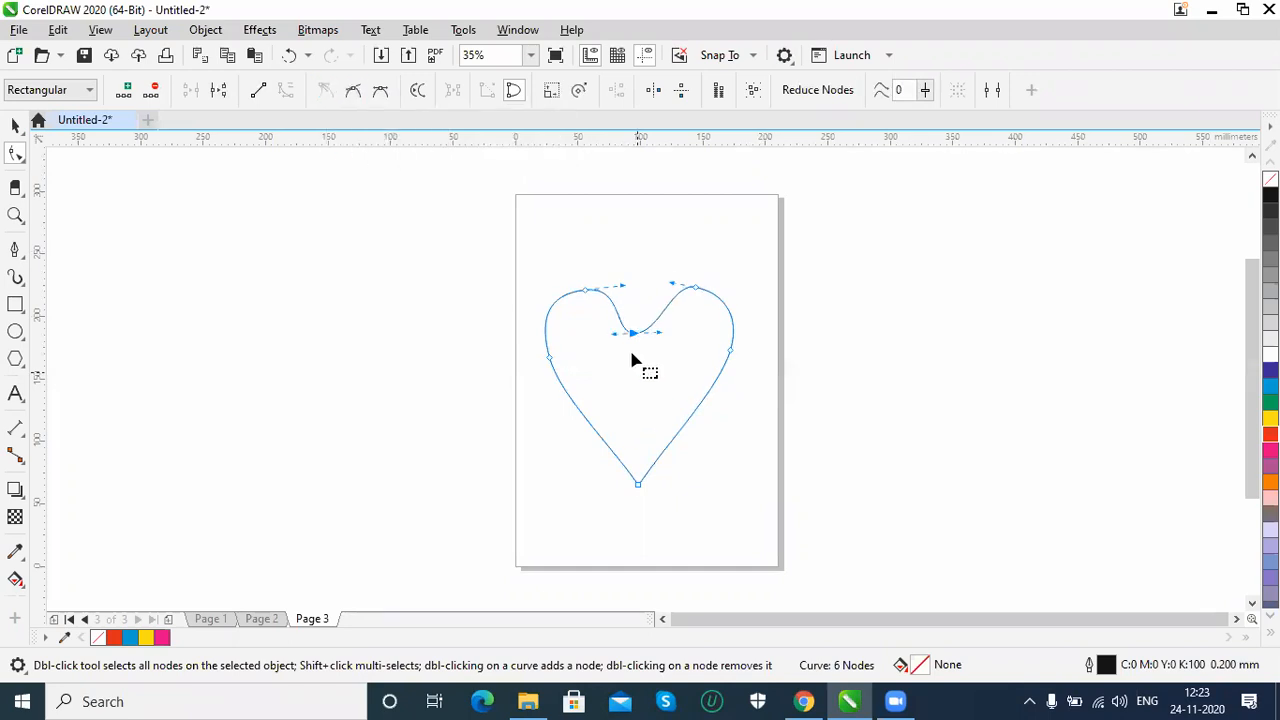
drag(632, 333, 660, 332)
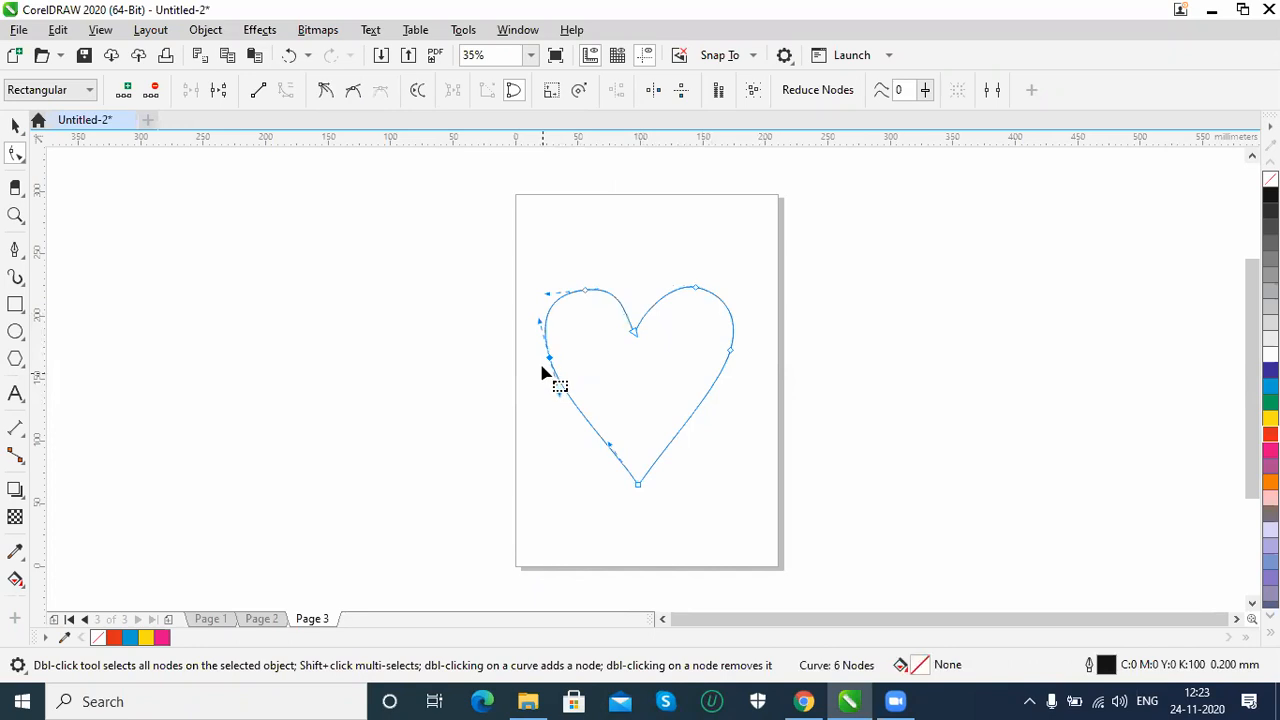
Widen the heart by moving its side nodes outward, and fine-tune the curves of both lobes and the centre notch.
drag(548, 358, 537, 373)
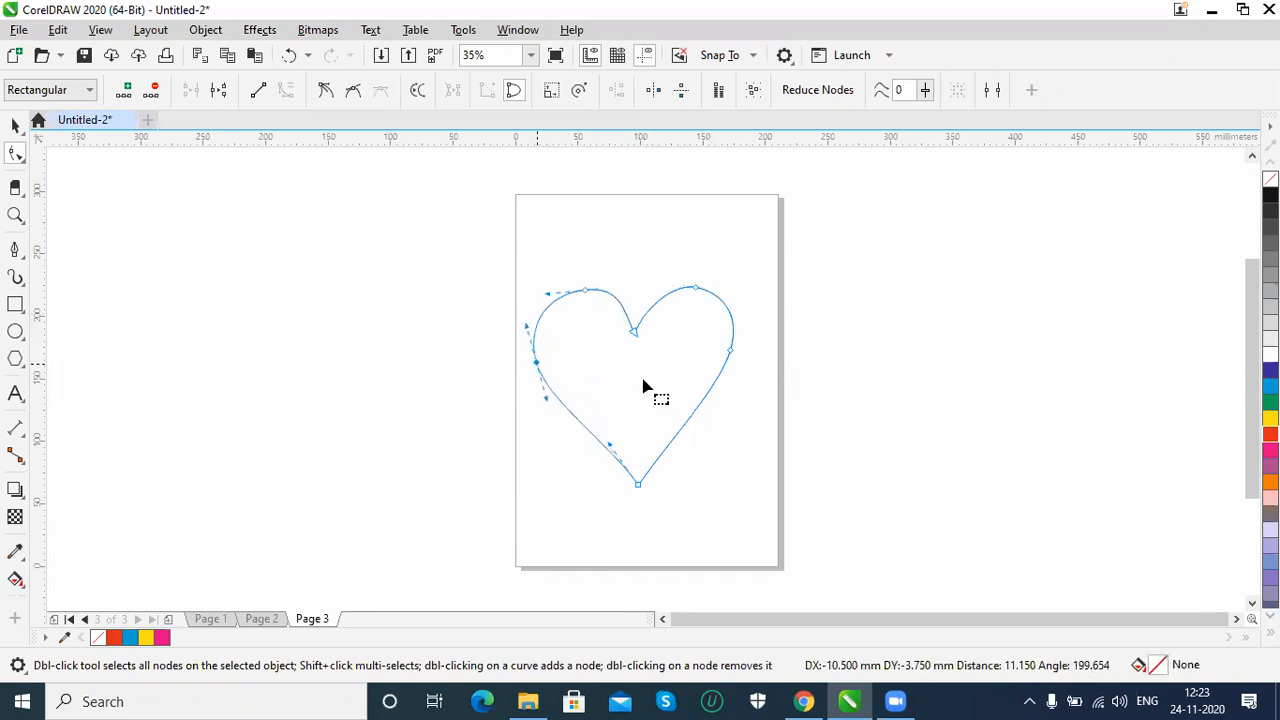
click(730, 350)
drag(730, 353, 738, 360)
click(694, 288)
drag(720, 300, 726, 290)
mouse_move(558, 274)
mouse_down()
mouse_move(601, 302)
mouse_move(570, 292)
mouse_move(613, 287)
mouse_move(654, 314)
mouse_move(615, 330)
mouse_move(634, 323)
mouse_up()
click(635, 333)
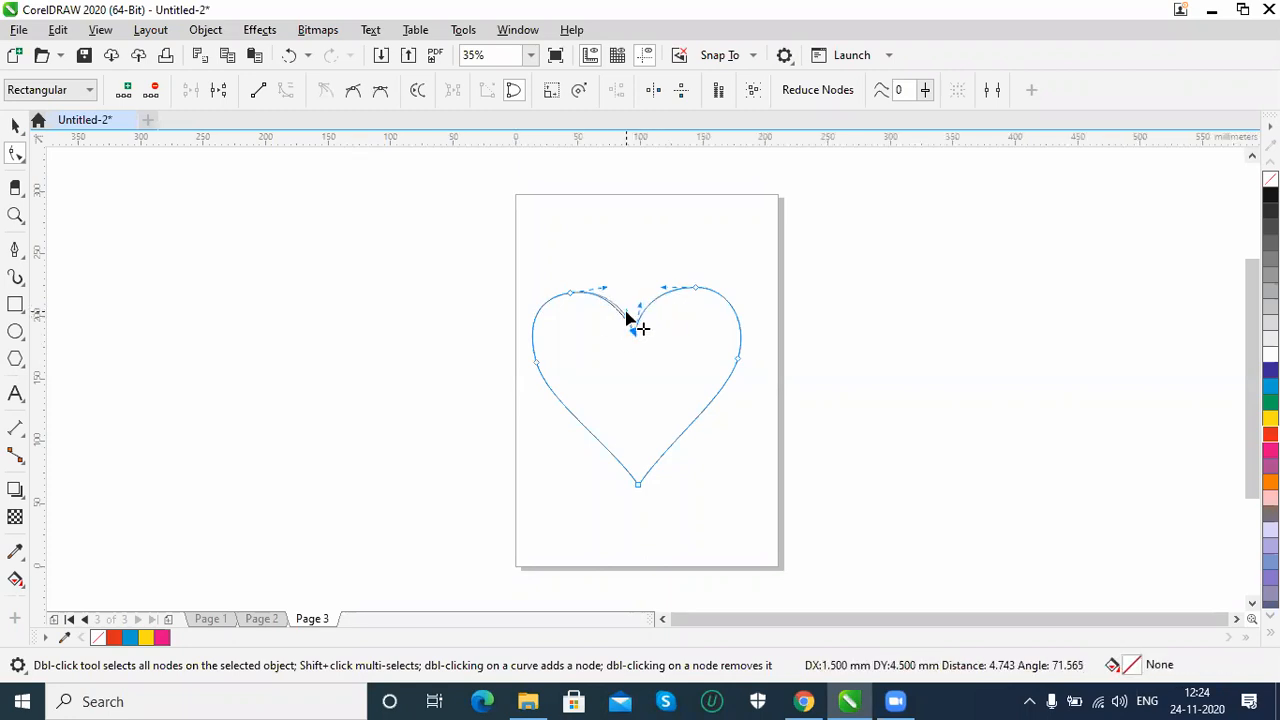
key(space)
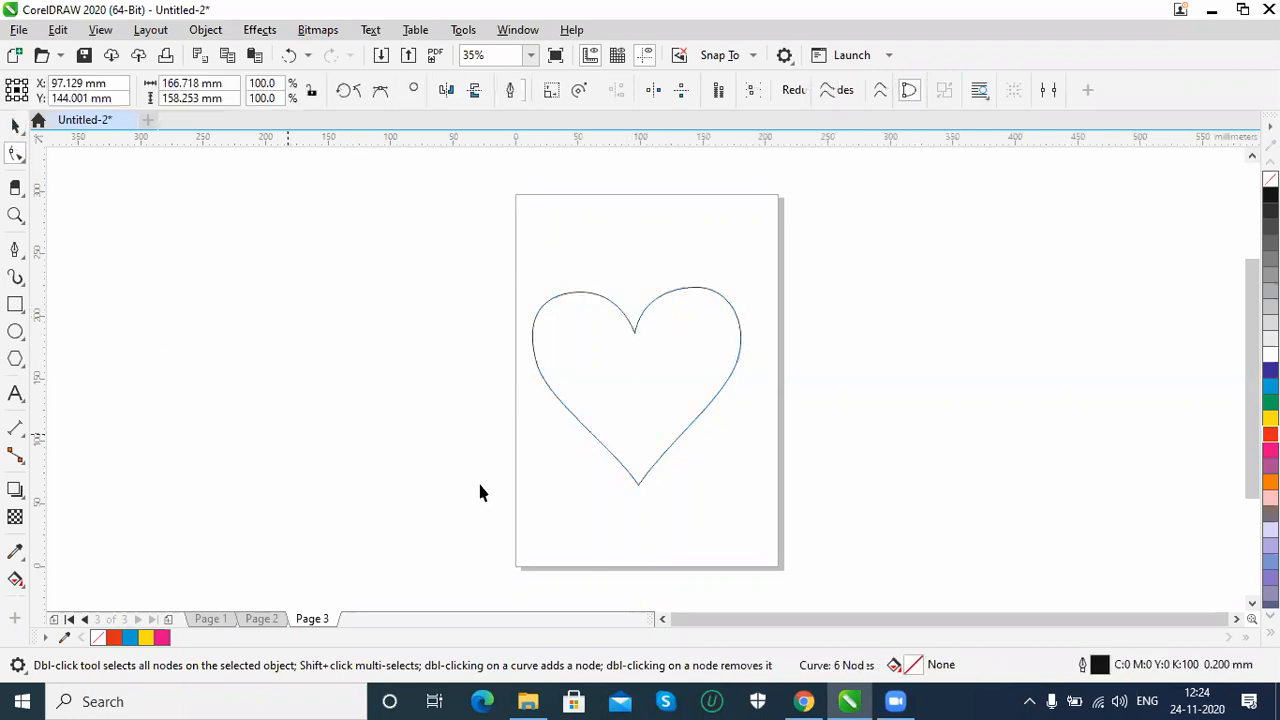
key(Escape)
Fill the heart with red (C:0 M:100 Y:100 K:0).
click(665, 447)
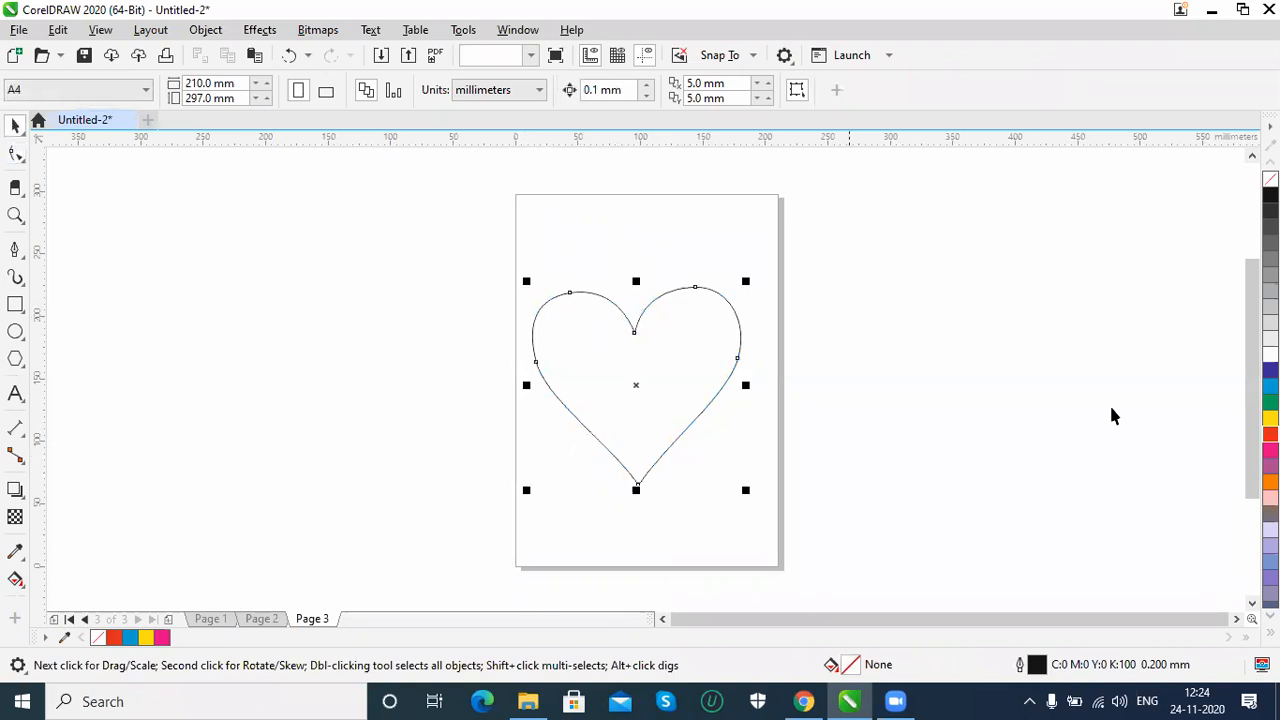
click(1270, 433)
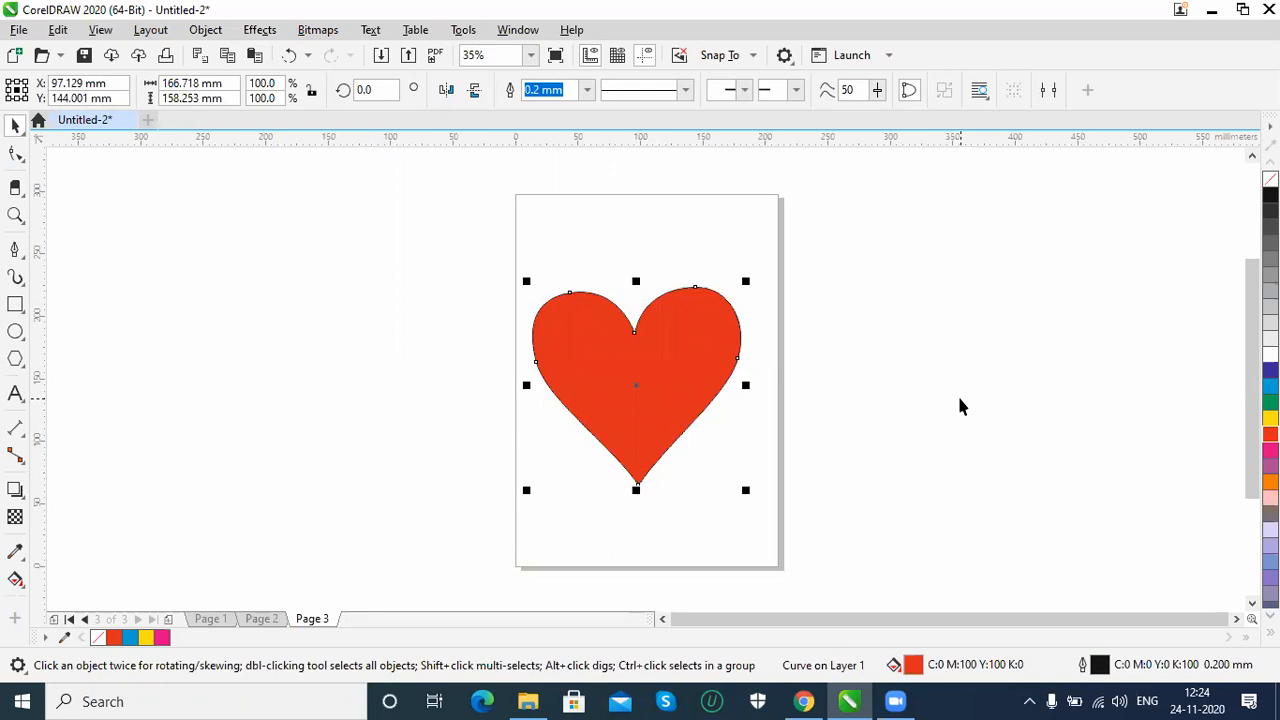
key(shift+F2)
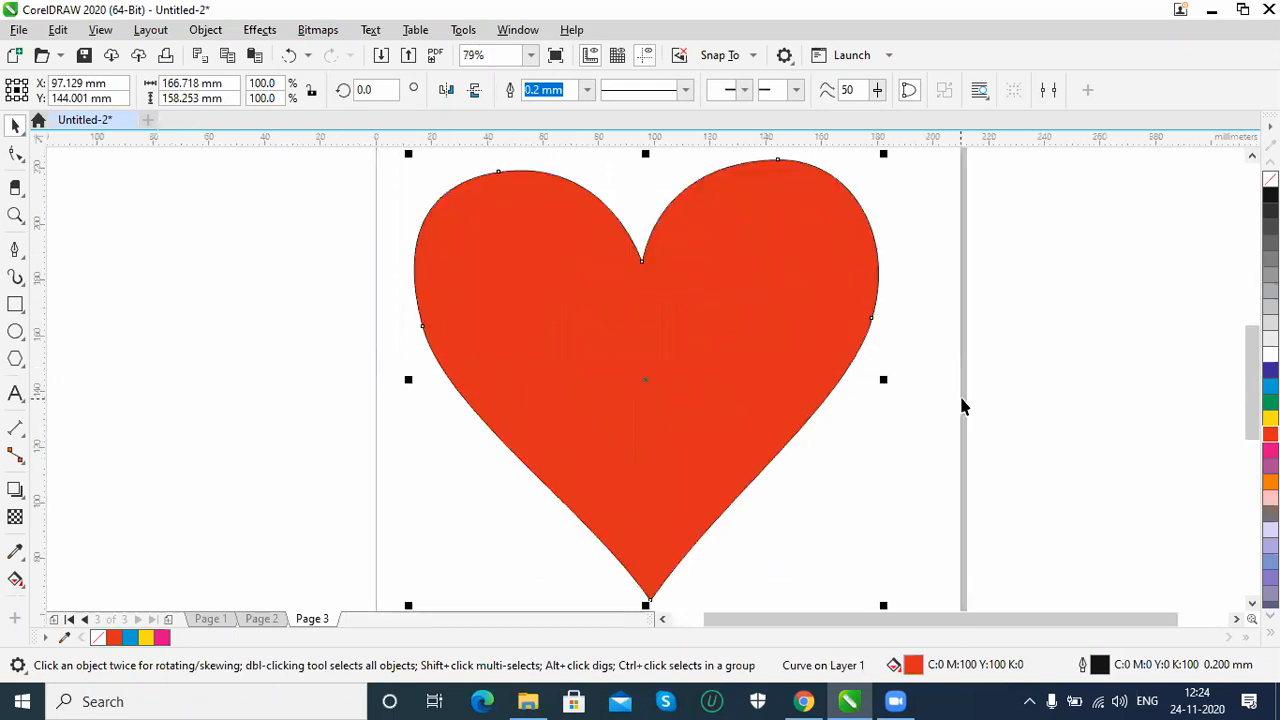
Draw a right-pointing block arrow from the common shapes, about 129 mm wide and 50 mm high, beside the heart's lower-left edge.
click(15, 360)
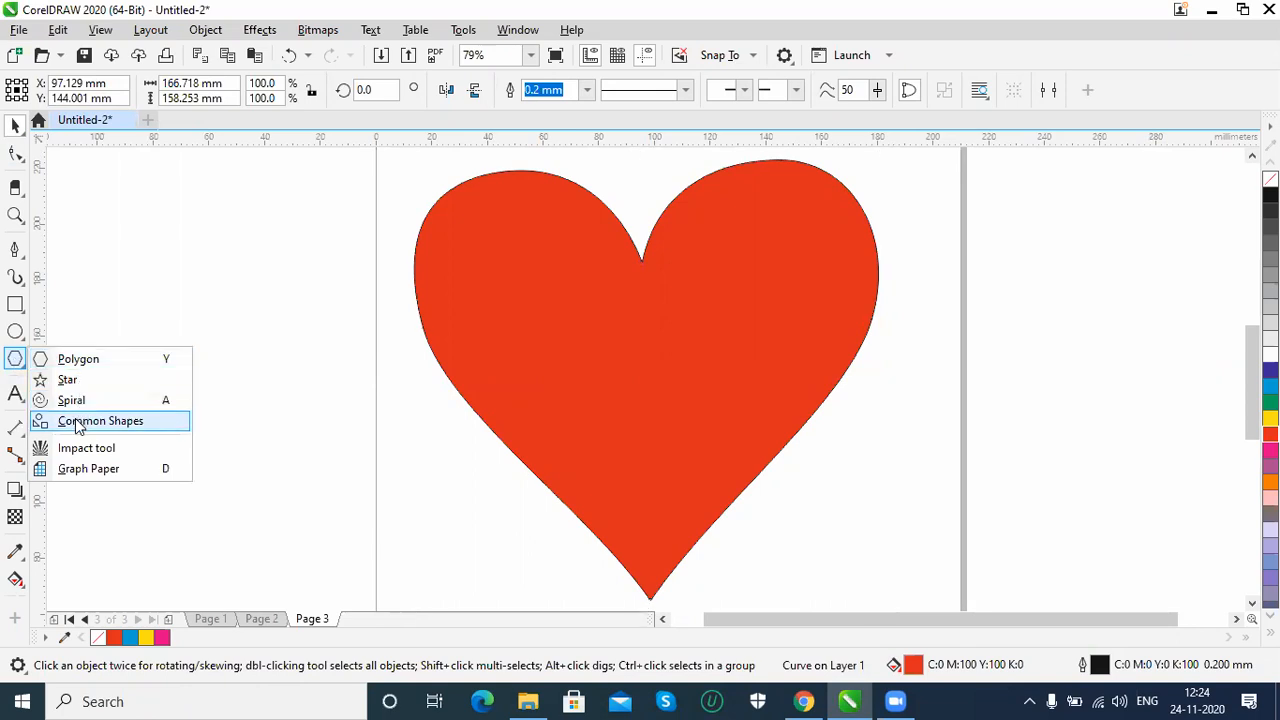
click(63, 421)
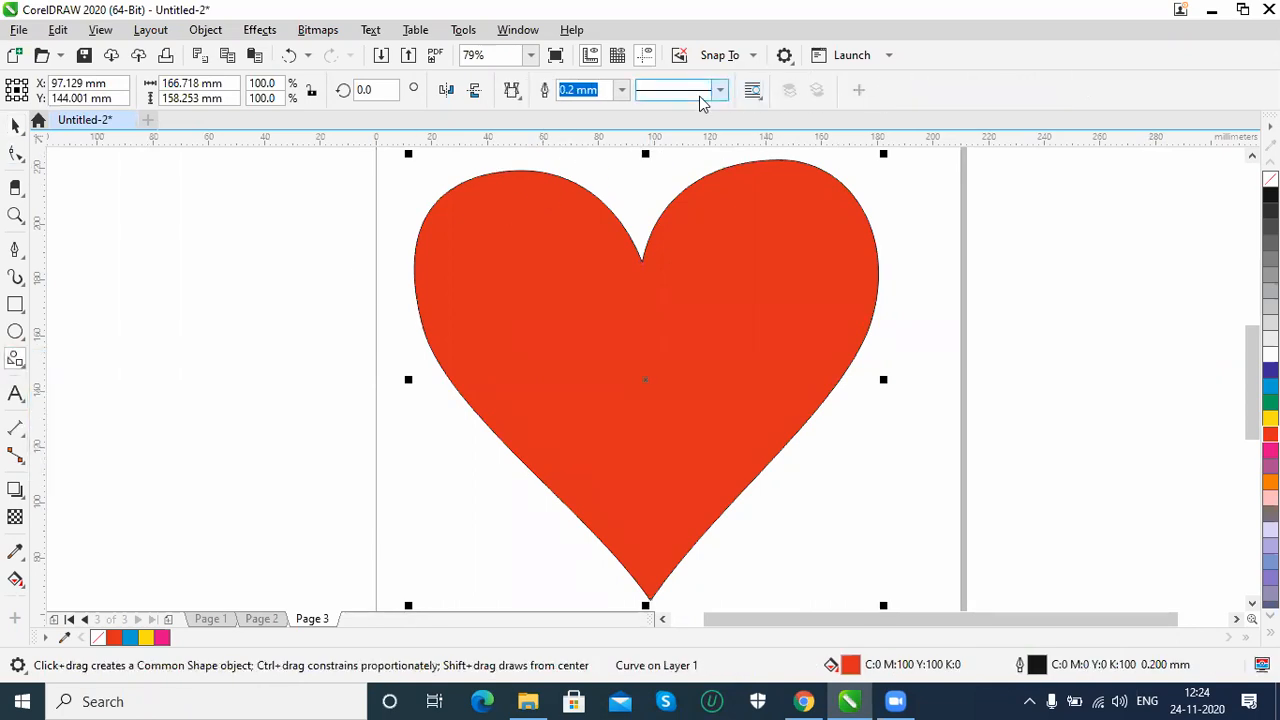
click(515, 97)
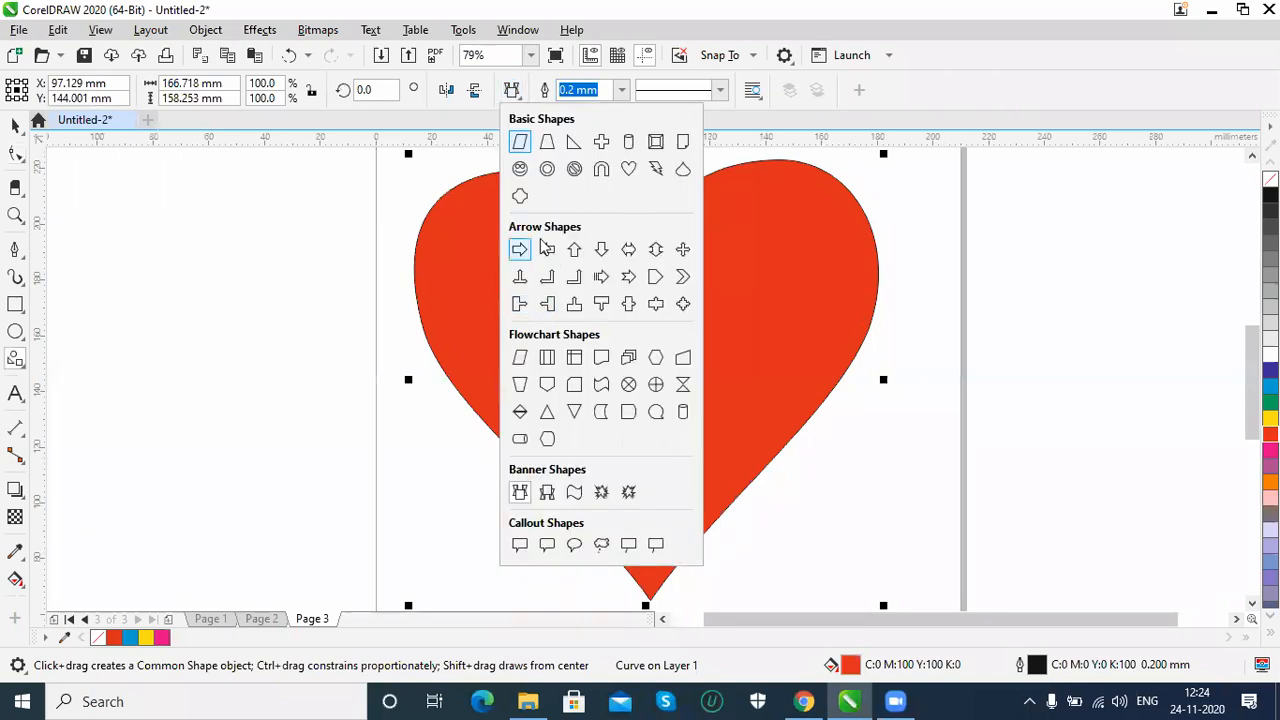
click(522, 255)
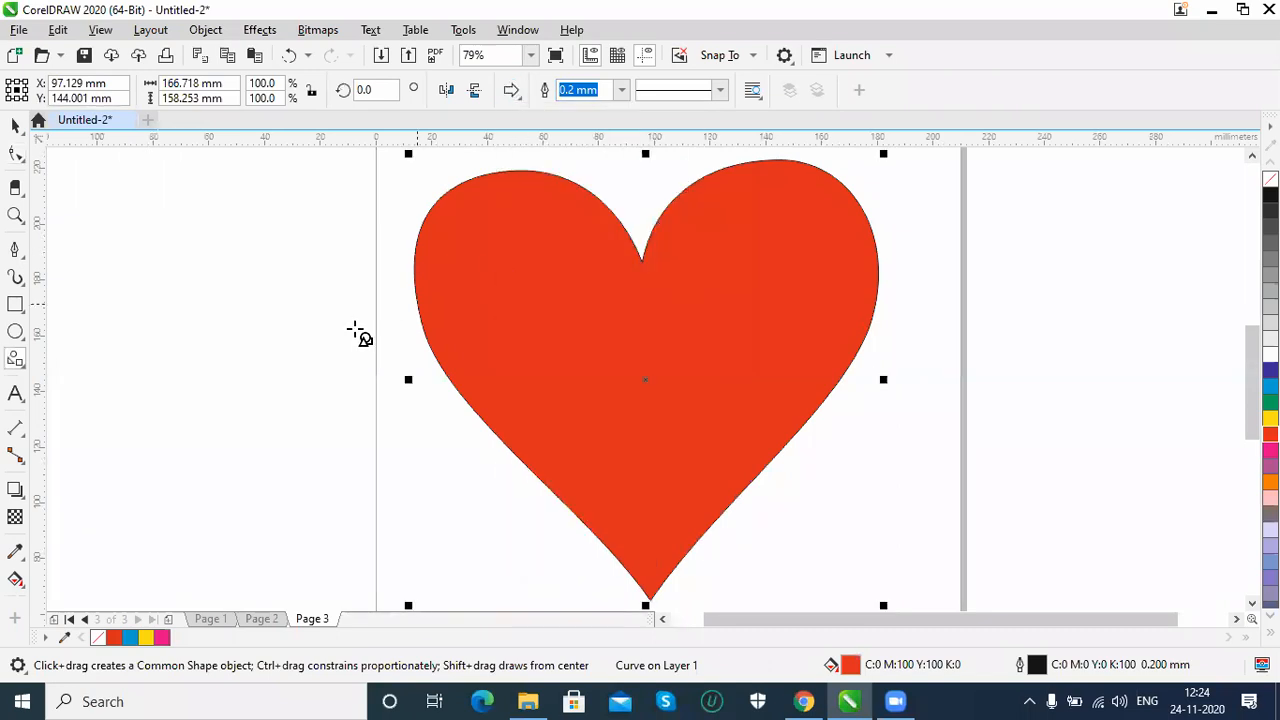
drag(75, 378, 437, 523)
click(24, 138)
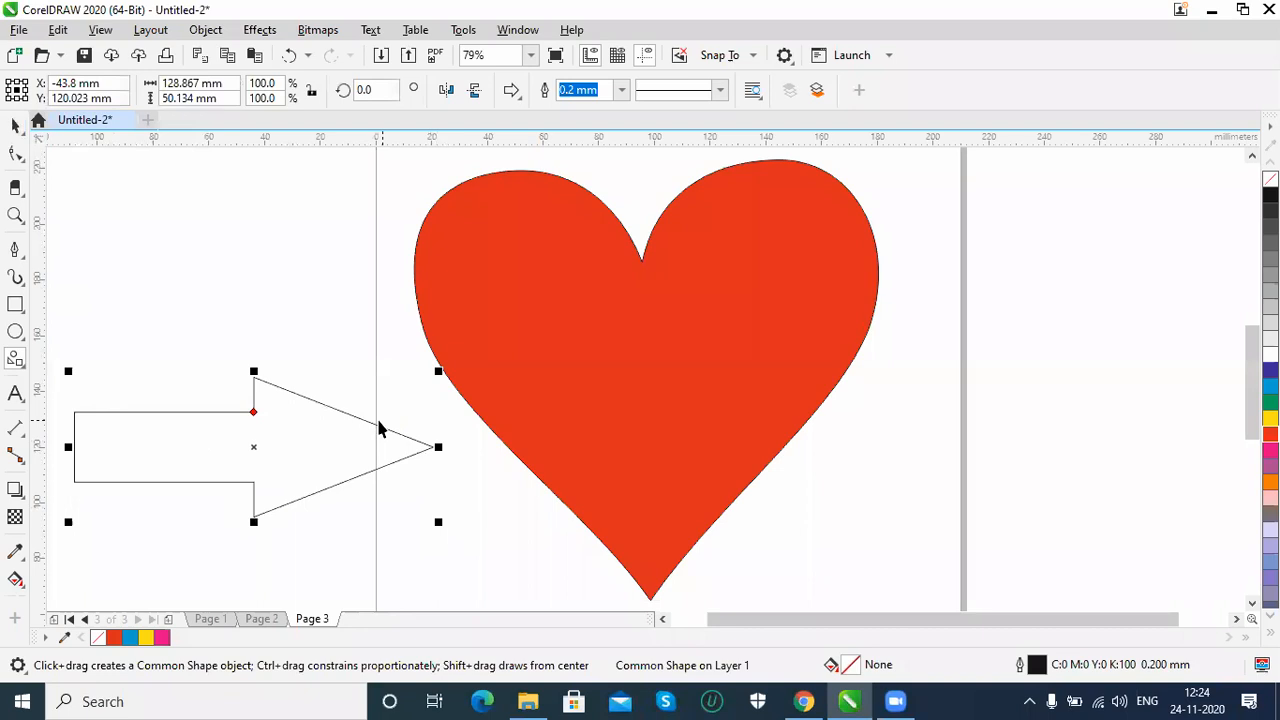
Move the arrow so its tail overlaps the heart's upper-right lobe and rotate it counterclockwise to about 33.3°.
drag(380, 425, 1054, 206)
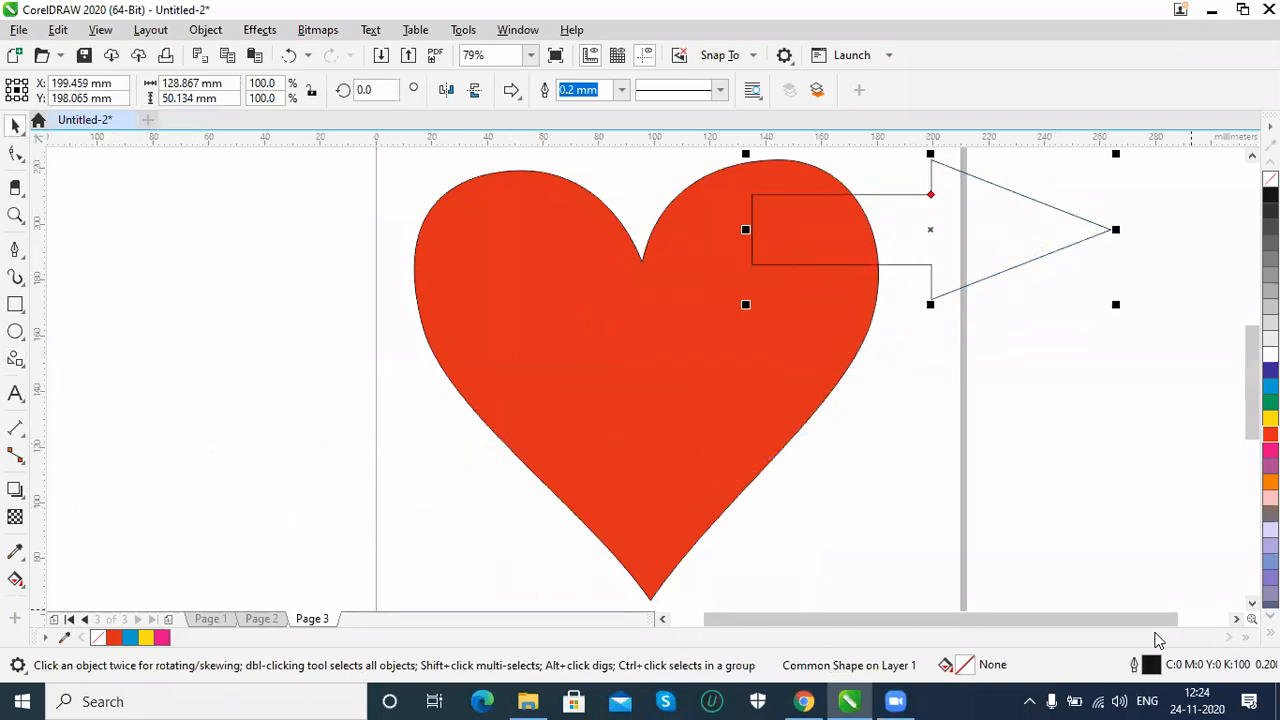
key(F3)
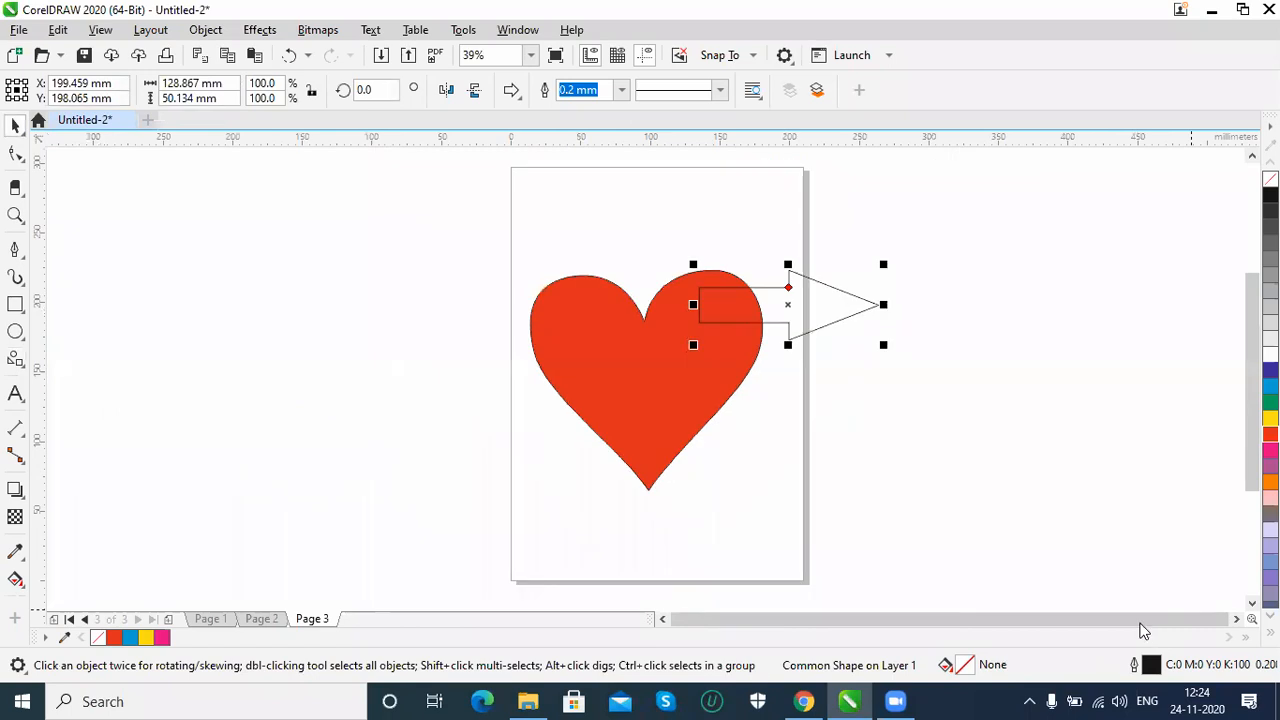
drag(849, 316, 857, 310)
click(860, 308)
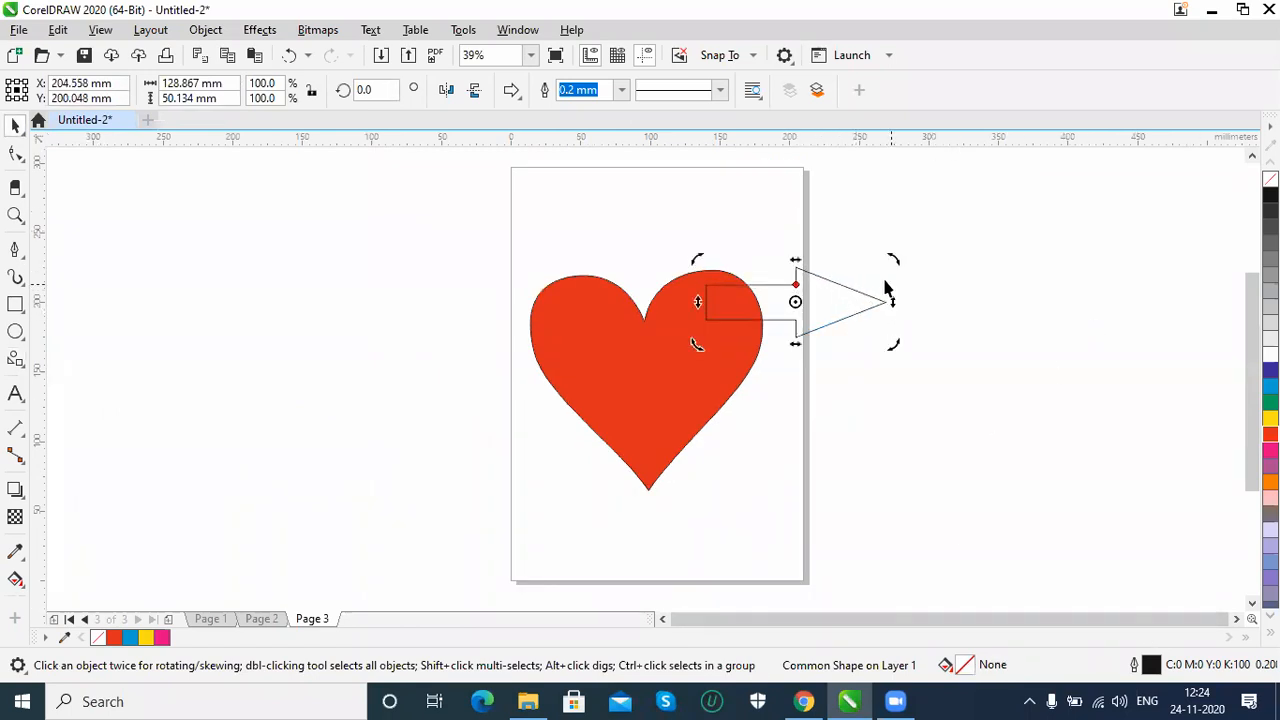
drag(896, 260, 858, 224)
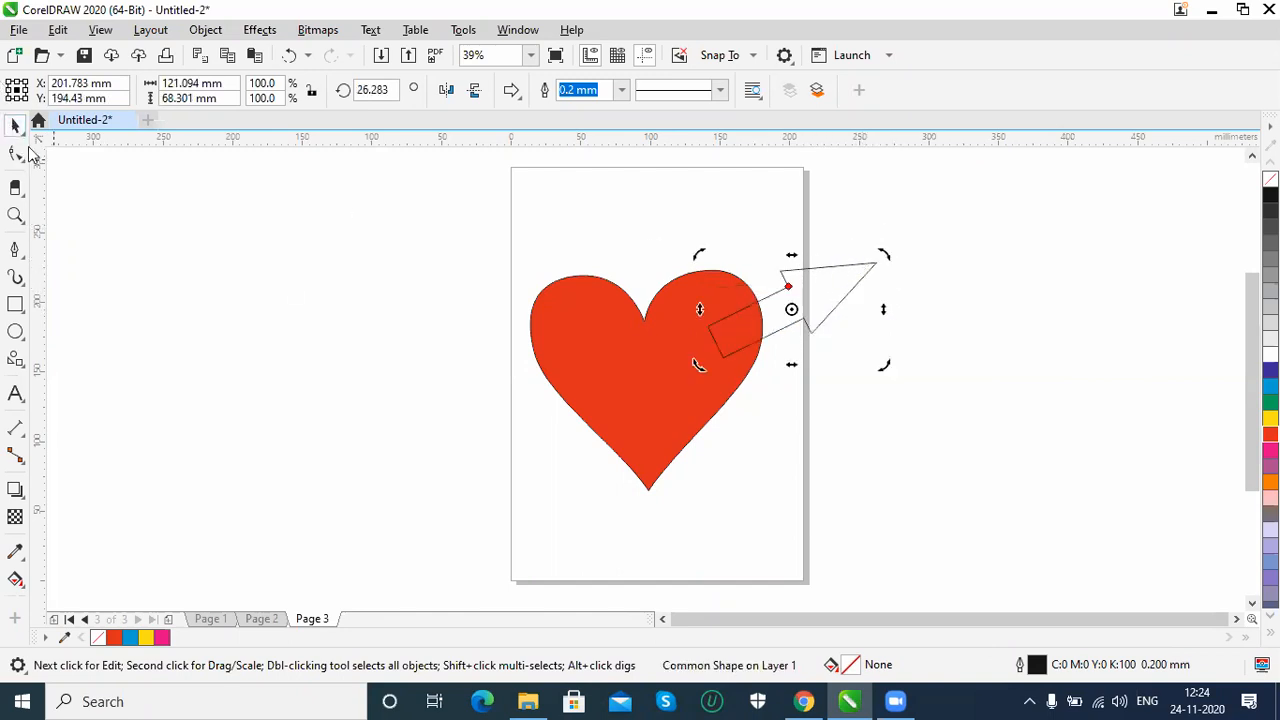
click(875, 280)
click(846, 264)
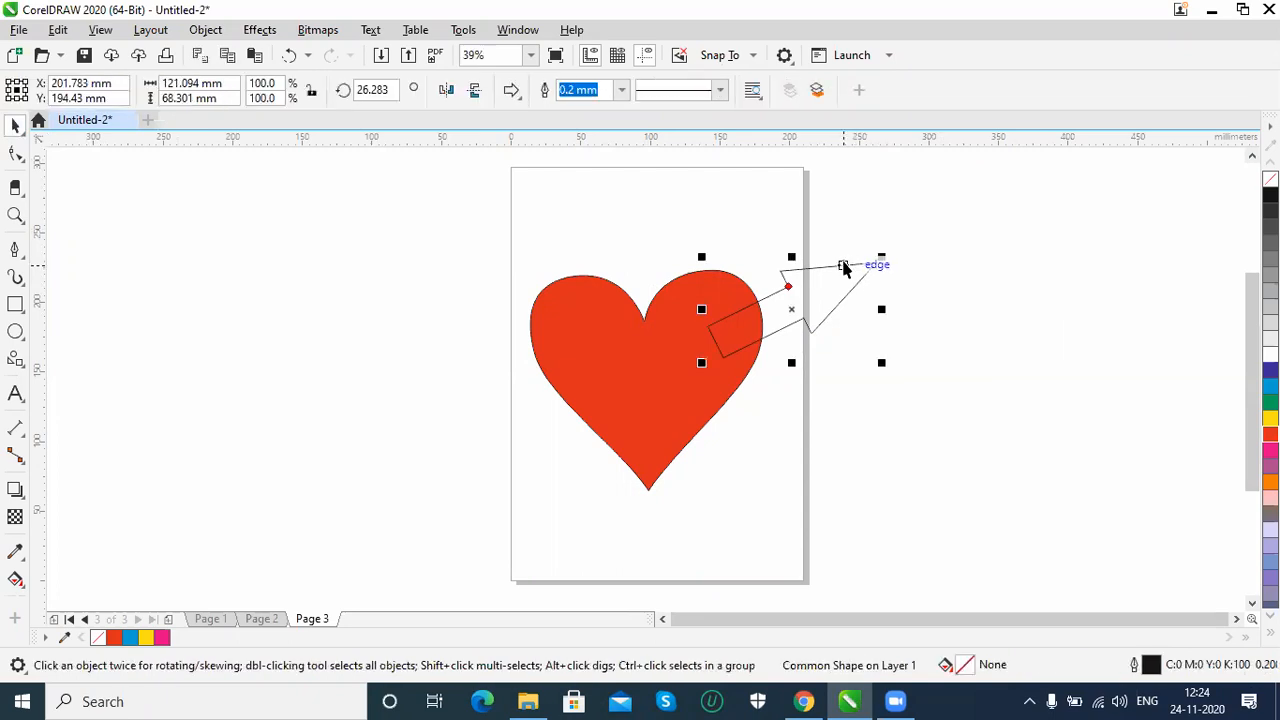
drag(836, 266, 815, 241)
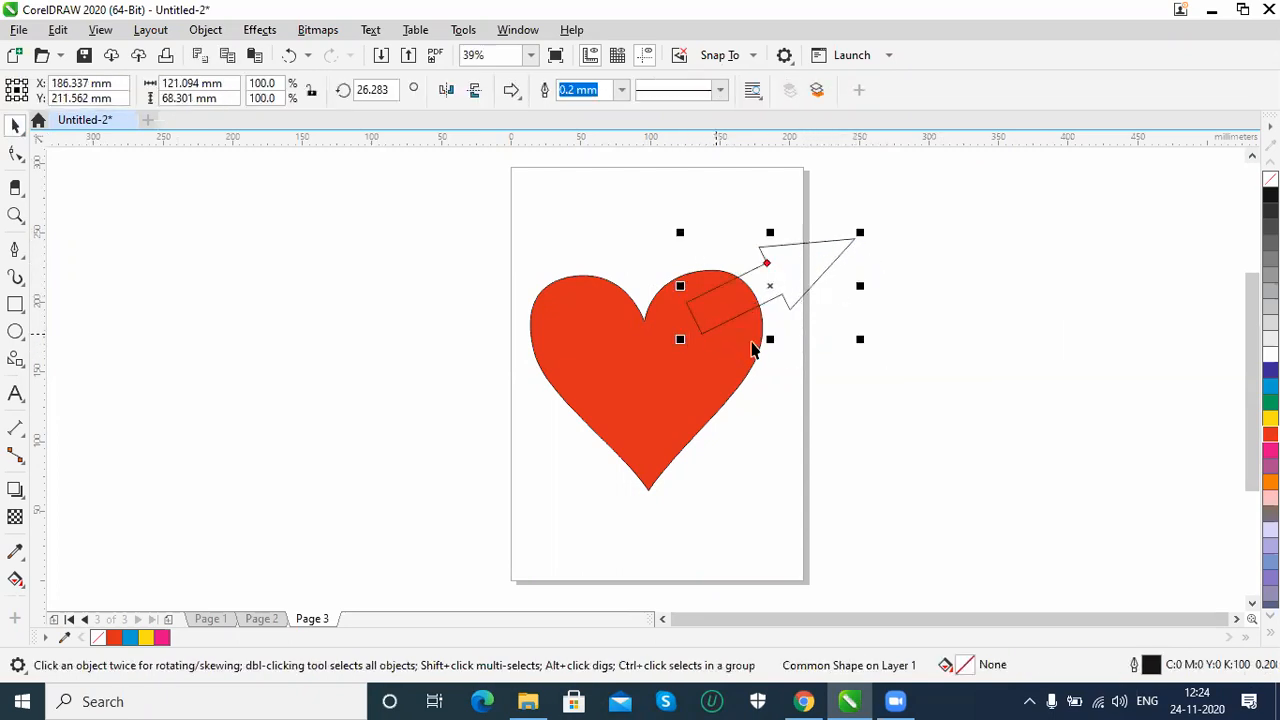
click(829, 240)
drag(857, 233, 855, 219)
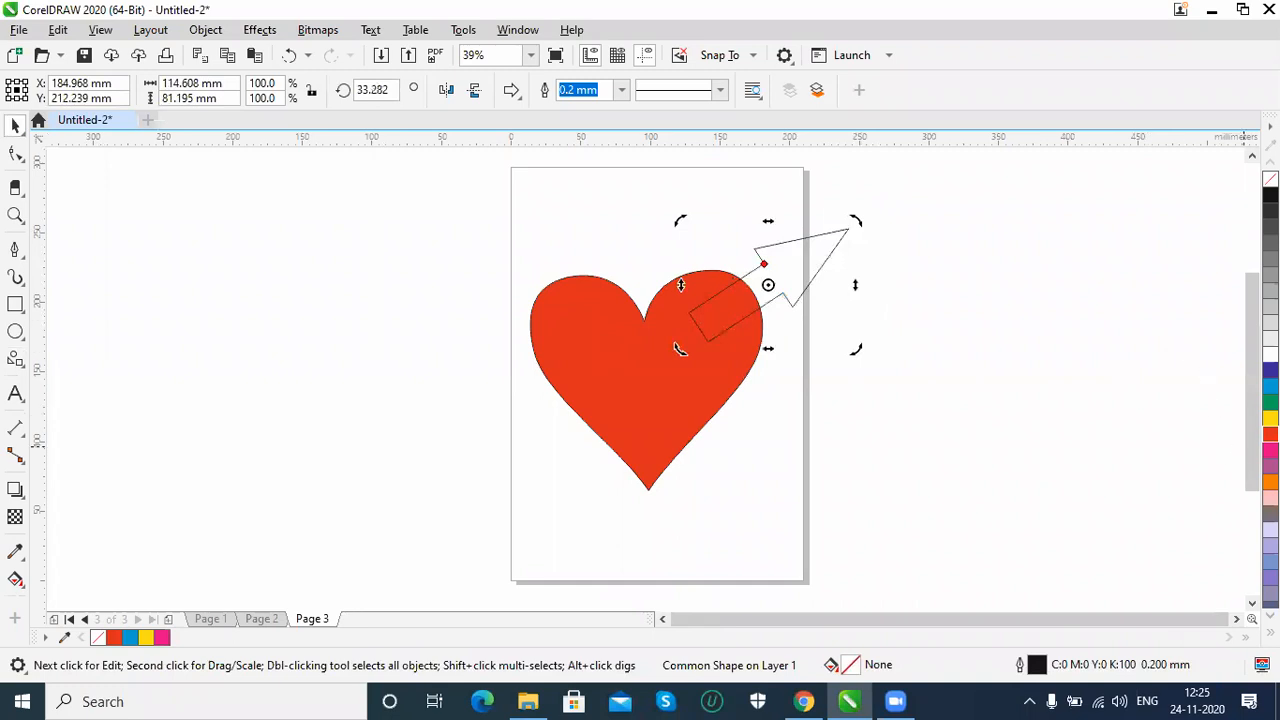
Fill the arrow with green (C:100 M:0 Y:100 K:0) and send it to the back of the page behind the heart.
click(1270, 401)
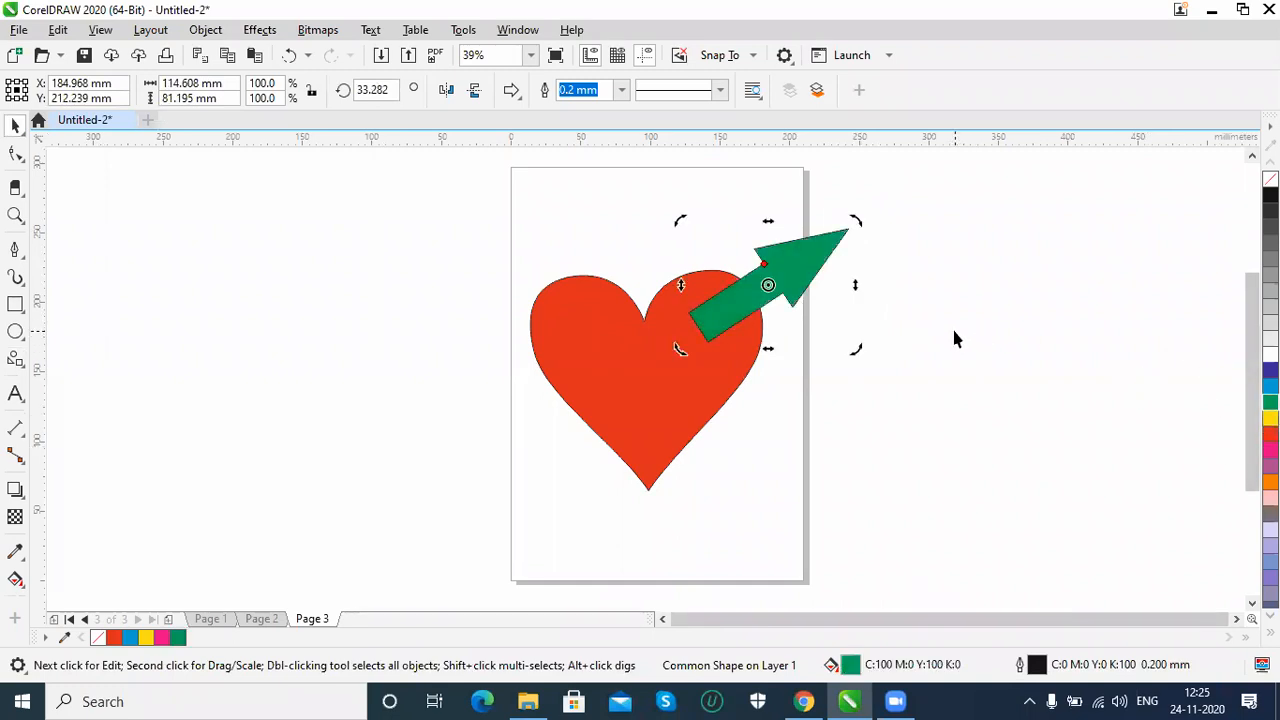
click(798, 272)
right_click(801, 262)
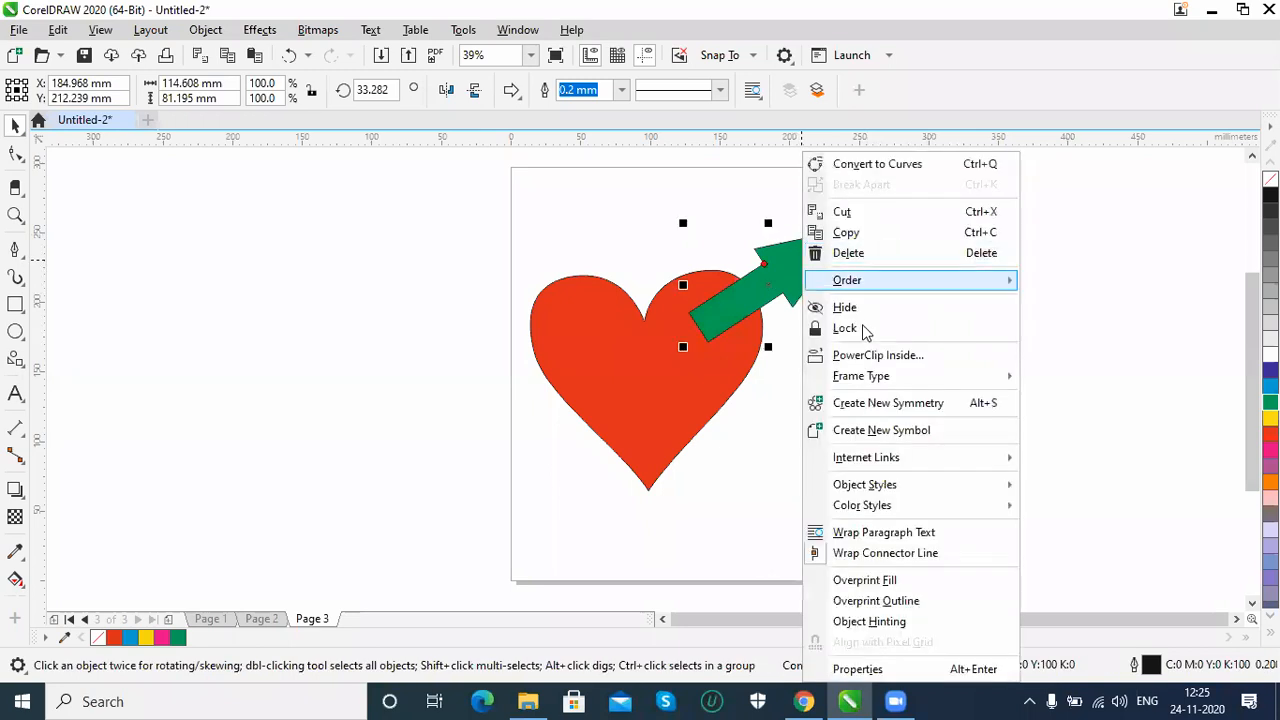
mouse_move(864, 284)
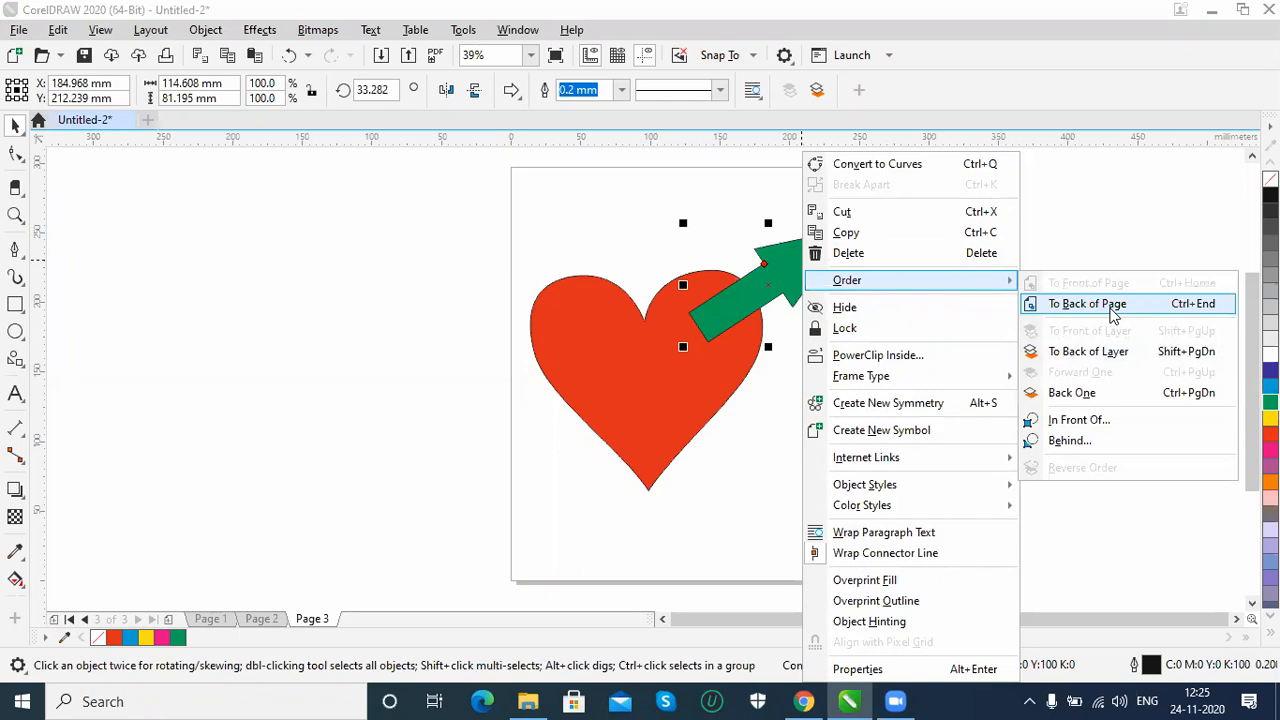
click(1113, 314)
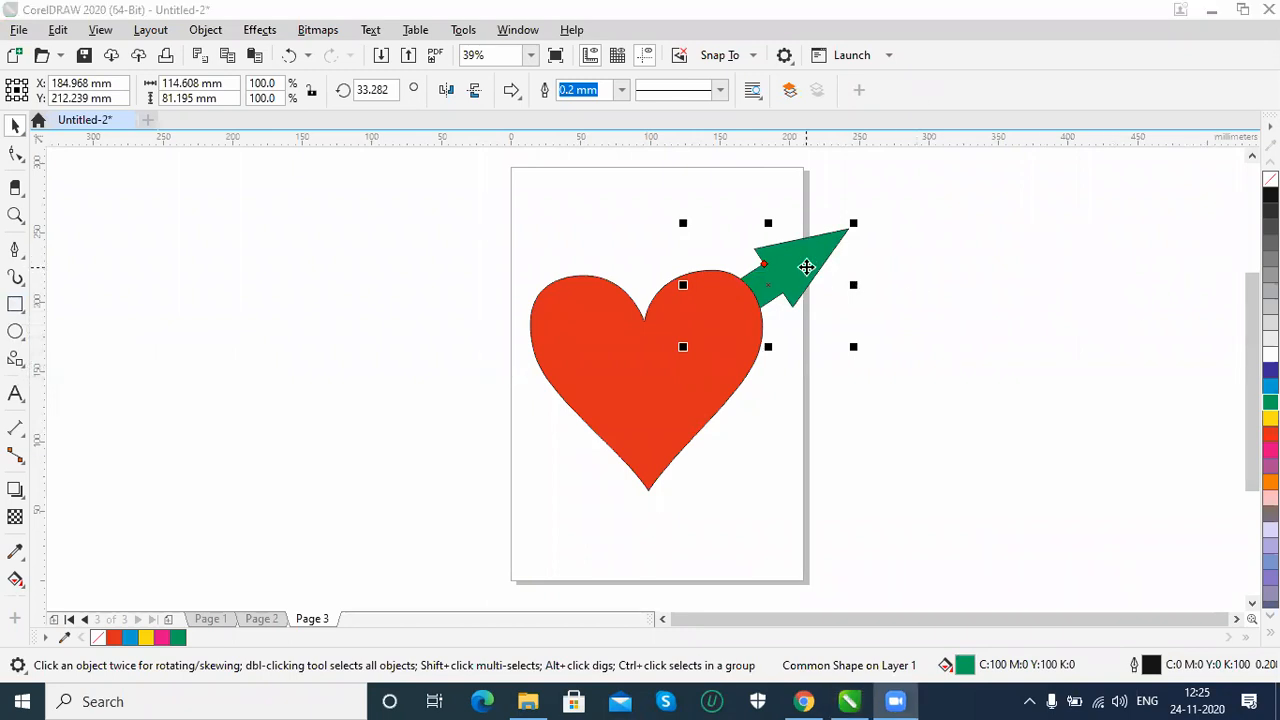
Move the green arrow off the page to the heart's right and set its rotation angle to 360°.
drag(810, 267, 953, 370)
double_click(373, 90)
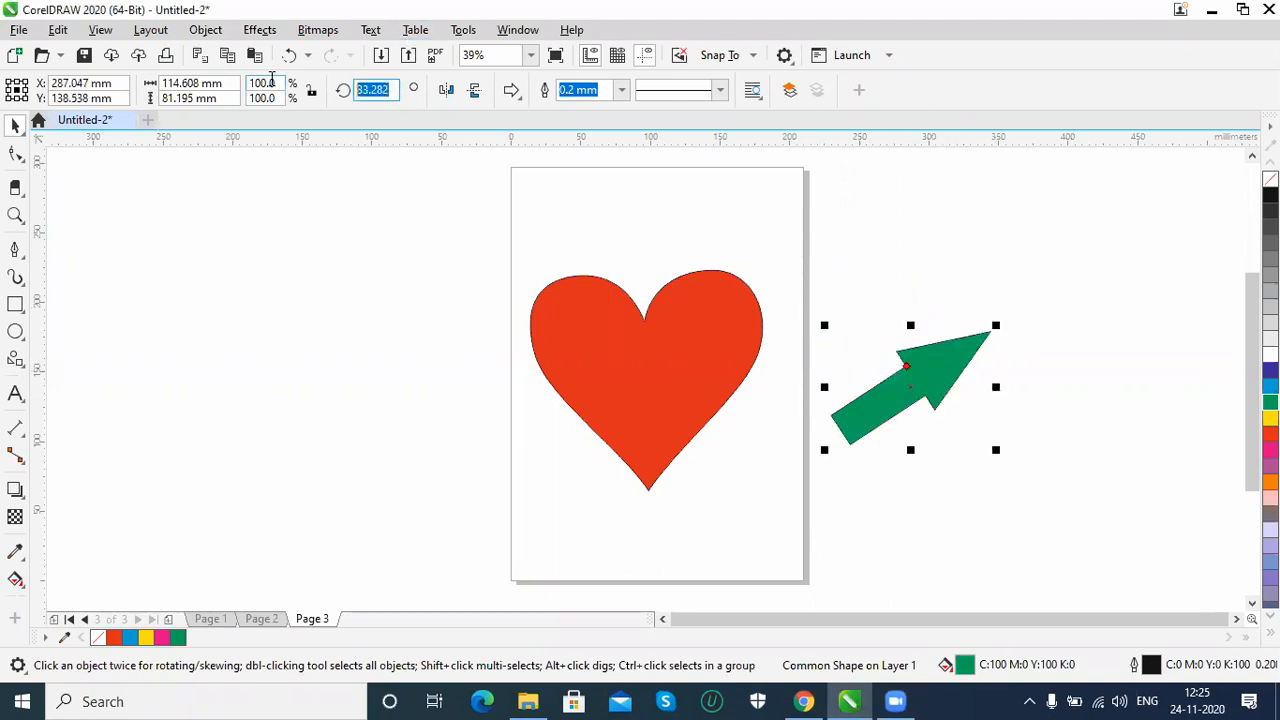
text(360)
key(Return)
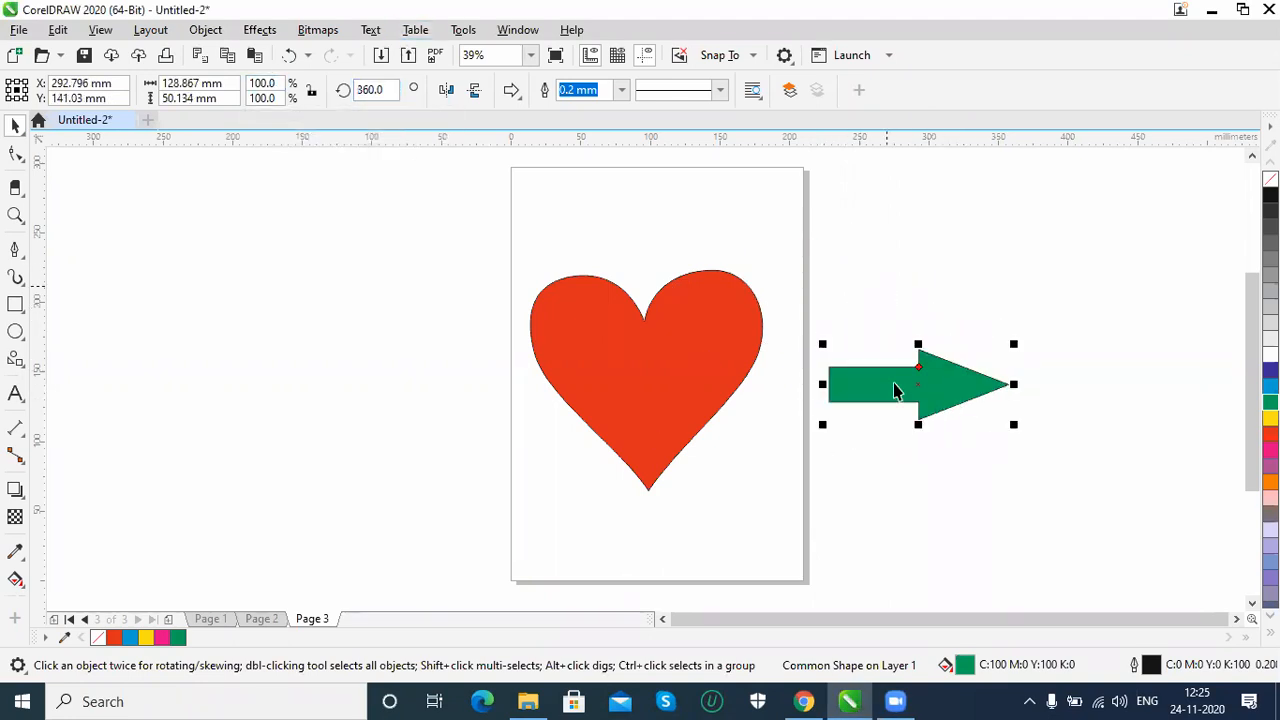
drag(960, 398, 1056, 410)
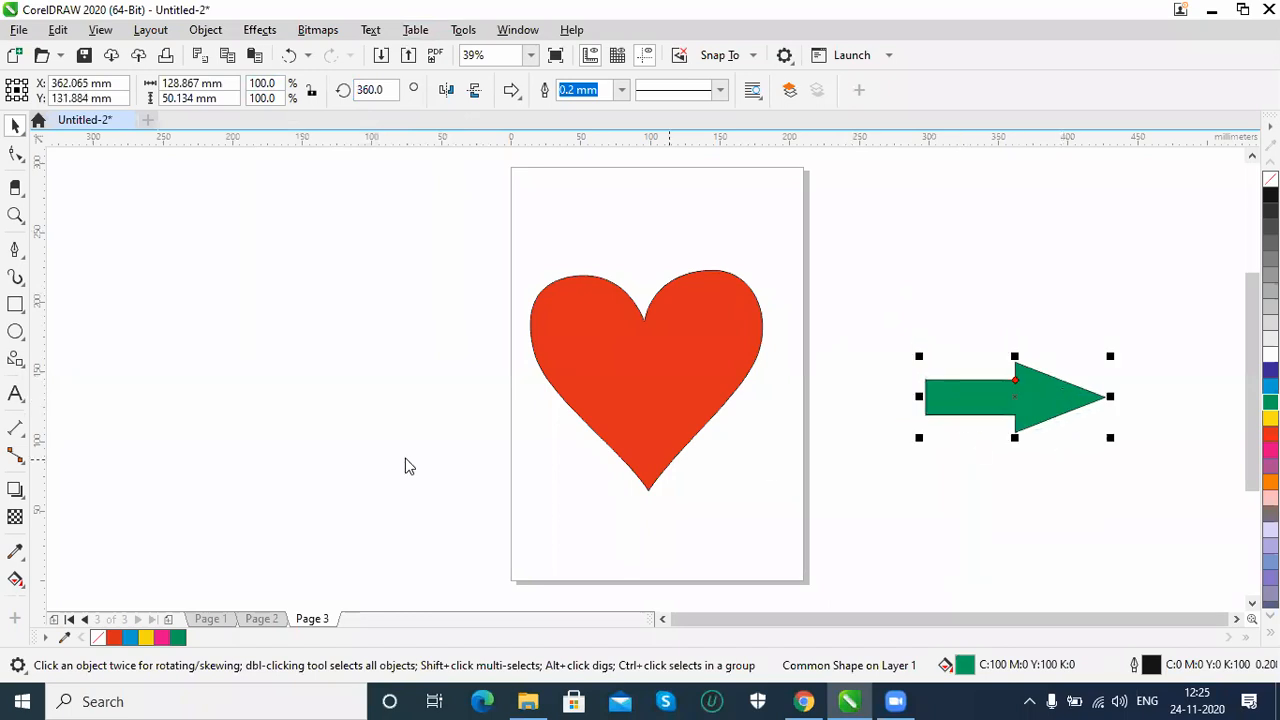
Draw a rectangle about 64 by 25 mm exactly over the arrow's shaft and fill it with the same green.
click(16, 306)
drag(925, 380, 1011, 411)
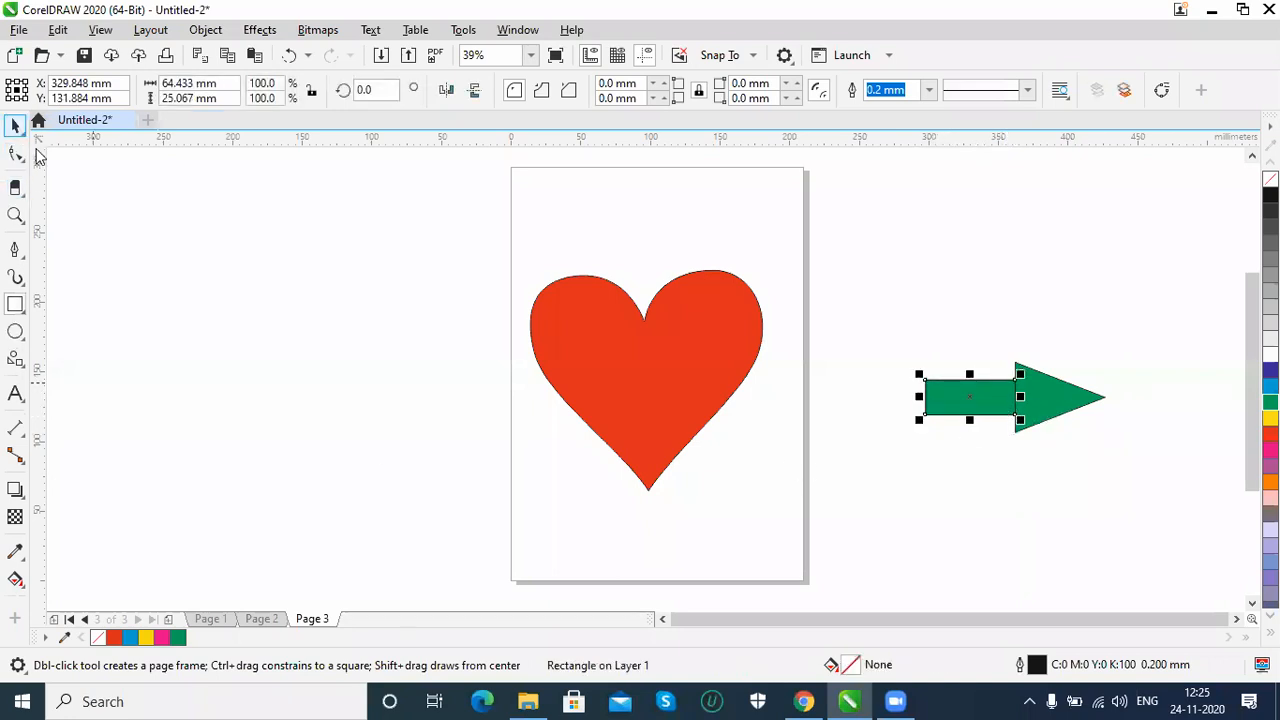
click(16, 125)
drag(1270, 403, 947, 407)
Nudge the green rectangle left to X of about 310.6 mm so it extends the arrow's shaft.
key(Left)
key(Left)
key(Left)
key(Left)
key(Left)
key(Left)
key(Left)
key(Left)
key(Left)
key(Left)
key(Left)
key(Left)
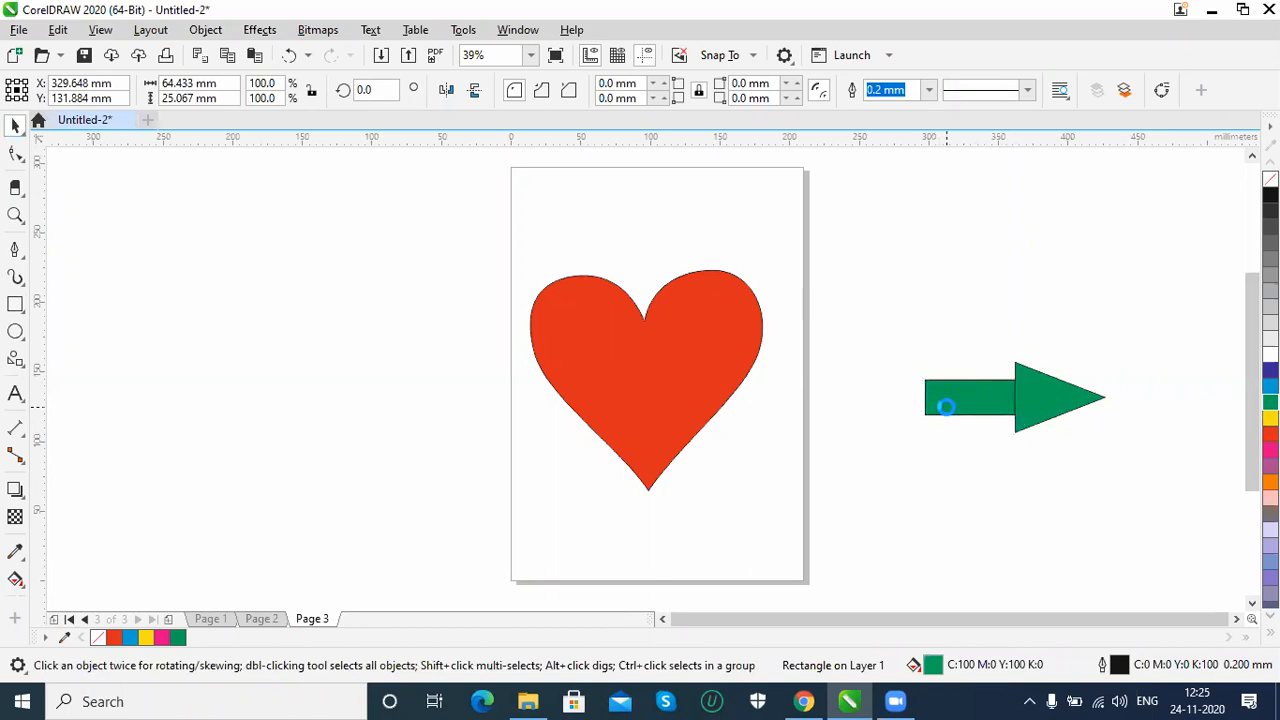
key(Left)
key(Left)
key(Left)
key(Left)
key(Left)
key(Left)
key(Left)
key(Left)
key(Left)
key(Left)
key(Left)
key(Left)
key(Left)
key(Left)
key(Left)
key(Left)
key(Left)
key(Left)
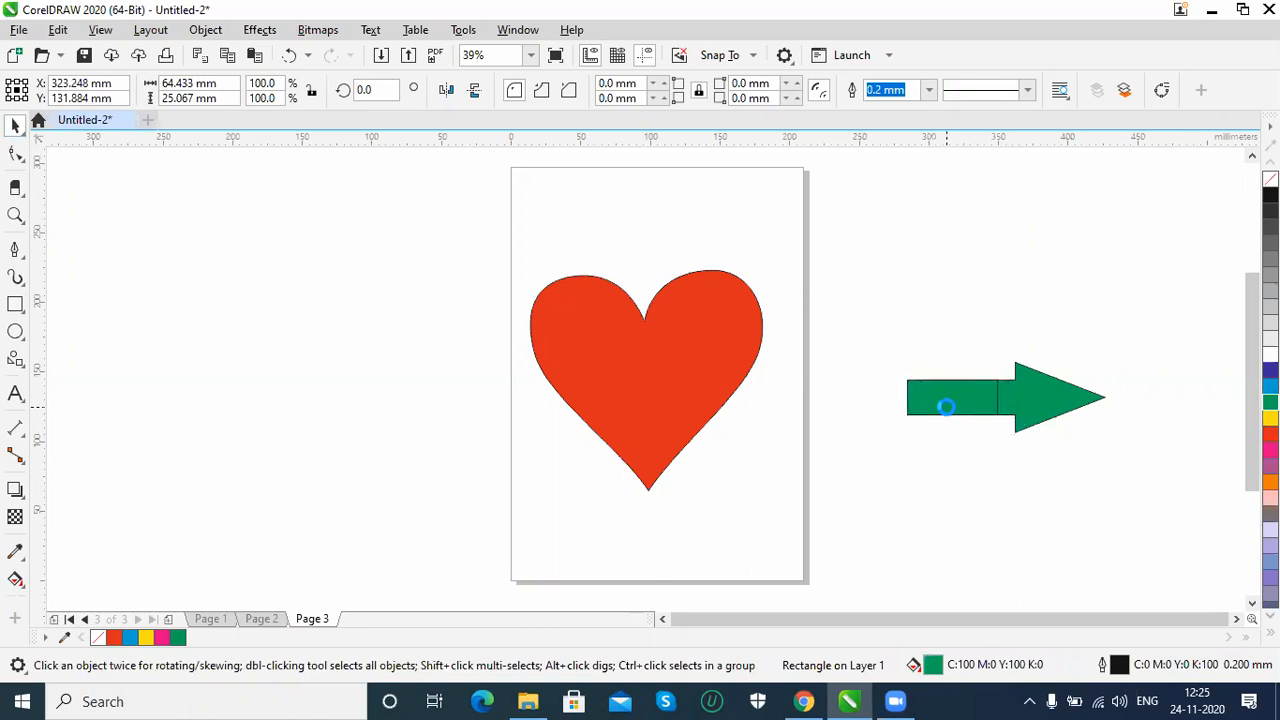
key(Left)
key(Left)
key(Left)
key(Left)
key(Left)
key(Left)
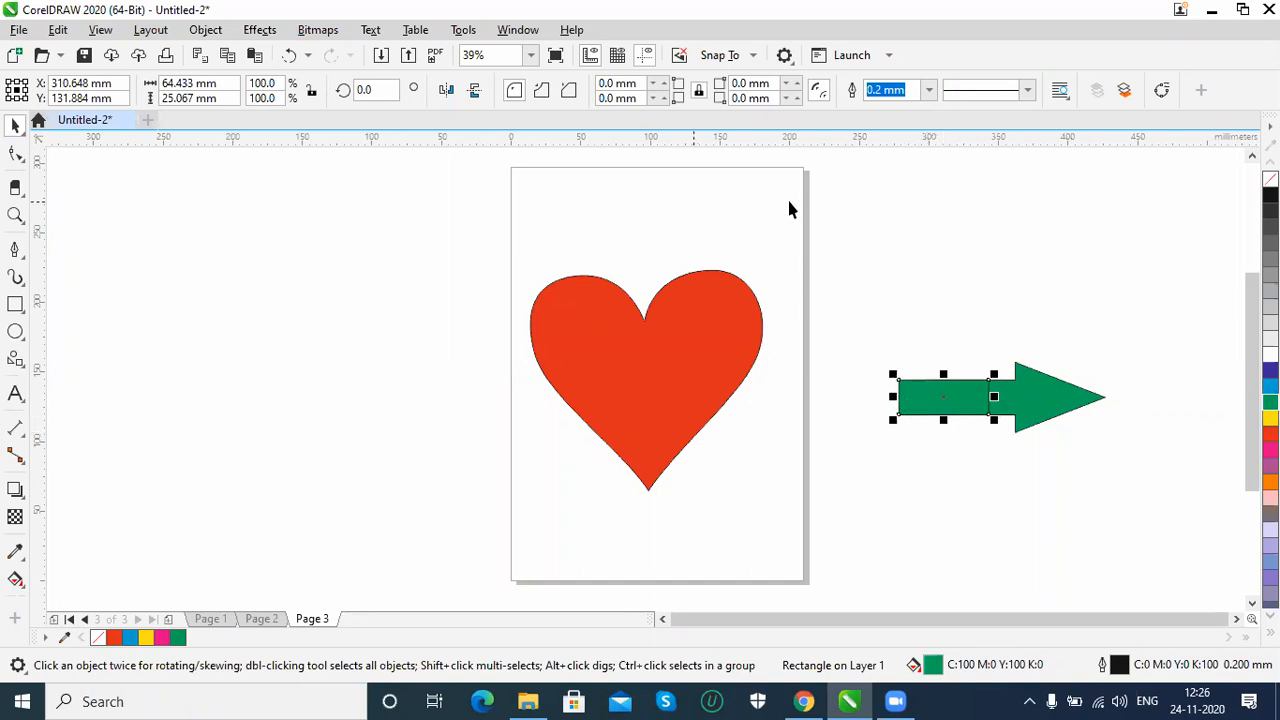
Deselect everything and set the document's nudge distance to 1.0 mm.
click(871, 234)
key(ctrl+a)
text(0)
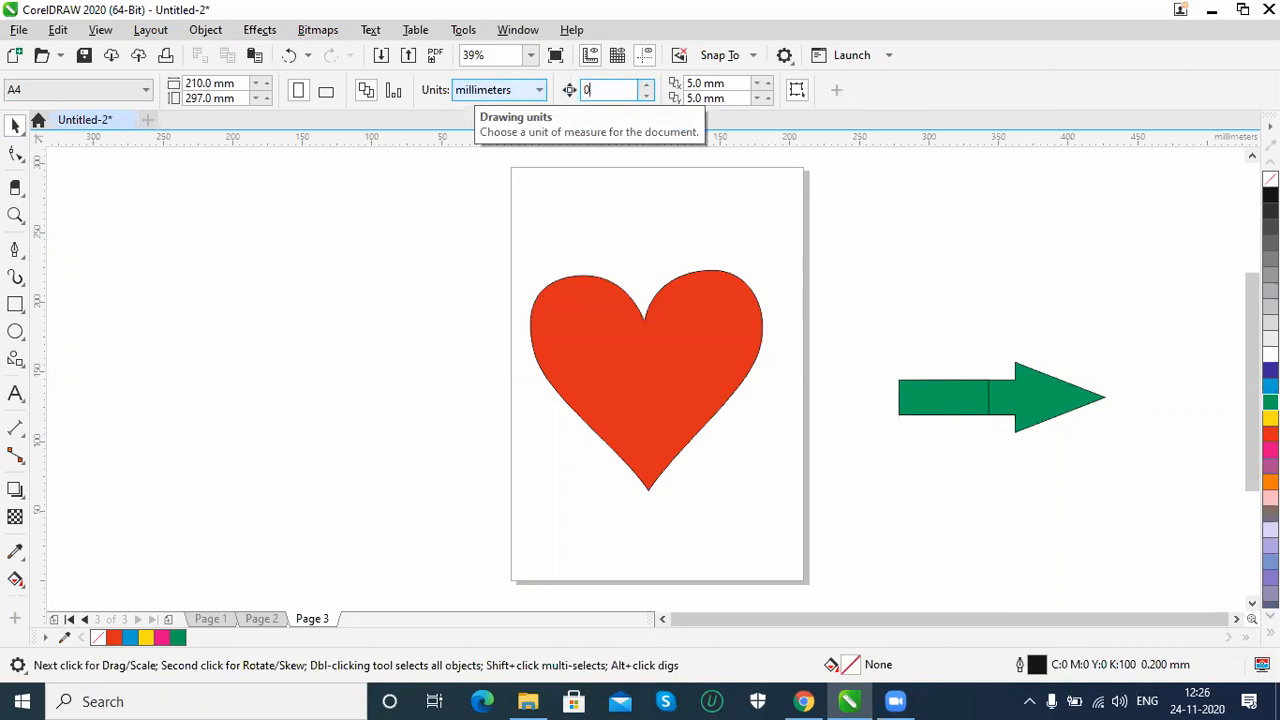
text(1)
key(Return)
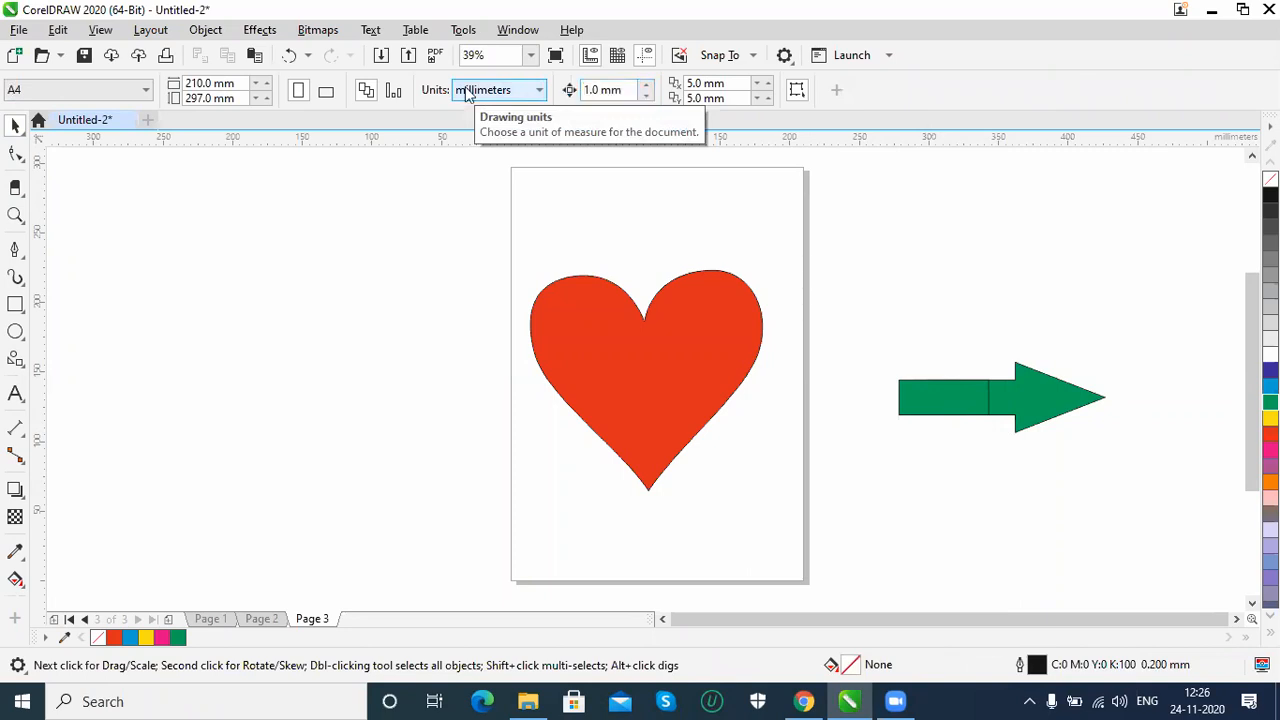
Nudge the green rectangle away from the arrow towards the heart to X of about 204.6 mm, keeping it level with the shaft.
click(939, 405)
key(Left)
key(Left)
key(Left)
key(Left)
key(Left)
key(Left)
key(Left)
key(Left)
key(Left)
key(Left)
key(Left)
key(Left)
key(Left)
key(Left)
key(Left)
key(Left)
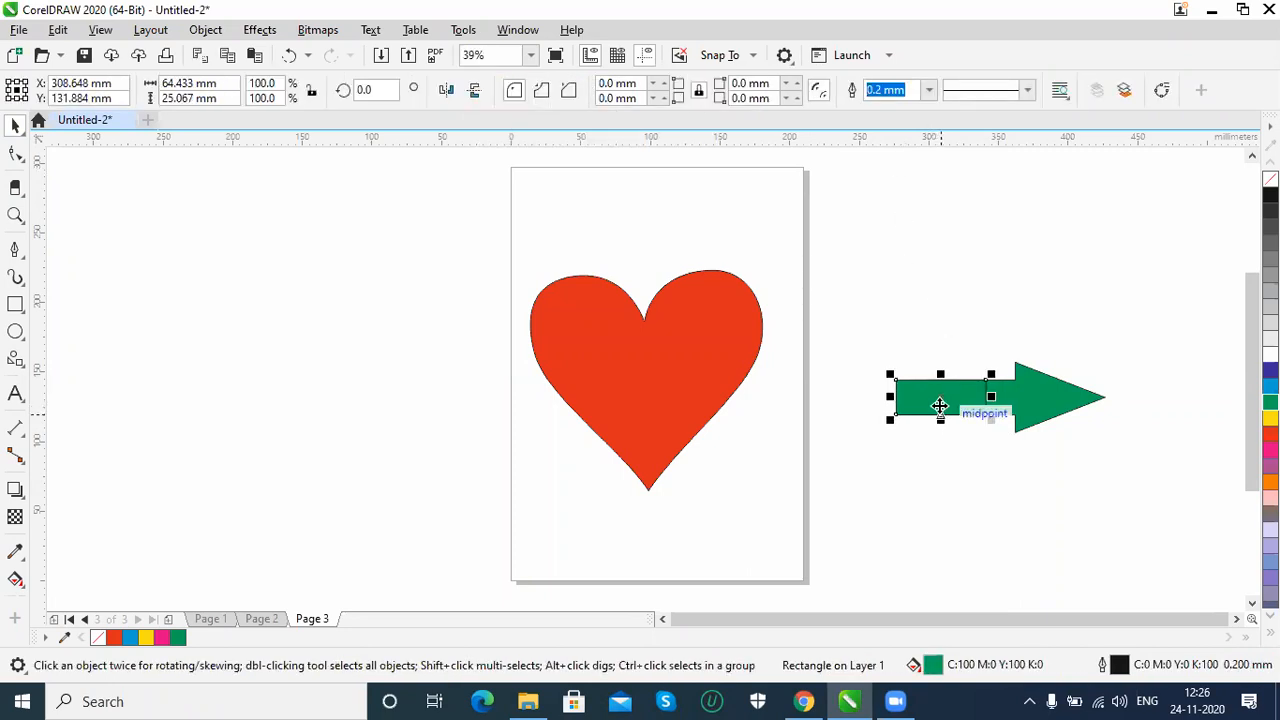
key(Left)
key(Left)
key(Left)
key(Left)
key(Left)
key(Left)
key(Left)
key(Left)
key(Left)
key(Left)
key(Left)
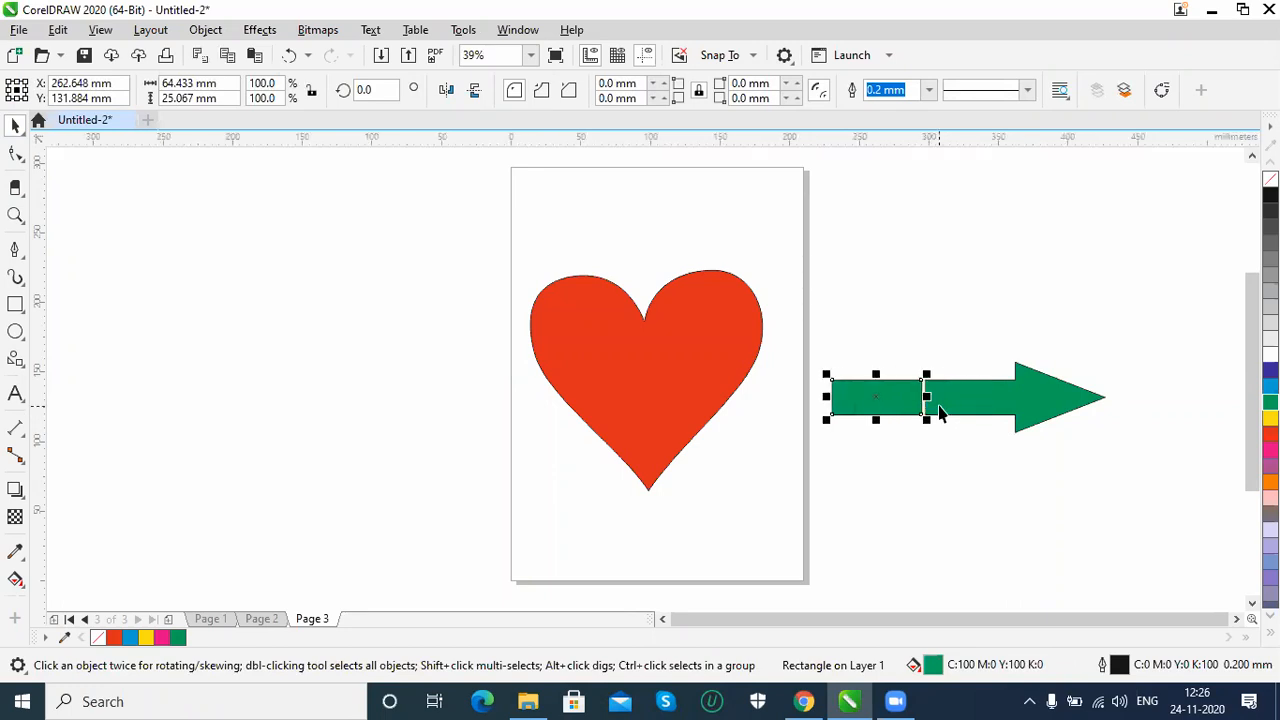
key(Left)
key(Left)
key(Left)
key(Left)
key(Left)
key(Left)
key(Left)
key(Left)
key(Left)
key(Left)
key(Left)
key(Left)
key(Left)
key(Left)
key(Left)
key(Left)
key(Left)
key(Left)
key(Left)
key(Left)
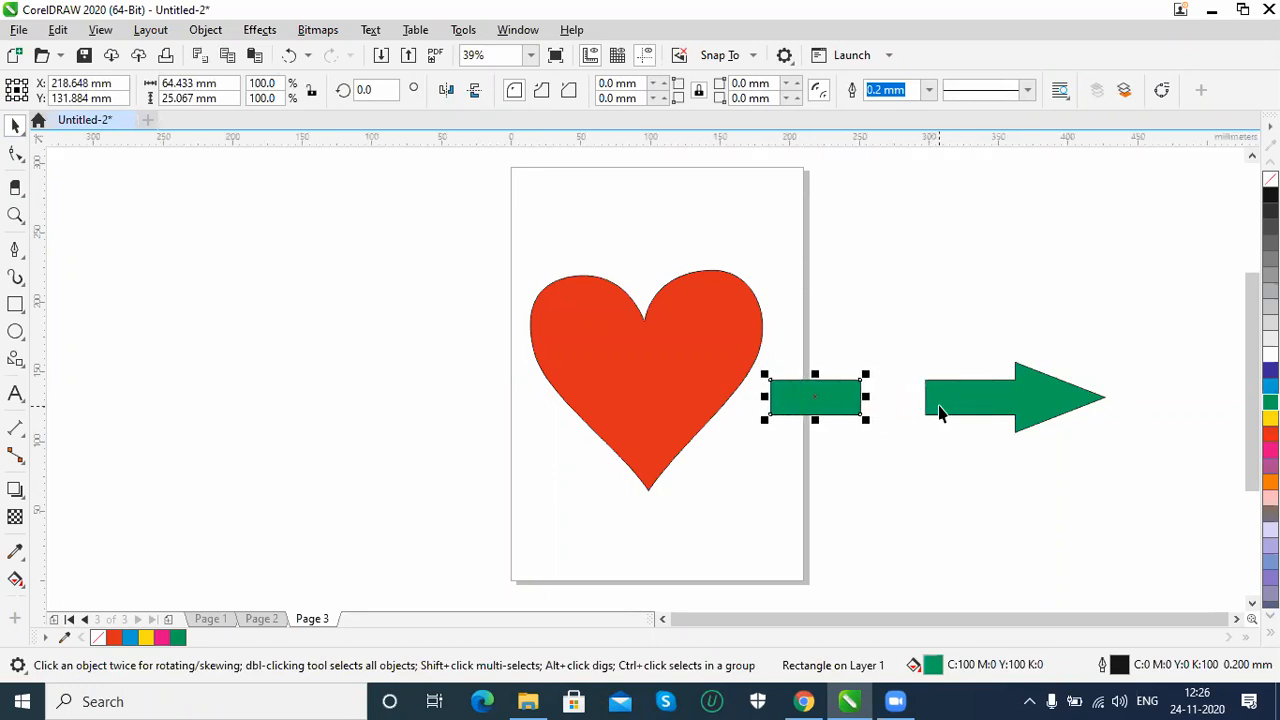
key(Left)
key(Left)
key(Left)
key(Left)
key(Left)
key(Left)
key(Left)
key(Left)
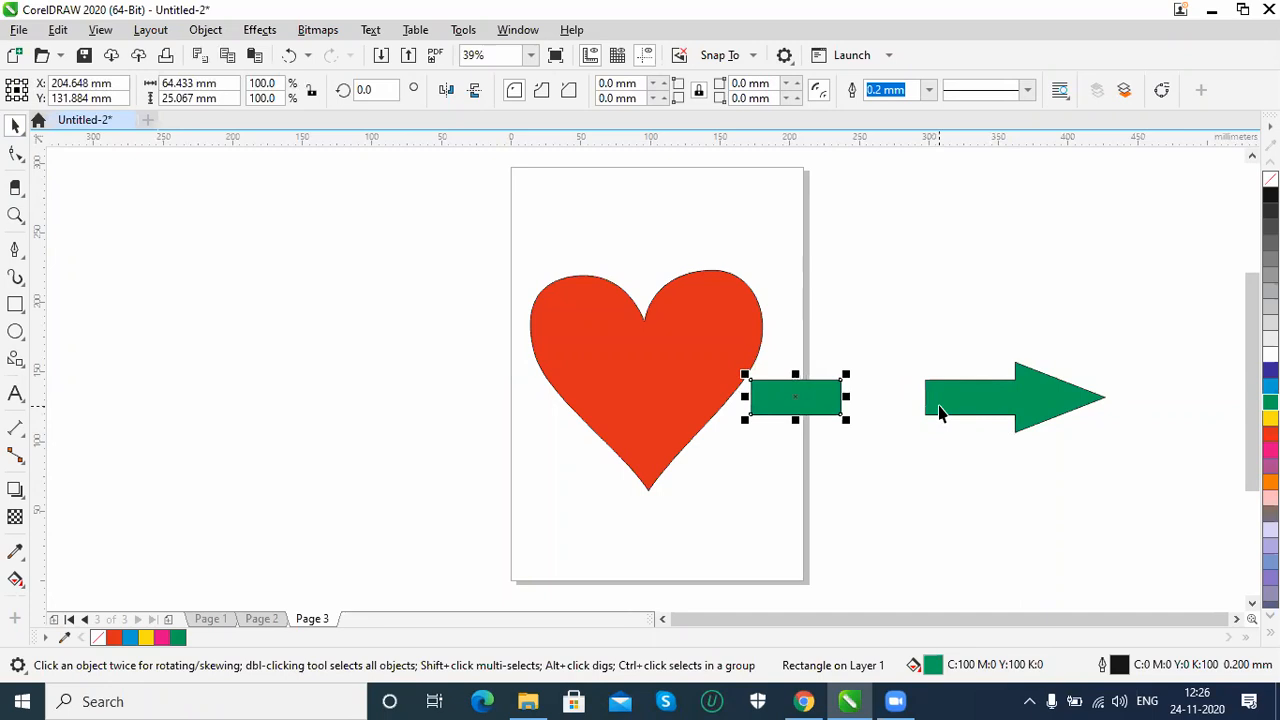
Move the rectangle and arrow together onto the heart, rotate them to about 33.5° and centre them at about X 137, Y 173.4 mm.
shift+click(974, 398)
drag(983, 394, 757, 344)
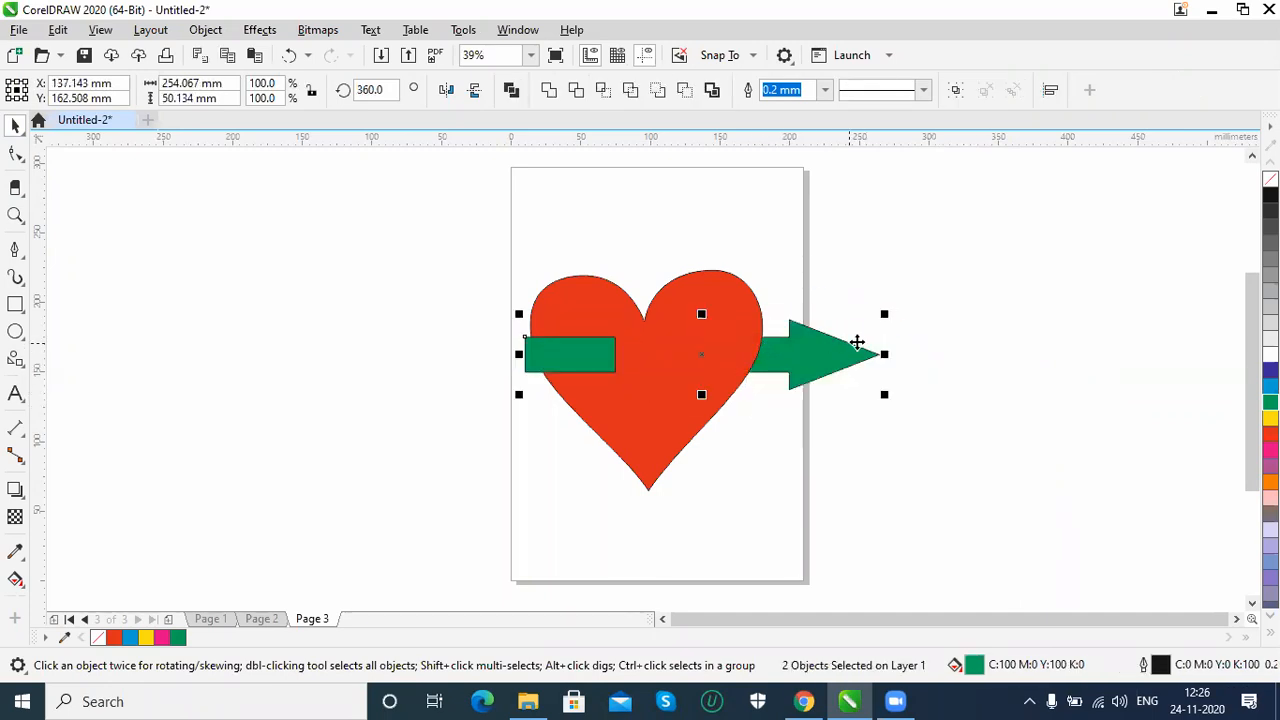
click(840, 352)
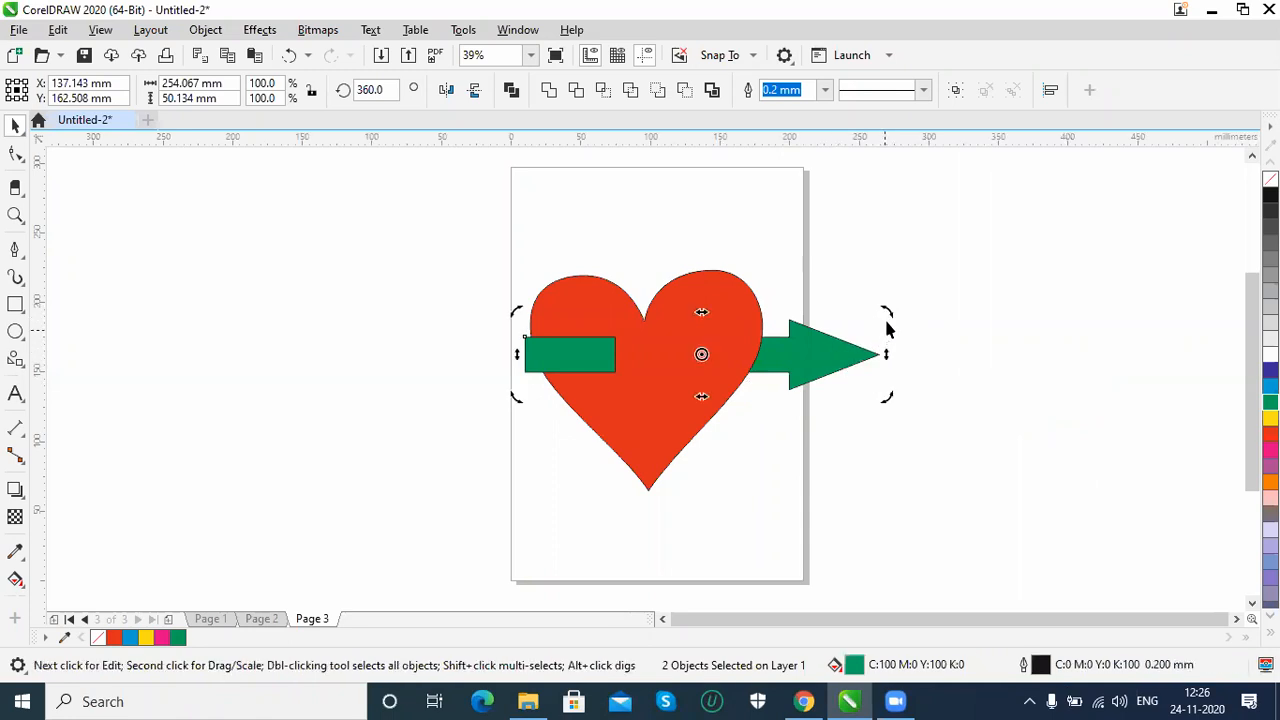
mouse_move(891, 311)
mouse_down()
mouse_move(831, 191)
mouse_move(840, 214)
mouse_up()
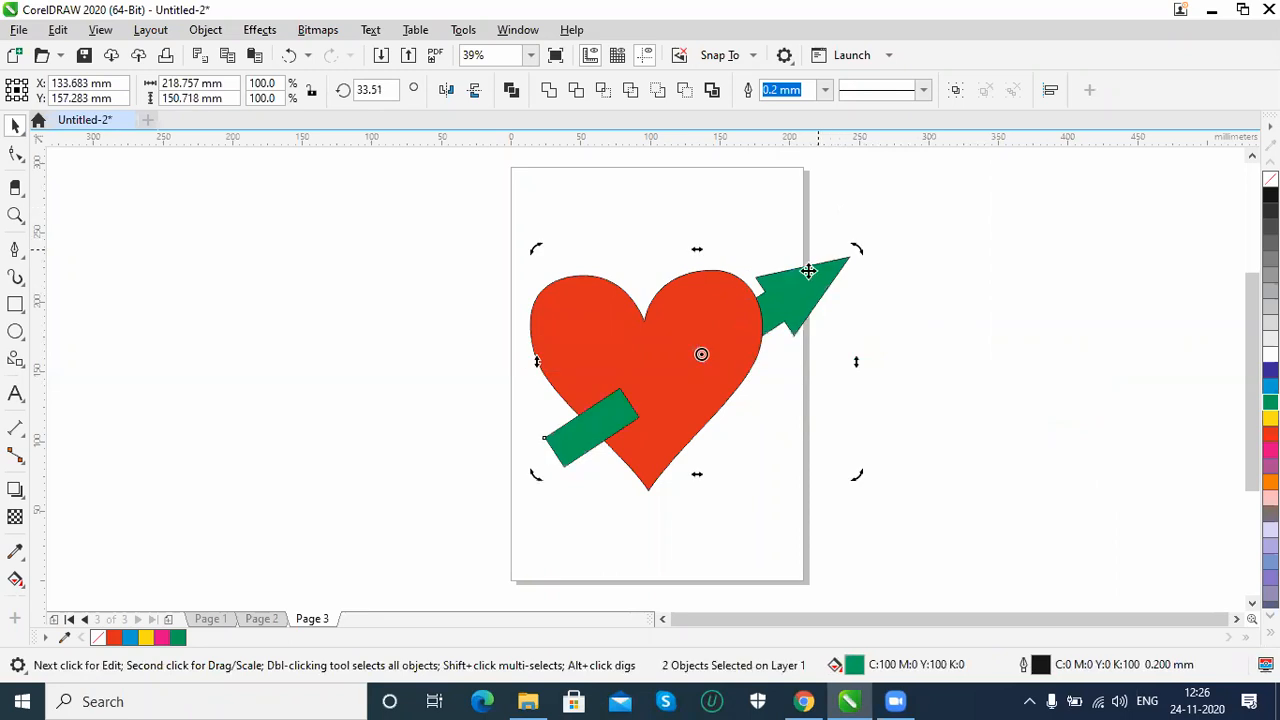
mouse_move(786, 301)
mouse_down()
mouse_move(777, 277)
mouse_move(791, 286)
mouse_up()
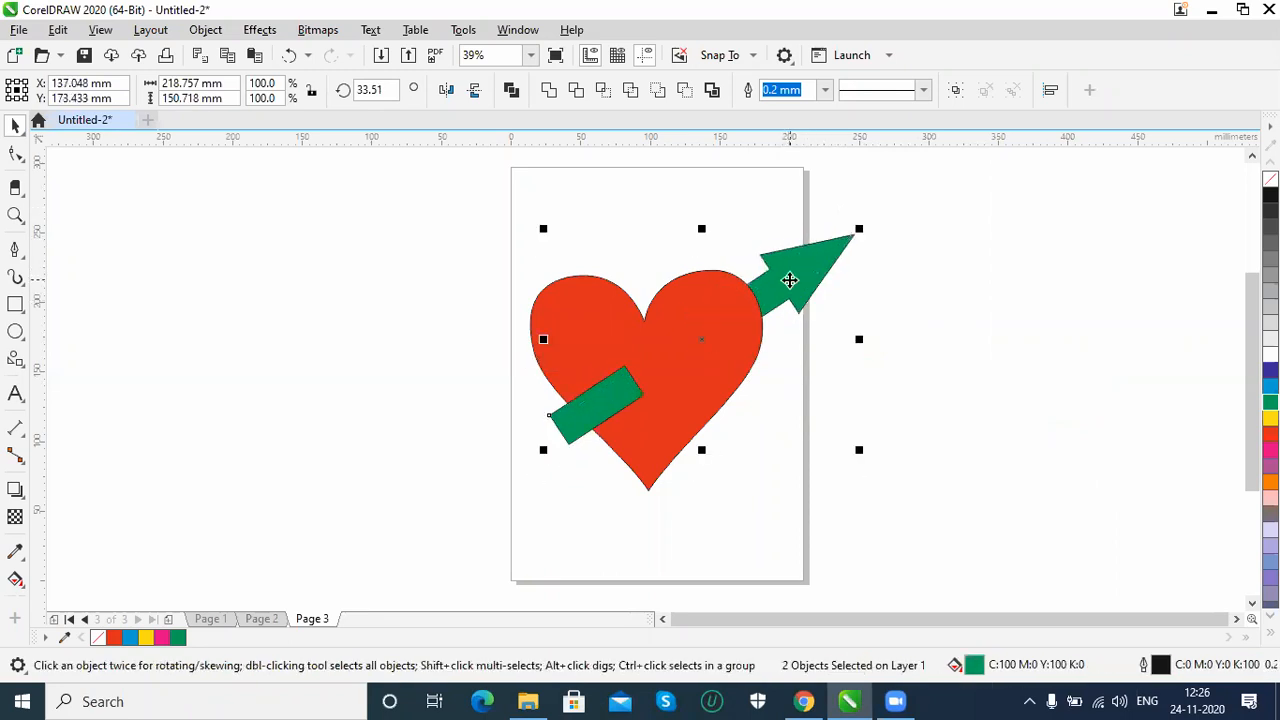
click(1020, 415)
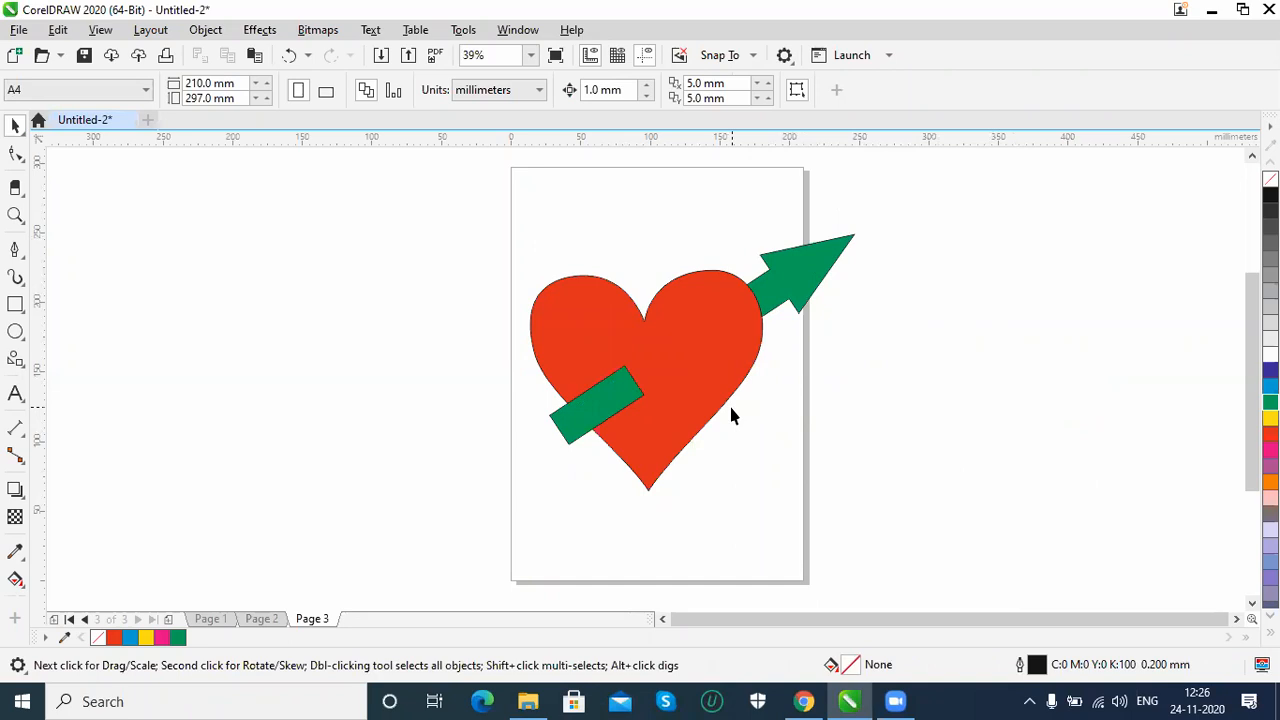
Draw an open curve about 27 by 34 mm across the green rectangle's end inside the heart.
key(z)
drag(600, 350, 674, 424)
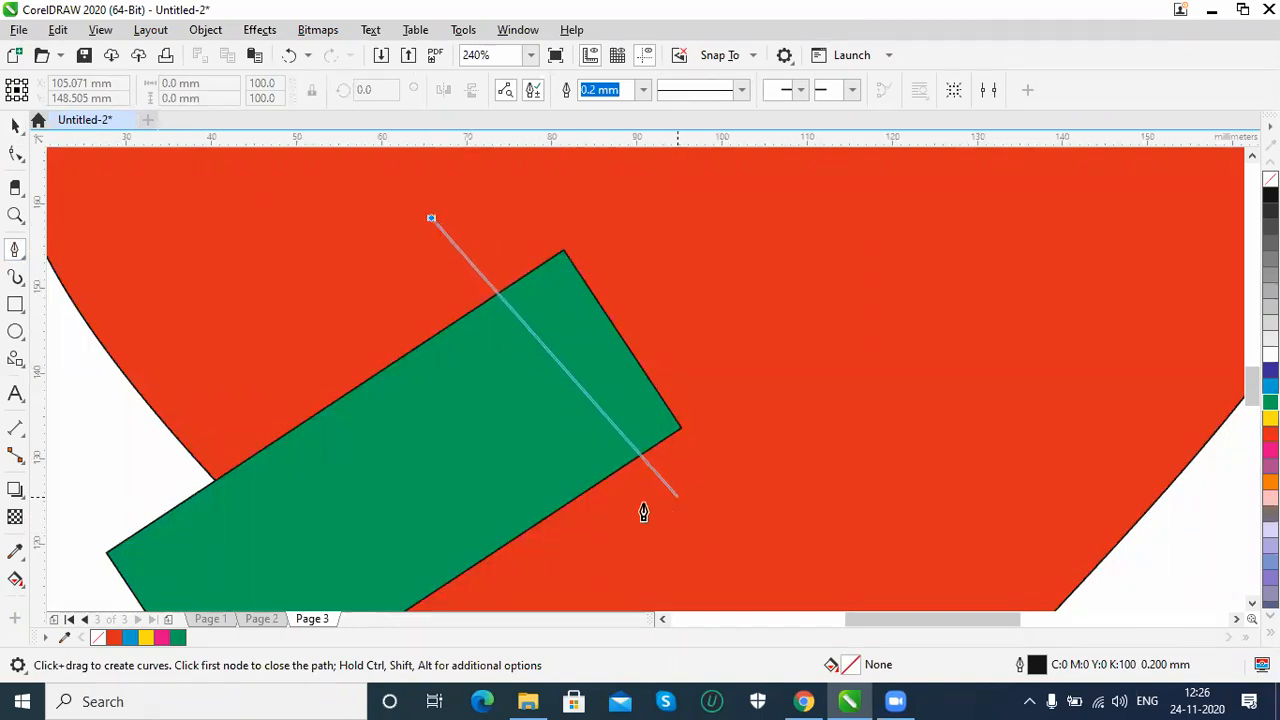
mouse_move(660, 510)
mouse_down()
mouse_move(645, 668)
mouse_move(652, 628)
mouse_move(665, 645)
mouse_move(698, 632)
mouse_move(651, 266)
mouse_up()
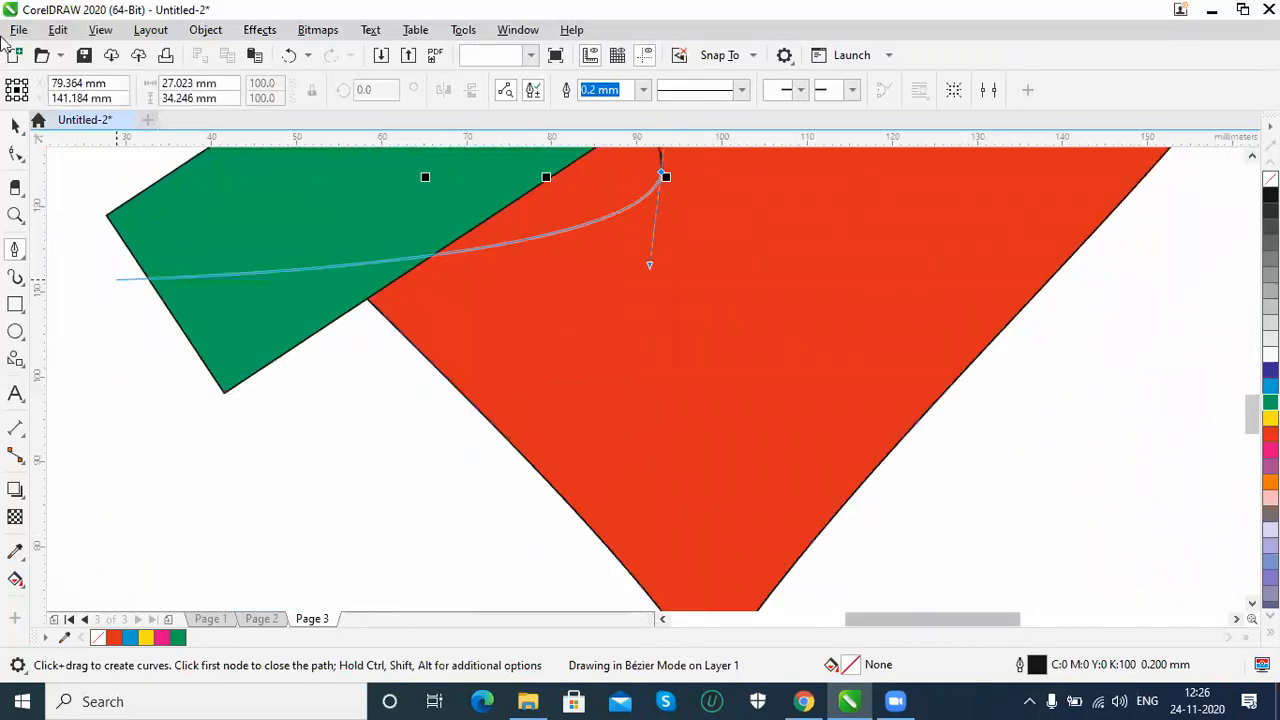
key(Escape)
key(space)
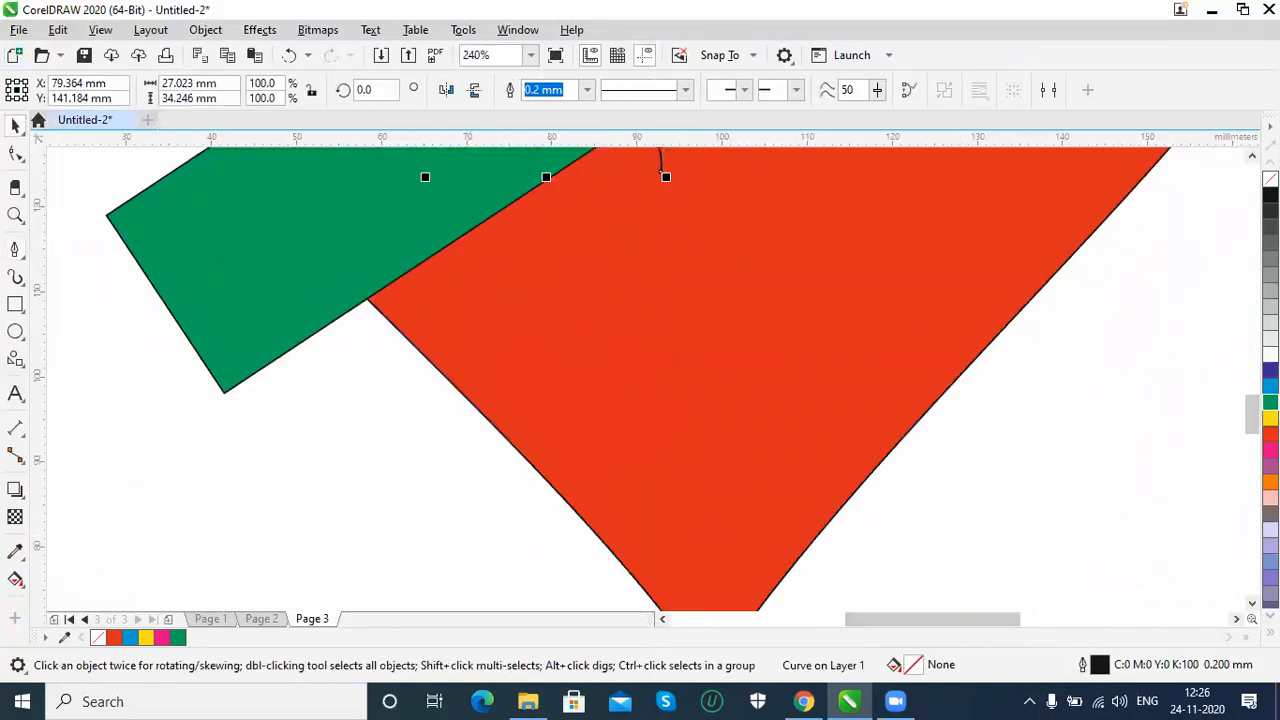
scroll(640, 380, up, 3)
scroll(460, 343, up, 2)
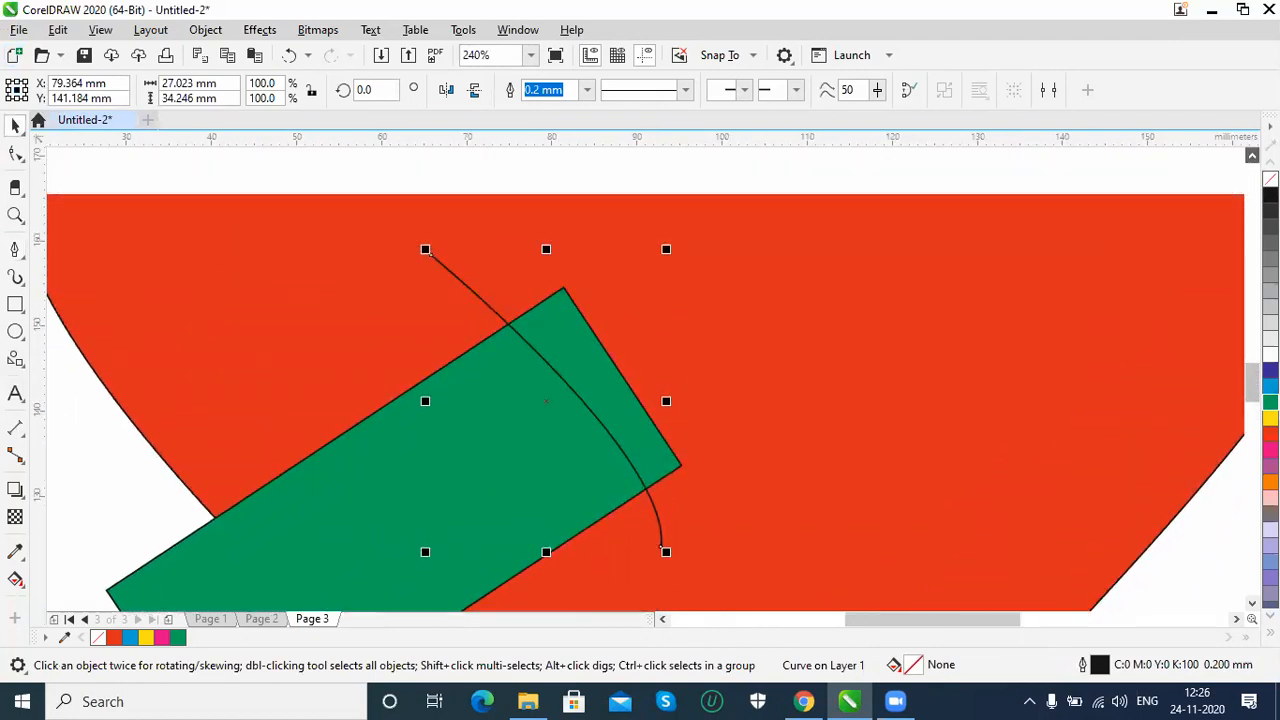
Move the curve onto the rectangle's upper end corner and reshape its lower node and handle so it arcs through the lower corner.
drag(507, 322, 569, 294)
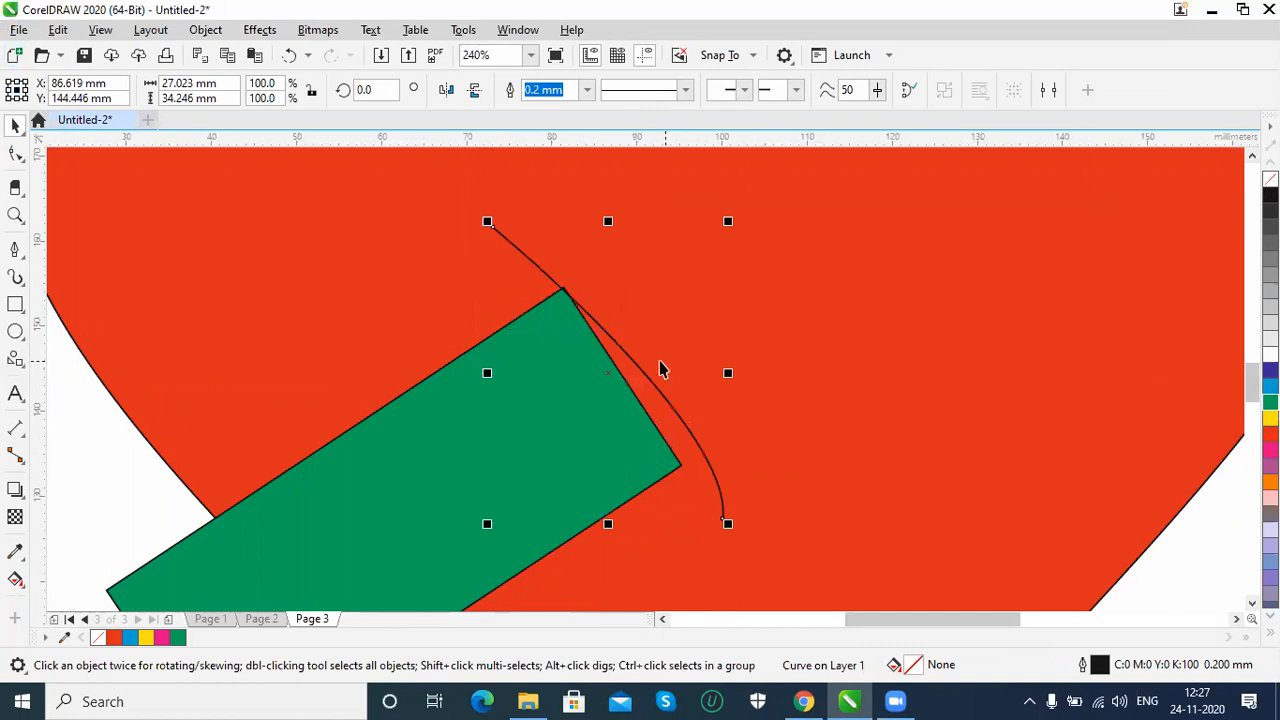
click(16, 154)
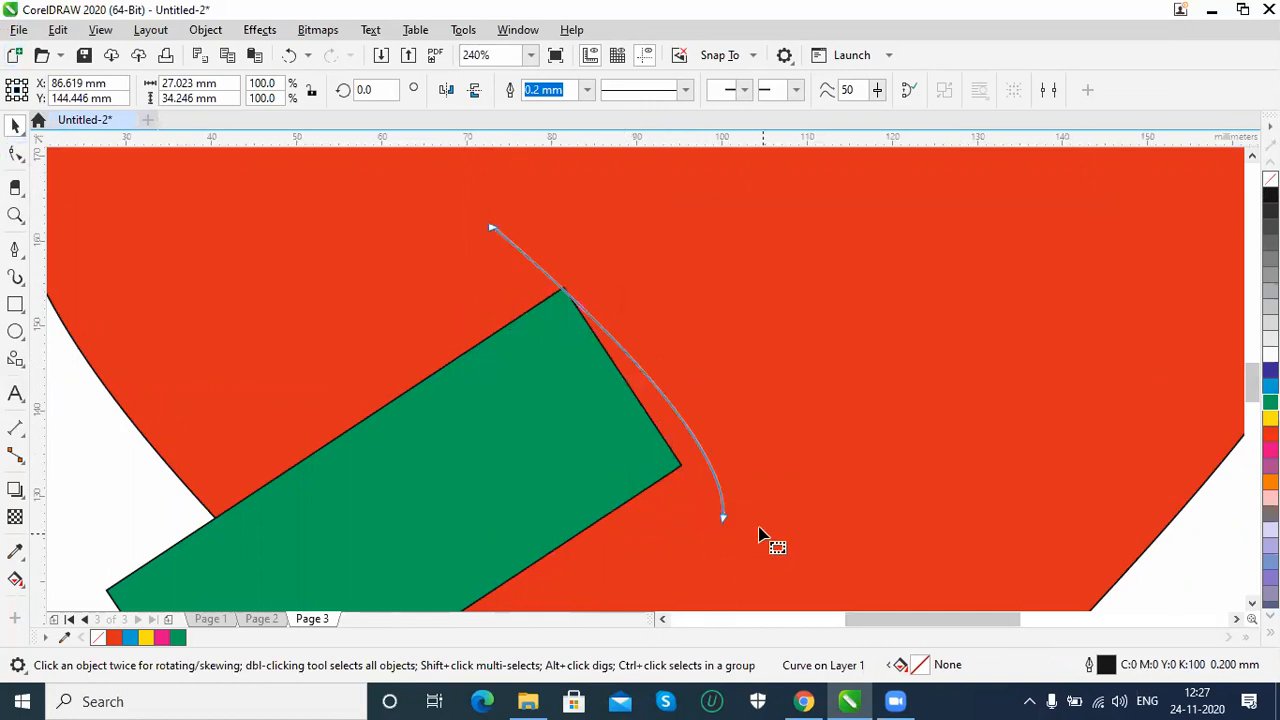
drag(724, 520, 677, 534)
drag(687, 440, 711, 355)
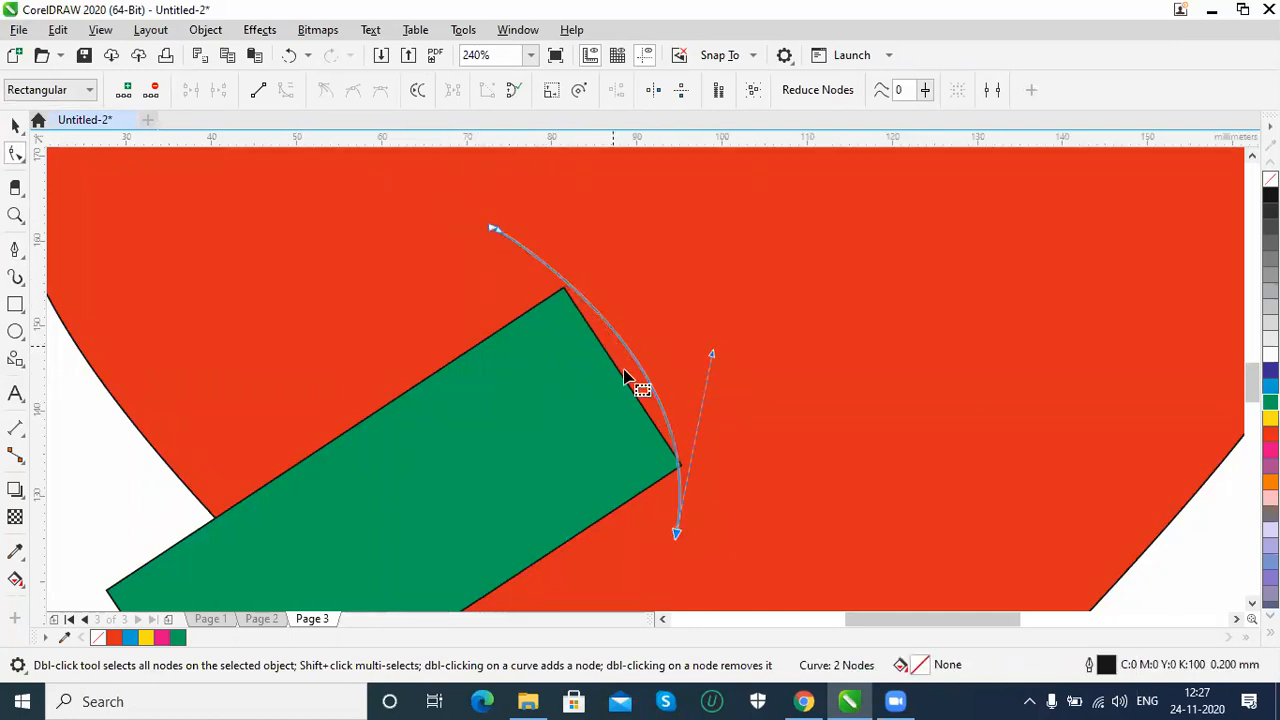
Move the arc slightly to about X 85.0, Y 142.4 mm so it meets both corners of the rectangle's end.
click(15, 124)
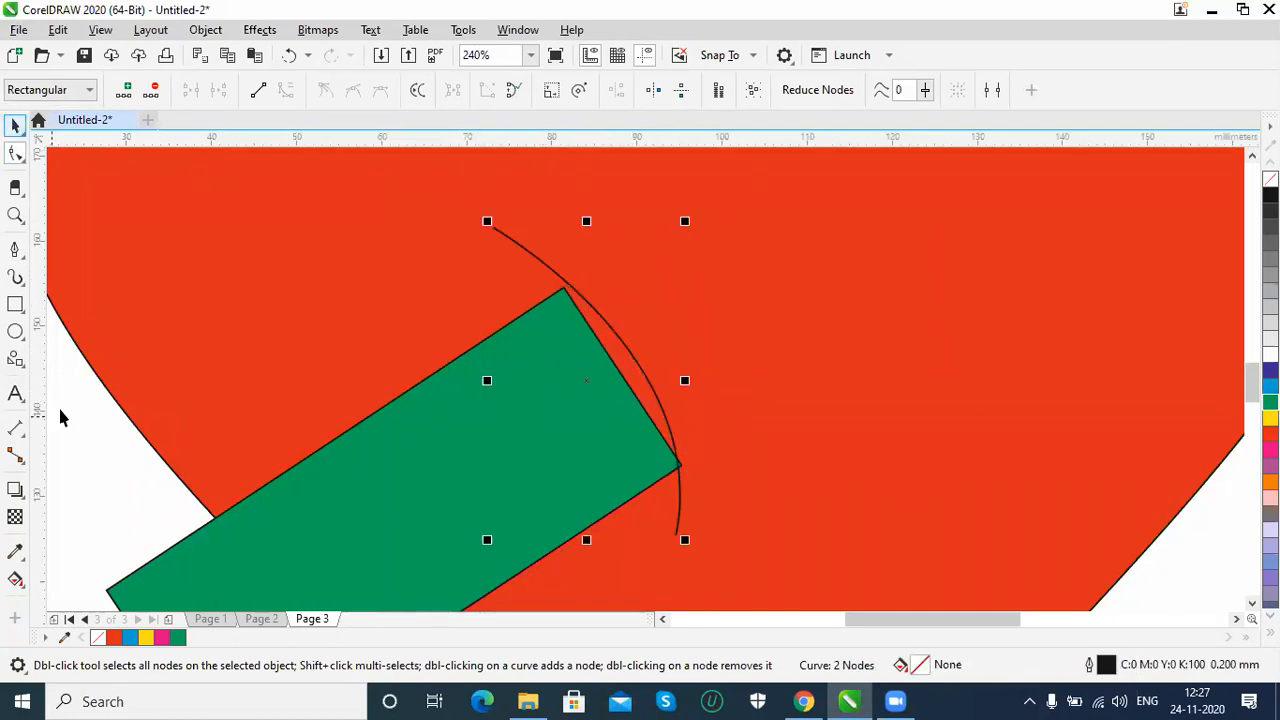
click(684, 500)
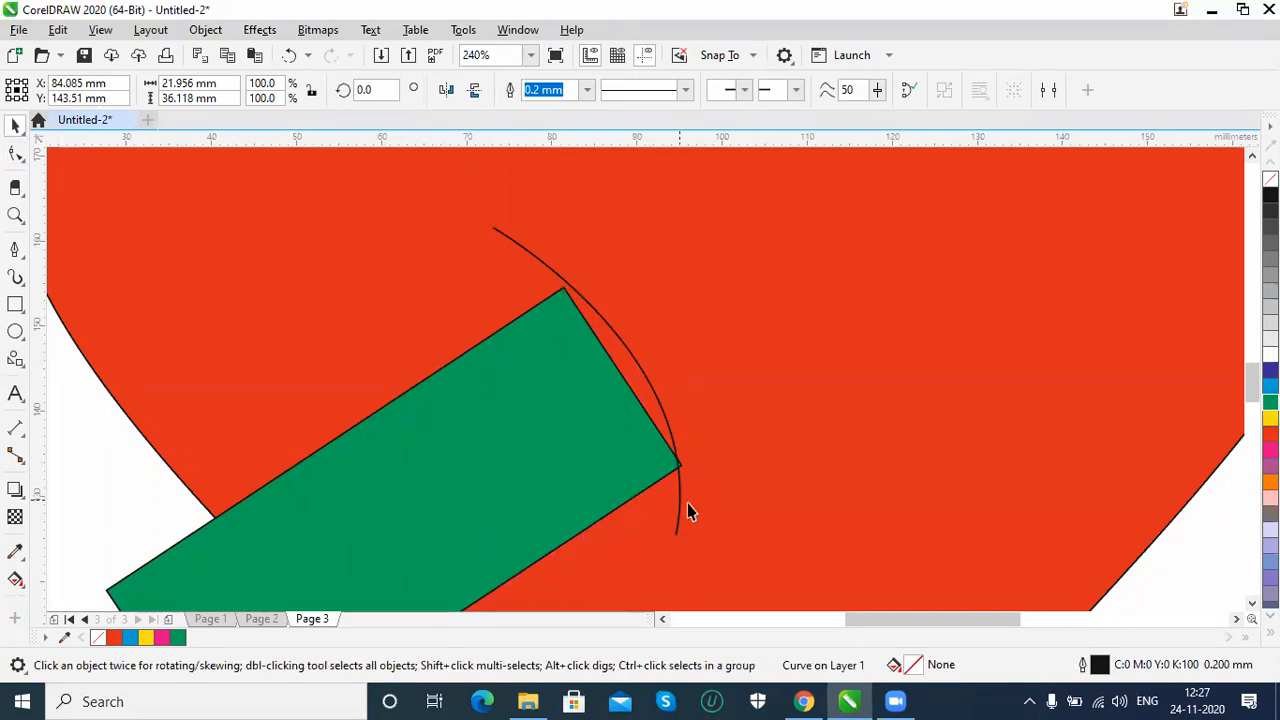
key(ctrl+z)
click(680, 512)
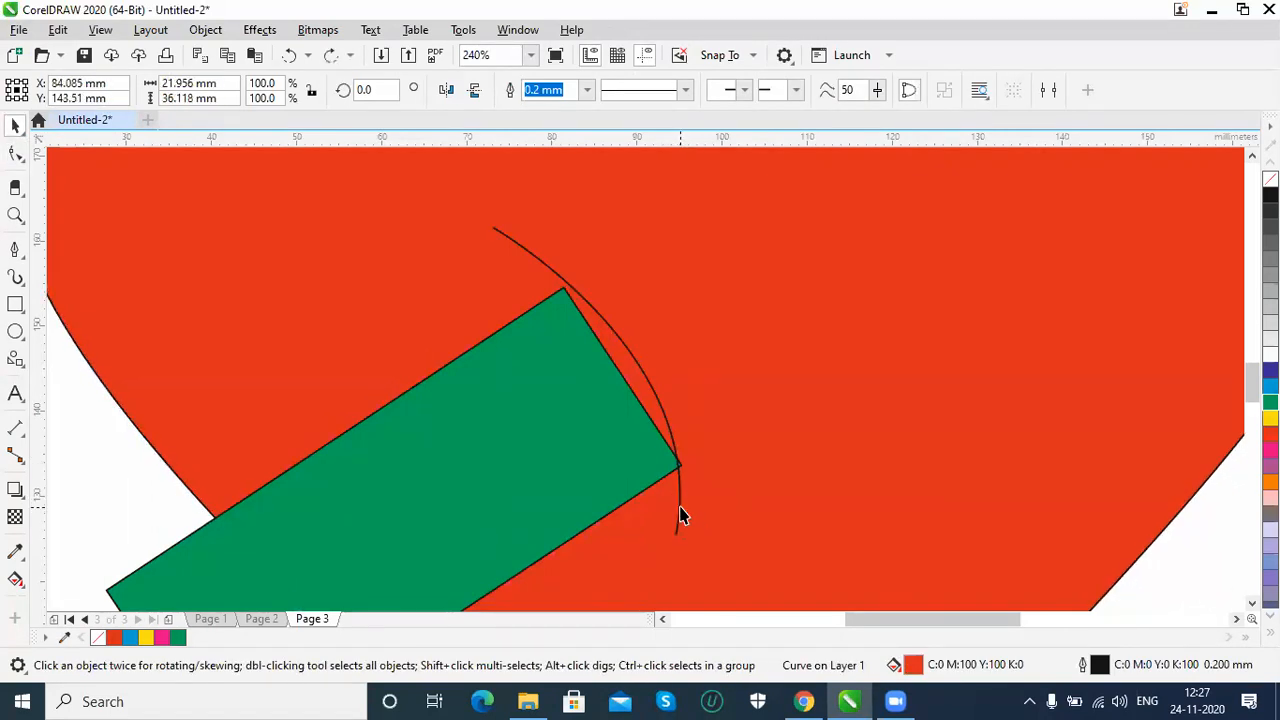
drag(688, 512, 686, 520)
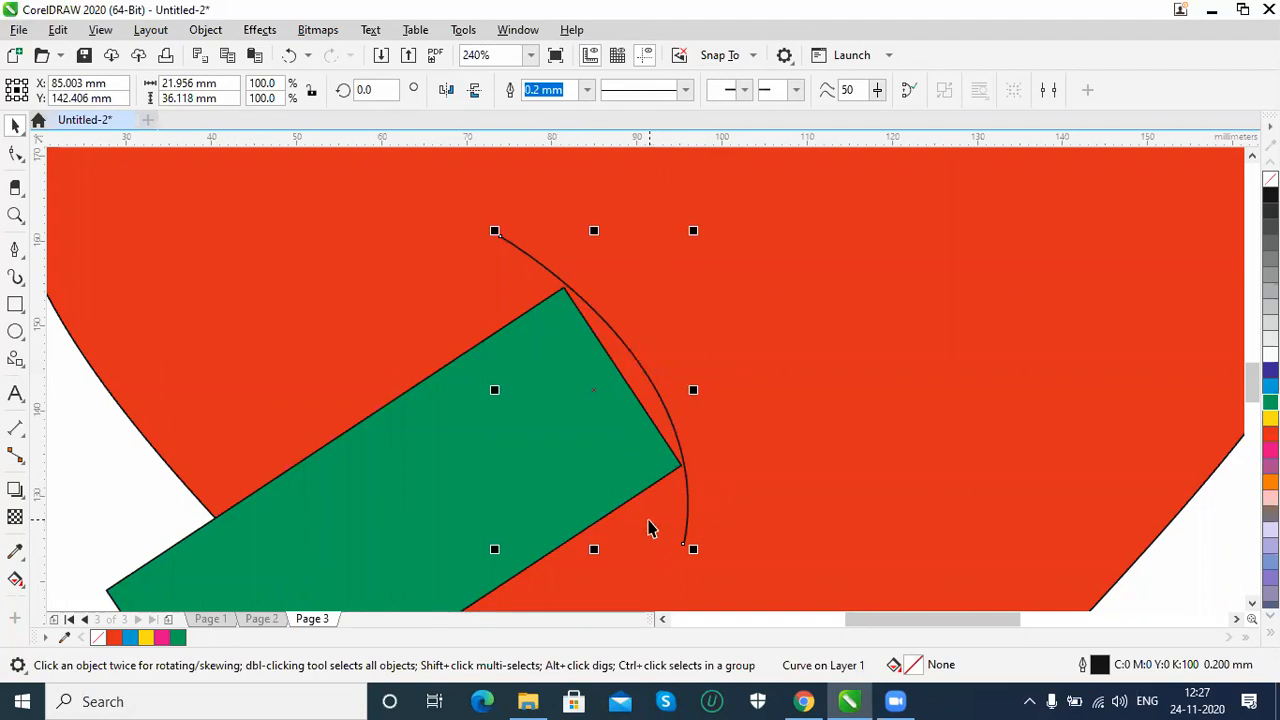
Convert the green rectangle on the heart to curves for node editing.
click(372, 528)
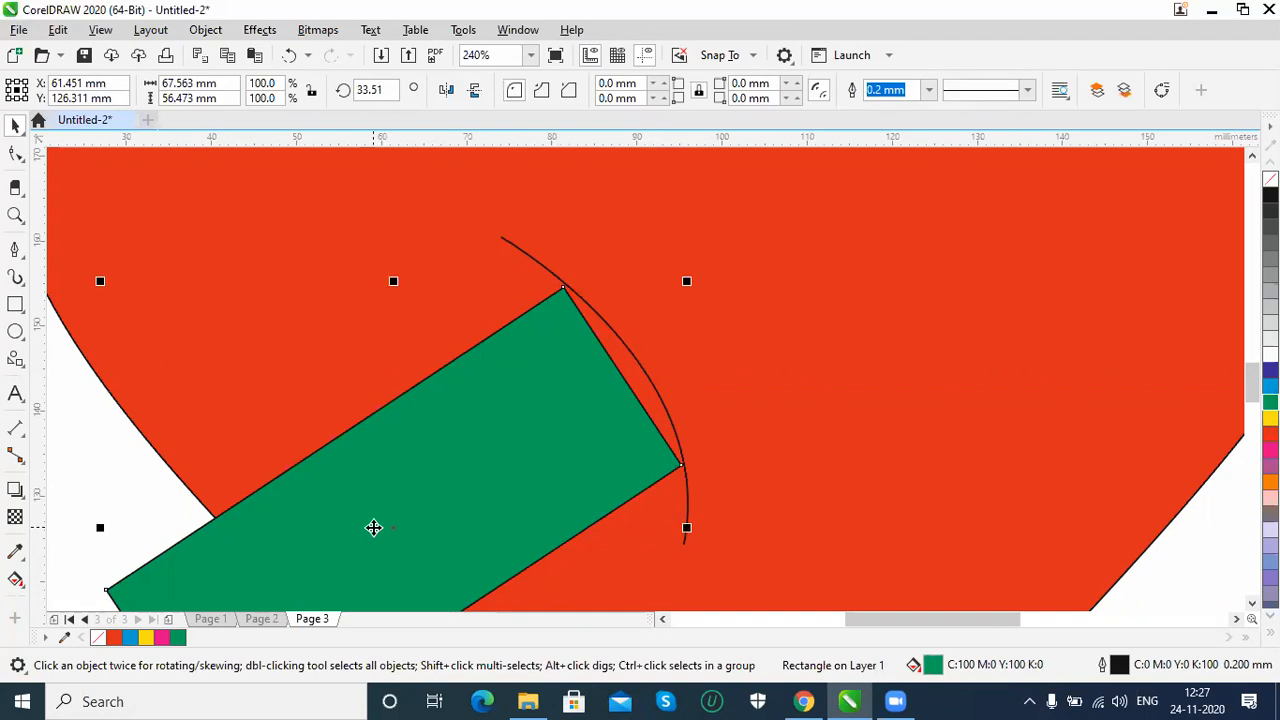
scroll(373, 527, down, 2)
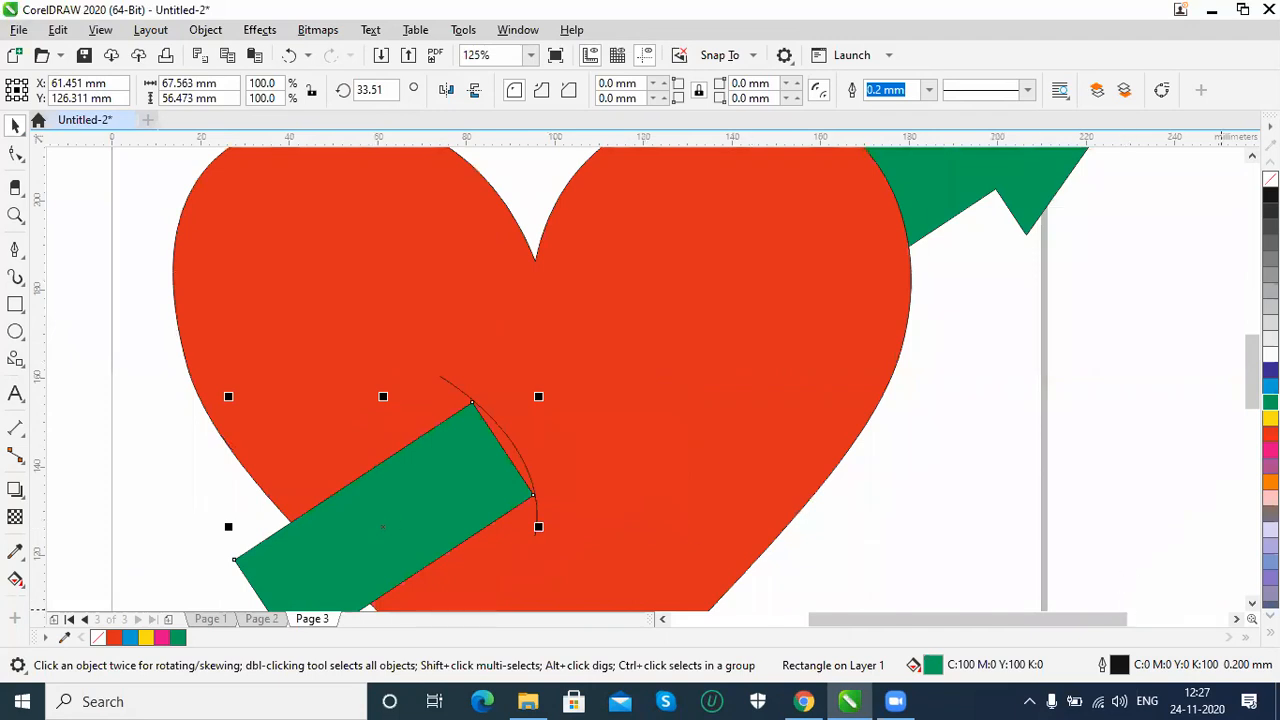
scroll(494, 428, down, 2)
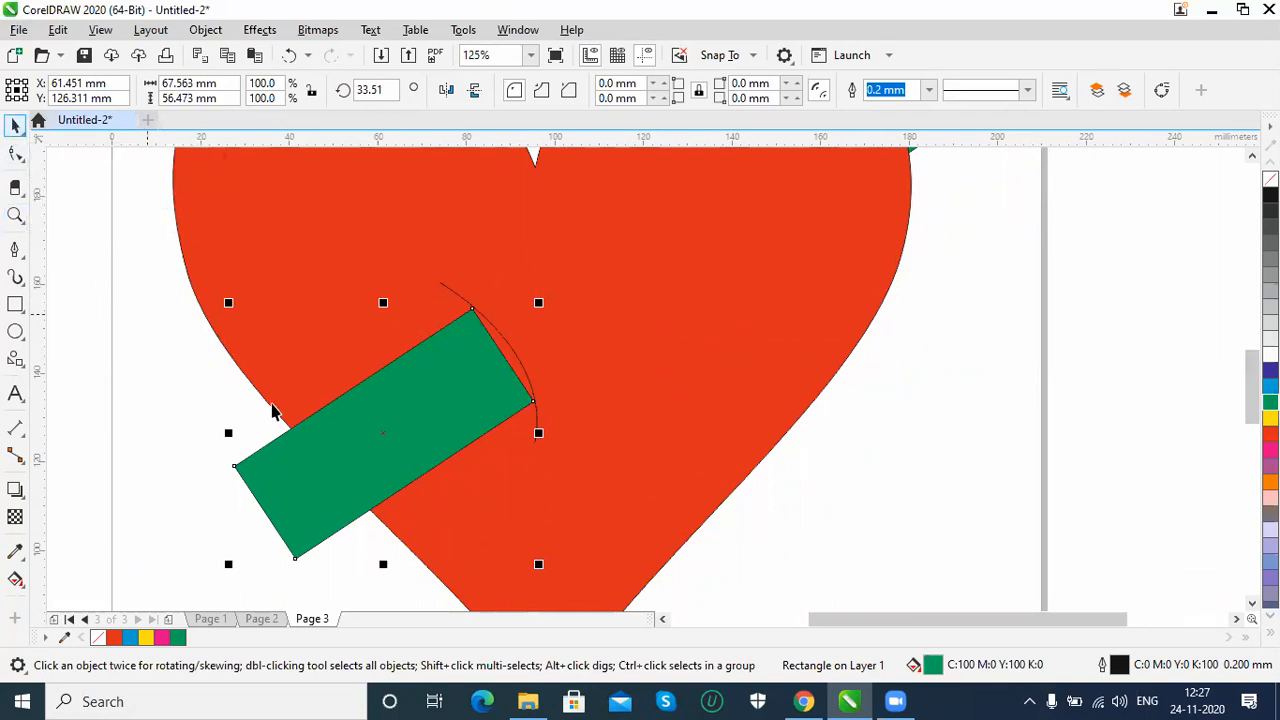
click(1161, 91)
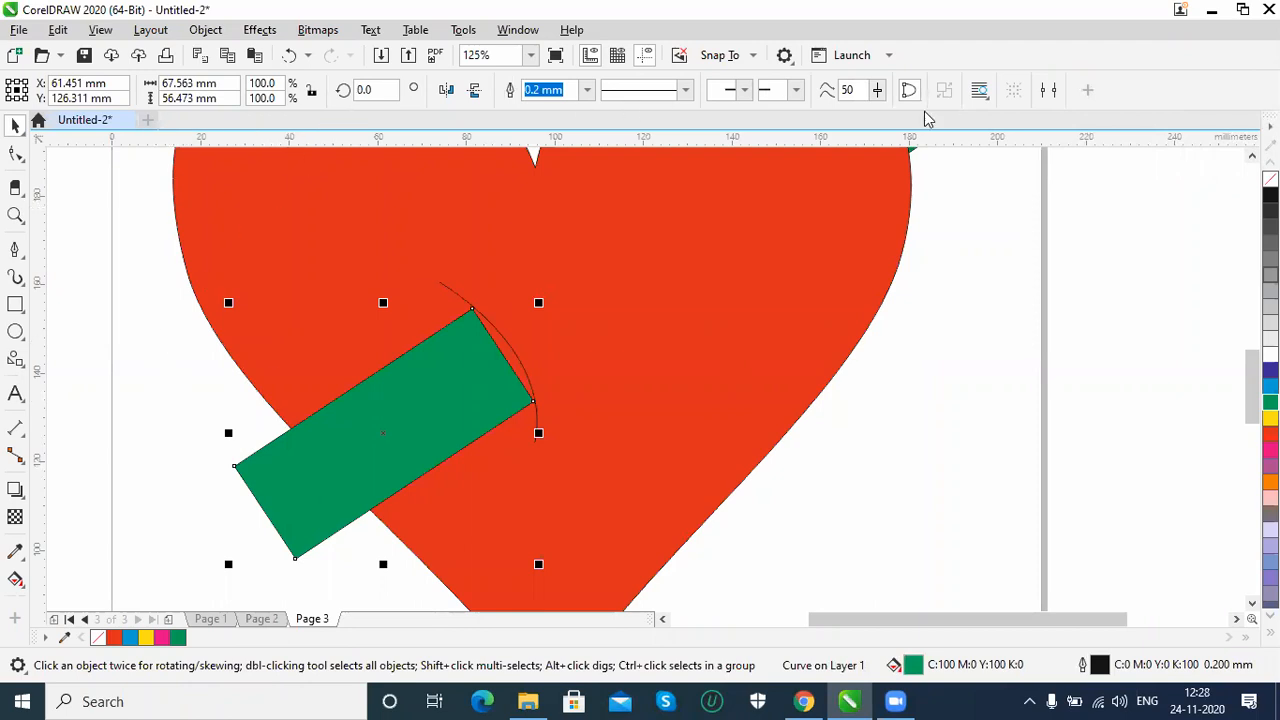
Try to pull the converted rectangle's upper end corner node outward past the arc.
click(98, 427)
key(F10)
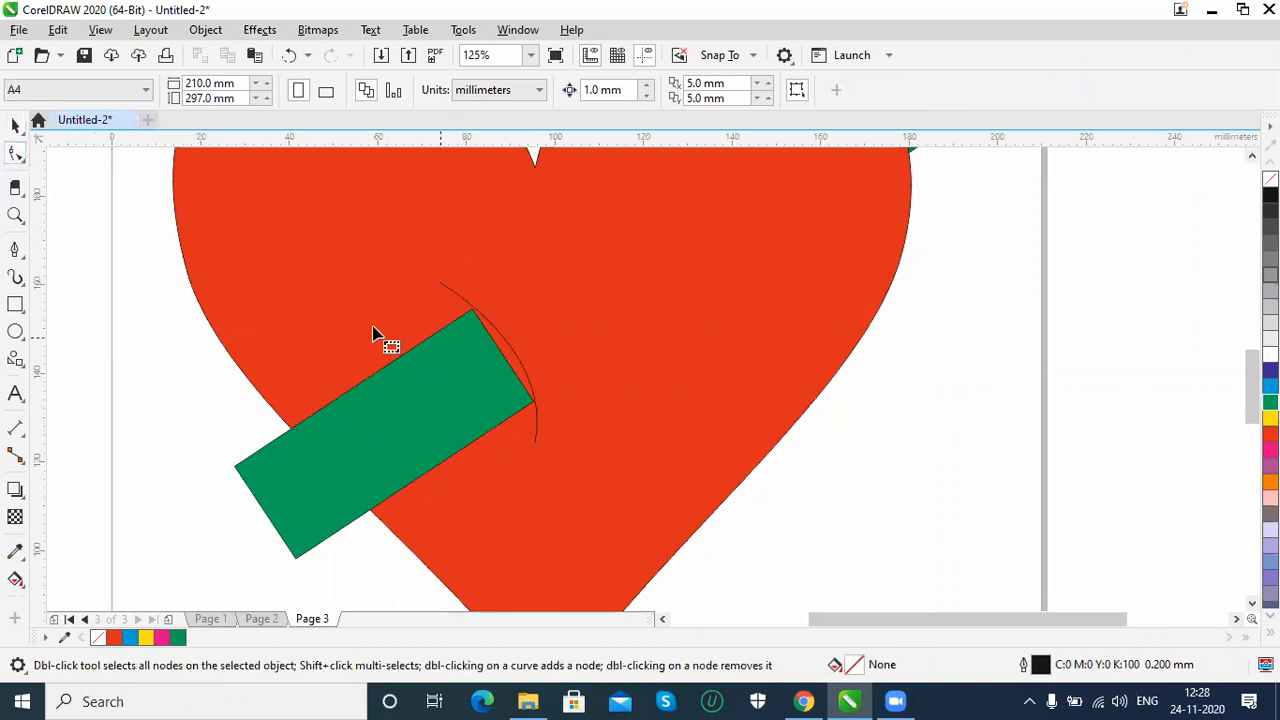
click(483, 328)
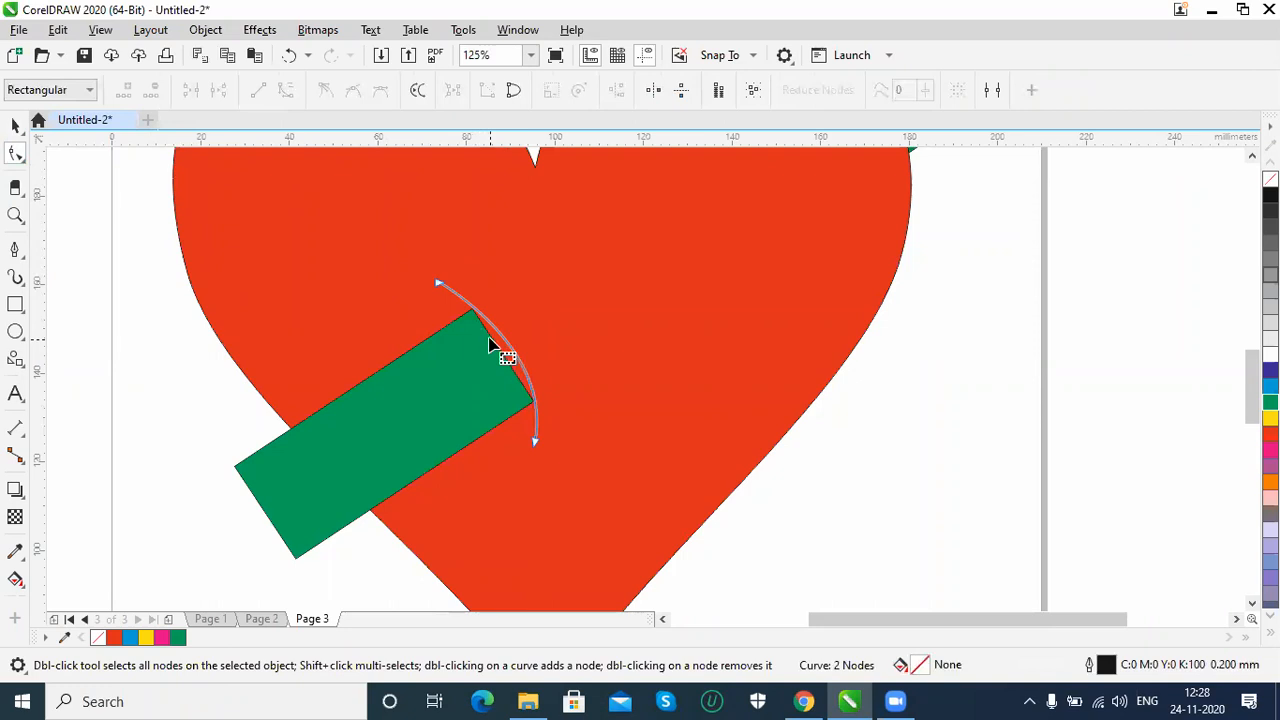
click(485, 352)
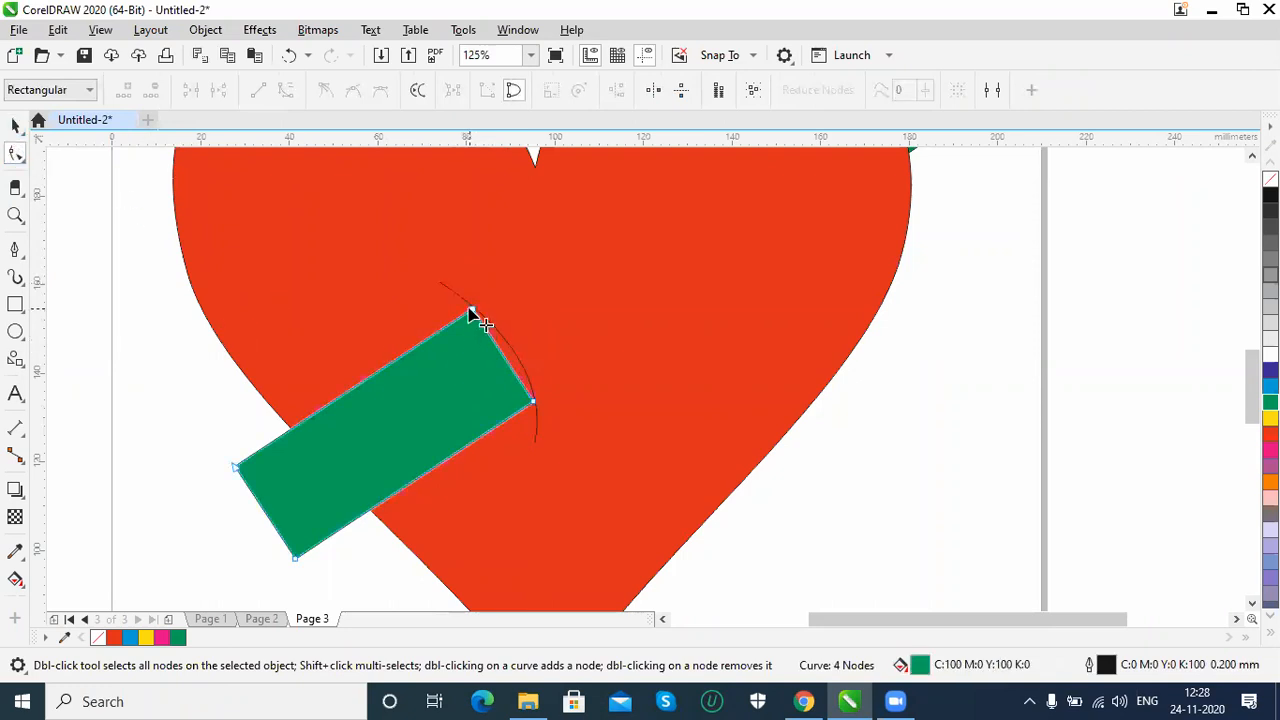
drag(474, 311, 541, 244)
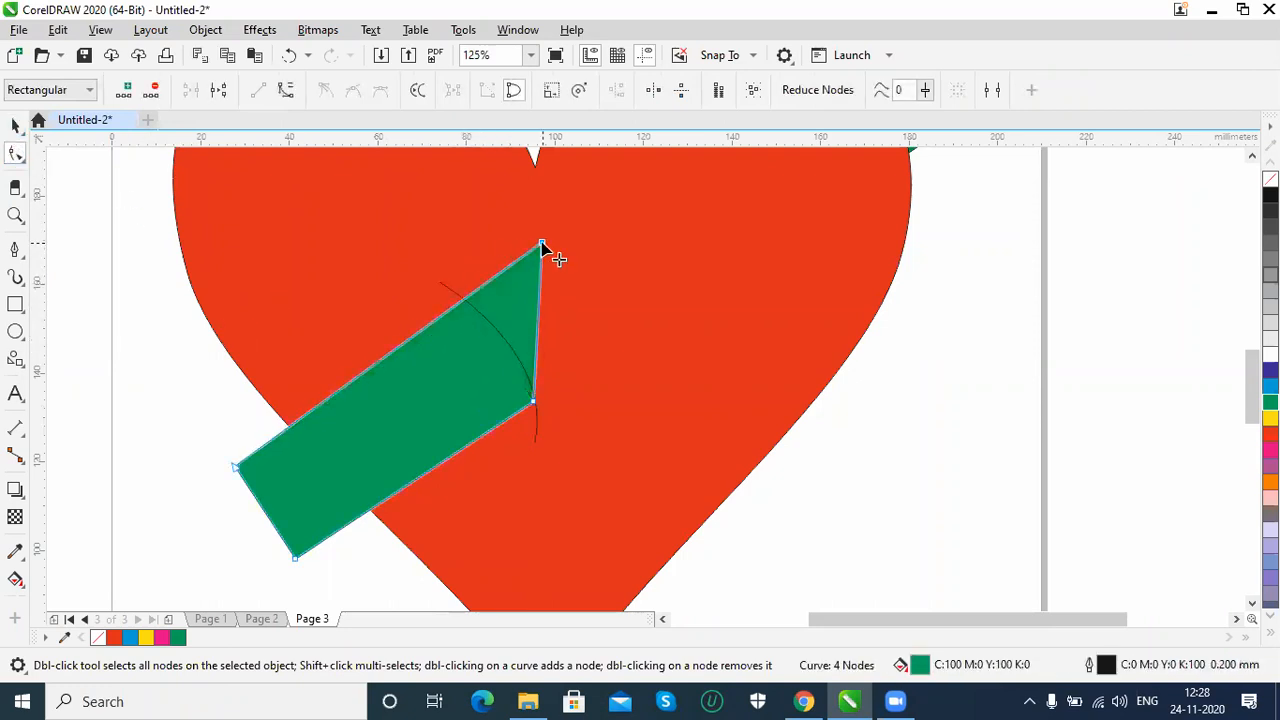
key(ctrl+z)
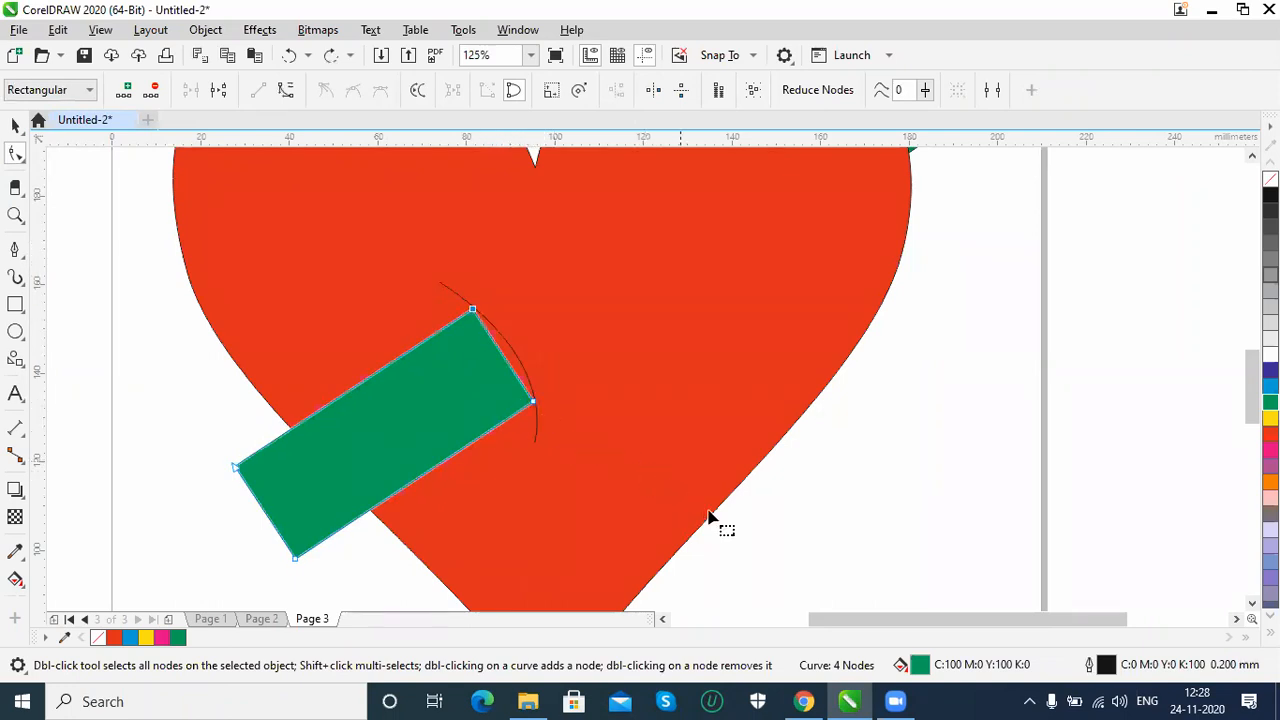
Convert the segments at the green shape's two inner end nodes to curves and bend its end edge to follow the arc.
drag(629, 466, 449, 297)
click(289, 91)
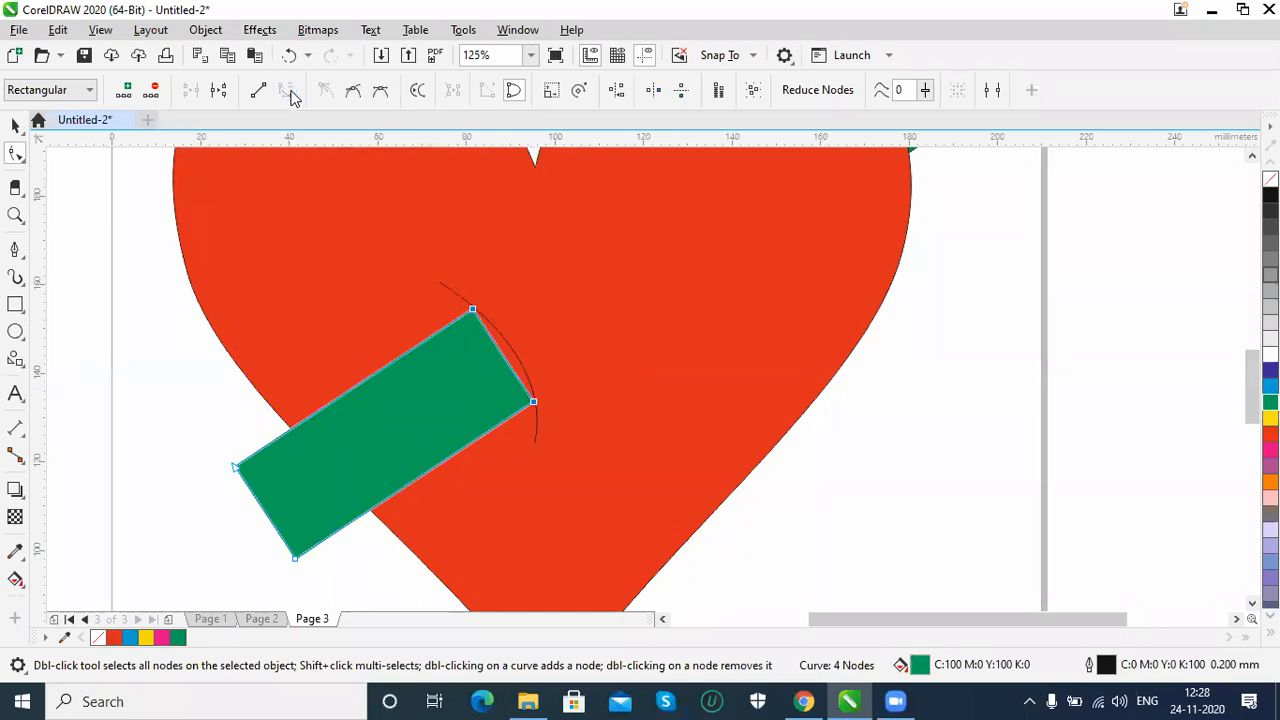
click(578, 410)
click(531, 408)
click(531, 411)
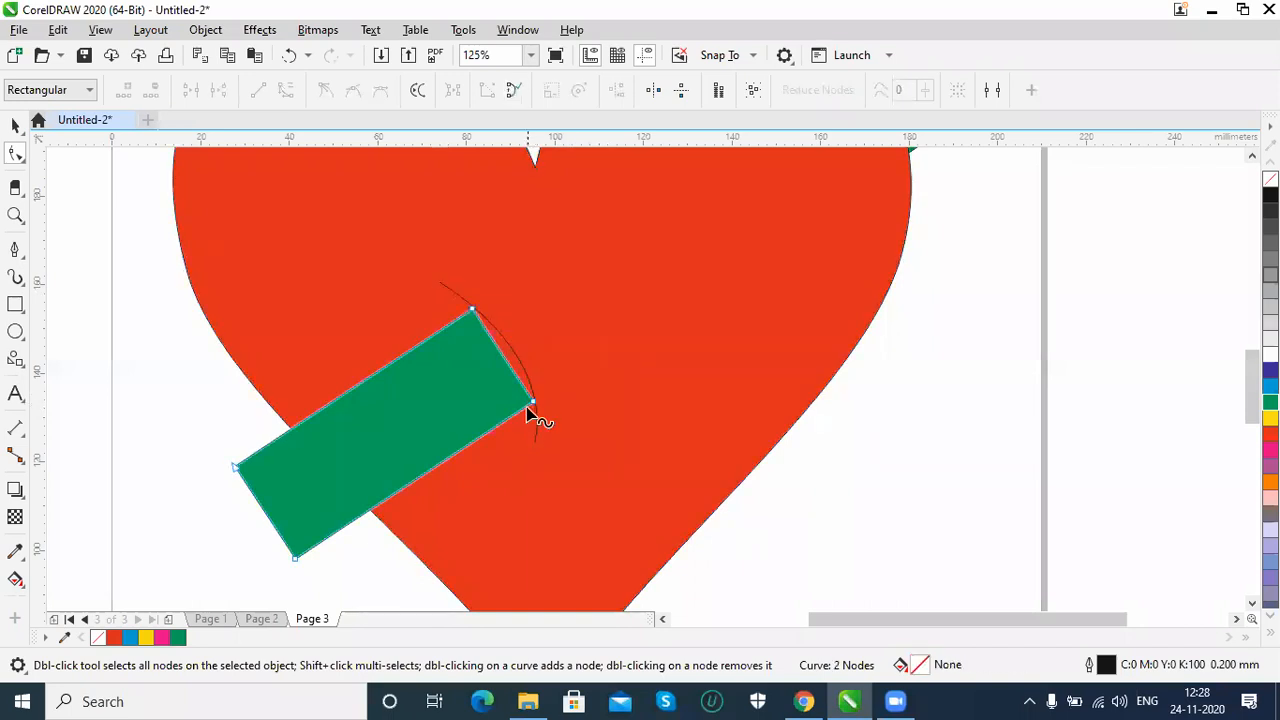
click(532, 403)
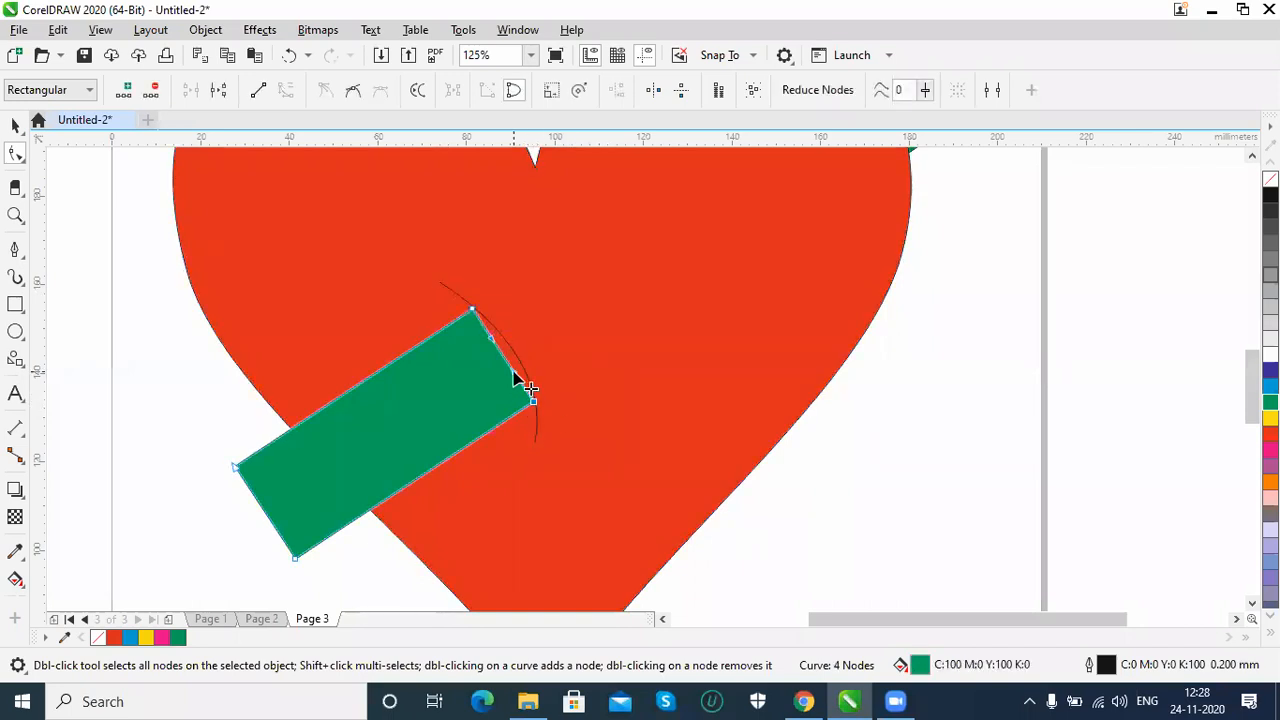
drag(516, 375, 500, 336)
click(15, 123)
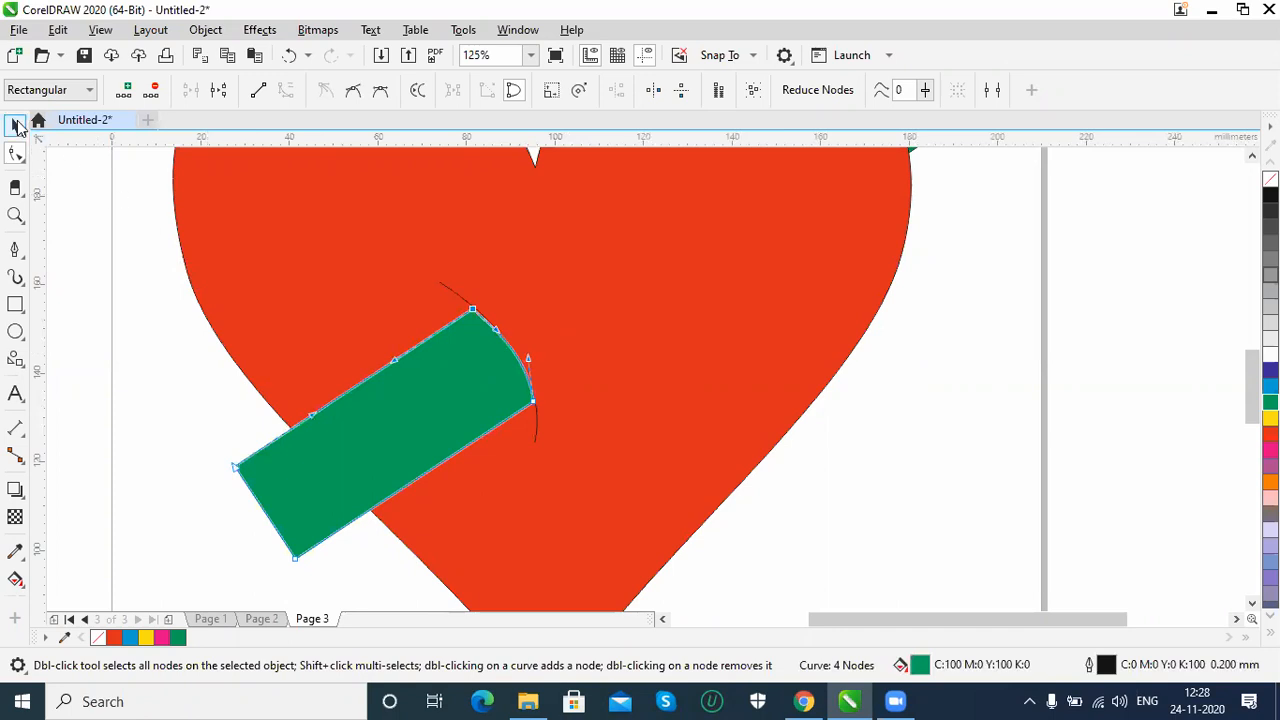
Move the upper inner corner node of the green shaft piece outward onto the arc.
click(140, 445)
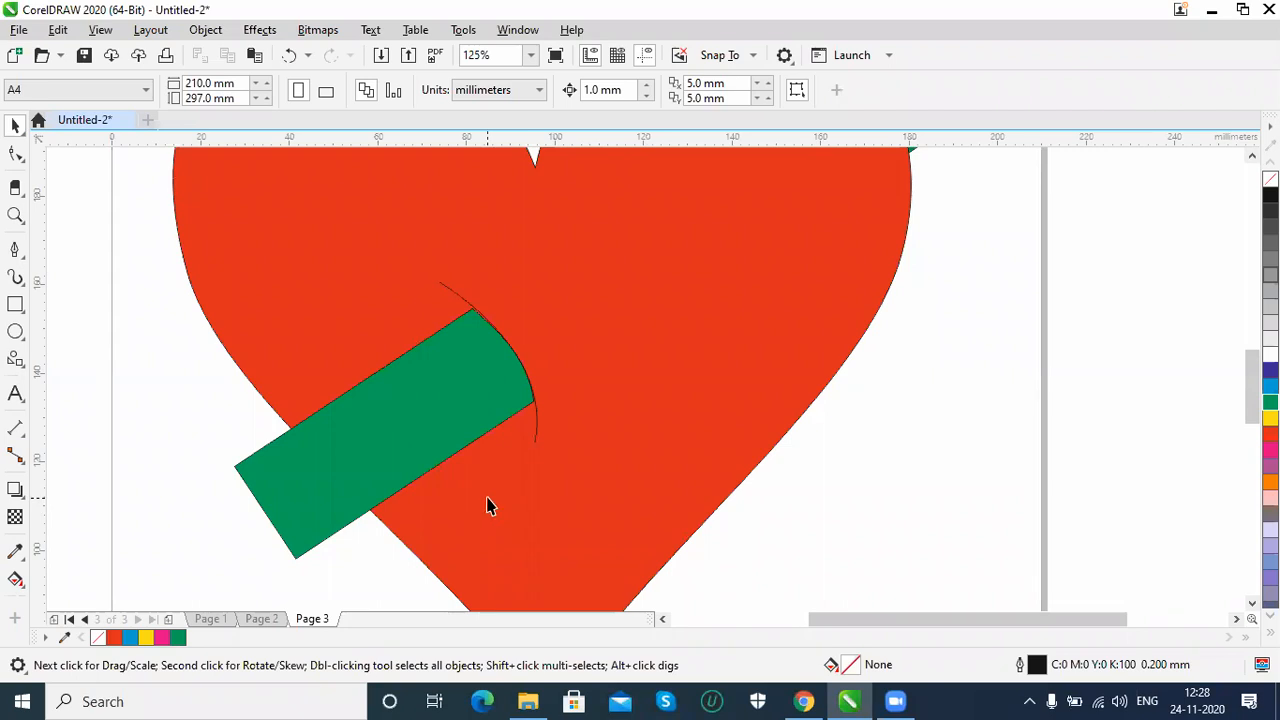
drag(446, 279, 531, 386)
click(17, 154)
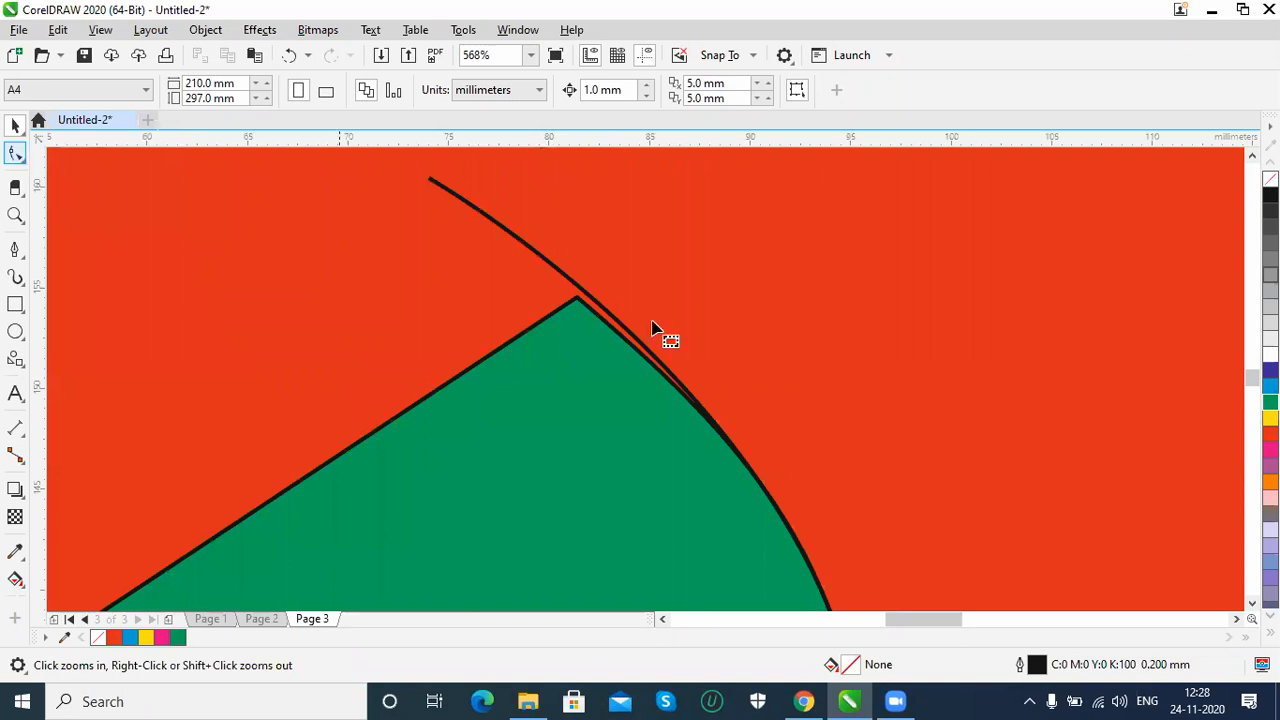
click(576, 297)
drag(576, 297, 590, 299)
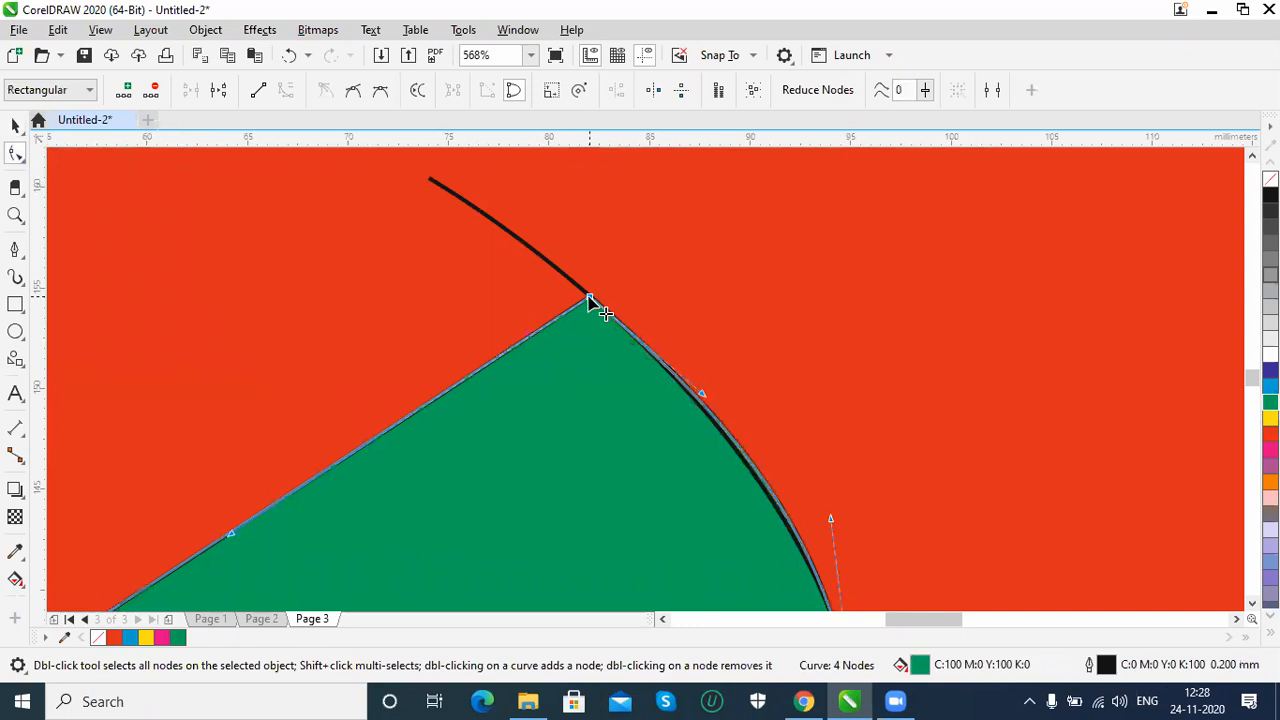
Move the shaft piece's lower inner corner node onto the arc and pull its curve handle inward to follow the arc.
click(1252, 603)
click(1252, 603)
click(1252, 603)
click(1252, 603)
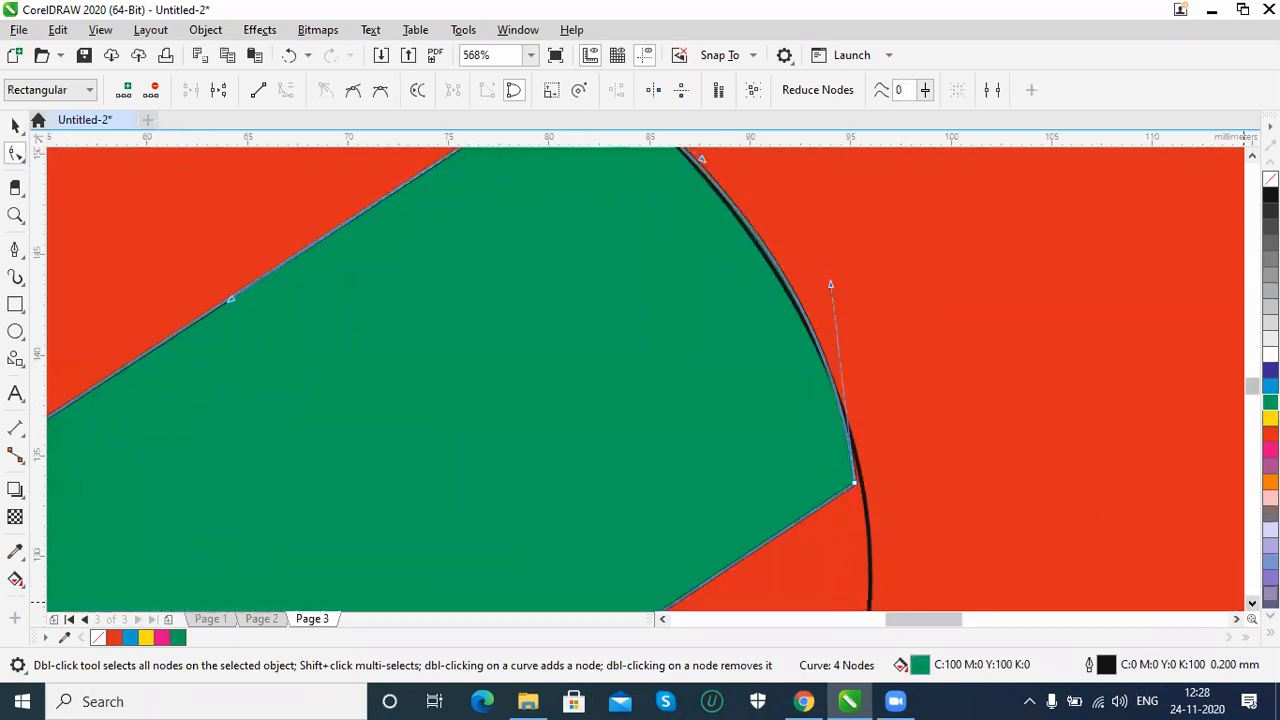
drag(853, 487, 861, 483)
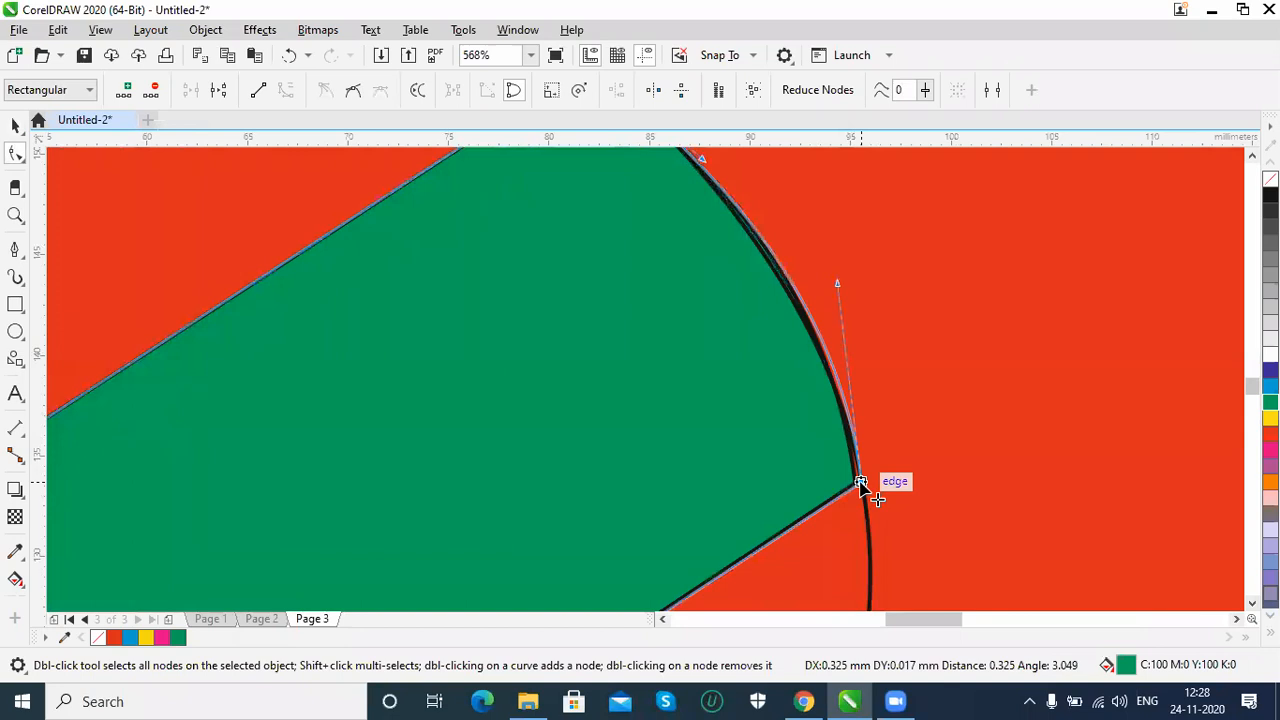
drag(835, 287, 816, 288)
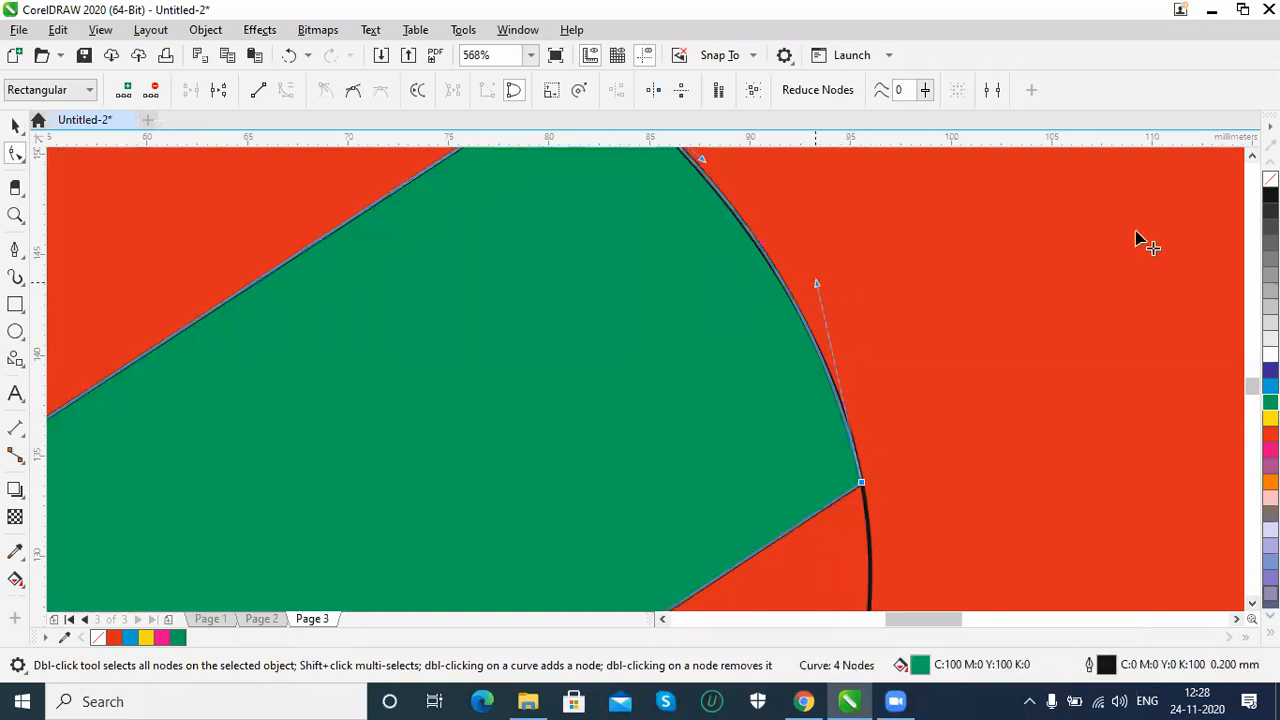
Adjust the upper inner corner node's curve handle slightly inward to match the shaft piece's end edge to the arc.
click(1252, 155)
click(1252, 155)
click(1252, 155)
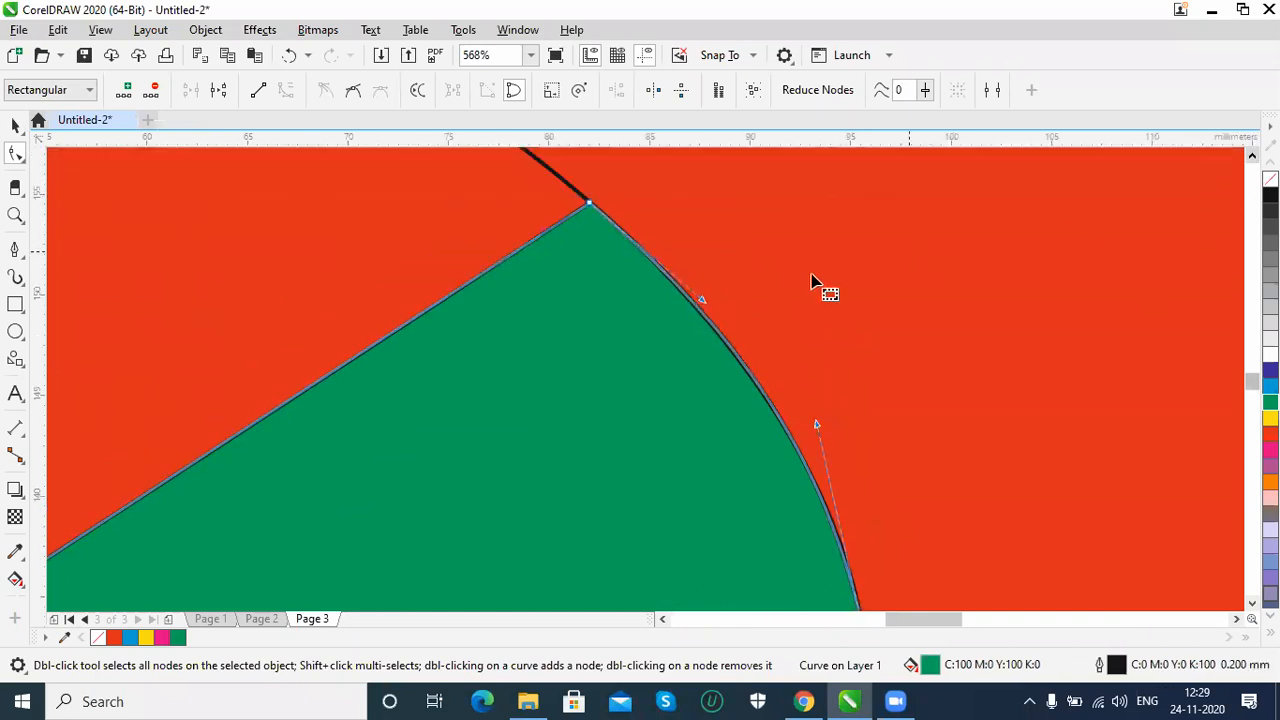
drag(702, 300, 697, 301)
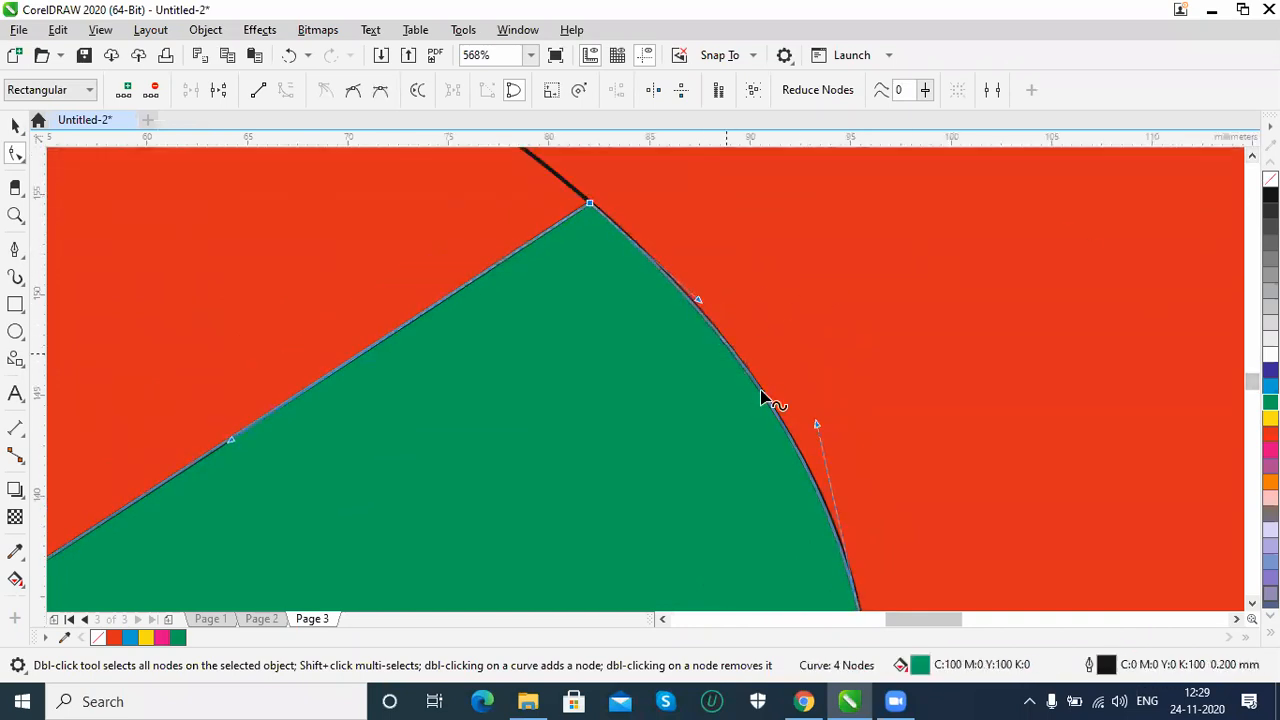
click(16, 128)
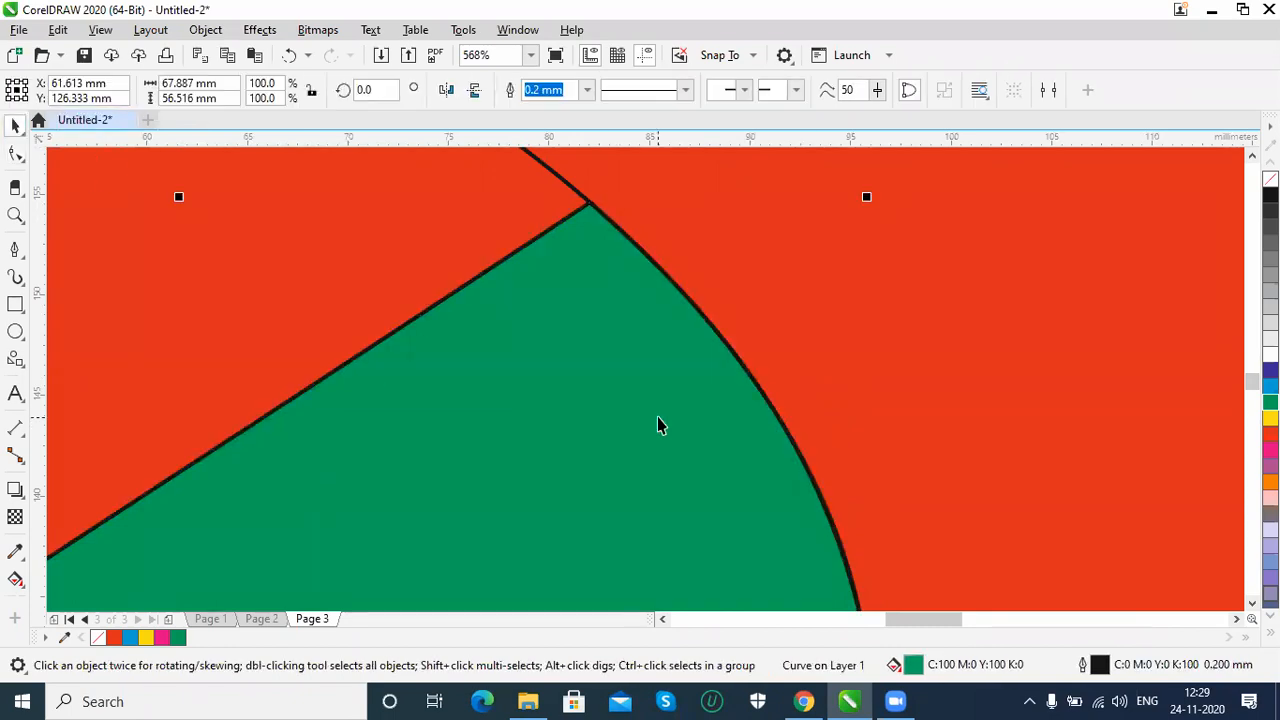
scroll(657, 418, down, 4)
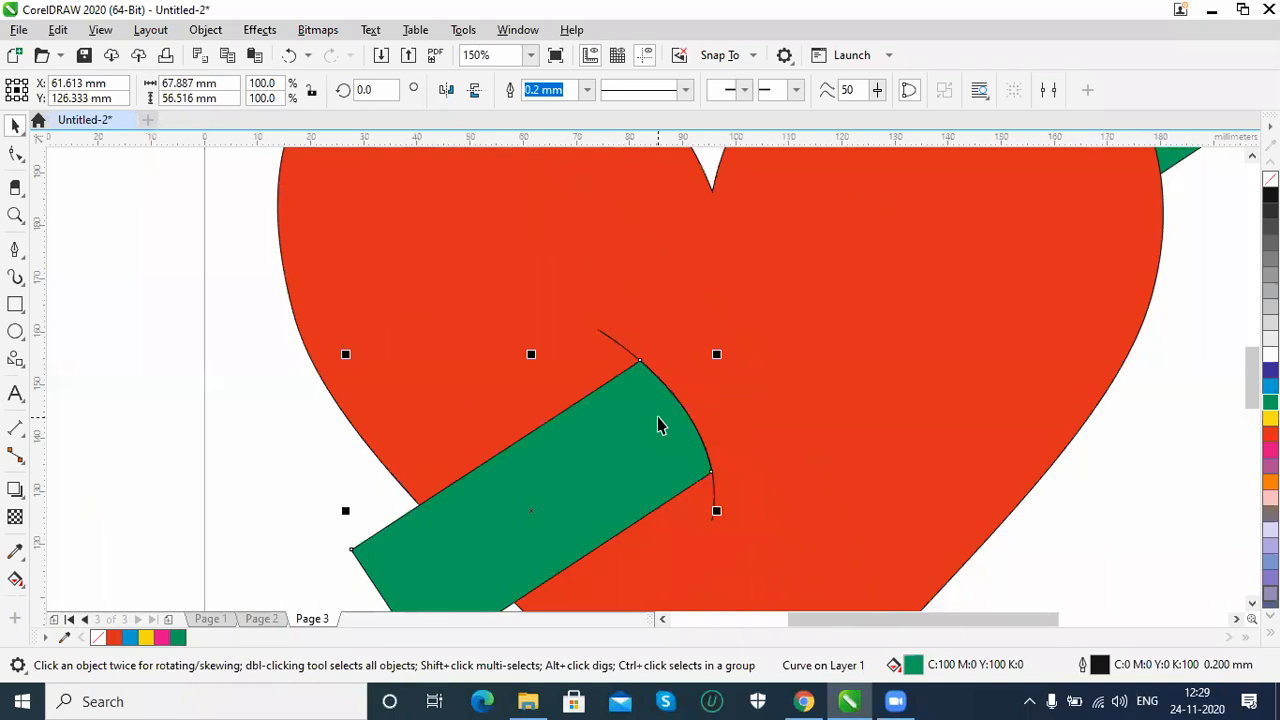
click(119, 324)
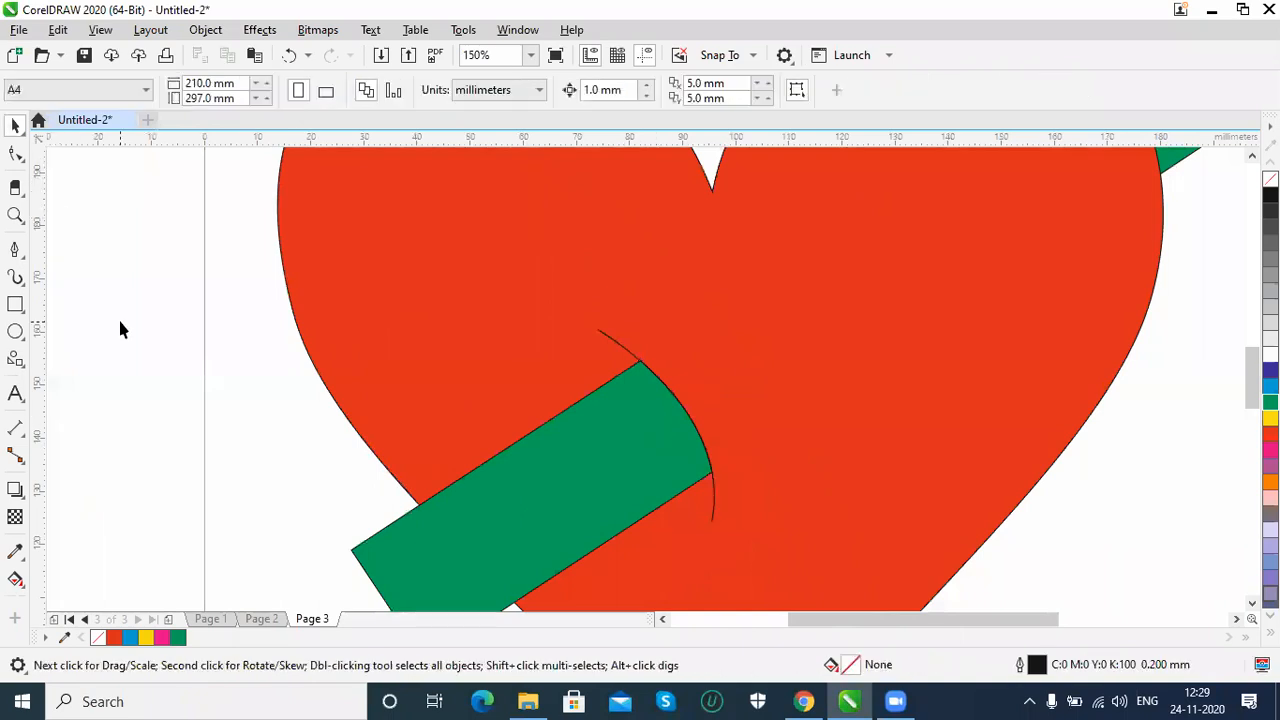
Try to enlarge the green shaft piece from its lower outer corner, and undo the scaling.
key(shift+F4)
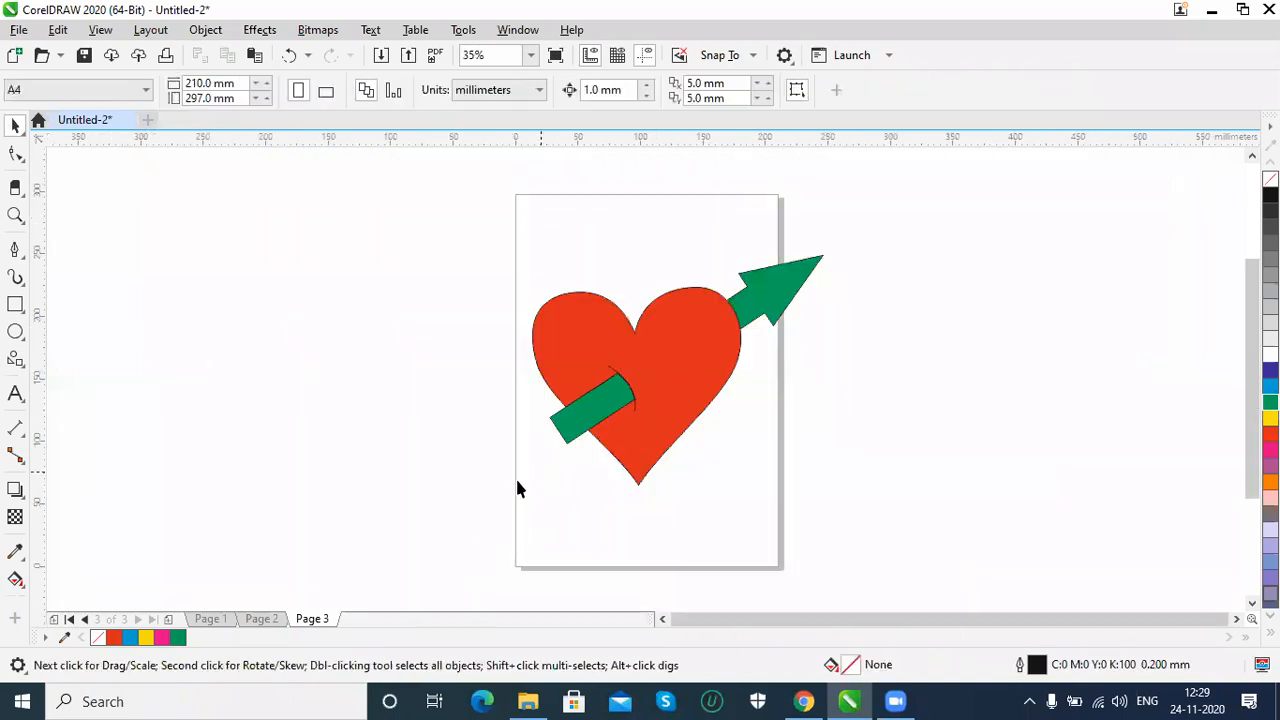
click(566, 431)
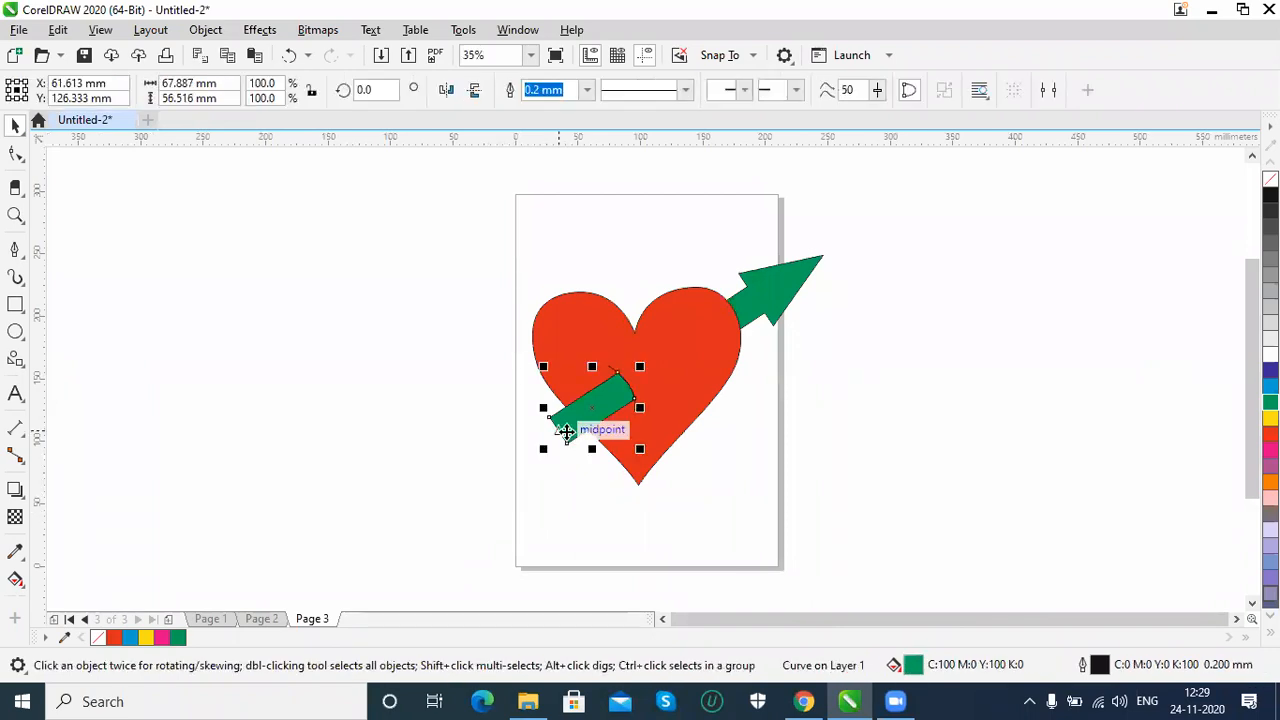
click(897, 444)
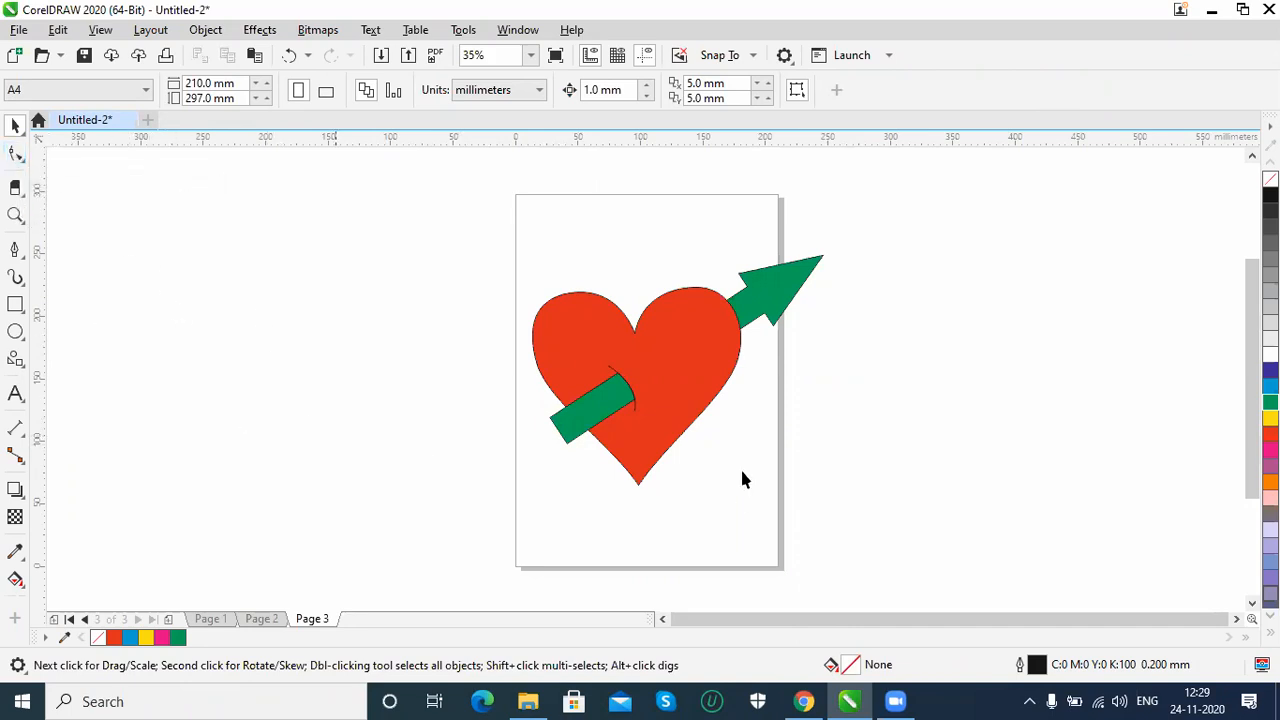
click(571, 428)
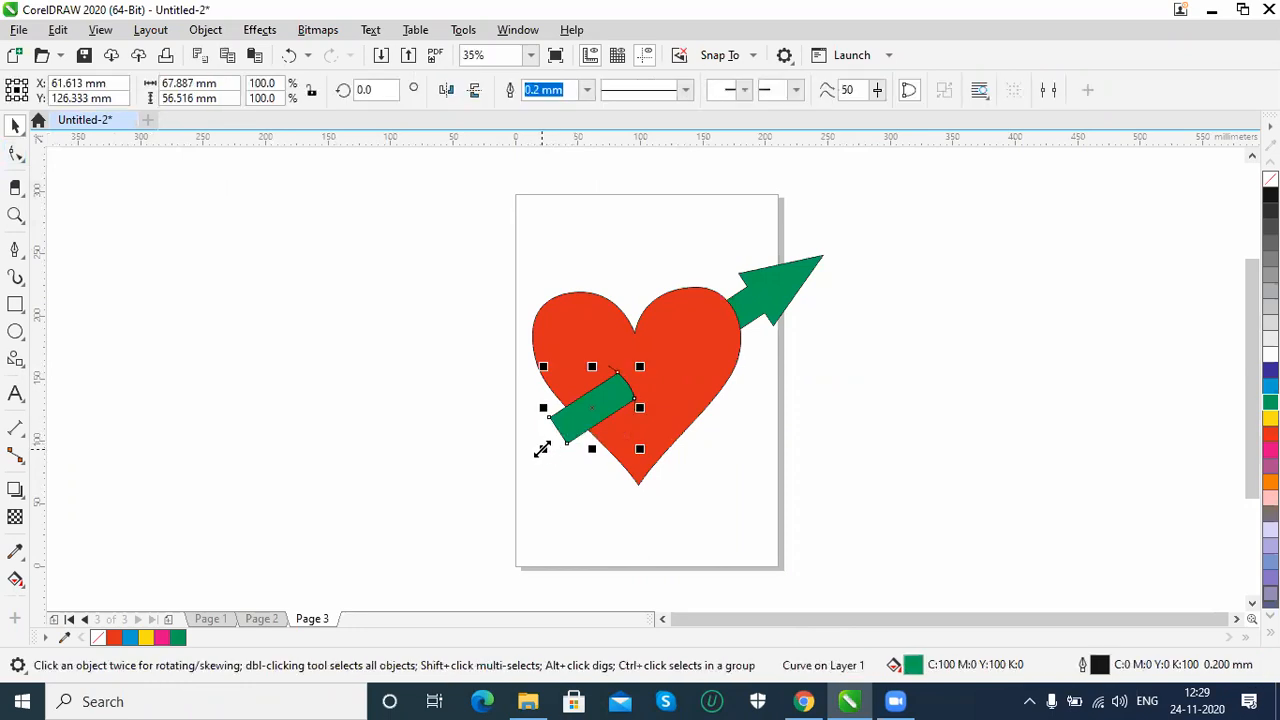
drag(541, 449, 467, 496)
key(ctrl+z)
key(Escape)
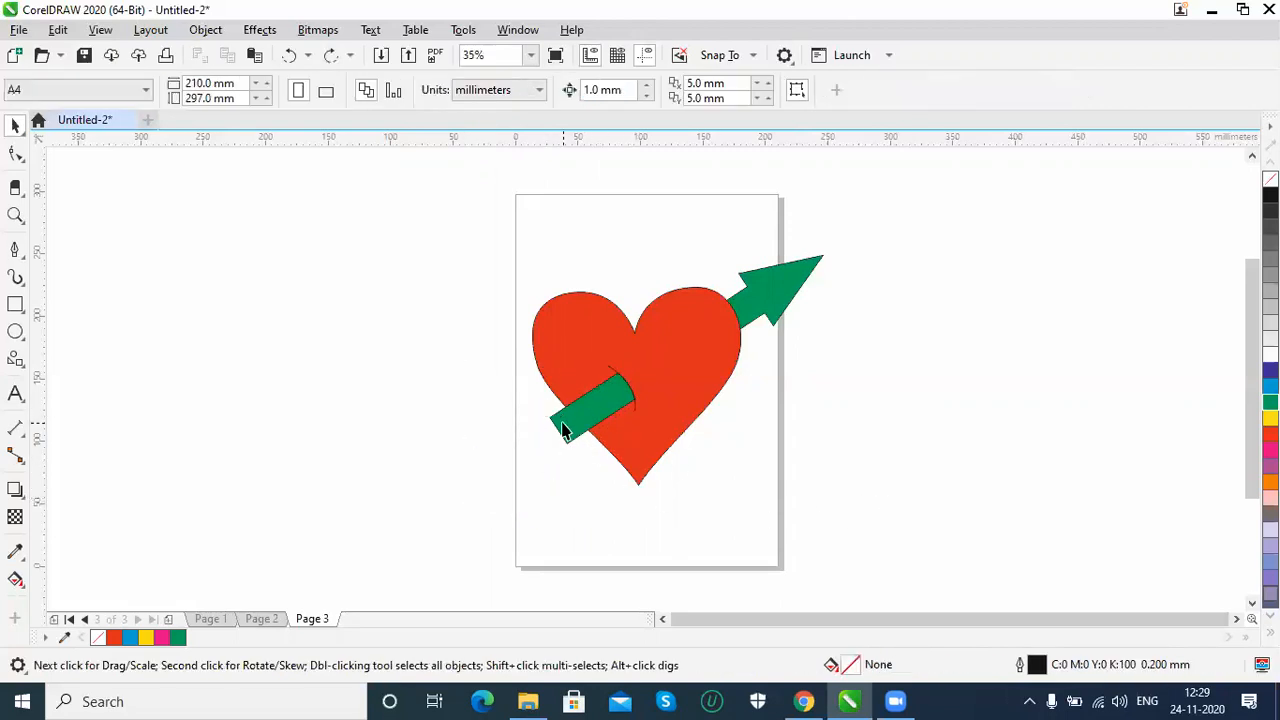
Lengthen the green shaft piece by moving its two outer end nodes along the shaft's direction past the page edge.
click(572, 424)
click(15, 153)
drag(514, 402, 503, 484)
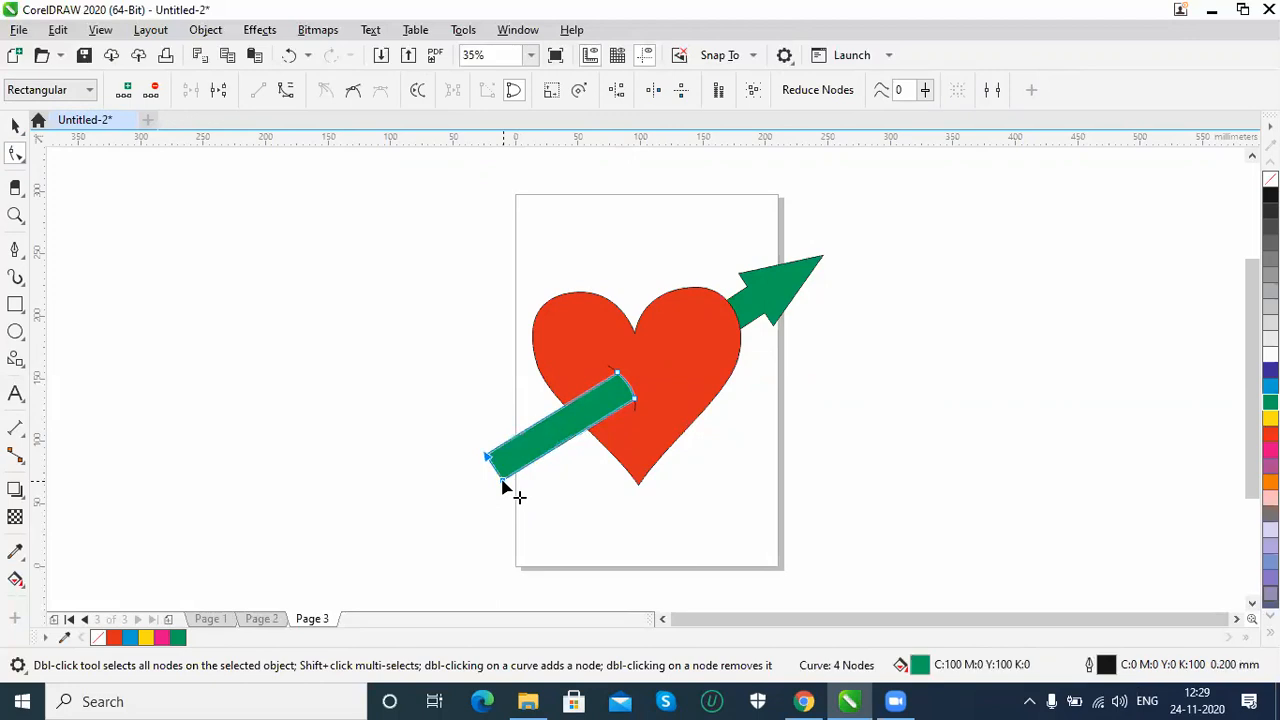
click(900, 452)
click(15, 125)
click(963, 481)
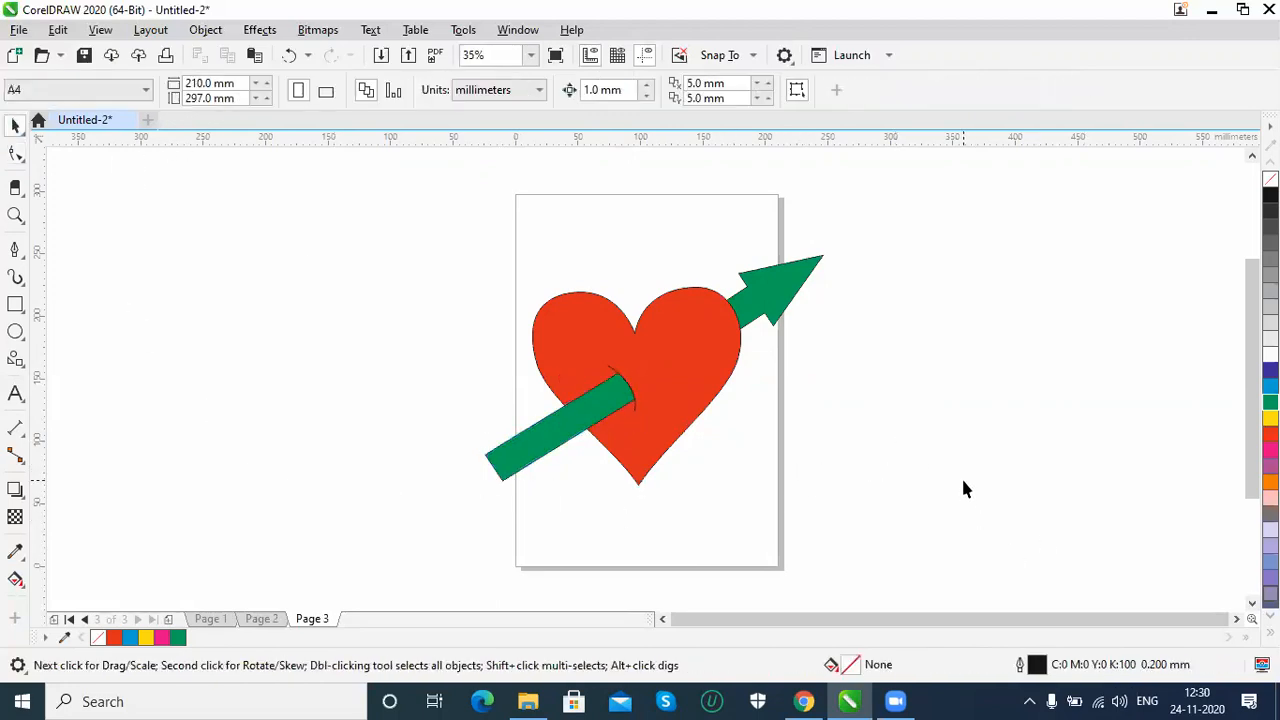
Try scaling the green arrow to 122.8% from its outer corner, and undo the scaling.
click(791, 282)
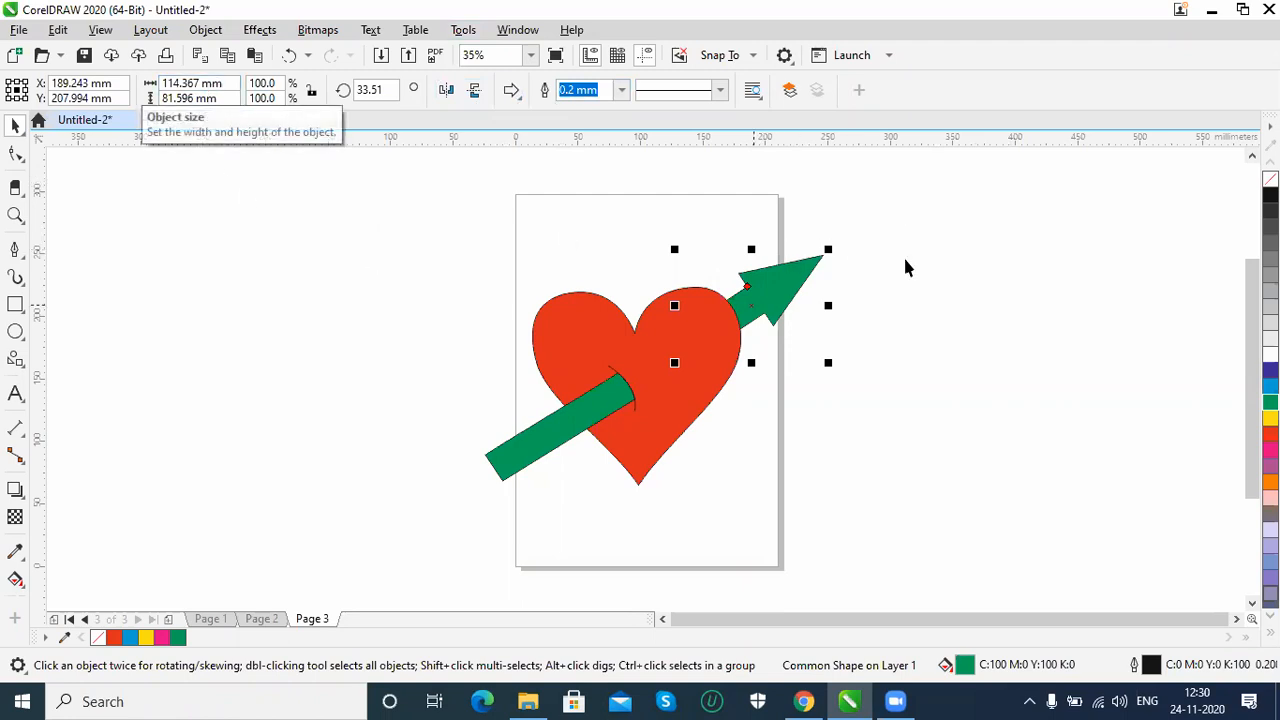
drag(828, 249, 861, 226)
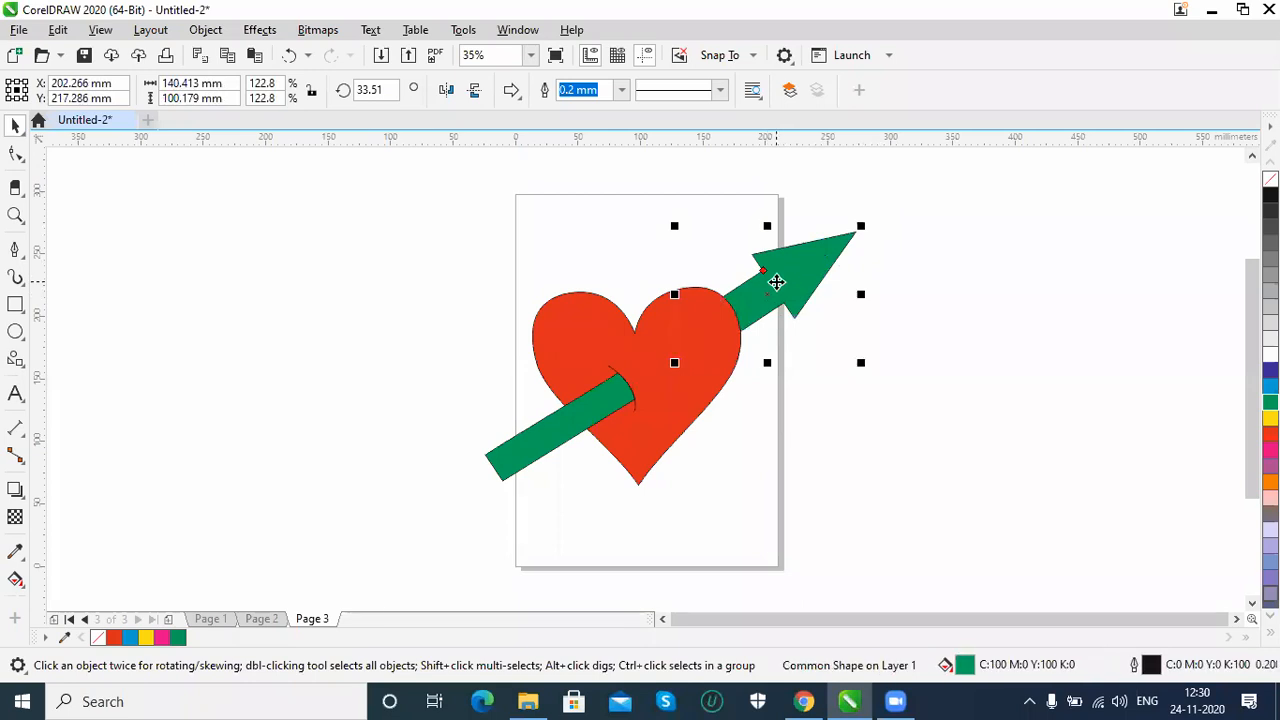
key(ctrl+z)
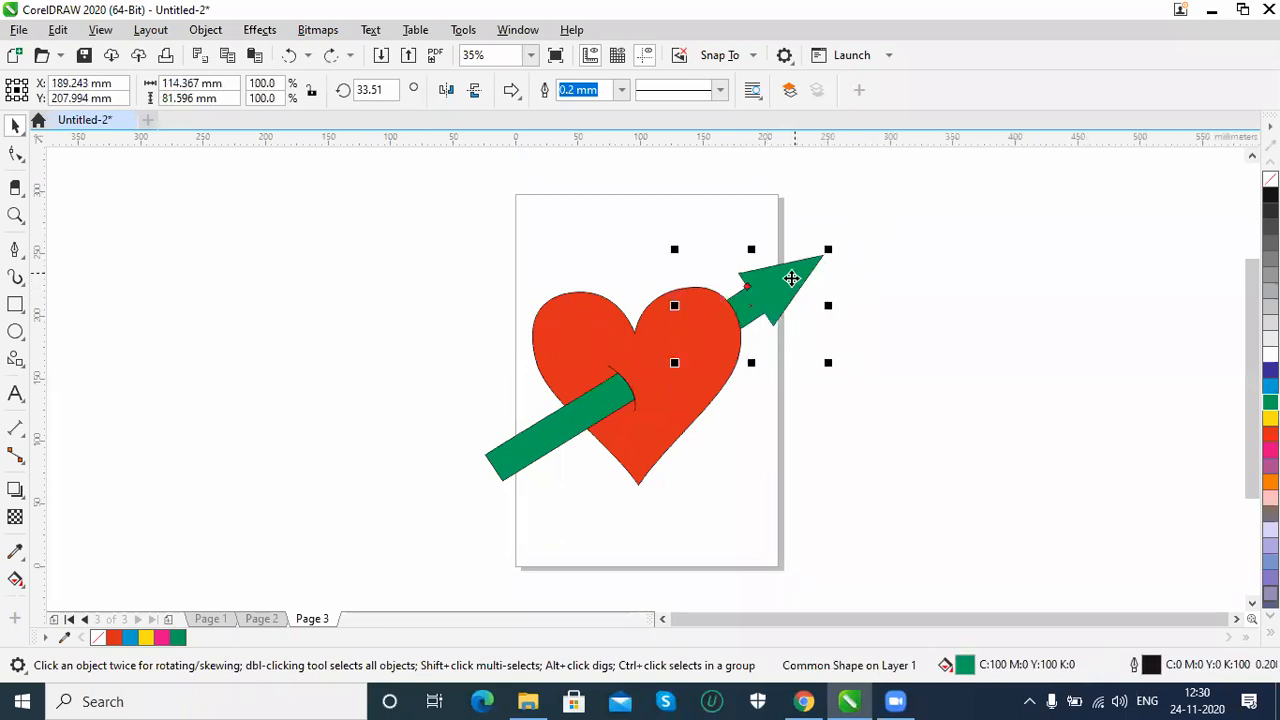
Convert the green arrow to curves and move its five arrowhead nodes outward along the shaft's direction.
right_click(791, 279)
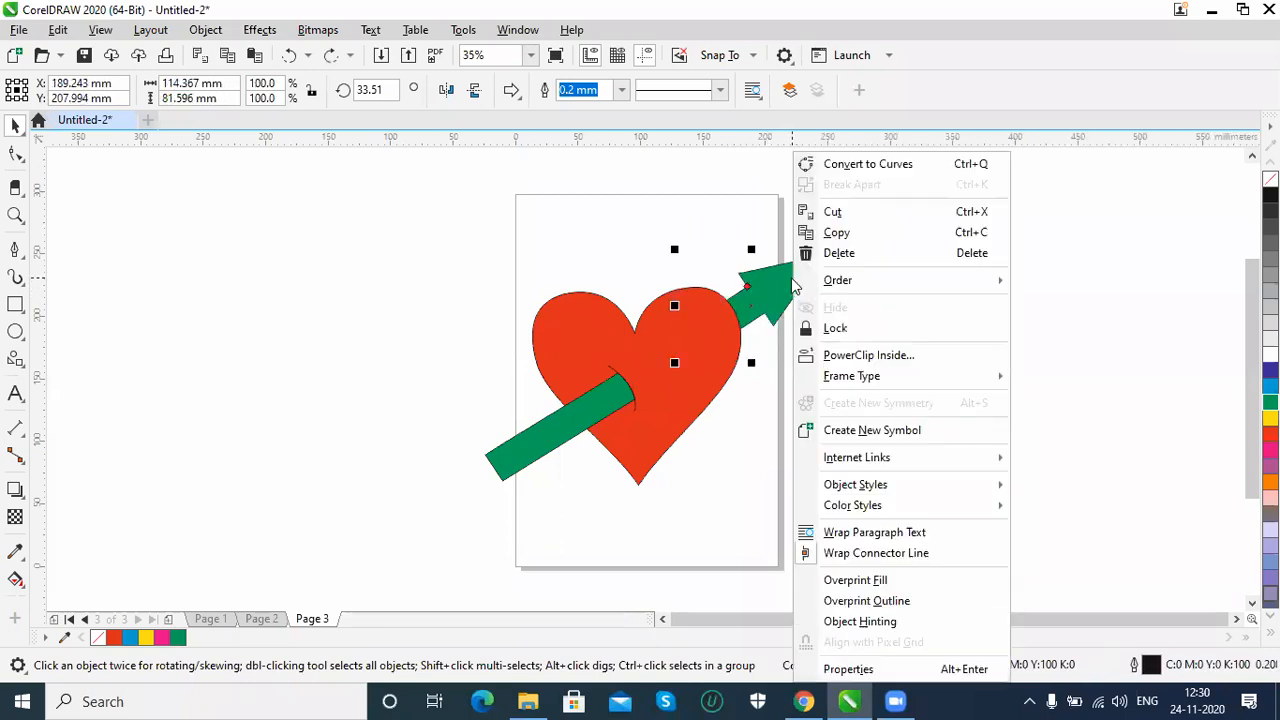
click(877, 165)
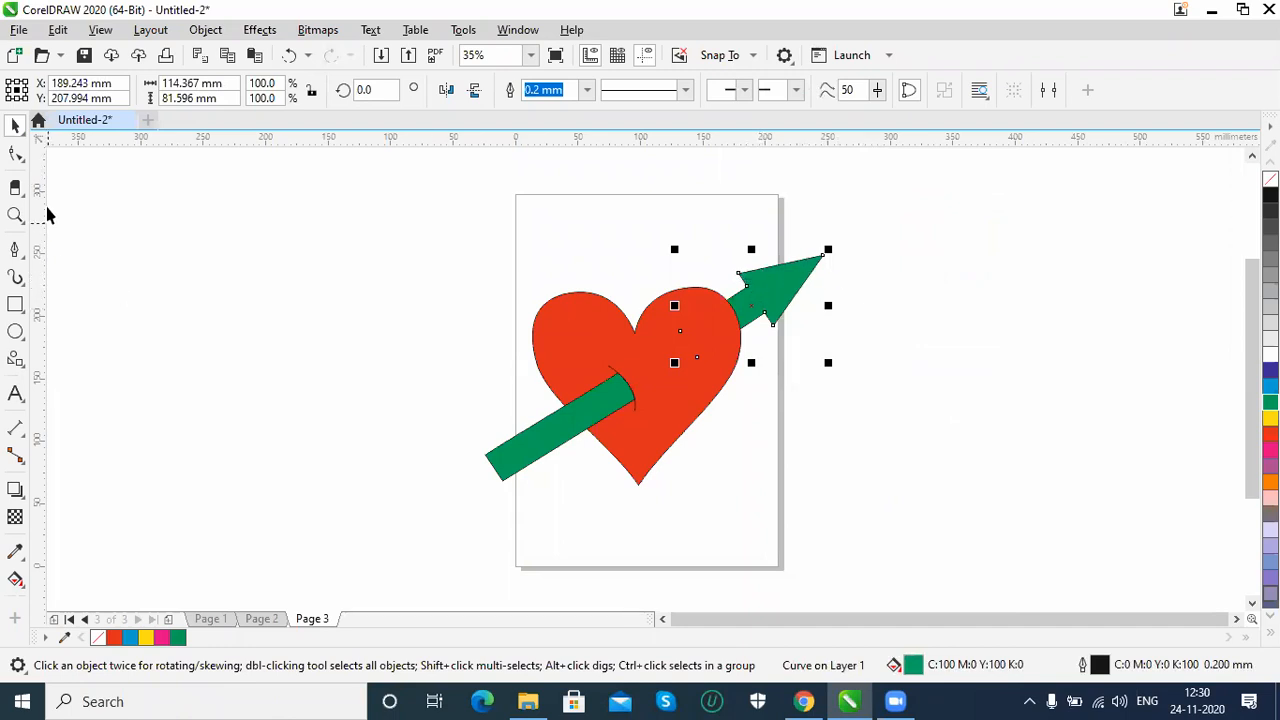
click(17, 153)
drag(921, 368, 728, 239)
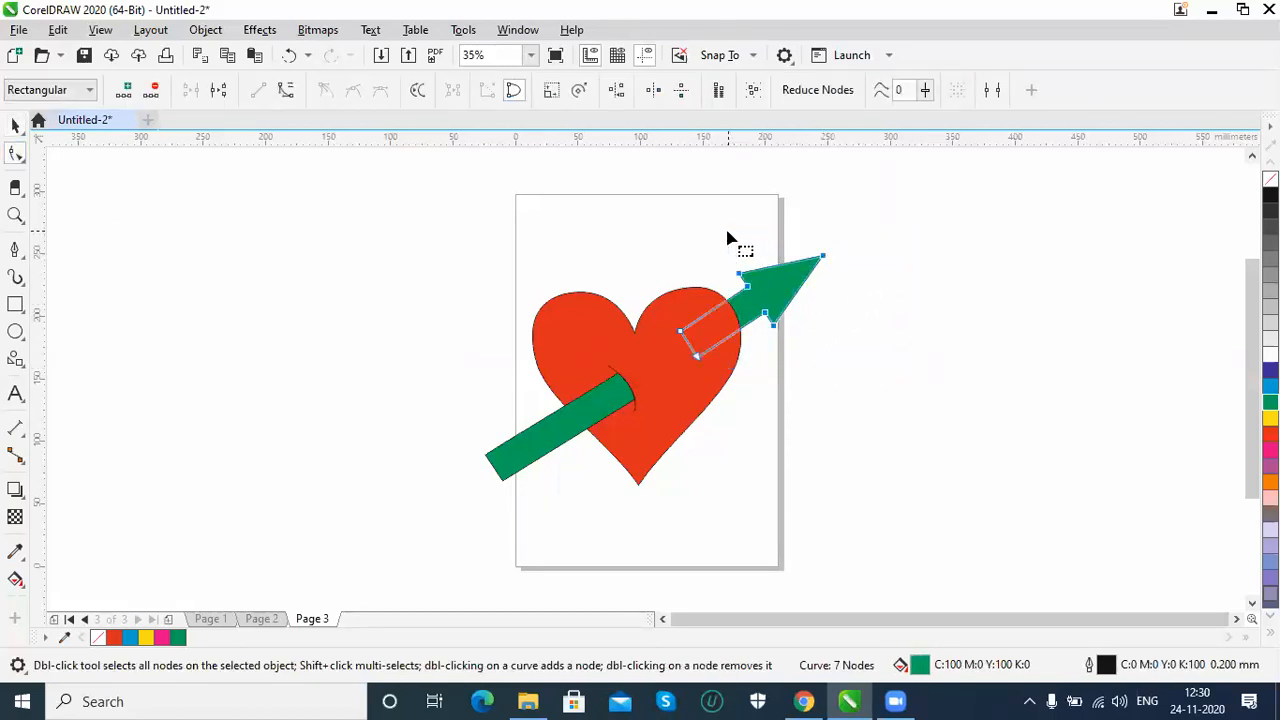
drag(822, 257, 897, 257)
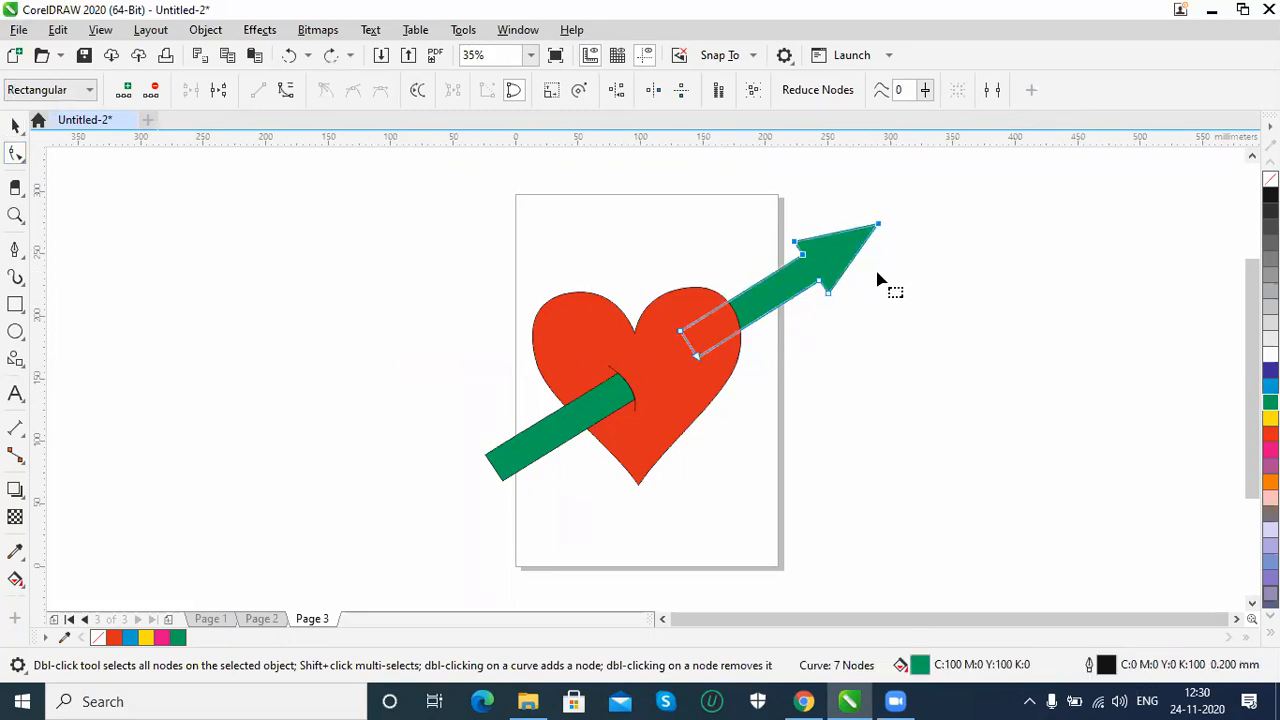
click(930, 320)
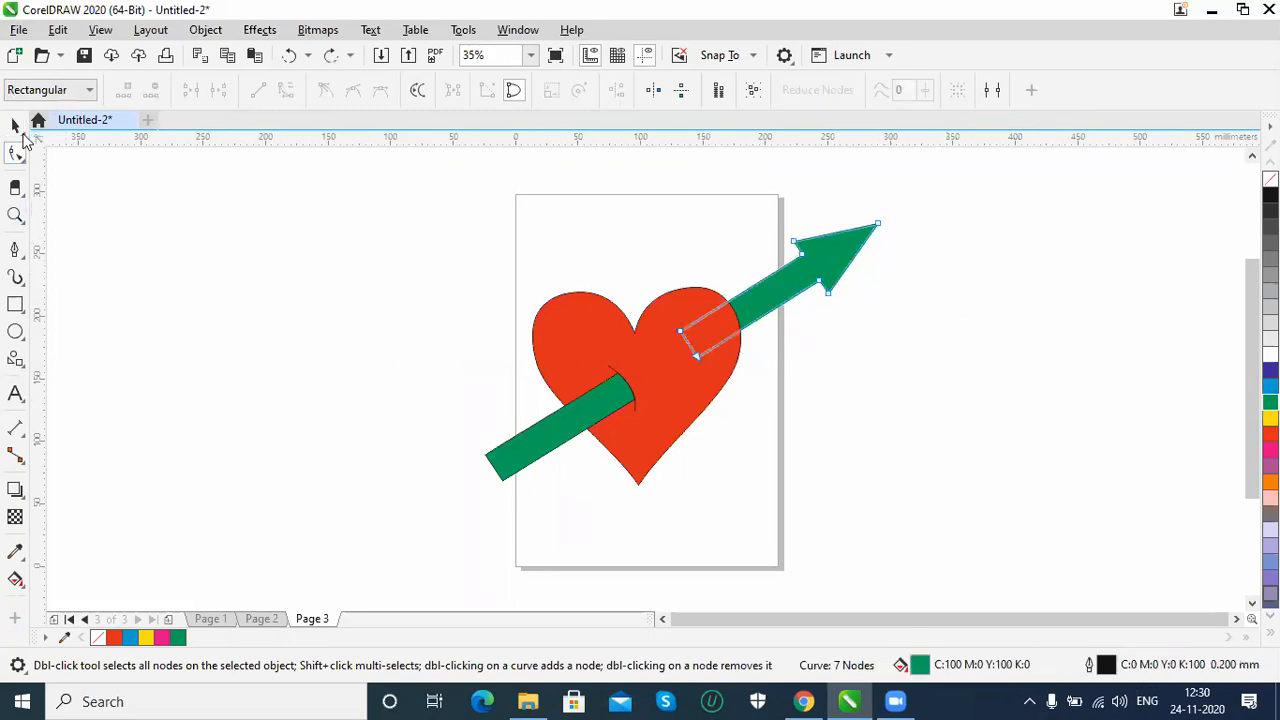
Shorten the extended arrow by moving its five arrowhead nodes partway back toward the heart.
drag(945, 181, 786, 314)
drag(877, 225, 851, 240)
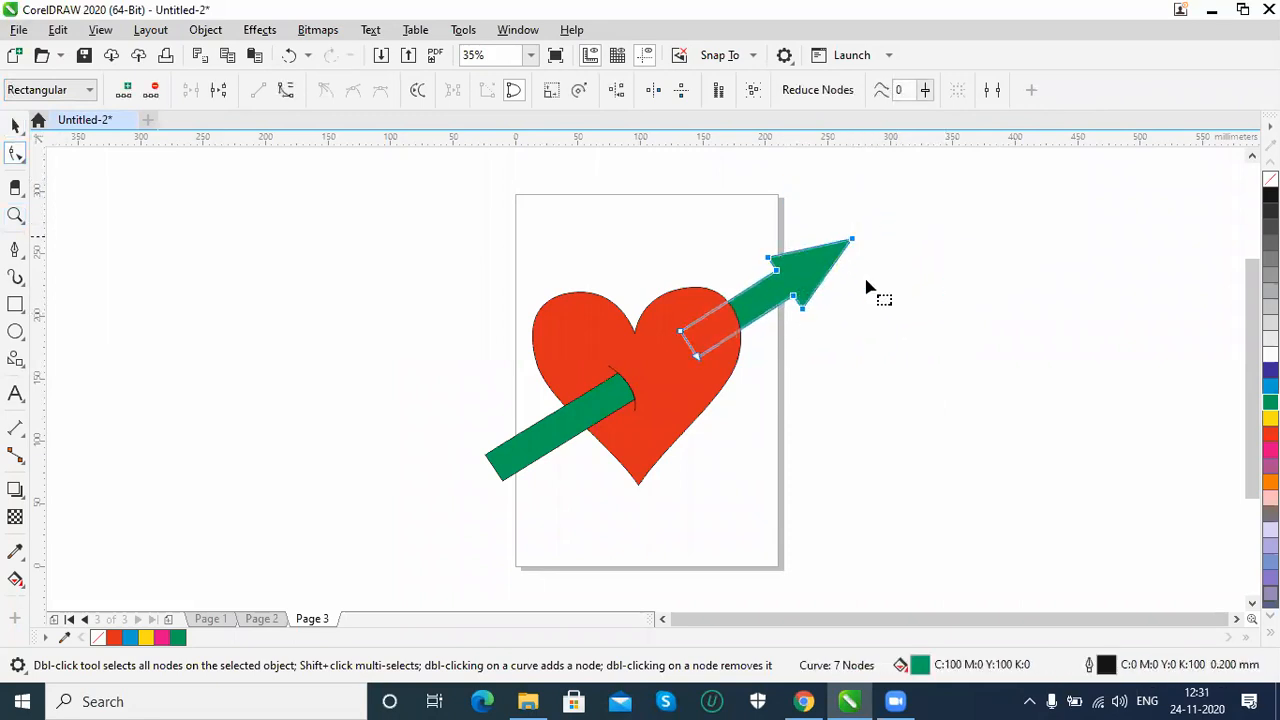
click(916, 345)
click(18, 122)
click(797, 457)
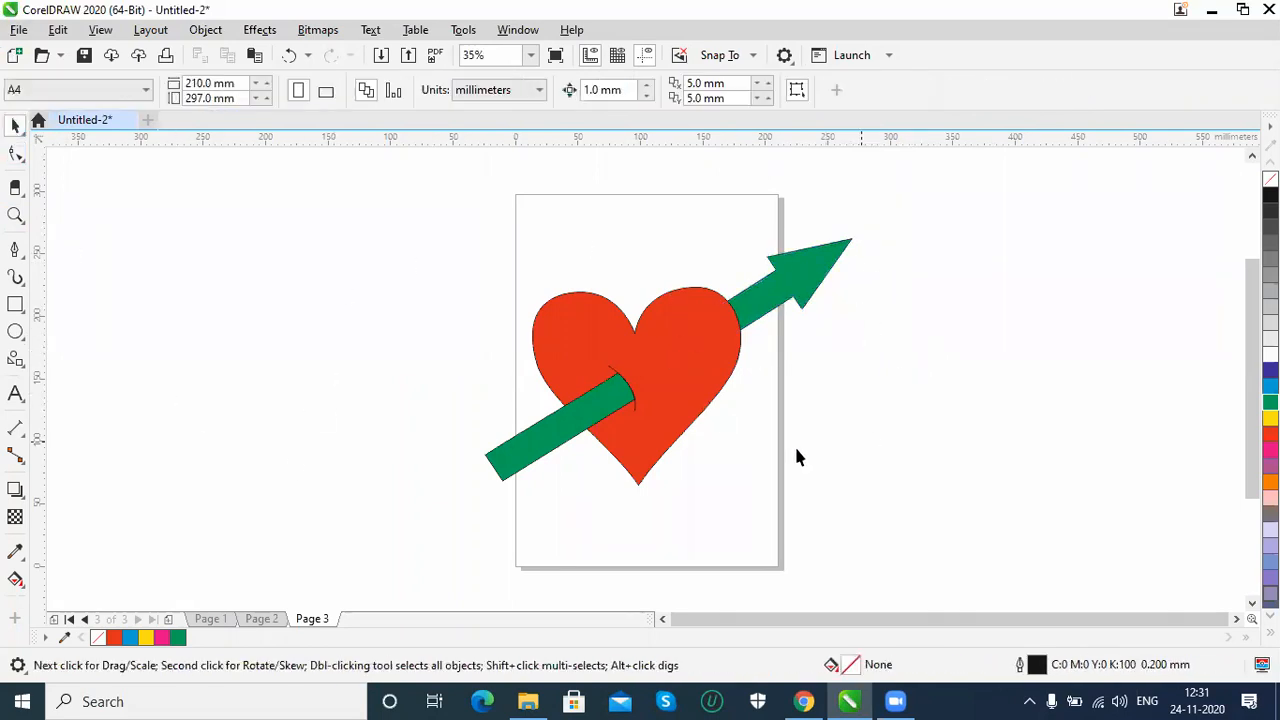
Try deleting the arc at the shaft's entry into the heart, and undo the deletion.
click(814, 290)
click(908, 311)
click(635, 415)
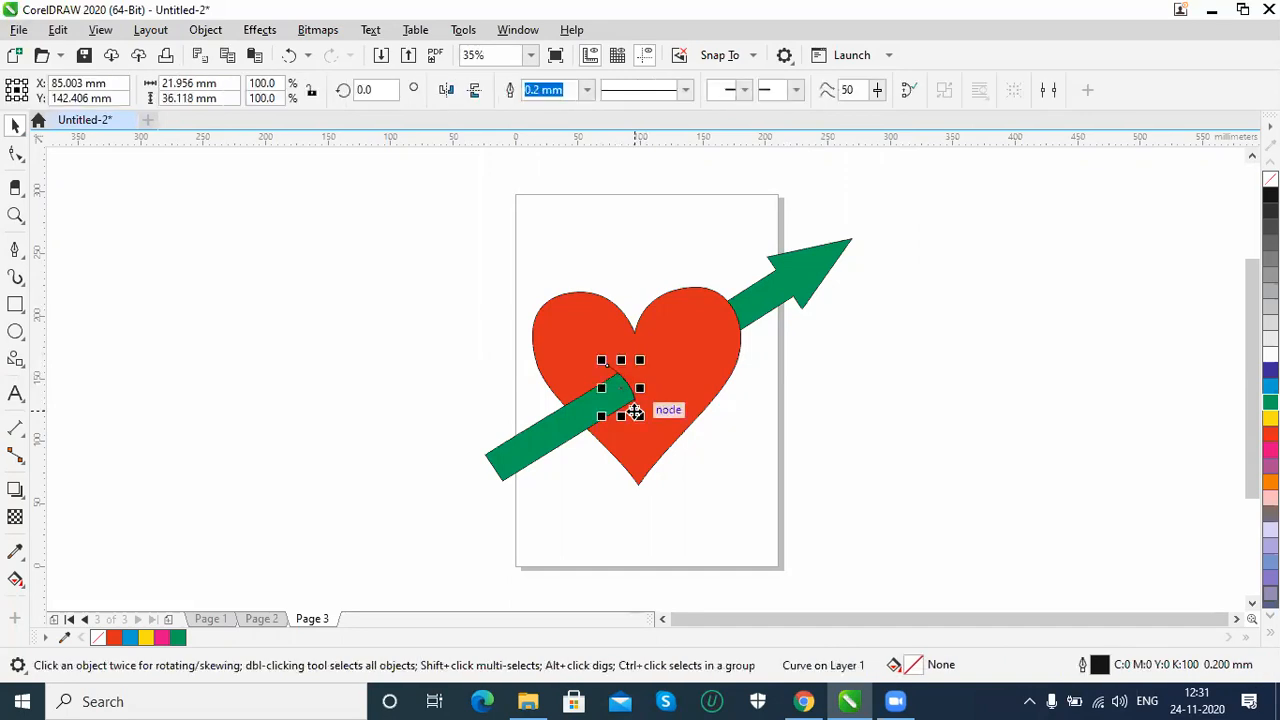
key(Delete)
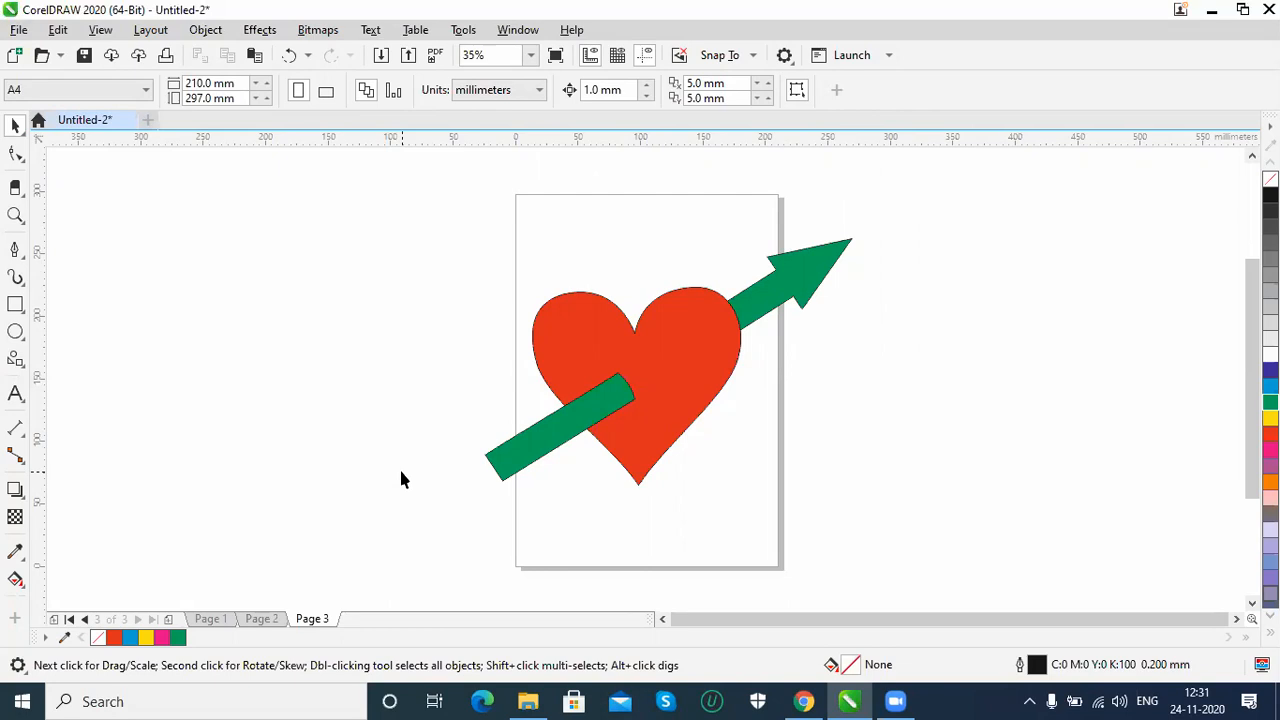
key(Tab)
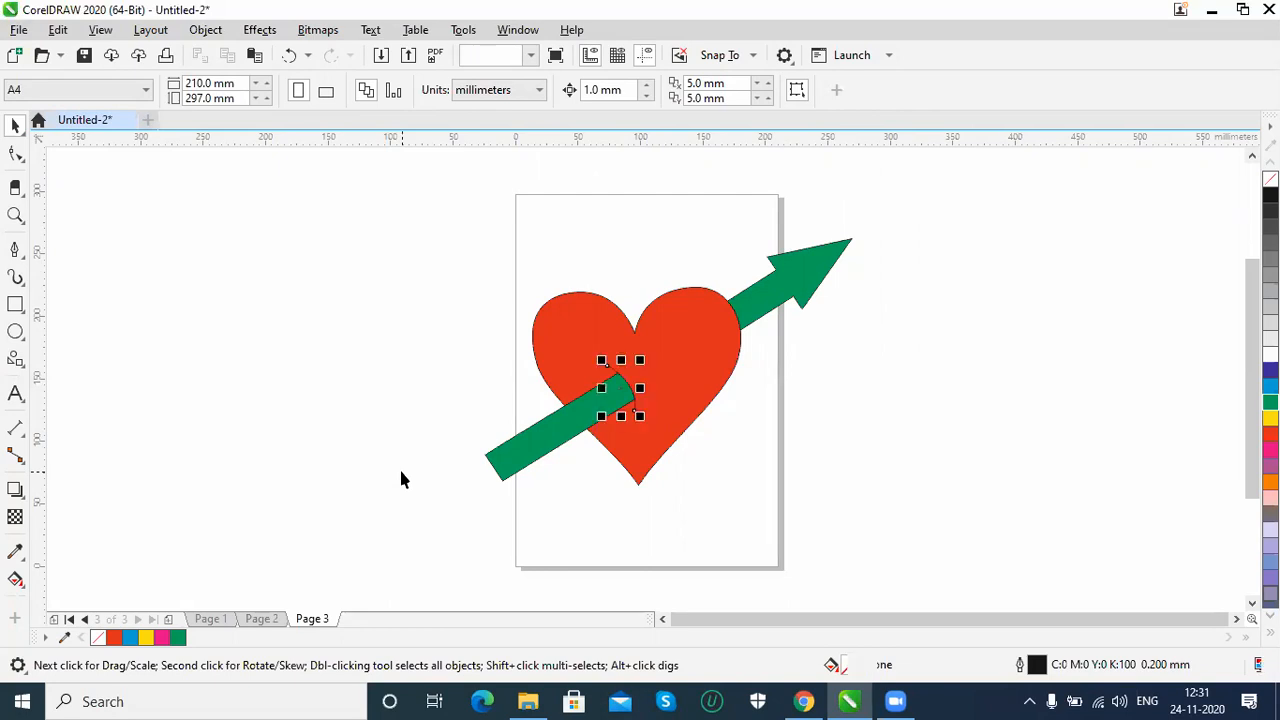
key(Escape)
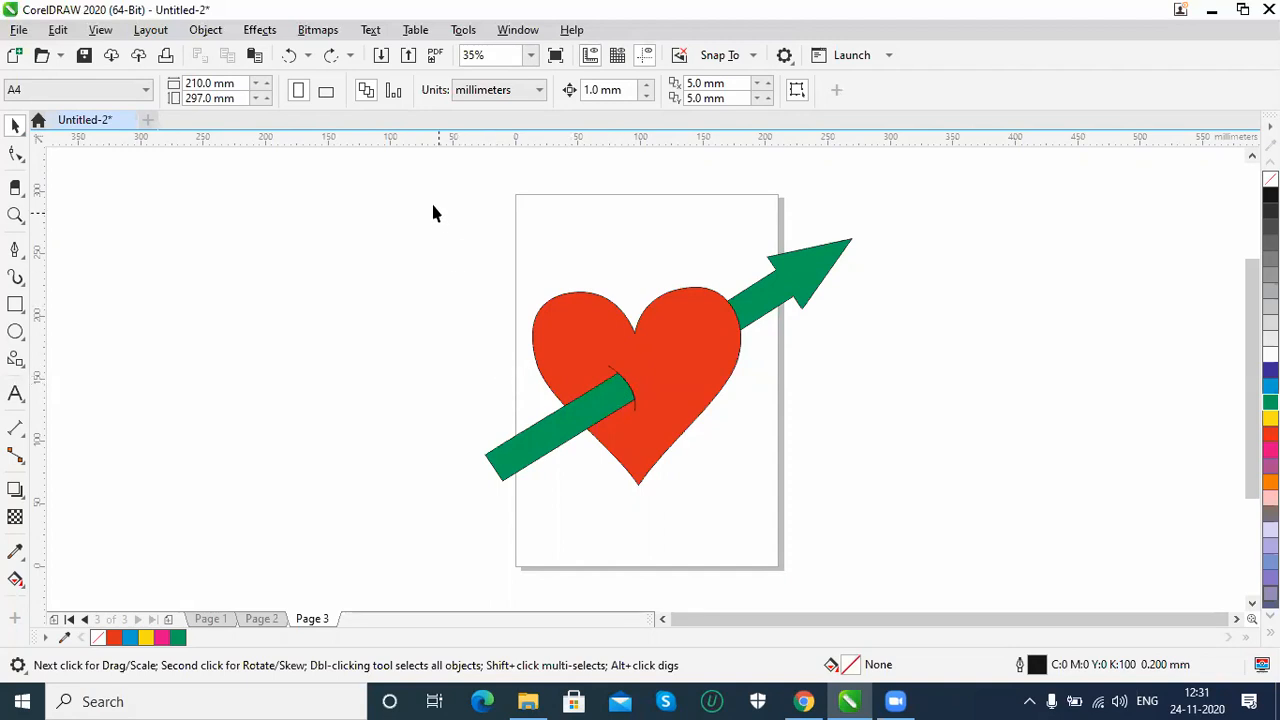
Examine the complete heart-and-arrow drawing at a closer view with nothing selected.
drag(702, 330, 979, 550)
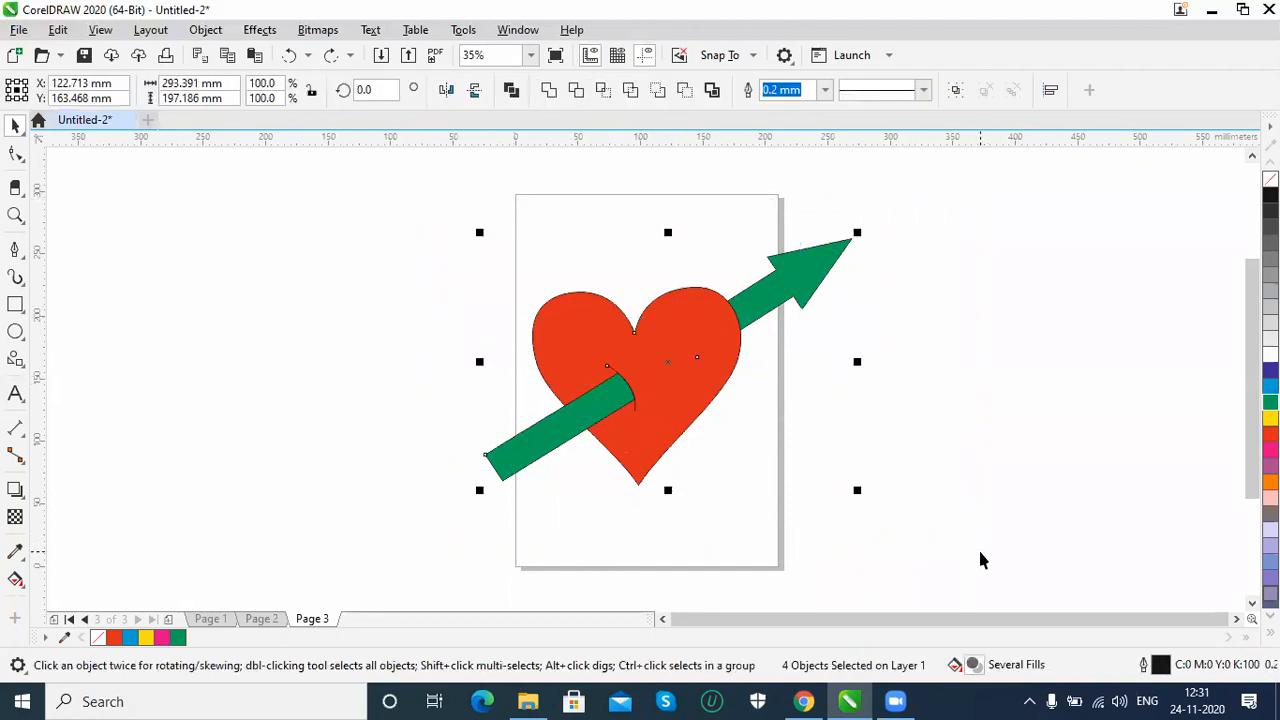
key(shift+F2)
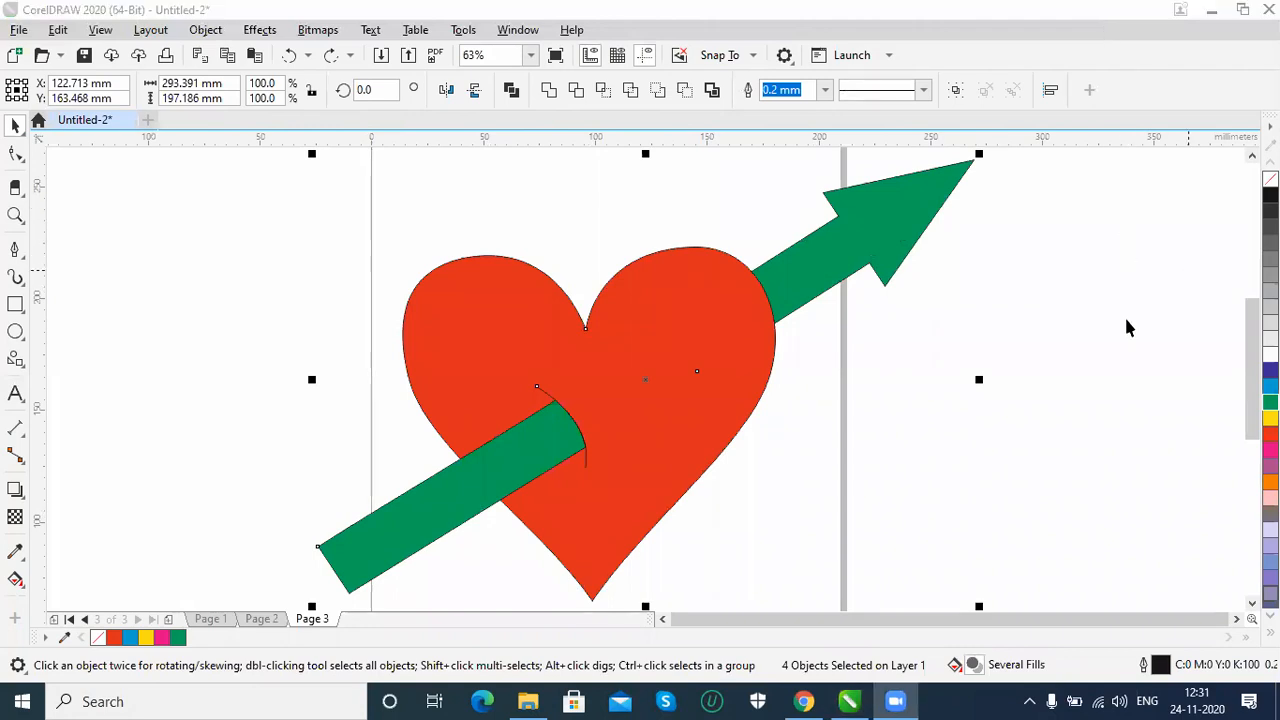
click(1102, 347)
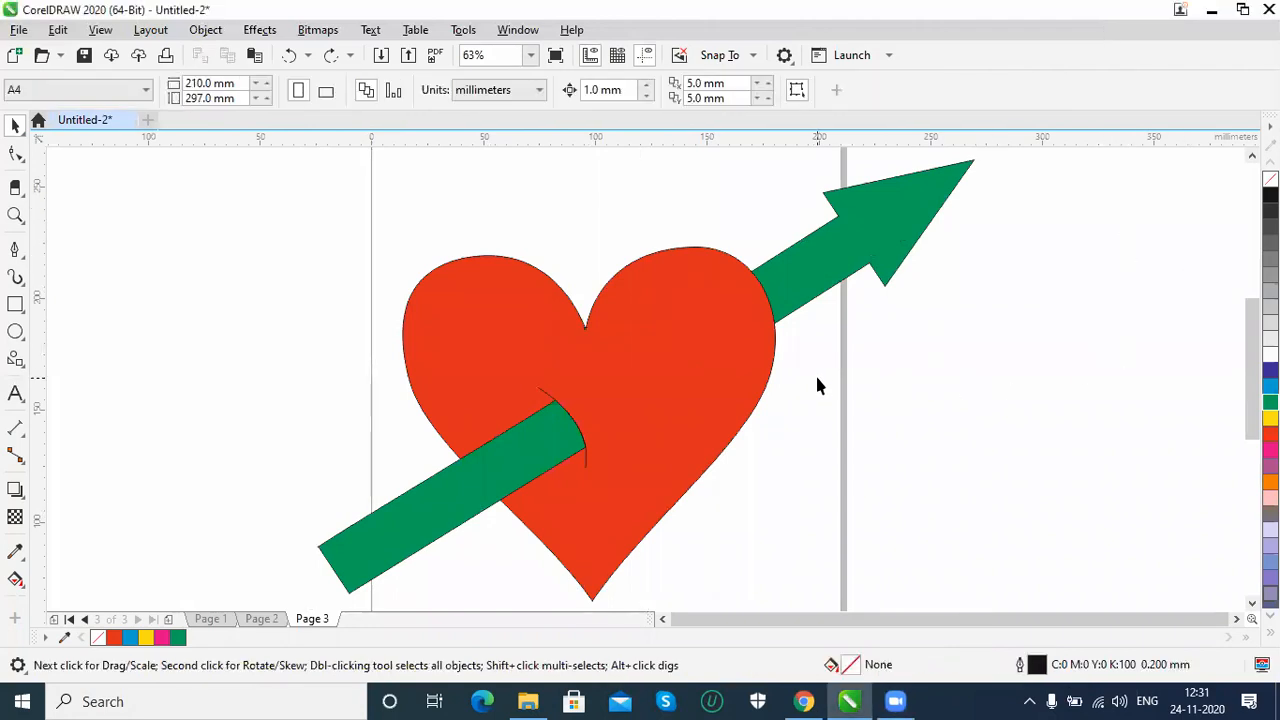
Inspect the heart's selection and display the green arrow's nodes with the Shape tool.
click(686, 408)
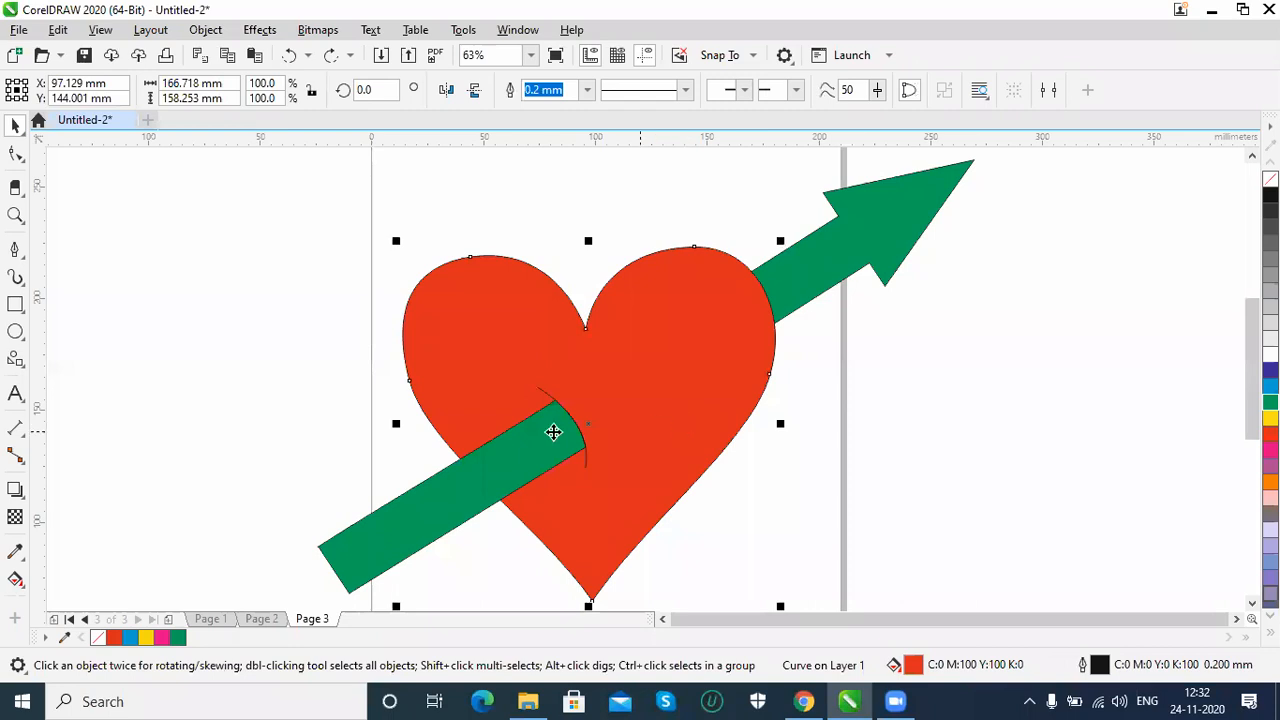
click(257, 371)
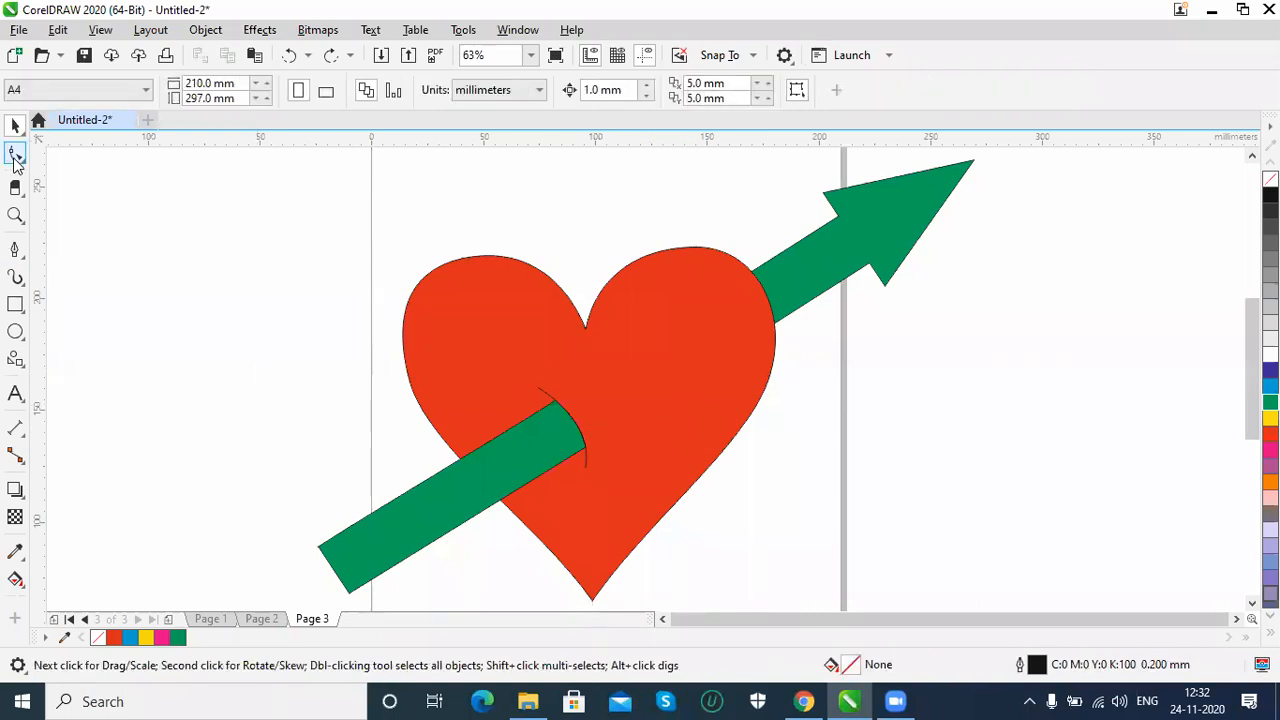
click(15, 156)
click(82, 159)
click(847, 237)
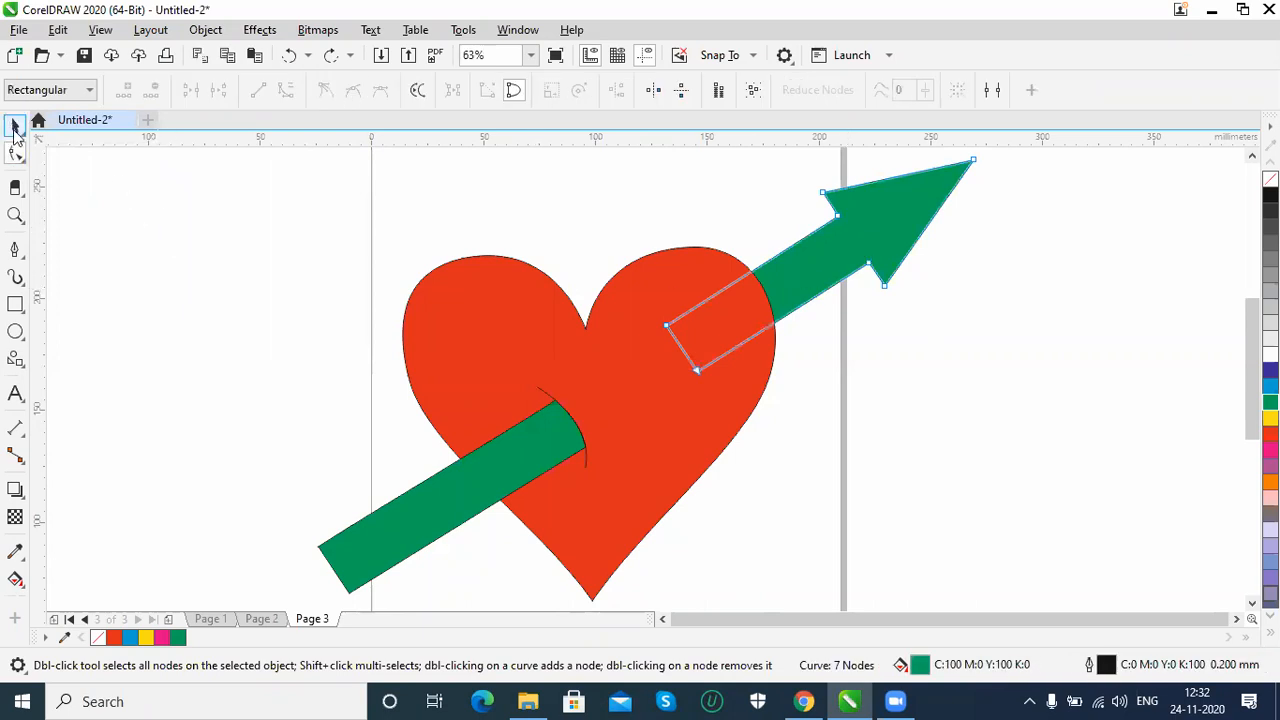
click(15, 127)
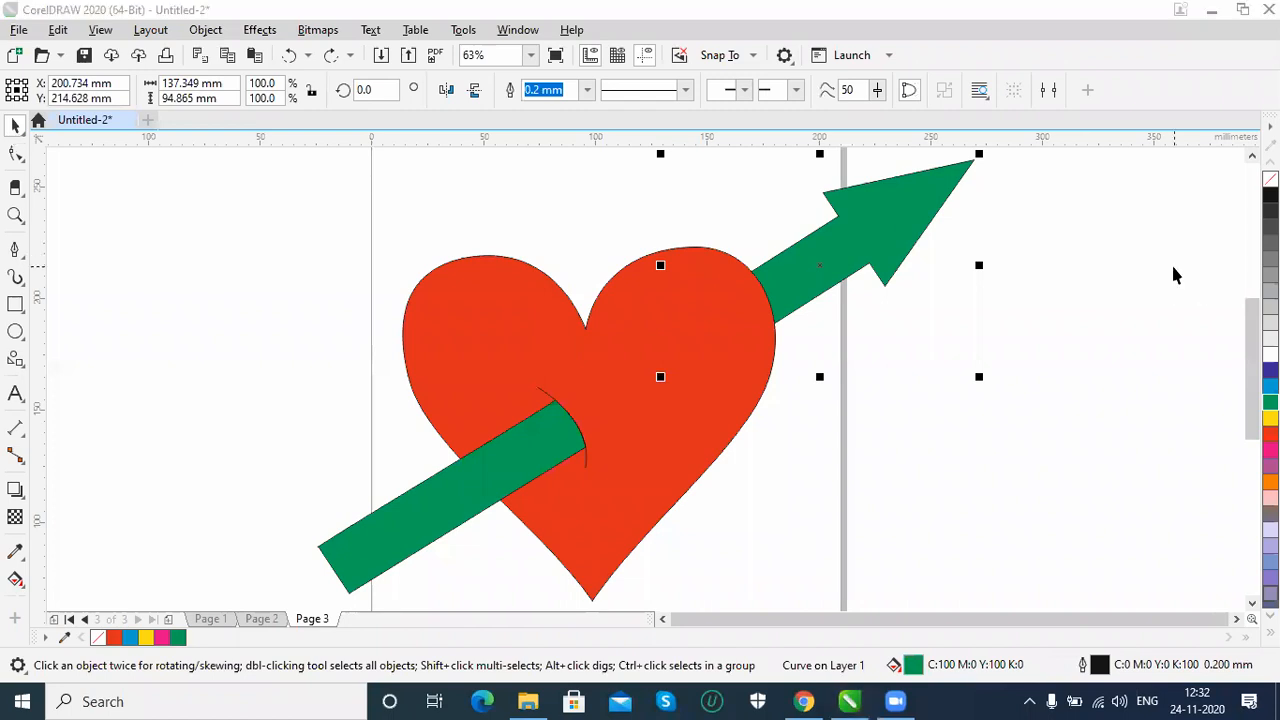
Add a blank page after page 3 and show the whole page.
click(169, 620)
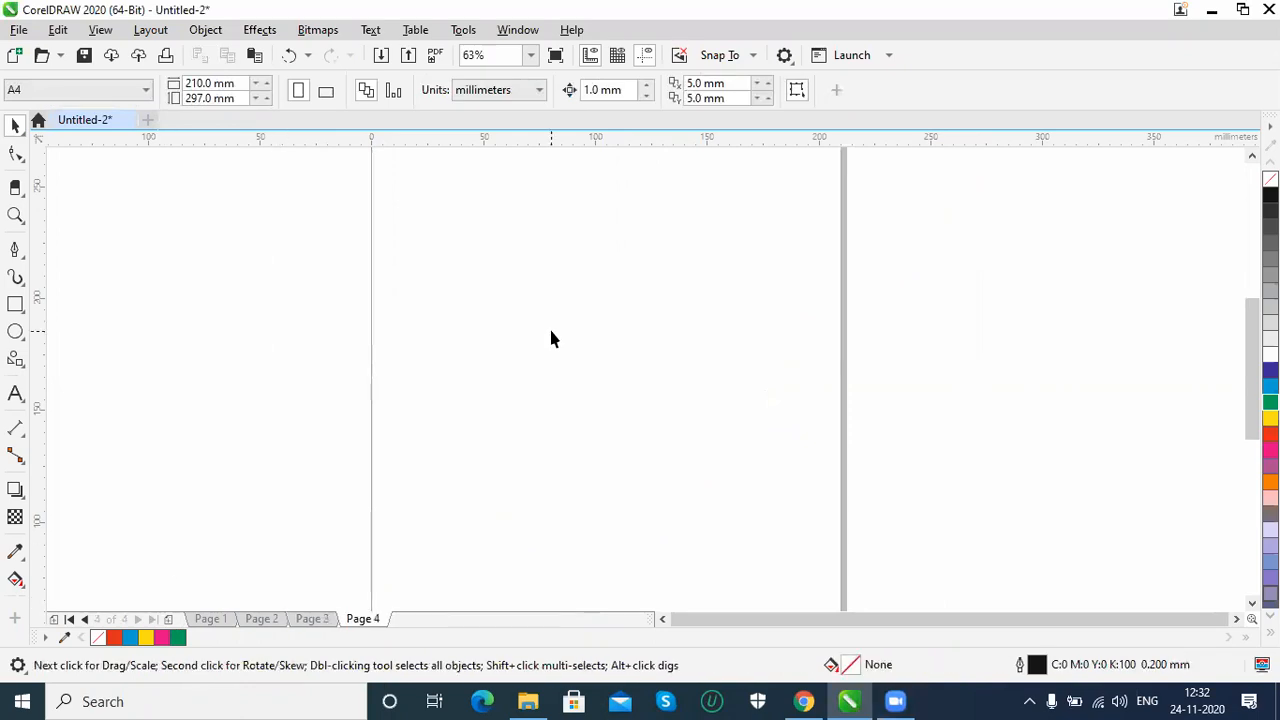
key(shift+F4)
Draw a circle about 140 mm in diameter near the middle of page 4 and convert it to curves.
click(15, 331)
drag(554, 270, 730, 449)
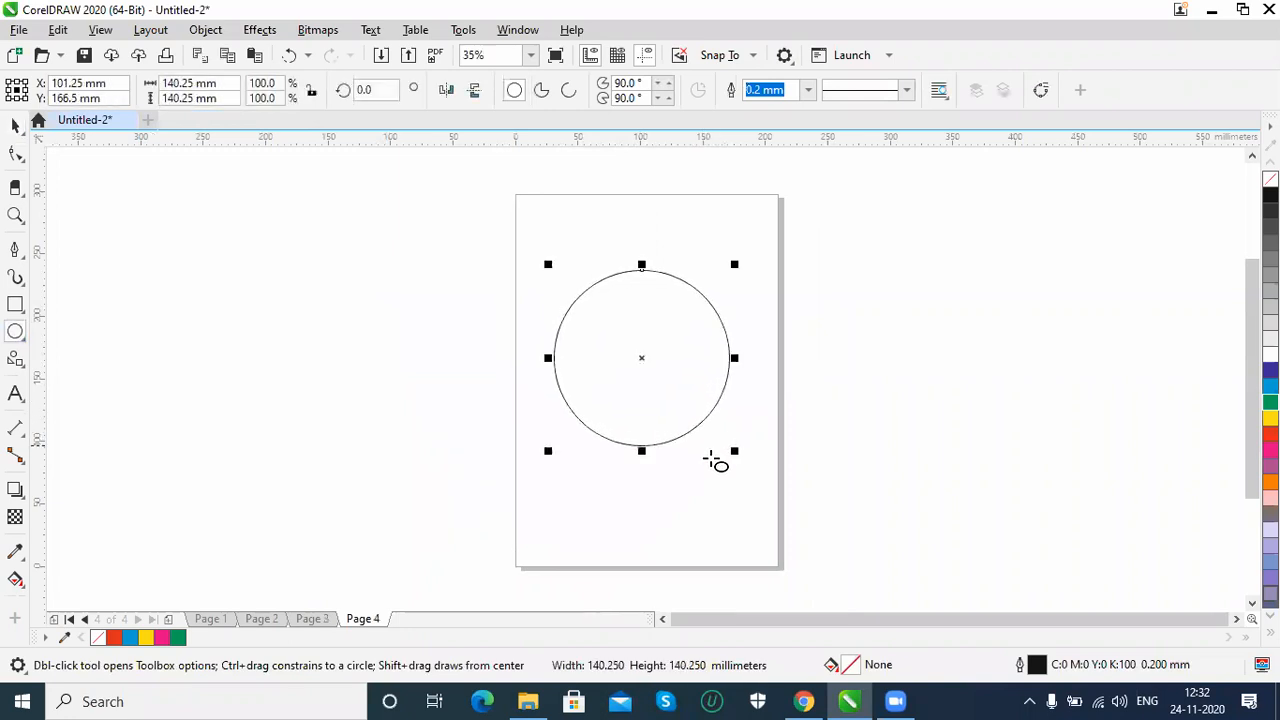
click(14, 126)
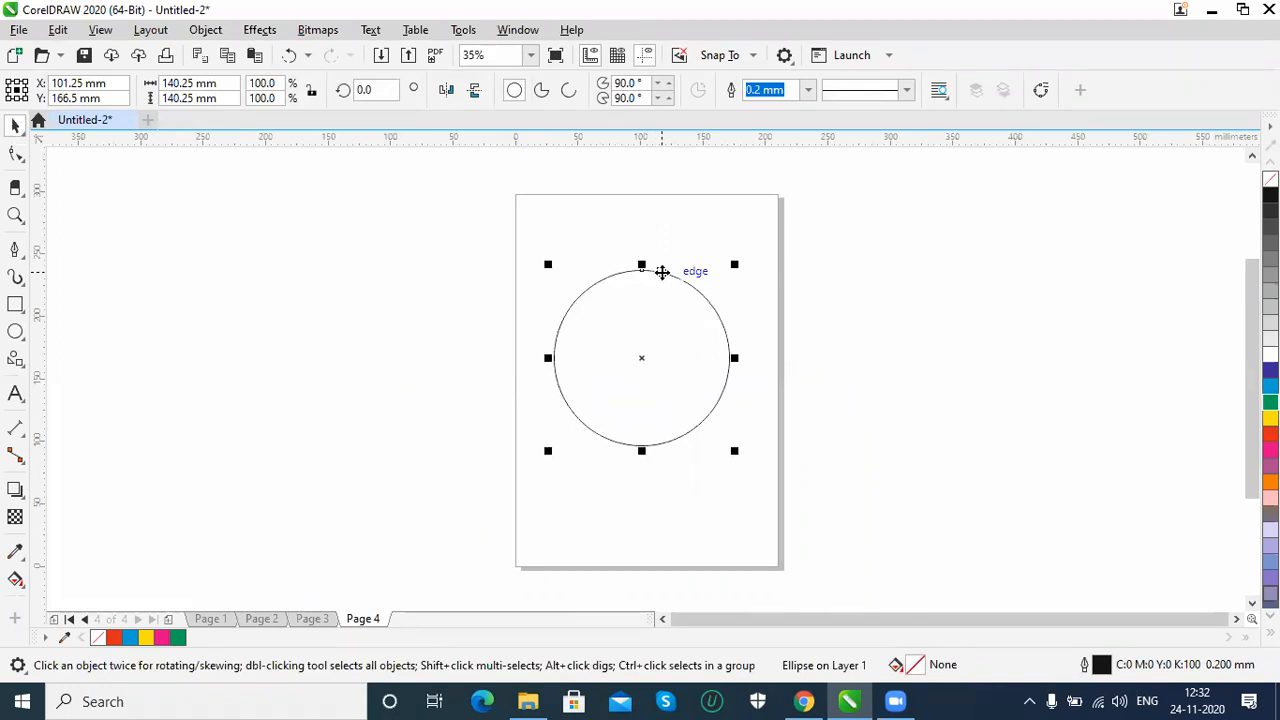
right_click(662, 272)
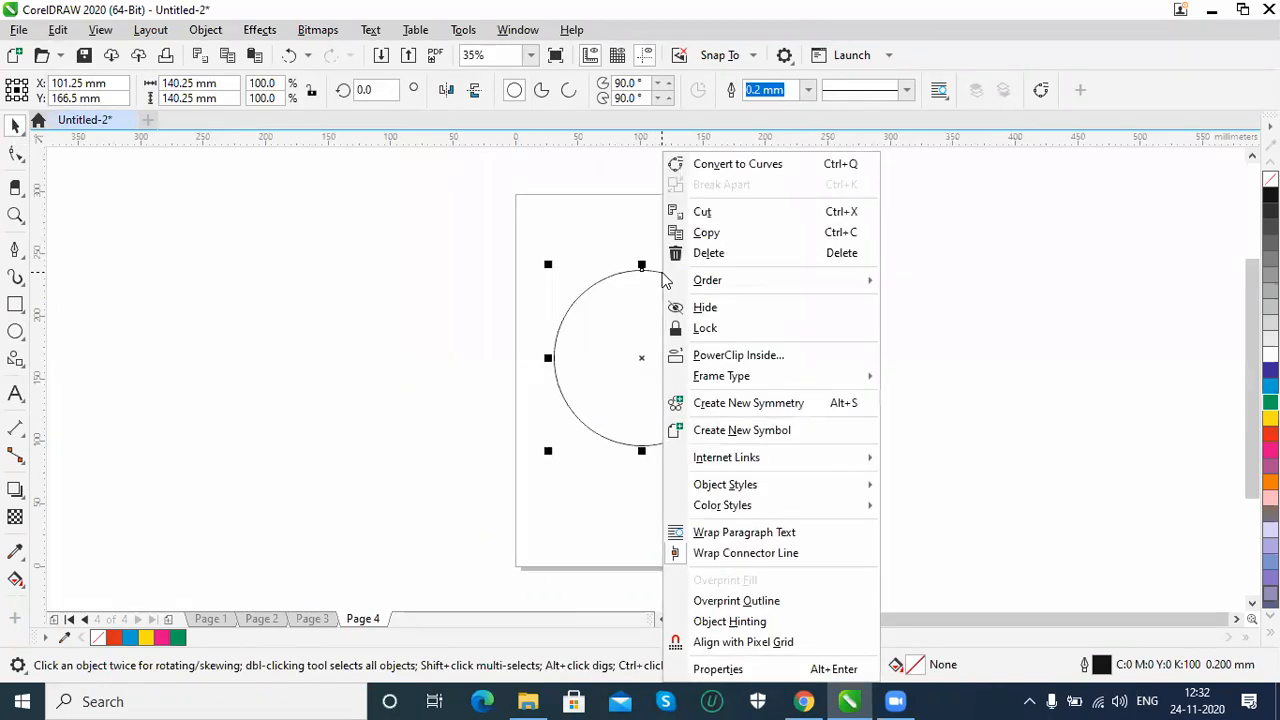
click(762, 166)
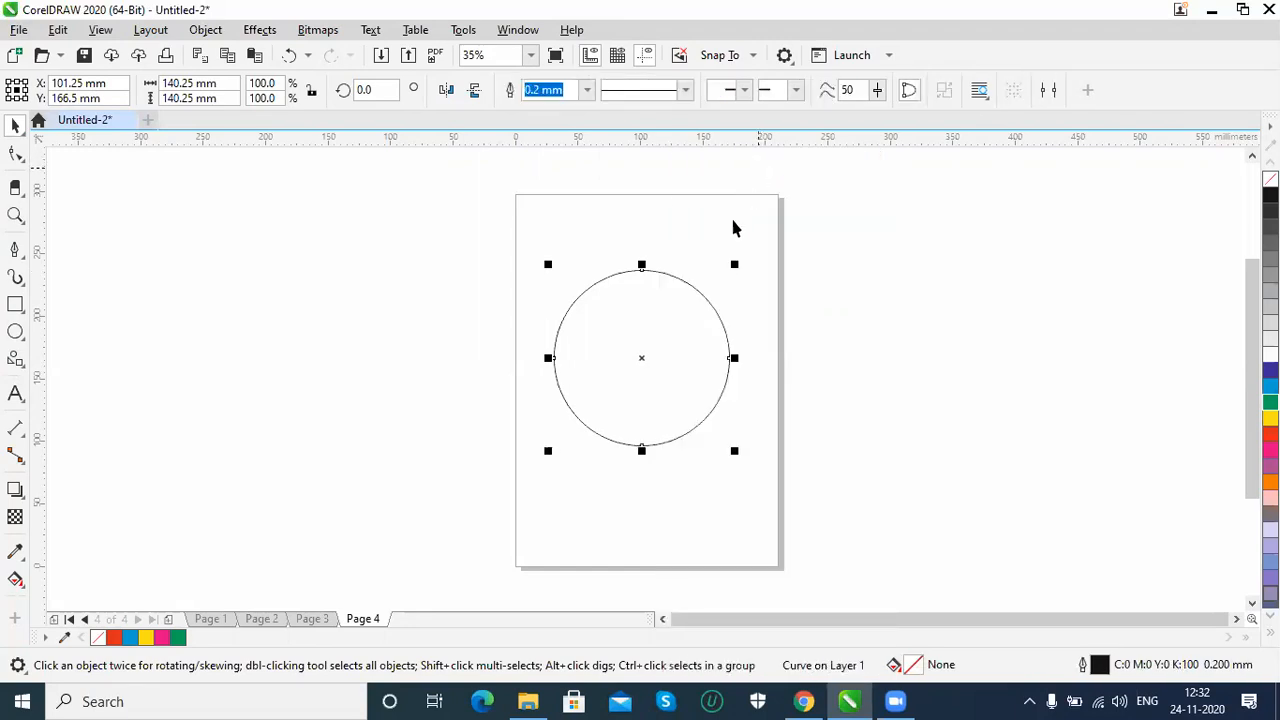
click(726, 237)
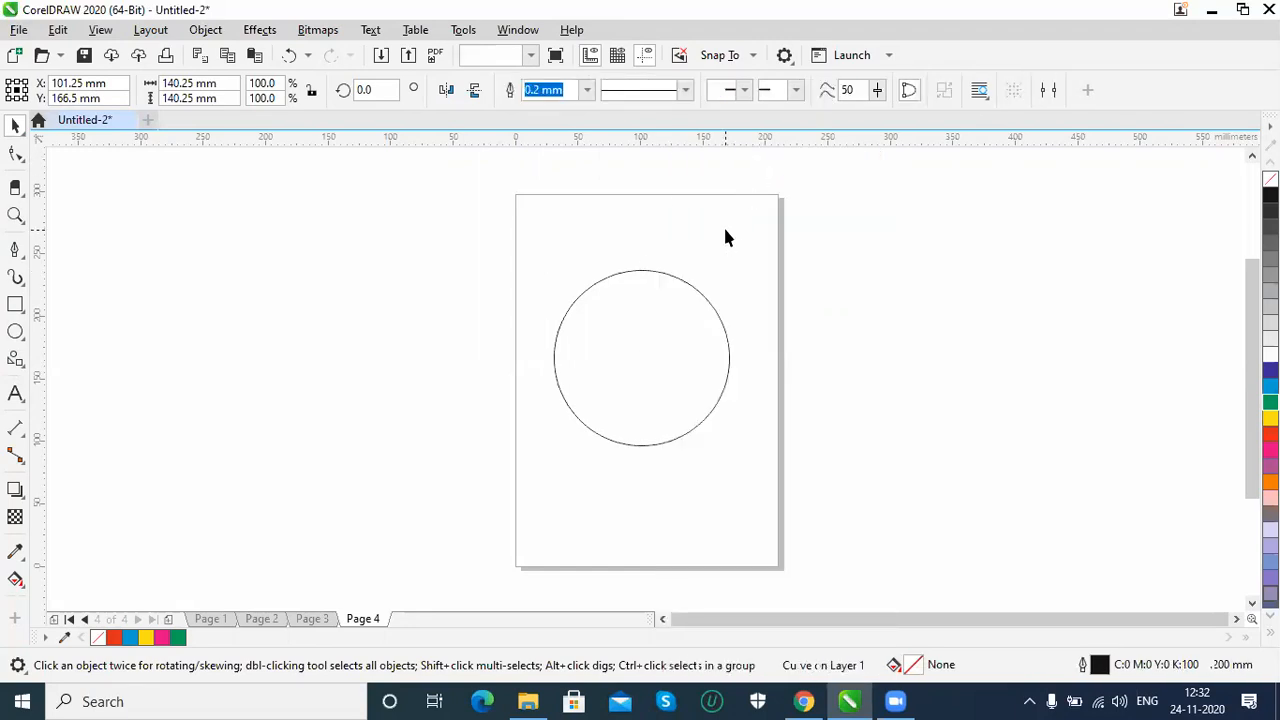
Select the circle's top, bottom and left nodes in turn with the Shape tool.
click(16, 153)
click(641, 270)
drag(582, 232, 698, 323)
drag(691, 530, 613, 440)
drag(490, 304, 575, 413)
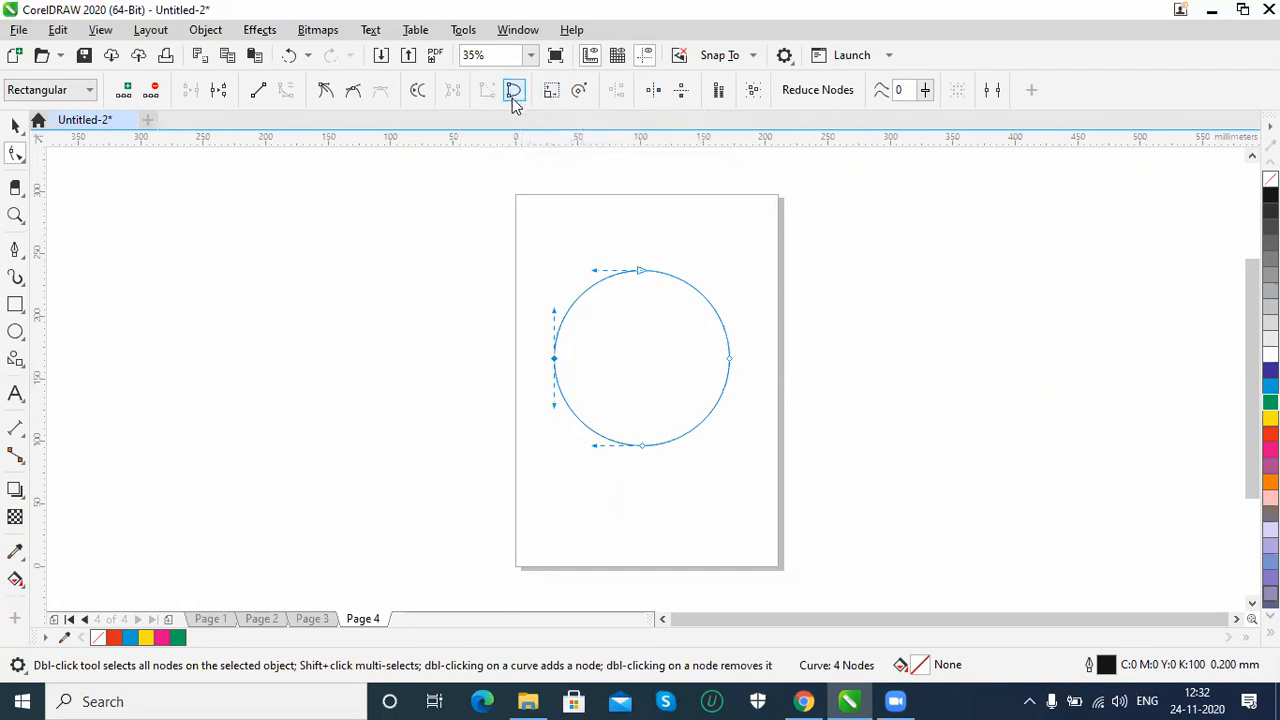
Select the circle's top and left nodes together and stretch them outward with Stretch or Scale Nodes, scaling to about 124.5%.
drag(484, 233, 677, 418)
click(551, 92)
drag(733, 264, 775, 255)
key(Escape)
drag(544, 450, 503, 462)
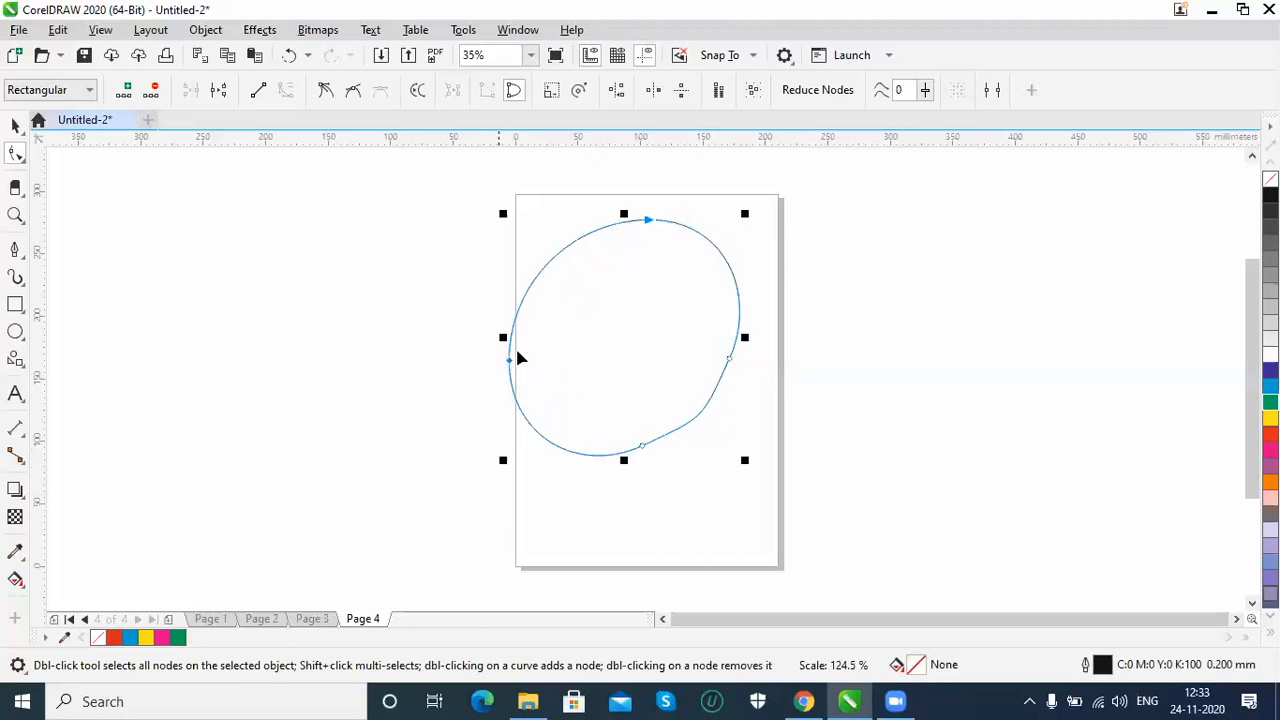
Rotate the two selected nodes clockwise with Rotate or Skew Nodes and undo the rotation.
click(581, 91)
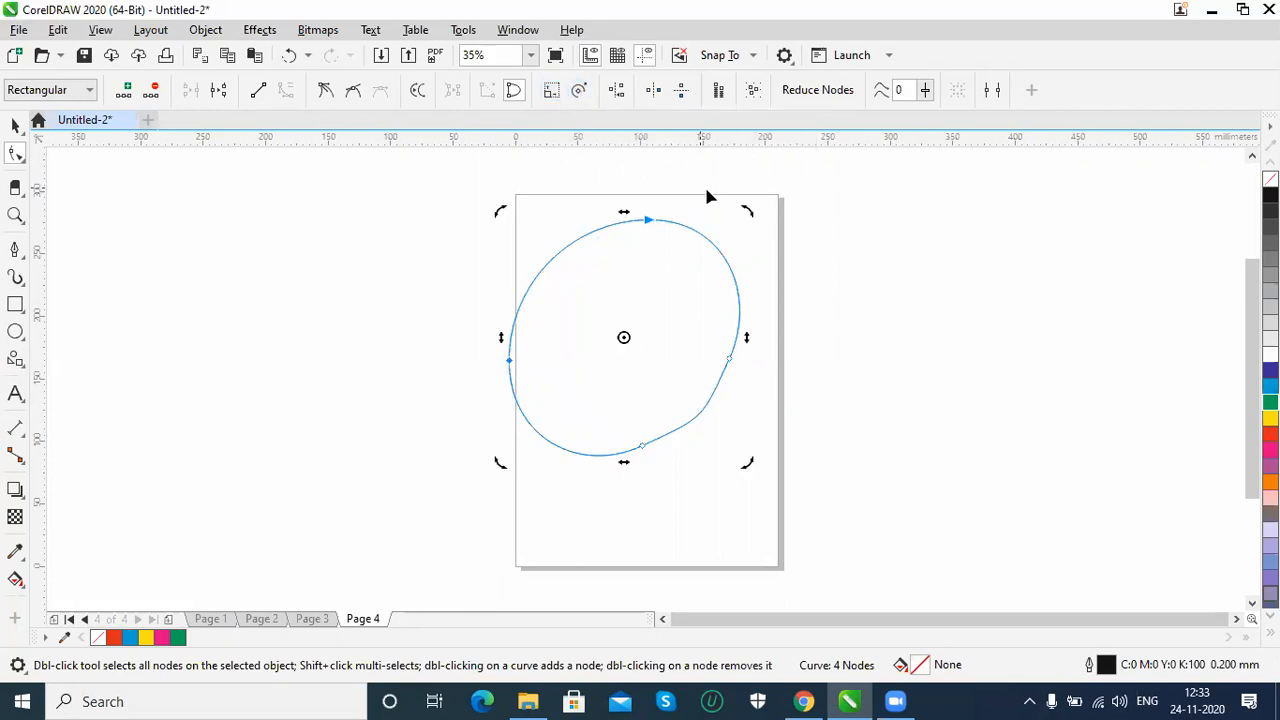
drag(751, 210, 784, 382)
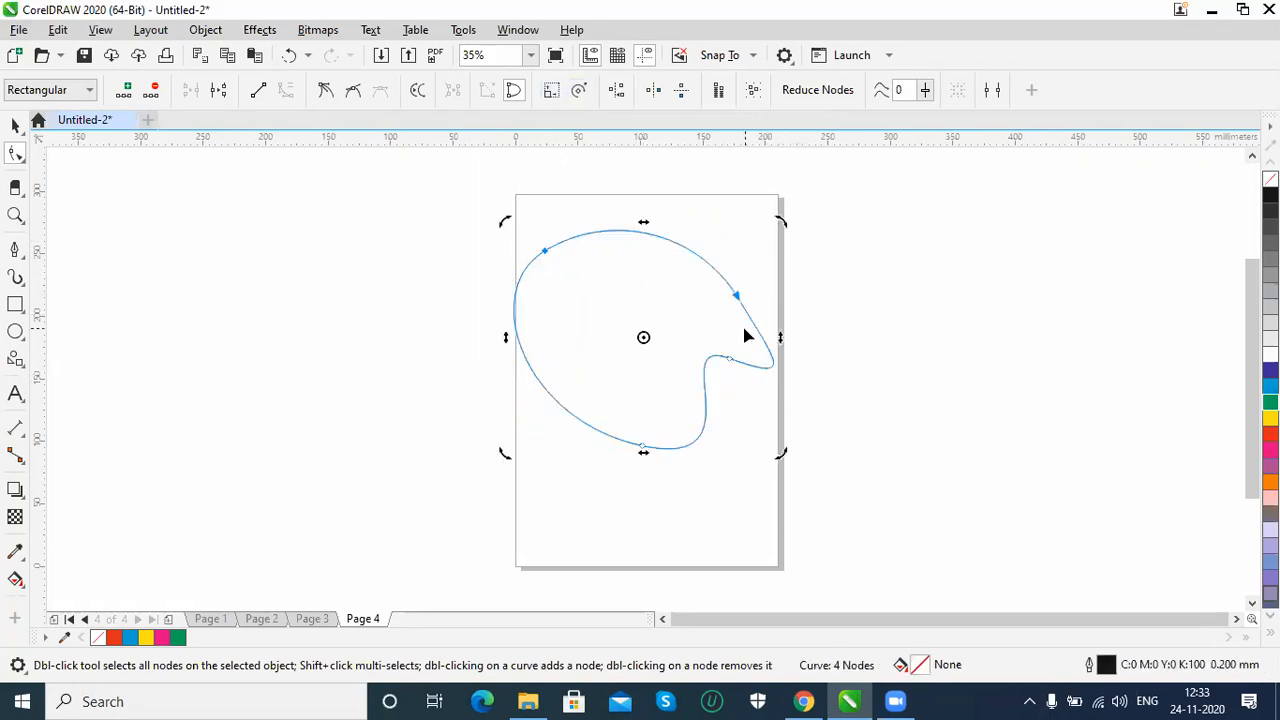
key(ctrl+z)
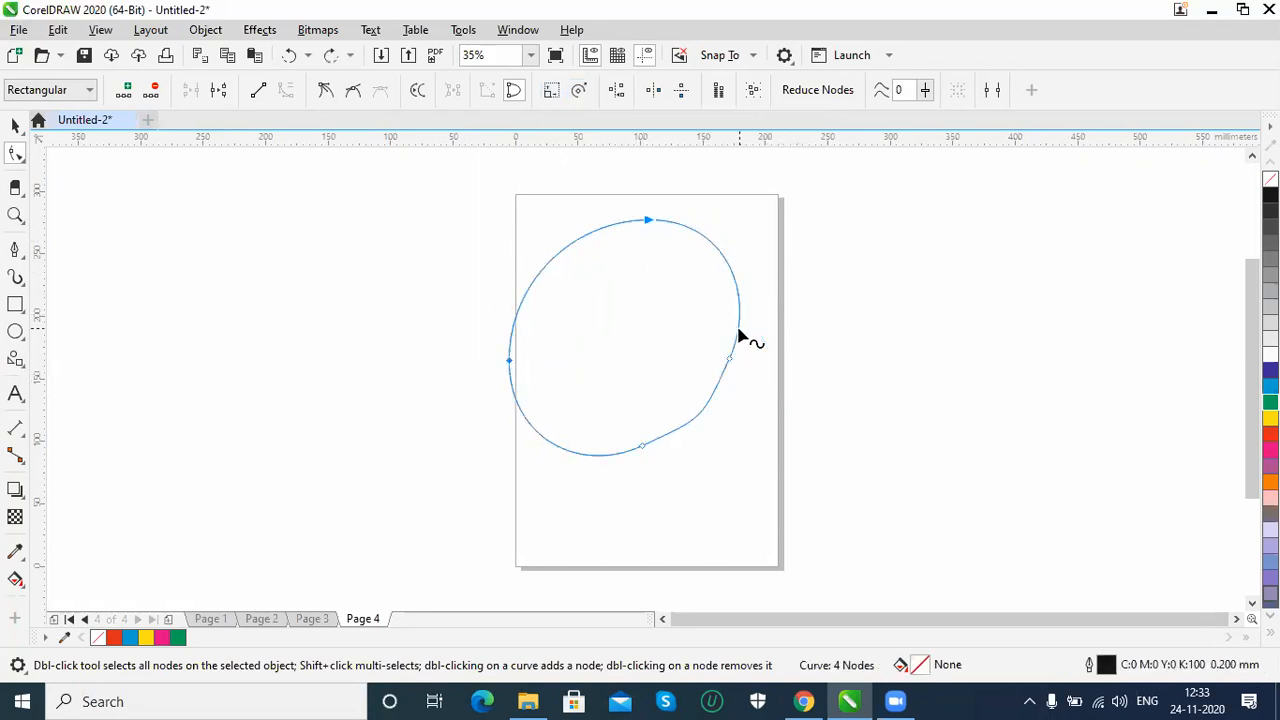
Try Reduce Nodes on the stretched curve's selected nodes, and delete the curve from page 4.
click(818, 90)
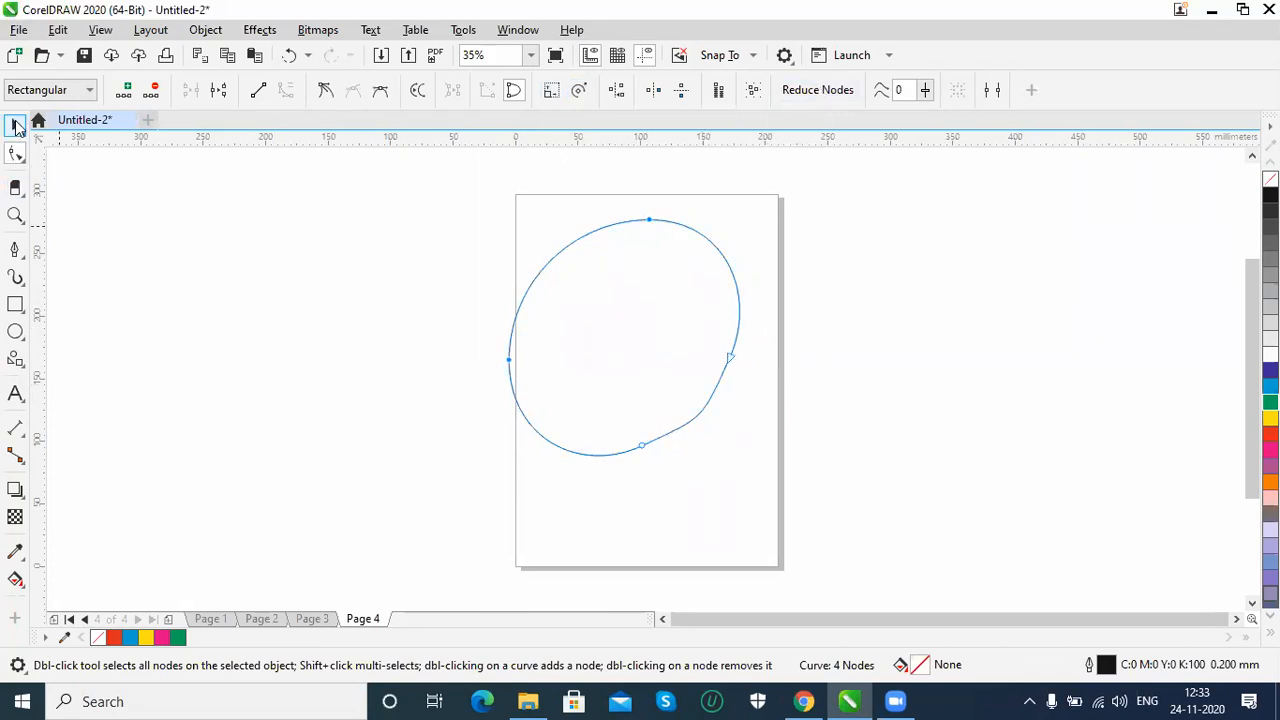
click(15, 125)
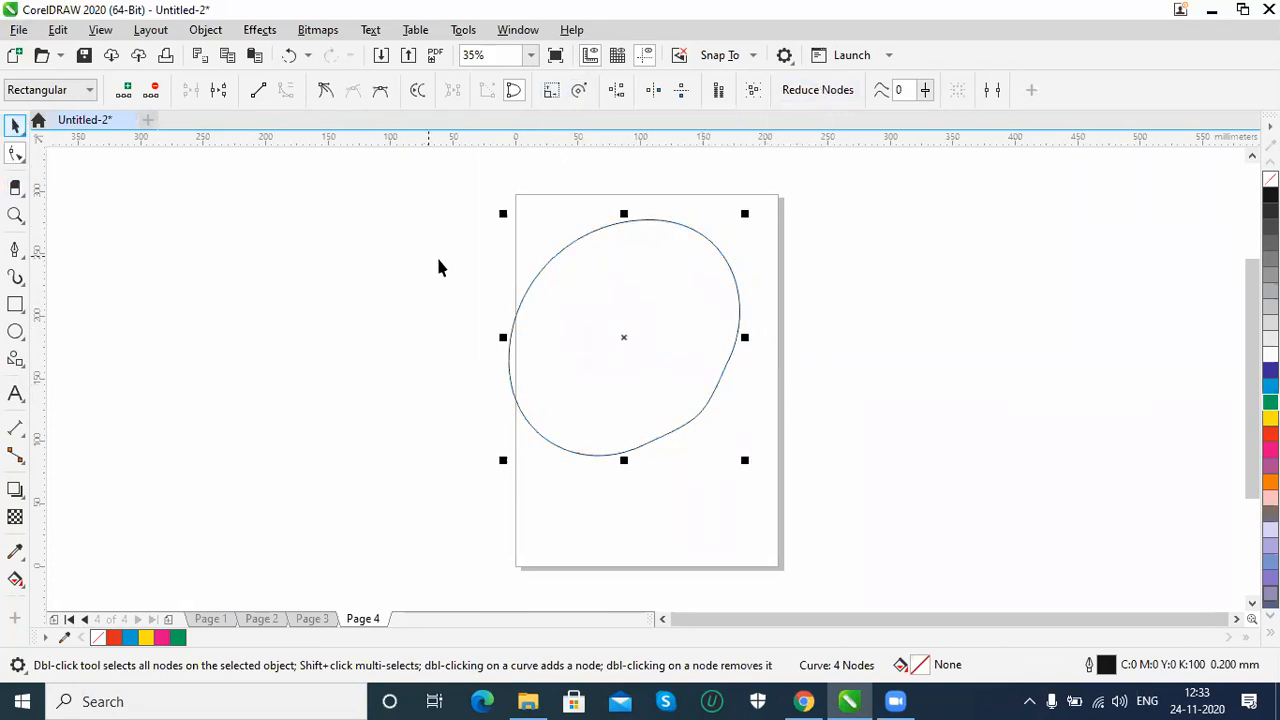
click(14, 155)
click(72, 160)
click(15, 125)
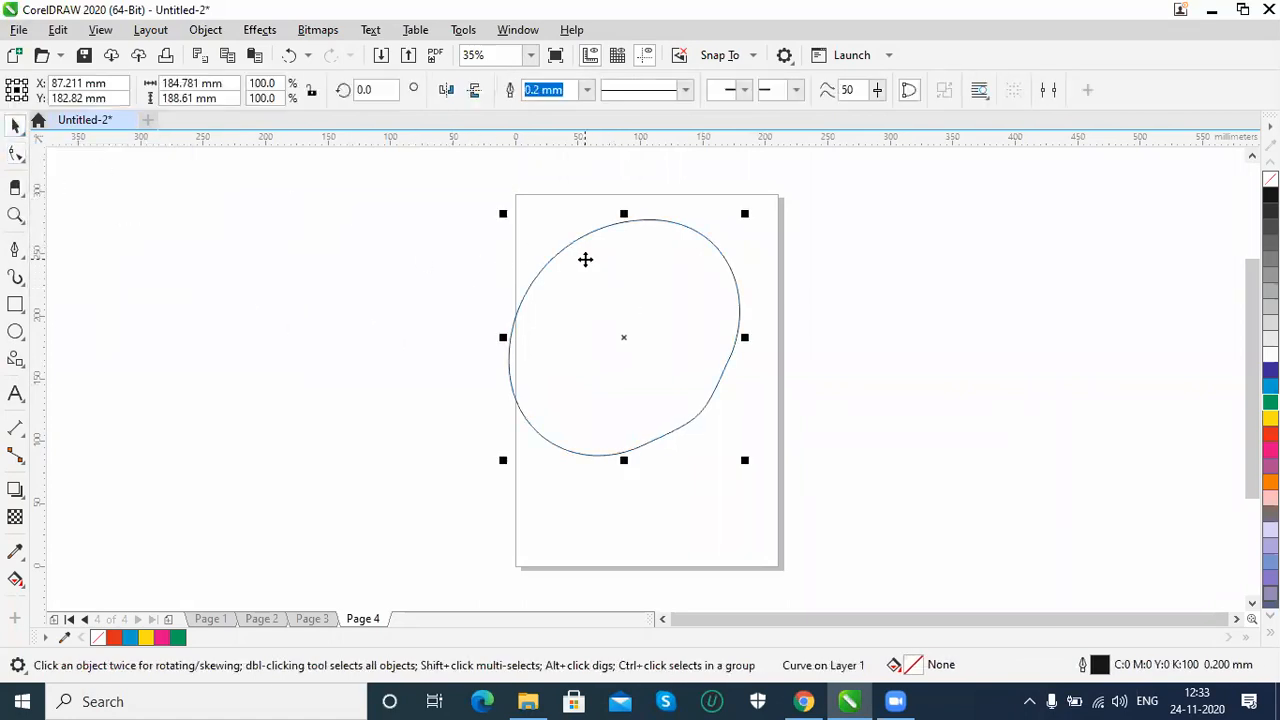
key(Delete)
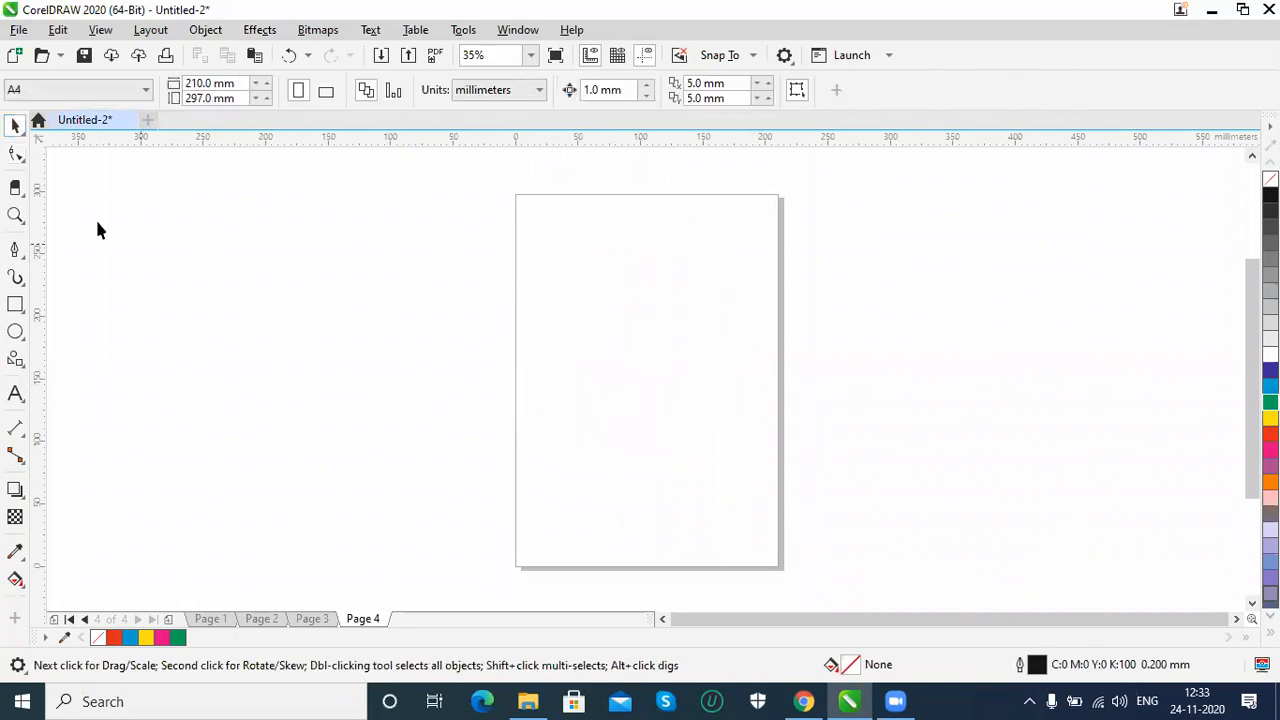
click(15, 252)
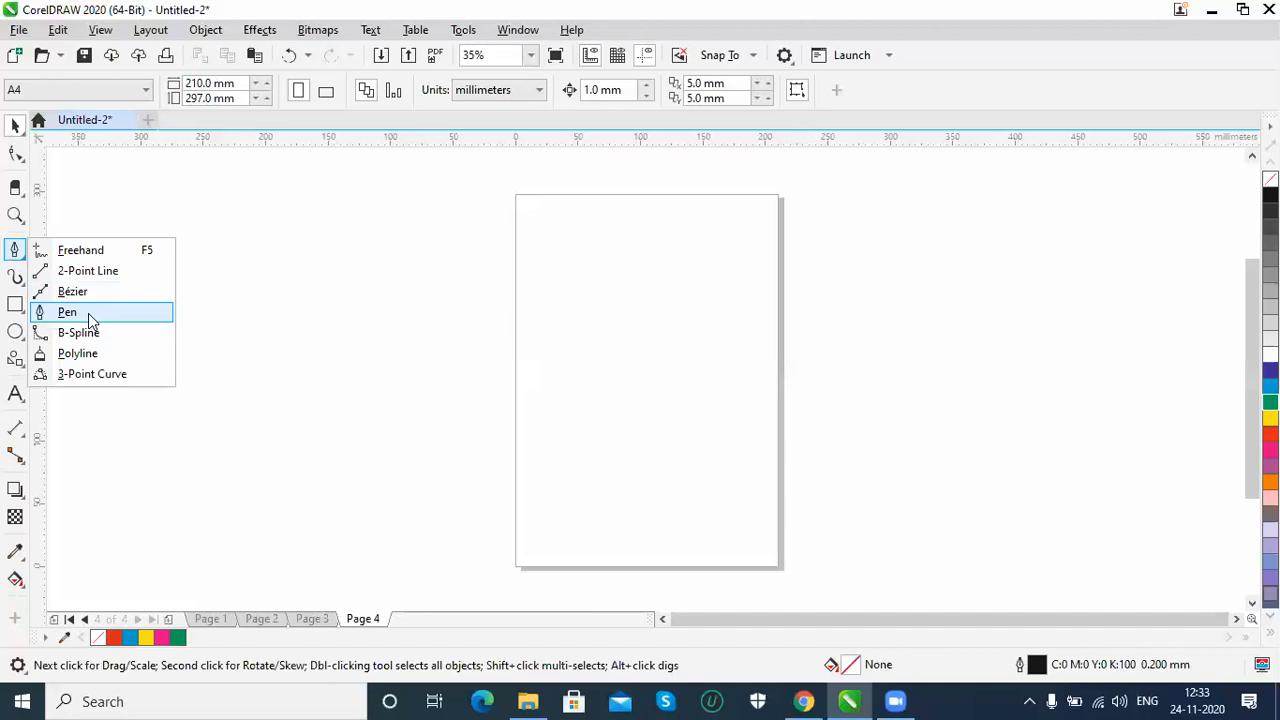
click(88, 313)
click(15, 153)
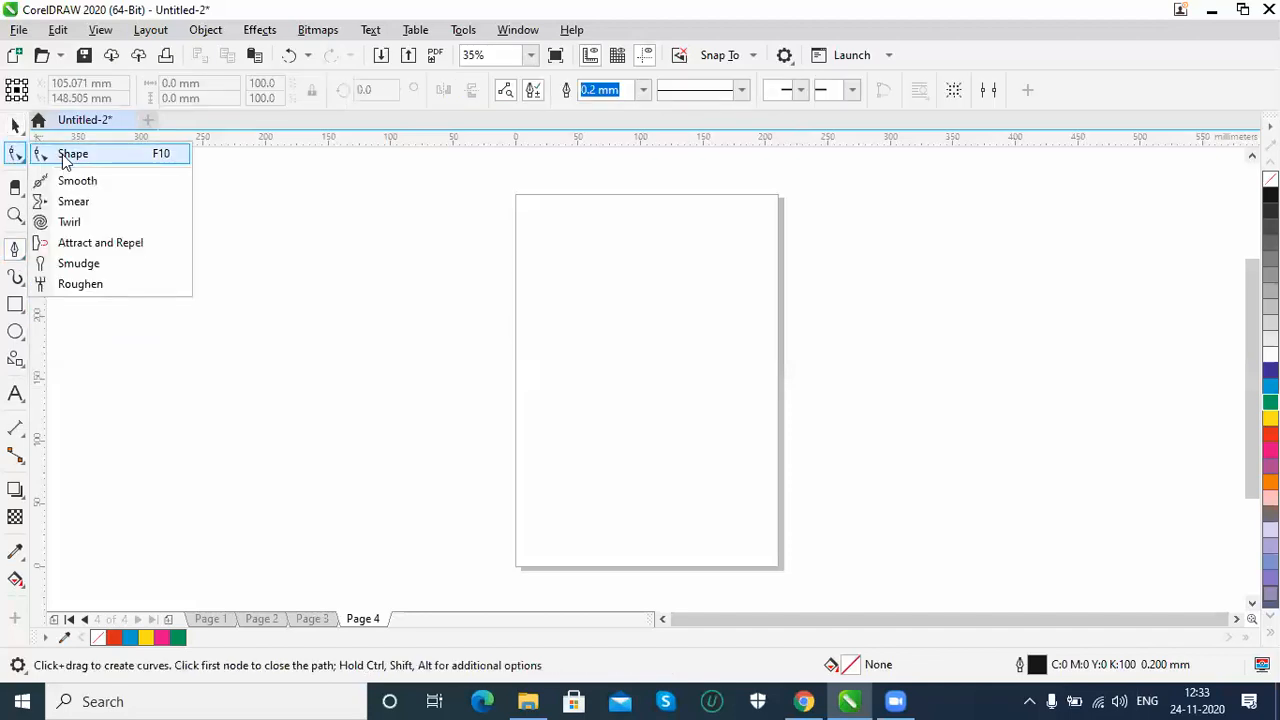
click(66, 158)
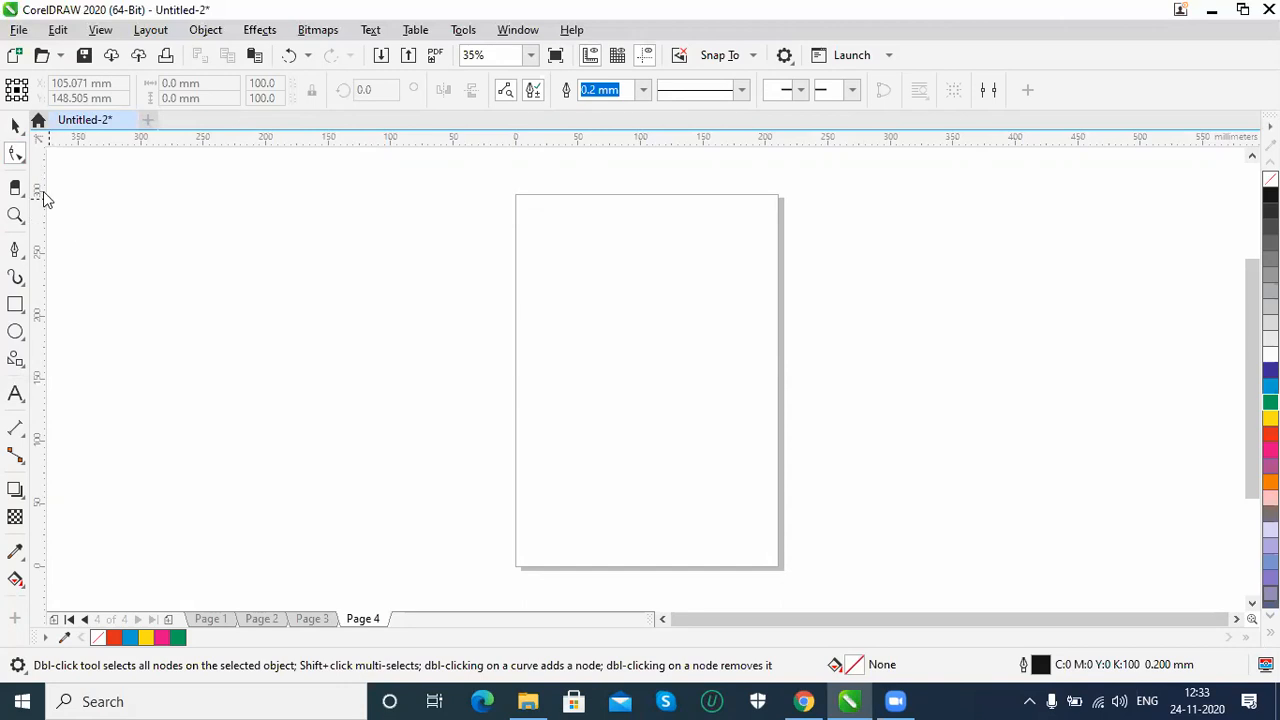
click(20, 158)
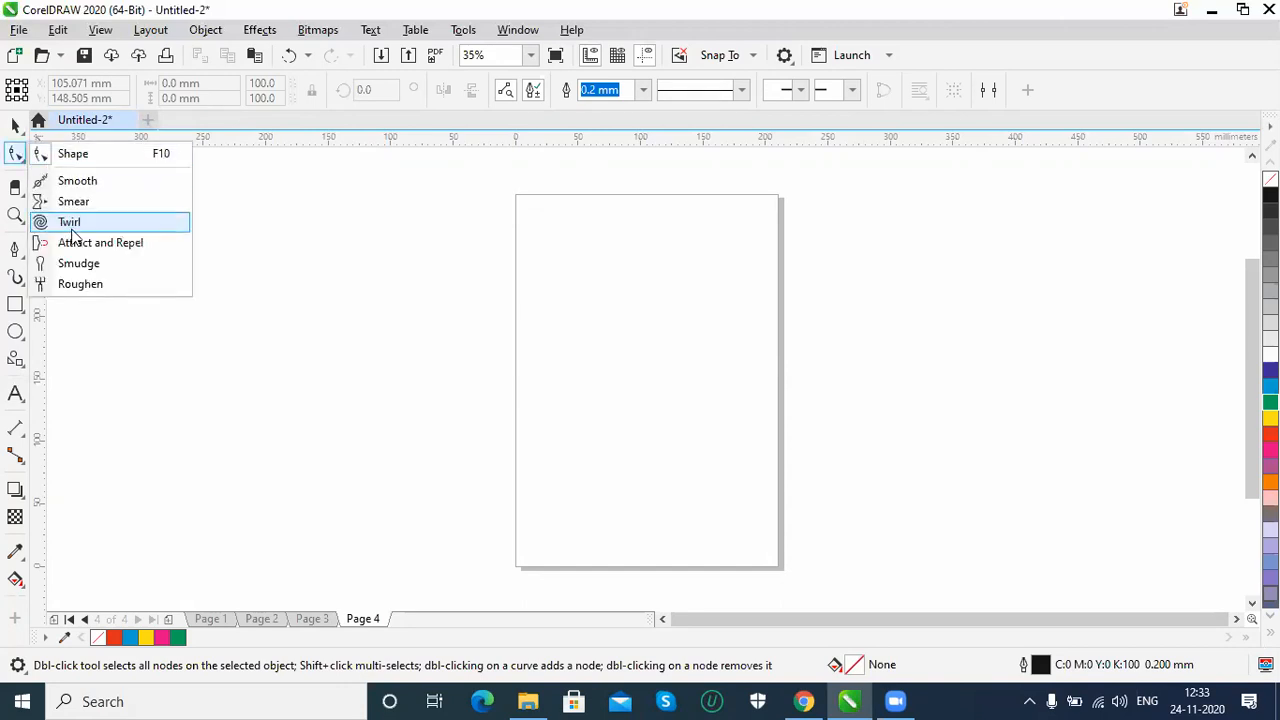
click(80, 163)
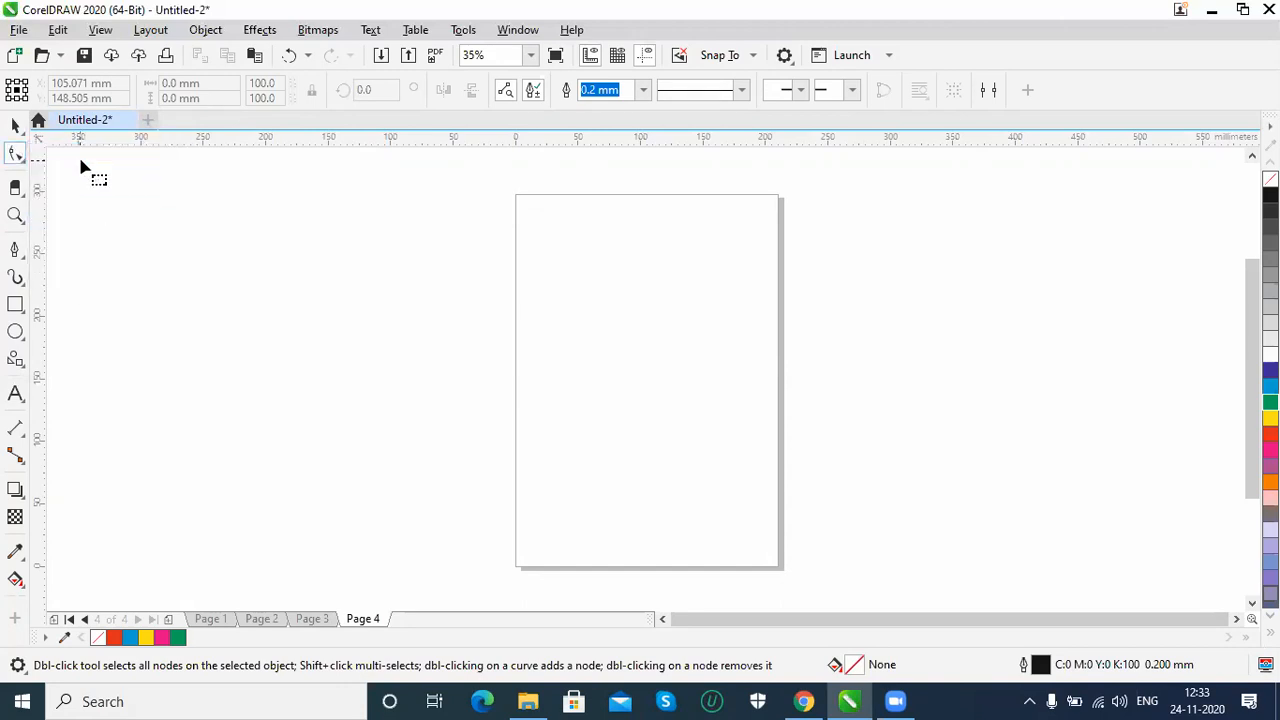
click(16, 252)
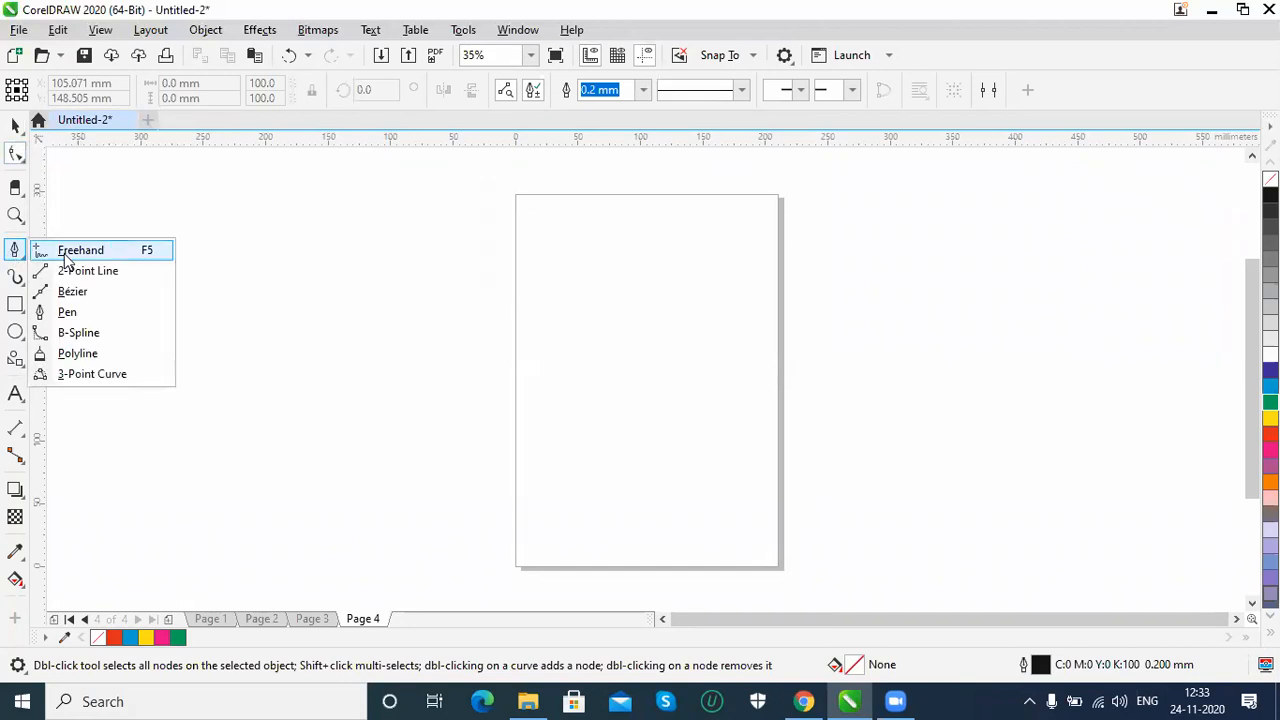
click(84, 336)
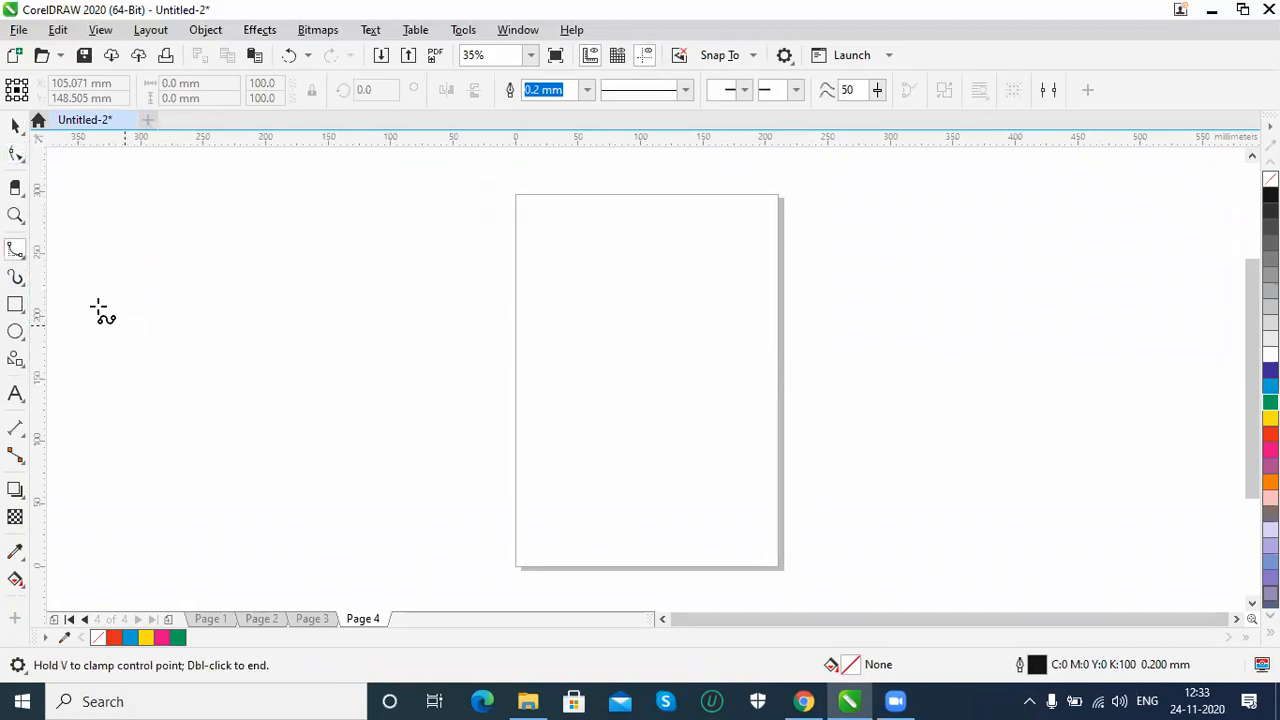
key(space)
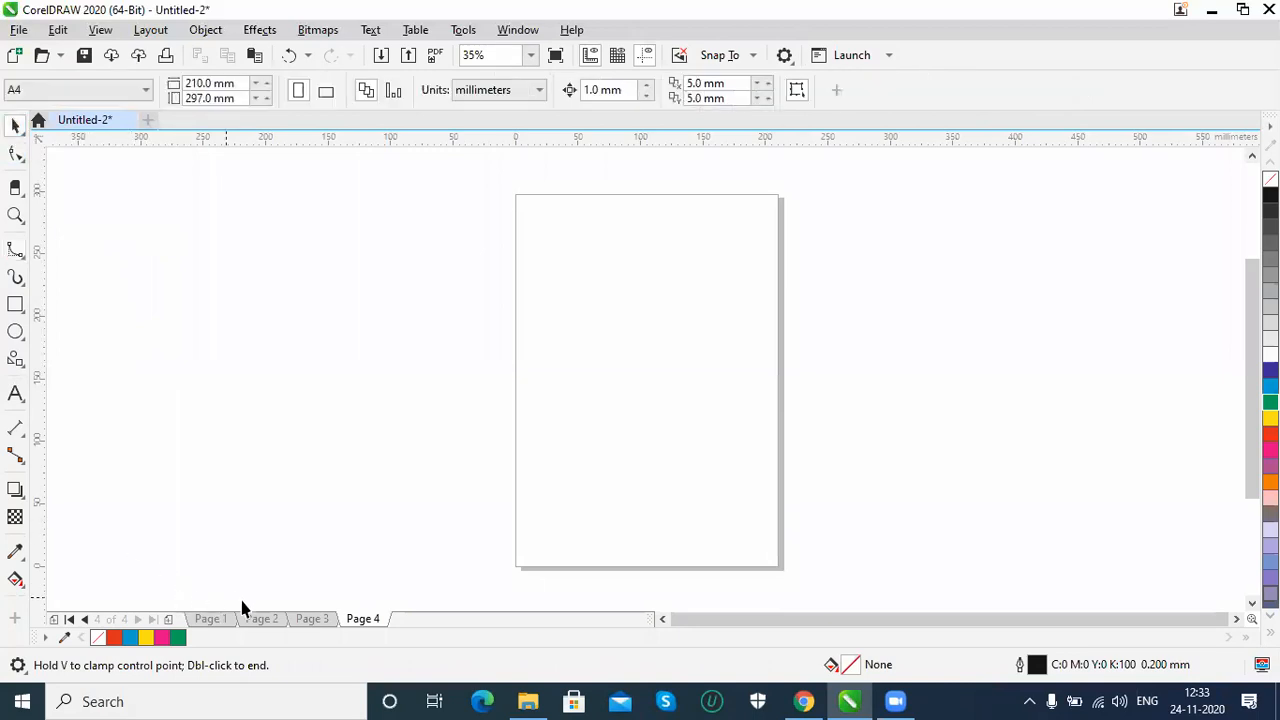
Review the finished work on pages 1, 2 and 3, and return to page 4.
click(261, 620)
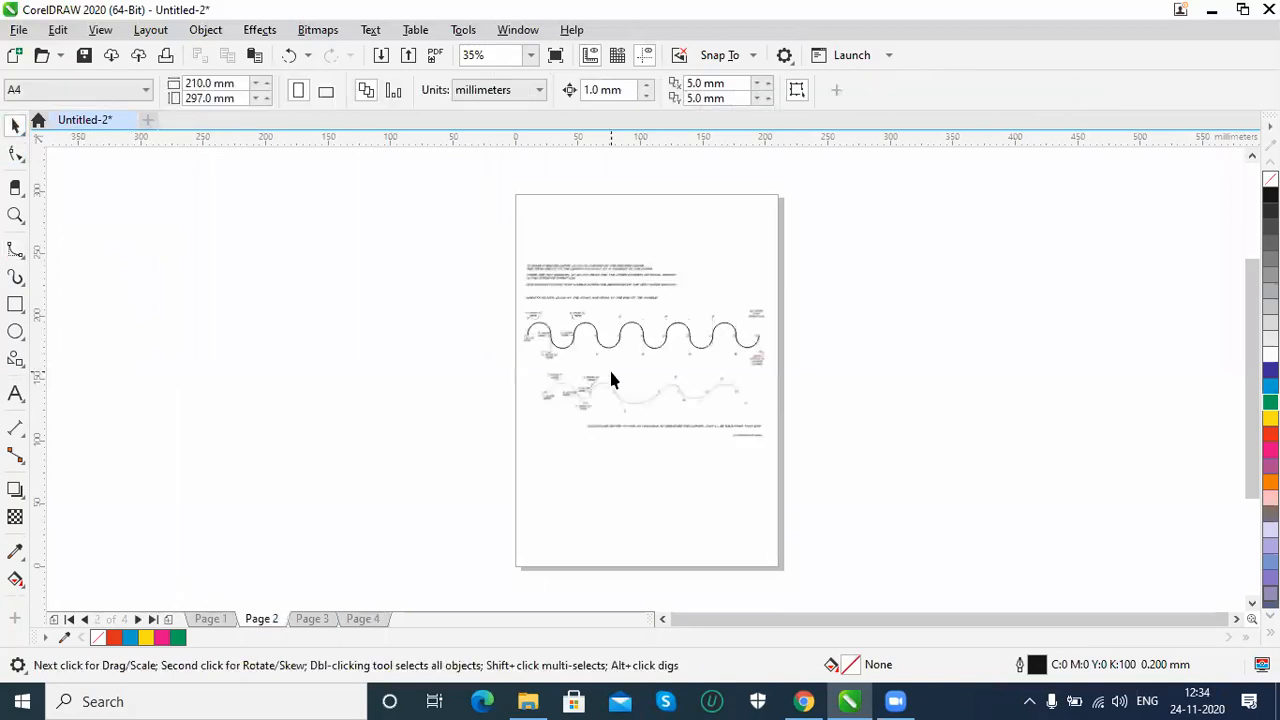
click(611, 374)
click(209, 619)
click(259, 620)
click(313, 620)
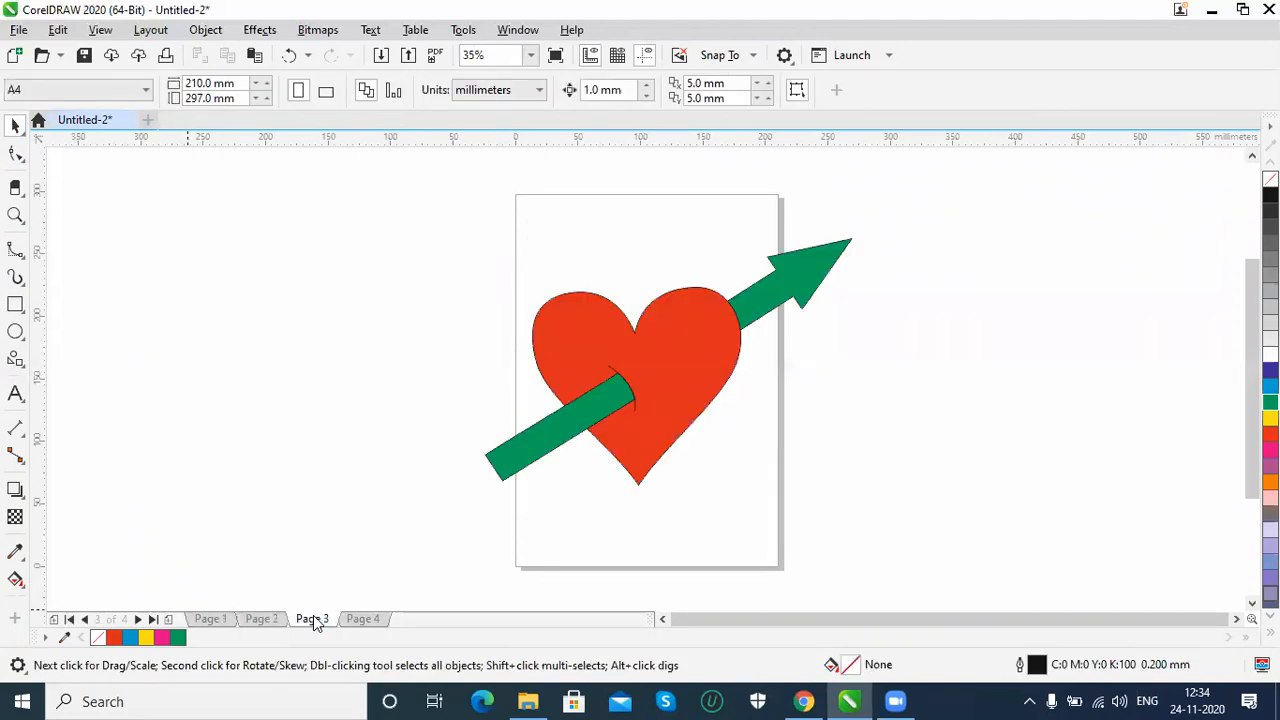
click(357, 622)
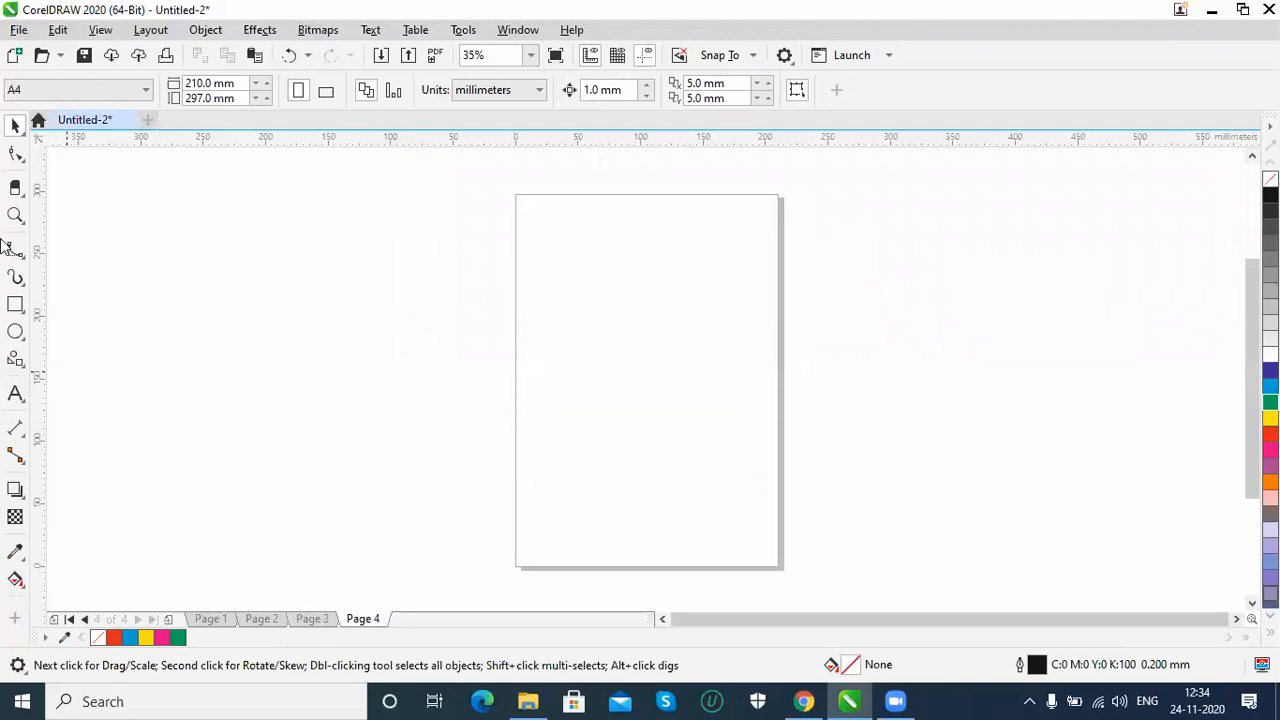
Import Pen-Exercise-2 onto page 4 and enlarge it to about 235 by 171 mm, positioned across the page's lower part.
click(18, 29)
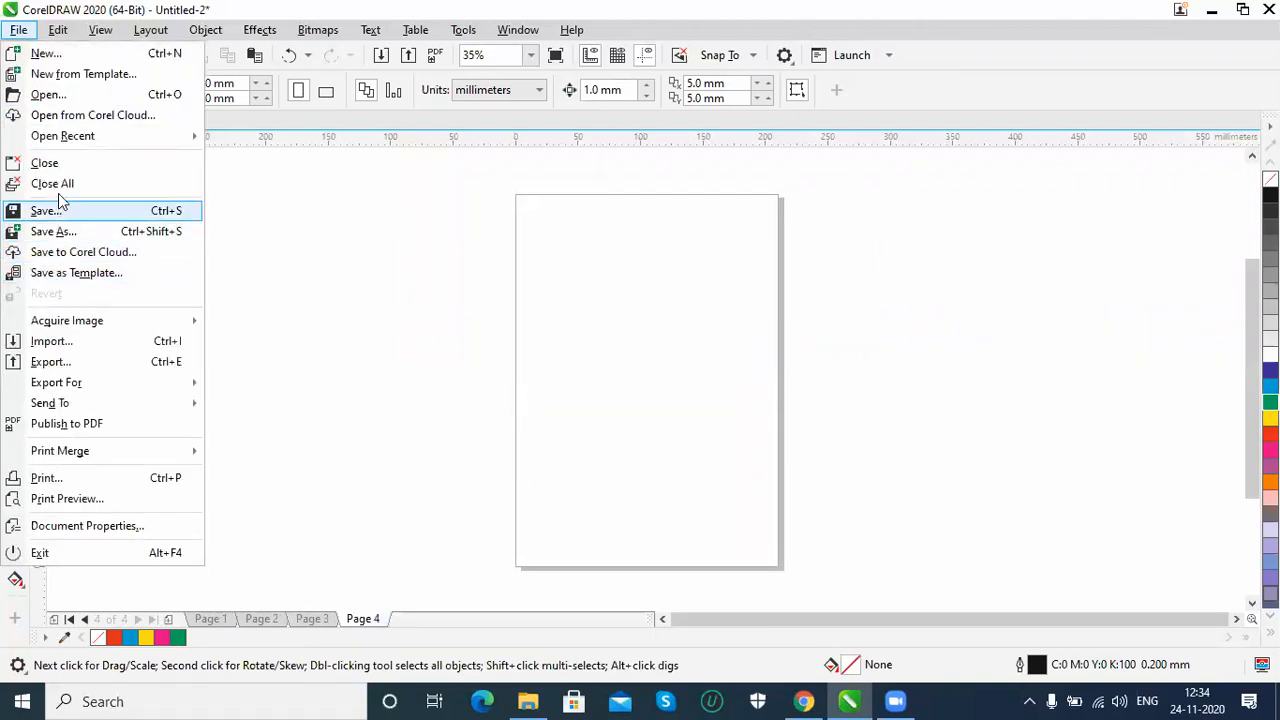
click(64, 345)
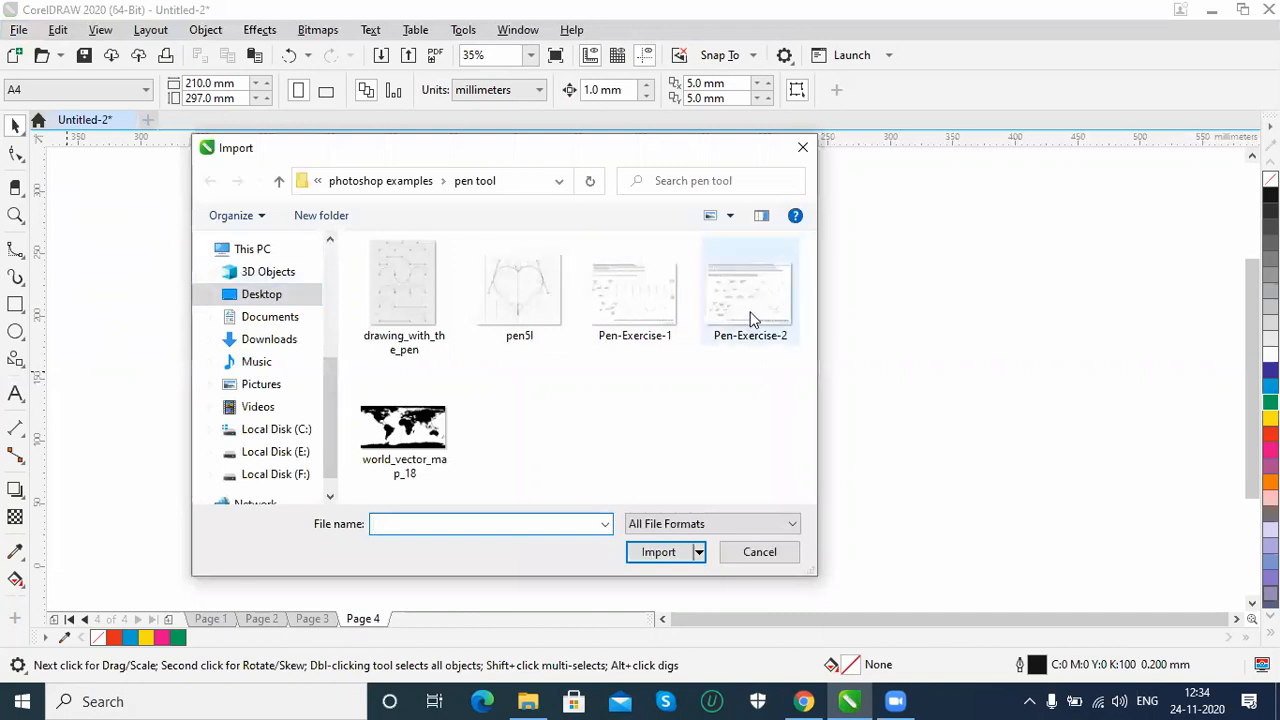
click(752, 318)
click(661, 556)
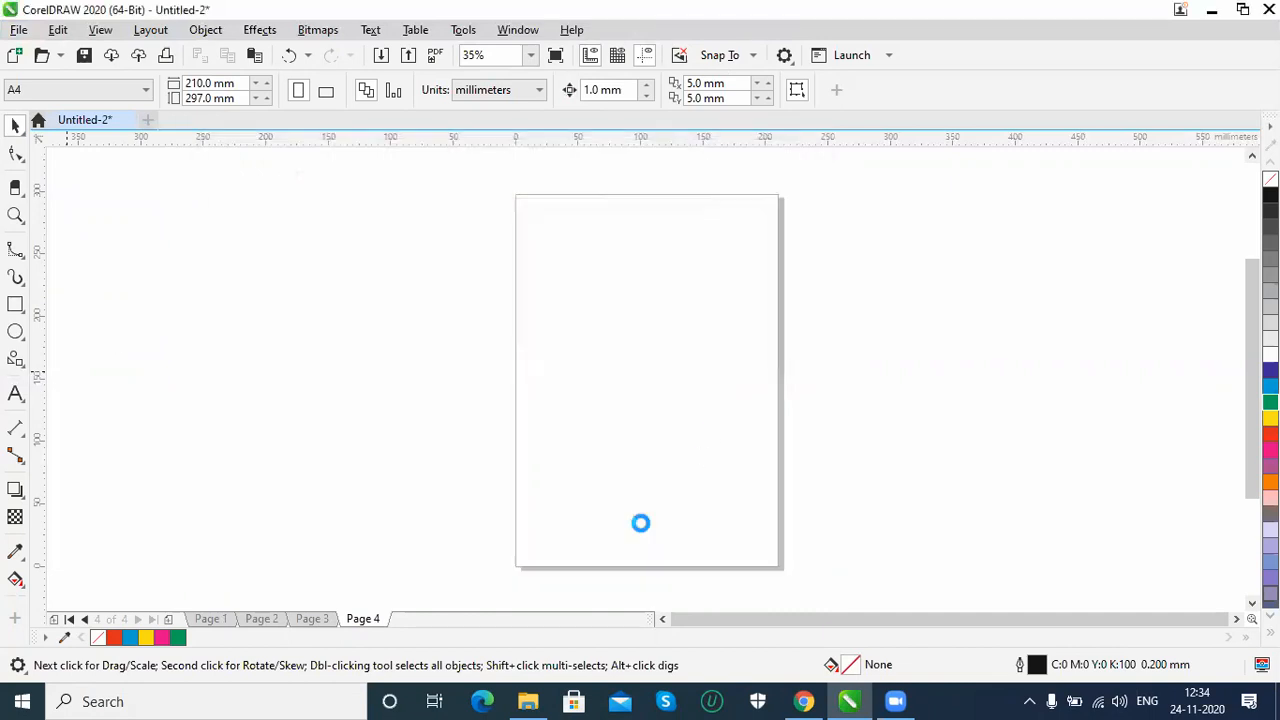
click(560, 280)
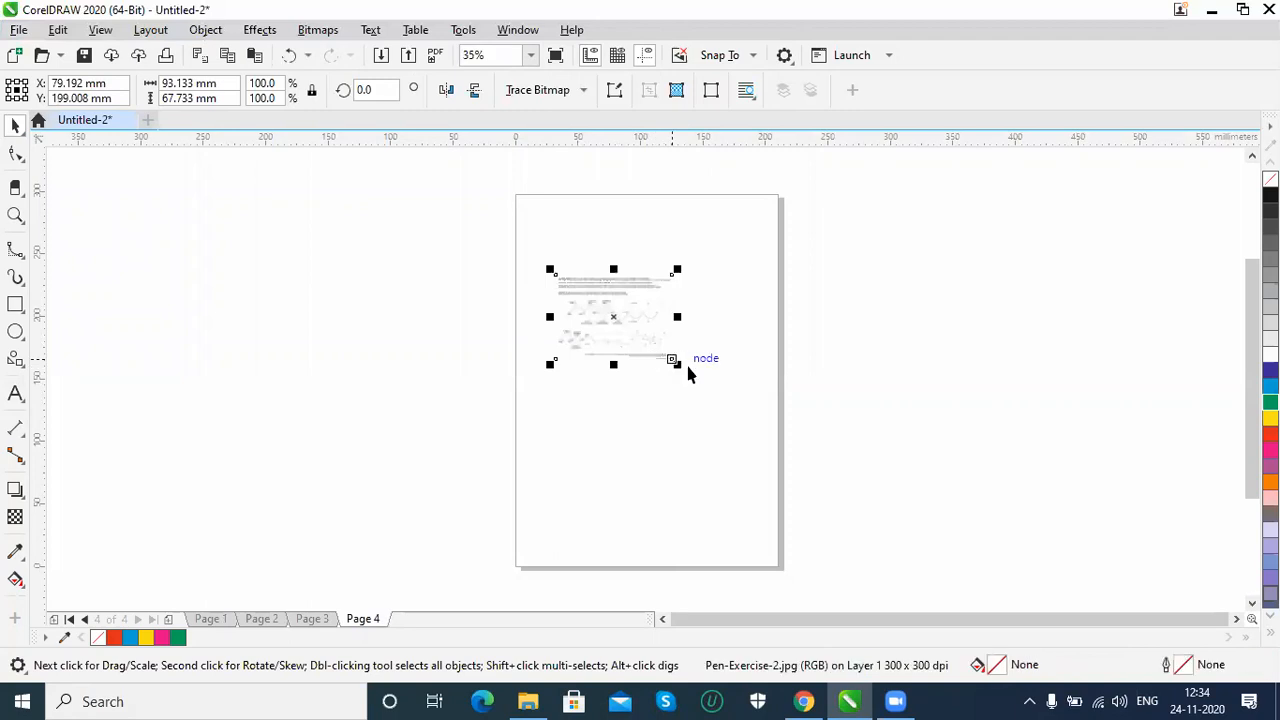
drag(678, 364, 857, 559)
drag(677, 458, 594, 450)
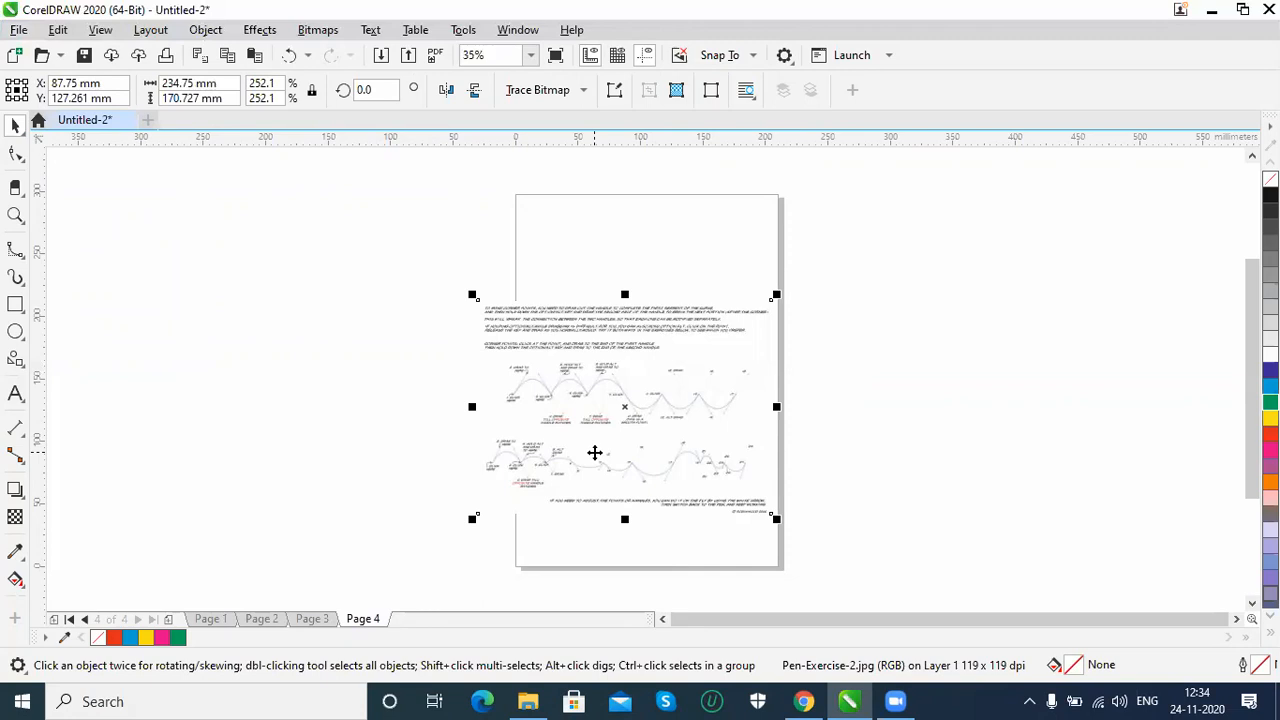
Resize the Pen-Exercise-2 image to about 198 by 144 mm and position it across the middle of page 4.
drag(472, 296, 383, 225)
drag(583, 409, 650, 408)
drag(832, 224, 715, 306)
drag(657, 409, 722, 362)
mouse_move(512, 258)
mouse_down()
mouse_move(531, 283)
mouse_move(514, 276)
mouse_up()
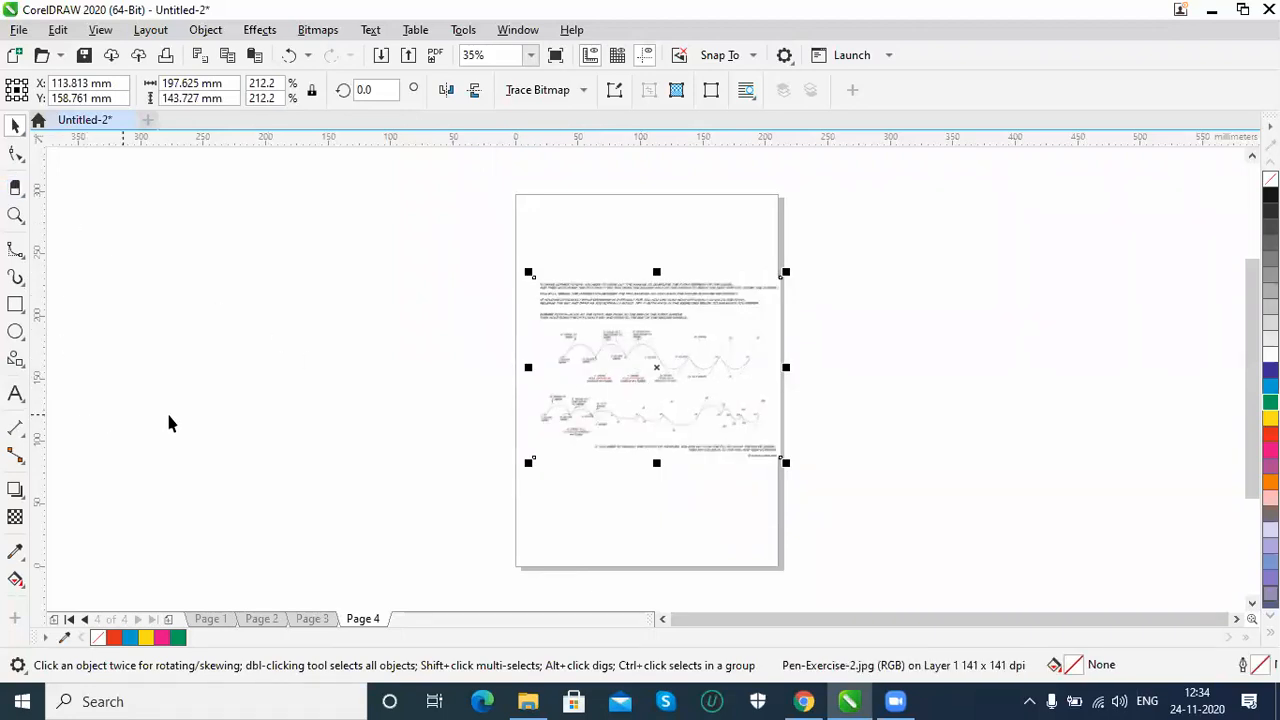
Trace the first arch of the exercise's upper curve from point 1 to point 3 with the Pen tool.
key(z)
drag(488, 260, 818, 394)
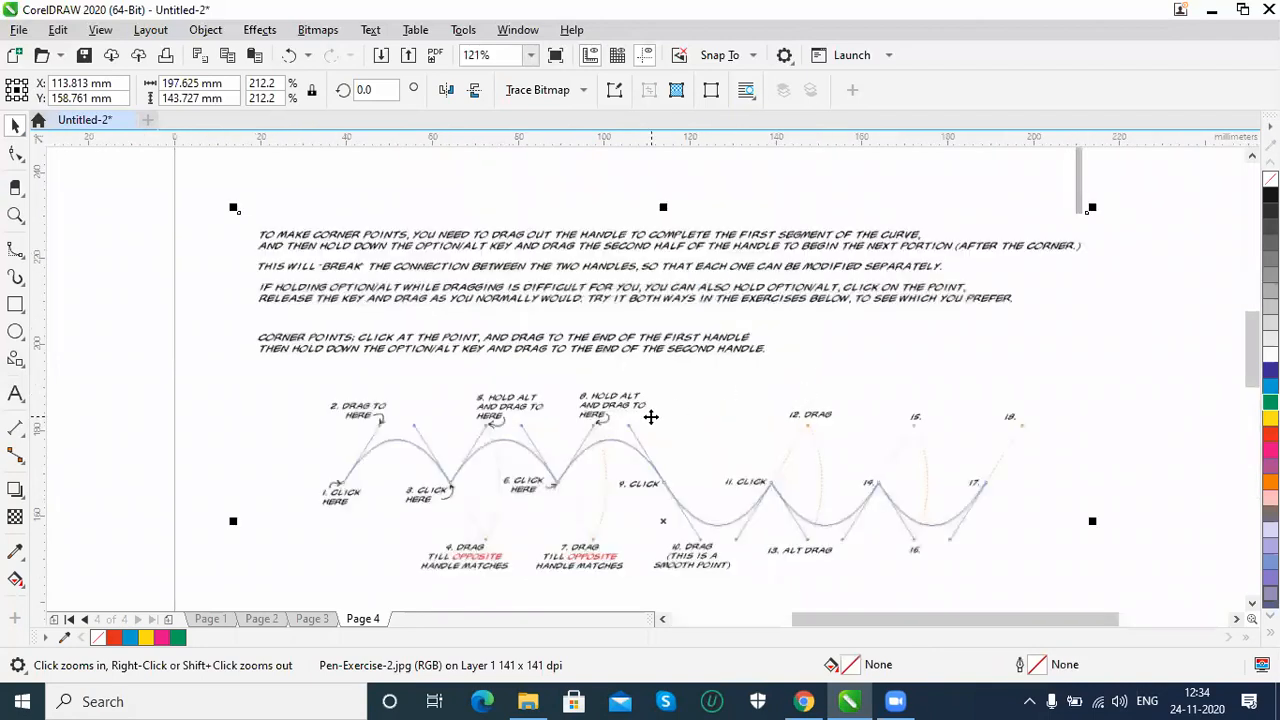
drag(200, 366, 1091, 595)
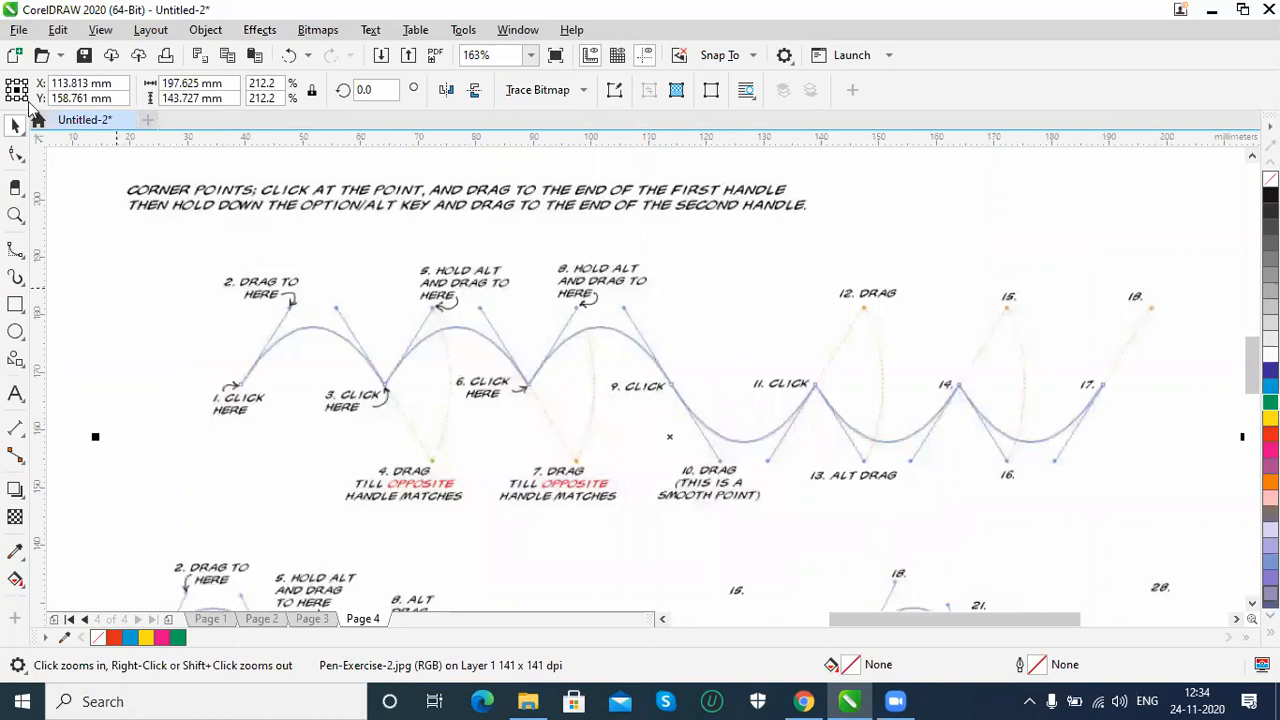
click(20, 160)
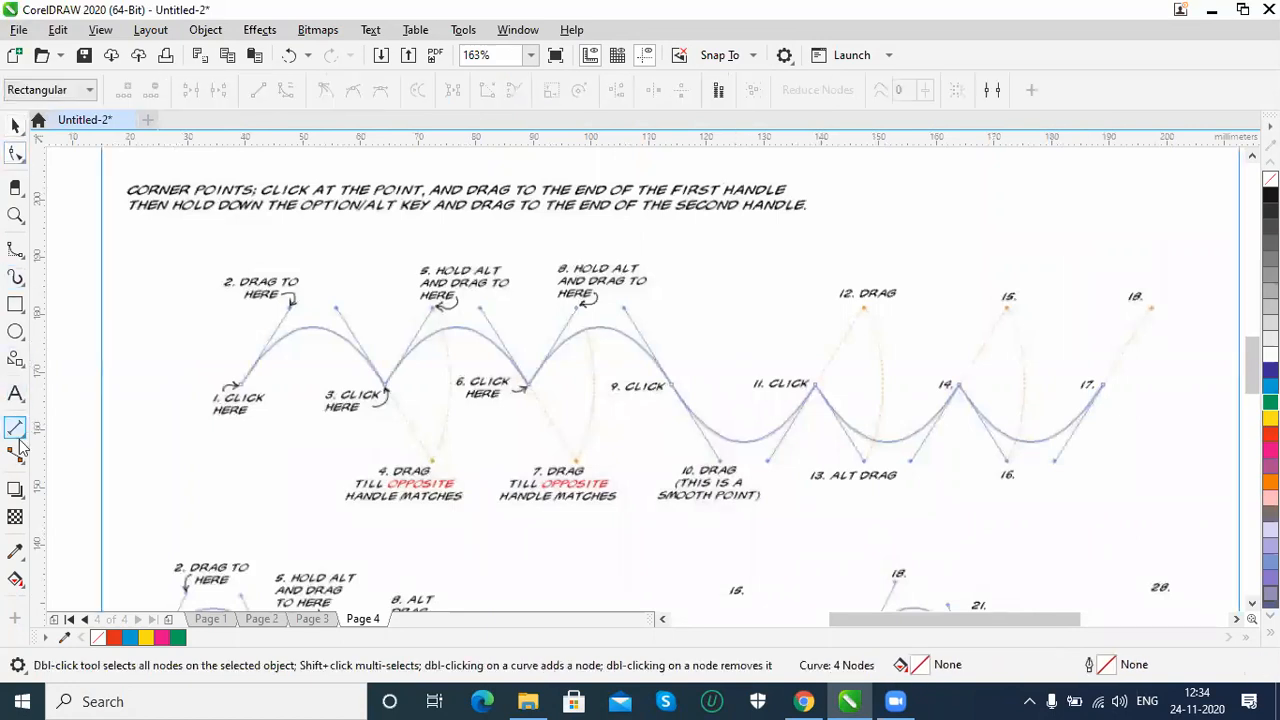
click(15, 251)
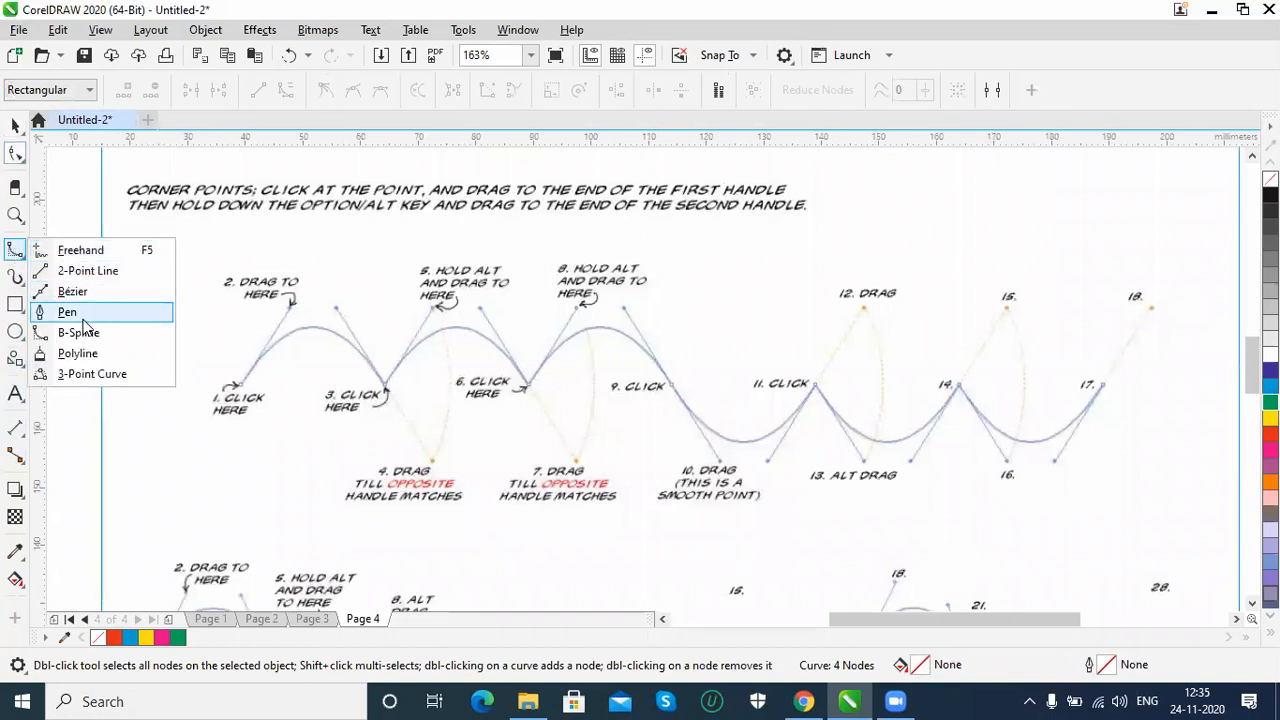
click(67, 312)
click(241, 386)
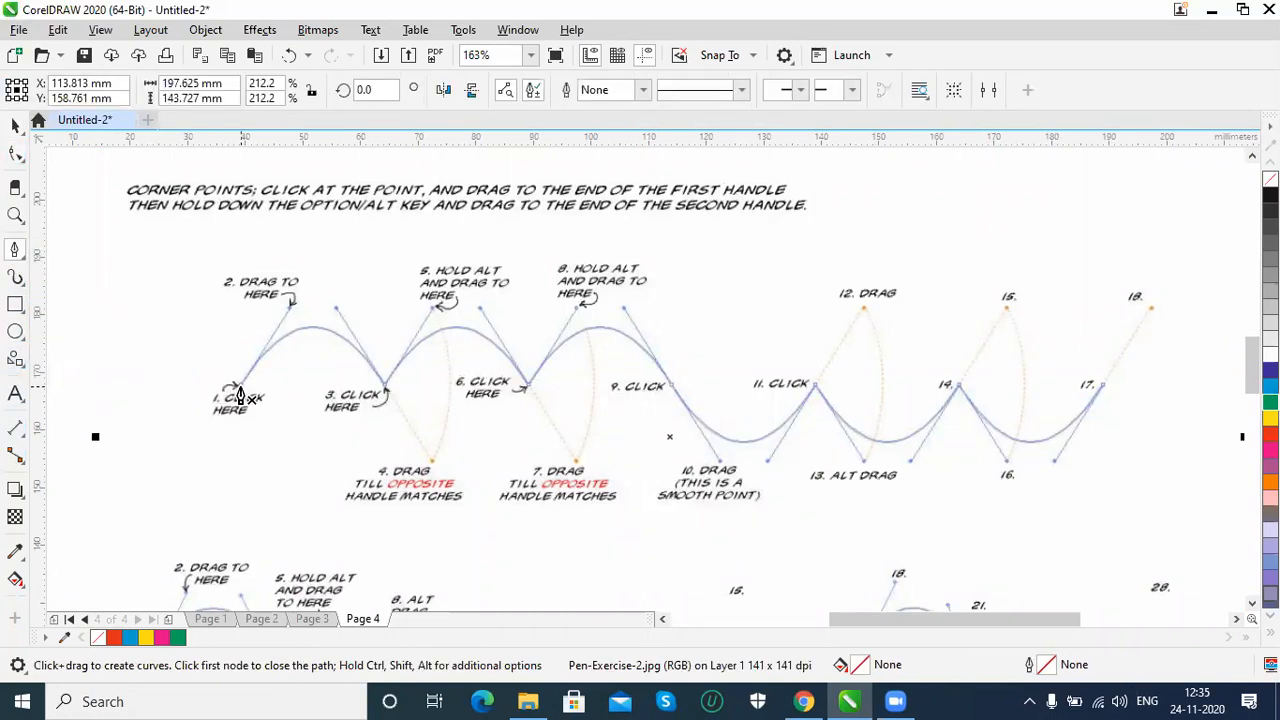
drag(279, 331, 291, 312)
drag(384, 390, 434, 467)
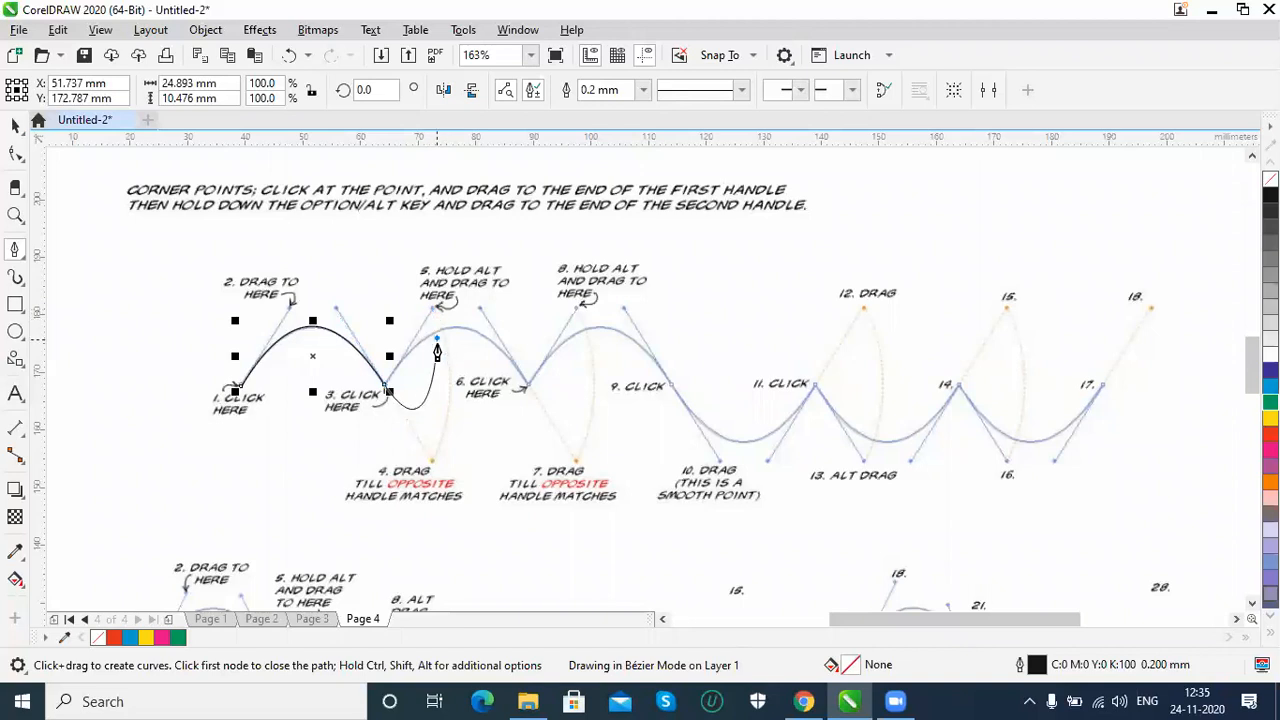
Try to continue the traced curve from point 3 into the second arch, and undo the last segment.
drag(435, 307, 465, 440)
key(ctrl+z)
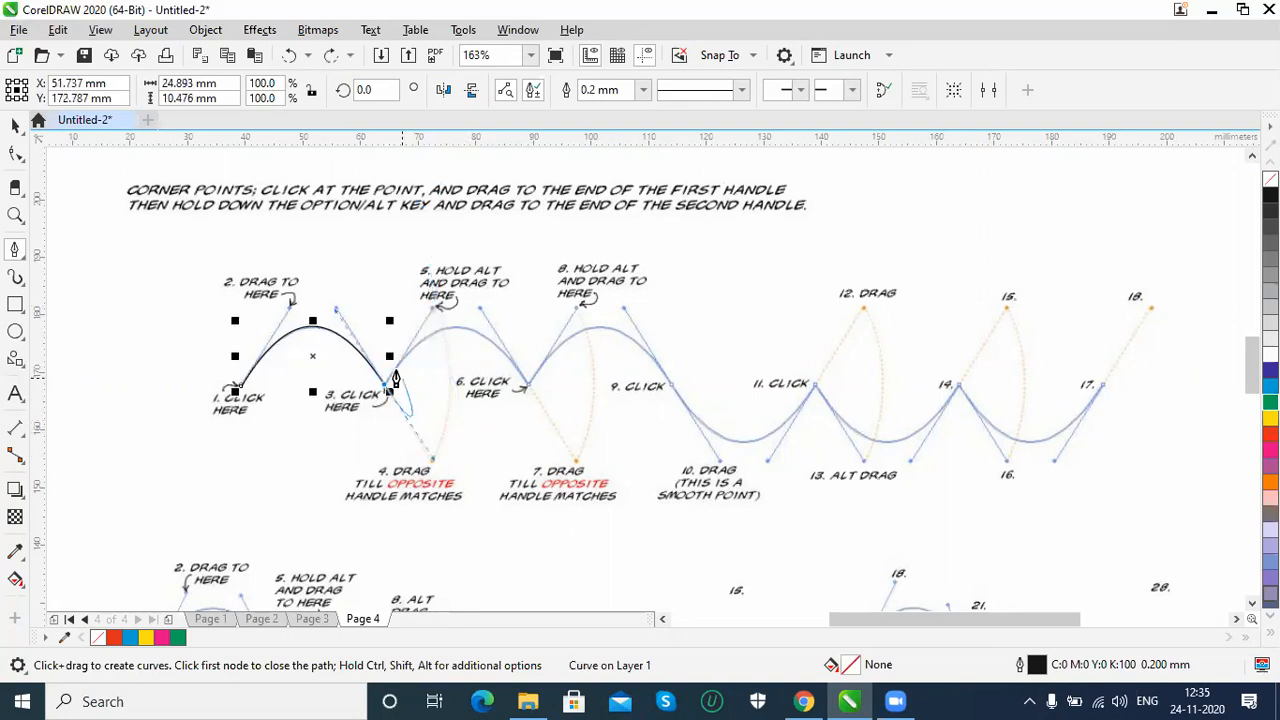
click(385, 391)
Delete the traced arch and the Pen-Exercise-2 image from page 4.
click(15, 124)
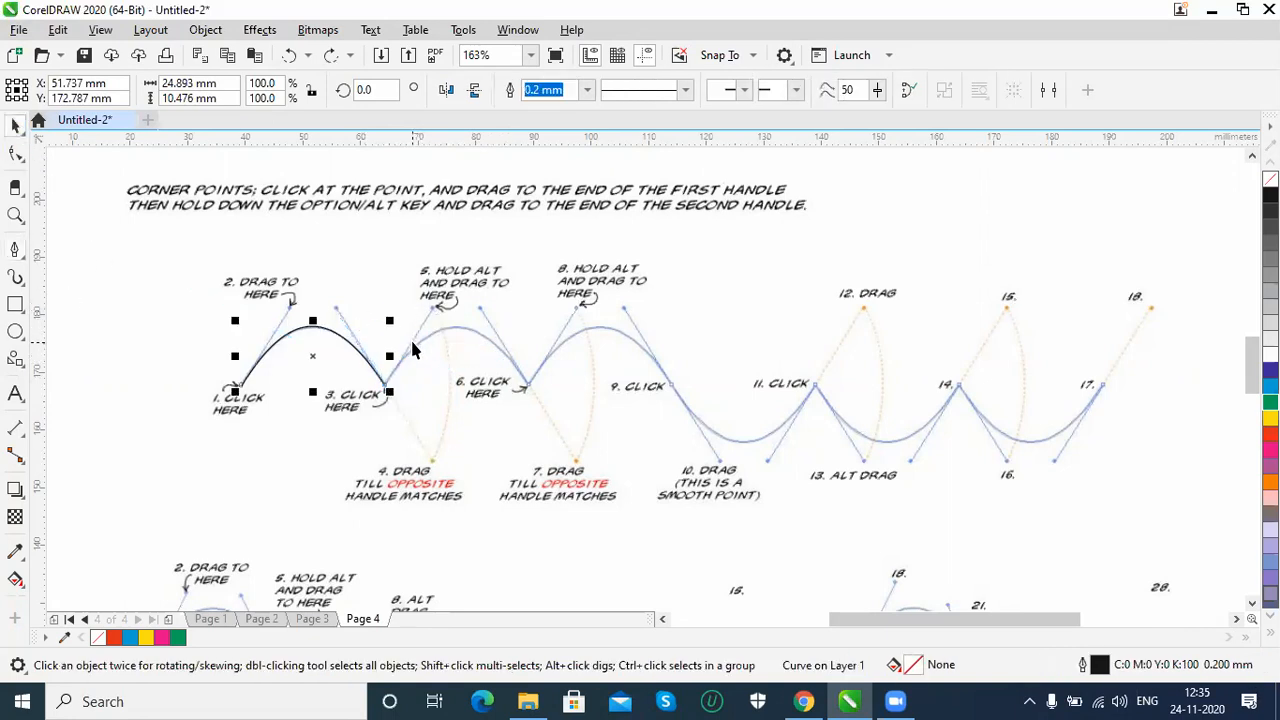
click(470, 386)
click(468, 383)
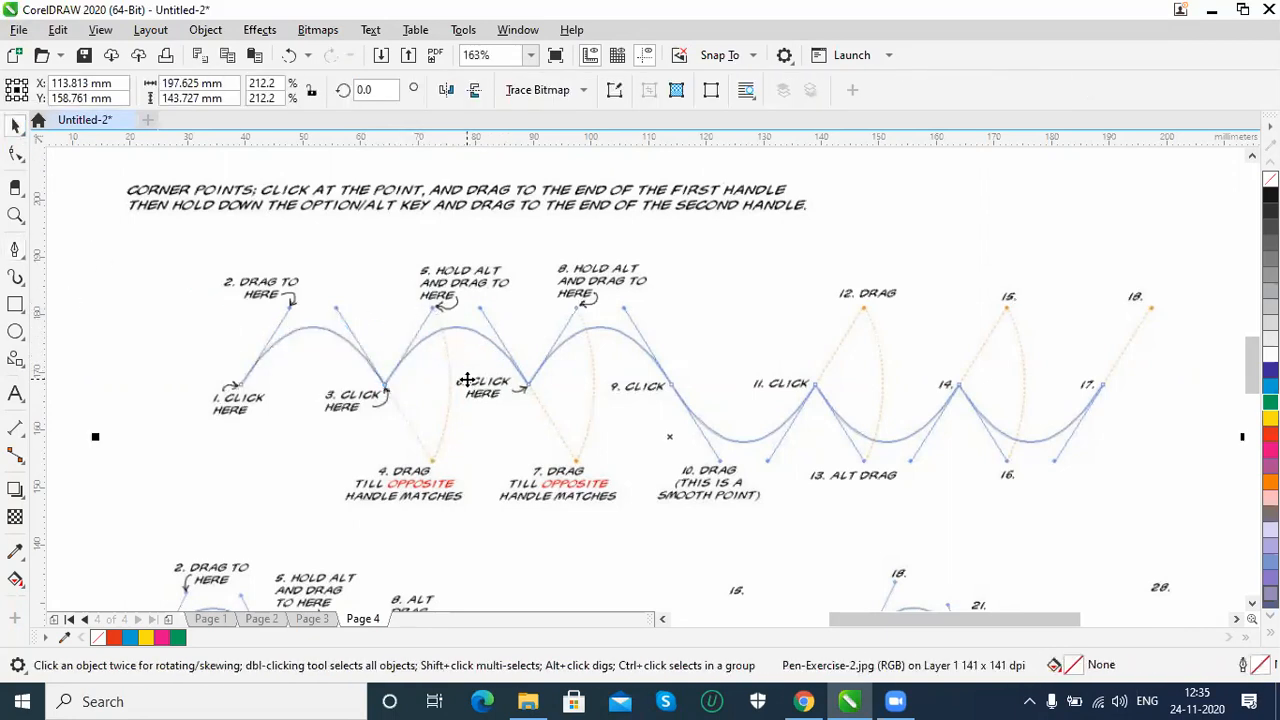
key(Delete)
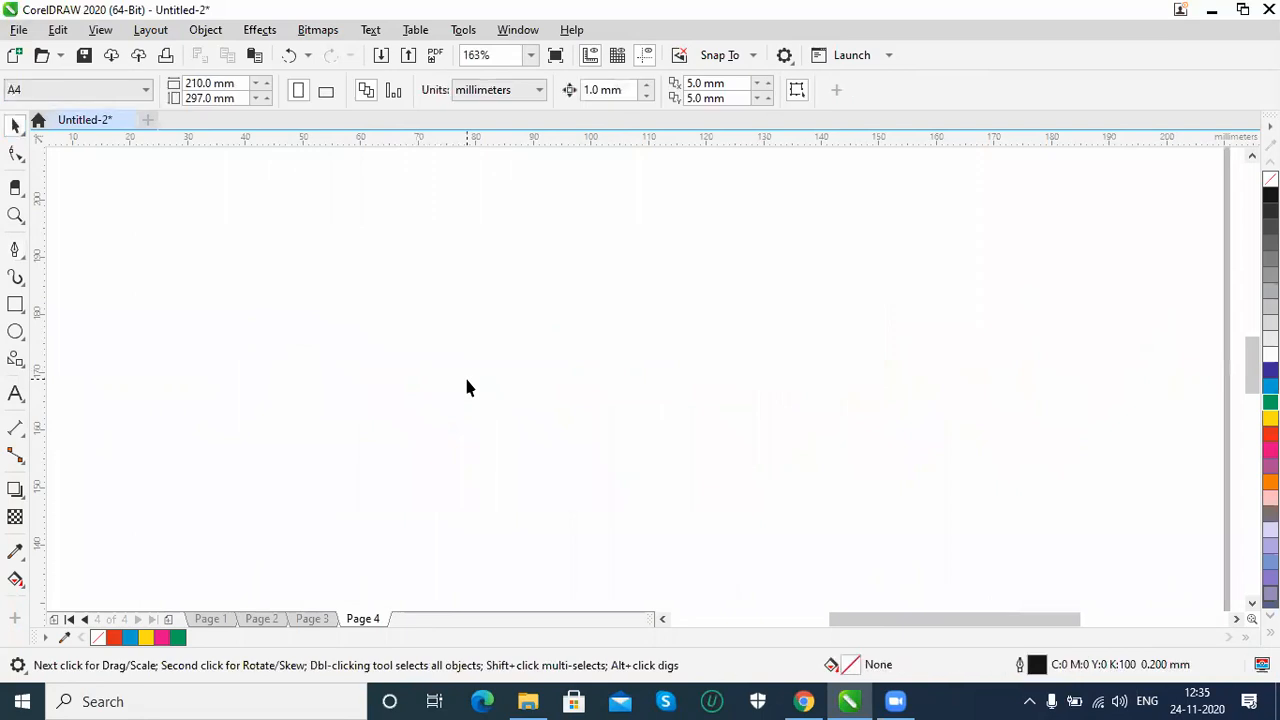
key(shift+F4)
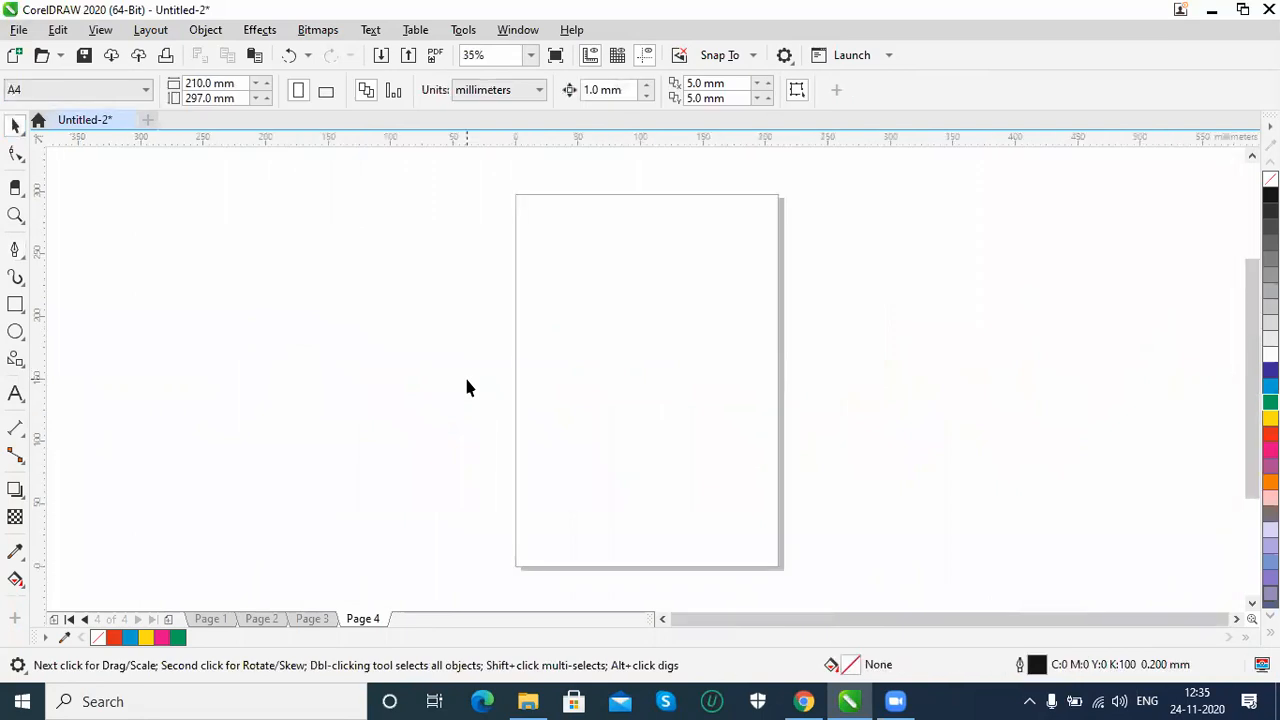
Review the exercises on pages 2 and 1, and return to page 4.
click(260, 619)
click(648, 358)
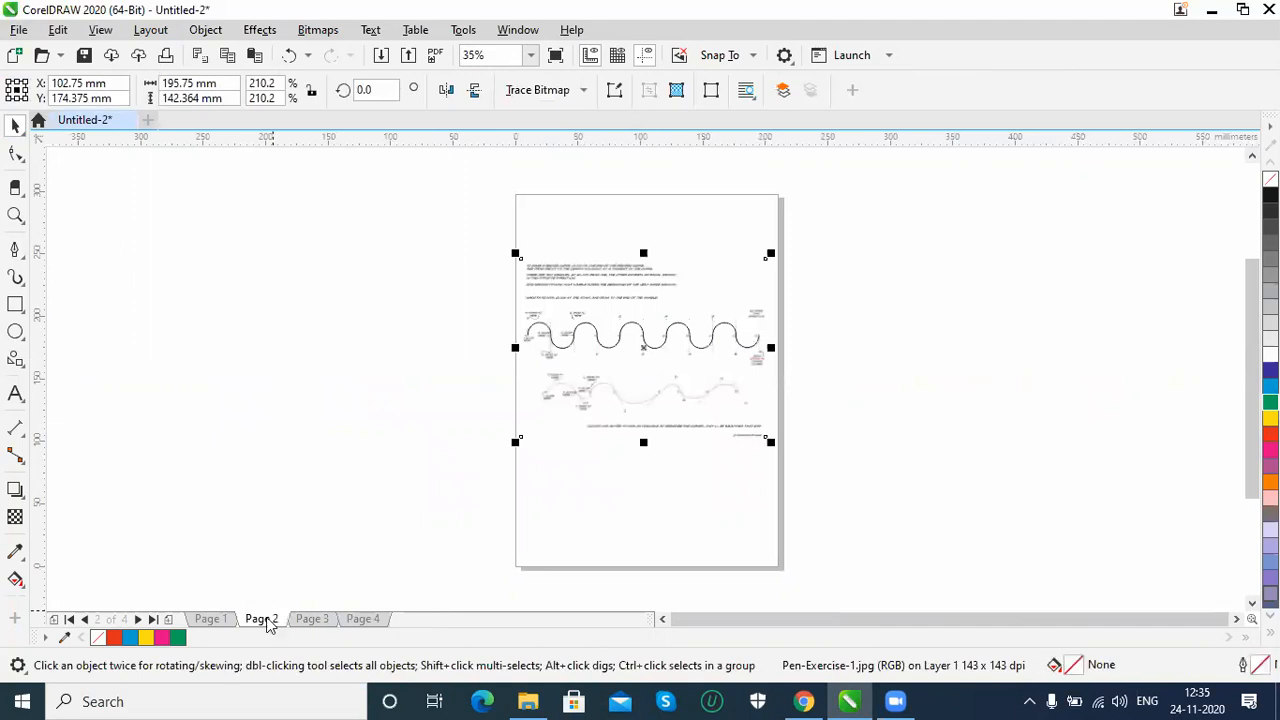
click(211, 619)
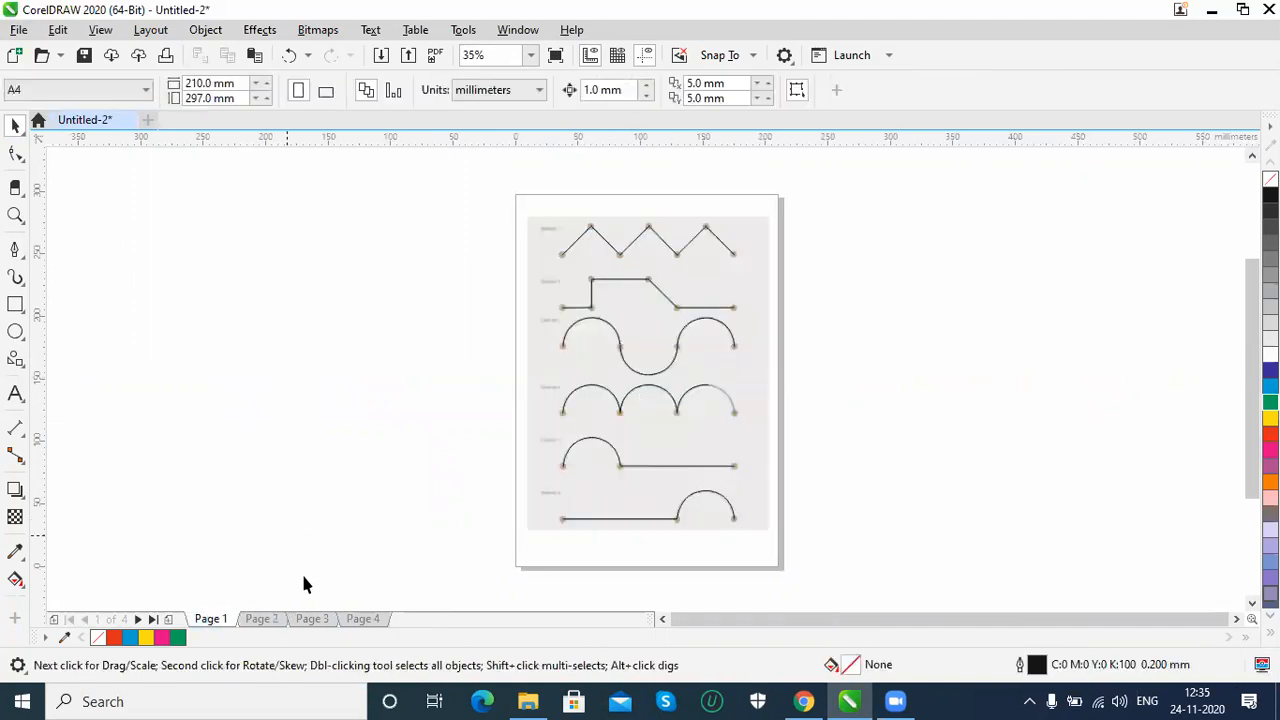
click(363, 619)
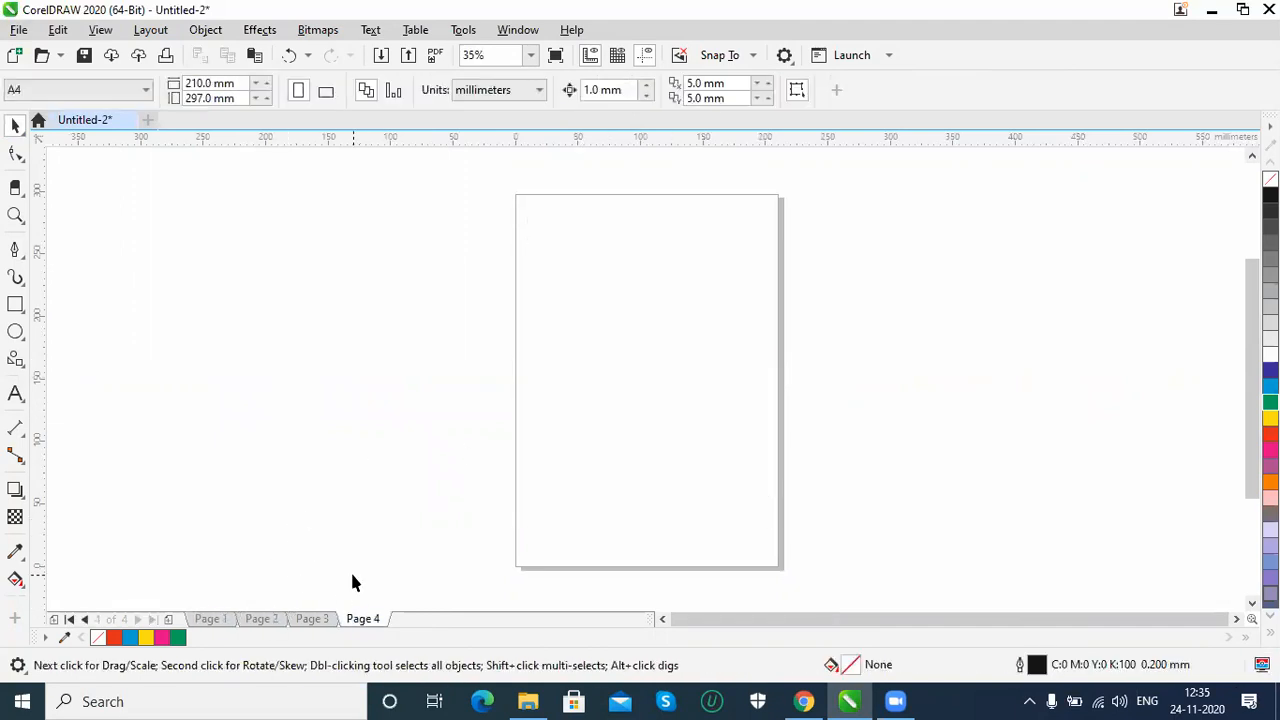
Draw a closed, looping B-Spline shape about 190 by 238 mm on page 4, and delete it.
click(15, 252)
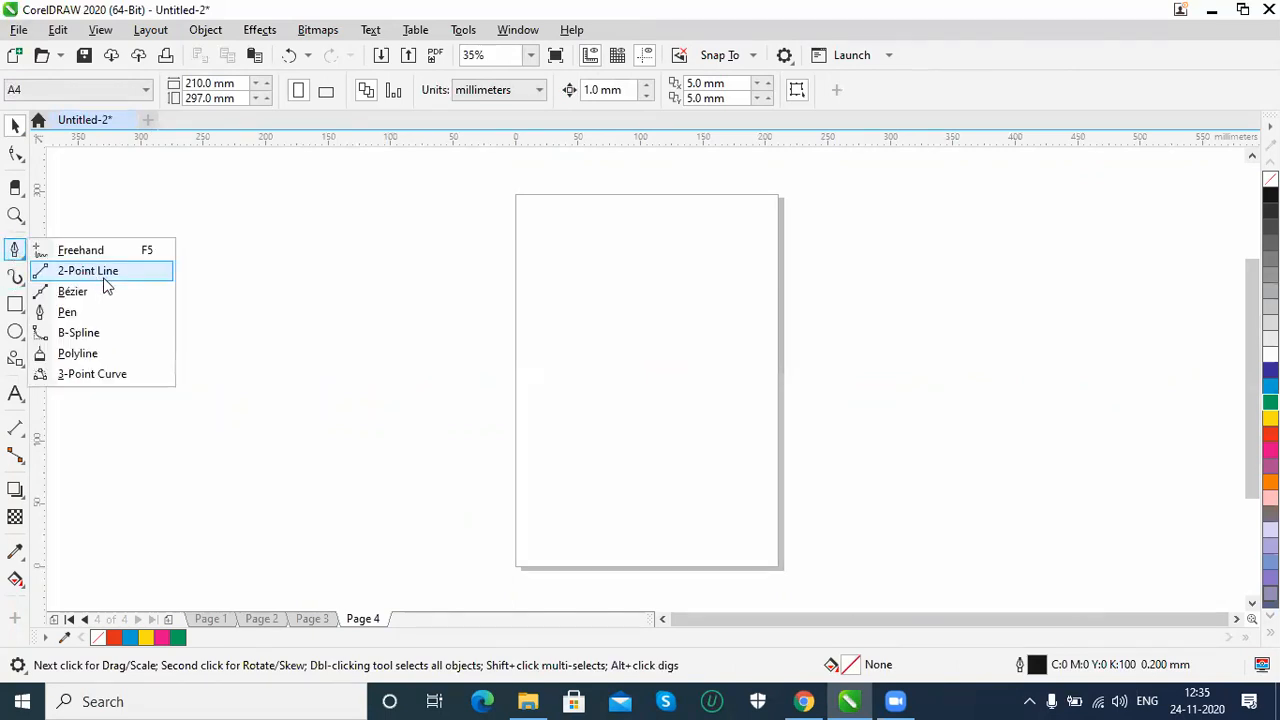
click(80, 333)
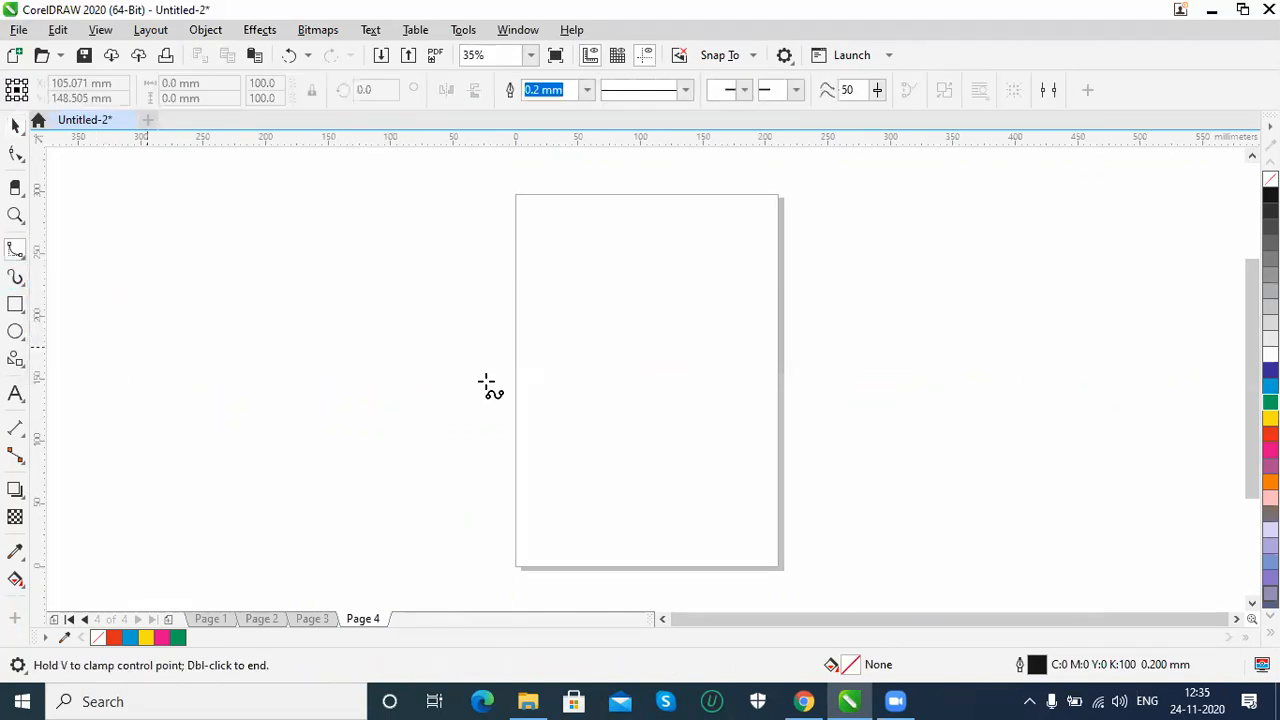
click(561, 418)
click(540, 294)
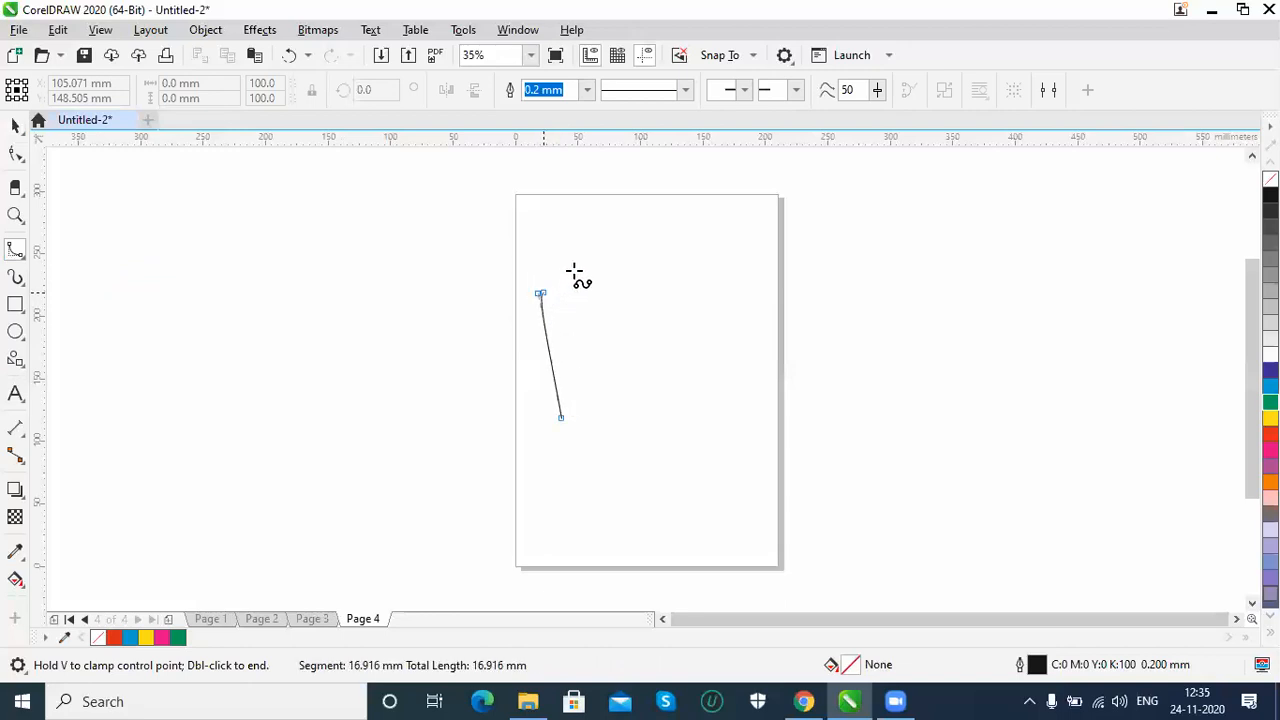
click(648, 256)
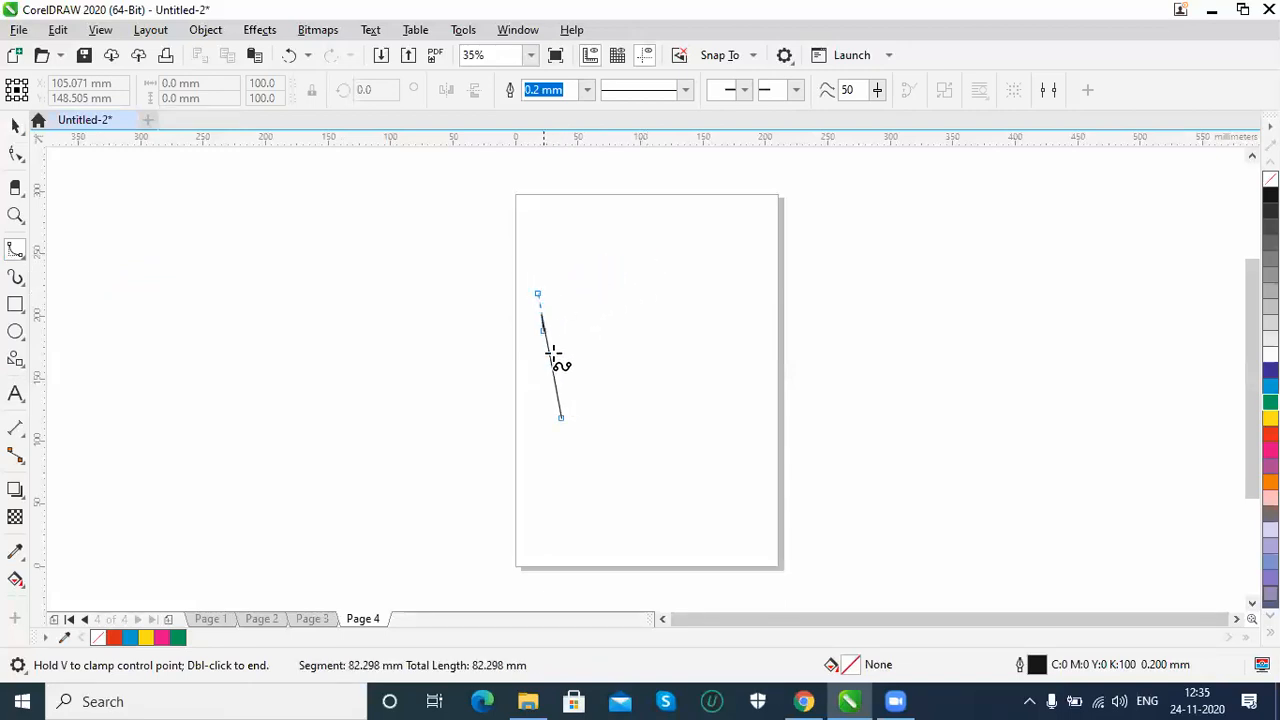
click(648, 257)
click(703, 325)
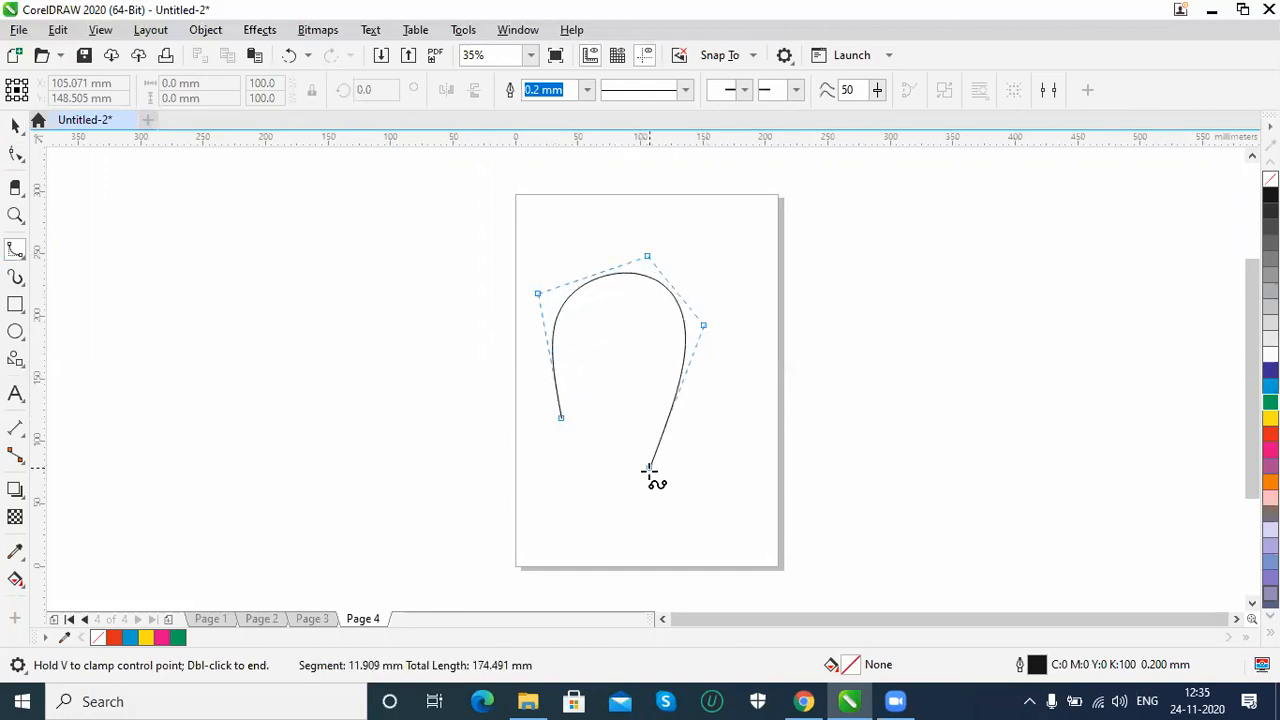
click(624, 466)
click(694, 537)
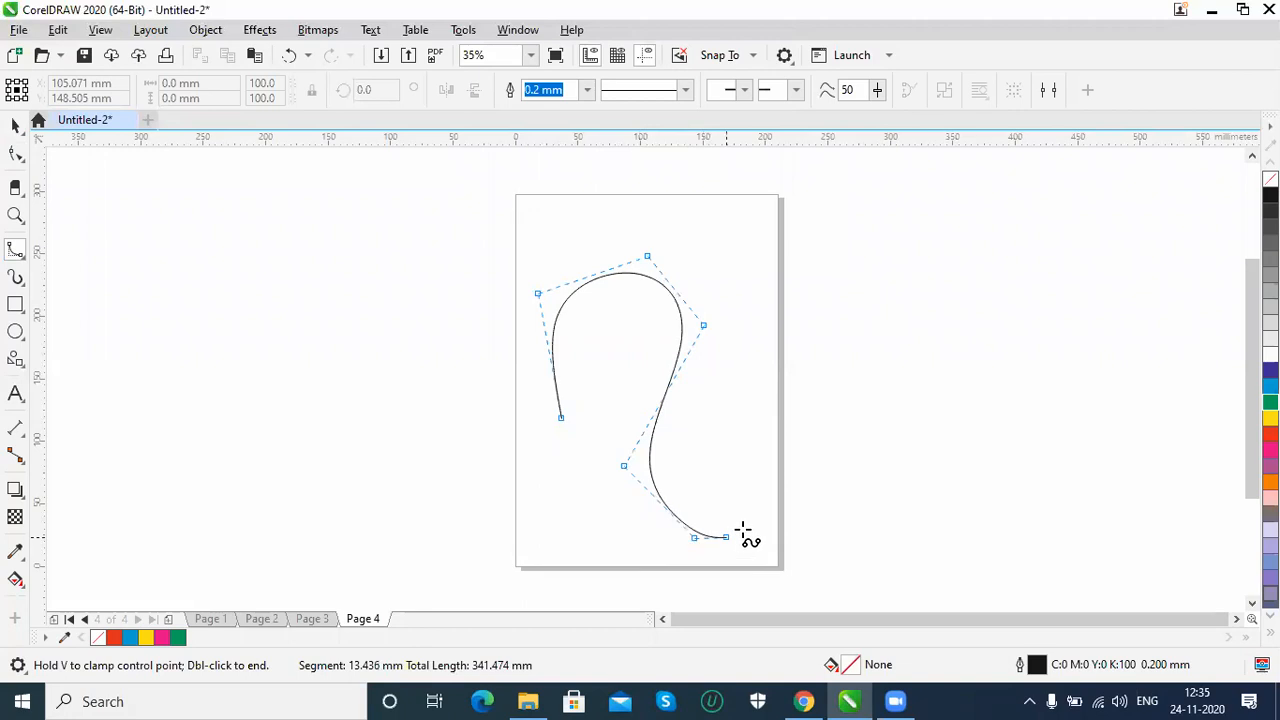
click(762, 475)
click(765, 332)
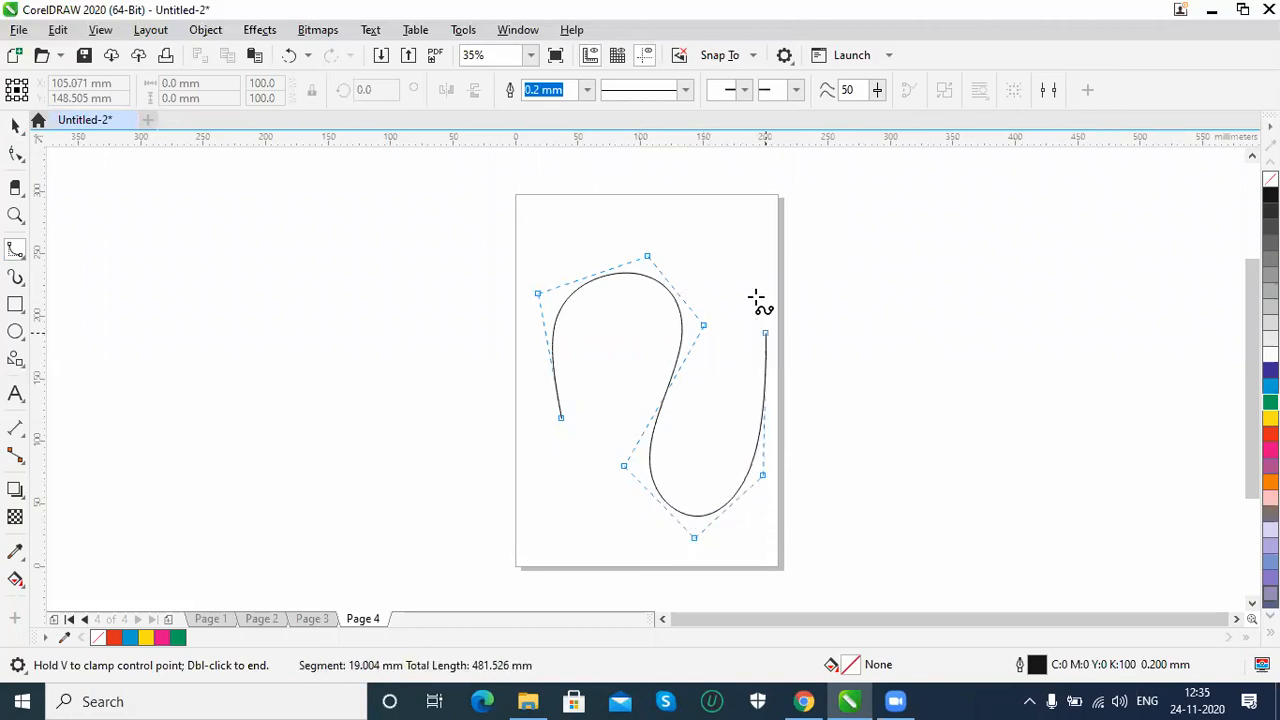
click(727, 220)
click(606, 211)
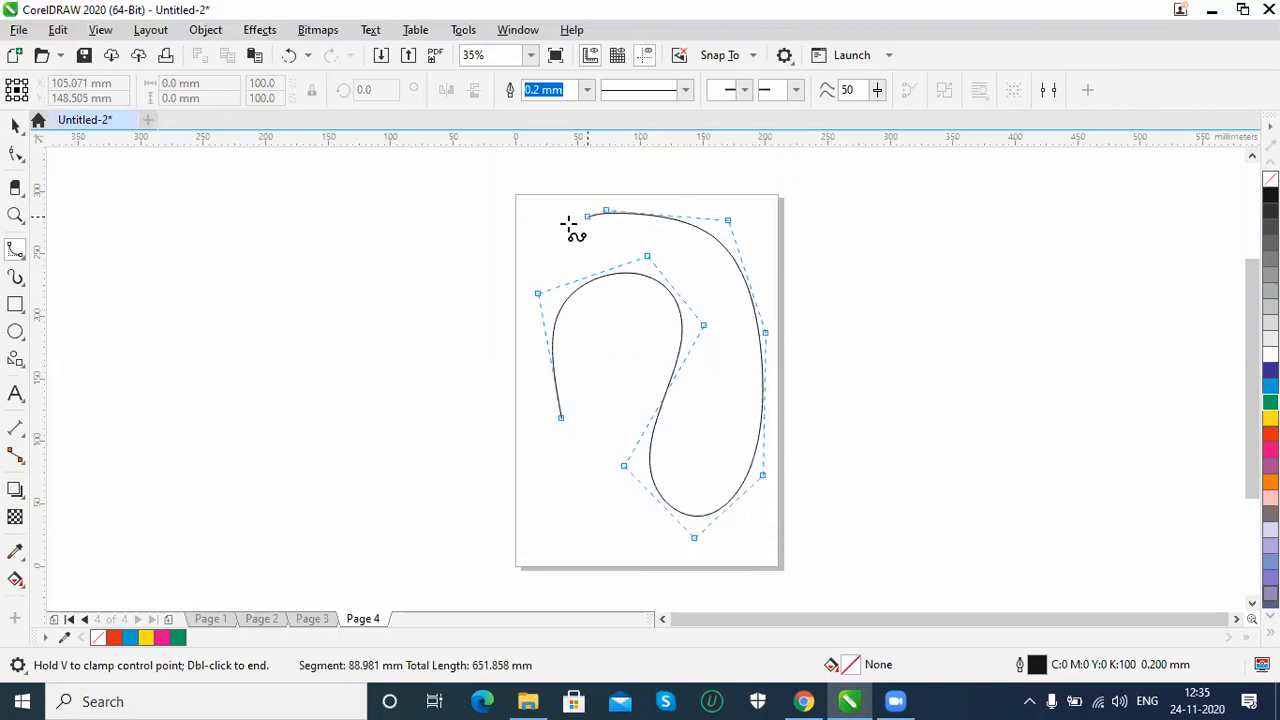
click(523, 281)
click(521, 376)
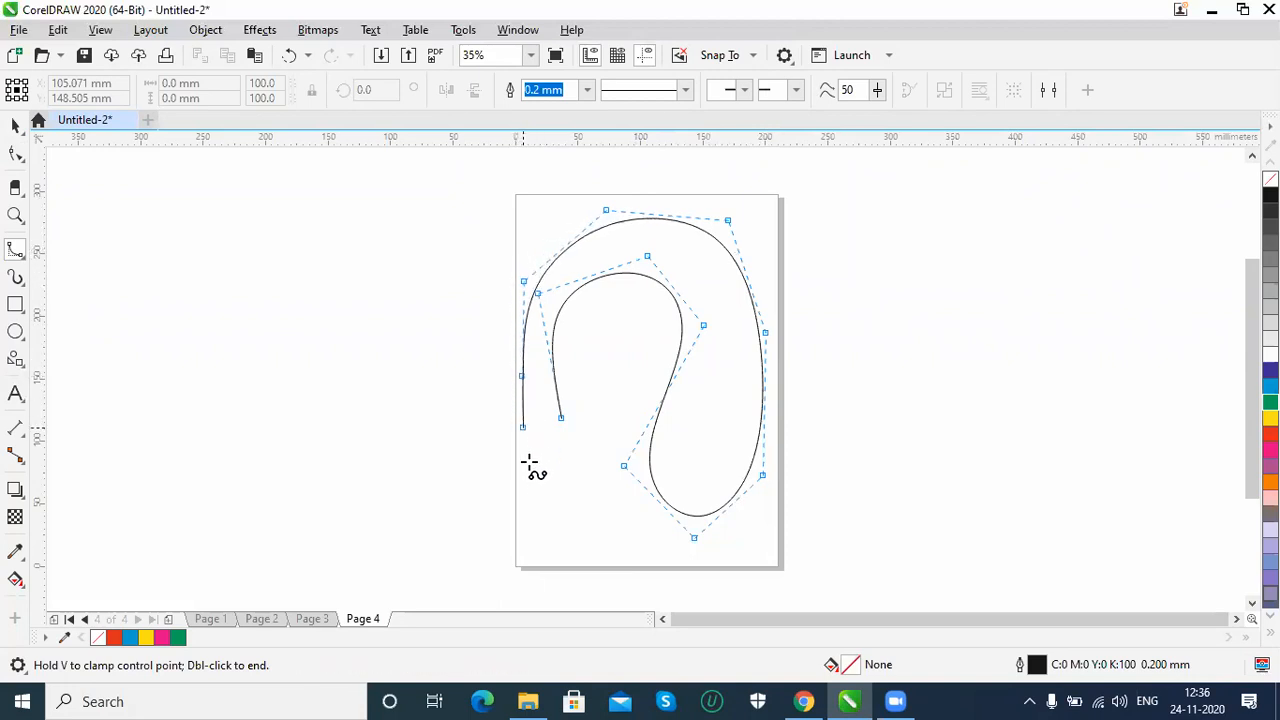
click(546, 488)
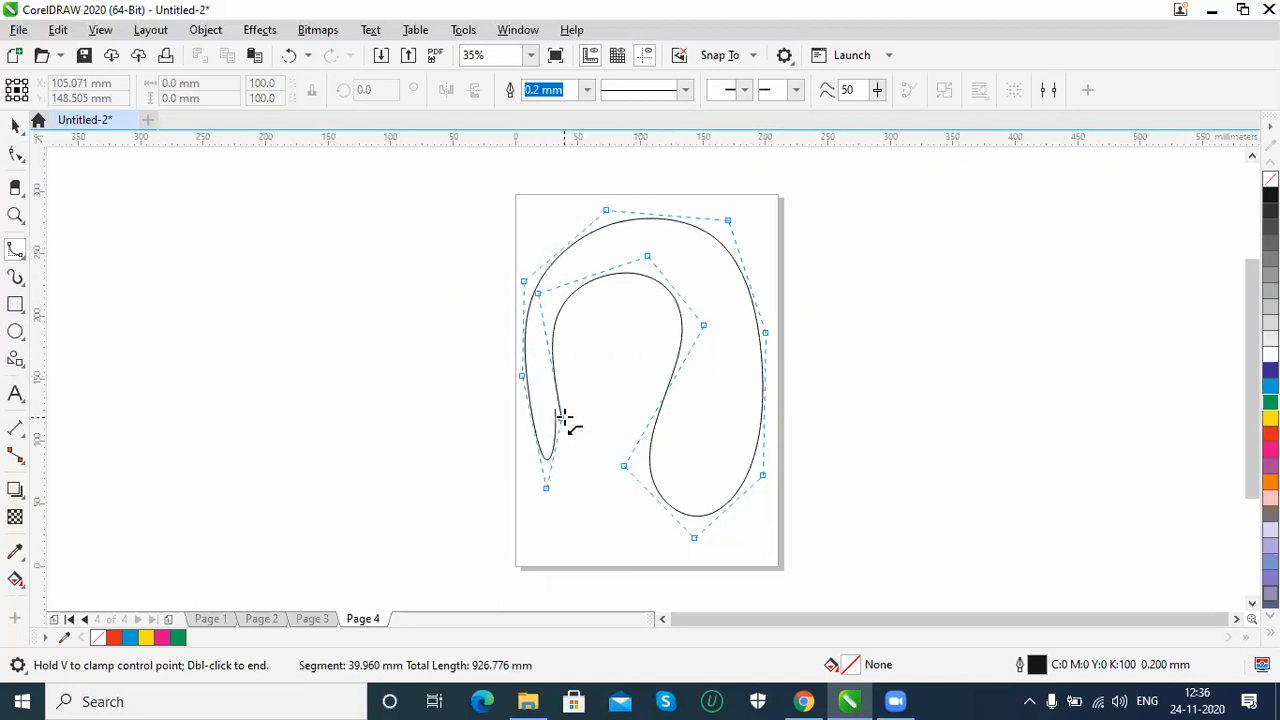
double_click(561, 422)
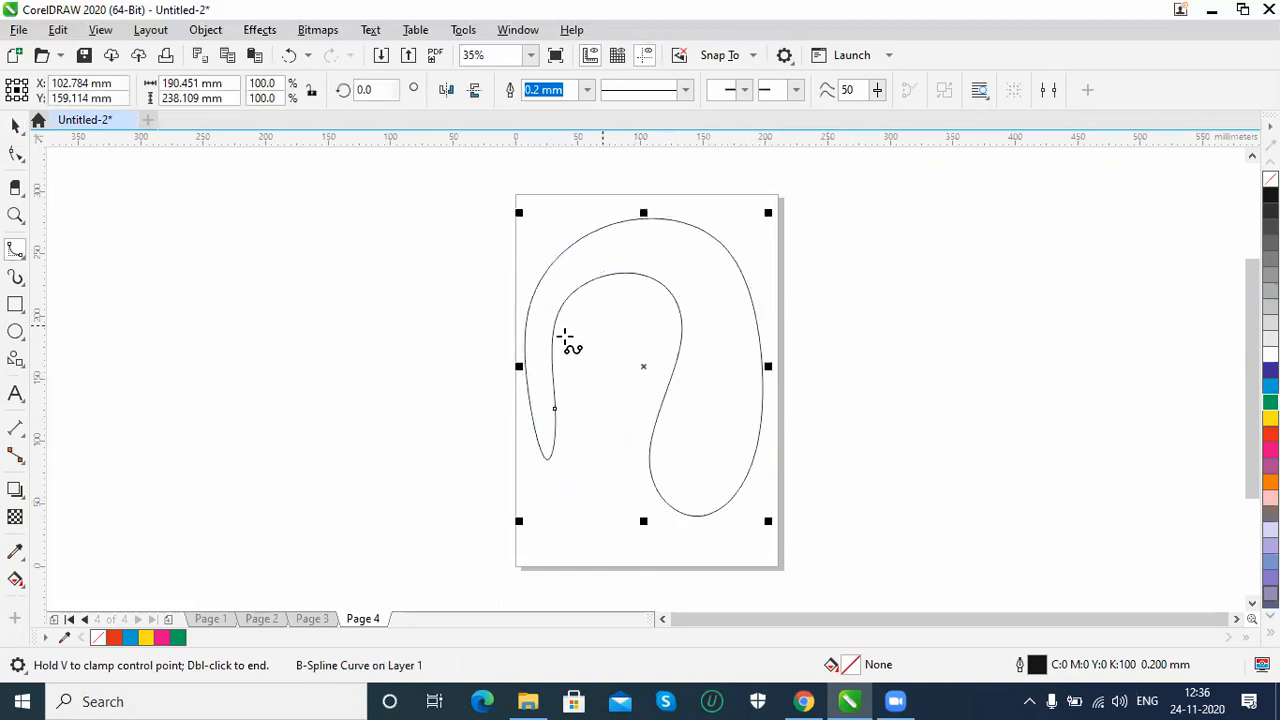
key(Delete)
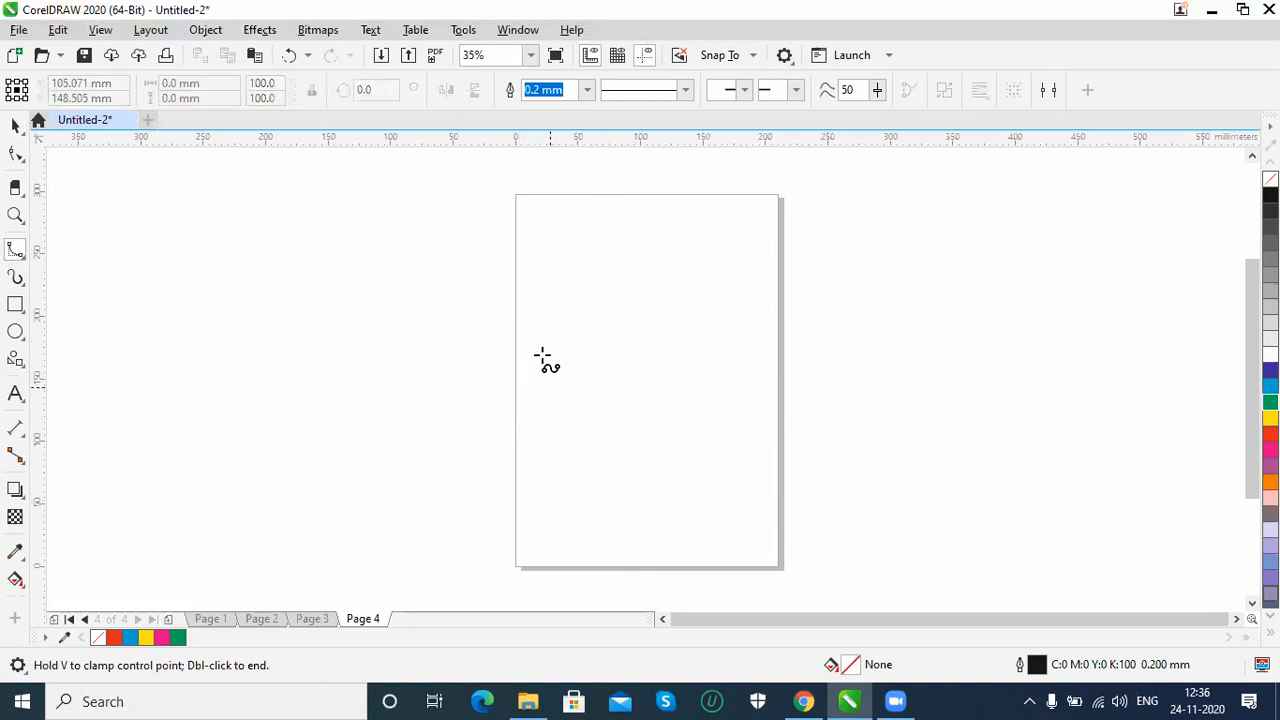
Draw an open, winding B-Spline curve about 180 by 228 mm on page 4, and delete it.
click(522, 358)
click(610, 245)
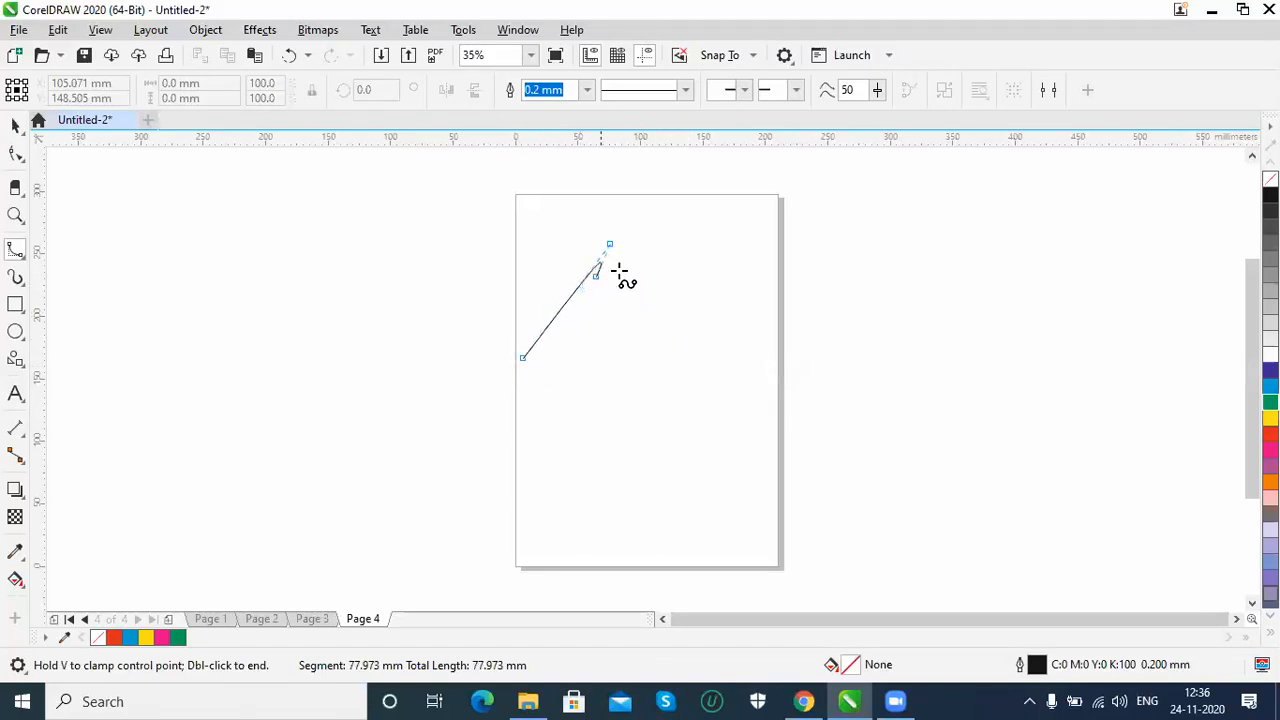
click(714, 331)
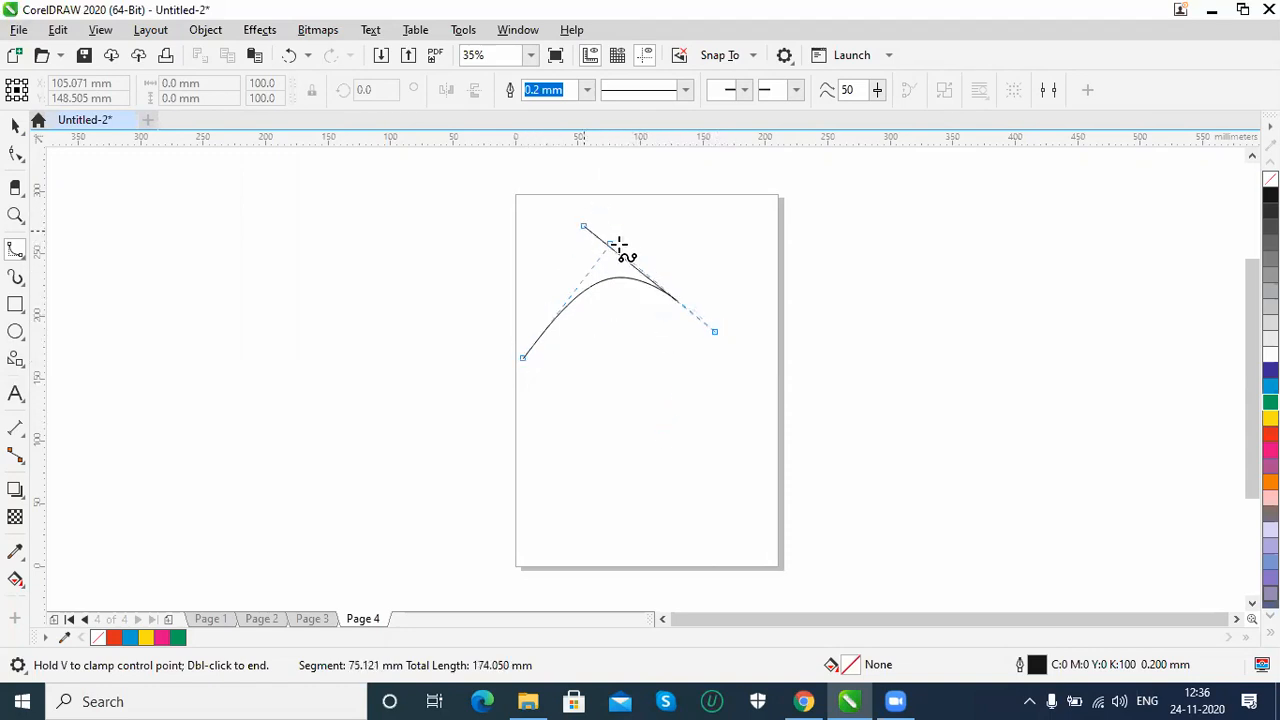
click(618, 449)
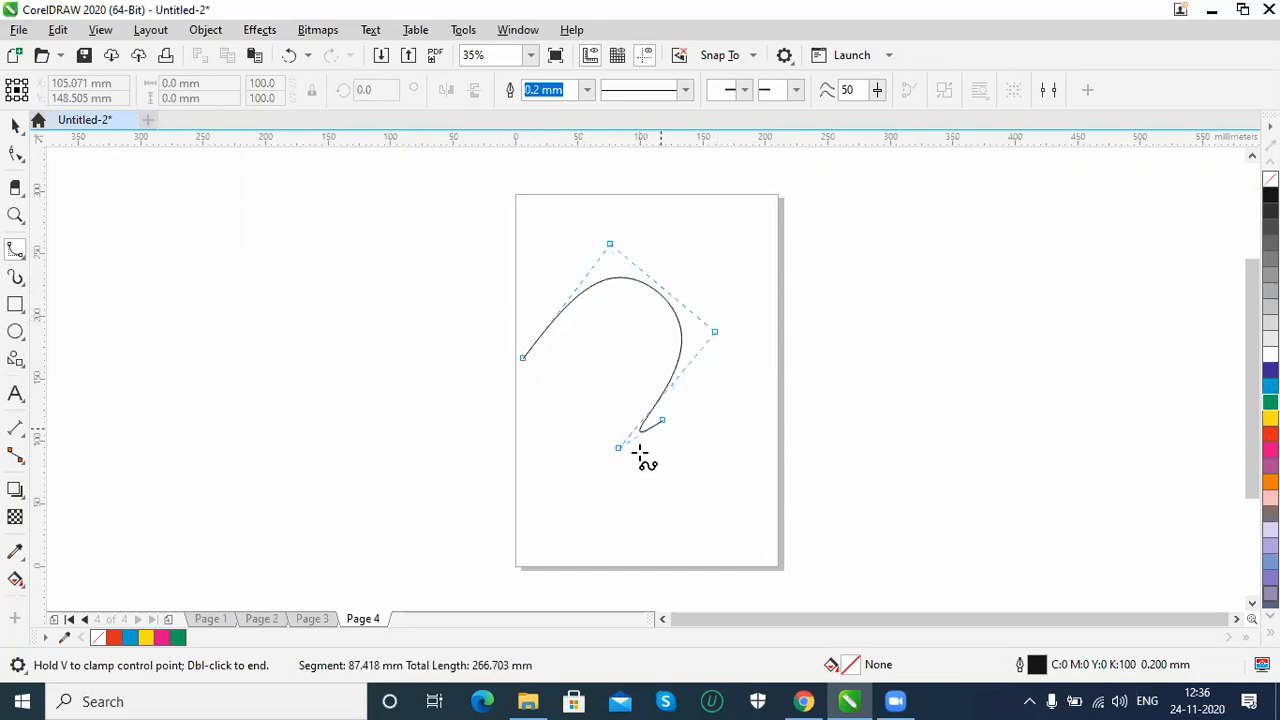
click(703, 517)
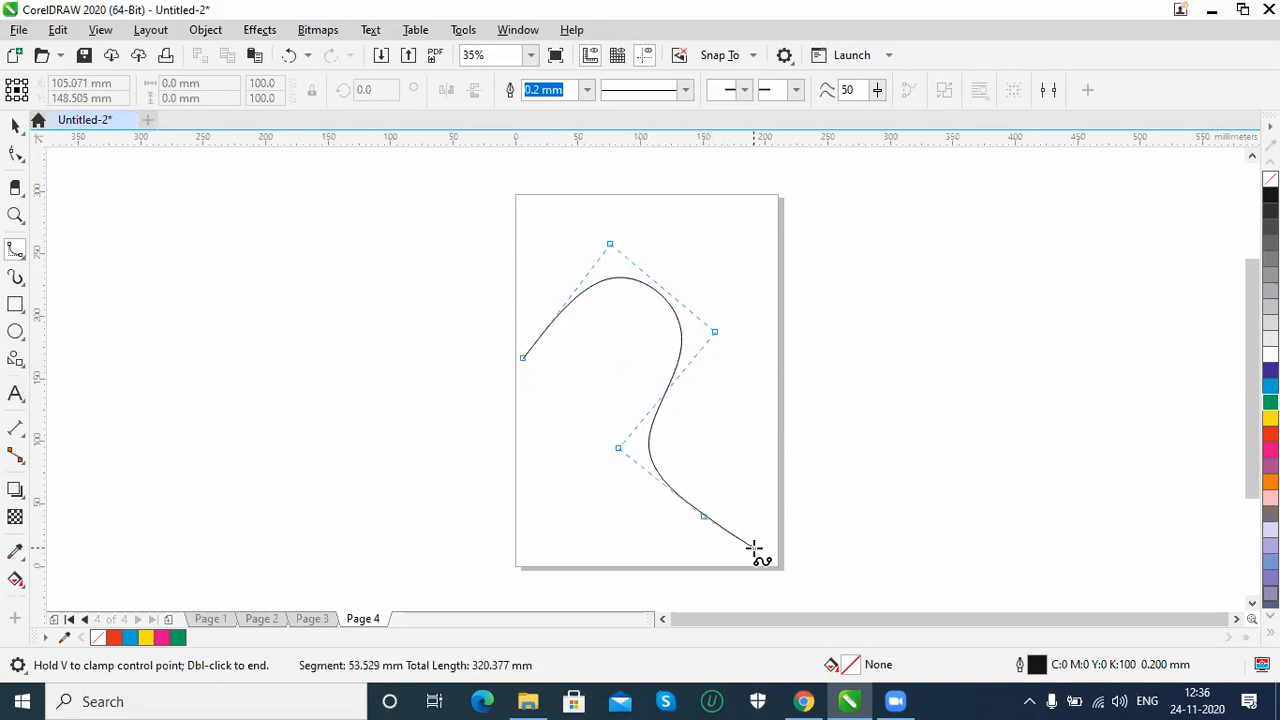
click(753, 432)
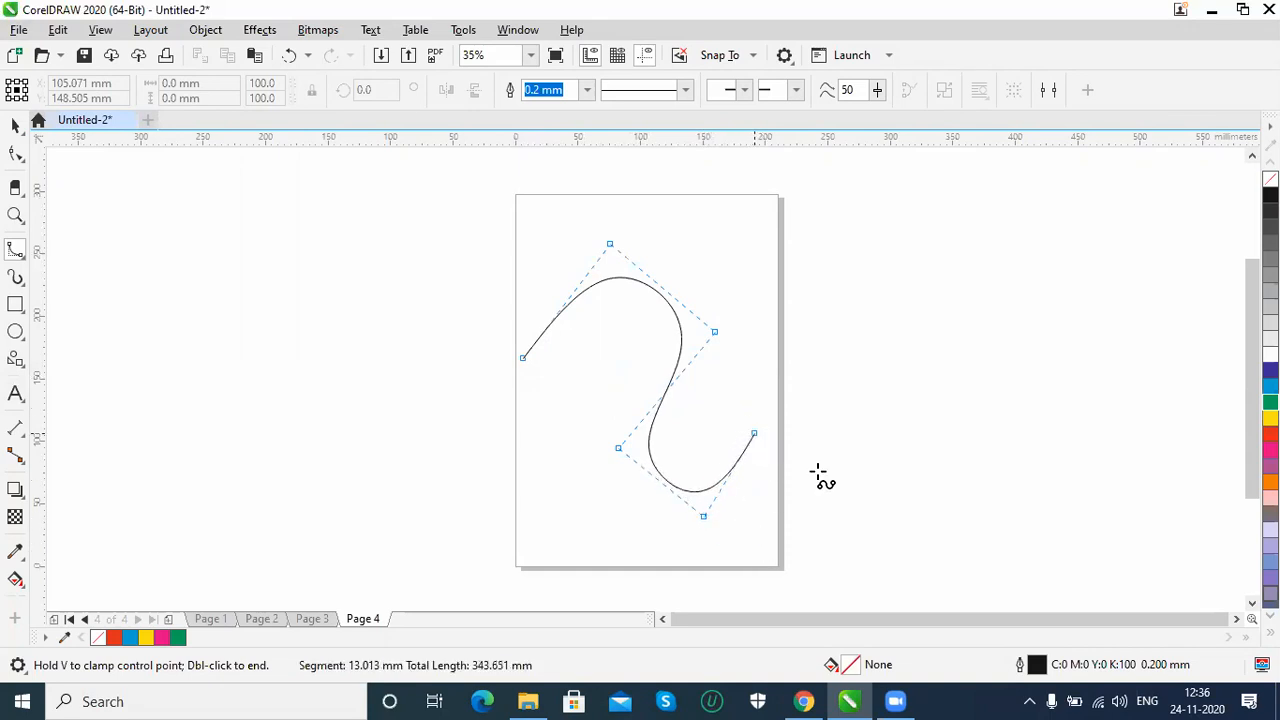
click(745, 268)
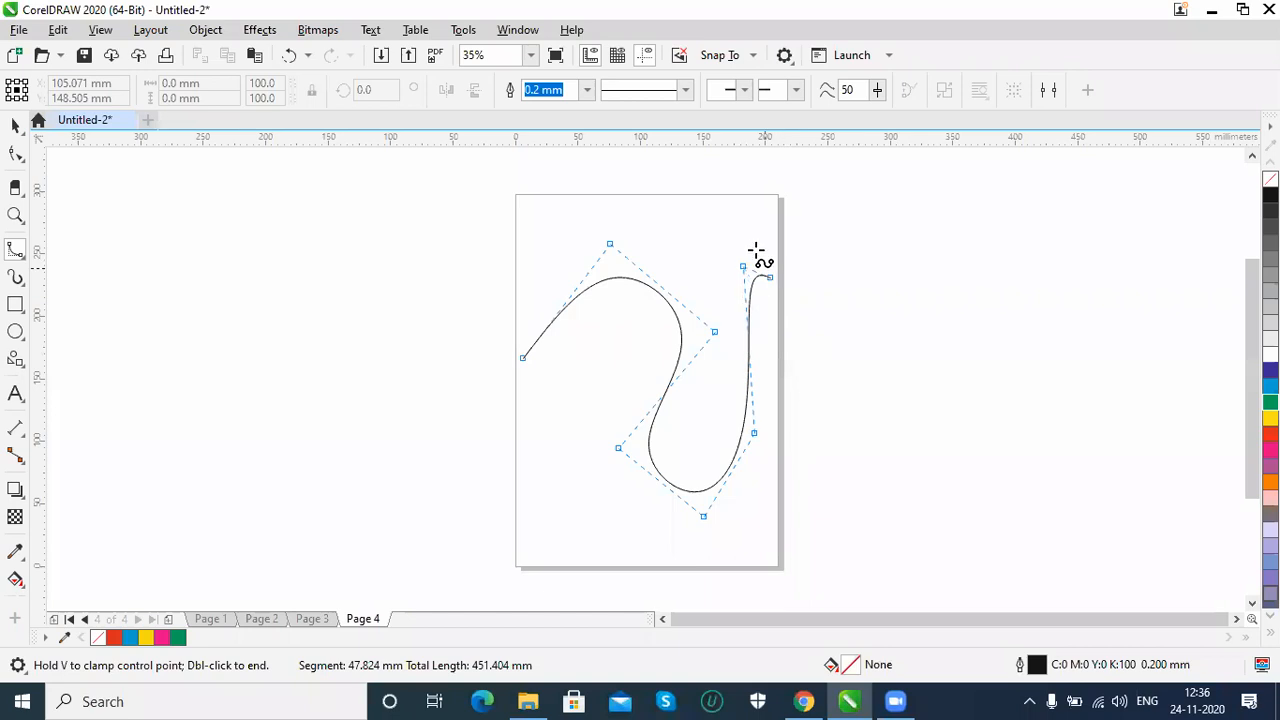
click(690, 218)
click(608, 208)
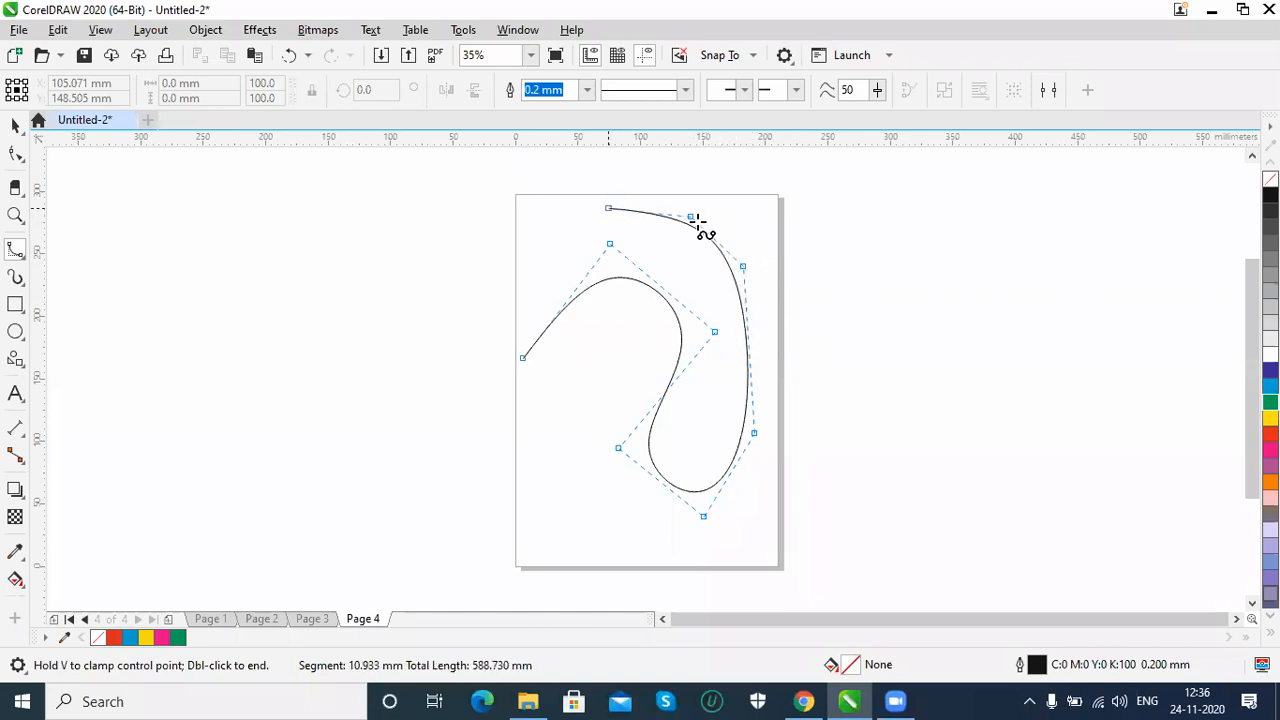
click(553, 203)
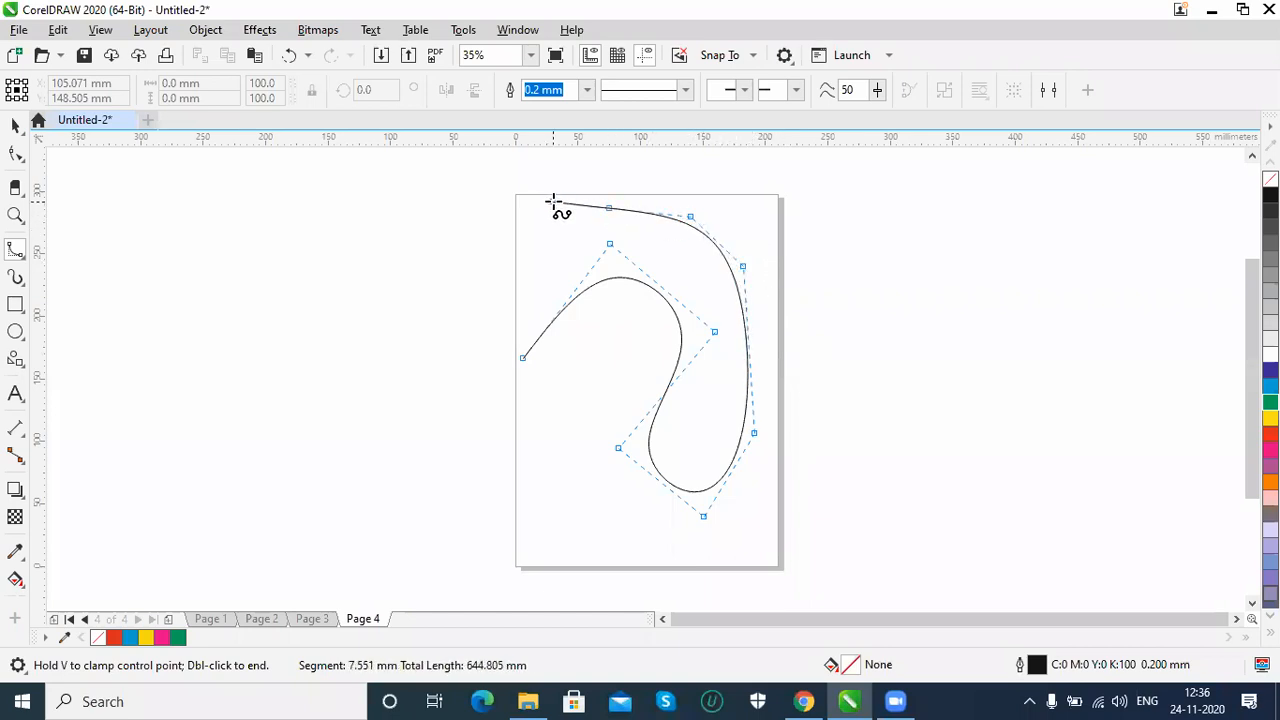
double_click(625, 246)
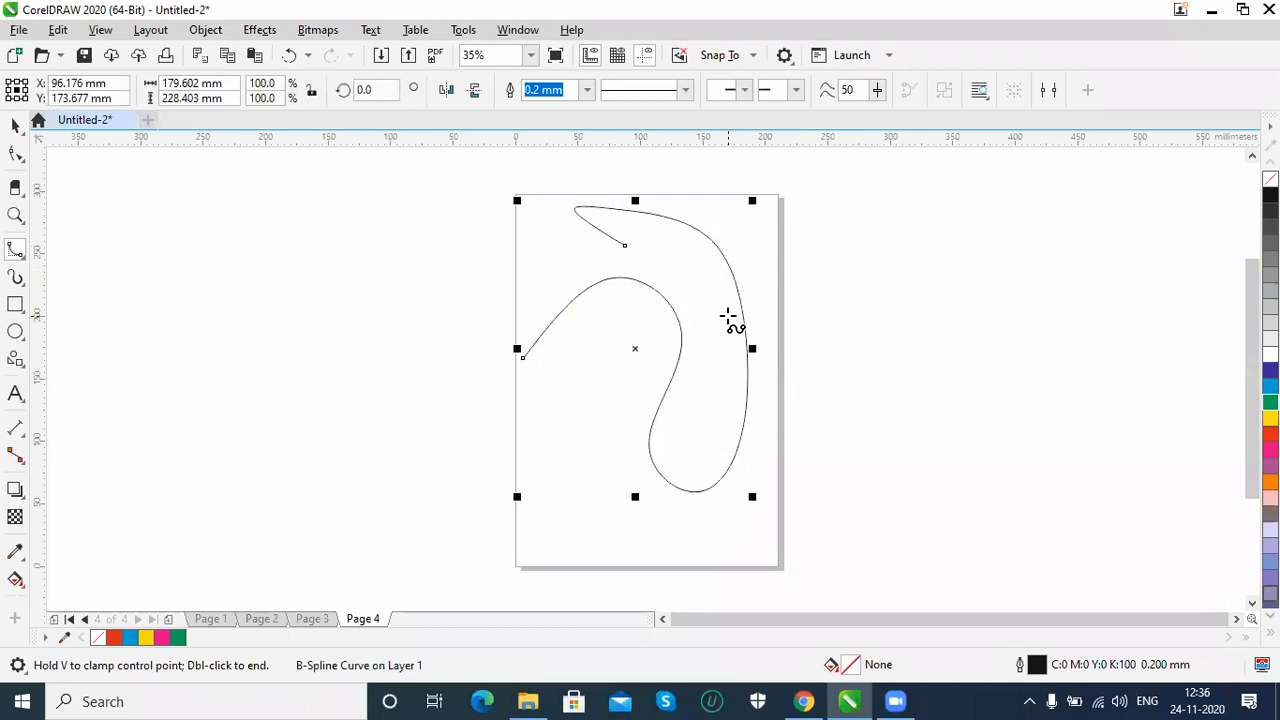
key(Delete)
Start a Polyline shape on page 4 with four straight segments, continued by a wavy freehand segment running down near the page's bottom edge.
click(22, 255)
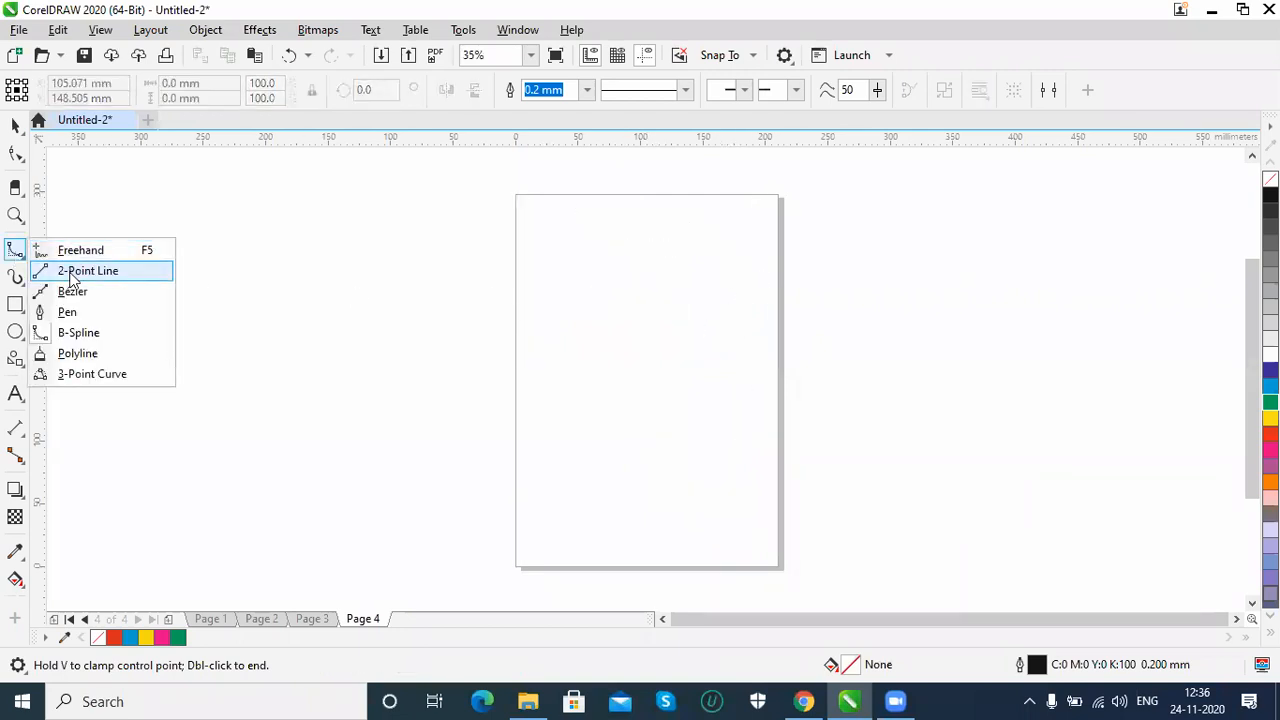
click(78, 354)
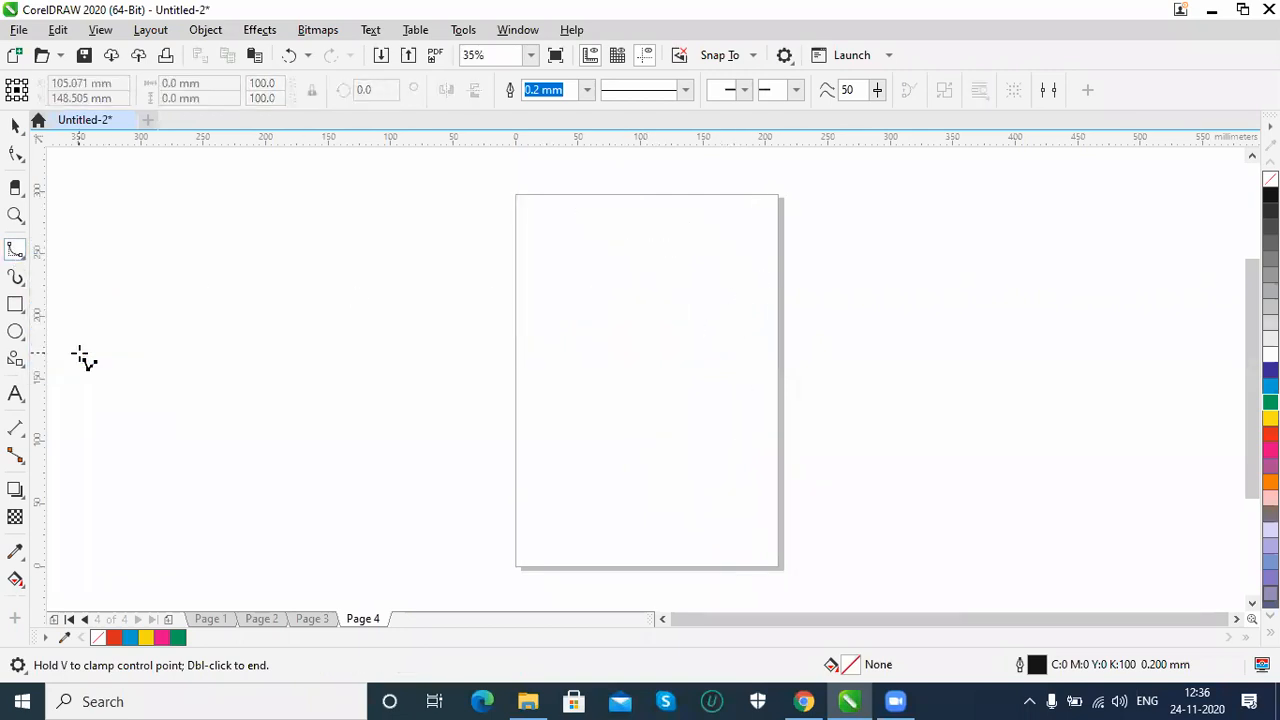
click(551, 219)
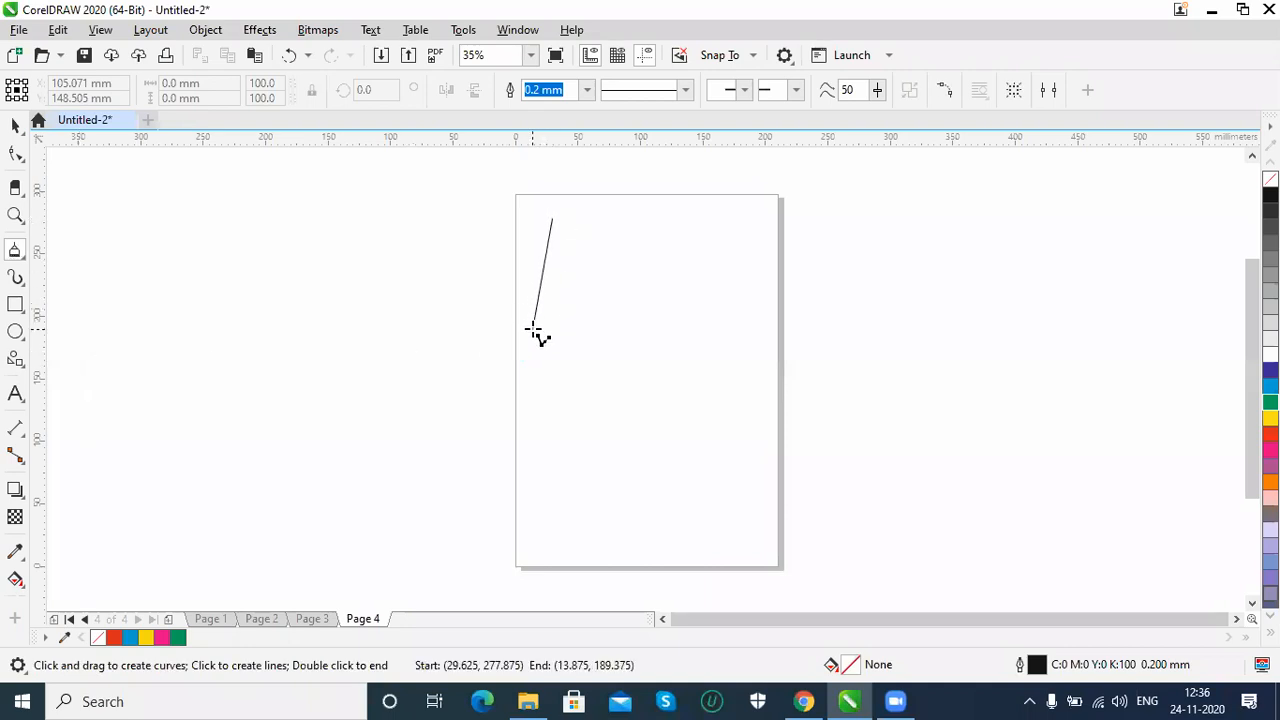
click(534, 369)
click(597, 472)
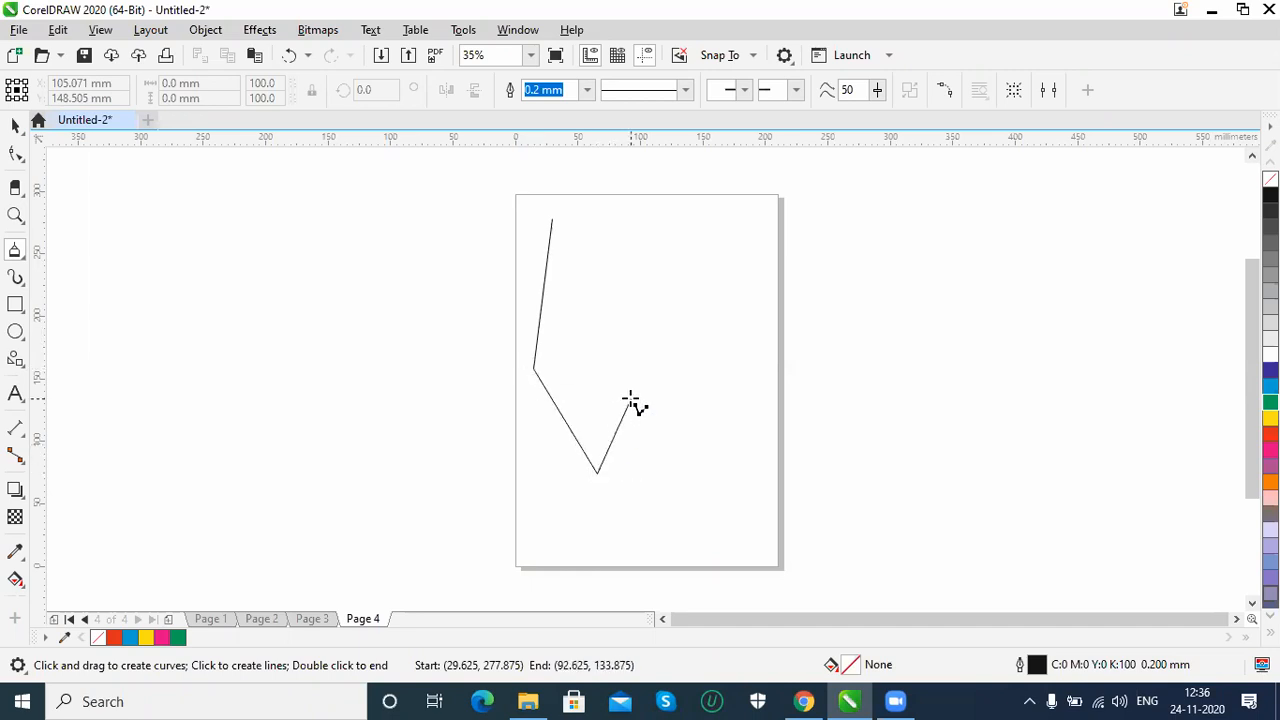
click(630, 398)
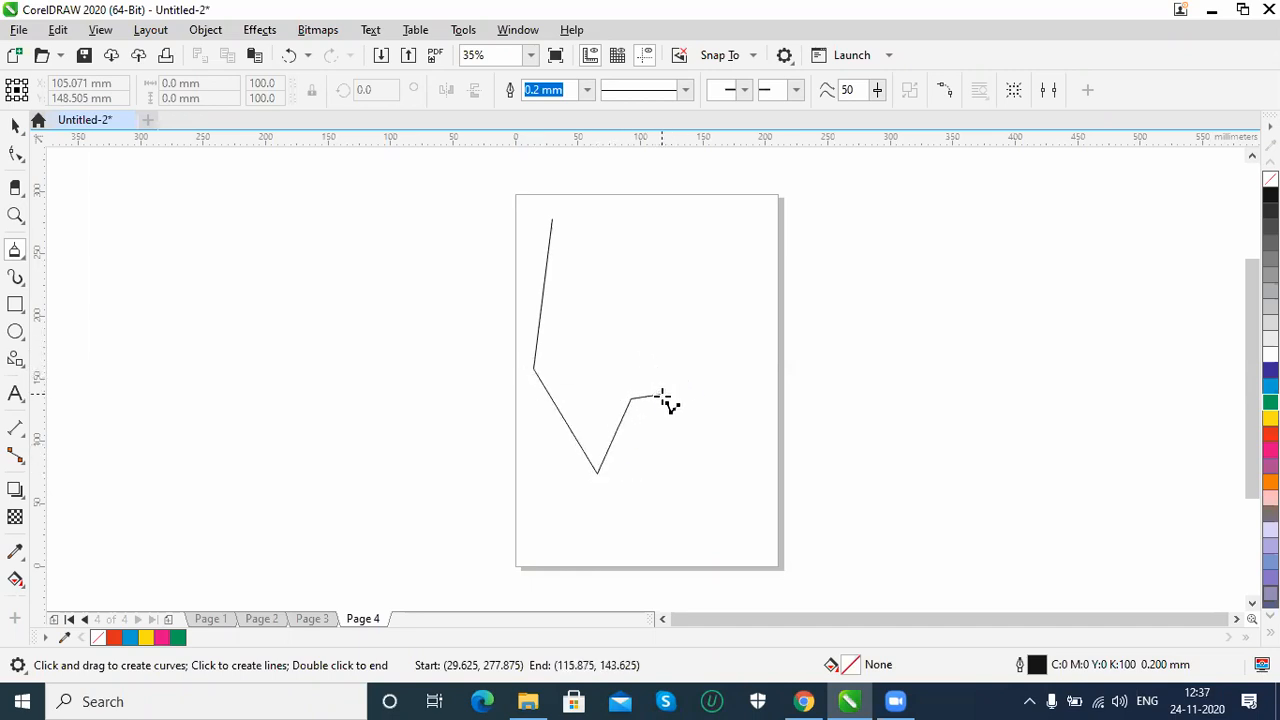
mouse_move(662, 397)
mouse_down()
mouse_move(657, 427)
mouse_move(678, 456)
mouse_move(658, 477)
mouse_move(691, 537)
mouse_up()
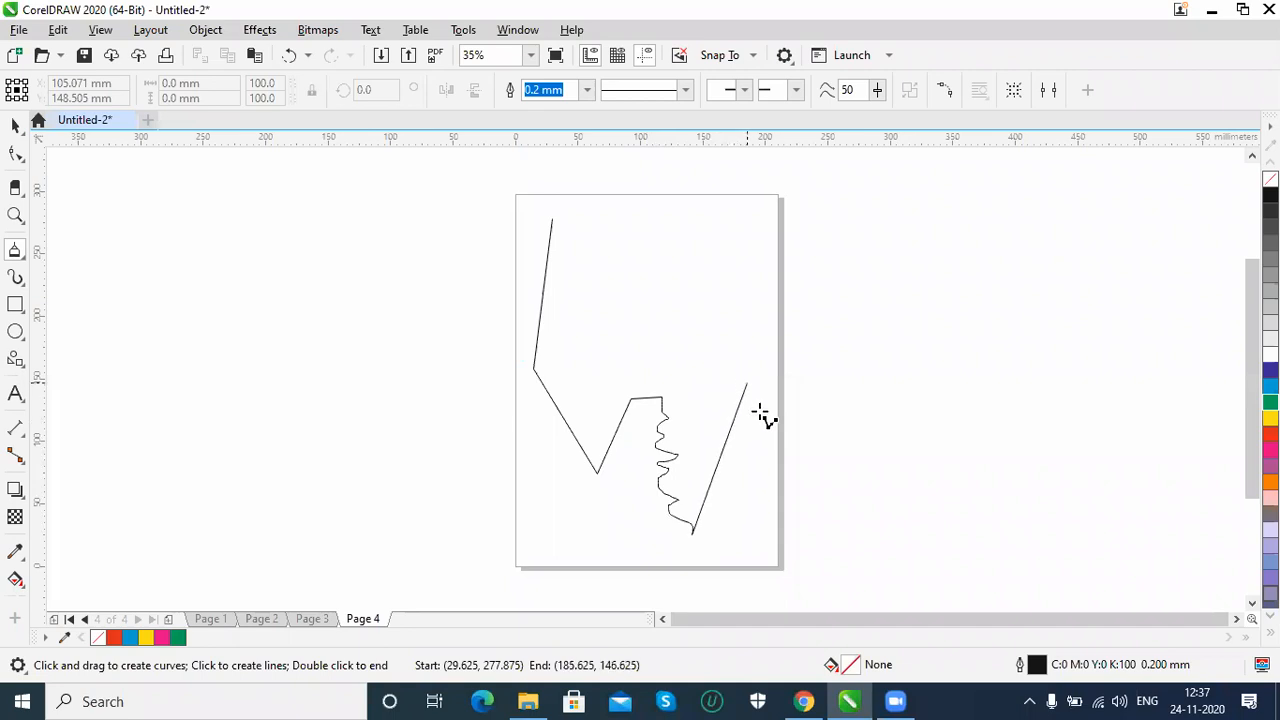
Complete the polyline with straight segments and a second wavy section as a closed shape about 171 by 260 mm, and move it left of the page.
click(744, 529)
click(746, 378)
click(725, 291)
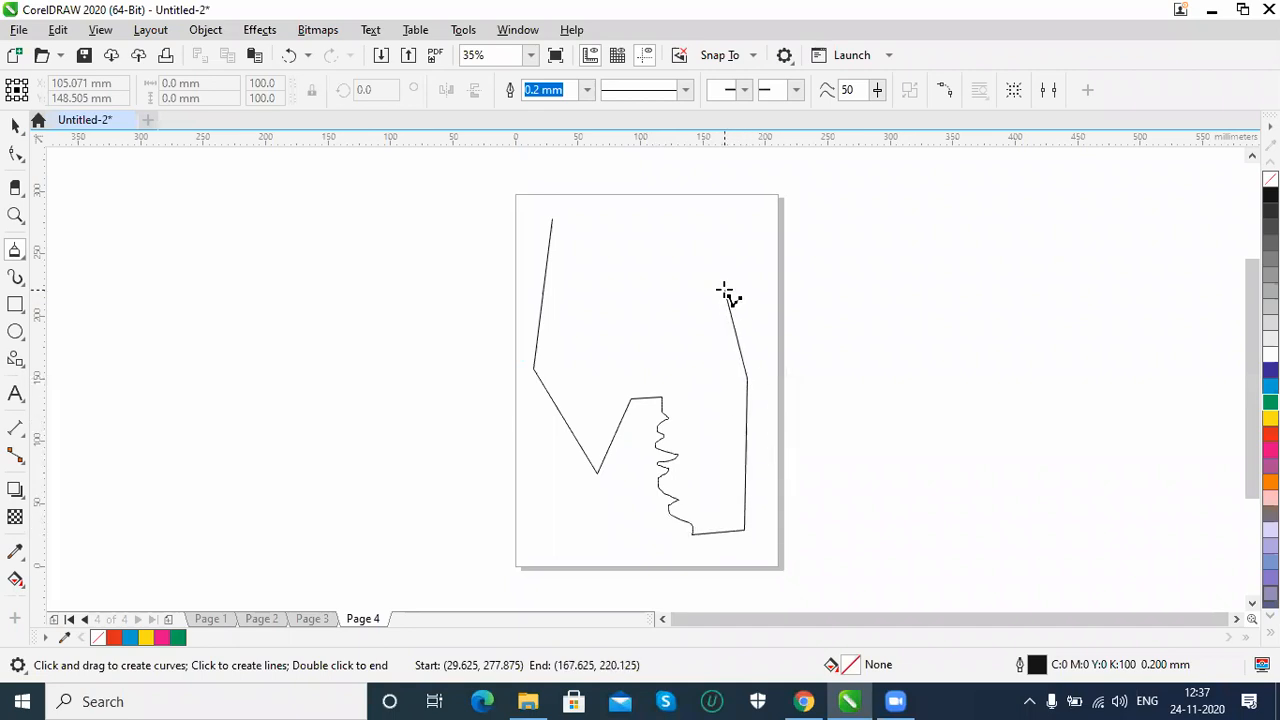
click(652, 320)
mouse_move(652, 320)
mouse_down()
mouse_move(653, 271)
mouse_move(728, 250)
mouse_up()
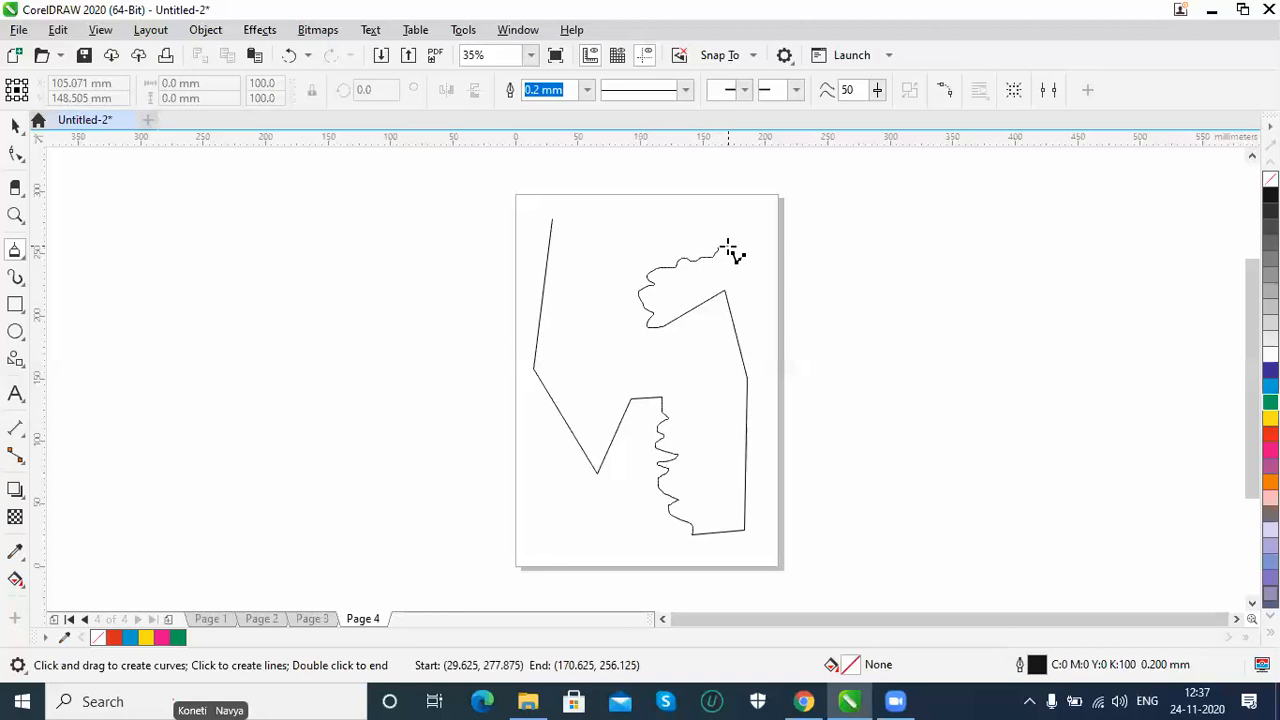
click(690, 211)
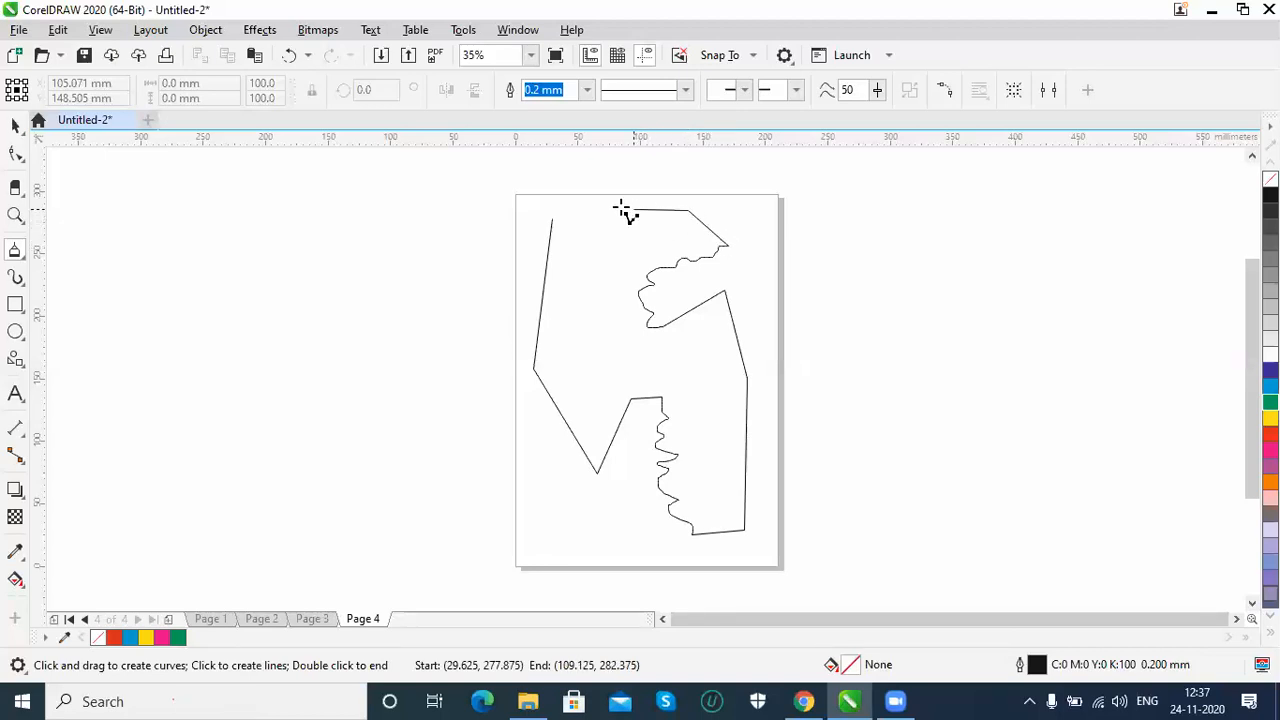
click(551, 218)
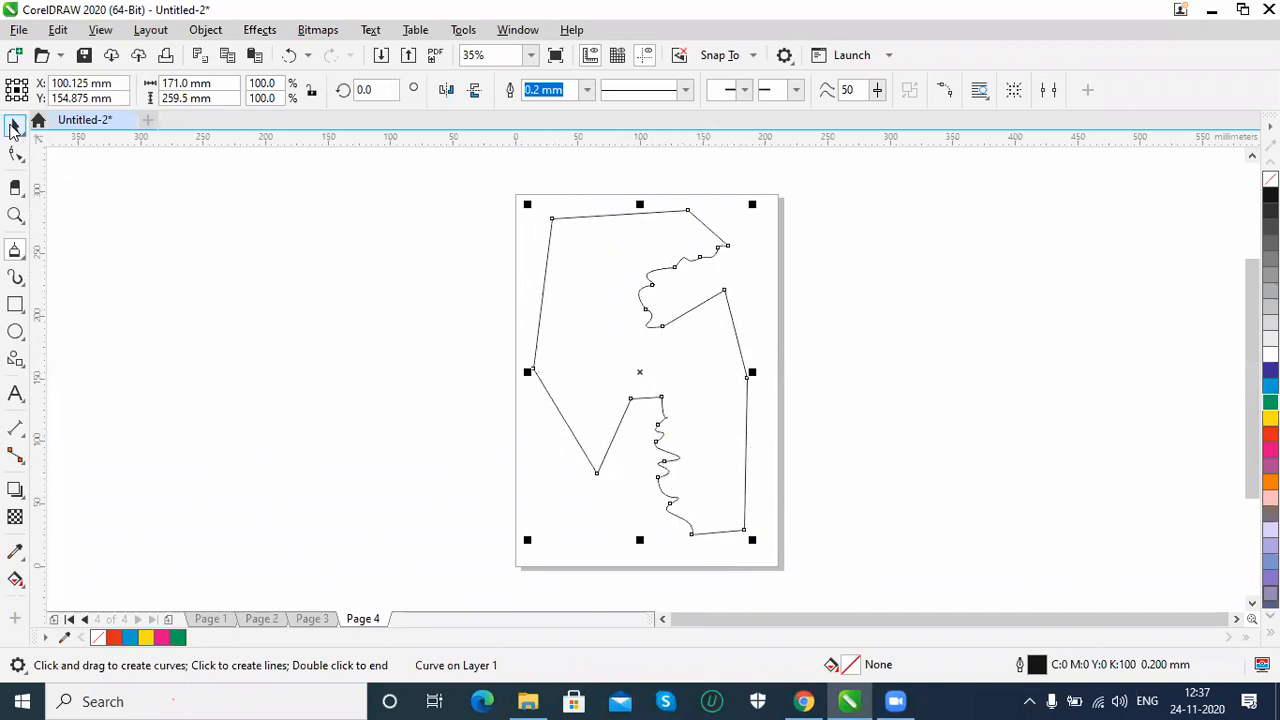
key(space)
drag(694, 312, 388, 318)
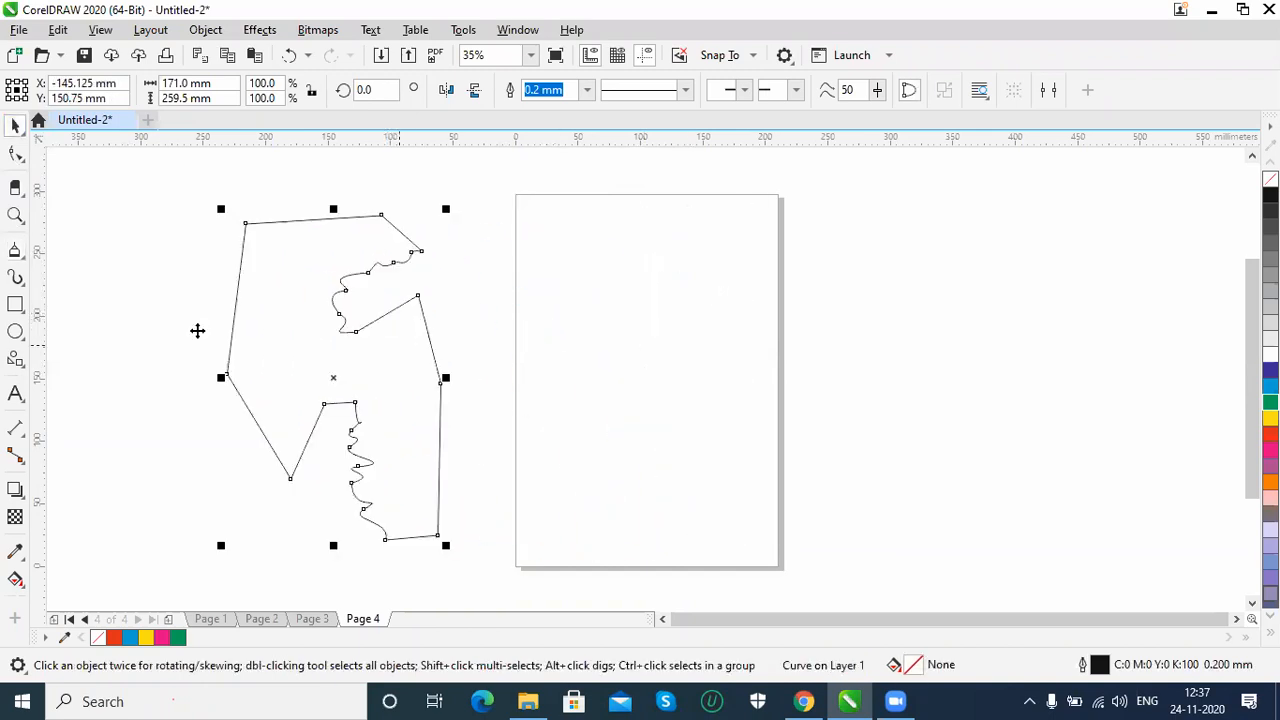
Draw two 3-Point Curves on page 4: one about 75 by 106 mm at the lower left, one about 126 by 225 mm along the right side.
click(37, 257)
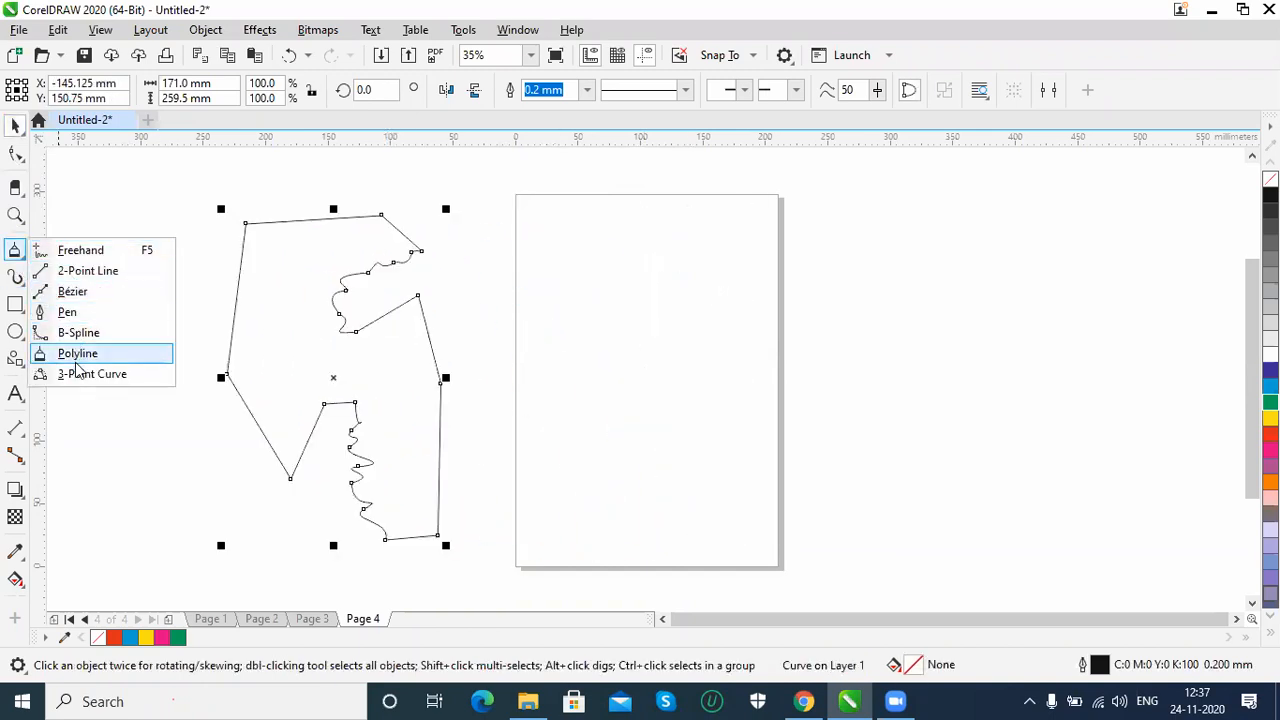
click(75, 373)
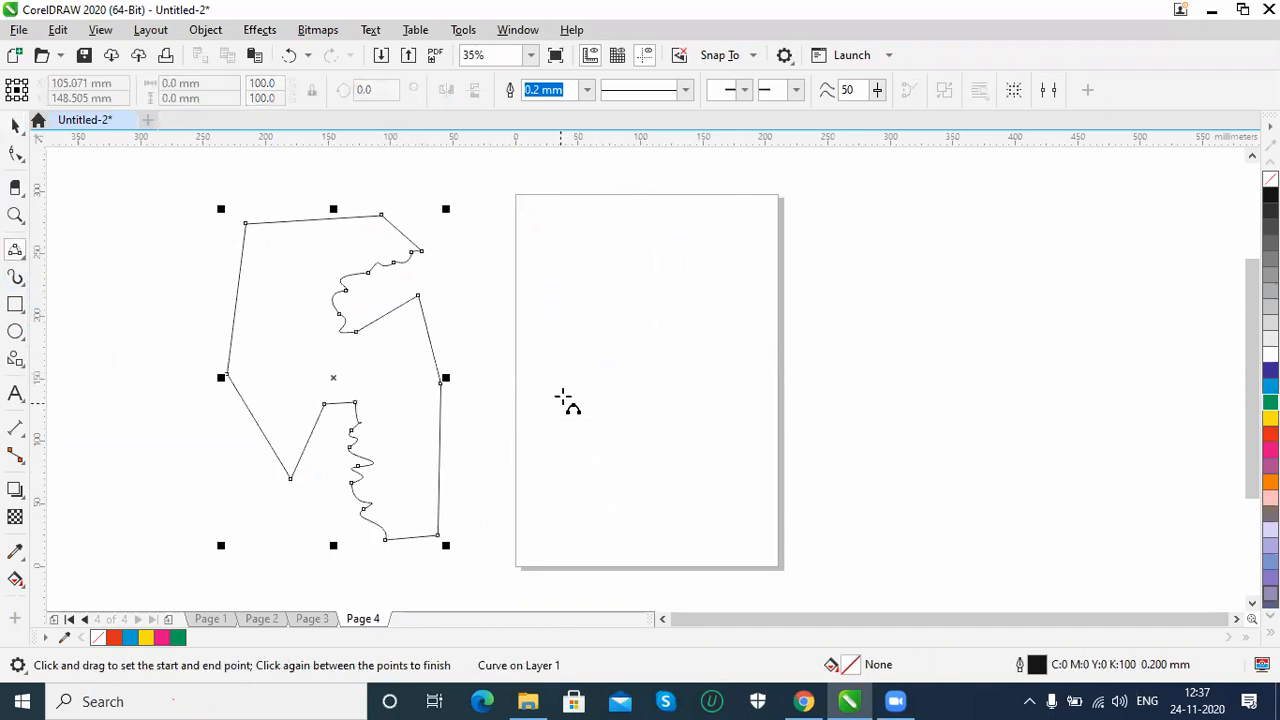
drag(582, 544, 535, 416)
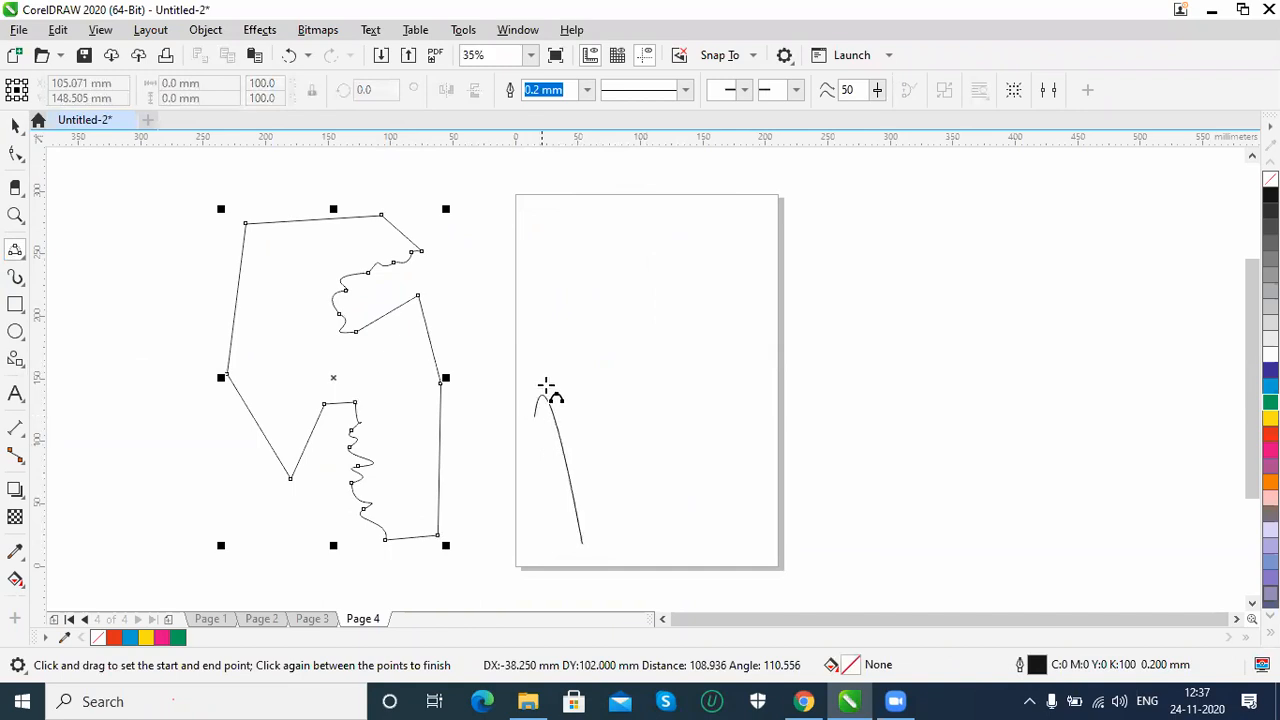
click(625, 430)
drag(584, 233, 730, 512)
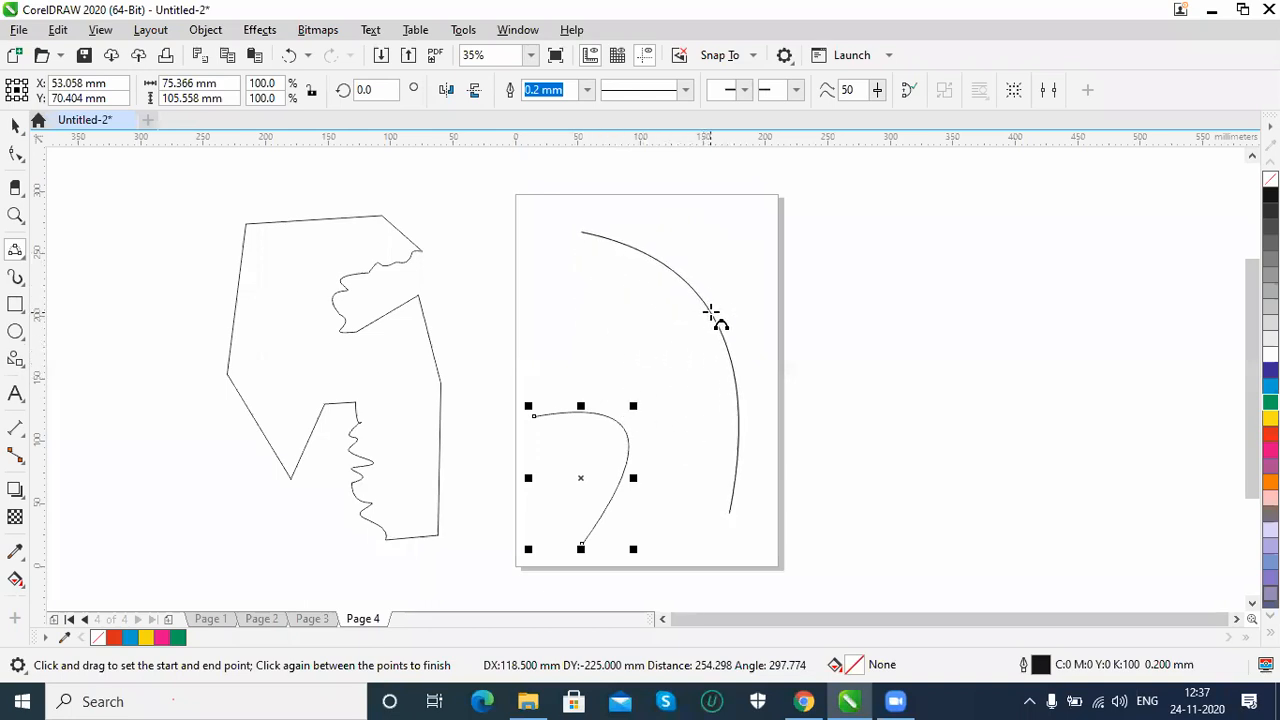
click(709, 312)
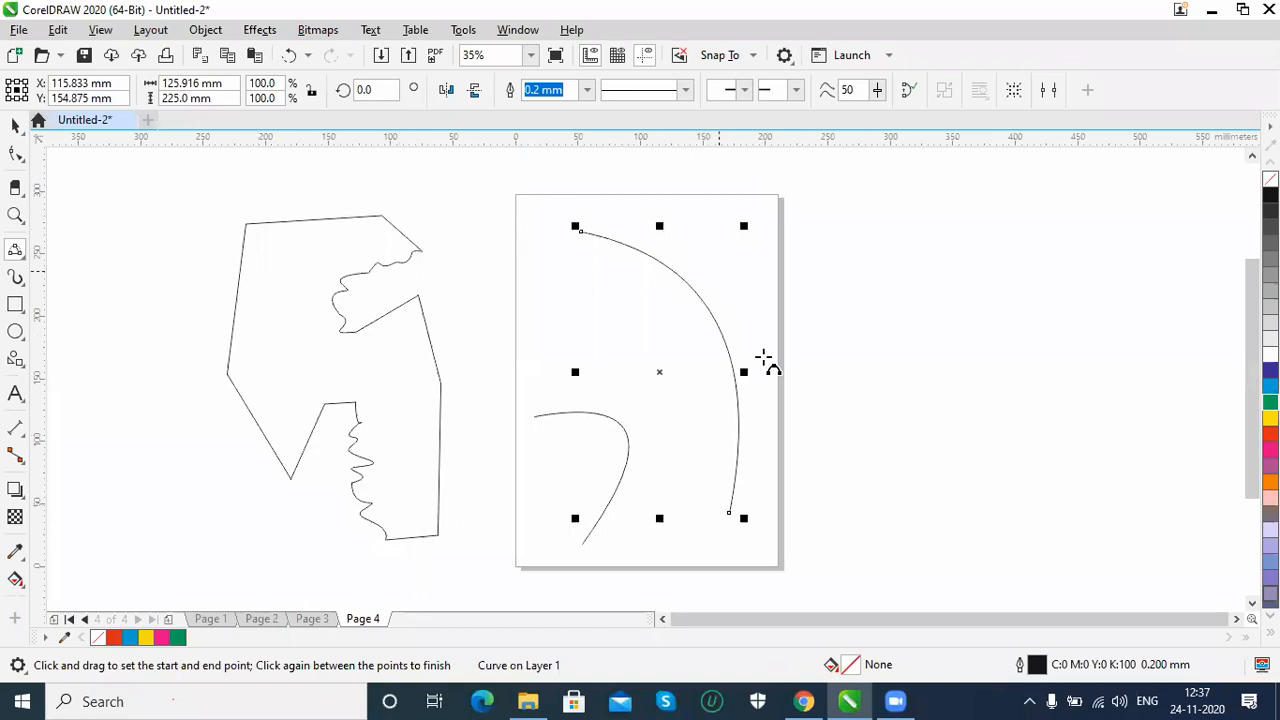
Delete the polyline shape and both 3-point curves from page 4.
click(18, 252)
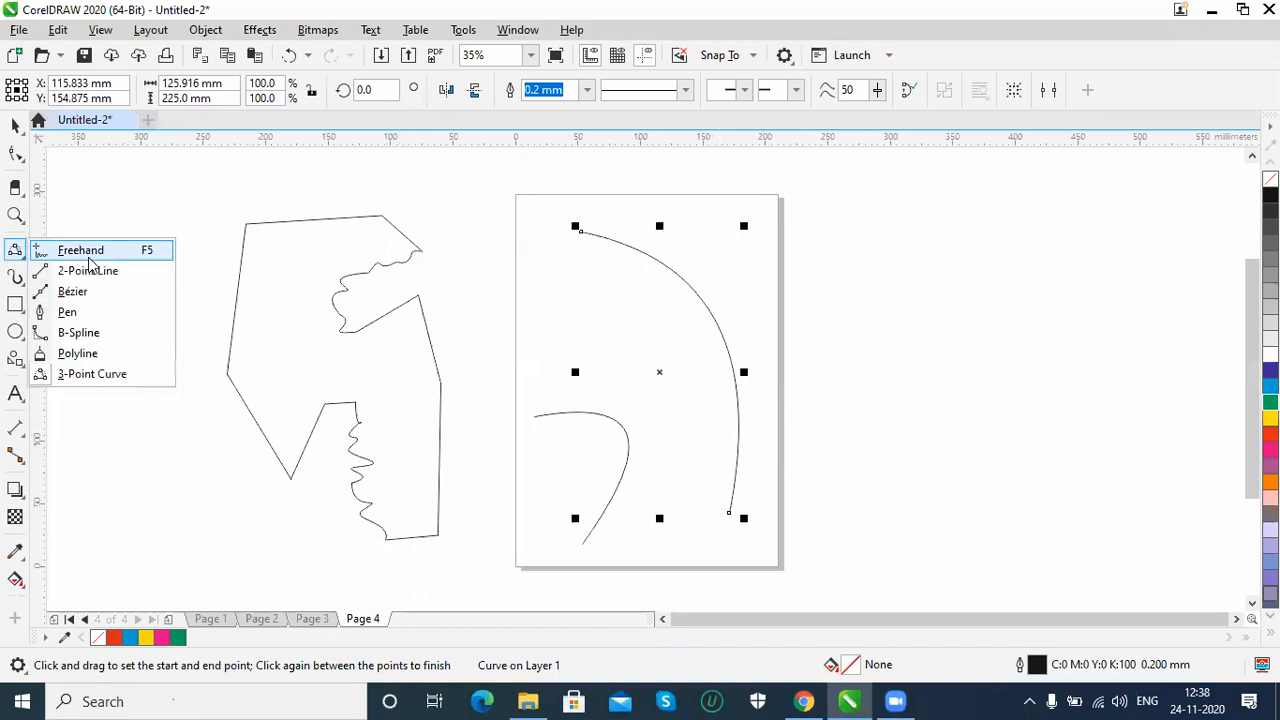
click(85, 318)
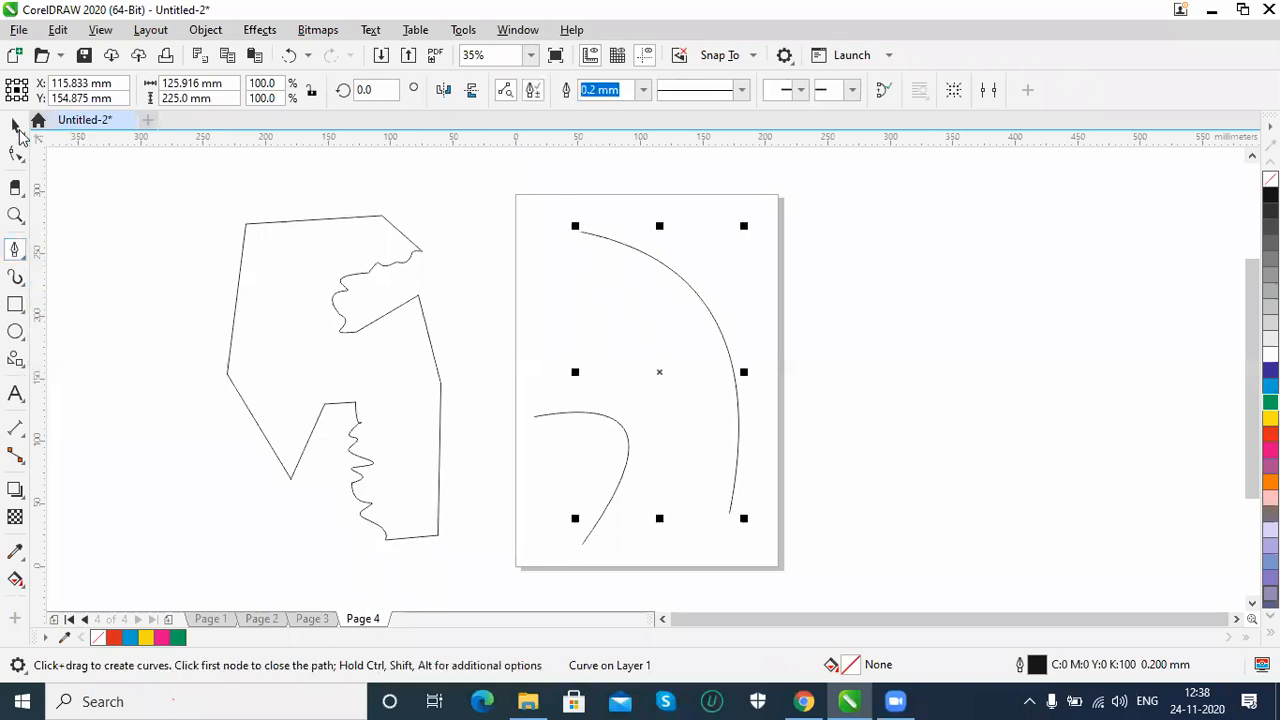
click(16, 126)
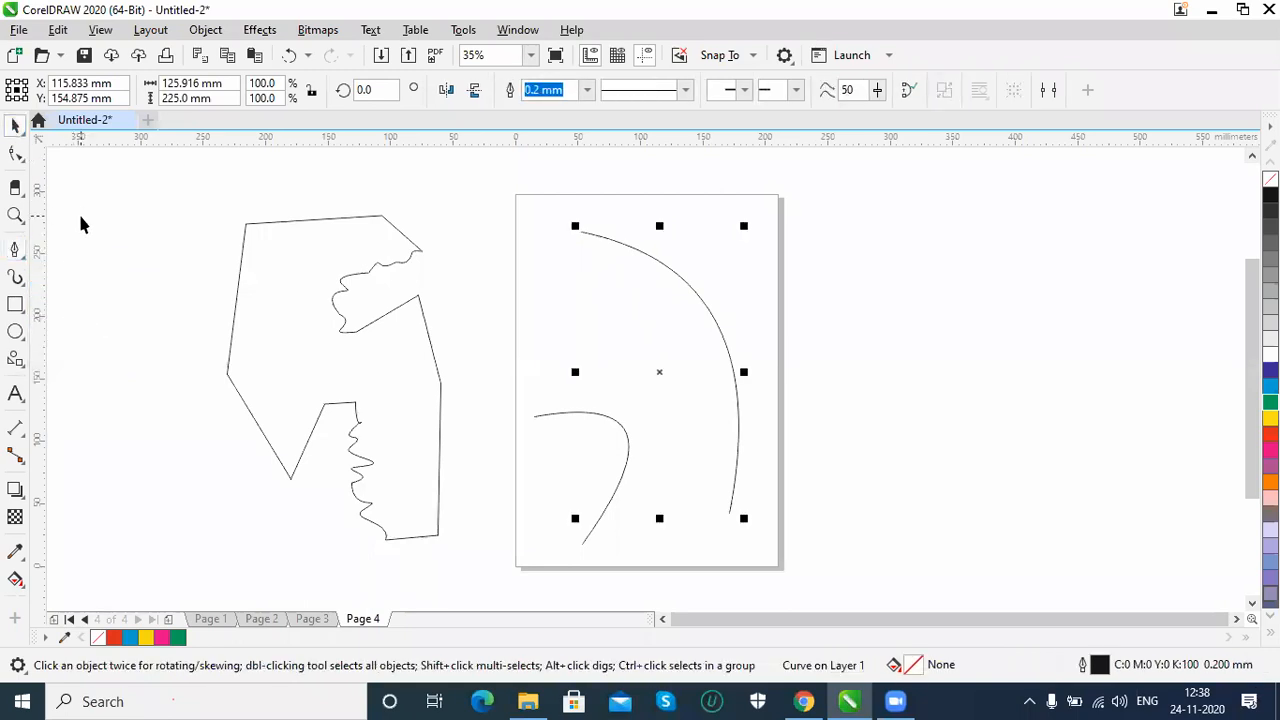
key(ctrl+a)
key(Delete)
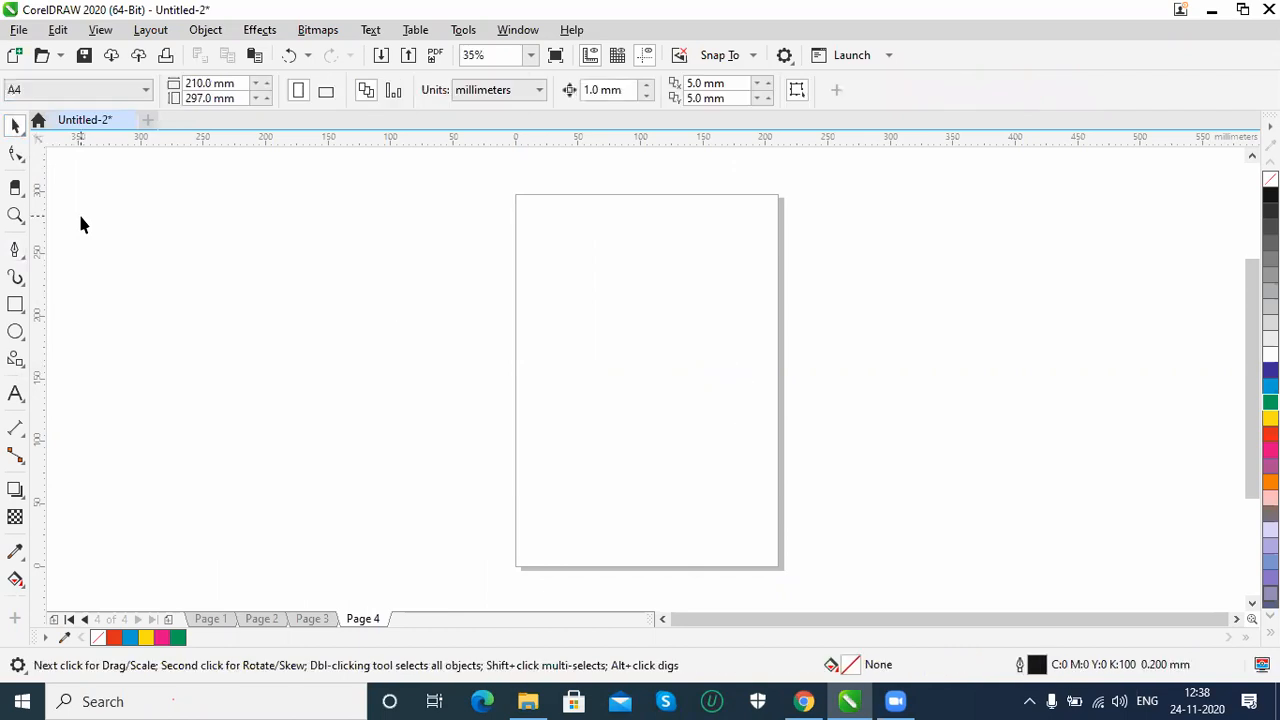
click(18, 163)
click(73, 154)
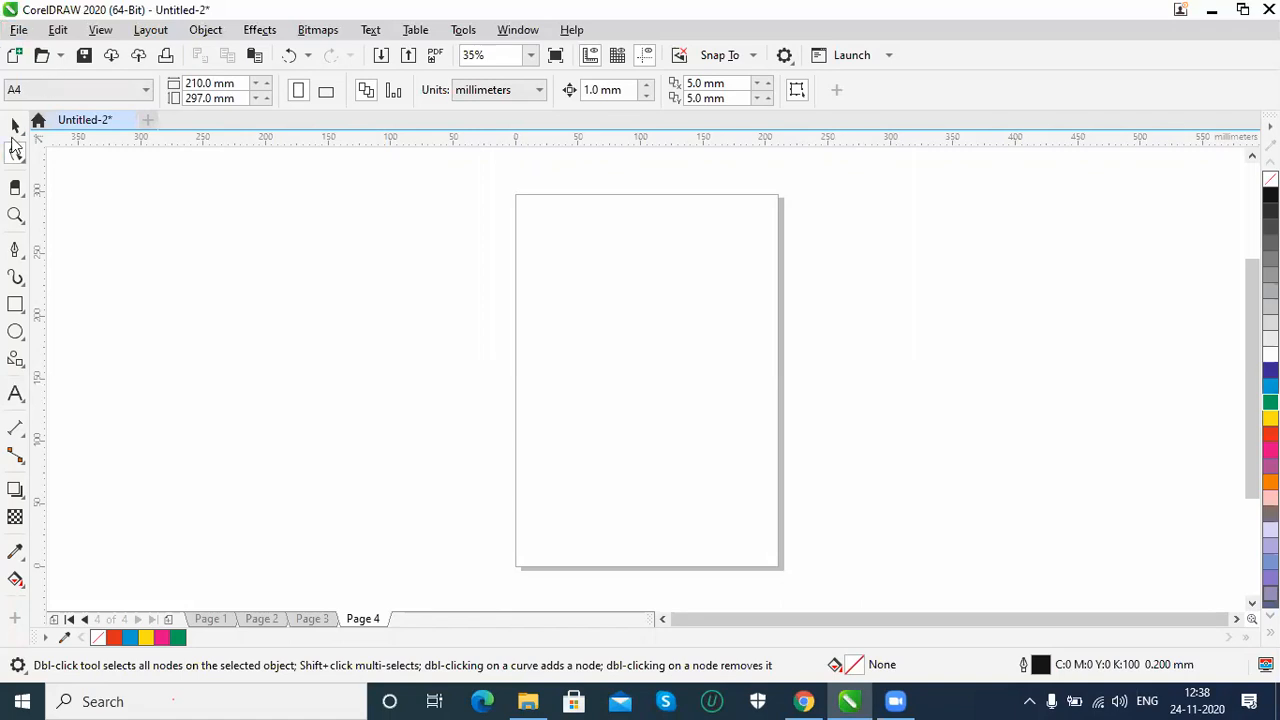
click(16, 126)
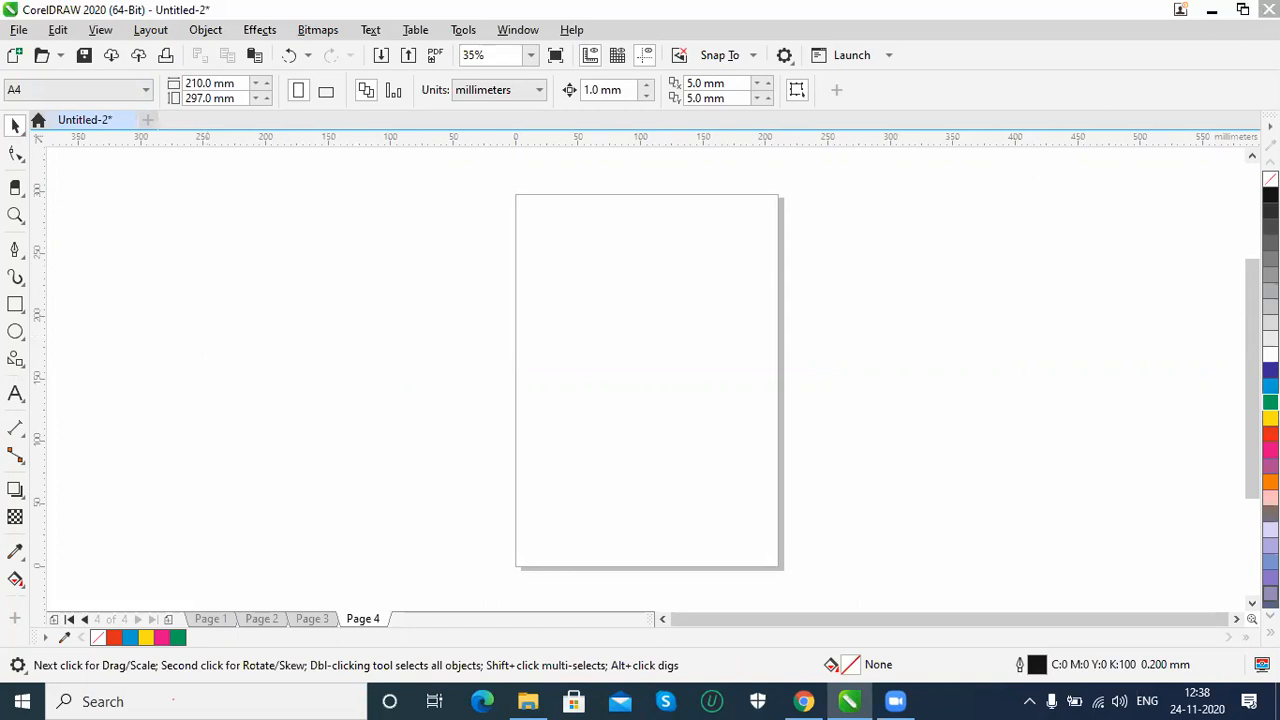
Close CorelDRAW without saving the changes to Untitled-2.
click(1269, 9)
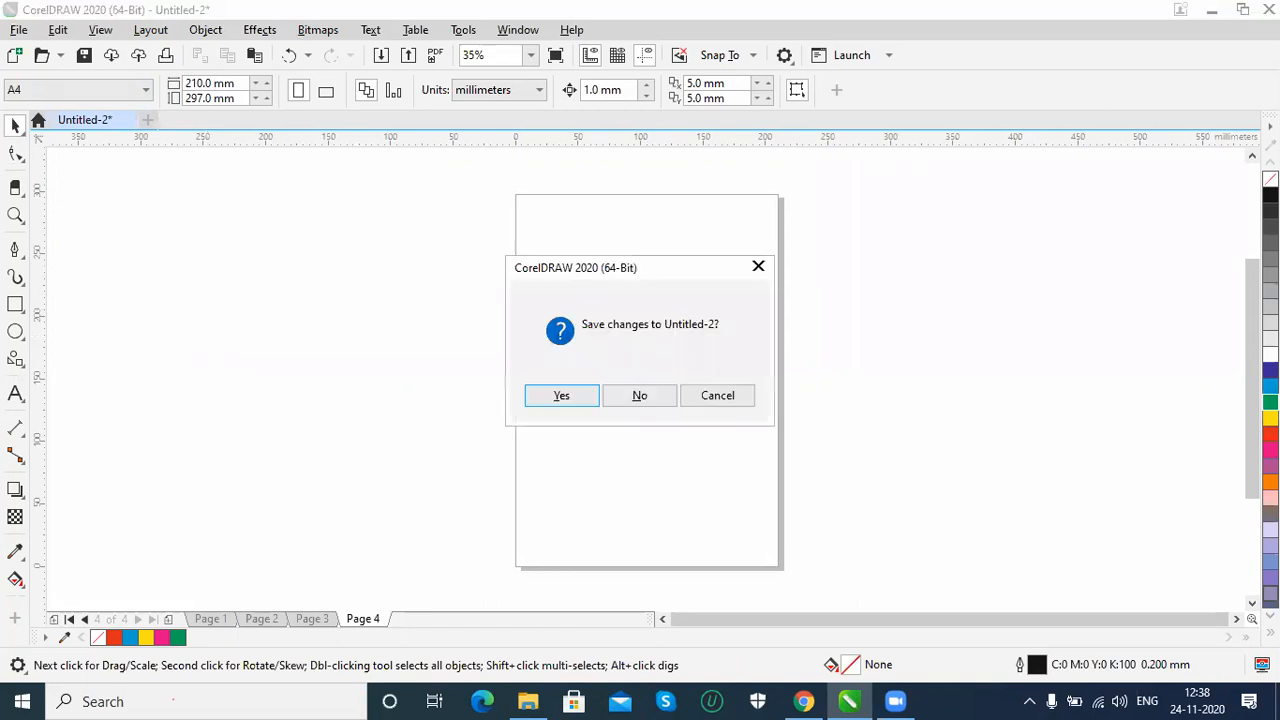
click(659, 393)
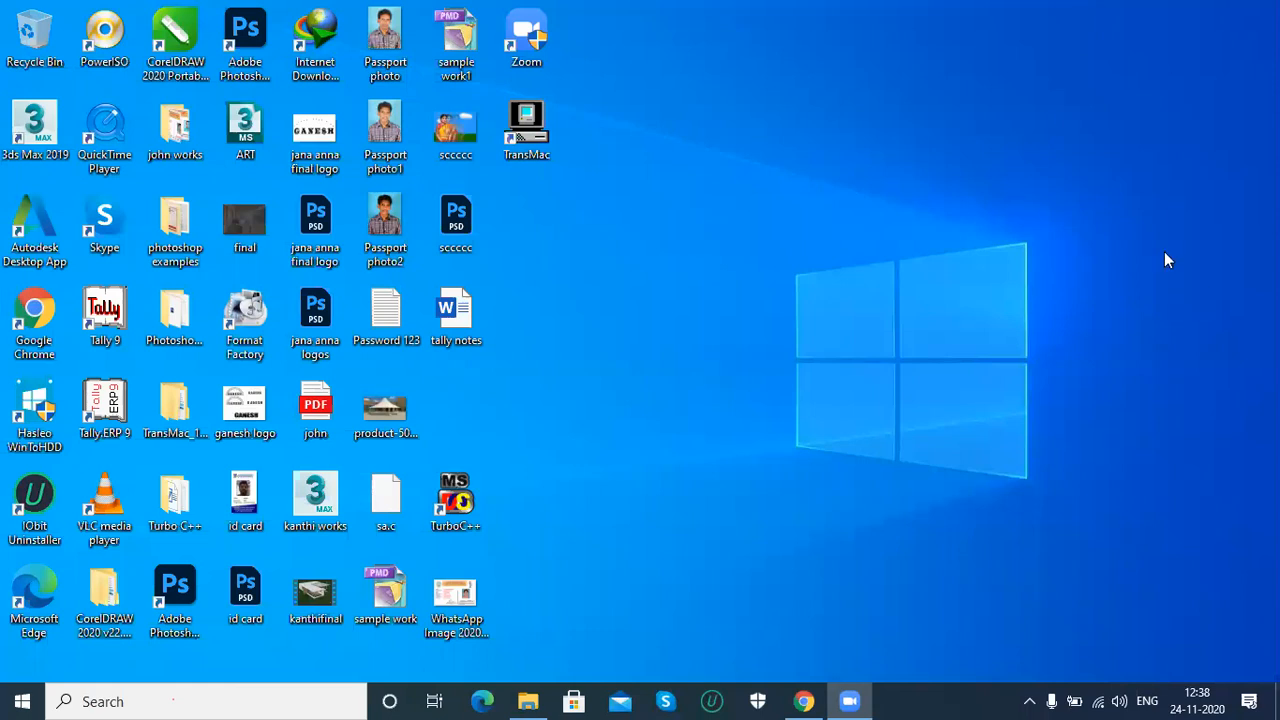
Switch to File Explorer, maximise it and open the Video folder inside Downloads.
click(527, 701)
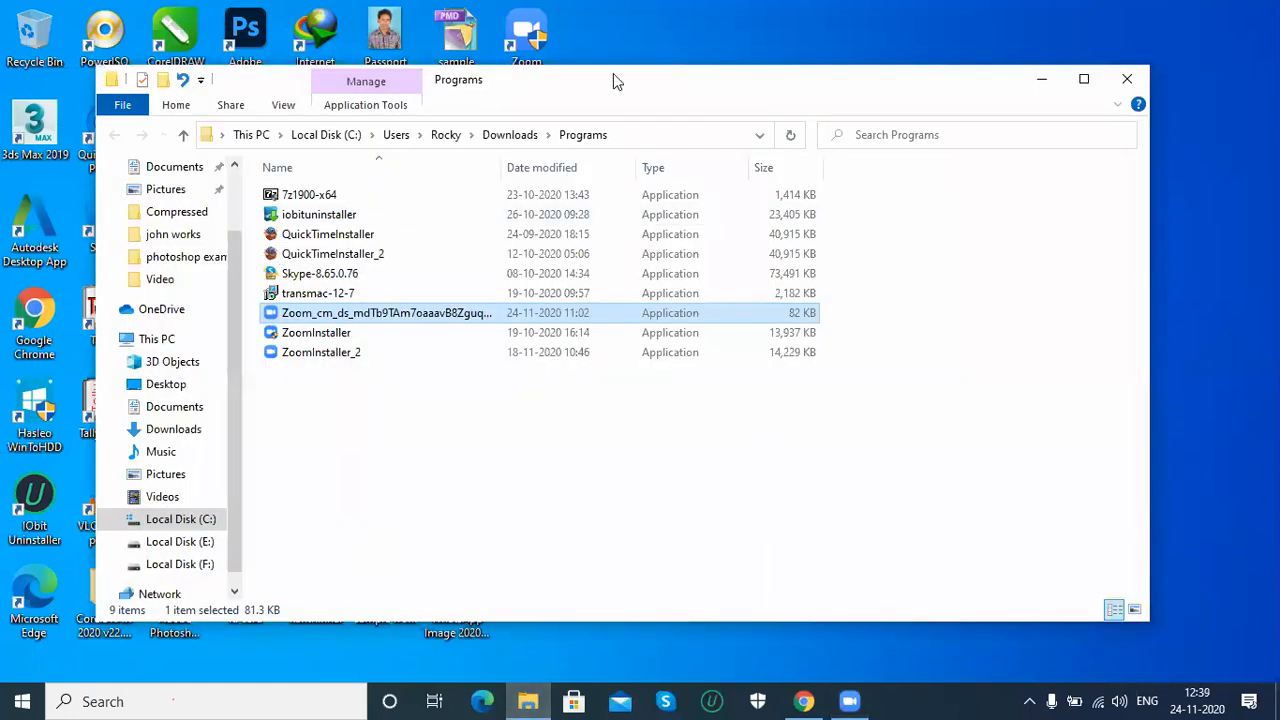
double_click(617, 80)
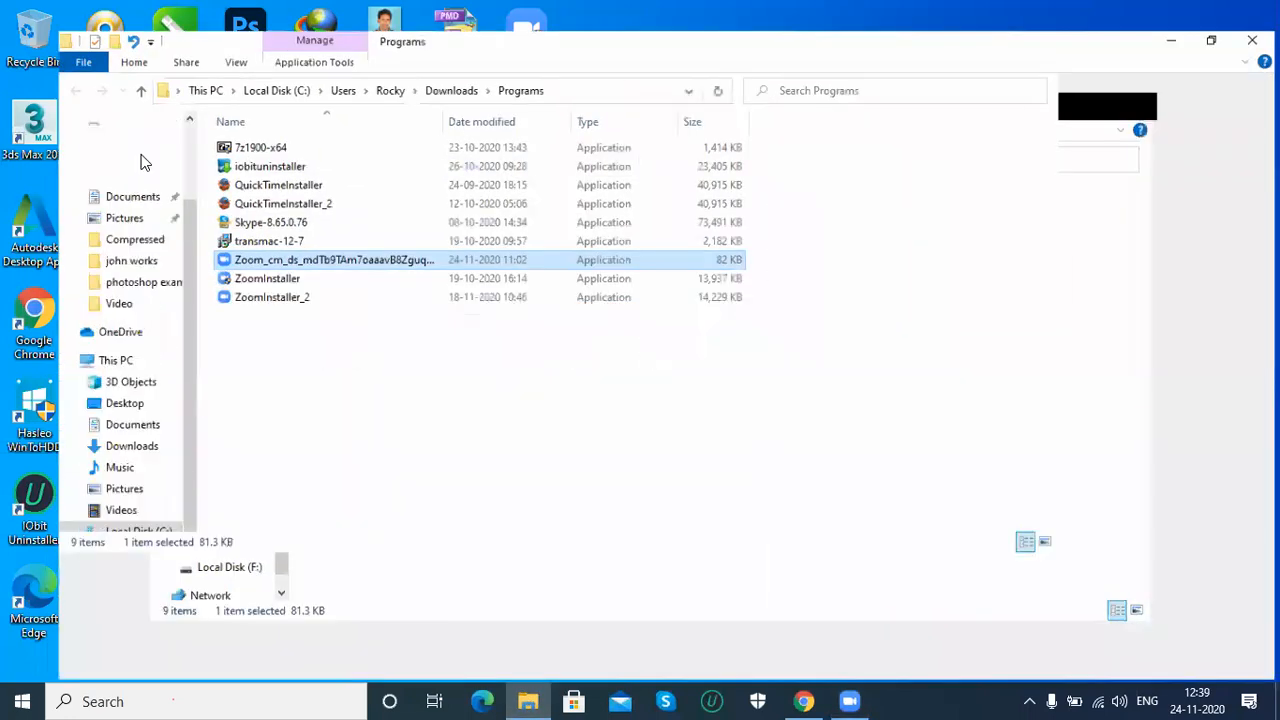
click(77, 155)
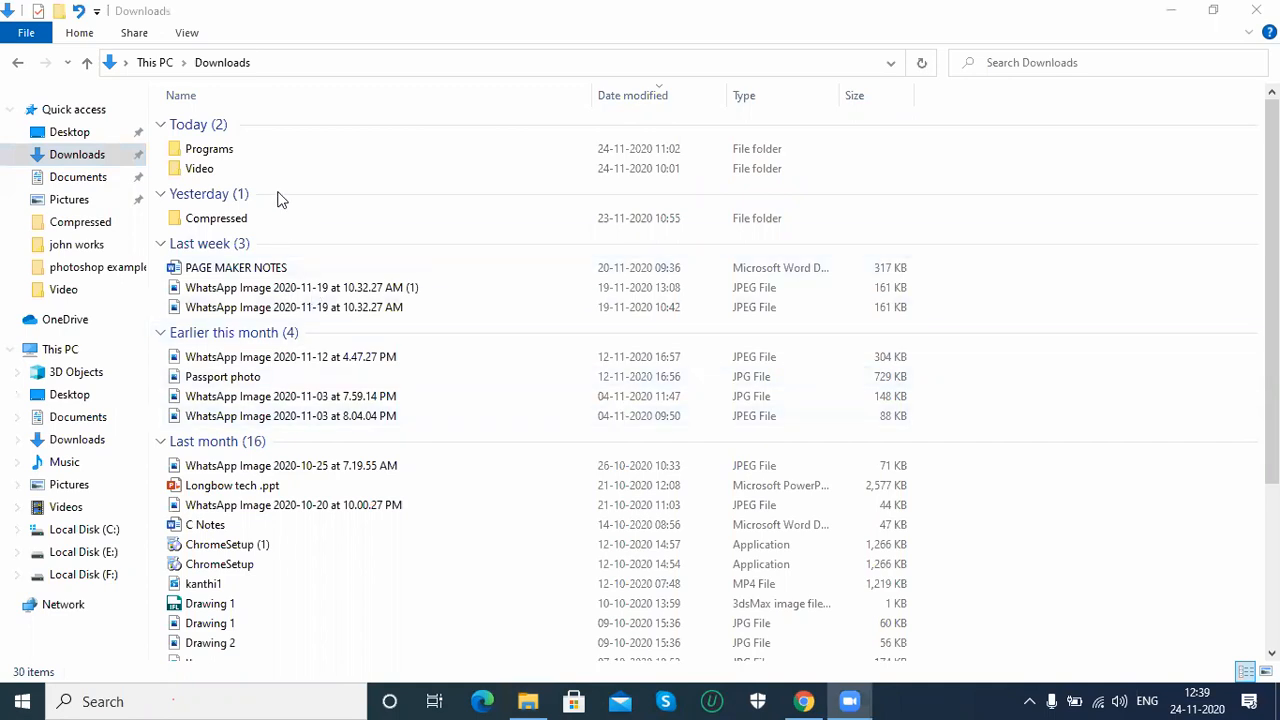
click(200, 172)
double_click(200, 170)
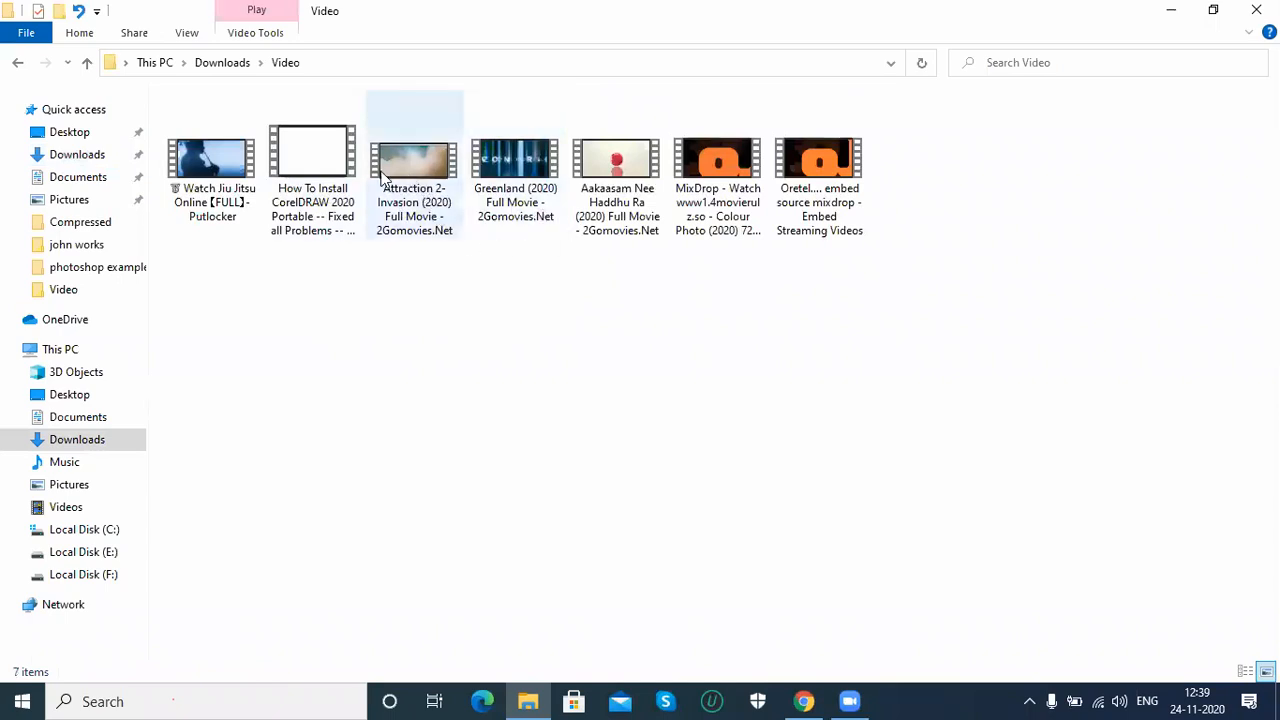
Open the "How To Install CorelDRAW 2020 Portable -- Fixed all Problems" video with VLC media player.
click(288, 228)
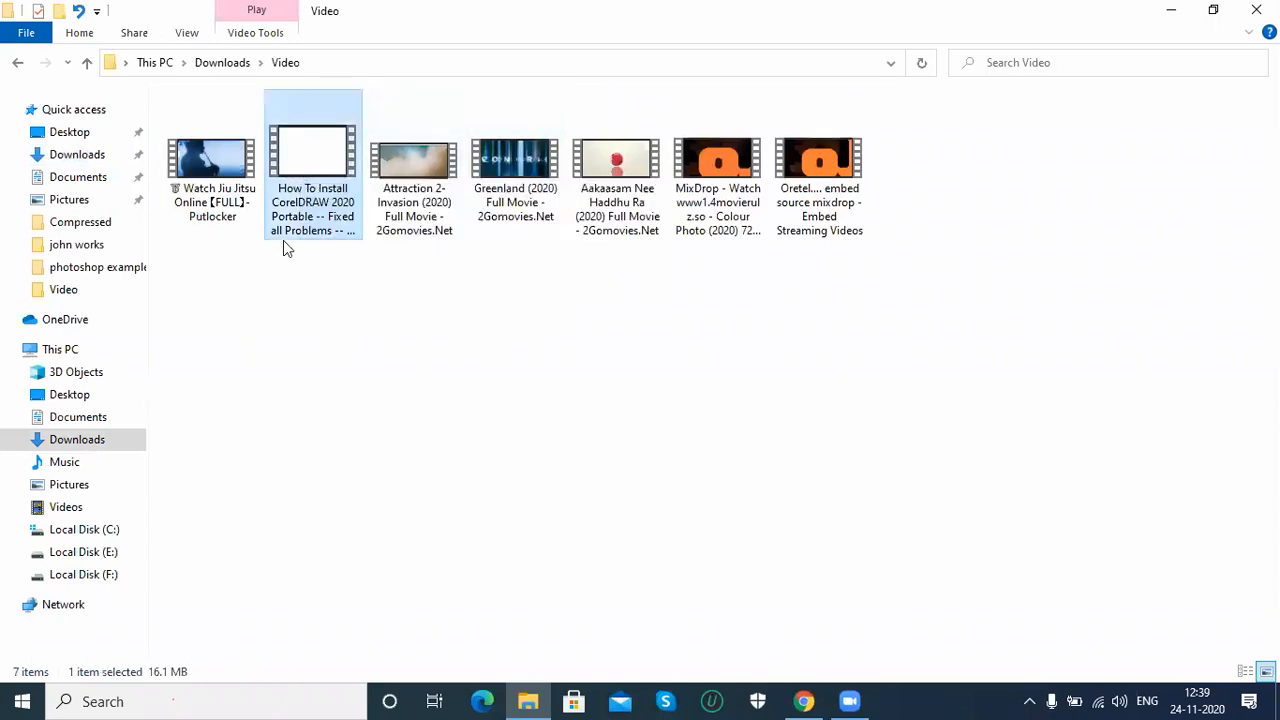
double_click(296, 163)
right_click(296, 157)
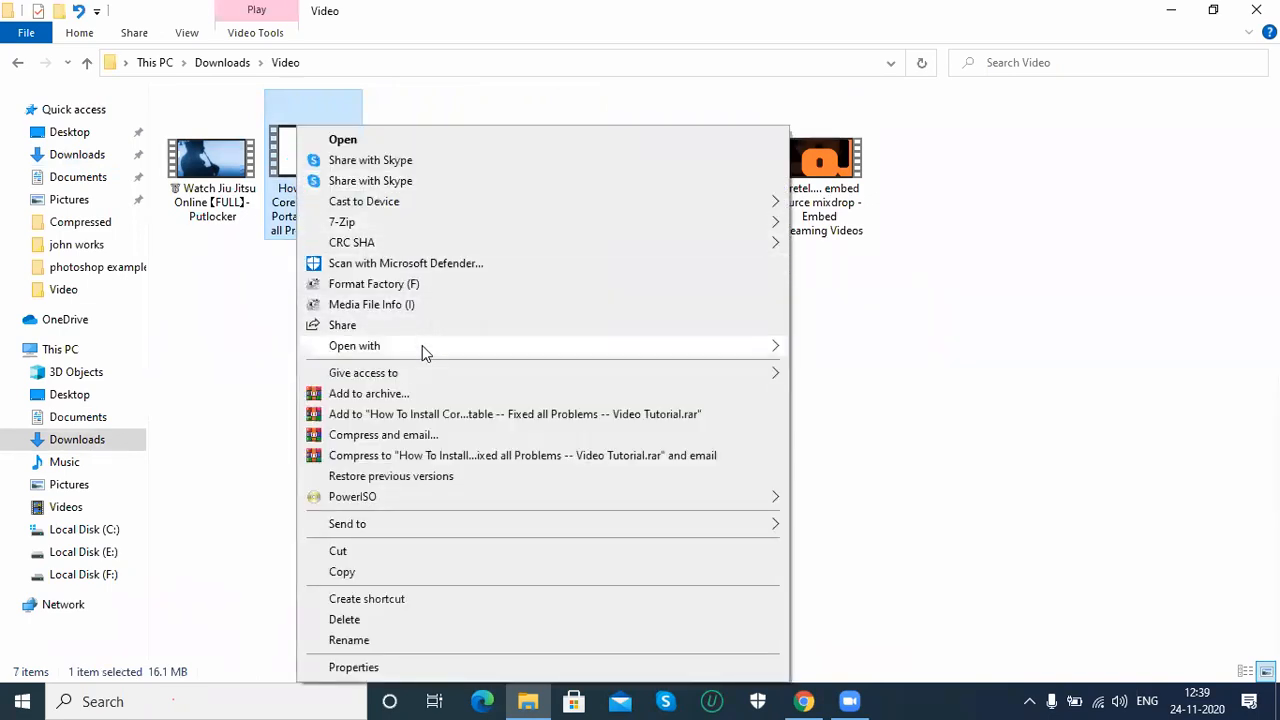
mouse_move(422, 345)
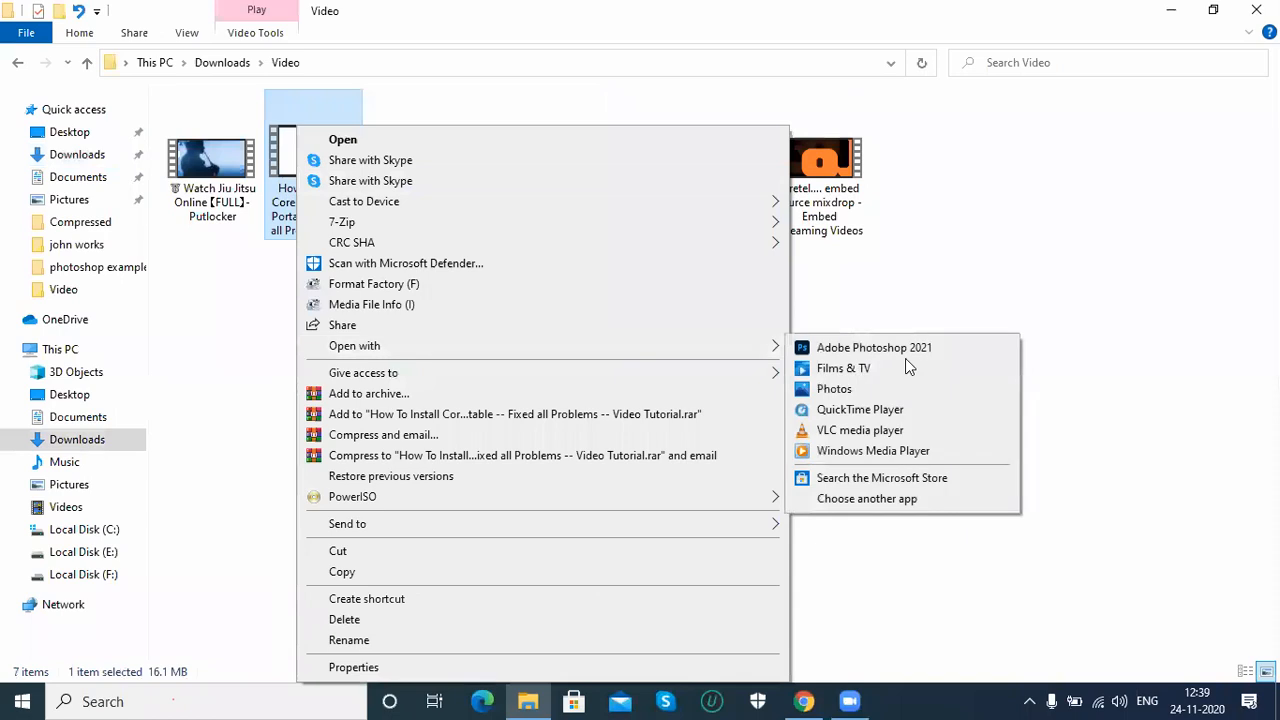
click(887, 437)
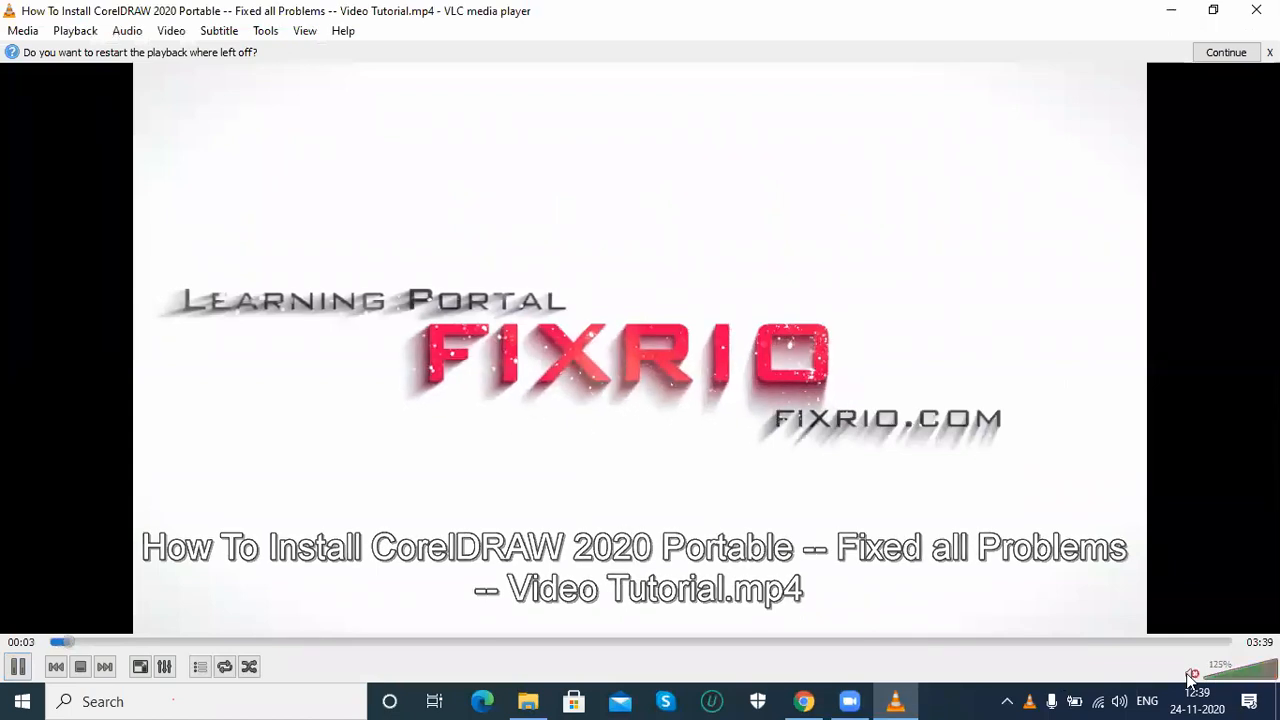
Mute and pause the CorelDRAW installation video and minimise VLC media player.
key(m)
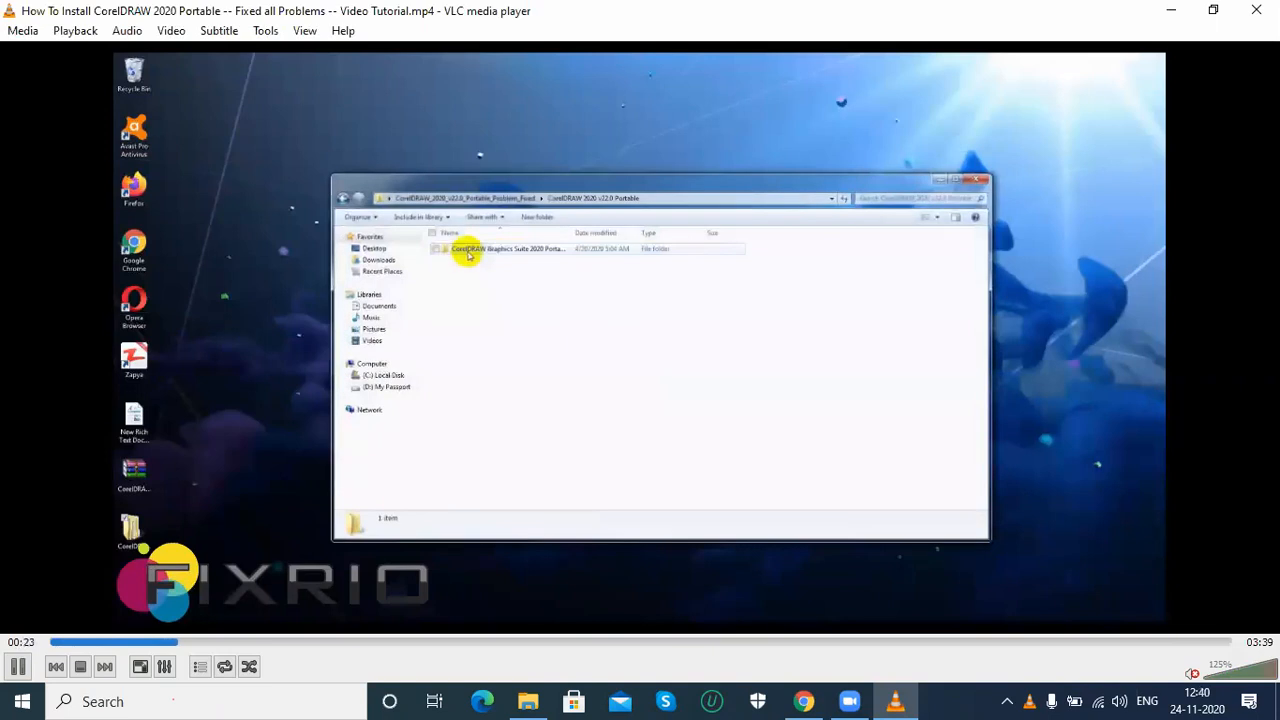
click(18, 667)
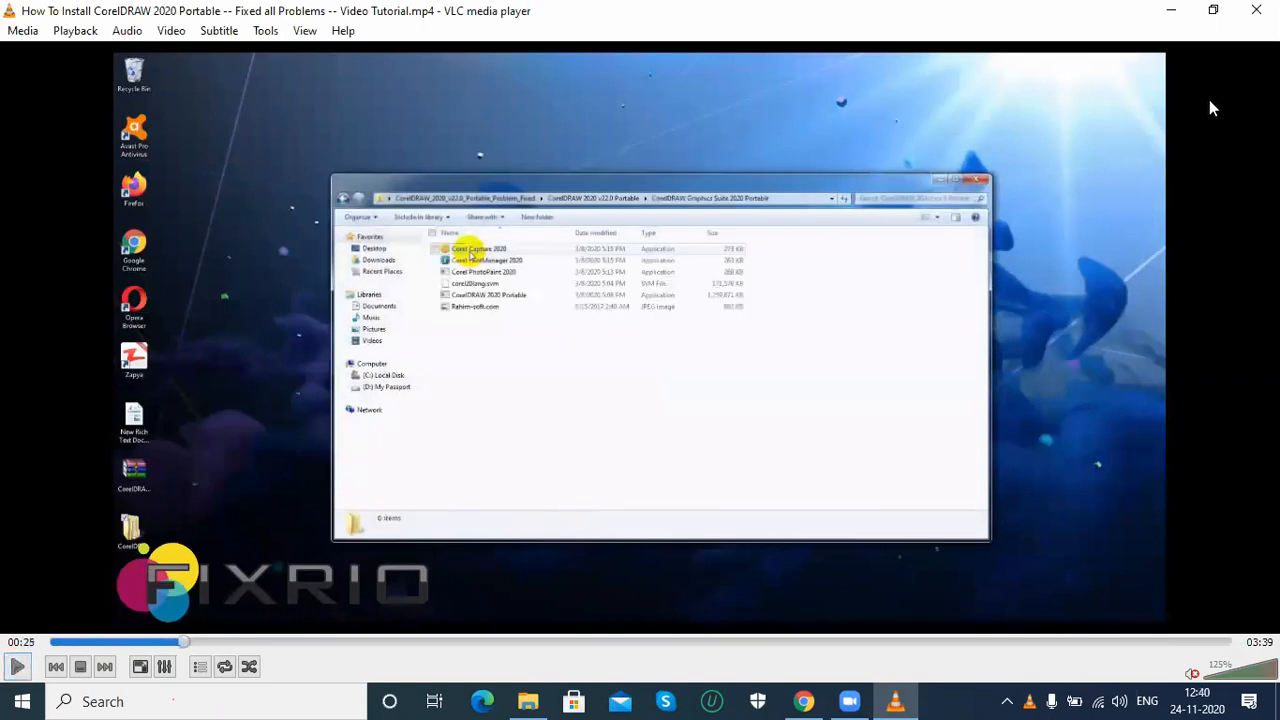
click(1173, 13)
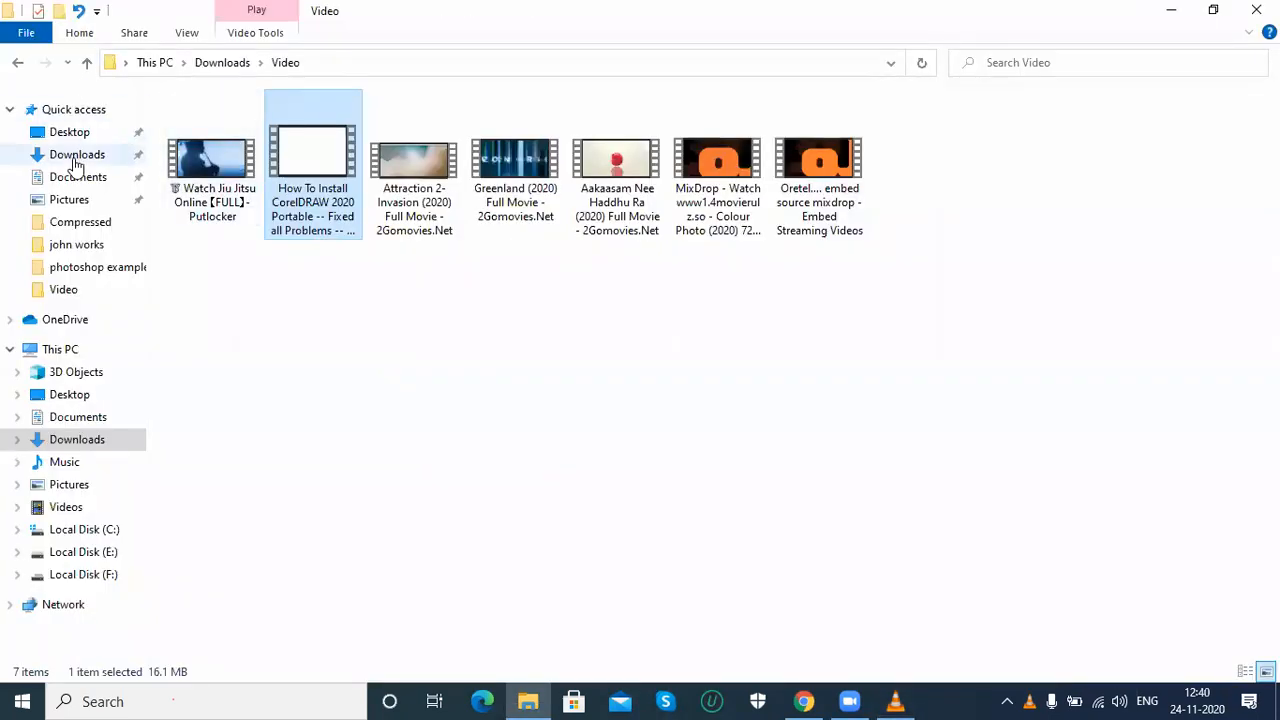
Look through the Programs and Compressed subfolders of Downloads for the CorelDRAW archive.
click(75, 160)
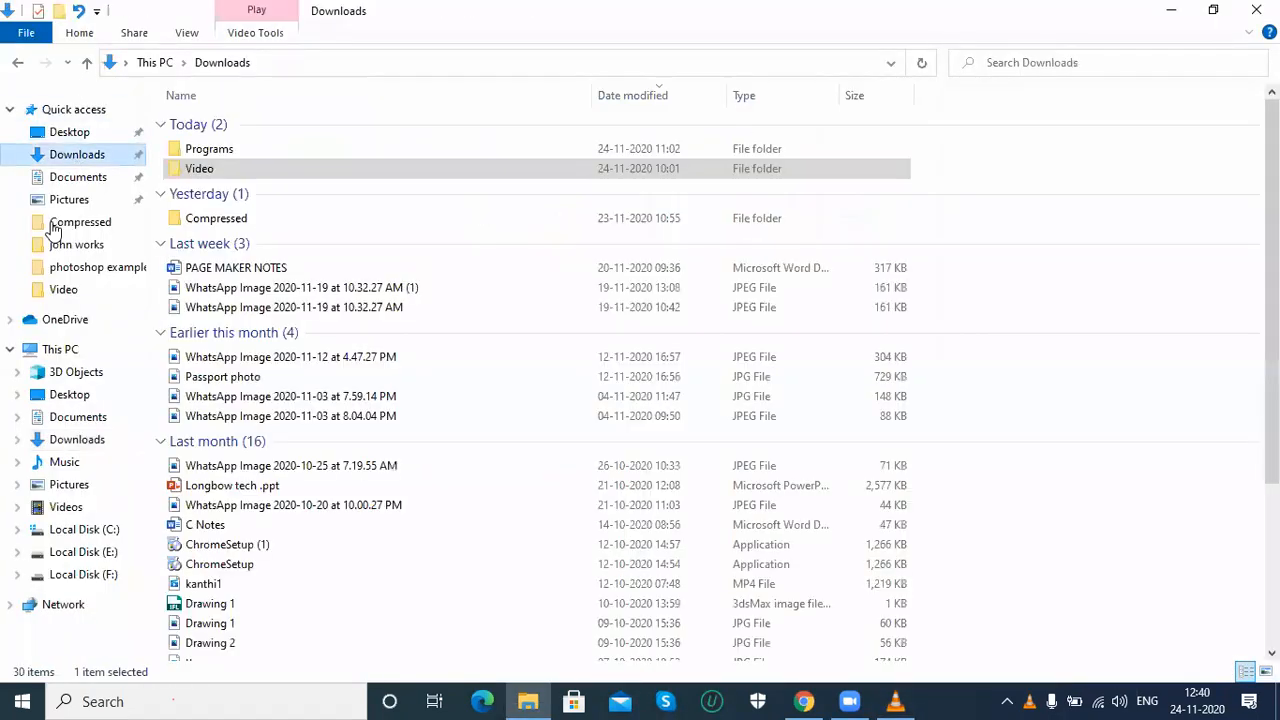
double_click(226, 150)
click(88, 62)
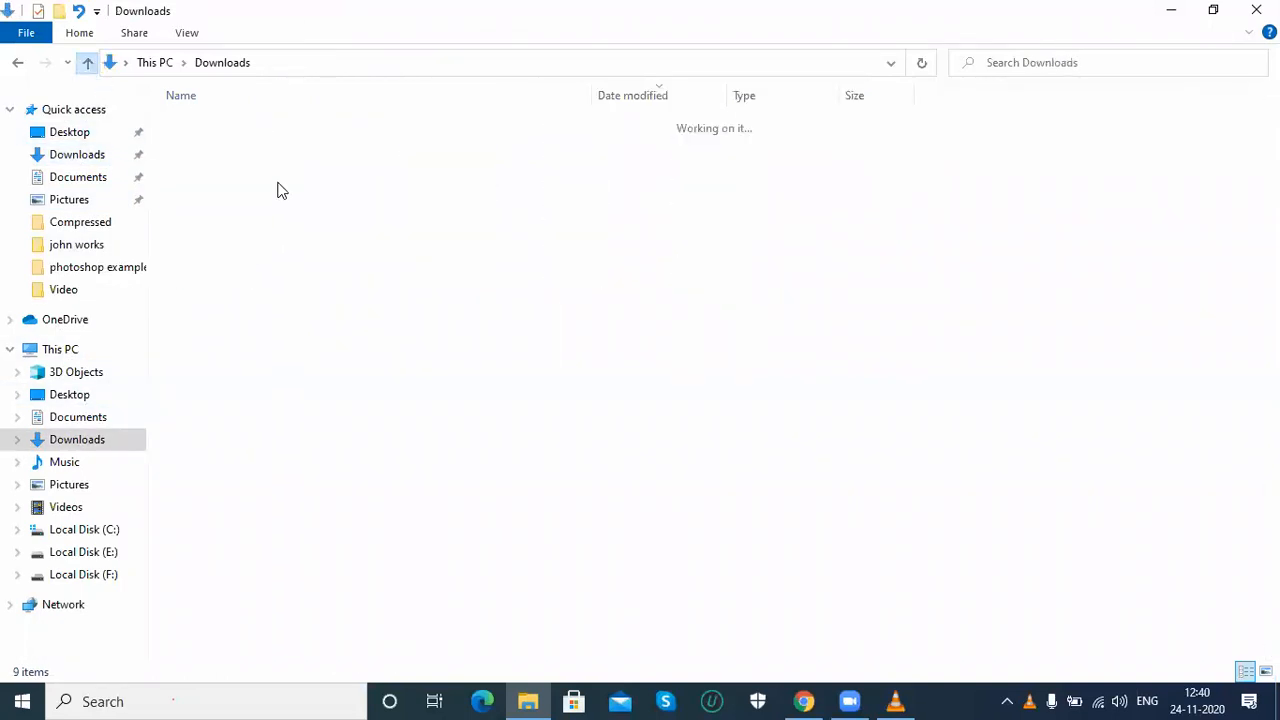
double_click(210, 221)
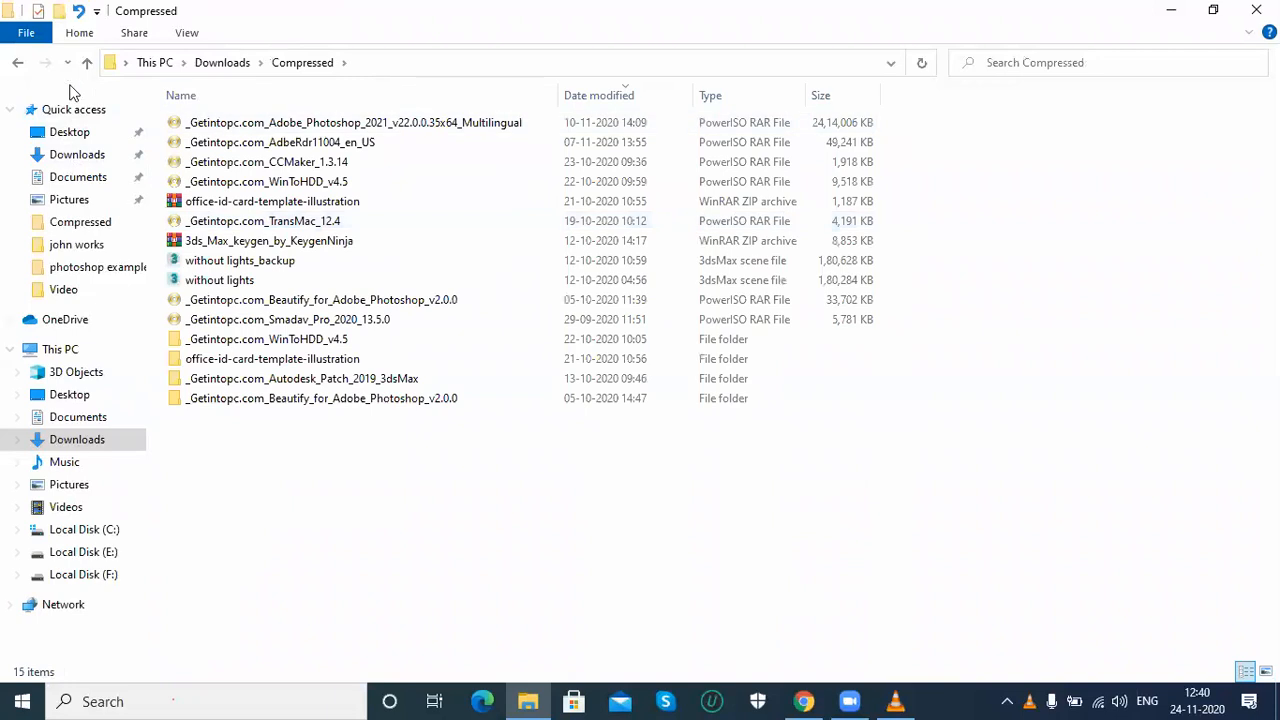
click(88, 62)
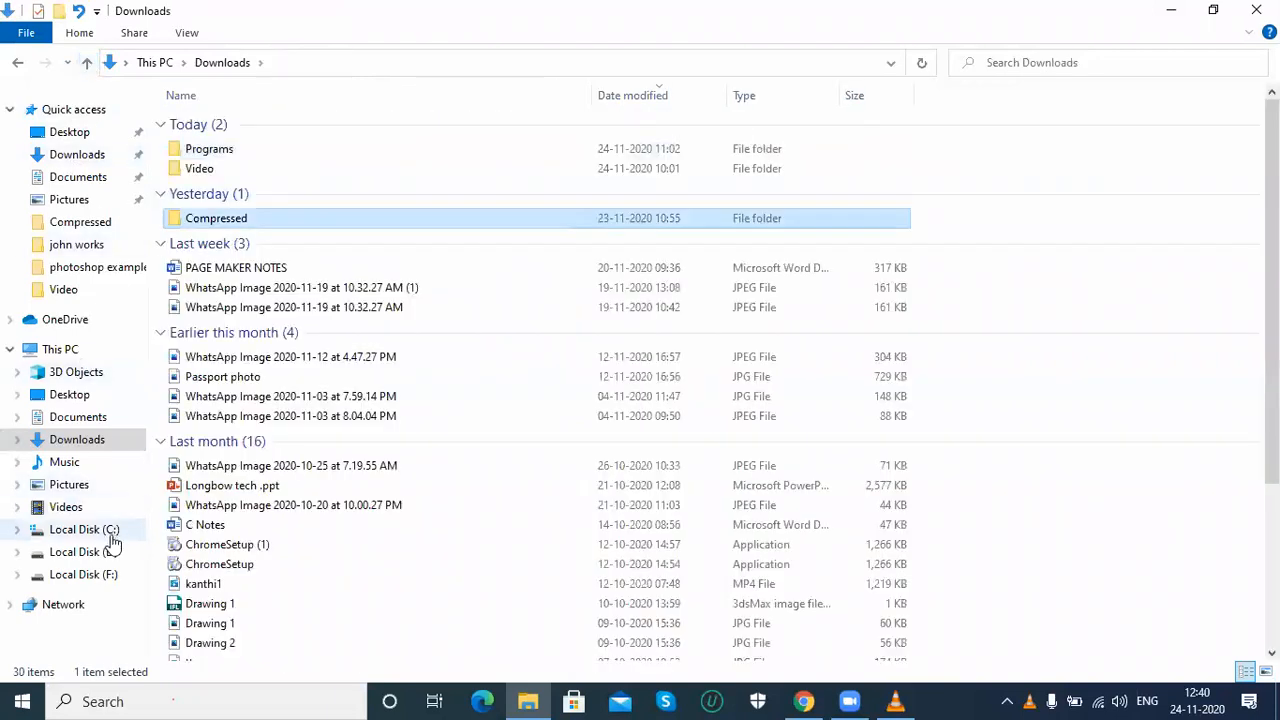
Open the portable softwares folder inside adobe new softwares on Local Disk (E:).
click(86, 555)
double_click(610, 145)
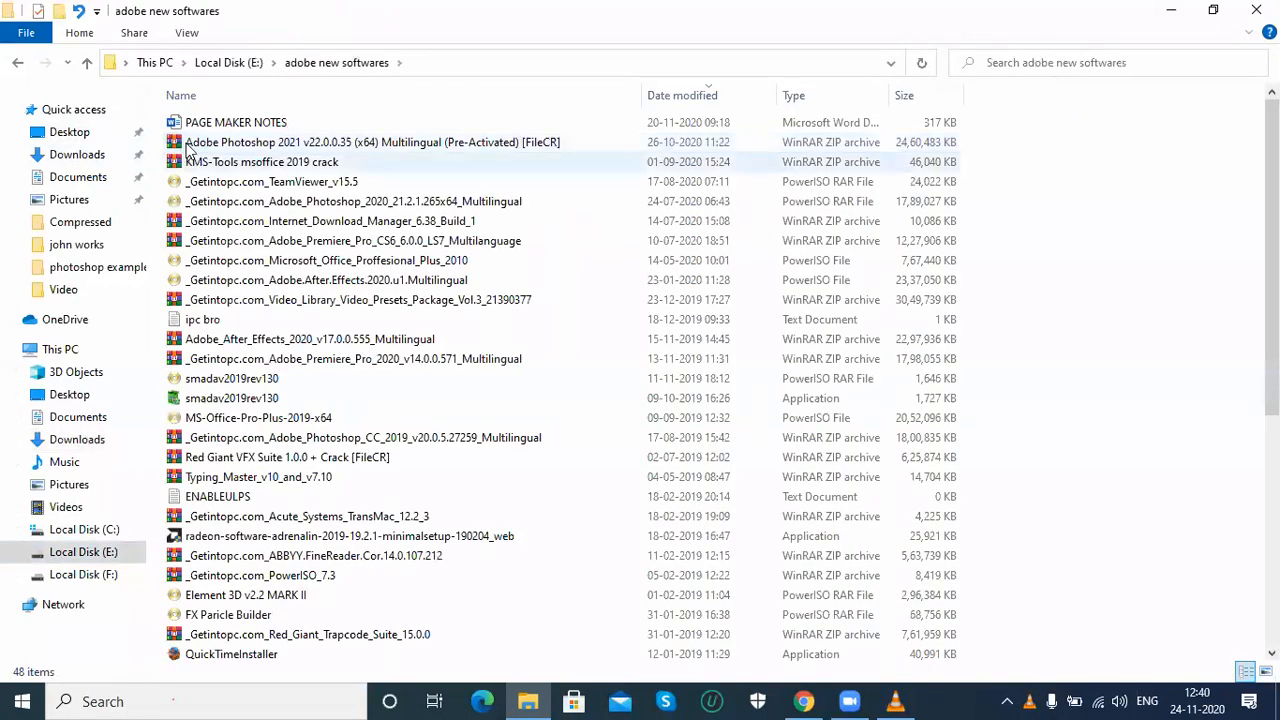
click(225, 458)
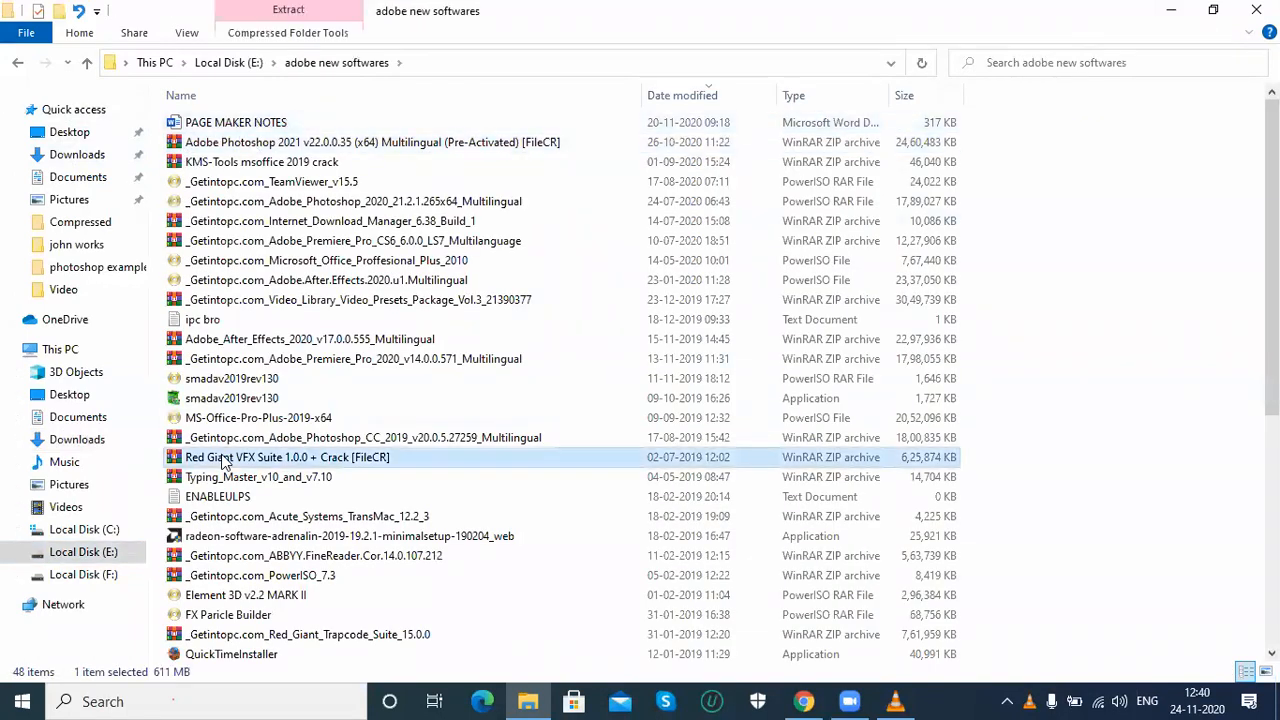
scroll(250, 457, down, 7)
double_click(290, 343)
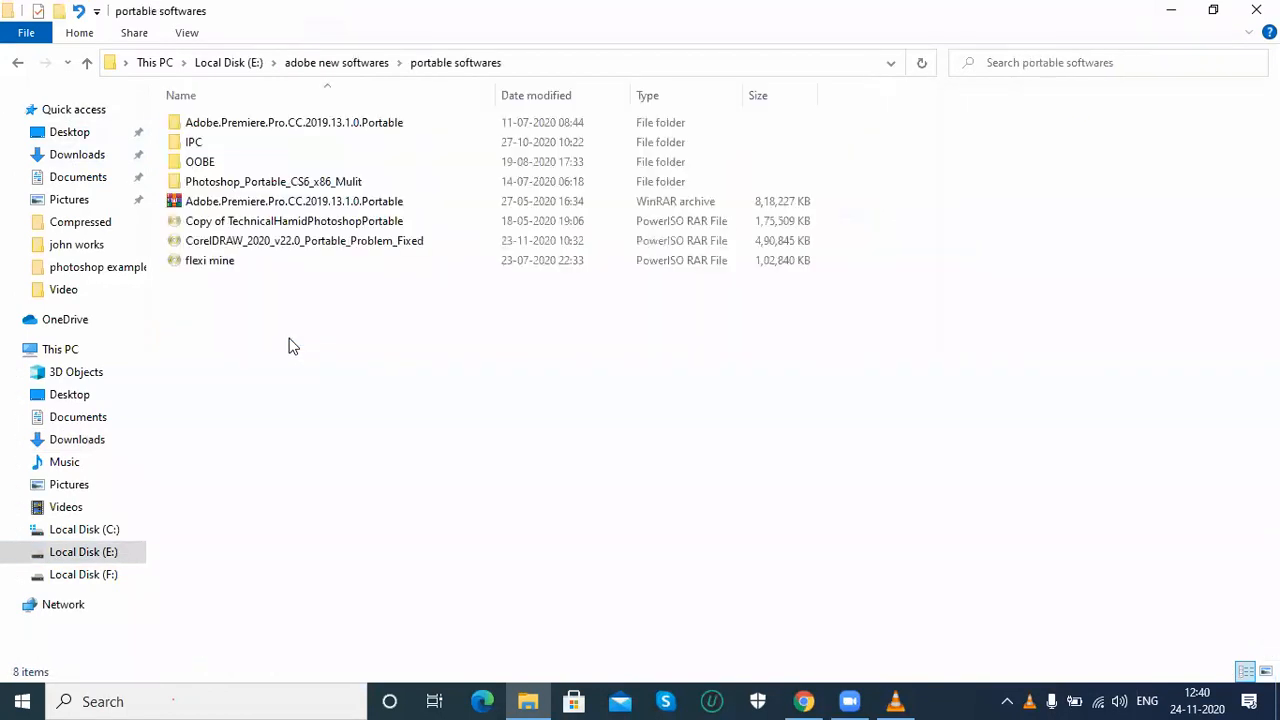
Extract the CorelDRAW_2020_v22.0_Portable_Problem_Fixed archive into a folder of the same name.
click(219, 248)
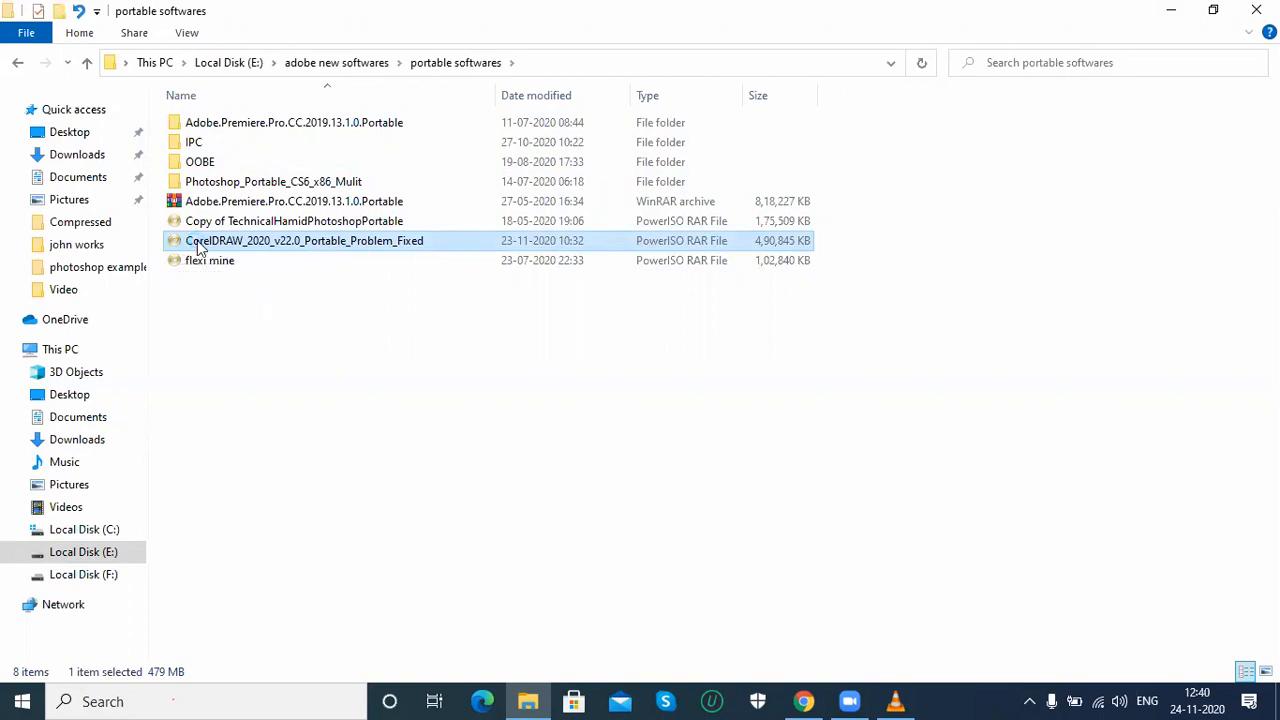
right_click(198, 248)
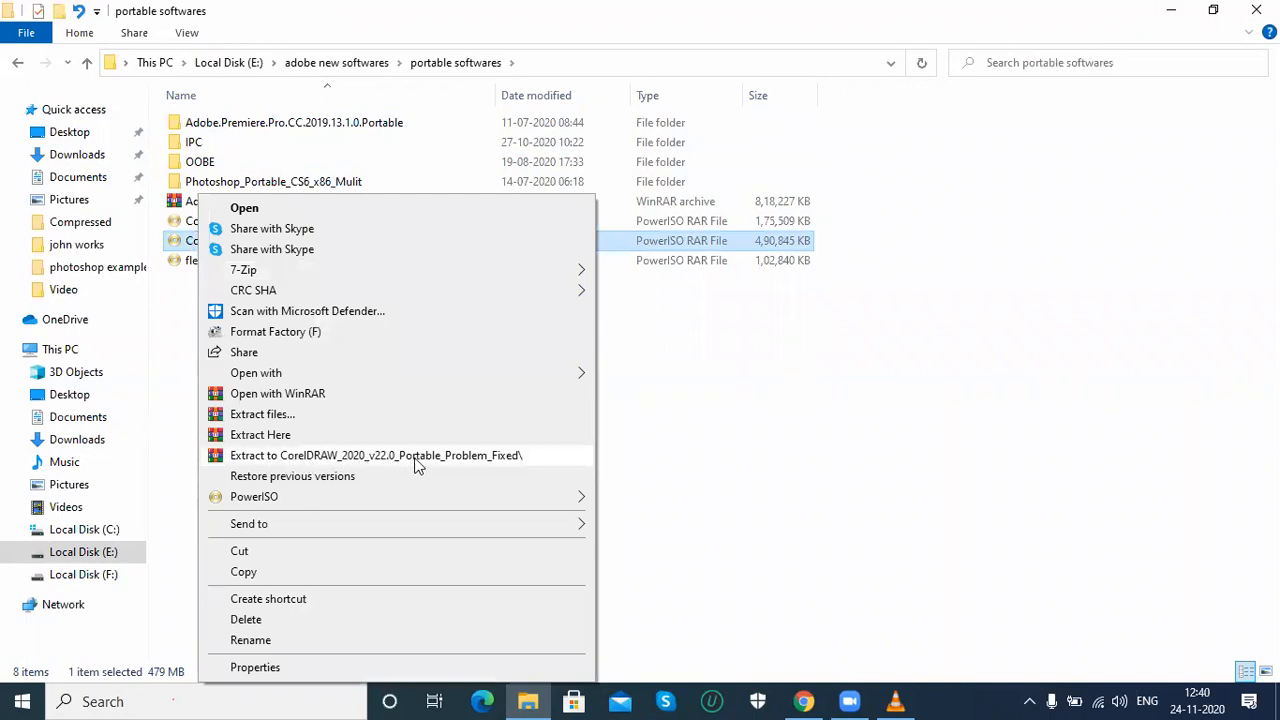
click(485, 458)
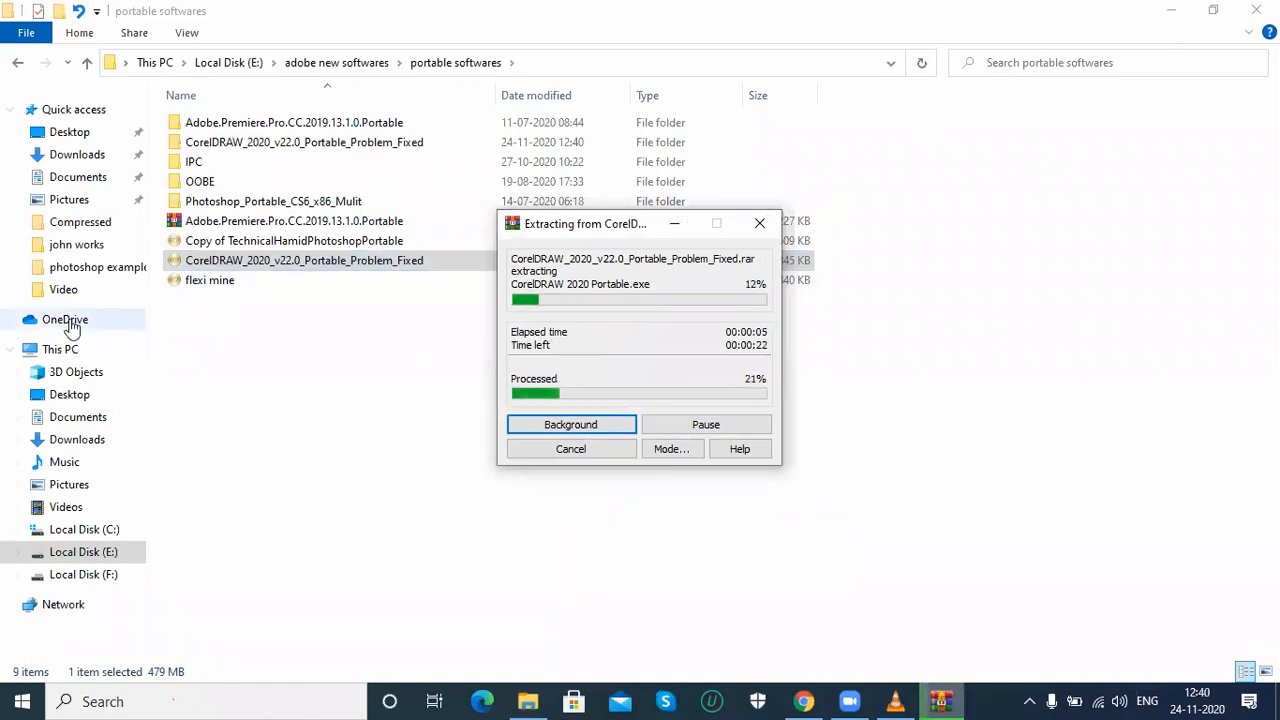
View the computer's system properties from This PC and close the System window.
click(60, 355)
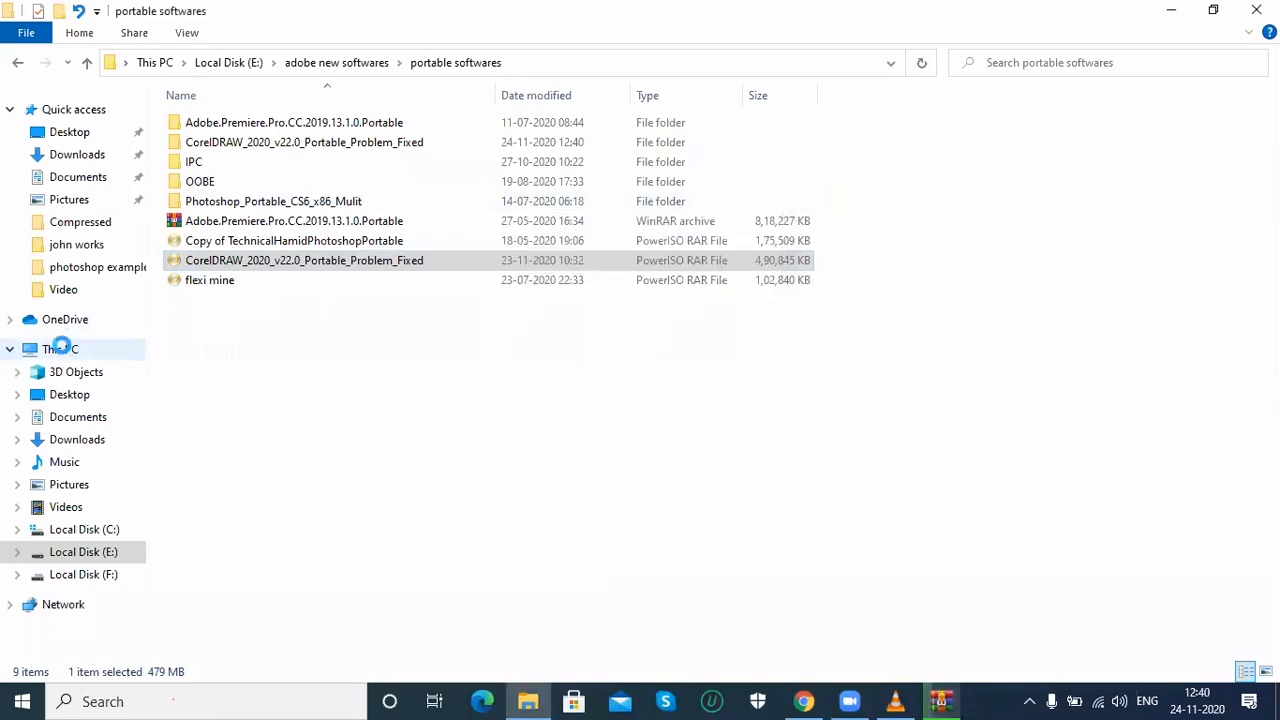
right_click(62, 350)
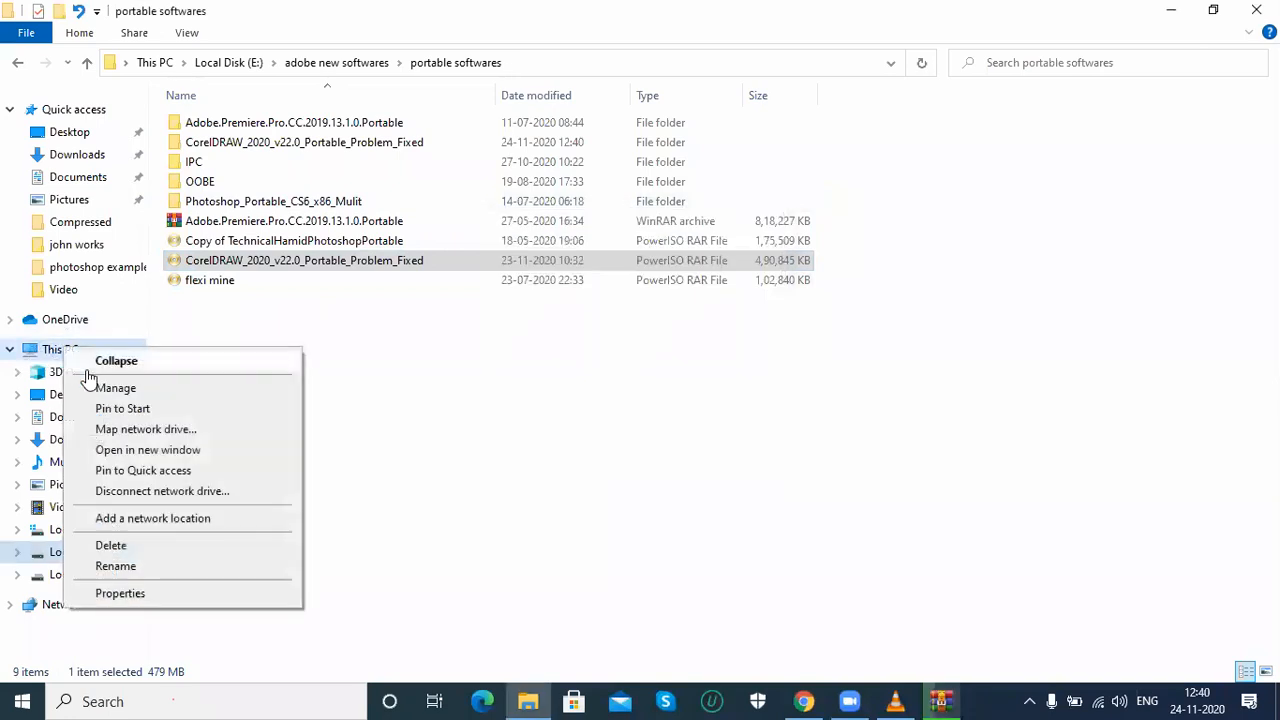
click(117, 594)
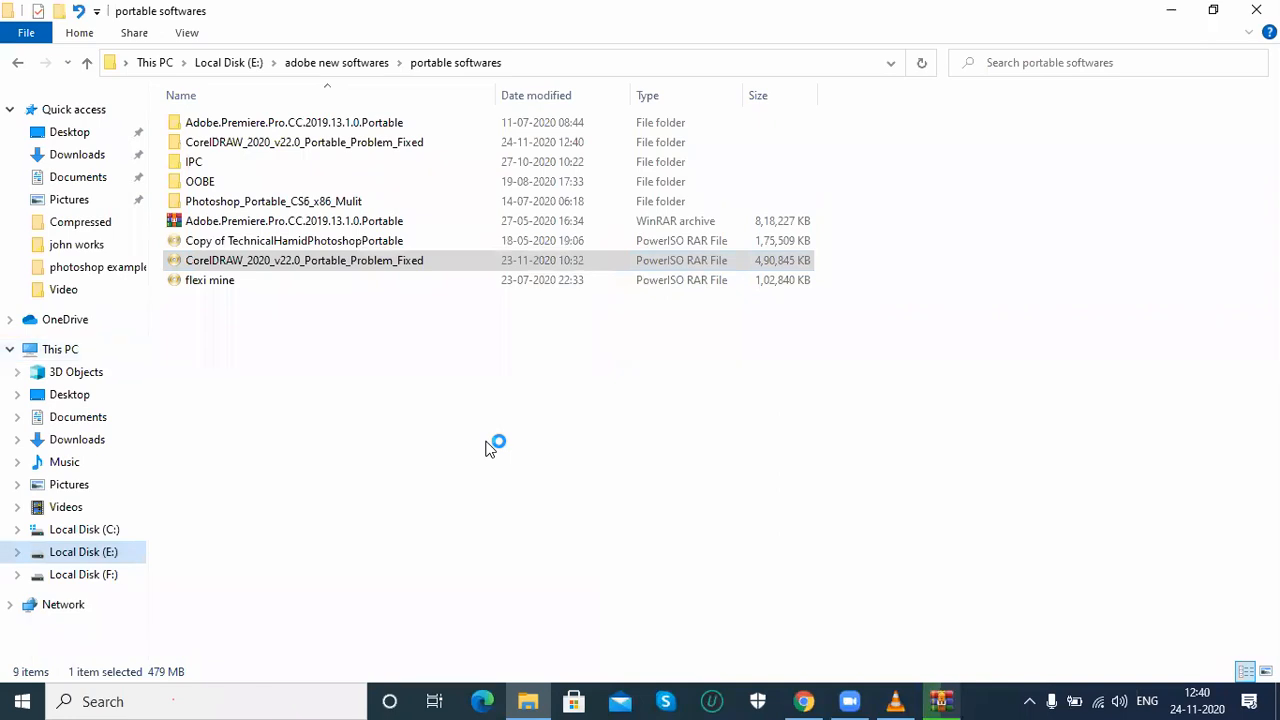
click(1171, 12)
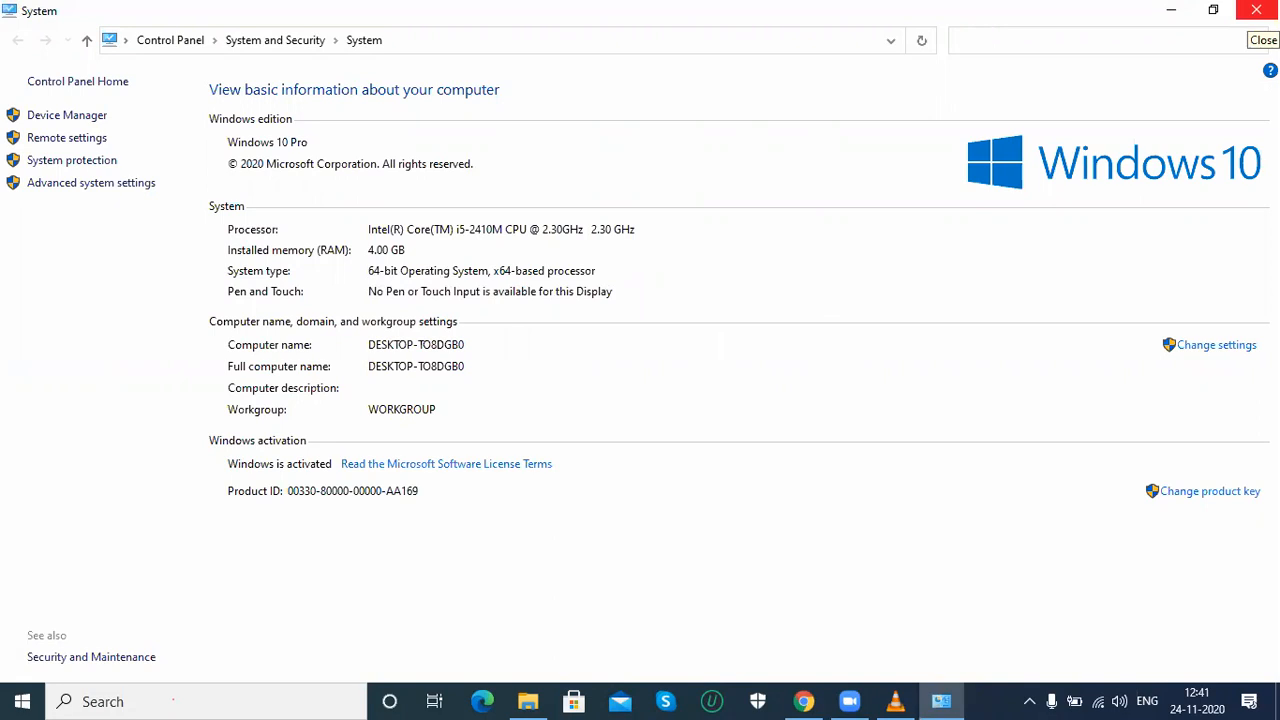
click(1256, 10)
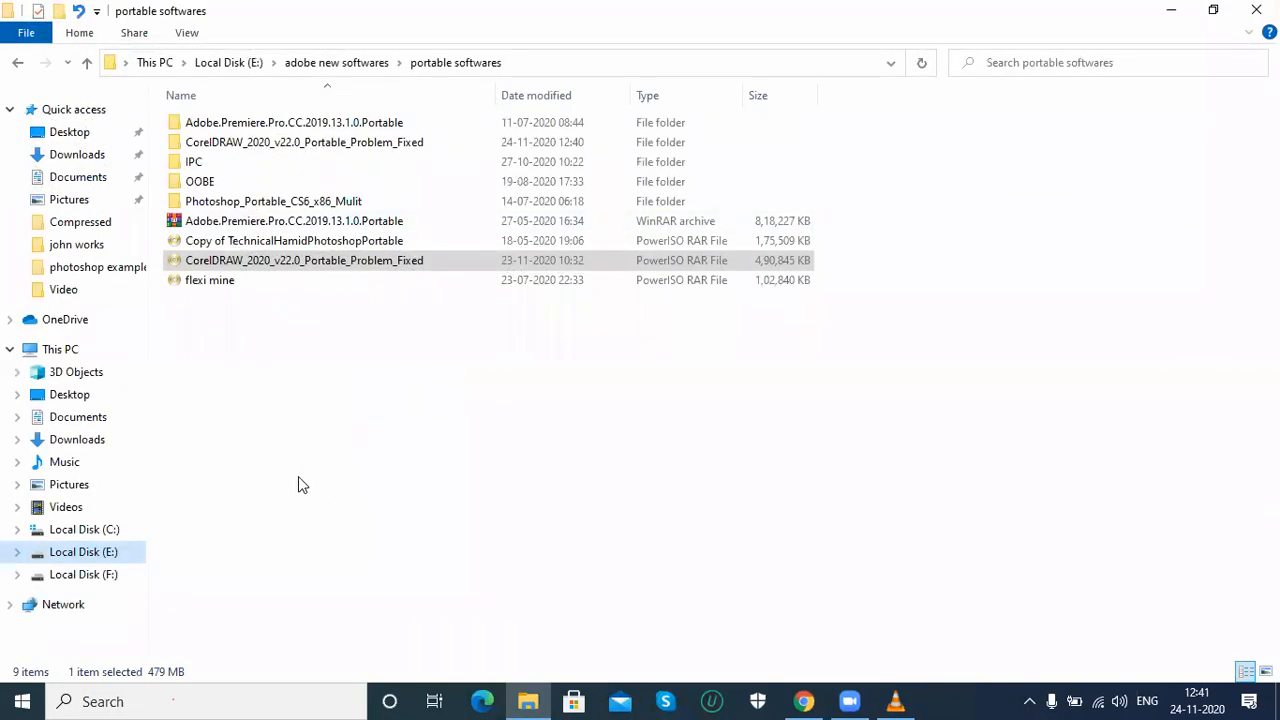
Open a new File Explorer window, check This PC's system properties again for the system type, and close both windows.
click(1168, 10)
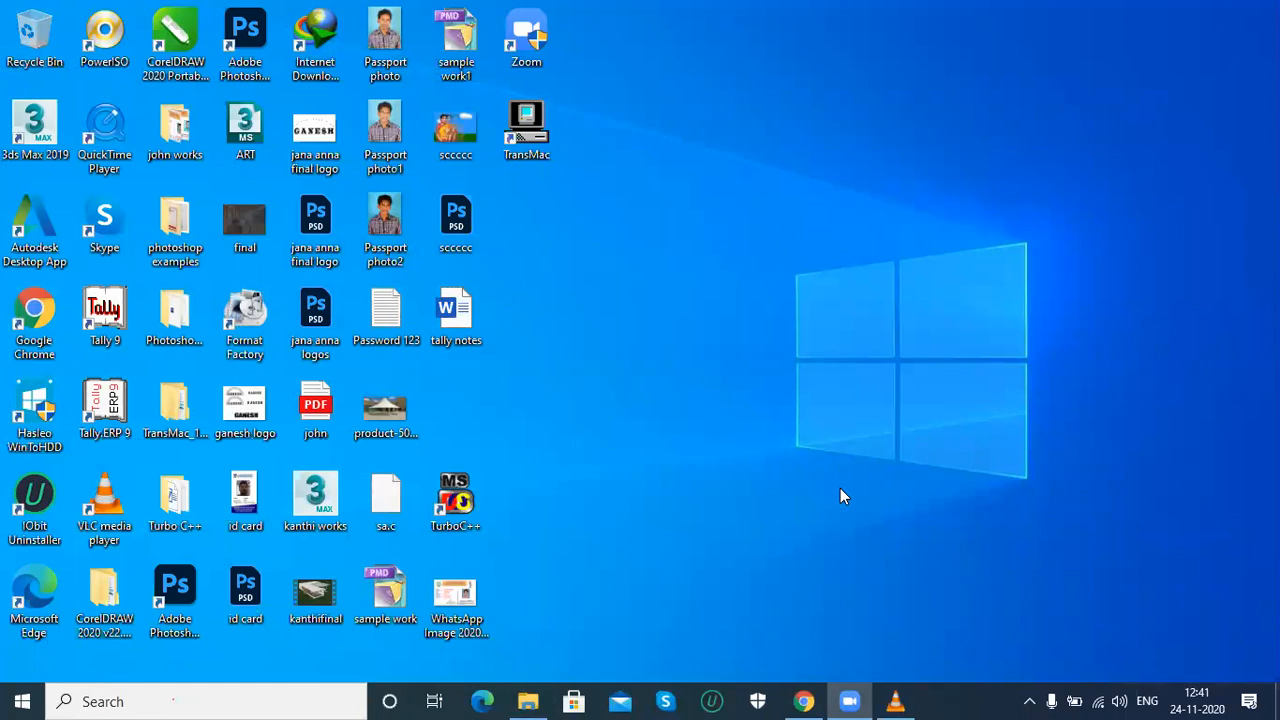
key(super+e)
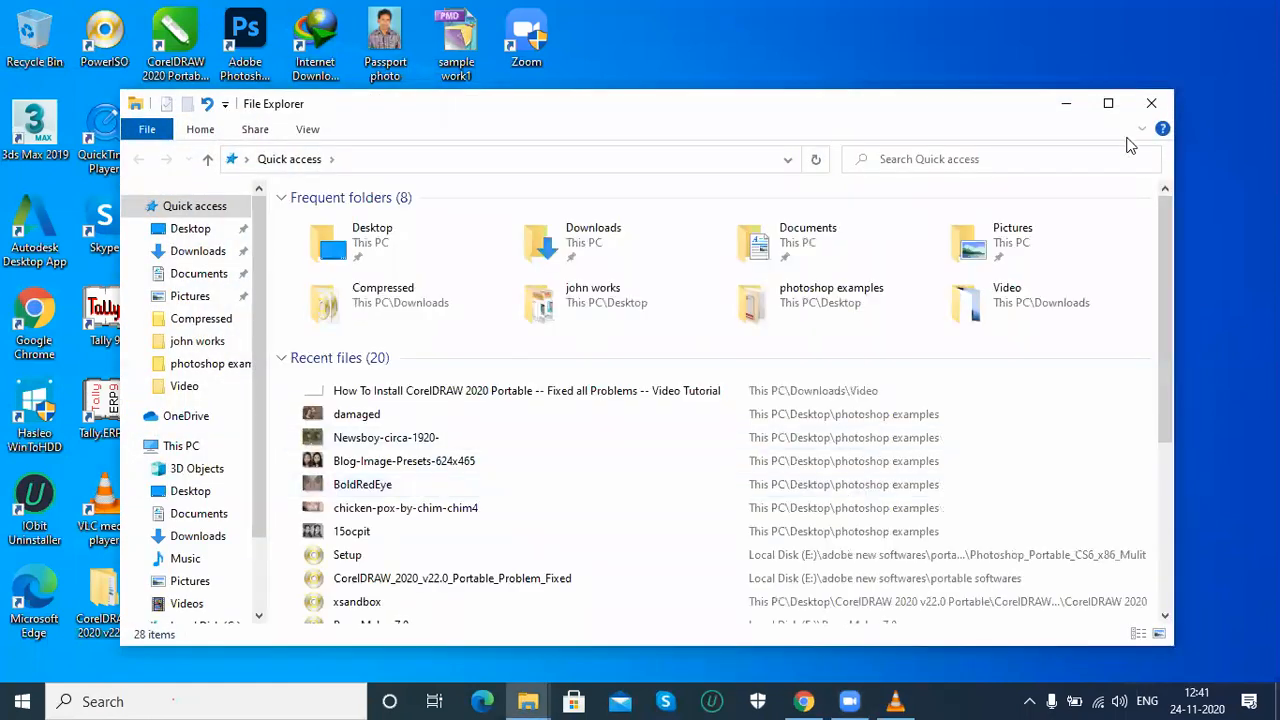
click(1108, 103)
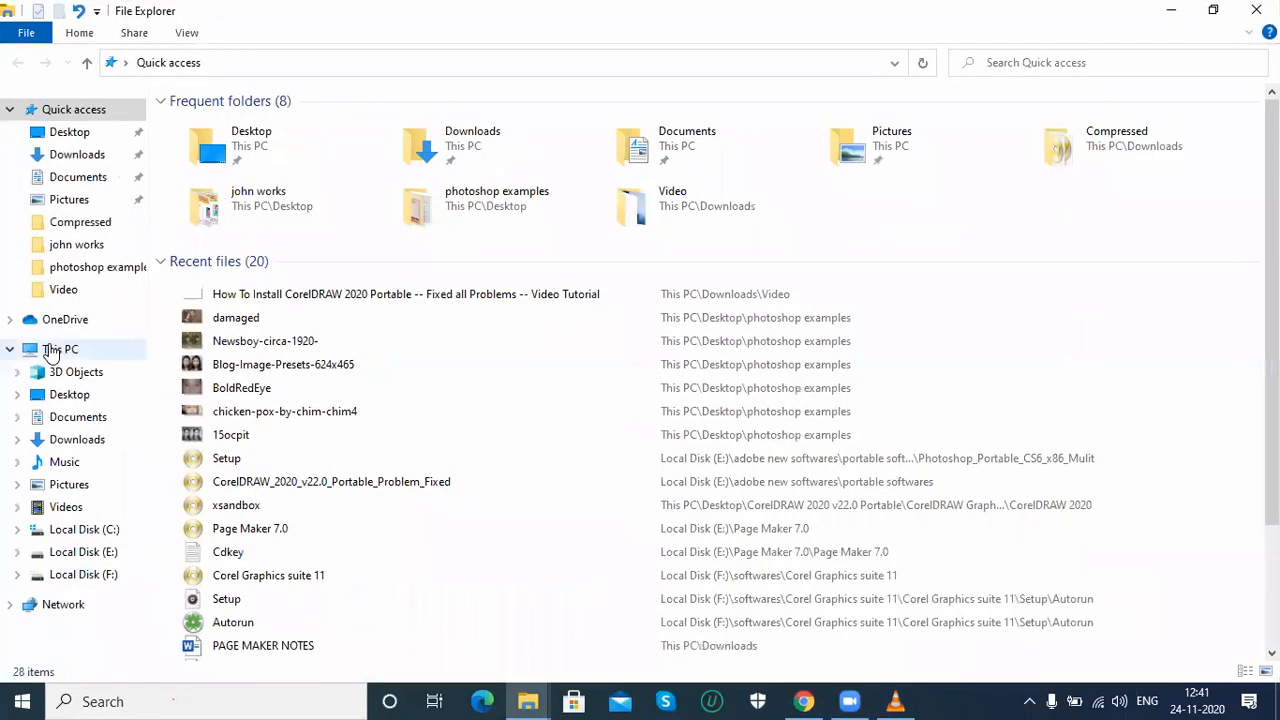
right_click(52, 355)
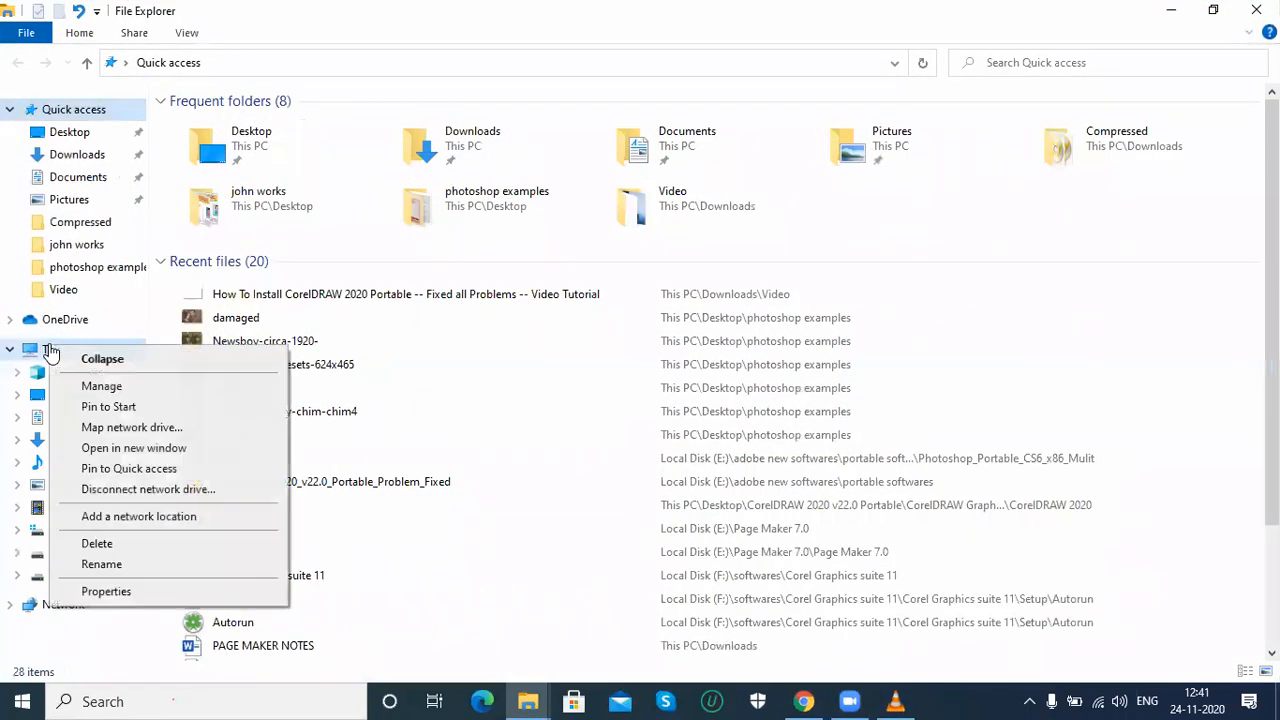
click(130, 591)
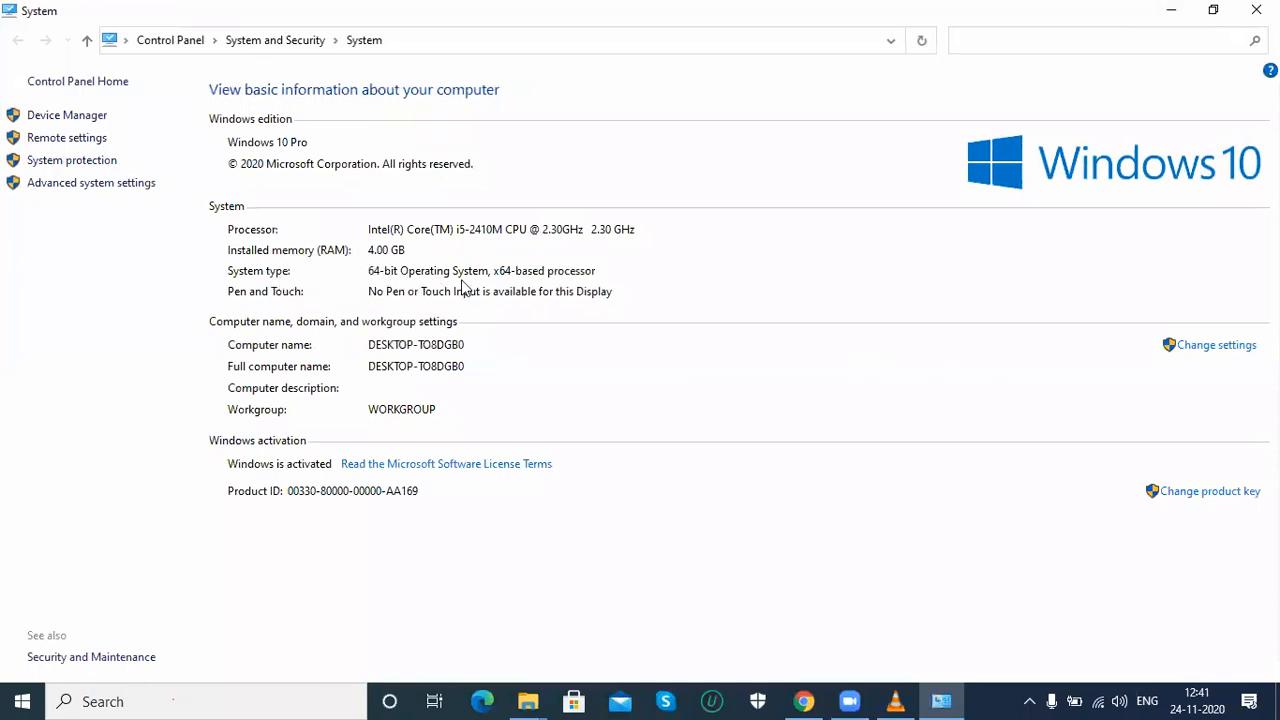
click(1247, 18)
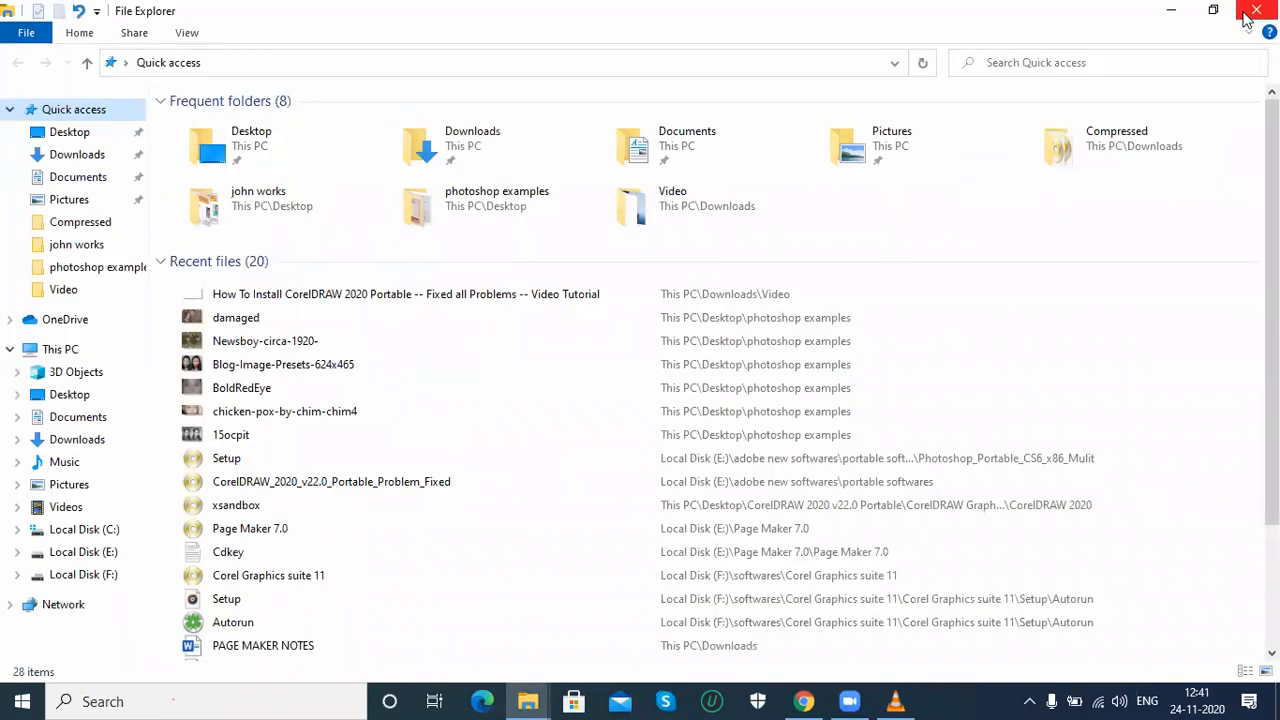
click(1247, 18)
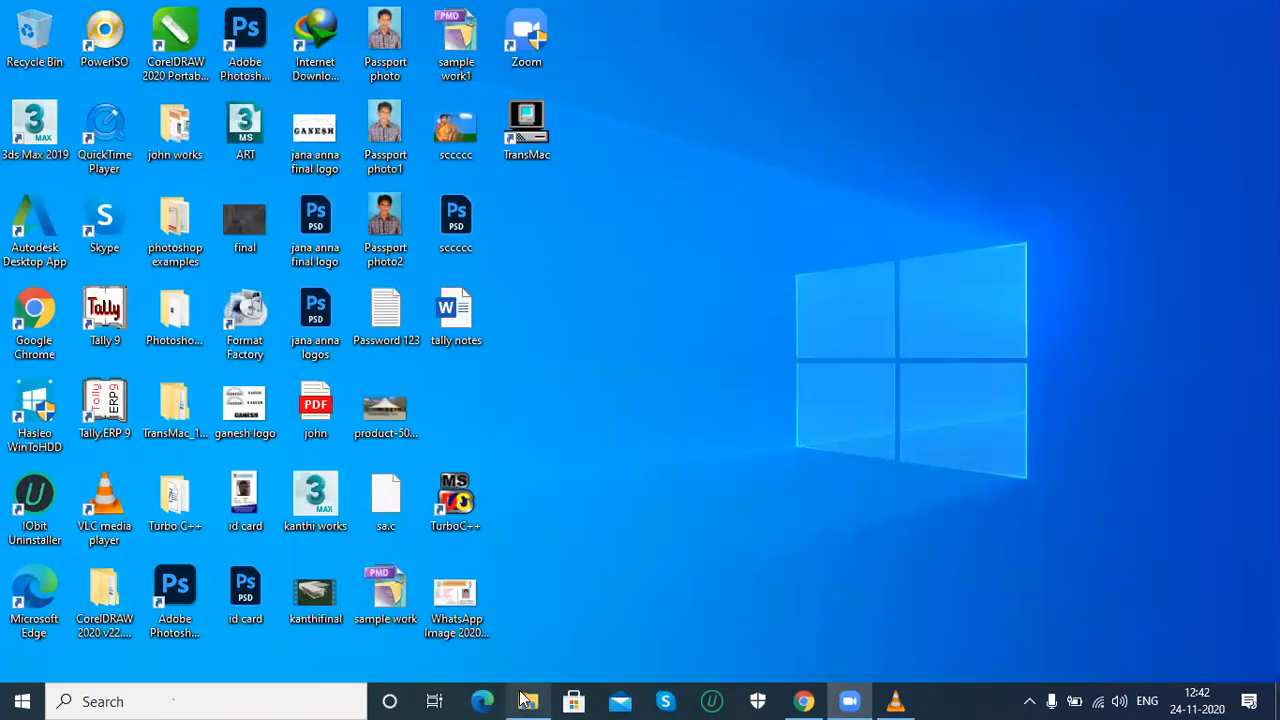
Open the CorelDRAW Graphics Suite 2020 Portable folder inside the extracted CorelDRAW_2020_v22.0_Portable_Problem_Fixed folder in File Explorer.
click(522, 699)
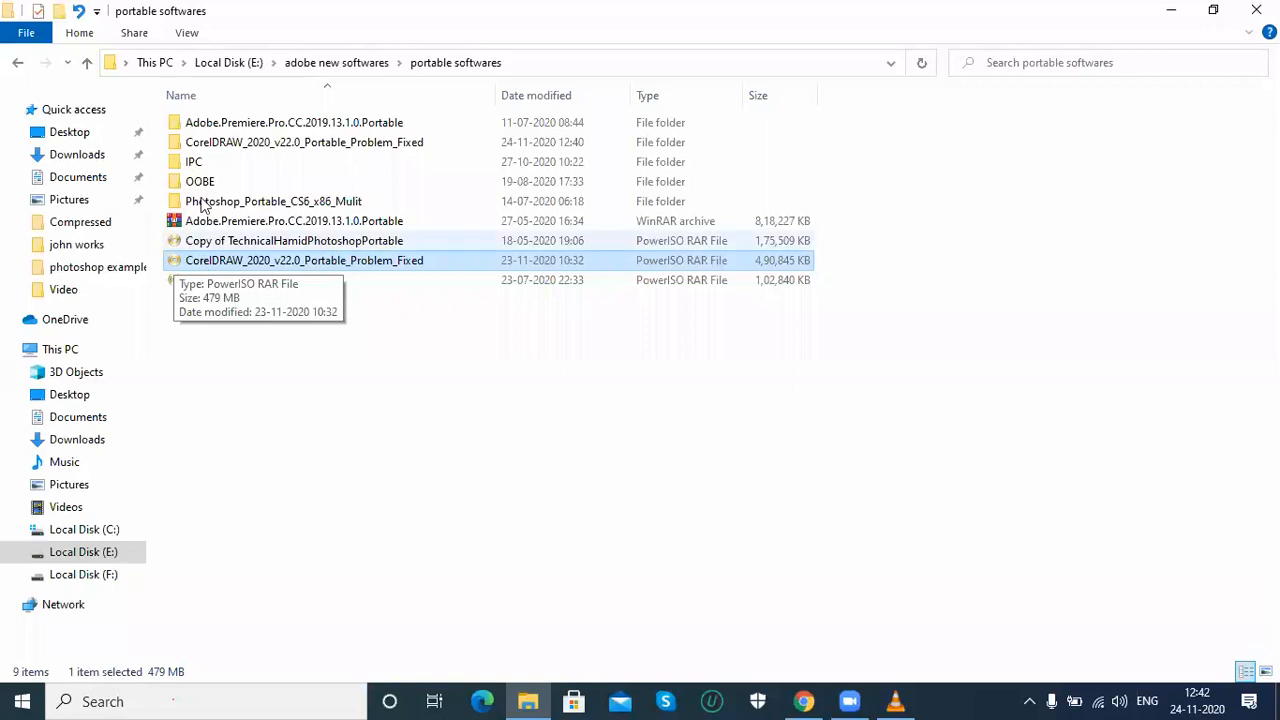
double_click(203, 146)
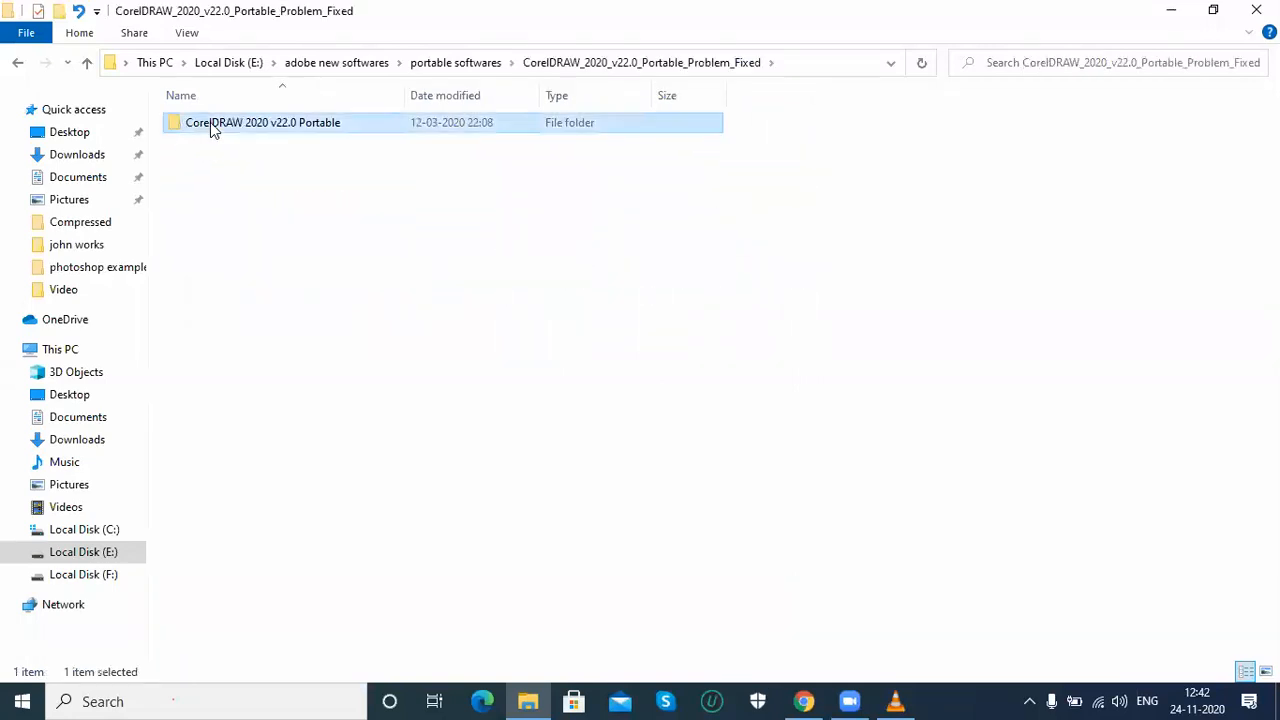
double_click(212, 129)
click(263, 128)
double_click(263, 128)
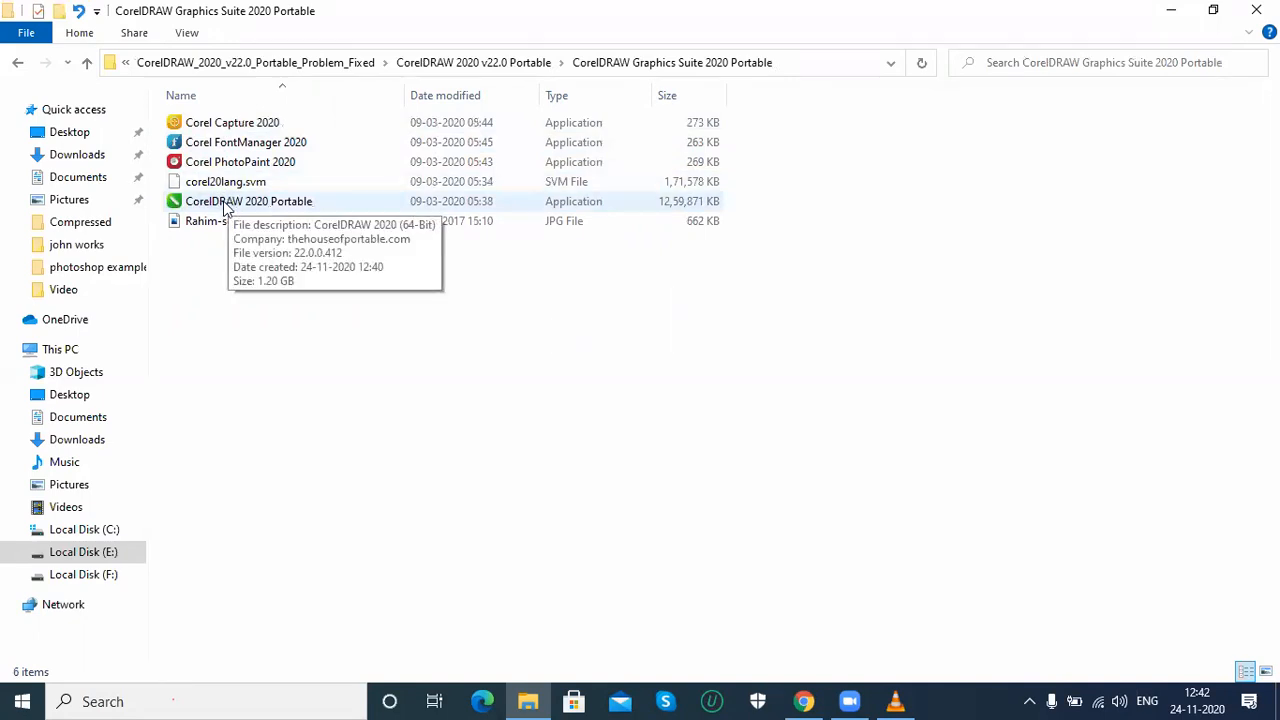
Switch to VLC media player and watch the CorelDRAW 2020 Portable installation video up to 01:43, pausing at the key stages.
click(898, 700)
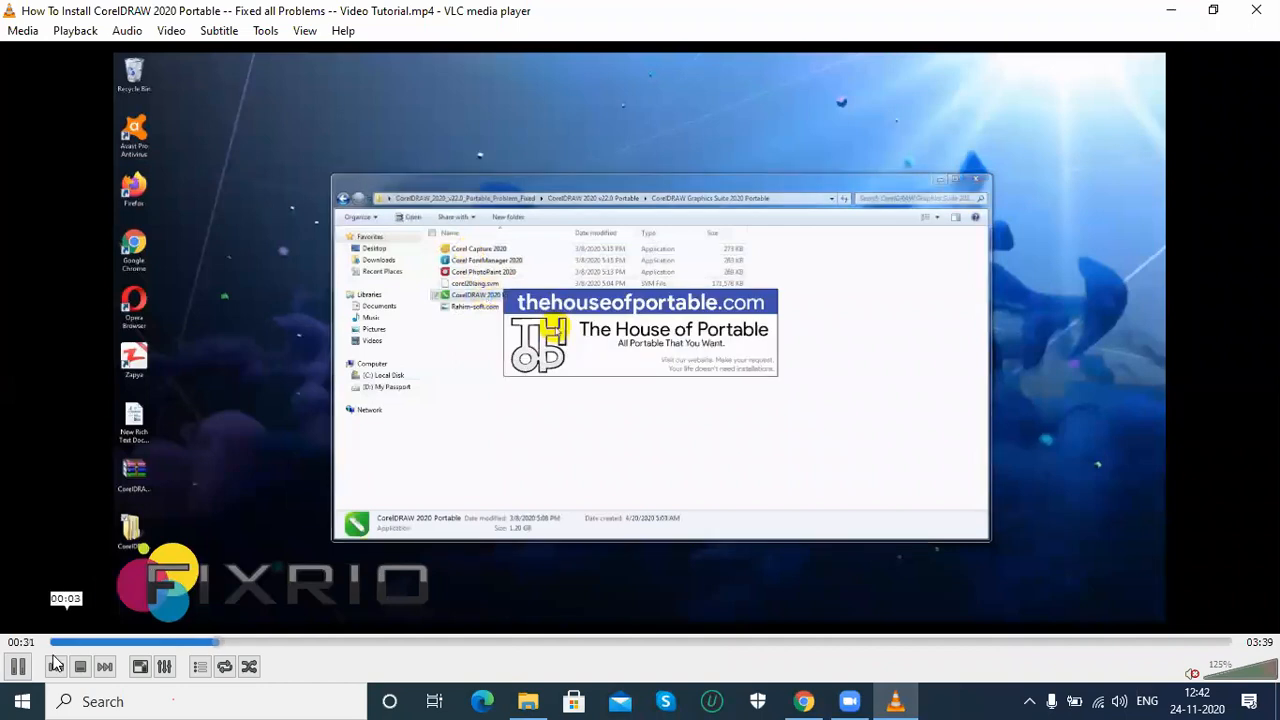
click(18, 666)
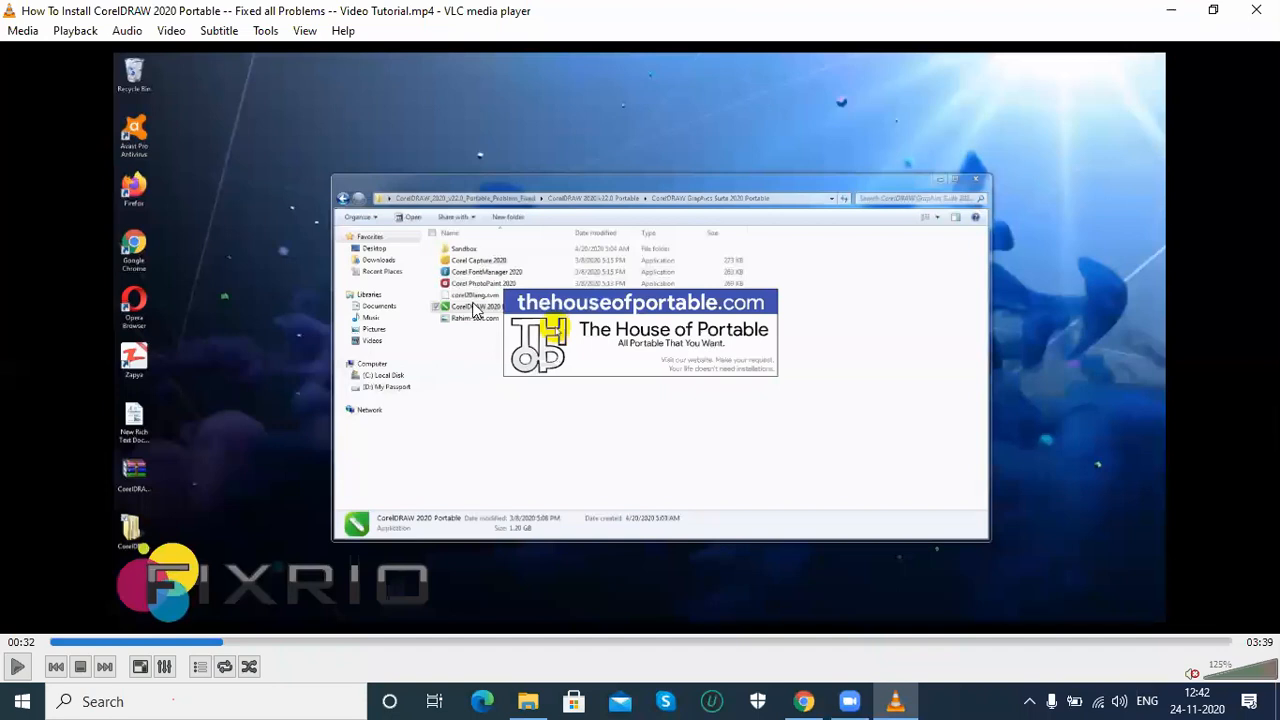
click(18, 668)
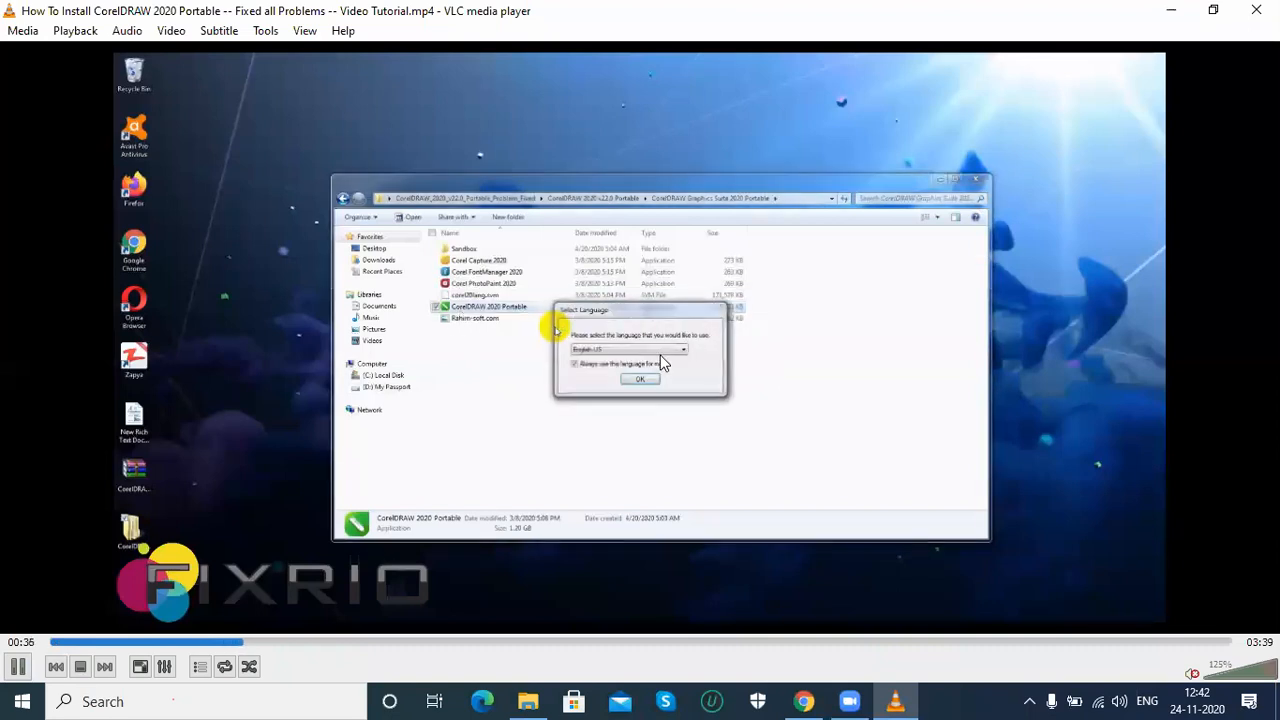
click(18, 668)
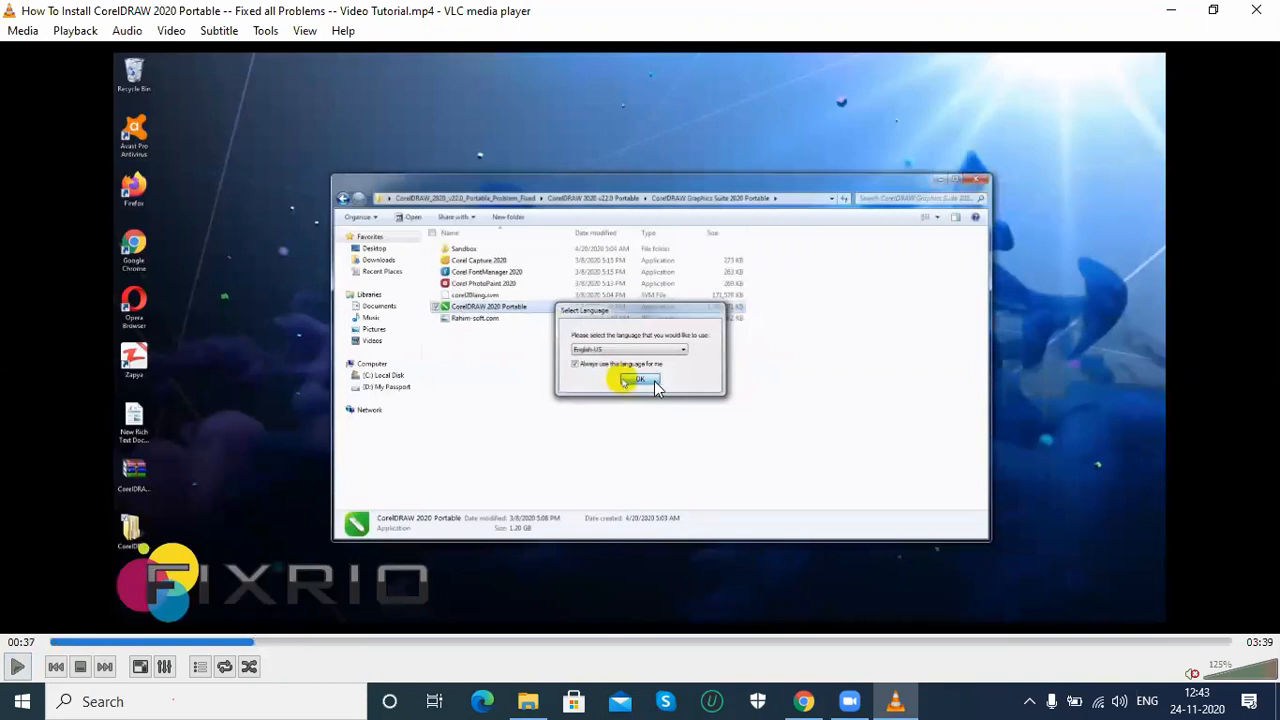
click(14, 674)
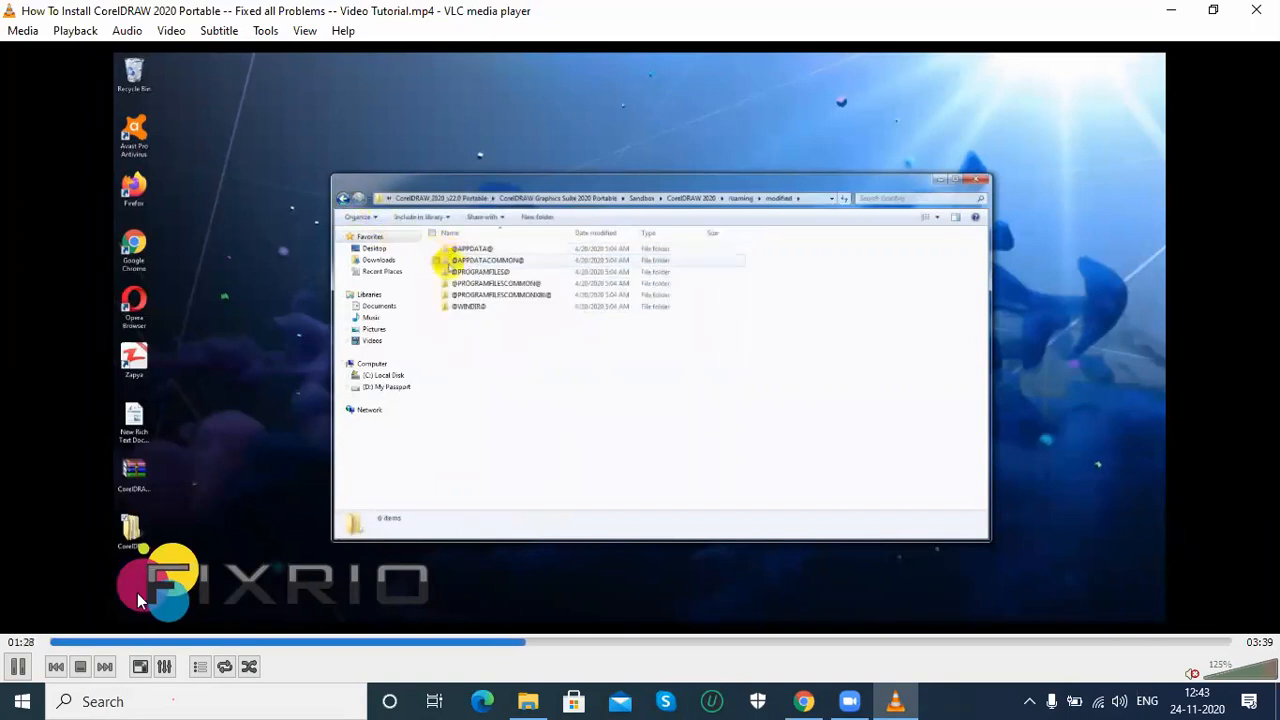
key(space)
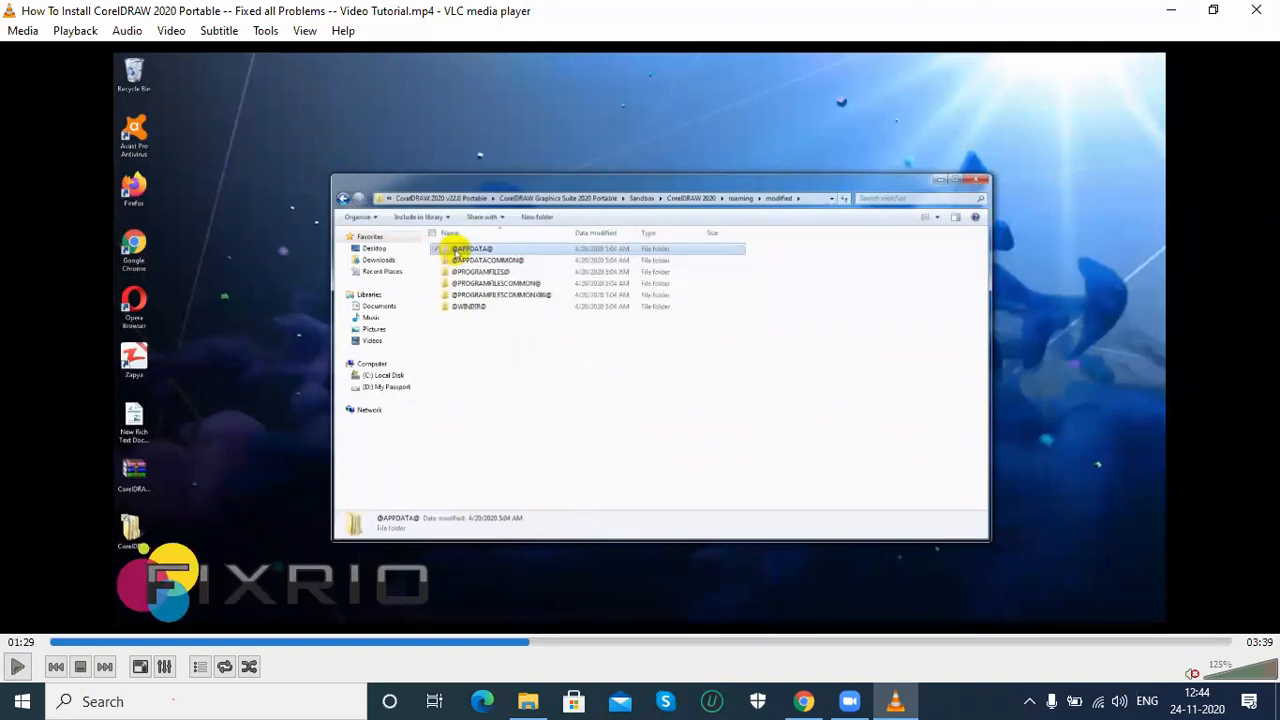
click(17, 667)
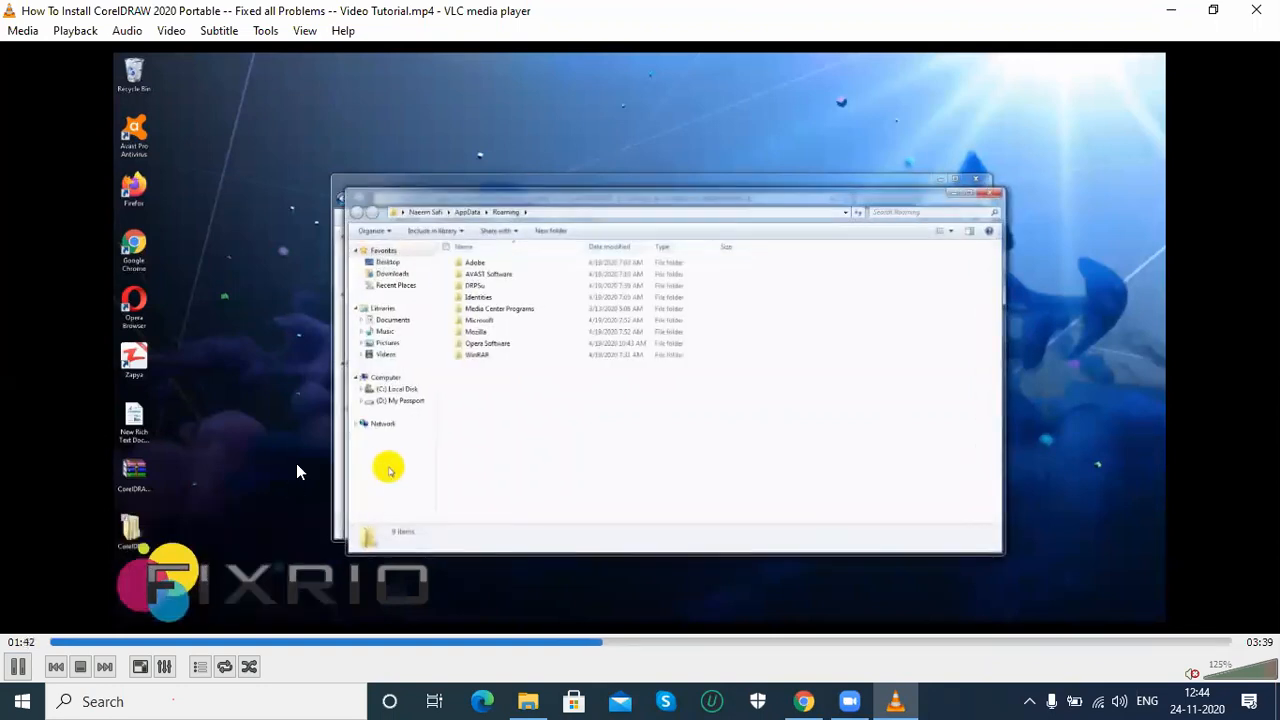
click(17, 667)
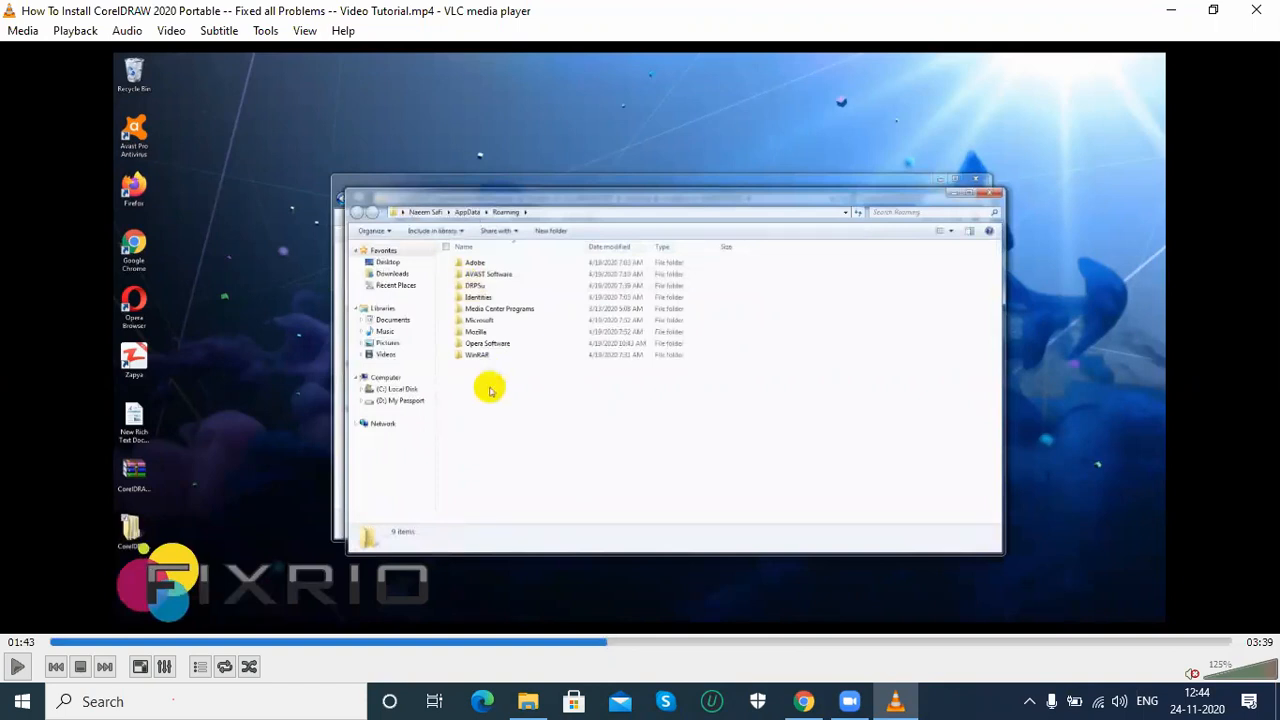
Switch to File Explorer, open Local Disk (C:) from This PC and check the Hidden items display option.
click(527, 700)
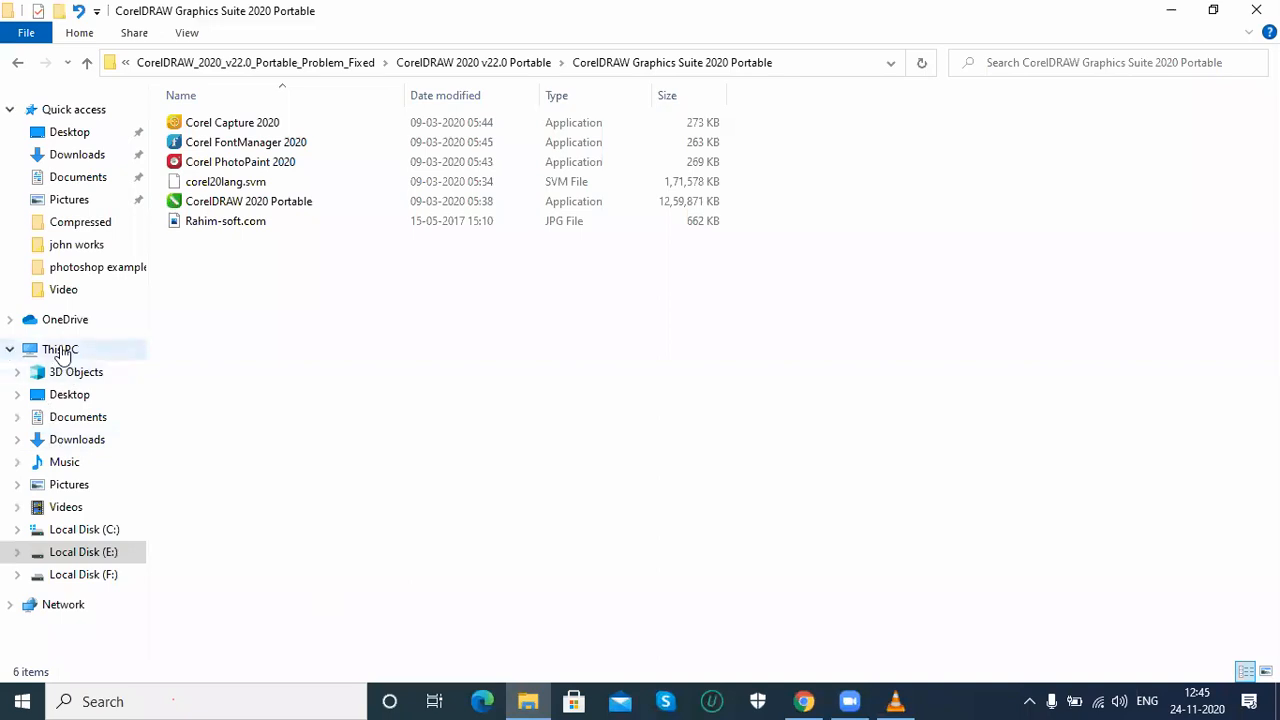
click(61, 351)
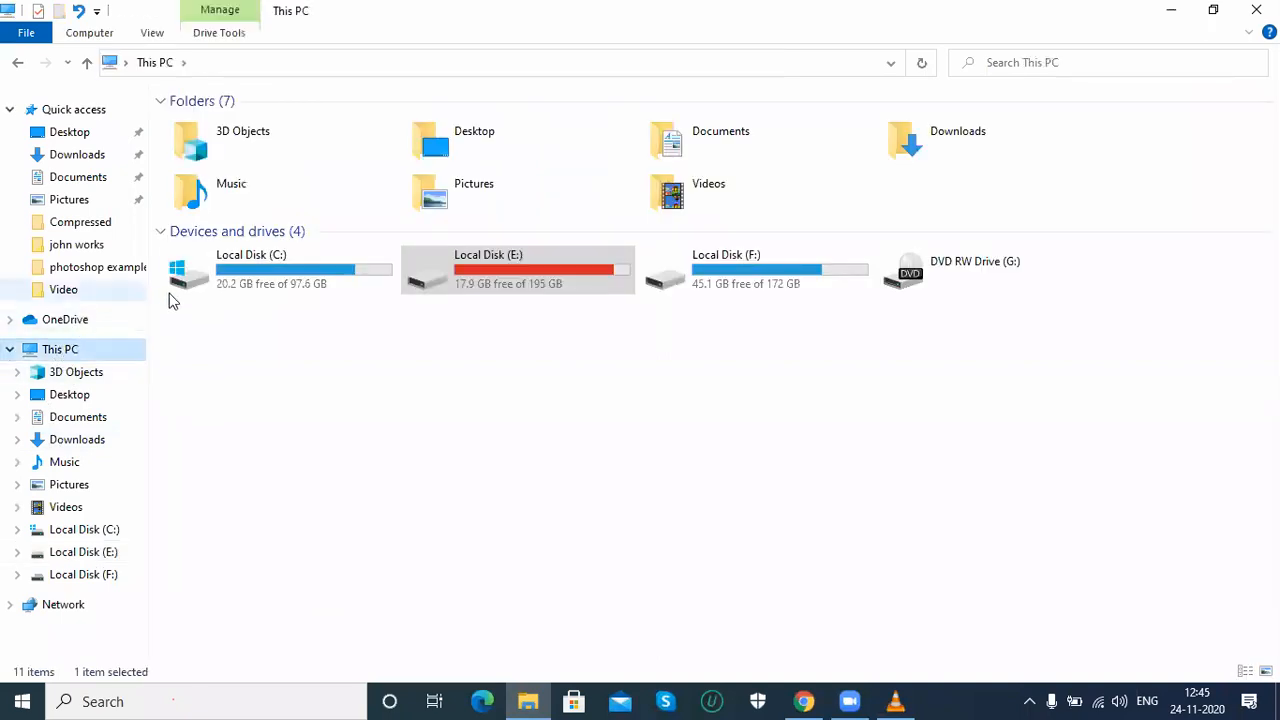
double_click(200, 280)
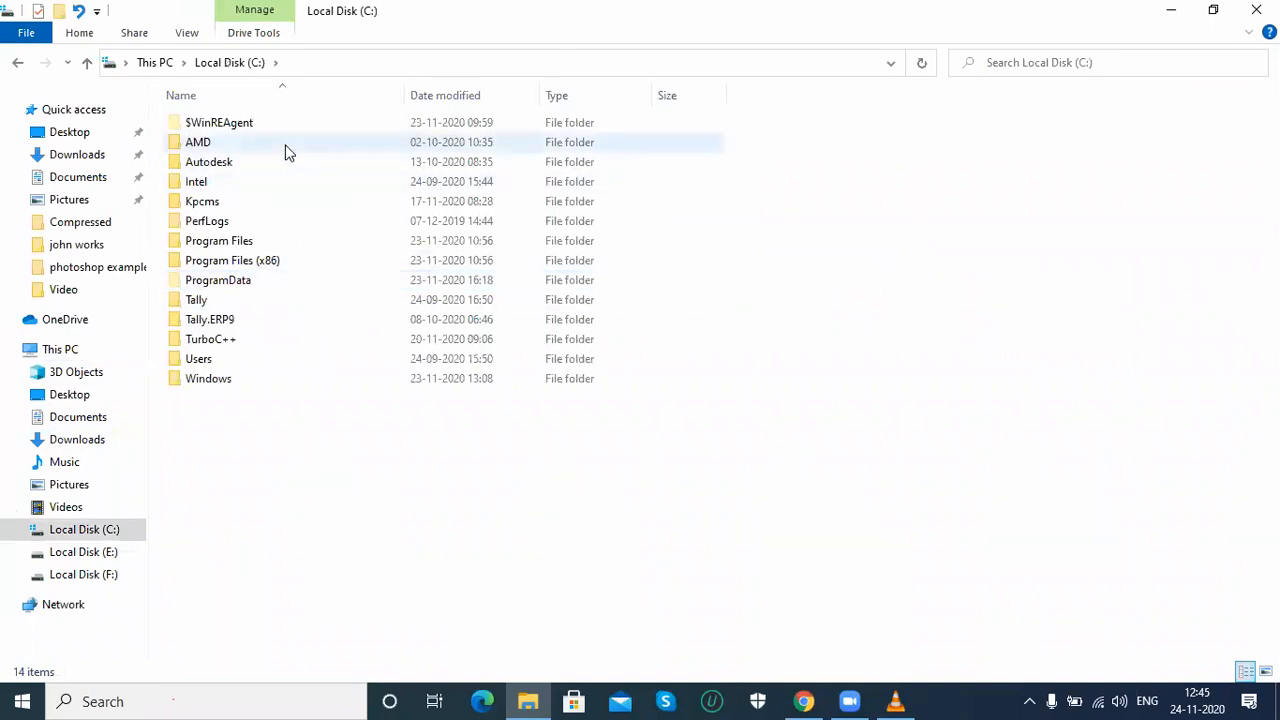
click(186, 38)
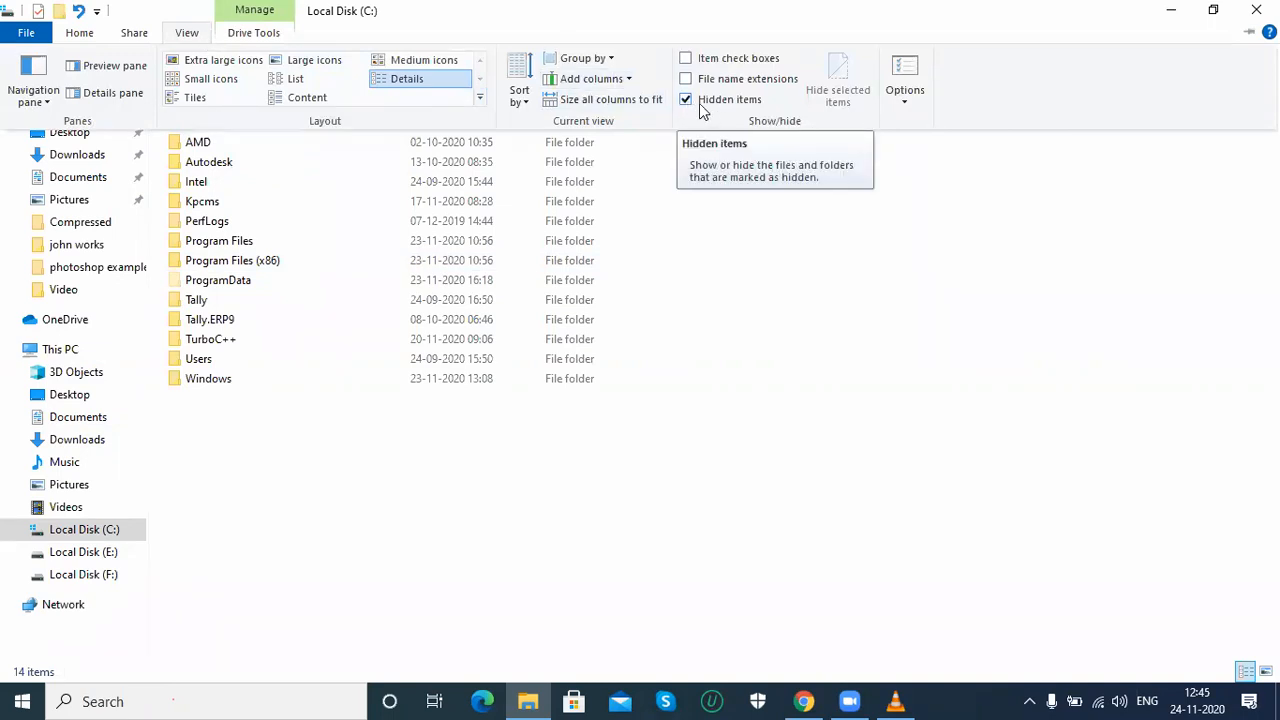
click(392, 535)
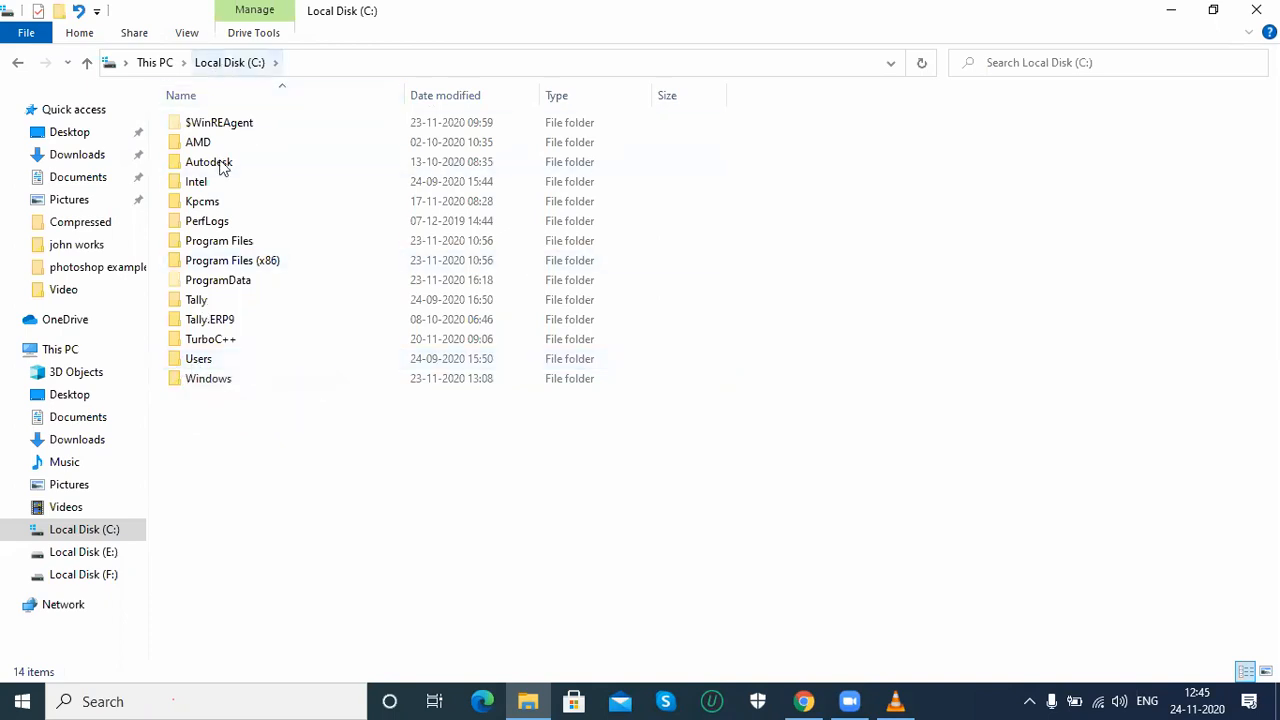
Open the user's profile folder inside the Users folder.
double_click(194, 366)
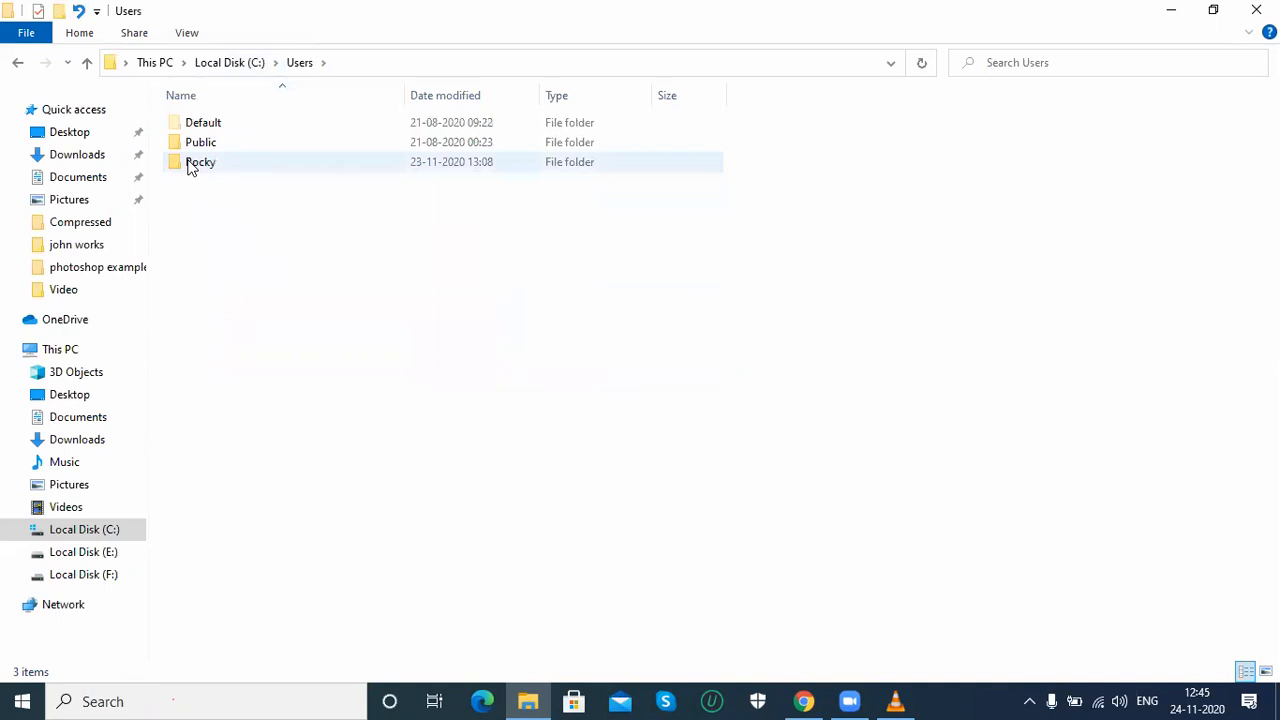
mouse_move(192, 167)
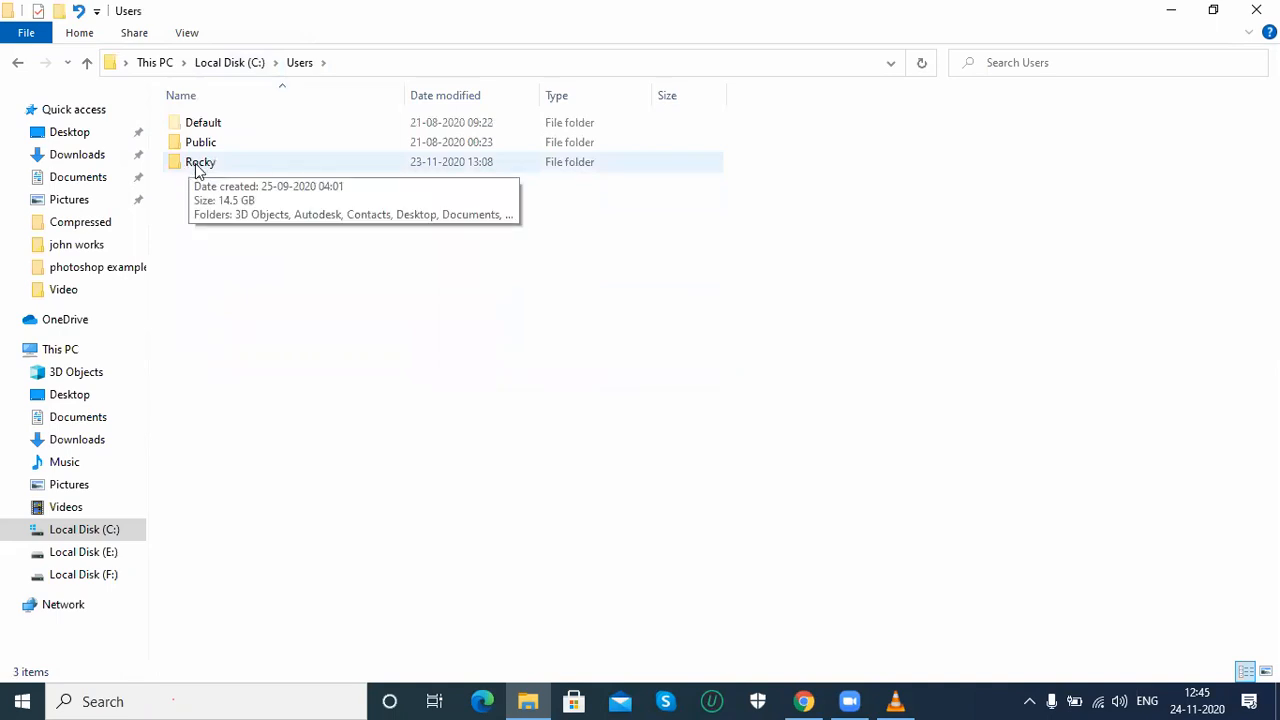
double_click(197, 164)
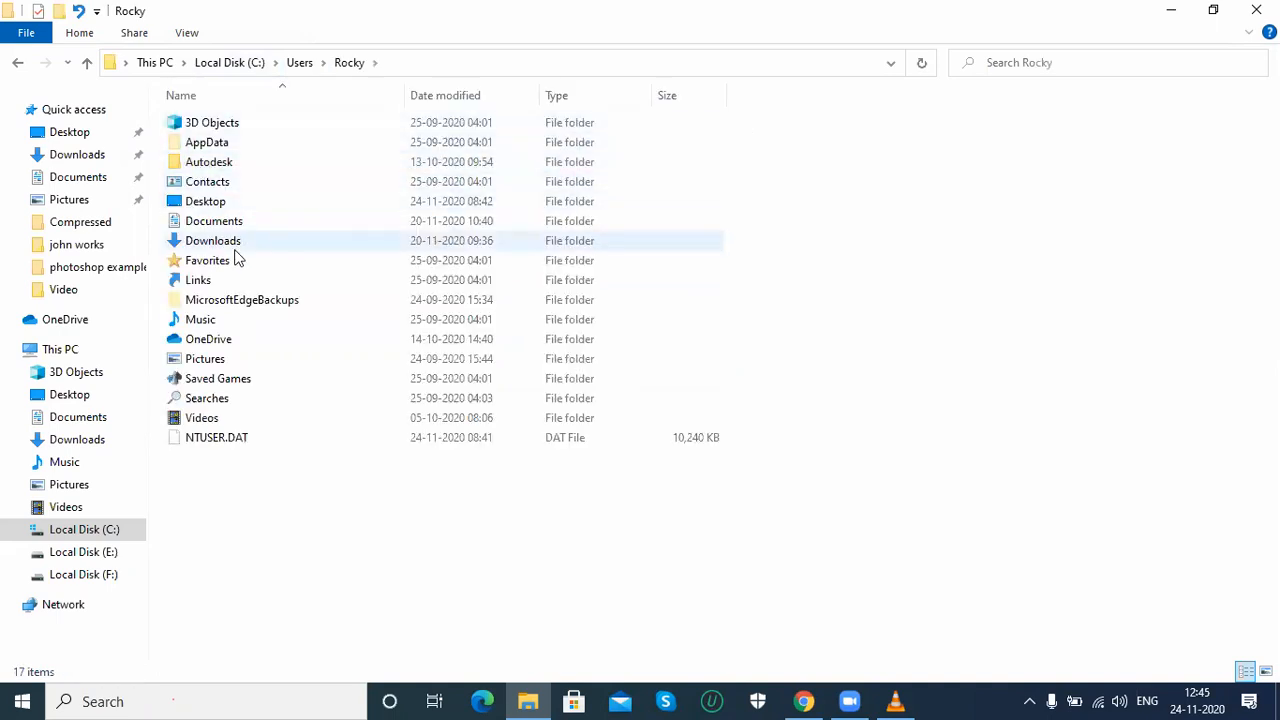
Turn the display of hidden items off and on again in the user's profile folder.
click(187, 33)
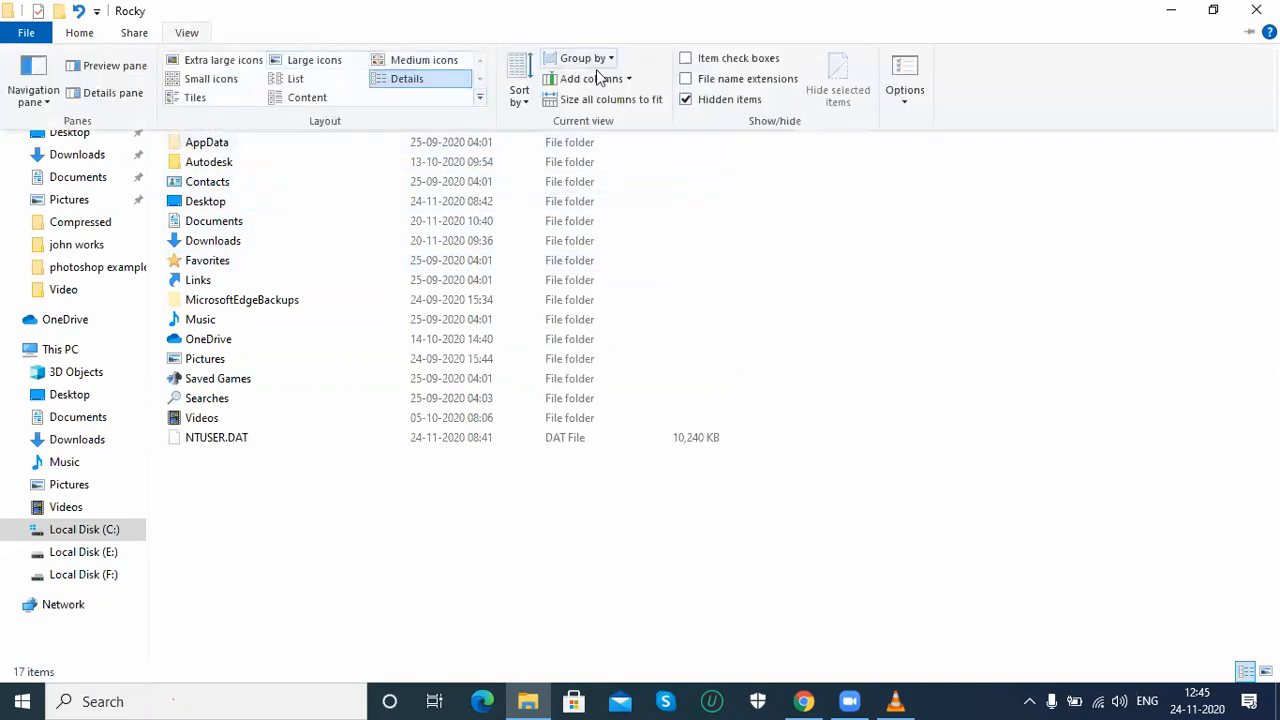
click(686, 100)
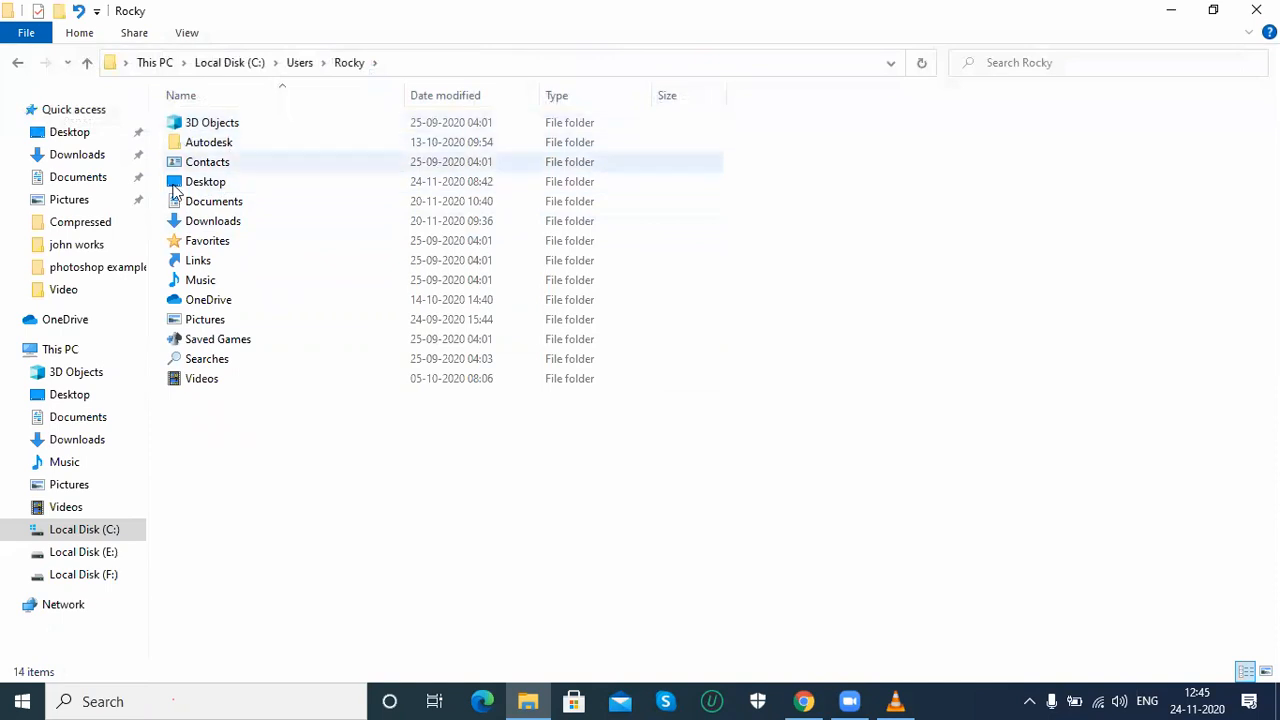
click(192, 36)
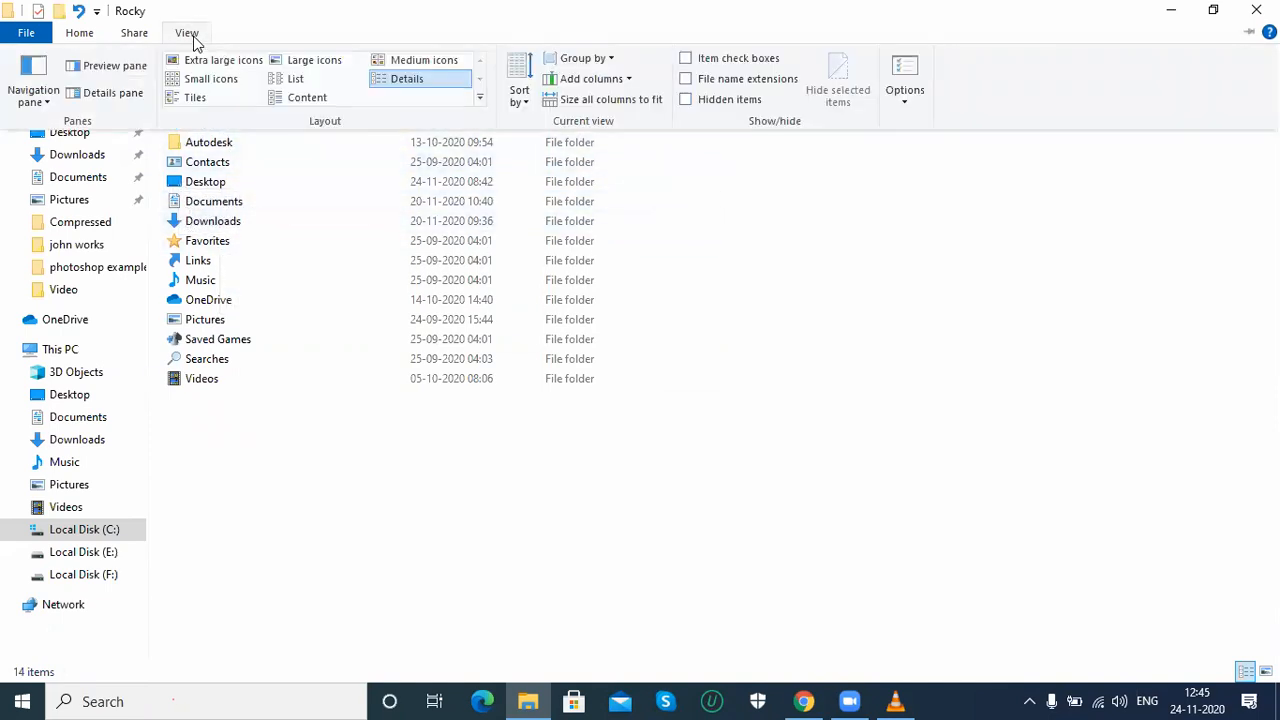
click(686, 101)
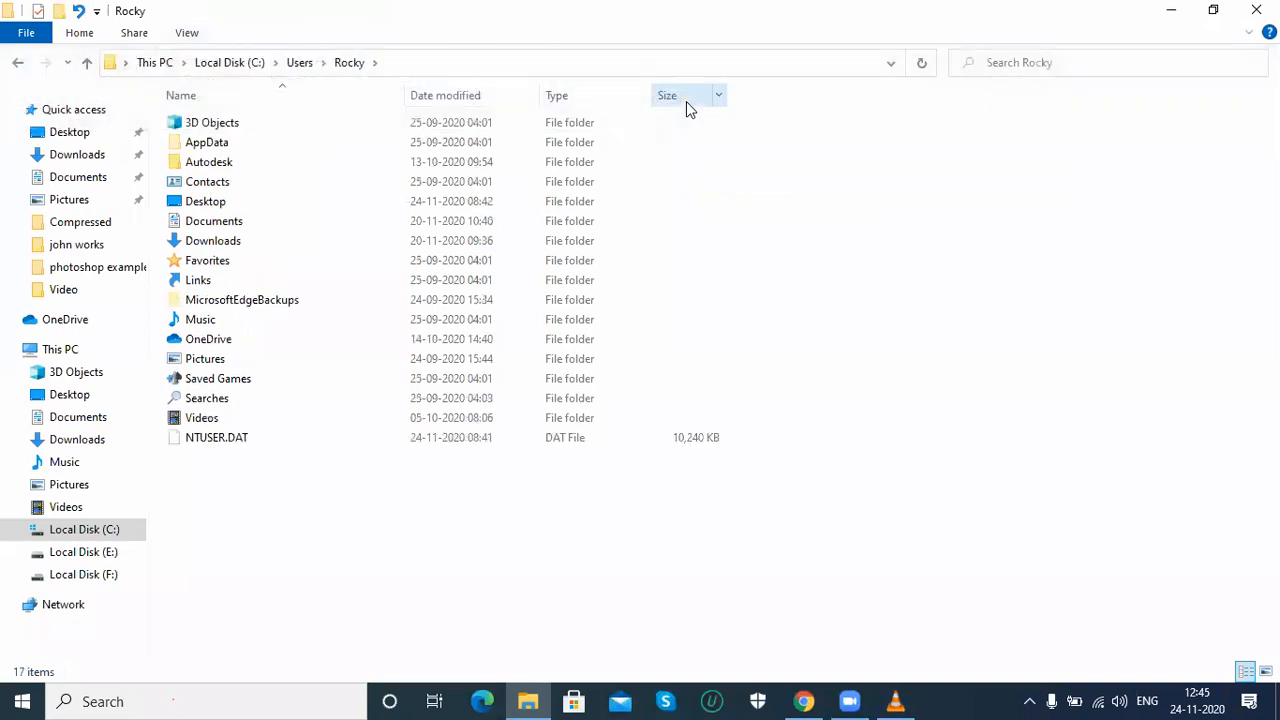
View the Corel folder inside AppData's Roaming folder and return to Roaming.
double_click(205, 144)
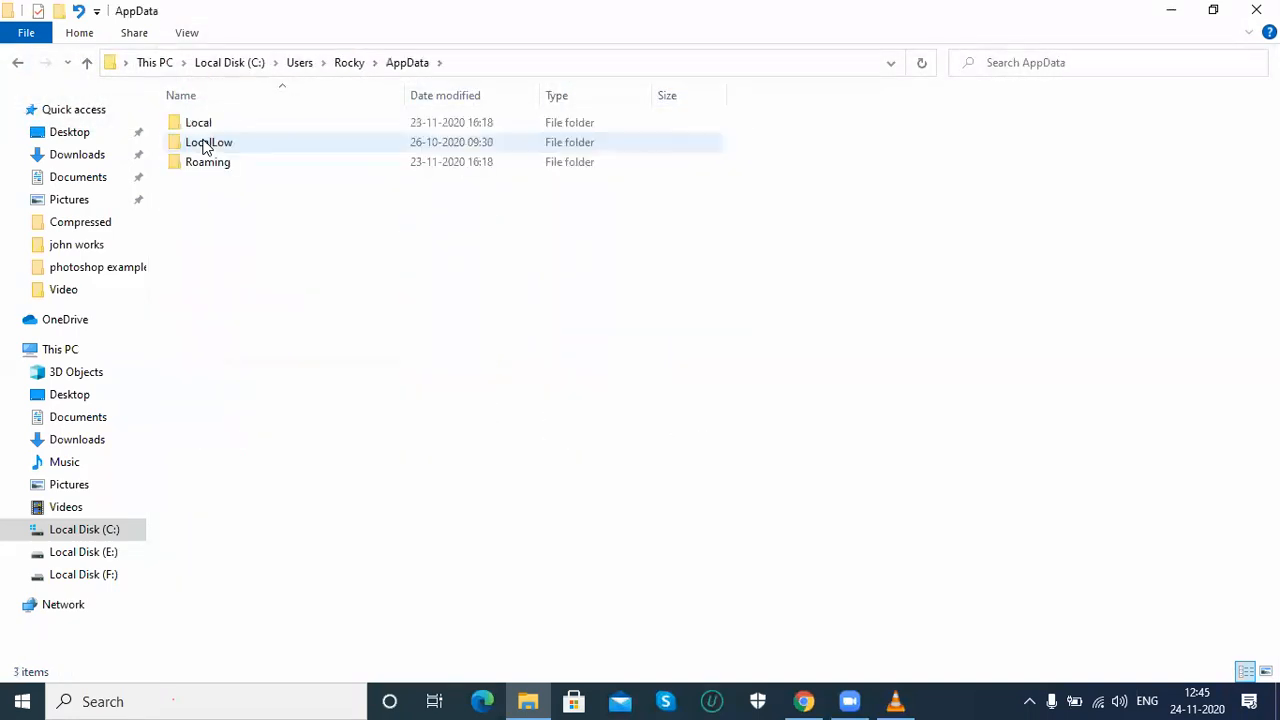
double_click(222, 170)
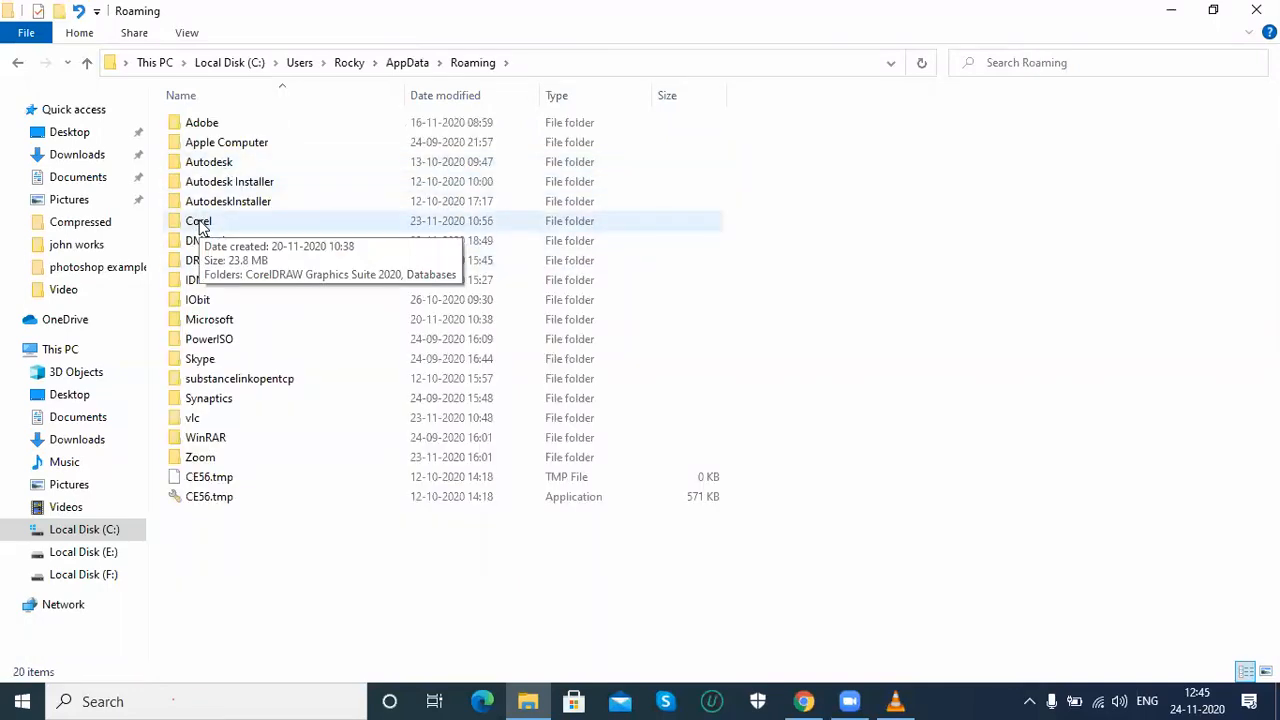
double_click(199, 222)
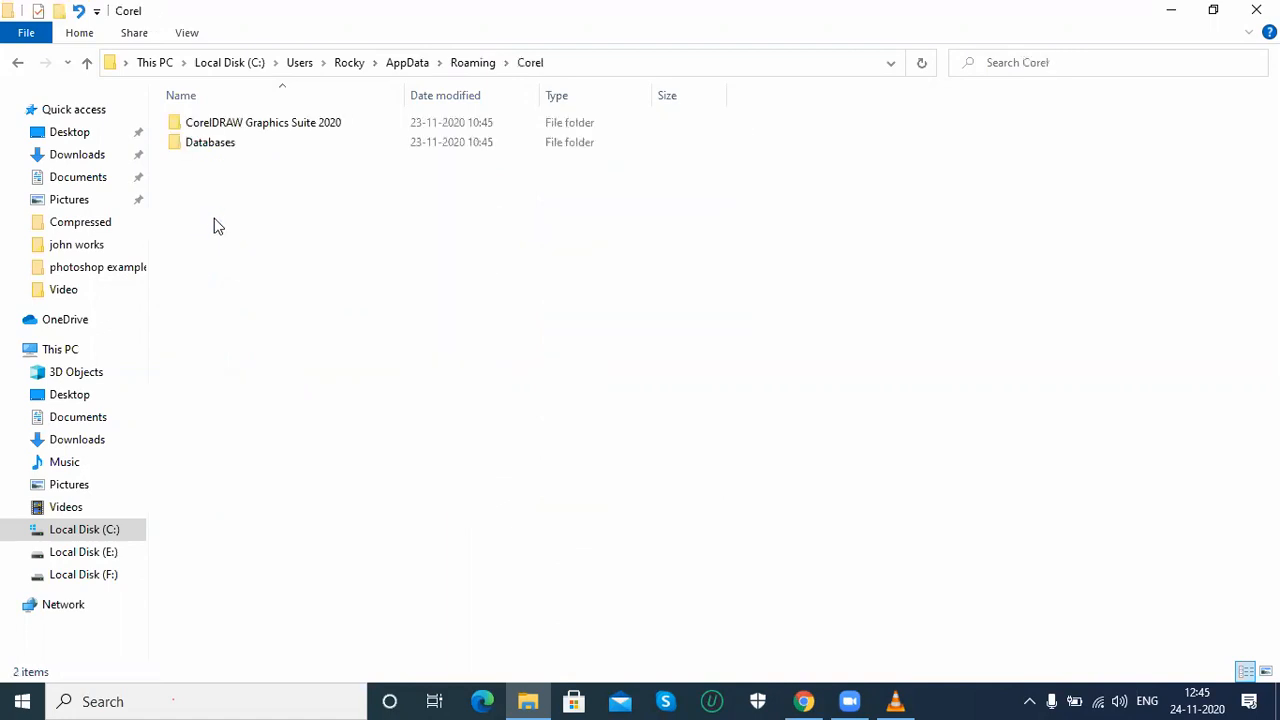
click(87, 62)
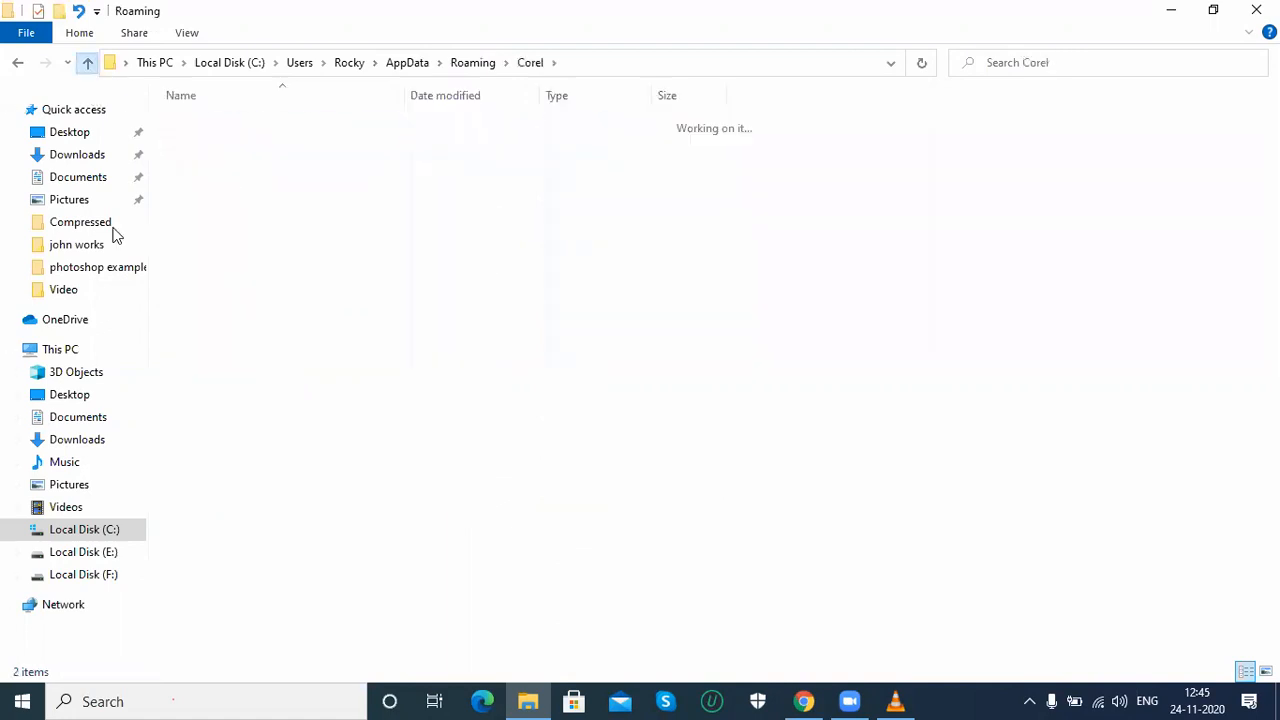
Switch to VLC media player, resume the installation video and pause it at 02:20.
click(893, 700)
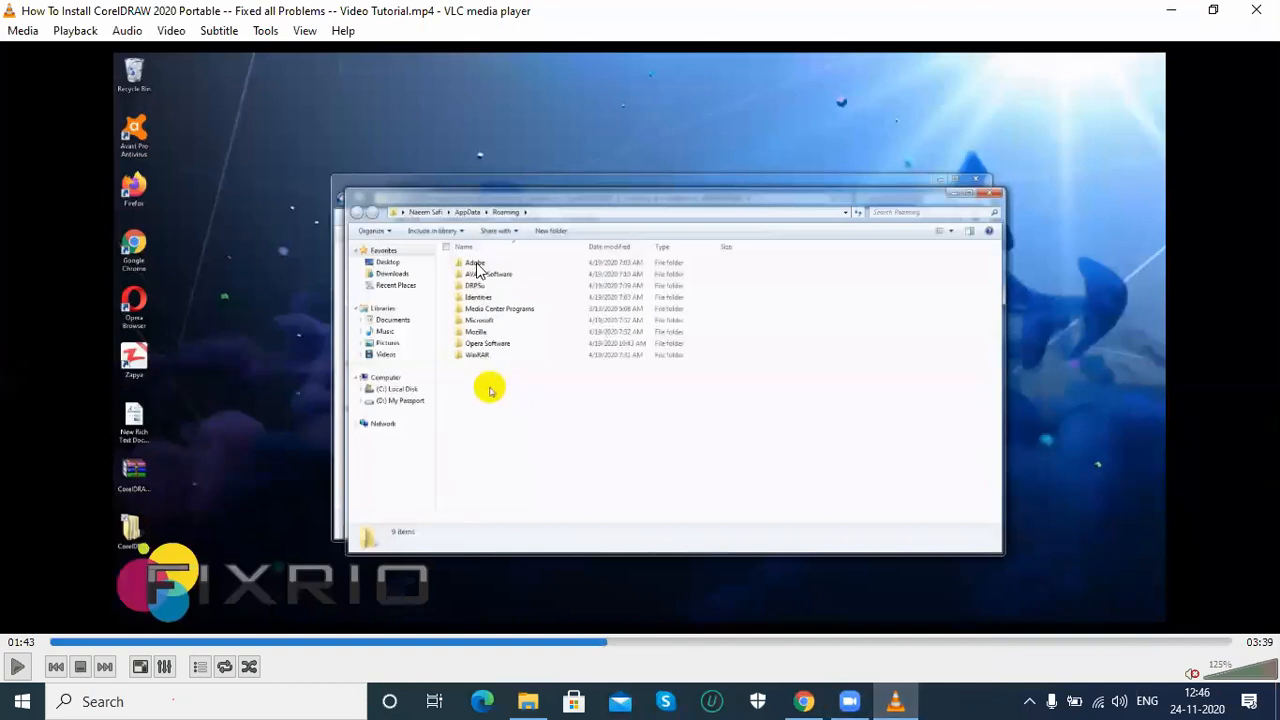
click(20, 667)
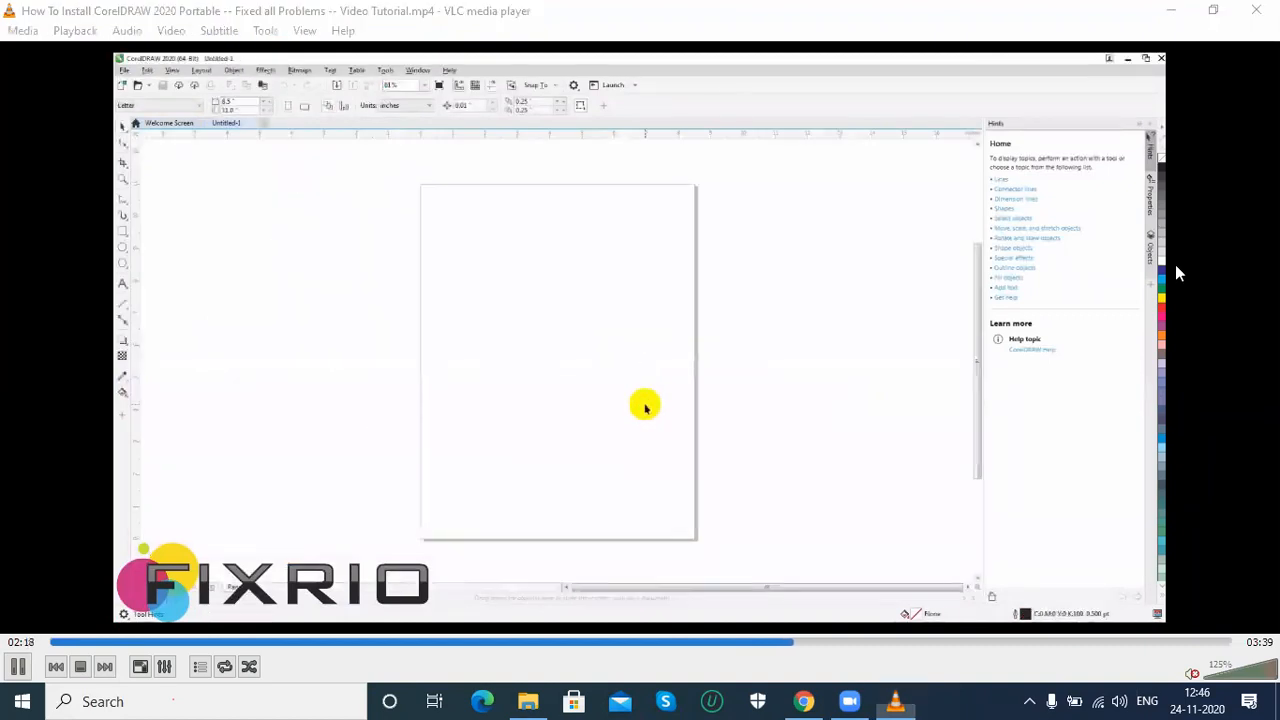
click(16, 668)
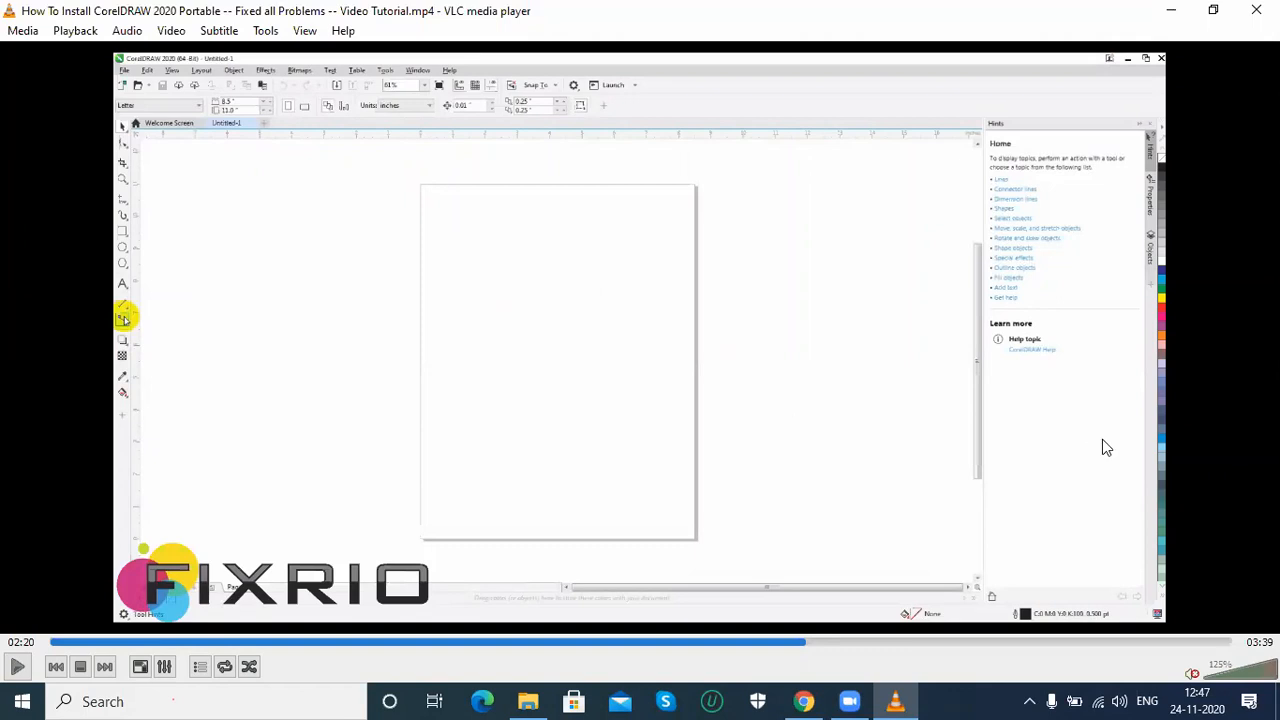
click(799, 700)
click(803, 700)
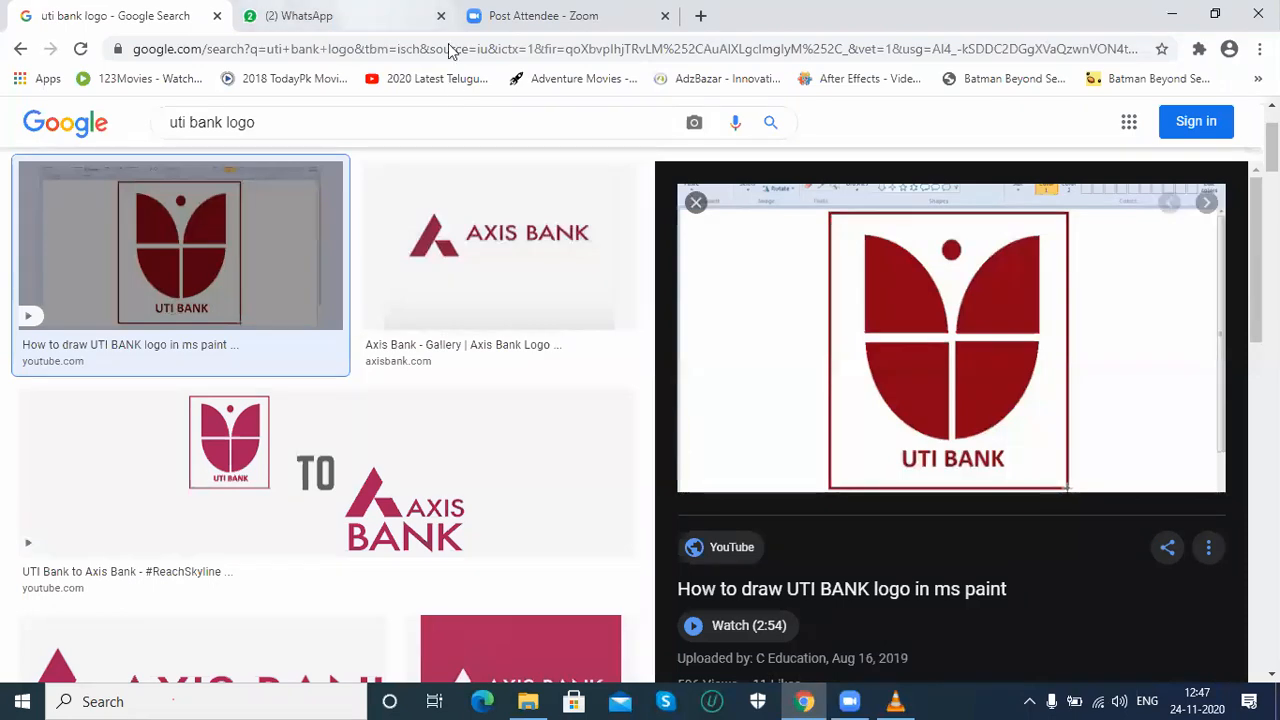
click(1182, 17)
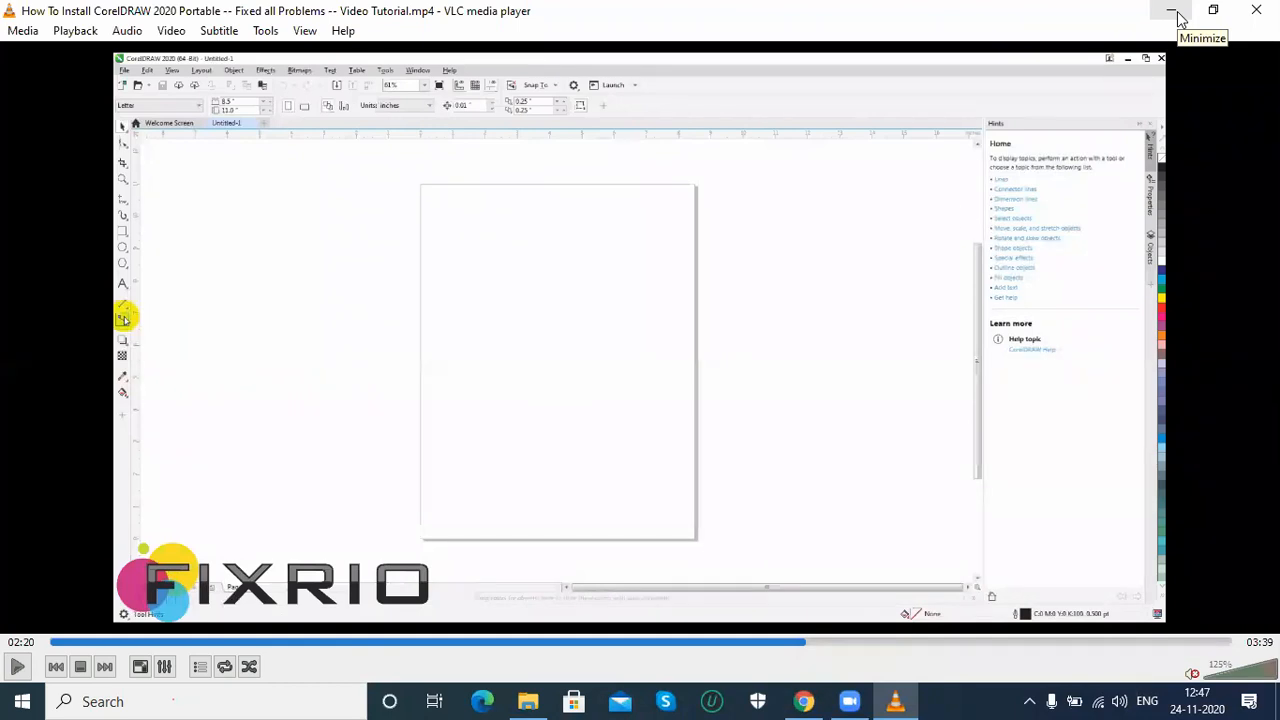
click(803, 701)
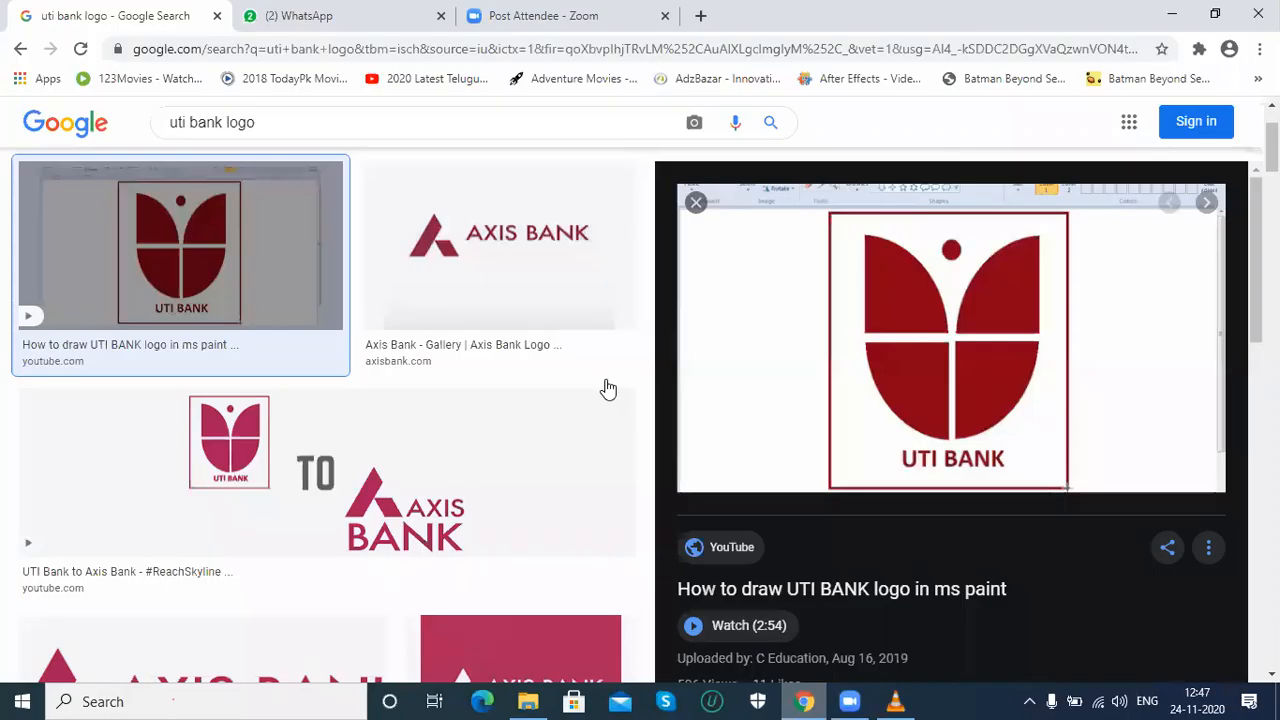
double_click(868, 33)
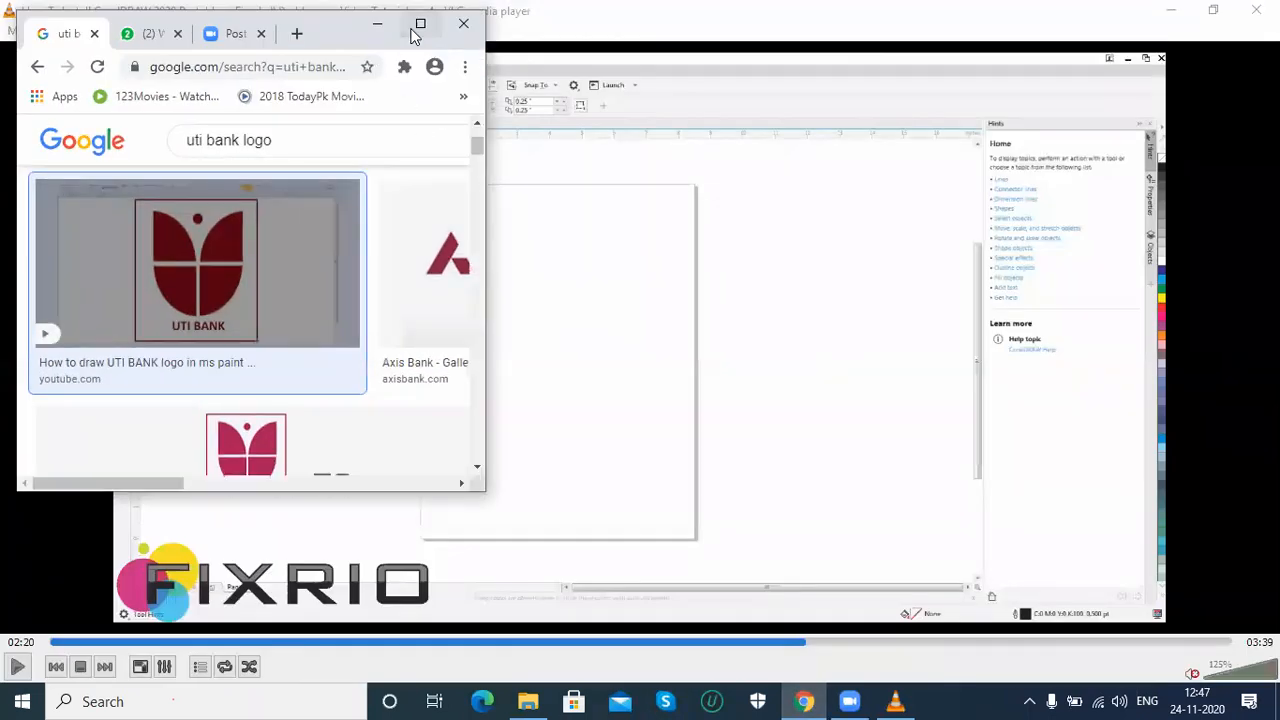
key(ctrl+t)
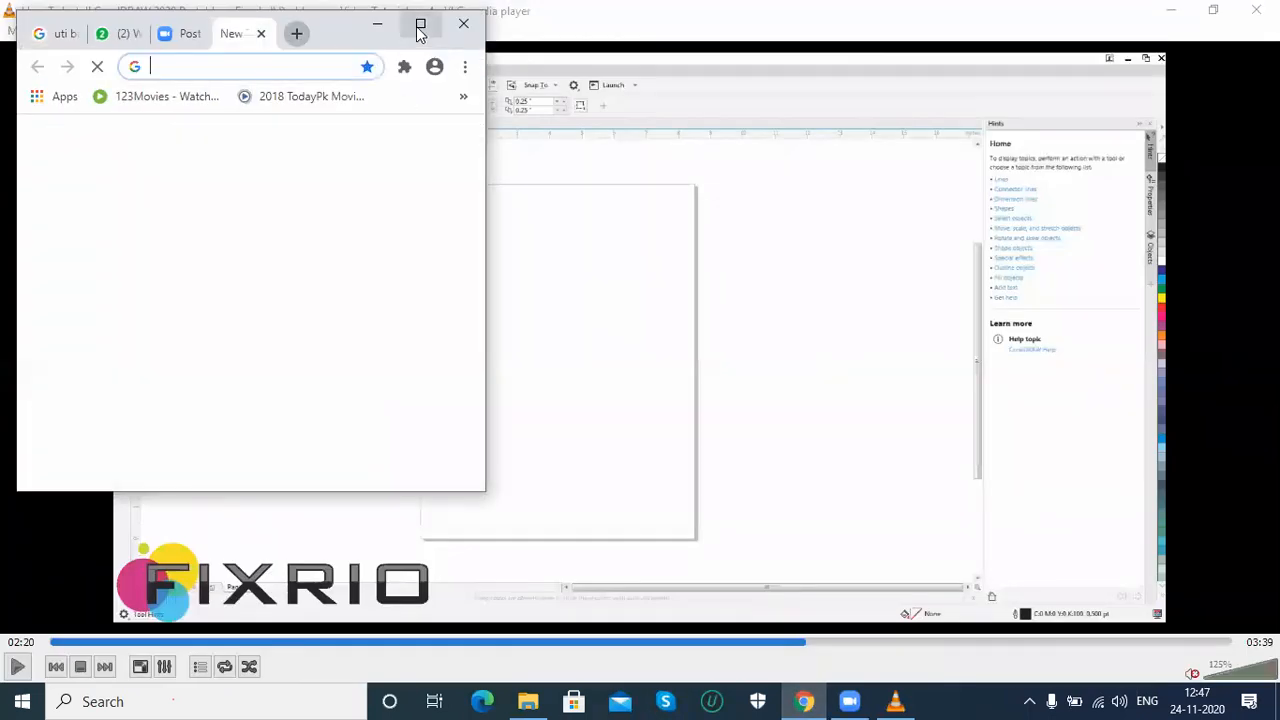
click(420, 33)
click(328, 48)
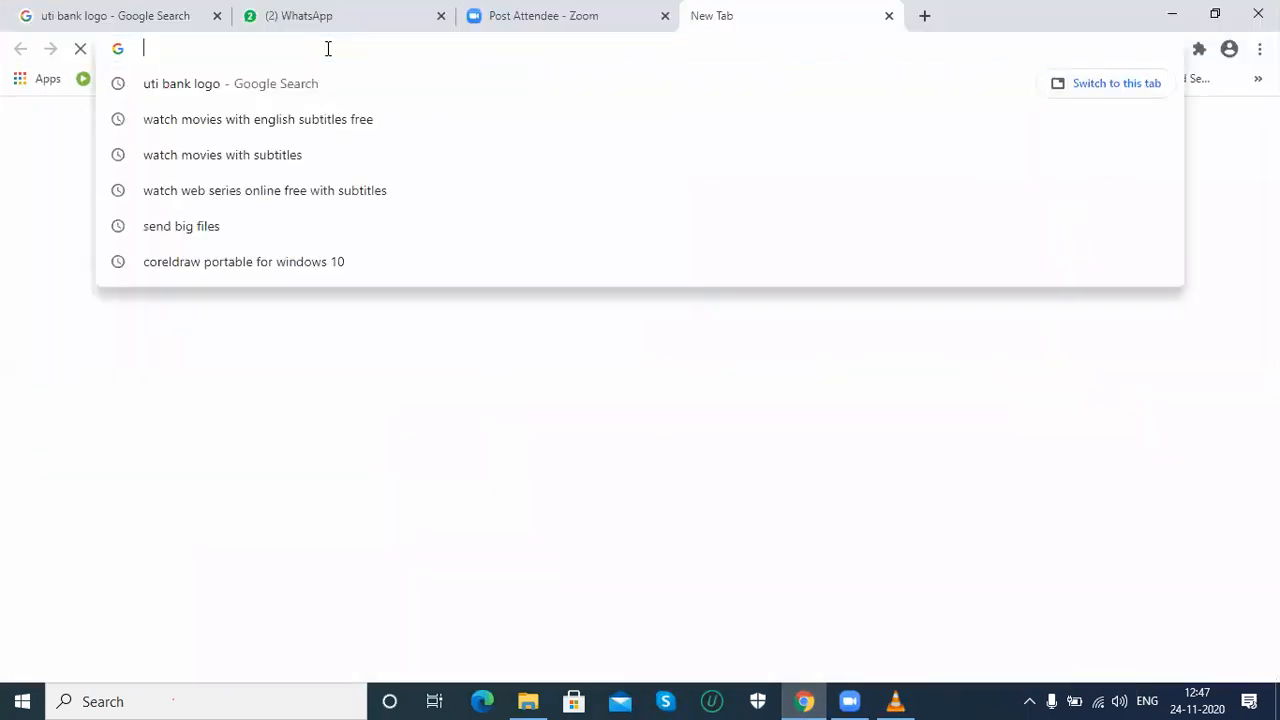
text(www.)
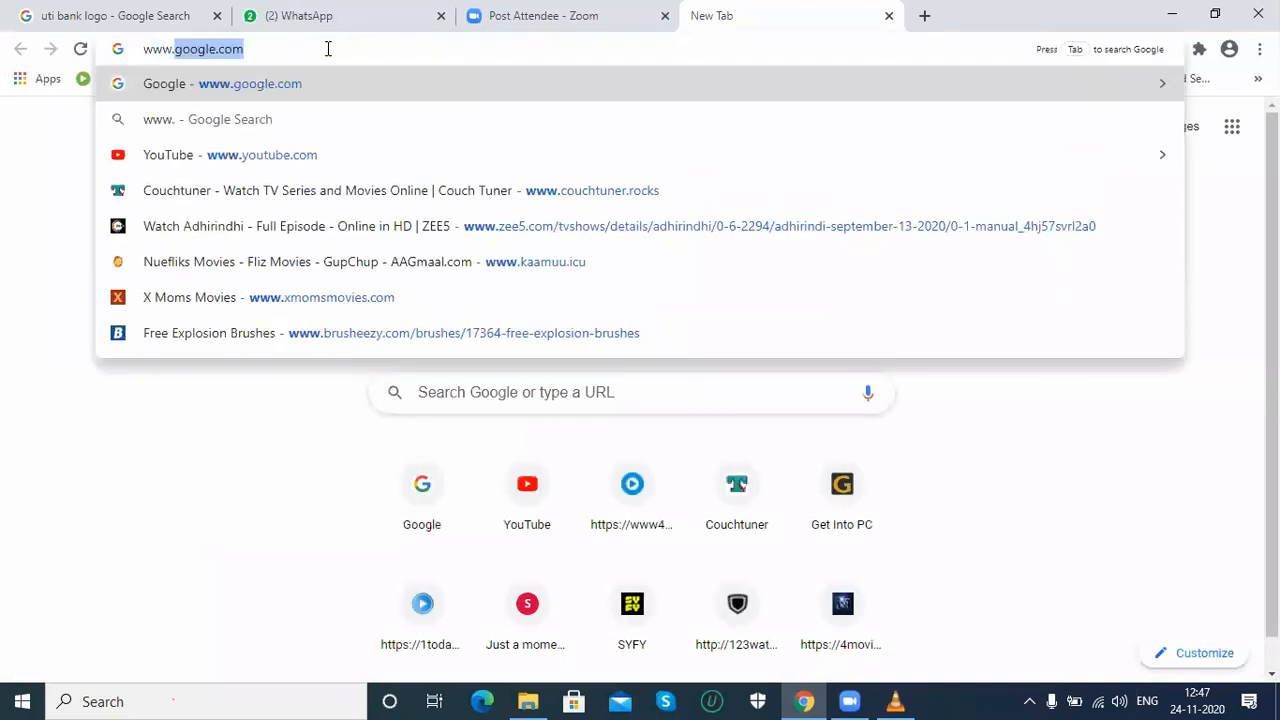
key(Return)
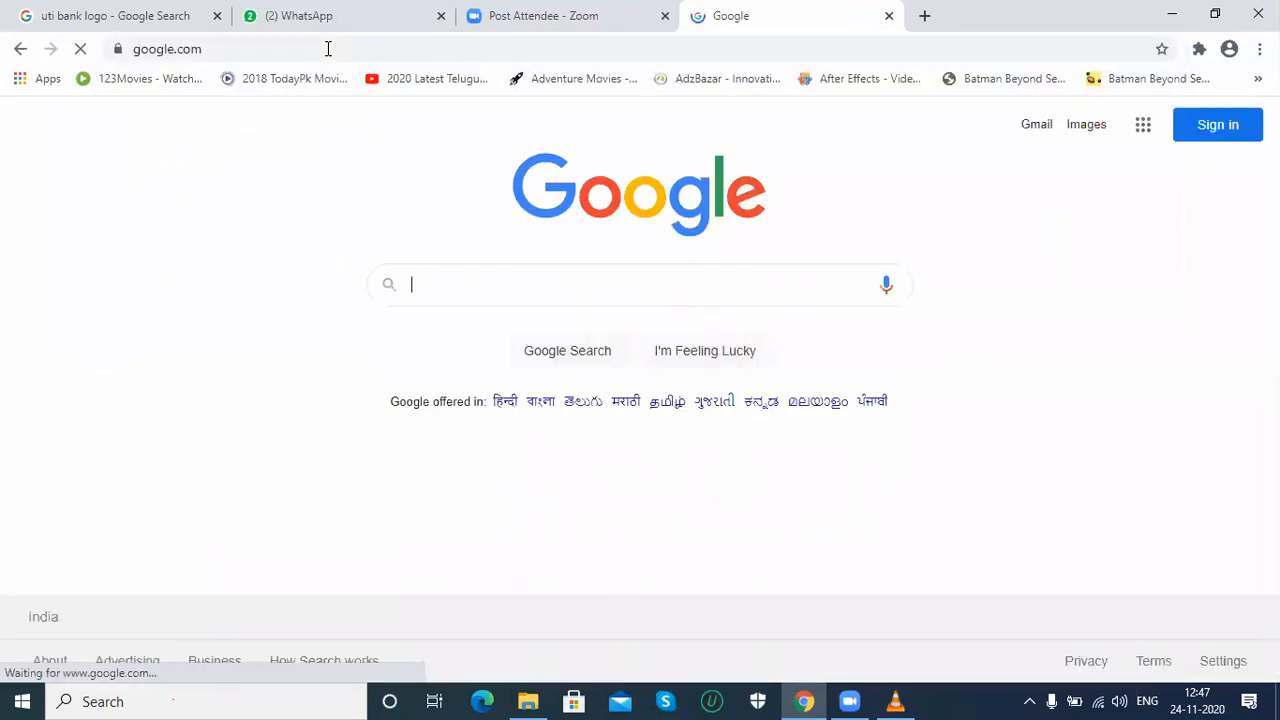
Search Google for "coreldraw 2020 portable free download".
click(530, 294)
text(corel)
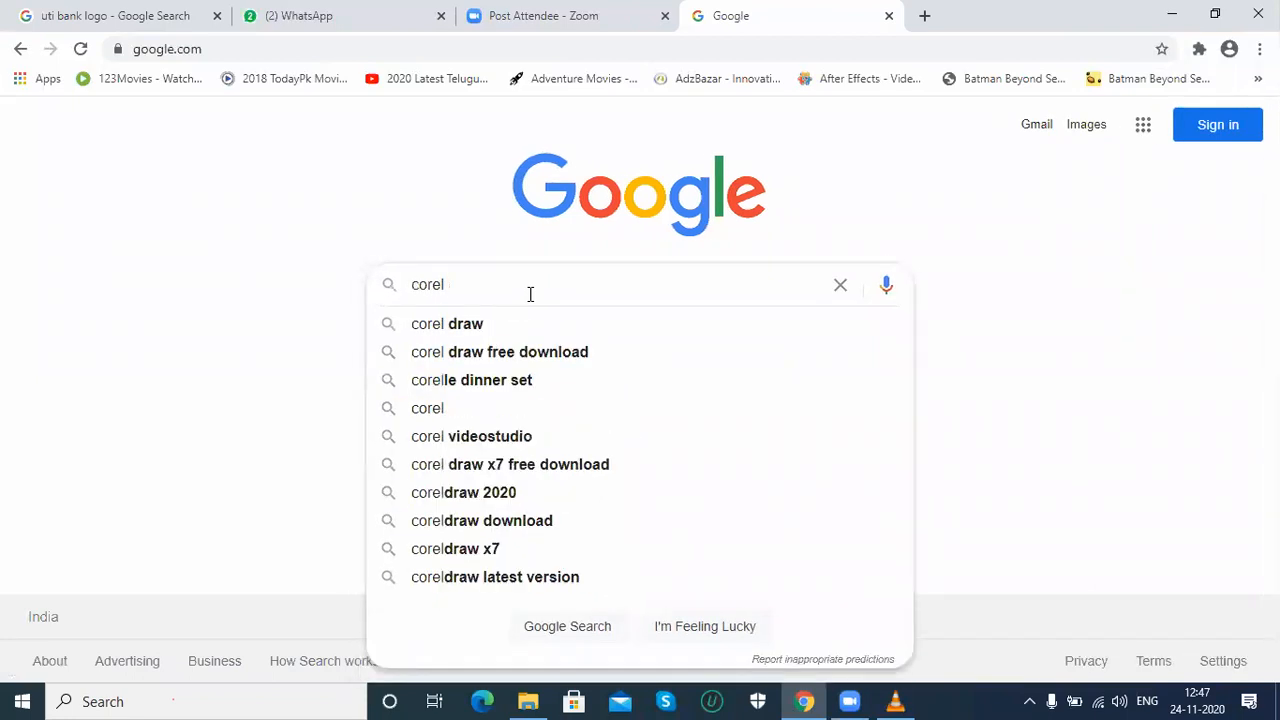
text(draw 2)
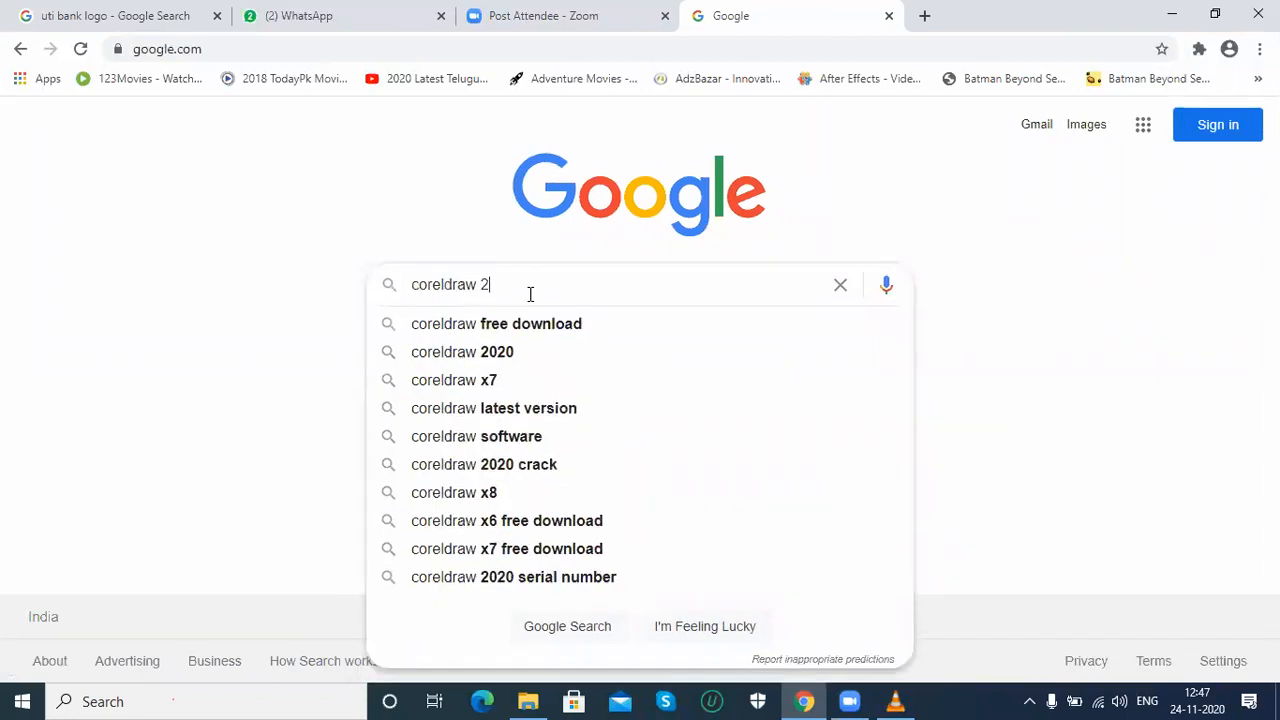
text(020 )
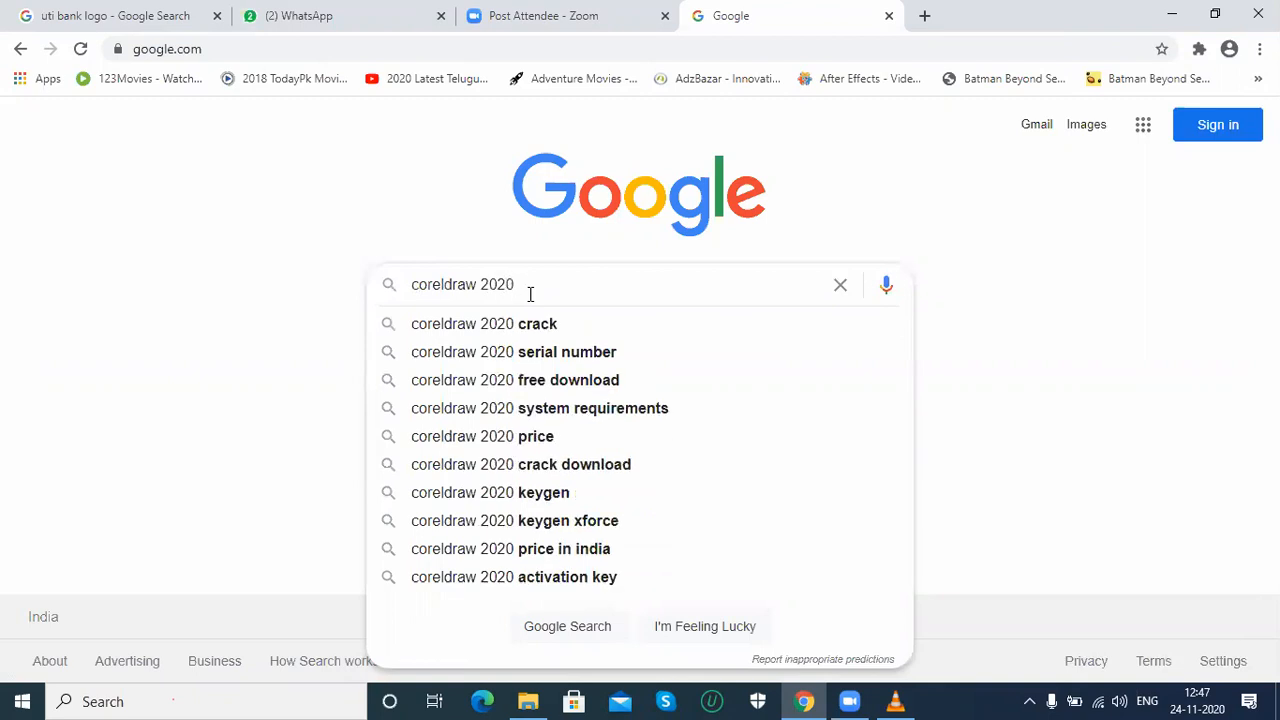
text(portable)
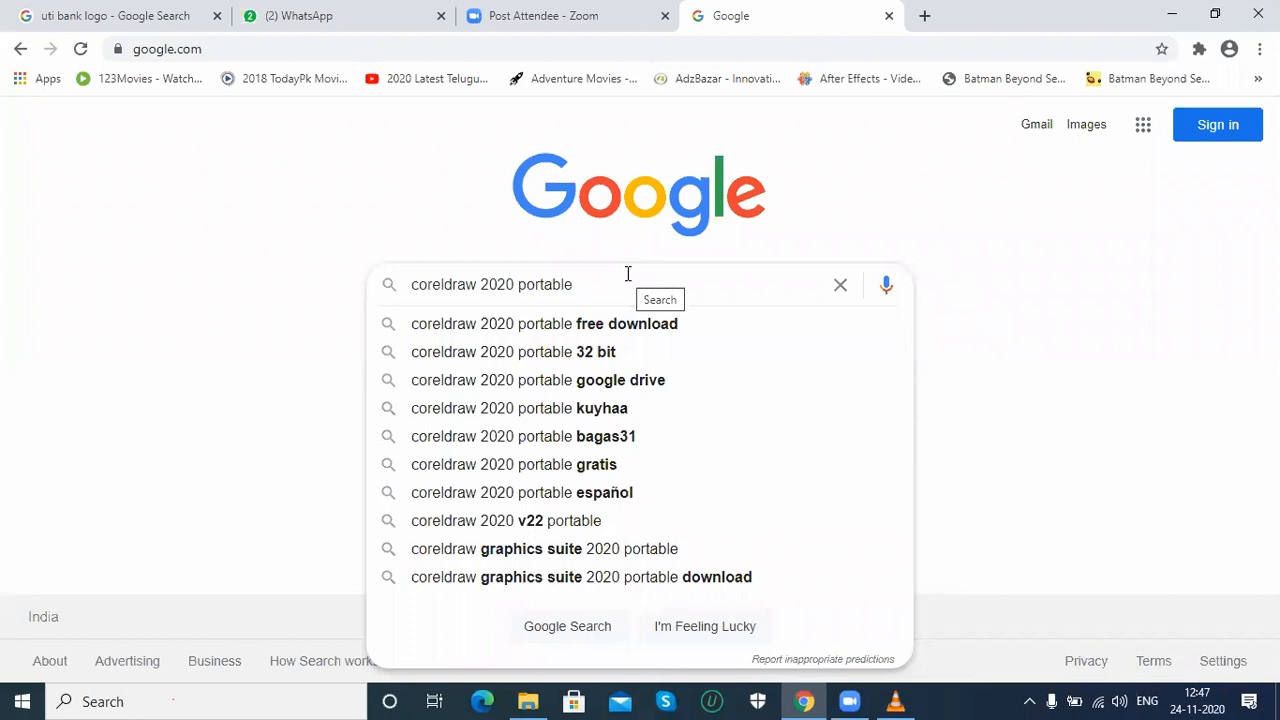
text(free)
key(Down)
key(Return)
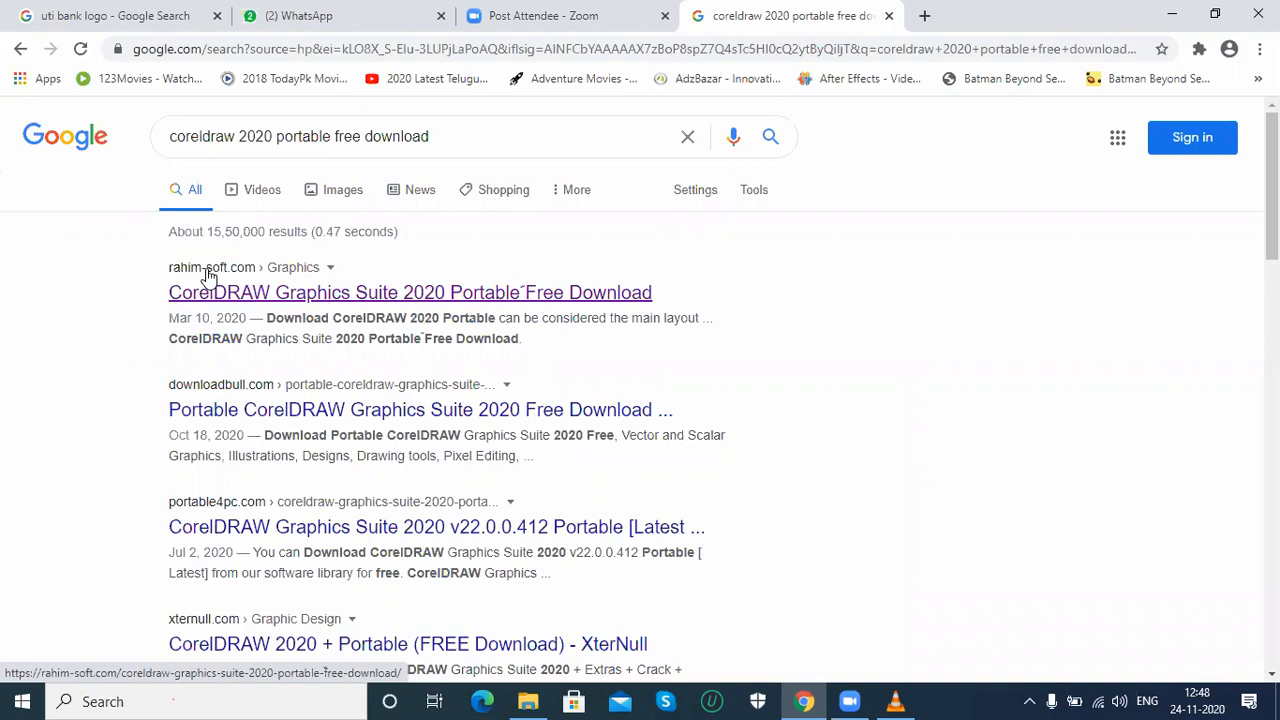
Open the rahim-soft.com result for CorelDRAW Graphics Suite 2020 Portable in a new tab and view that tab.
right_click(229, 293)
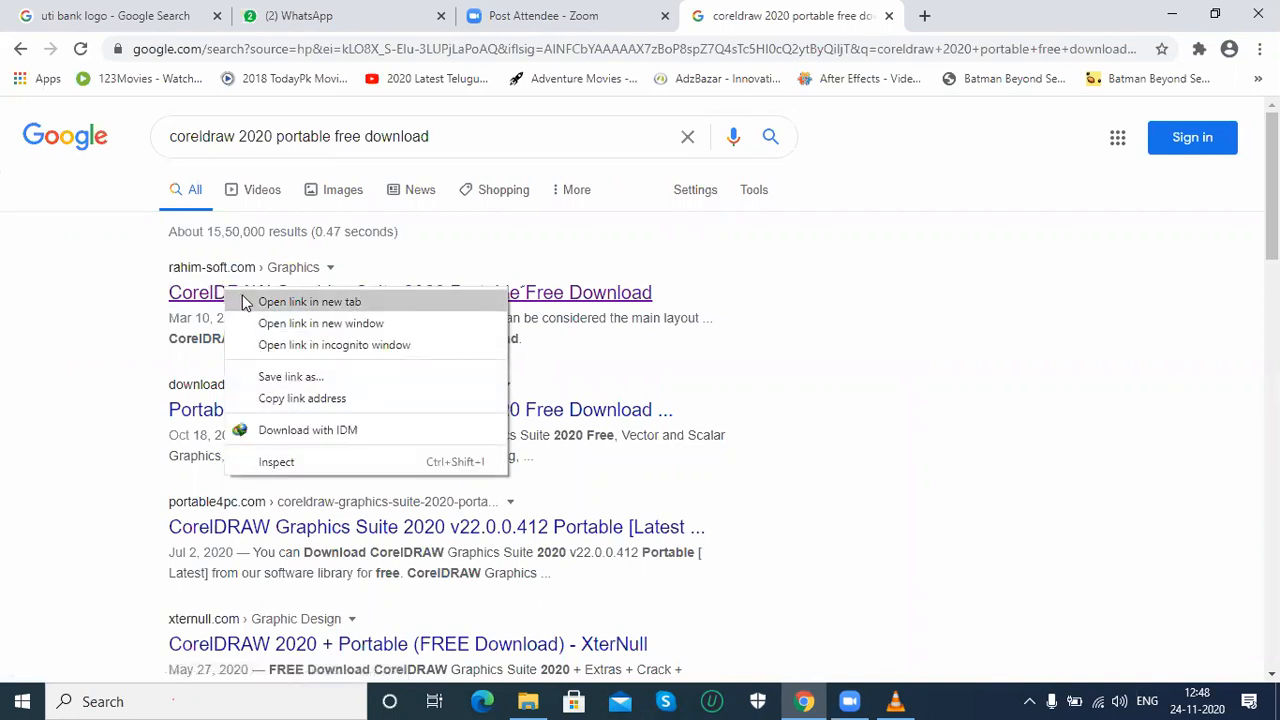
click(300, 301)
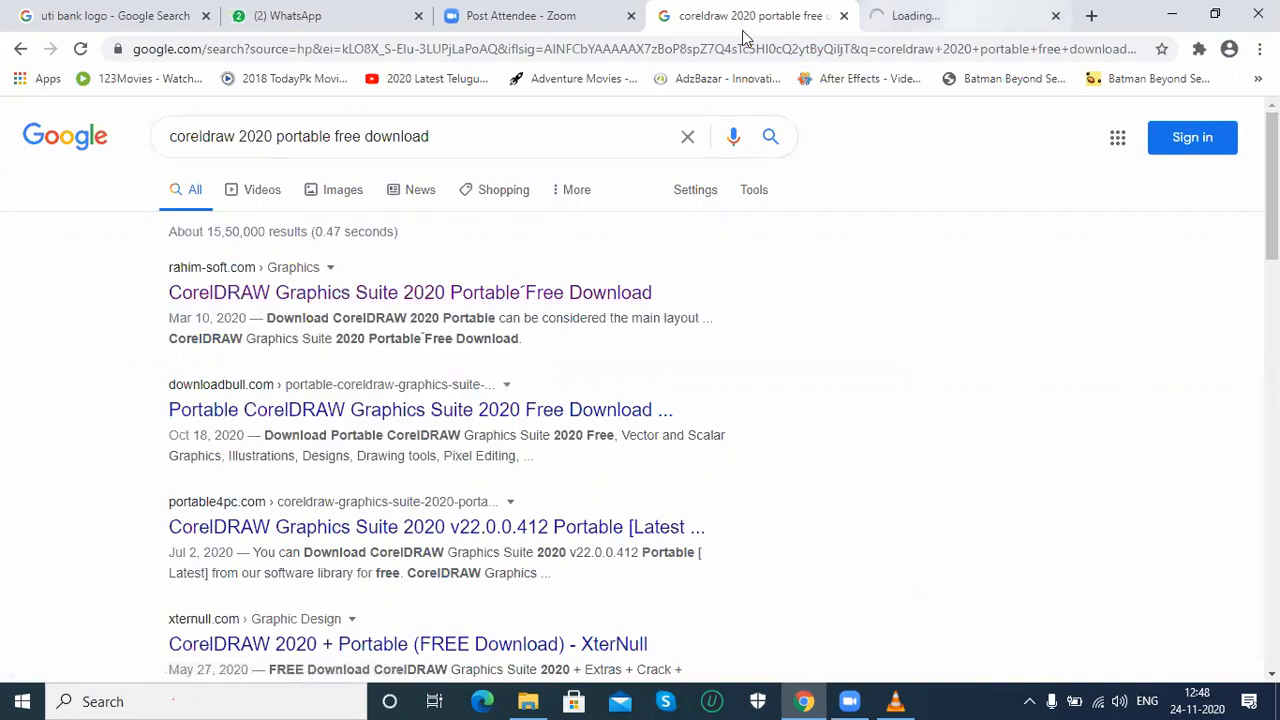
key(ctrl+Tab)
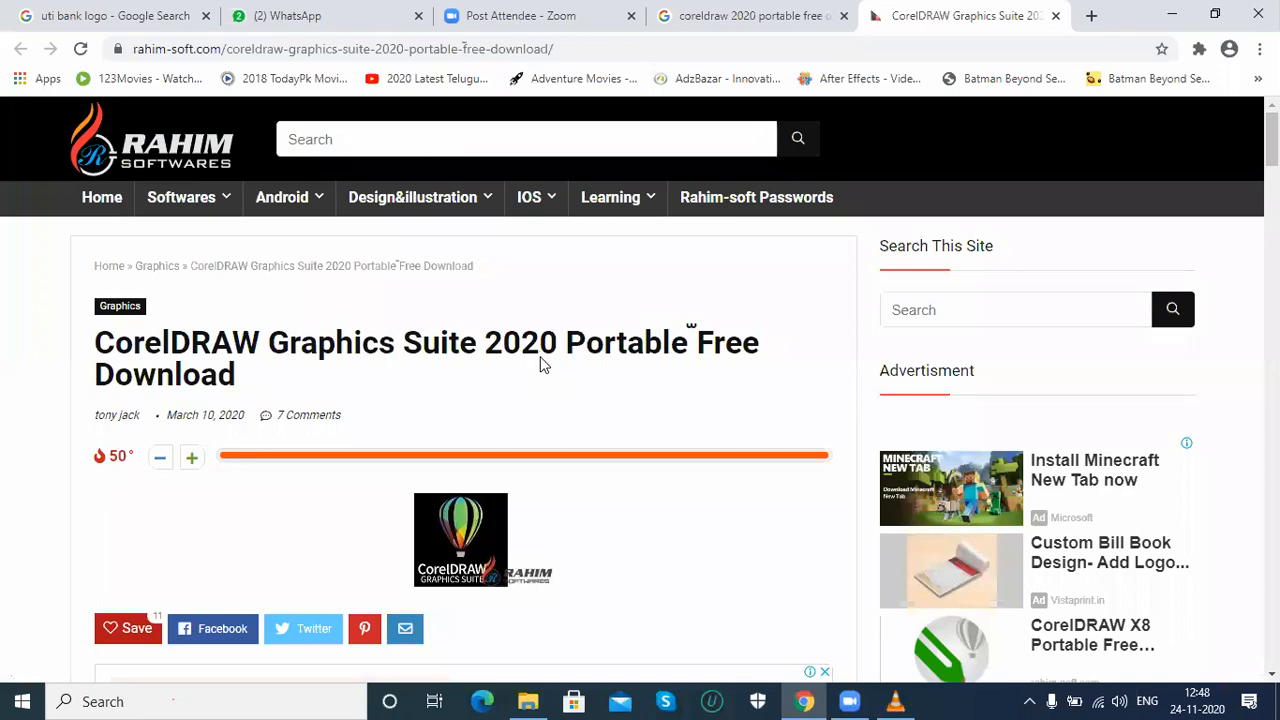
Find the download link below the system requirements and important notice in the article and start the download.
scroll(540, 365, down, 5)
scroll(540, 368, down, 9)
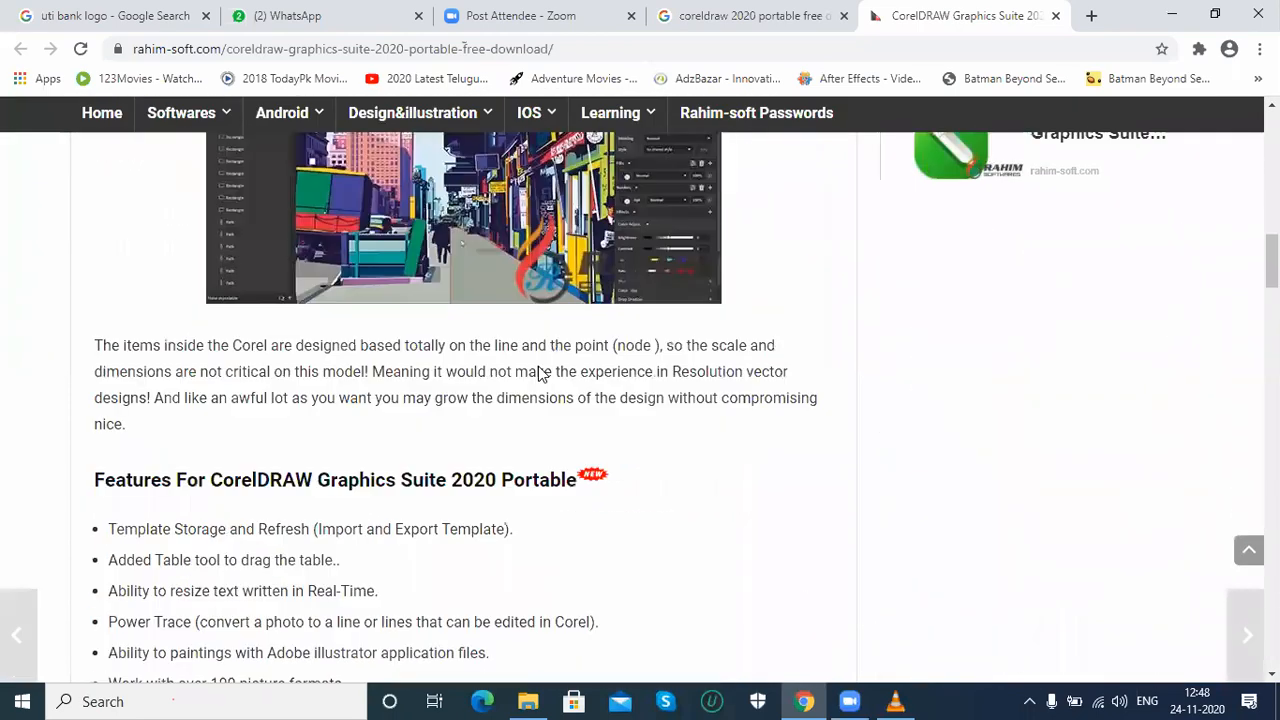
scroll(538, 372, down, 10)
scroll(538, 373, down, 2)
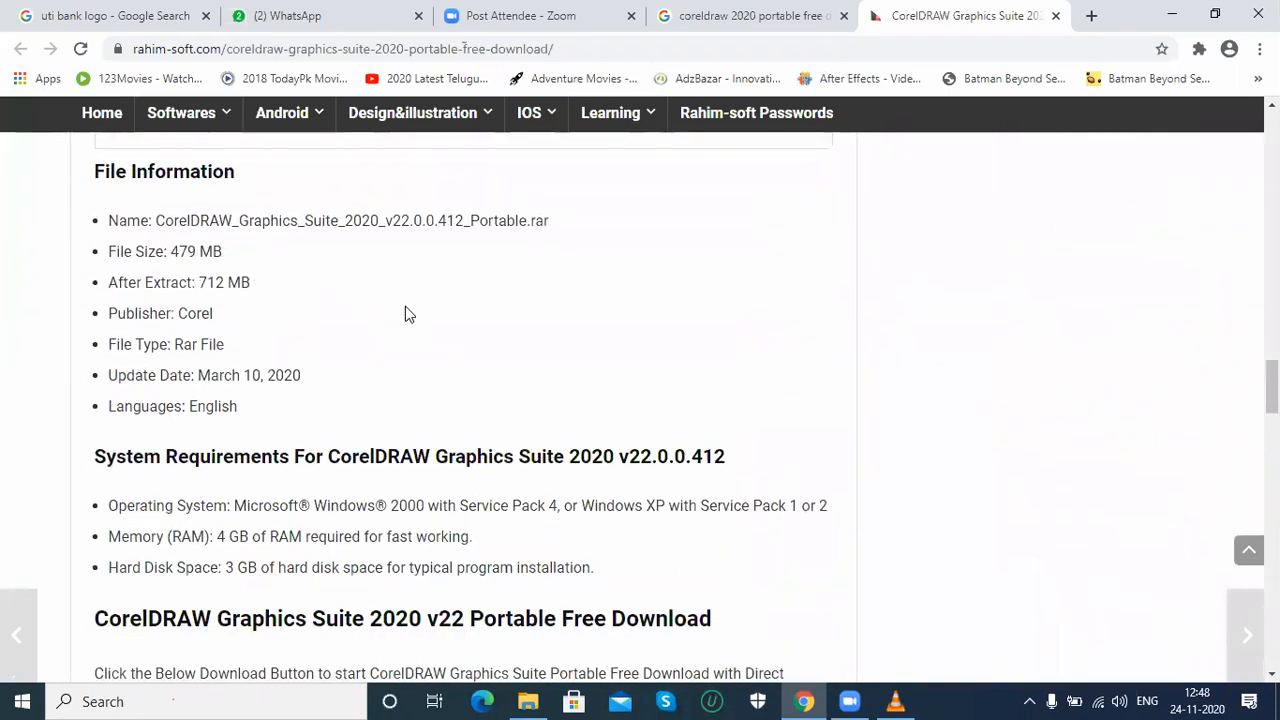
scroll(407, 313, down, 5)
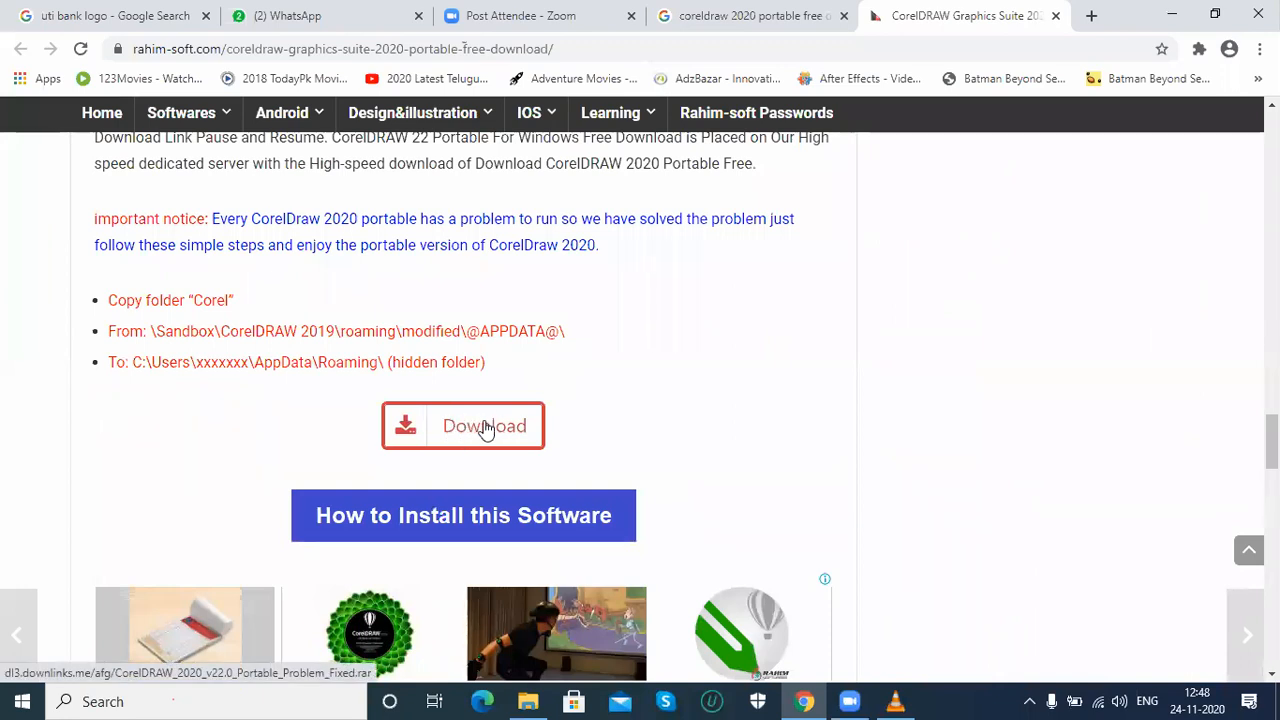
click(485, 428)
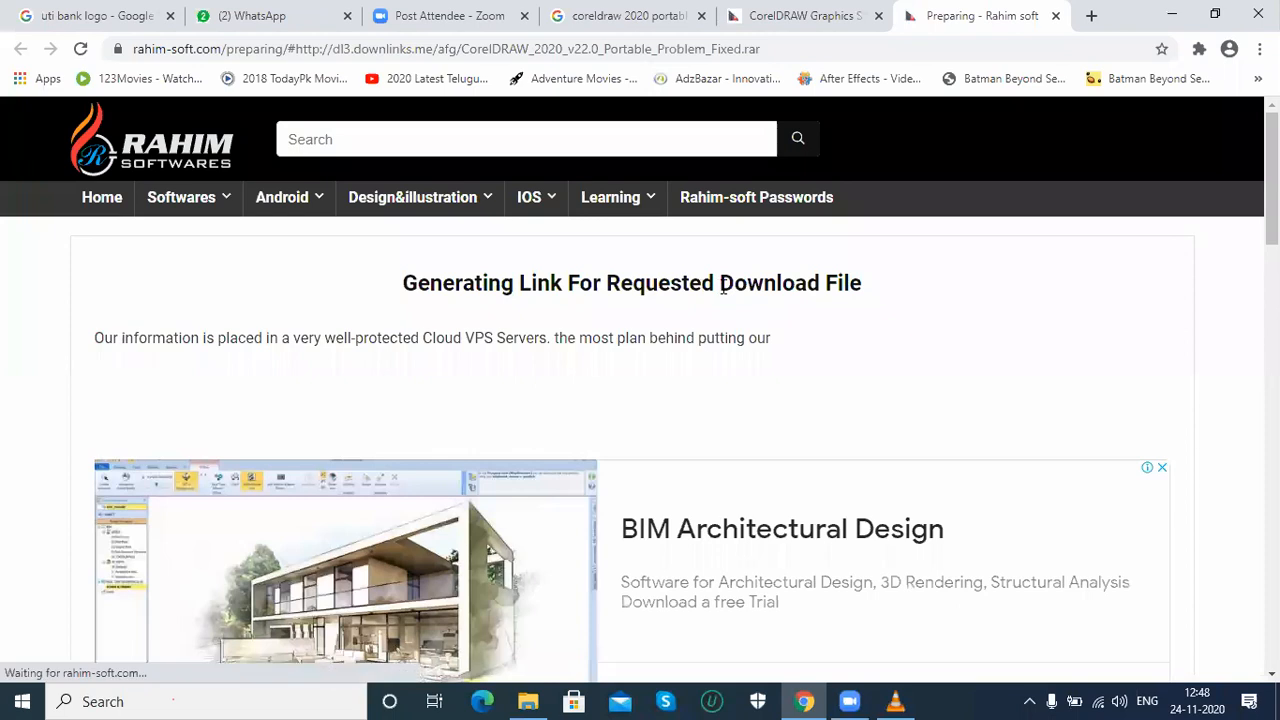
Wait for the download link to be generated and proceed to the Final Stage page.
scroll(714, 363, down, 5)
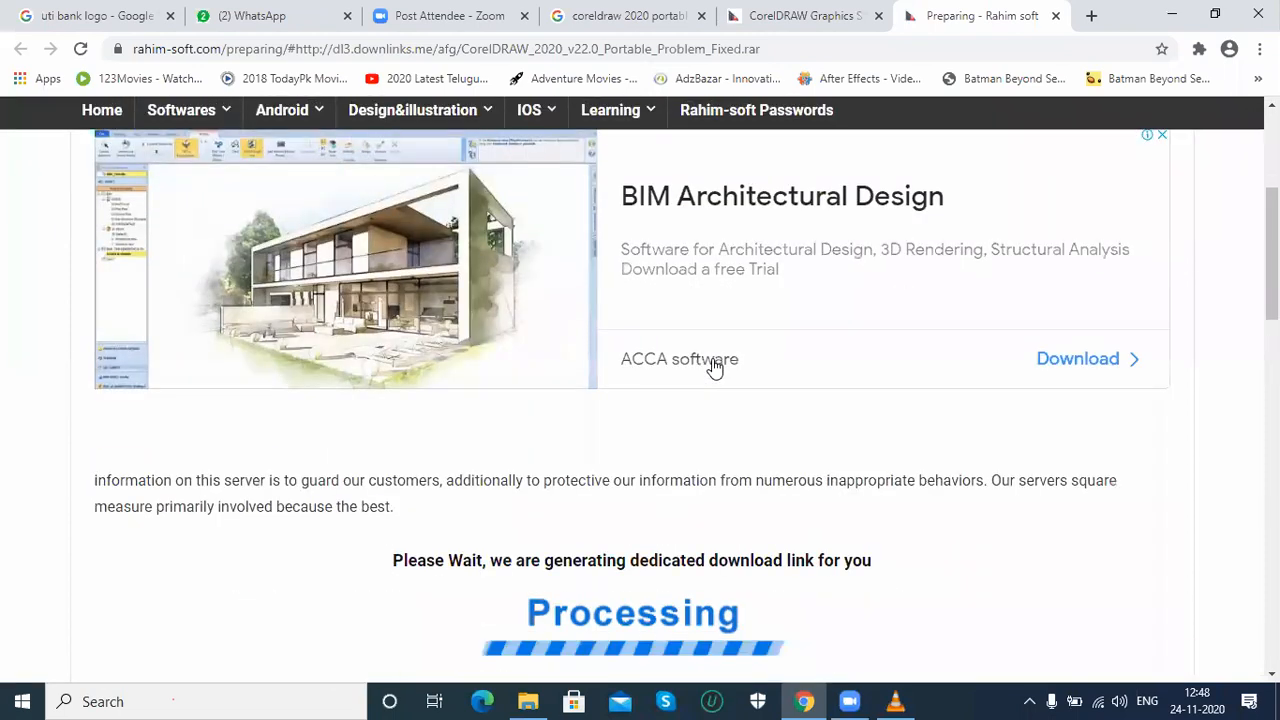
scroll(714, 368, up, 5)
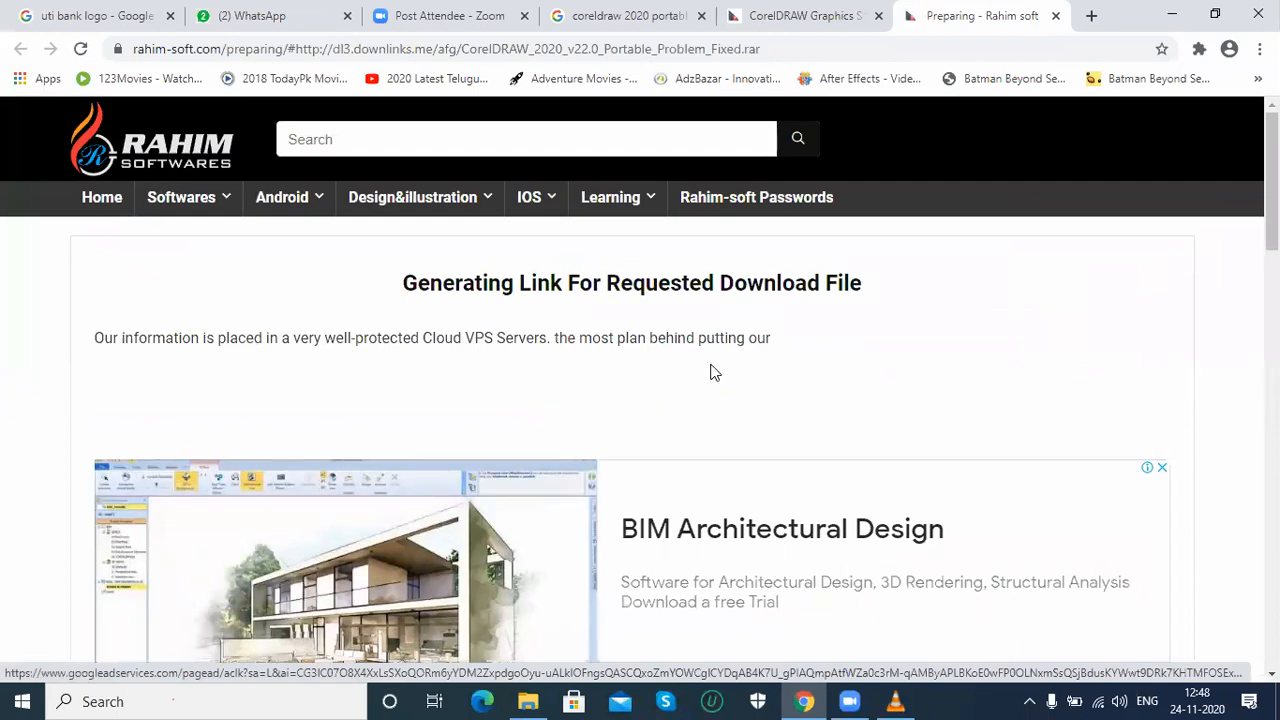
scroll(712, 378, down, 5)
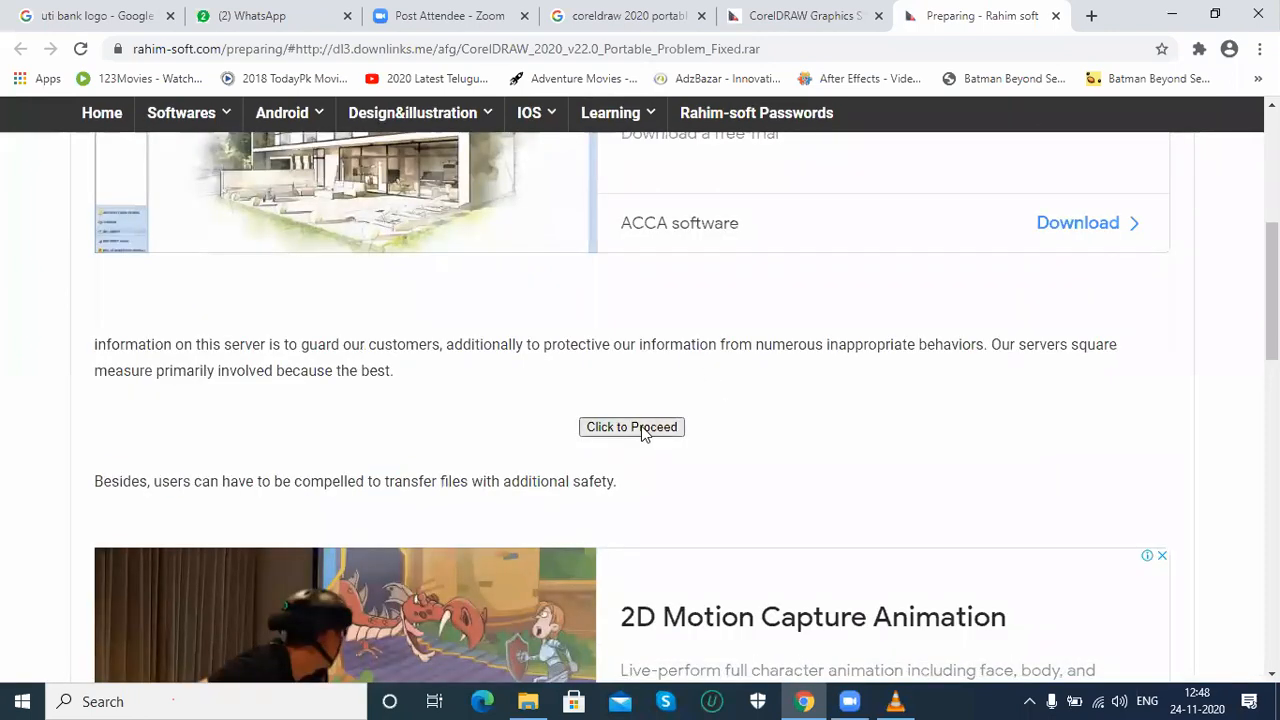
scroll(643, 430, down, 4)
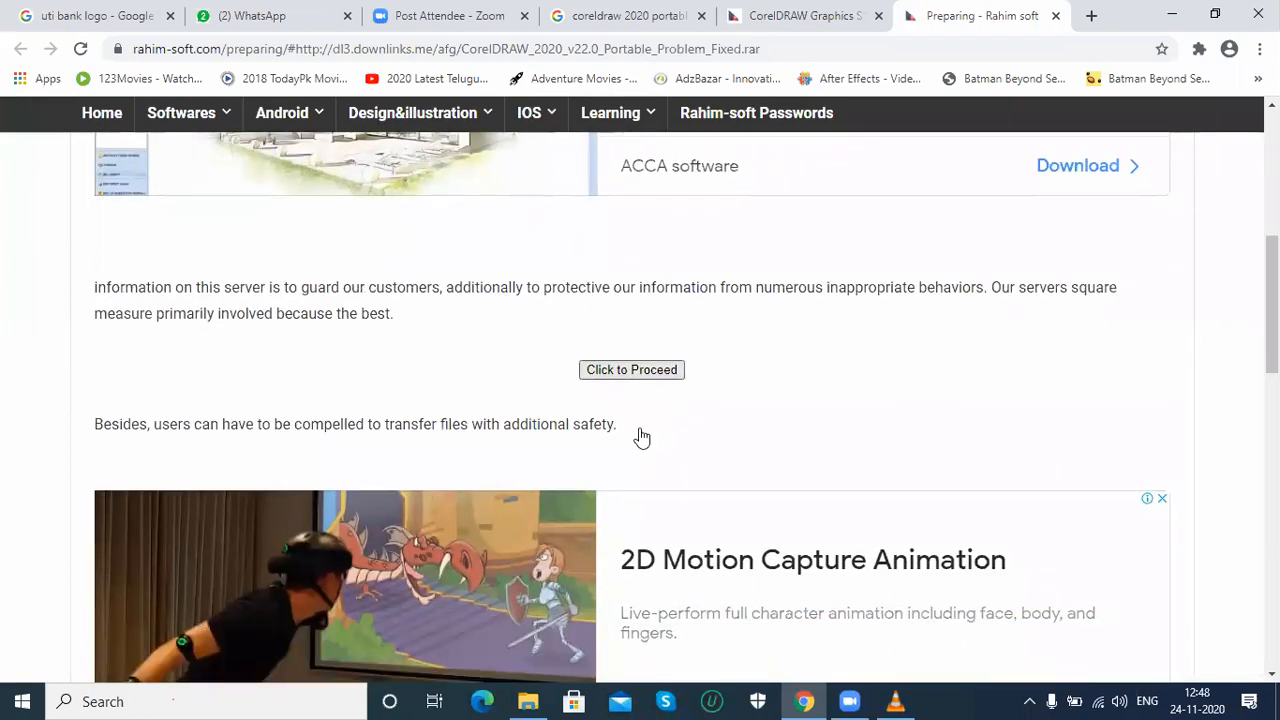
scroll(640, 437, up, 6)
scroll(640, 477, down, 3)
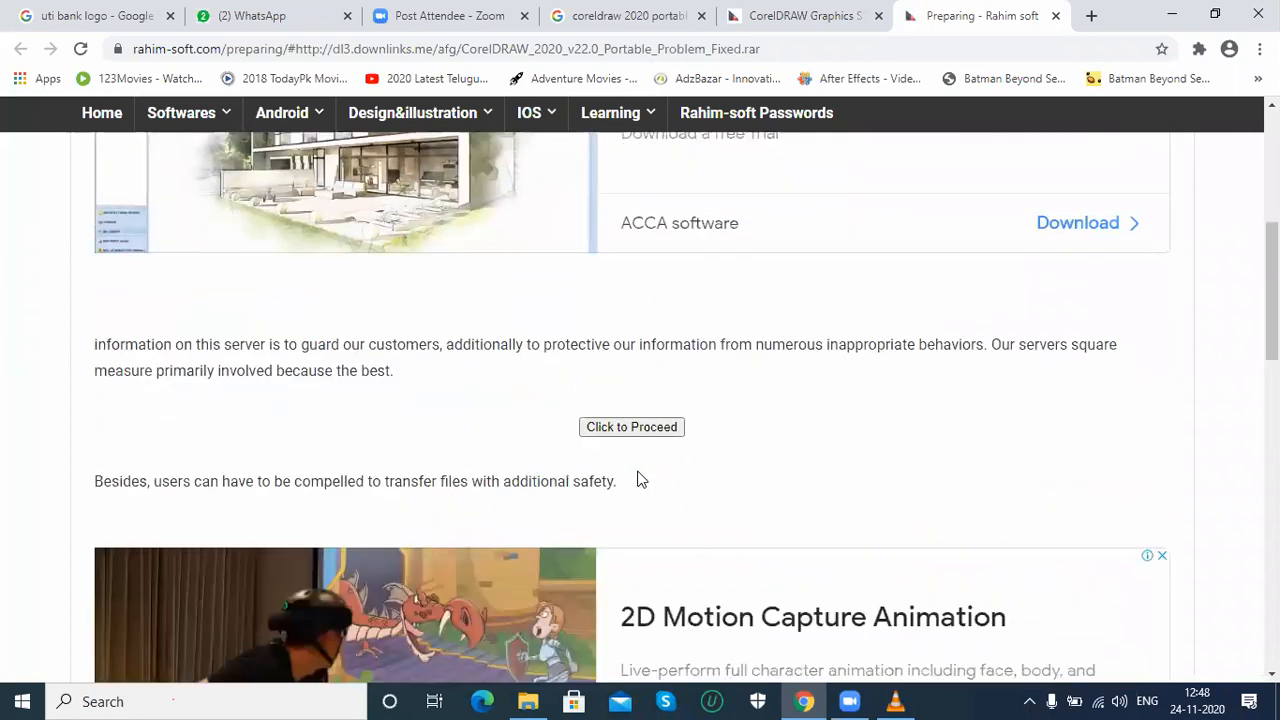
click(658, 434)
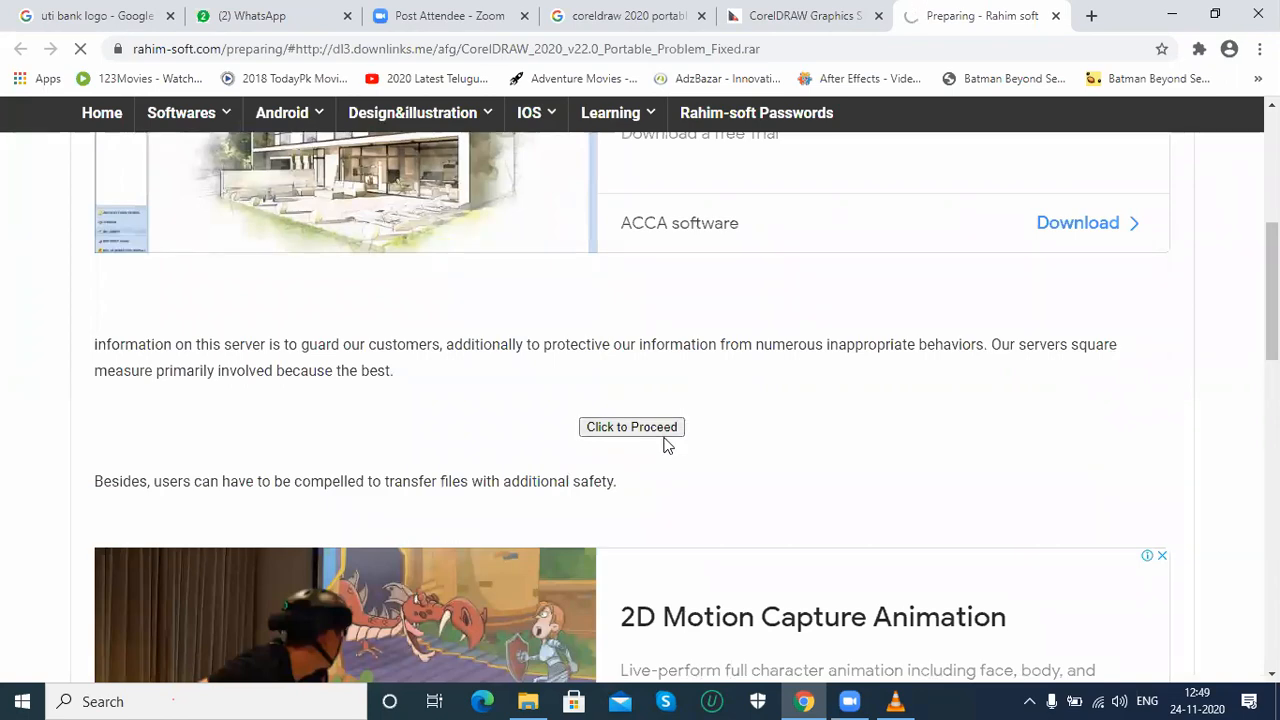
scroll(666, 443, down, 5)
scroll(666, 443, down, 10)
scroll(666, 443, up, 7)
click(663, 436)
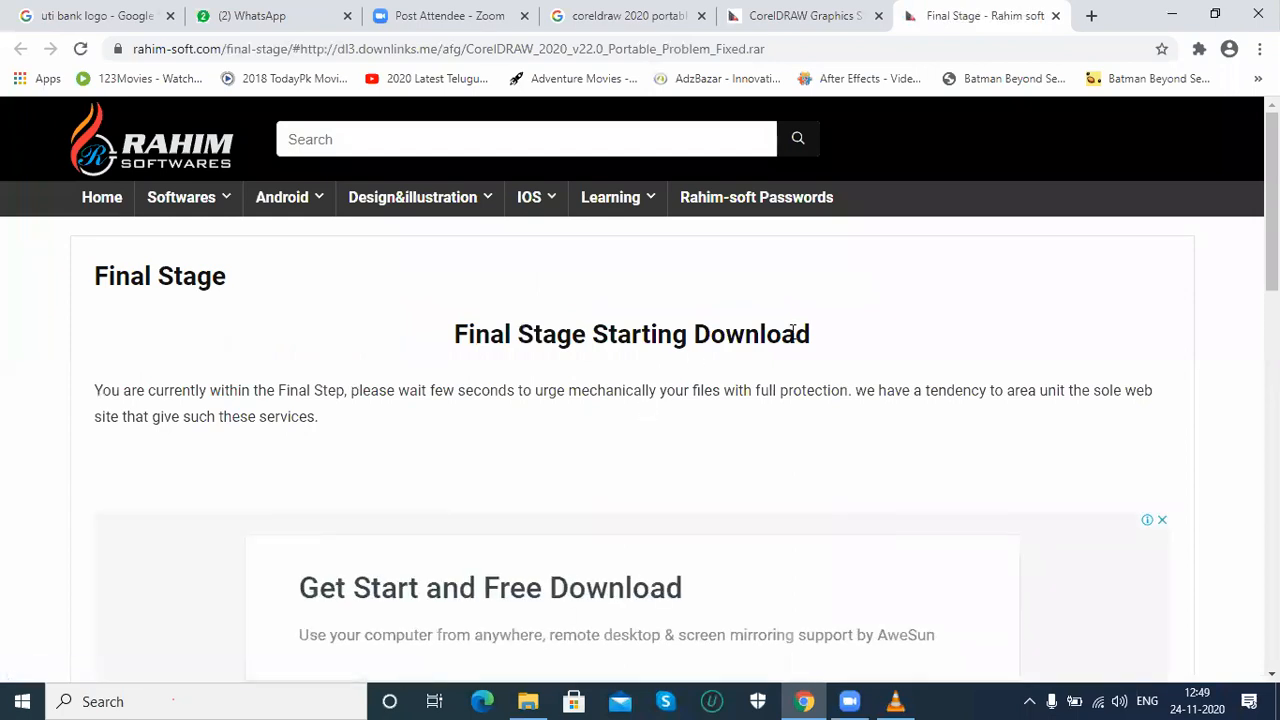
Cancel the duplicate download of CorelDRAW_2020_v22.0_Portable_Problem_Fixed.rar and look over the Final Stage page.
scroll(778, 351, down, 2)
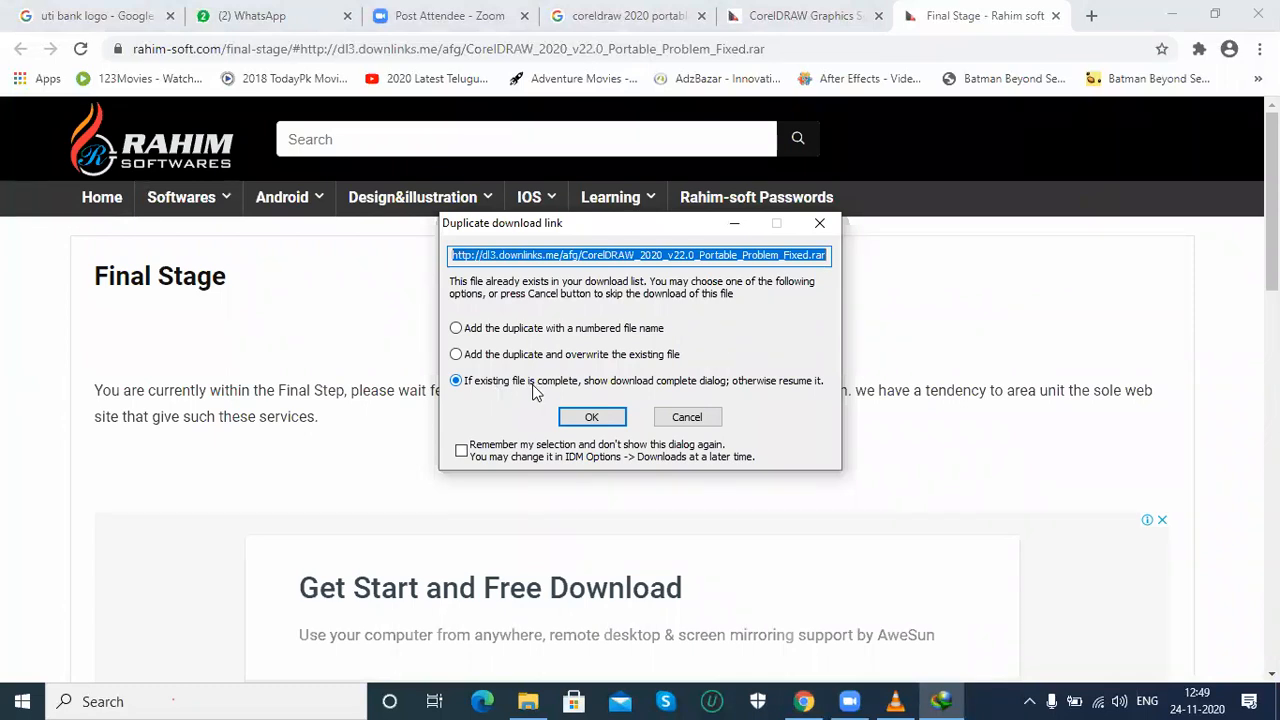
click(686, 420)
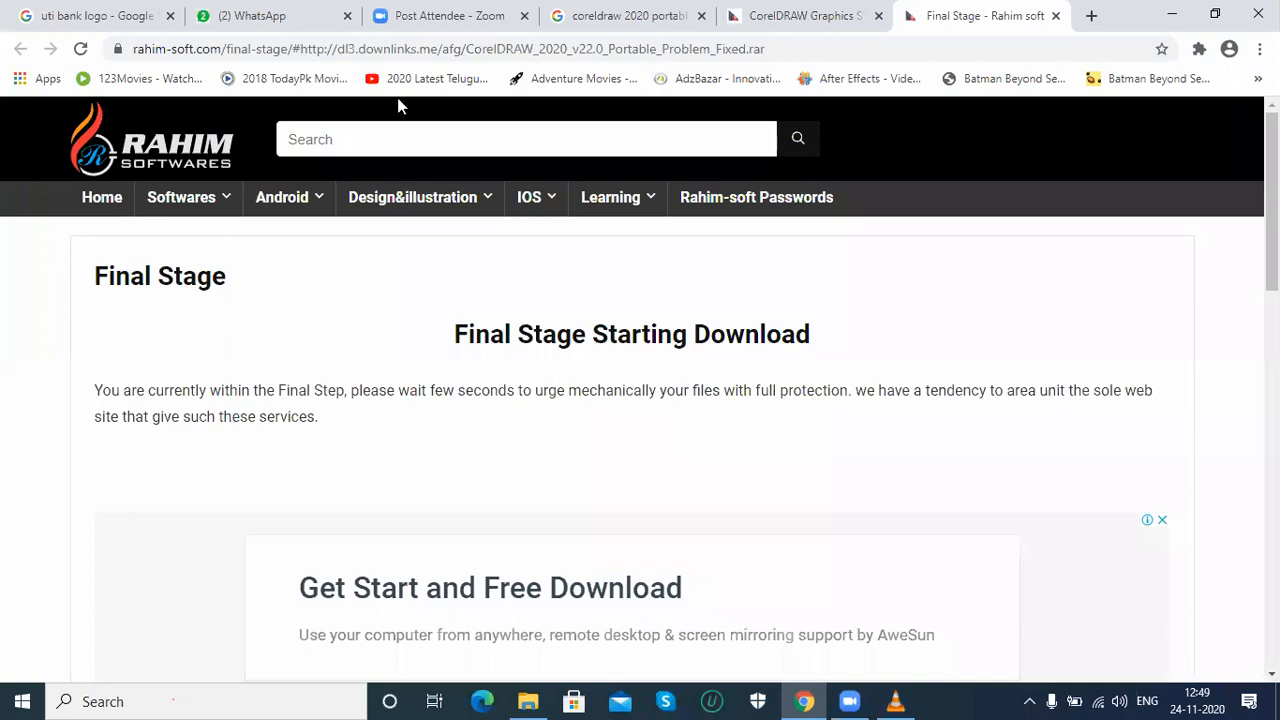
key(ctrl+shift+Tab)
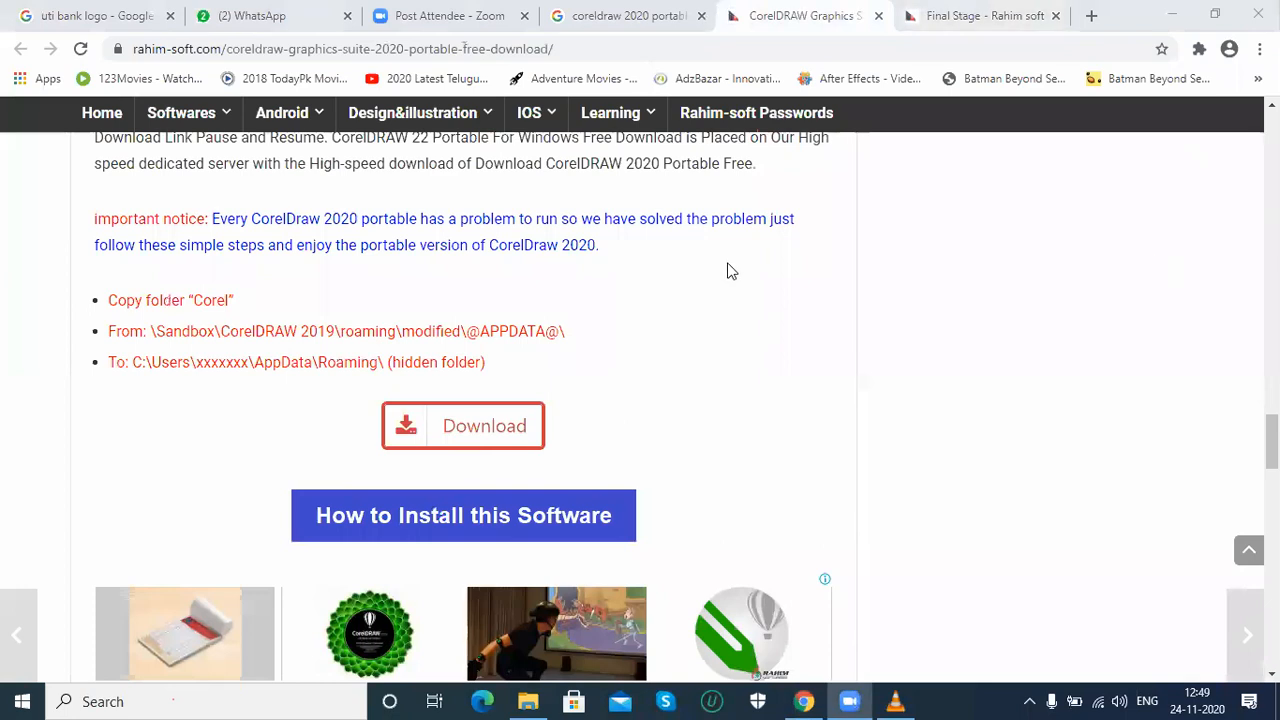
click(986, 38)
scroll(727, 390, down, 3)
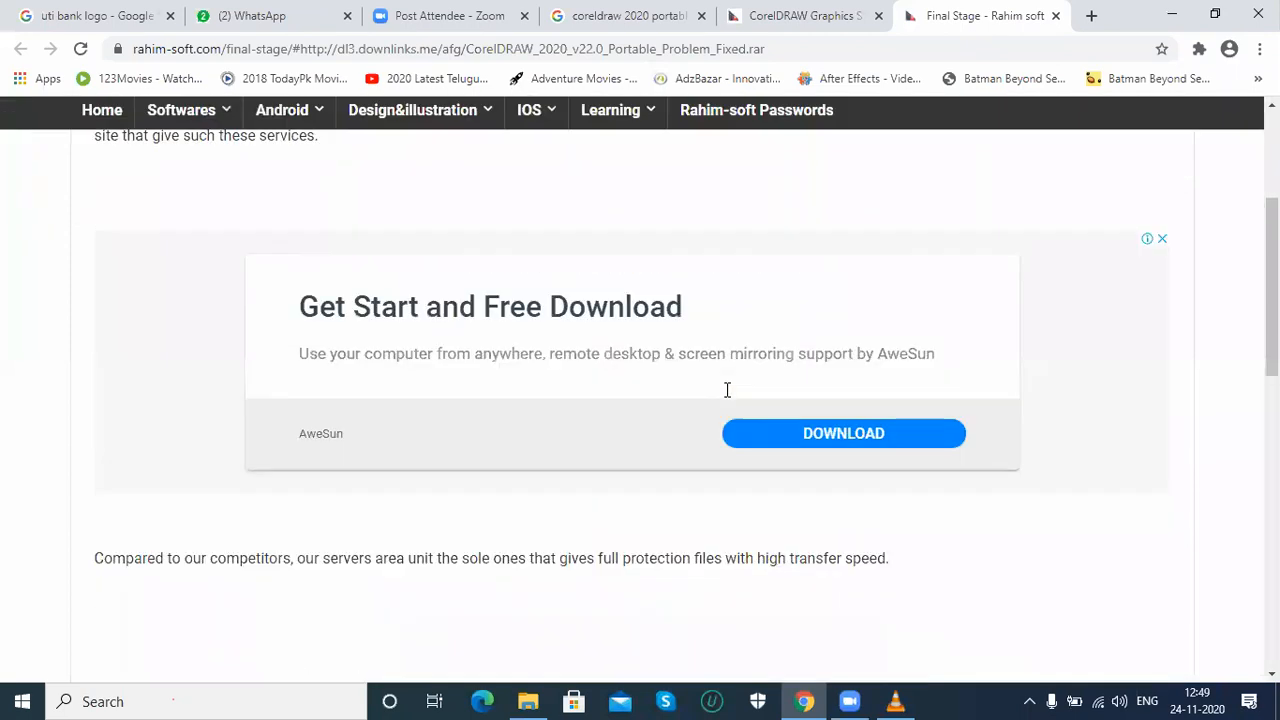
scroll(727, 390, up, 3)
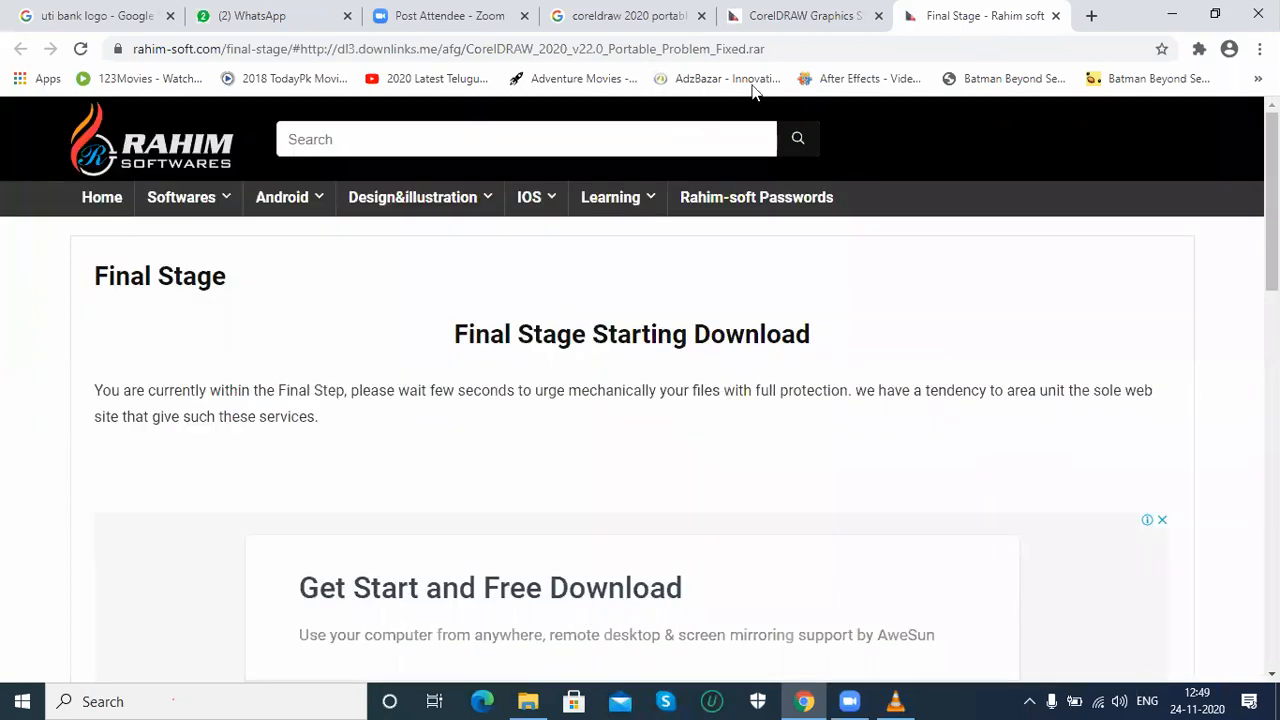
Return to the CorelDRAW 2020 Portable article and highlight the instruction to copy the "Corel" folder.
click(838, 30)
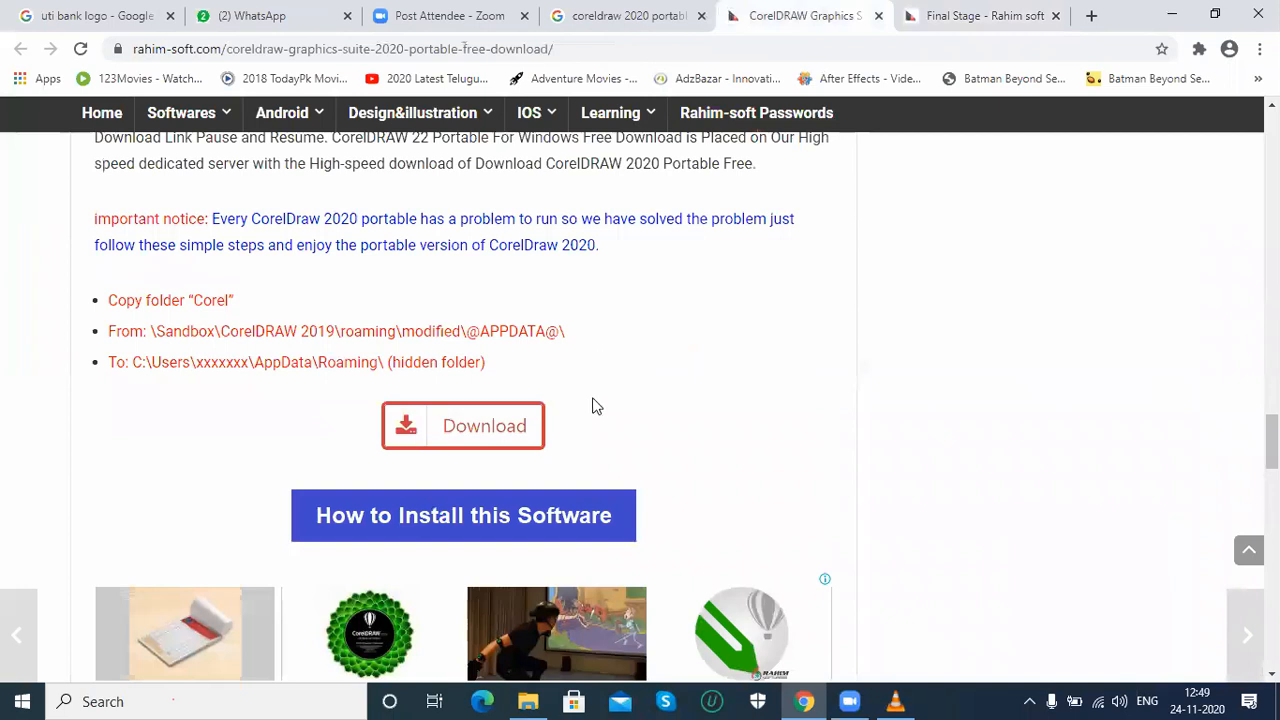
scroll(597, 402, up, 1)
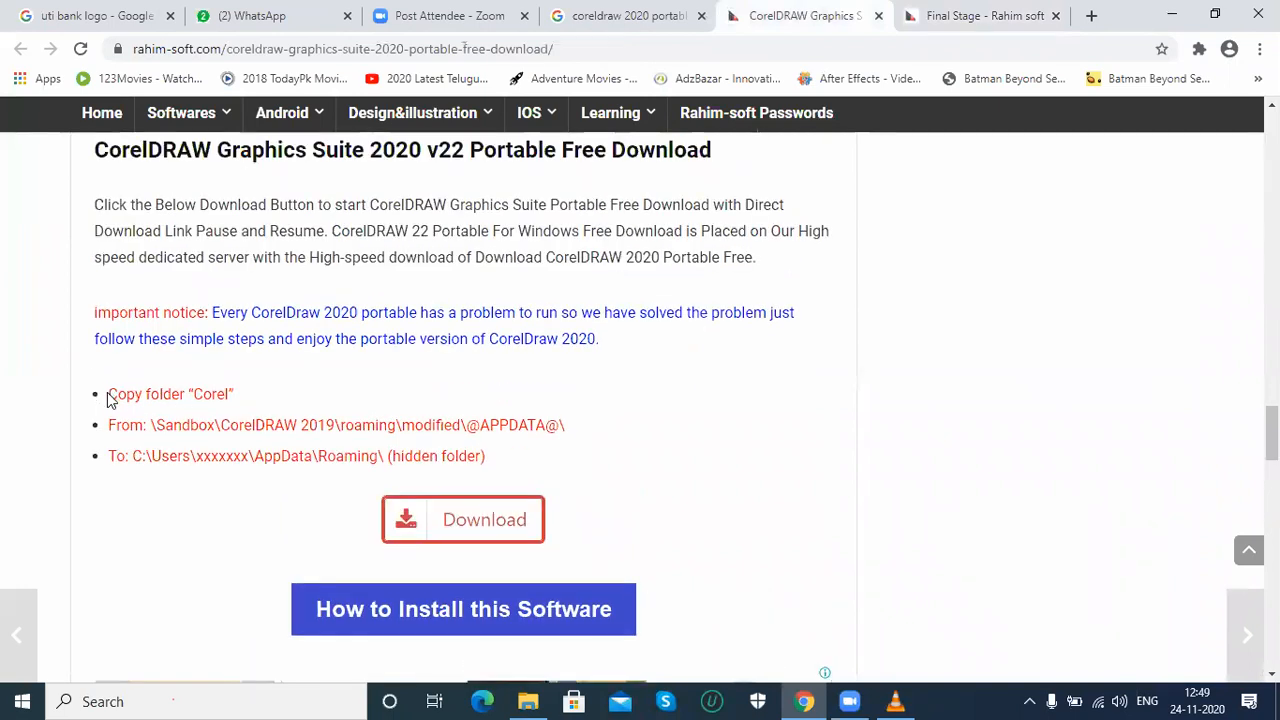
drag(112, 394, 236, 396)
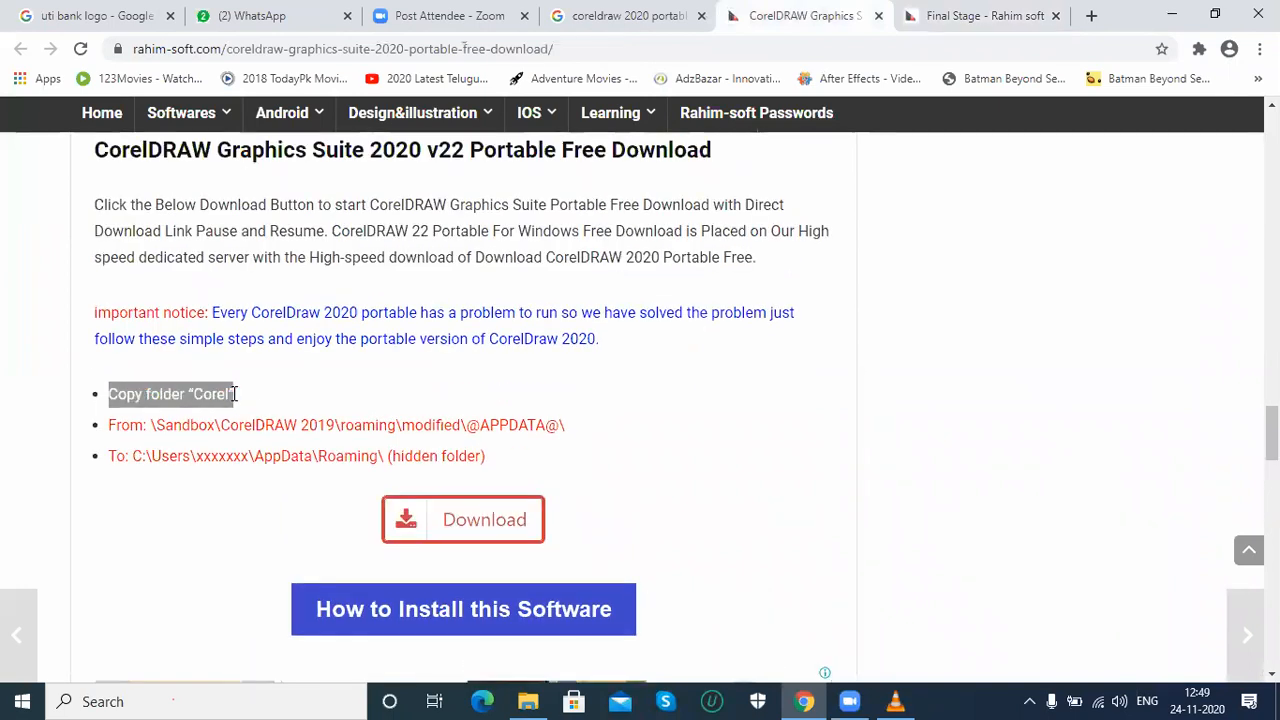
Clear the text highlight and review the Corel folder's source and destination paths and the installation guide link below them.
click(251, 401)
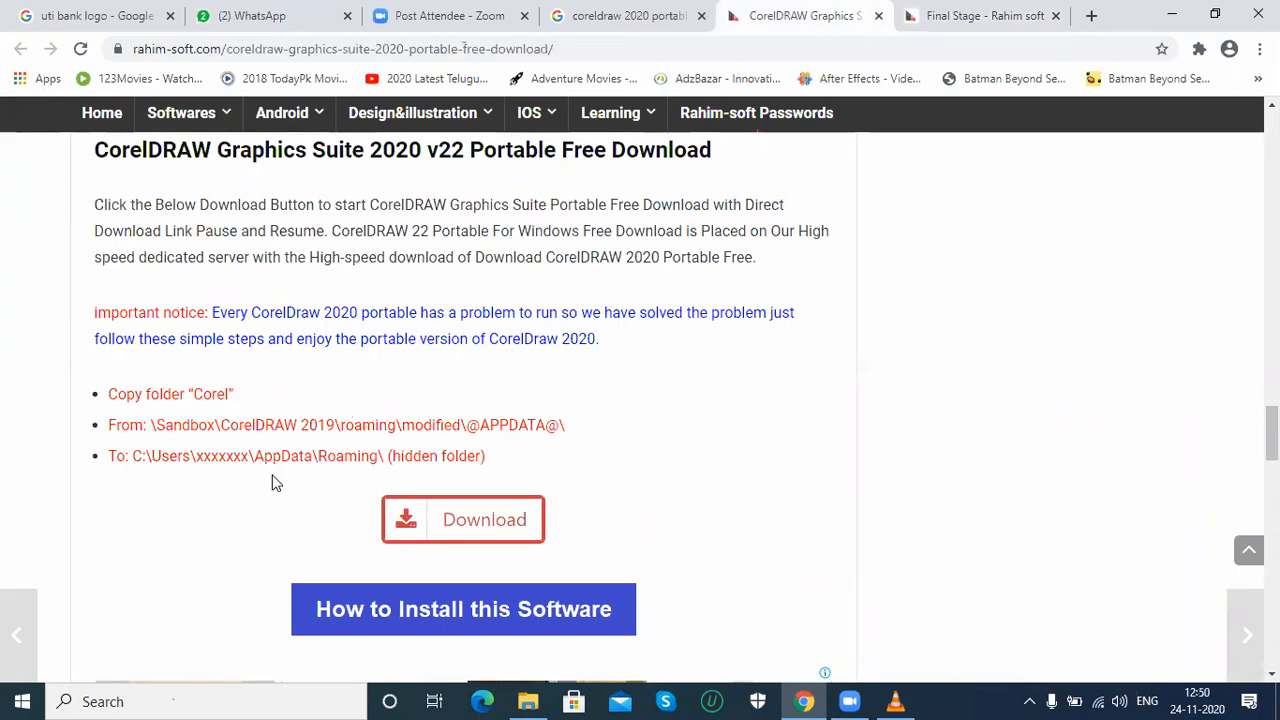
scroll(290, 470, down, 2)
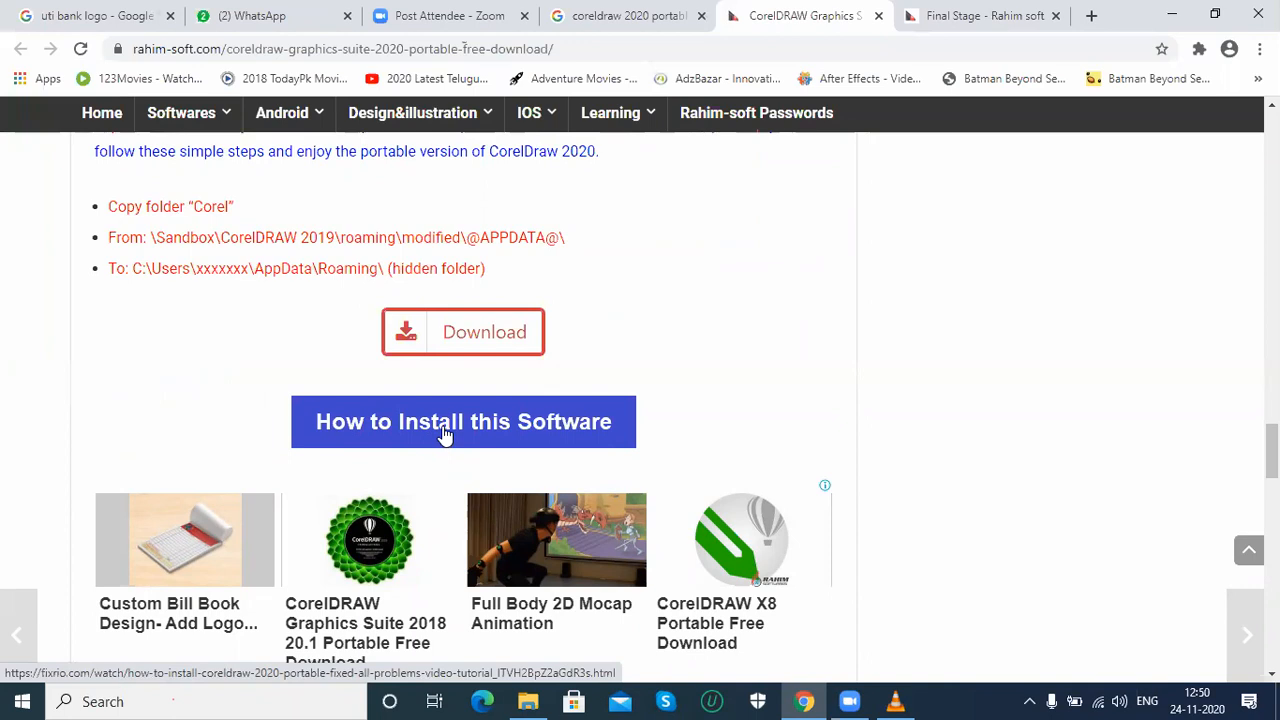
Close the browser pages for the Final Stage, the CorelDRAW 2020 Portable article and the Google search results.
click(462, 332)
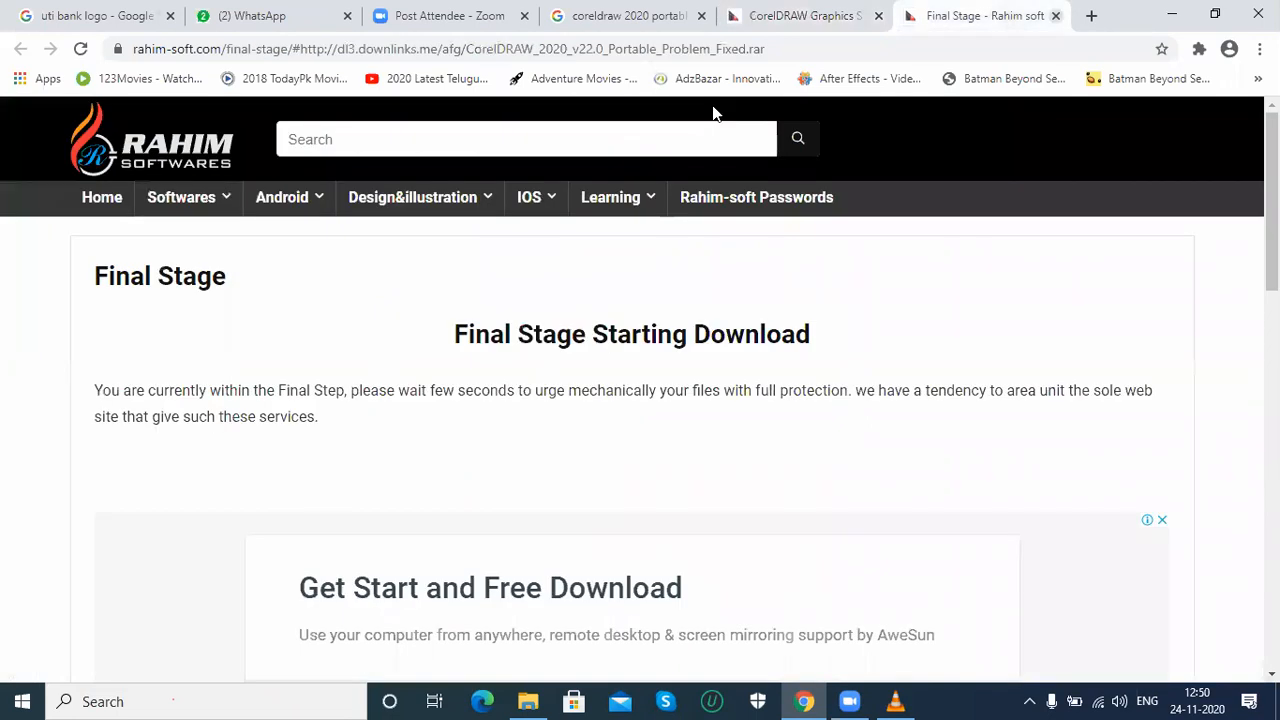
key(ctrl+w)
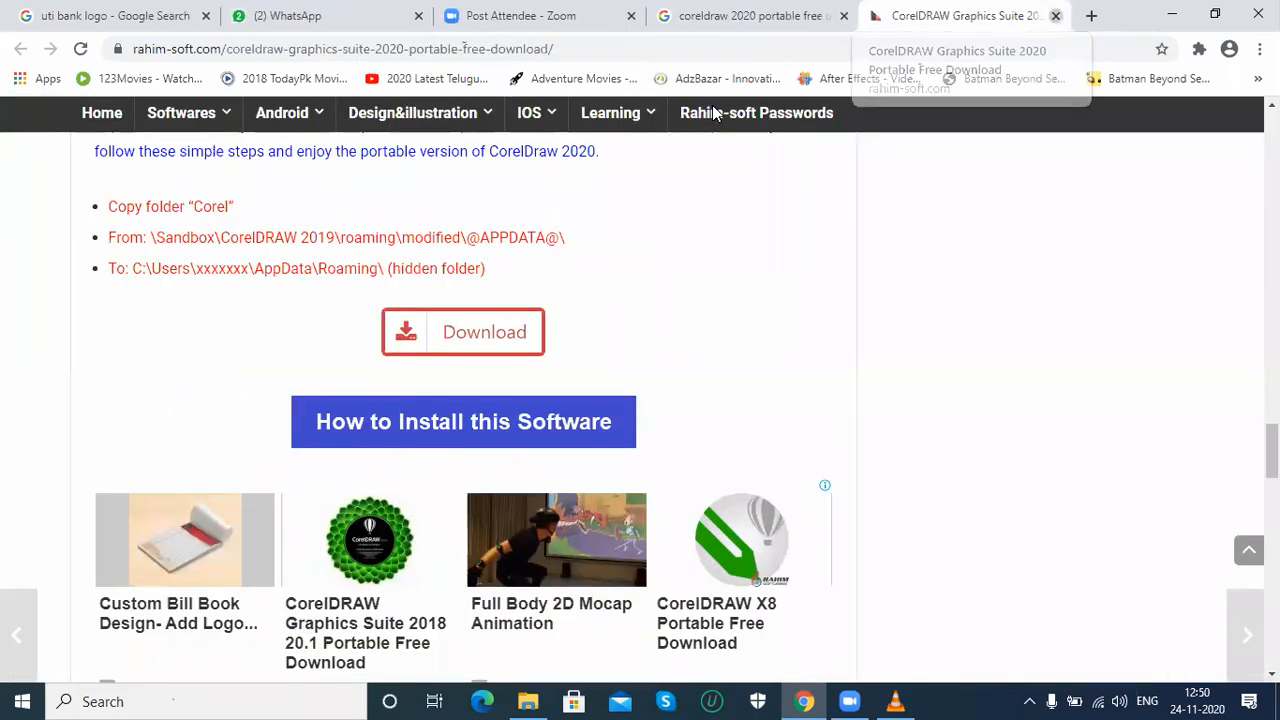
key(ctrl+w)
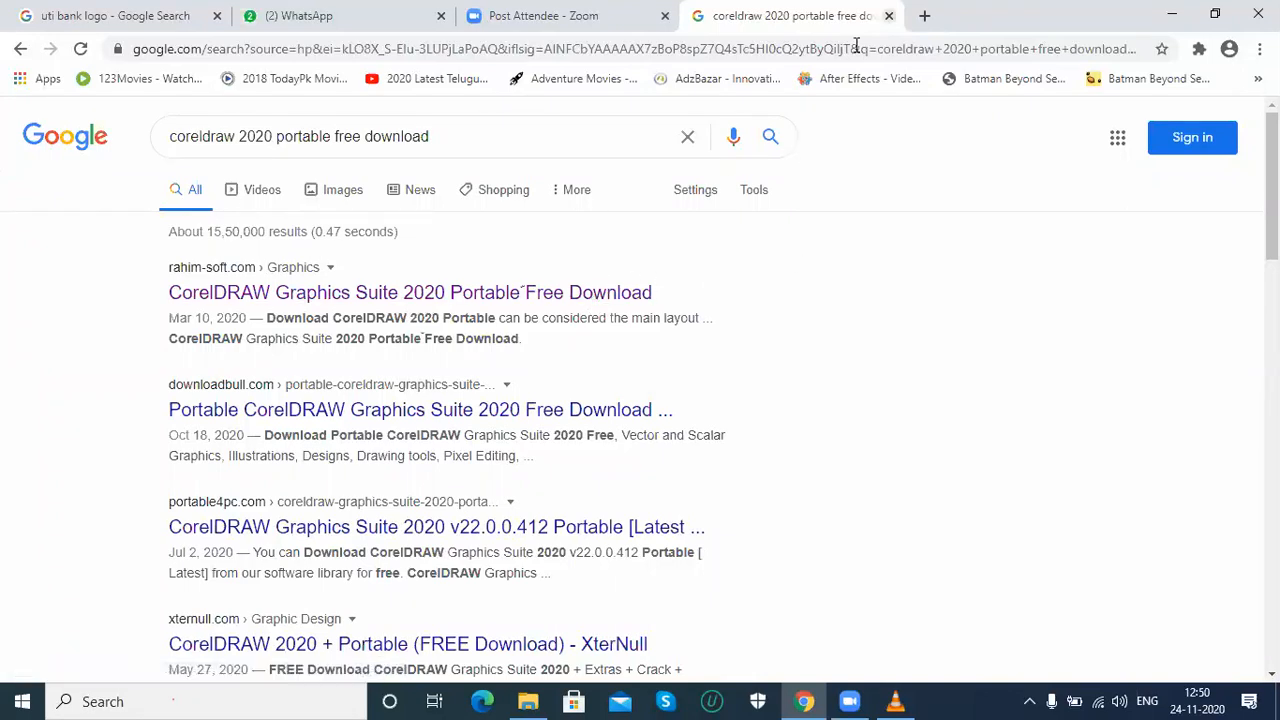
key(ctrl+w)
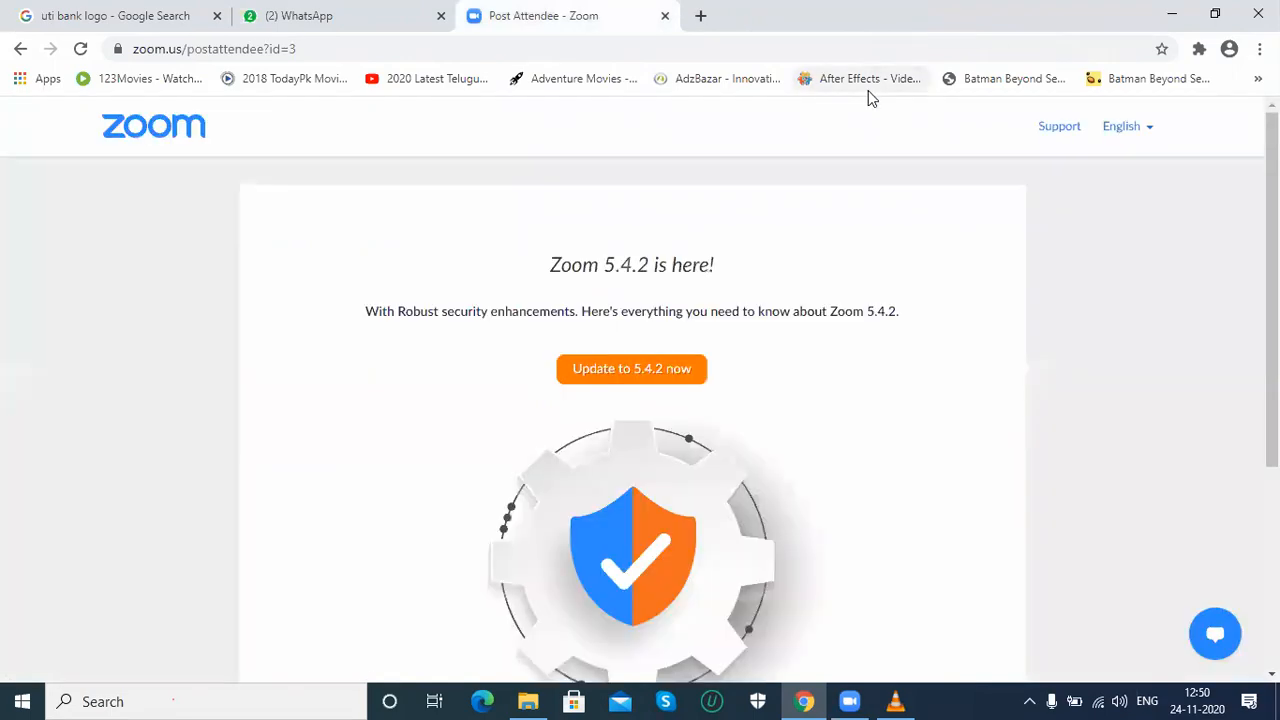
Minimize the browser, then close the CorelDRAW 2020 Portable tutorial video in VLC media player and the Roaming folder window.
click(1172, 14)
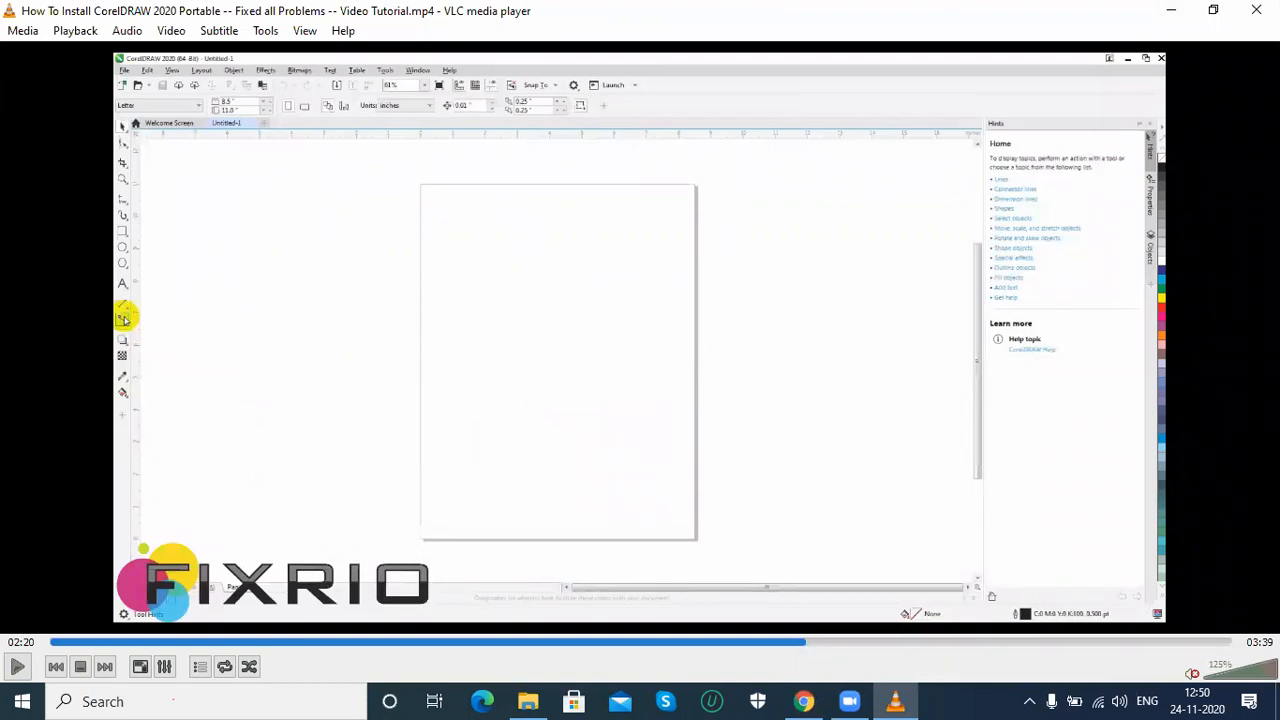
click(1256, 10)
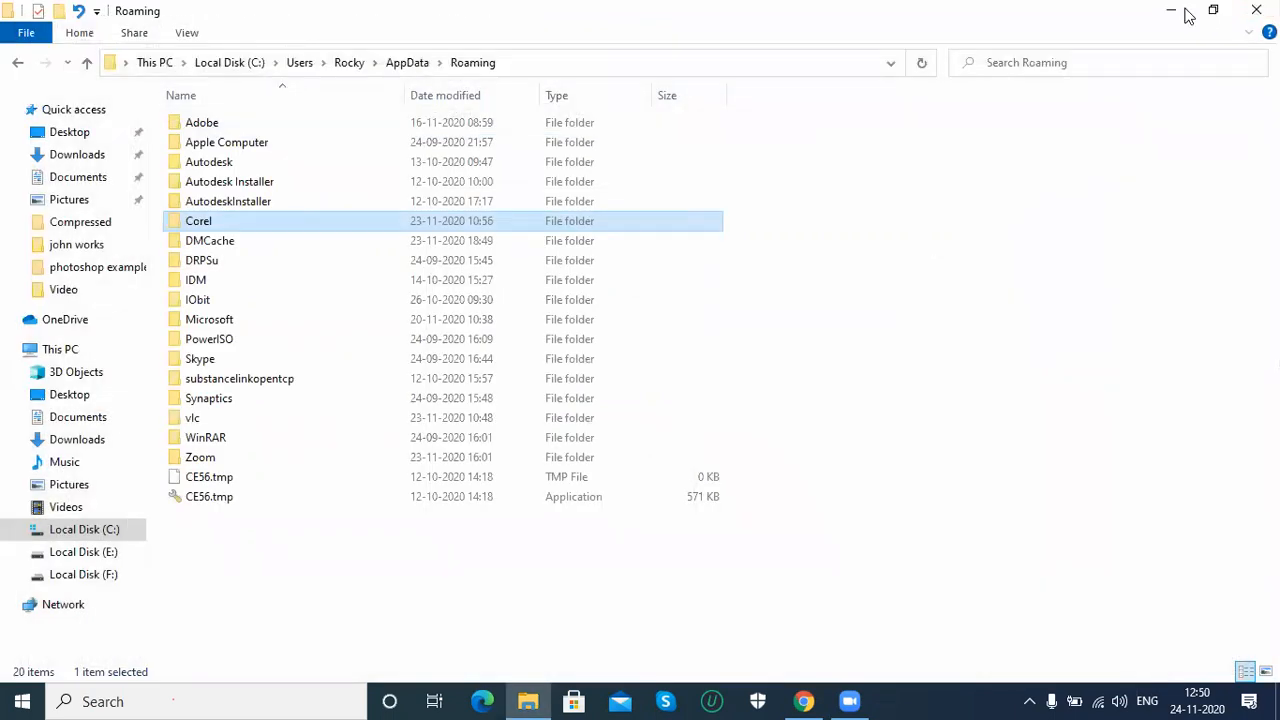
click(1256, 10)
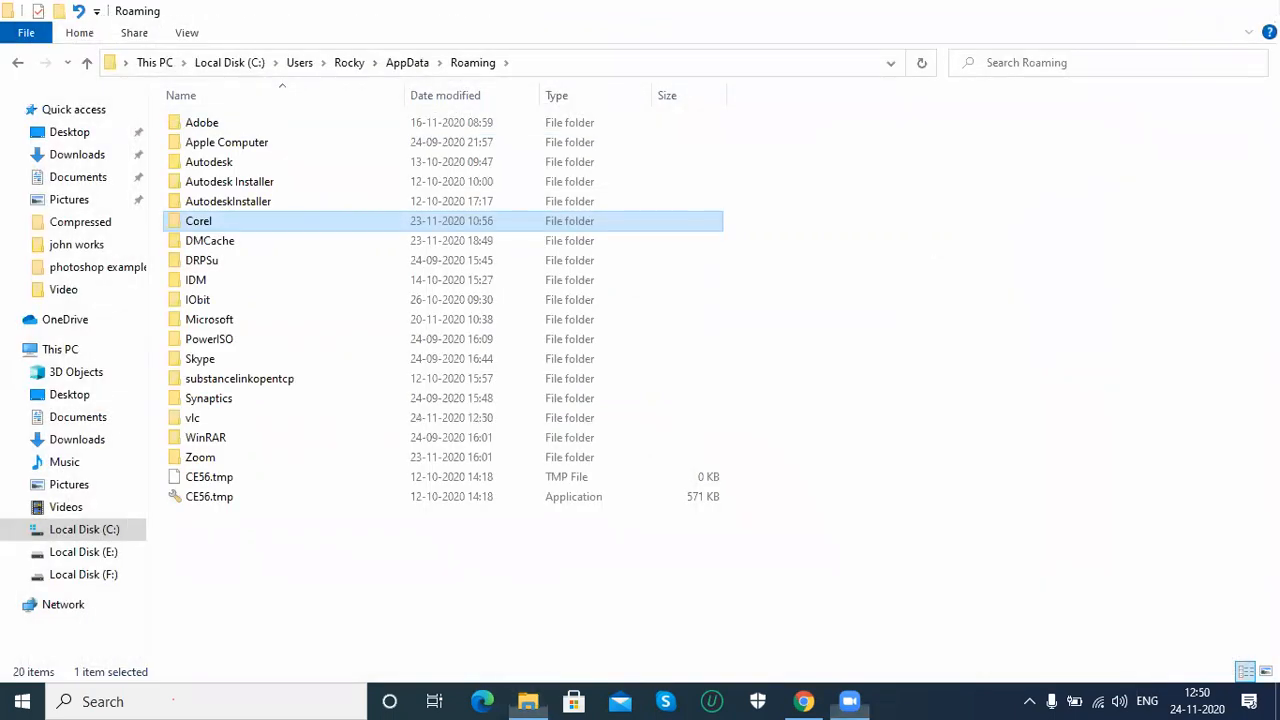